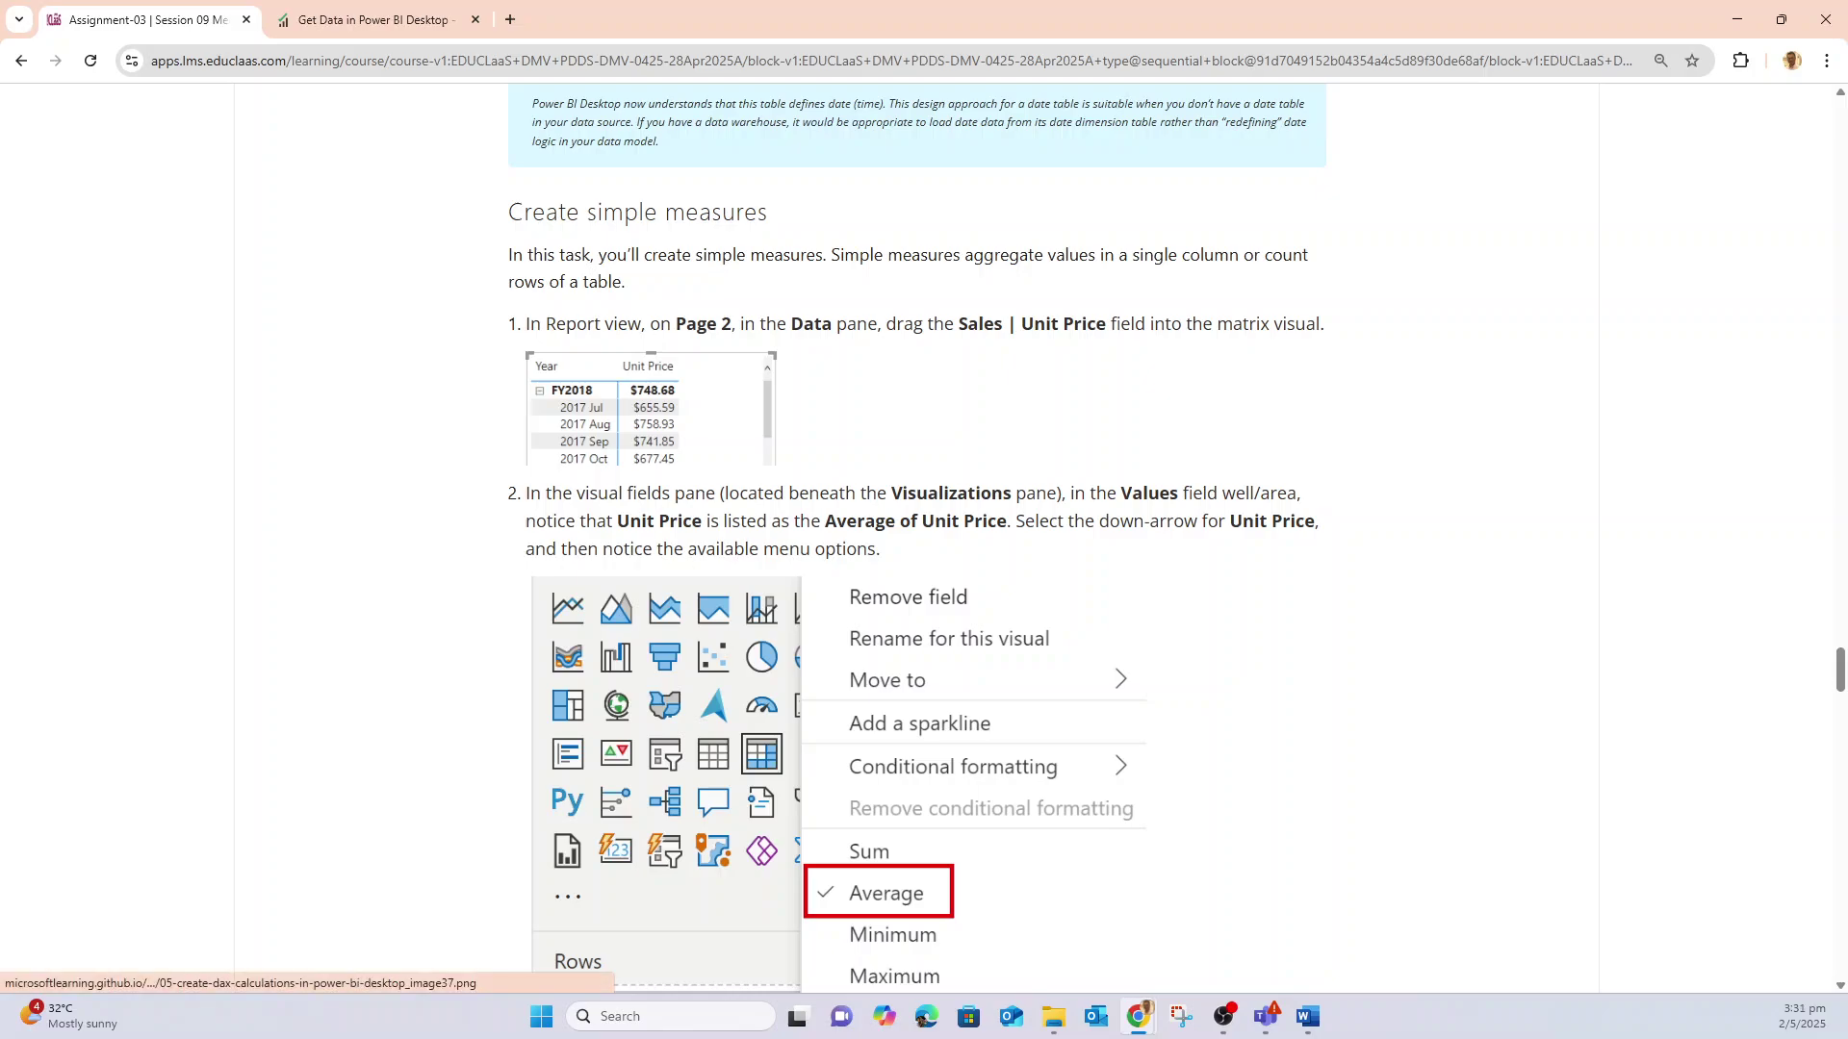
- In the Power BI Desktop lab window, add the Sales table's Unit Price field to the values of the Page 2 matrix visual
{"action": "scroll", "coordinate": [914, 539], "scroll_direction": "down", "scroll_amount": 4}
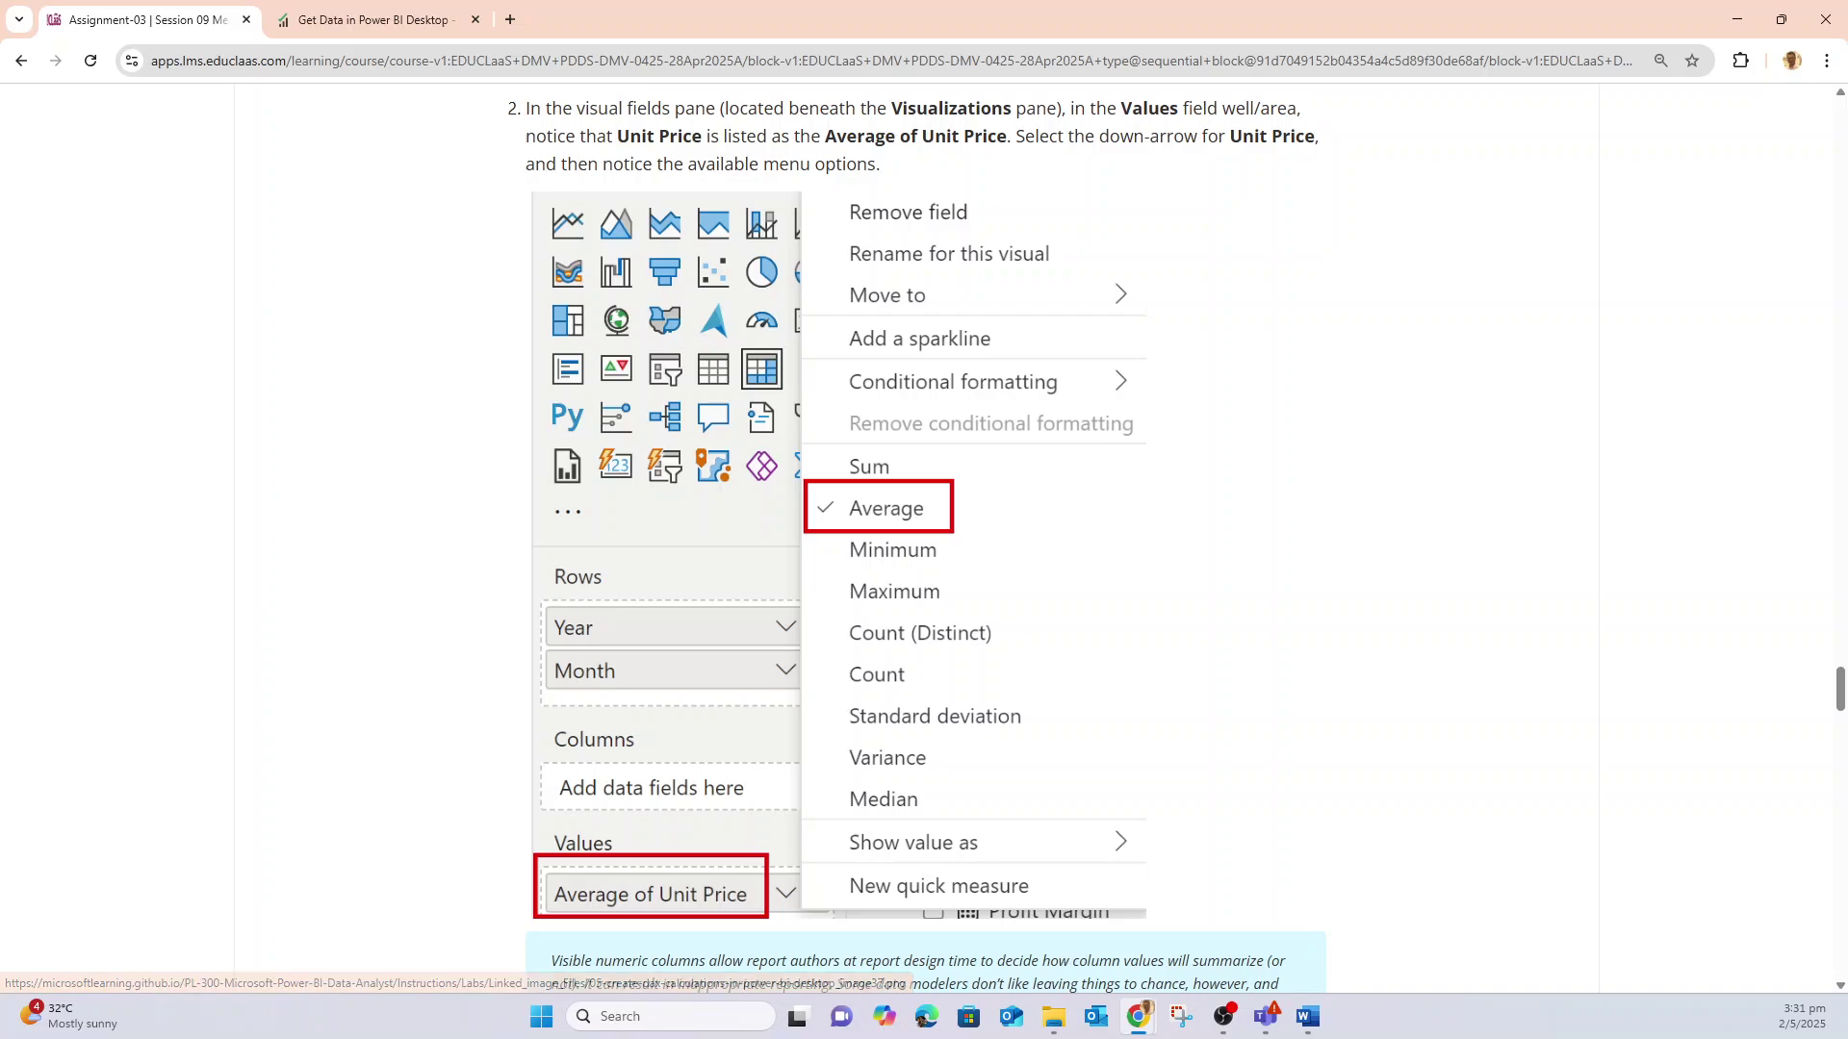
{"action": "scroll", "coordinate": [923, 539], "scroll_direction": "down", "scroll_amount": 6}
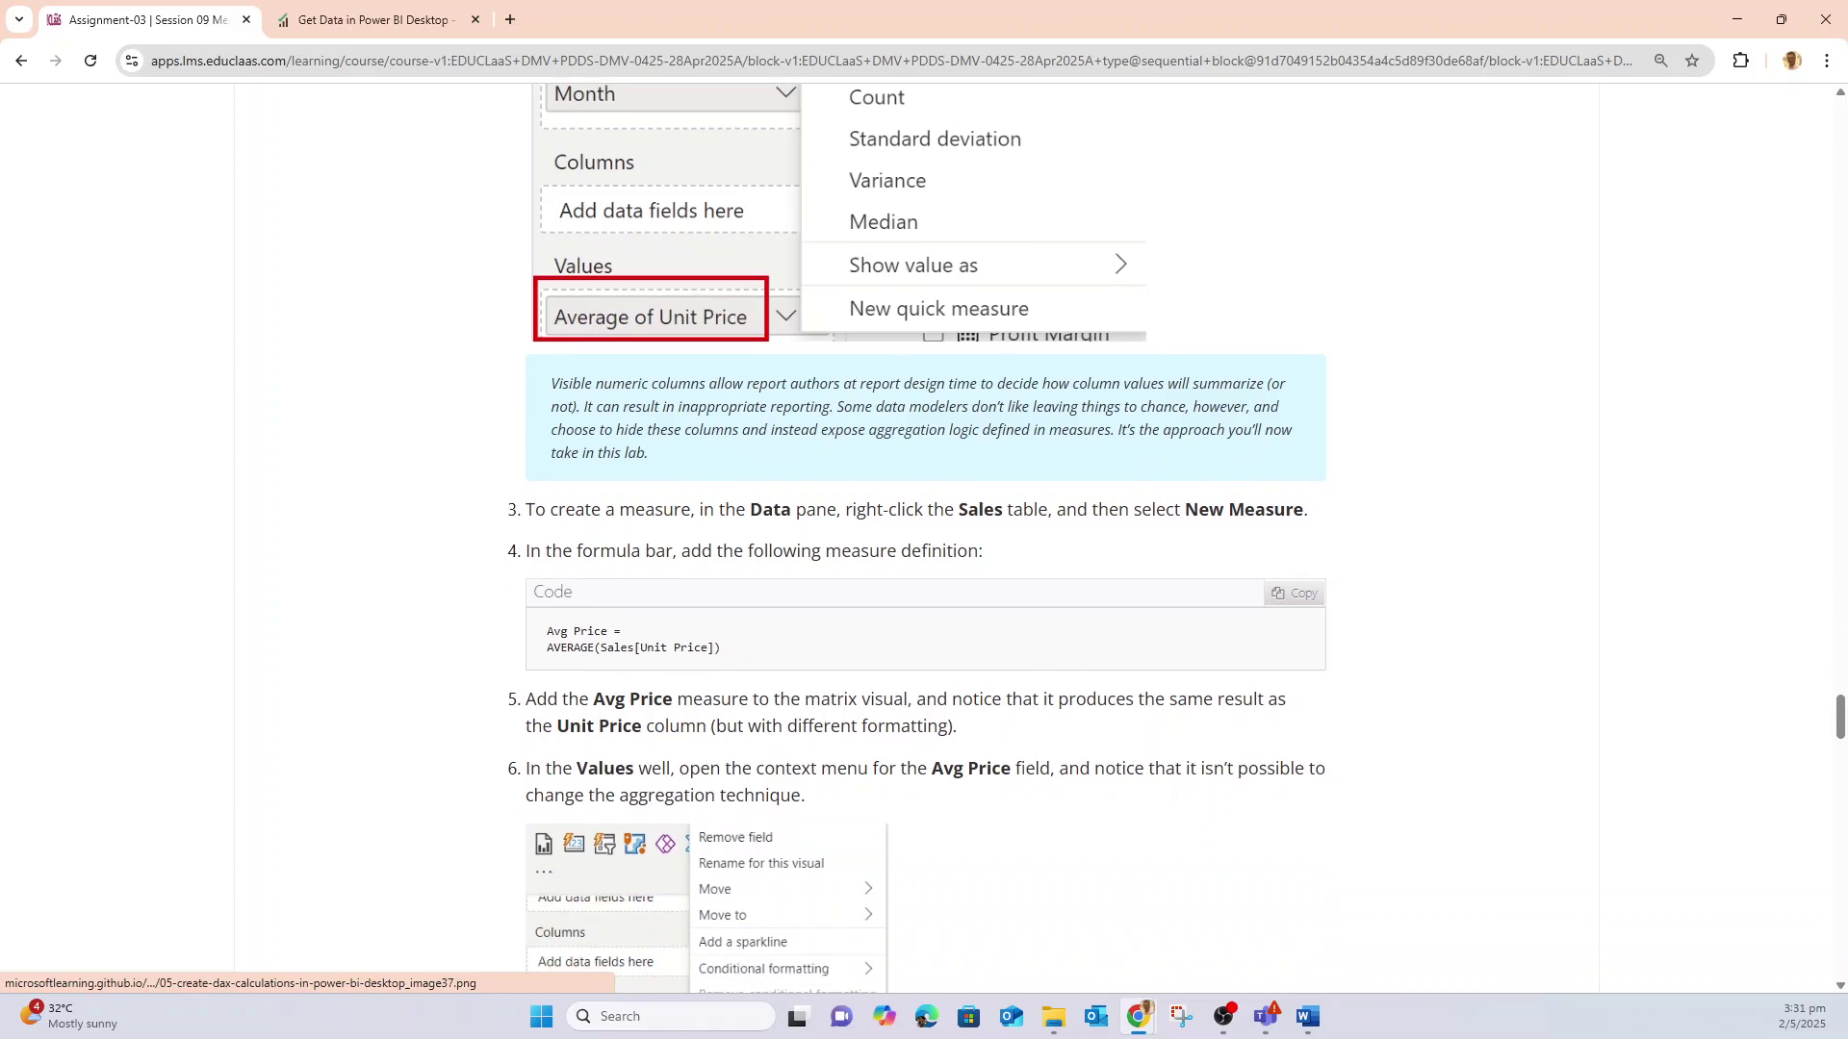
{"action": "mouse_move", "coordinate": [1138, 1016]}
{"action": "left_click", "coordinate": [1193, 922]}
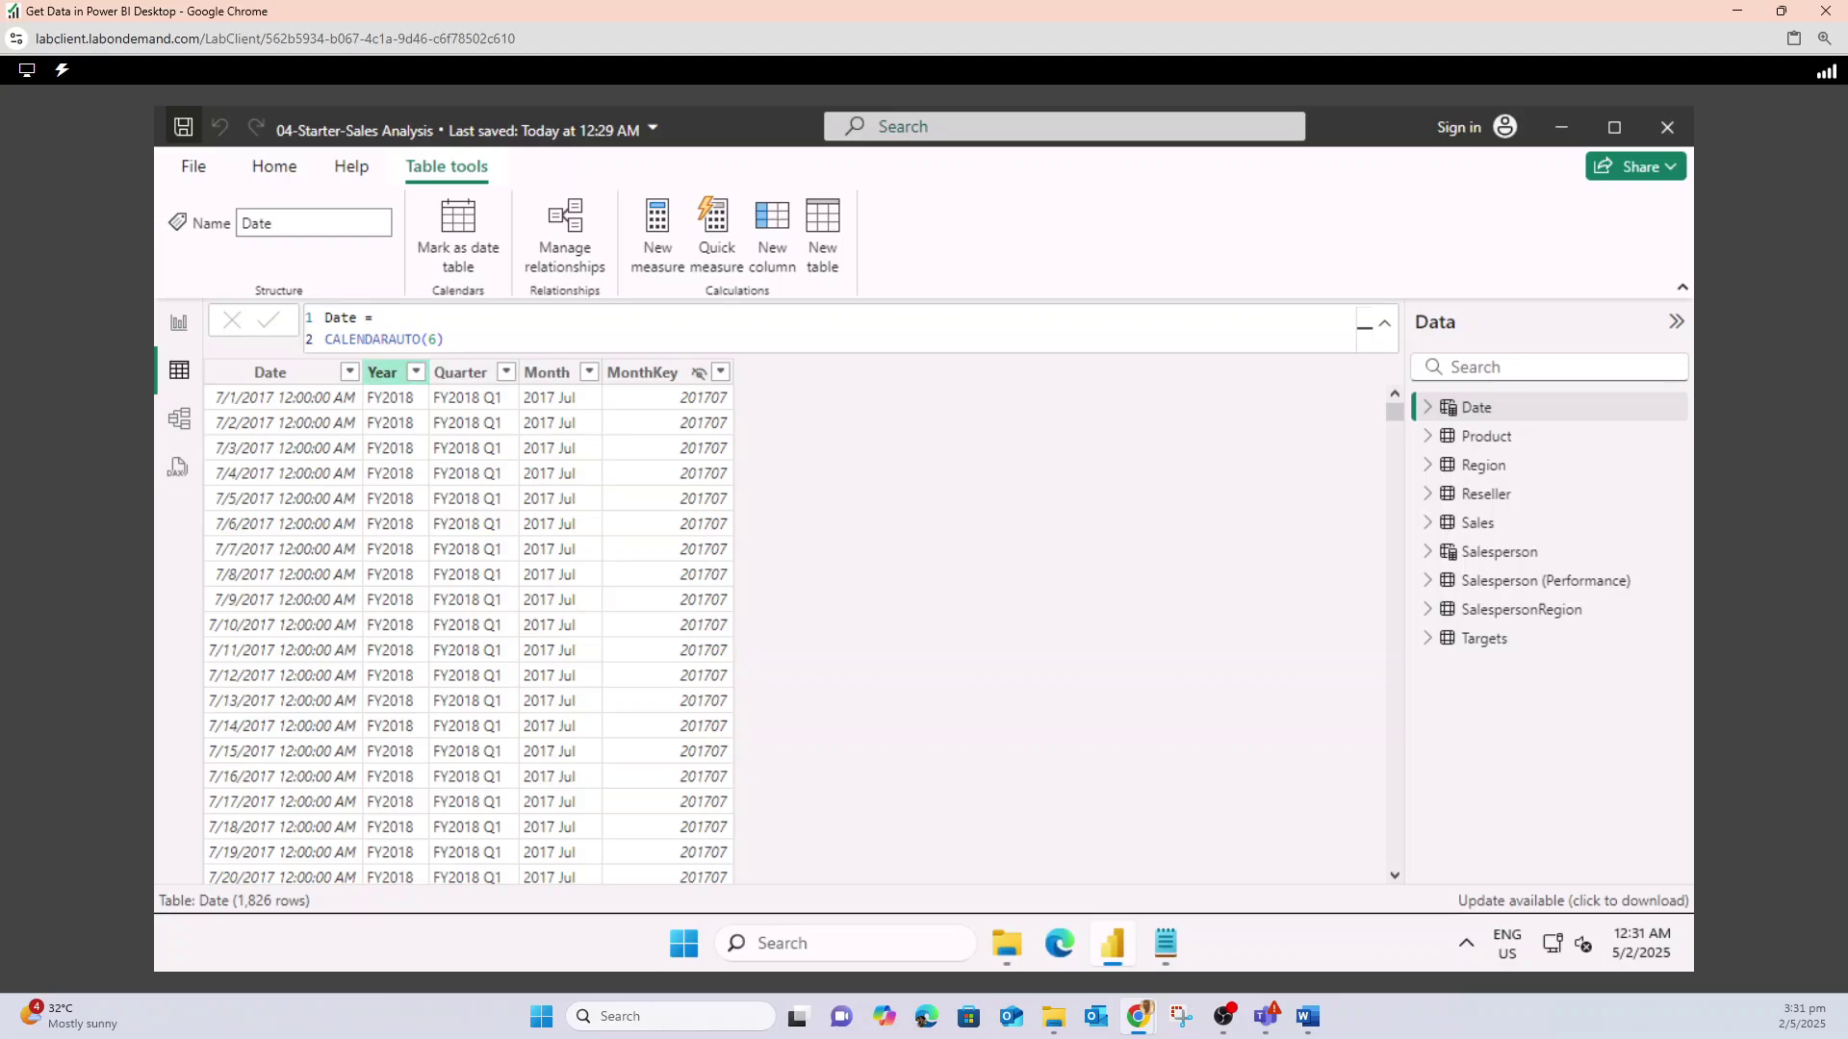
{"action": "left_click", "coordinate": [179, 323]}
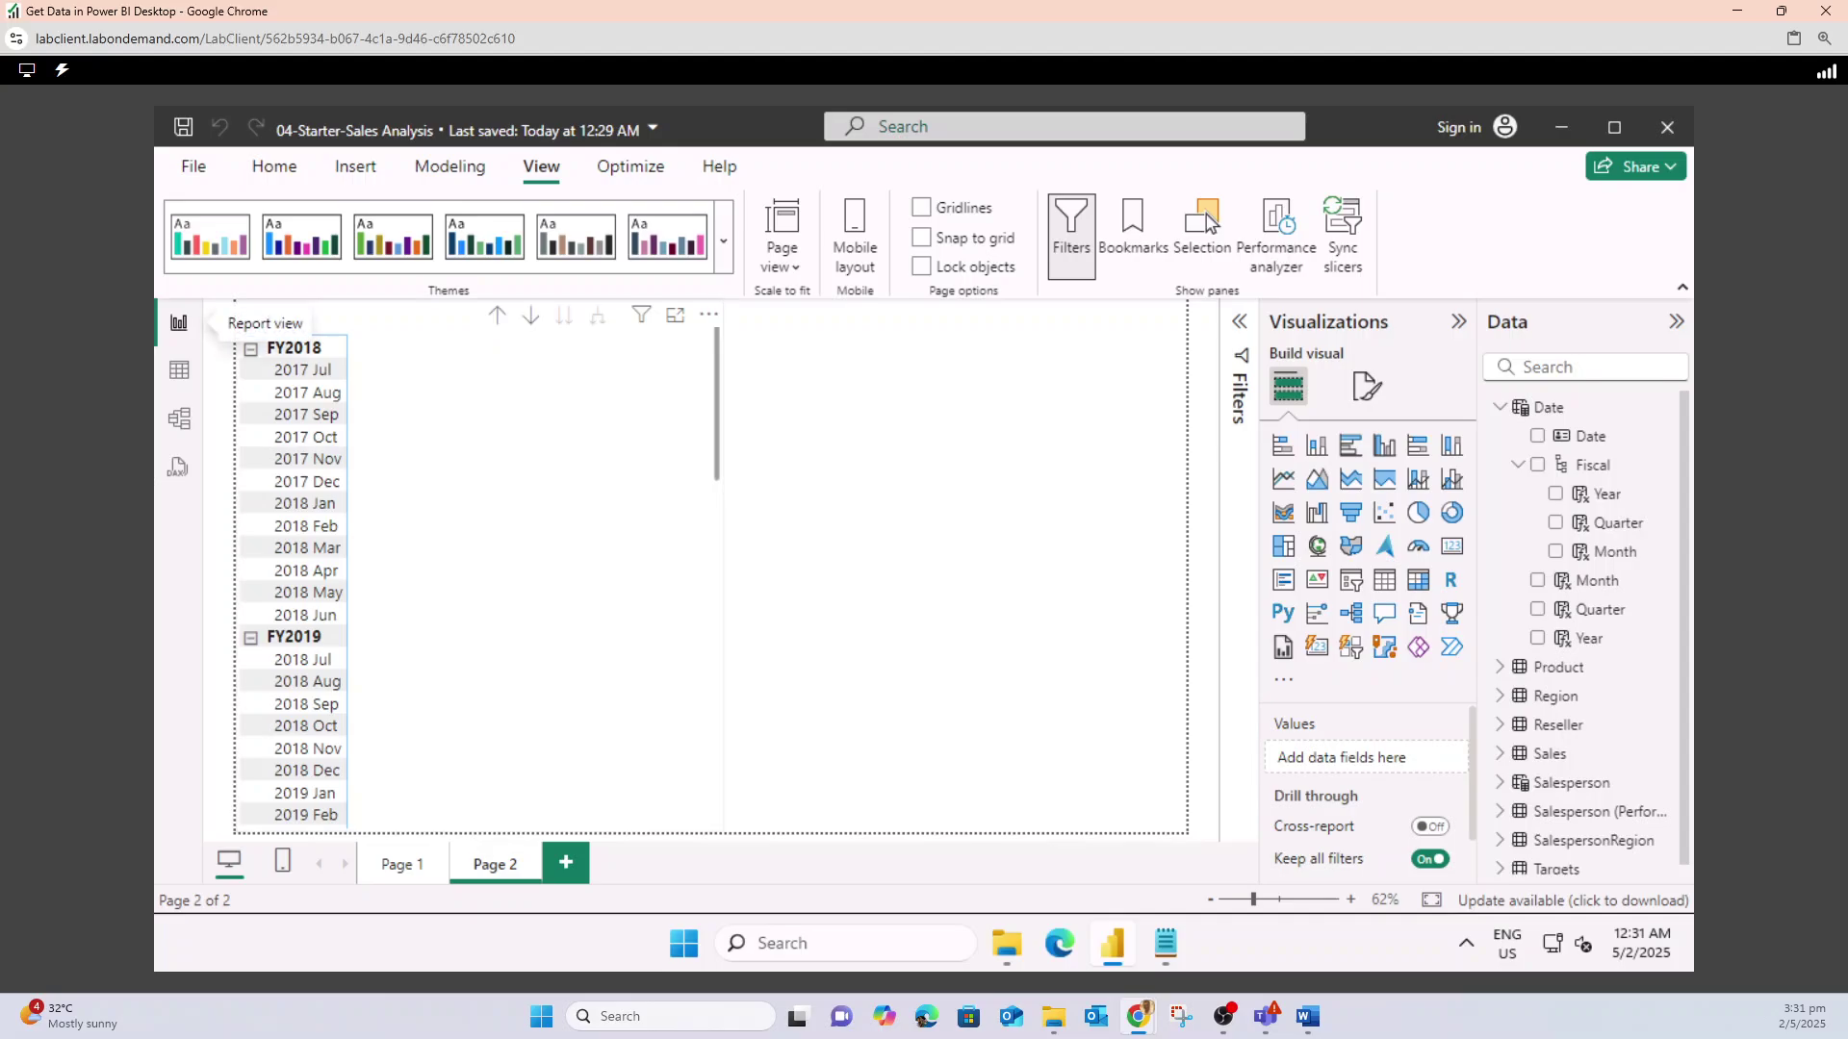
{"action": "left_click", "coordinate": [500, 539]}
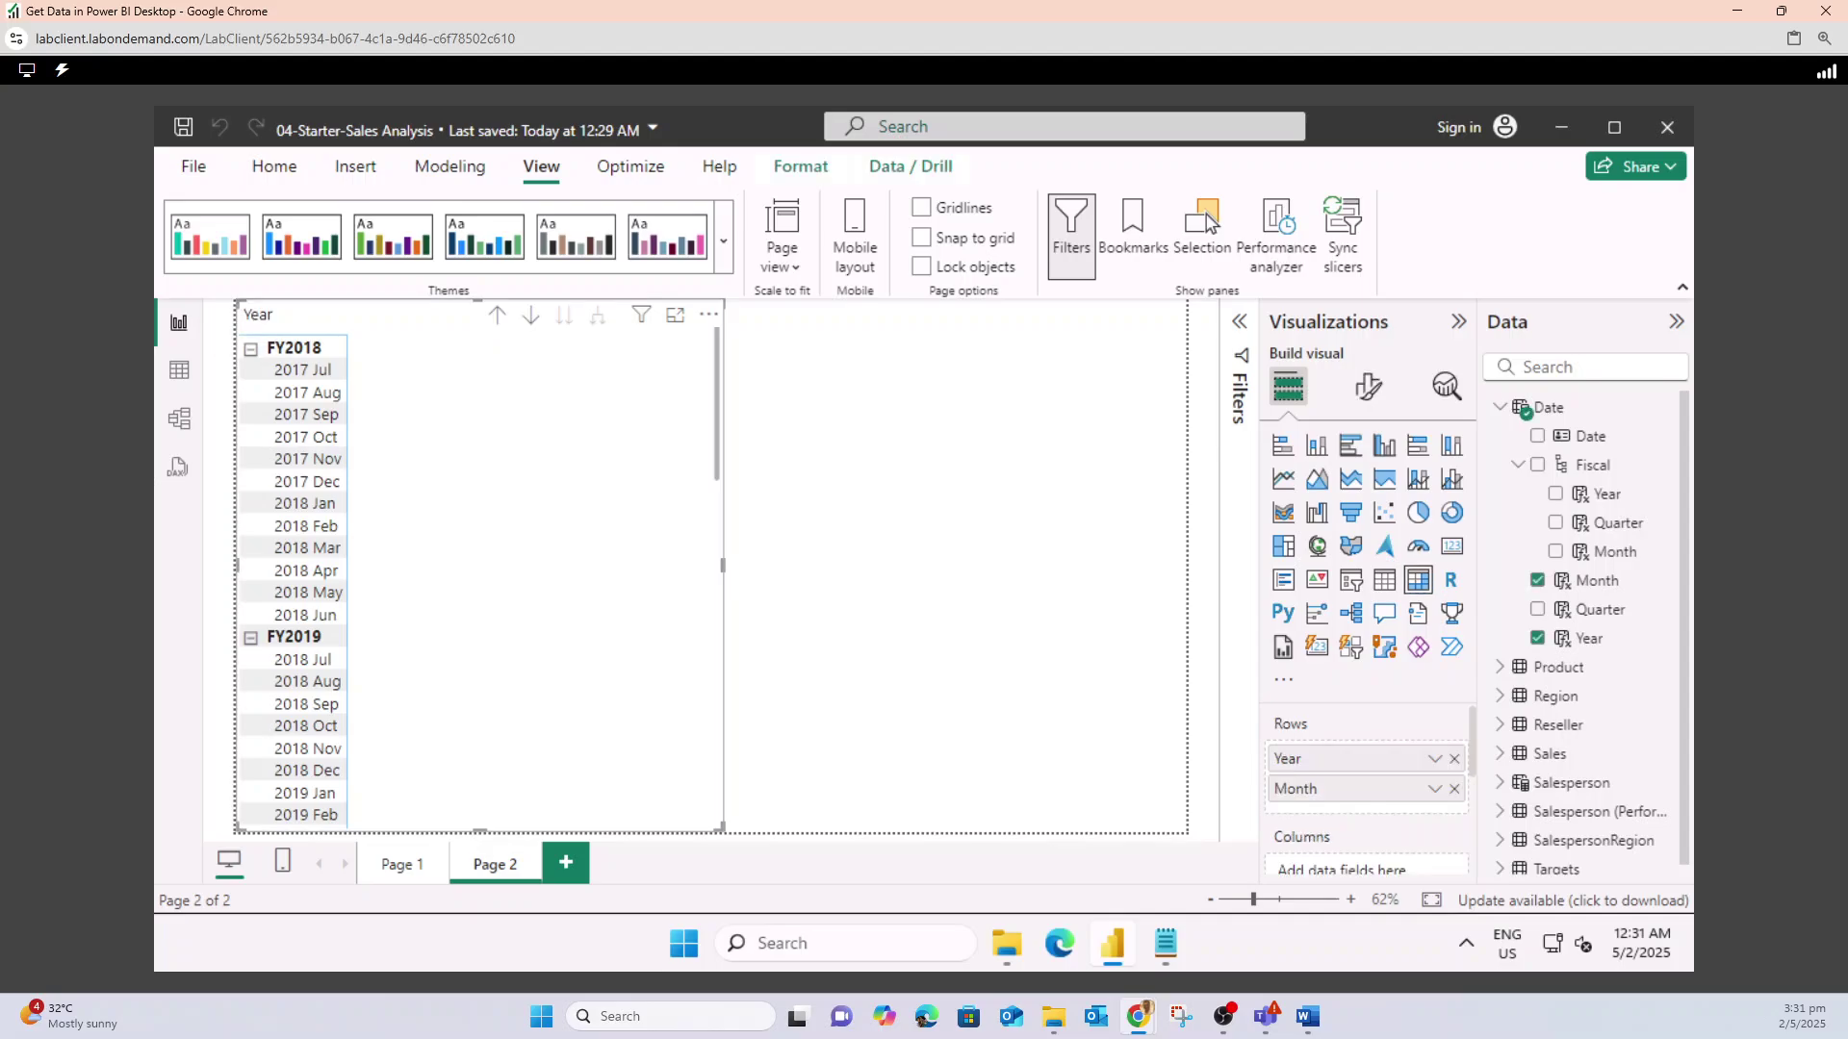
{"action": "scroll", "coordinate": [1366, 789], "scroll_direction": "down", "scroll_amount": 3}
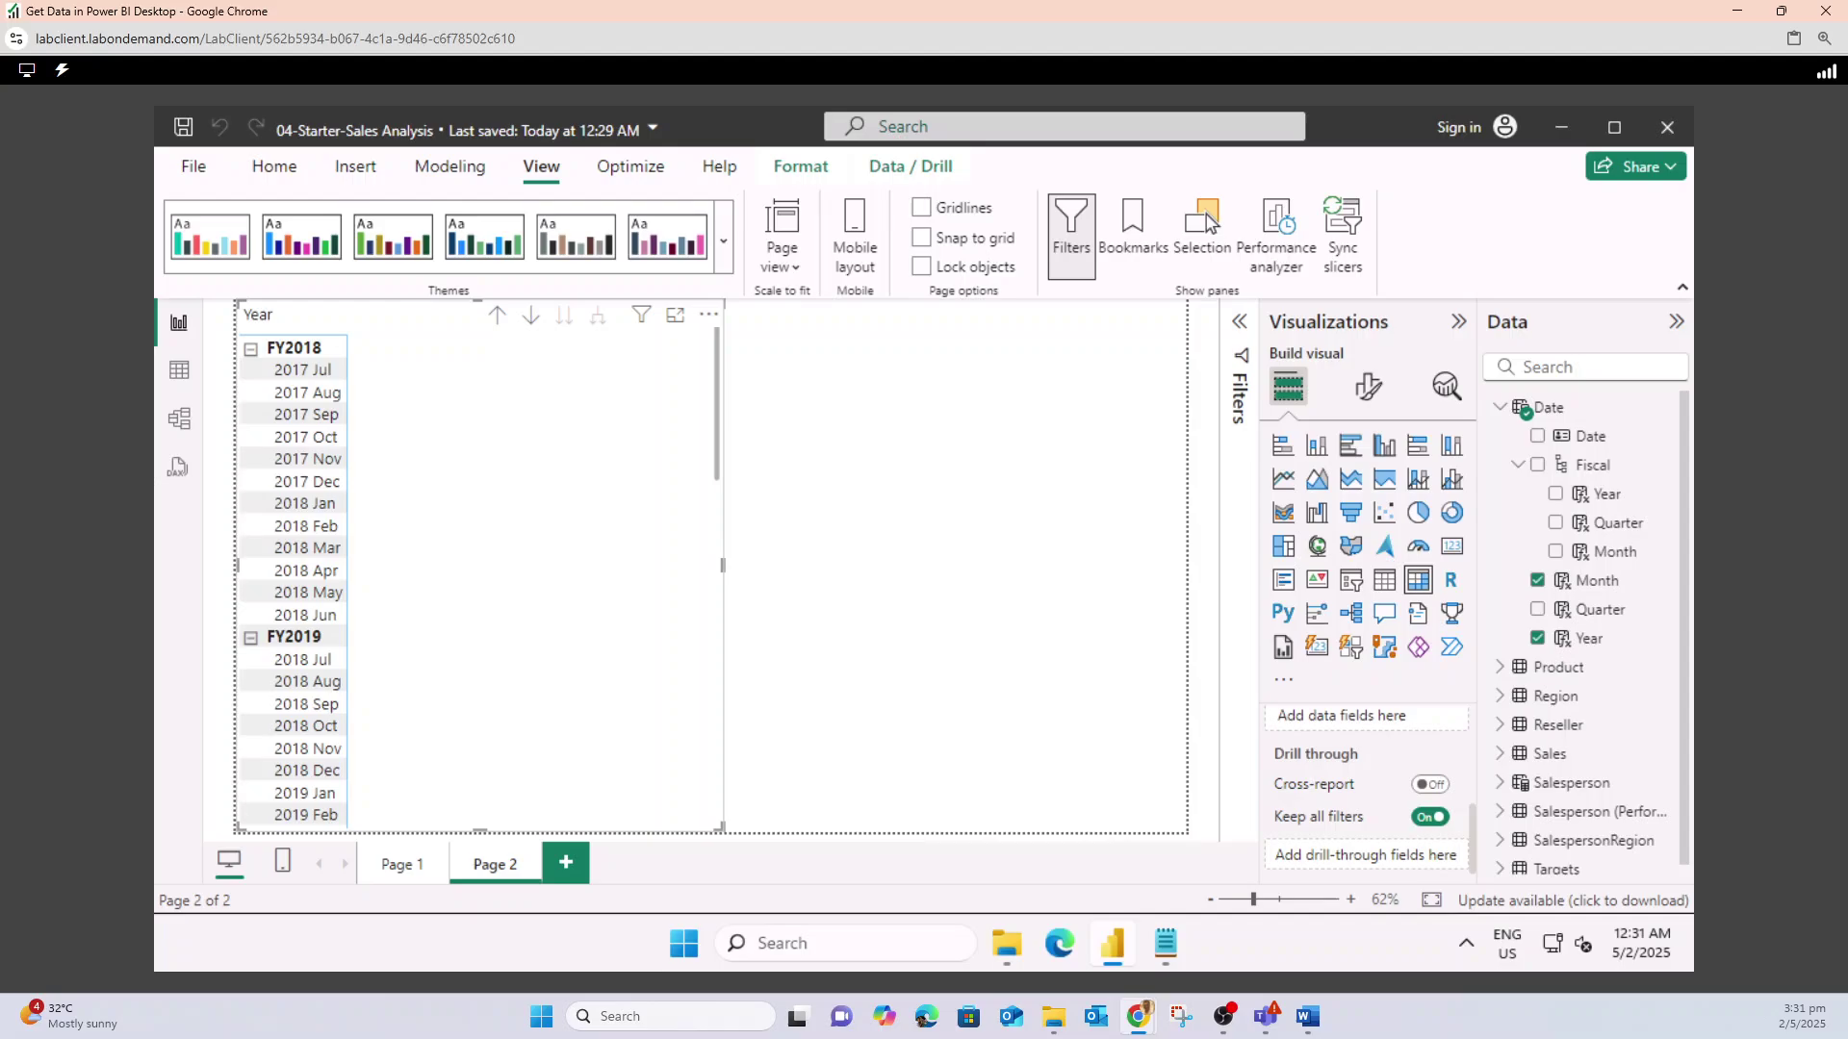
{"action": "scroll", "coordinate": [1367, 789], "scroll_direction": "up", "scroll_amount": 2}
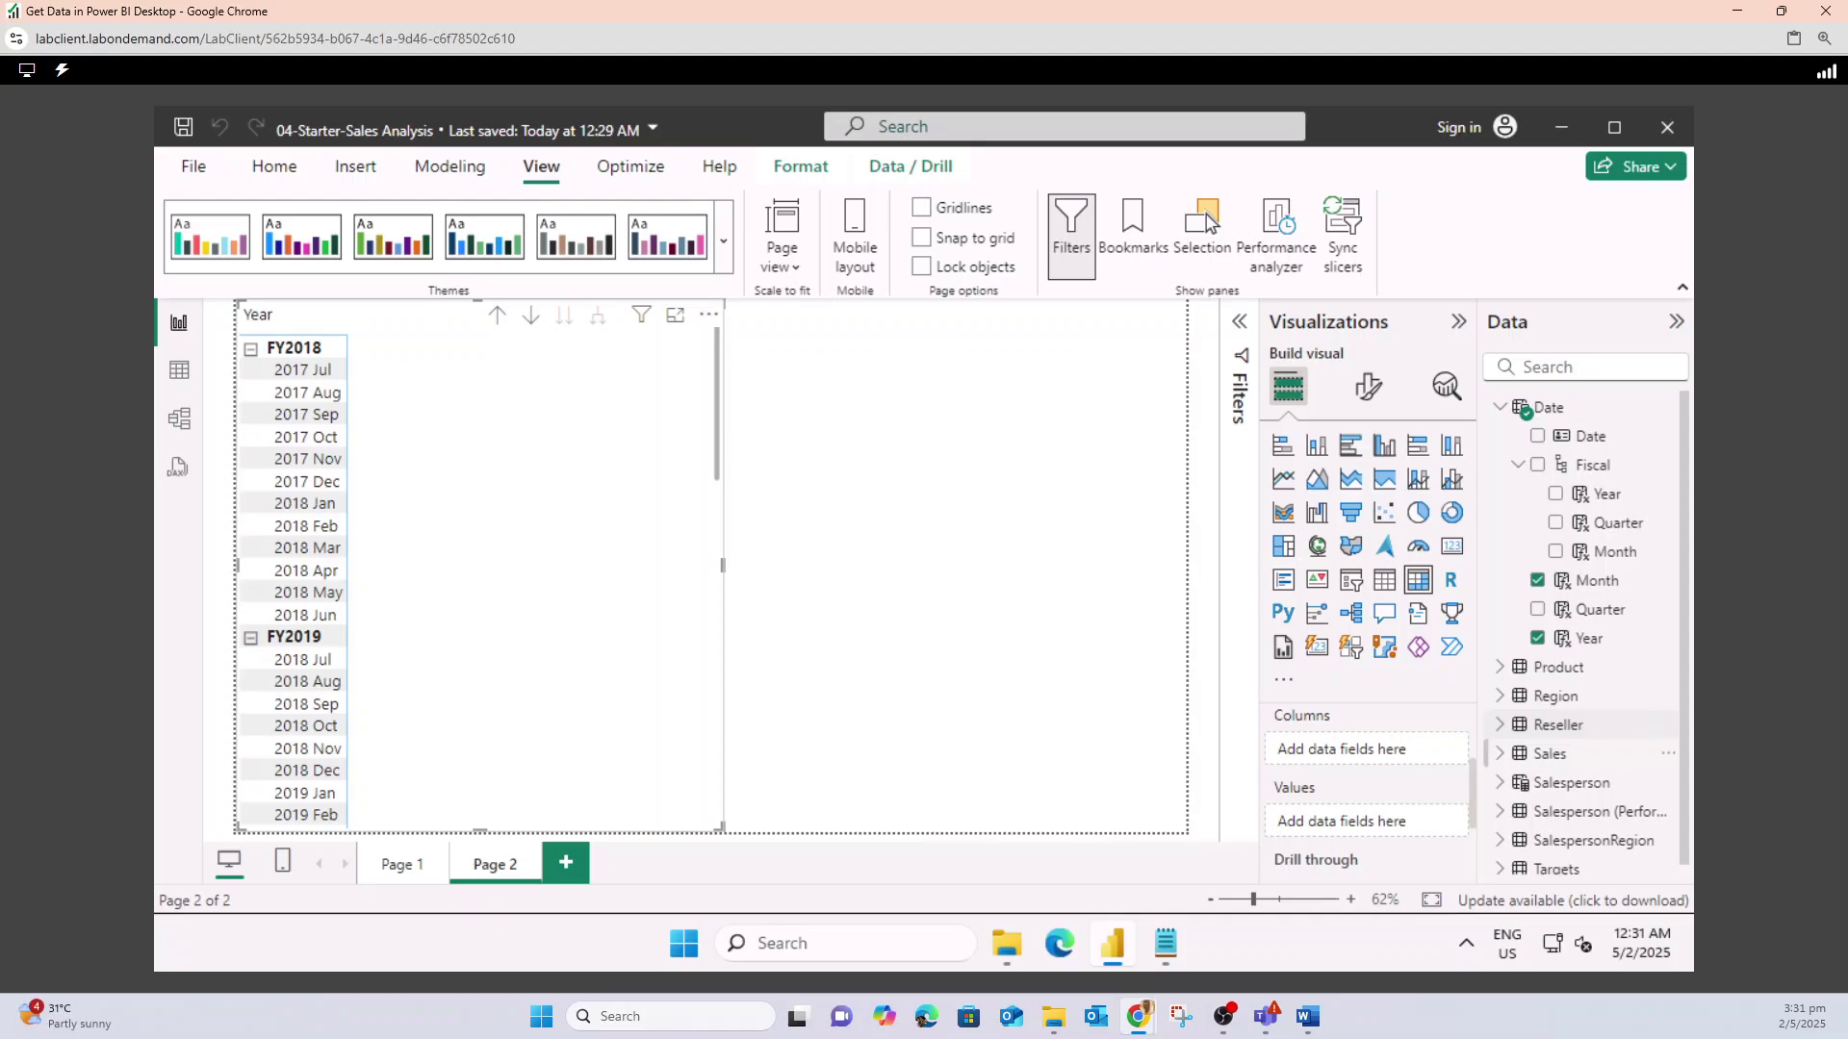
{"action": "left_click", "coordinate": [1499, 753]}
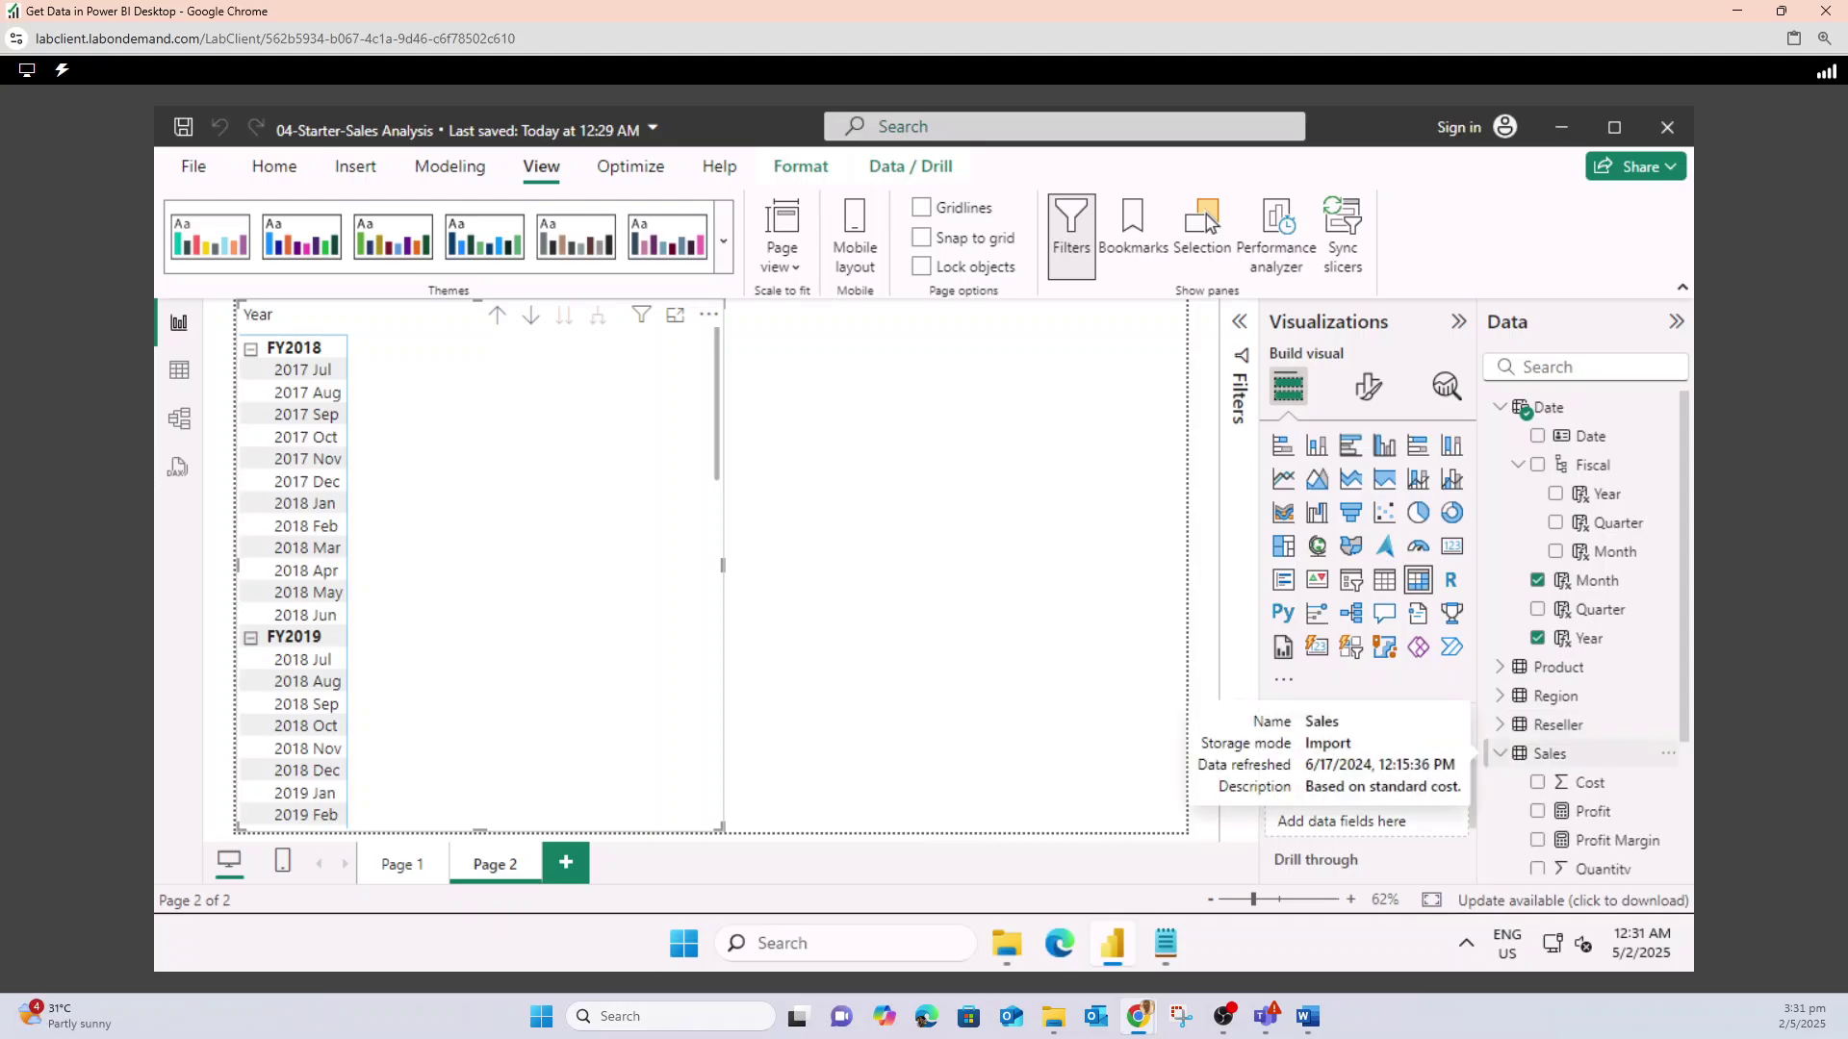
{"action": "scroll", "coordinate": [1588, 664], "scroll_direction": "down", "scroll_amount": 1}
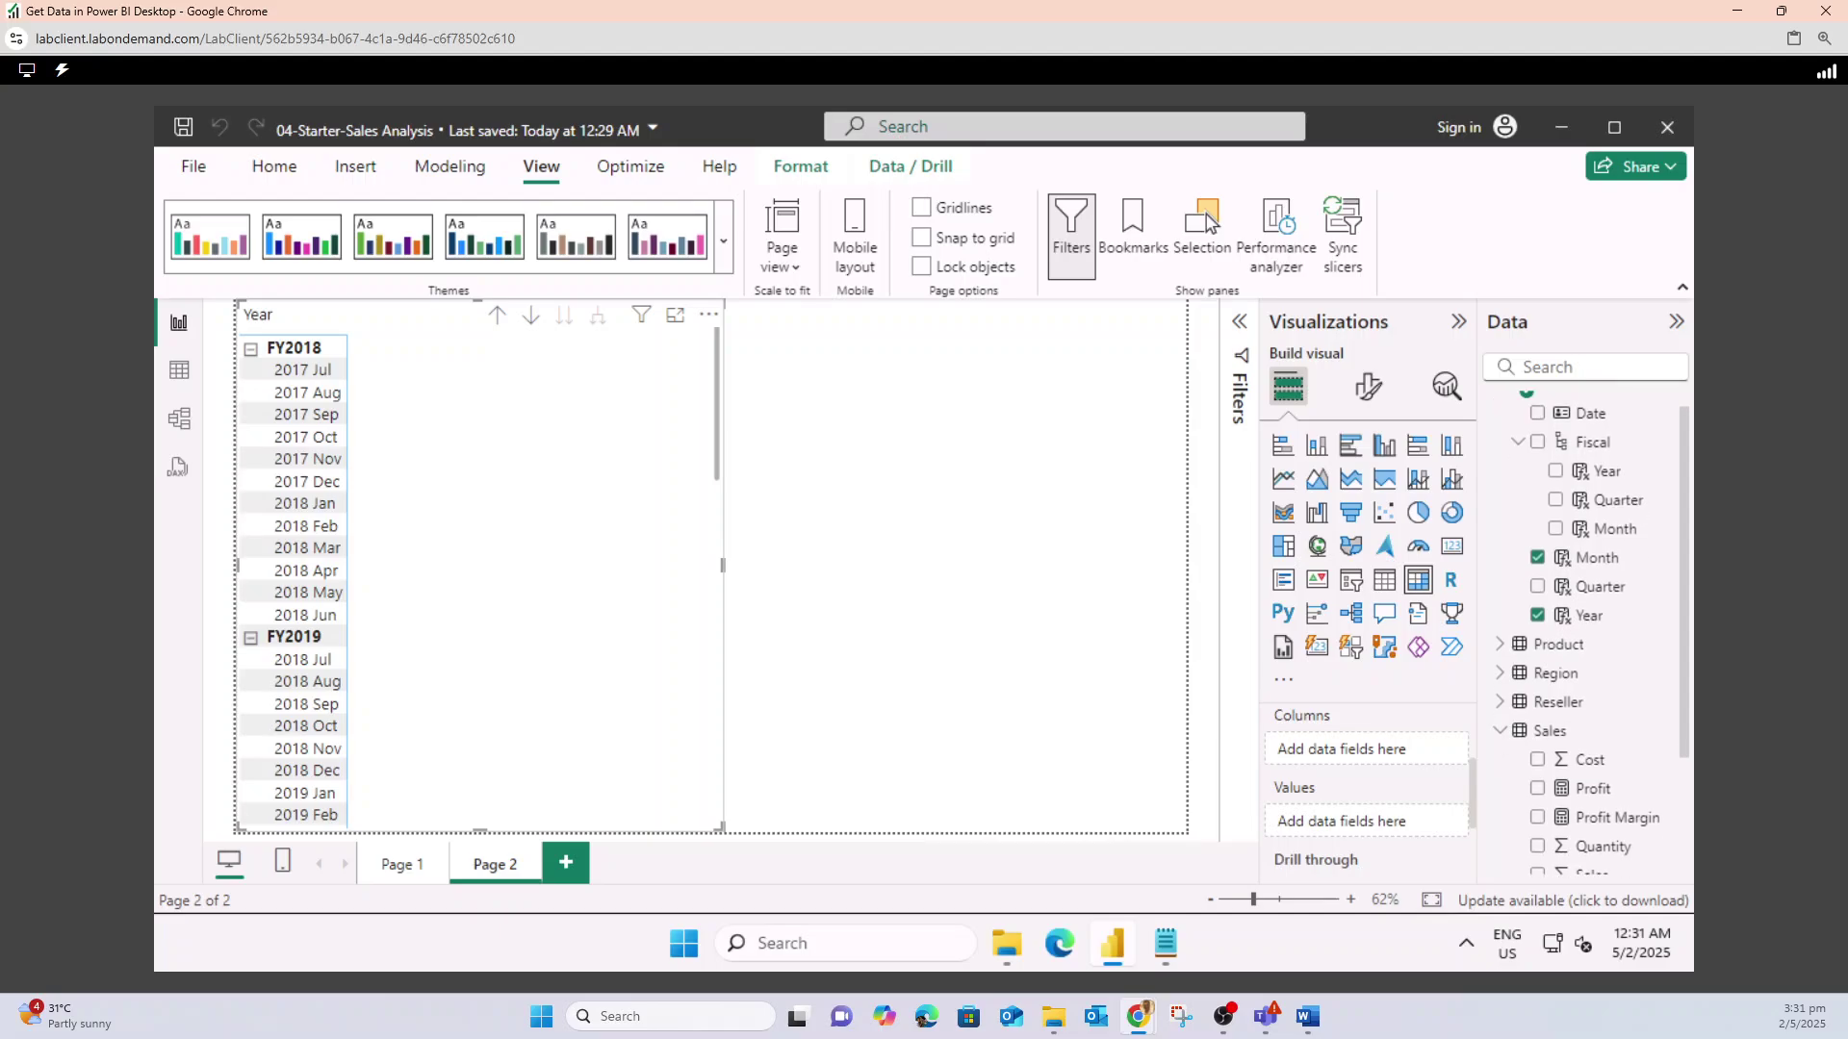
{"action": "scroll", "coordinate": [1588, 625], "scroll_direction": "down", "scroll_amount": 3}
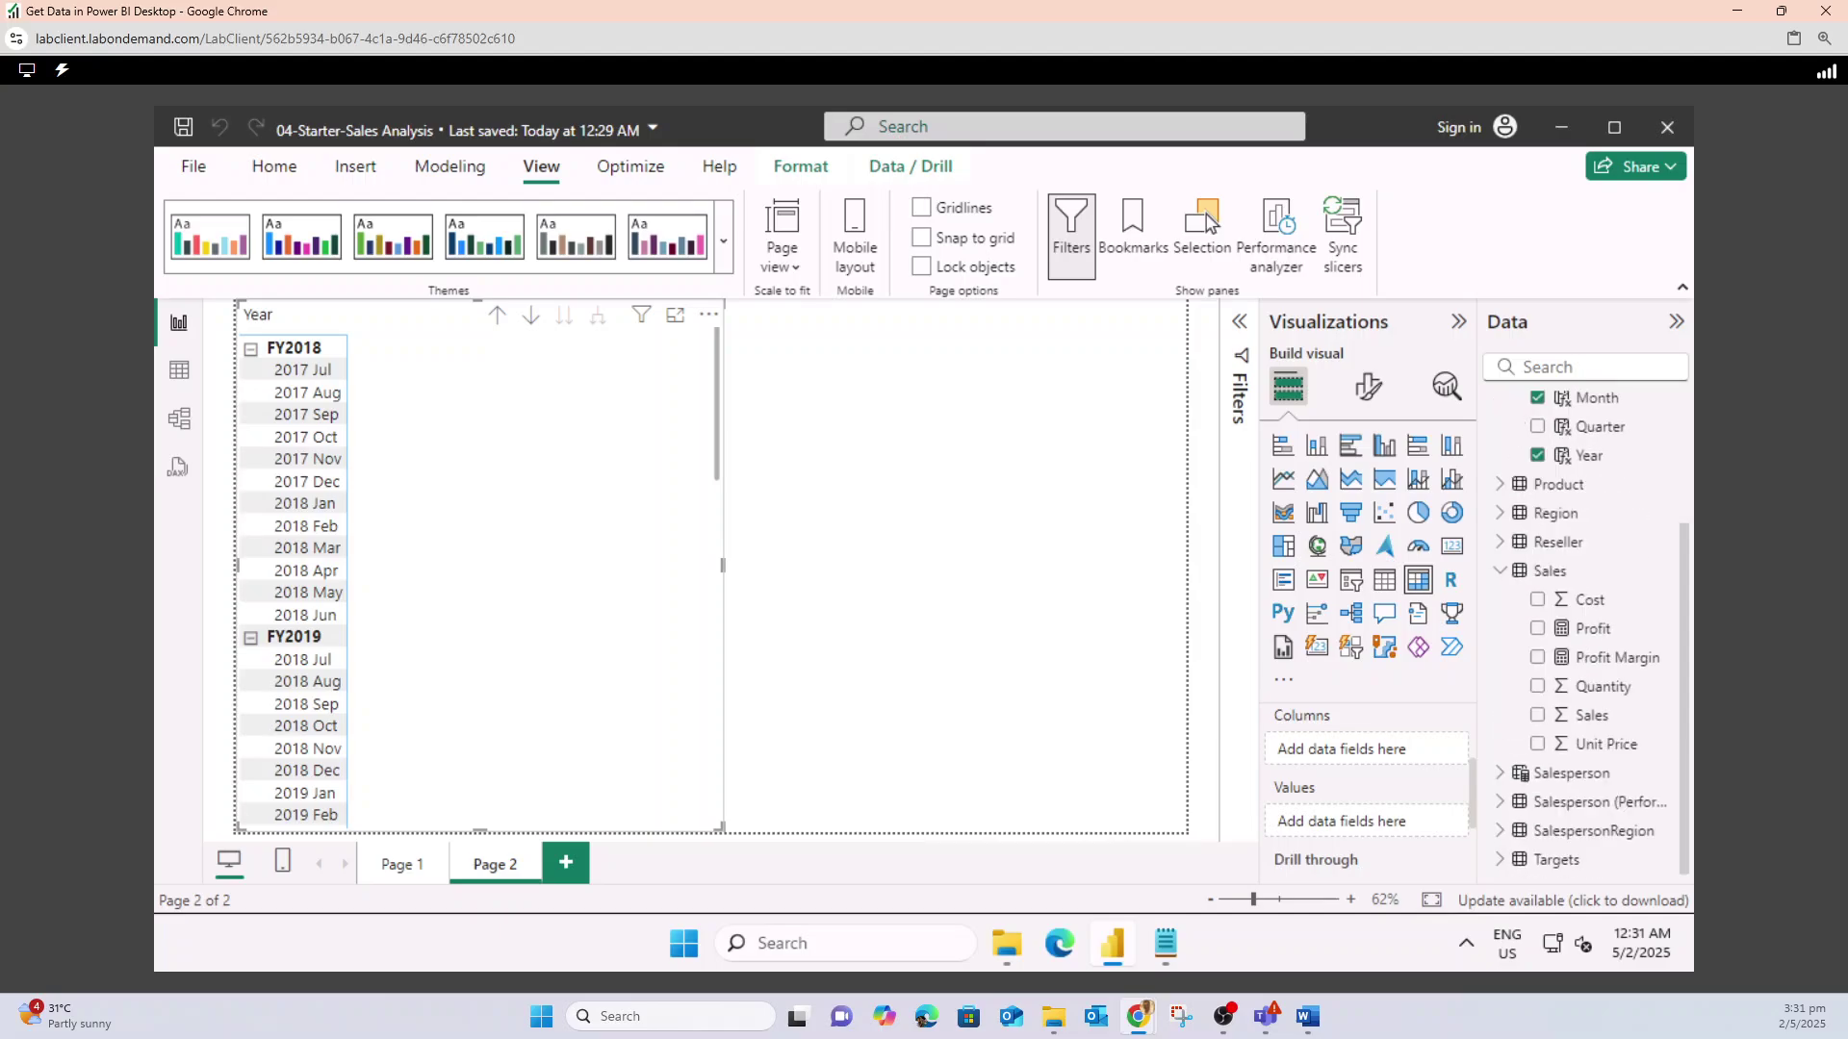
{"action": "left_click_drag", "start_coordinate": [1605, 743], "coordinate": [1385, 822]}
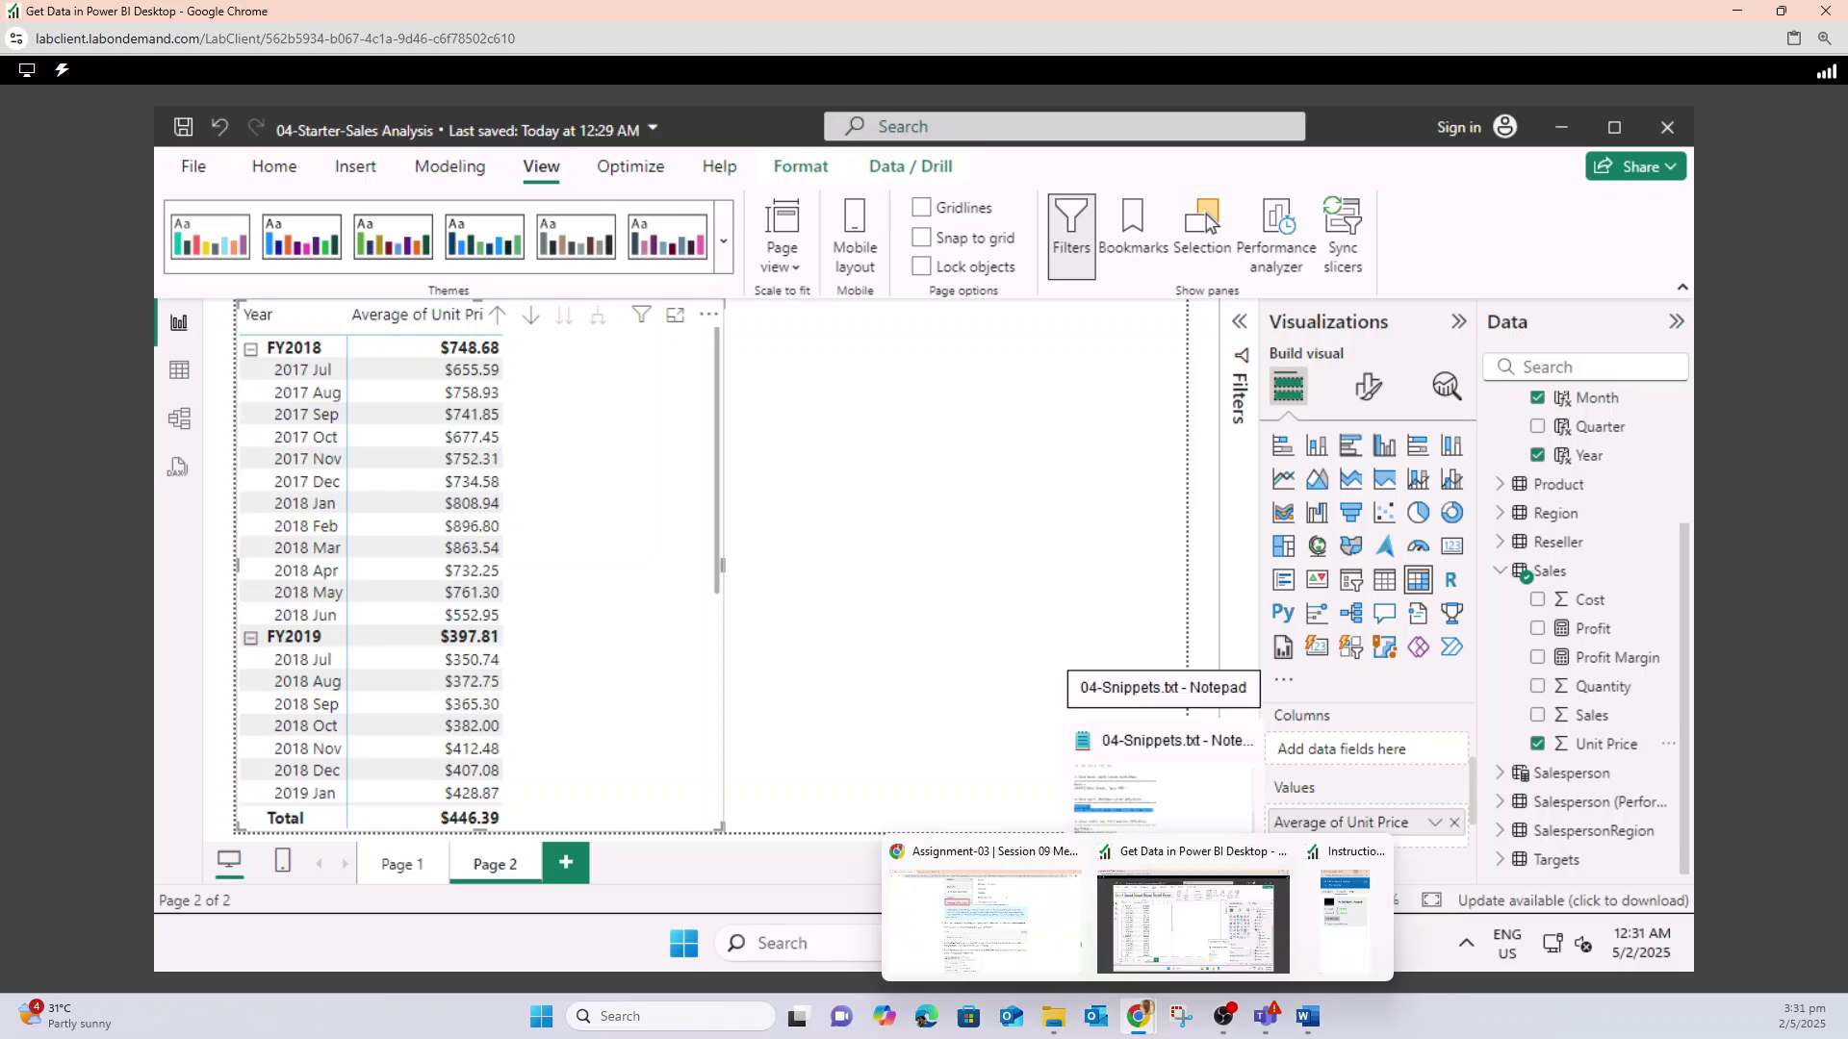
- Copy the two-line Avg Price measure definition from 04-Snippets.txt in Notepad and return to the Power BI report
{"action": "mouse_move", "coordinate": [1139, 1016]}
{"action": "left_click", "coordinate": [981, 914]}
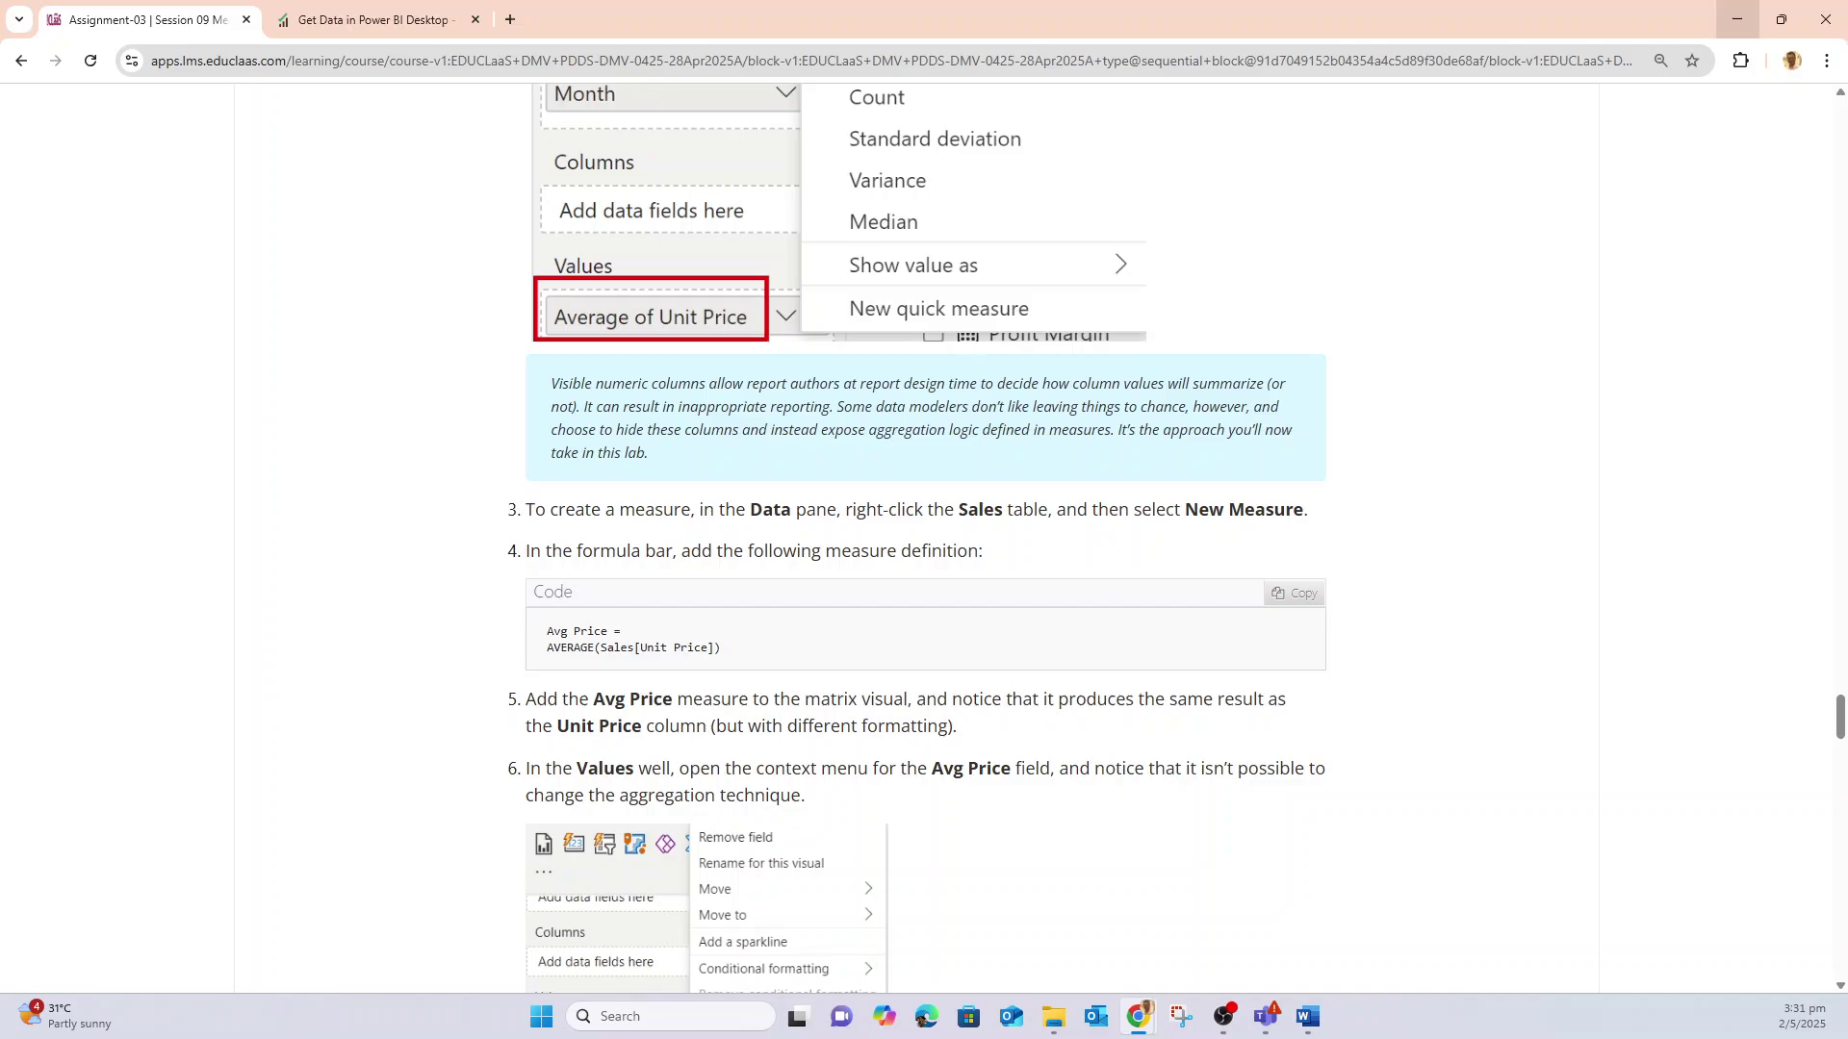
{"action": "left_click", "coordinate": [1737, 20]}
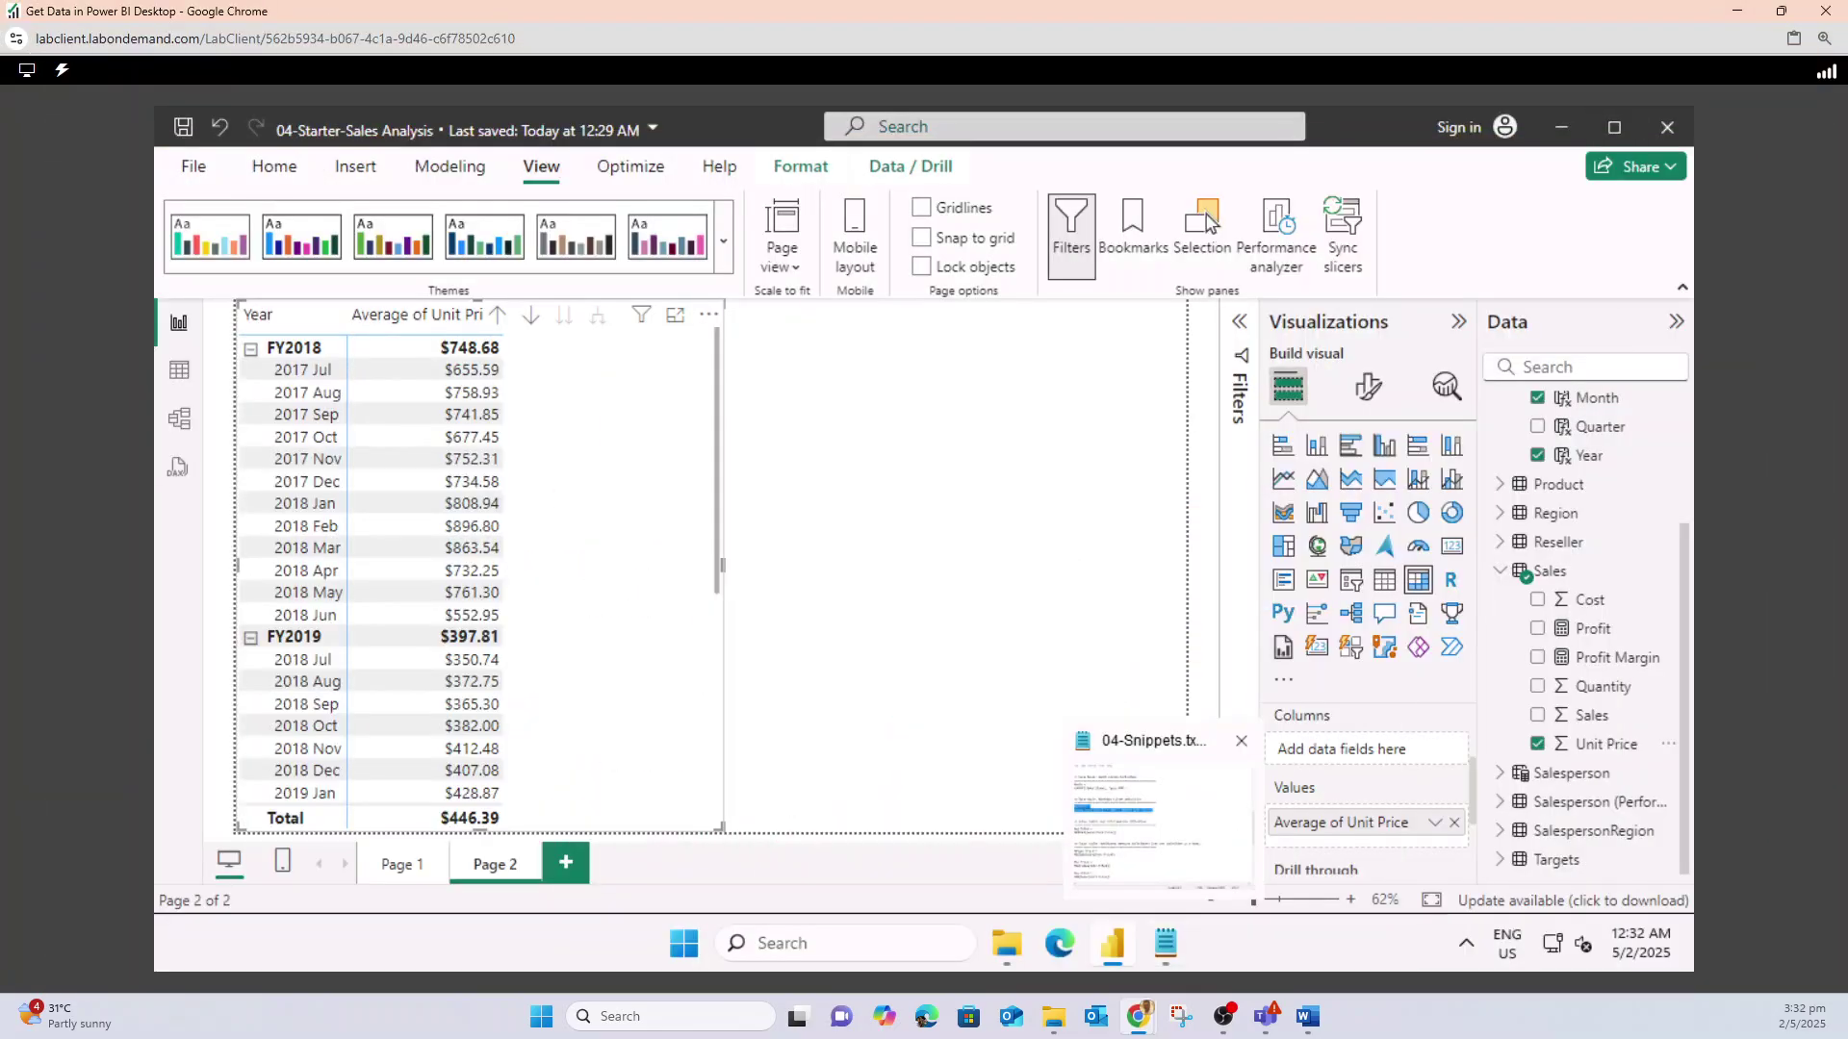
{"action": "left_click", "coordinate": [948, 616]}
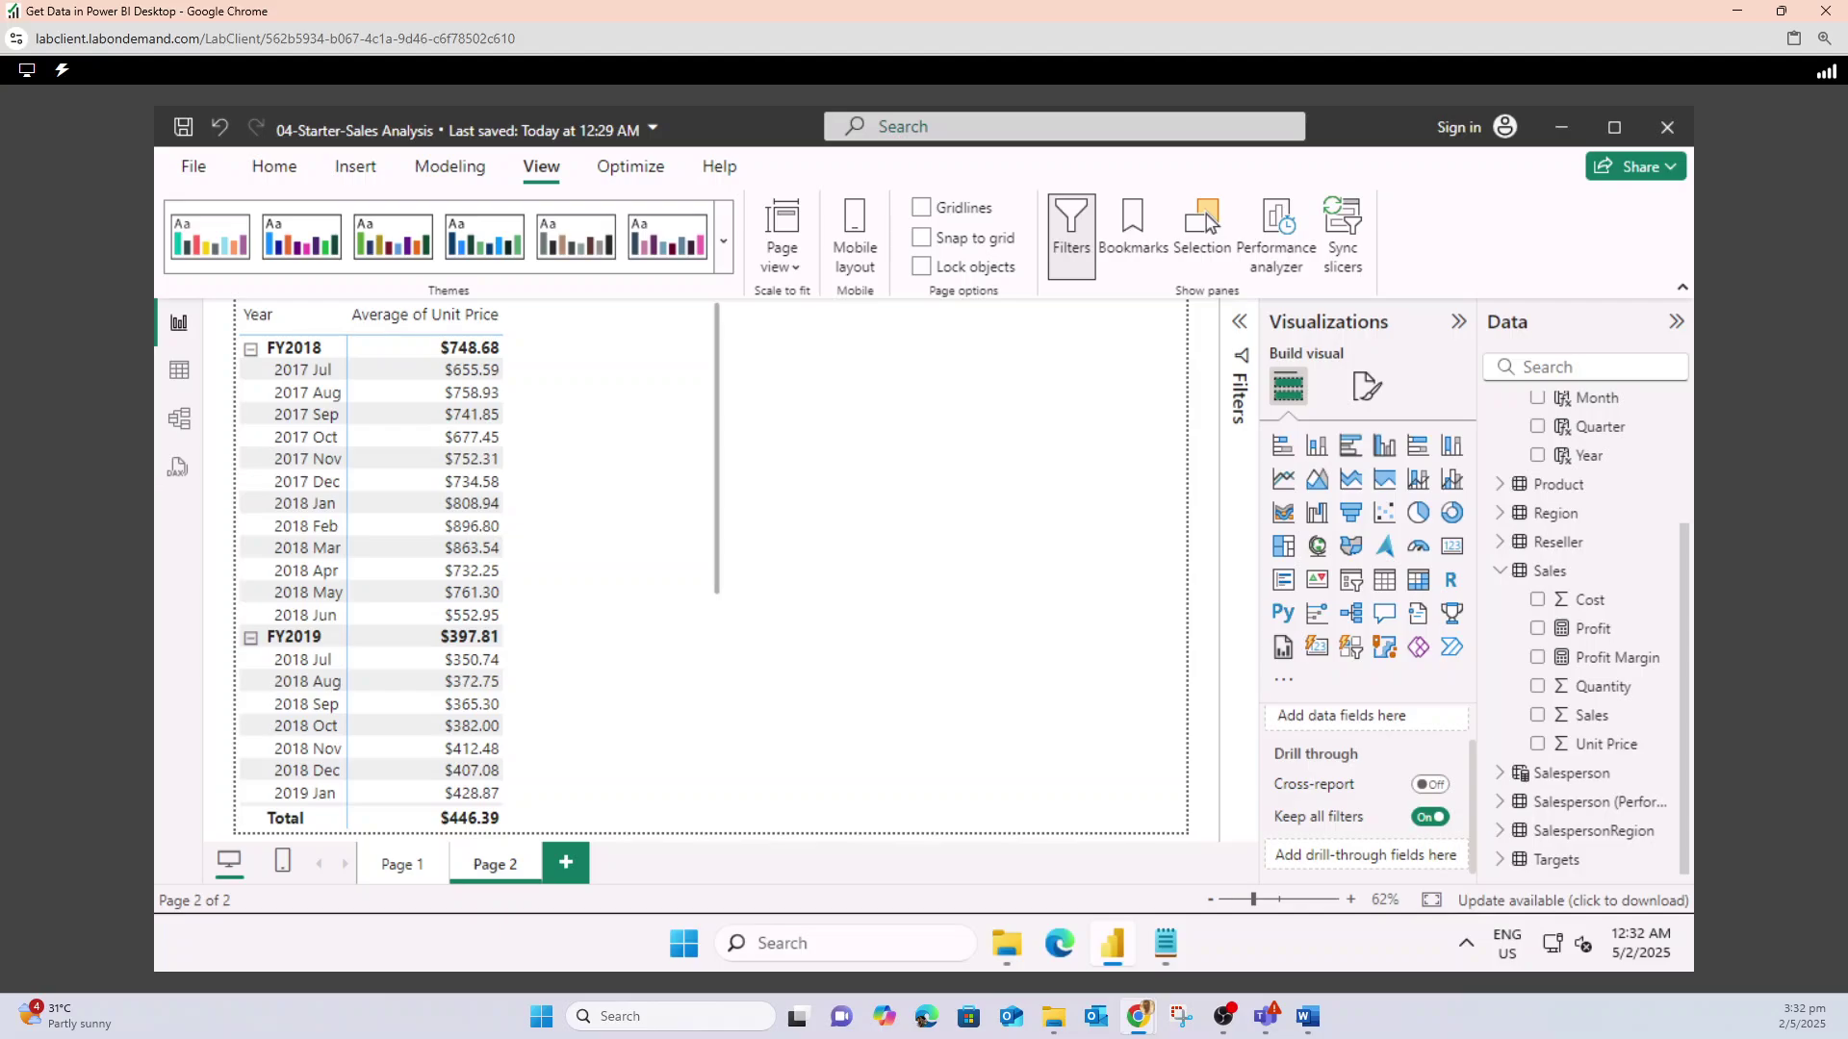
{"action": "left_click", "coordinate": [1166, 943]}
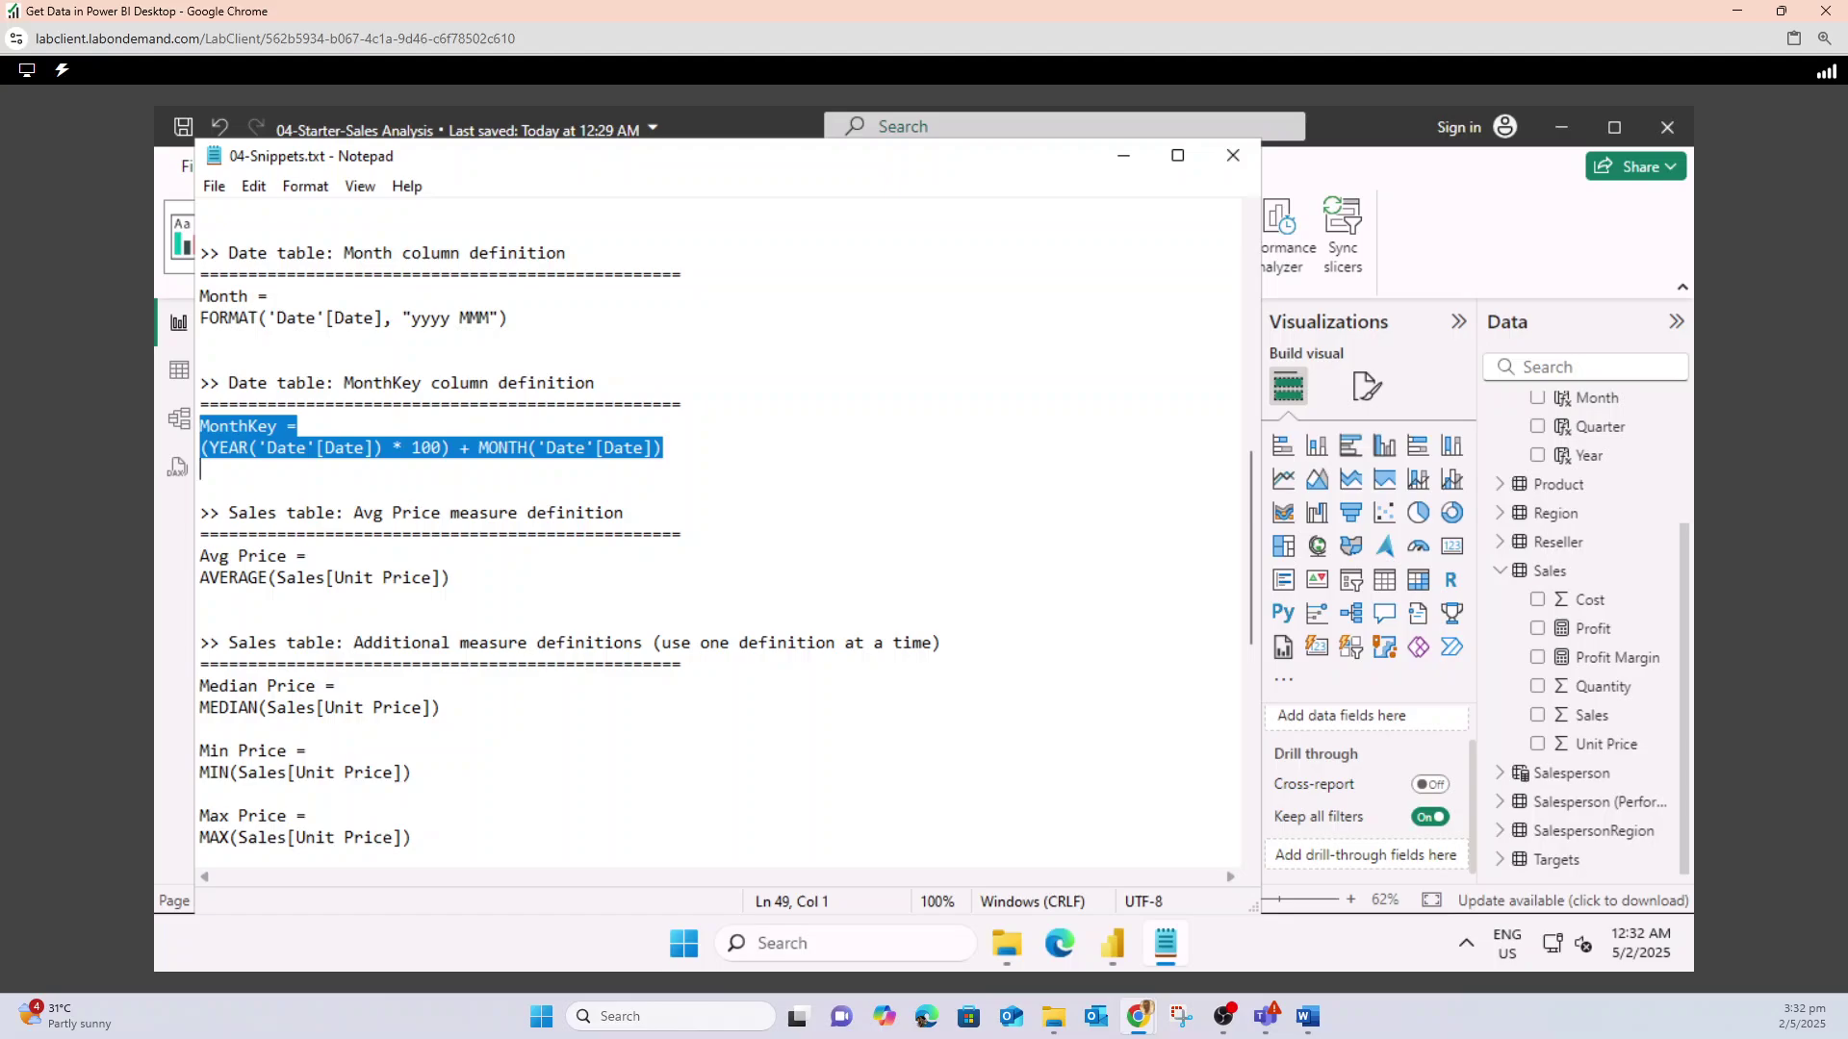
{"action": "left_click_drag", "start_coordinate": [200, 557], "coordinate": [452, 578]}
{"action": "key", "text": "ctrl+c"}
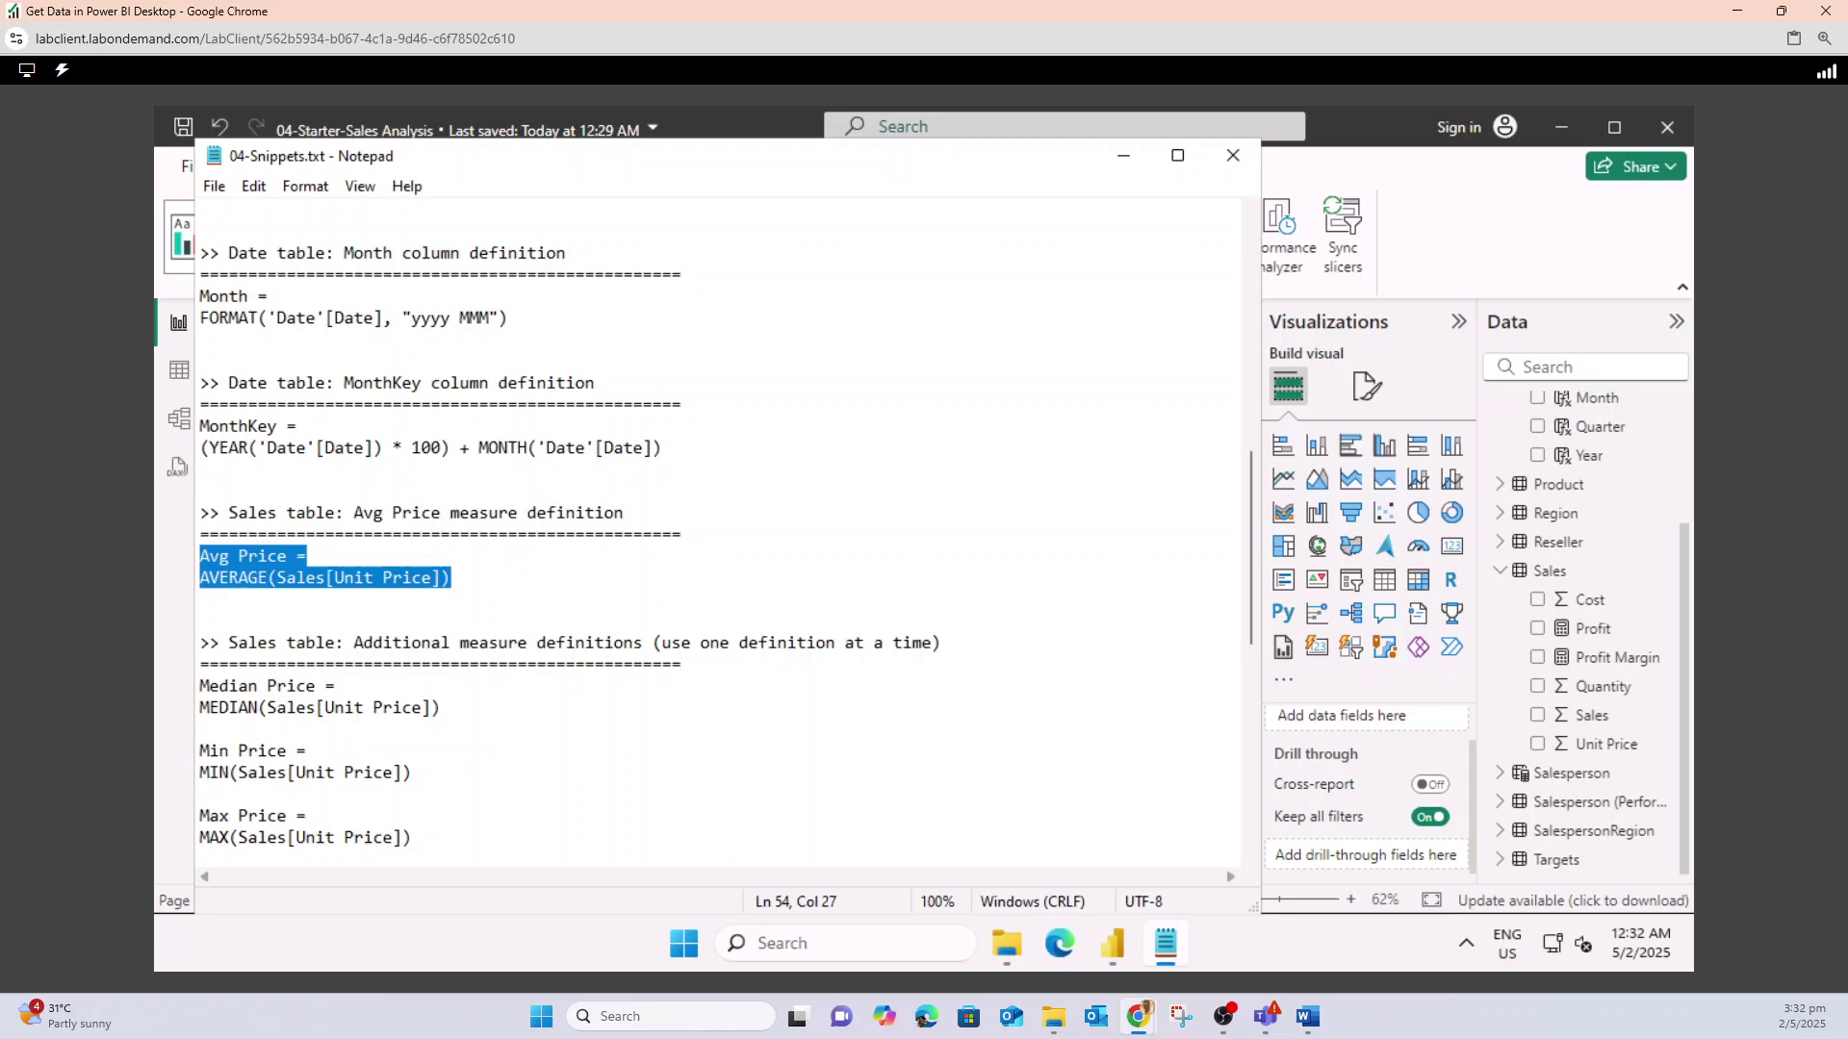
{"action": "left_click", "coordinate": [1123, 156]}
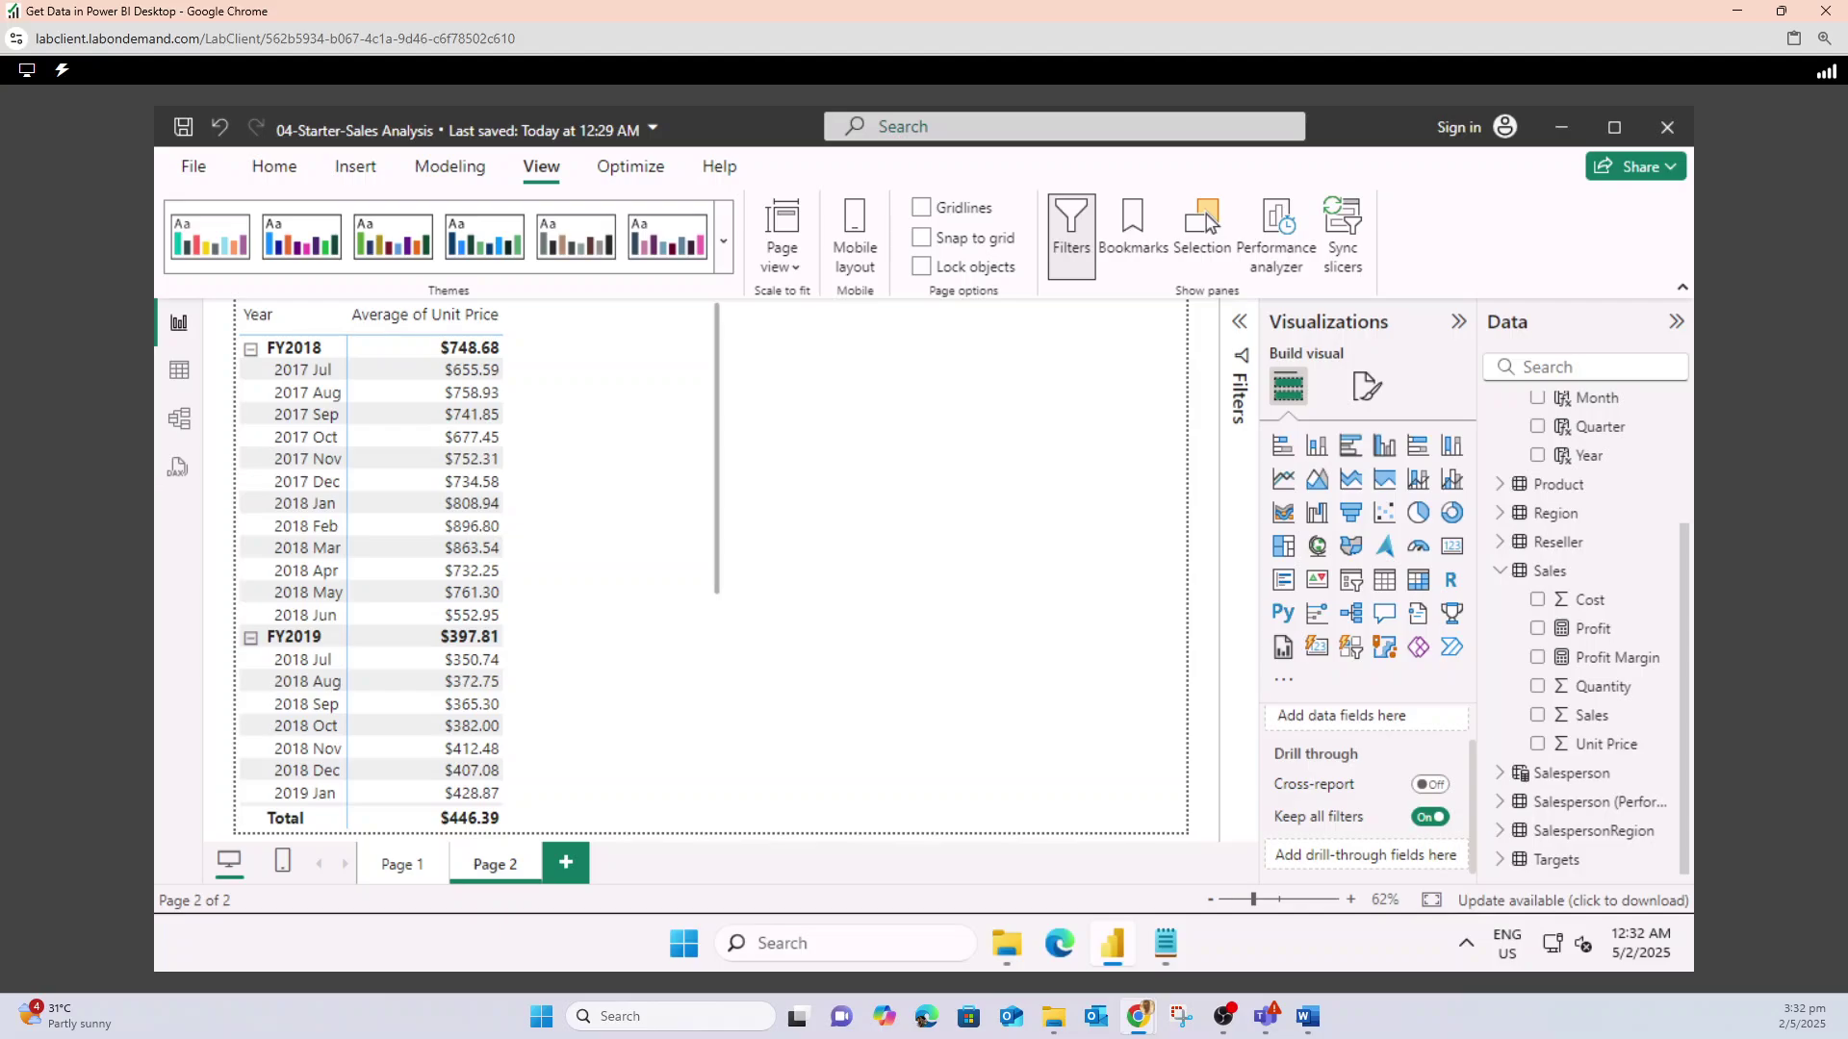
- Create a new measure in the Sales table with the copied definition Avg Price = AVERAGE(Sales[Unit Price])
{"action": "left_click", "coordinate": [179, 369]}
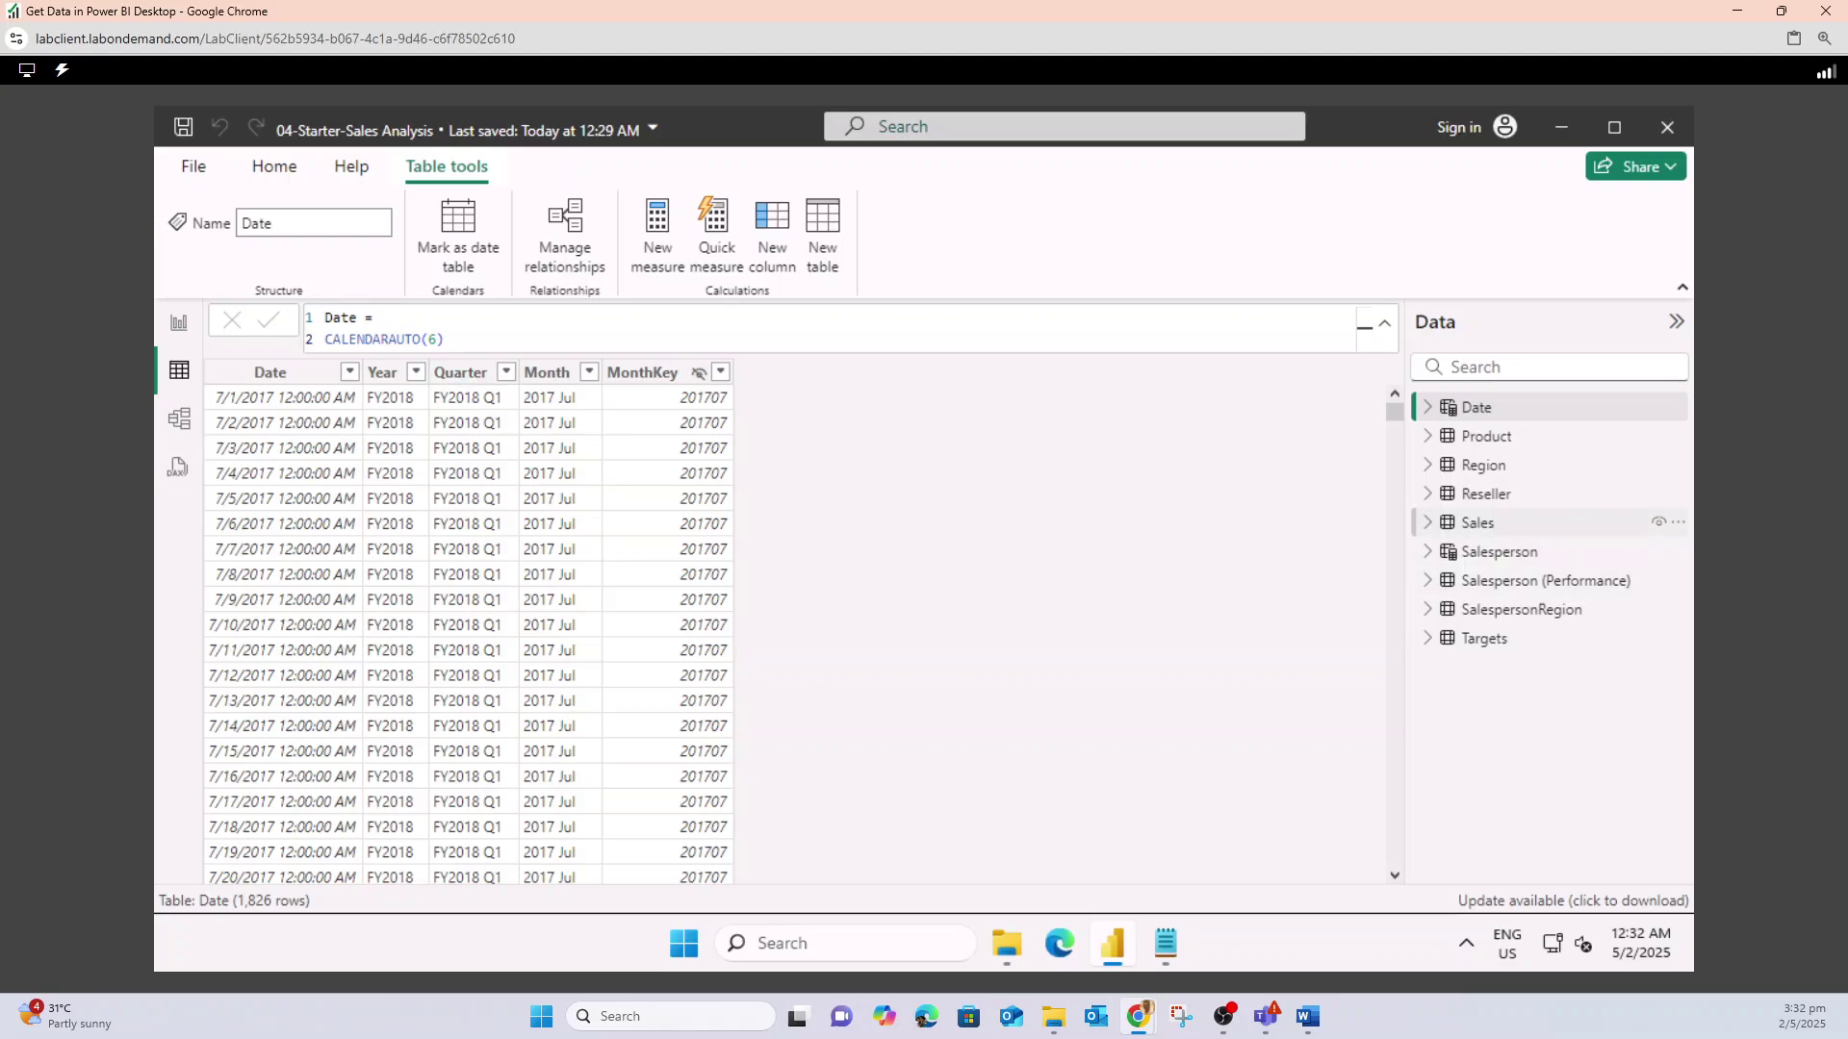
{"action": "left_click", "coordinate": [1477, 522]}
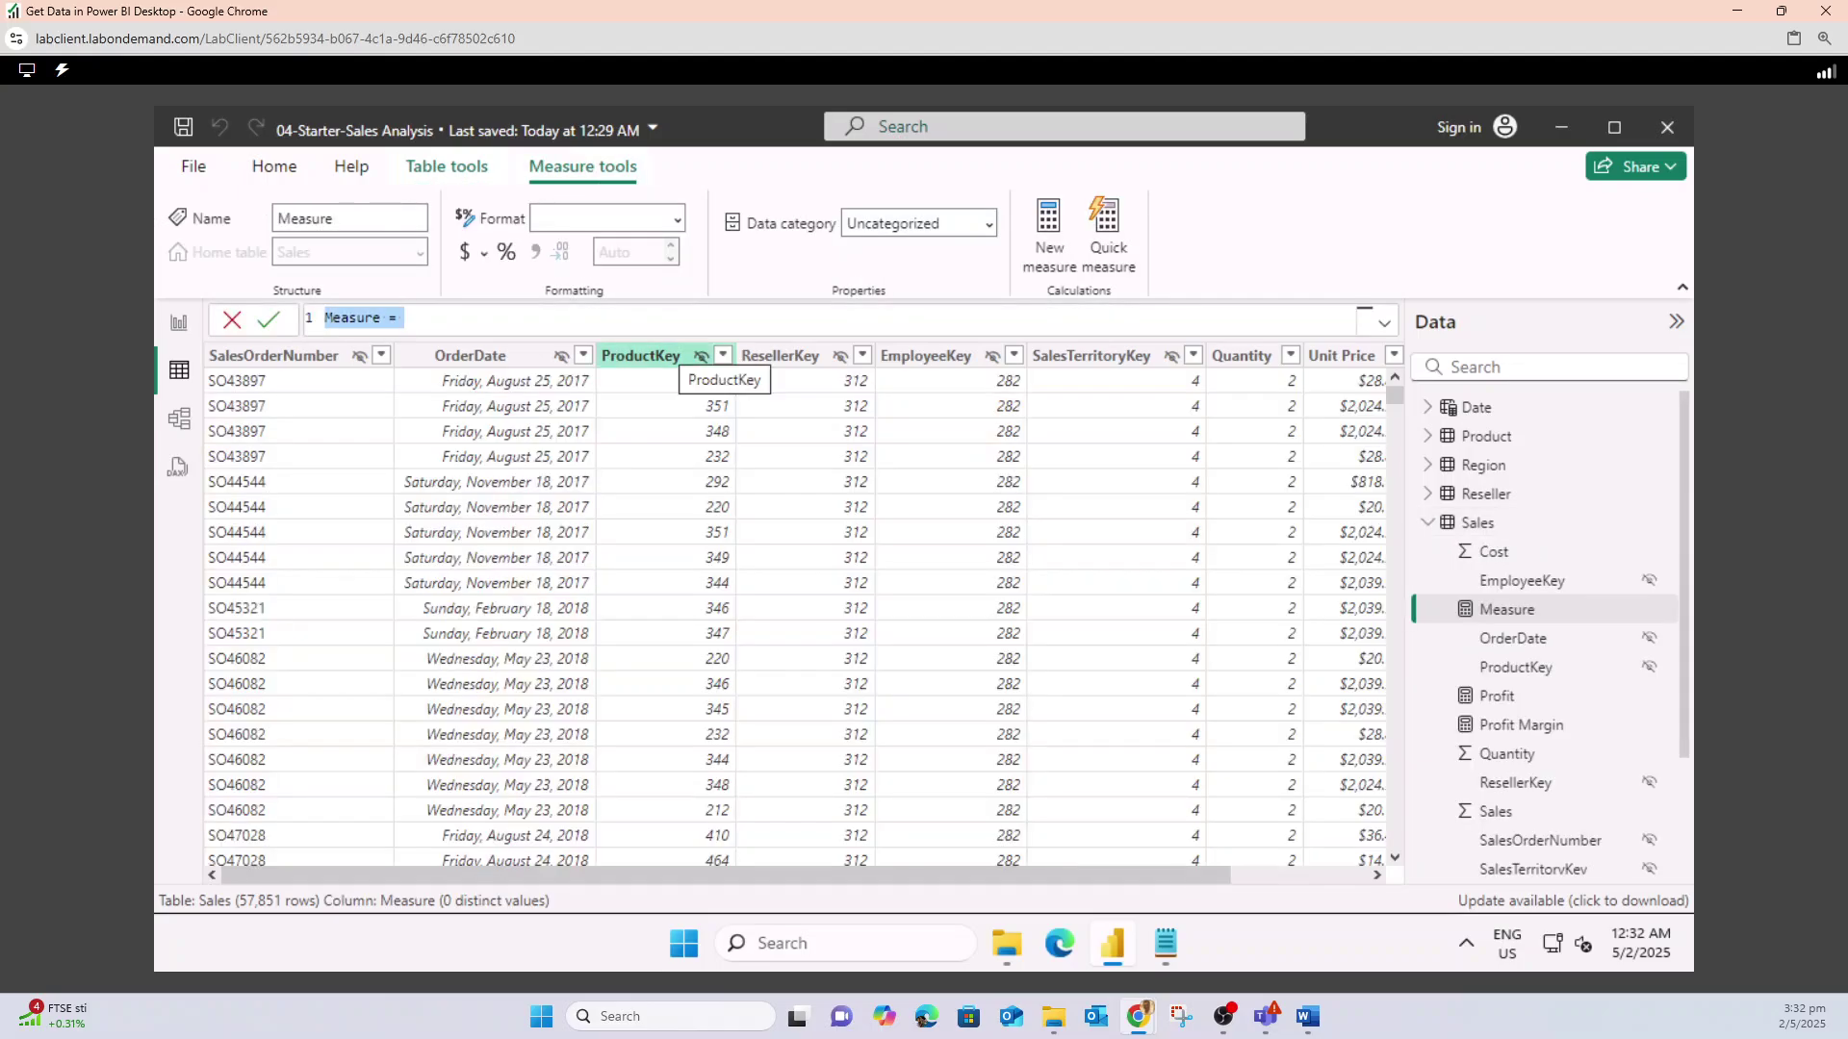
{"action": "key", "text": "ctrl+v"}
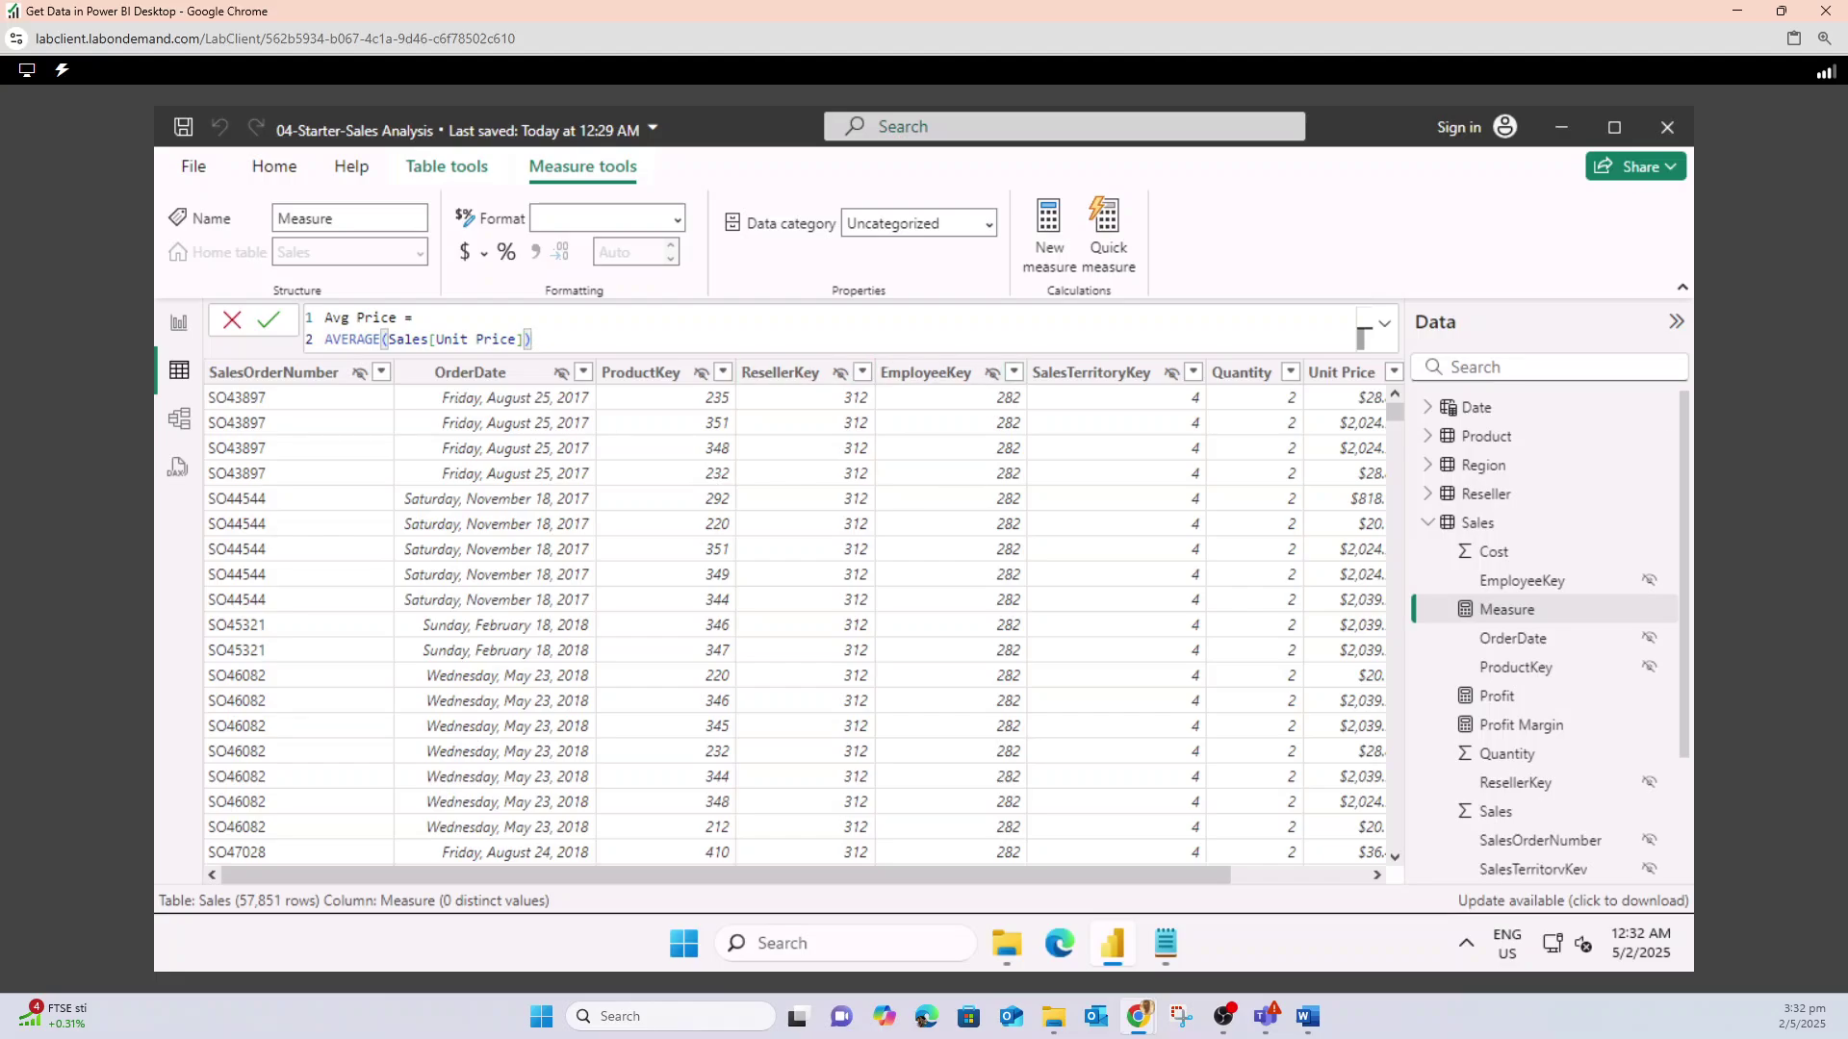
{"action": "key", "text": "Return"}
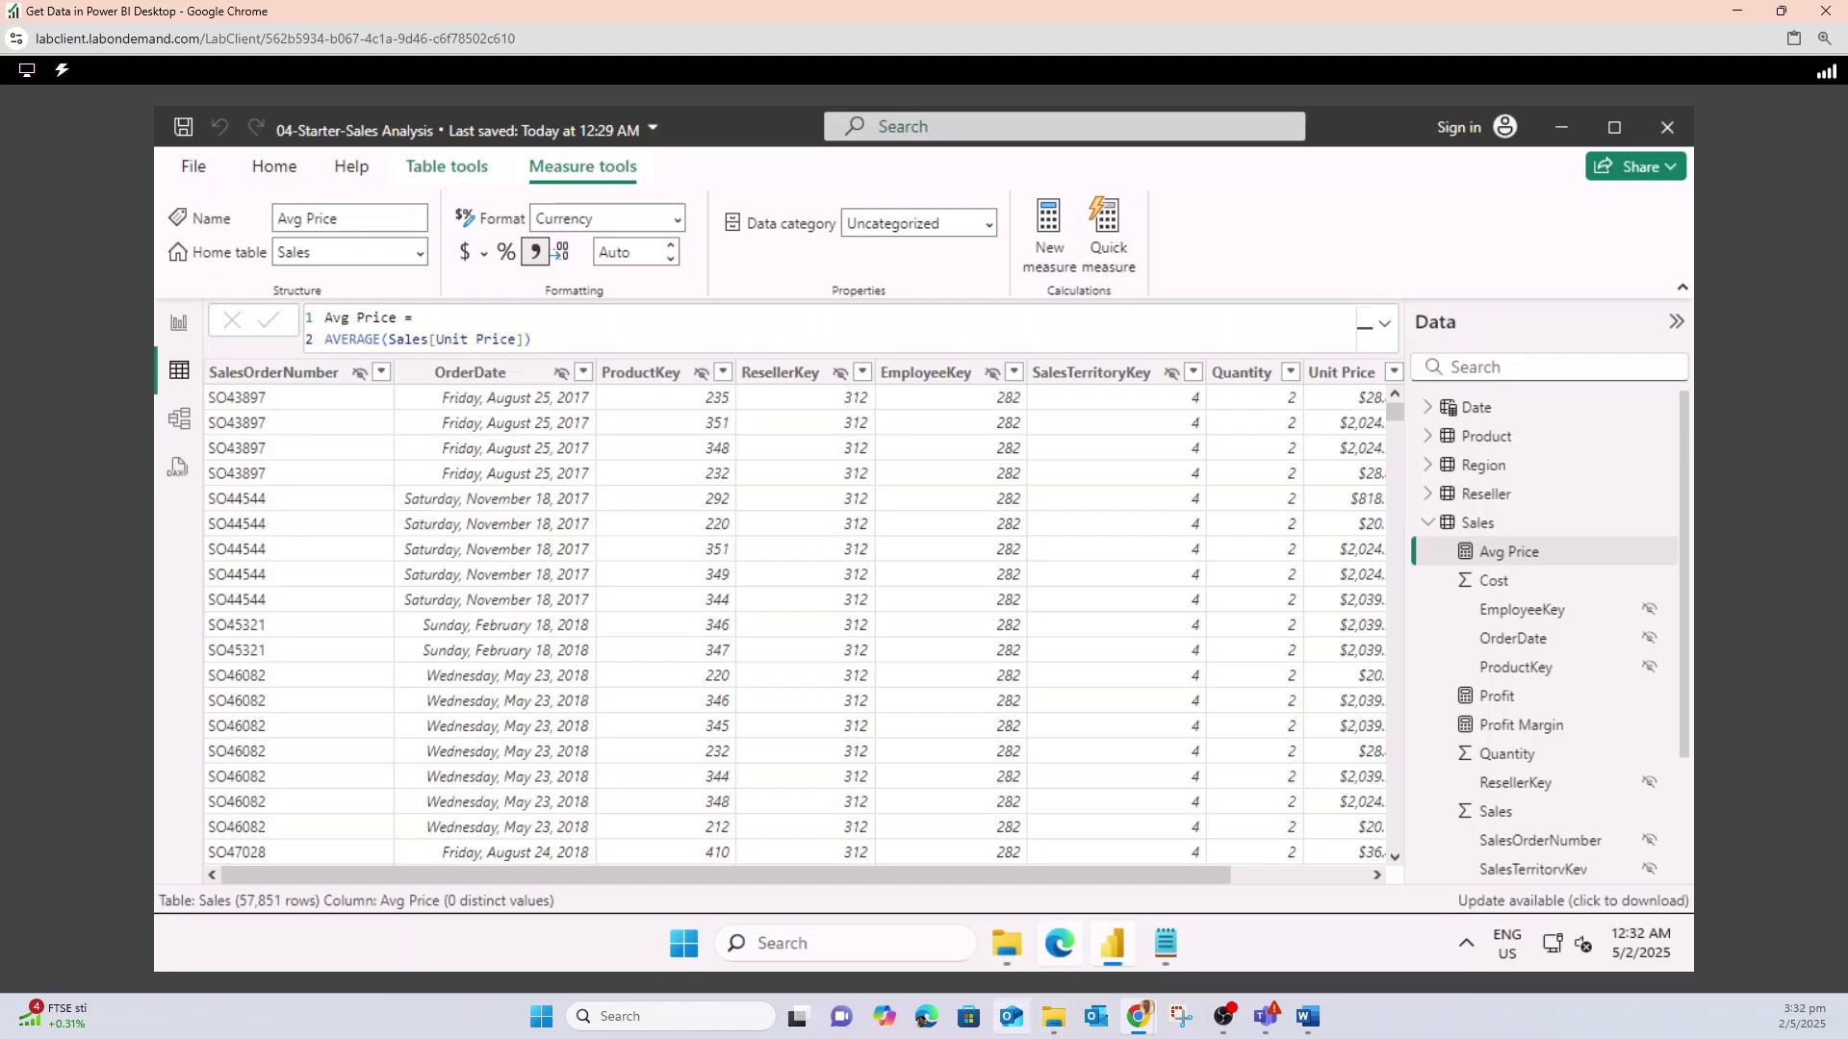
- Following the lab instructions, add the Avg Price measure to the values of the Page 2 matrix visual, below Average of Unit Price
{"action": "mouse_move", "coordinate": [1139, 1016]}
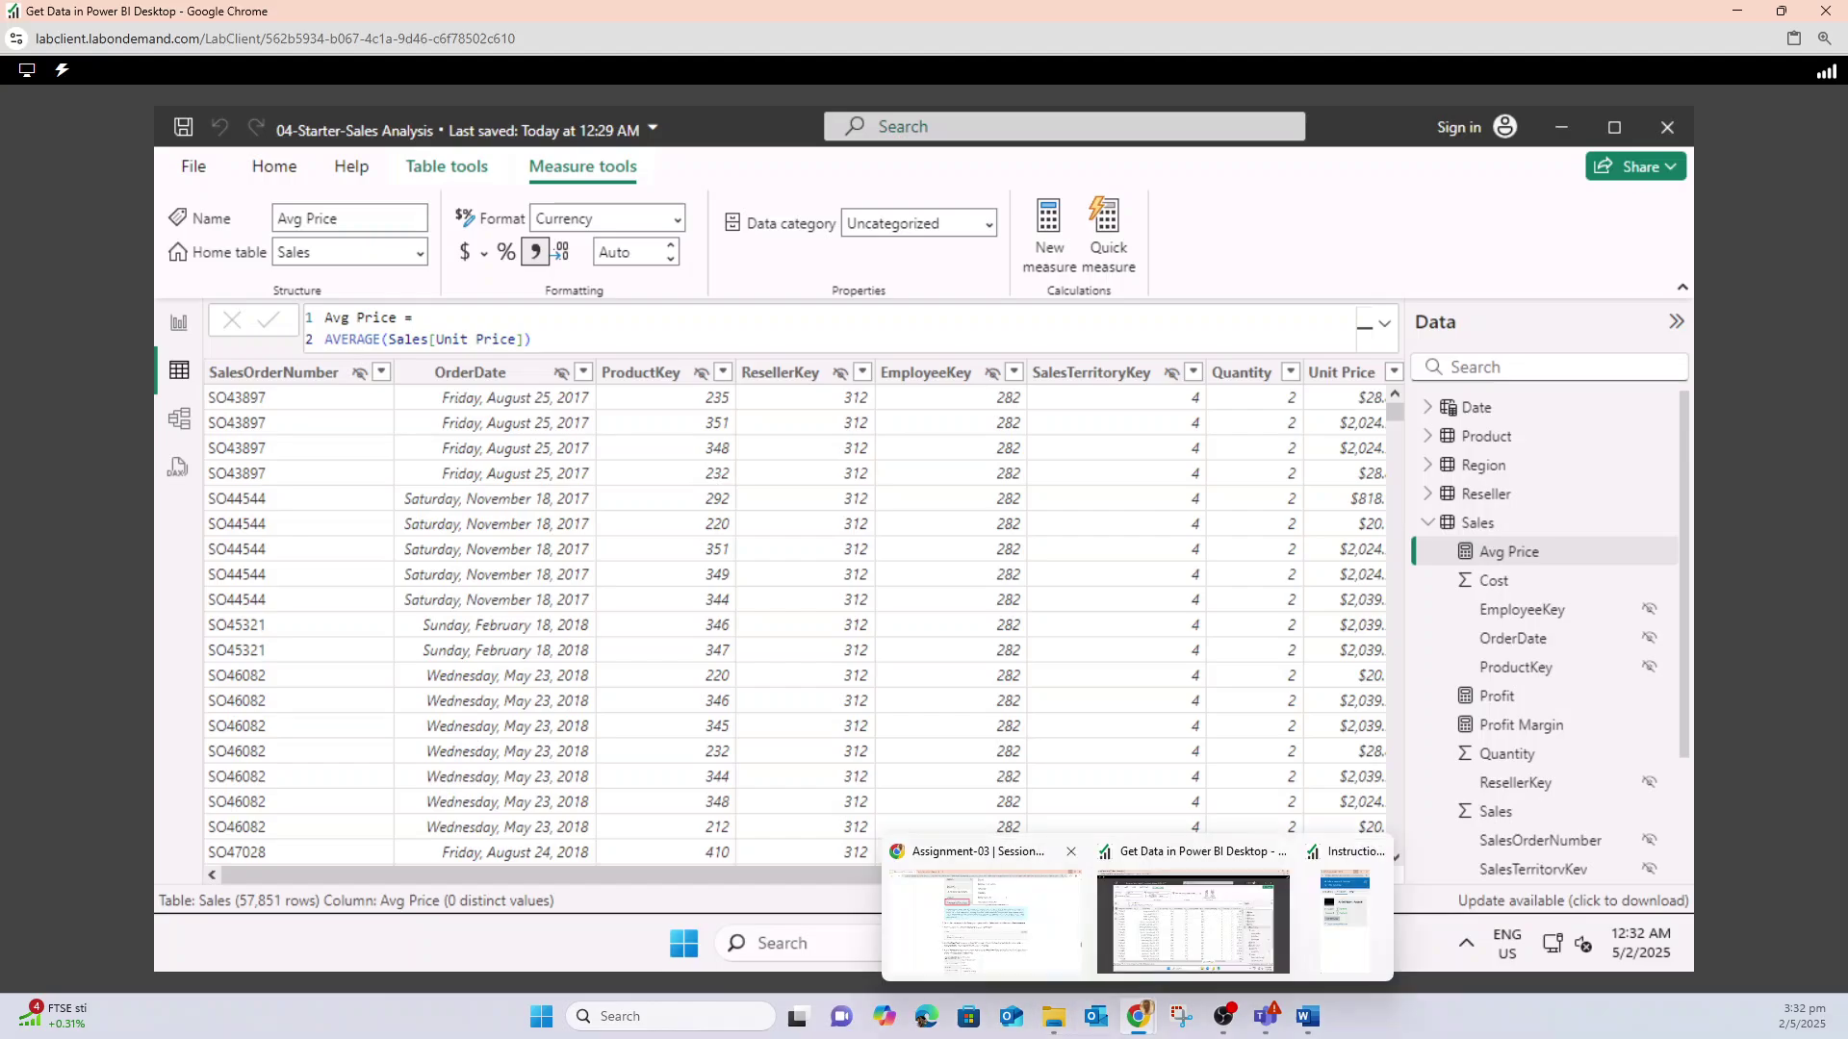
{"action": "left_click", "coordinate": [982, 919]}
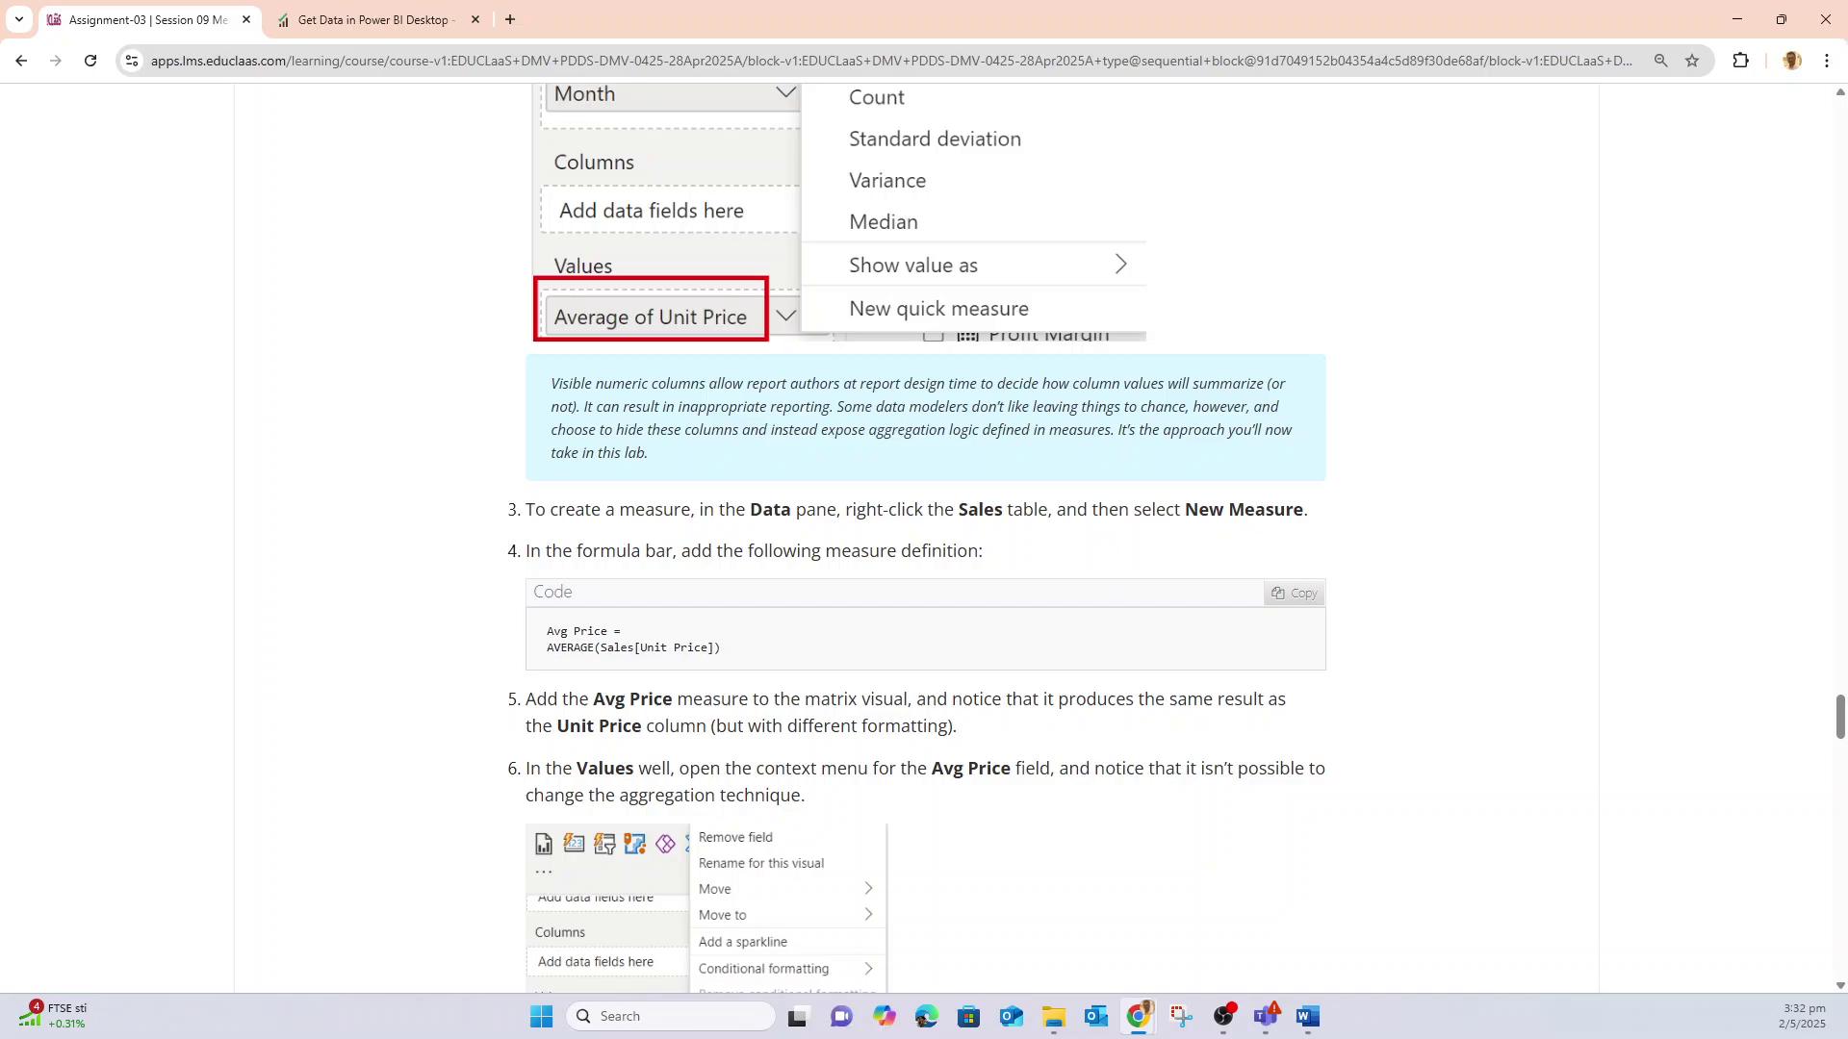
{"action": "scroll", "coordinate": [918, 539], "scroll_direction": "down", "scroll_amount": 4}
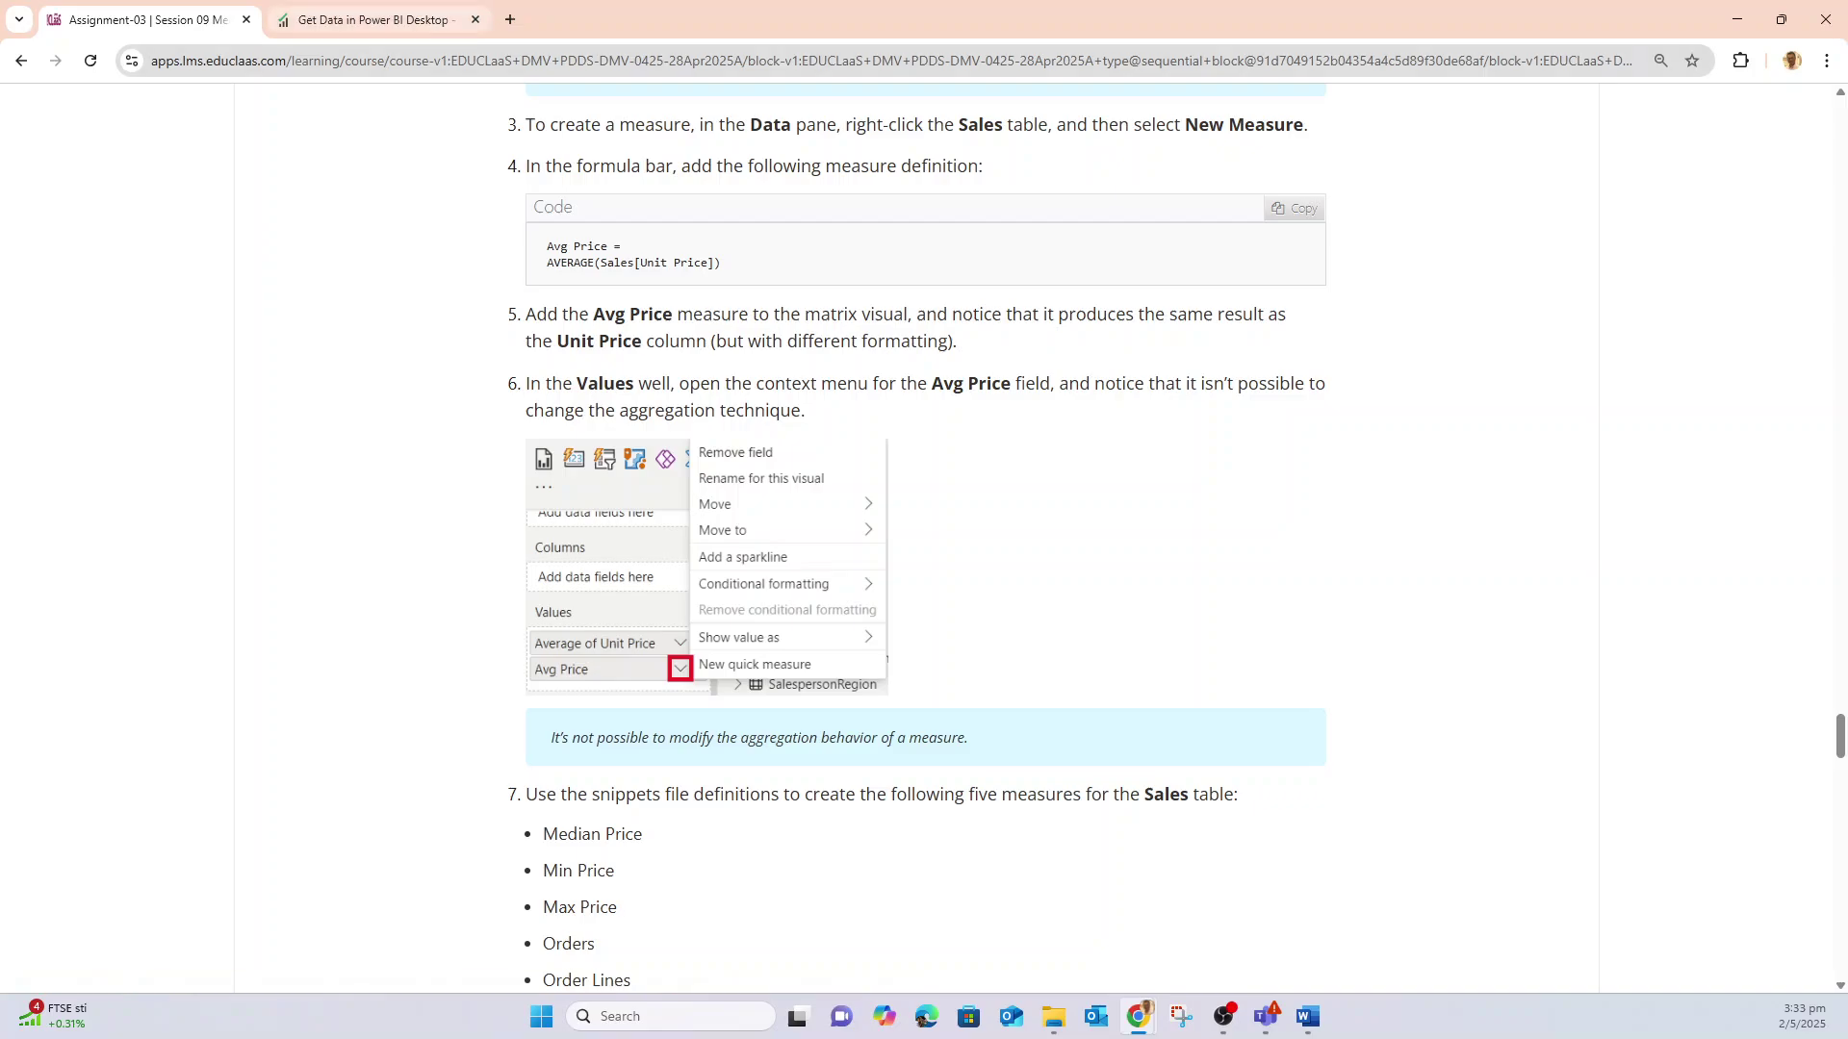
{"action": "mouse_move", "coordinate": [1139, 1016]}
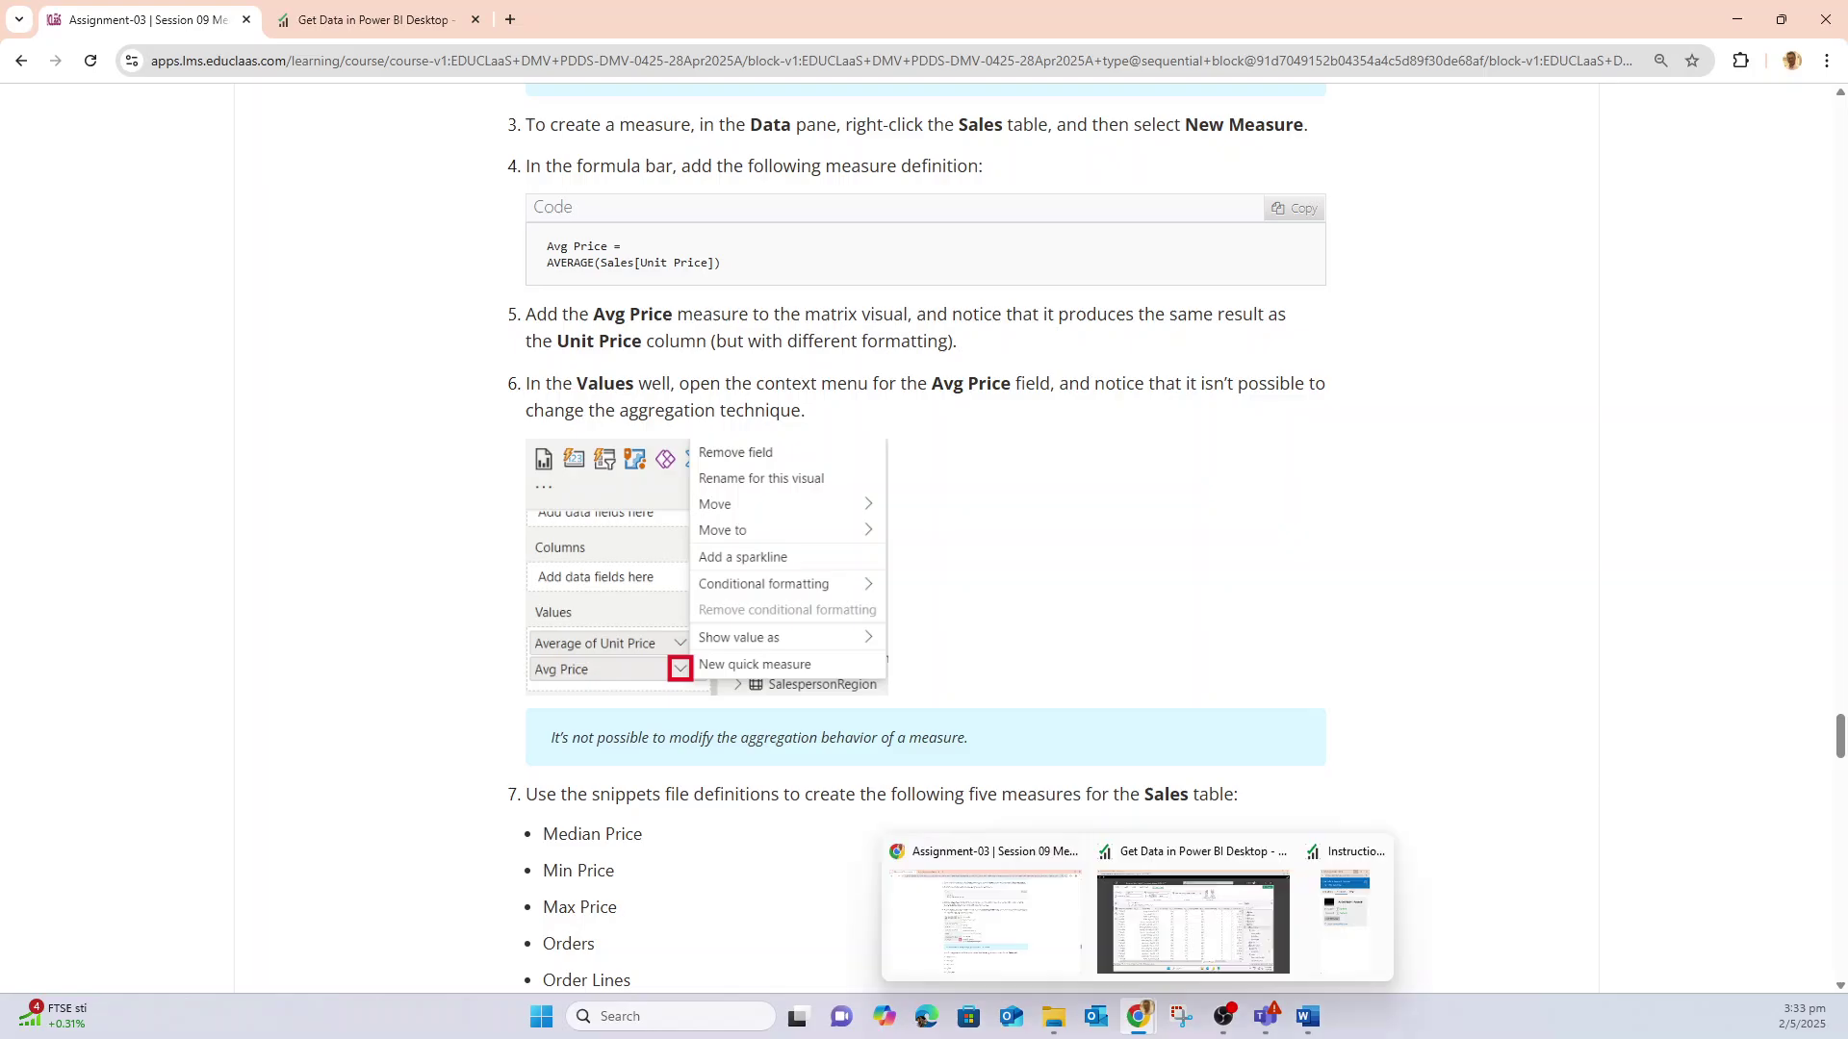
{"action": "left_click", "coordinate": [1193, 919]}
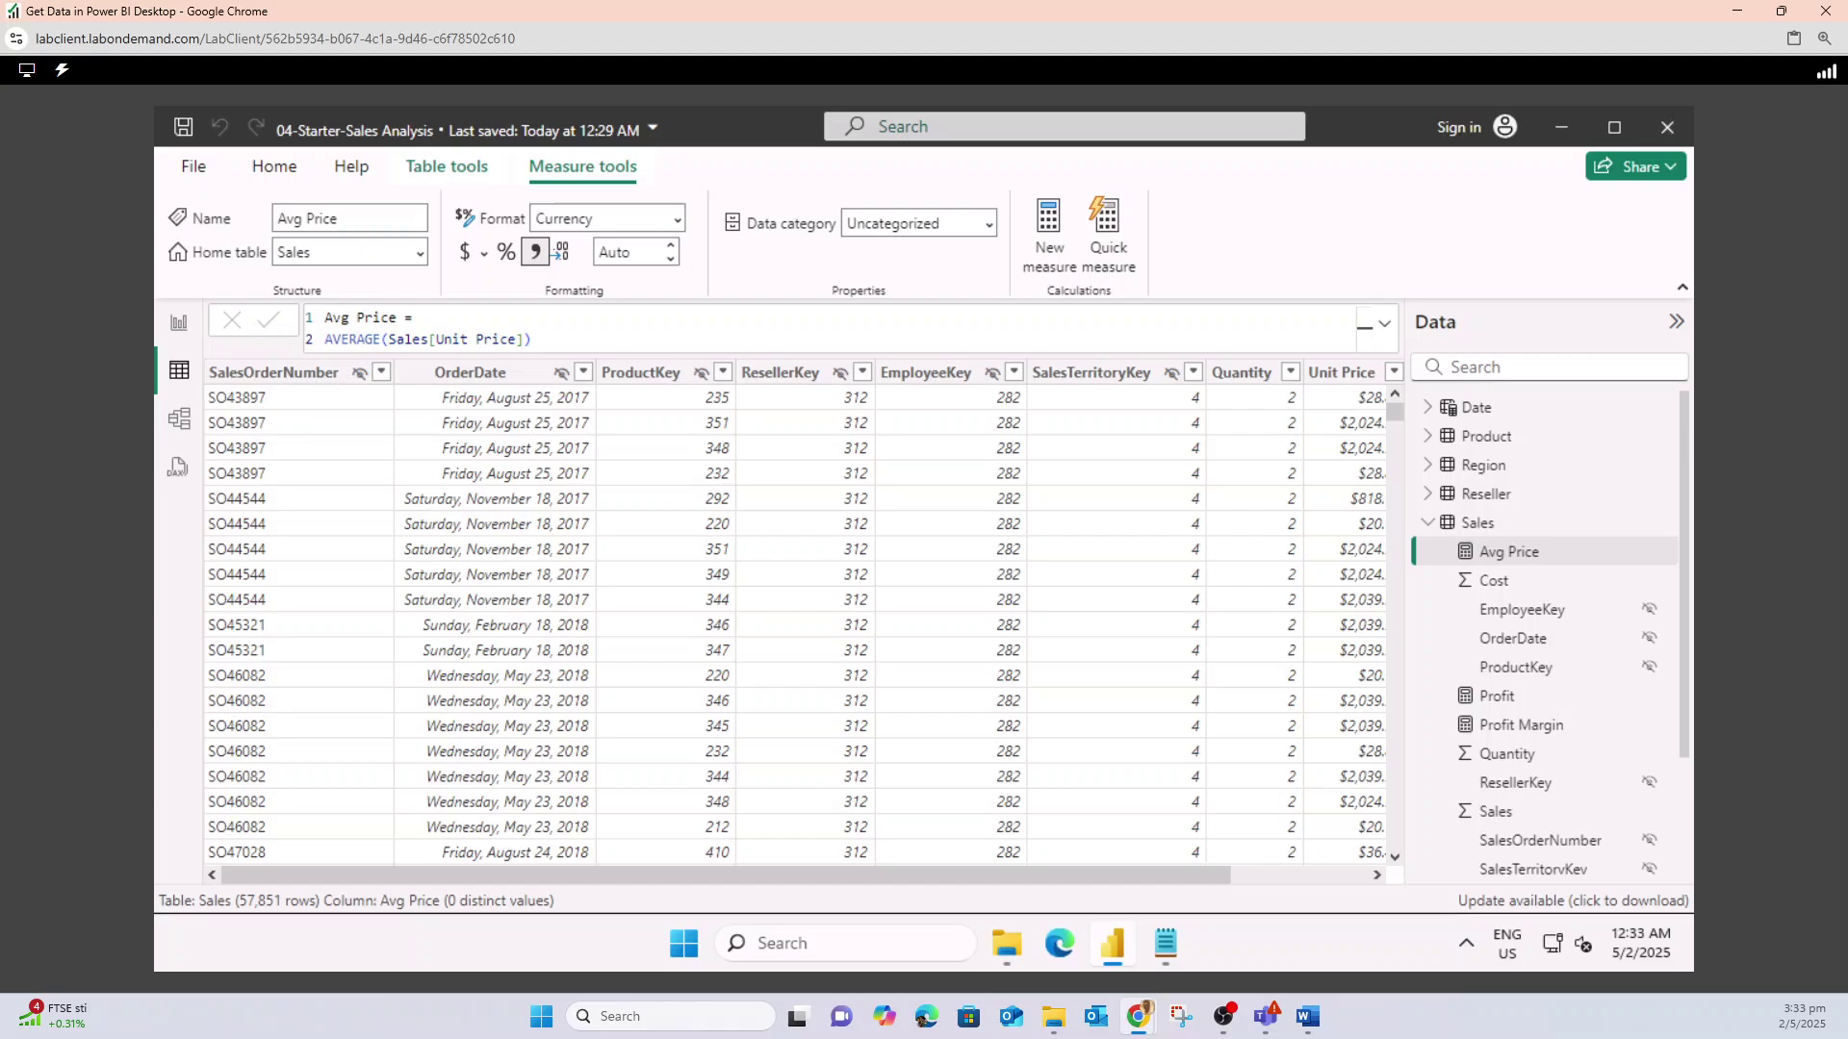
{"action": "left_click", "coordinate": [179, 323]}
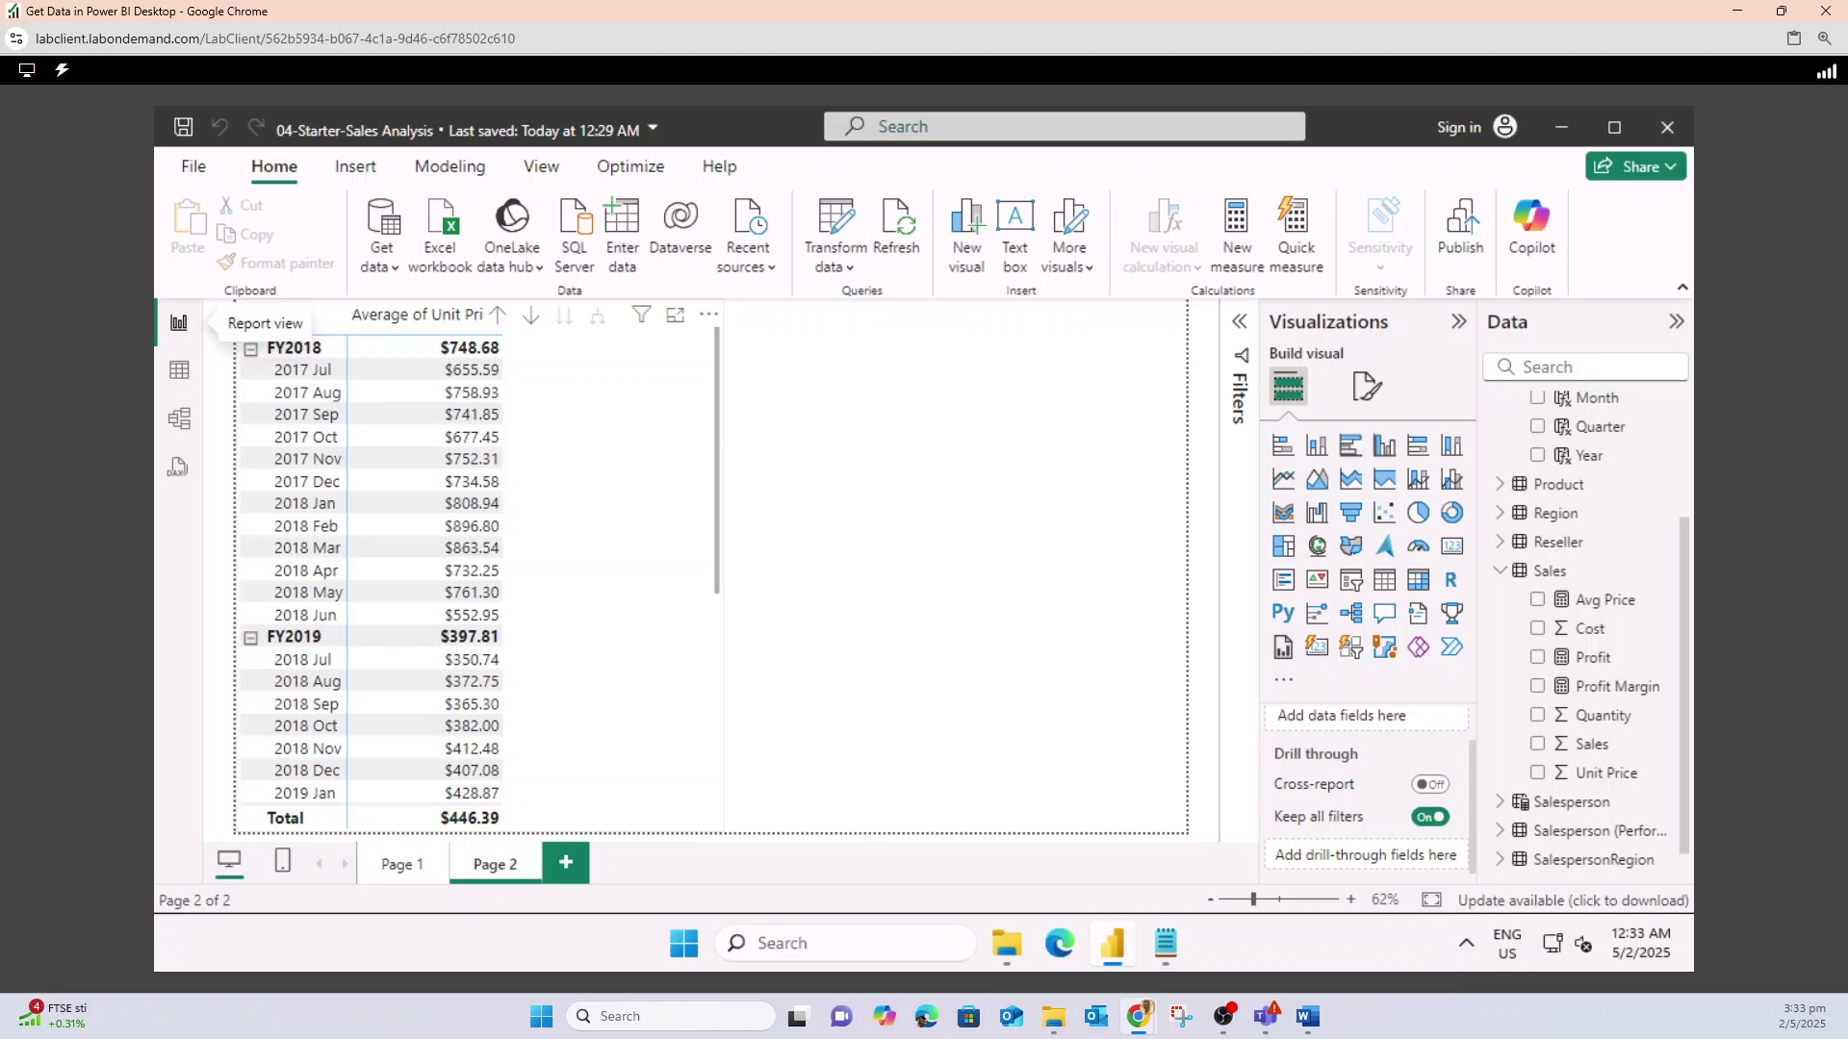
{"action": "left_click", "coordinate": [605, 481]}
{"action": "scroll", "coordinate": [1366, 770], "scroll_direction": "down", "scroll_amount": 5}
{"action": "scroll", "coordinate": [1366, 770], "scroll_direction": "up", "scroll_amount": 5}
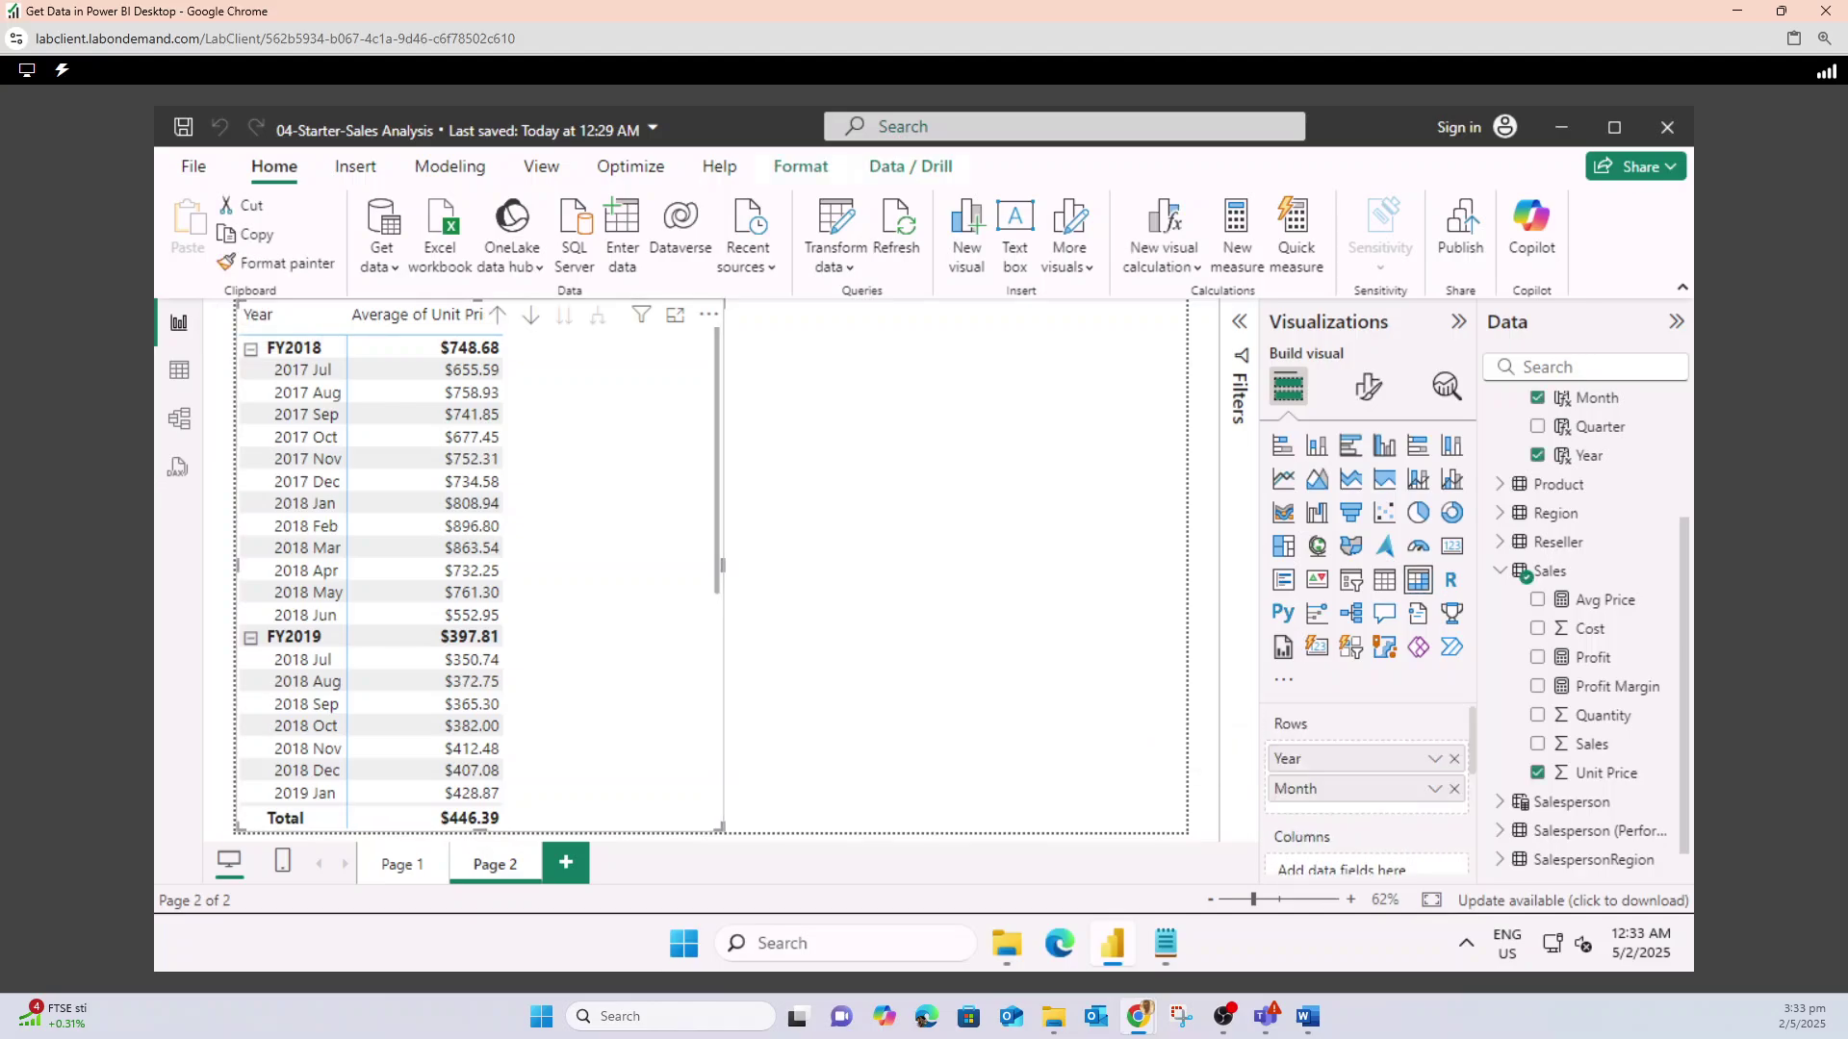
{"action": "scroll", "coordinate": [1367, 770], "scroll_direction": "down", "scroll_amount": 3}
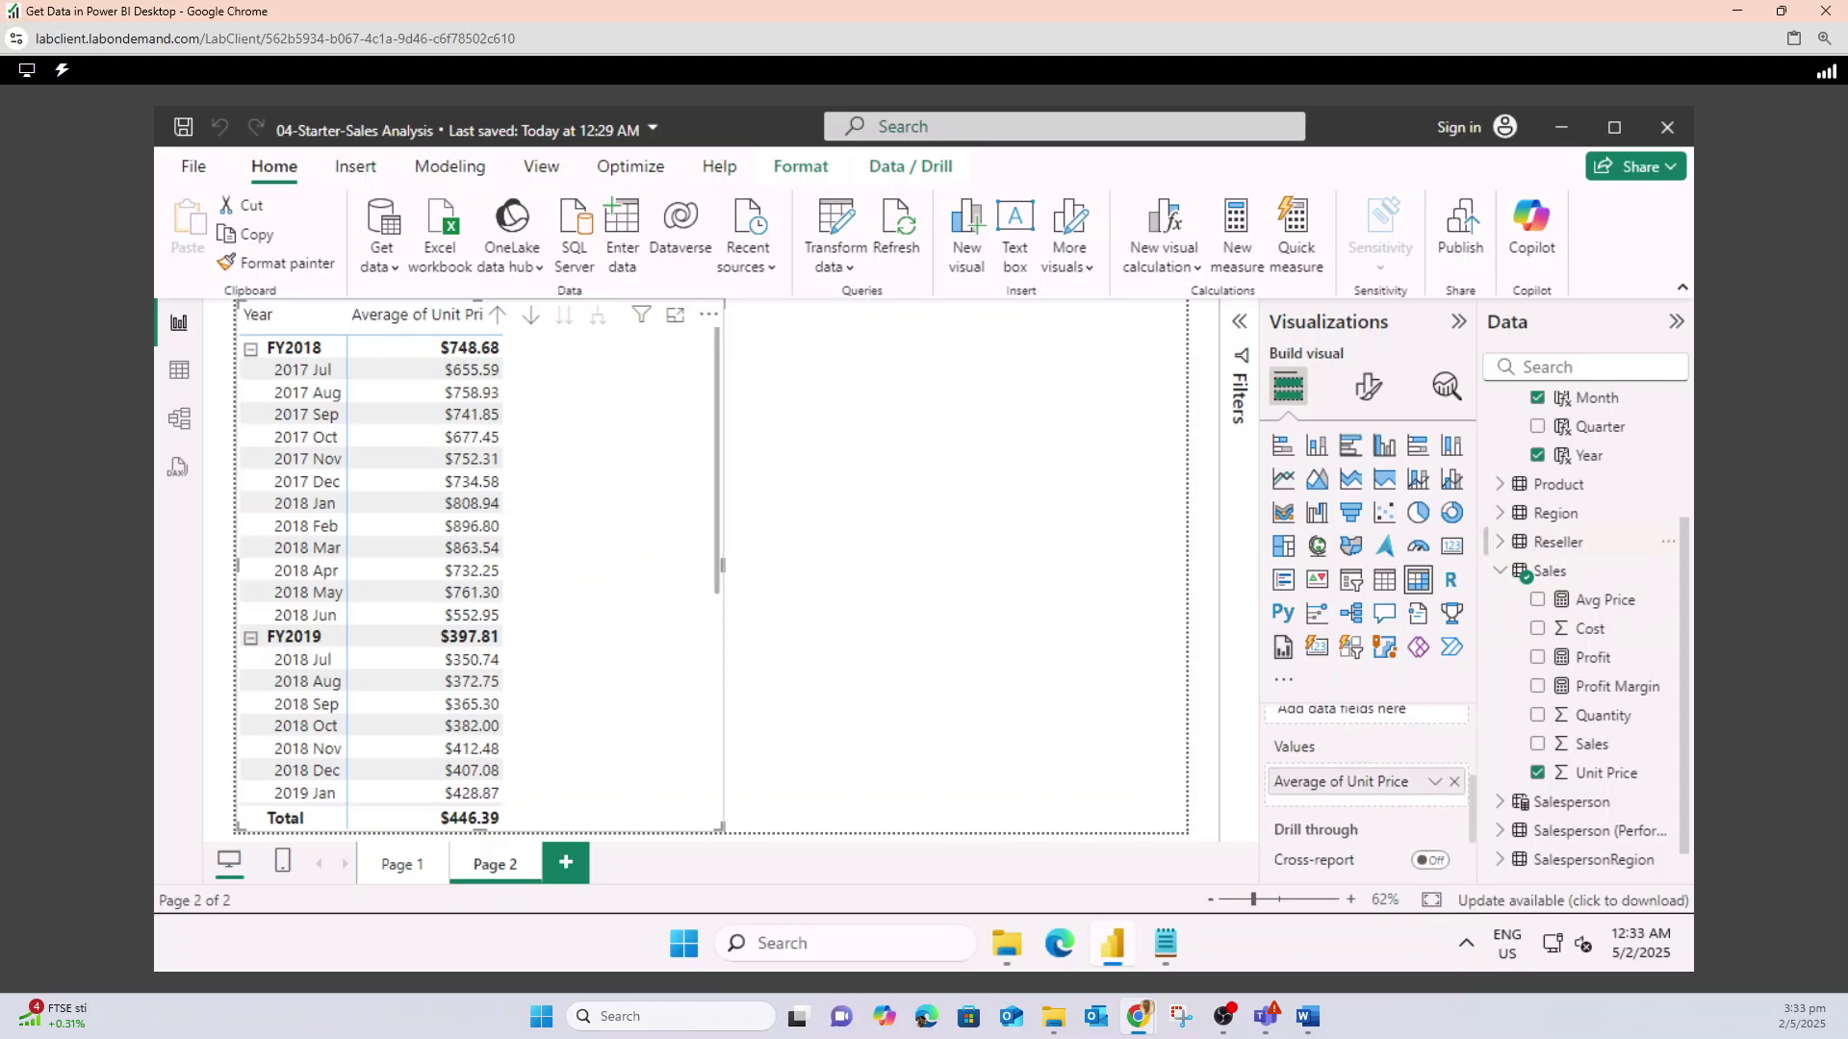
{"action": "left_click_drag", "start_coordinate": [1604, 600], "coordinate": [1376, 794]}
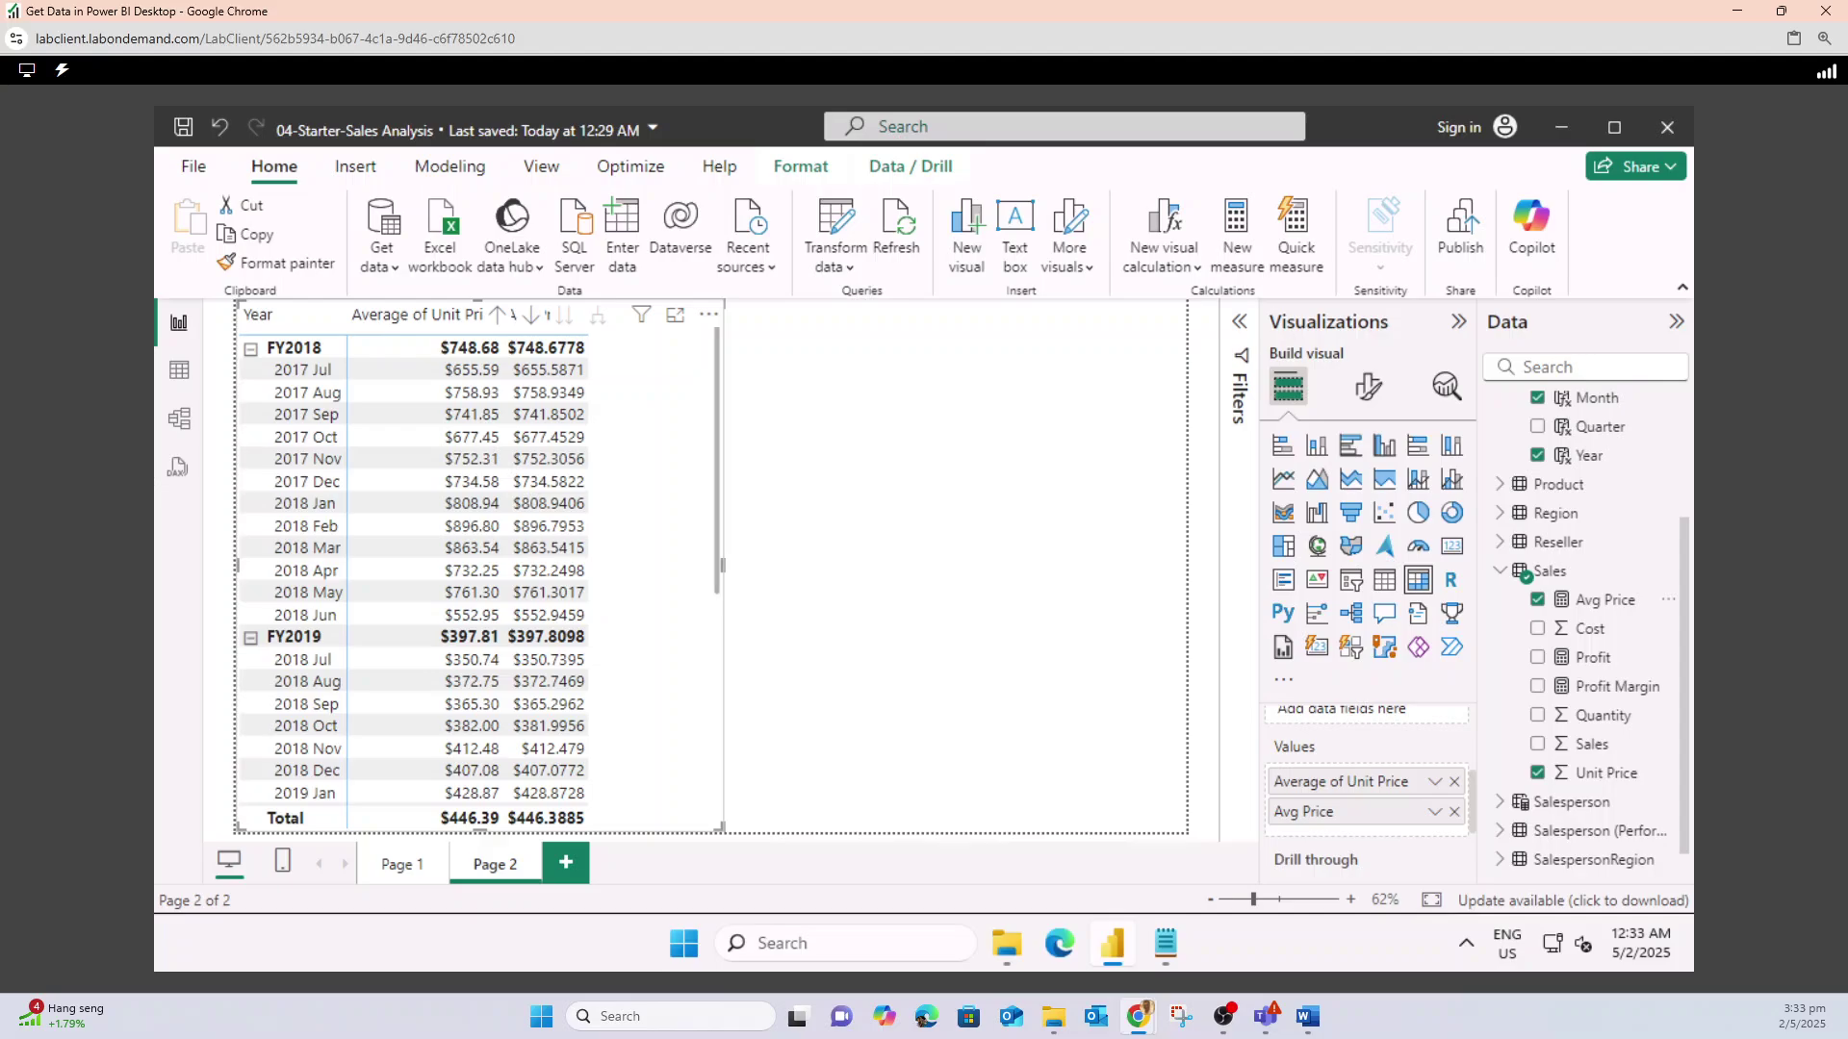
- Check the lab instructions for the five additional Sales measures, and select the Sales table in Power BI's Table view
{"action": "mouse_move", "coordinate": [1138, 1016]}
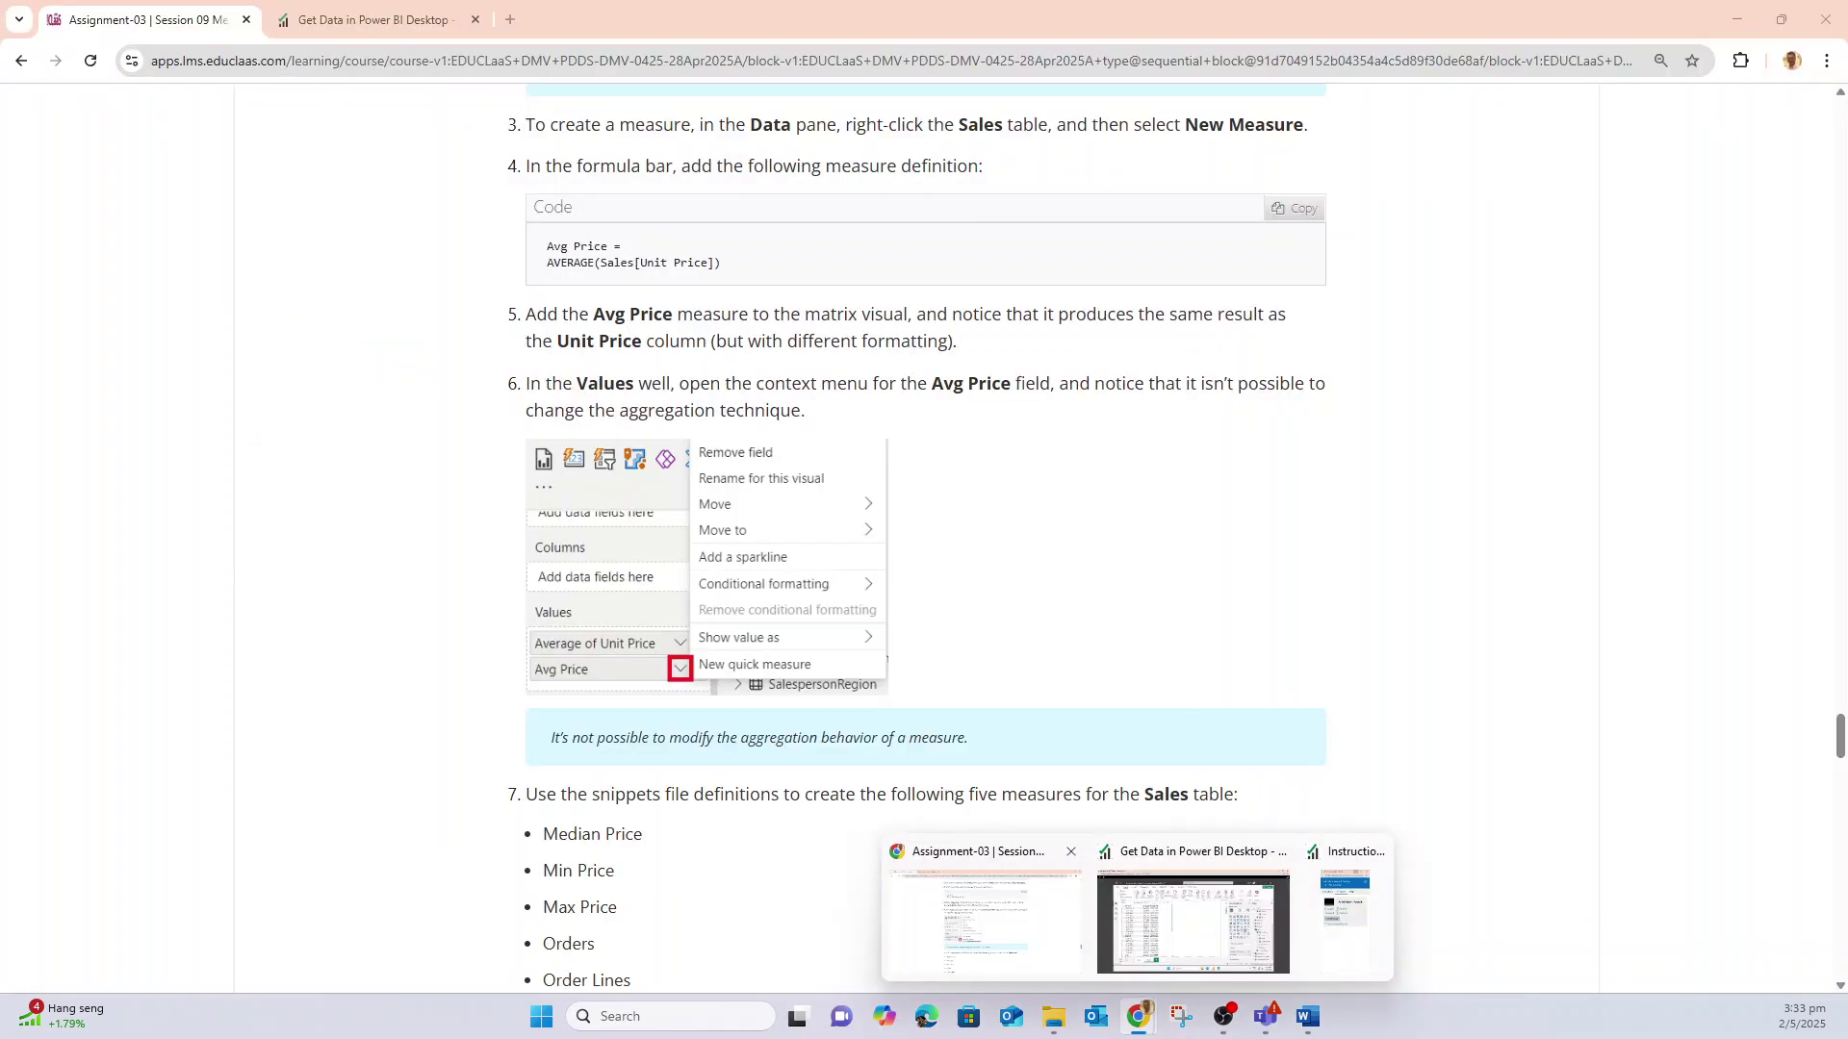
{"action": "left_click", "coordinate": [985, 920]}
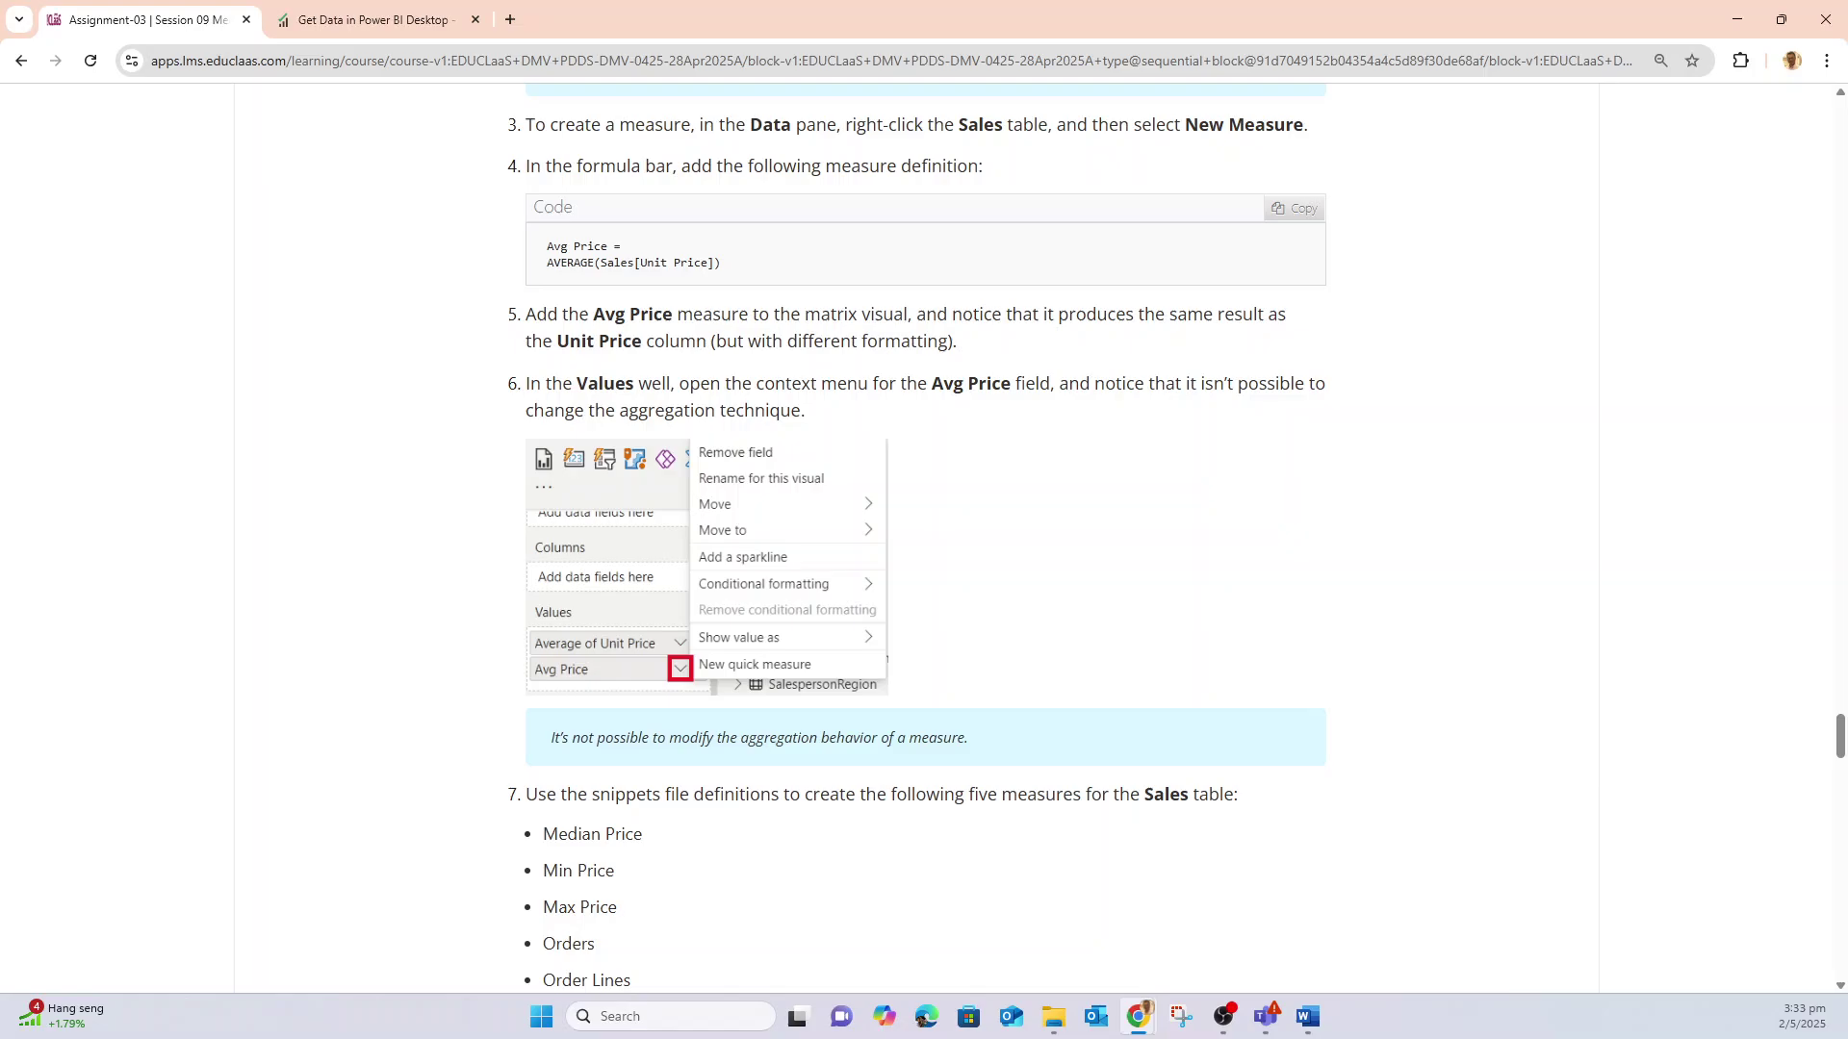
{"action": "scroll", "coordinate": [924, 539], "scroll_direction": "down", "scroll_amount": 2}
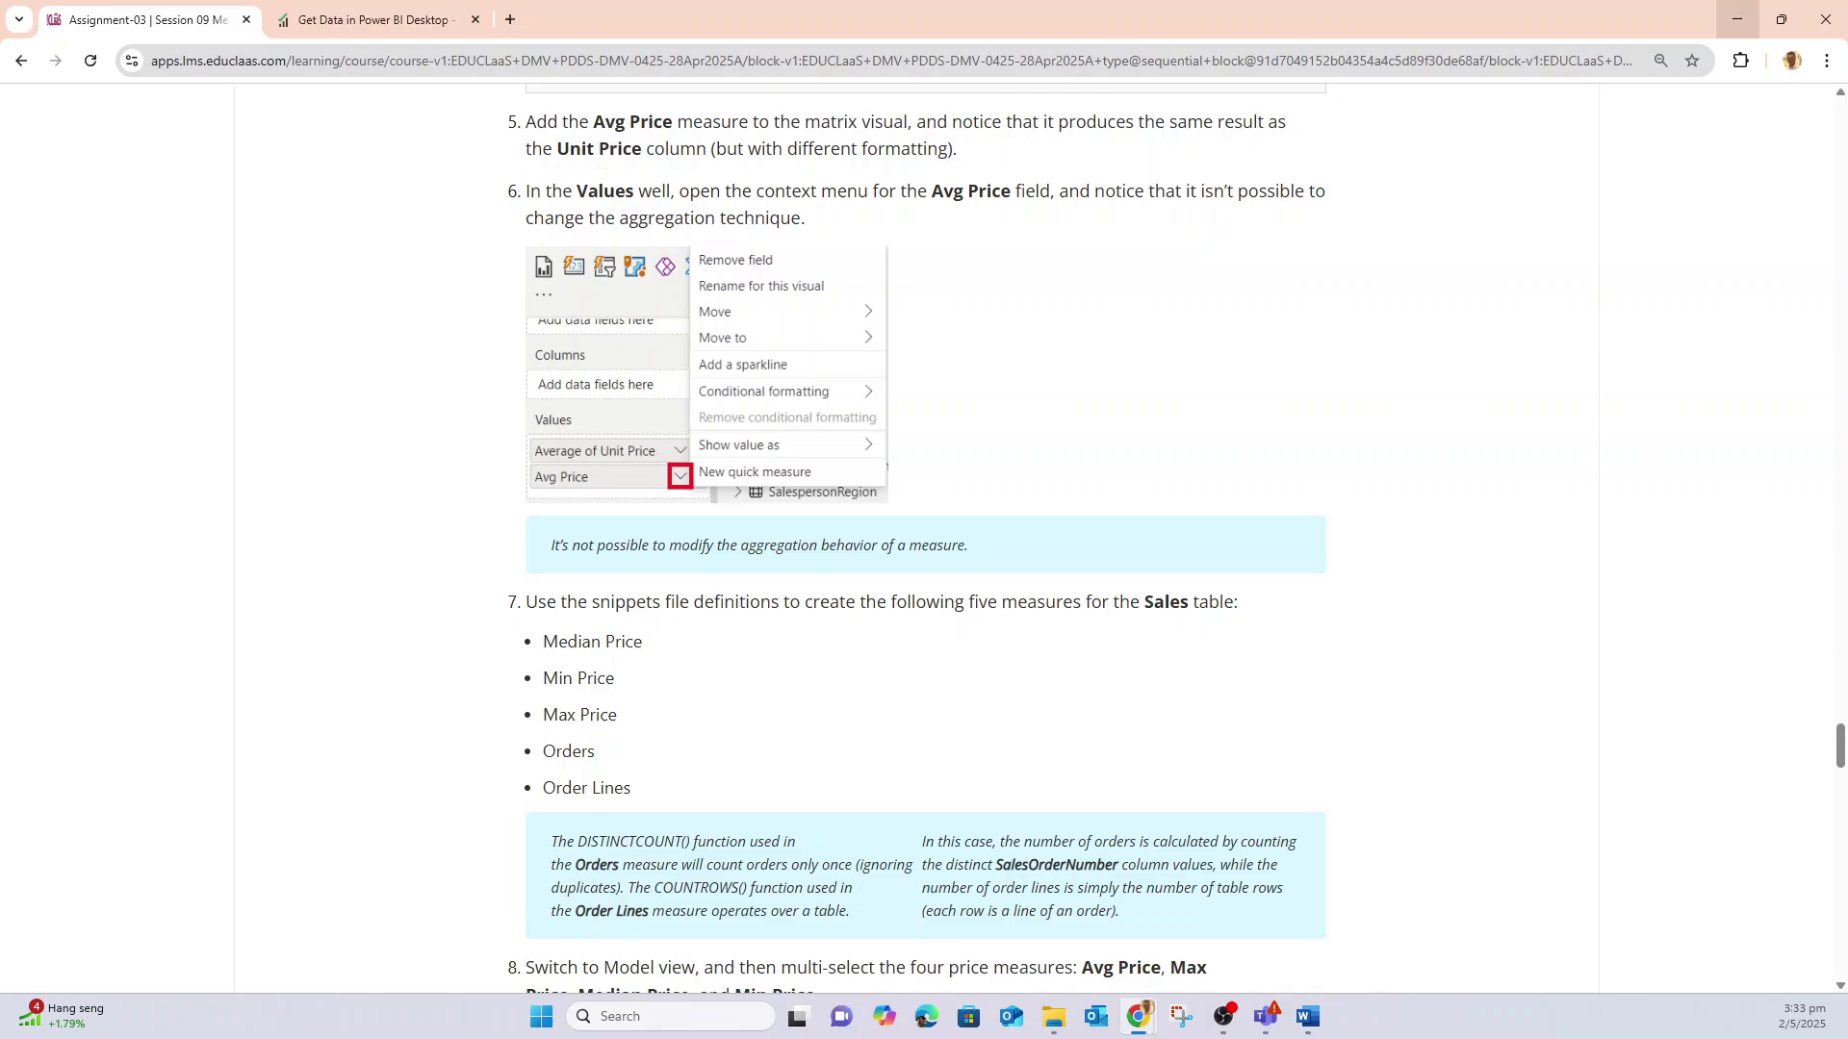
{"action": "left_click", "coordinate": [1737, 19]}
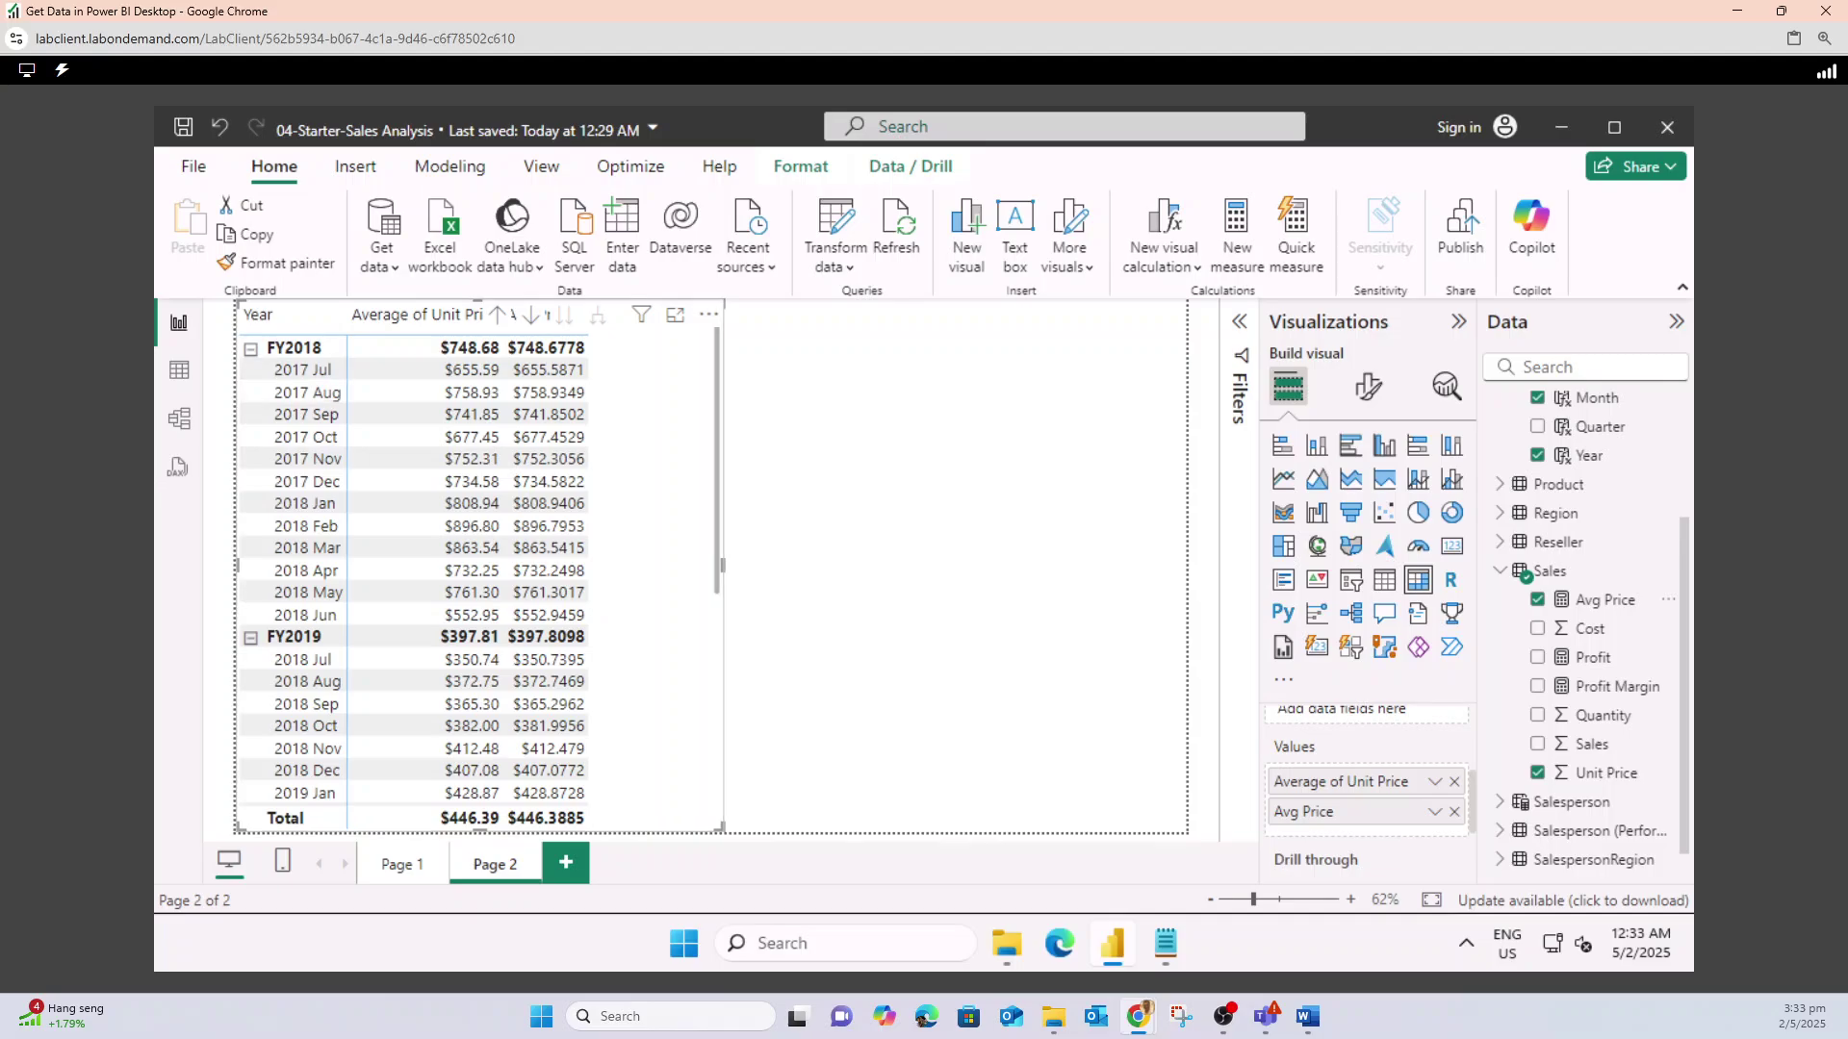
{"action": "left_click", "coordinate": [179, 371]}
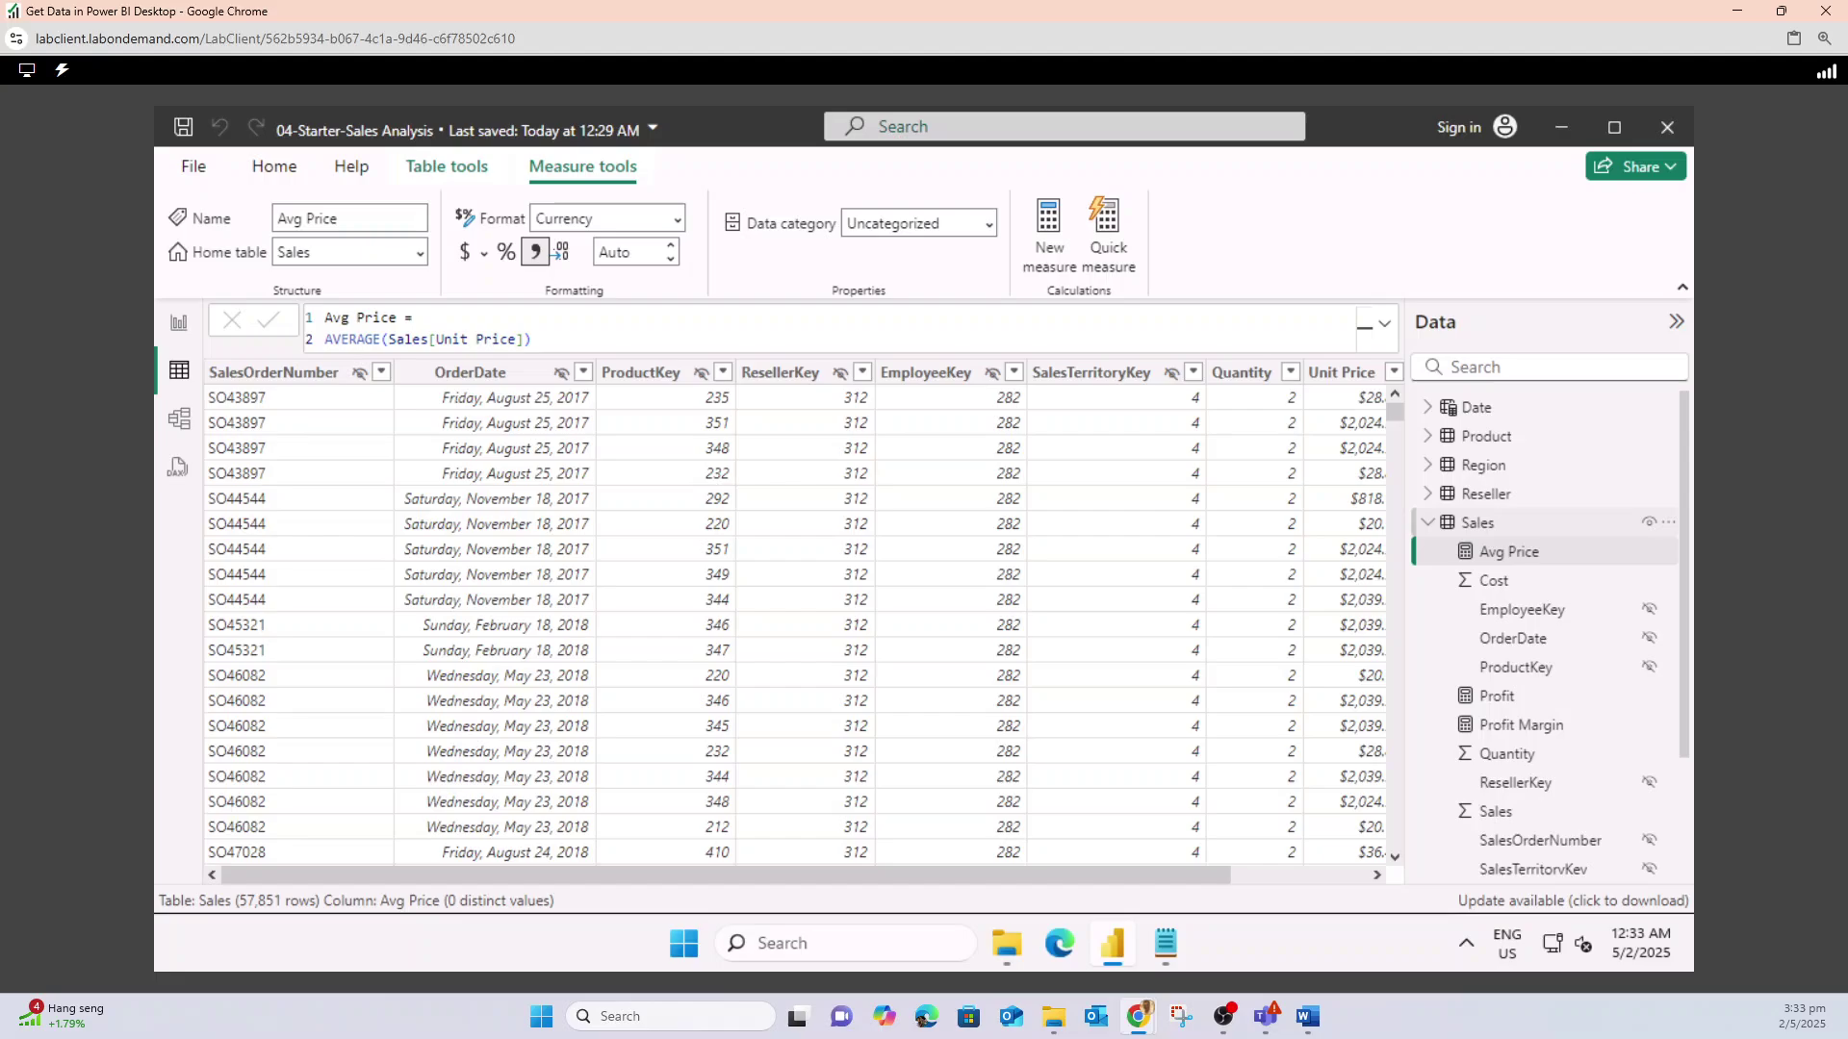
{"action": "left_click", "coordinate": [1478, 522]}
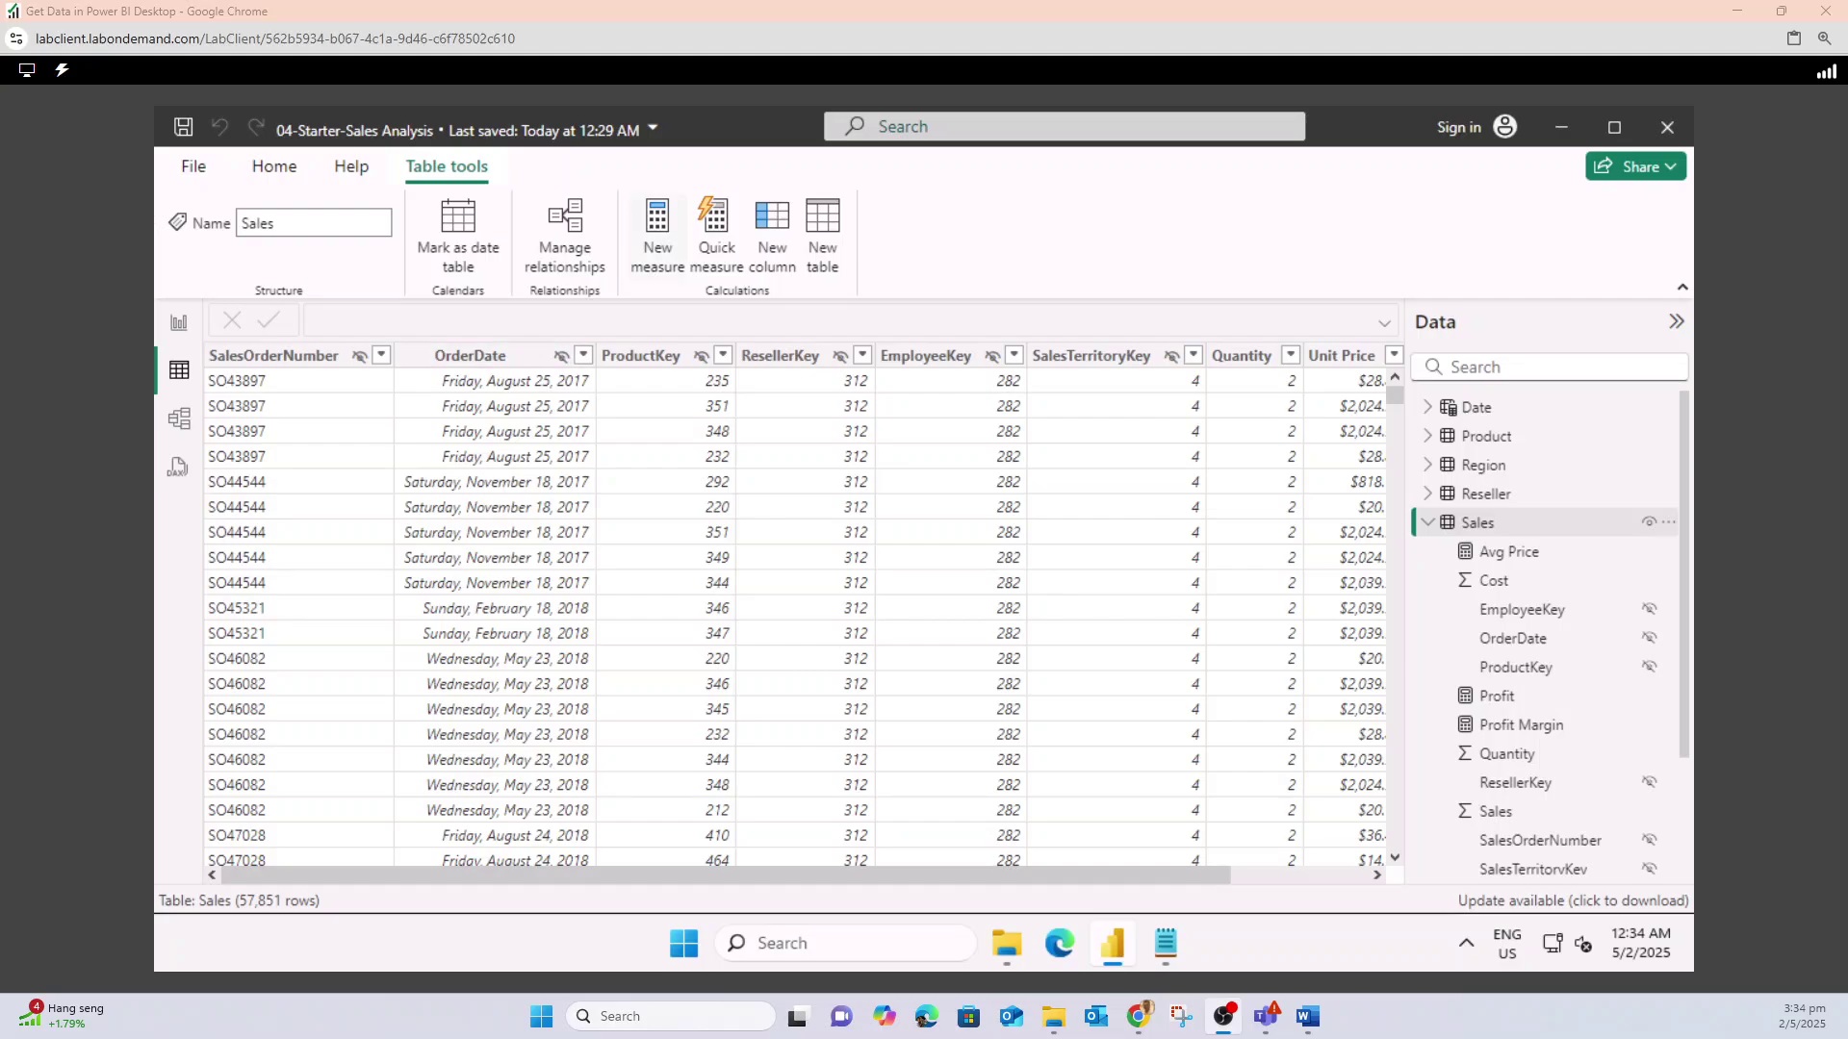
- Create a new Sales measure, Median Price = MEDIAN(Sales[Unit Price]), using the definition from 04-Snippets.txt in Notepad
{"action": "key", "text": "alt+Tab"}
{"action": "key", "text": "ctrl+s"}
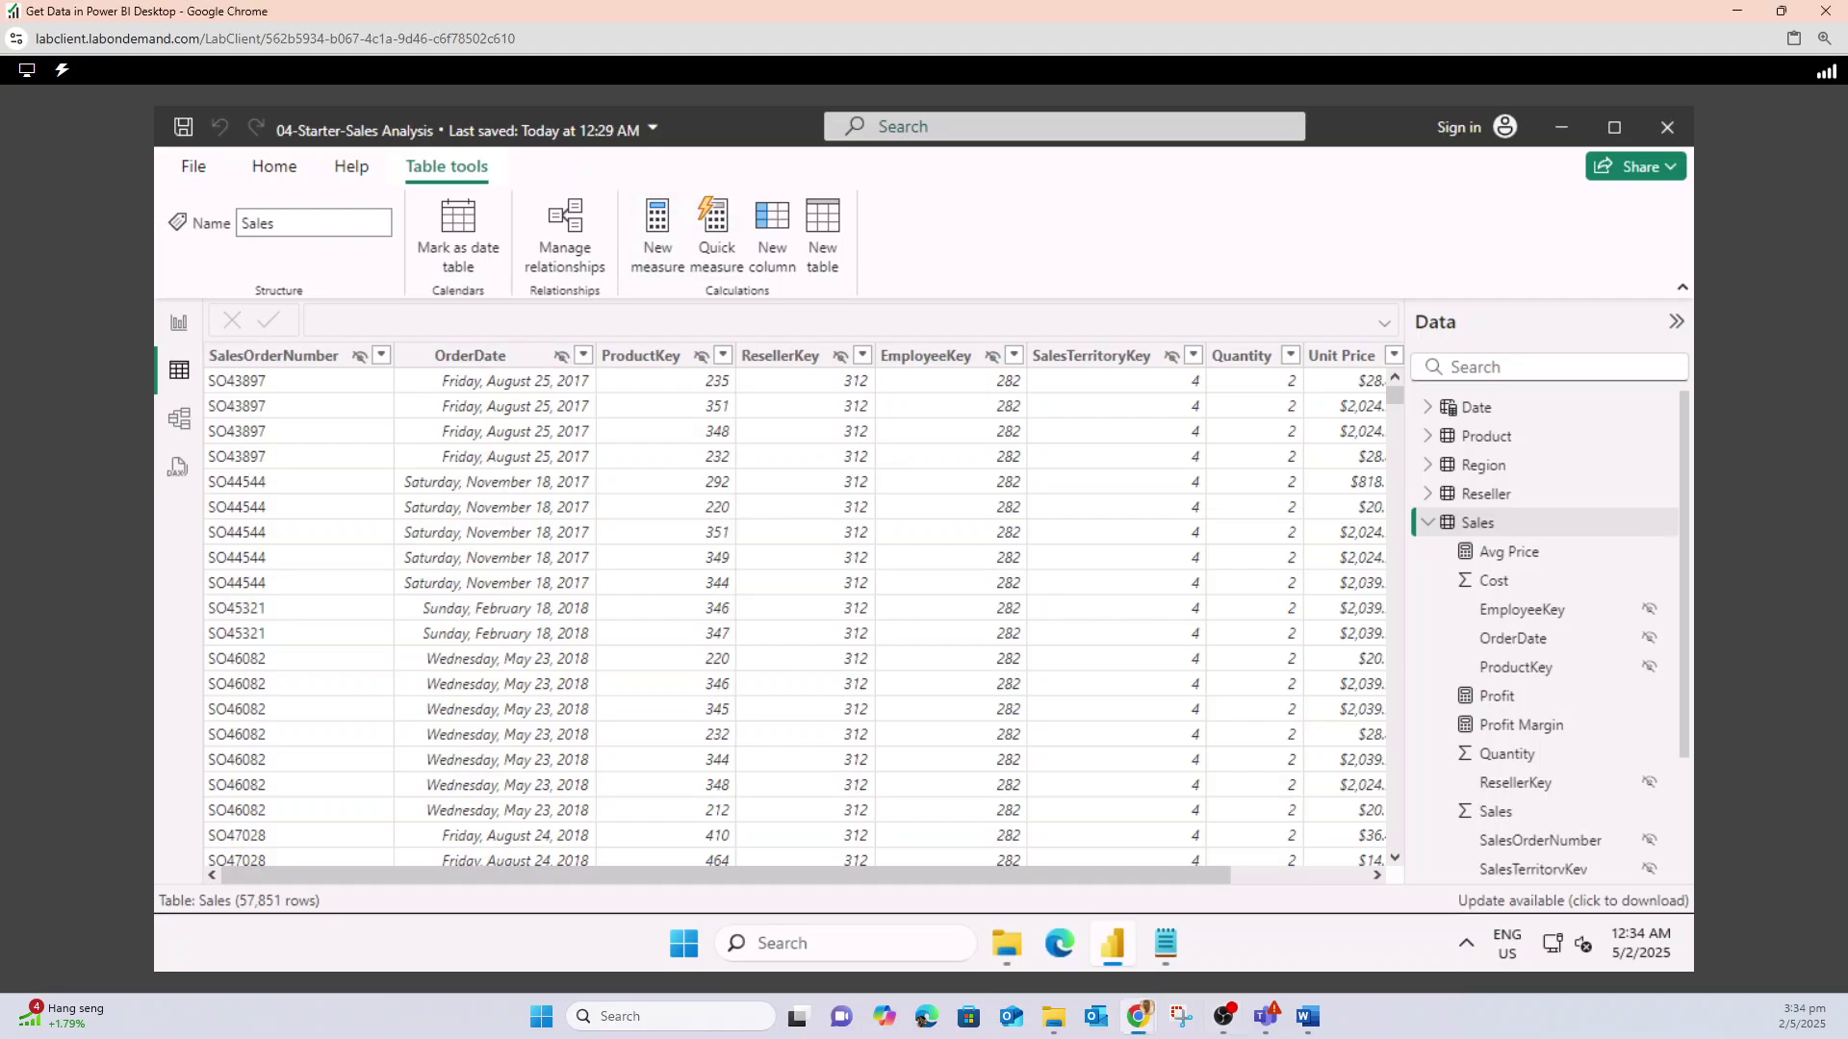
{"action": "left_click", "coordinate": [658, 235]}
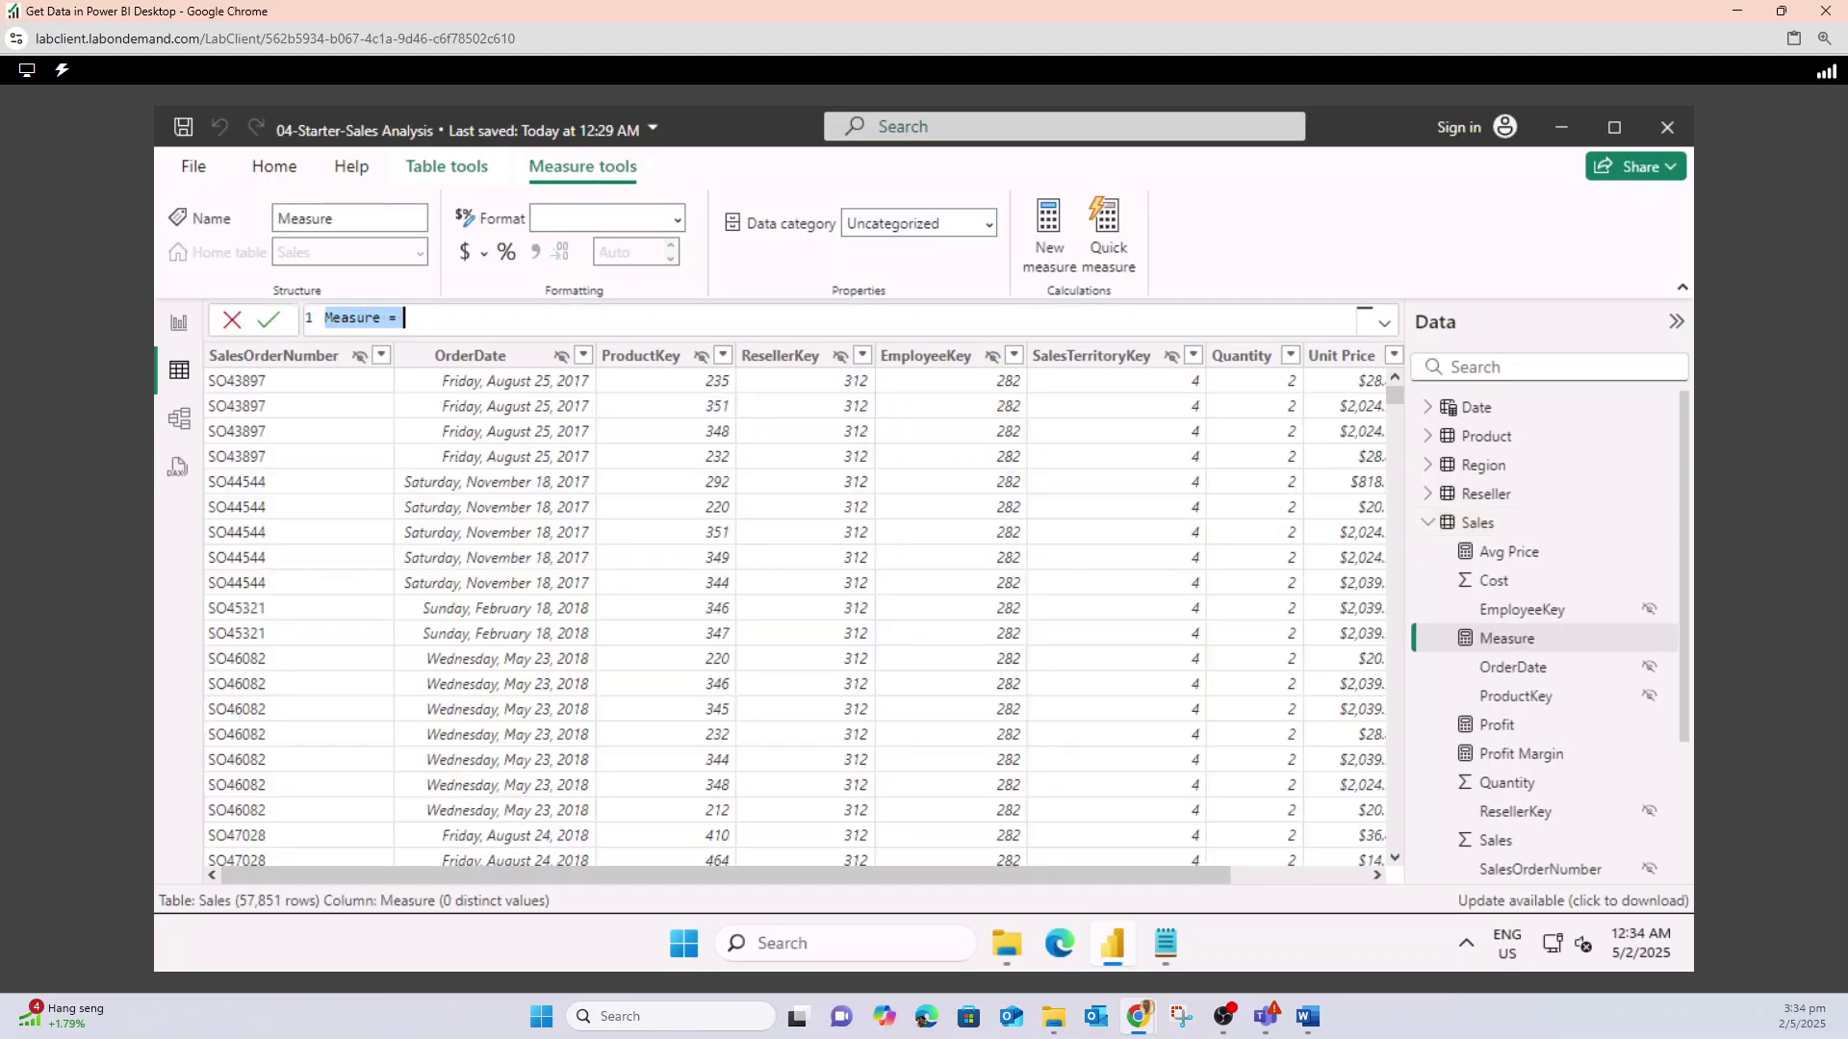
{"action": "mouse_move", "coordinate": [1007, 944]}
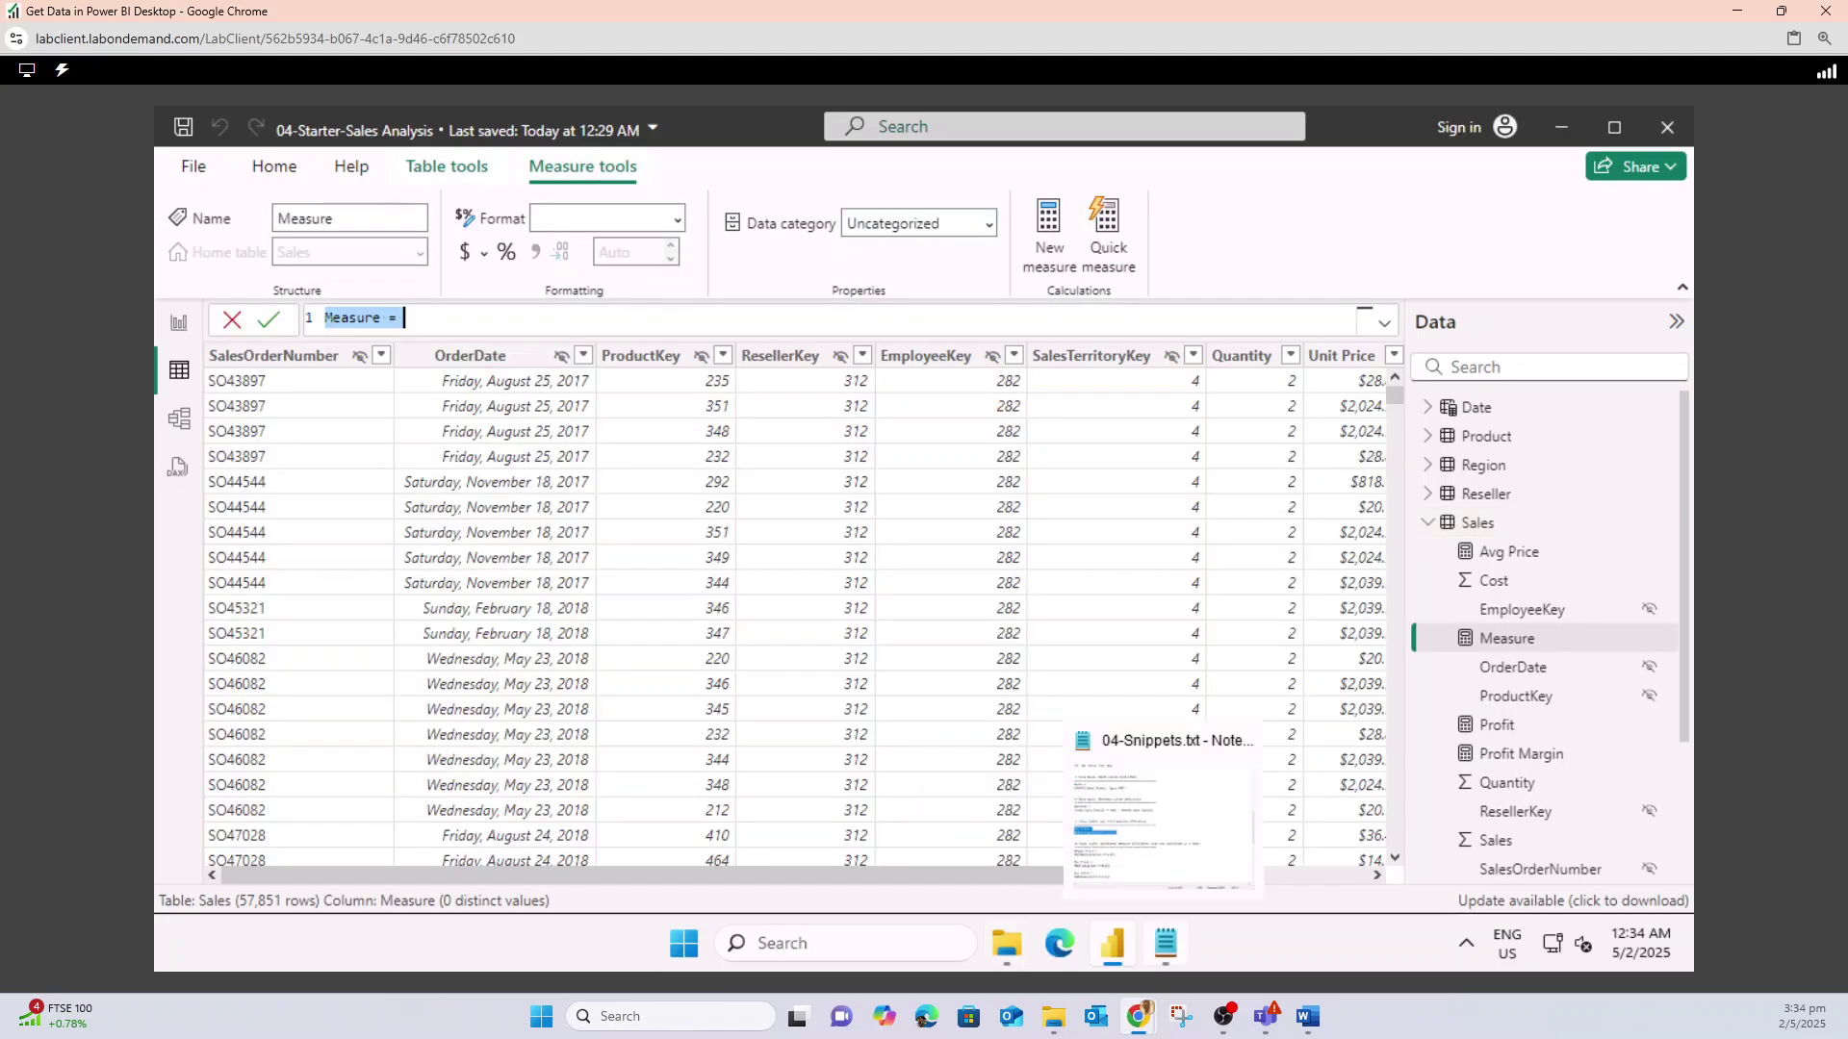
{"action": "left_click", "coordinate": [1165, 944]}
{"action": "scroll", "coordinate": [717, 534], "scroll_direction": "down", "scroll_amount": 4}
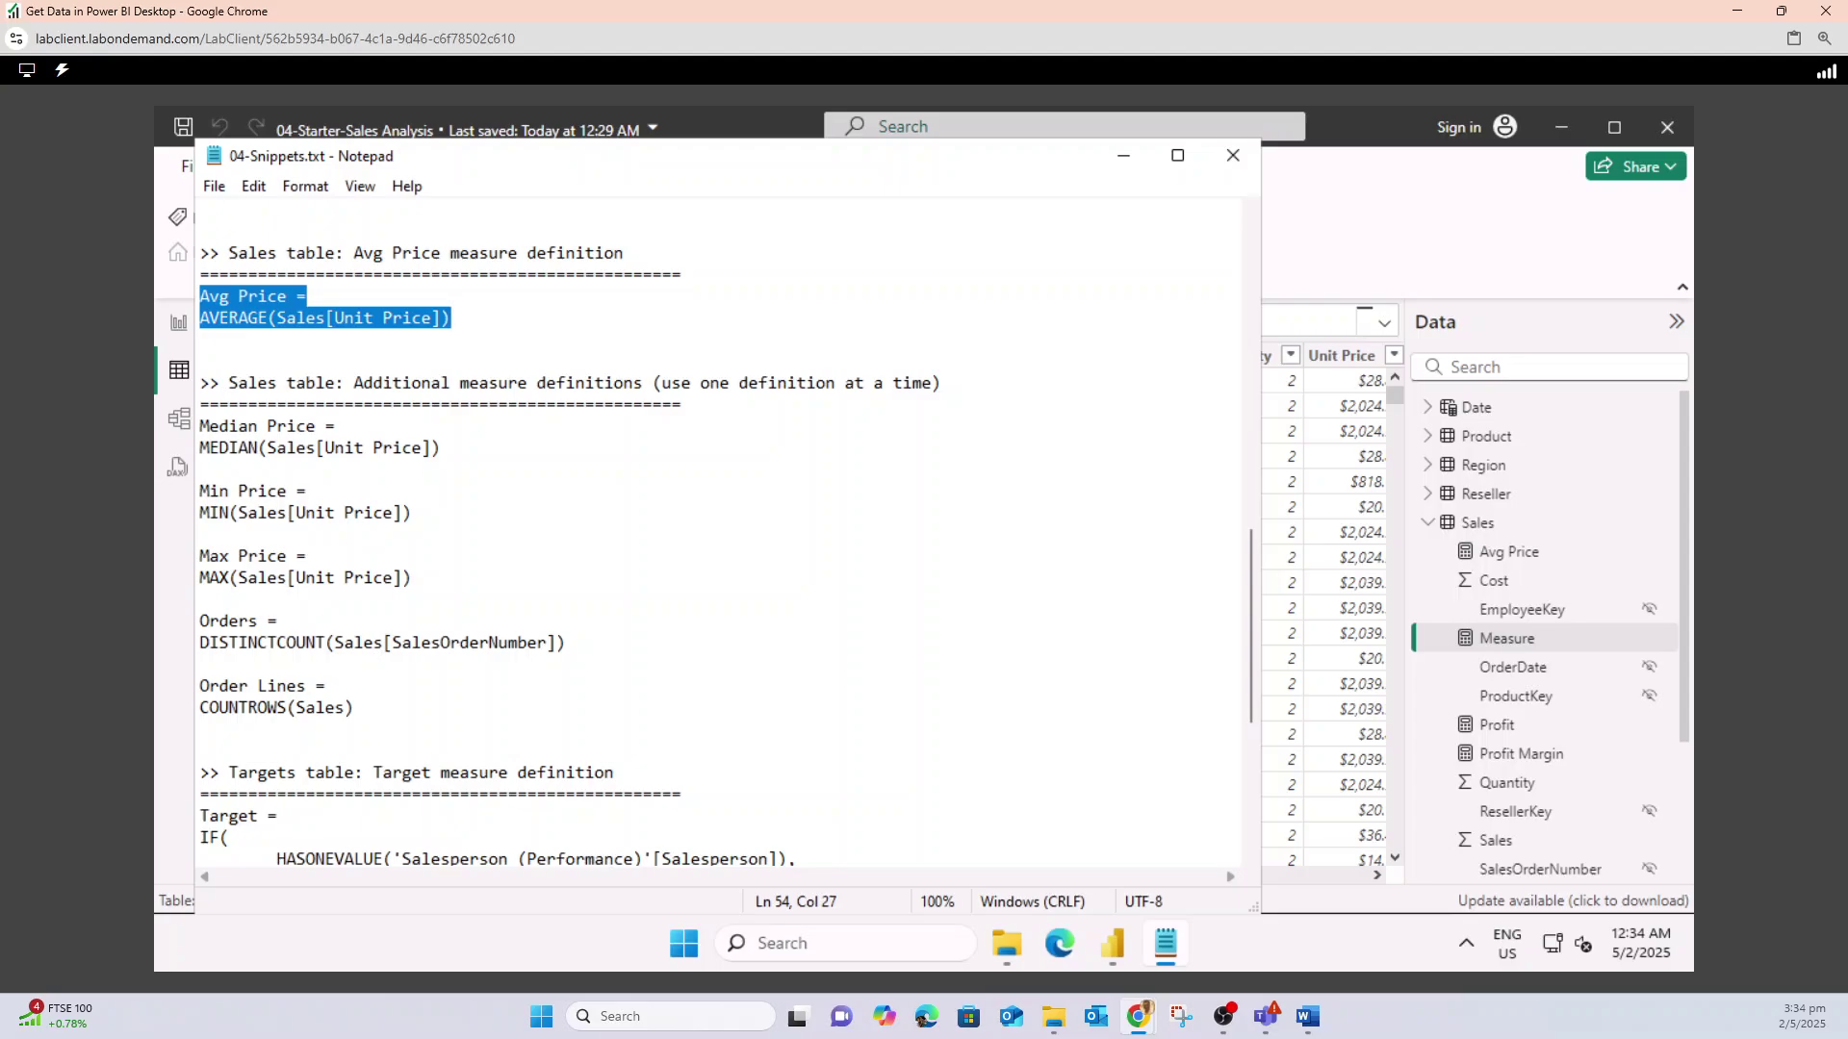
{"action": "left_click_drag", "start_coordinate": [201, 427], "coordinate": [452, 465]}
{"action": "key", "text": "ctrl+c"}
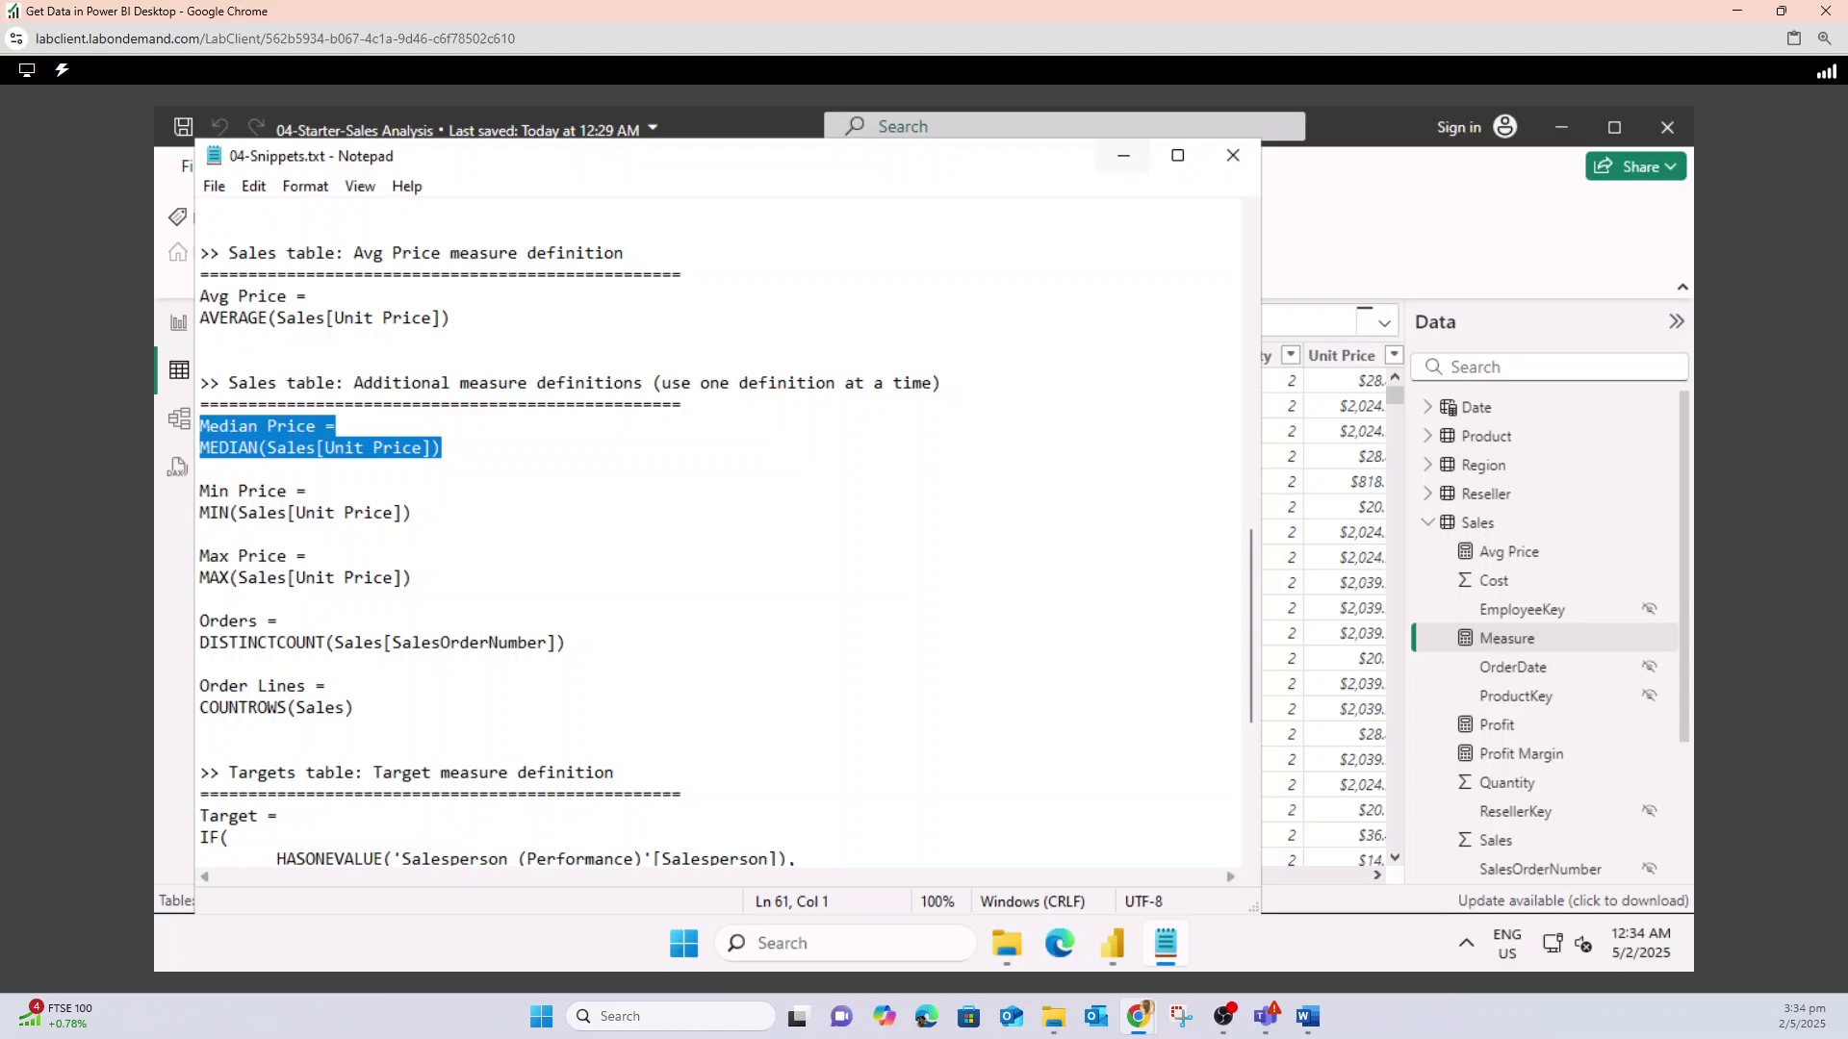
{"action": "left_click", "coordinate": [1123, 155]}
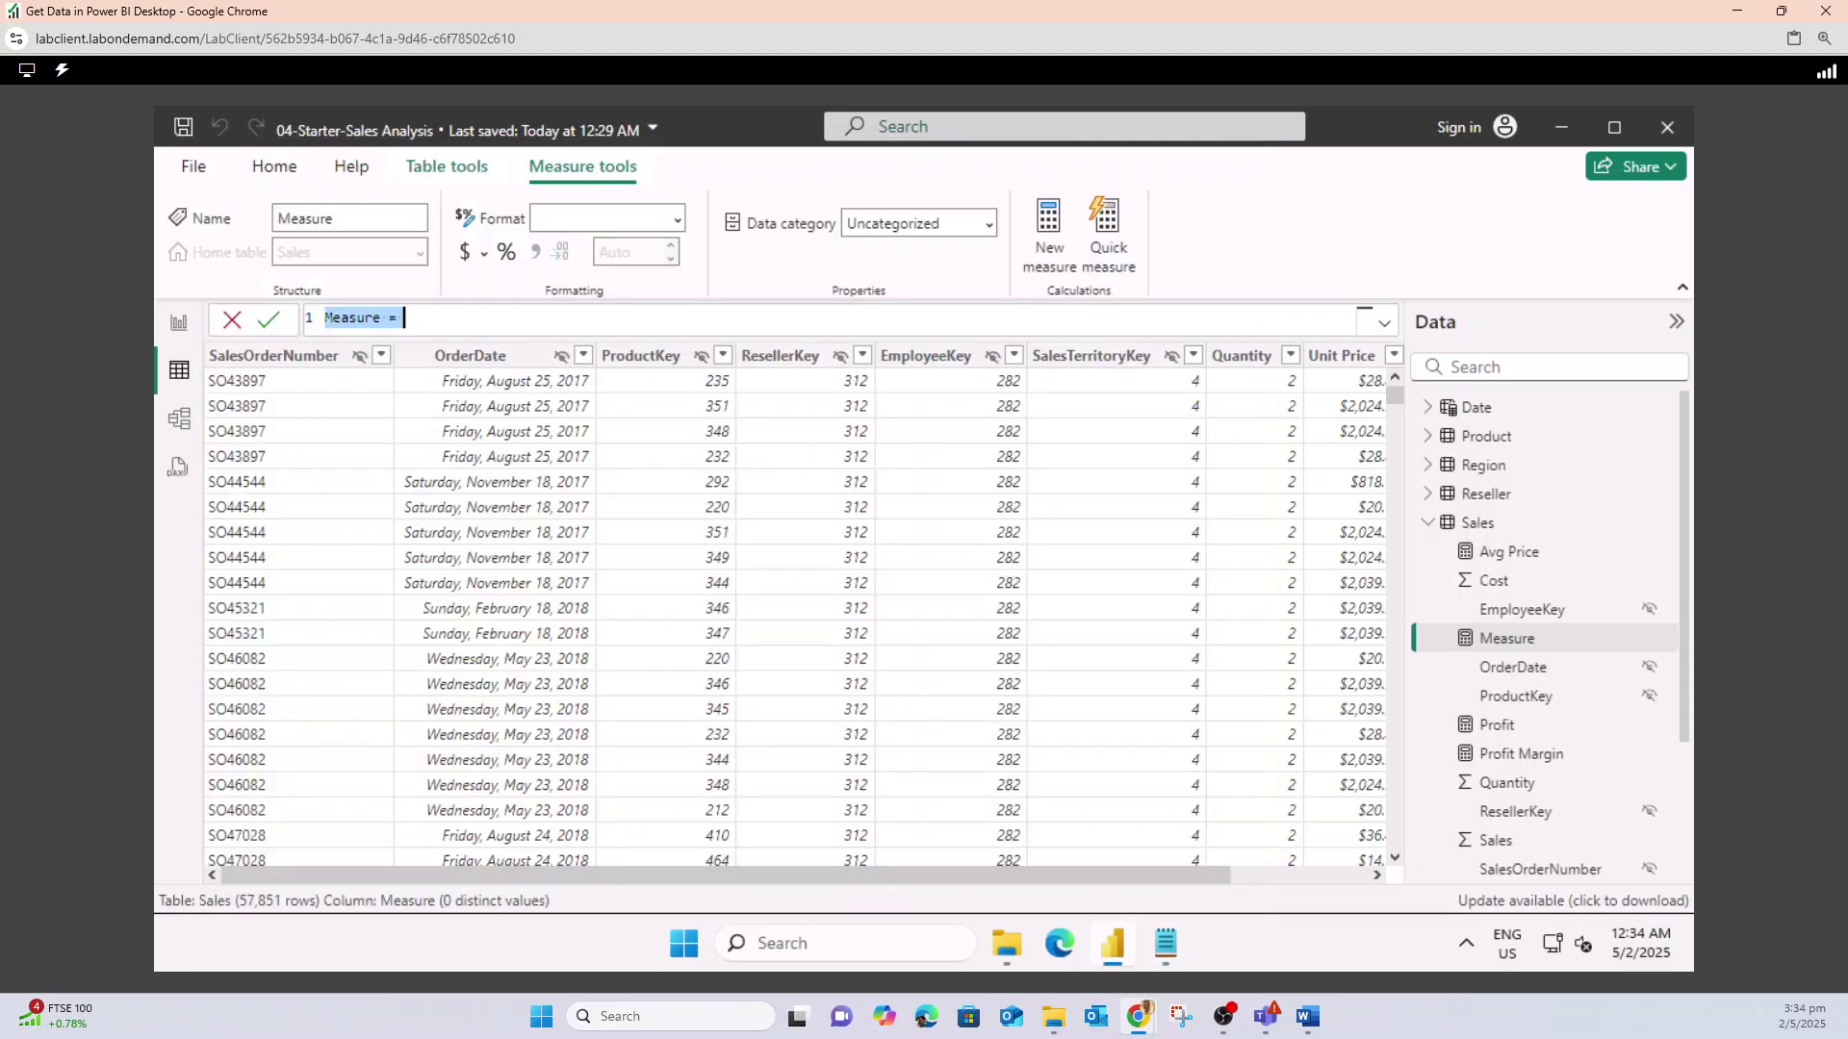
{"action": "key", "text": "ctrl+v"}
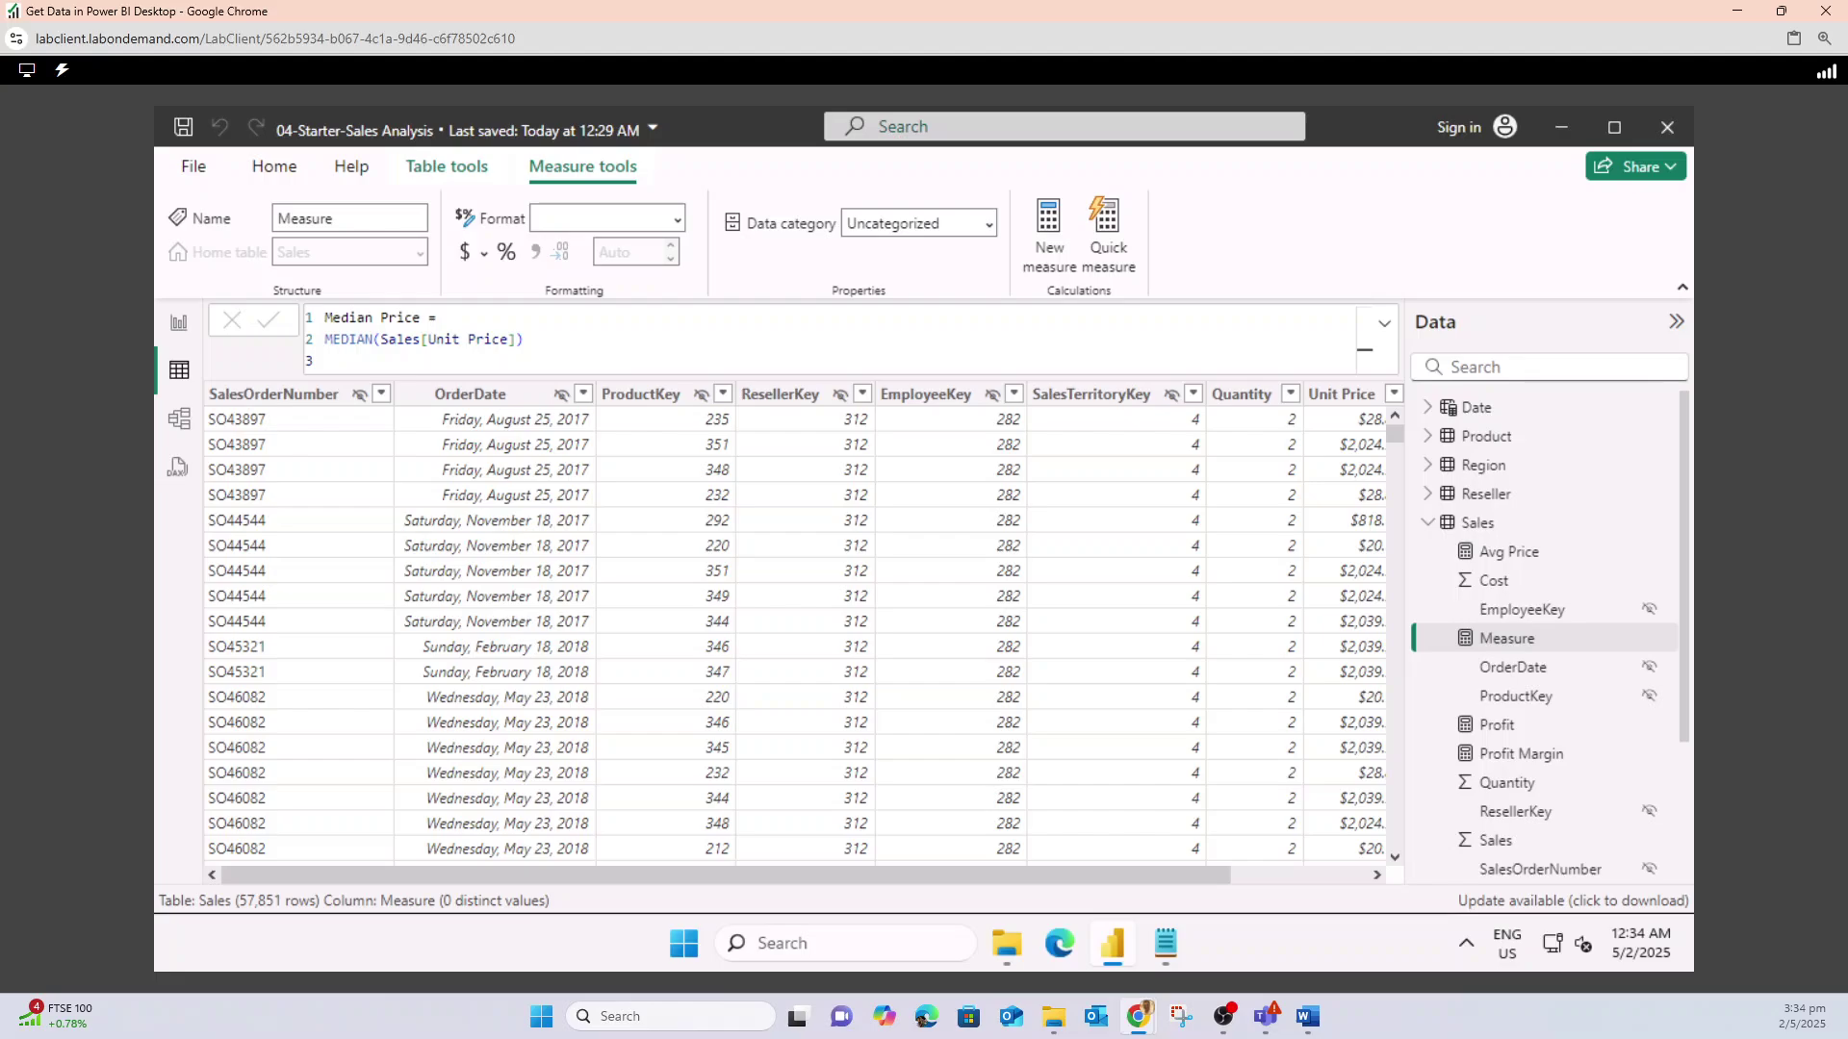
{"action": "key", "text": "Return"}
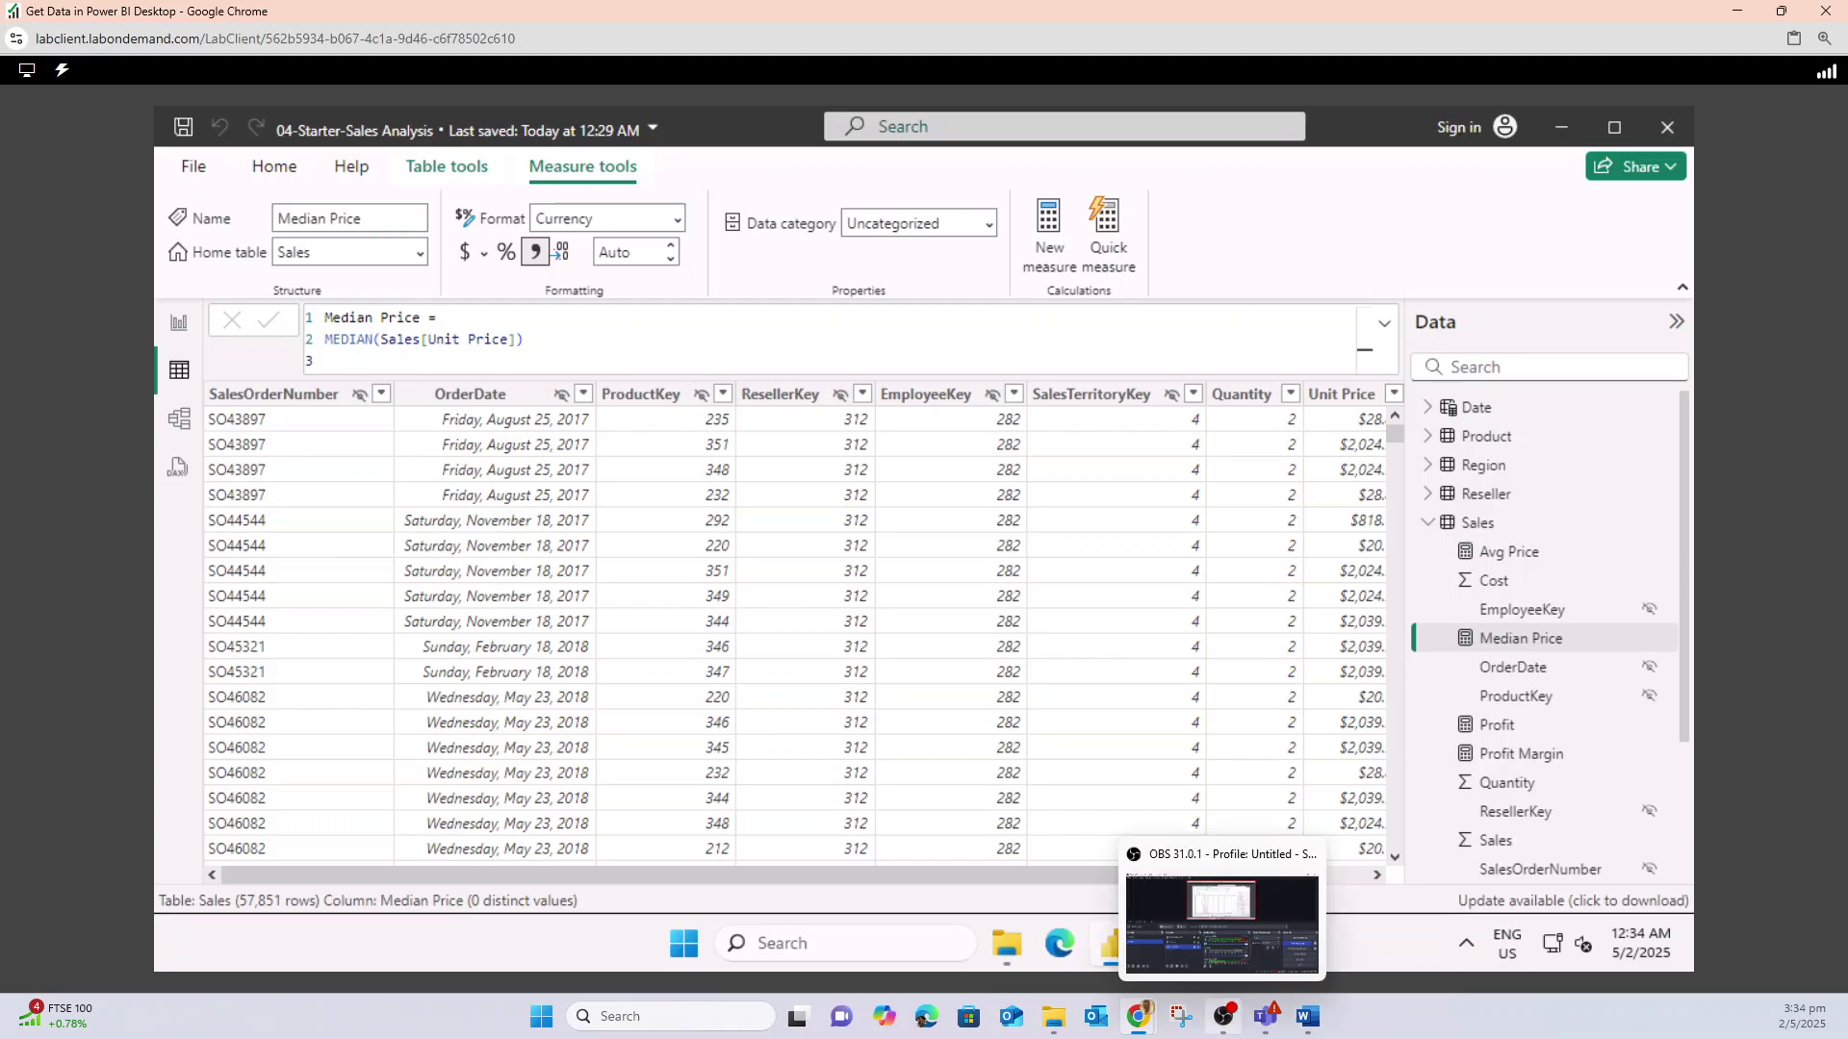
- Create the Sales measure Min Price = MIN(Sales[Unit Price]) with the definition copied from 04-Snippets.txt in Notepad
{"action": "key", "text": "alt+Tab"}
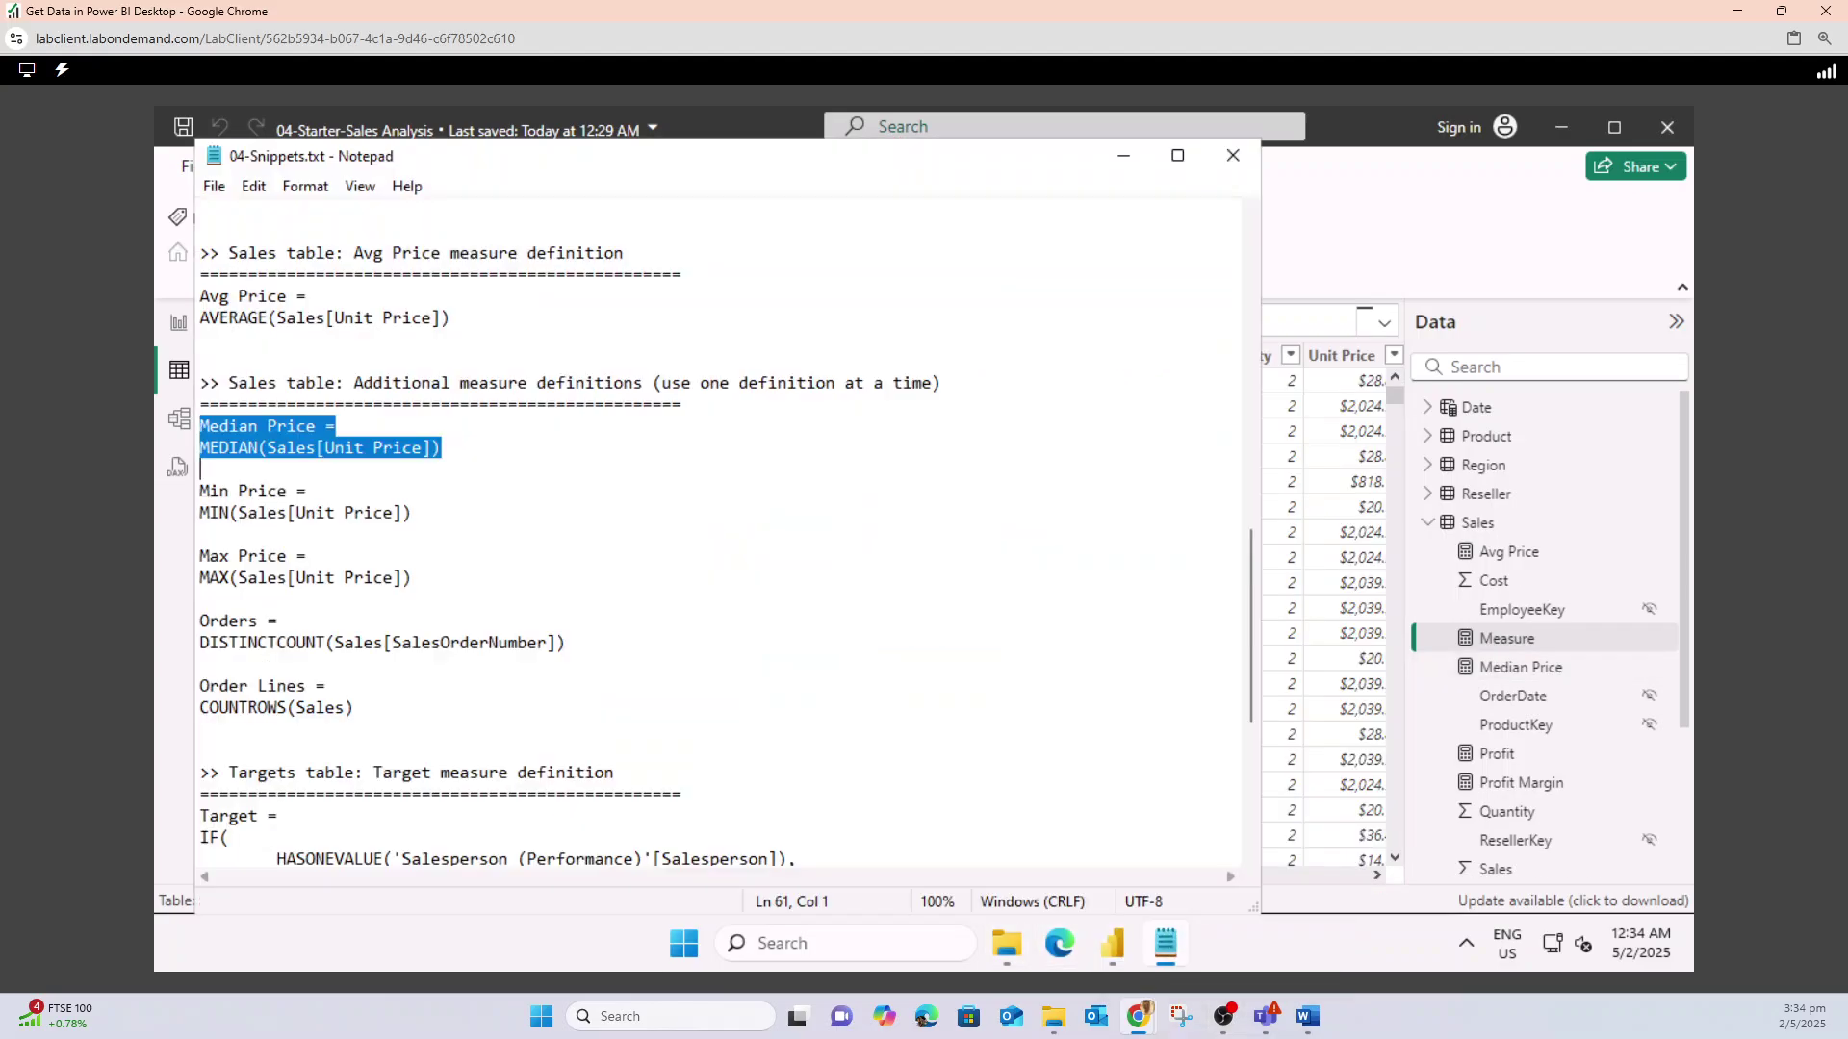
{"action": "left_click_drag", "start_coordinate": [414, 513], "coordinate": [200, 469]}
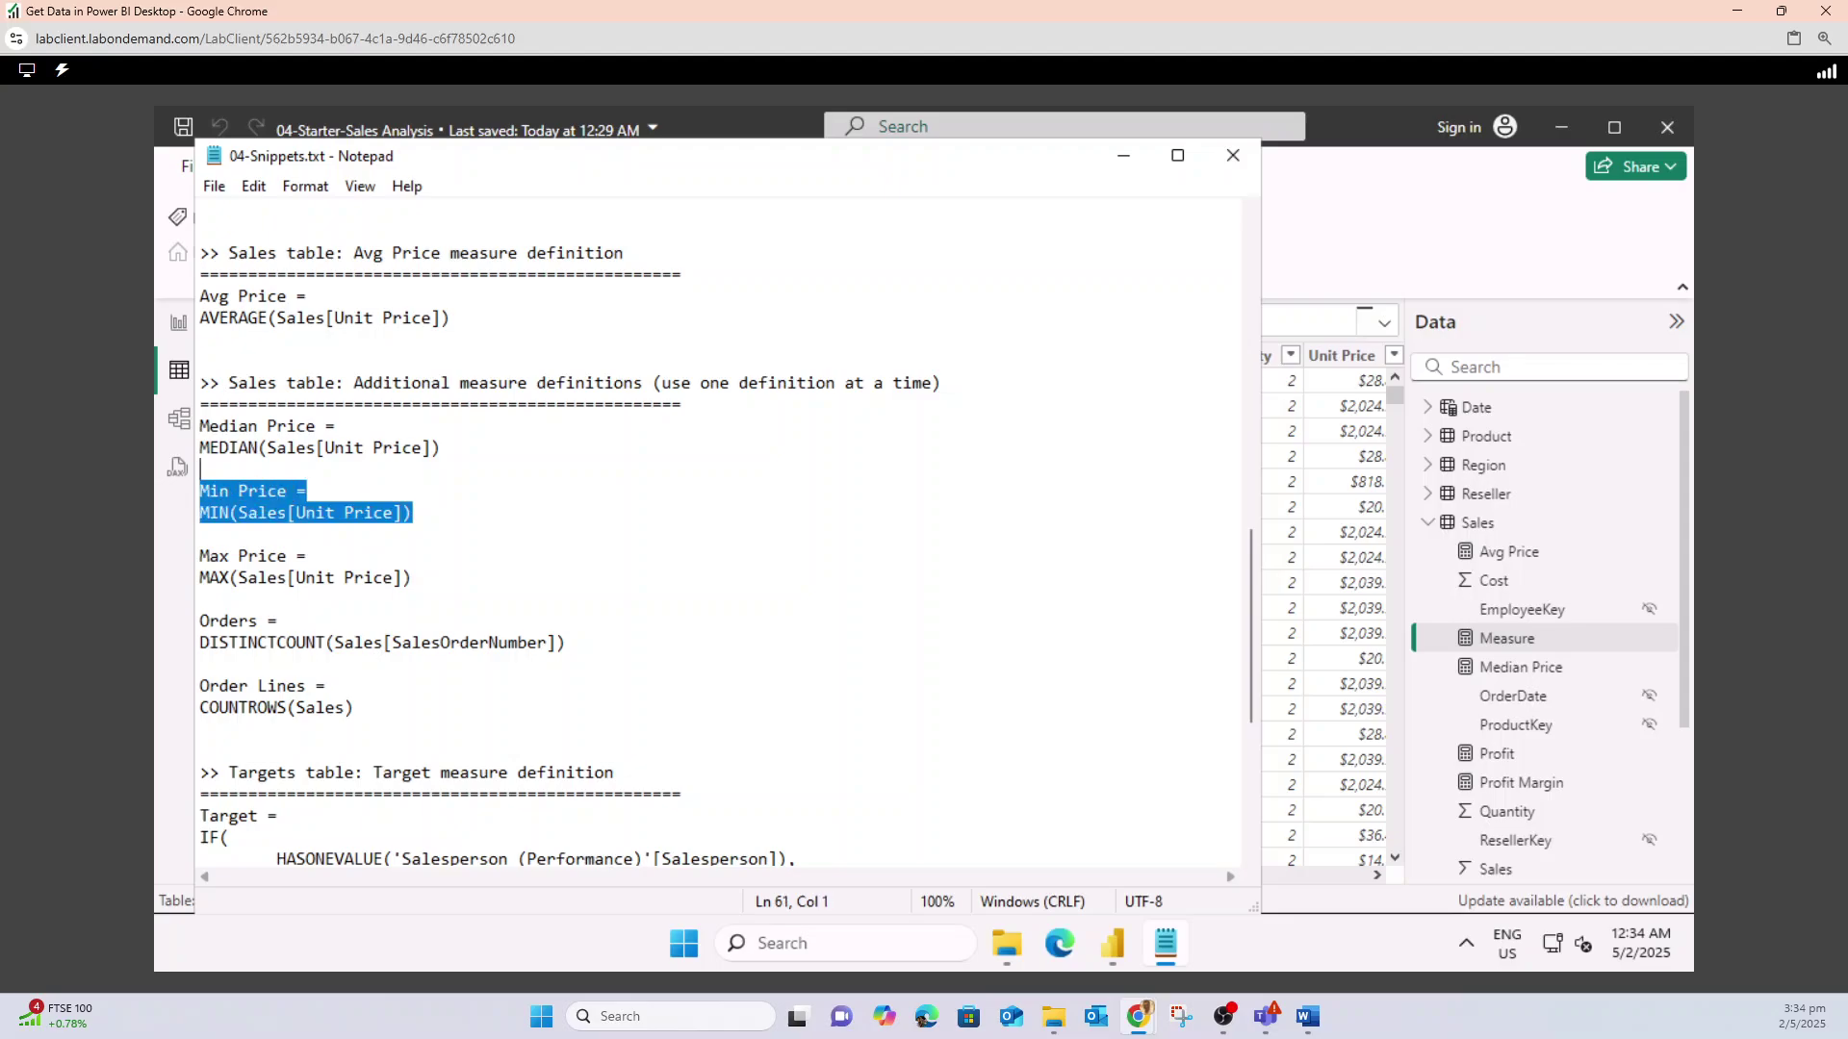
{"action": "left_click", "coordinate": [201, 492]}
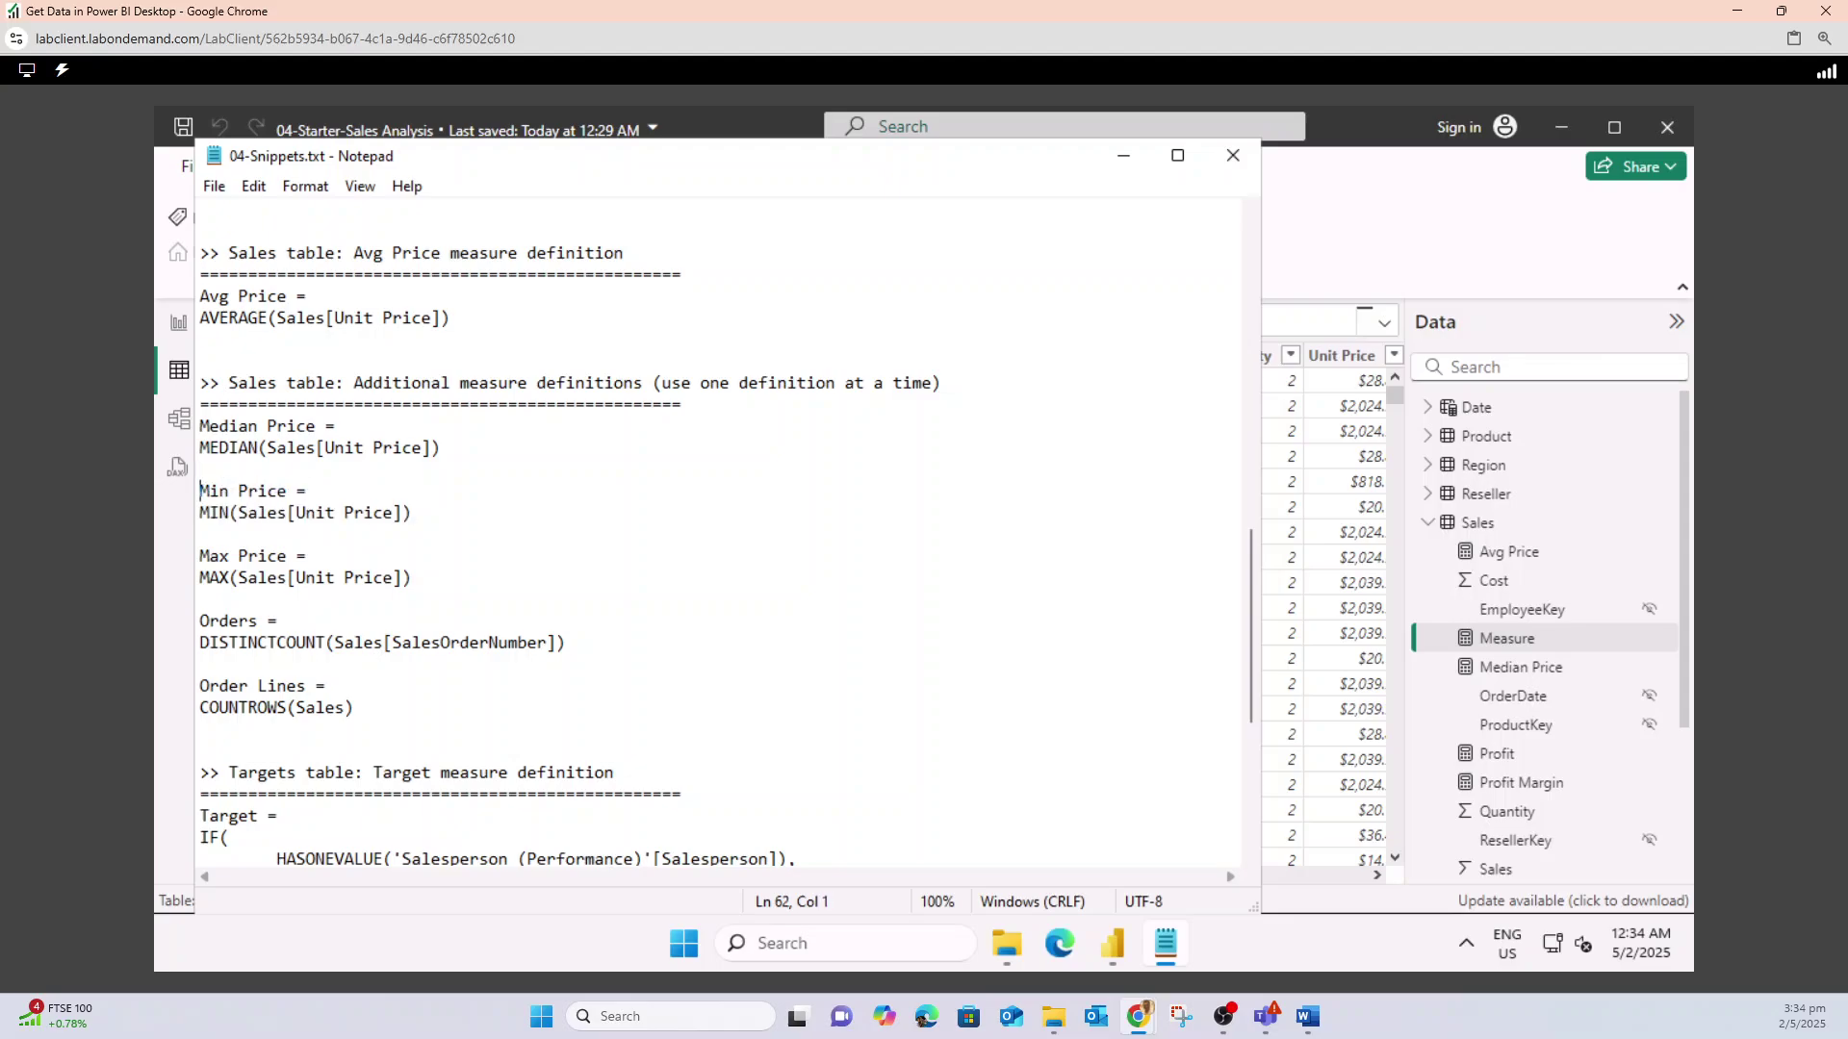
{"action": "left_click_drag", "start_coordinate": [200, 492], "coordinate": [200, 535]}
{"action": "key", "text": "ctrl+c"}
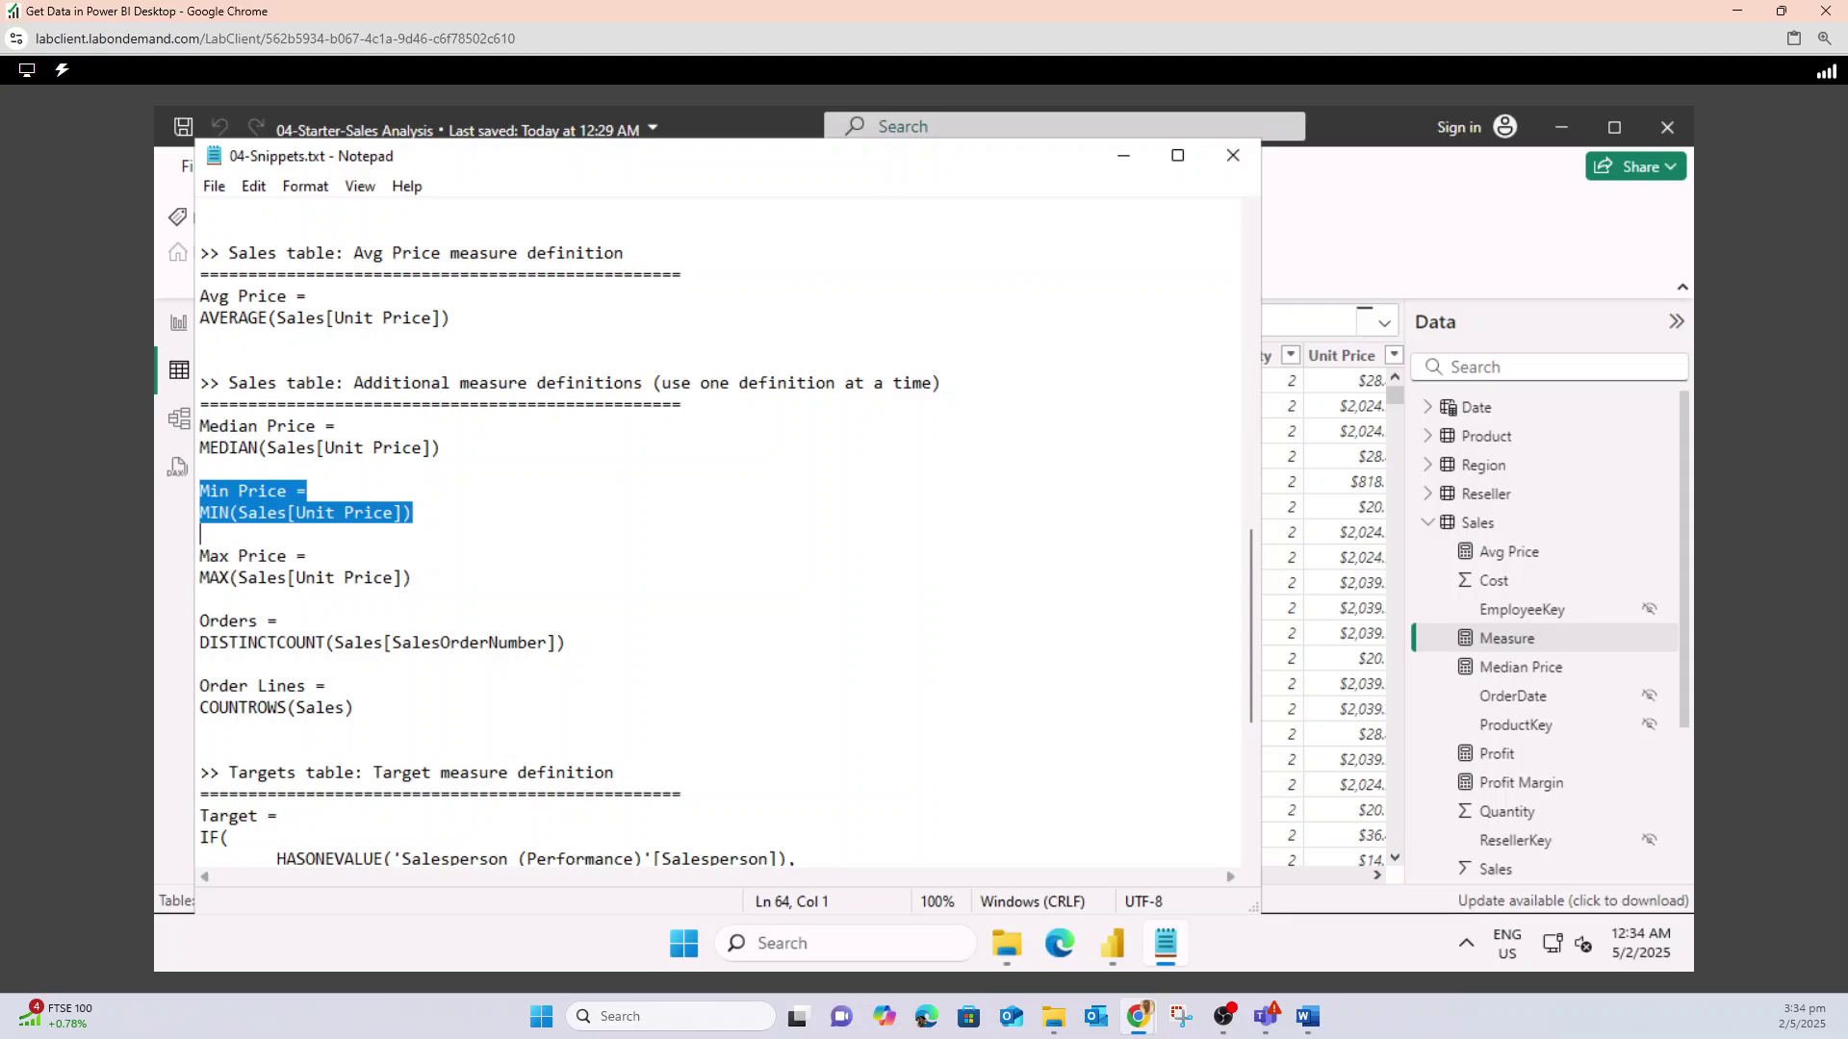
{"action": "left_click", "coordinate": [1123, 155]}
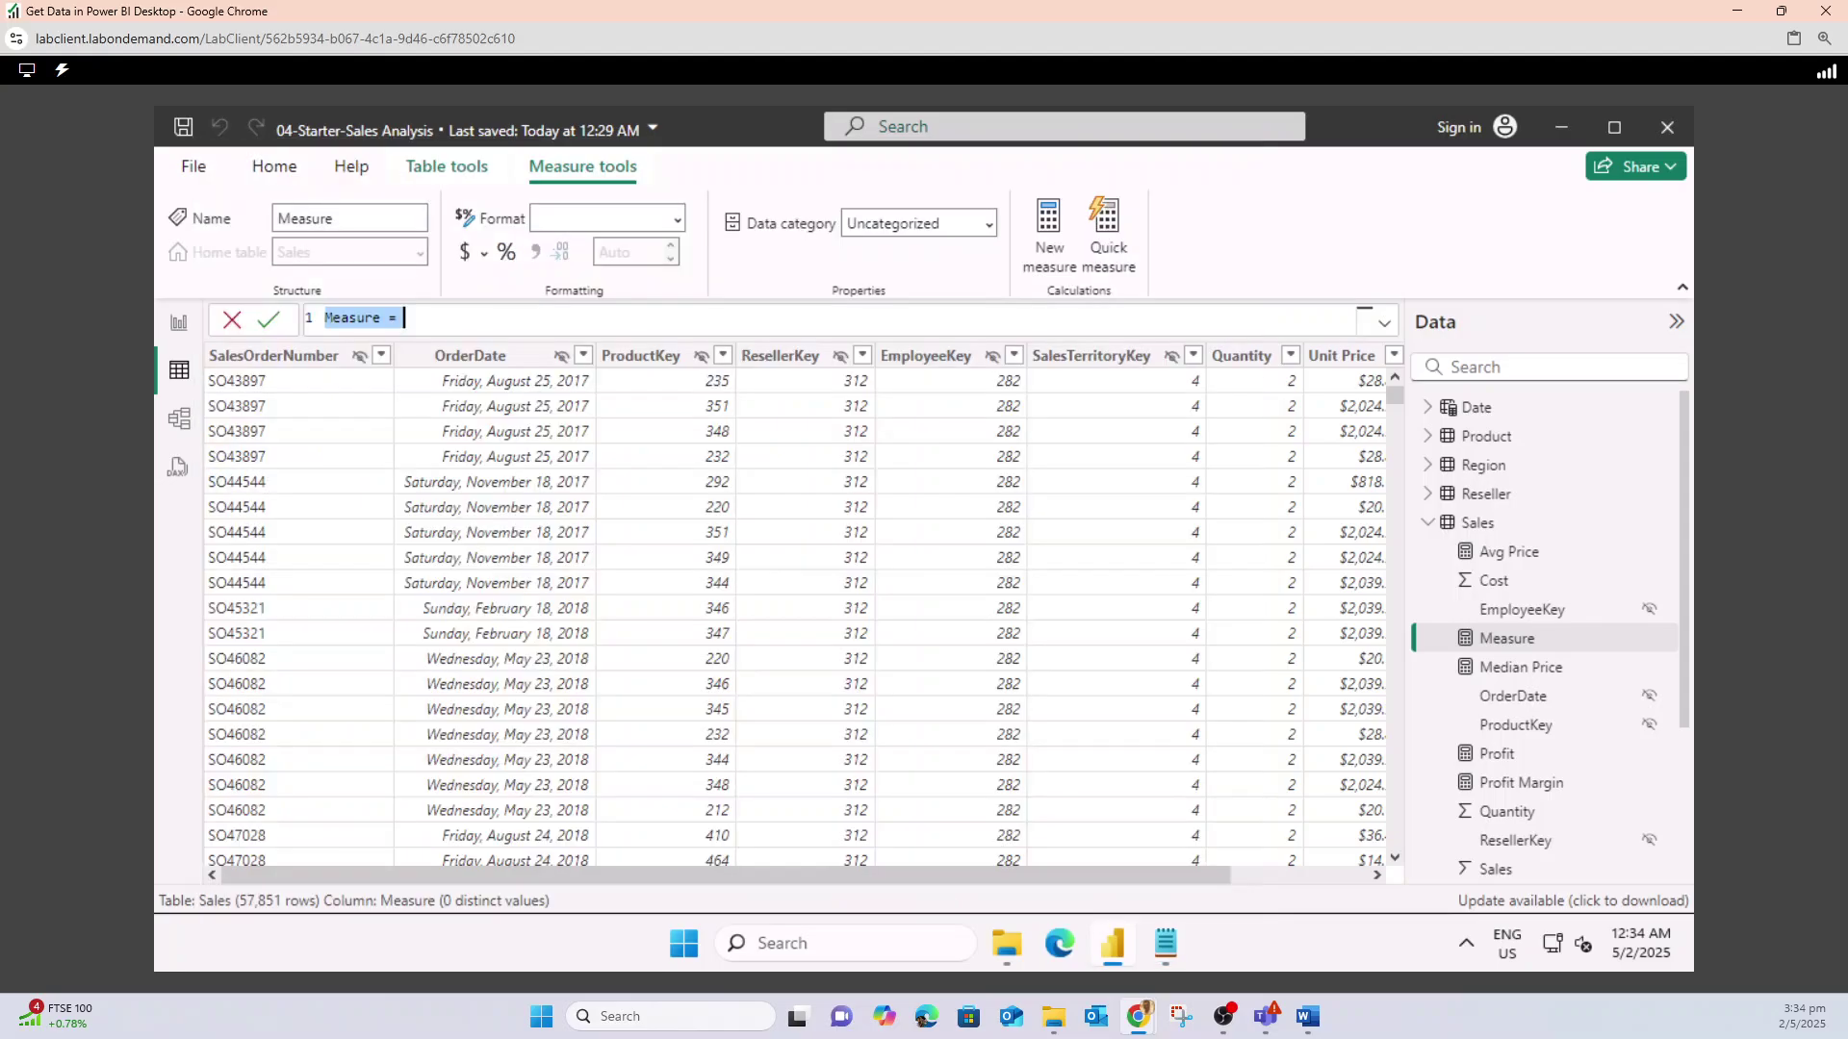
{"action": "key", "text": "ctrl+v"}
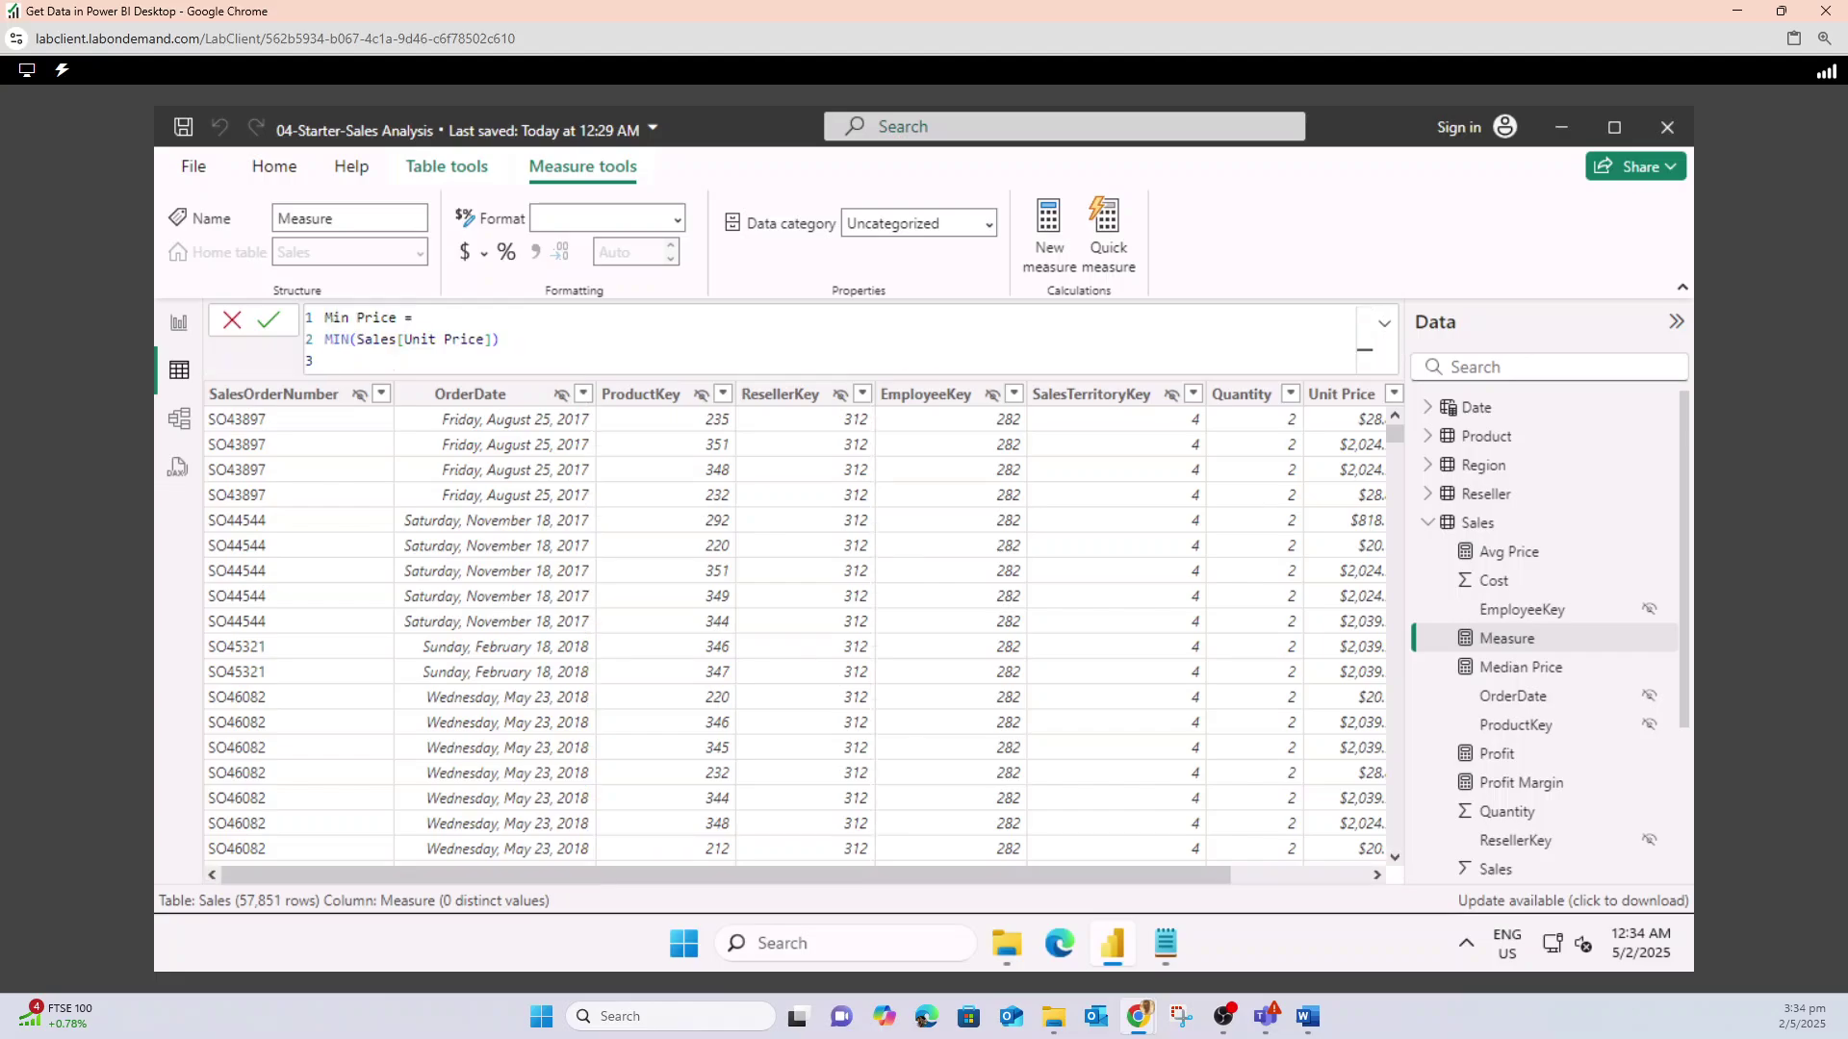
{"action": "key", "text": "Return"}
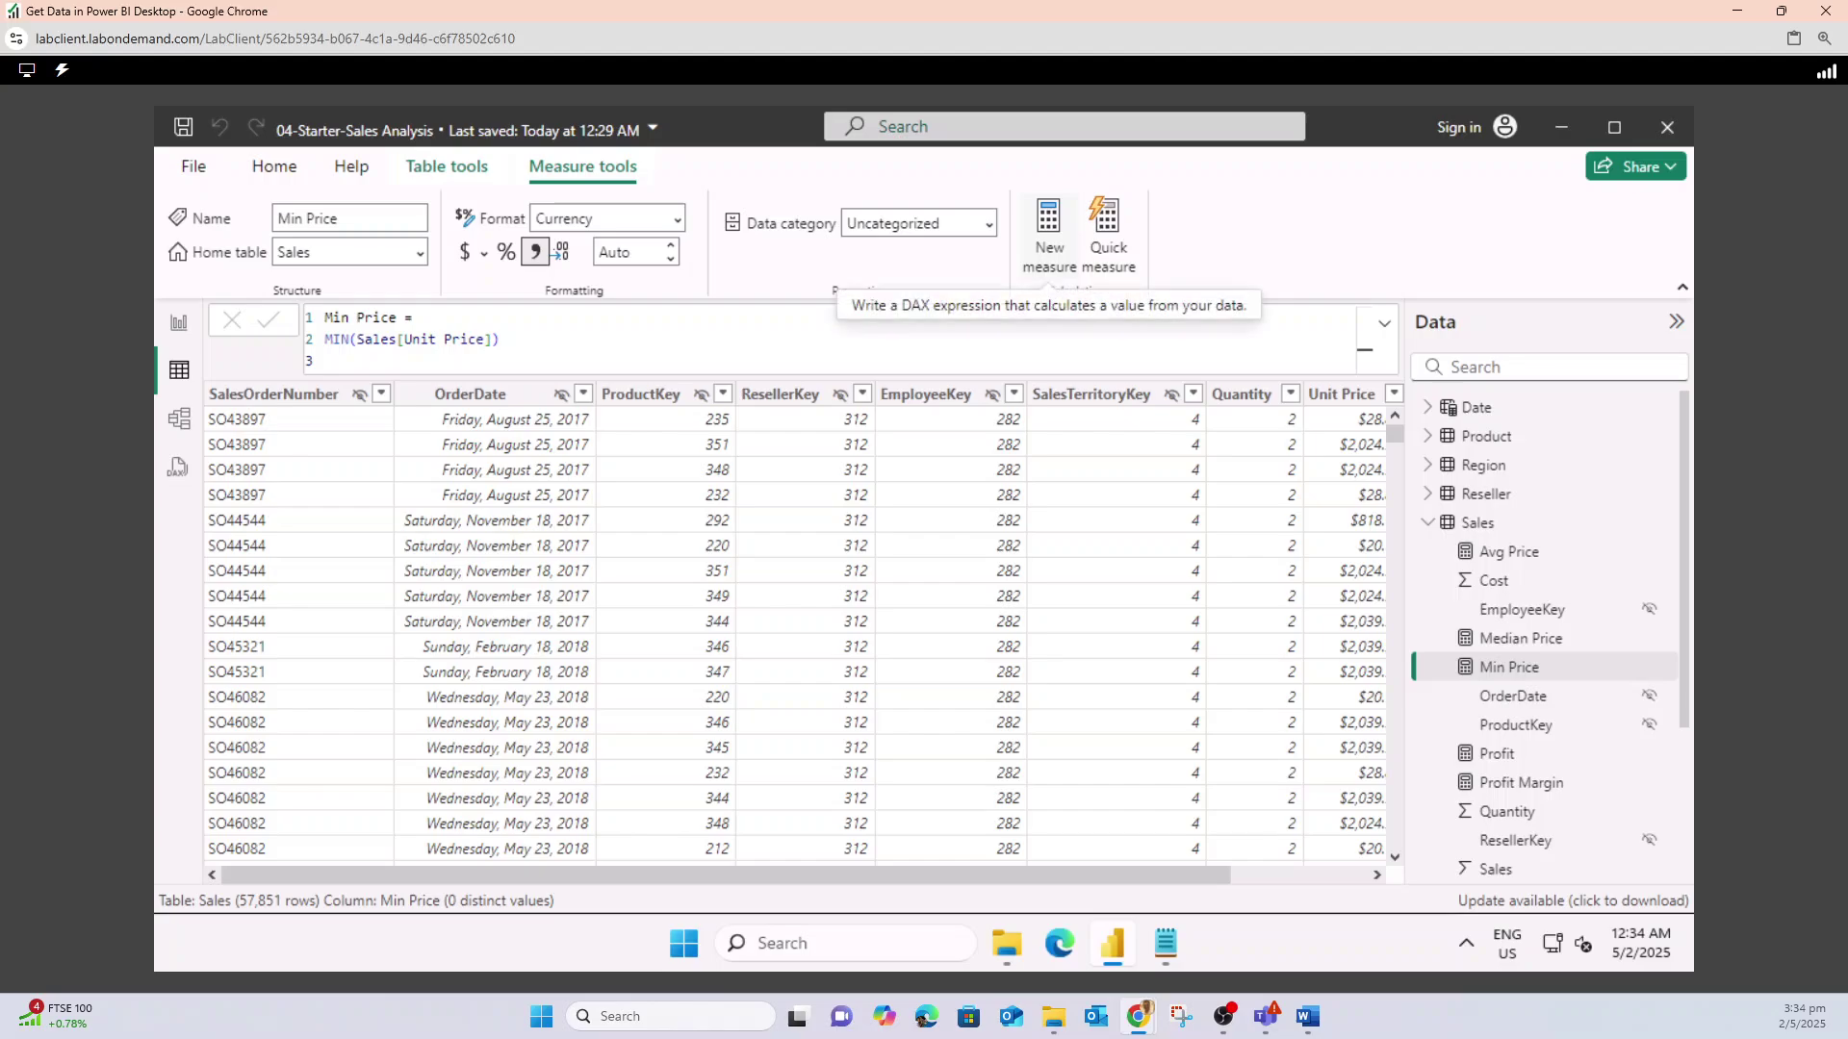
- Create the Sales measure Max Price = MAX(Sales[Unit Price]) with its two-line definition copied from 04-Snippets.txt in Notepad
{"action": "left_click", "coordinate": [1049, 231]}
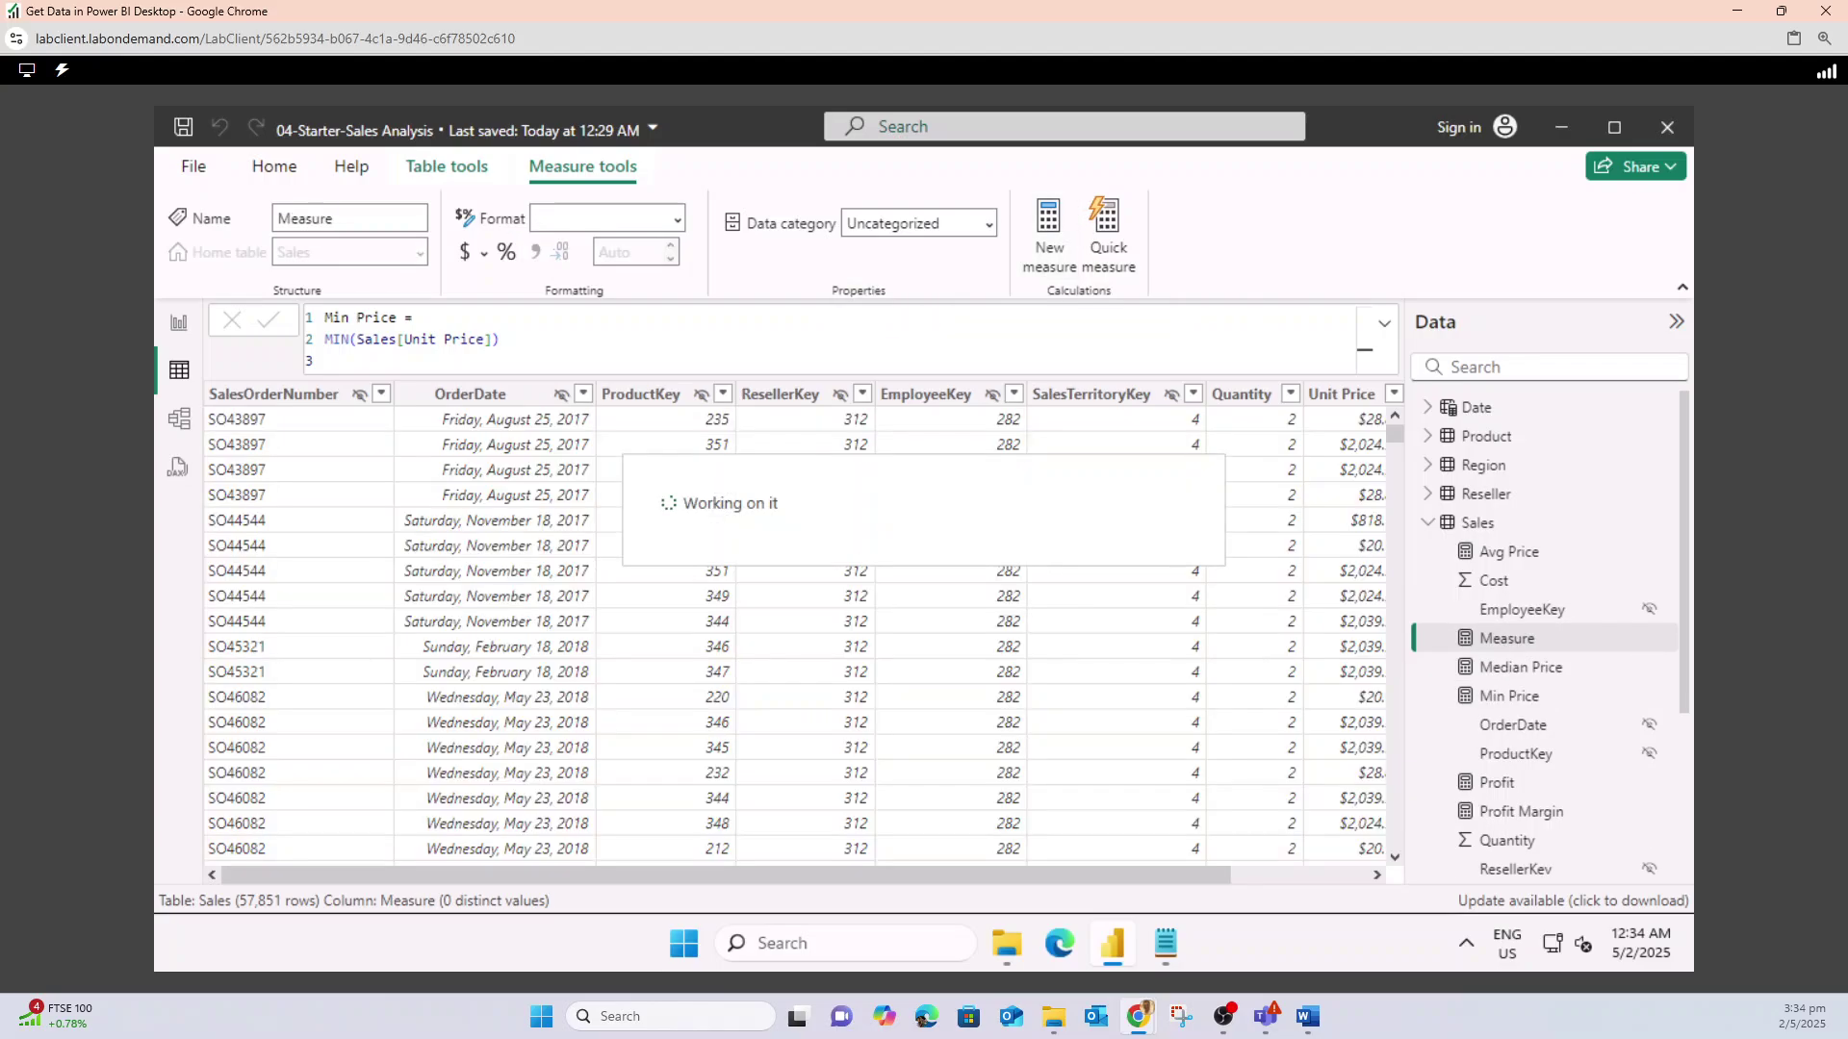
{"action": "key", "text": "alt+Tab"}
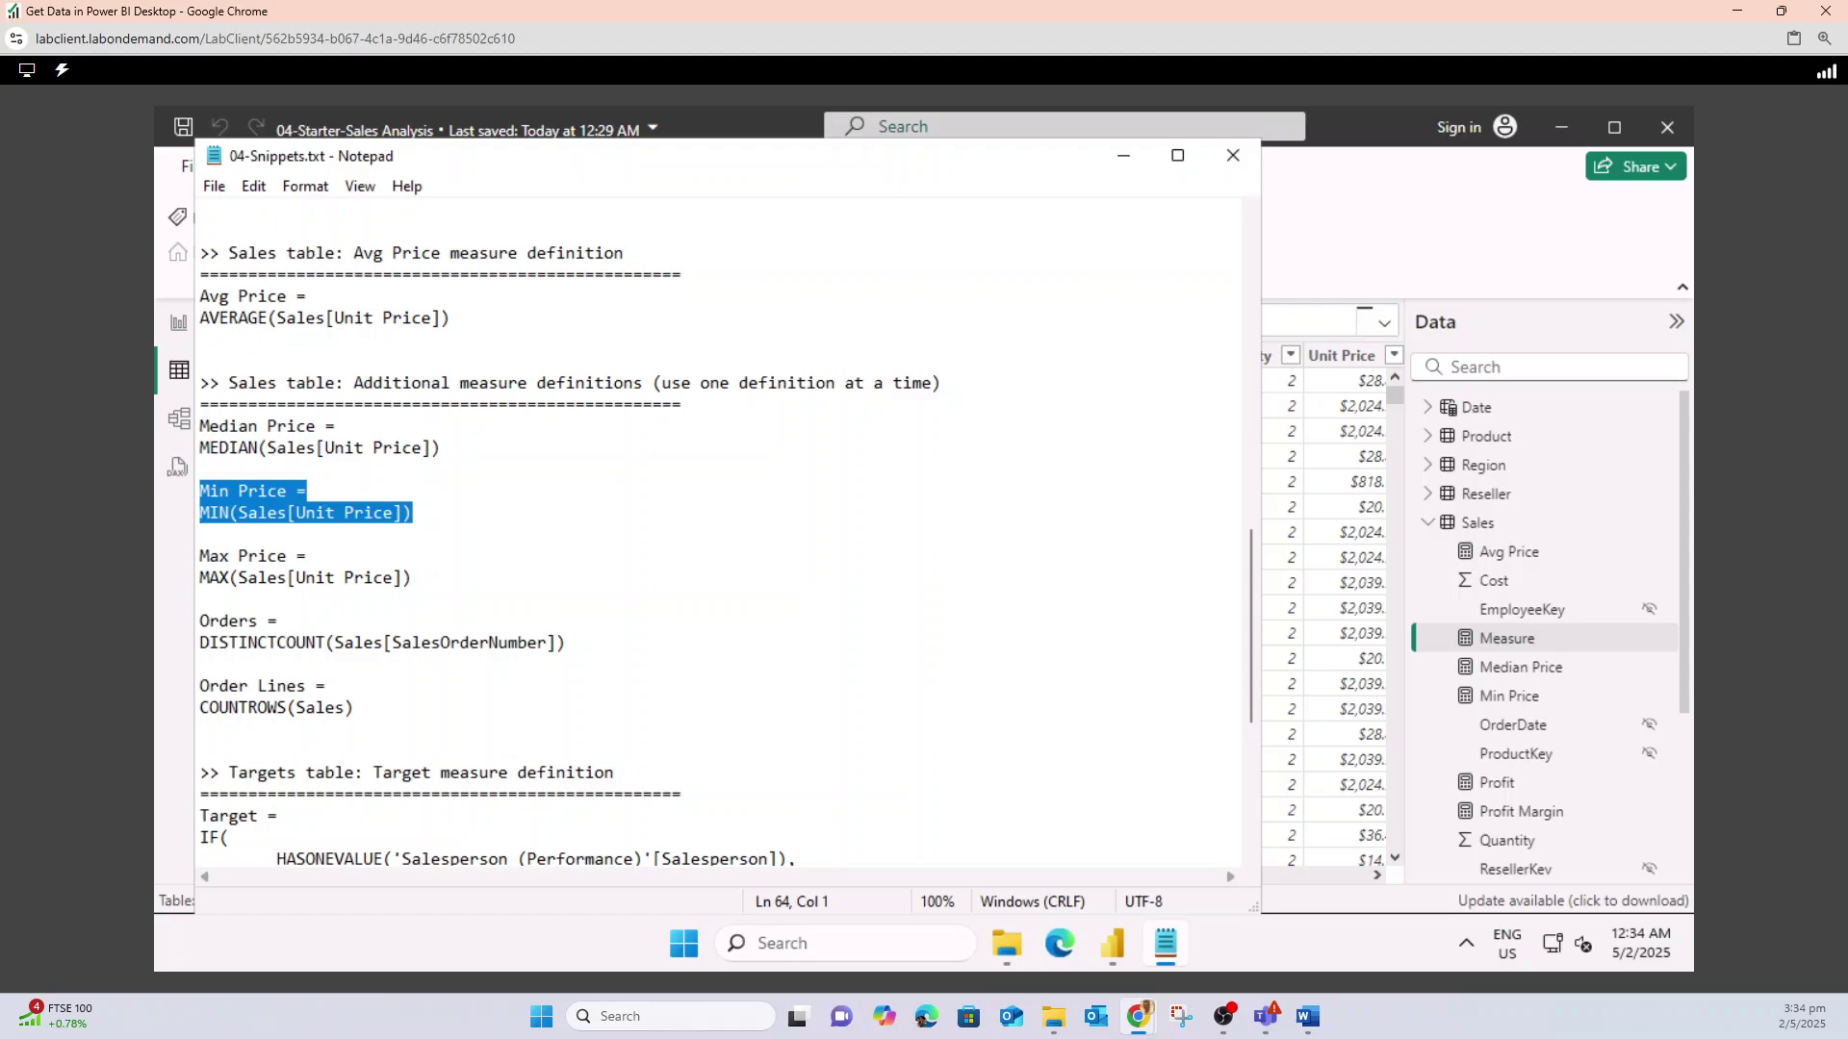
{"action": "left_click", "coordinate": [208, 556]}
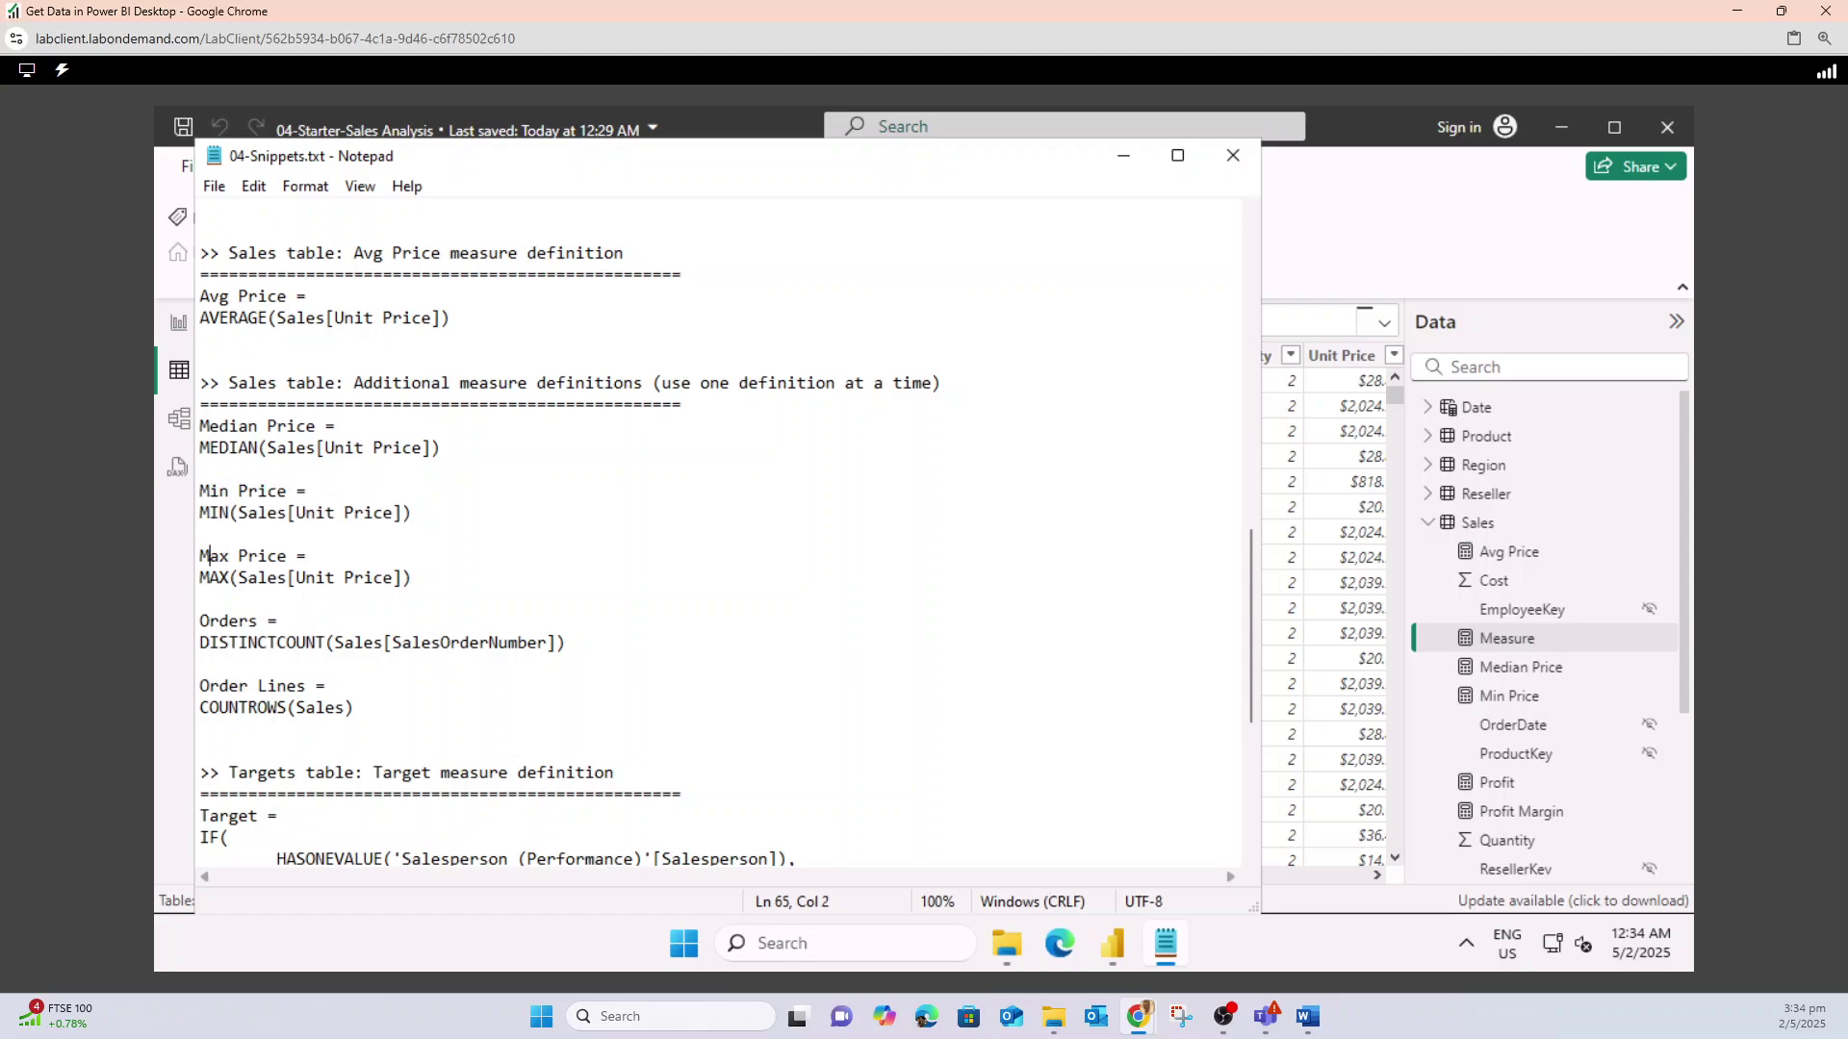
{"action": "left_click_drag", "start_coordinate": [200, 557], "coordinate": [481, 579]}
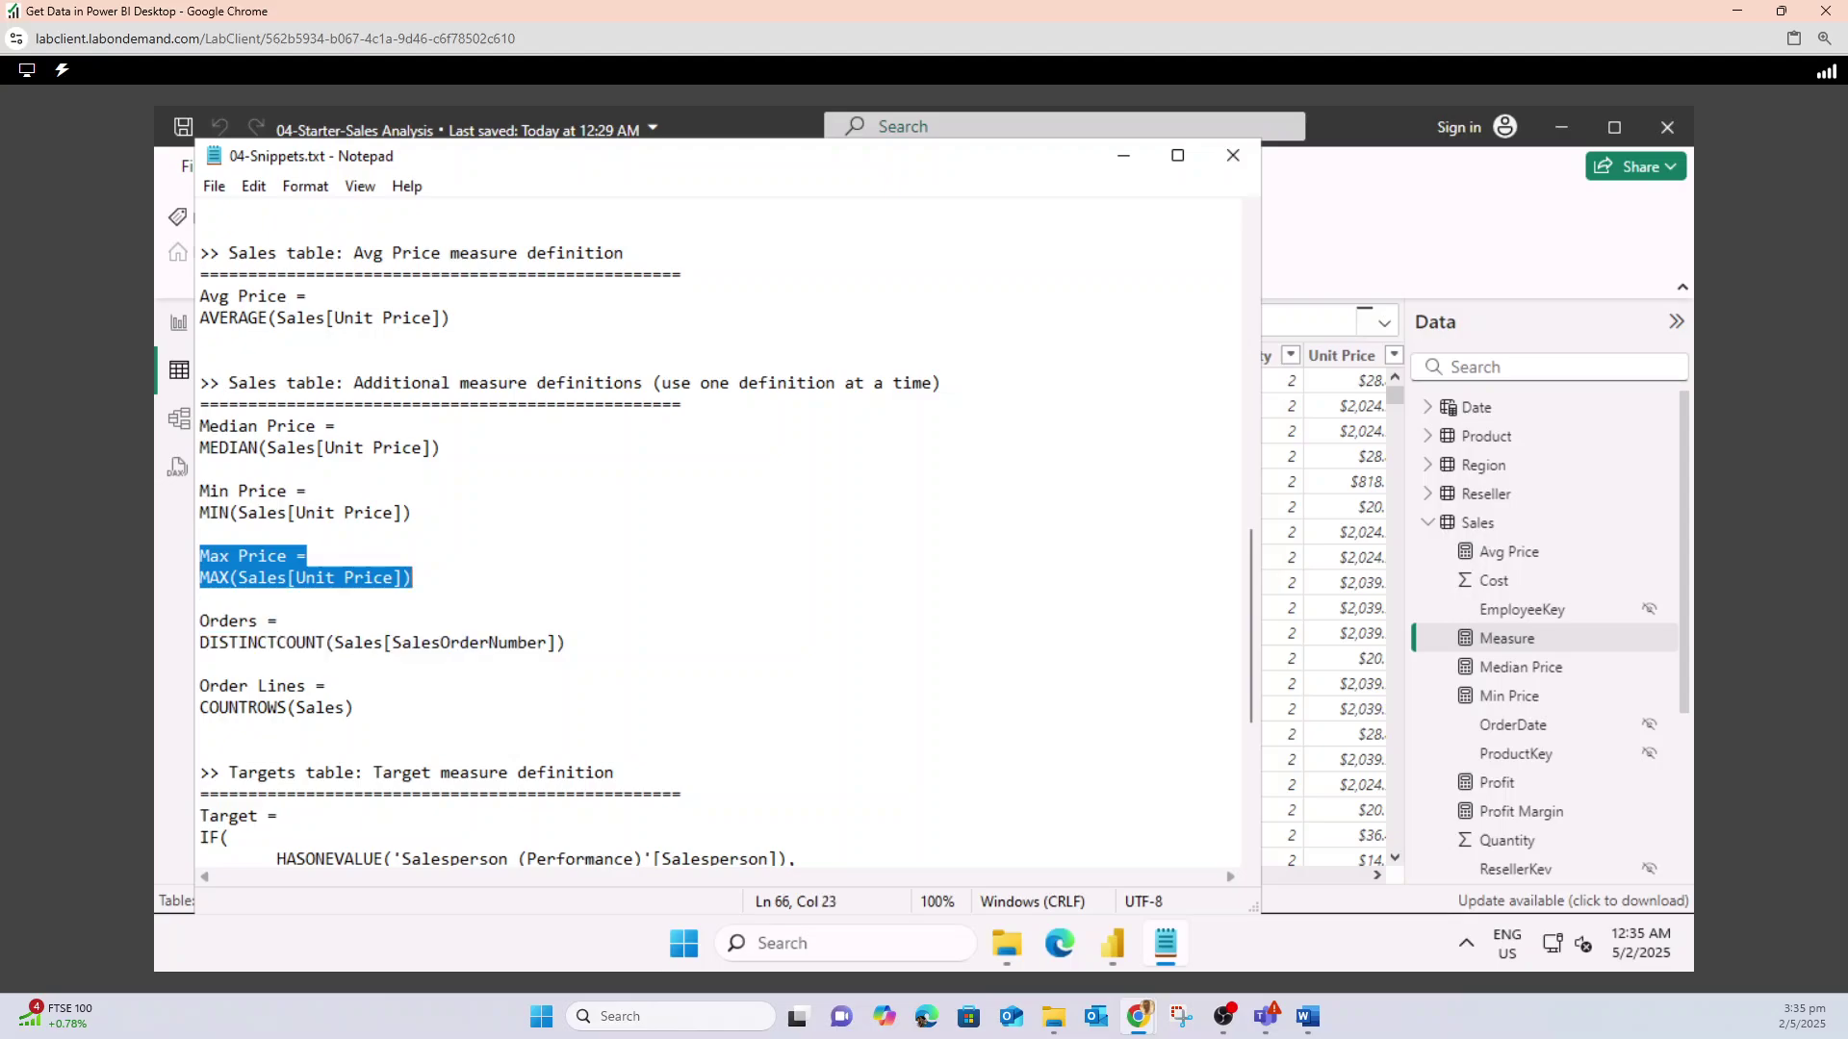
{"action": "key", "text": "shift+Left"}
{"action": "key", "text": "shift+Right"}
{"action": "key", "text": "ctrl+c"}
{"action": "left_click", "coordinate": [1123, 155]}
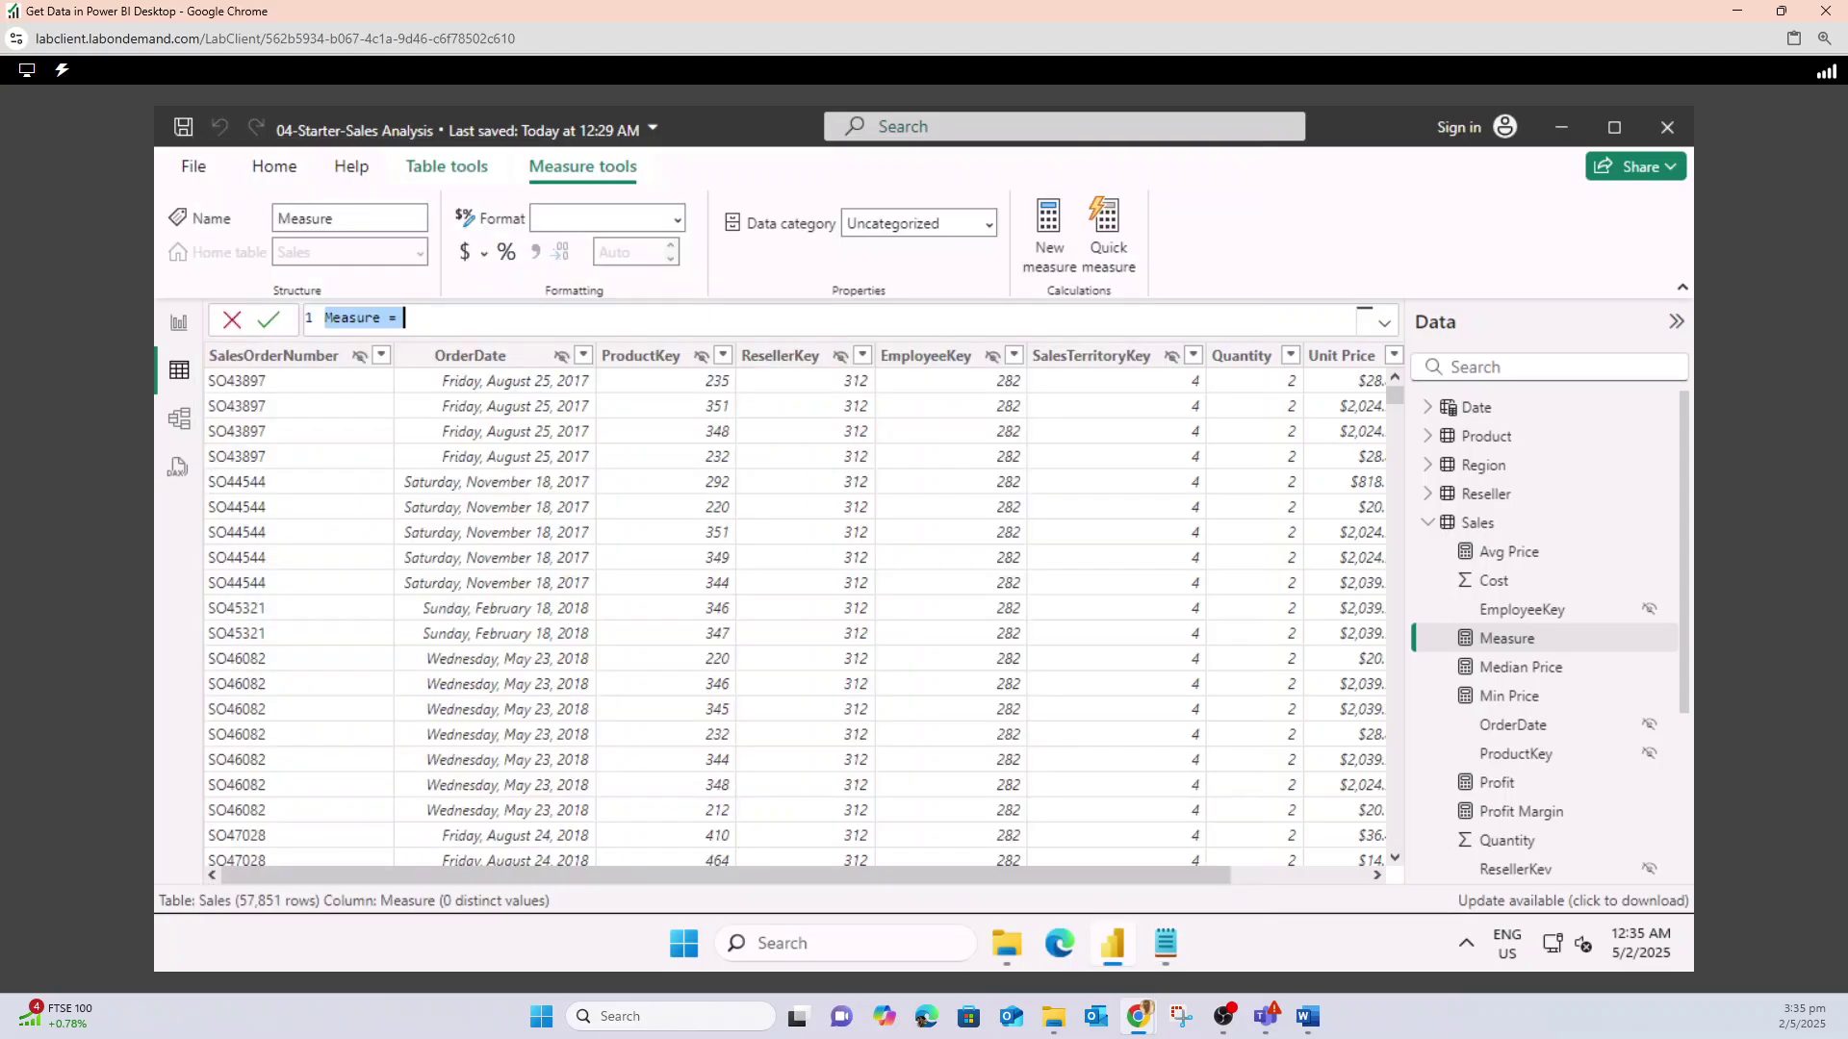
{"action": "key", "text": "ctrl+v"}
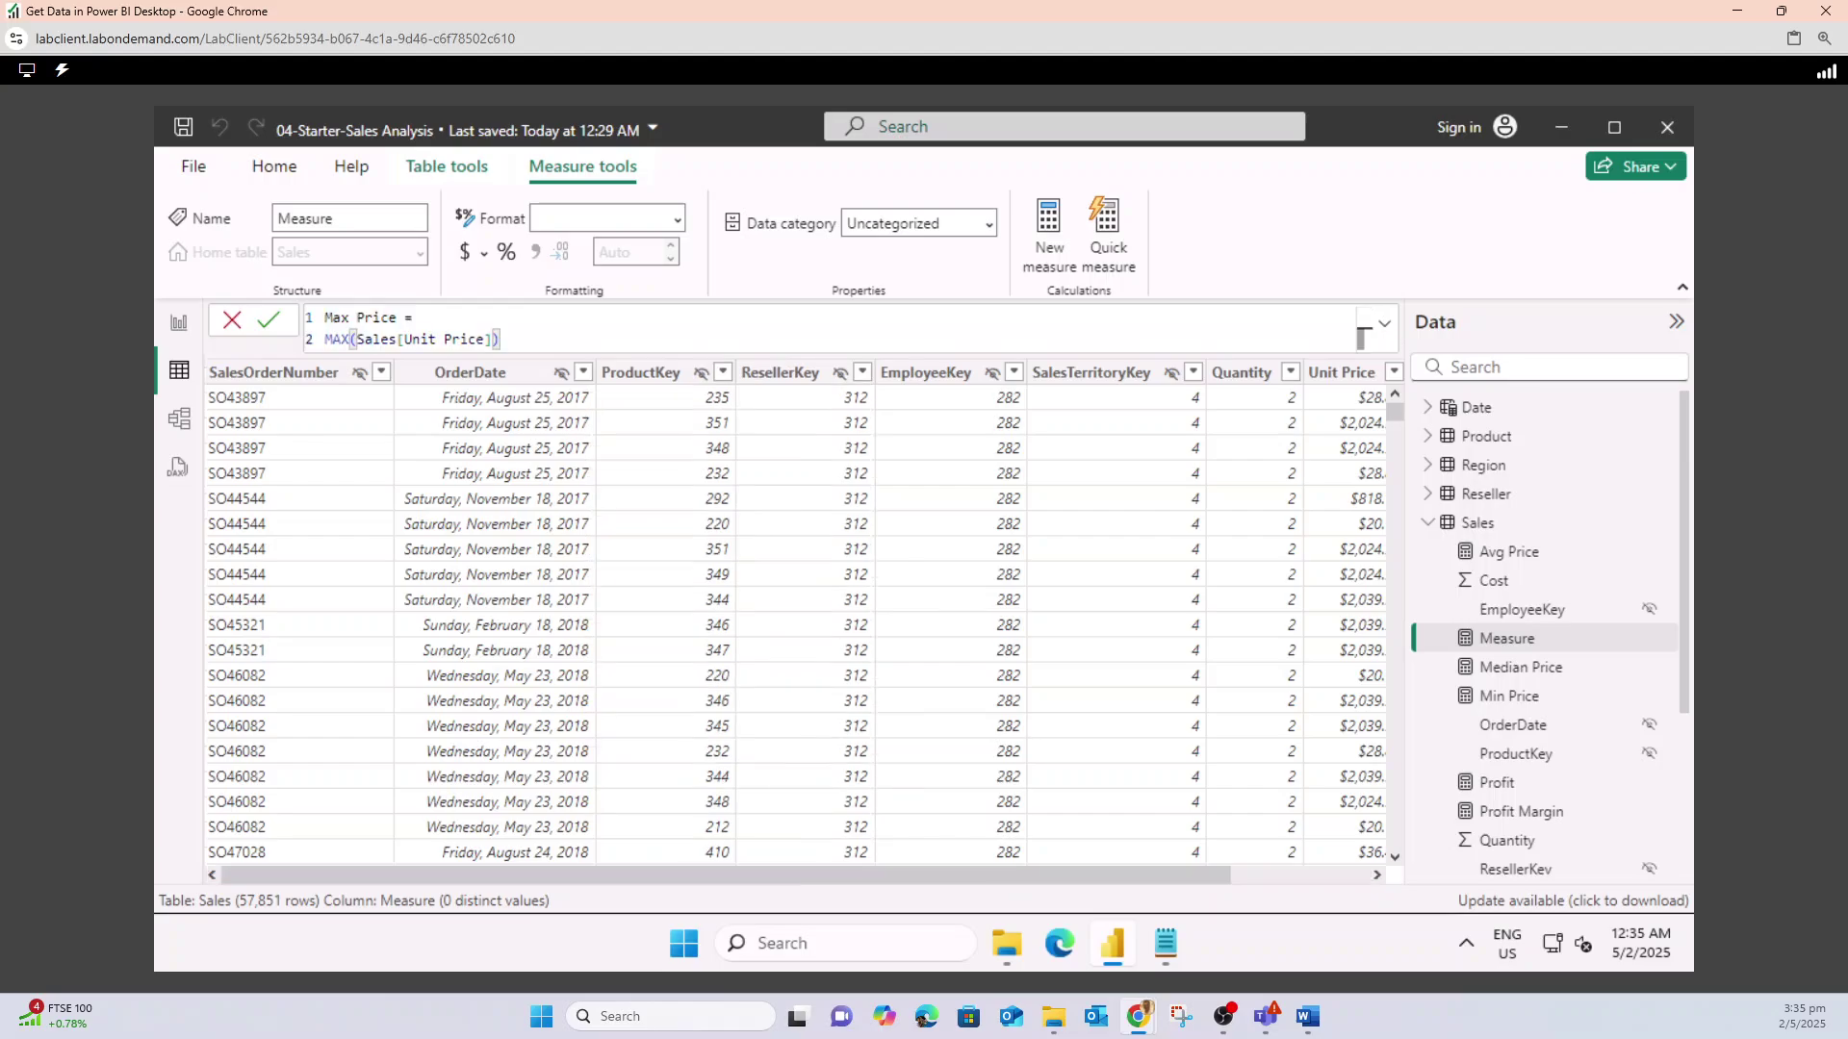
{"action": "key", "text": "Return"}
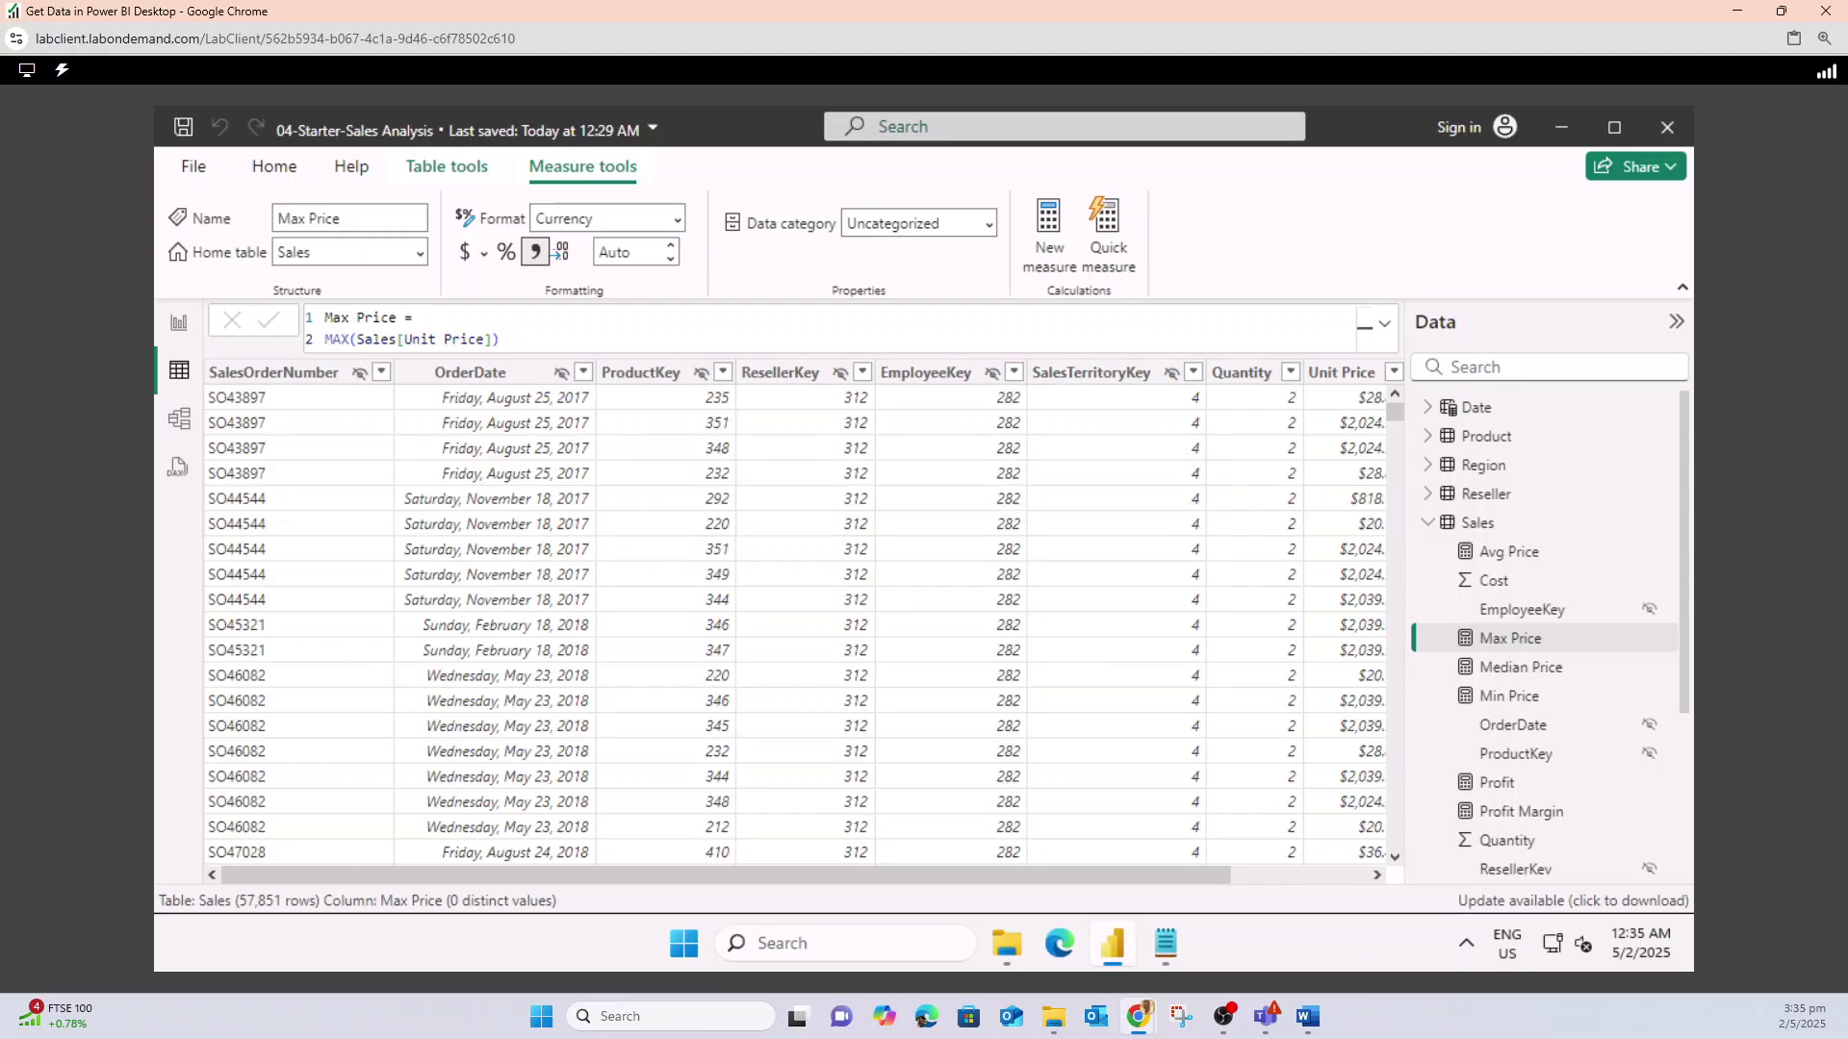
- Copy the Orders definition from 04-Snippets.txt in Notepad and create the Sales measure Orders = DISTINCTCOUNT(Sales[SalesOrderNumber])
{"action": "left_click", "coordinate": [1165, 944]}
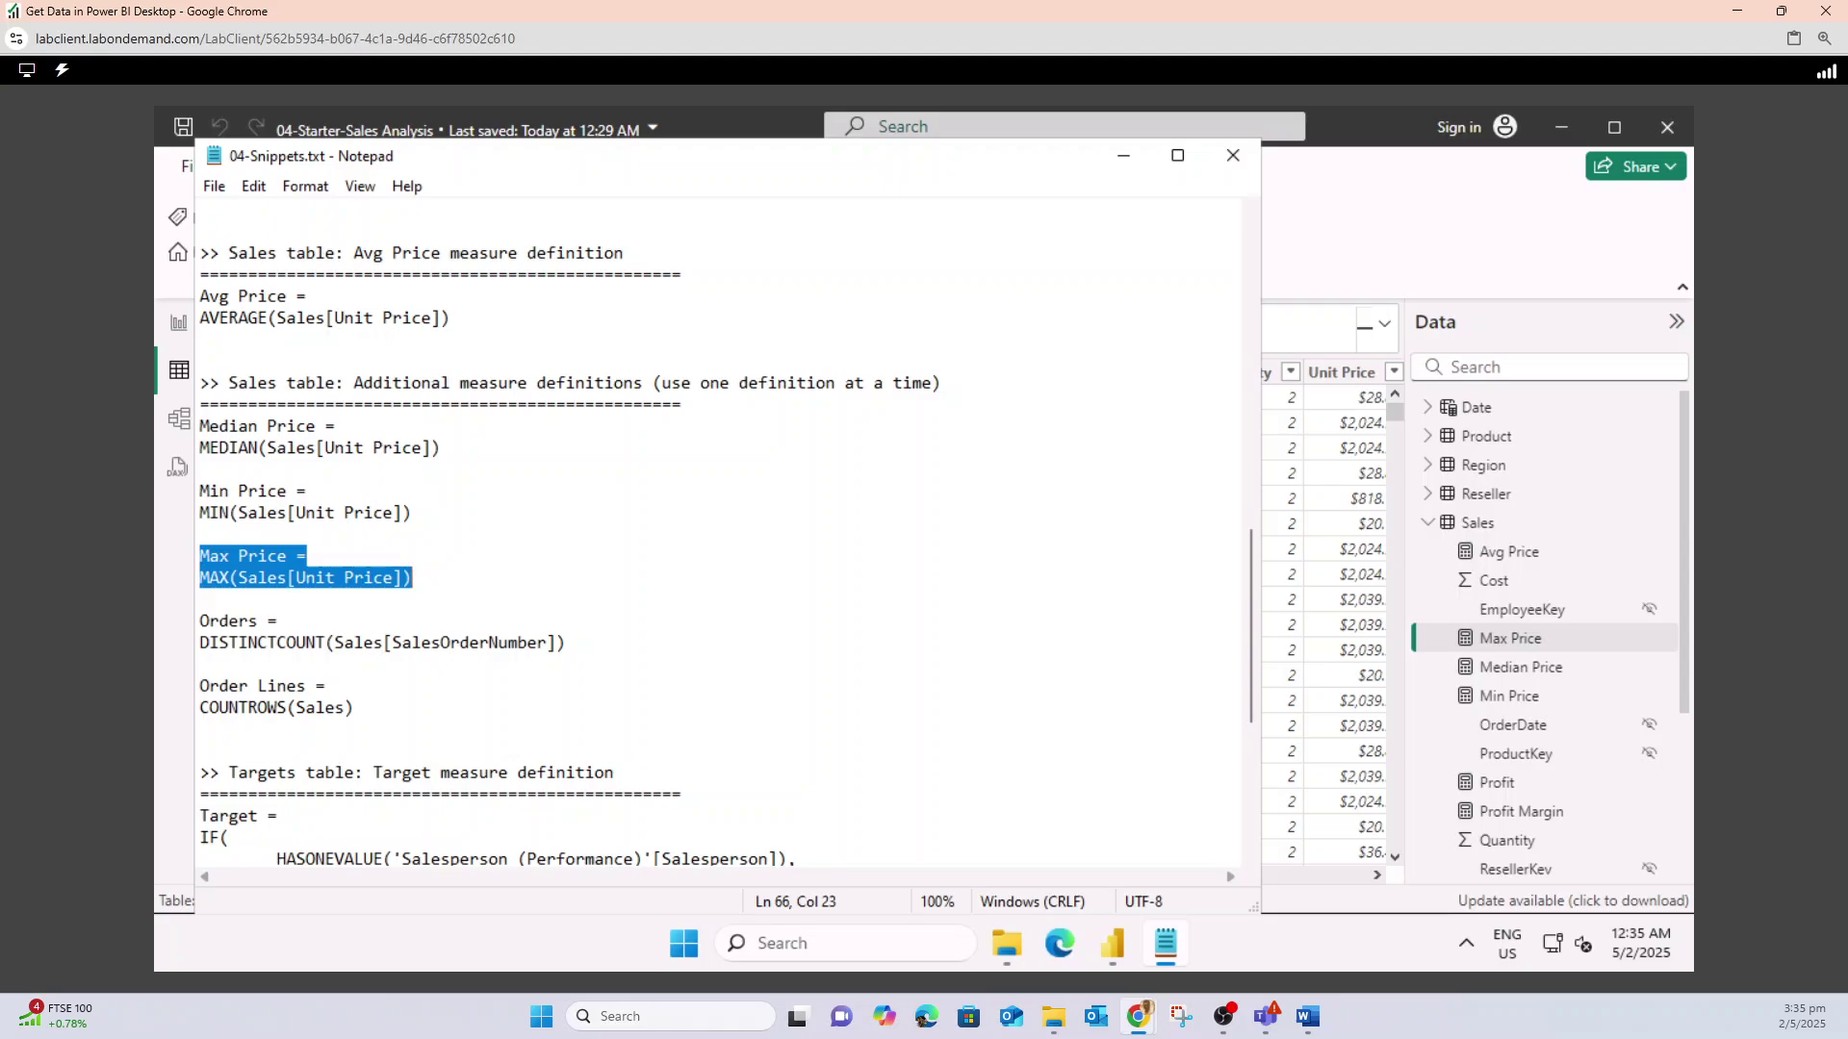
{"action": "left_click_drag", "start_coordinate": [200, 622], "coordinate": [567, 643]}
{"action": "key", "text": "ctrl+c"}
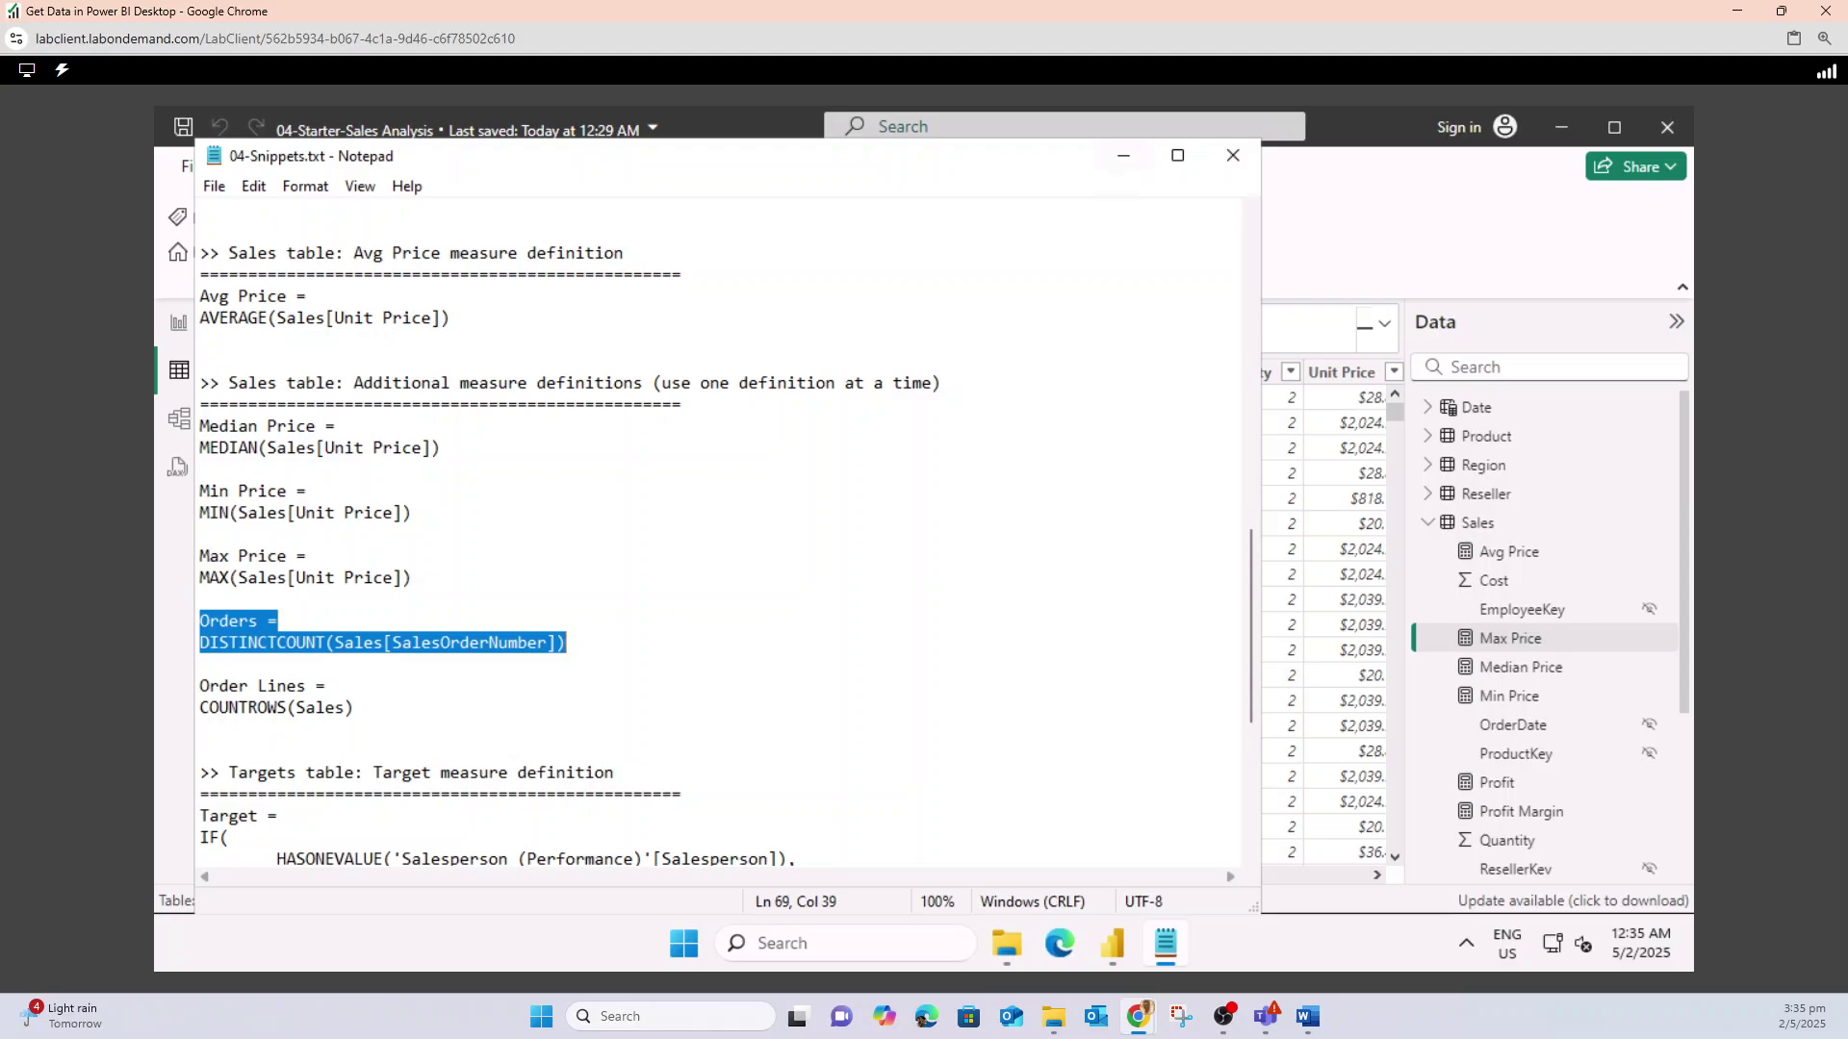
{"action": "left_click", "coordinate": [1123, 155]}
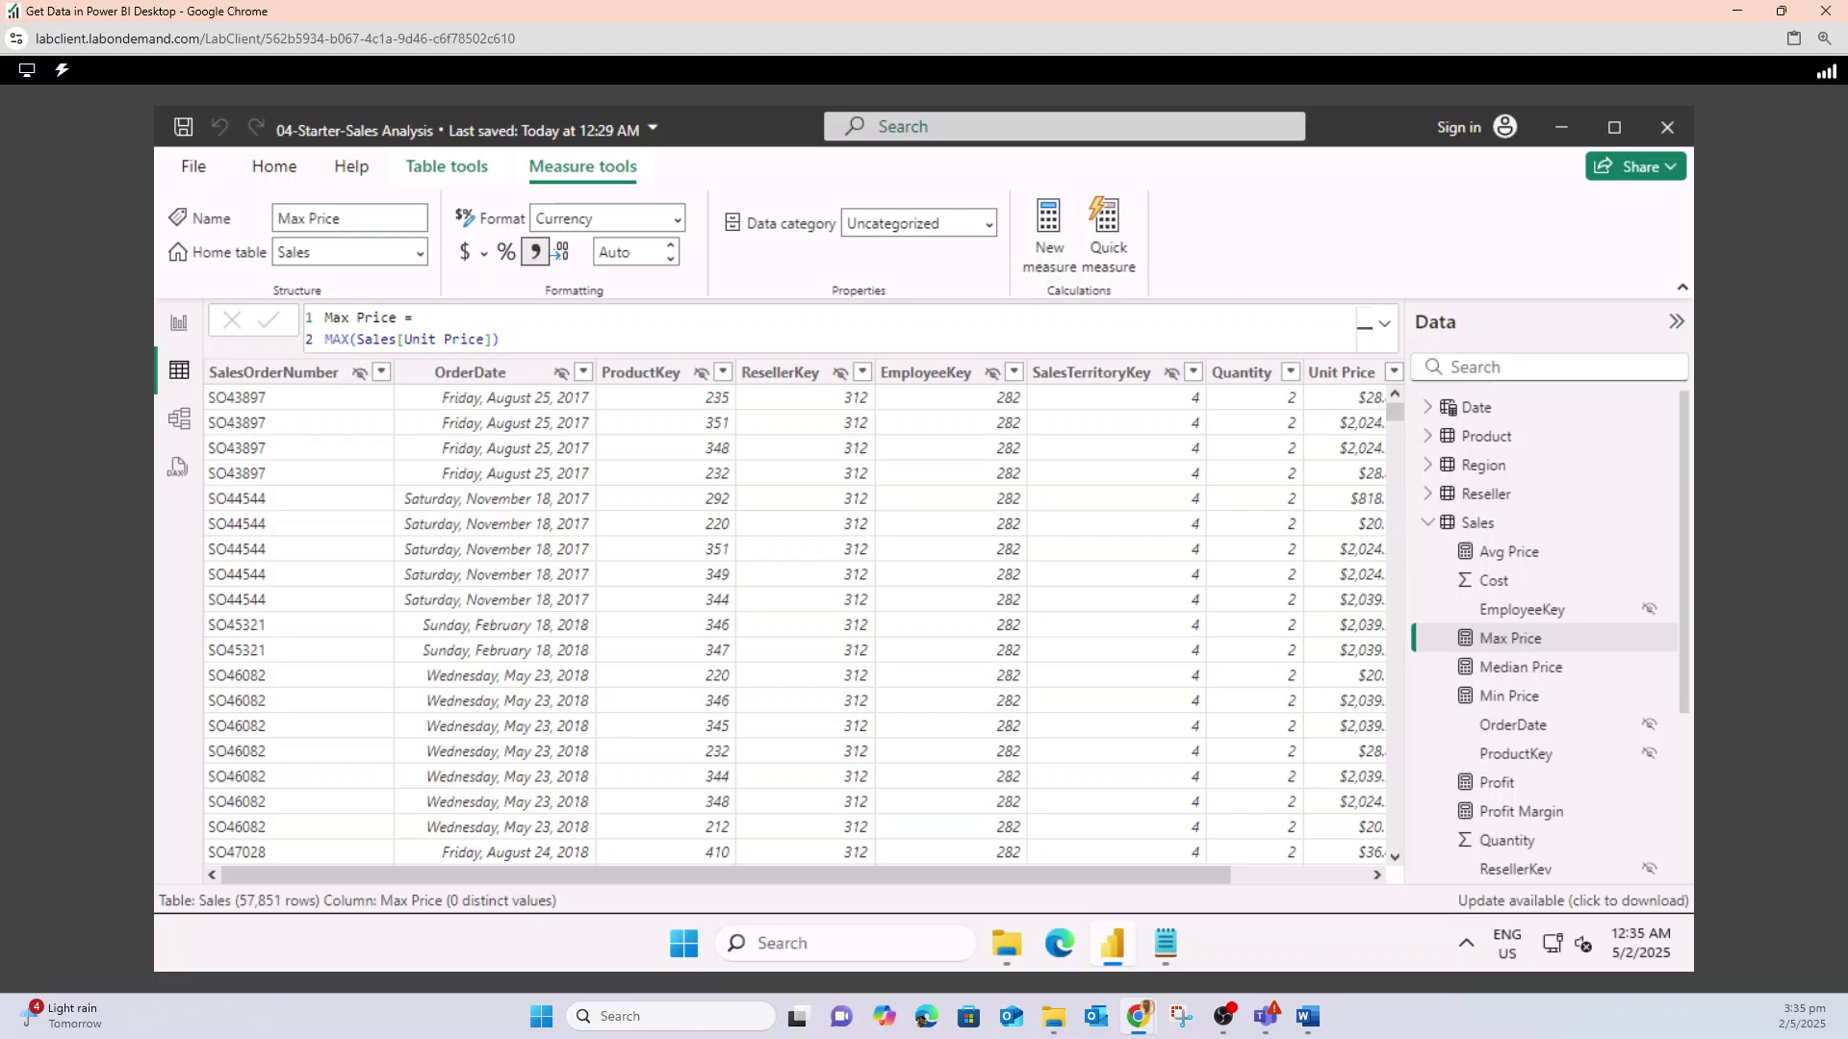
{"action": "left_click", "coordinate": [1048, 231]}
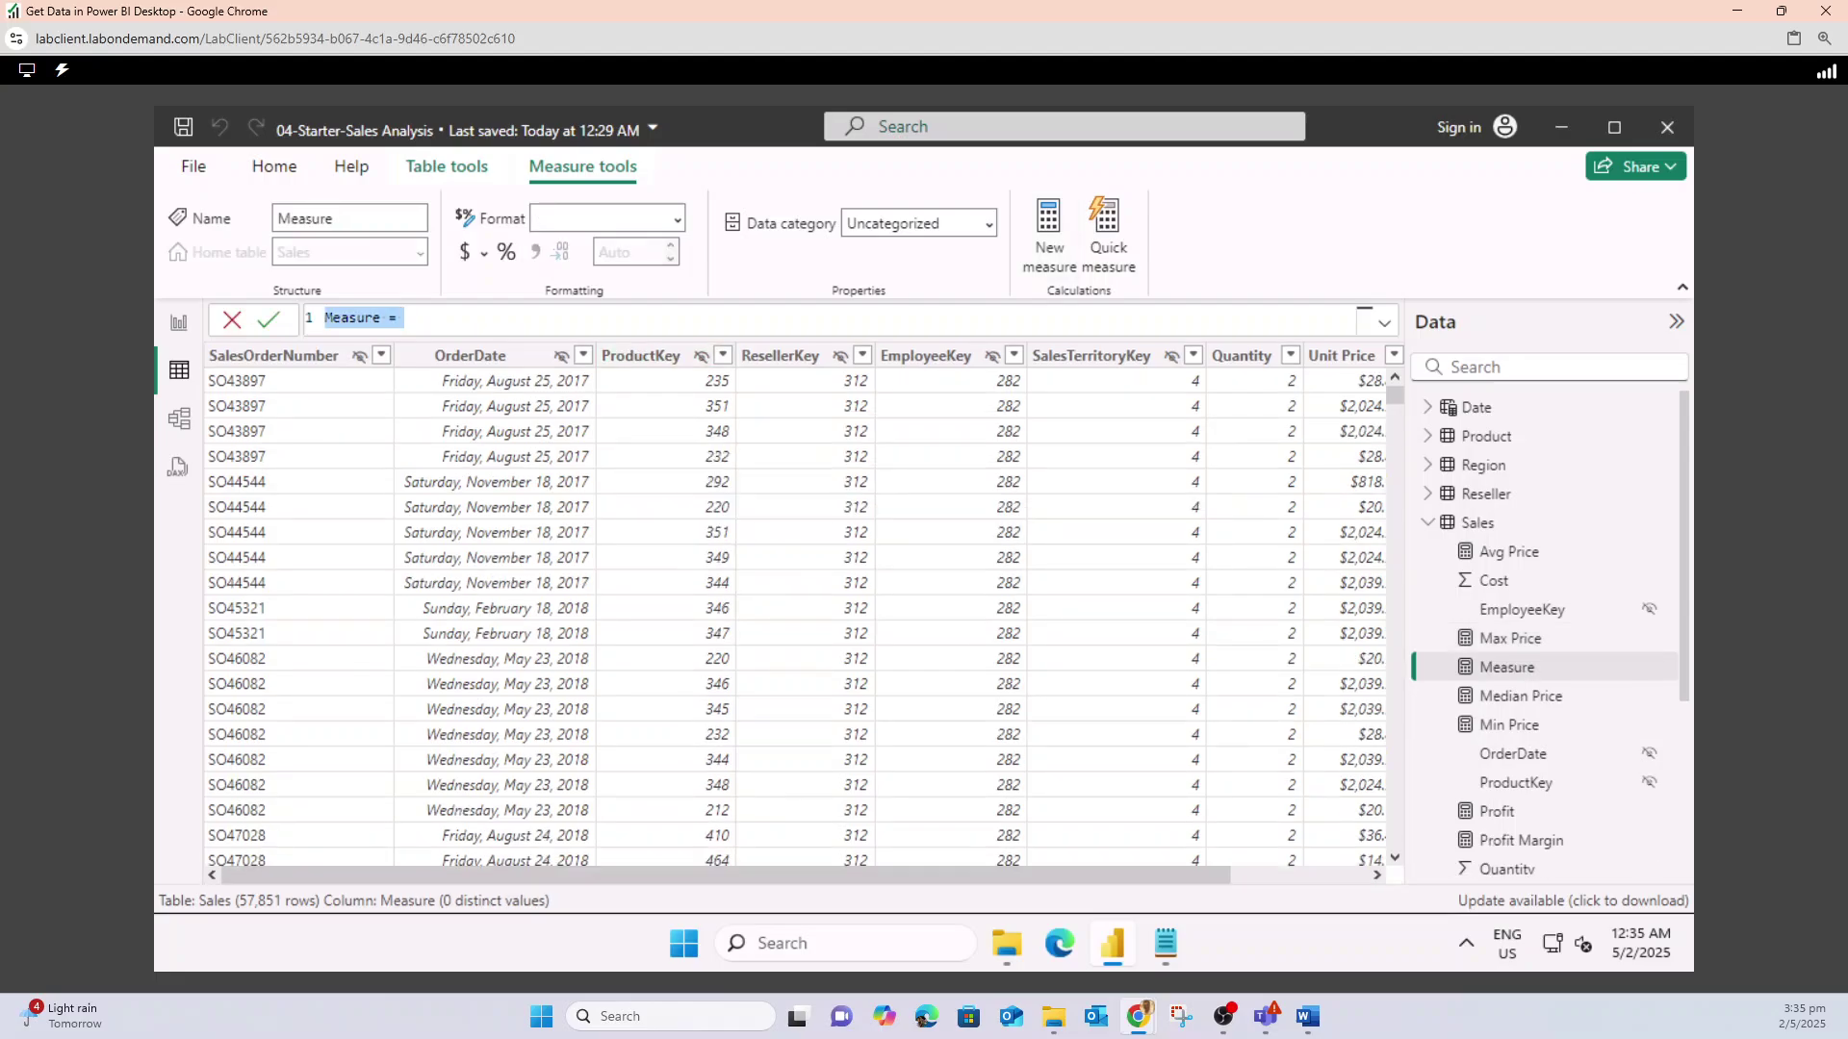
{"action": "key", "text": "ctrl+v"}
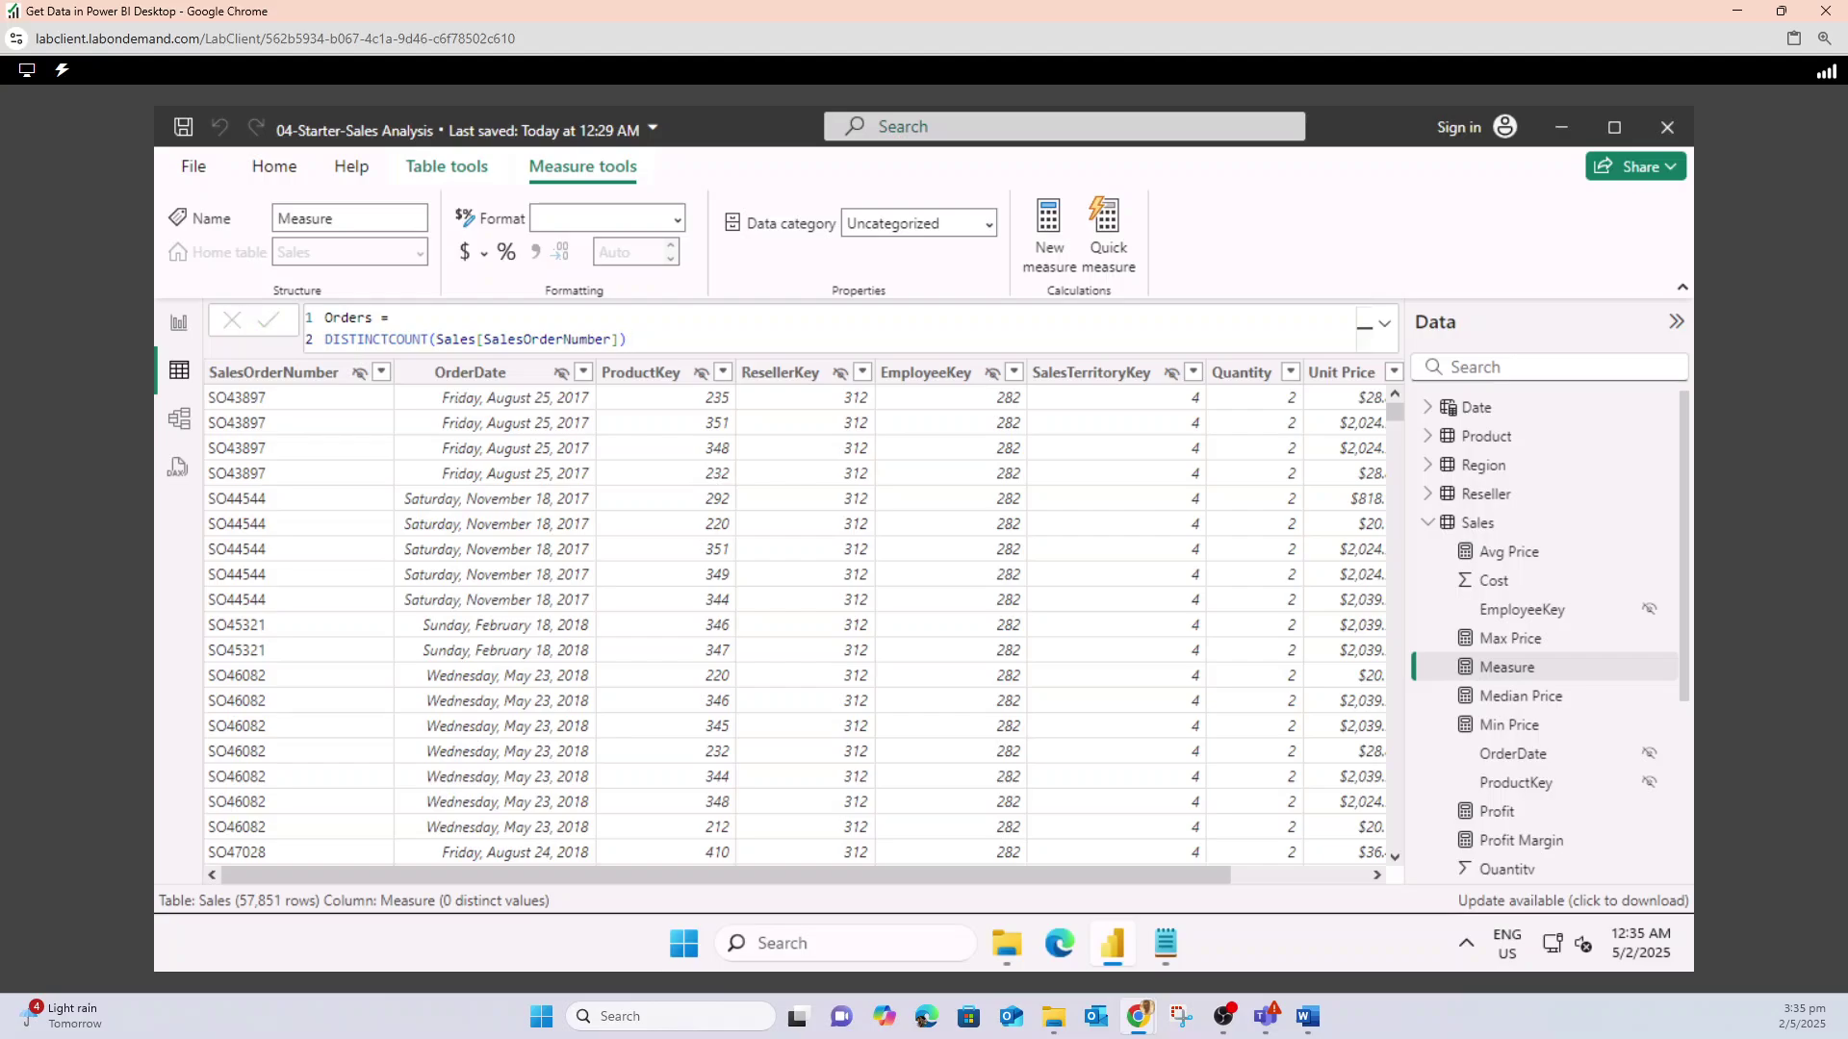
{"action": "key", "text": "Return"}
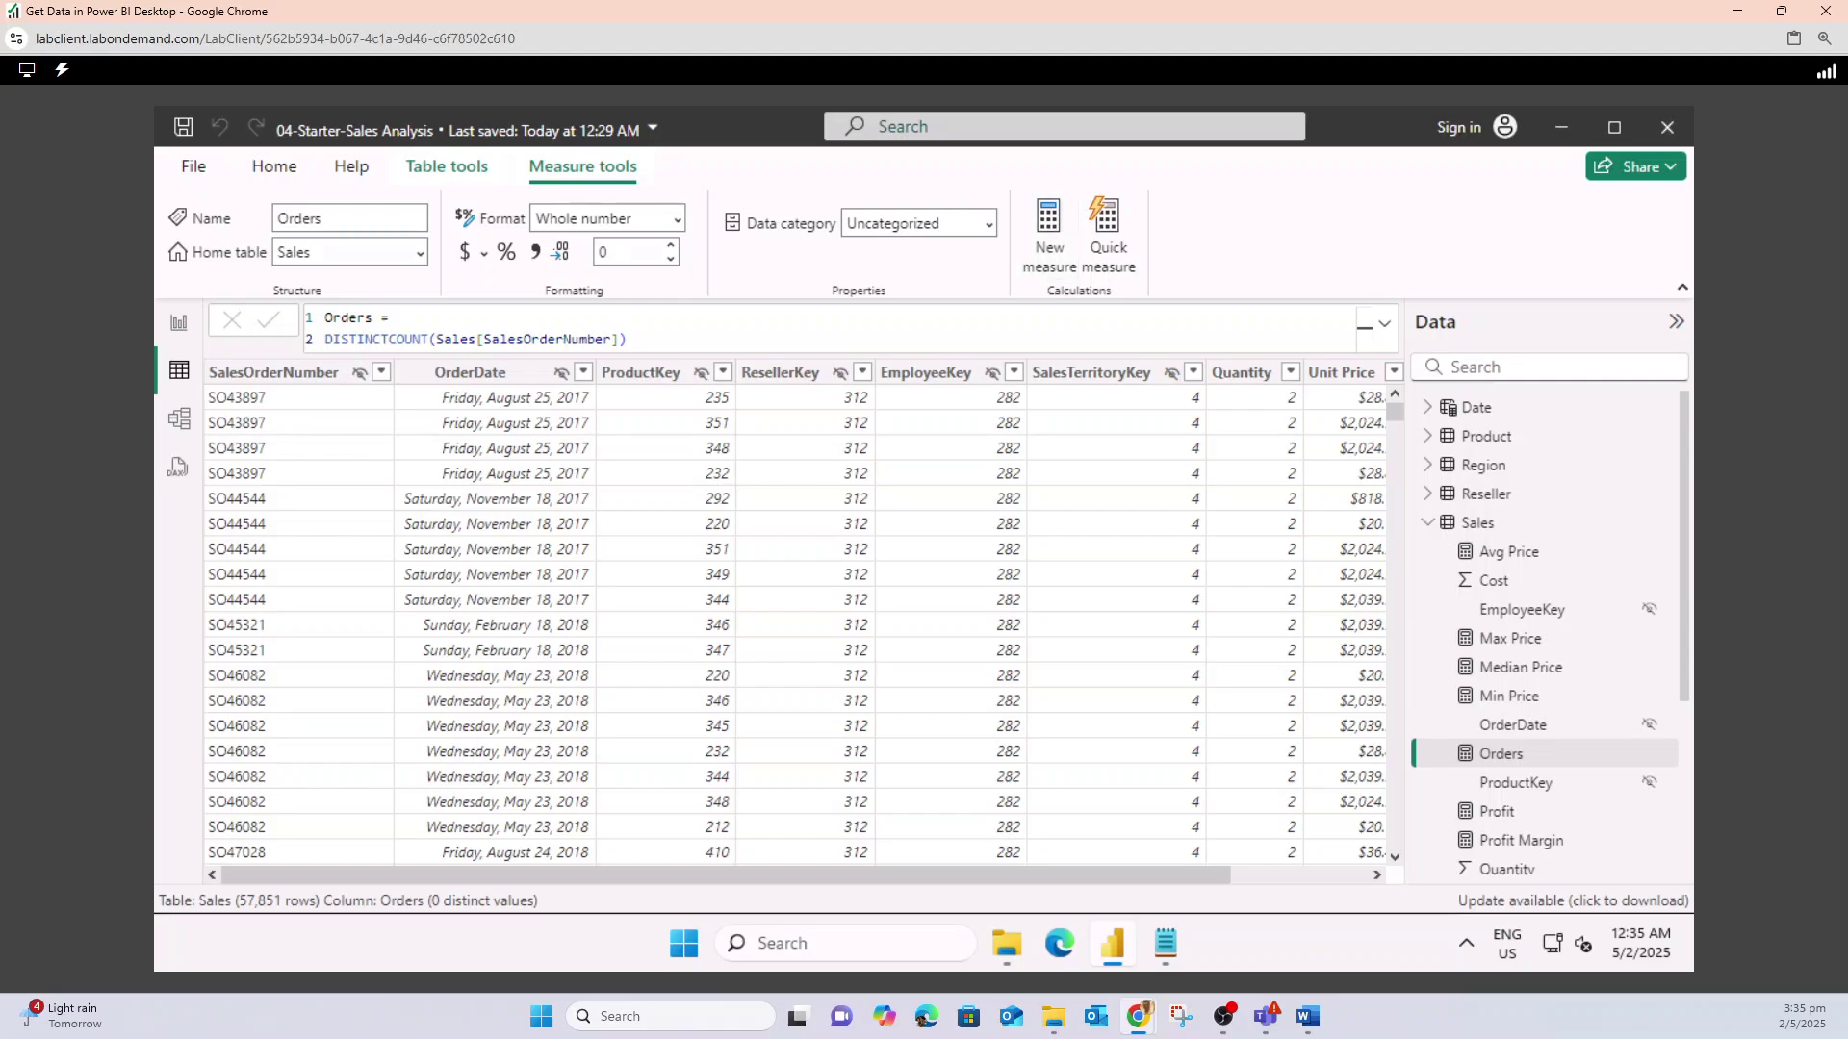
- Copy the Order Lines definition from 04-Snippets.txt in Notepad and create the Sales measure Order Lines = COUNTROWS(Sales)
{"action": "left_click", "coordinate": [1166, 943]}
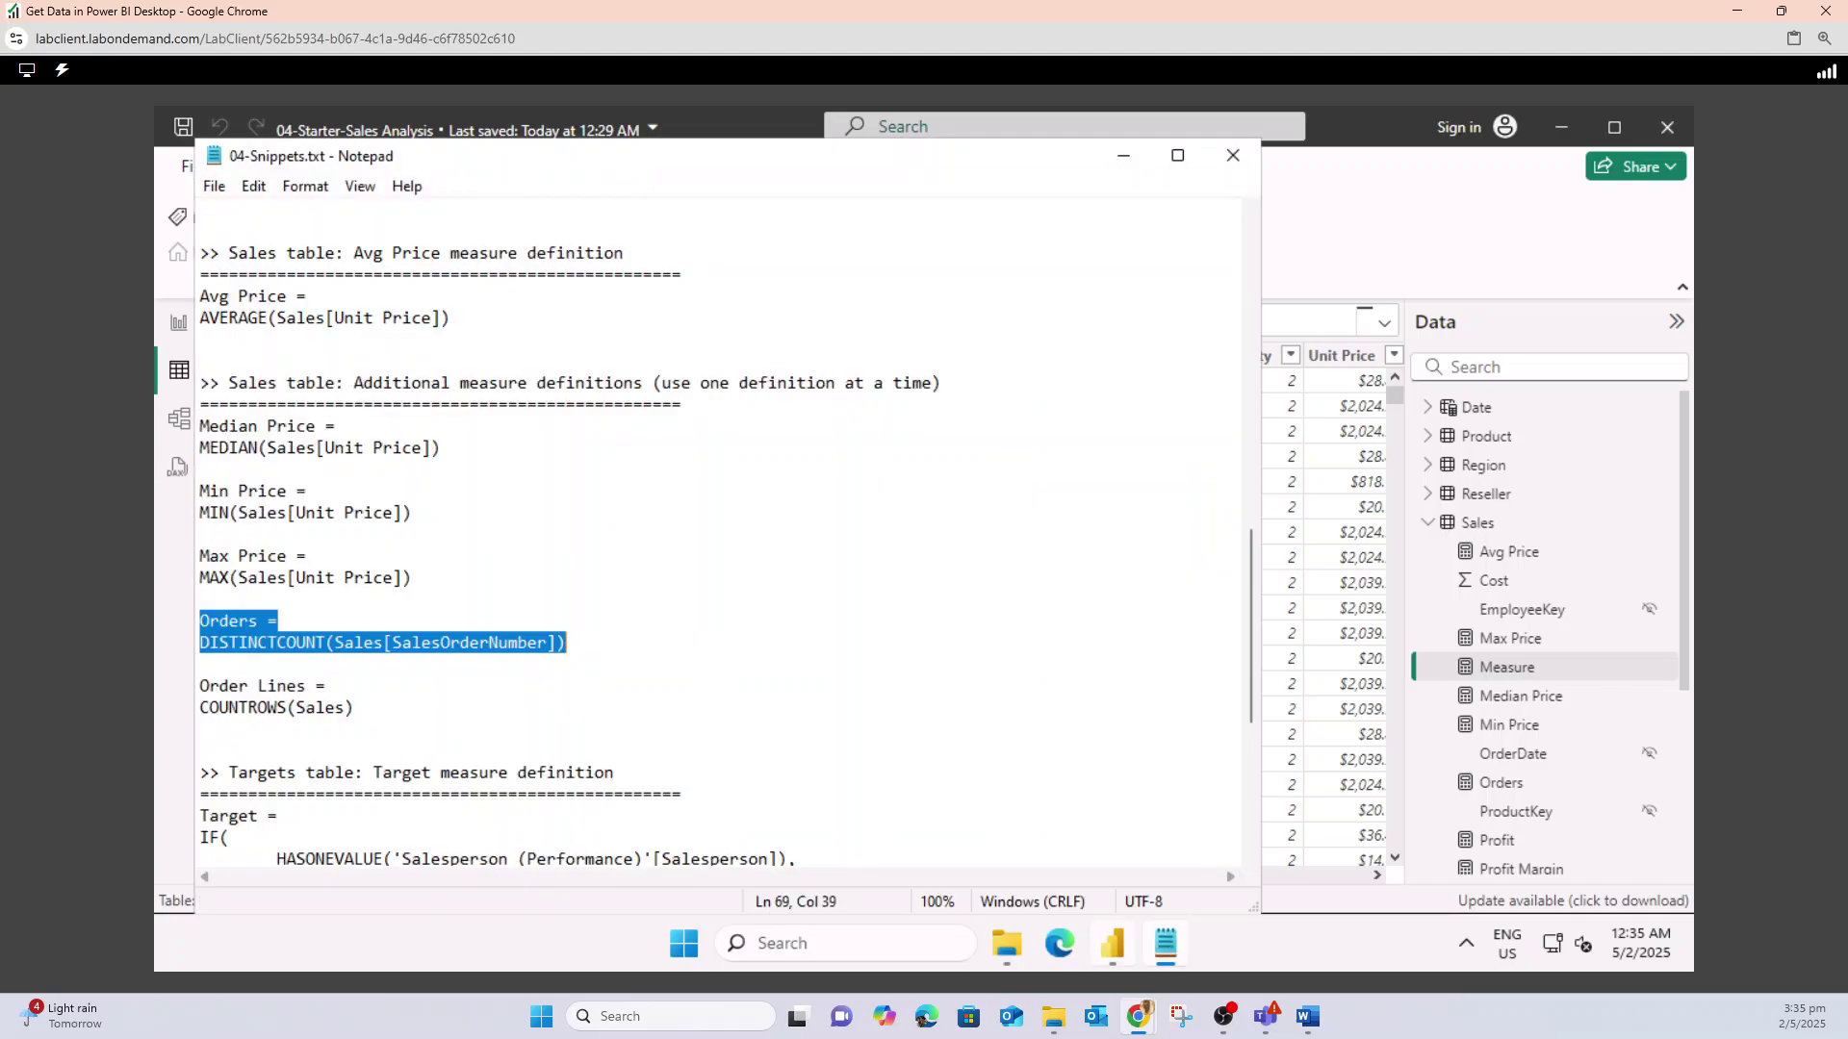
{"action": "left_click_drag", "start_coordinate": [356, 709], "coordinate": [200, 729]}
{"action": "key", "text": "ctrl+c"}
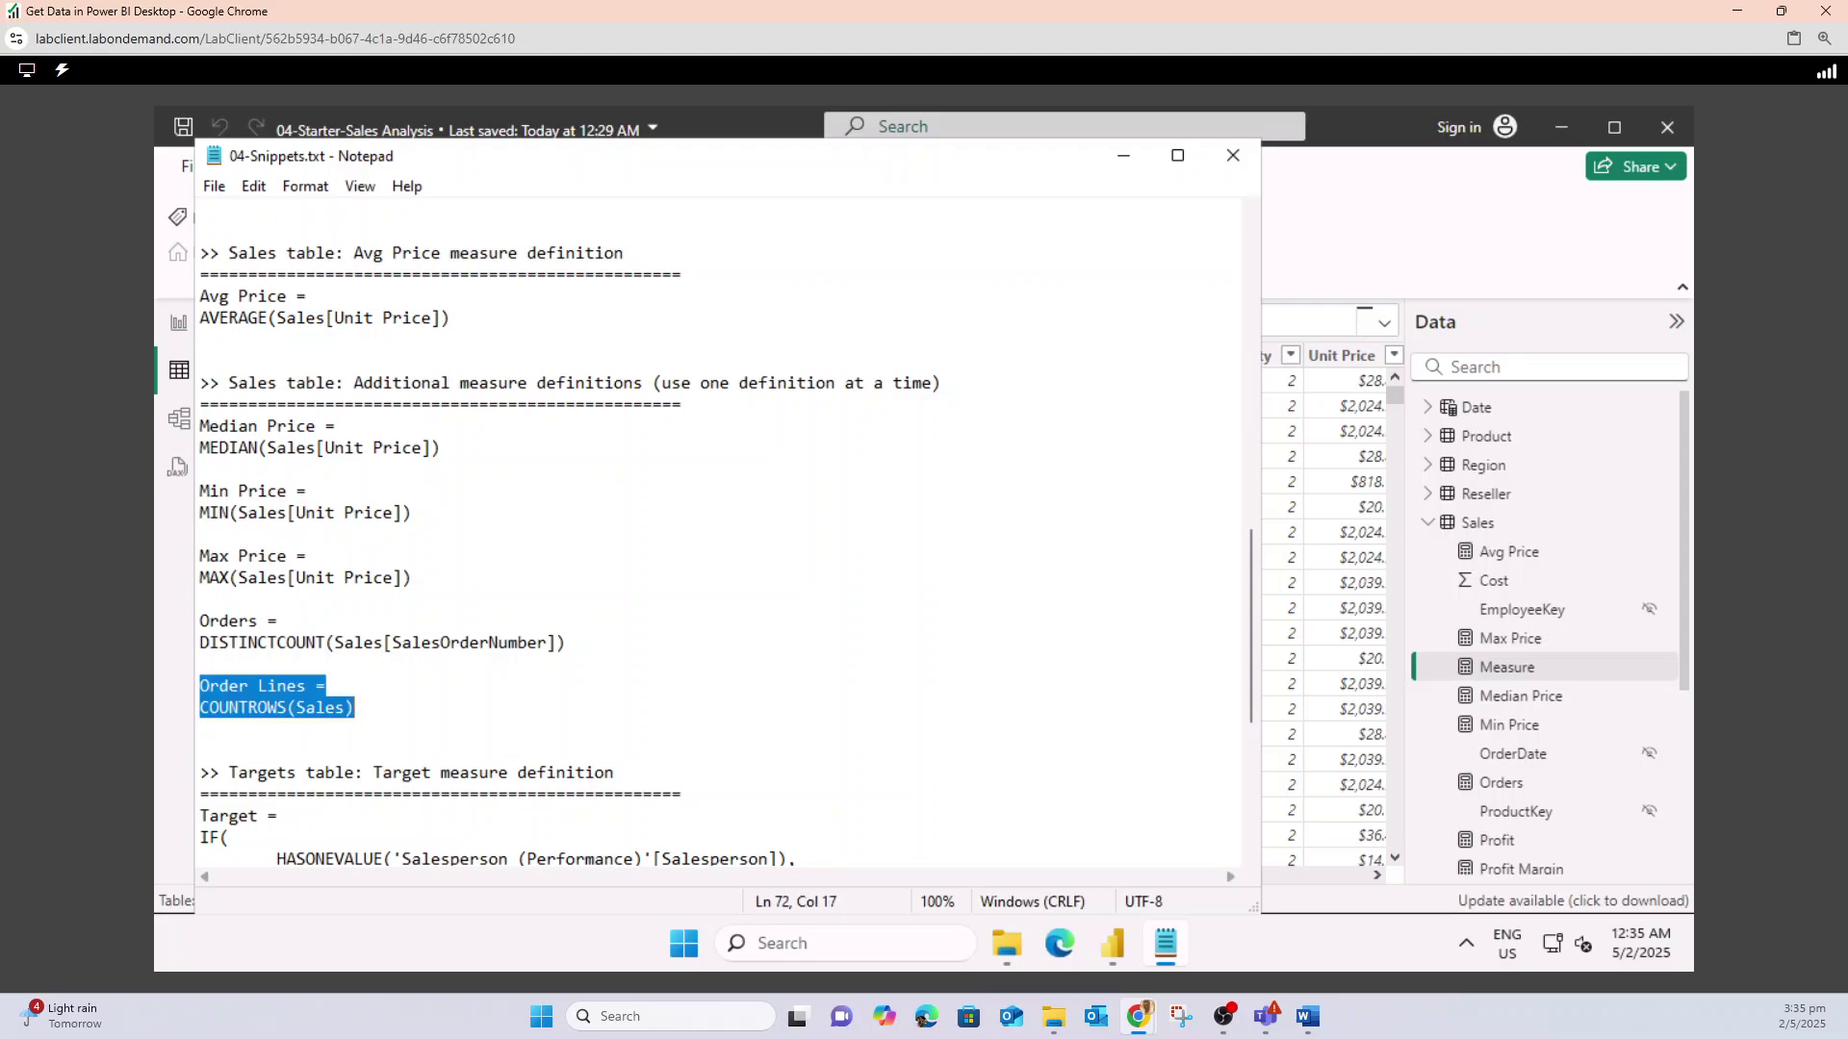
{"action": "left_click", "coordinate": [1123, 155]}
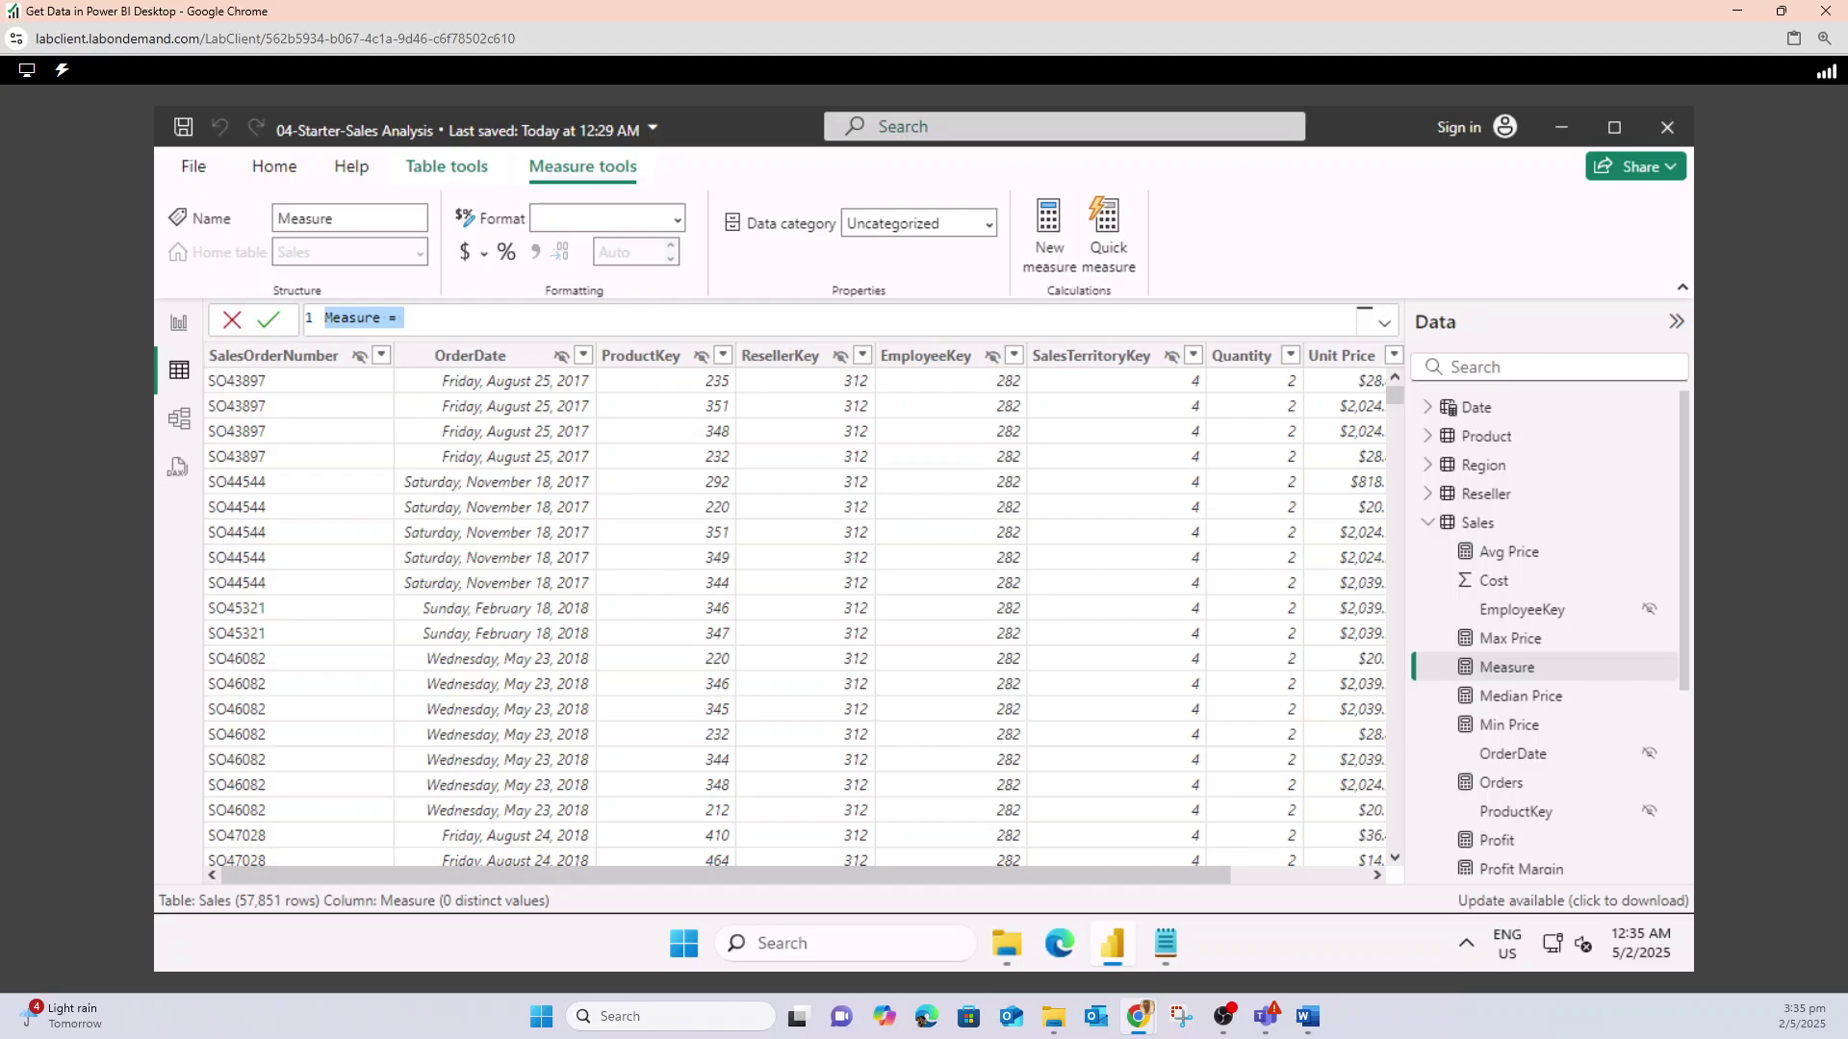
{"action": "key", "text": "ctrl+v"}
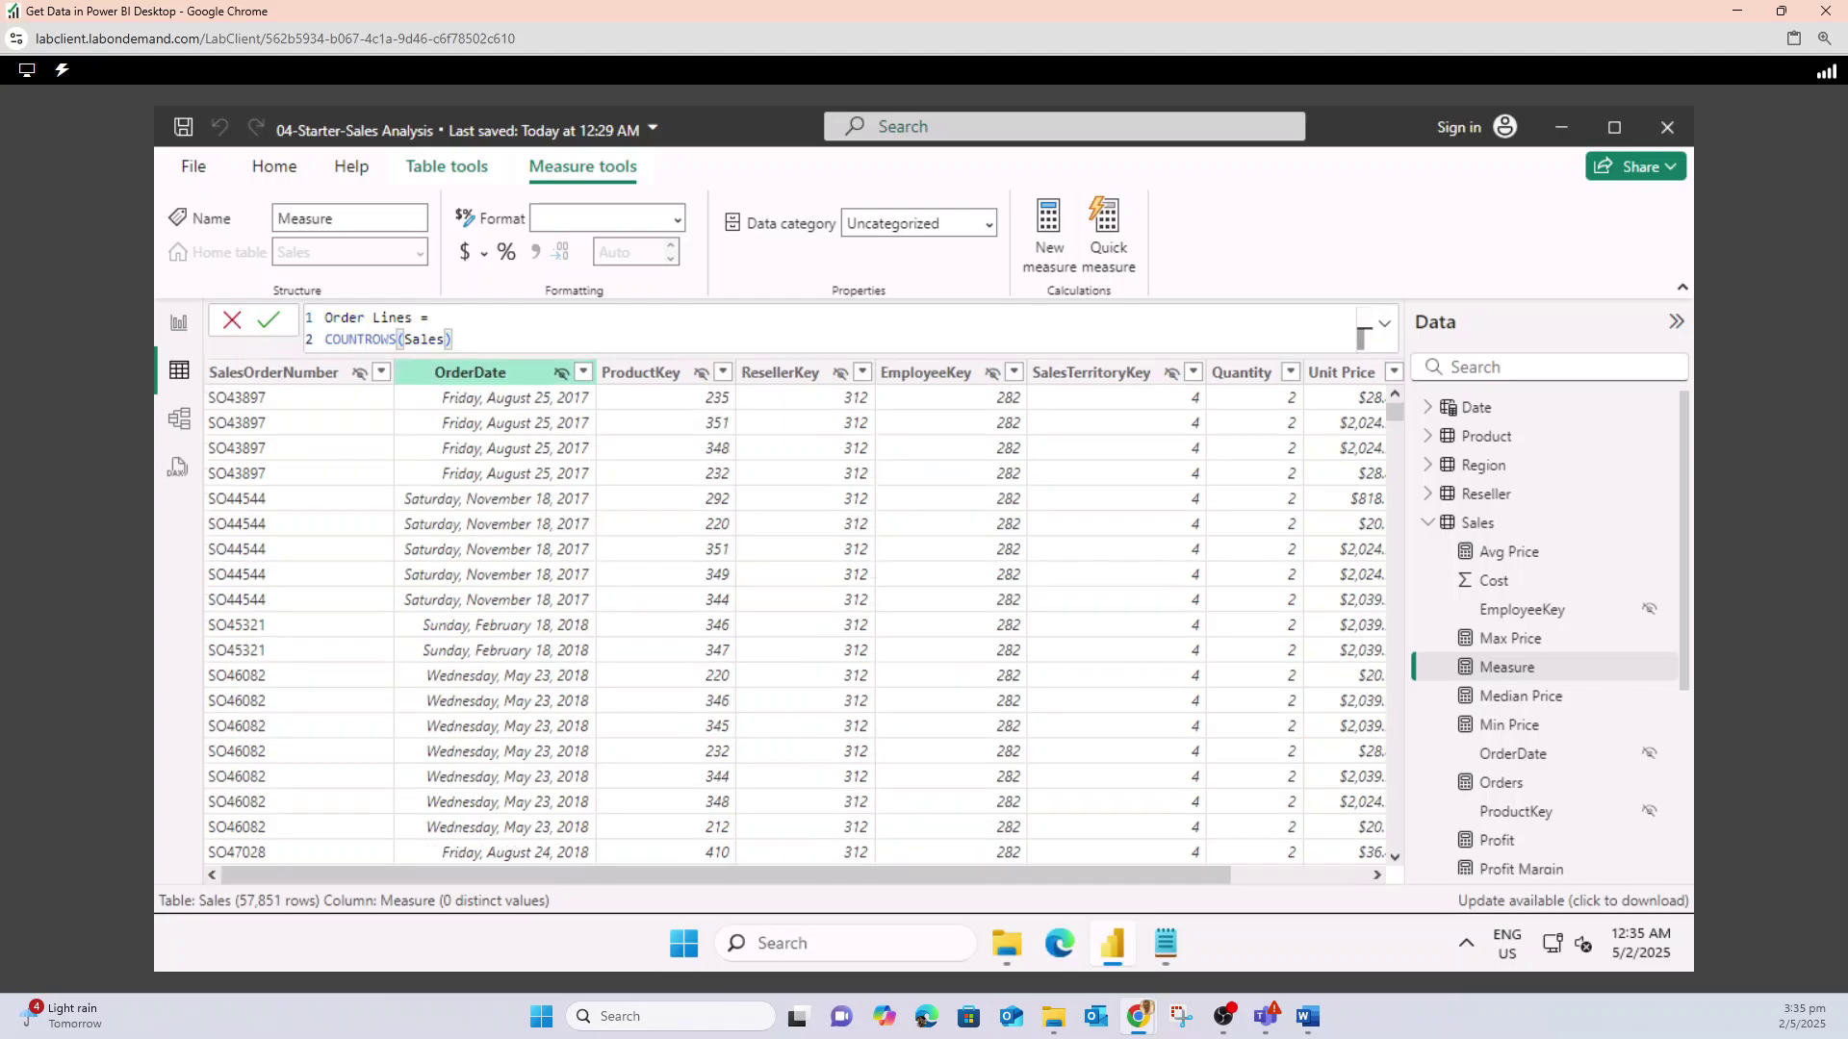
{"action": "key", "text": "Return"}
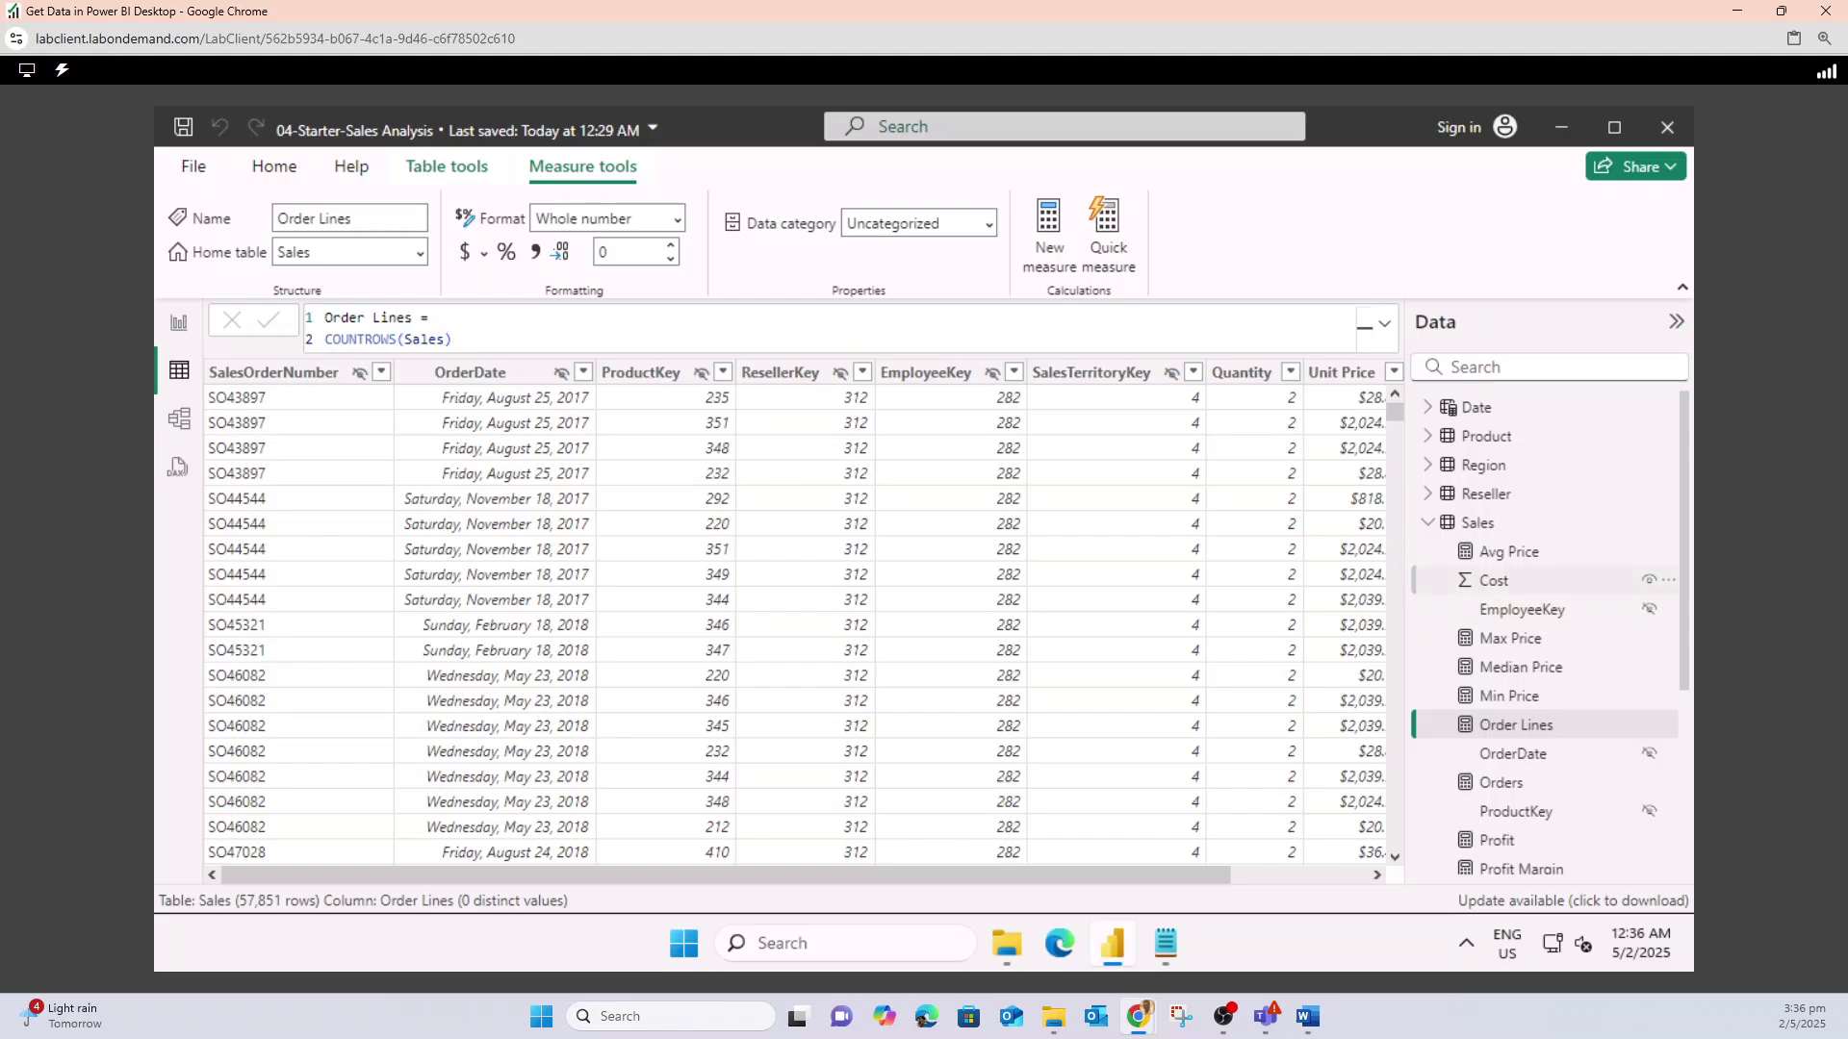
- Review the measures listed under the Sales table and read lab instructions 8 and 9 in the browser
{"action": "scroll", "coordinate": [1540, 609], "scroll_direction": "down", "scroll_amount": 2}
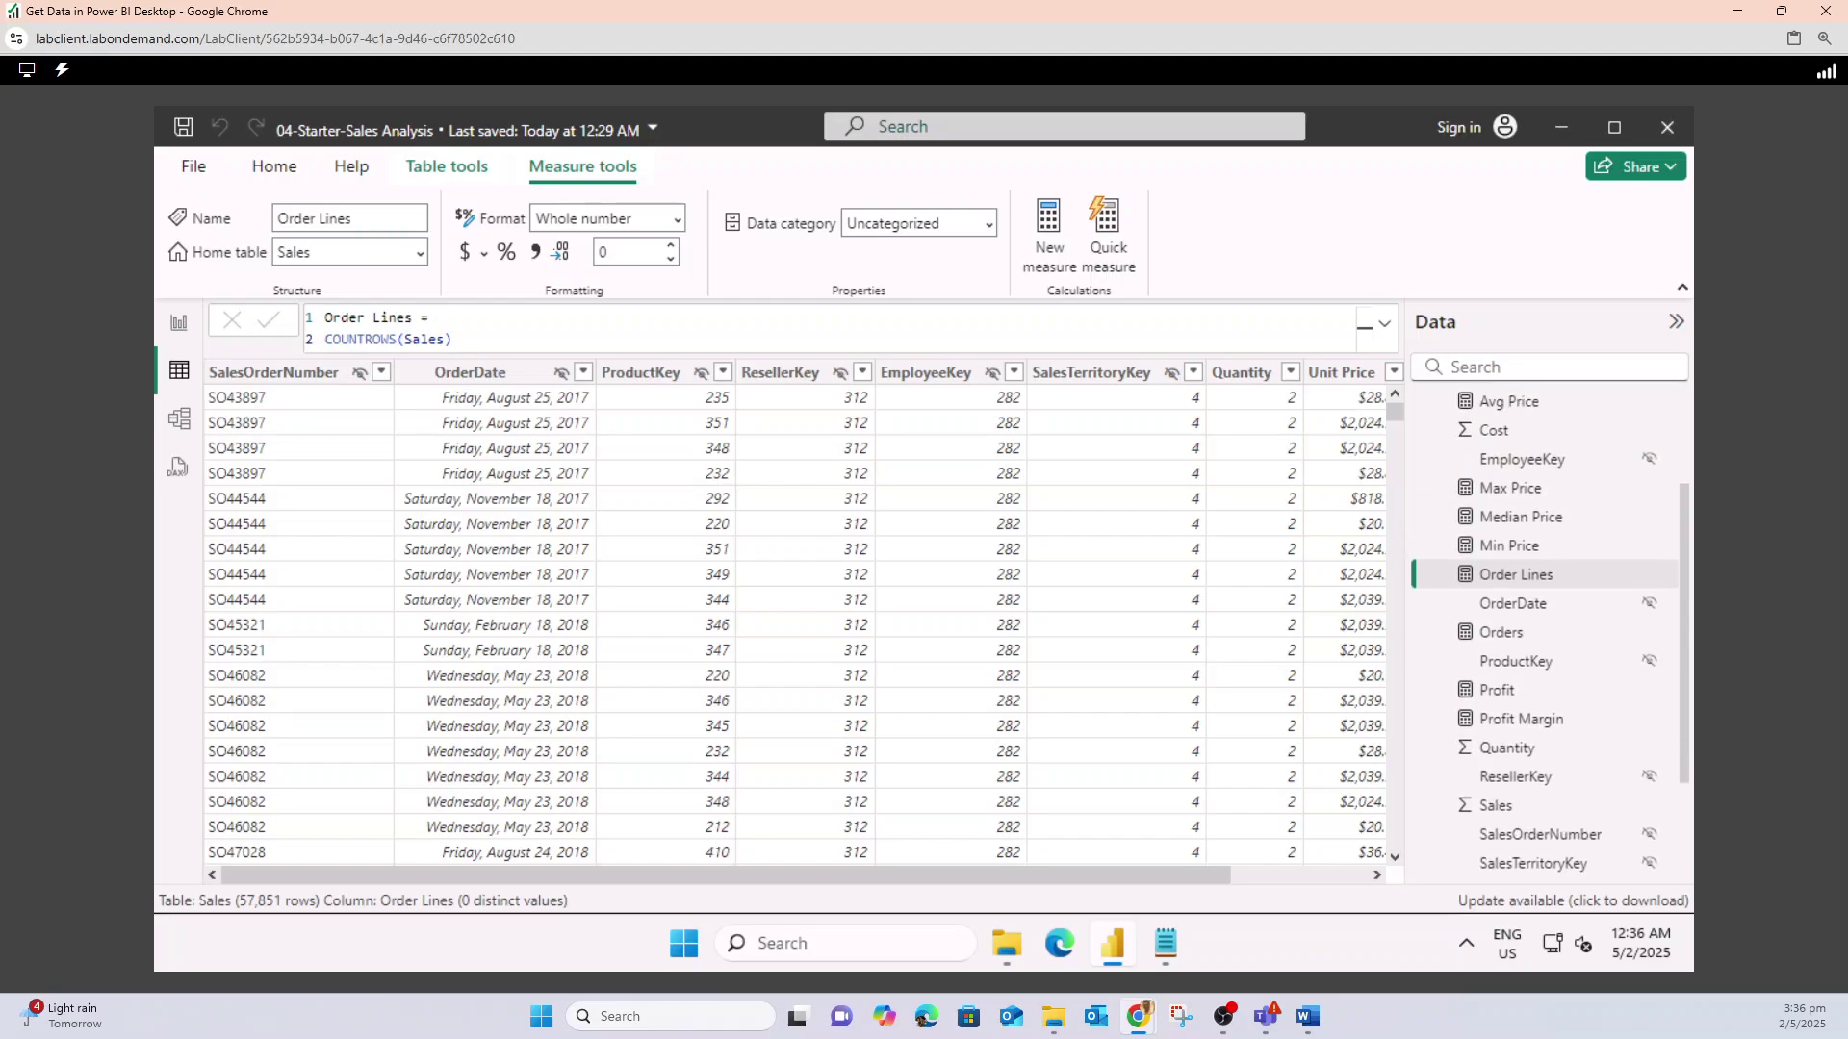
{"action": "scroll", "coordinate": [1539, 517], "scroll_direction": "up", "scroll_amount": 2}
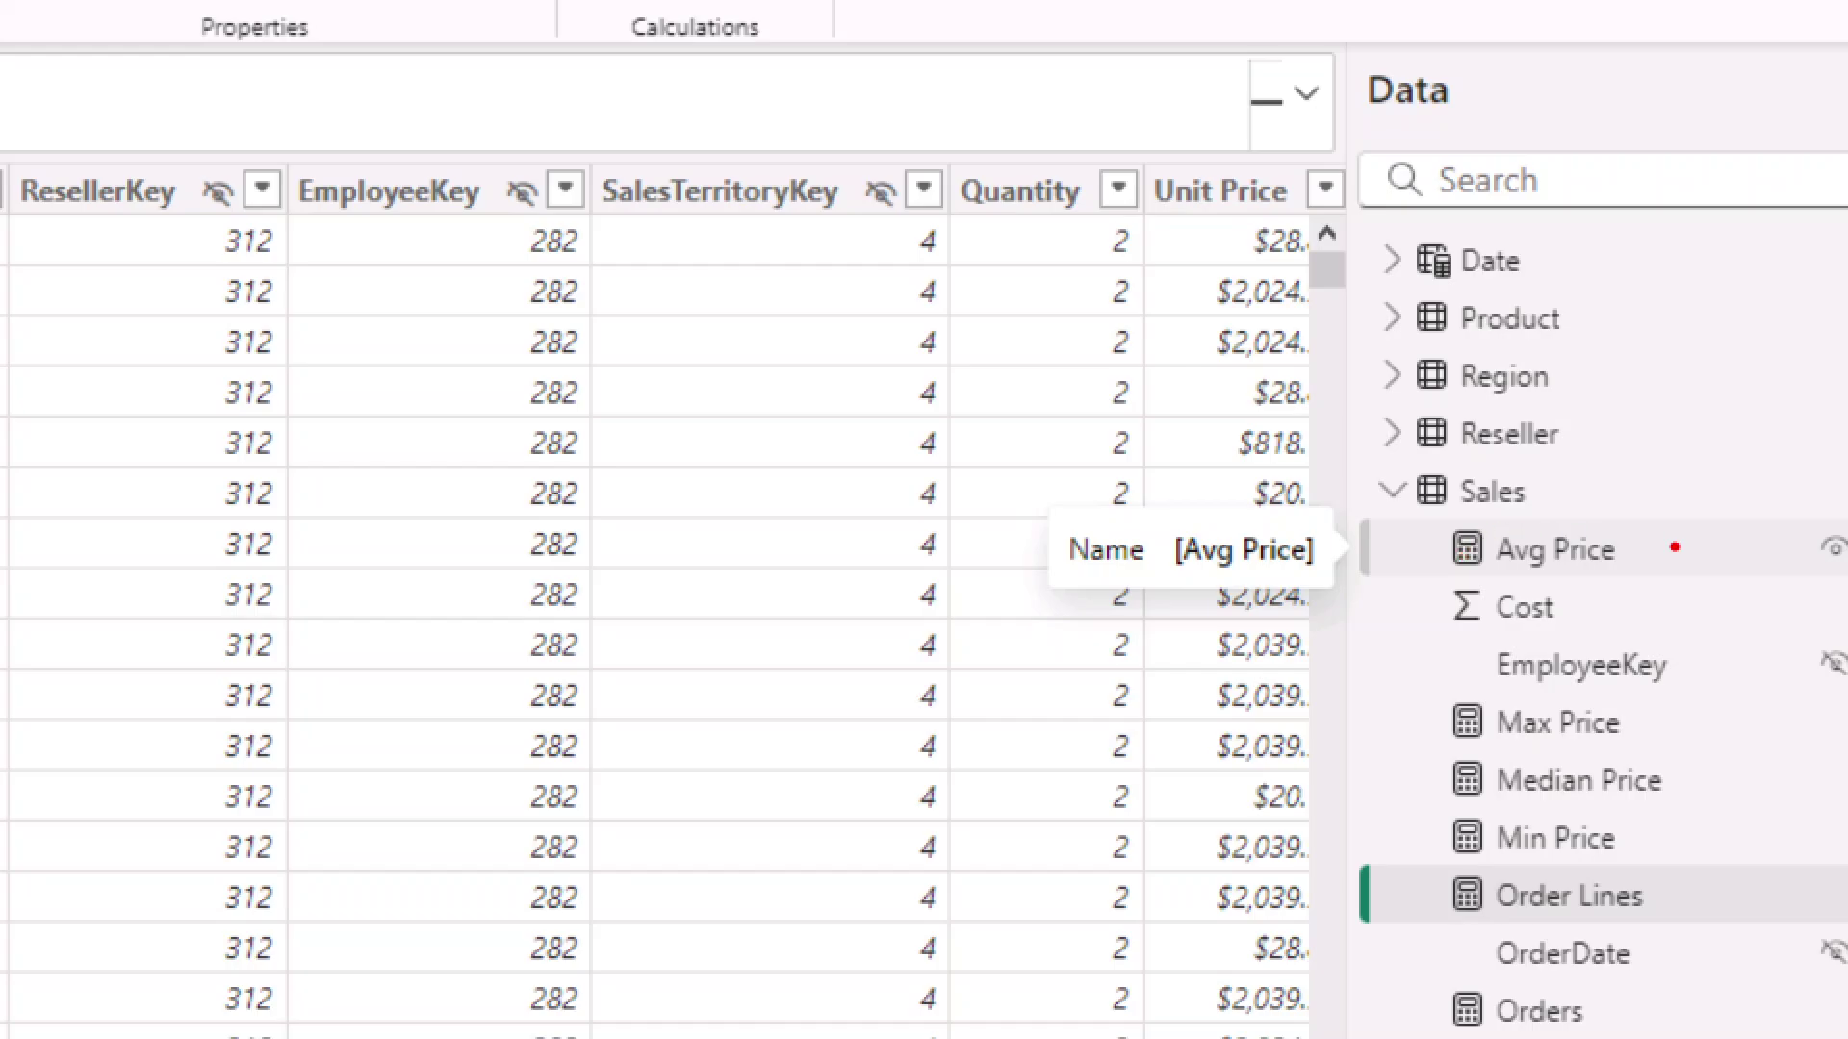
{"action": "left_click_drag", "start_coordinate": [1584, 574], "coordinate": [1528, 526]}
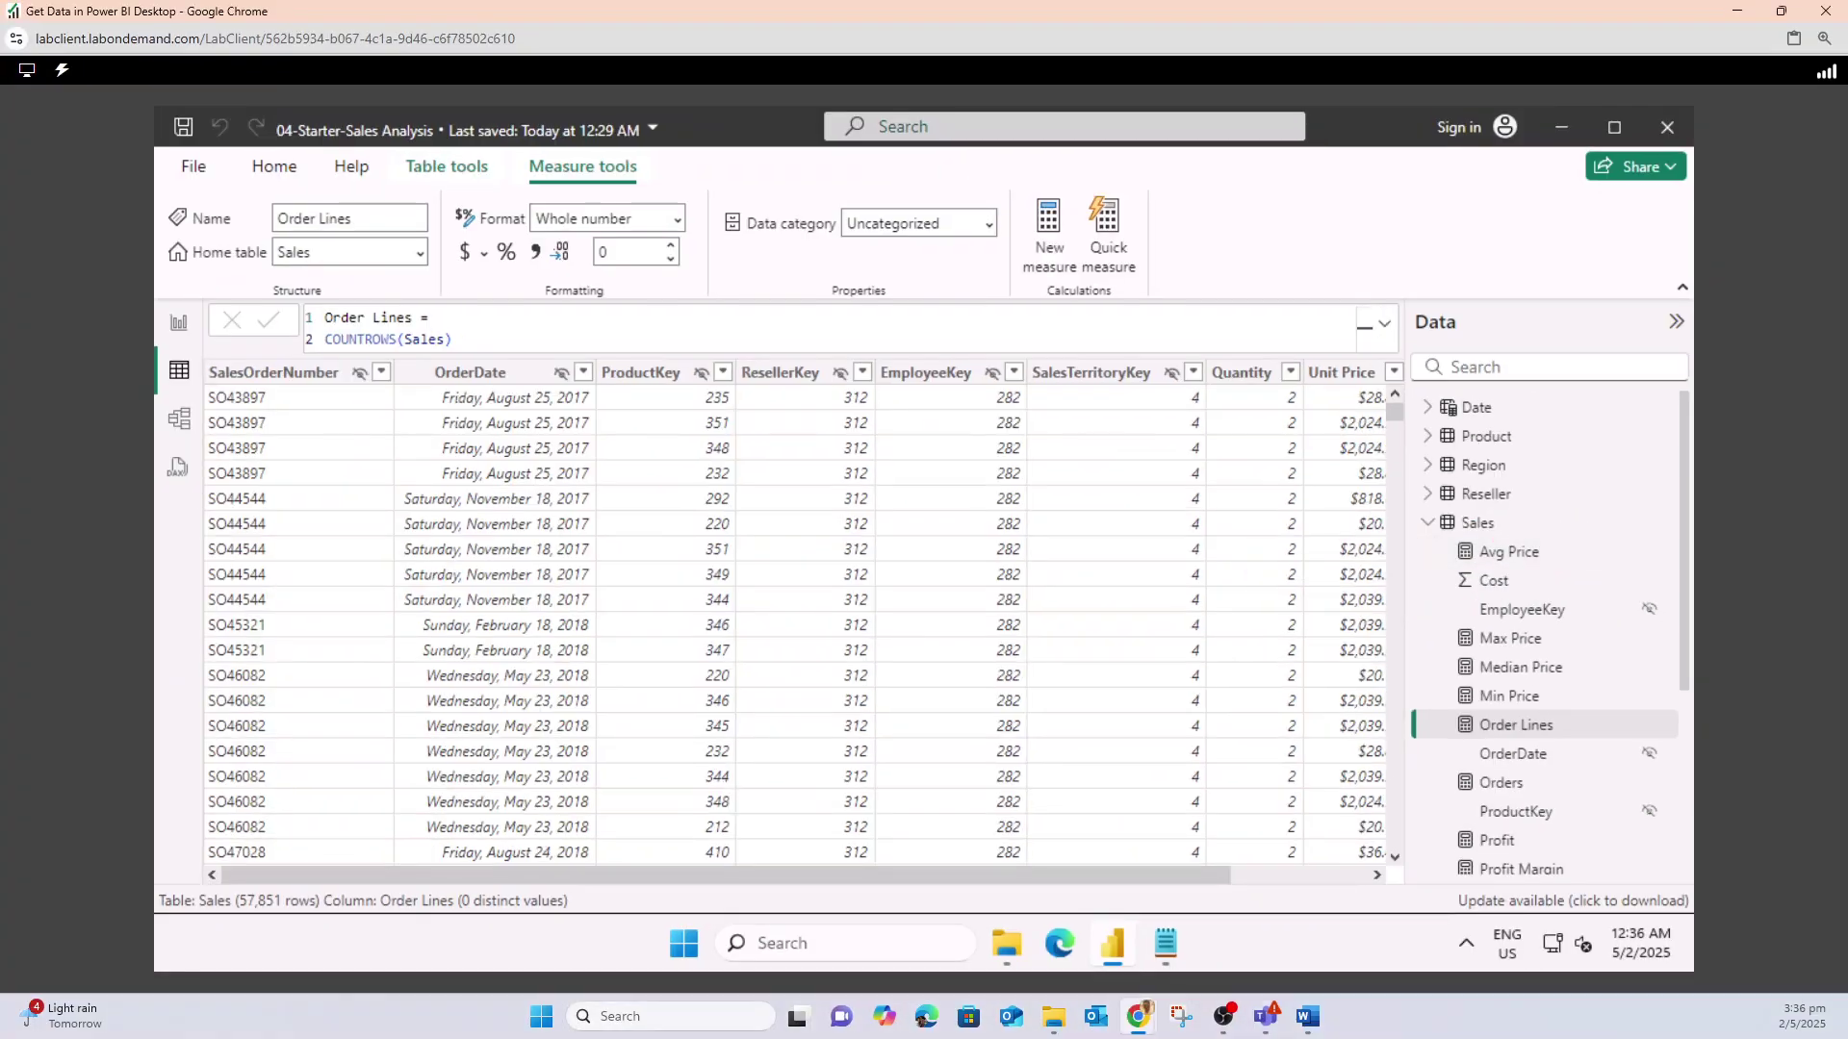
{"action": "mouse_move", "coordinate": [1113, 943]}
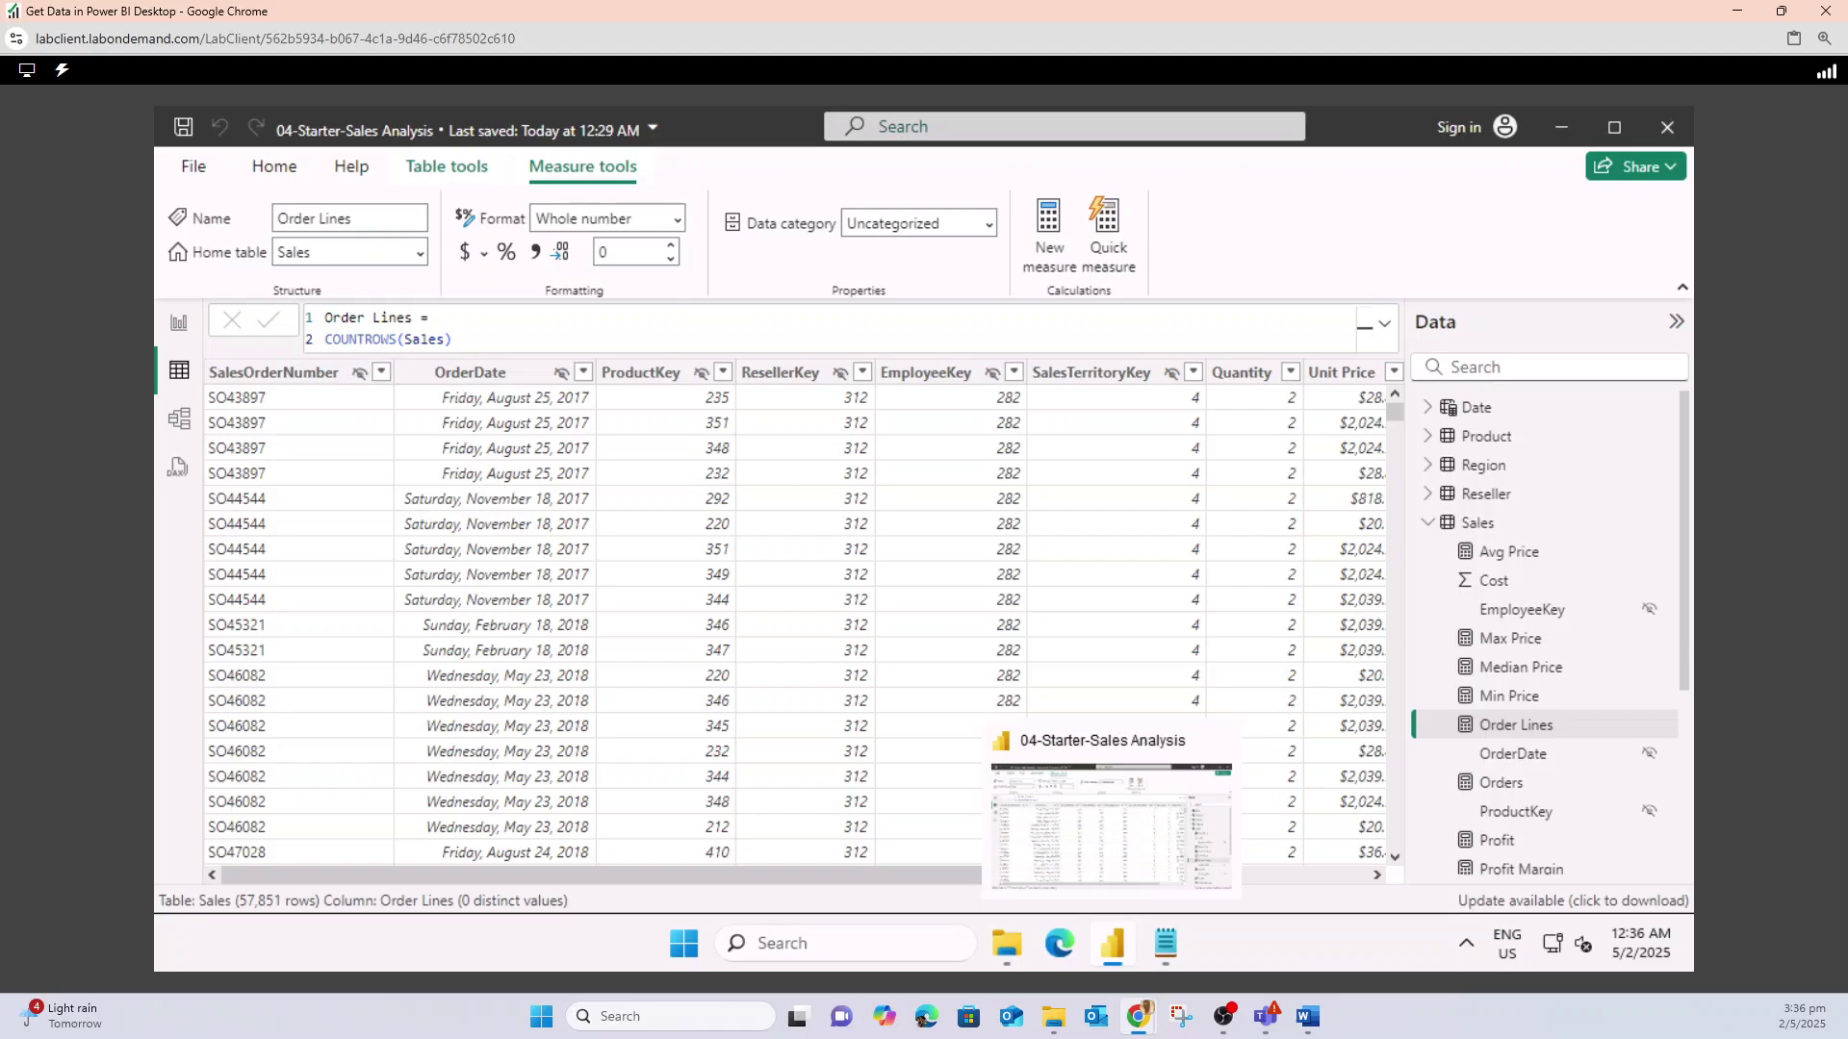
{"action": "mouse_move", "coordinate": [1139, 1016]}
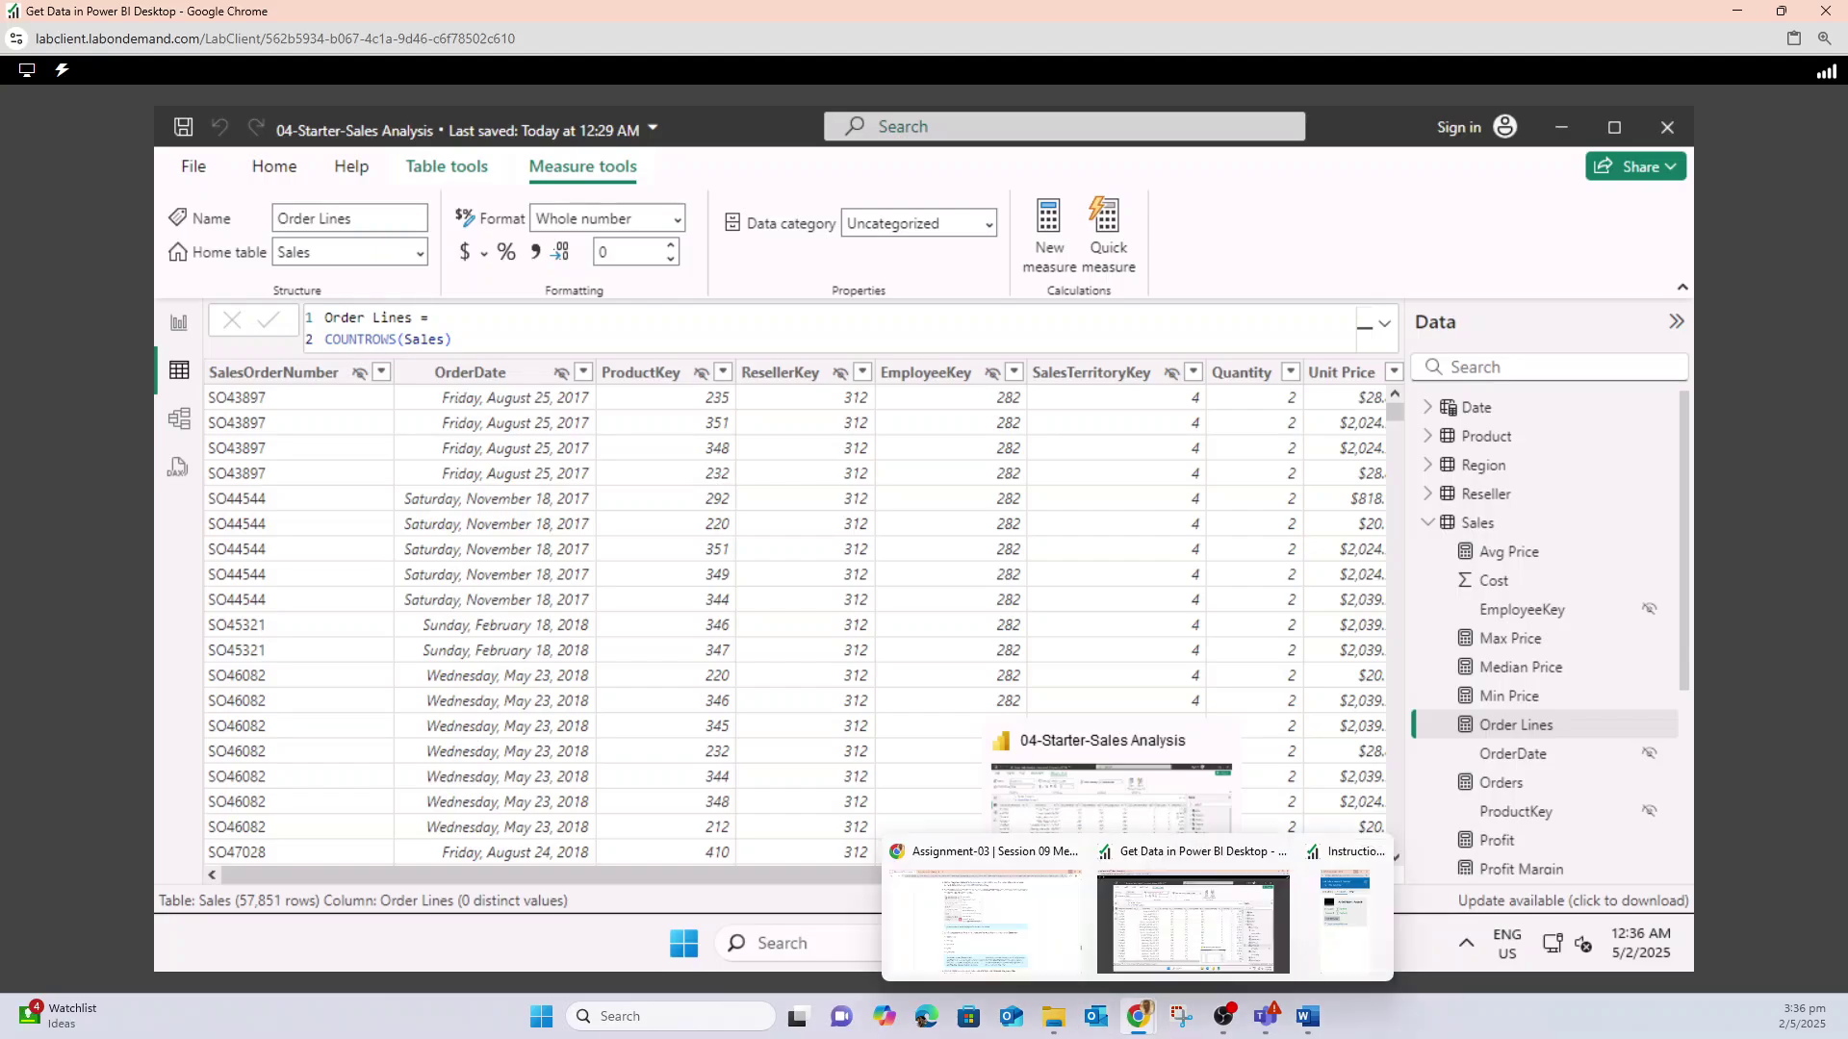
{"action": "left_click", "coordinate": [982, 919]}
{"action": "scroll", "coordinate": [924, 539], "scroll_direction": "down", "scroll_amount": 4}
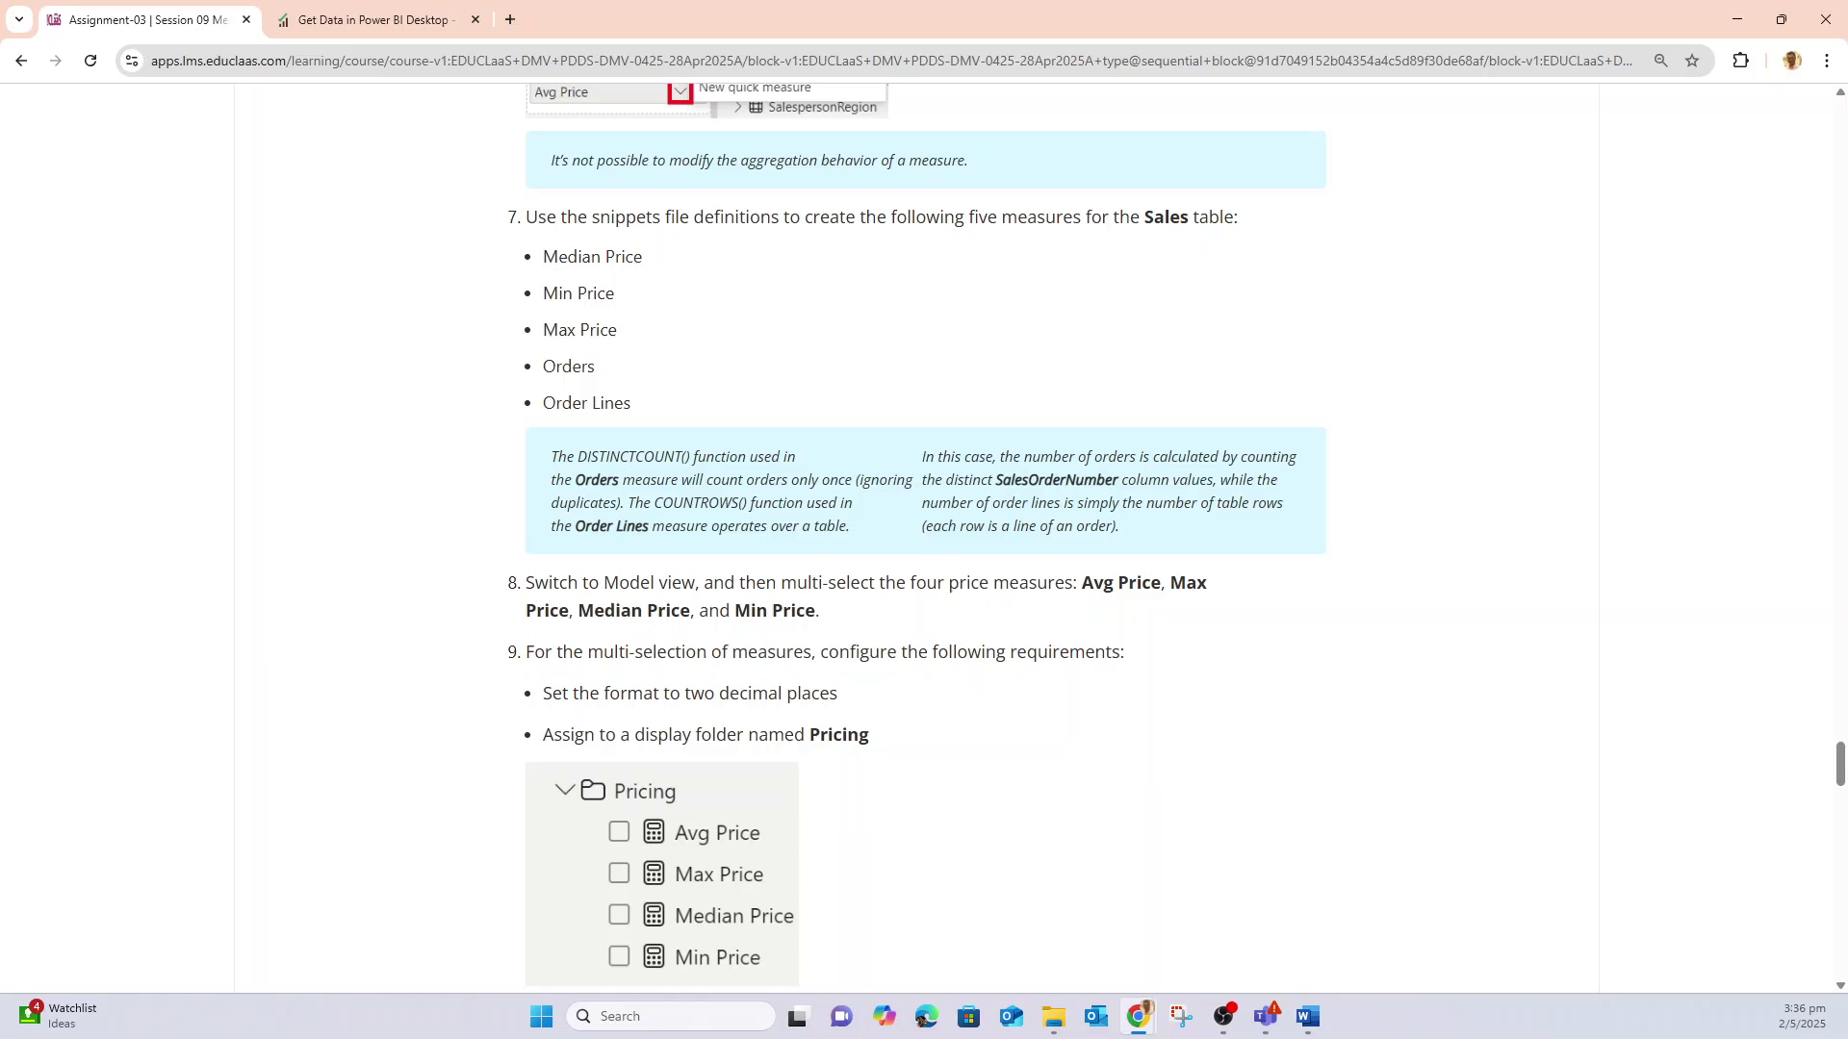
{"action": "left_click", "coordinate": [1737, 20]}
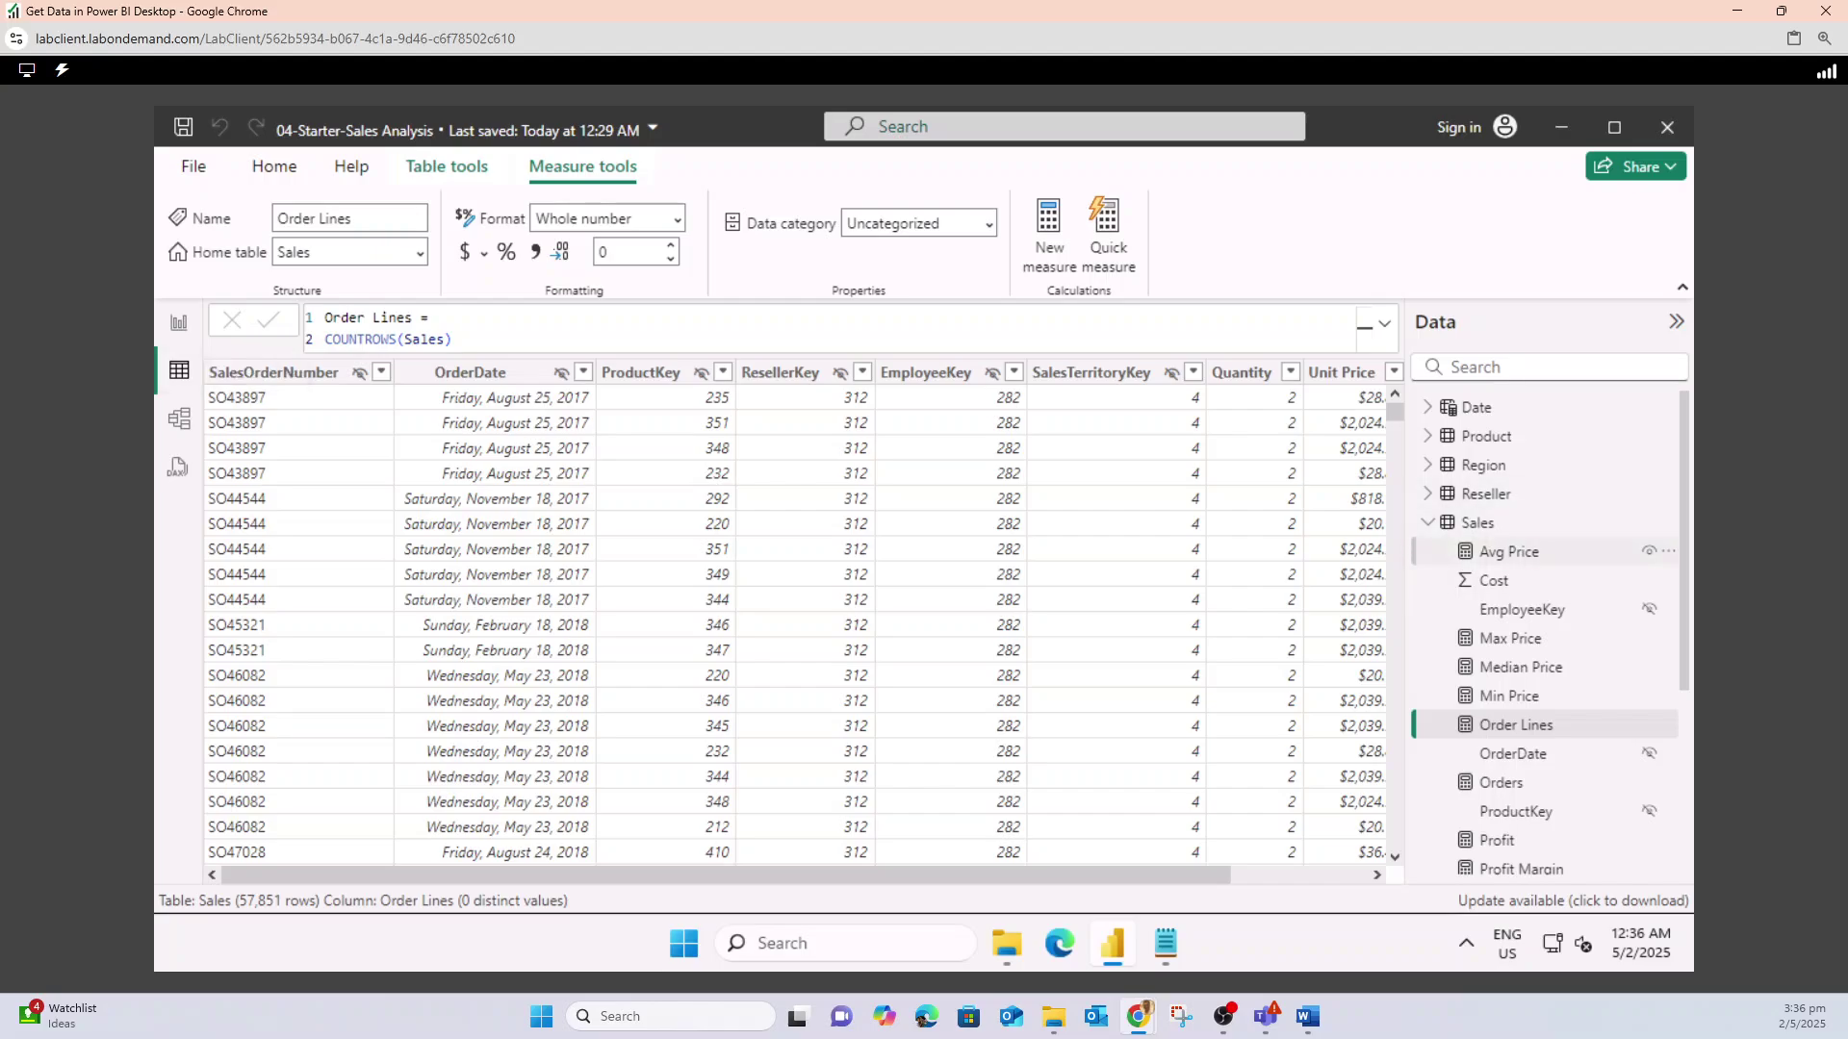
- Inspect the Avg Price, Max Price, Median Price and Min Price measures of the Sales table one by one
{"action": "left_click", "coordinate": [1509, 552]}
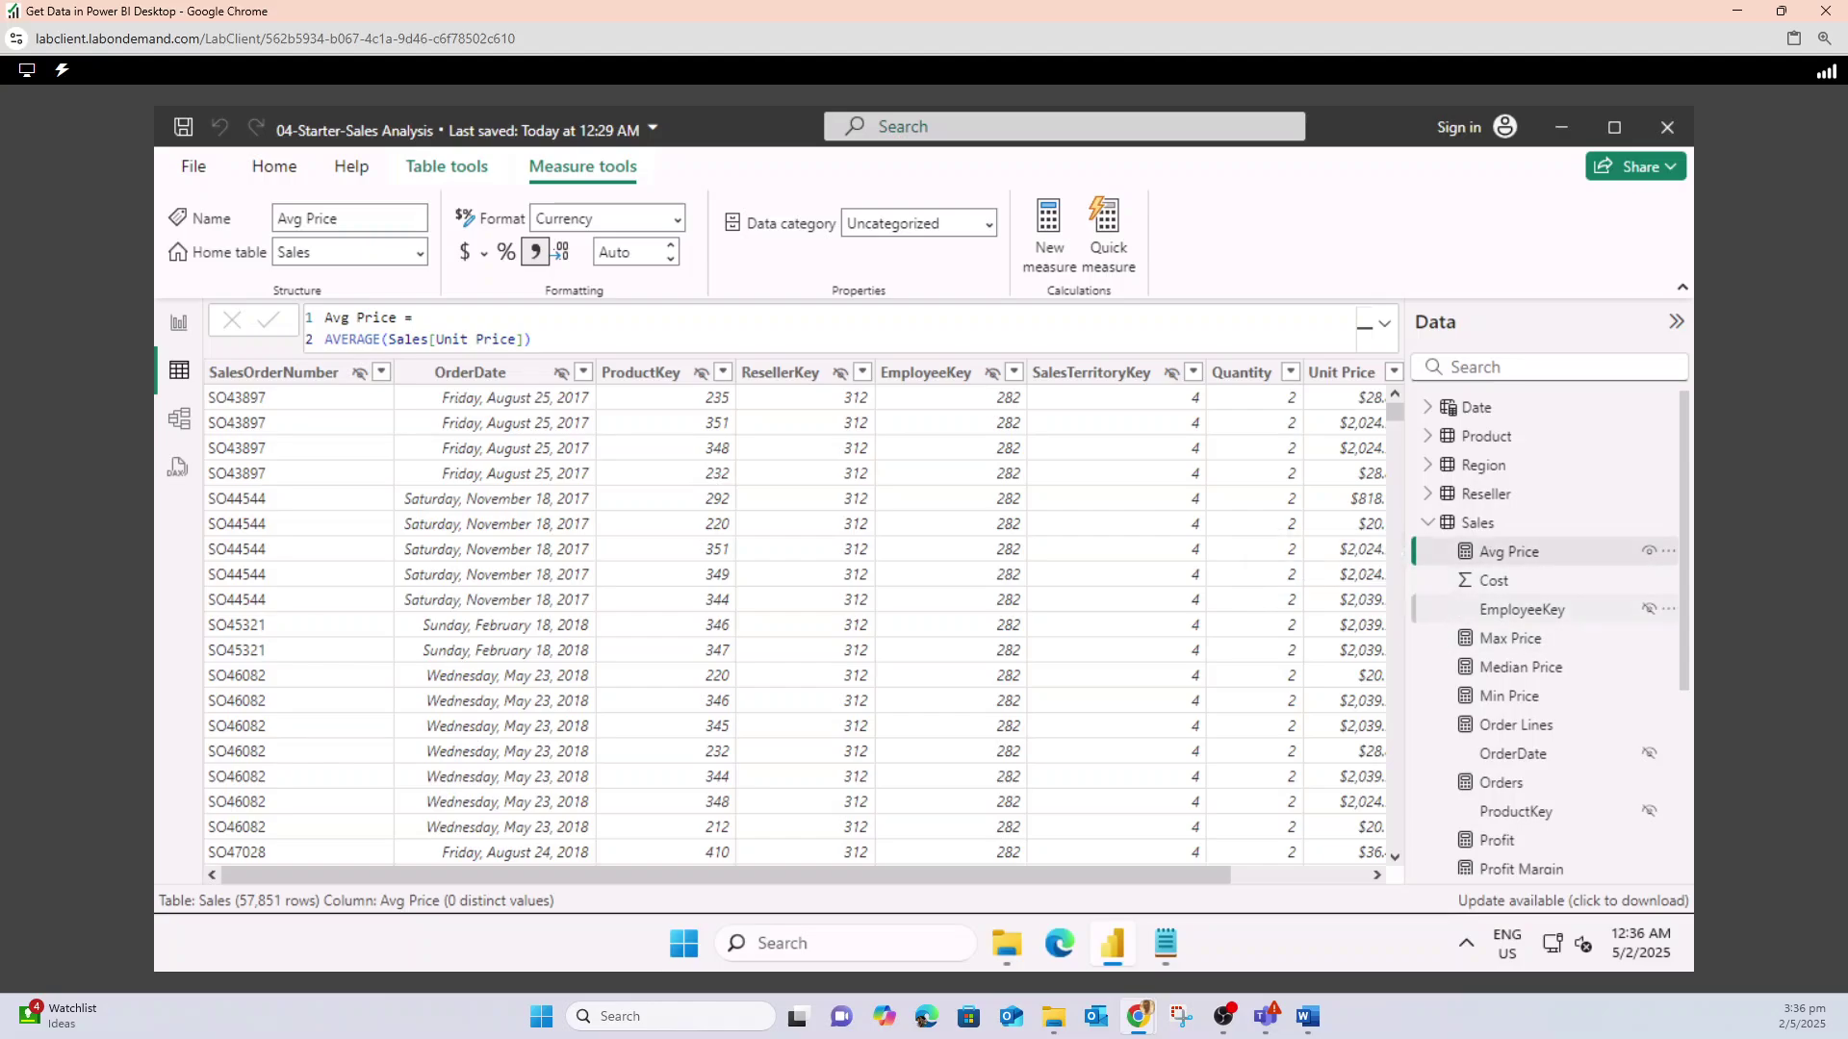
{"action": "left_click", "coordinate": [1510, 638]}
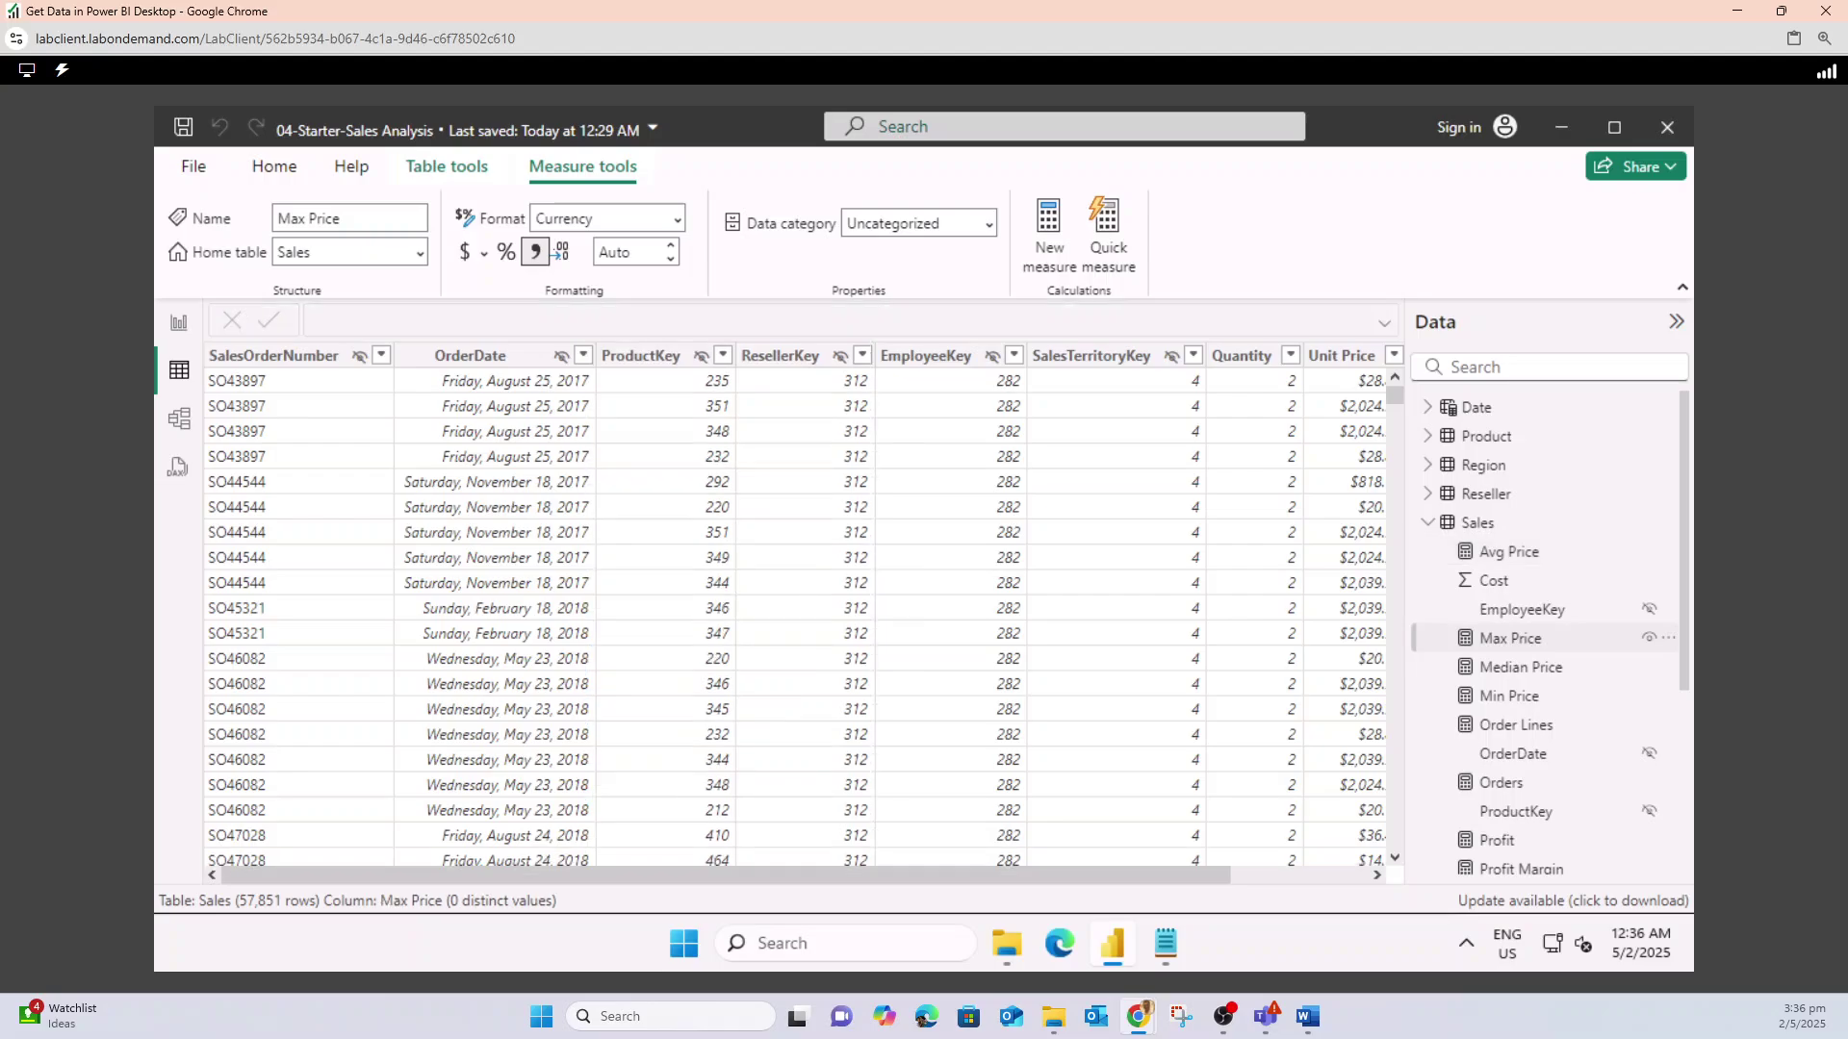
{"action": "left_click", "coordinate": [1521, 667]}
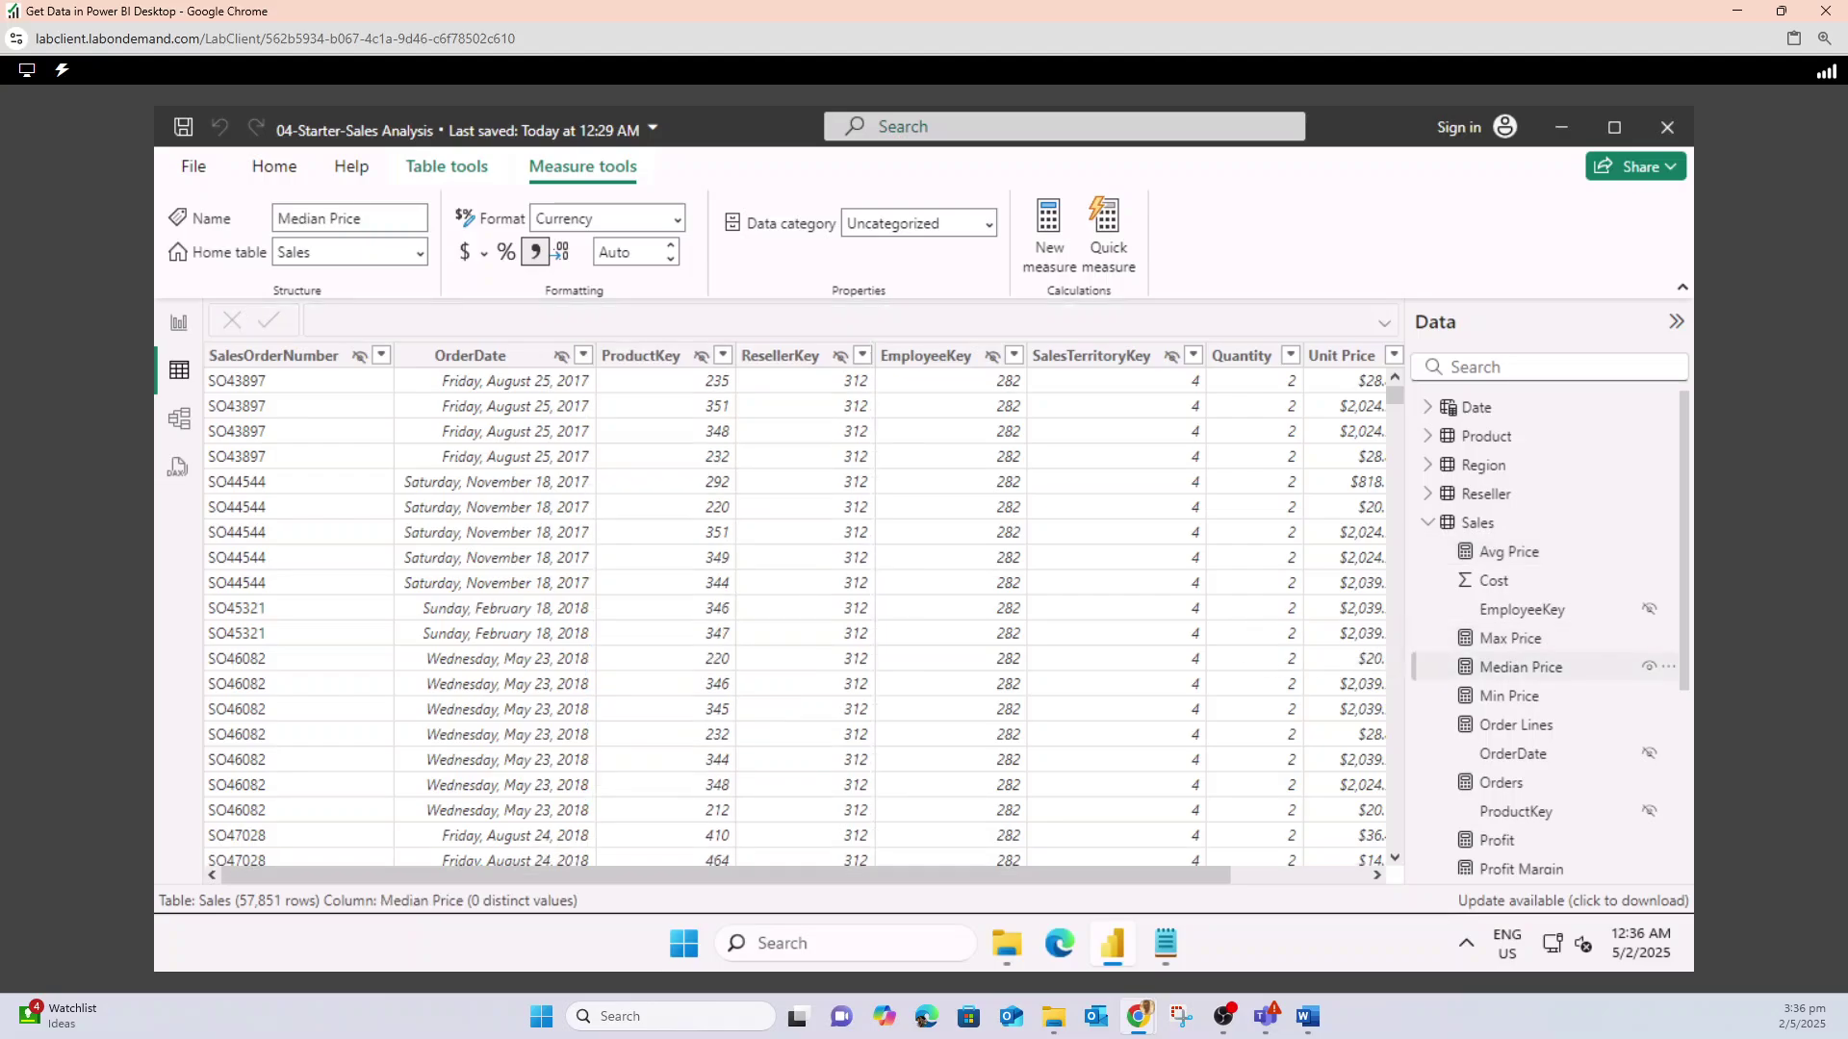
{"action": "left_click", "coordinate": [1509, 696]}
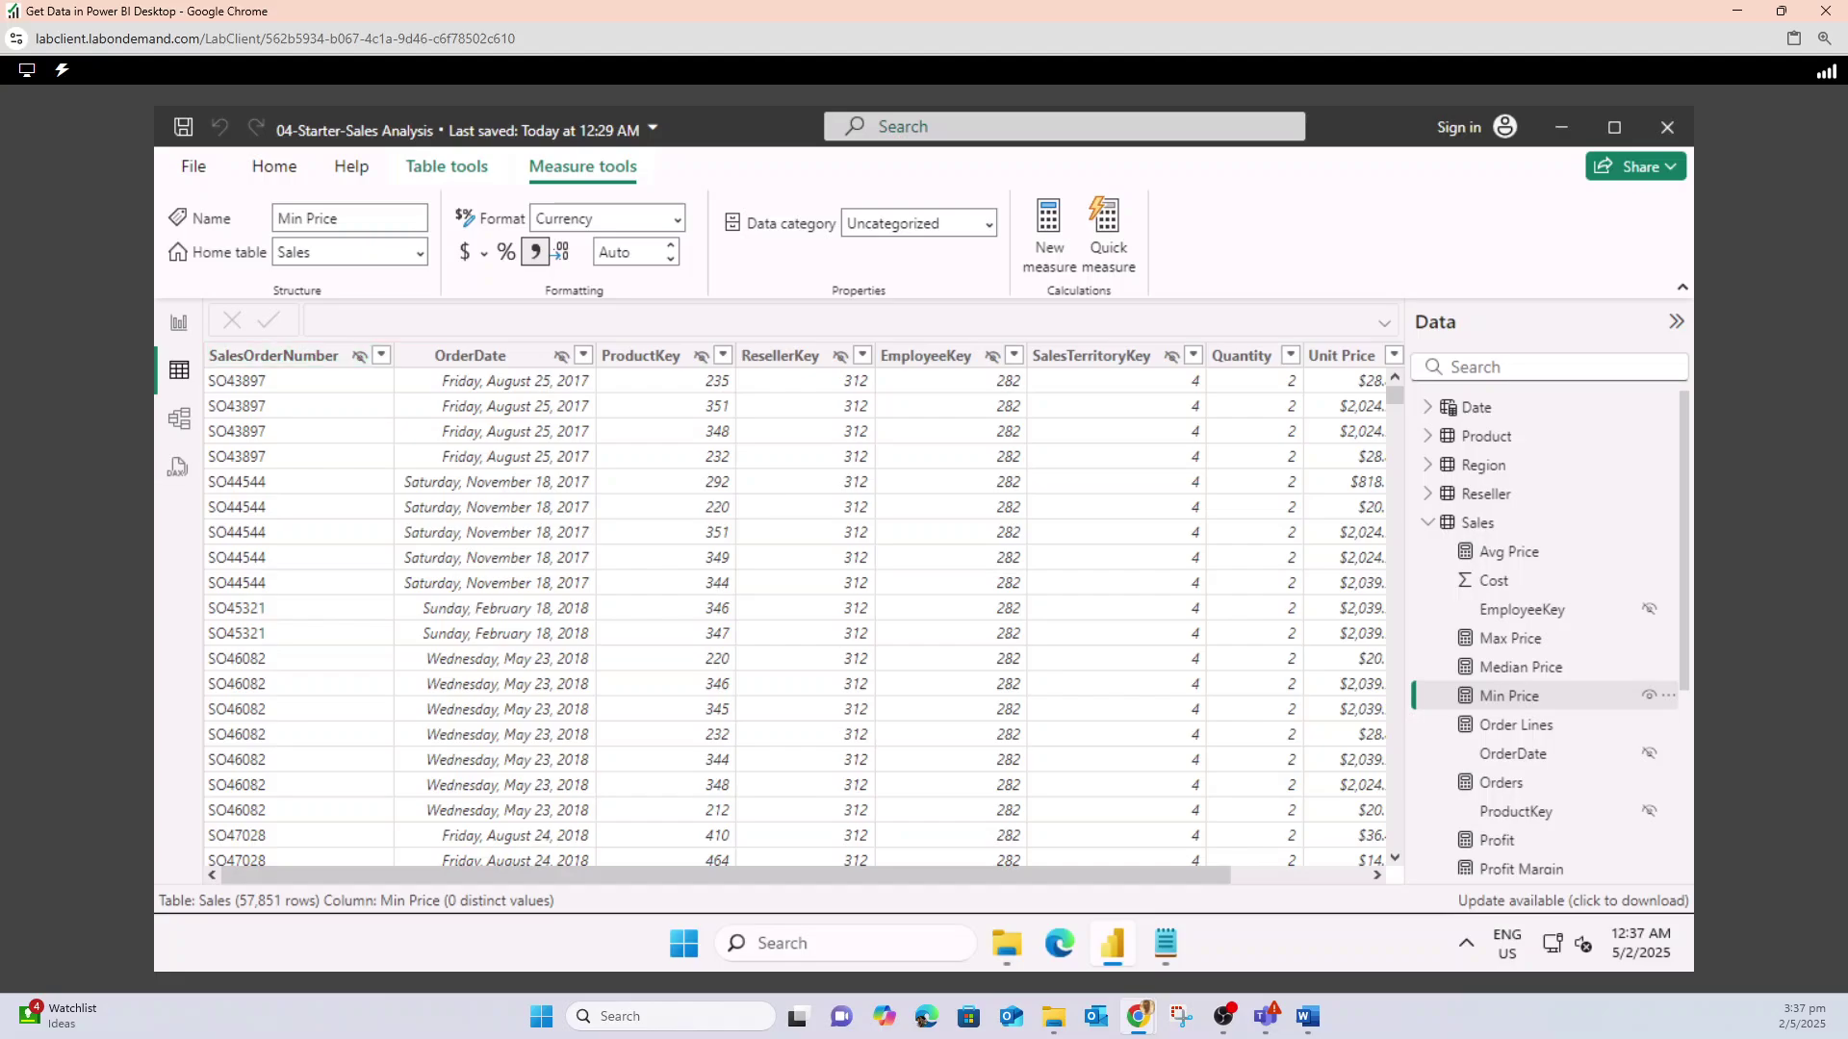
- Switch to Model view and multi-select the Sales measures Max Price, Median Price, Min Price and Avg Price
{"action": "left_click", "coordinate": [193, 166]}
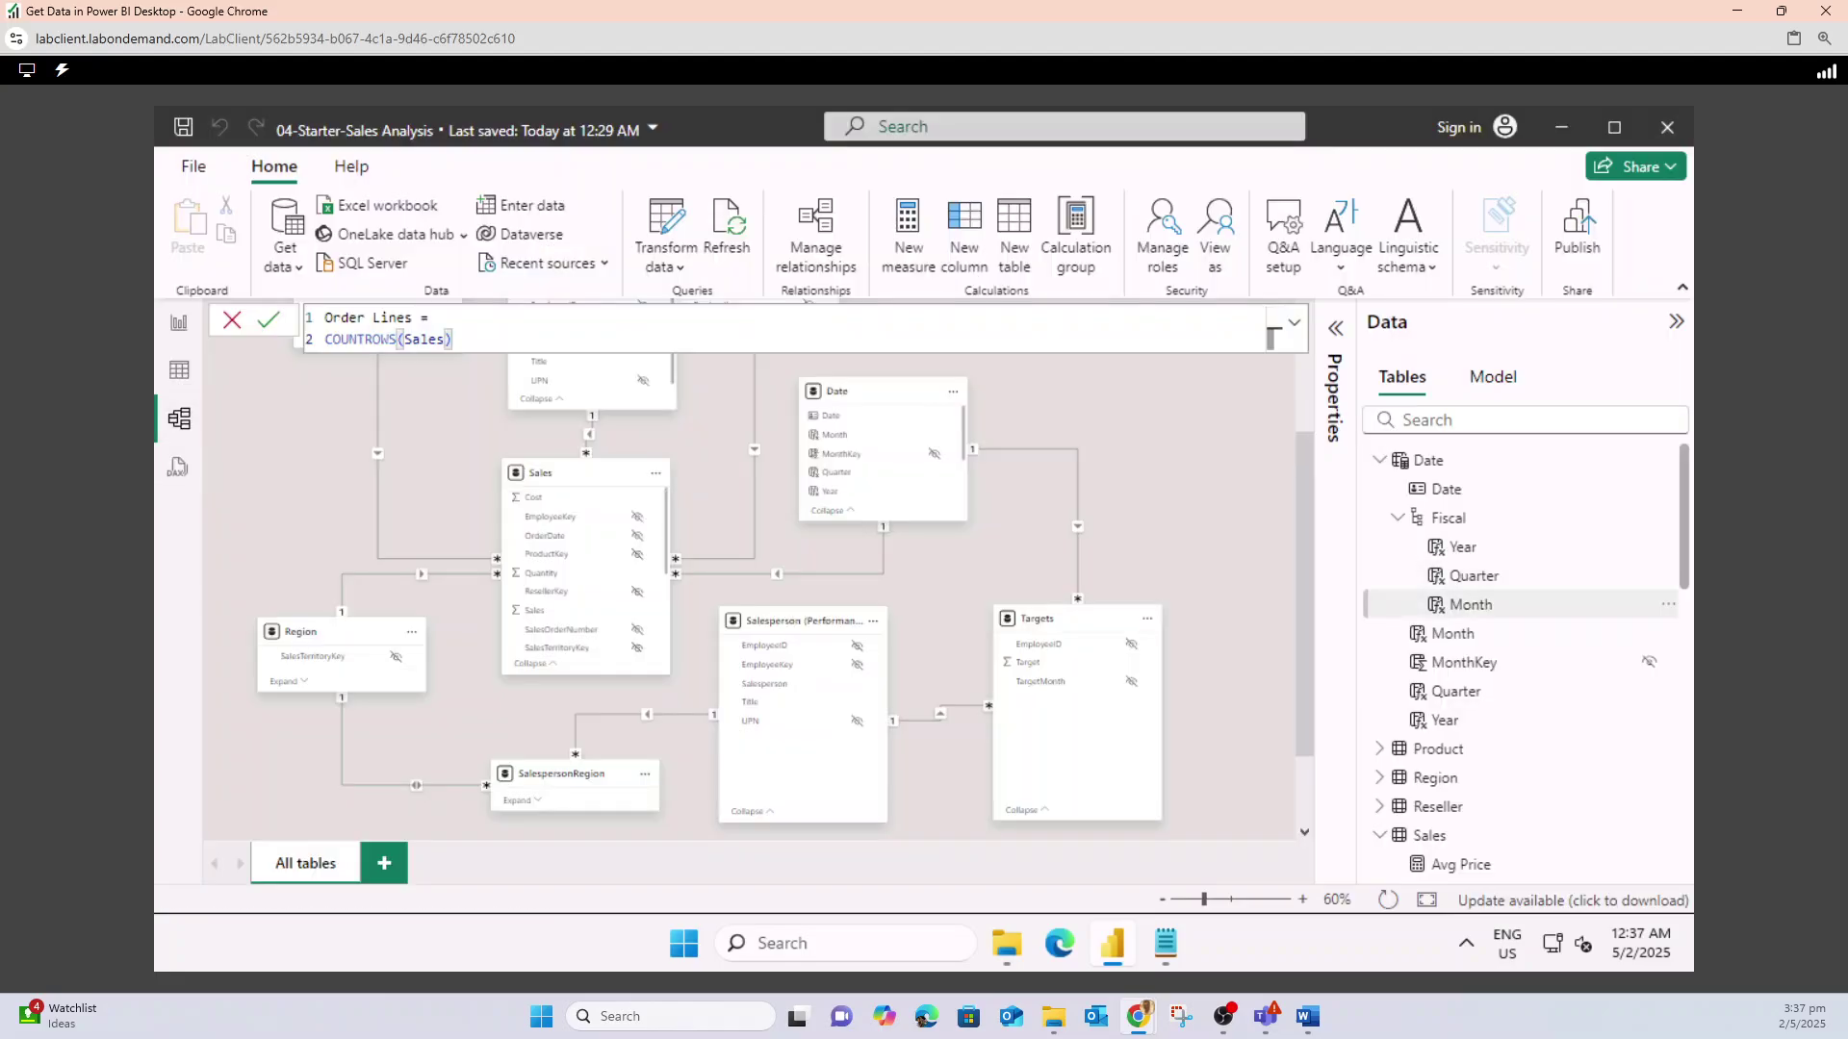
{"action": "scroll", "coordinate": [1521, 674], "scroll_direction": "down", "scroll_amount": 8}
{"action": "scroll", "coordinate": [1520, 673], "scroll_direction": "up", "scroll_amount": 3}
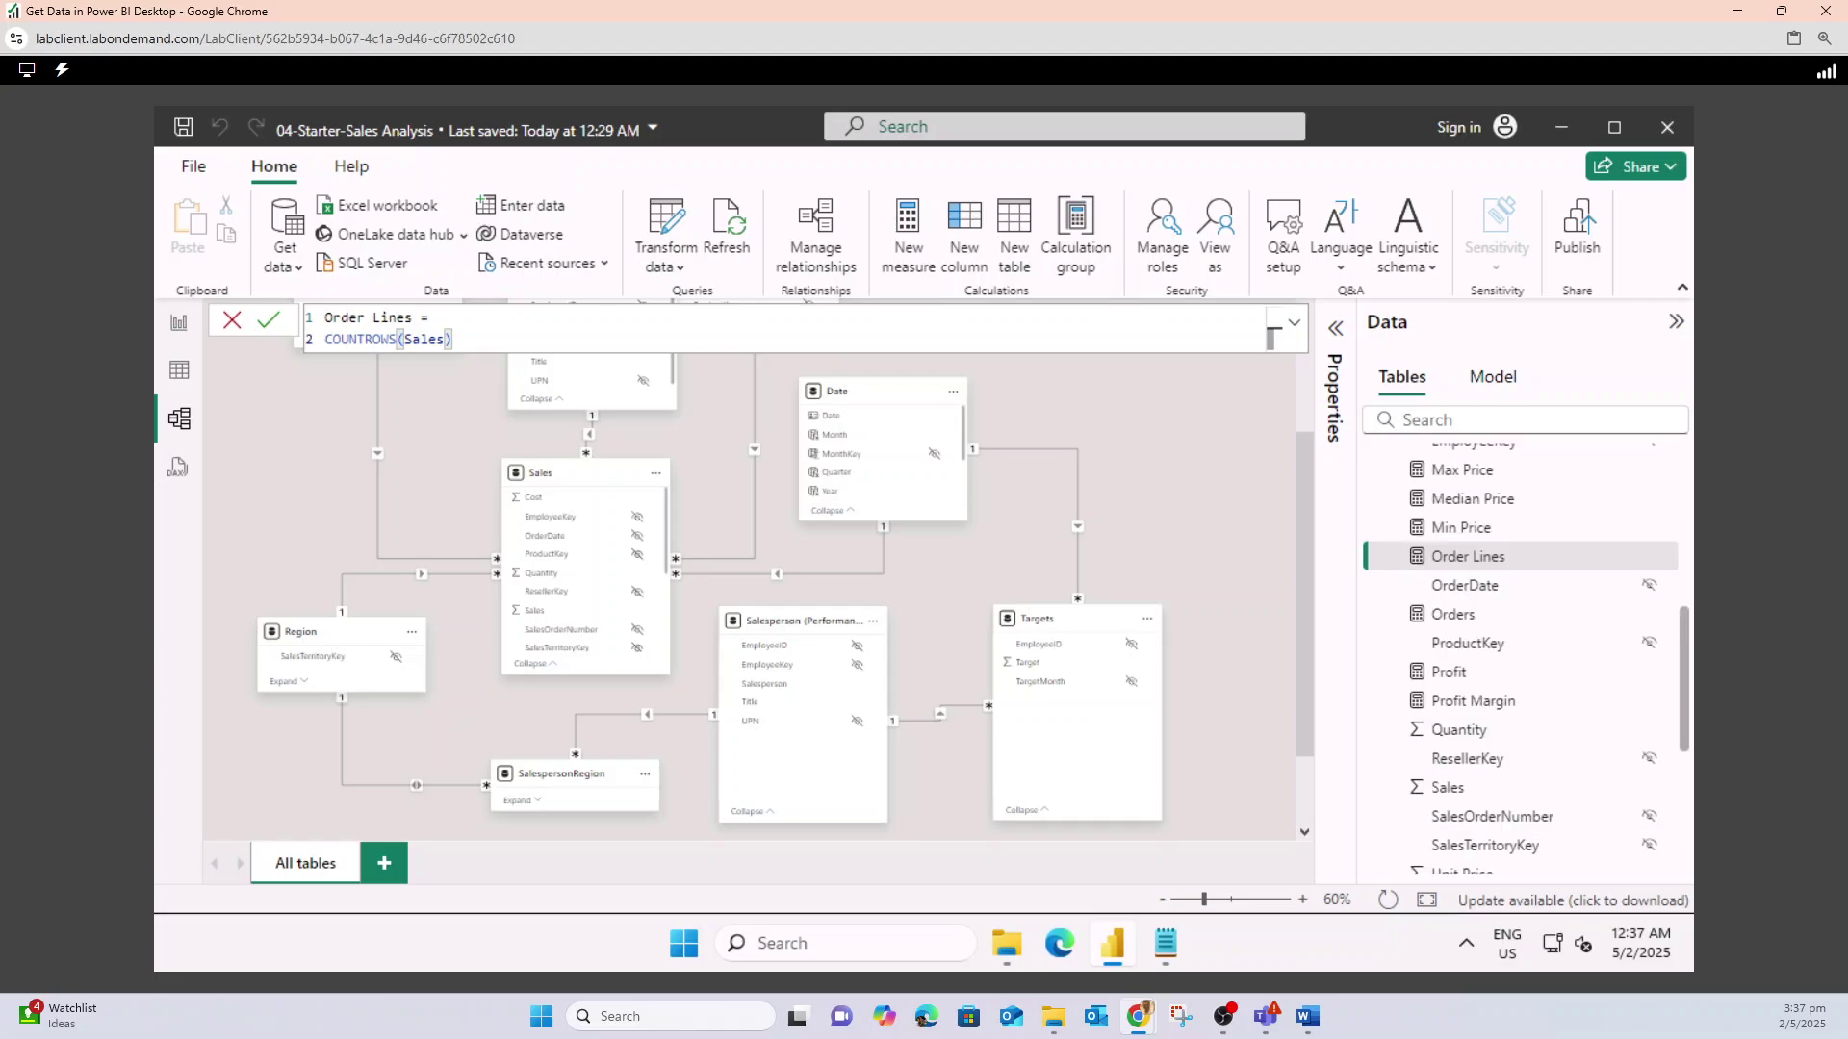
{"action": "scroll", "coordinate": [1521, 669], "scroll_direction": "up", "scroll_amount": 5}
{"action": "scroll", "coordinate": [1521, 668], "scroll_direction": "down", "scroll_amount": 3}
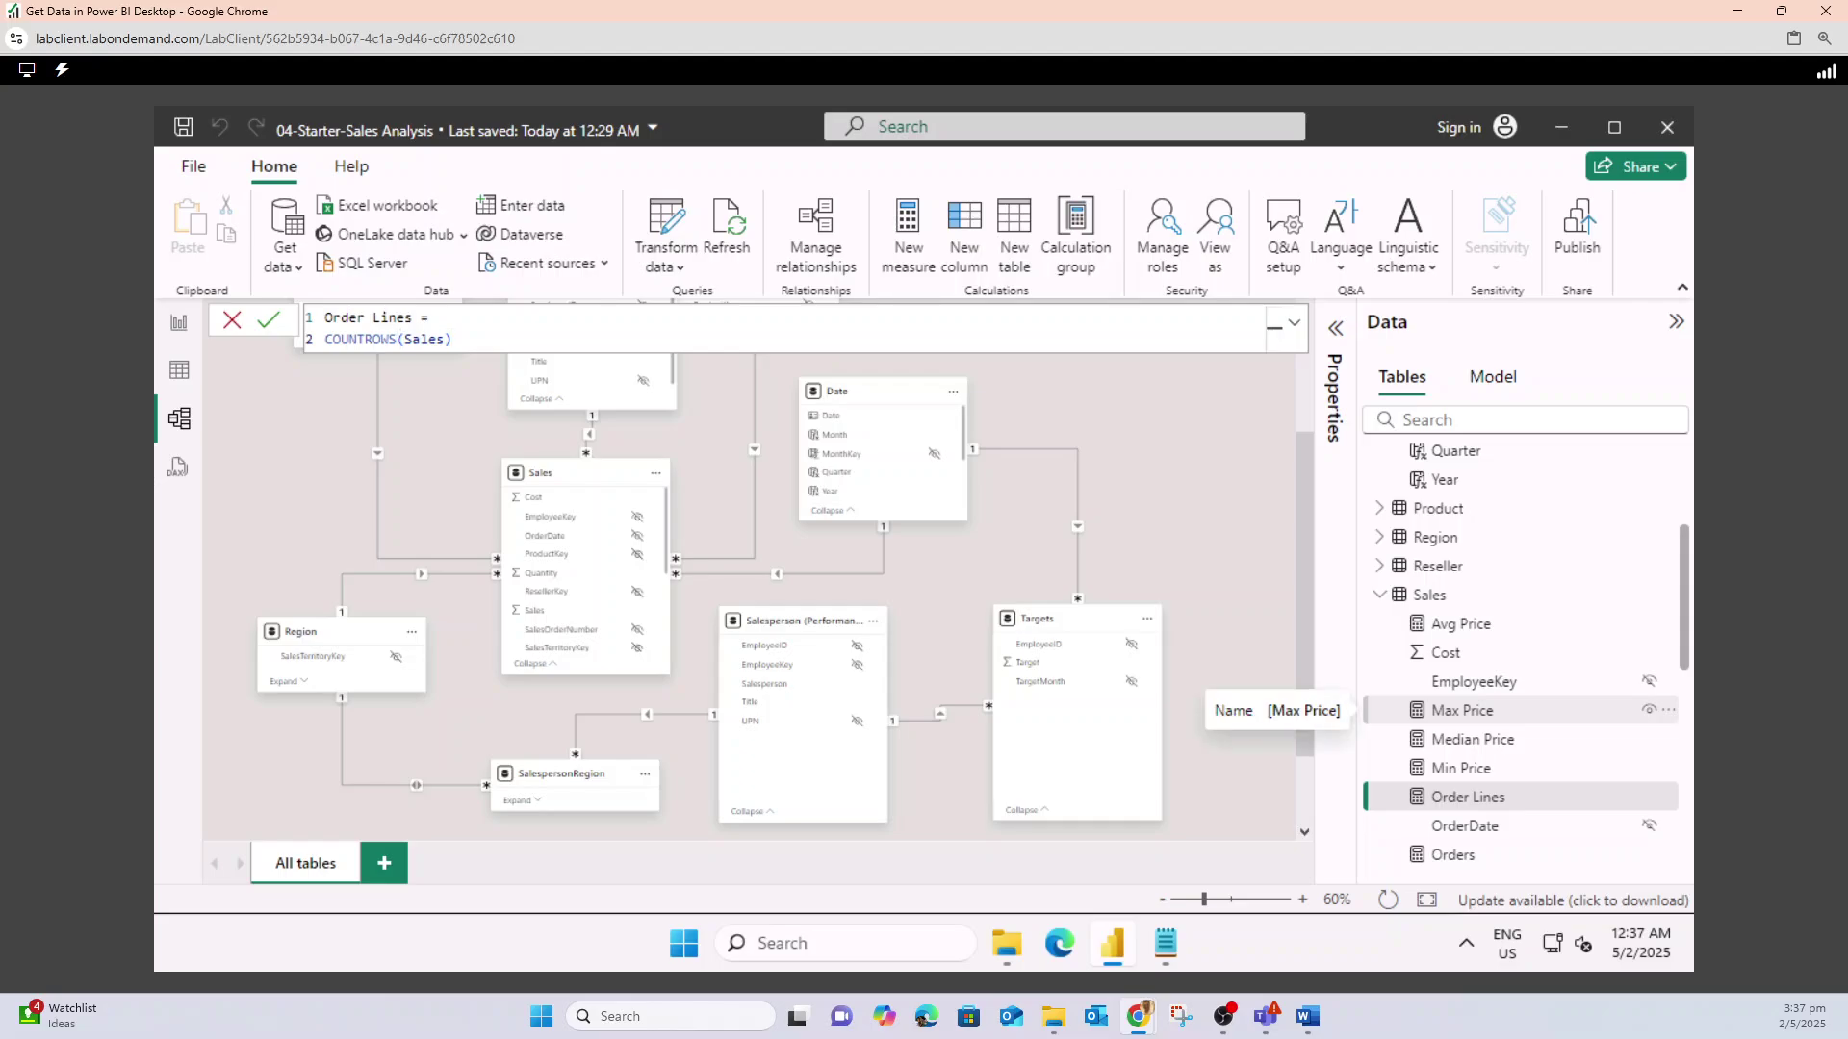
{"action": "left_click", "coordinate": [1462, 711]}
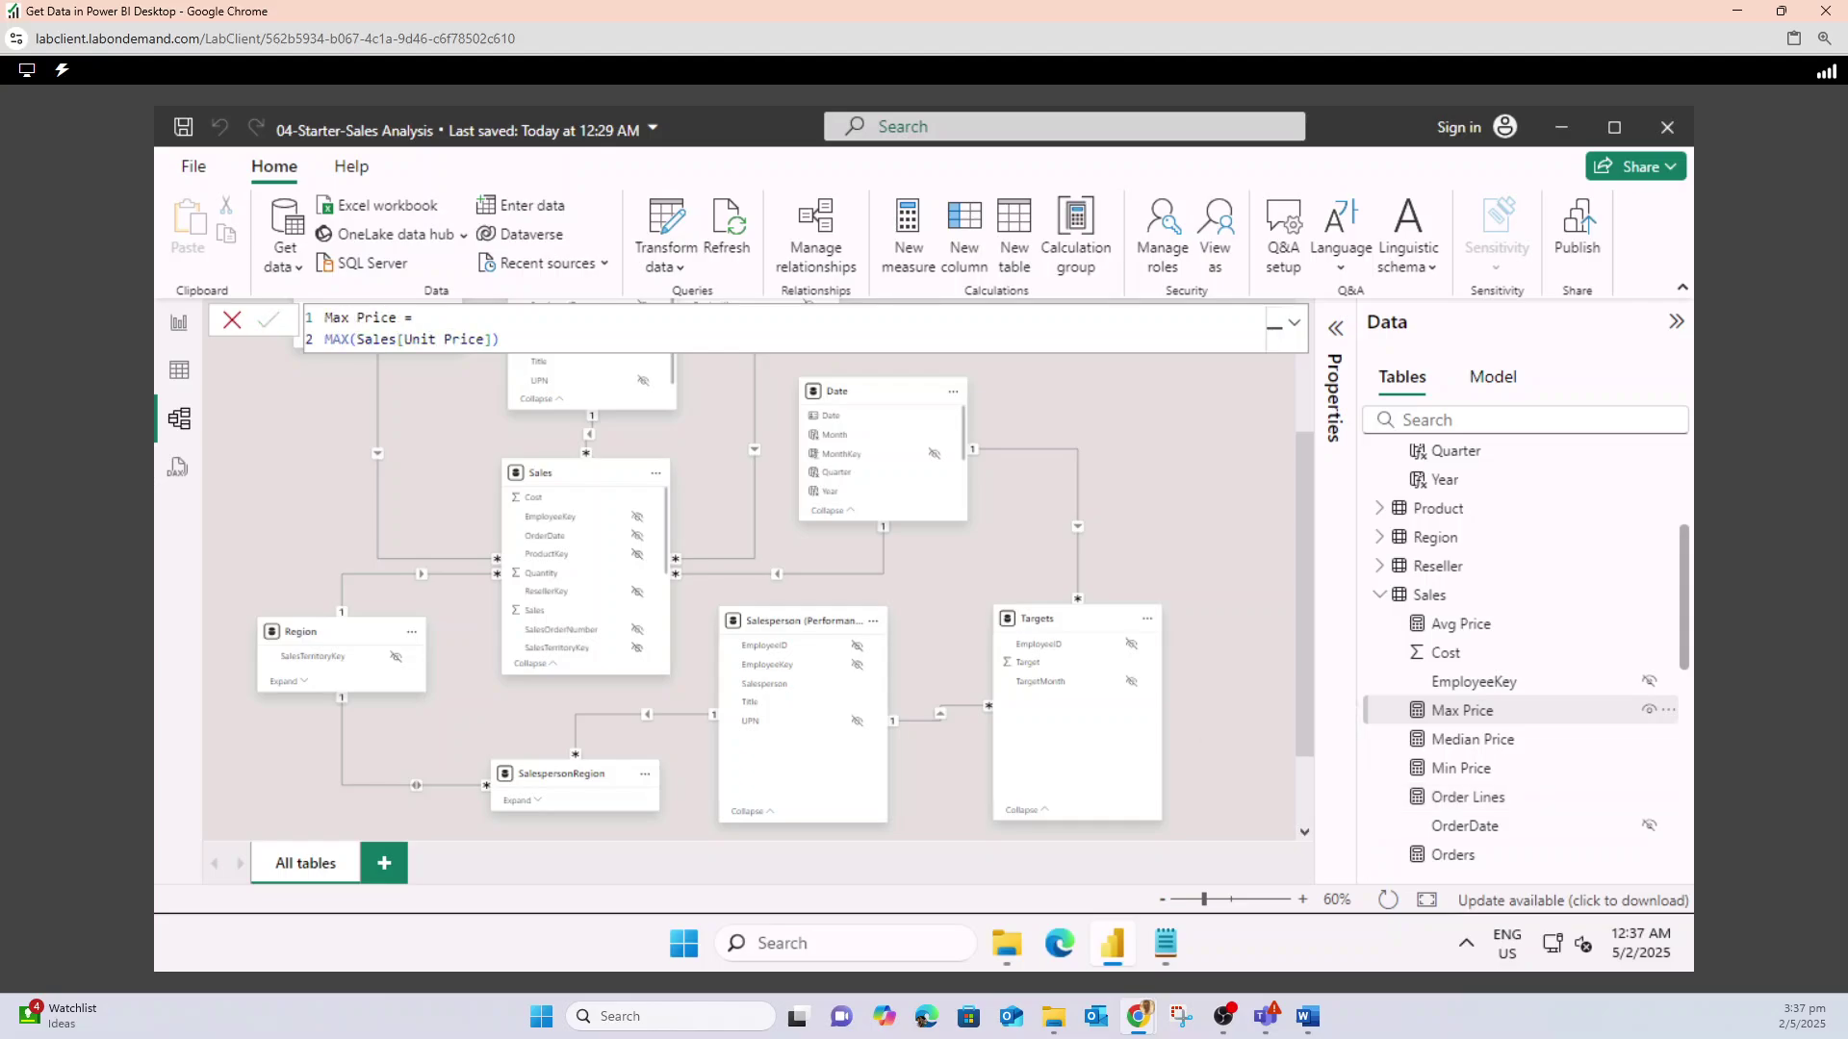
{"action": "left_click", "coordinate": [1473, 739], "text": "ctrl"}
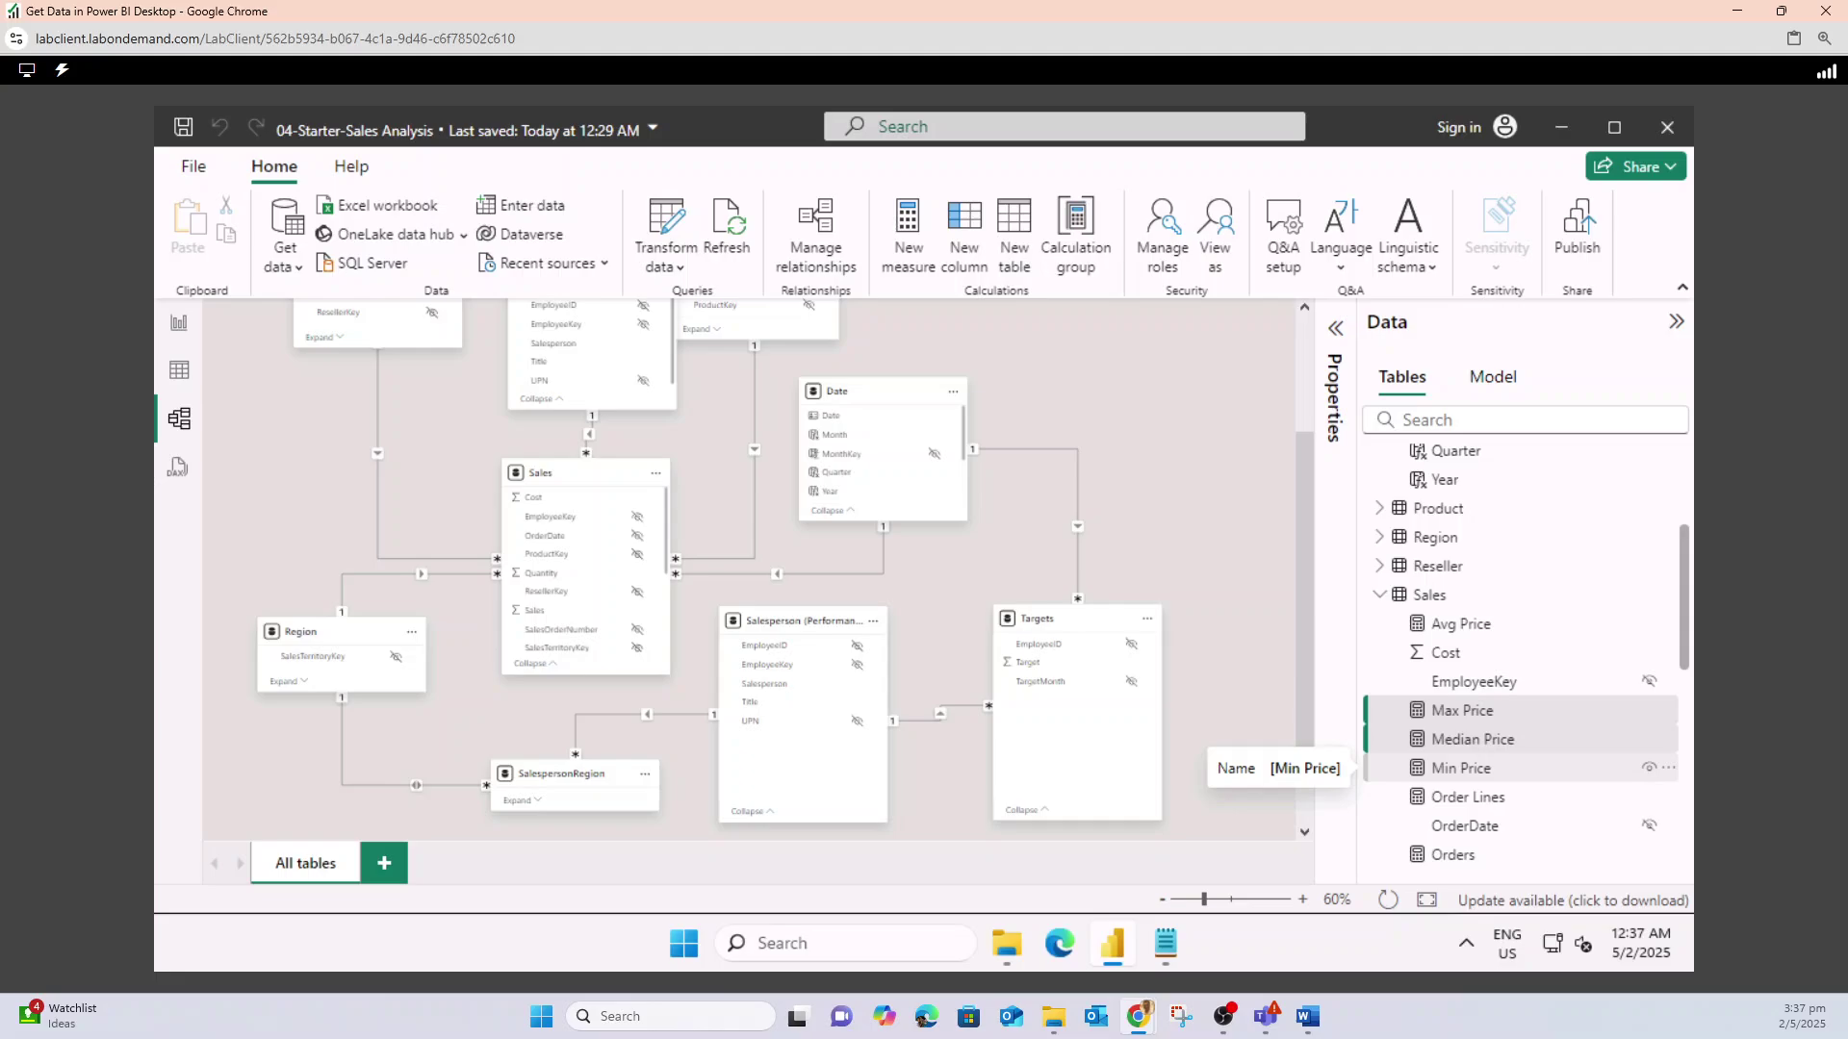
{"action": "left_click", "coordinate": [1461, 768], "text": "ctrl"}
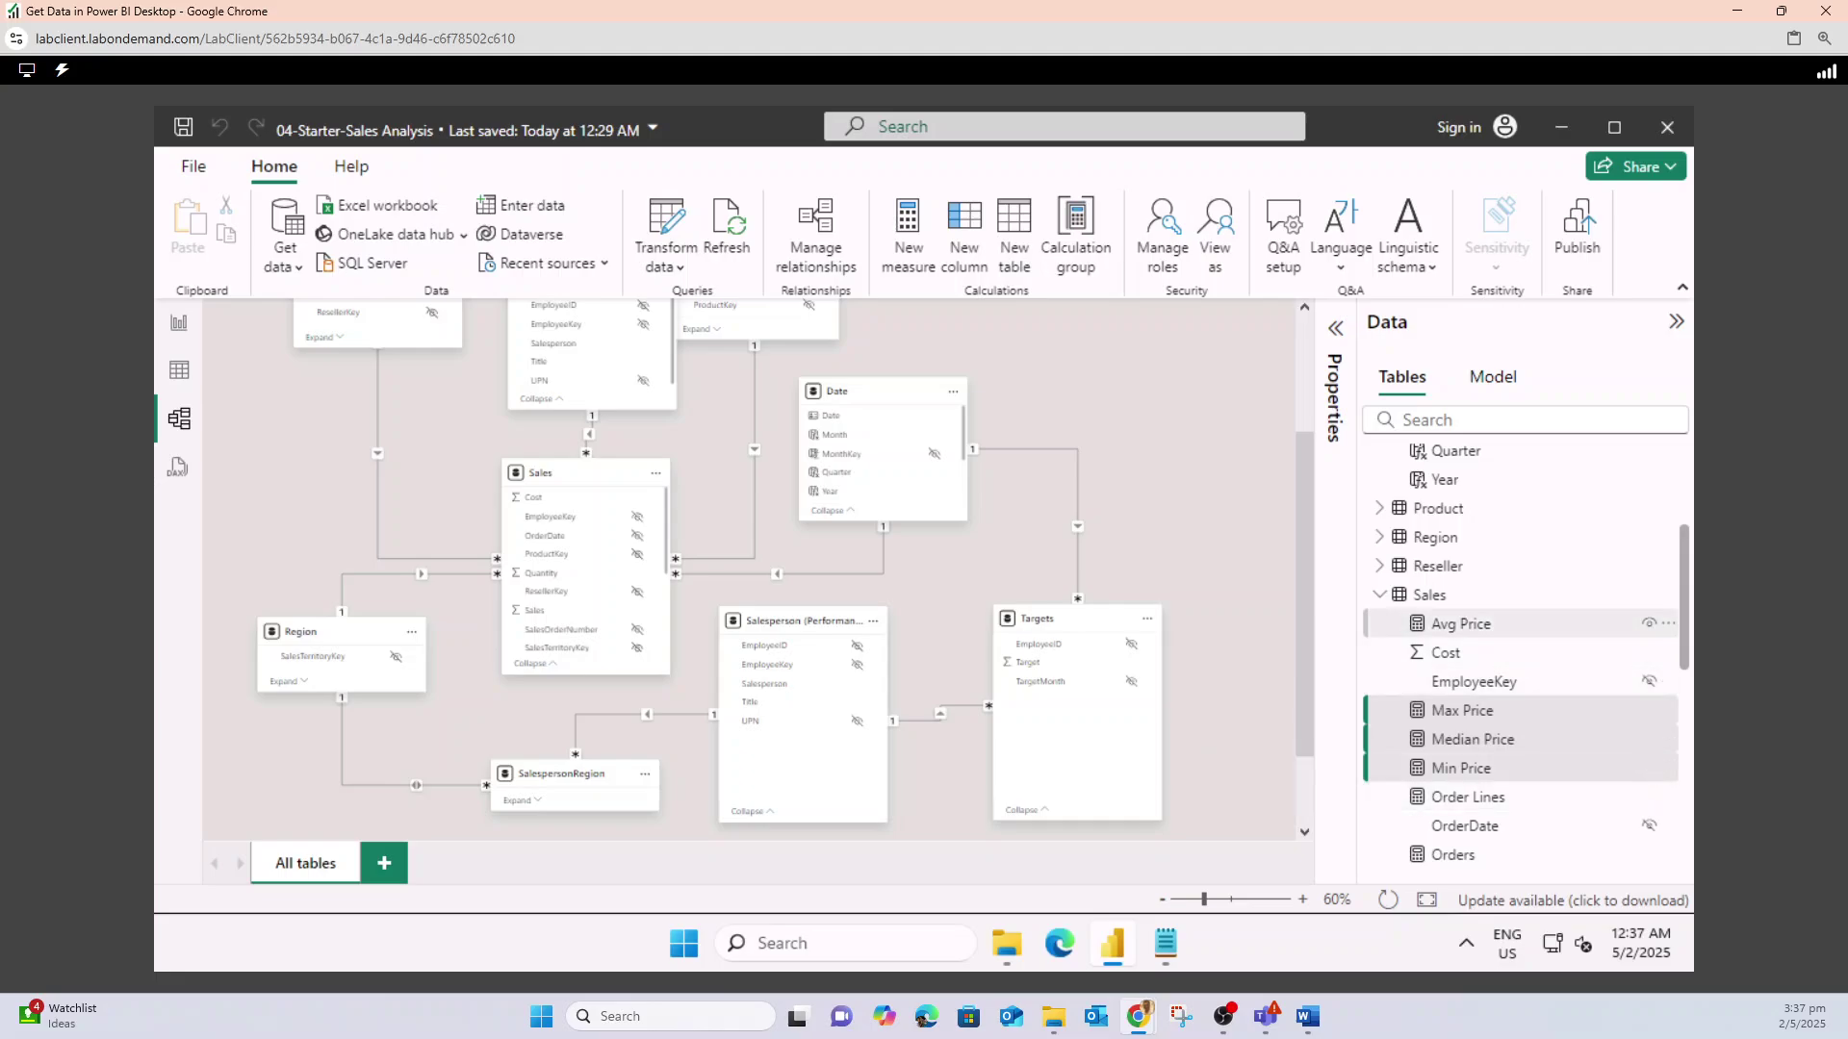
{"action": "left_click", "coordinate": [1461, 623], "text": "ctrl"}
- Check the formatting requirement in the lab instructions and set the four selected price measures to 2 decimal places
{"action": "mouse_move", "coordinate": [1165, 944]}
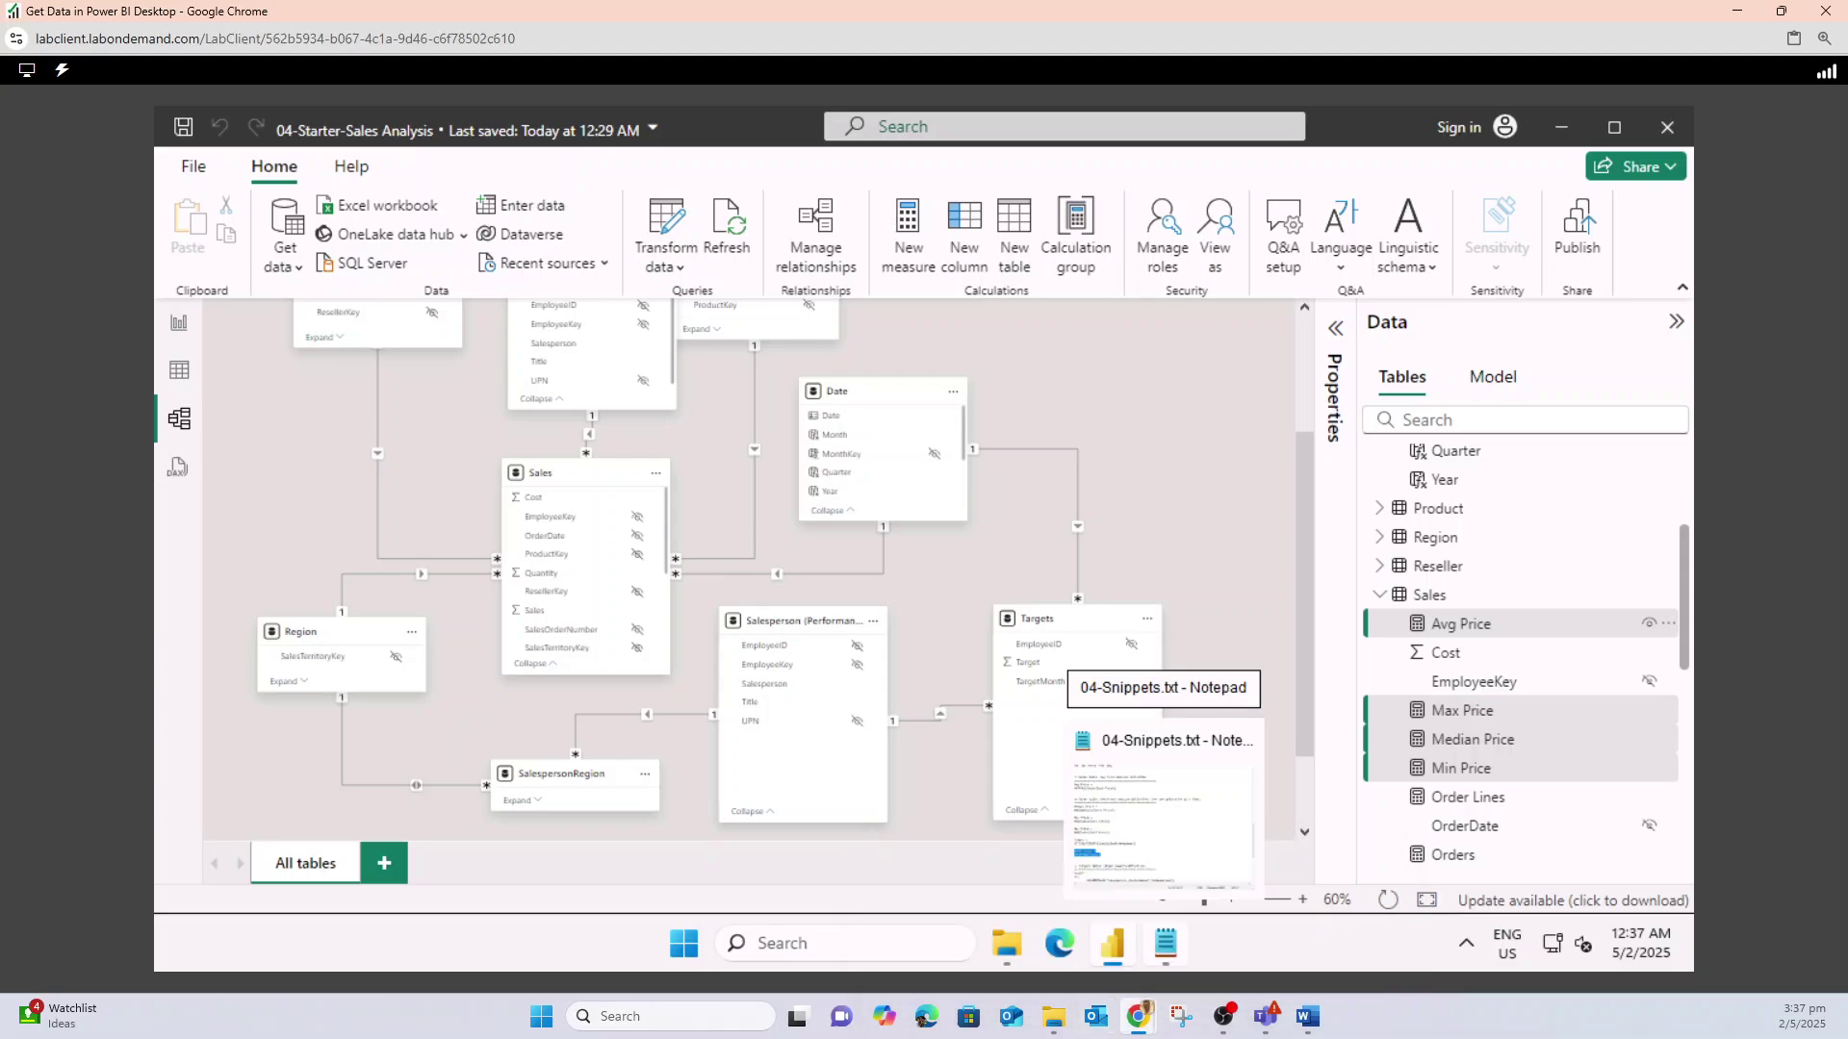
{"action": "mouse_move", "coordinate": [1138, 1016]}
{"action": "mouse_move", "coordinate": [972, 895]}
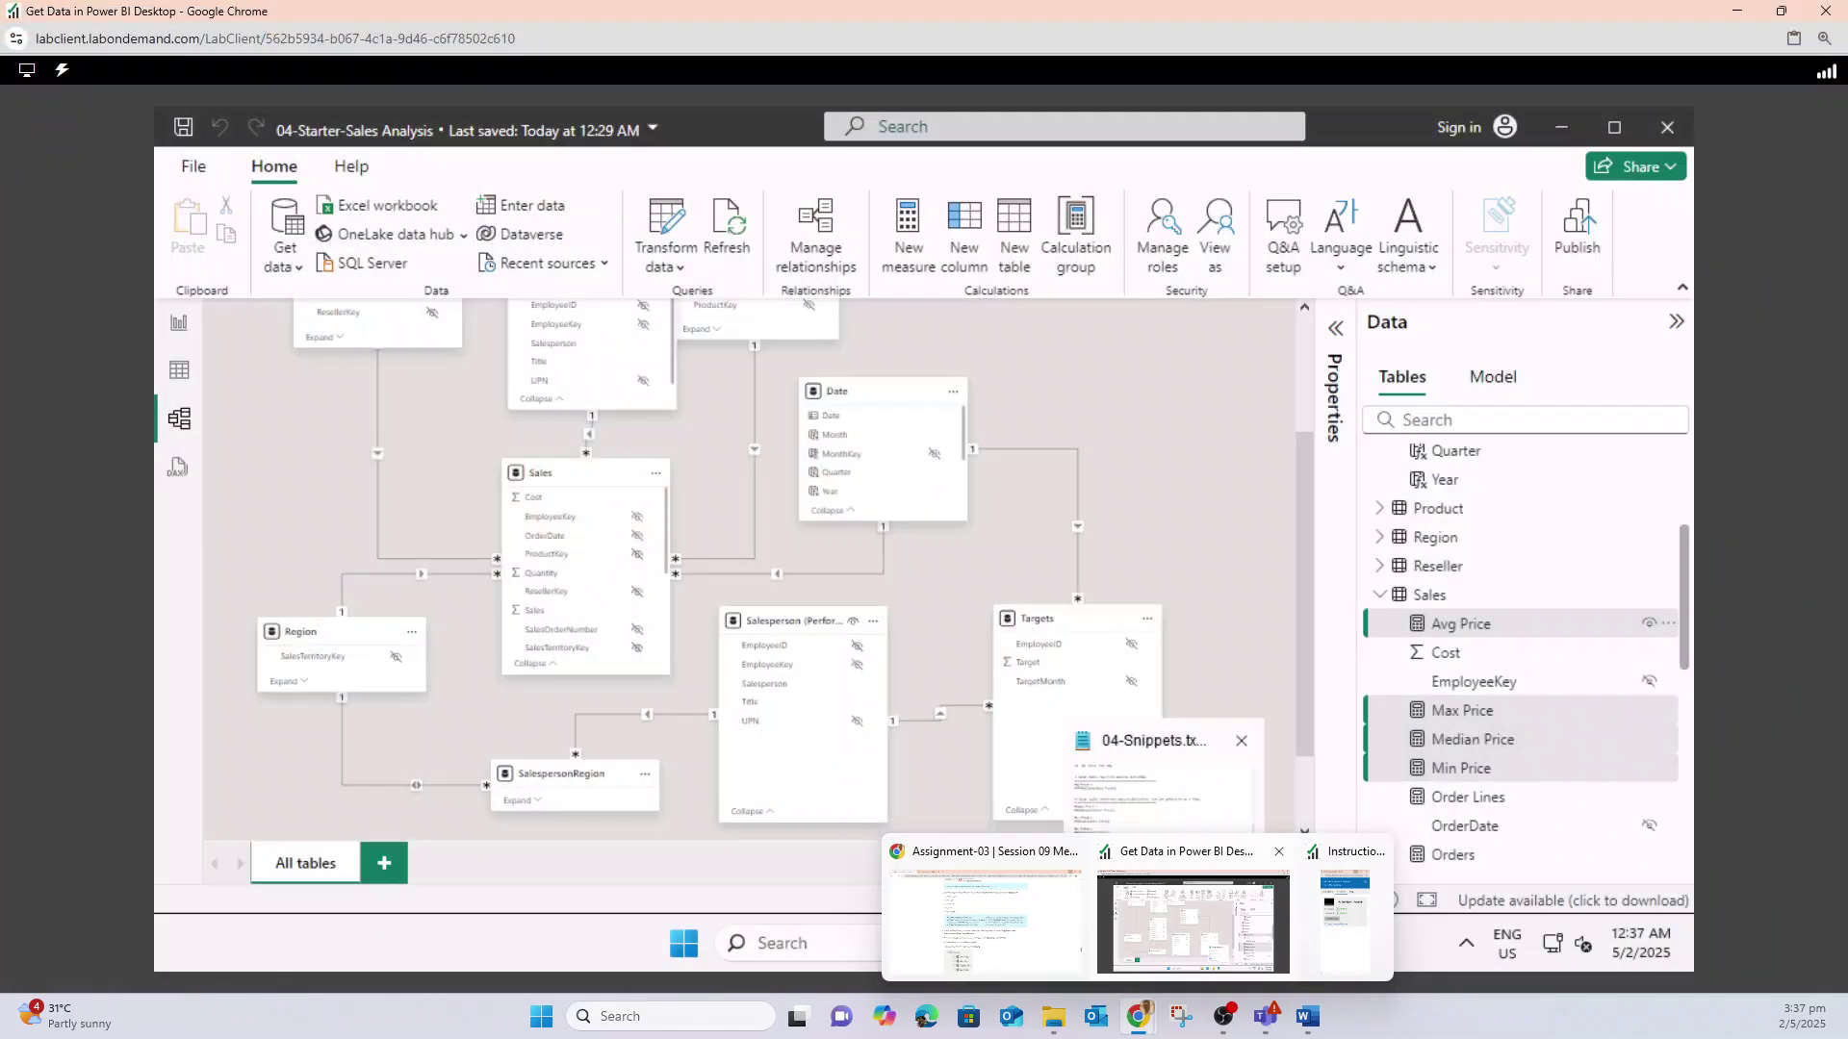
{"action": "left_click", "coordinate": [1193, 919]}
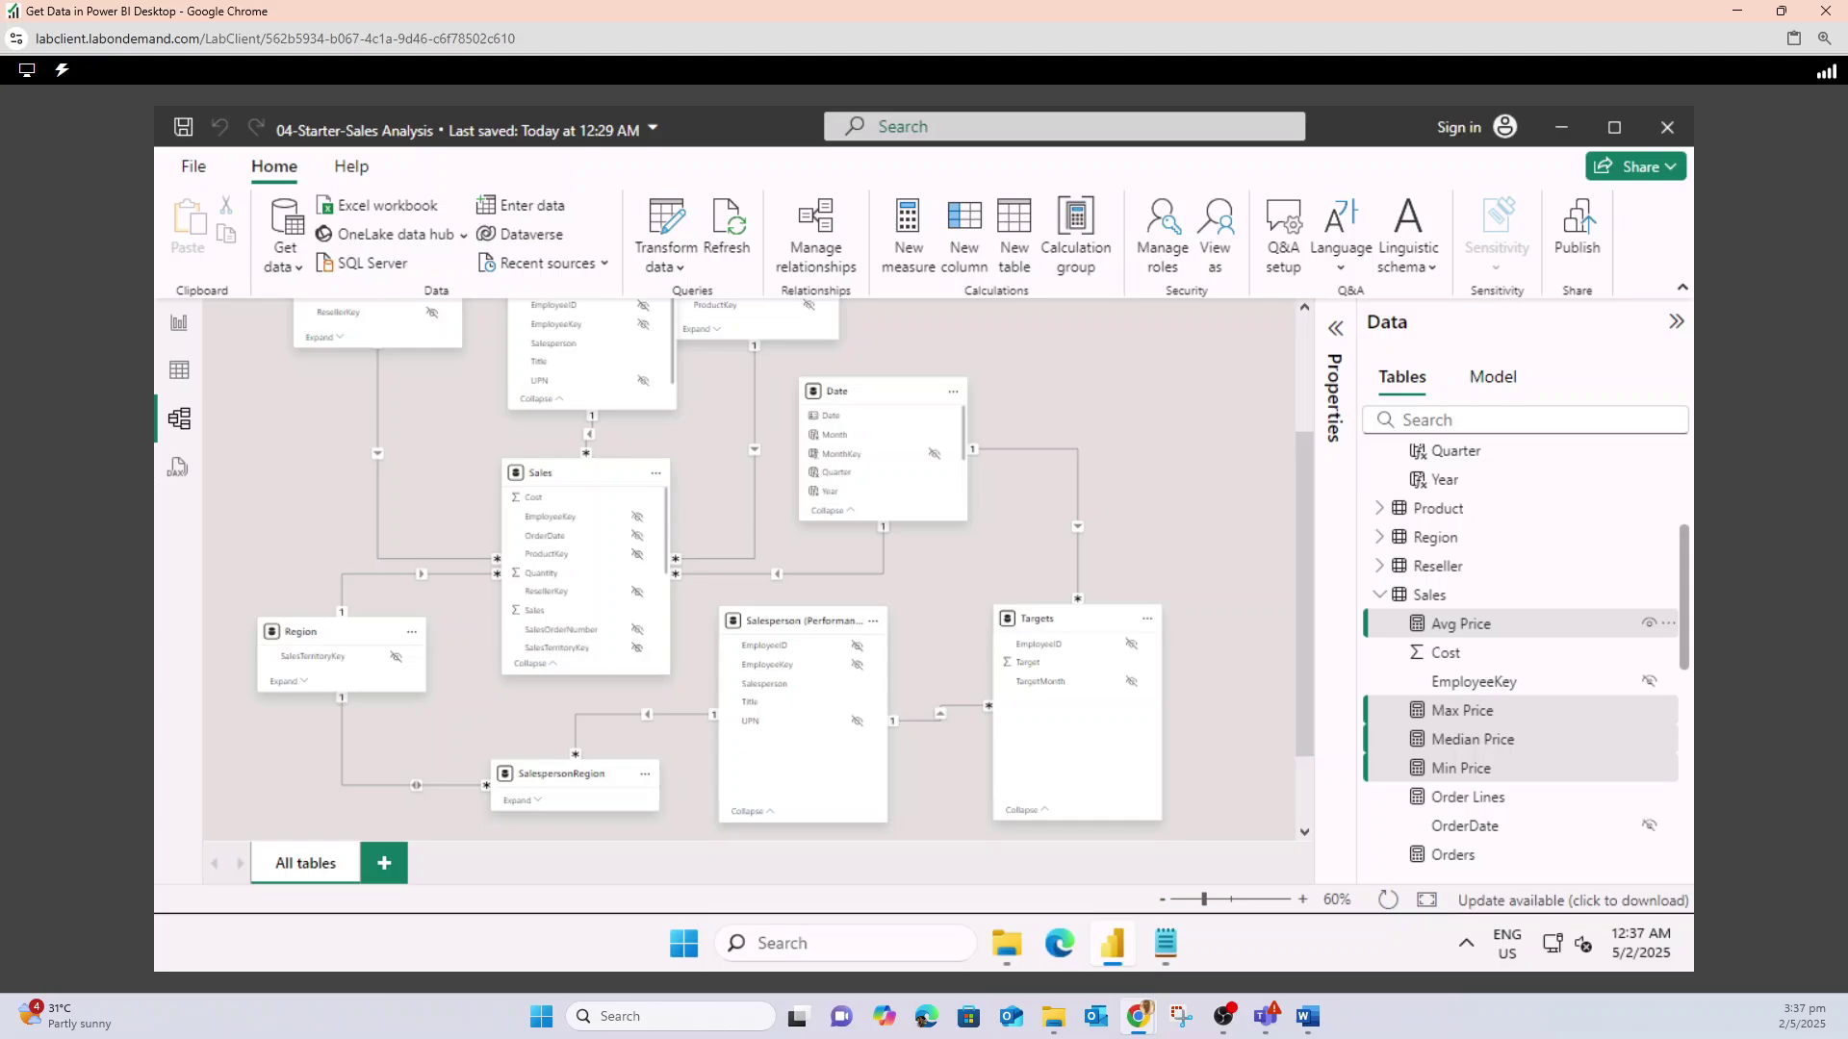
{"action": "left_click", "coordinate": [1334, 328]}
{"action": "scroll", "coordinate": [1182, 578], "scroll_direction": "down", "scroll_amount": 5}
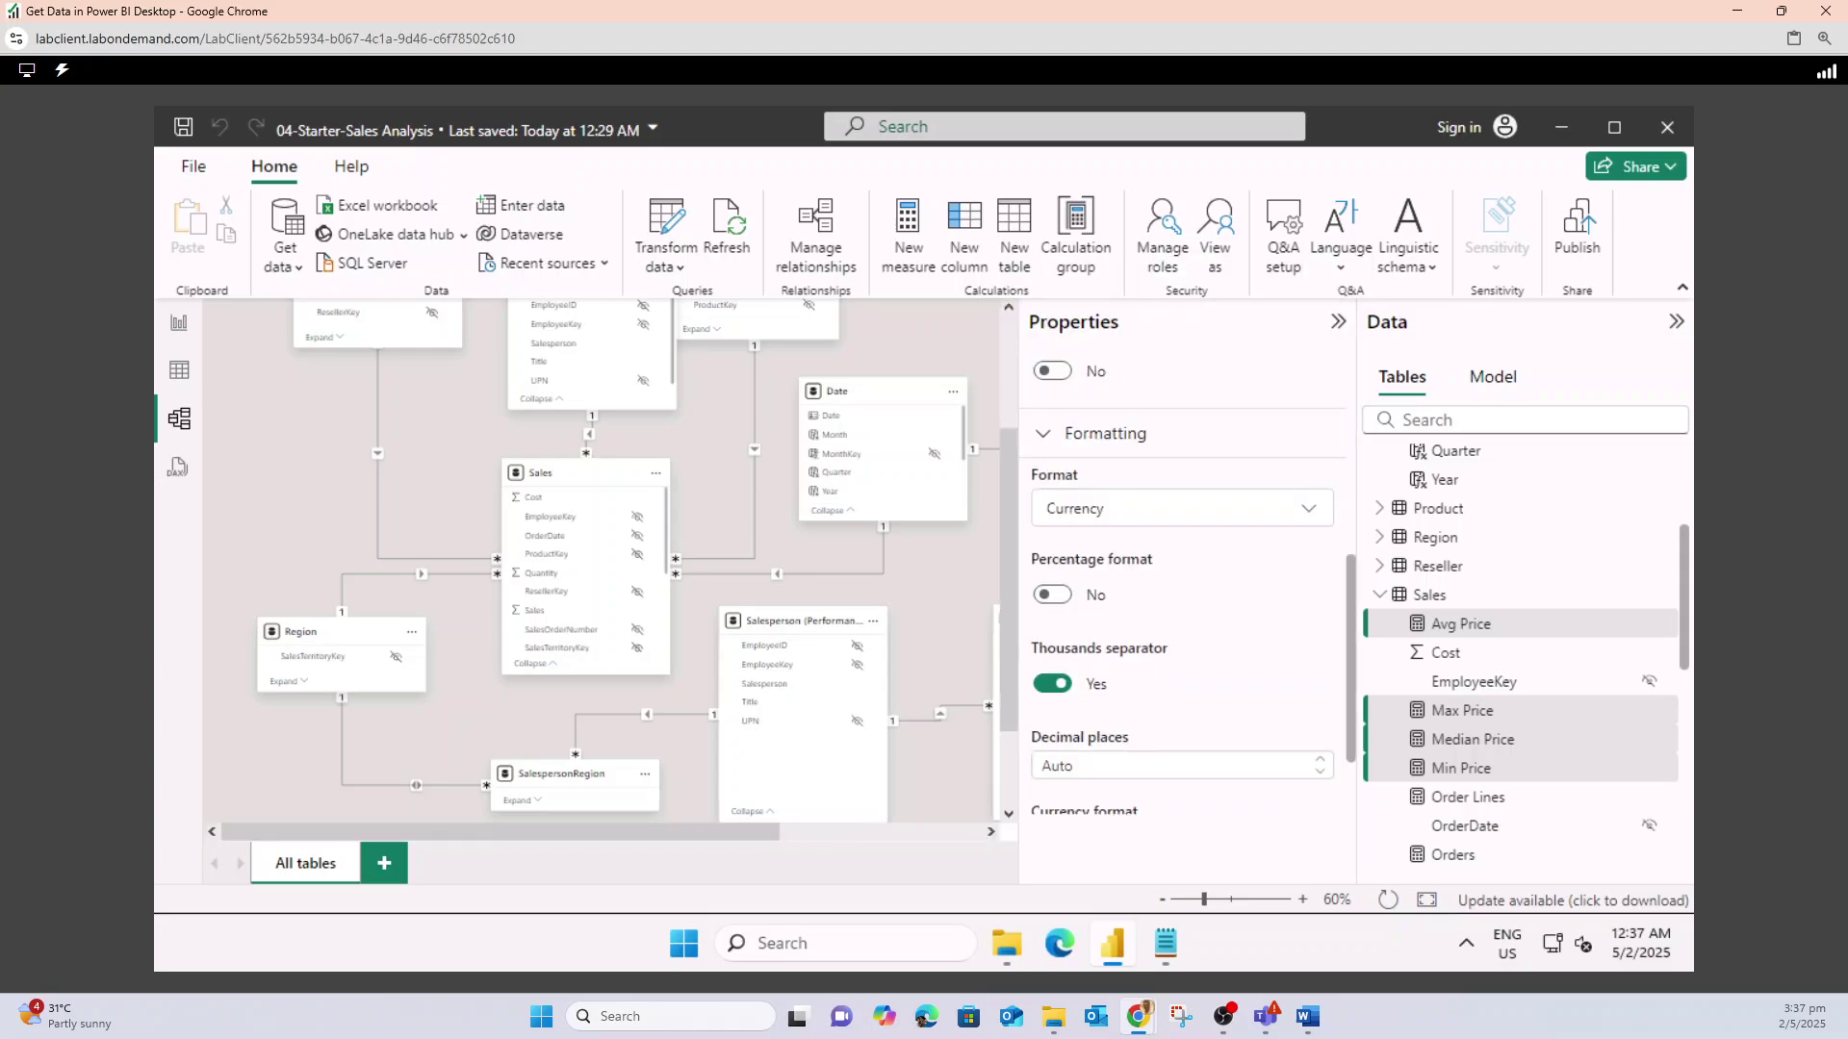
{"action": "scroll", "coordinate": [1182, 577], "scroll_direction": "down", "scroll_amount": 2}
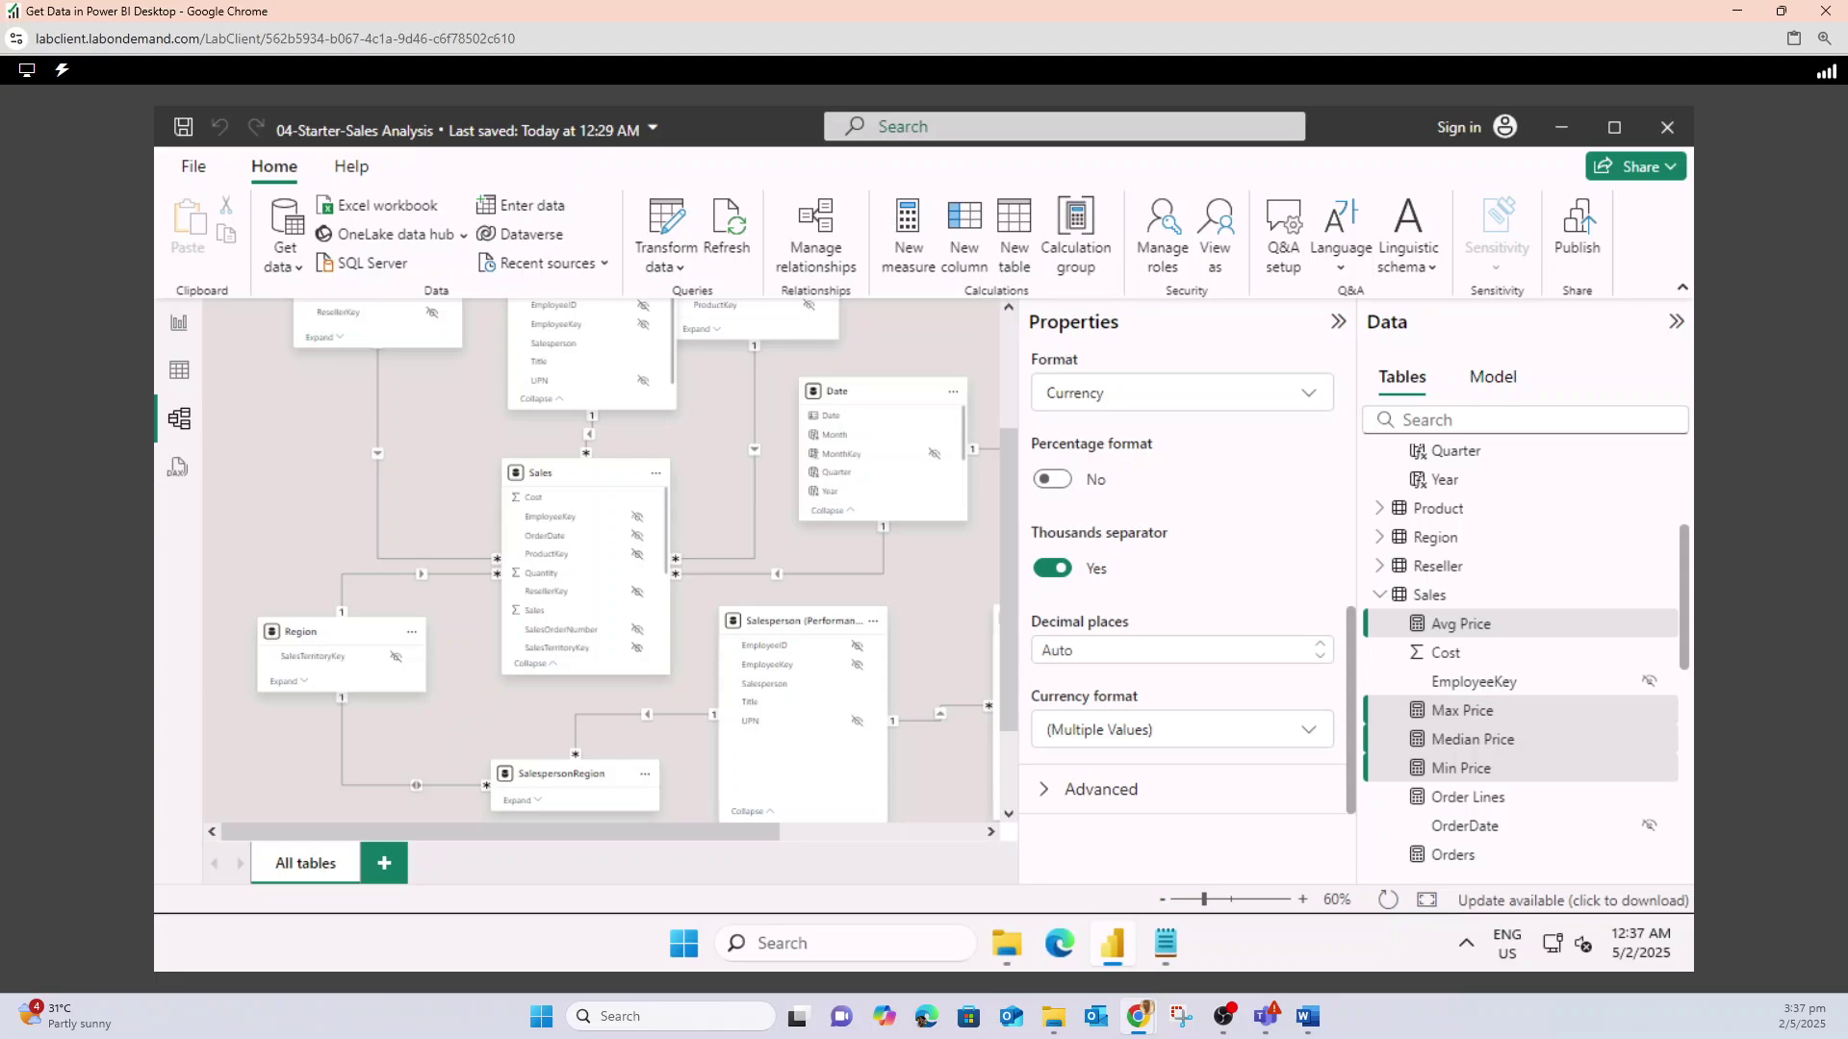
{"action": "left_click", "coordinate": [1042, 650]}
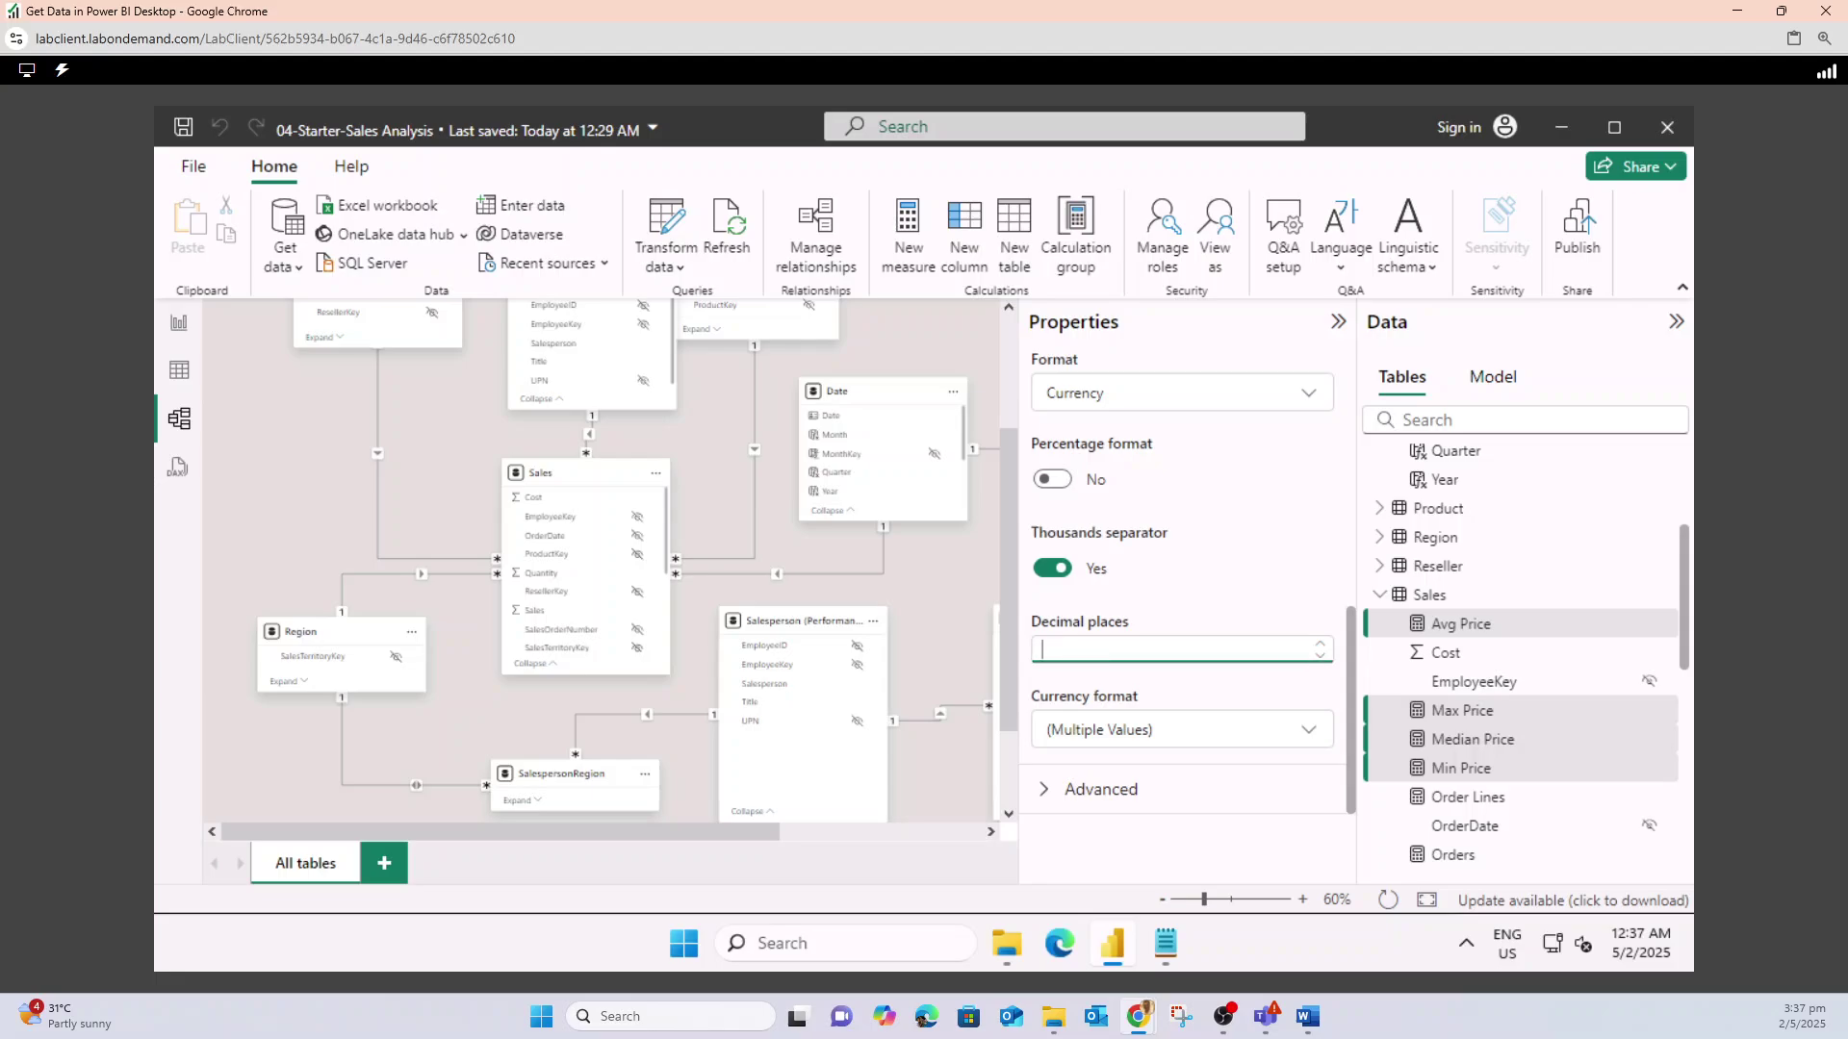
{"action": "type", "text": "2"}
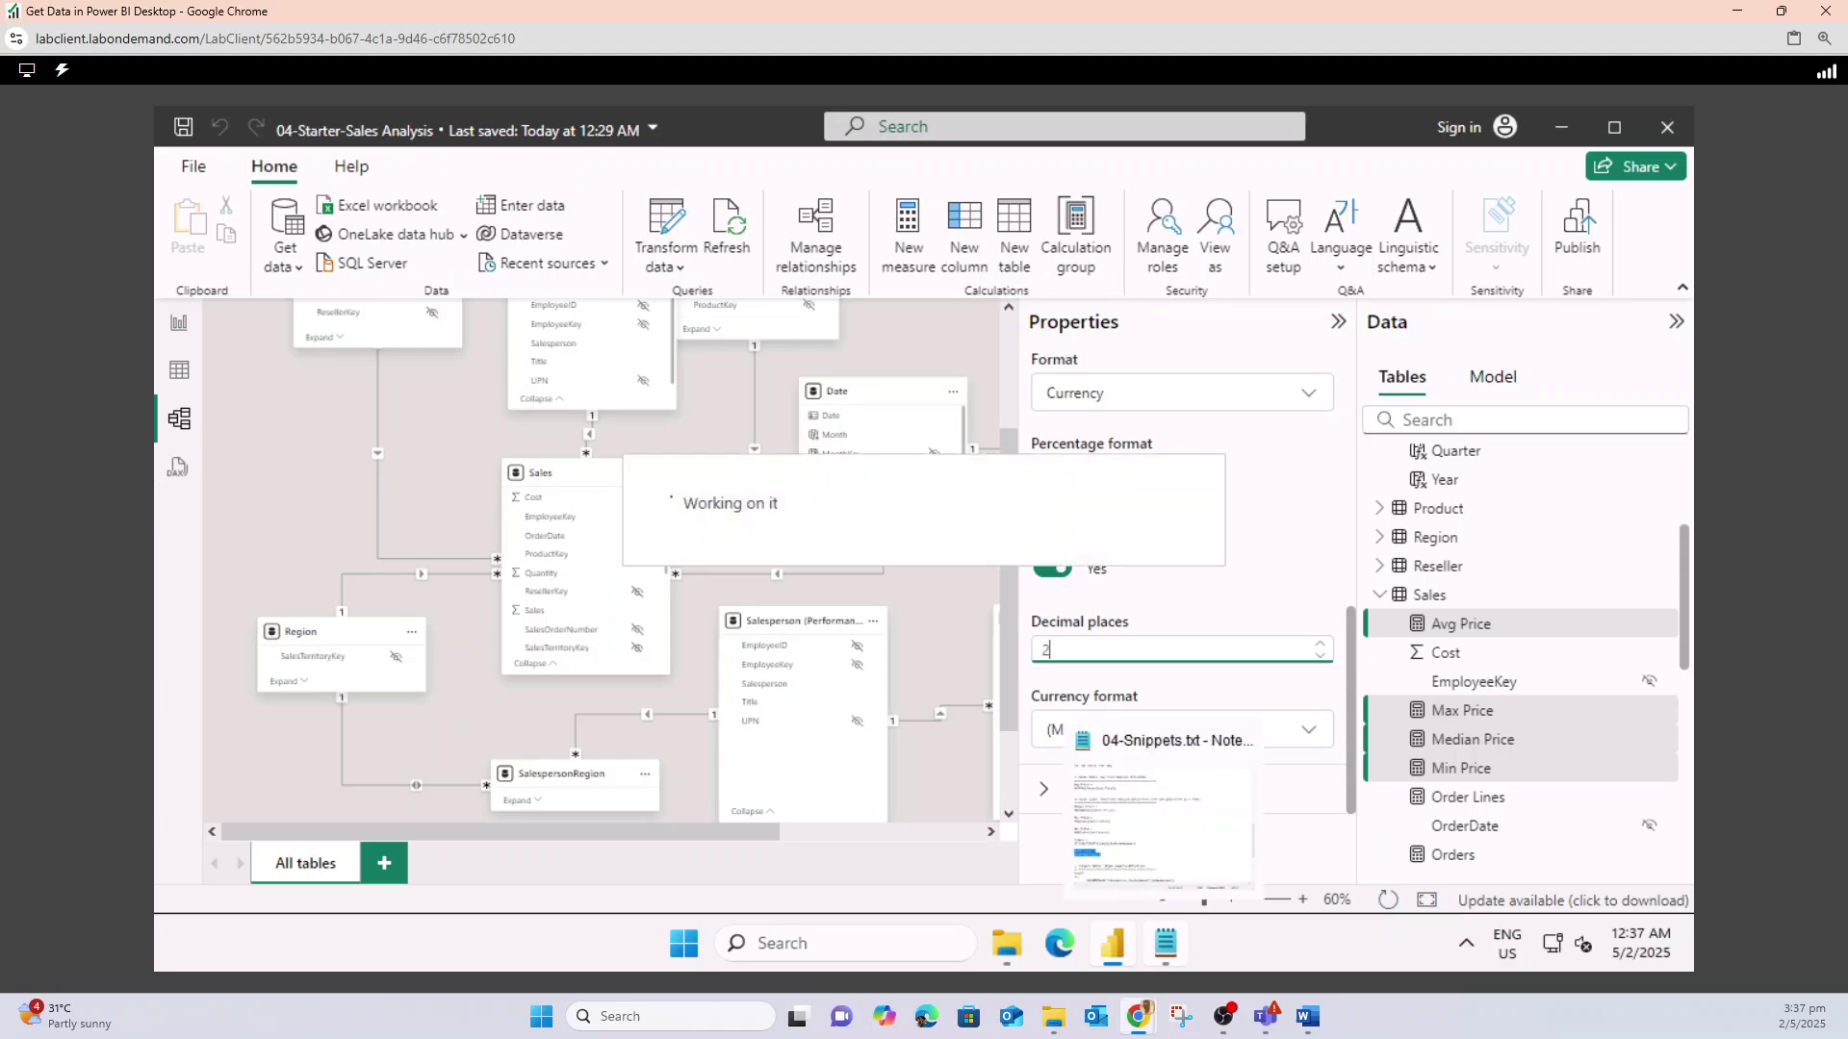
- Assign the four selected price measures to a display folder named Pricing and check the folder in the Sales table
{"action": "mouse_move", "coordinate": [1138, 1016]}
{"action": "mouse_move", "coordinate": [985, 915]}
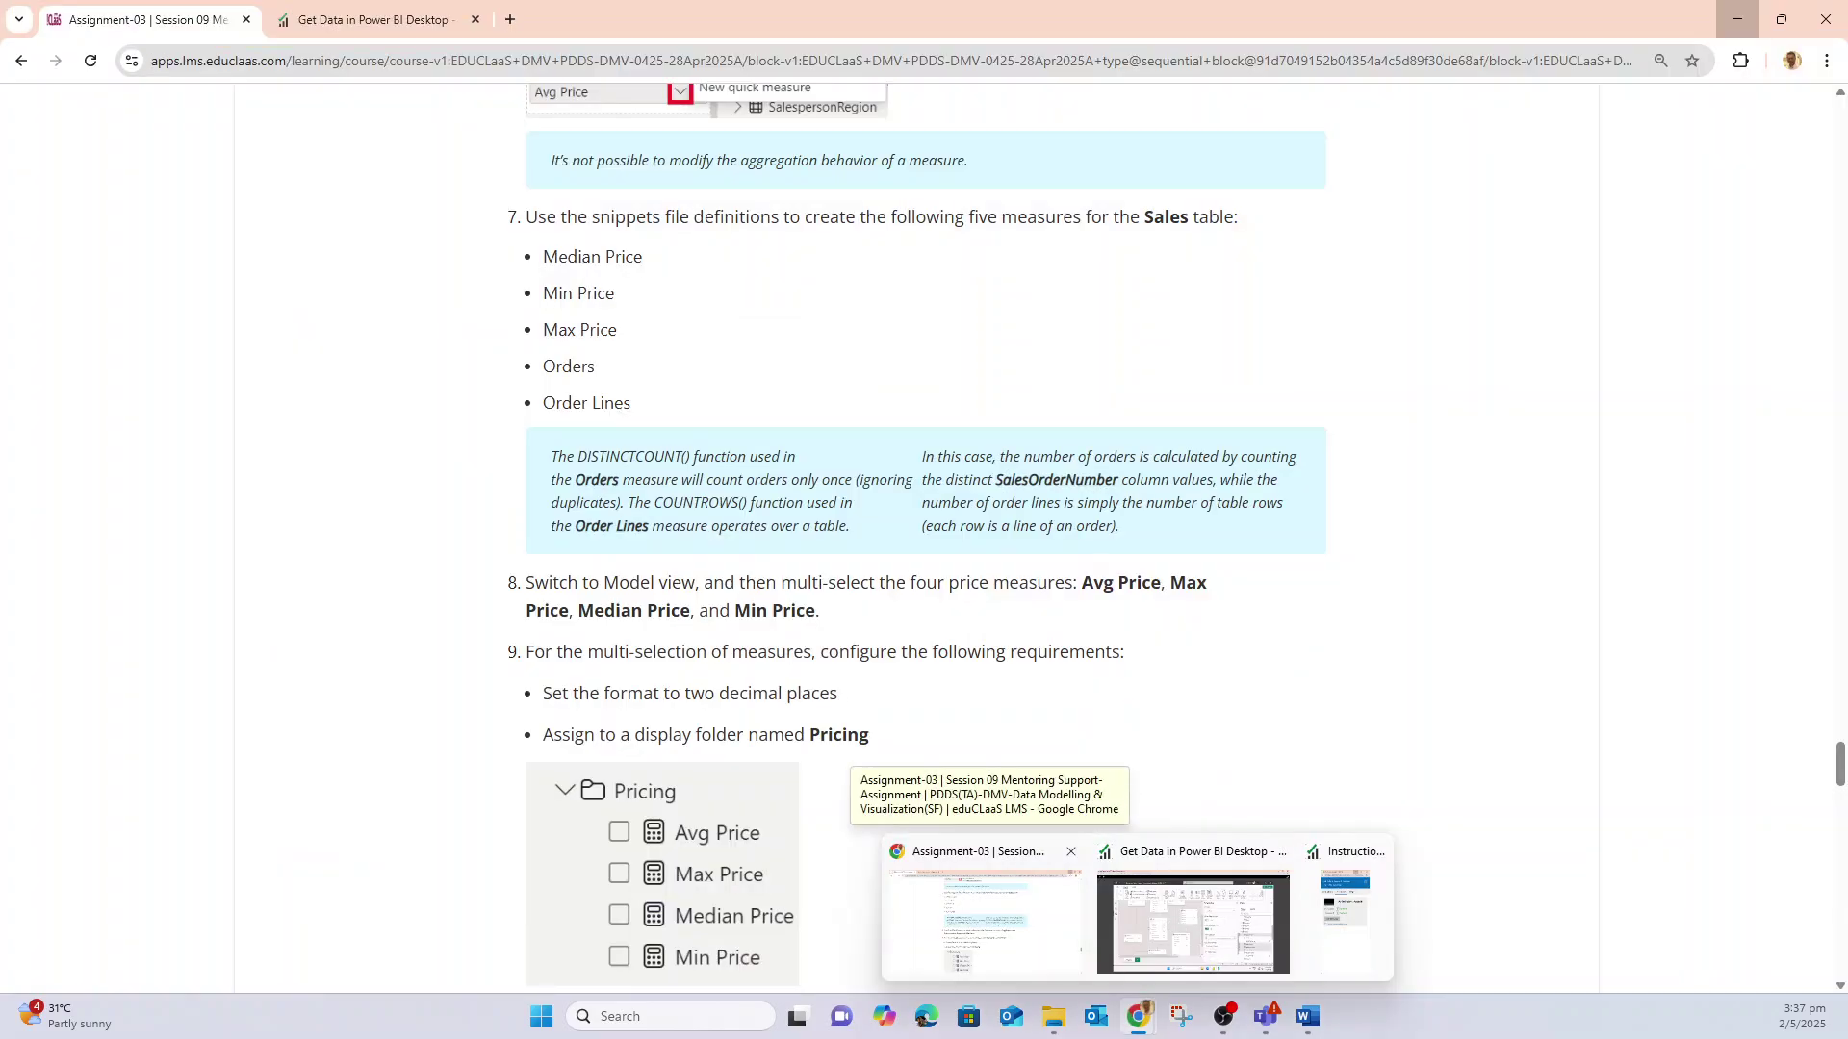
{"action": "mouse_move", "coordinate": [1194, 922]}
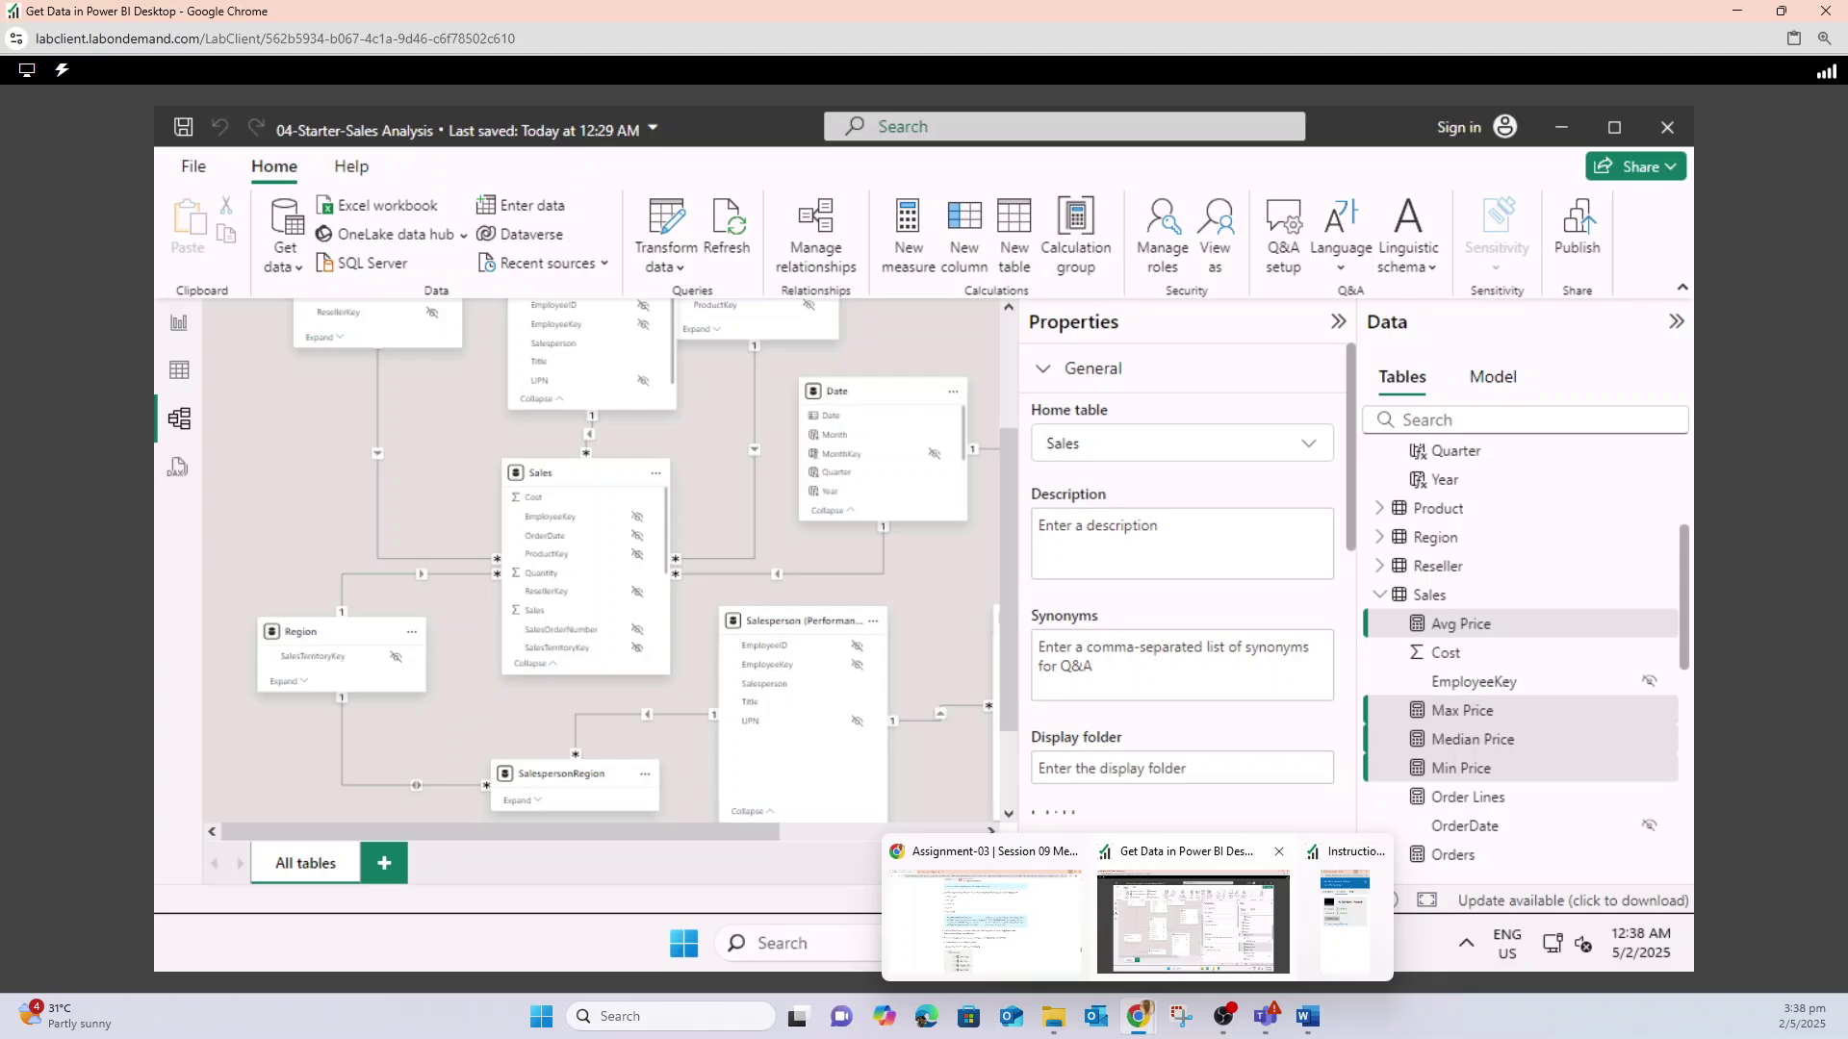
{"action": "left_click", "coordinate": [1182, 768]}
{"action": "type", "text": "Pricing"}
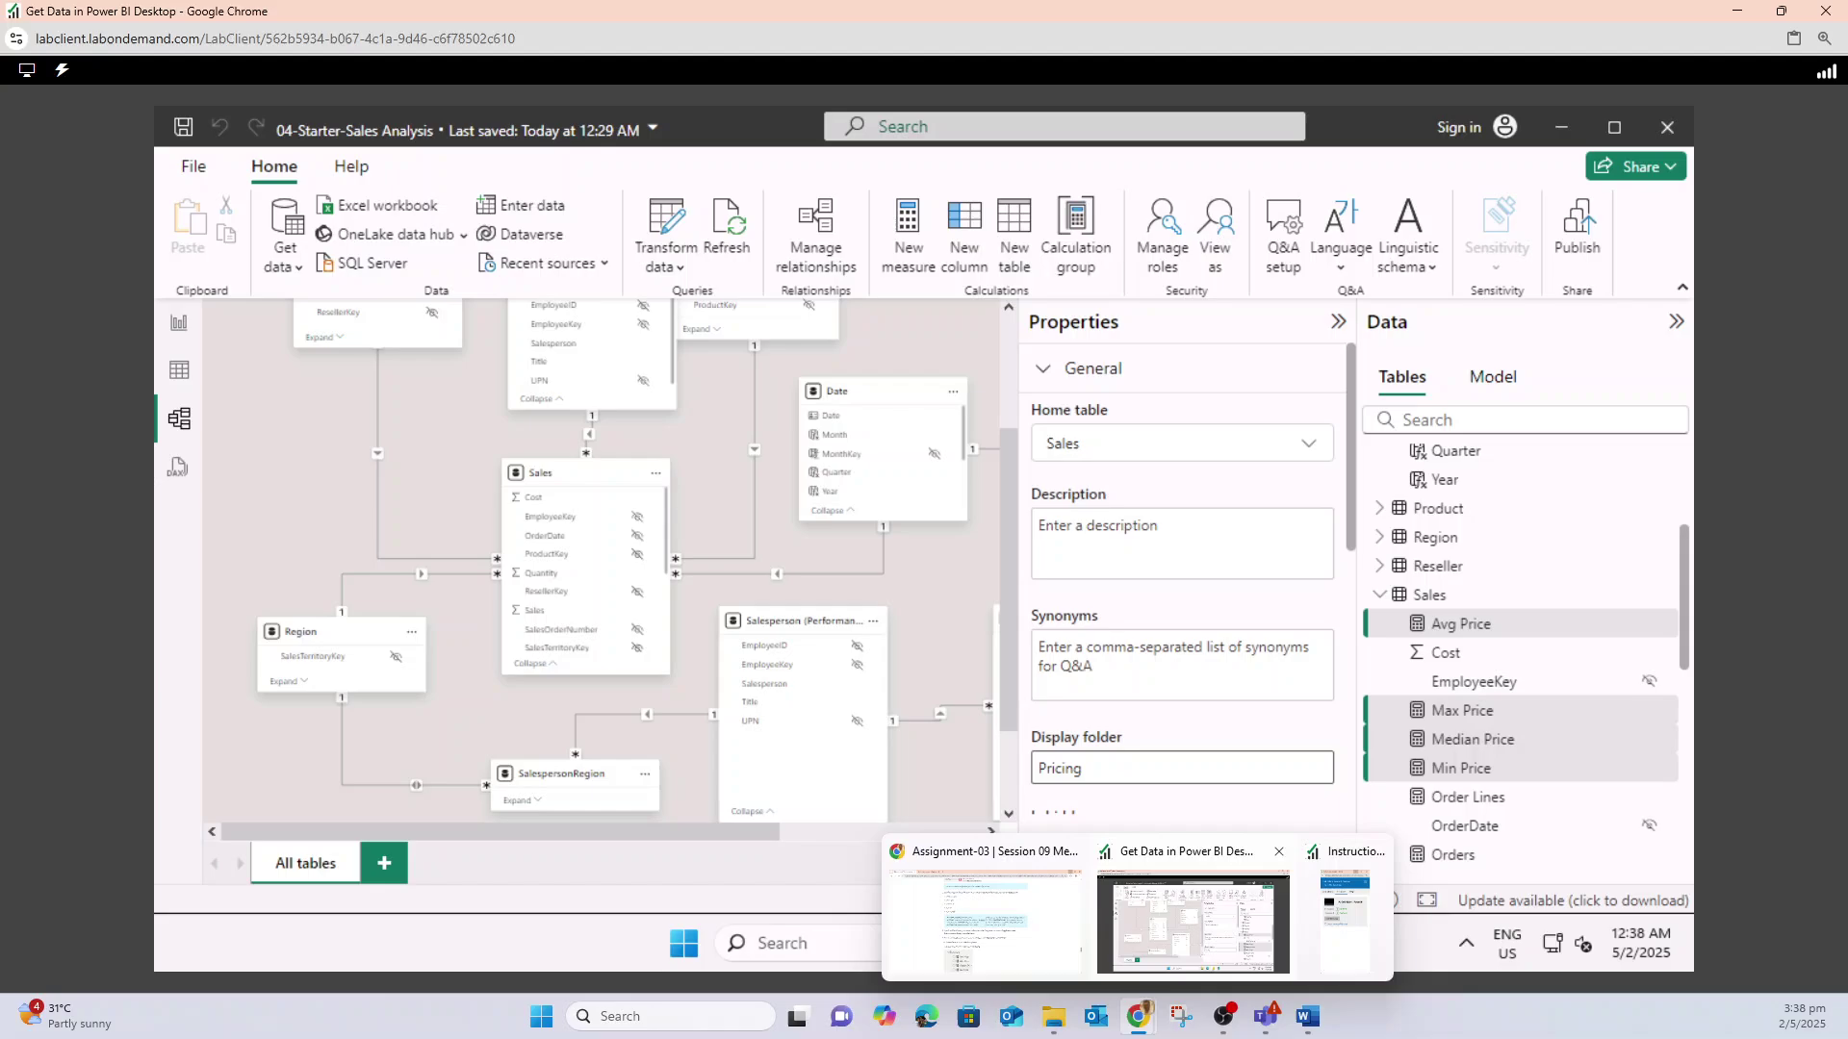
{"action": "key", "text": "Return"}
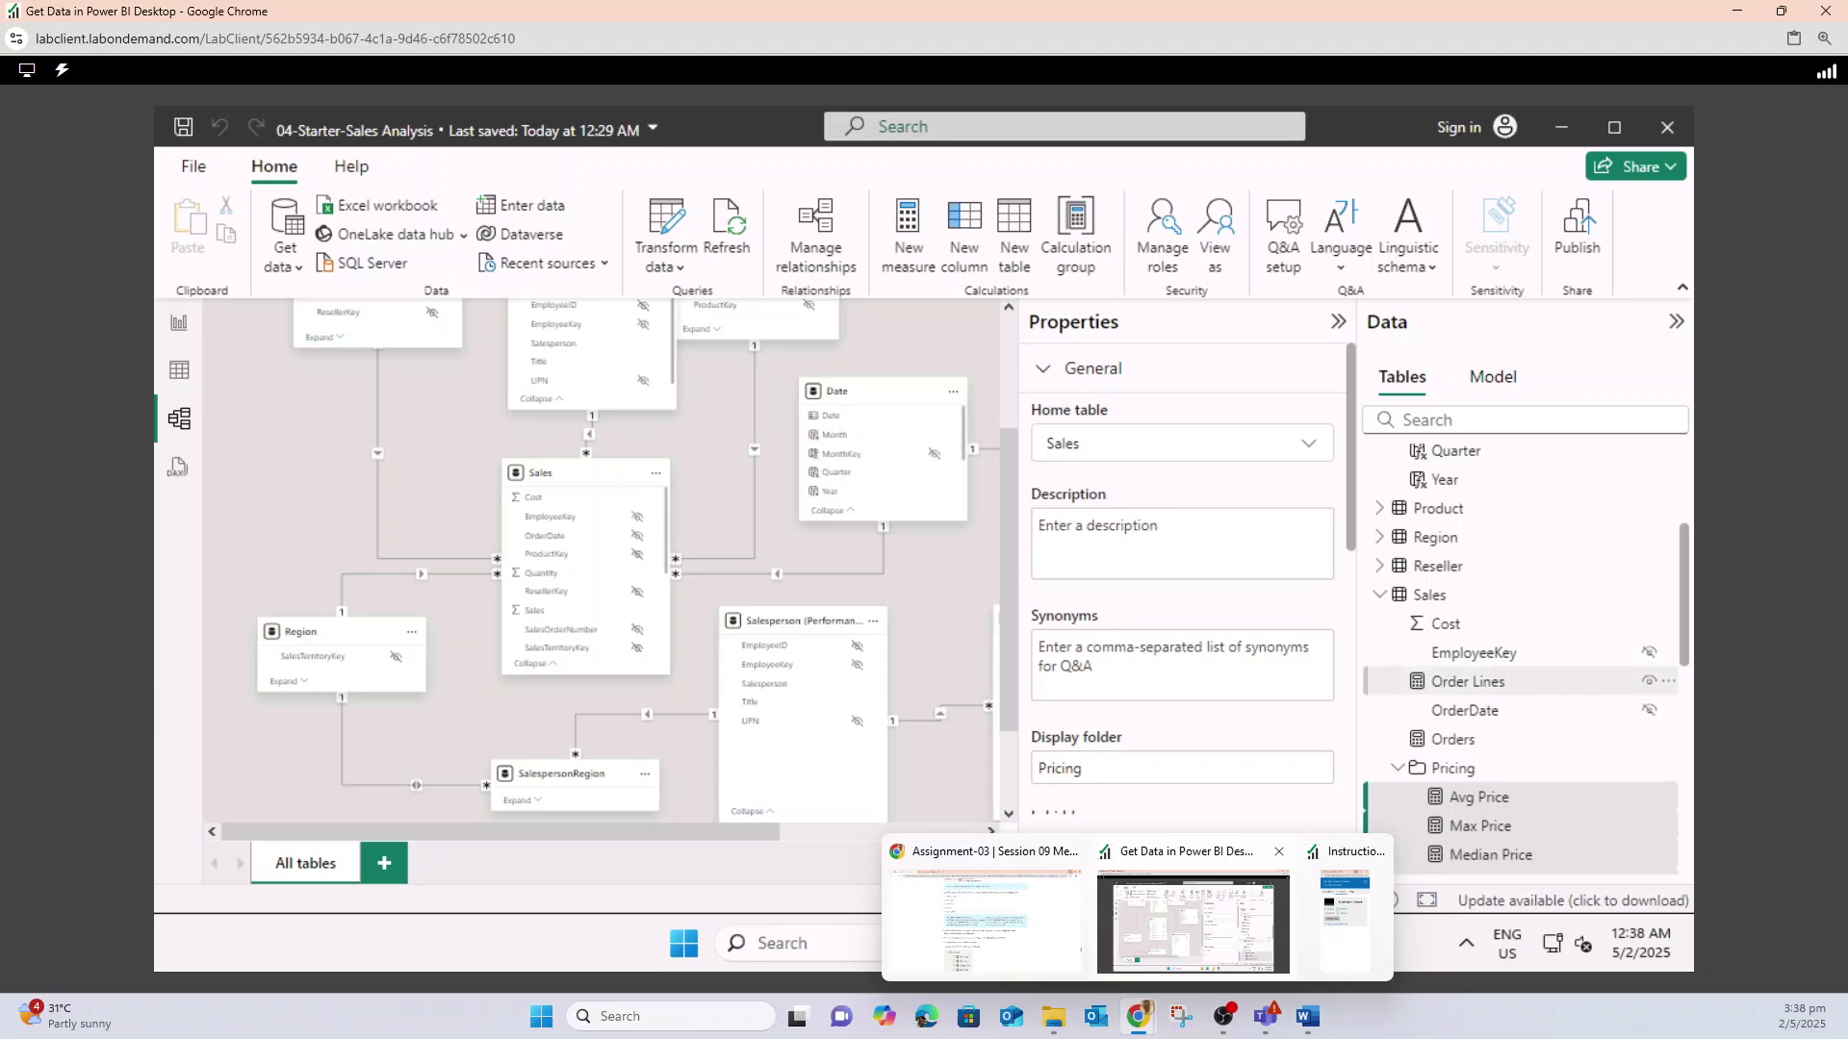
{"action": "scroll", "coordinate": [1502, 739], "scroll_direction": "down", "scroll_amount": 6}
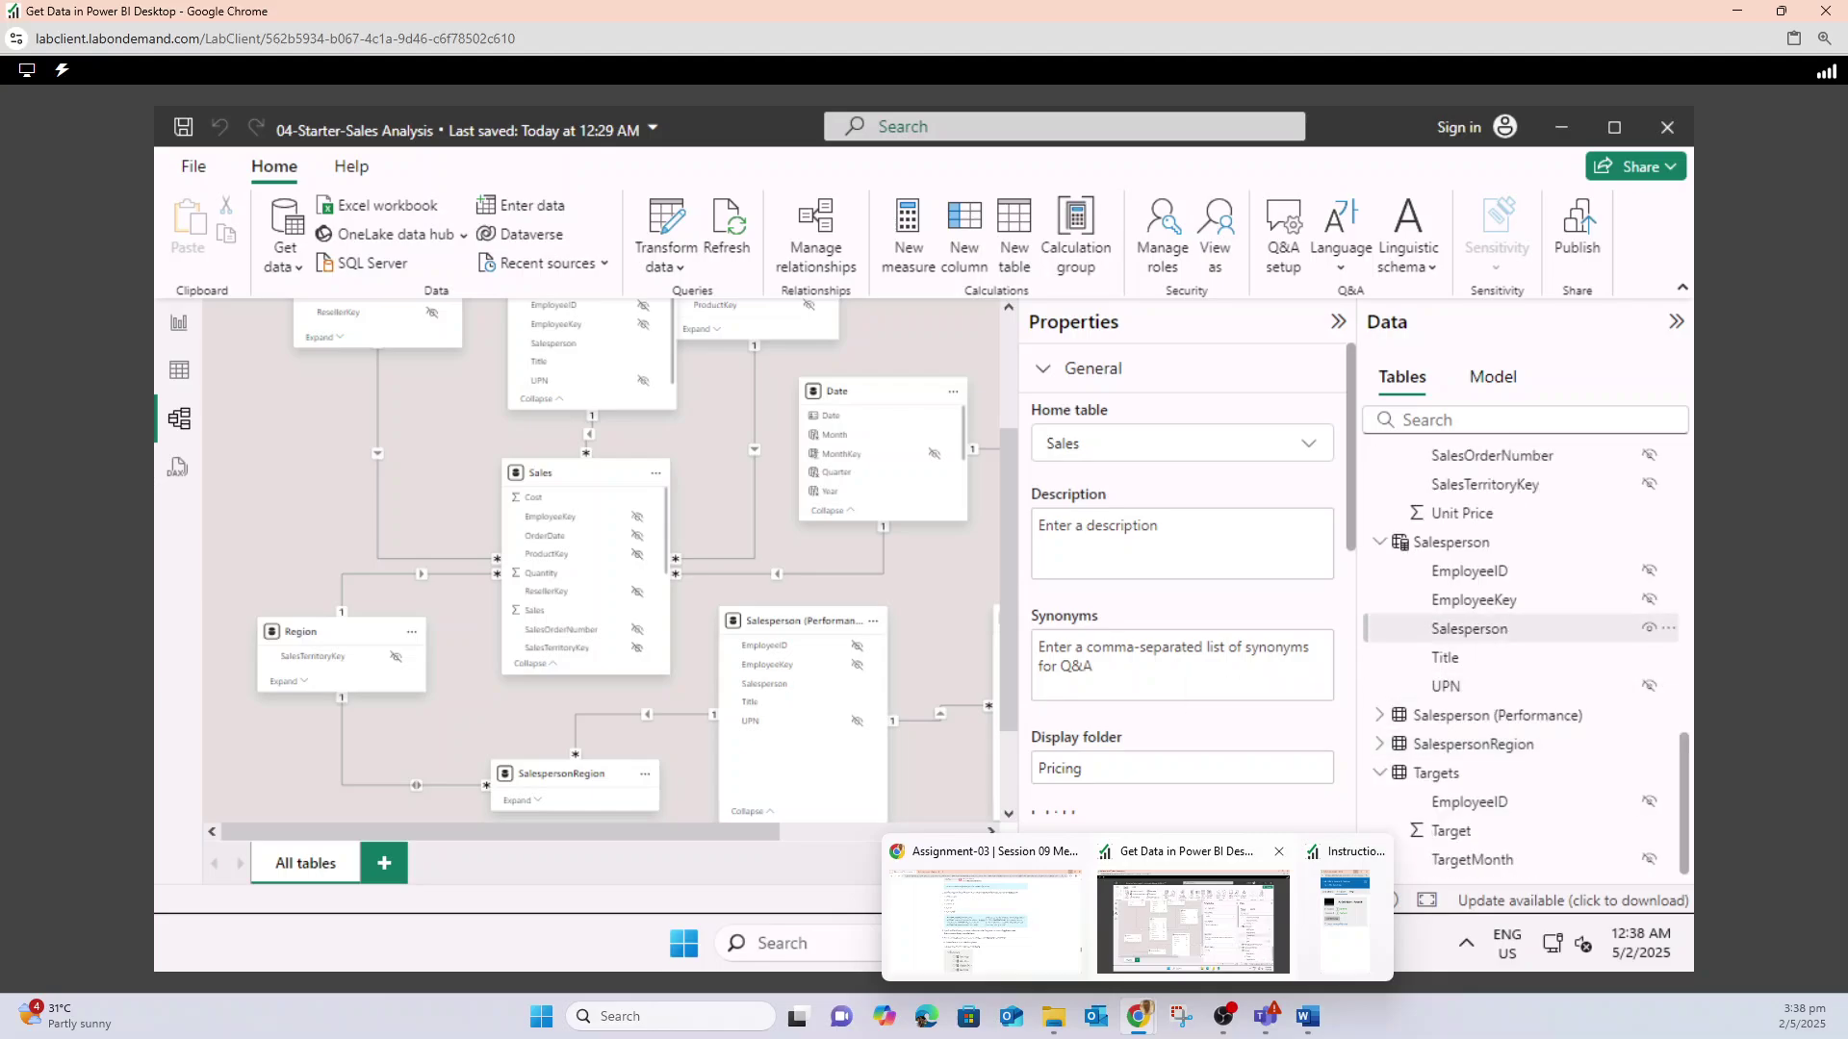
{"action": "scroll", "coordinate": [1501, 627], "scroll_direction": "up", "scroll_amount": 2}
{"action": "scroll", "coordinate": [1501, 677], "scroll_direction": "up", "scroll_amount": 3}
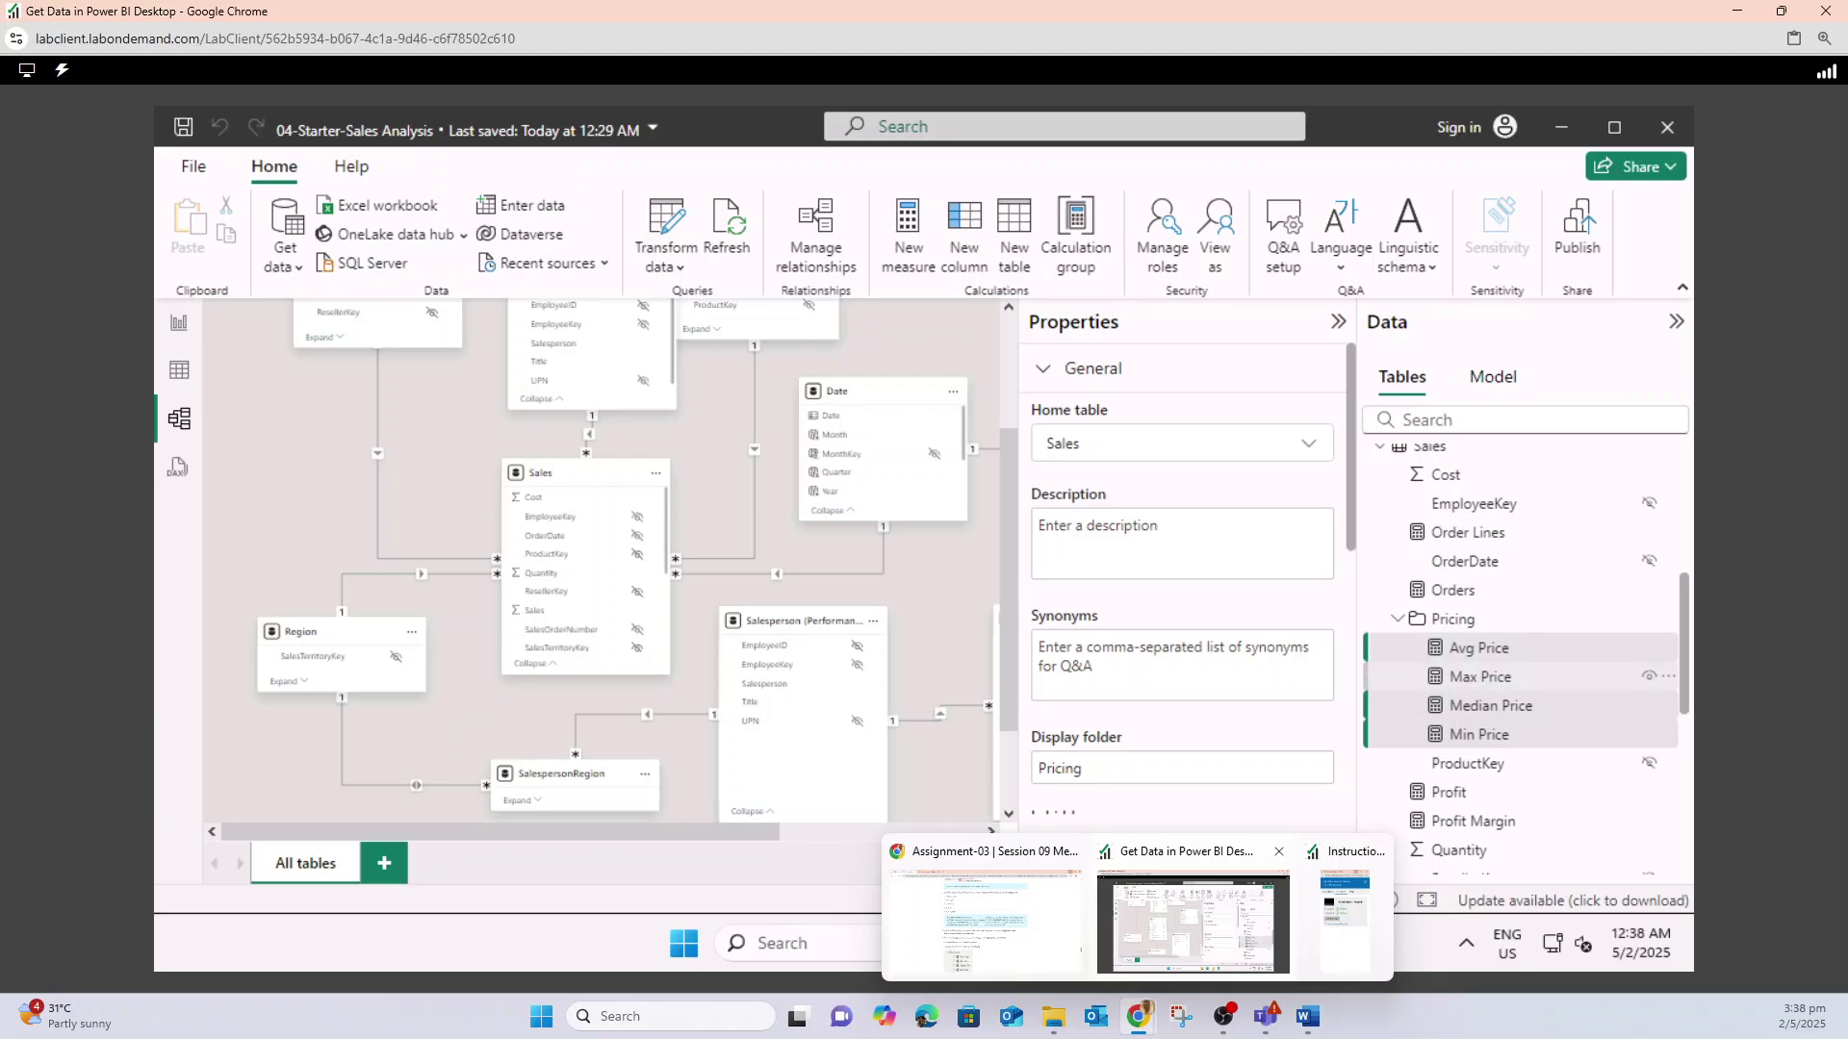
- Read the next lab instructions after the Pricing folder and hide the Unit Price column of the Sales table
{"action": "left_click", "coordinate": [1479, 734], "text": "ctrl"}
{"action": "left_click", "coordinate": [981, 910]}
{"action": "scroll", "coordinate": [924, 539], "scroll_direction": "down", "scroll_amount": 2}
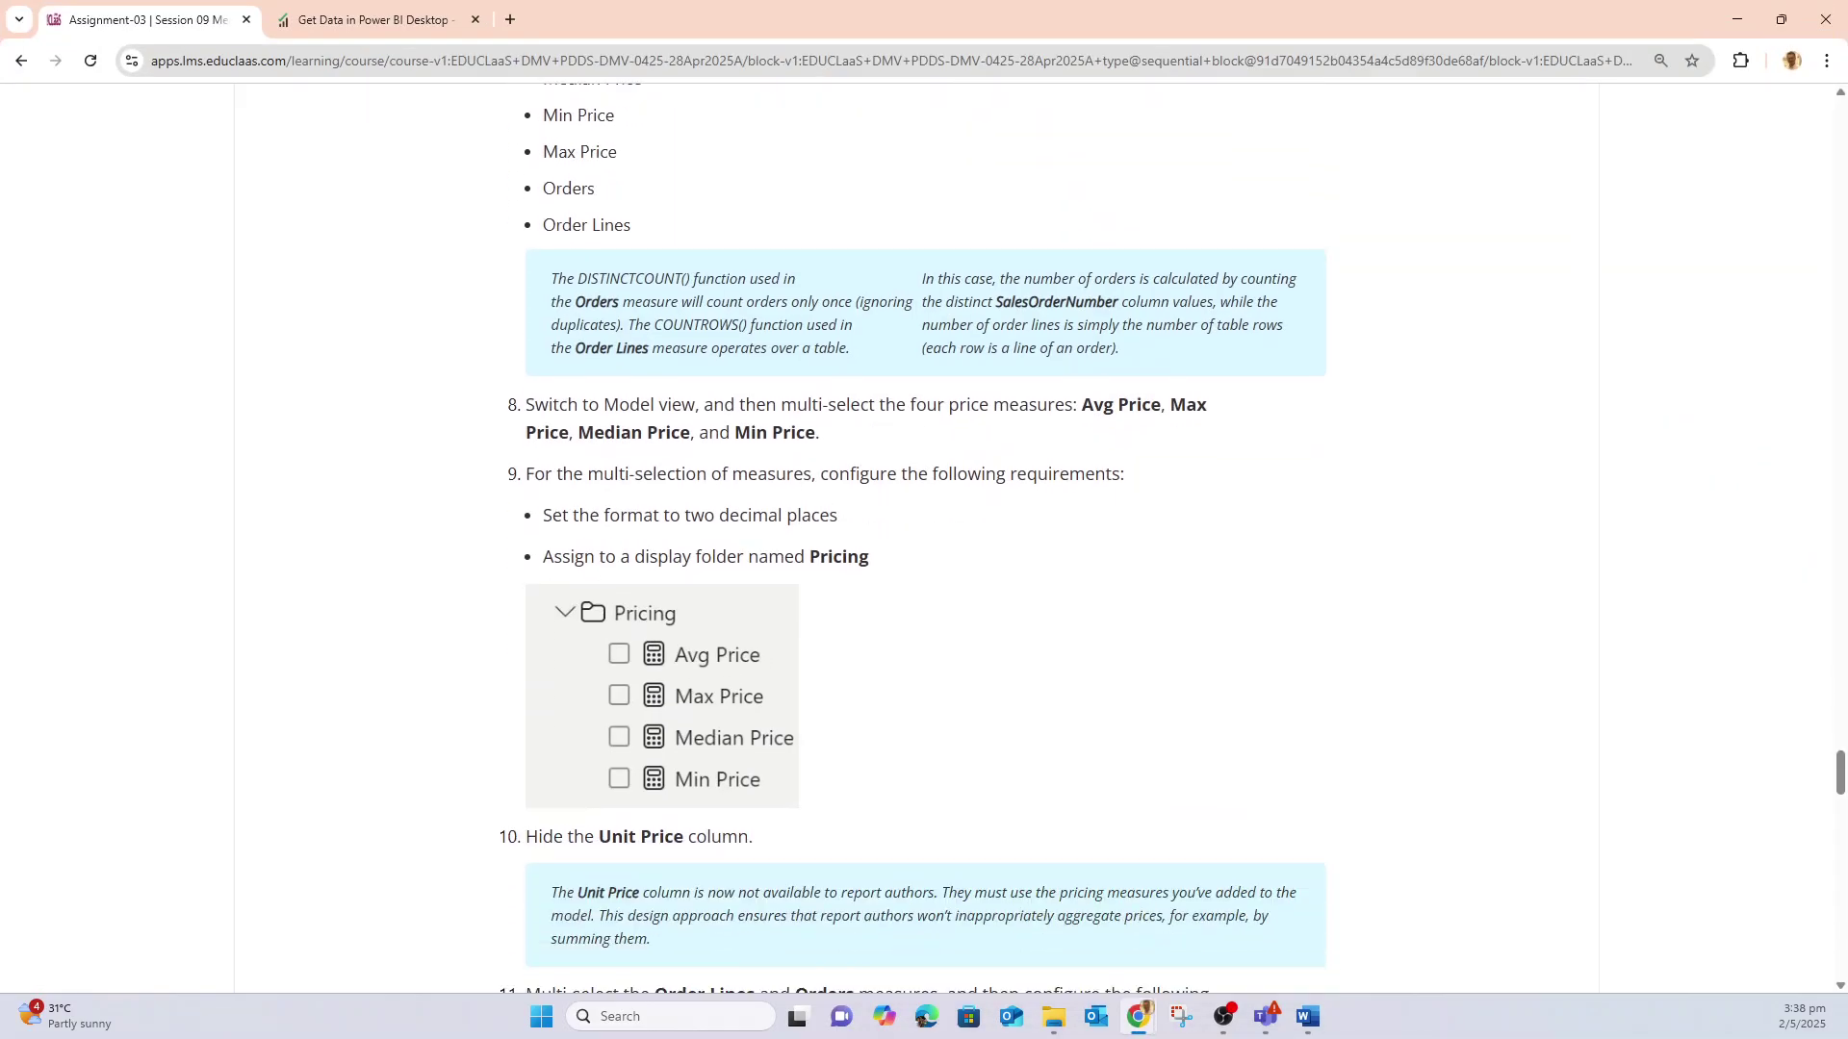
{"action": "scroll", "coordinate": [924, 539], "scroll_direction": "down", "scroll_amount": 6}
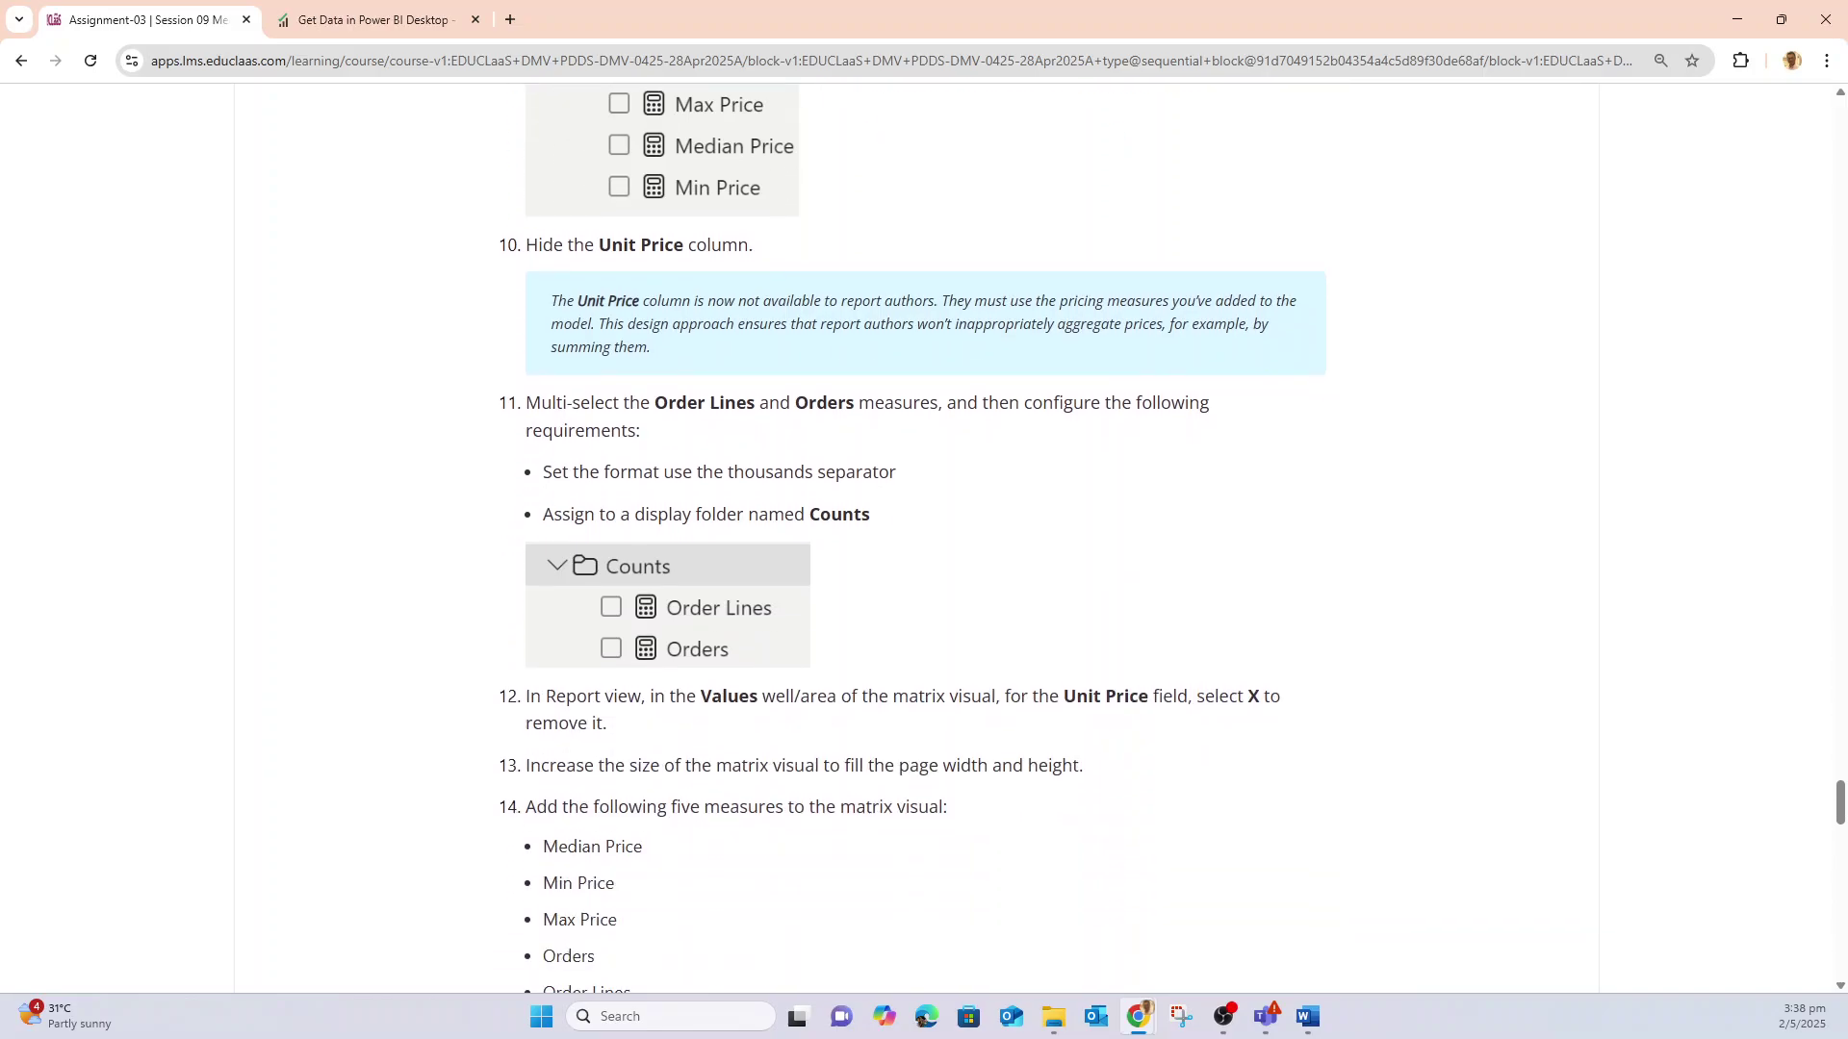
{"action": "mouse_move", "coordinate": [1137, 1016]}
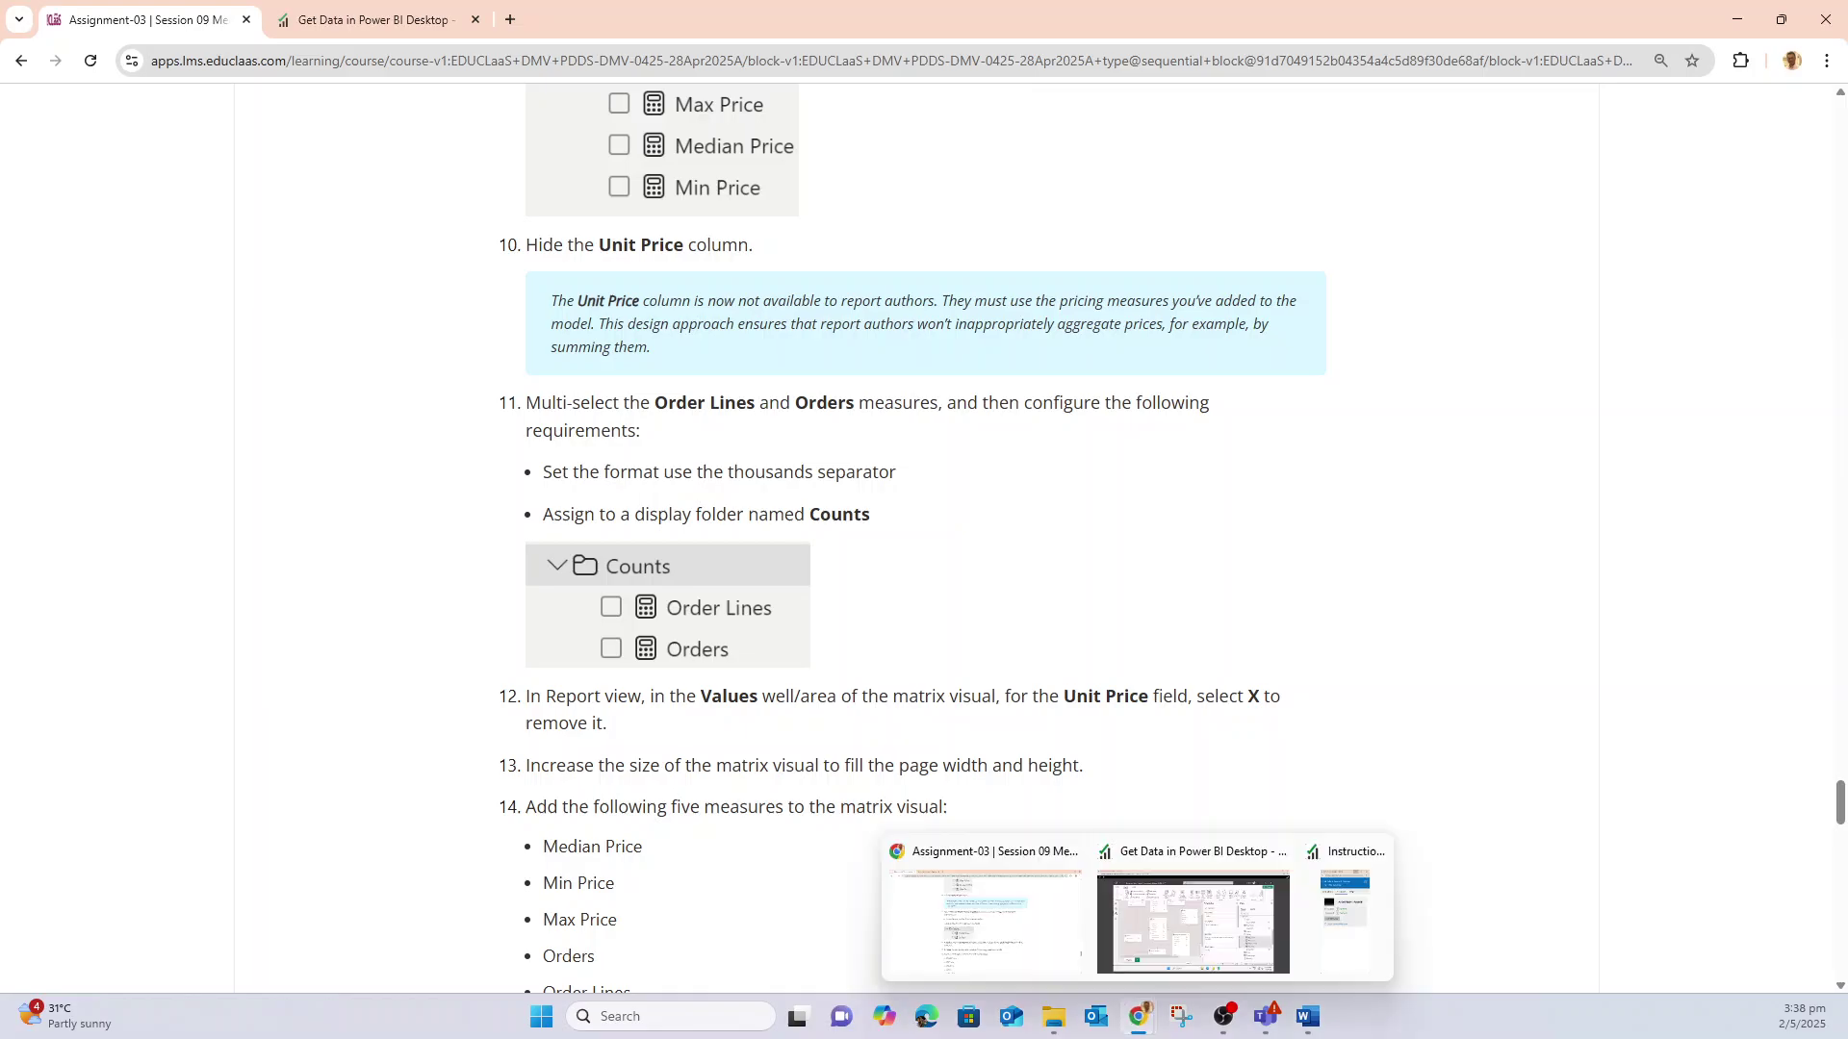
{"action": "left_click", "coordinate": [1191, 922]}
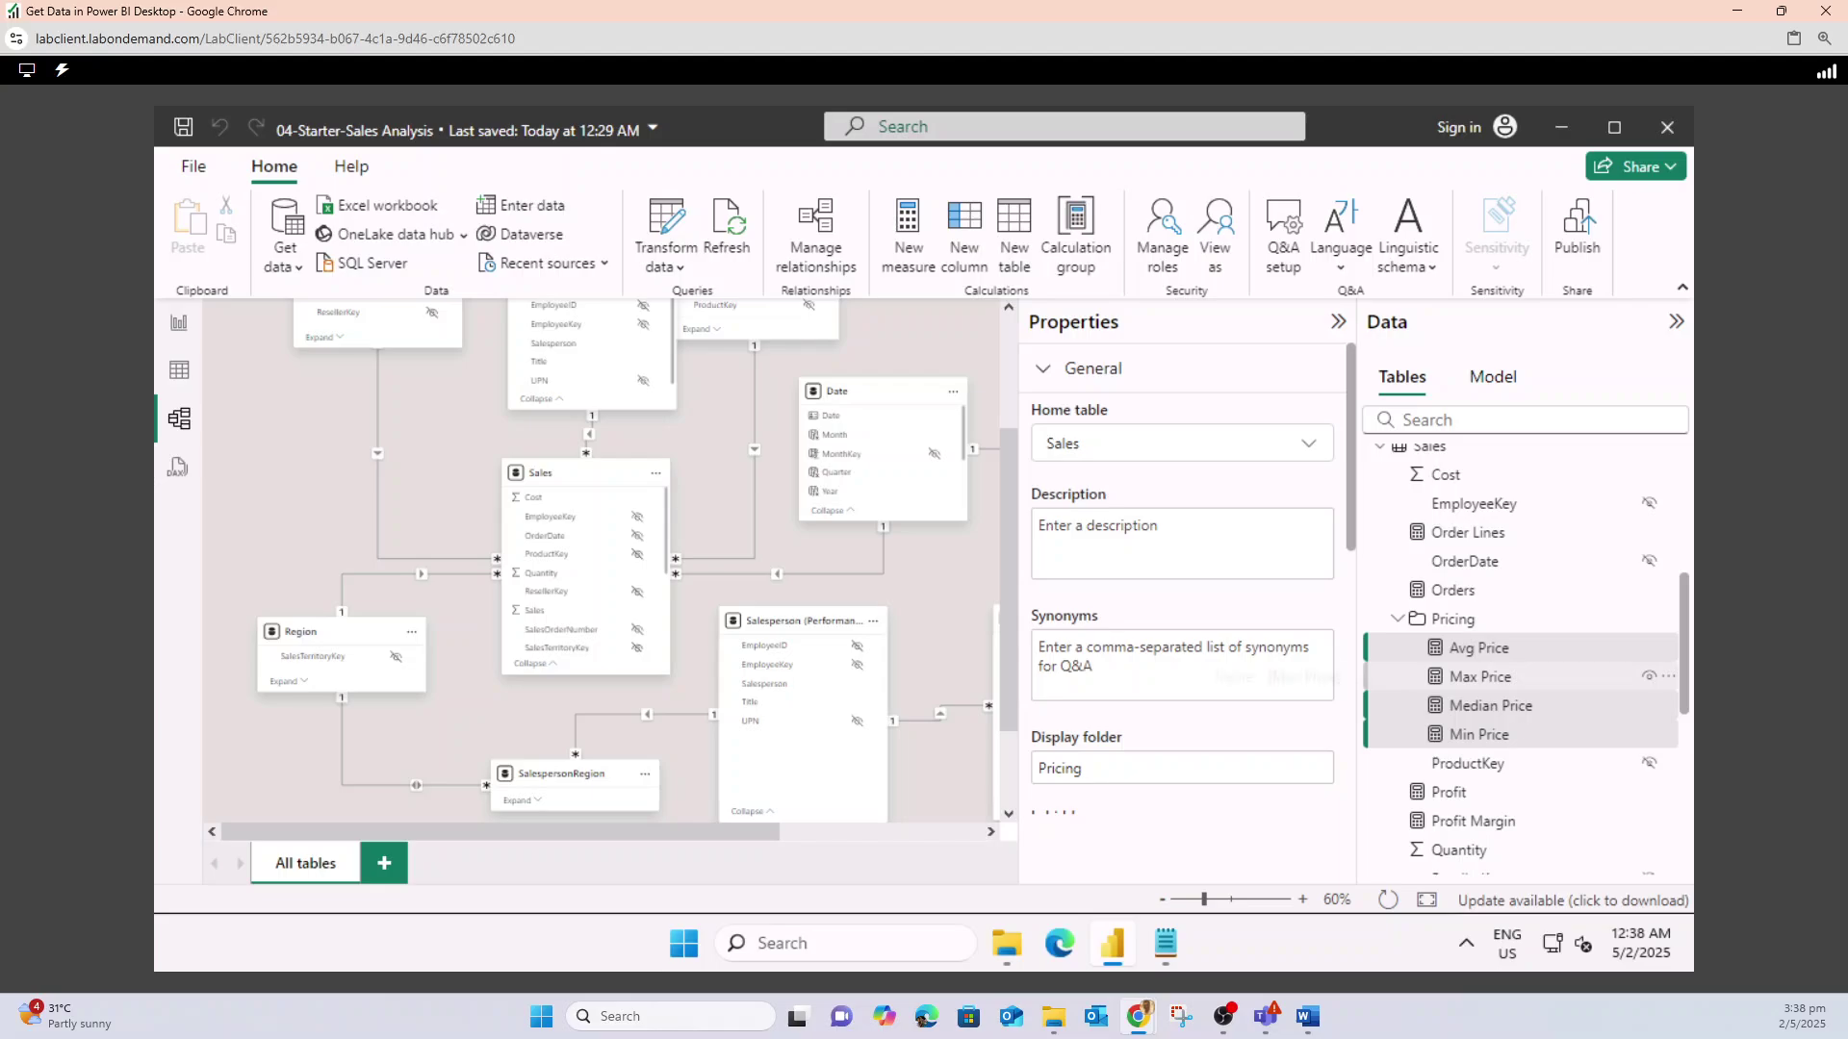
{"action": "scroll", "coordinate": [1525, 664], "scroll_direction": "up", "scroll_amount": 3}
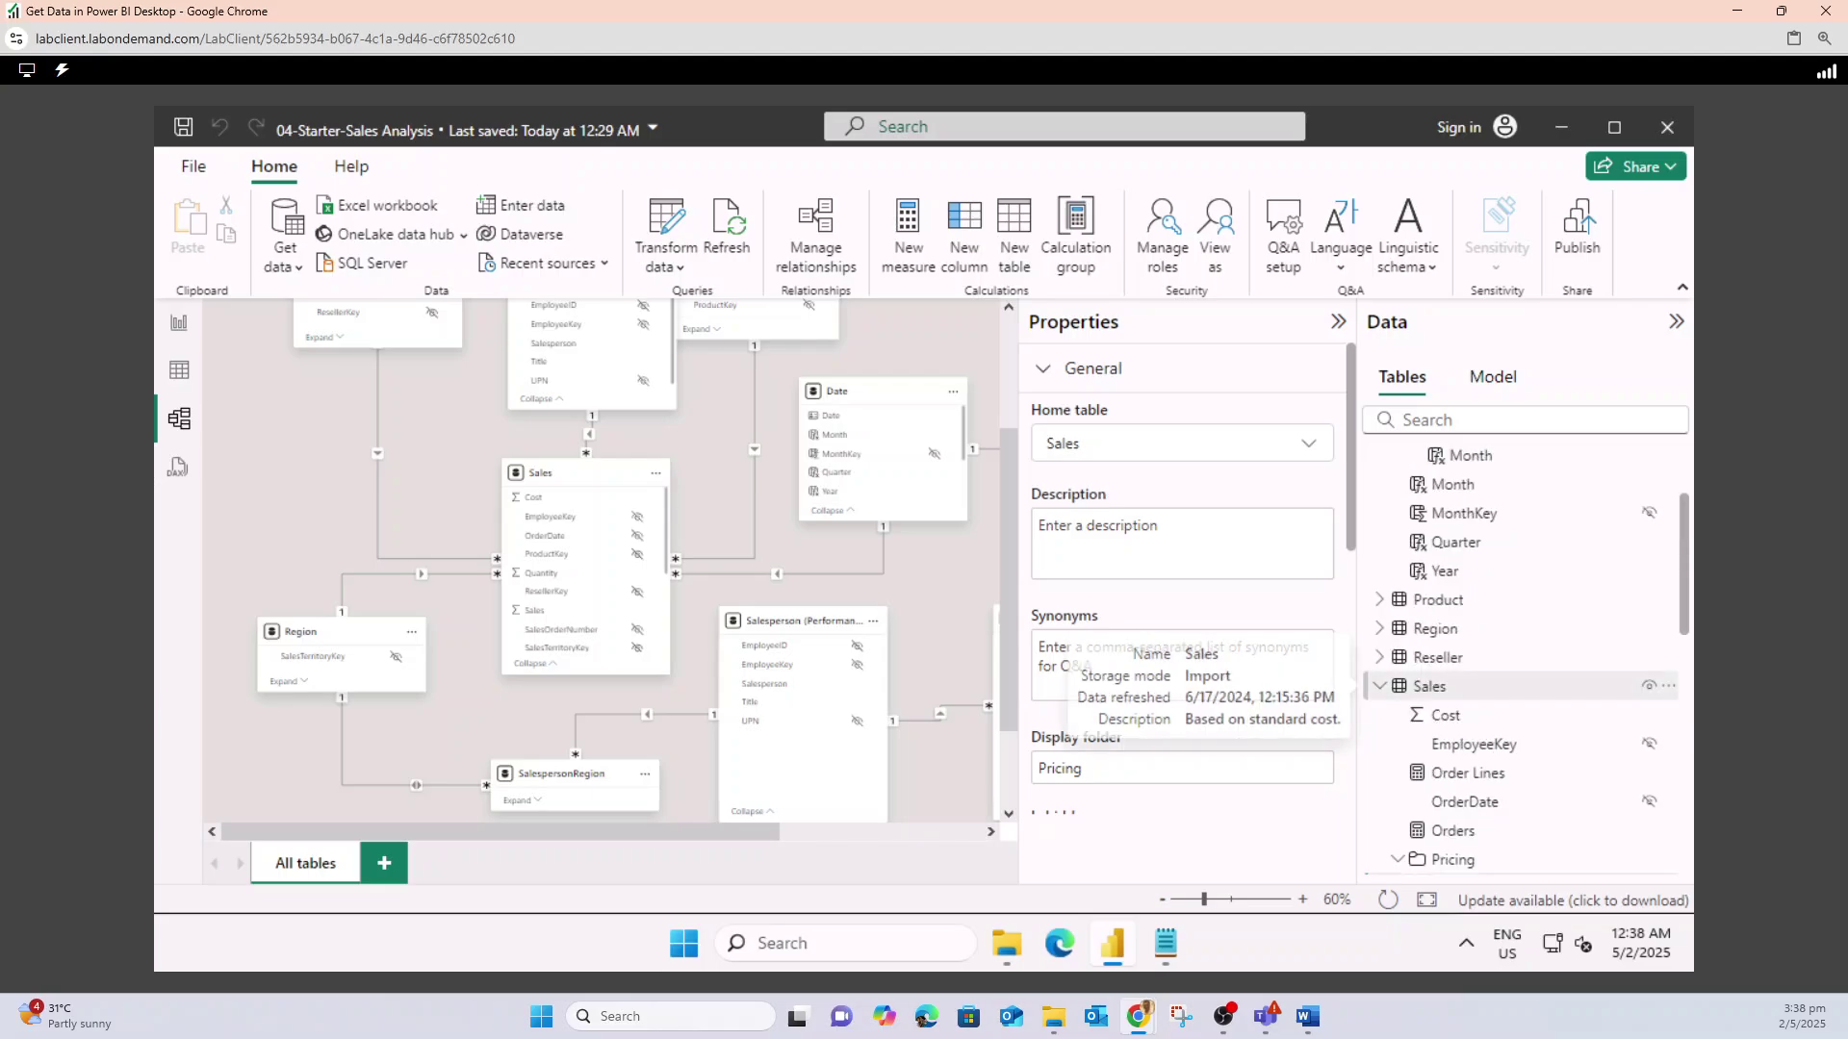
{"action": "scroll", "coordinate": [1525, 664], "scroll_direction": "down", "scroll_amount": 6}
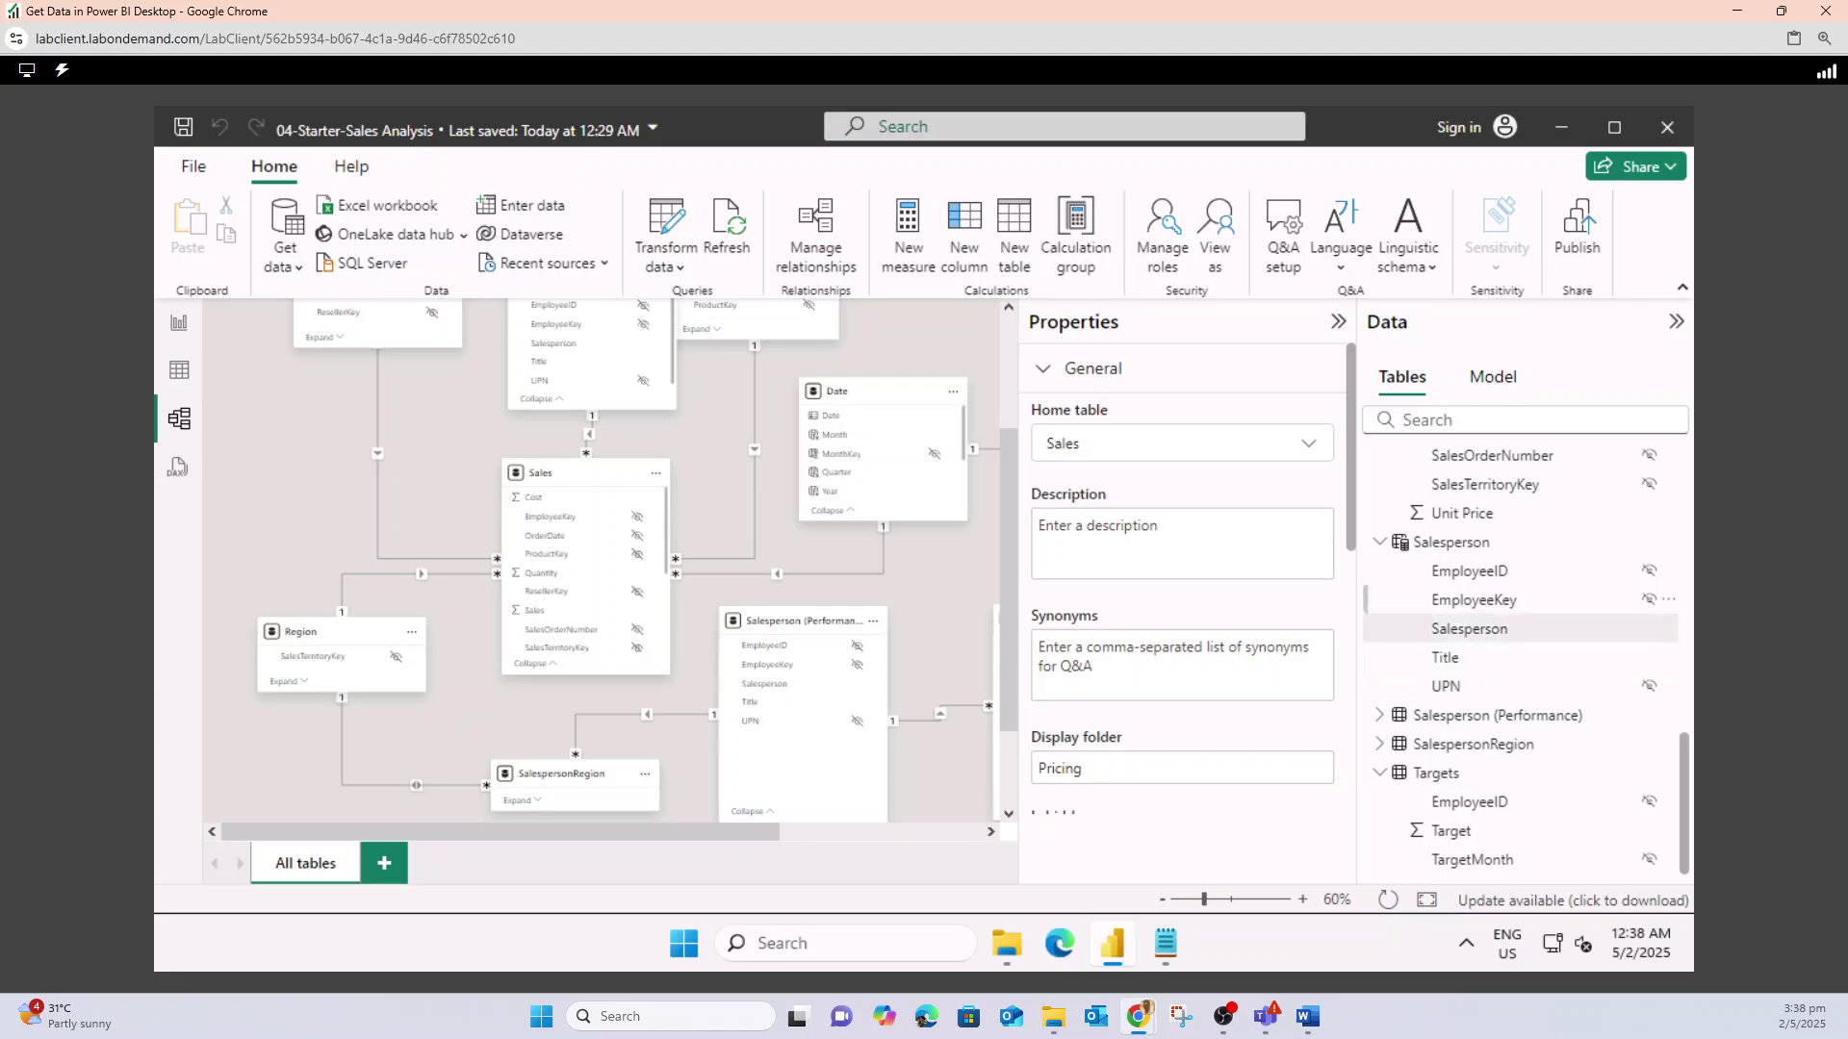
{"action": "left_click", "coordinate": [1462, 513]}
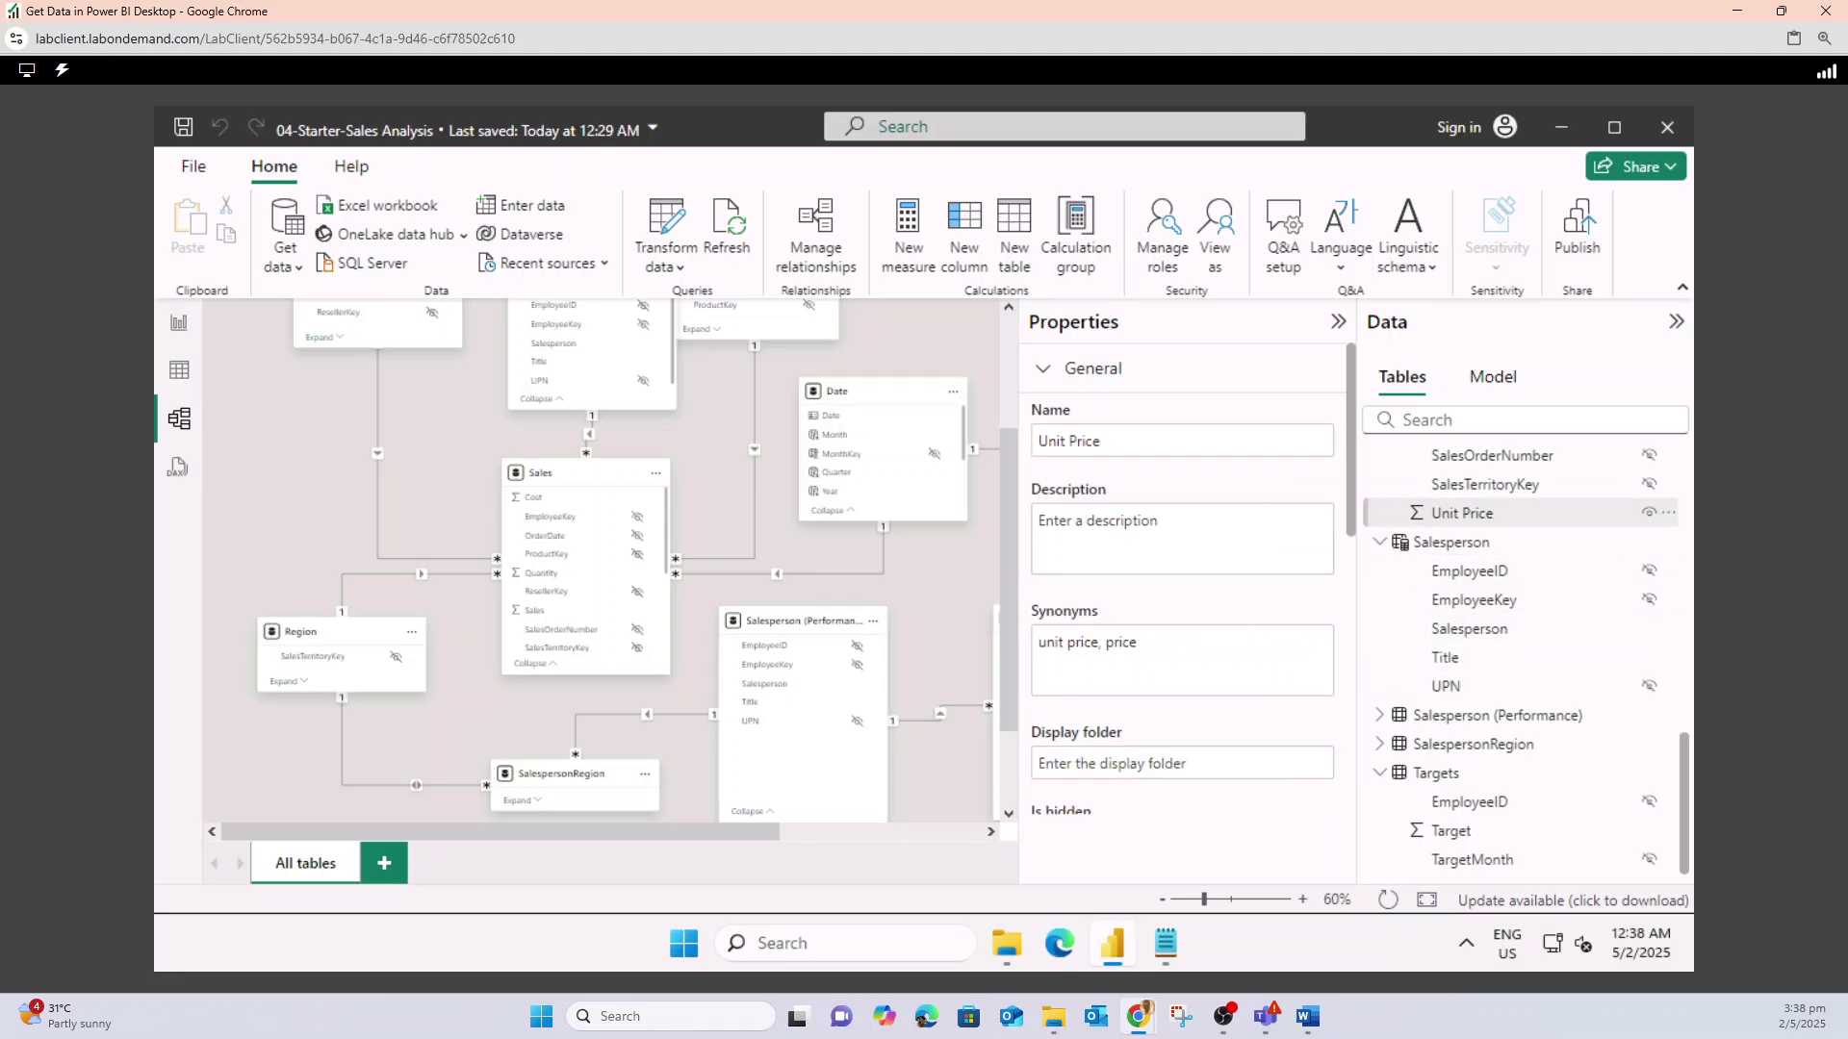
{"action": "left_click", "coordinate": [1649, 513]}
- Check the lab requirements for the count measures and select the Order Lines measure of the Sales table in Model view
{"action": "mouse_move", "coordinate": [1138, 1016]}
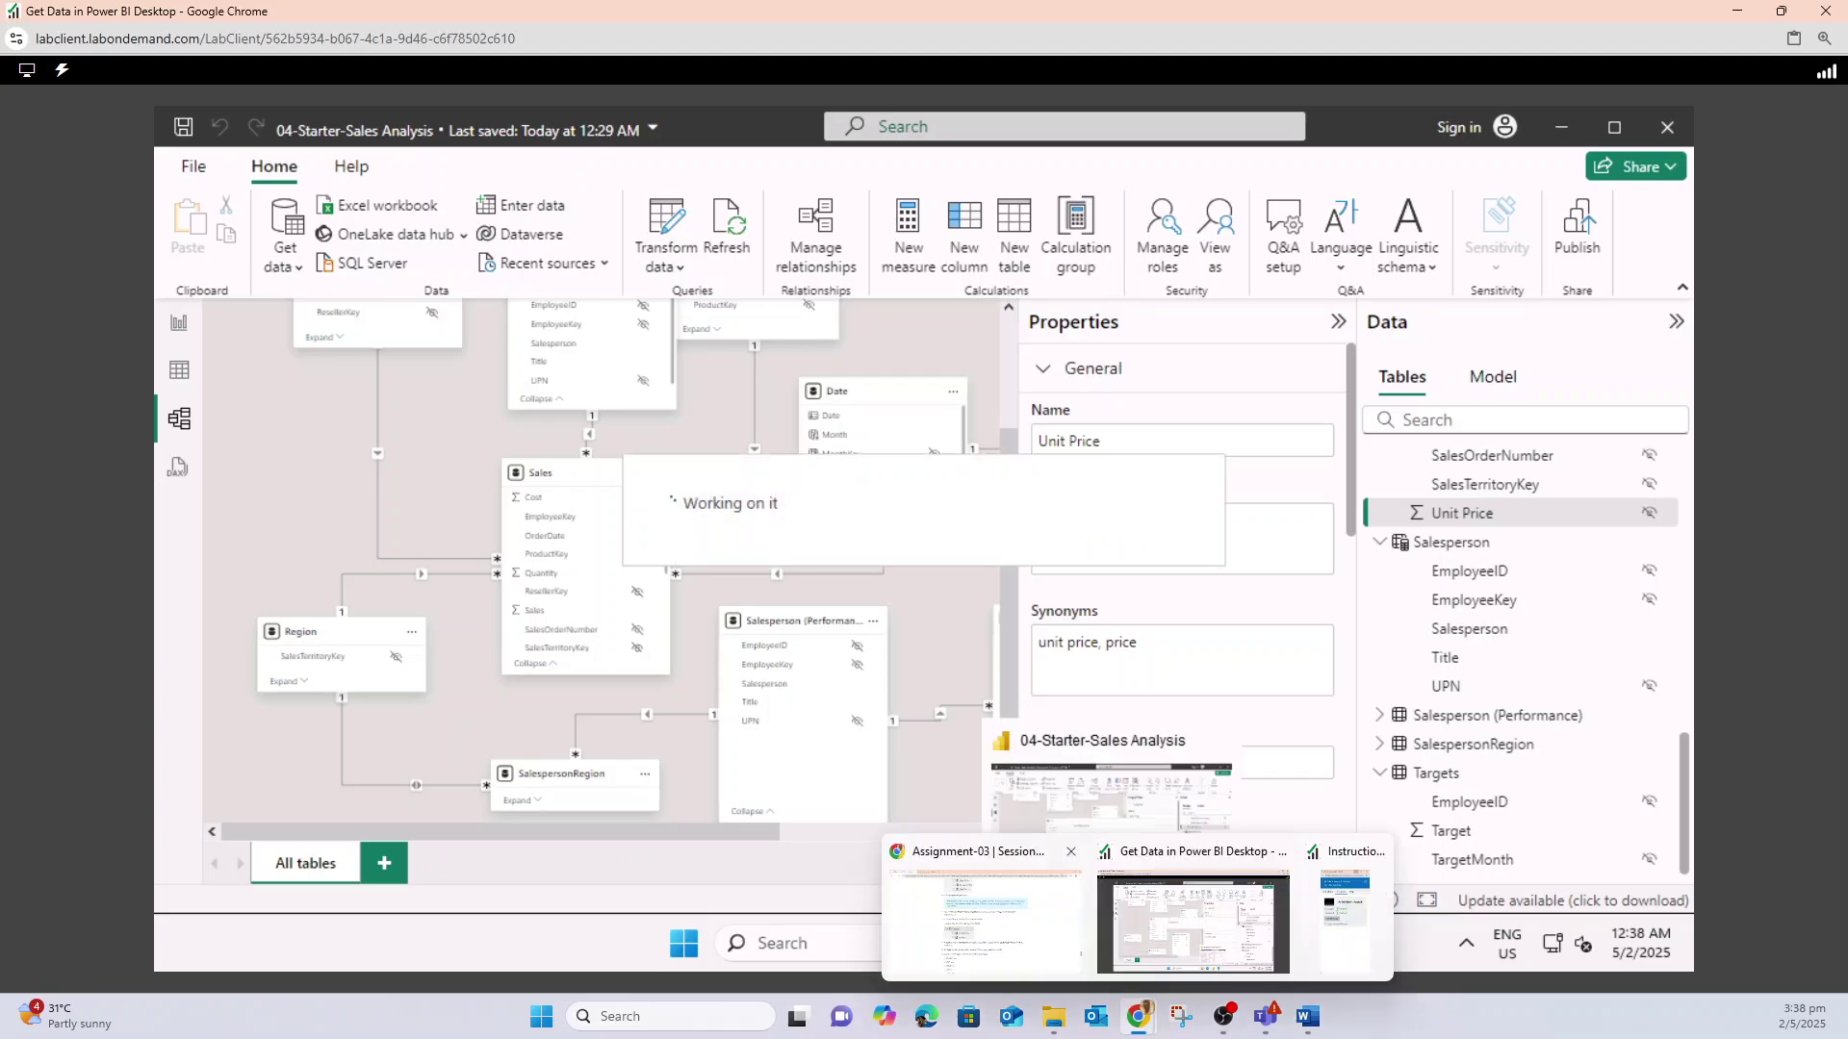
{"action": "left_click", "coordinate": [969, 895]}
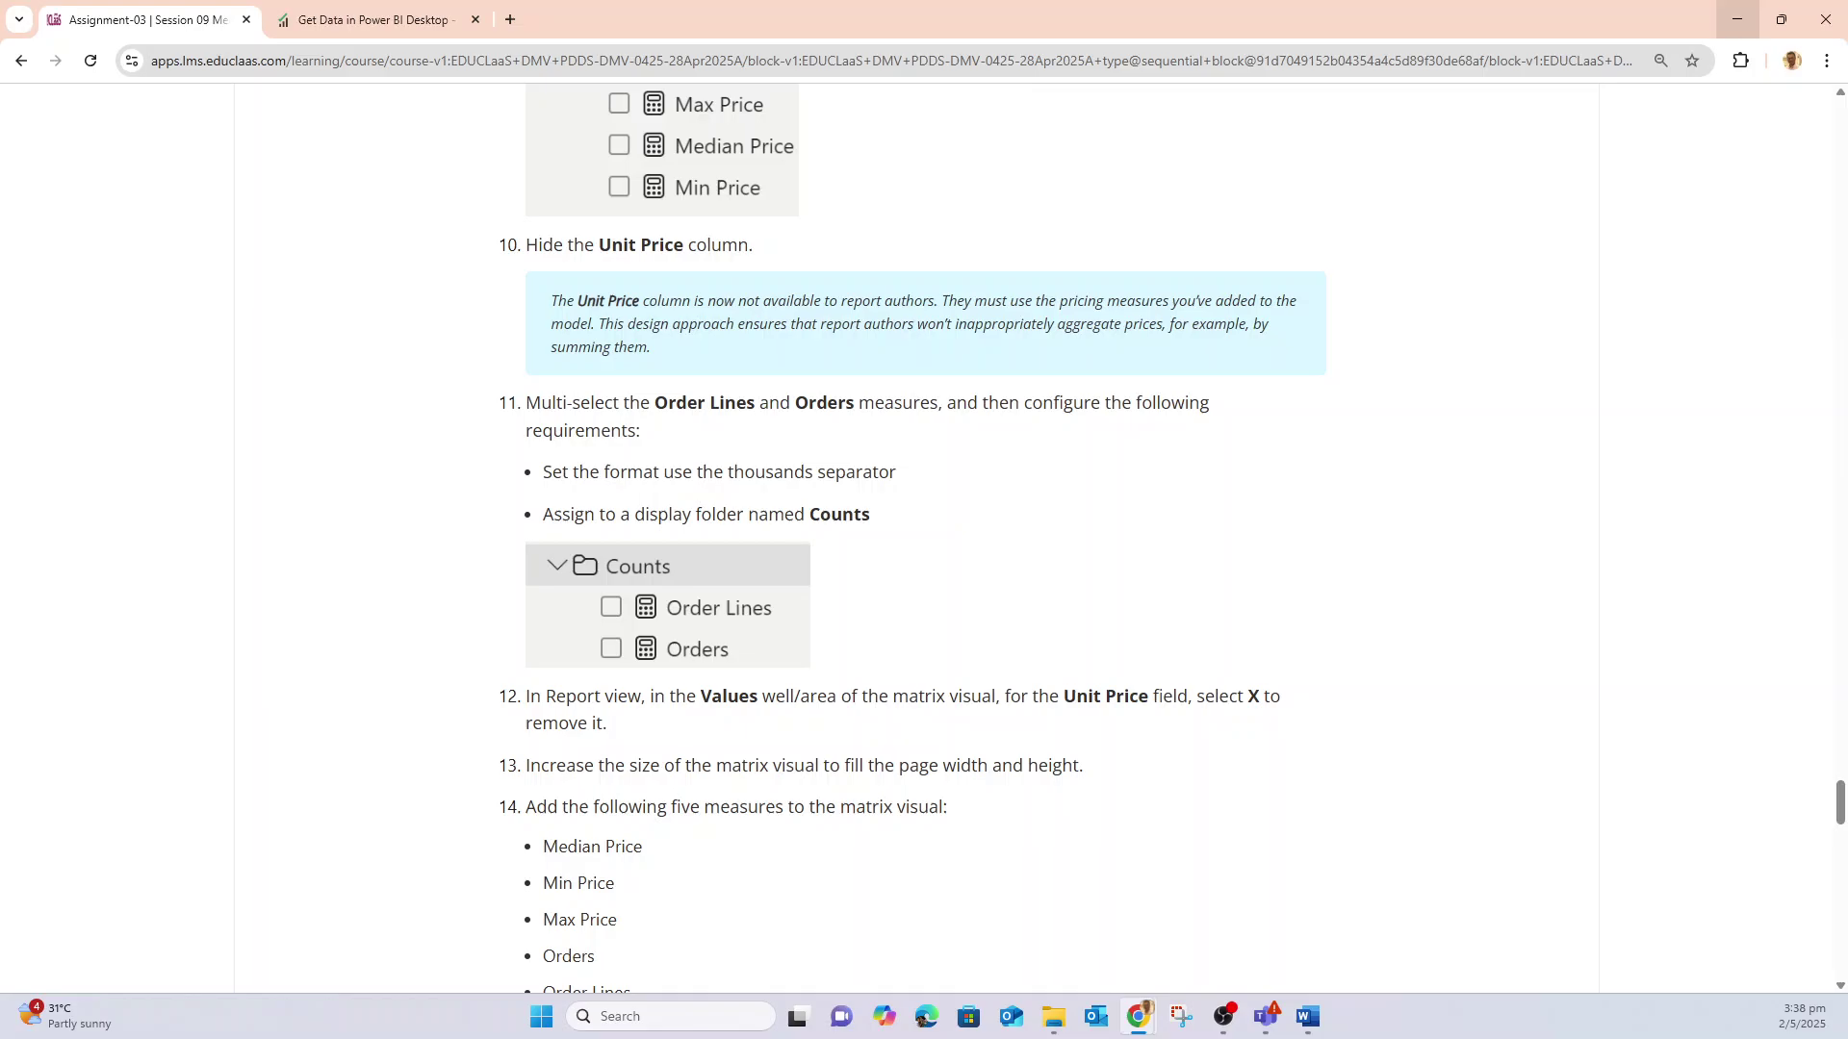
{"action": "left_click", "coordinate": [1737, 19]}
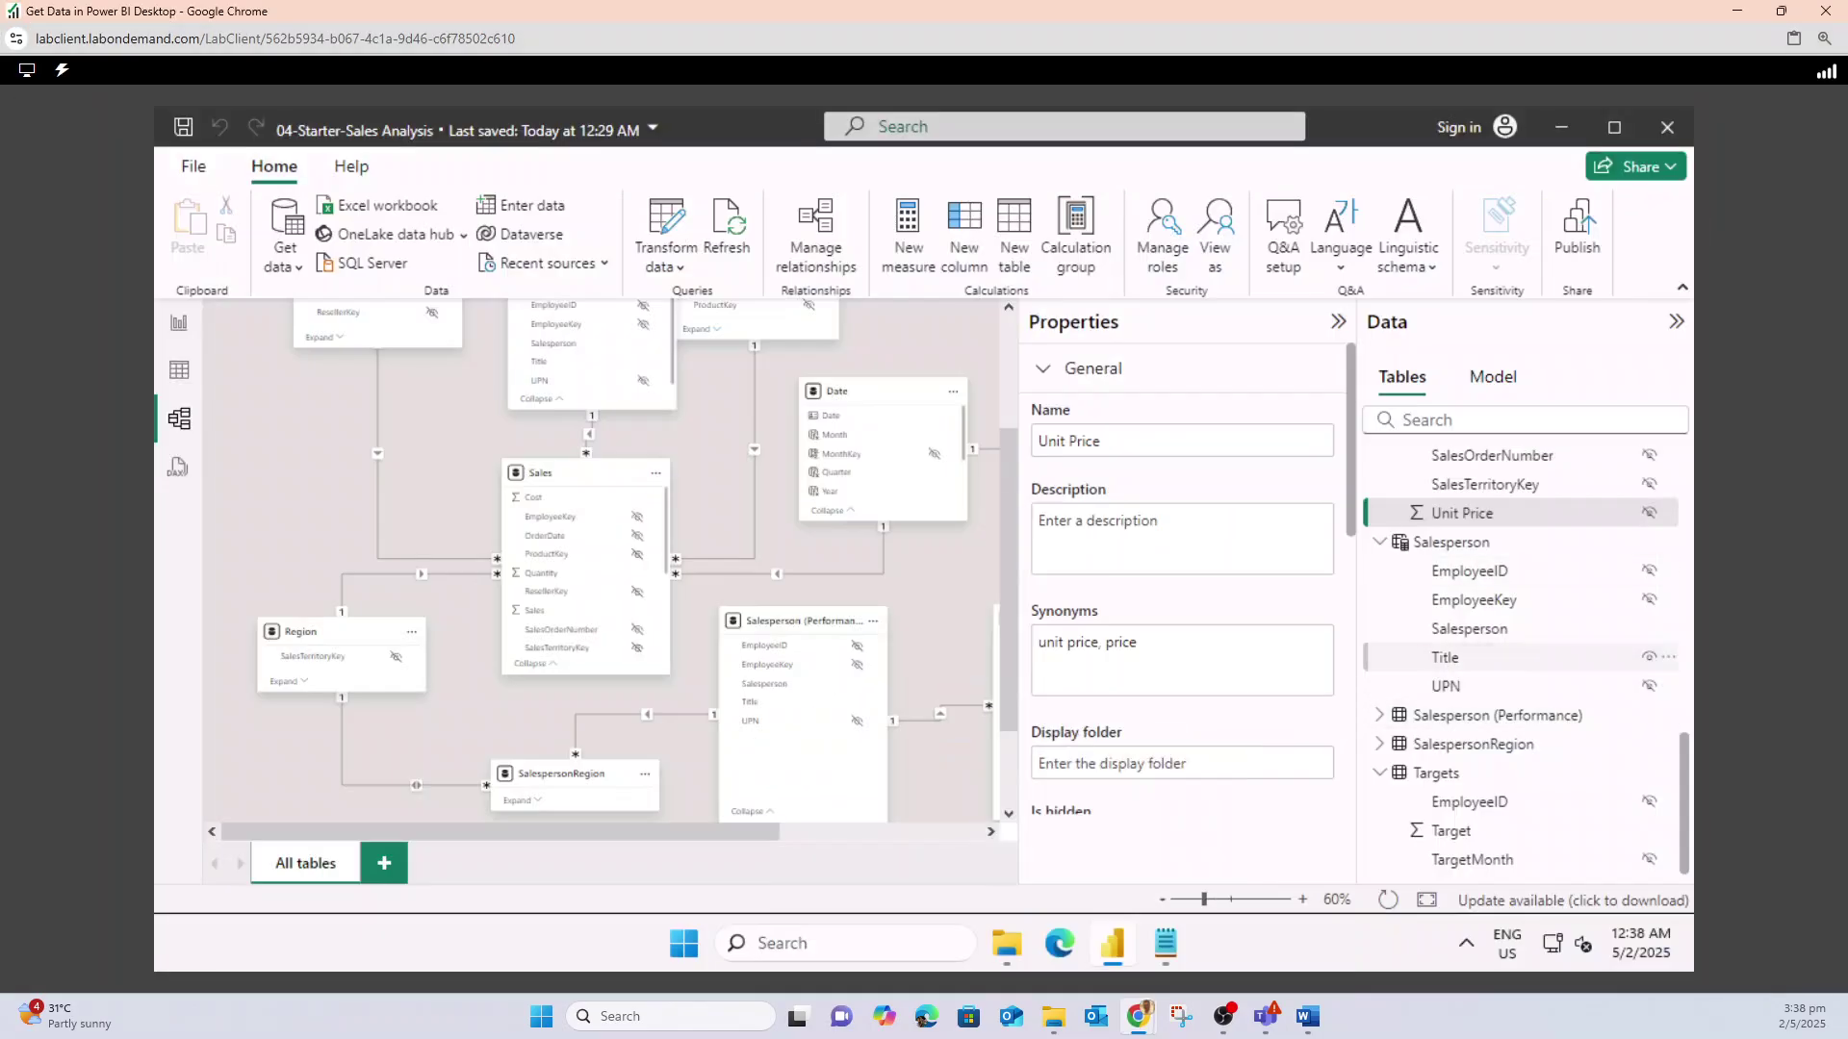
{"action": "scroll", "coordinate": [1530, 662], "scroll_direction": "up", "scroll_amount": 3}
{"action": "scroll", "coordinate": [1530, 669], "scroll_direction": "up", "scroll_amount": 6}
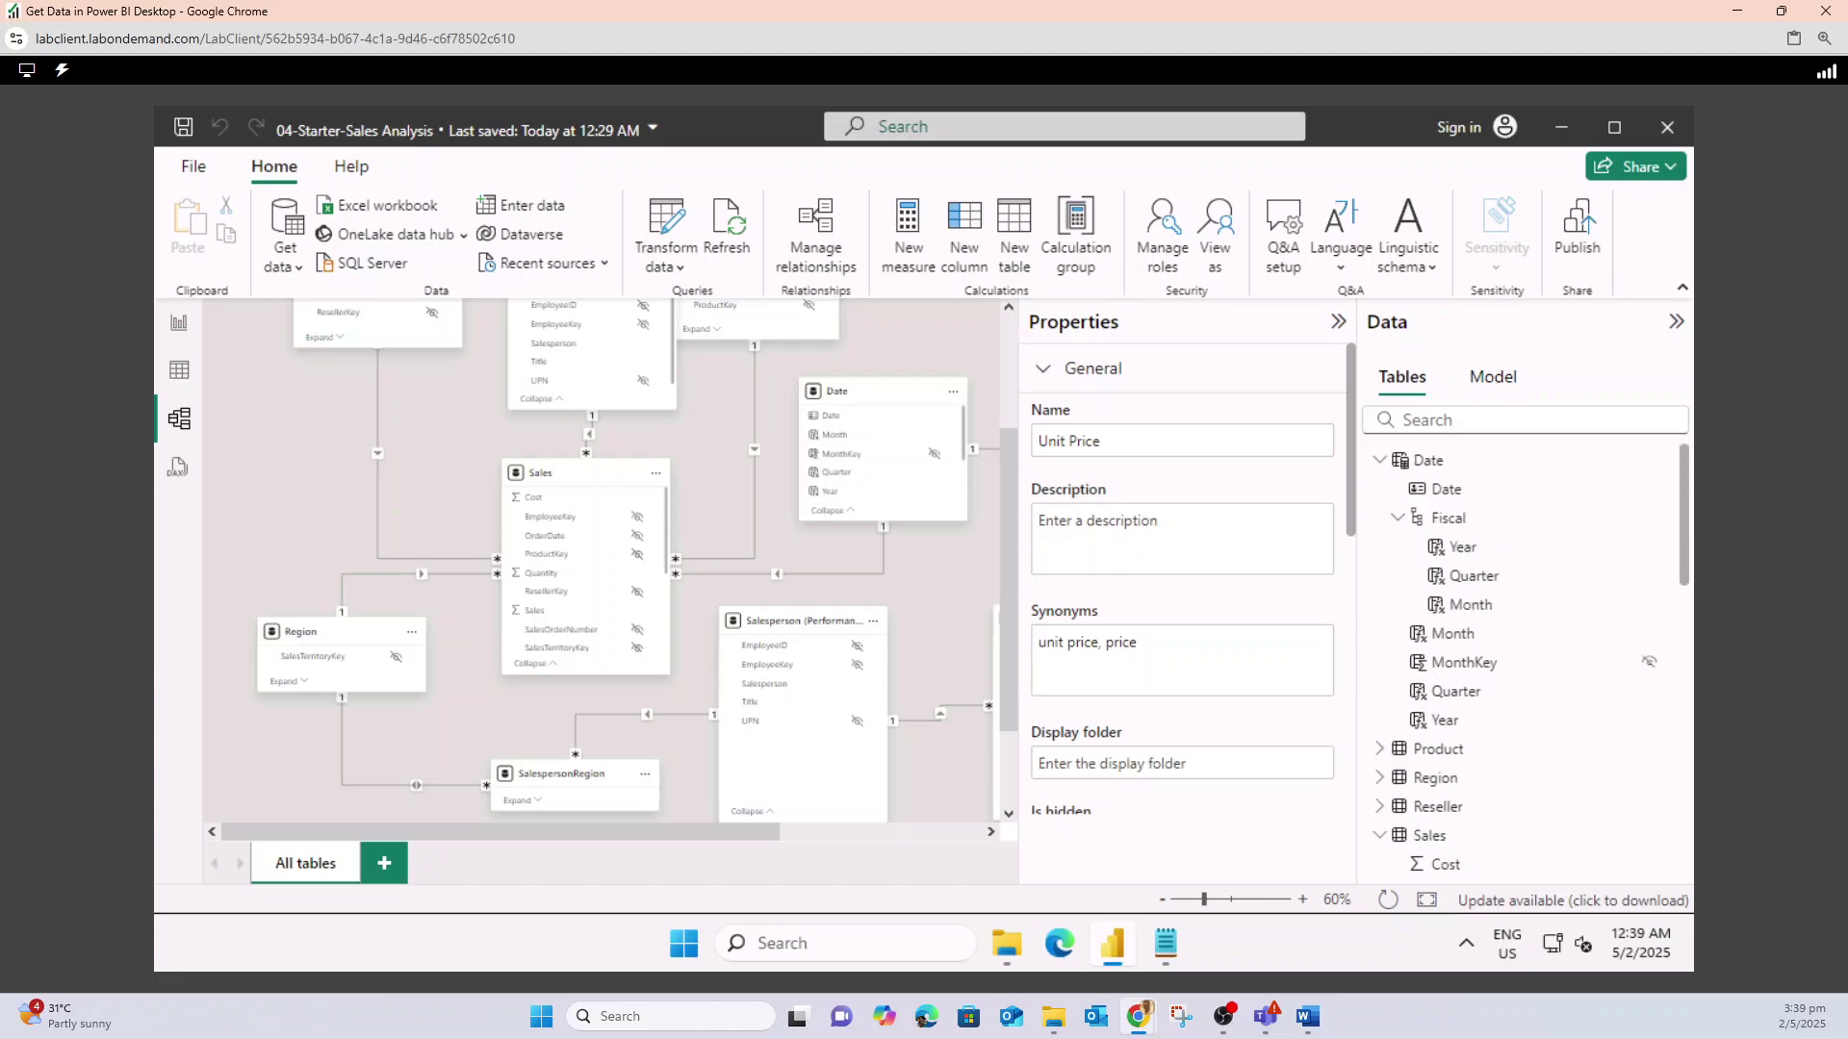
{"action": "scroll", "coordinate": [1530, 669], "scroll_direction": "down", "scroll_amount": 3}
{"action": "scroll", "coordinate": [1530, 703], "scroll_direction": "up", "scroll_amount": 3}
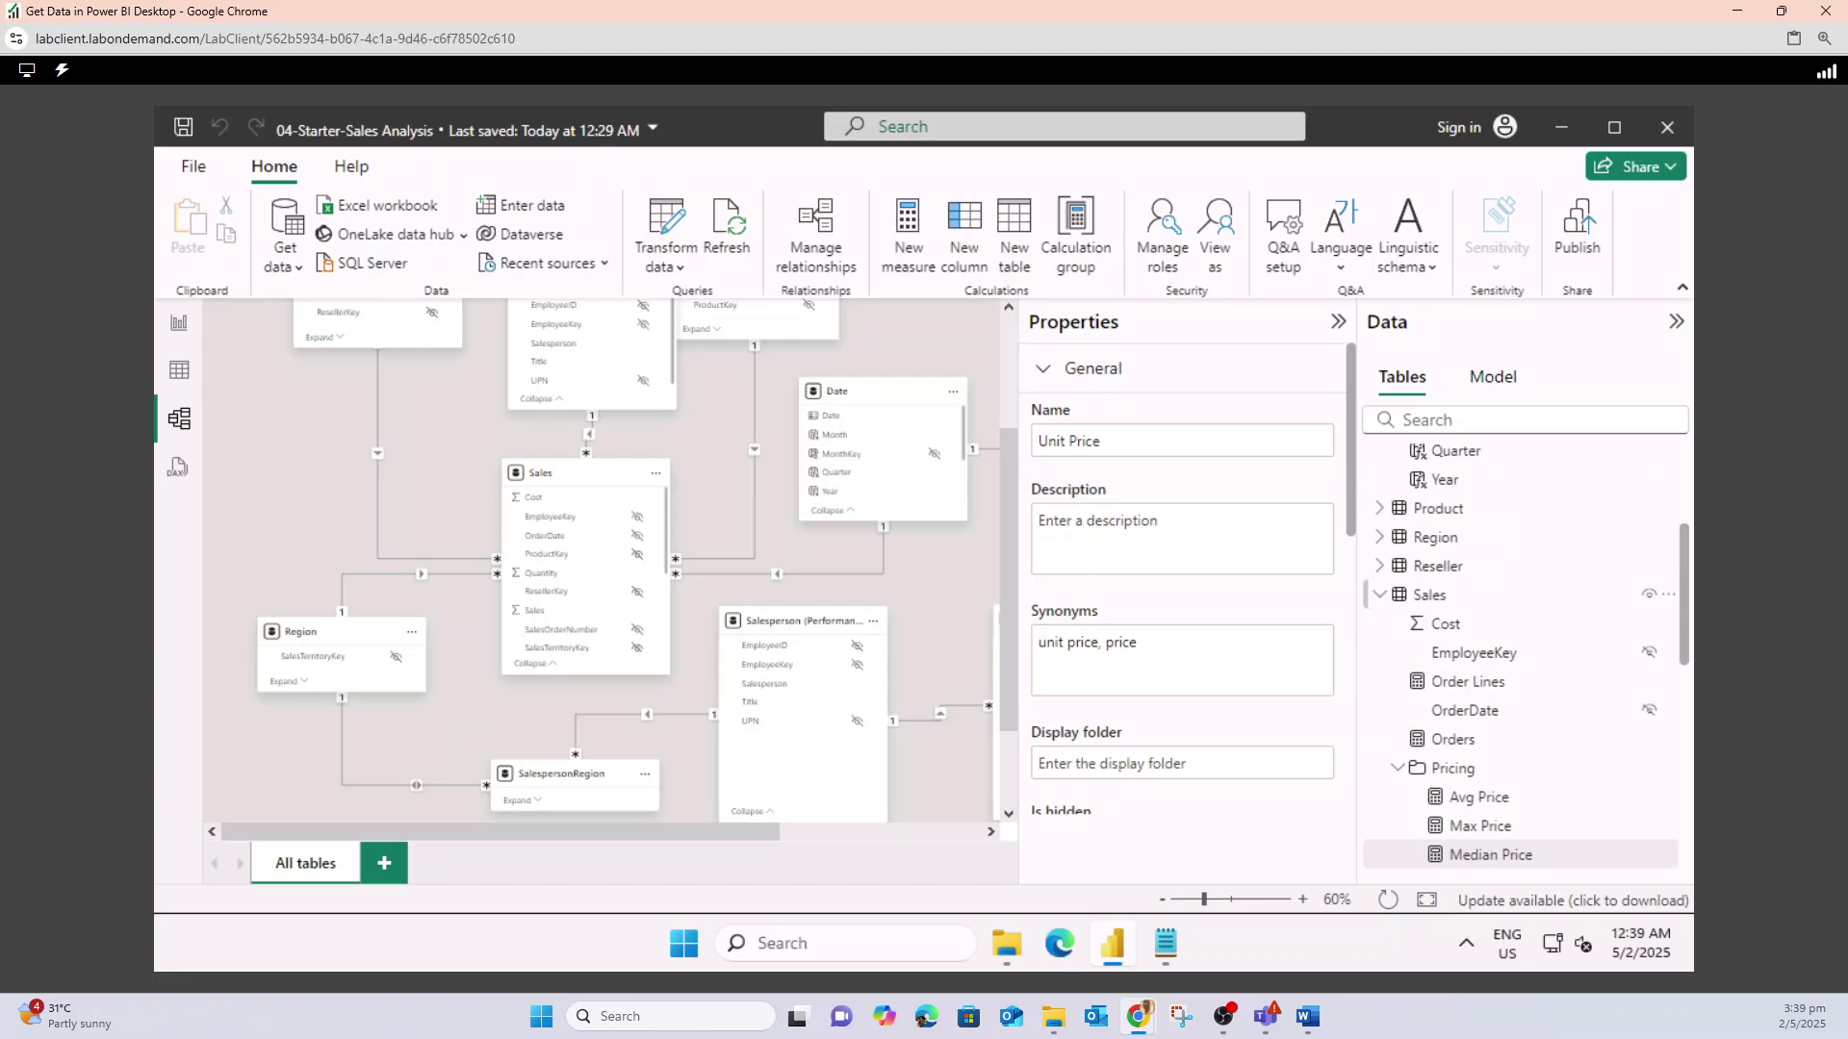
{"action": "left_click", "coordinate": [1467, 682]}
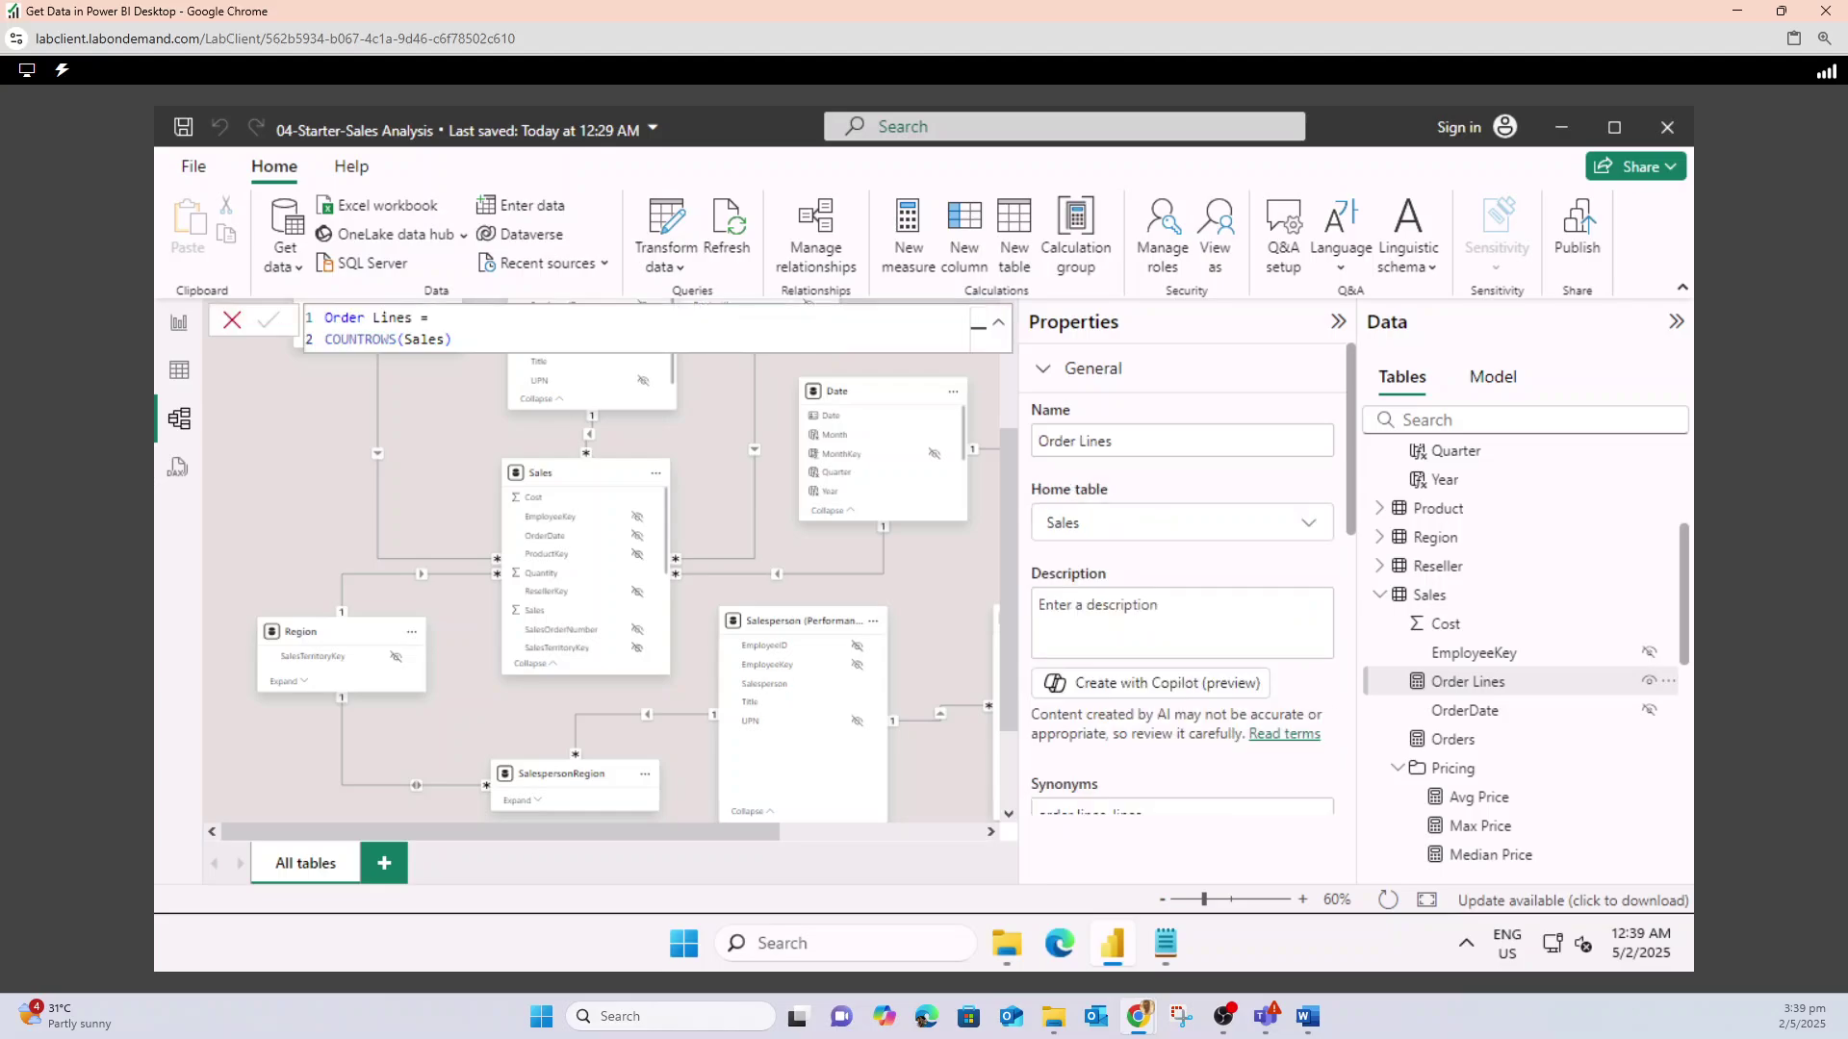
{"action": "left_click", "coordinate": [1453, 739]}
- Switch to Table view and inspect the Order Lines and Orders measures of the Sales table in turn
{"action": "left_click", "coordinate": [179, 370]}
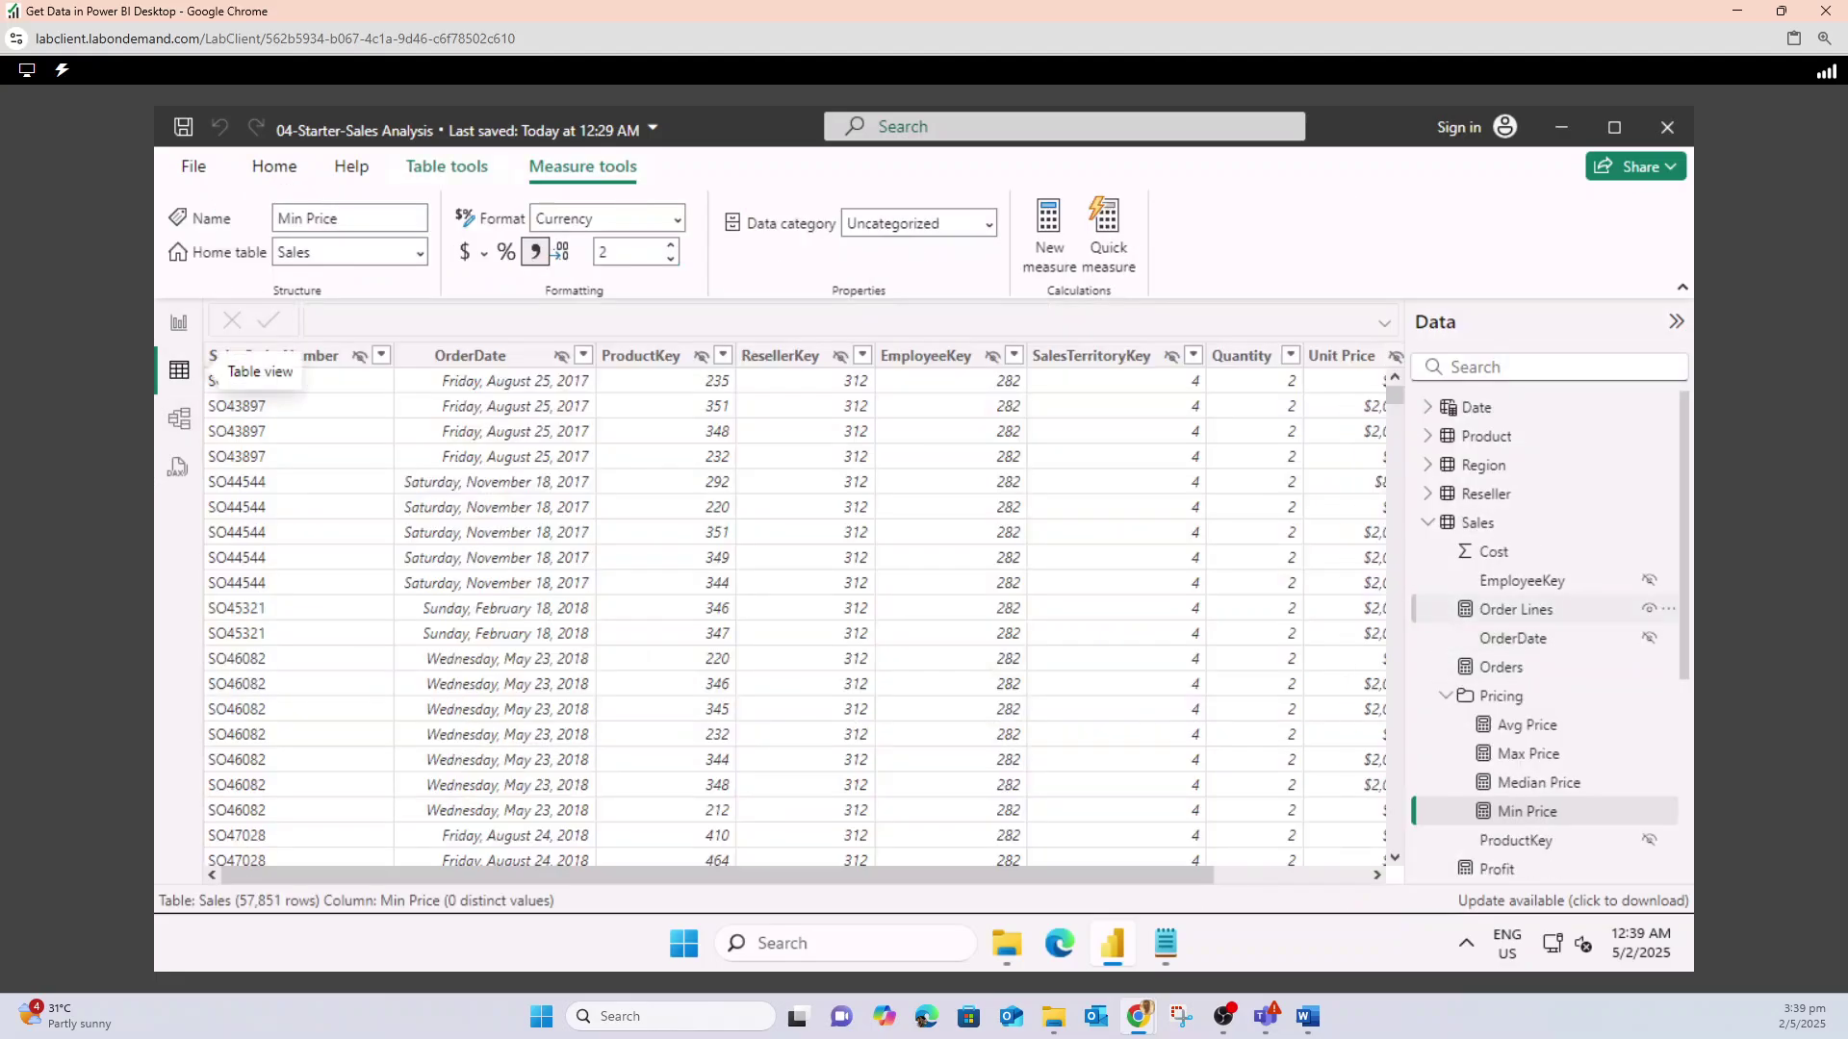
{"action": "left_click", "coordinate": [1516, 609]}
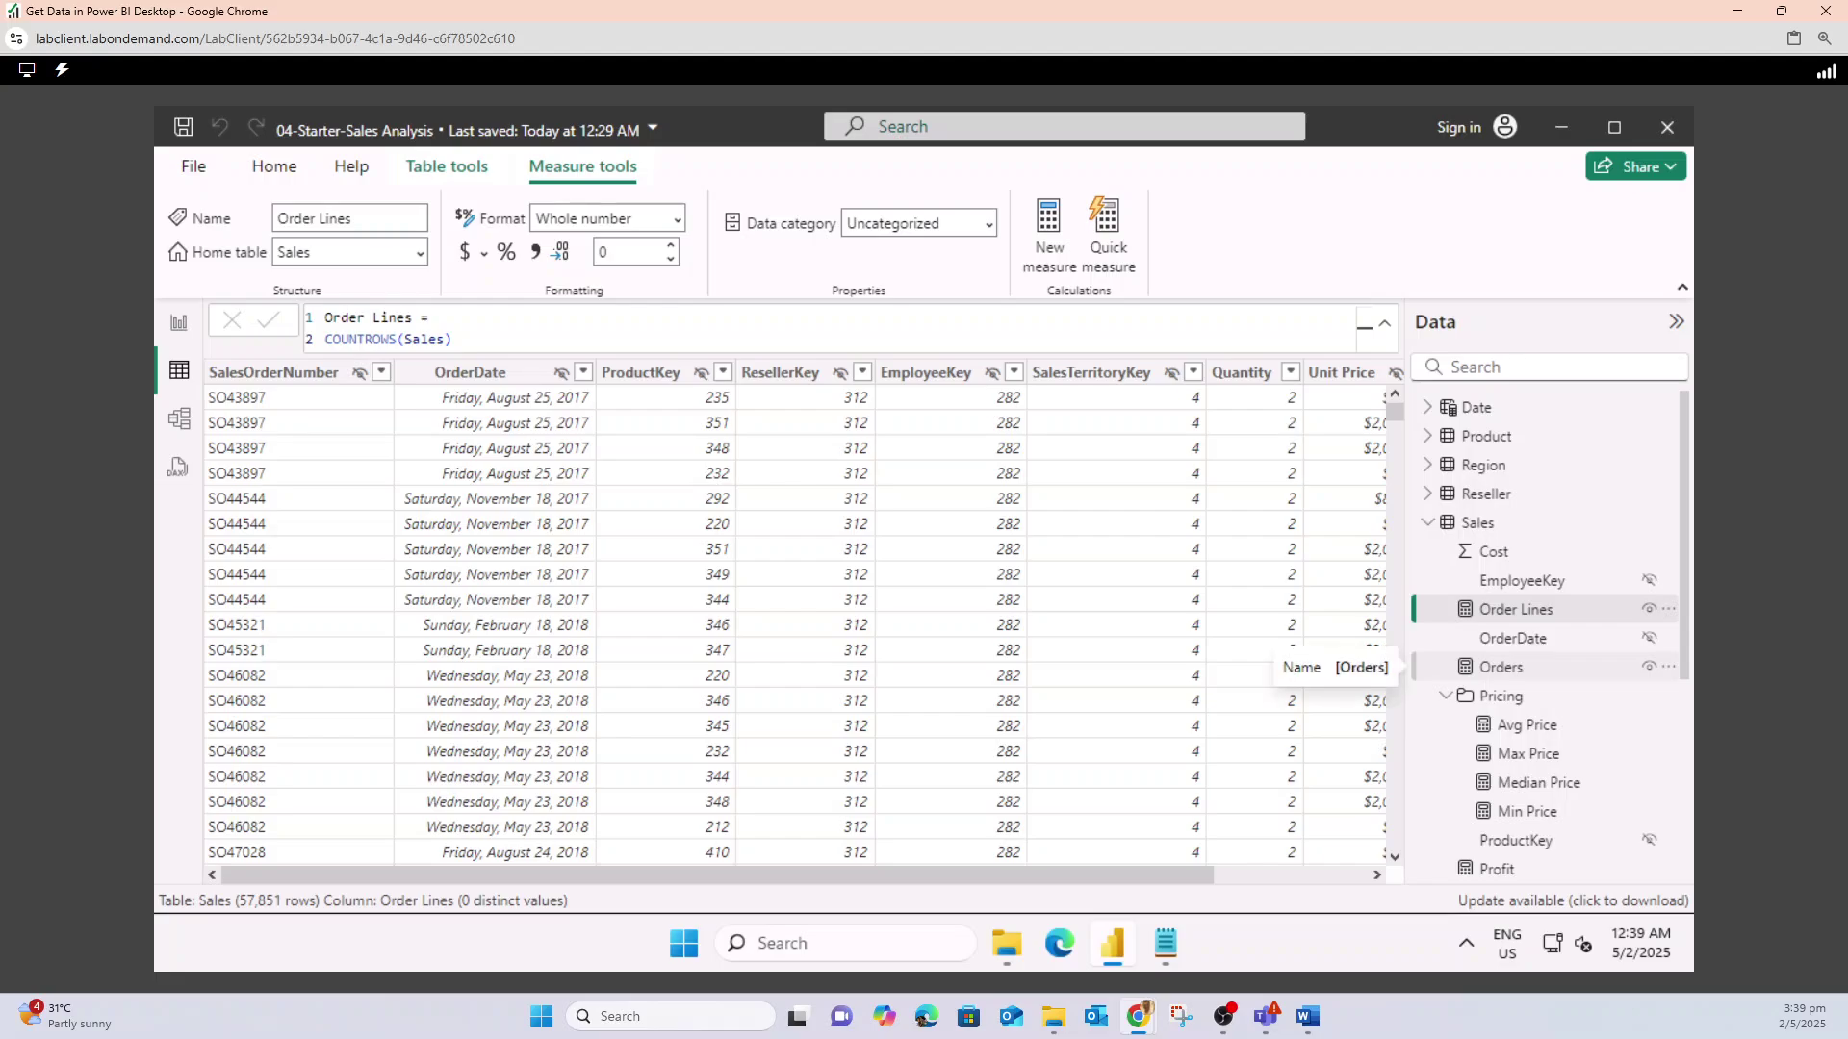
{"action": "left_click", "coordinate": [1501, 666]}
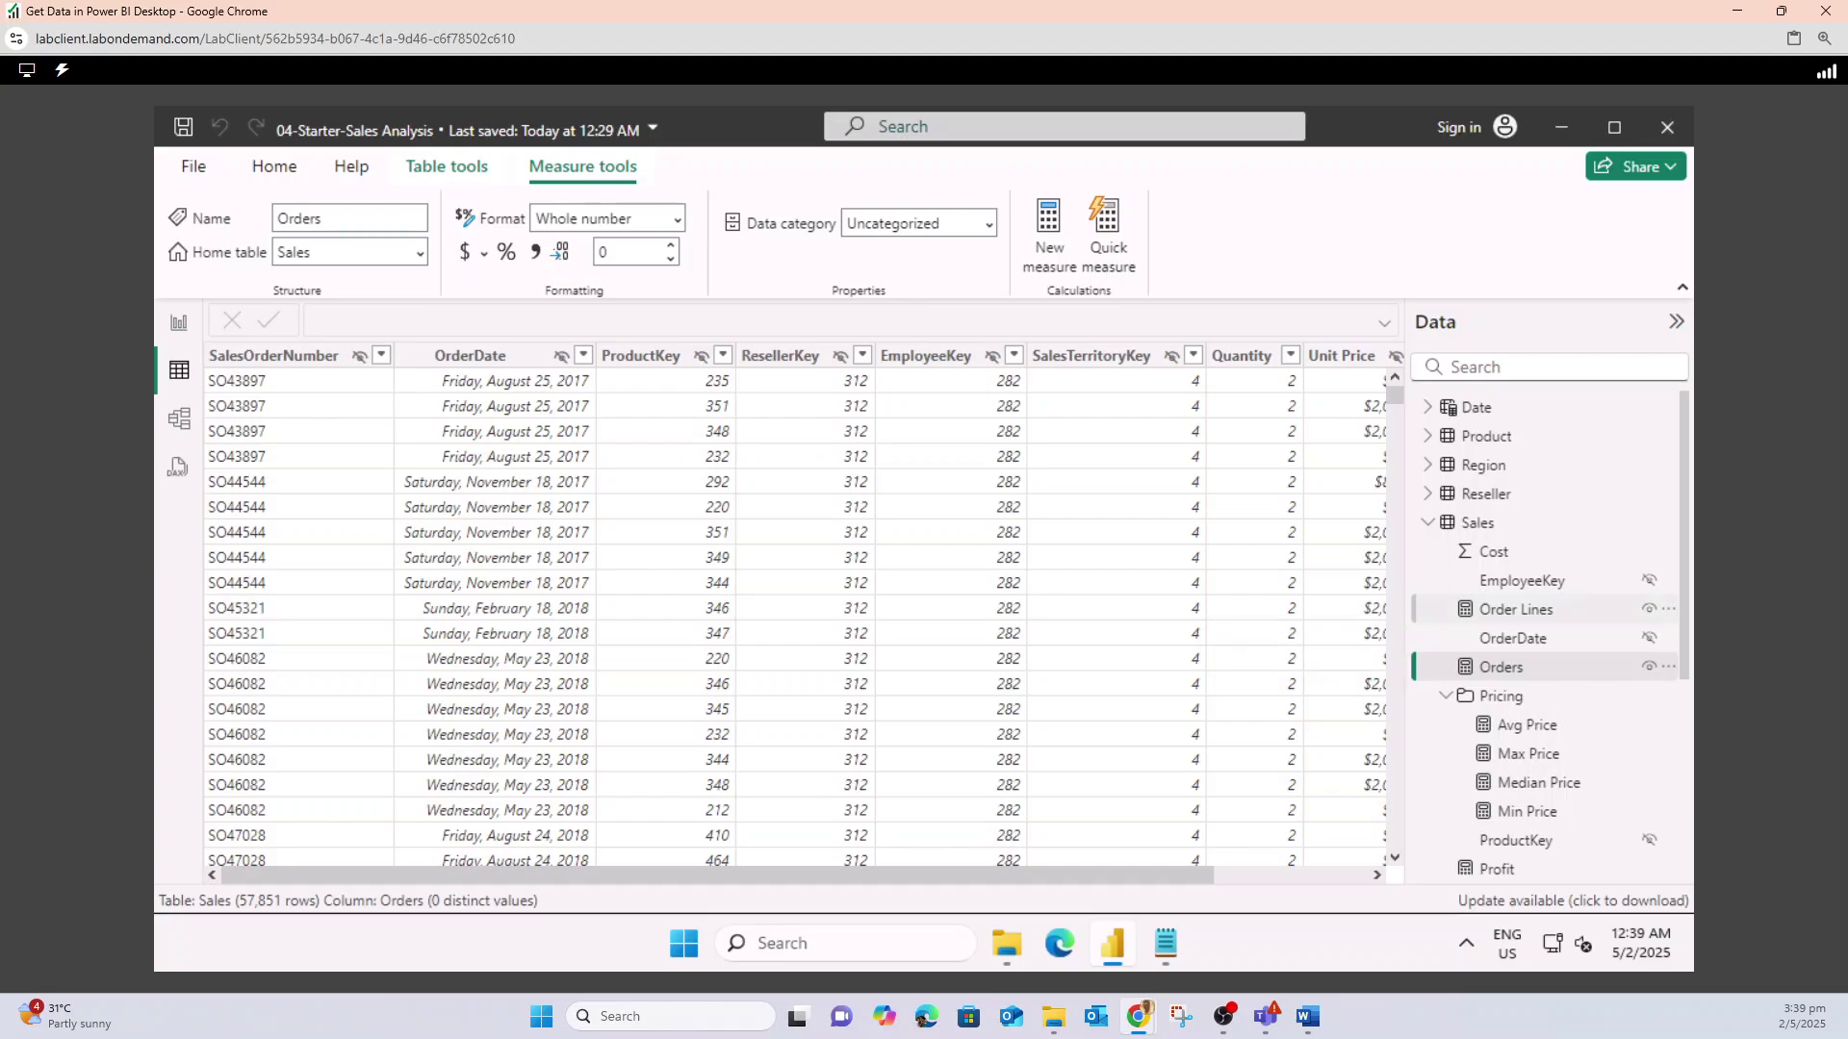
{"action": "left_click", "coordinate": [1516, 609]}
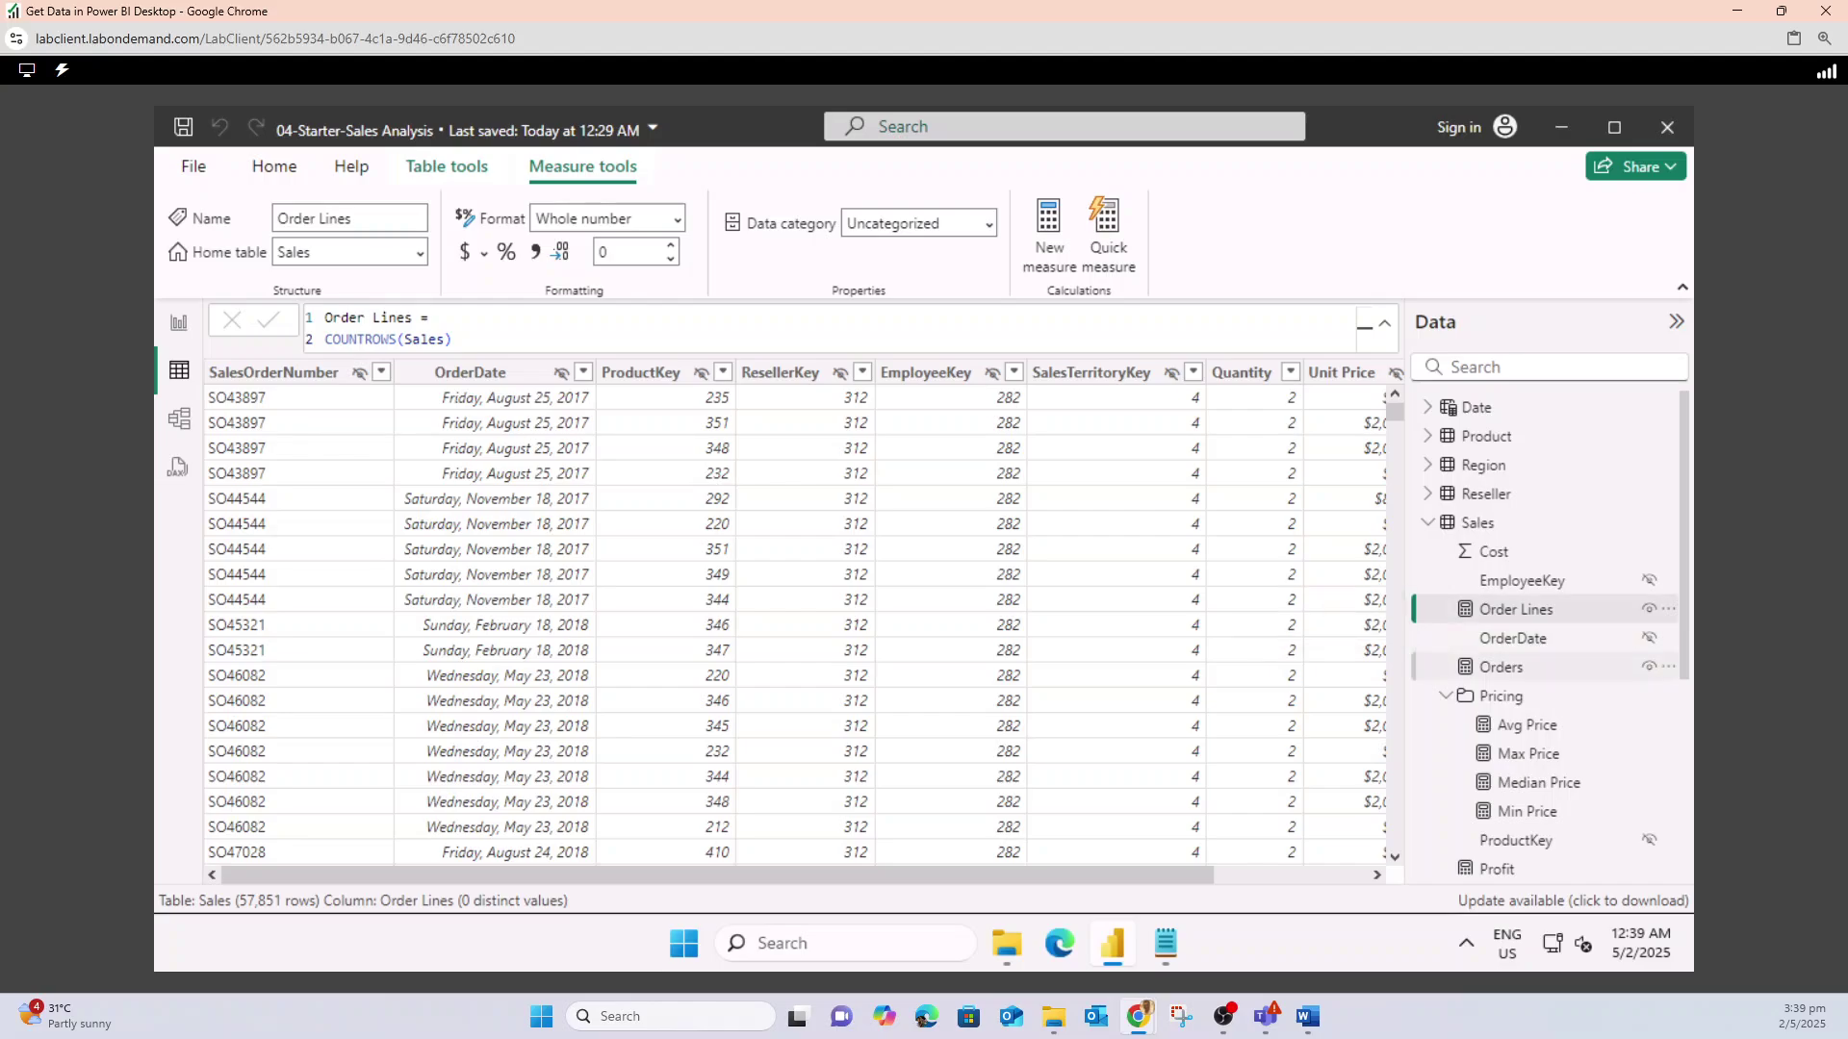
{"action": "left_click", "coordinate": [1501, 667]}
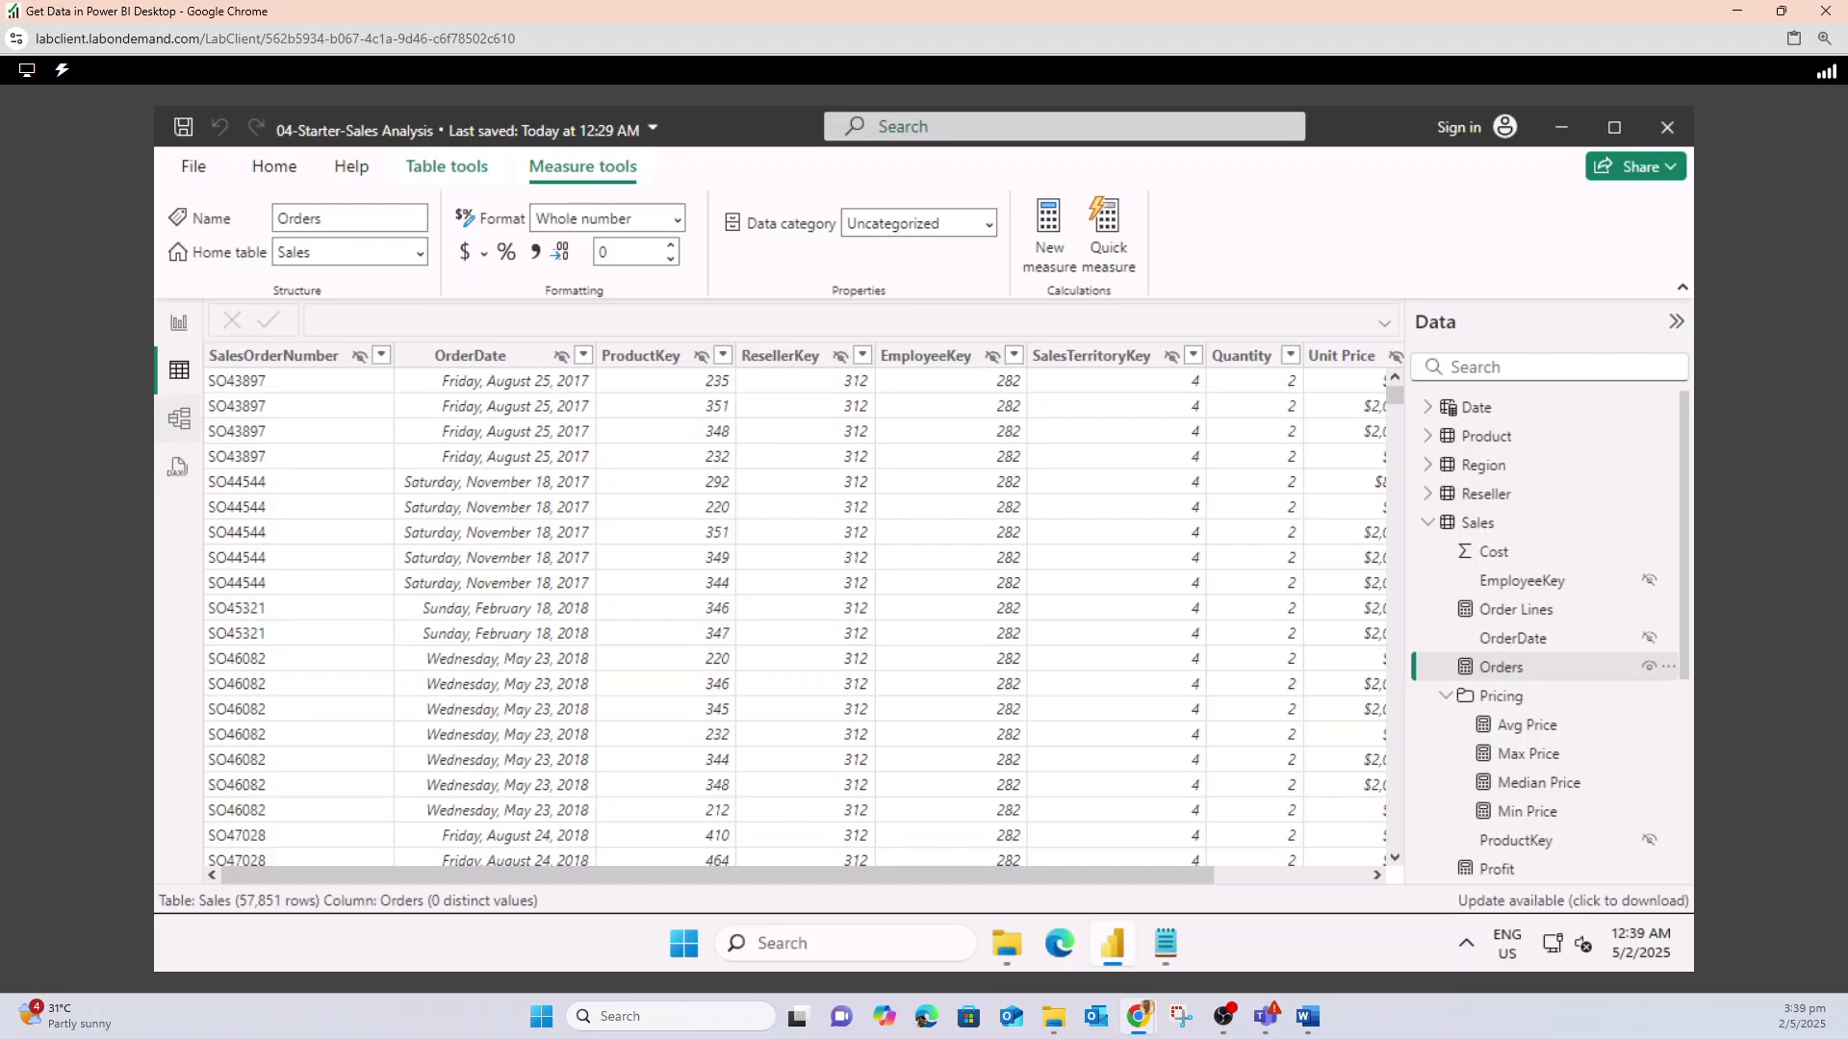
- Return to Model view, multi-select Order Lines and Orders, and turn on the thousands separator for both measures
{"action": "left_click", "coordinate": [179, 417]}
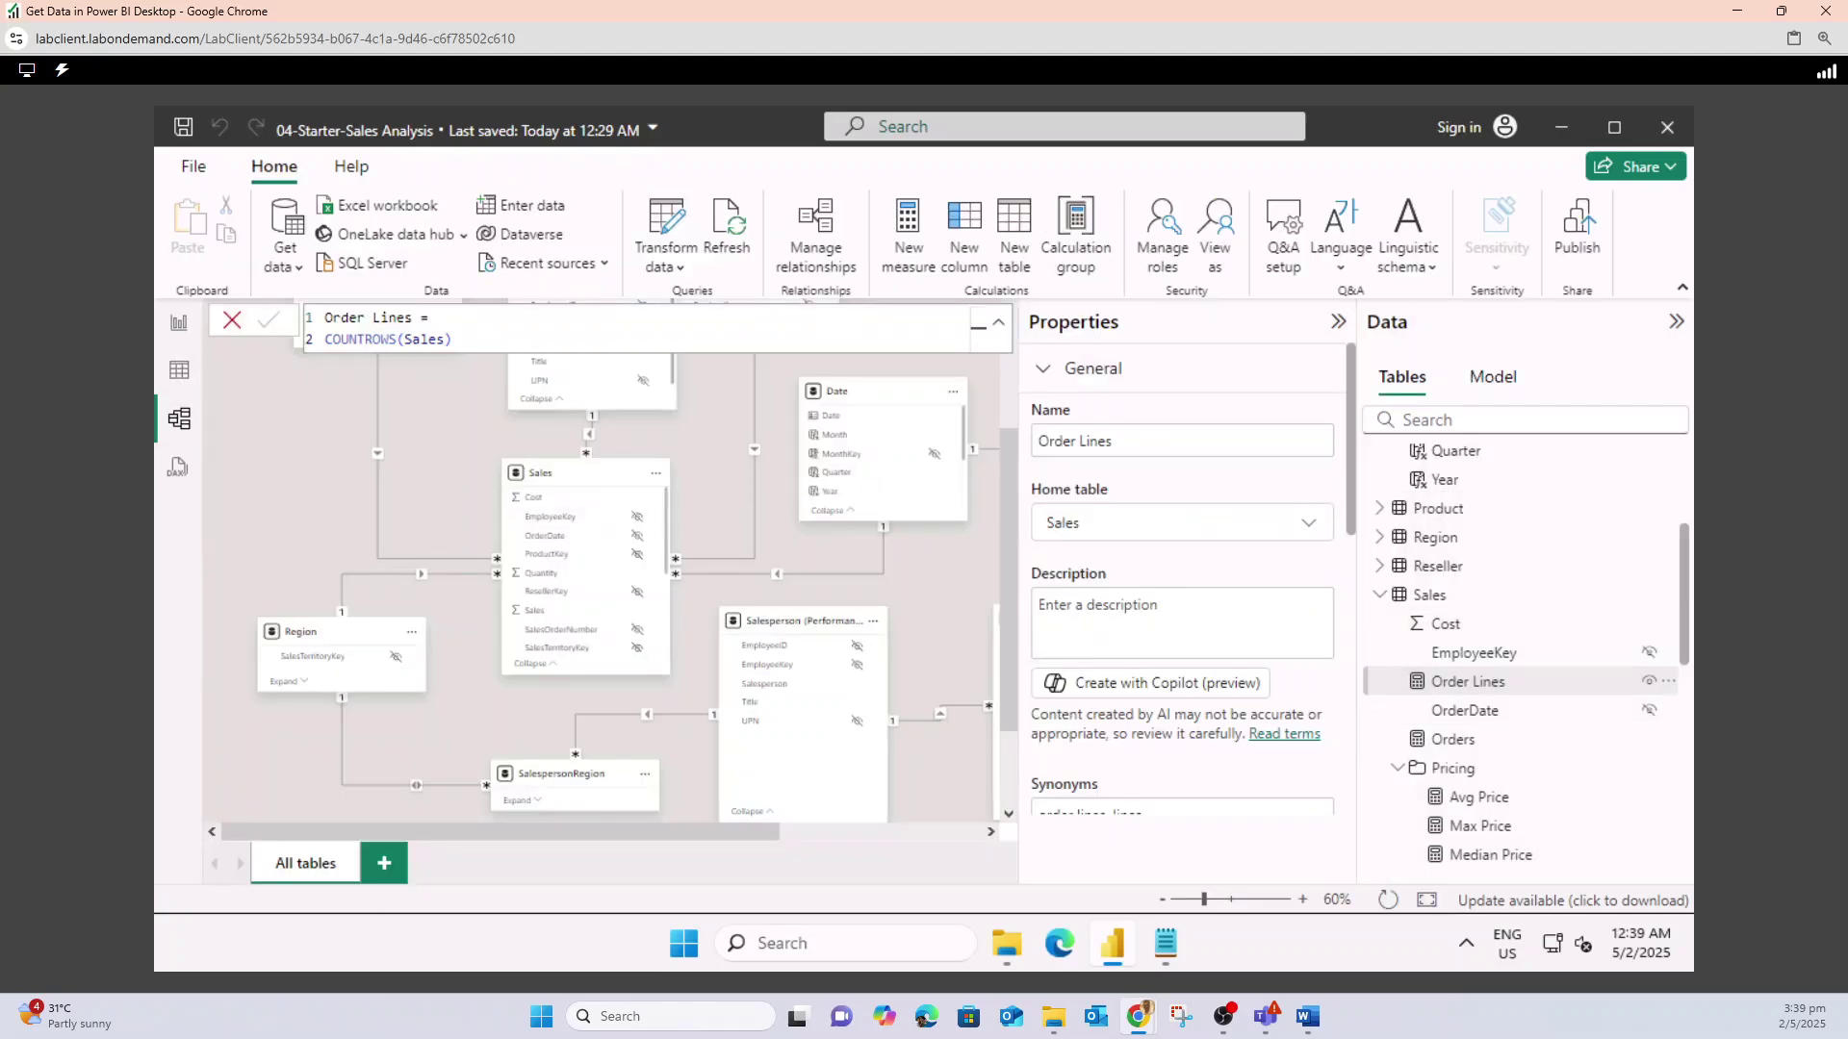
{"action": "left_click", "coordinate": [1501, 739], "text": "ctrl"}
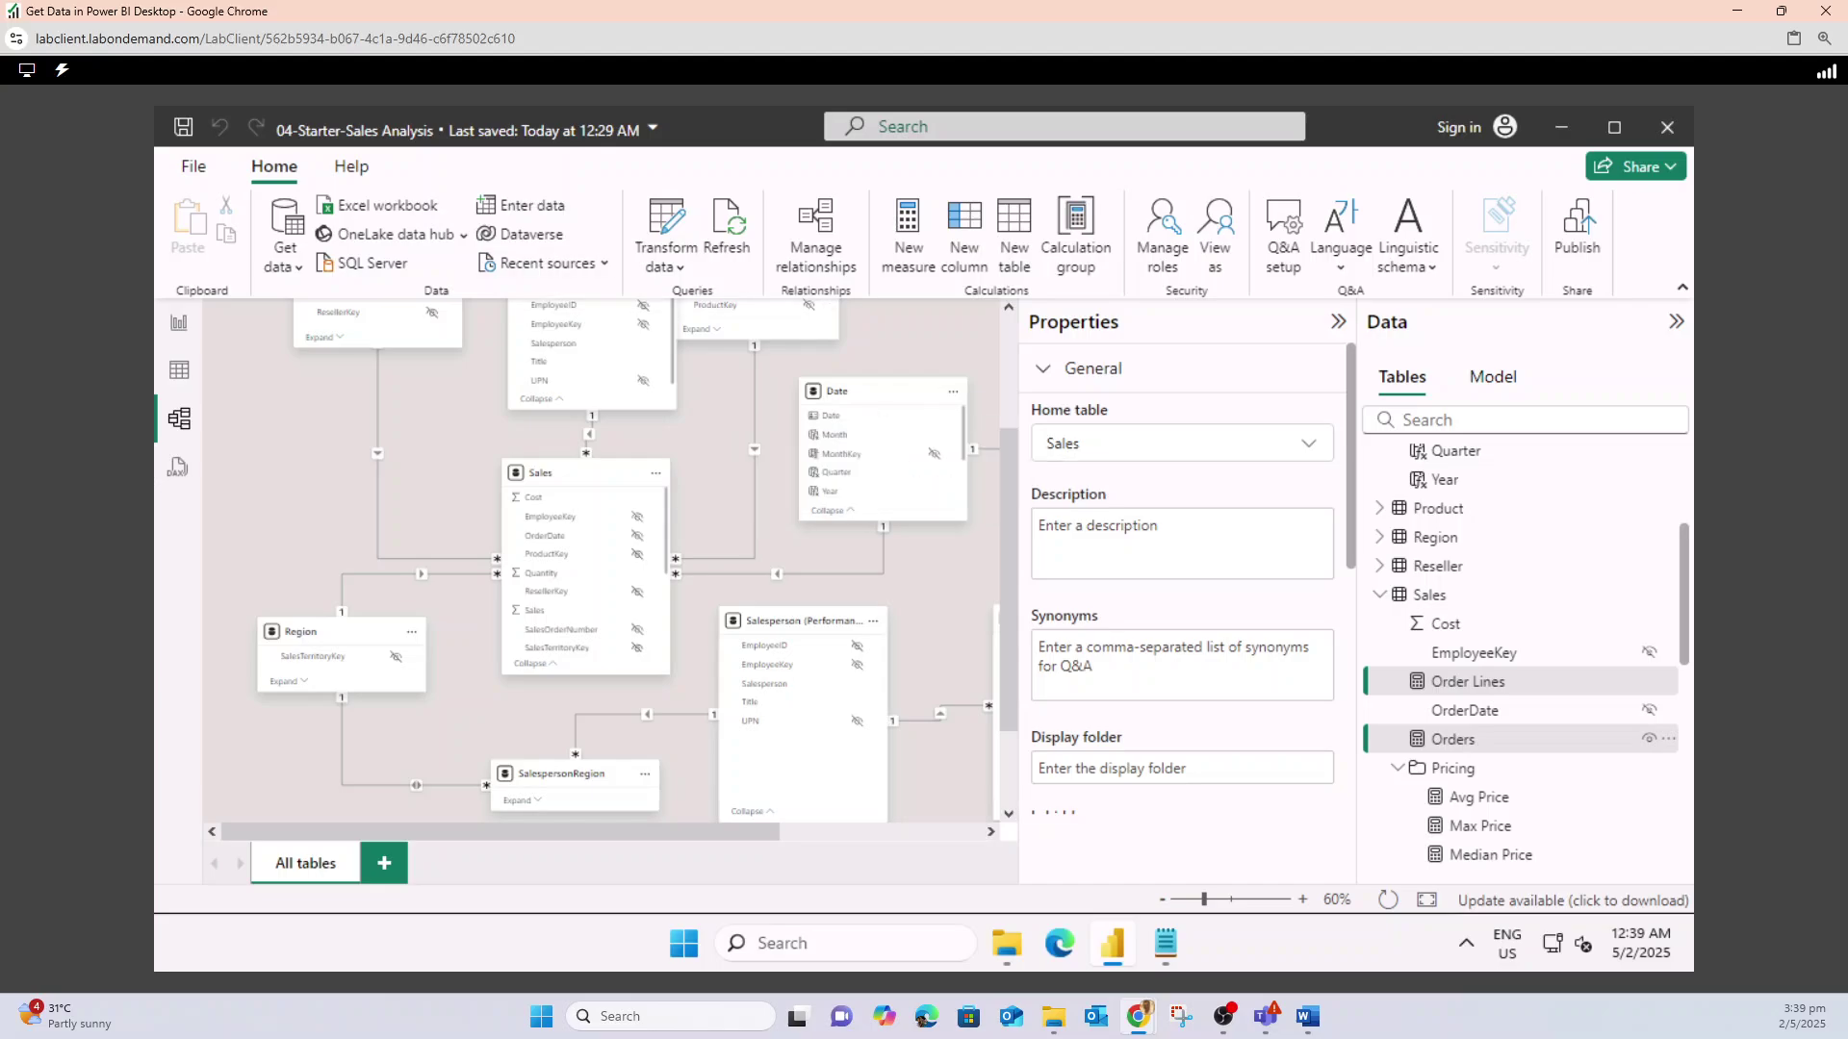
{"action": "scroll", "coordinate": [1183, 578], "scroll_direction": "down", "scroll_amount": 5}
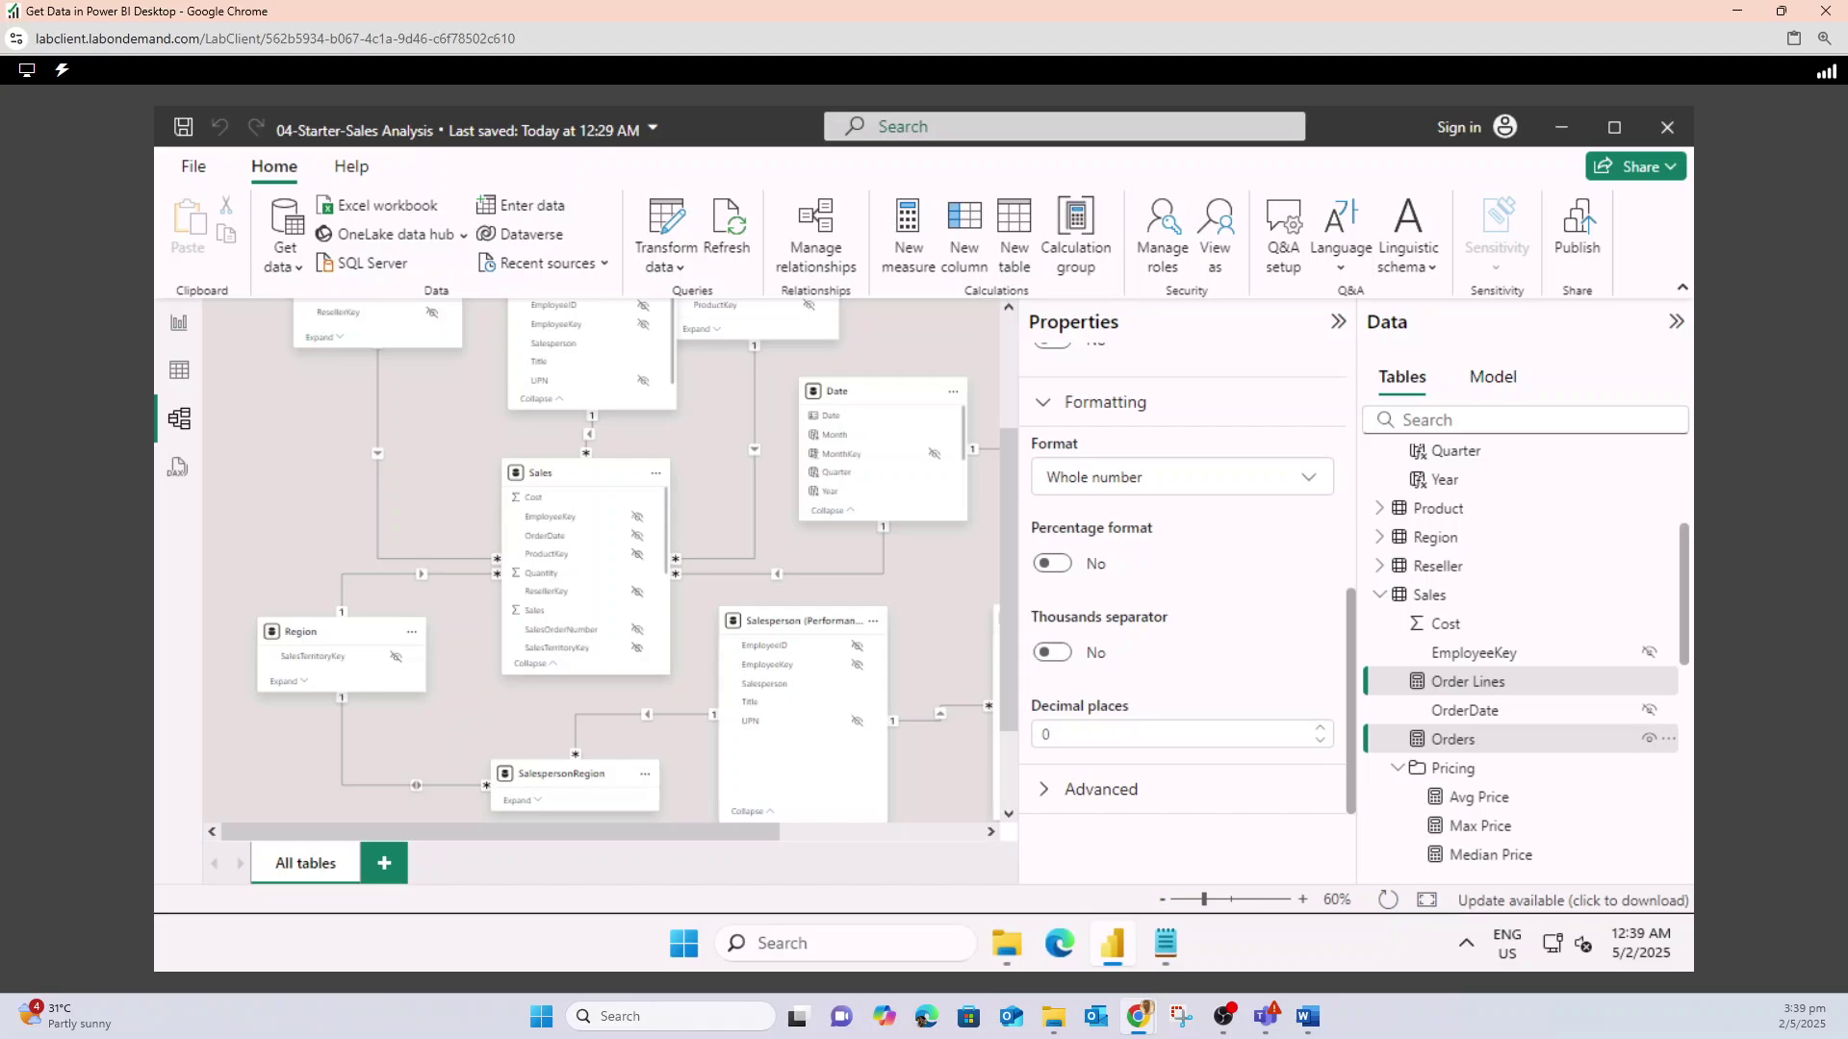
{"action": "left_click", "coordinate": [1052, 652]}
- Assign the selected Order Lines and Orders measures to a display folder named Counts
{"action": "mouse_move", "coordinate": [1139, 1016]}
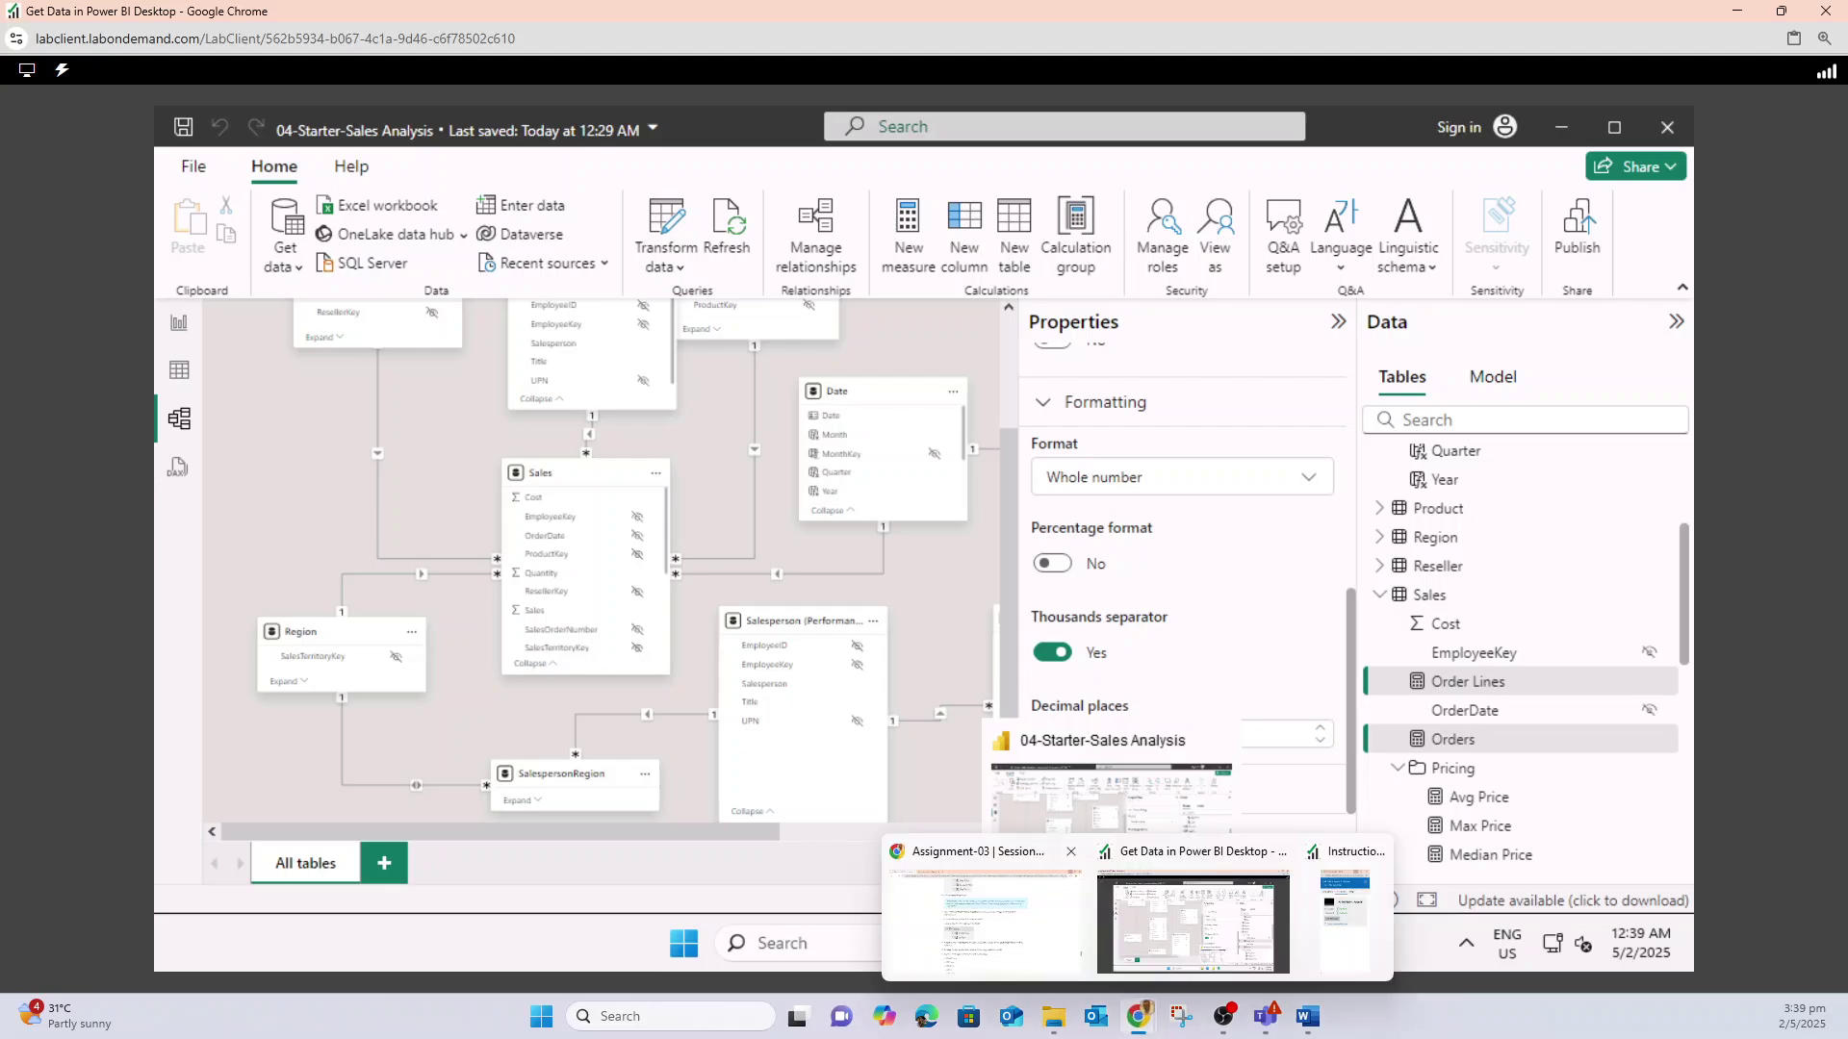
{"action": "mouse_move", "coordinate": [988, 914]}
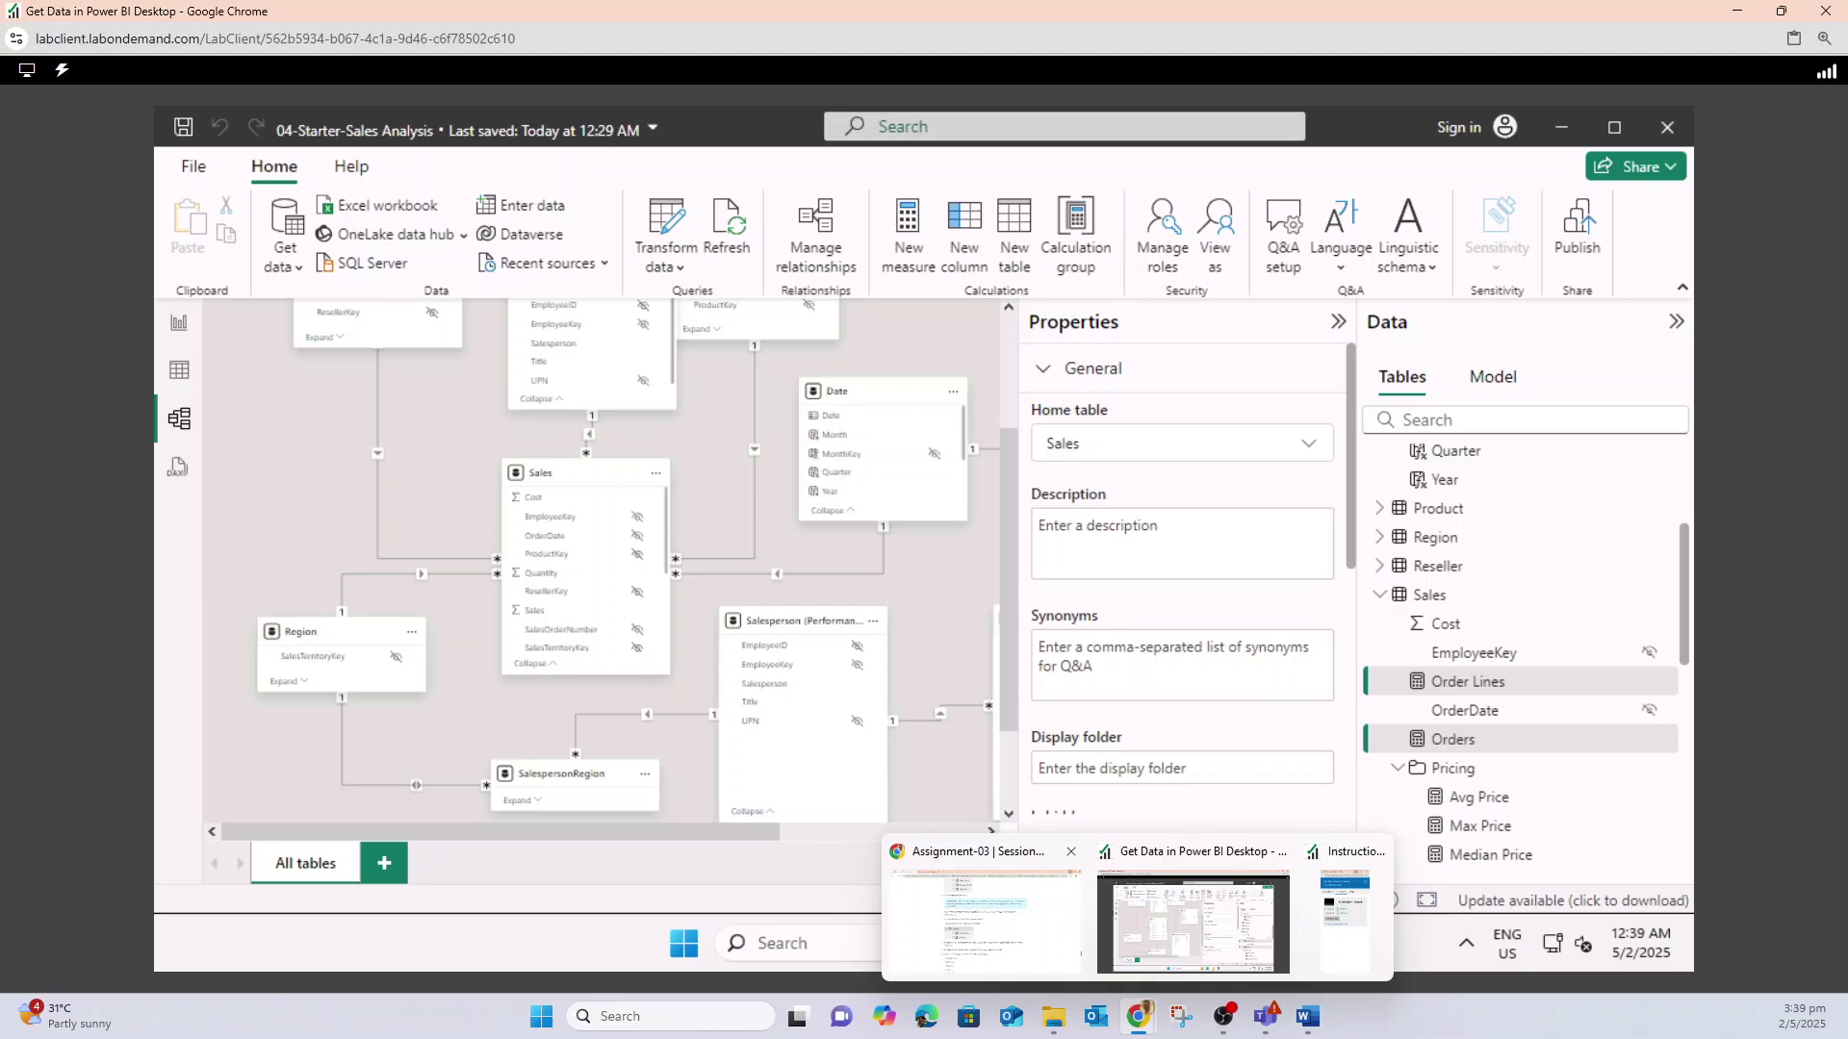
{"action": "scroll", "coordinate": [1182, 577], "scroll_direction": "down", "scroll_amount": 4}
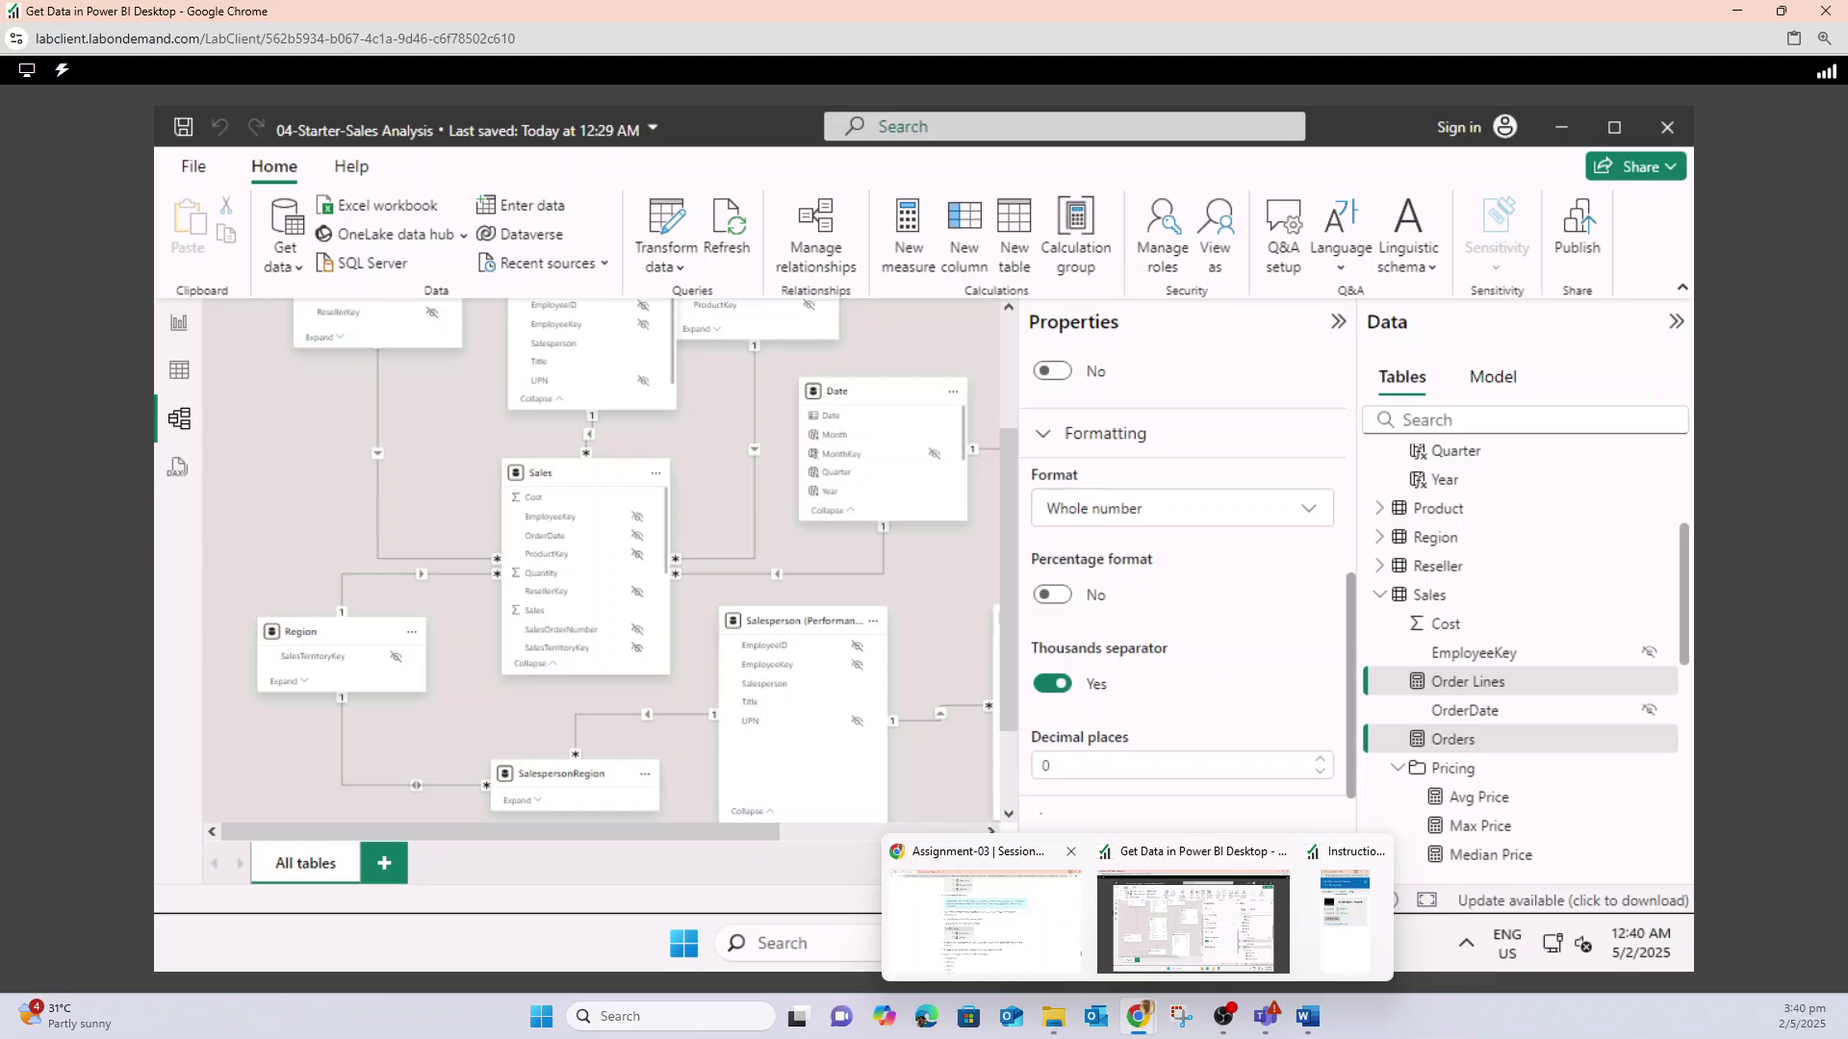
{"action": "scroll", "coordinate": [1181, 577], "scroll_direction": "up", "scroll_amount": 2}
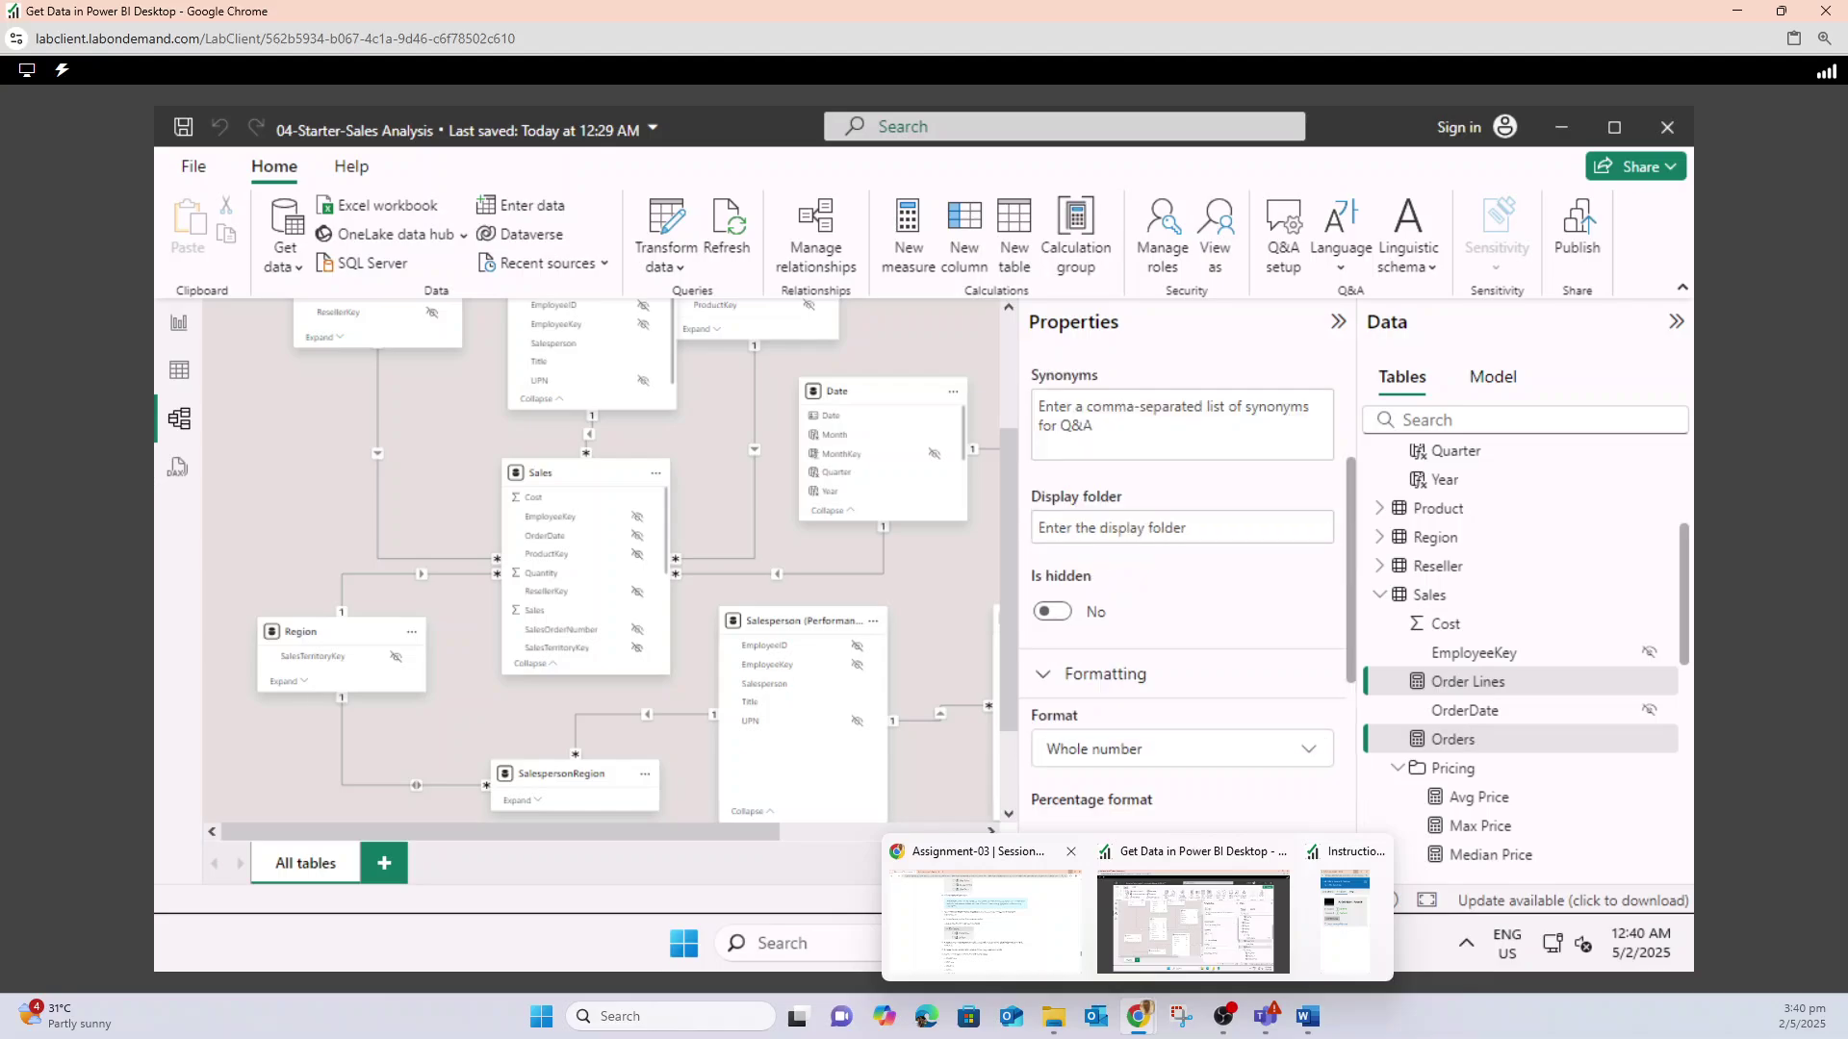
{"action": "left_click", "coordinate": [1182, 528]}
{"action": "type", "text": "Counts"}
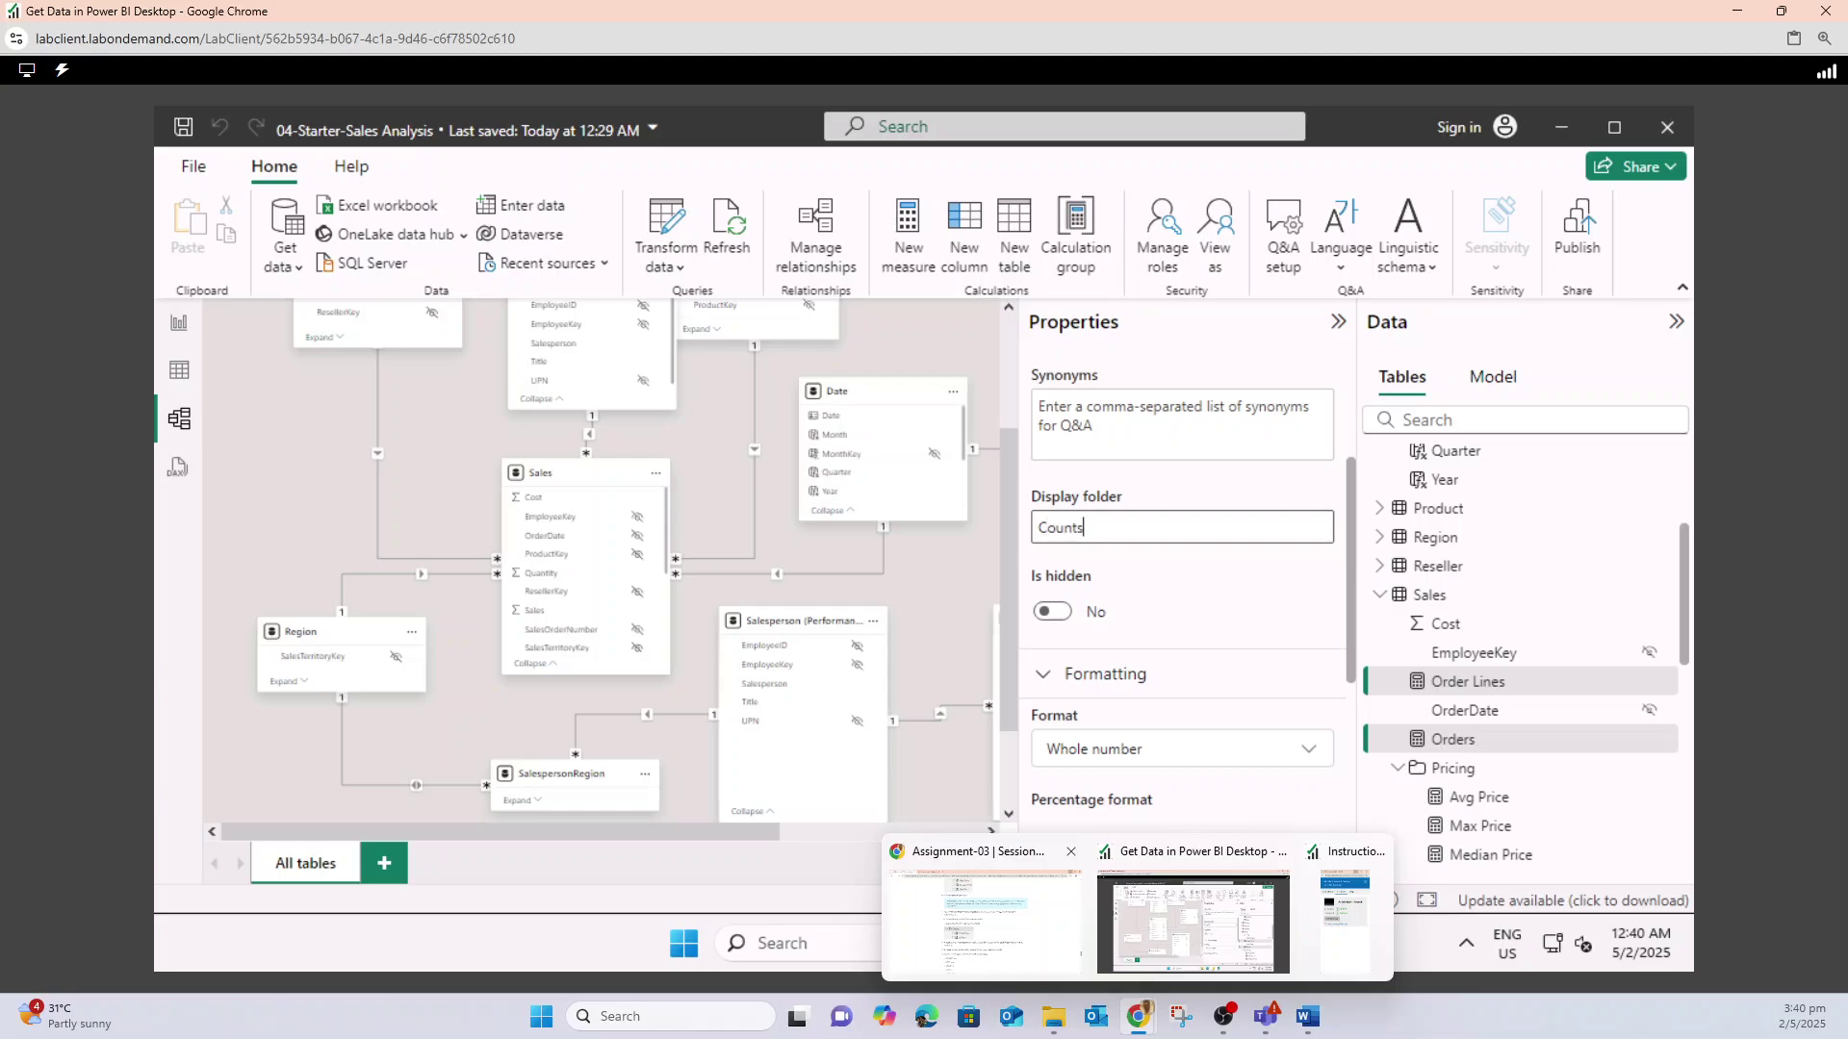
{"action": "key", "text": "Return"}
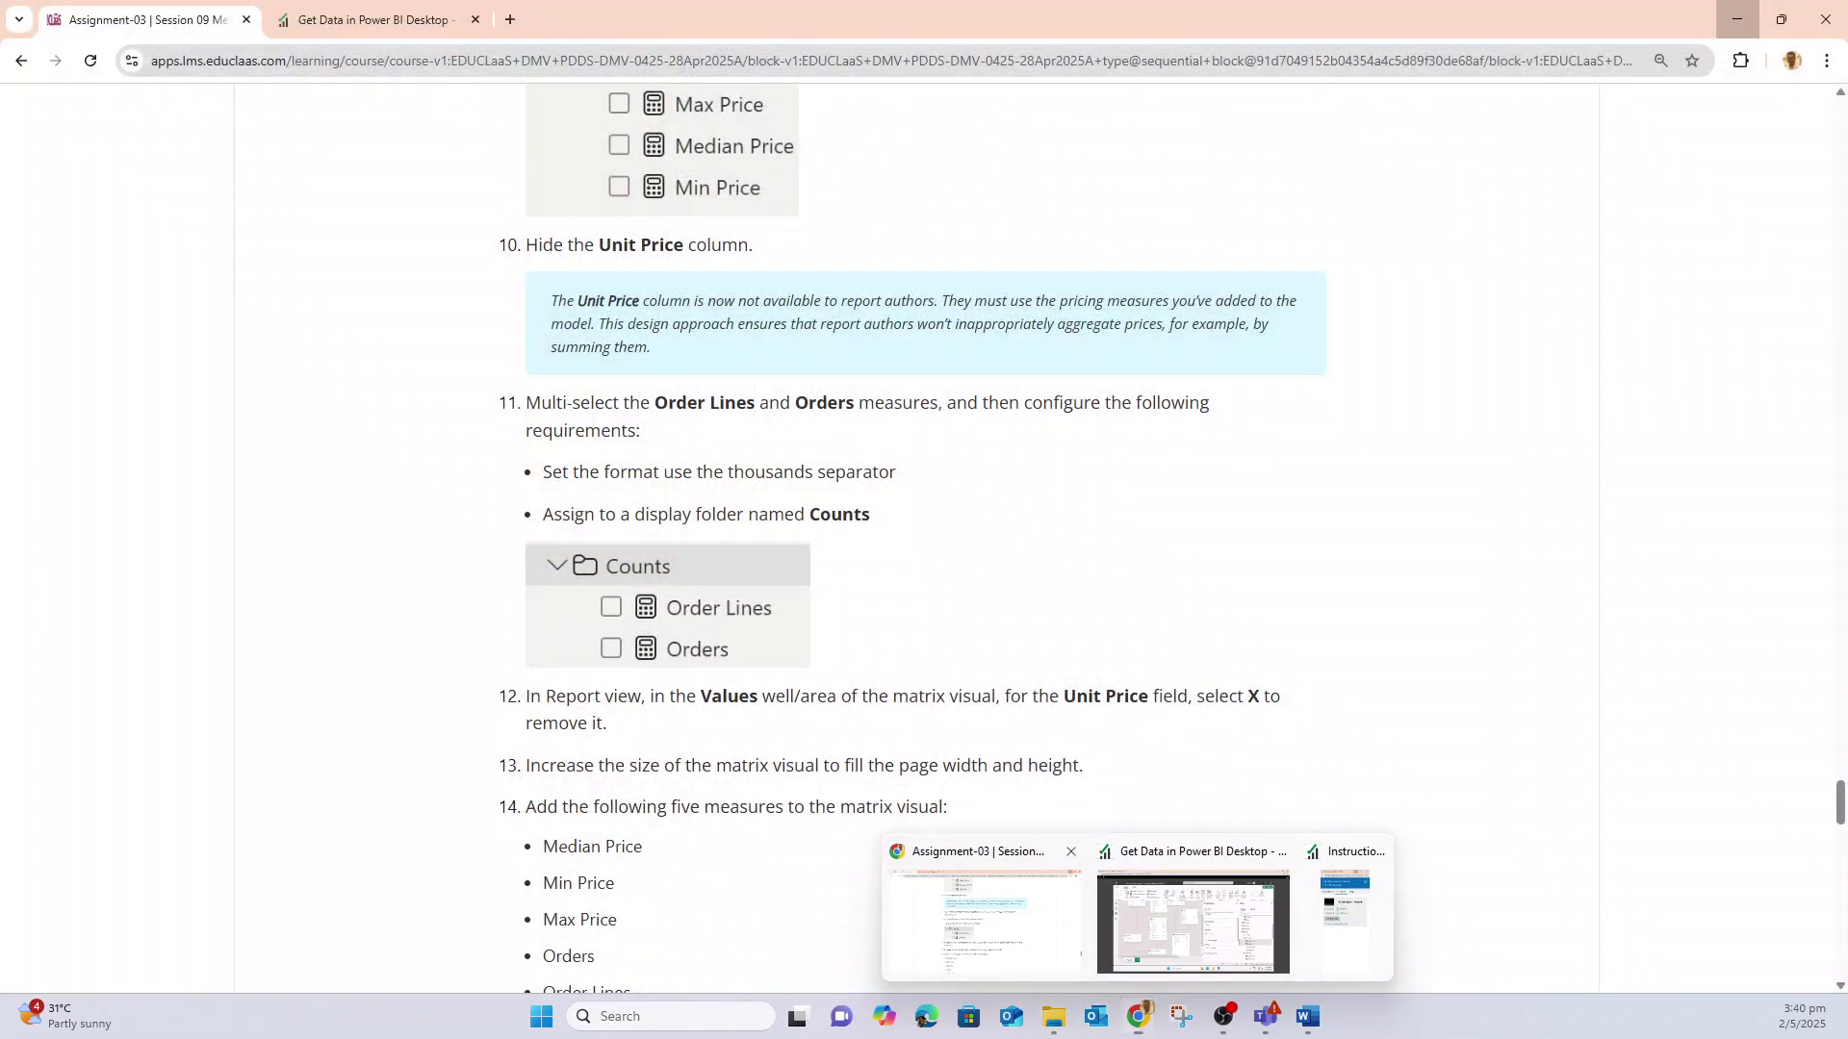
- Read the lab instructions for the matrix visual and switch to Report view
{"action": "left_click", "coordinate": [982, 919]}
{"action": "scroll", "coordinate": [912, 539], "scroll_direction": "down", "scroll_amount": 2}
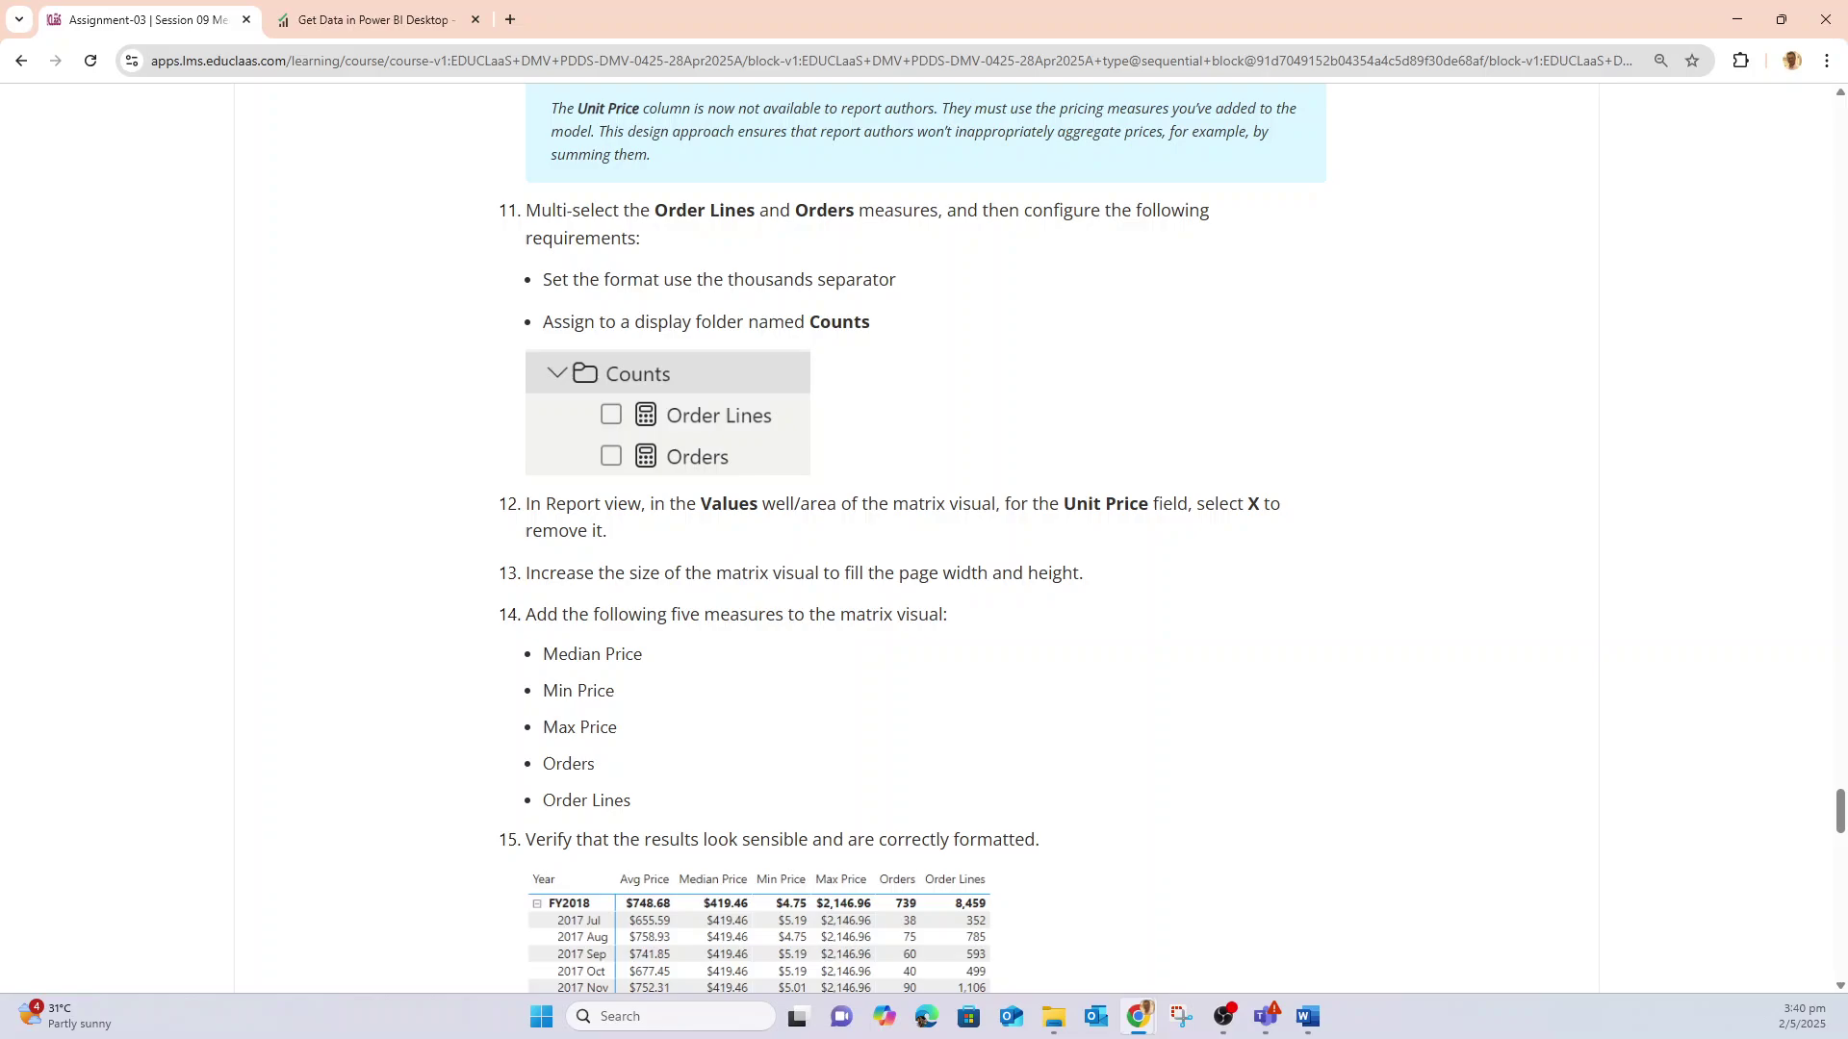
{"action": "mouse_move", "coordinate": [1139, 1016]}
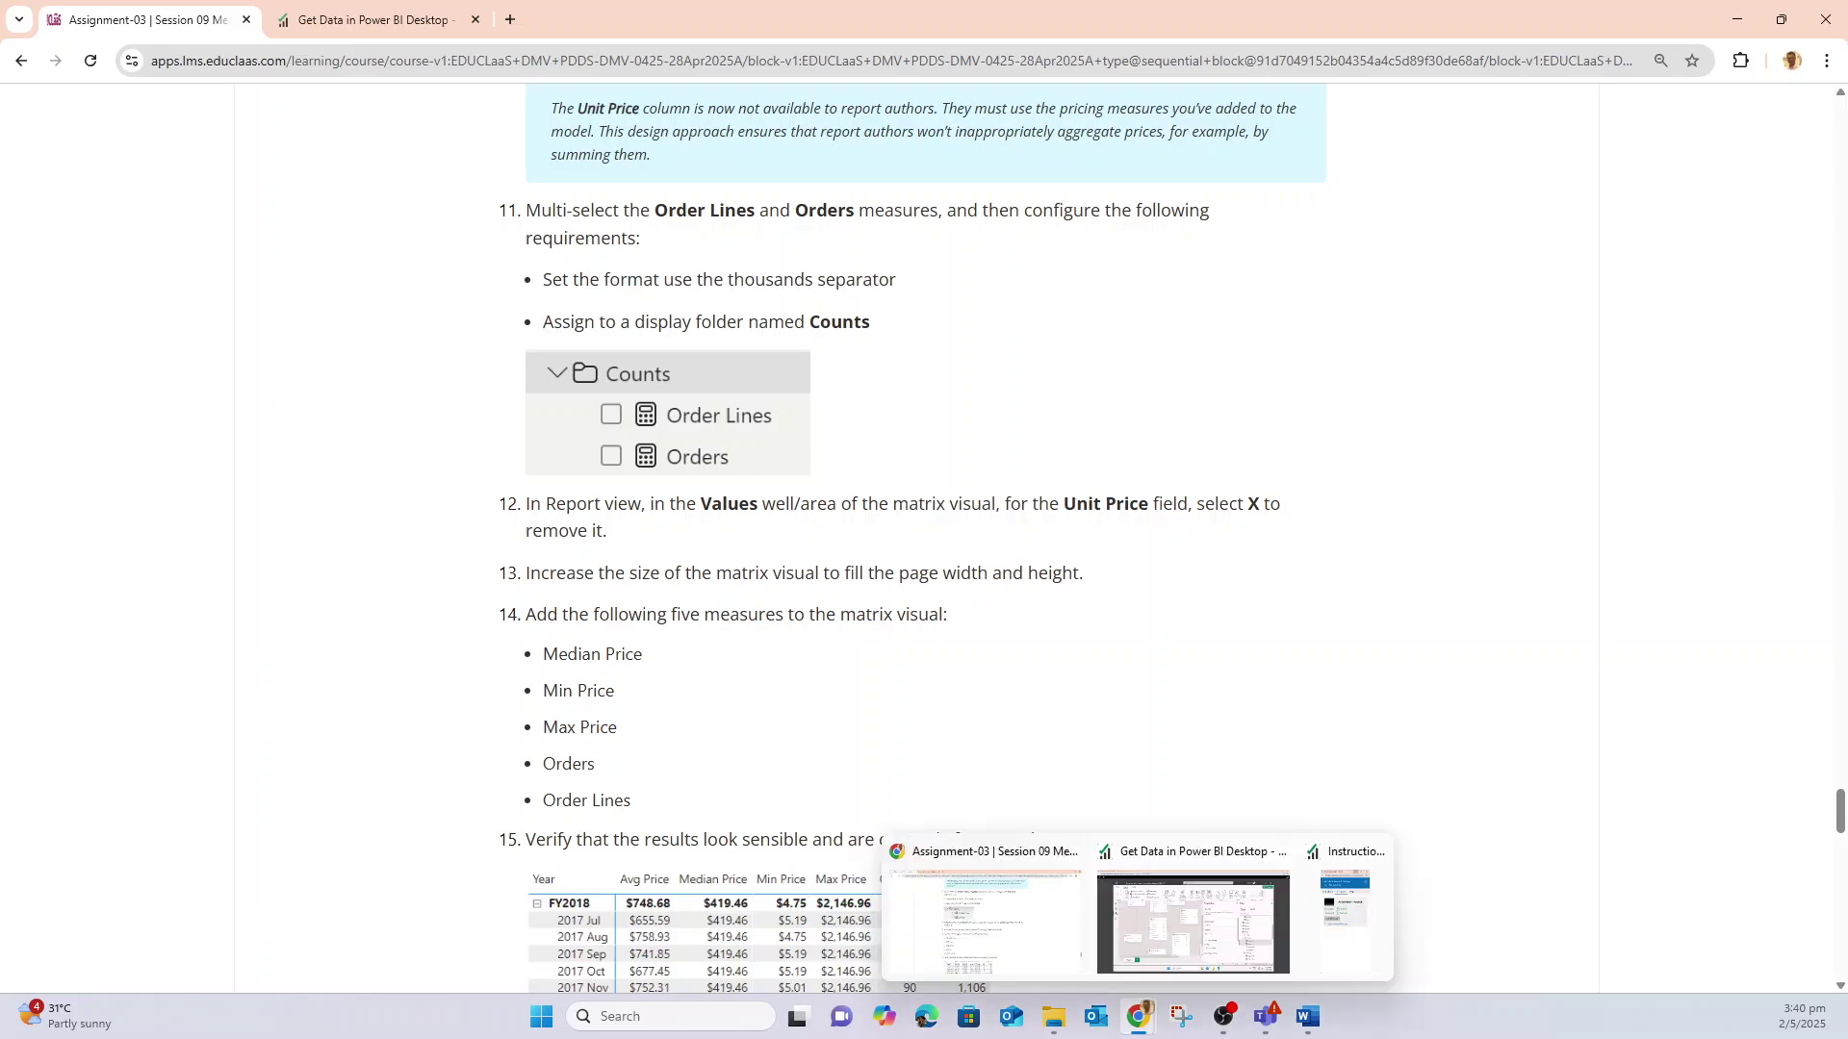
{"action": "left_click", "coordinate": [1170, 924]}
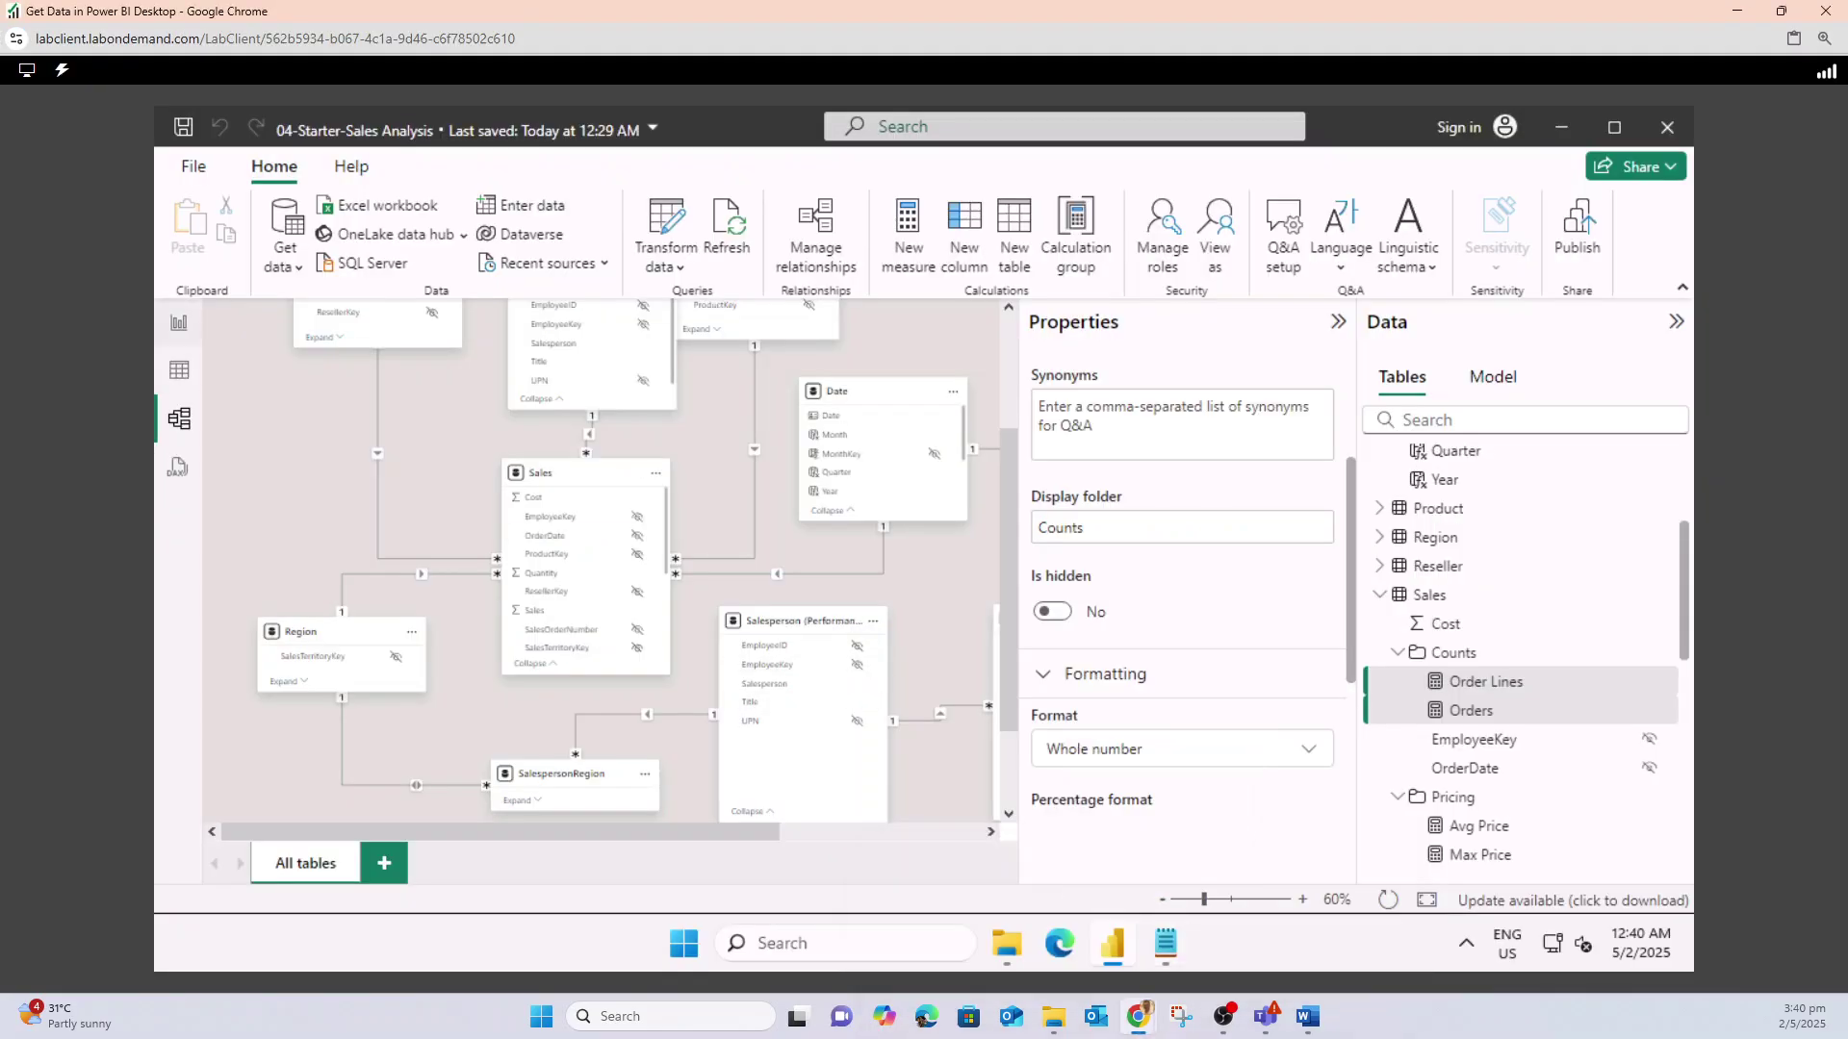
{"action": "left_click", "coordinate": [179, 323]}
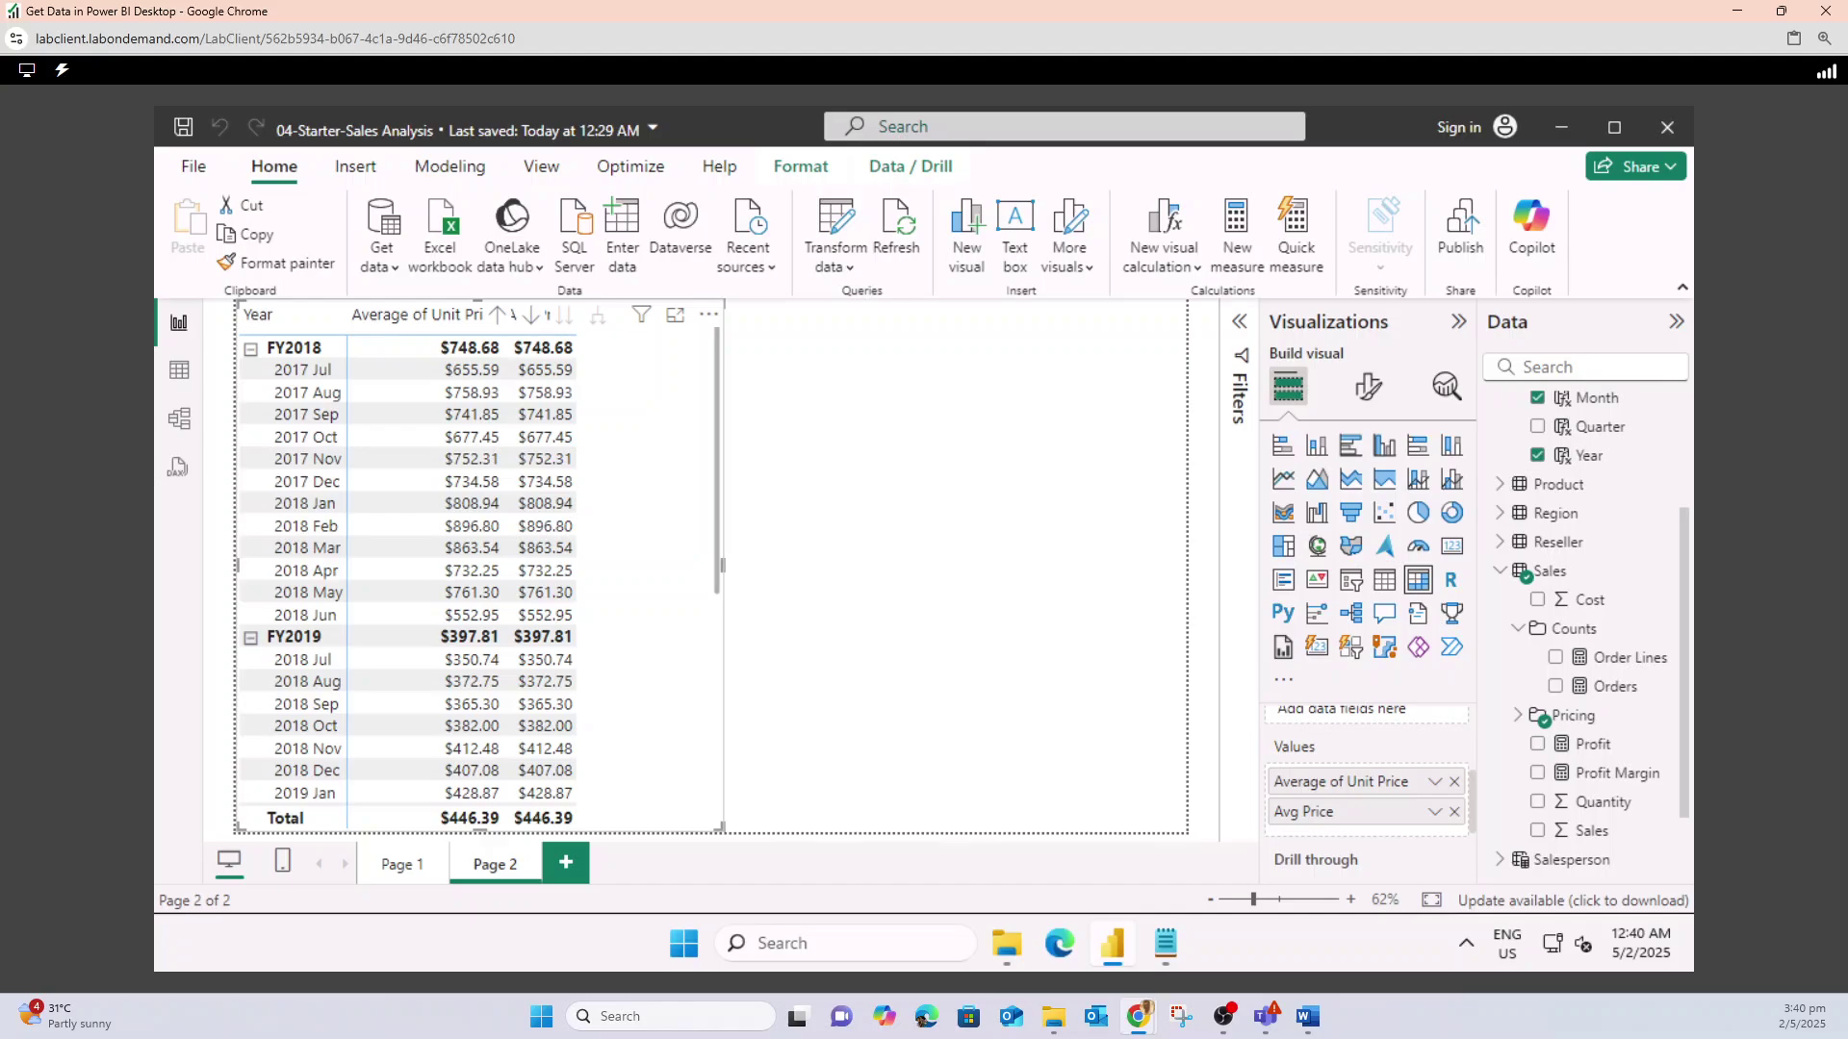
{"action": "key", "text": "Escape"}
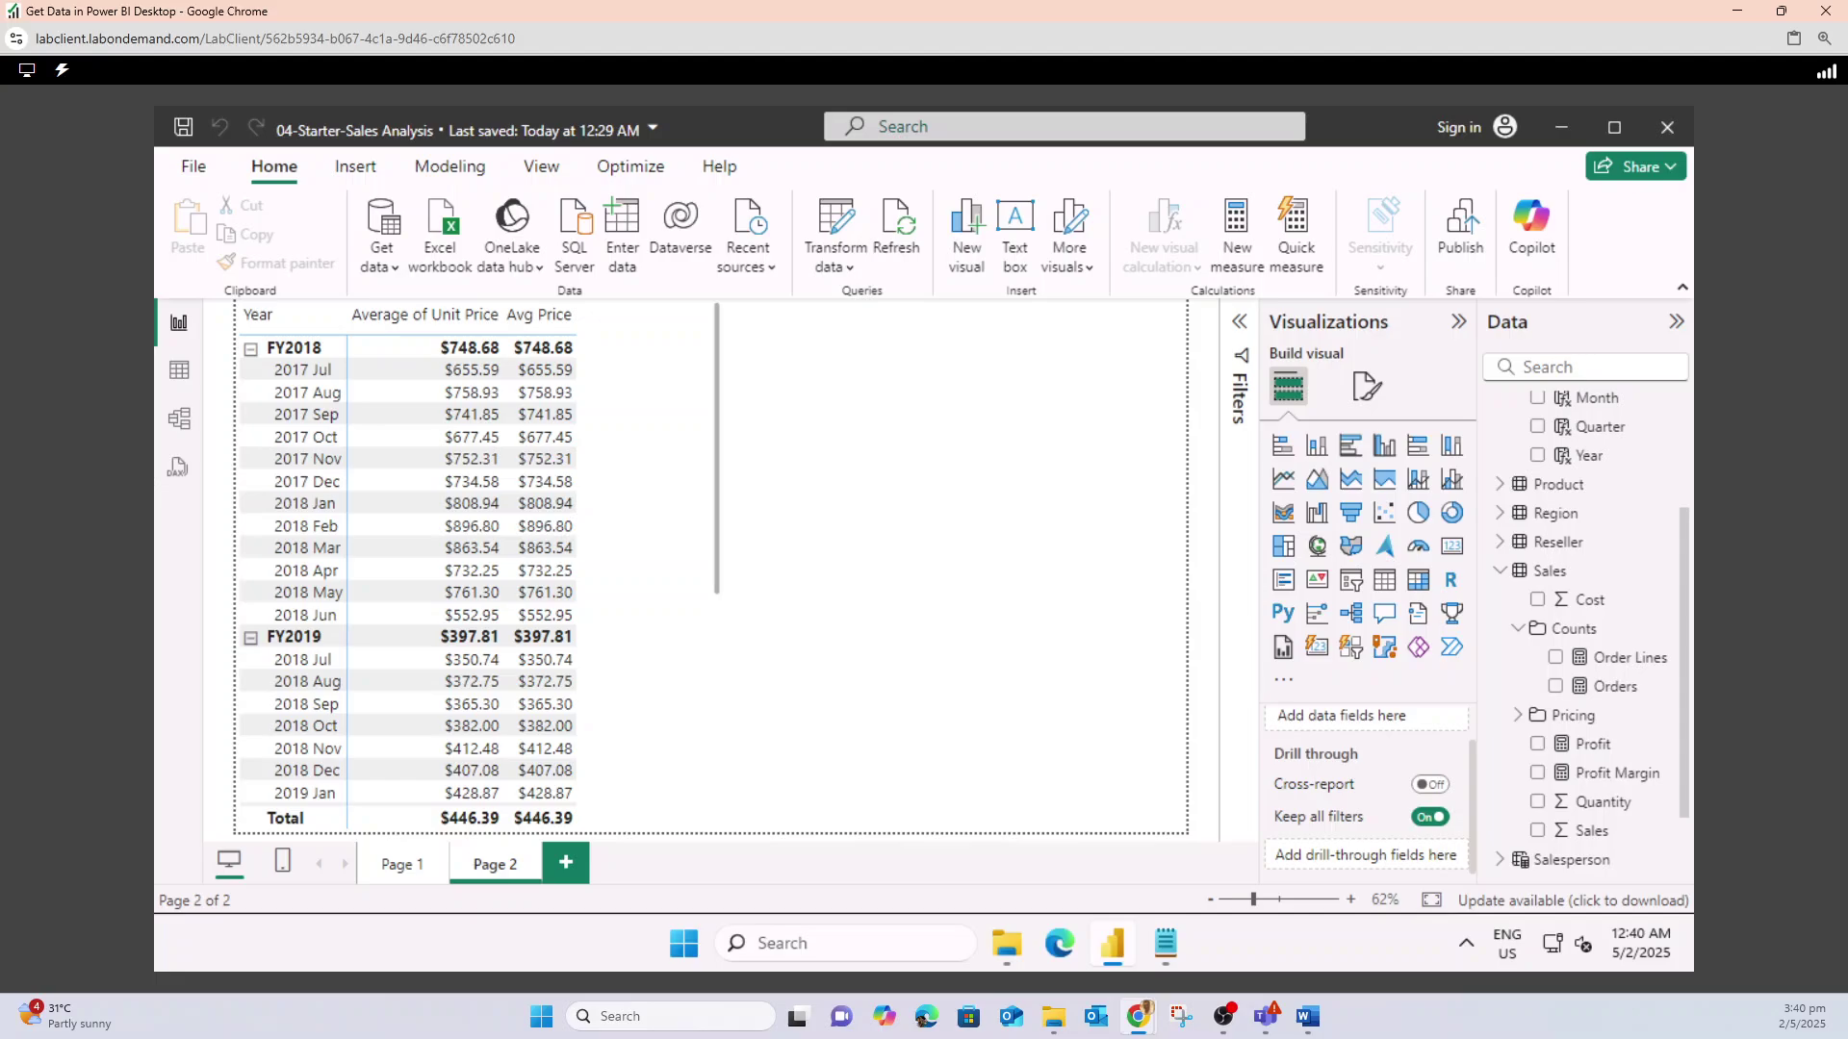
- Check the lab instructions, then remove the Average of Unit Price field from the Values of the matrix on Page 2
{"action": "mouse_move", "coordinate": [1138, 1016]}
{"action": "left_click", "coordinate": [981, 919]}
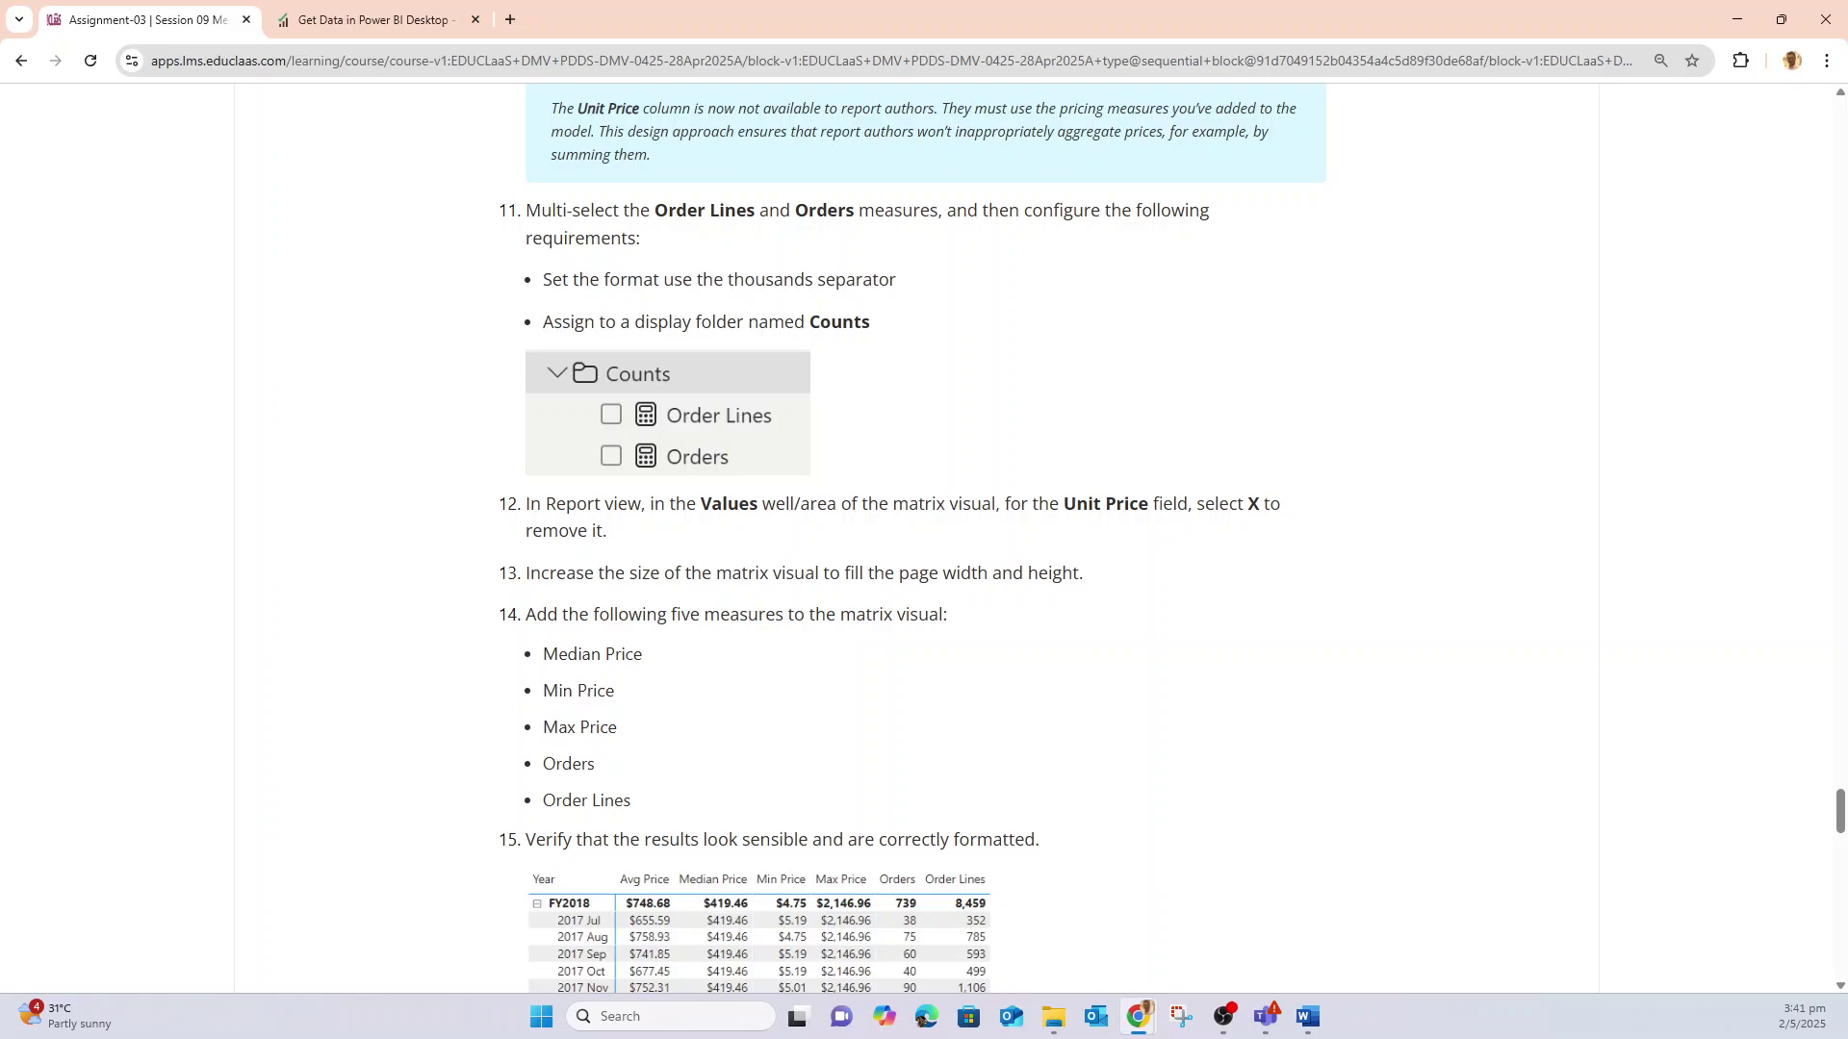
{"action": "left_click", "coordinate": [1737, 19]}
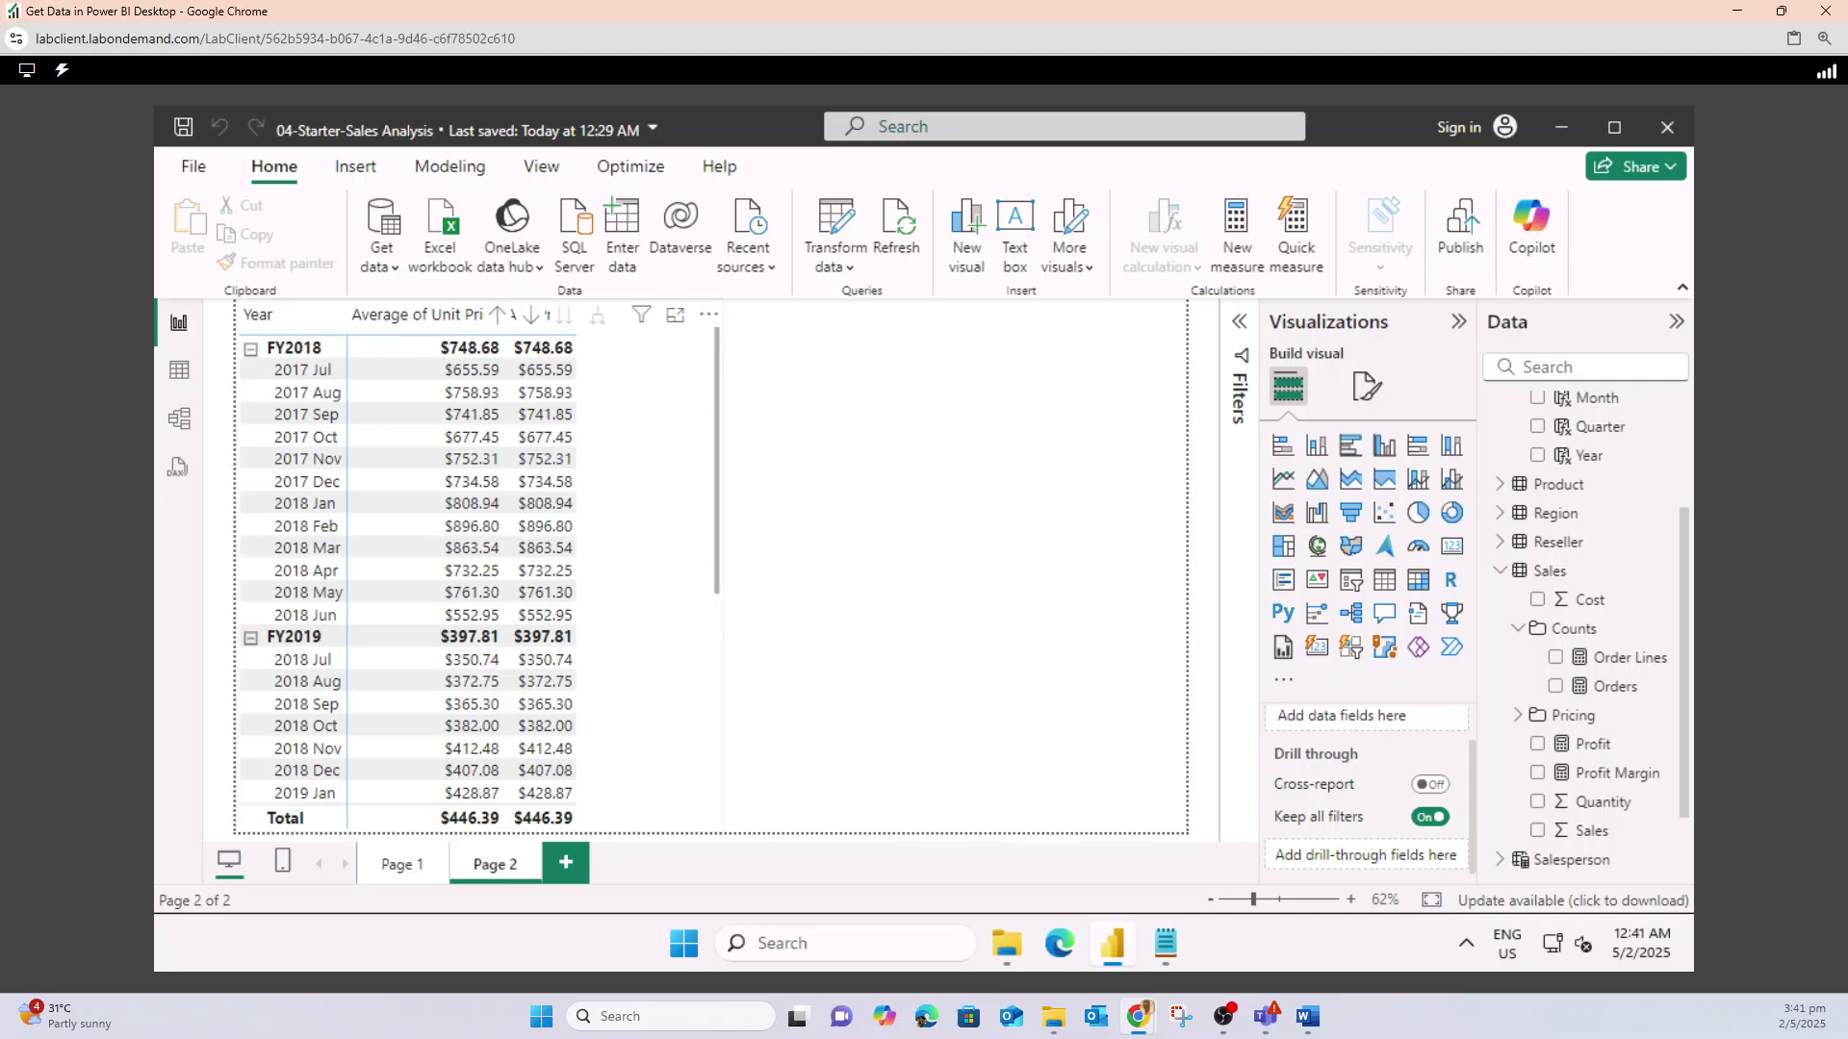
{"action": "left_click", "coordinate": [648, 539]}
{"action": "scroll", "coordinate": [1367, 770], "scroll_direction": "up", "scroll_amount": 1}
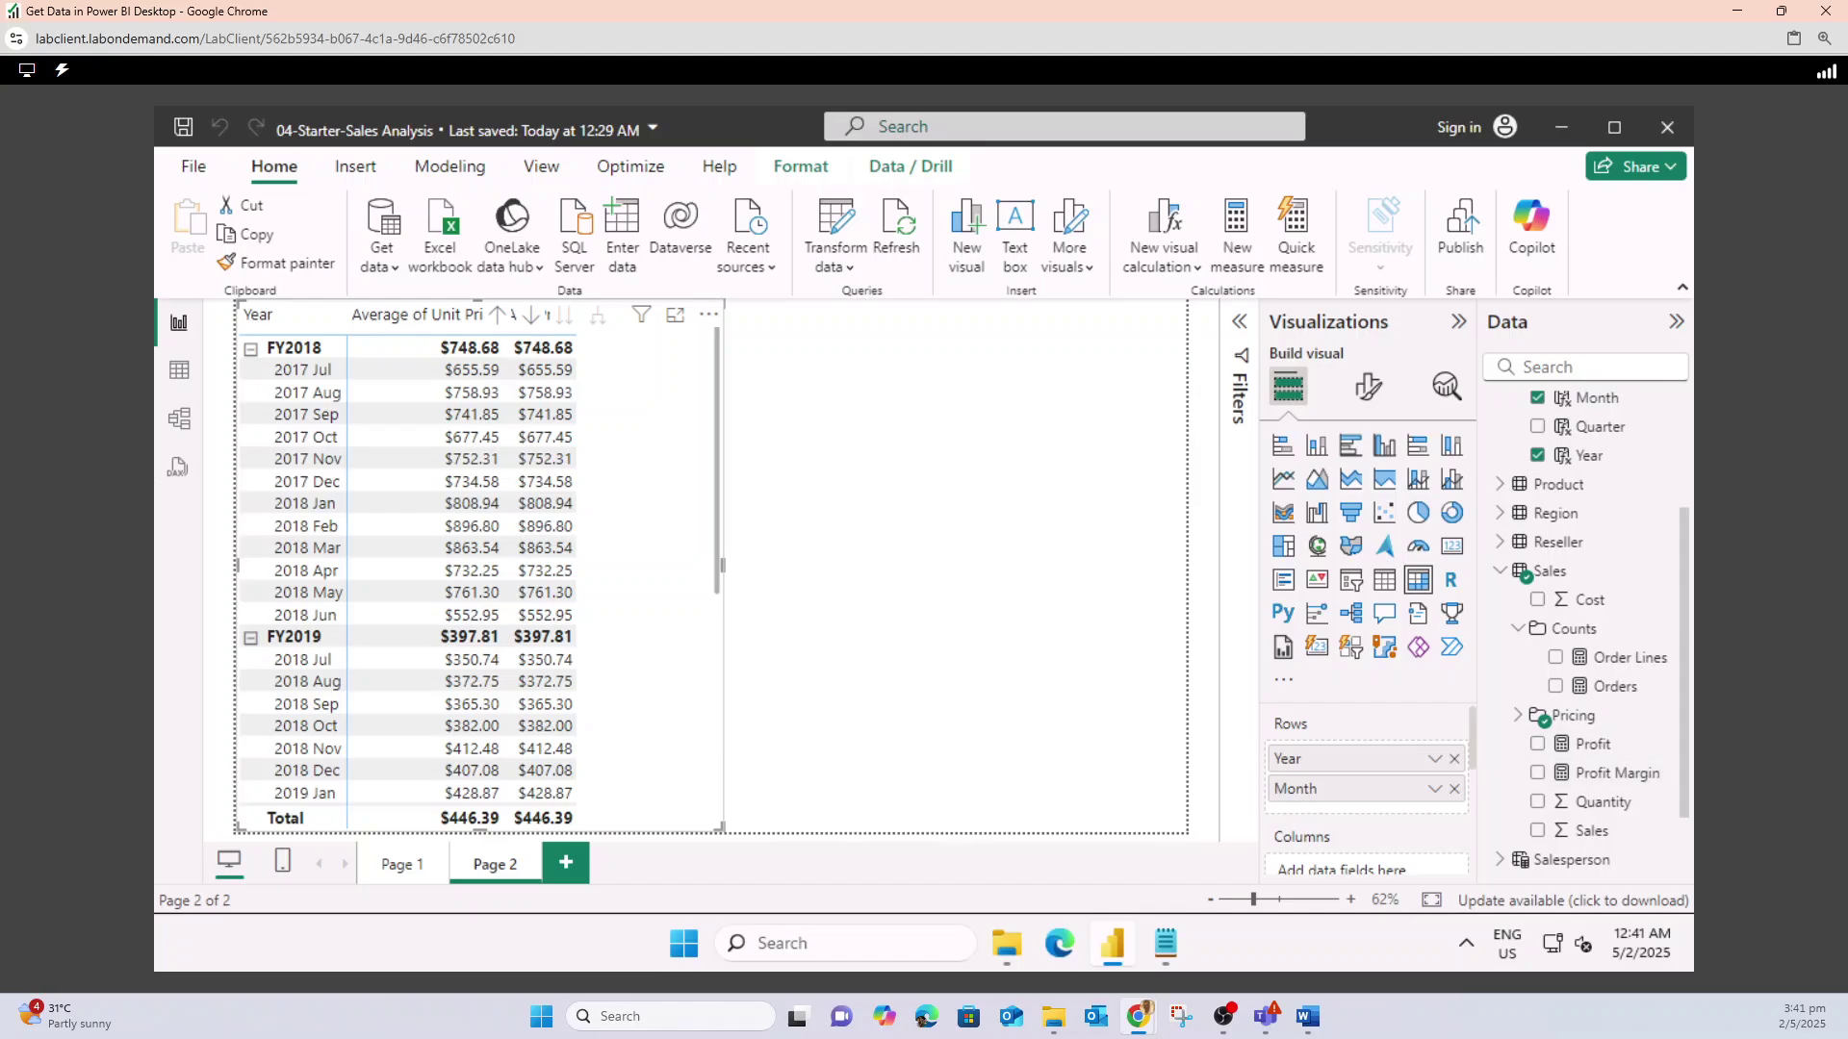
{"action": "scroll", "coordinate": [1366, 789], "scroll_direction": "down", "scroll_amount": 4}
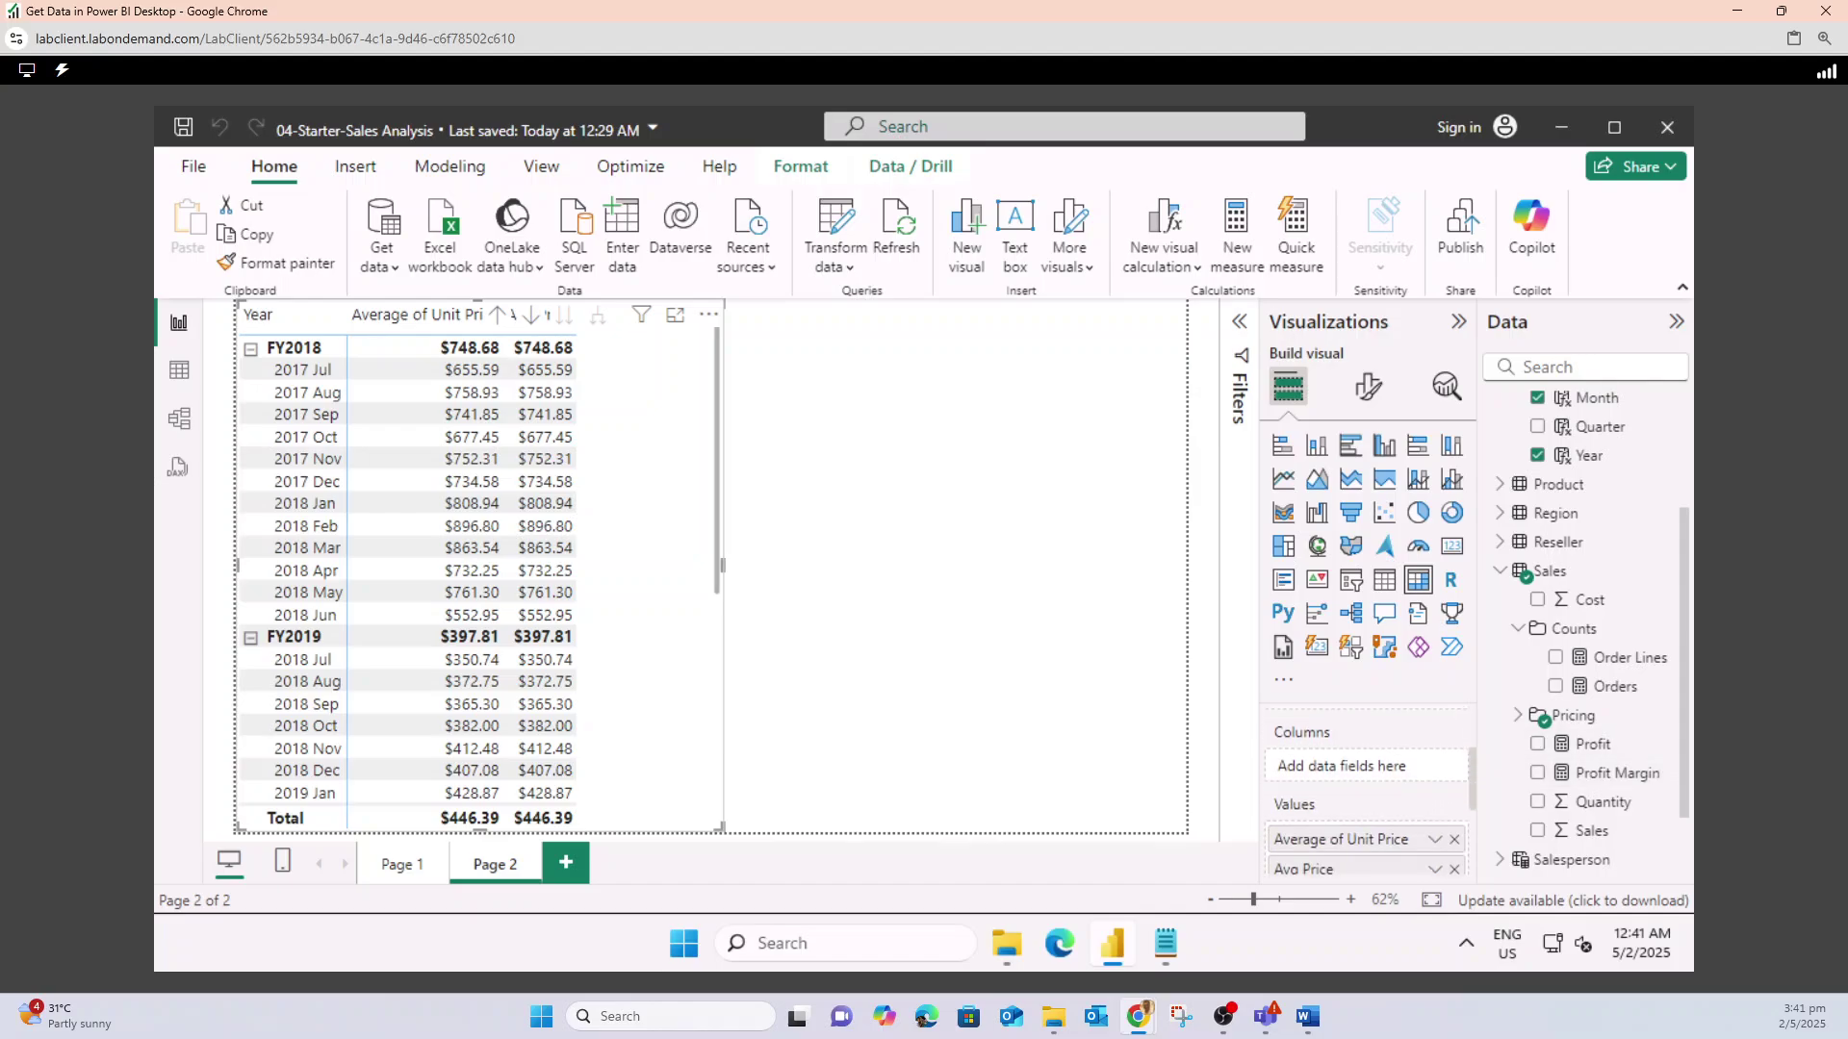
{"action": "left_click", "coordinate": [1454, 787]}
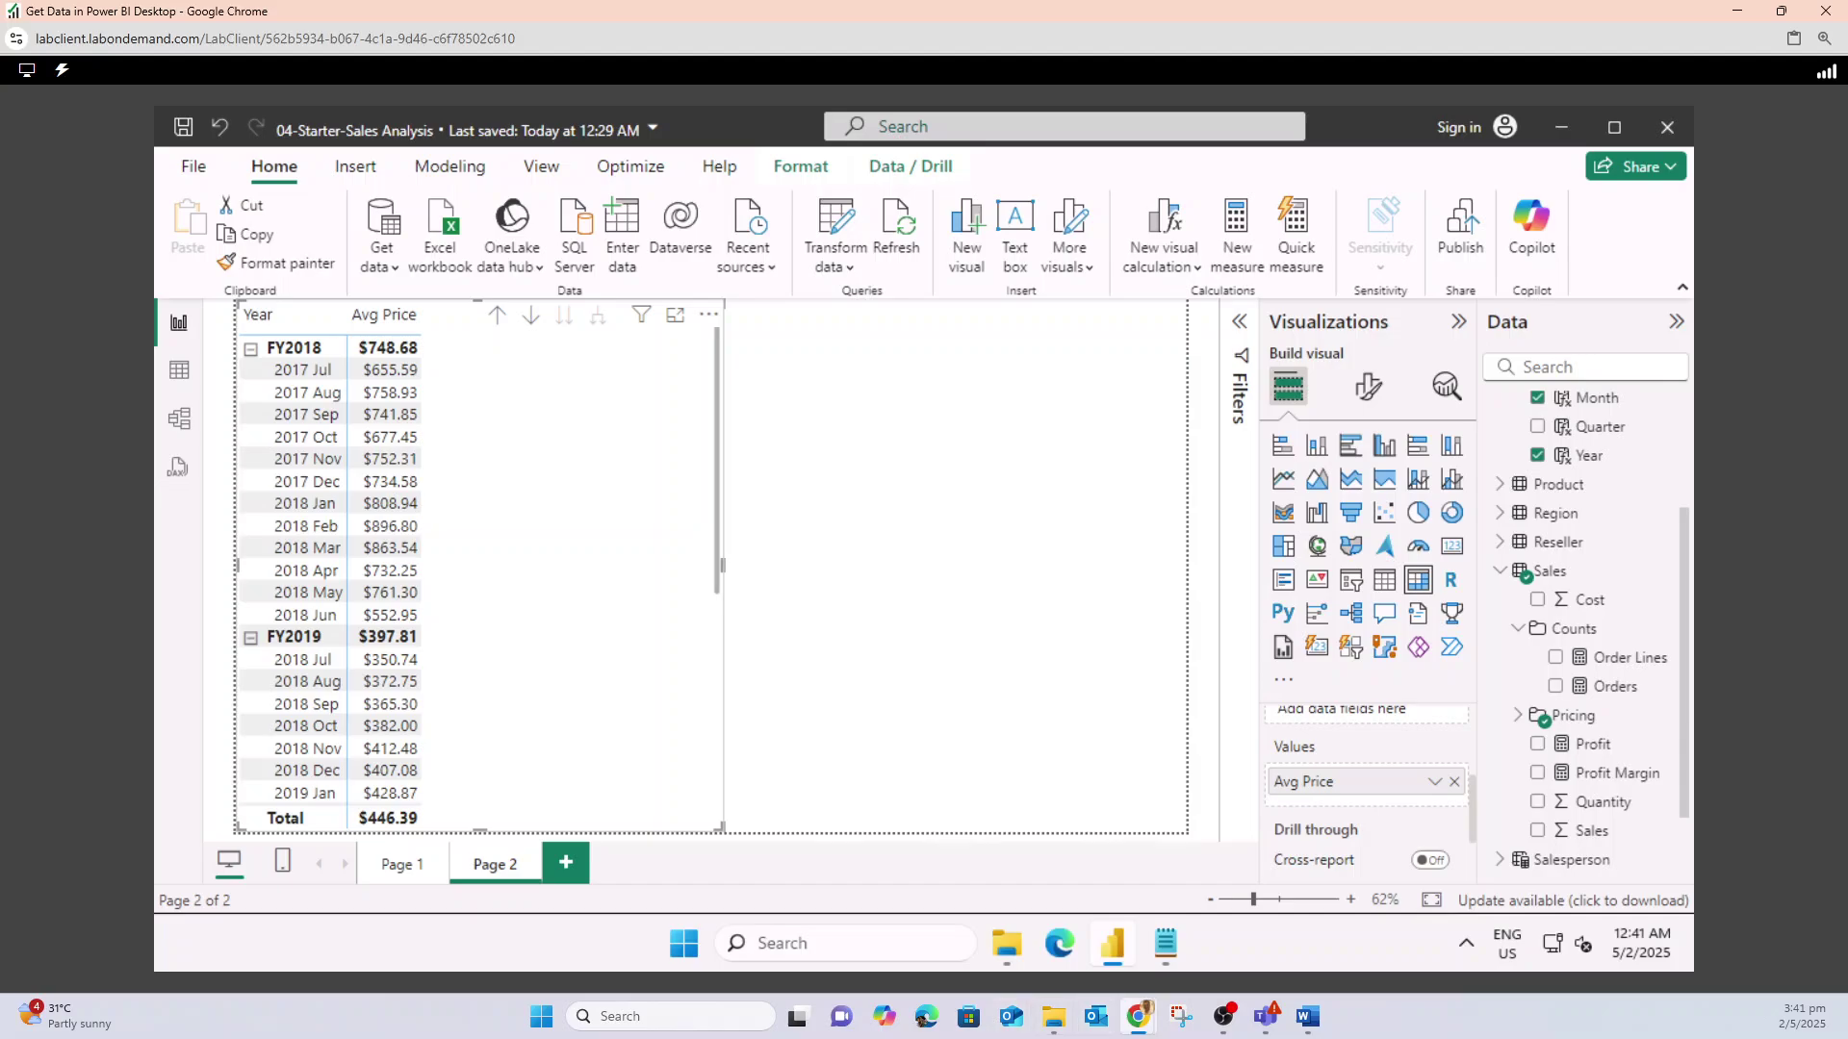
- Read the instructions for adding five measures to the matrix and expand the Pricing folder of the Sales table
{"action": "mouse_move", "coordinate": [1138, 1016]}
{"action": "left_click", "coordinate": [981, 919]}
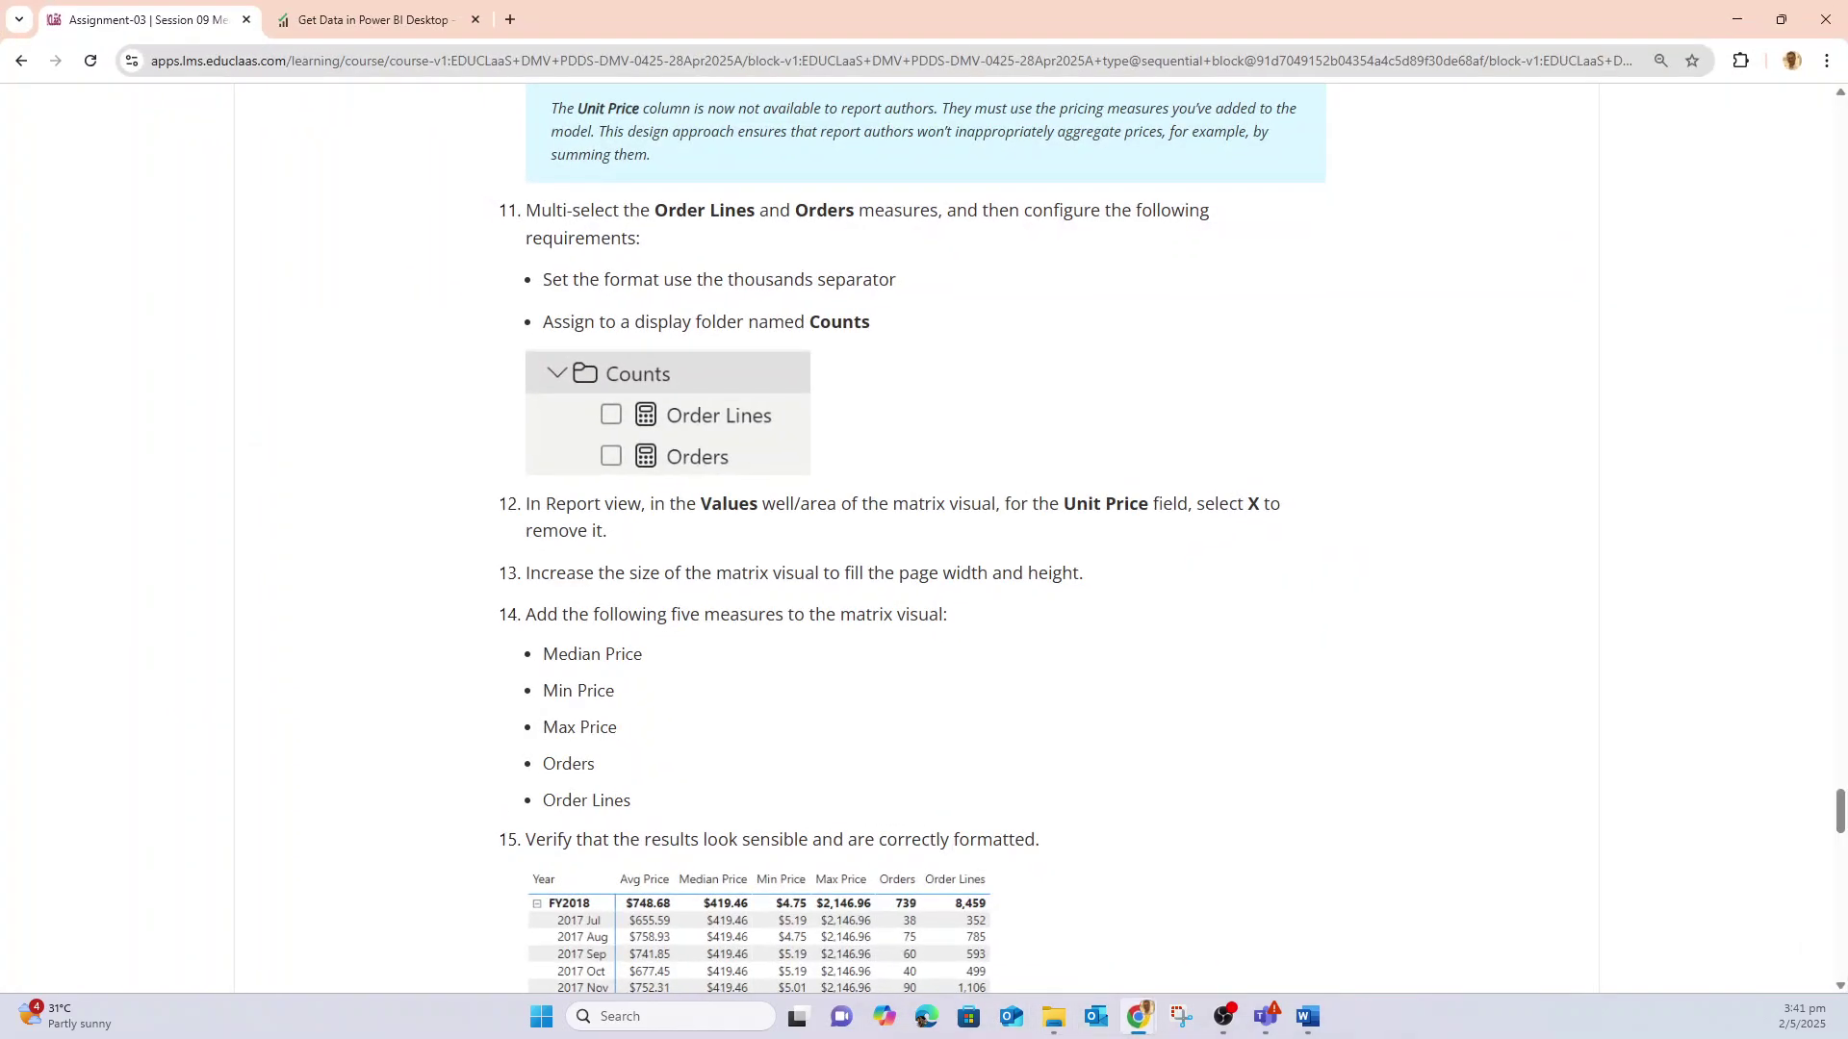
{"action": "scroll", "coordinate": [912, 539], "scroll_direction": "down", "scroll_amount": 3}
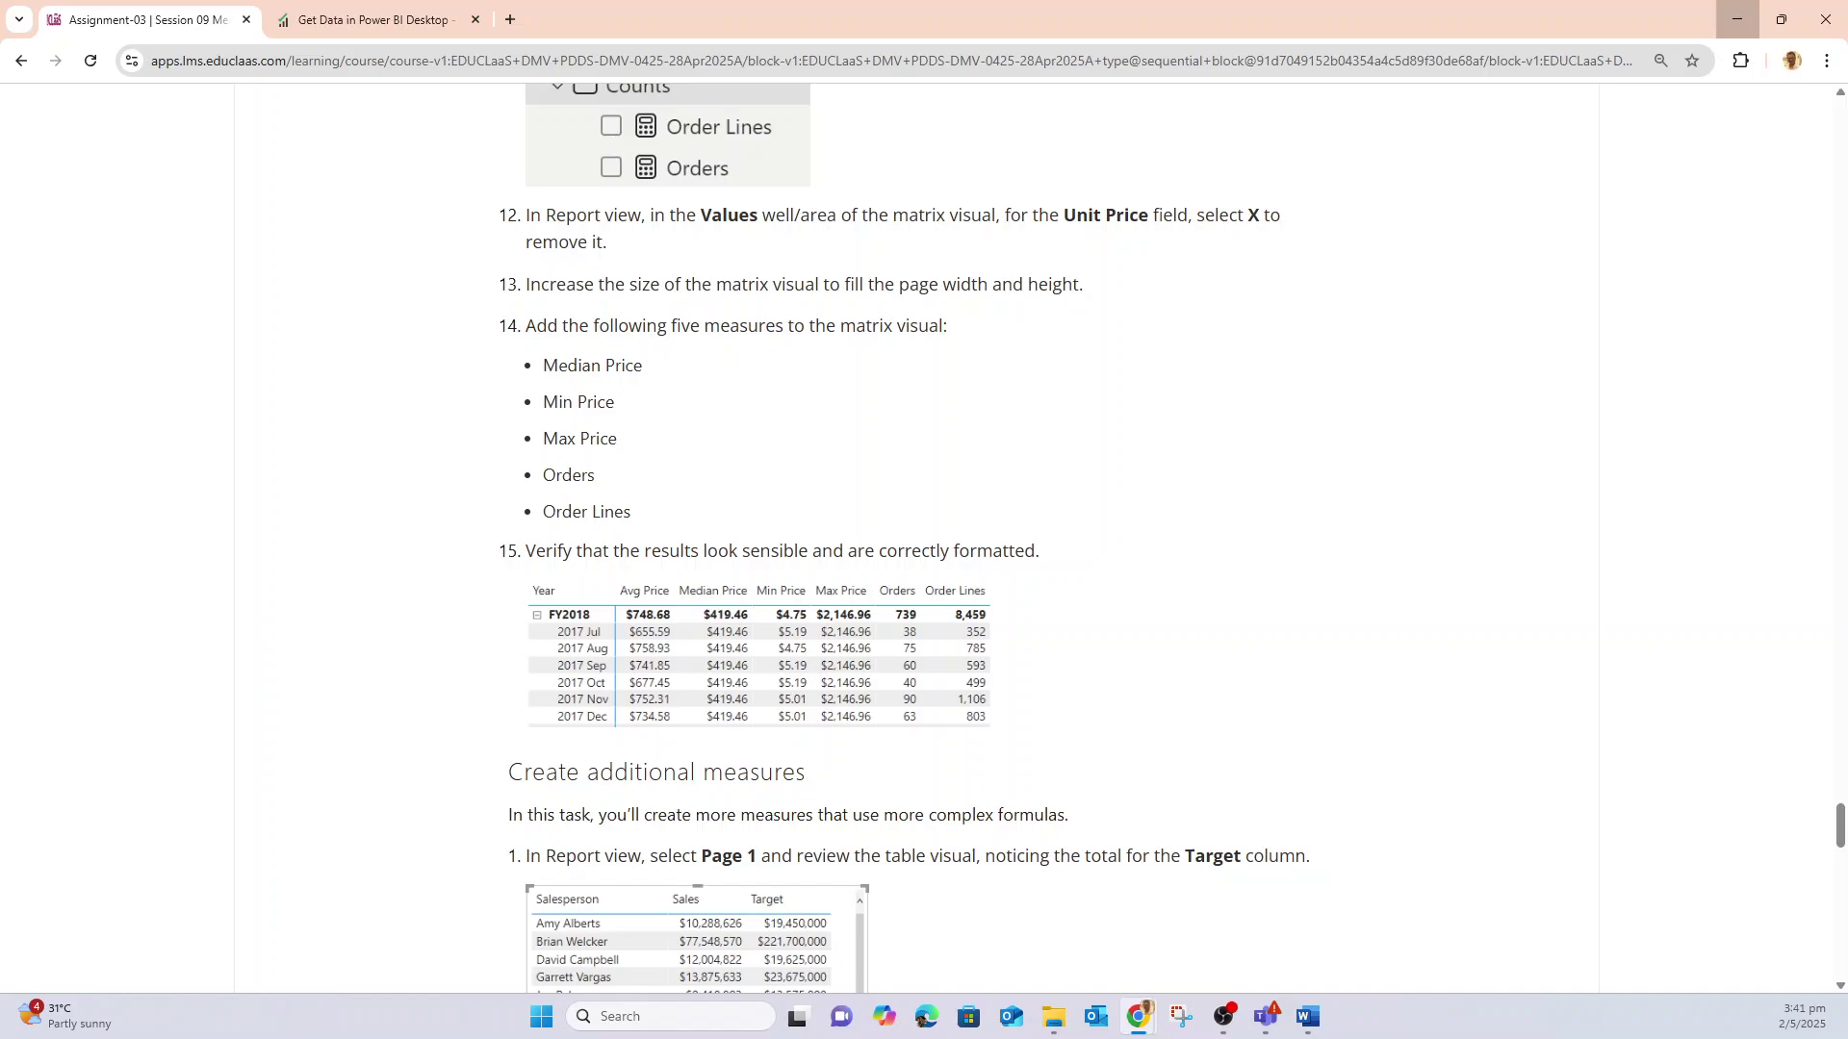
{"action": "left_click", "coordinate": [1738, 27]}
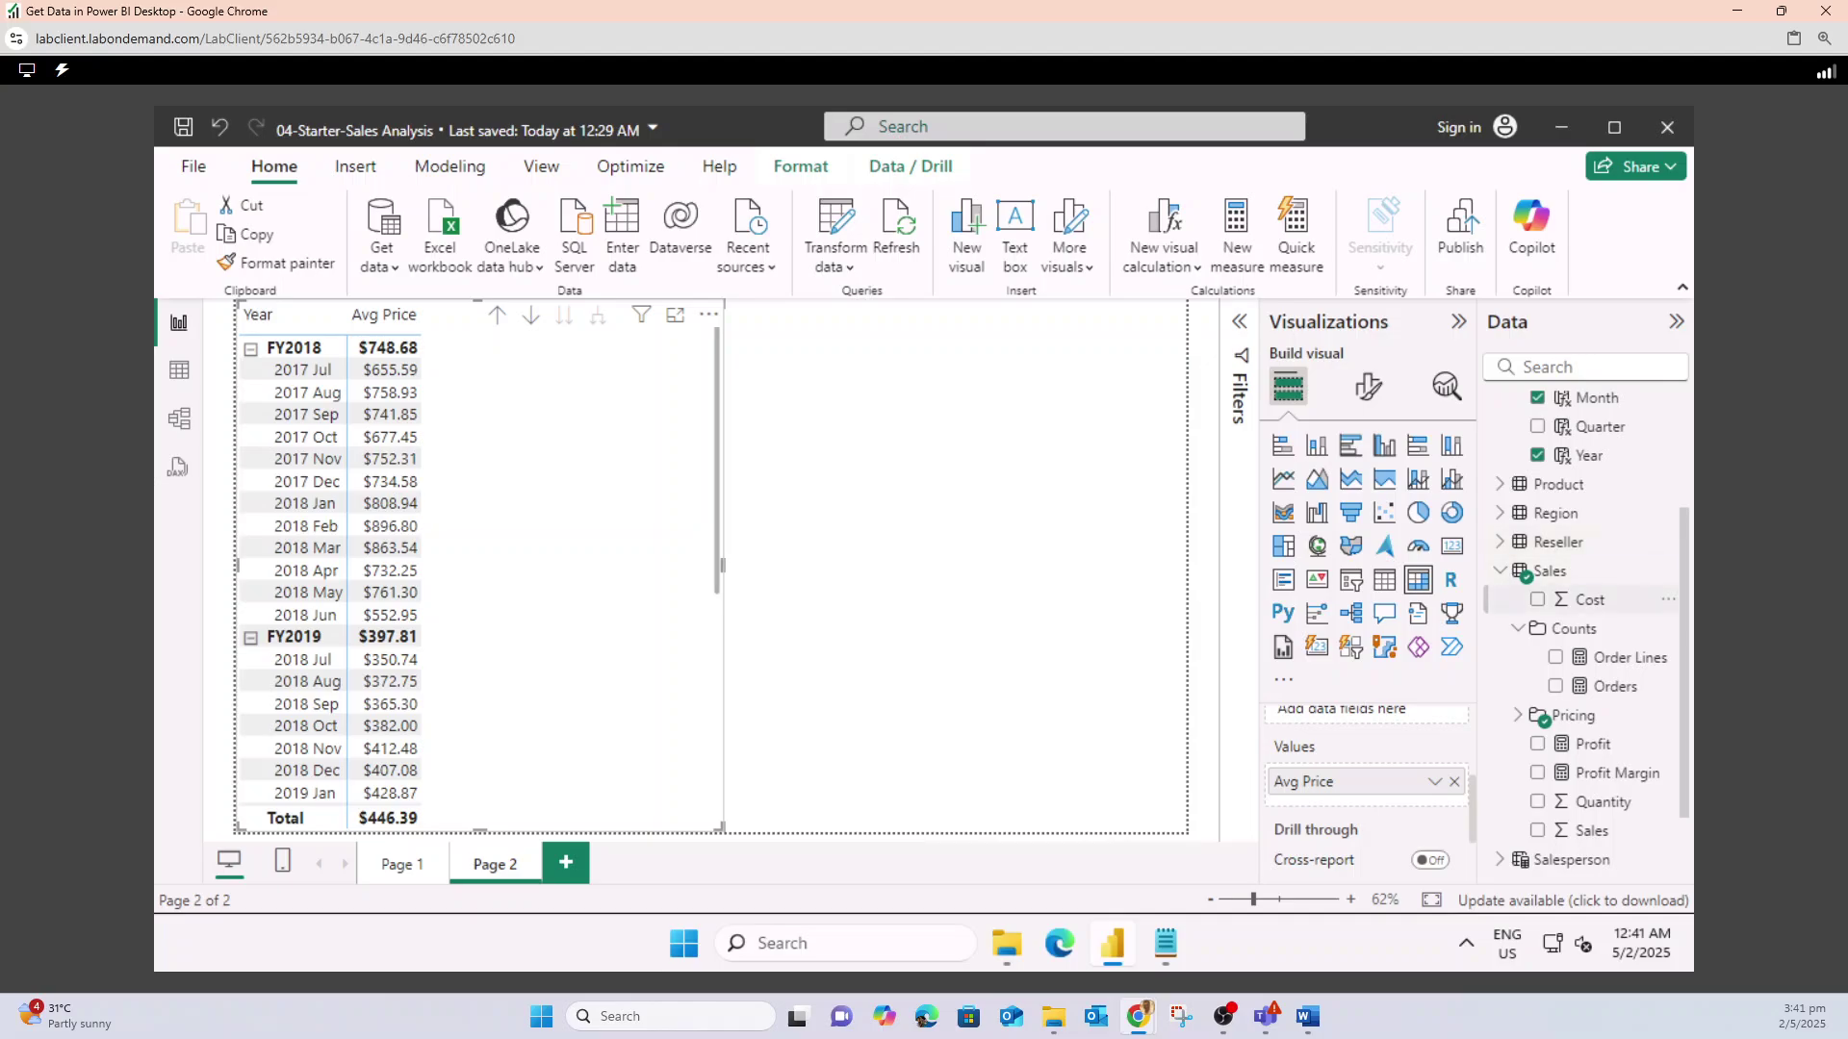
{"action": "scroll", "coordinate": [1598, 628], "scroll_direction": "down", "scroll_amount": 3}
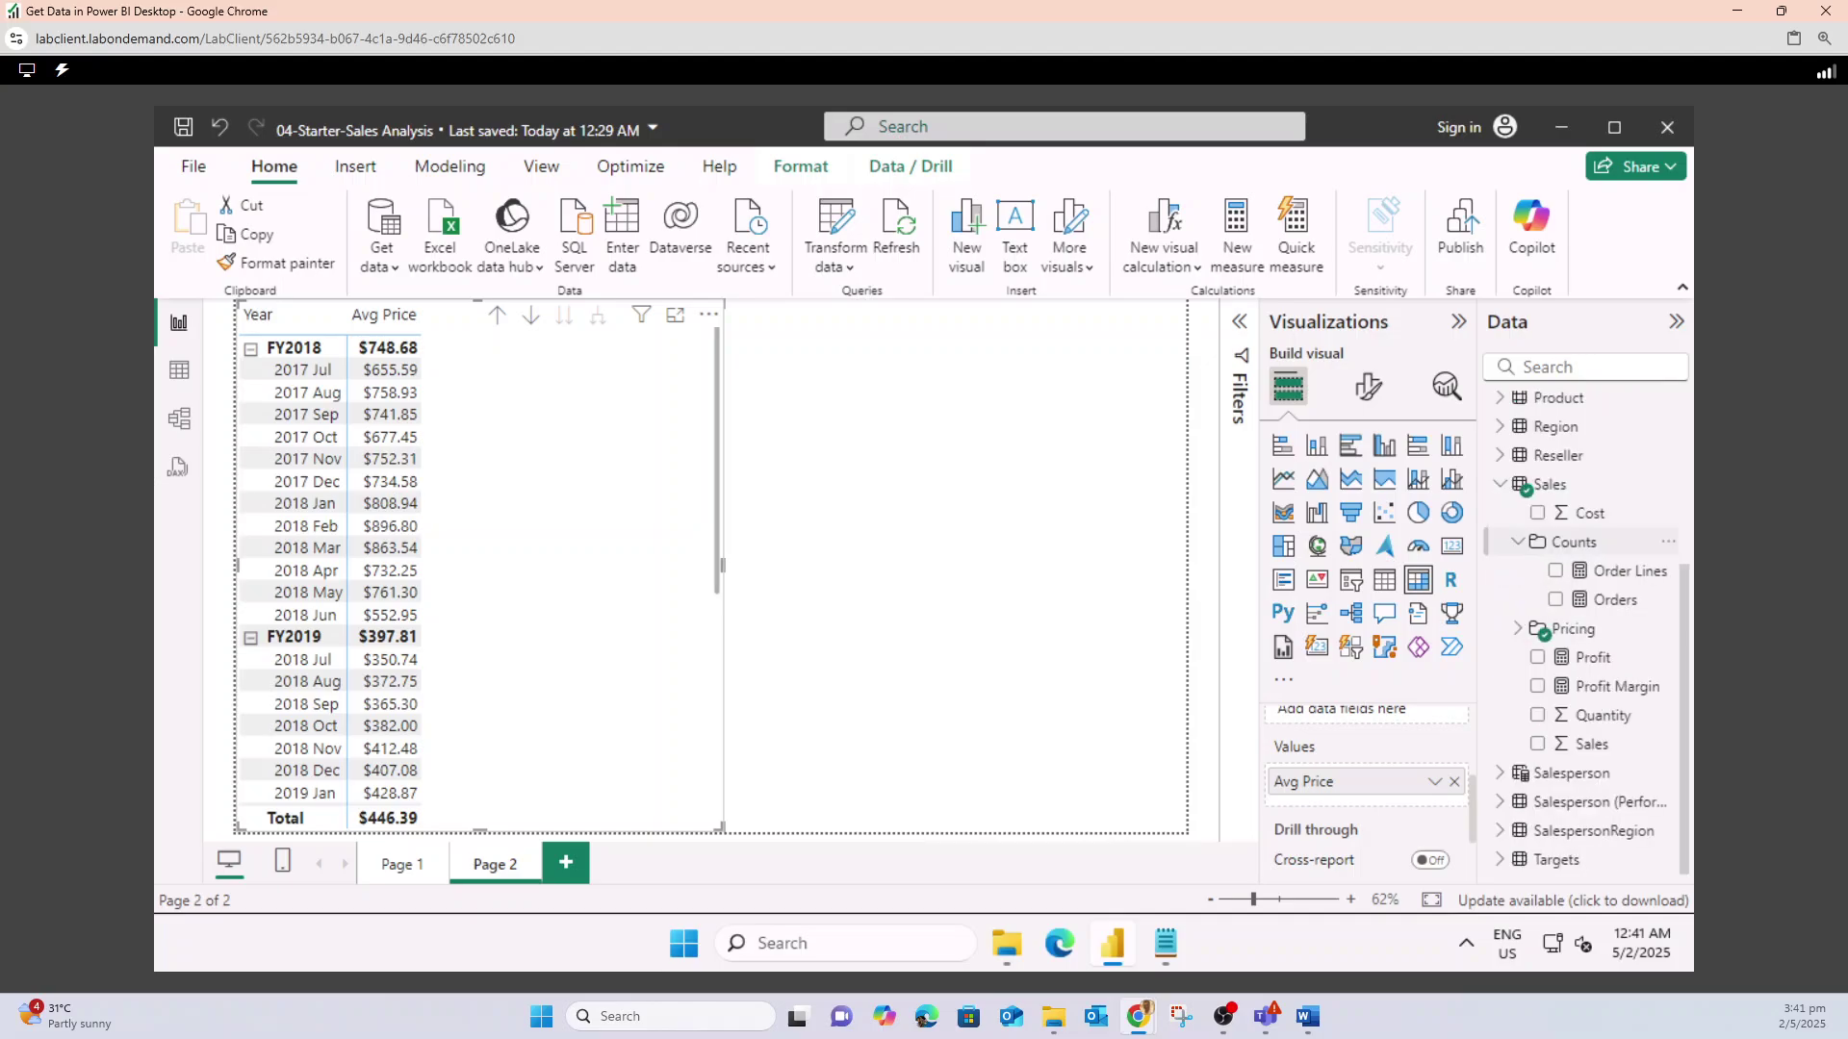
{"action": "scroll", "coordinate": [1588, 626], "scroll_direction": "up", "scroll_amount": 5}
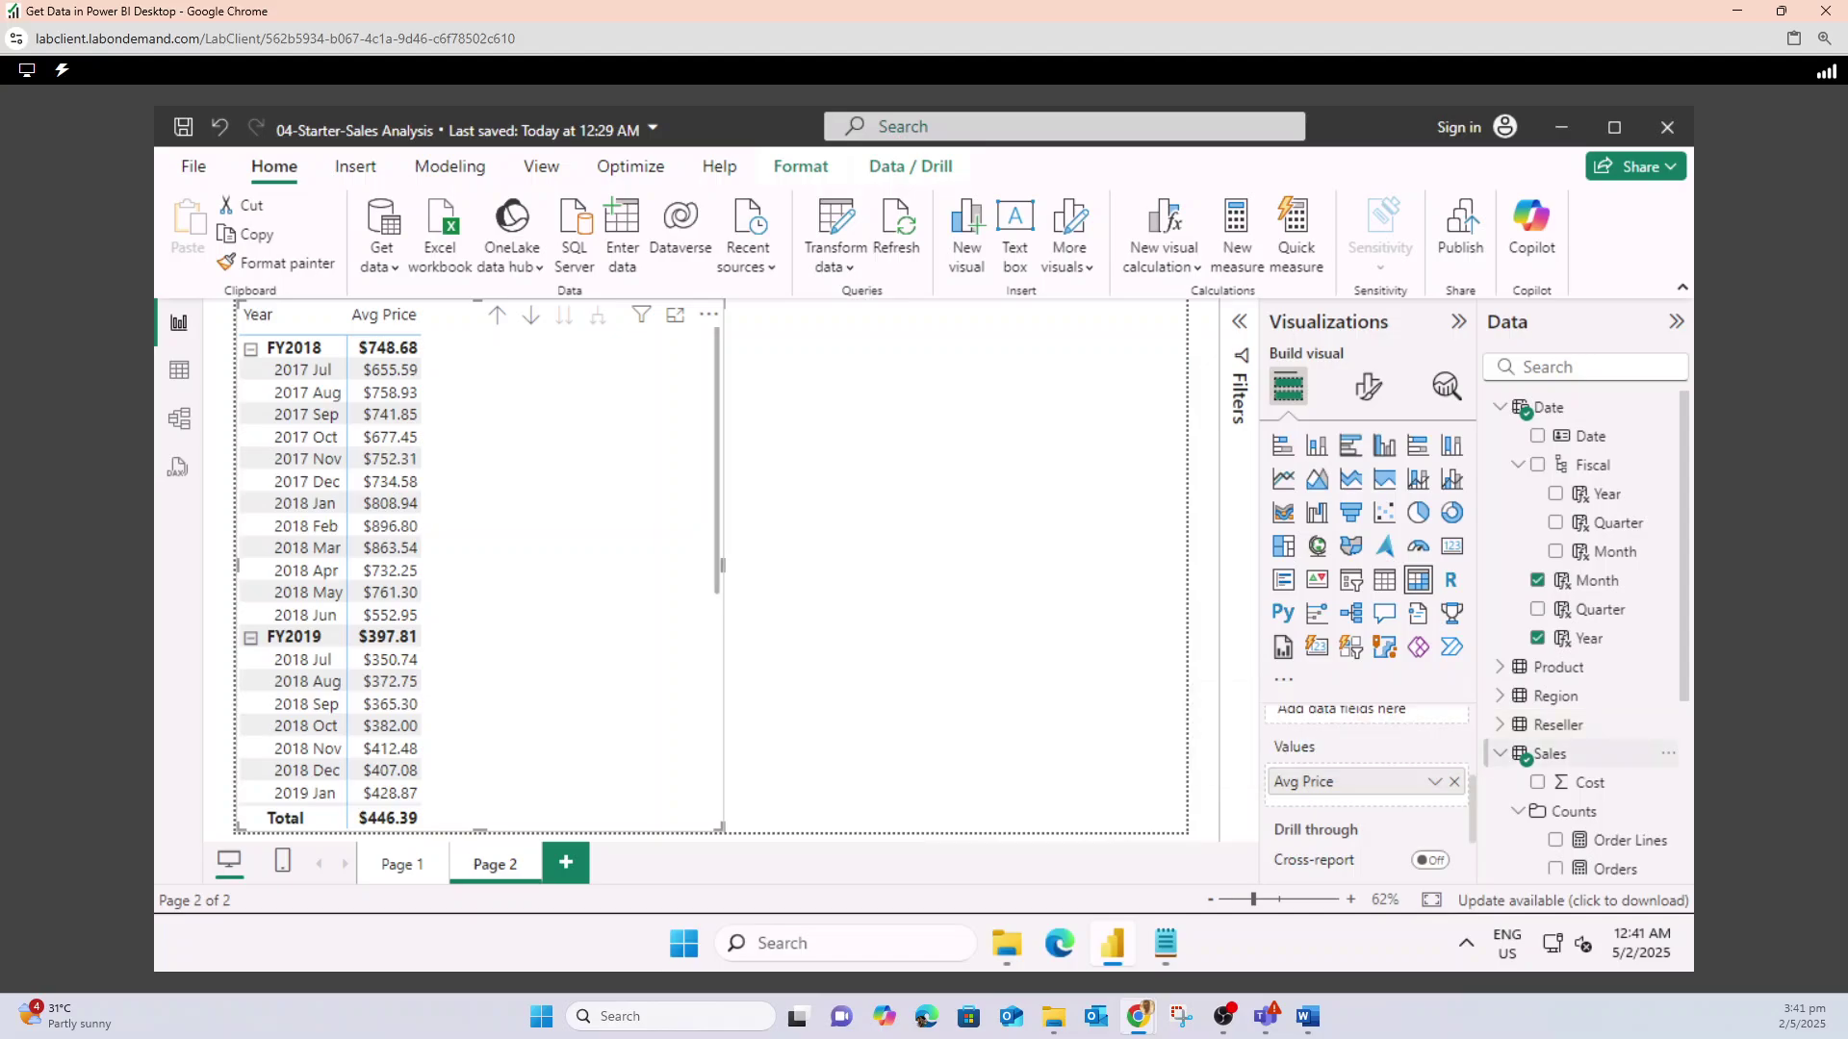
{"action": "scroll", "coordinate": [1597, 760], "scroll_direction": "down", "scroll_amount": 3}
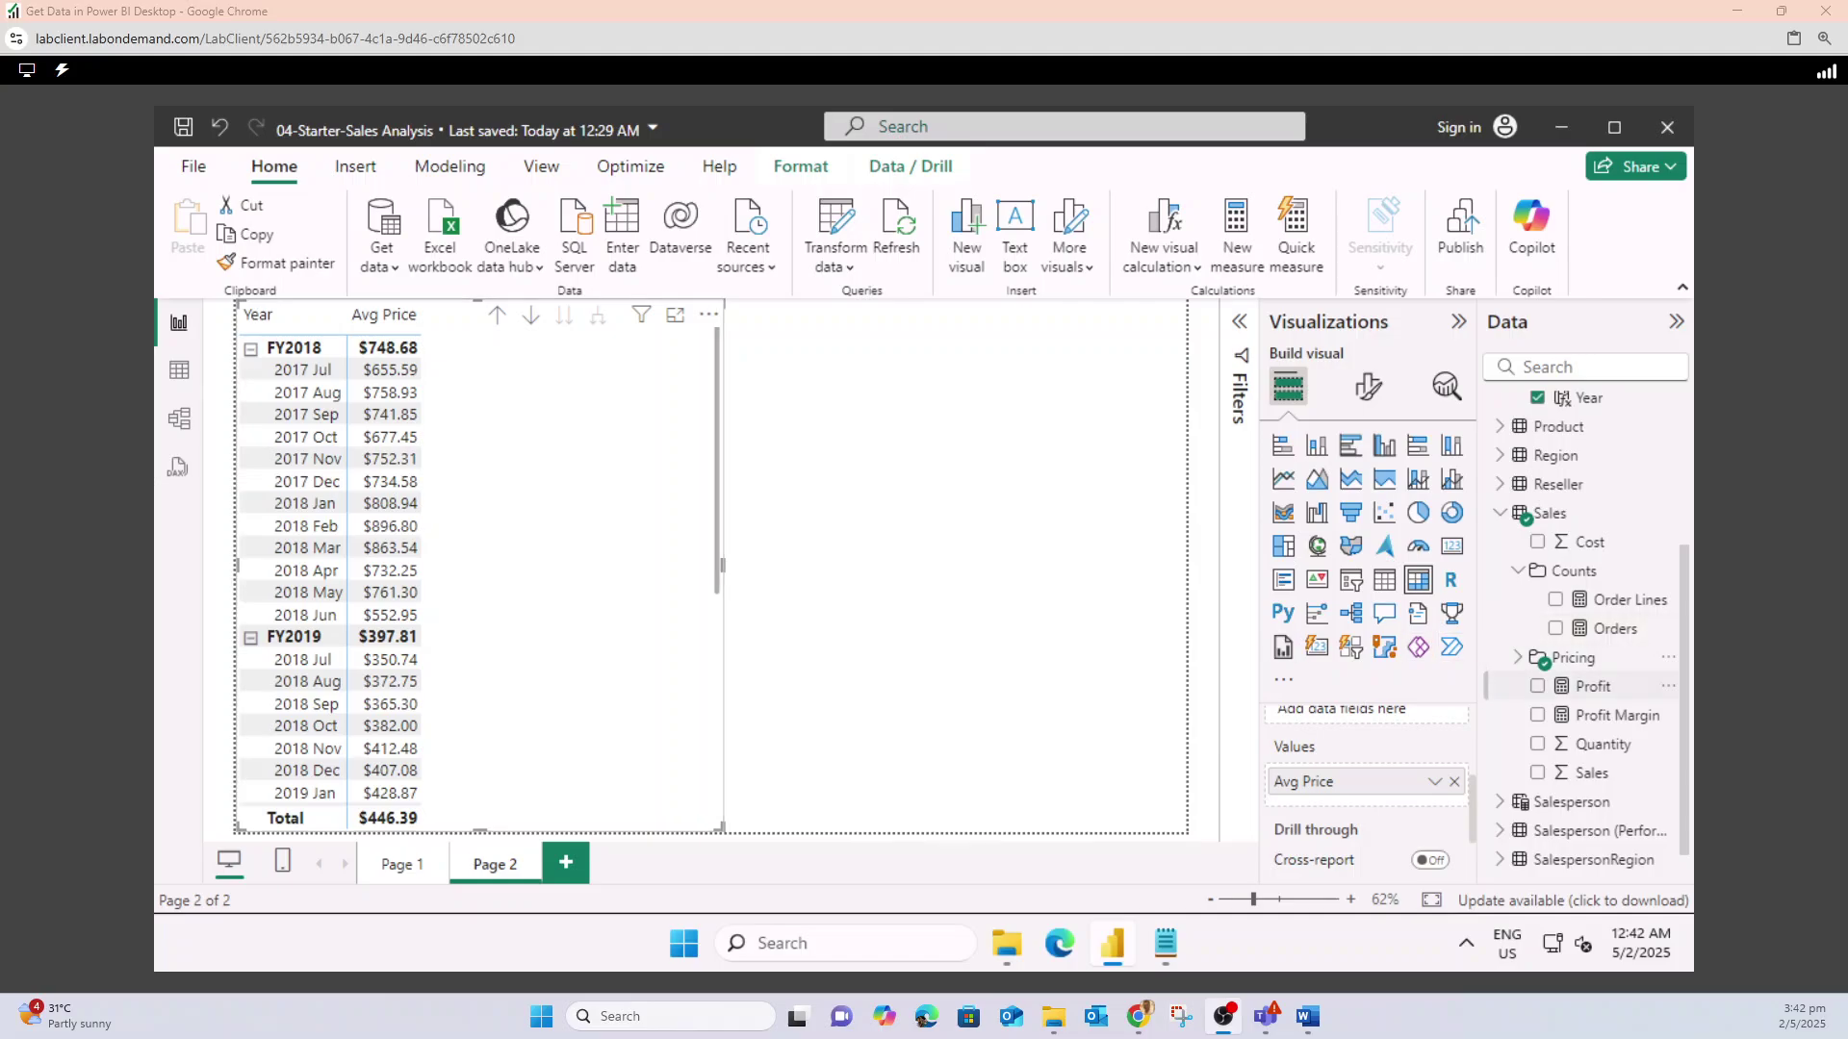
{"action": "left_click", "coordinate": [1517, 657]}
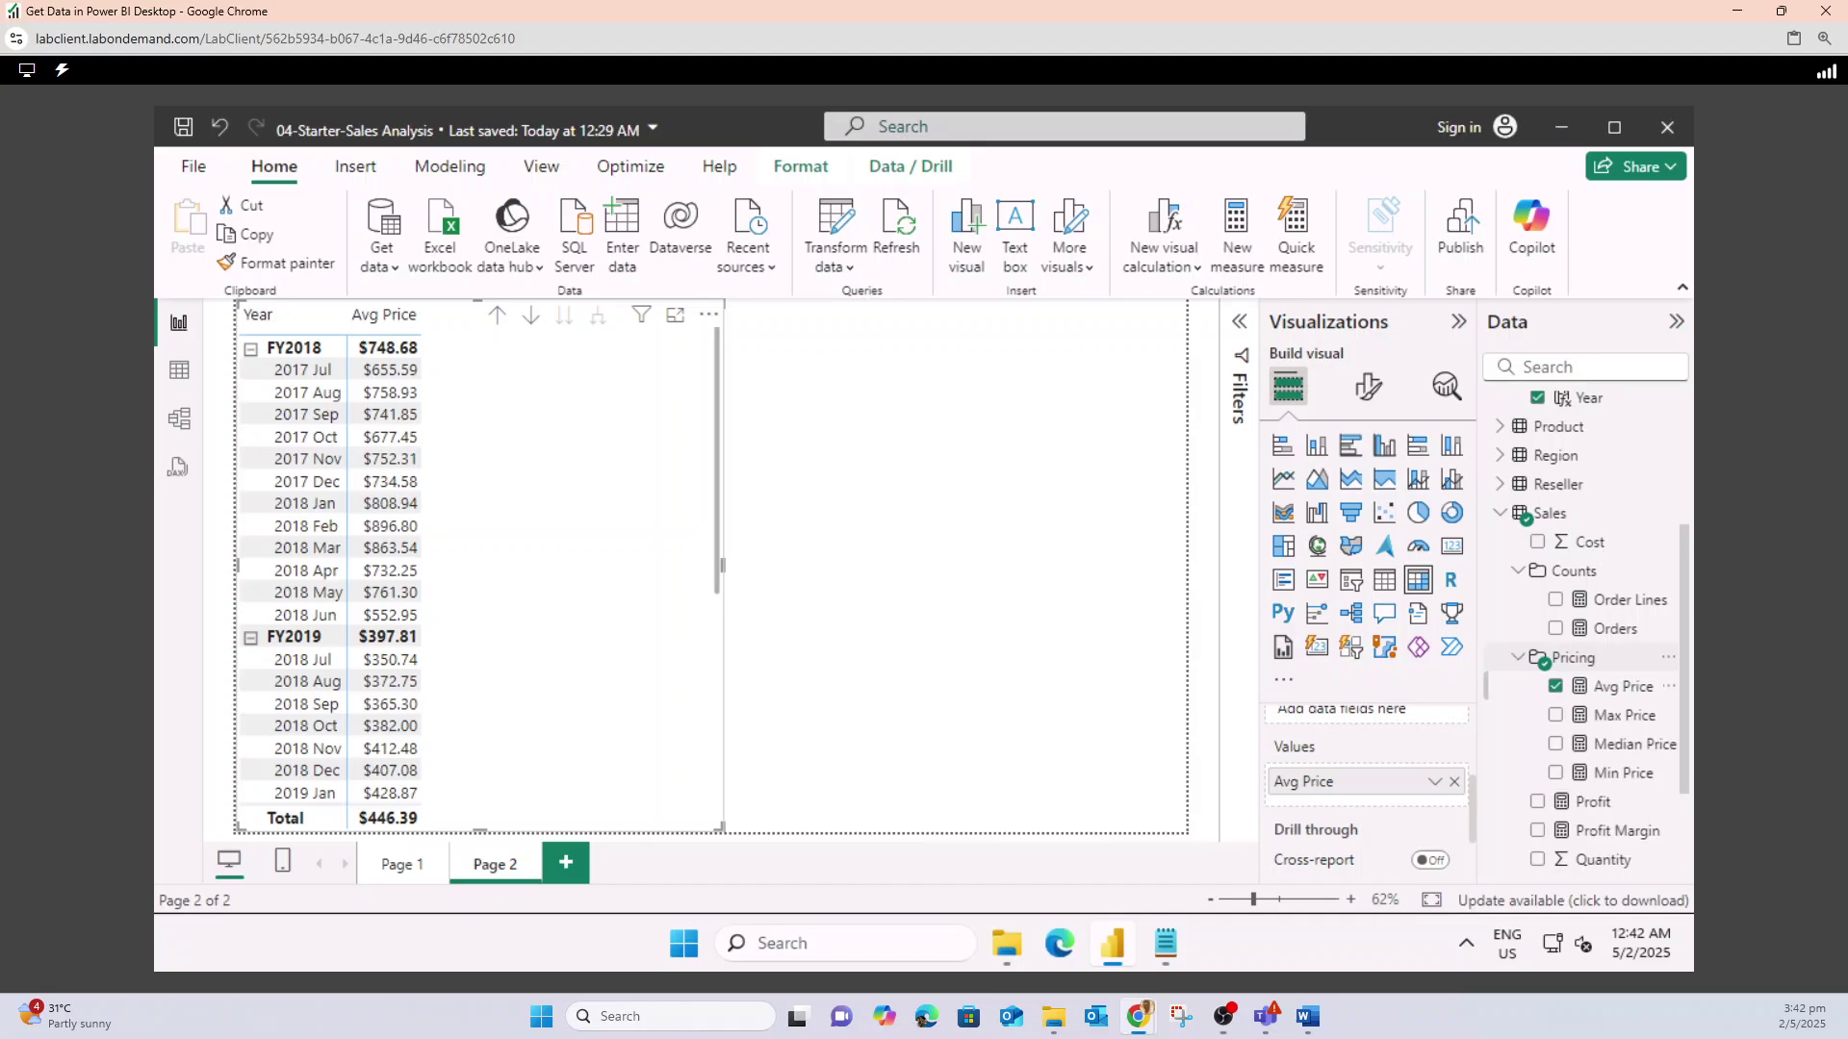
- Recheck the lab's measure list and add Median Price, Min Price and Max Price to the matrix visual
{"action": "mouse_move", "coordinate": [1138, 1016]}
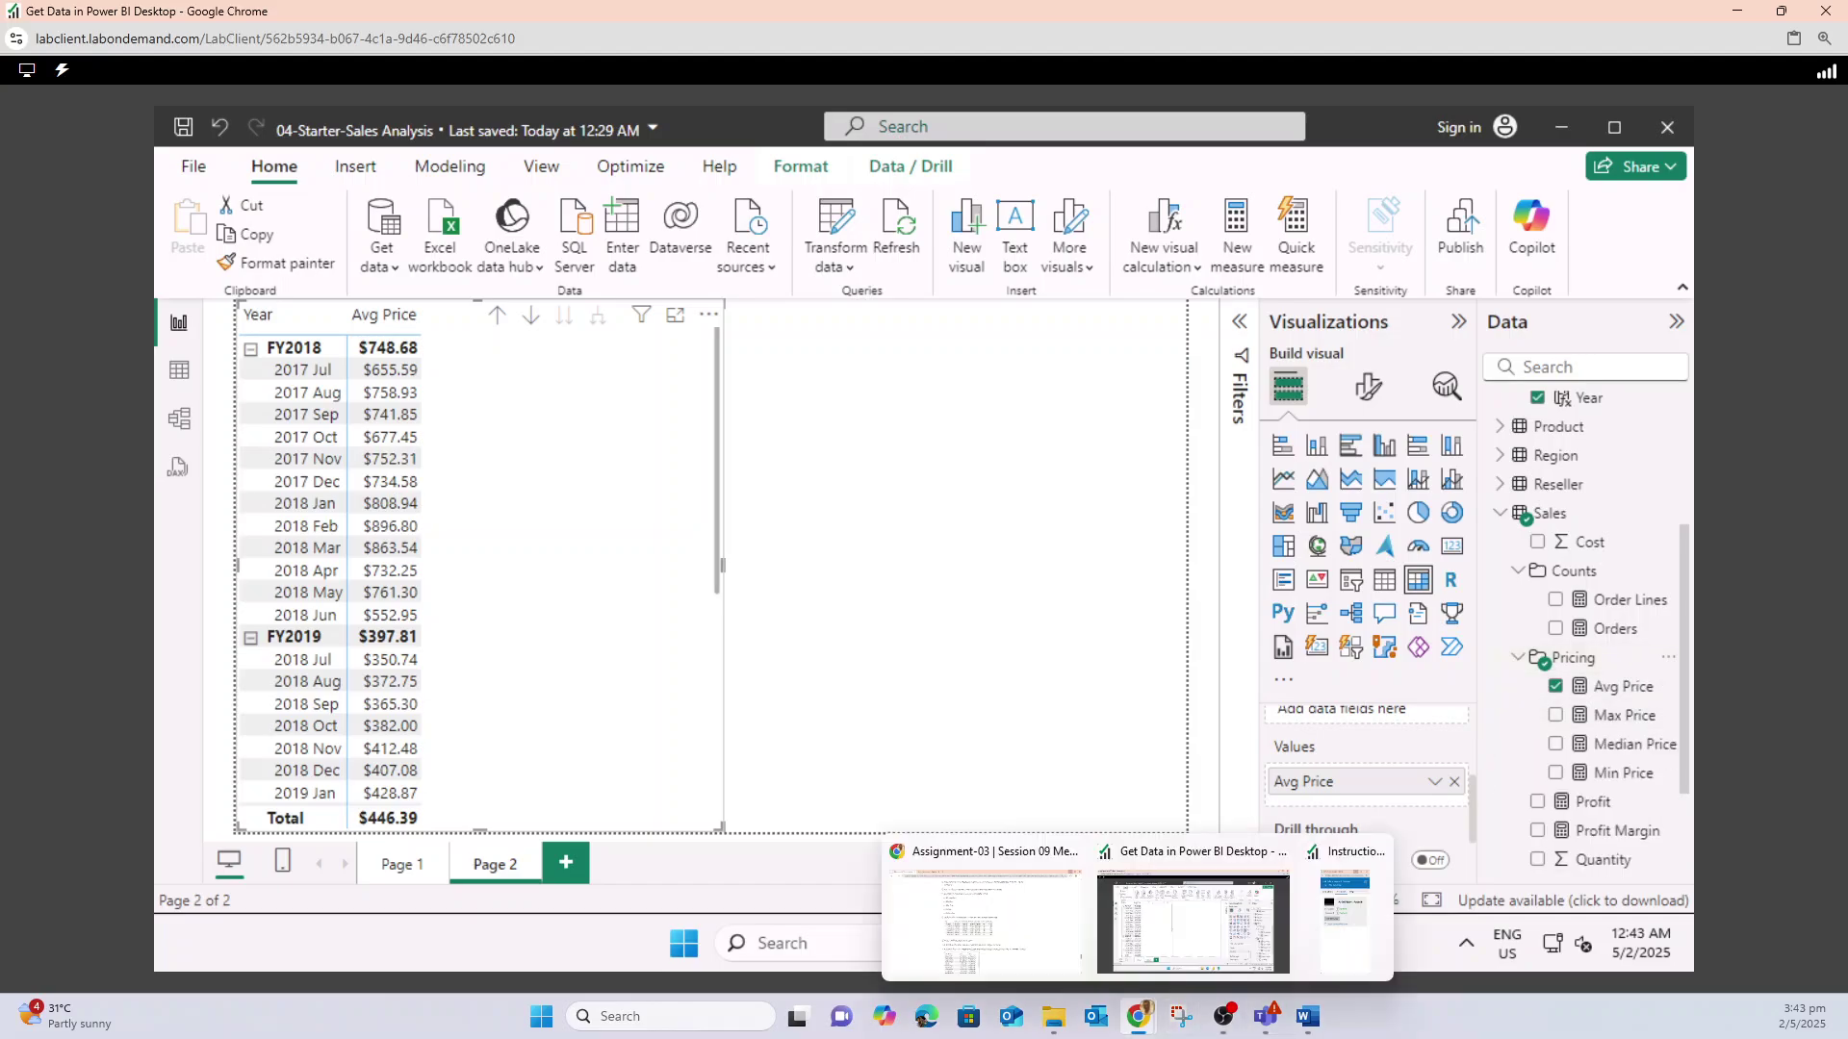
{"action": "left_click", "coordinate": [982, 914]}
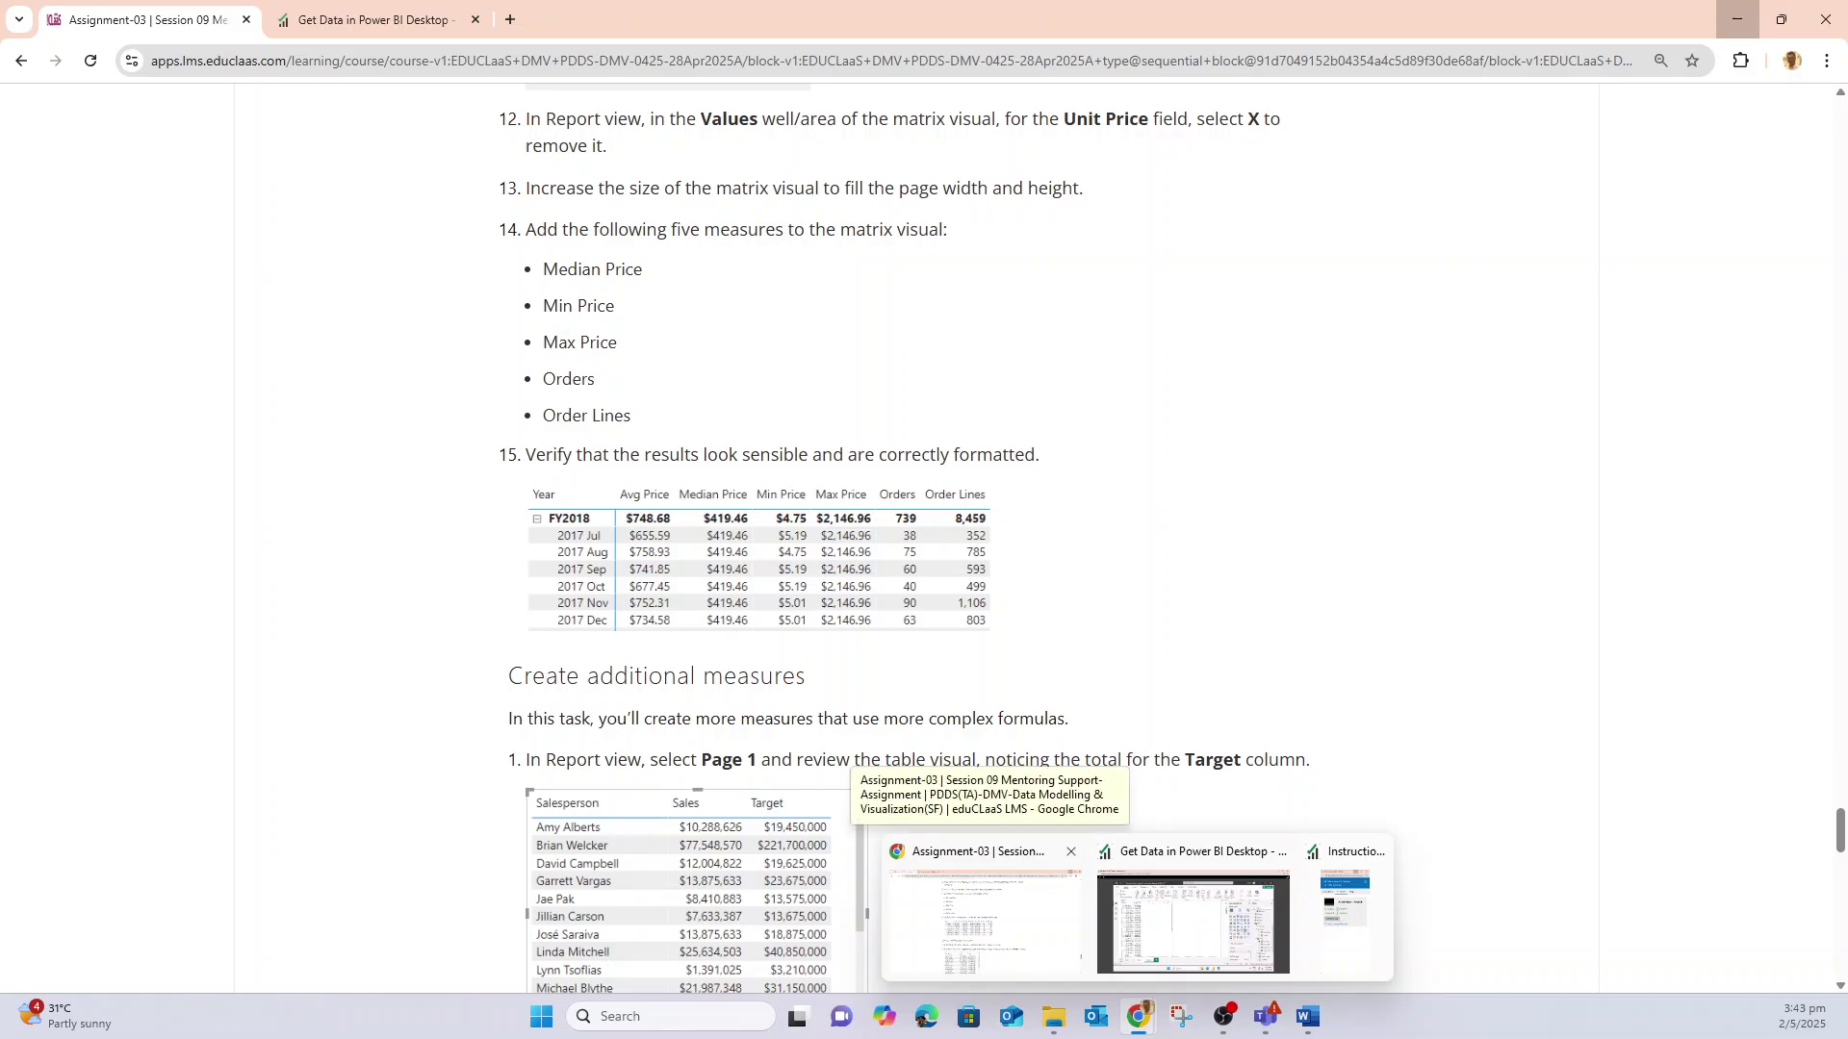
{"action": "left_click", "coordinate": [1737, 19]}
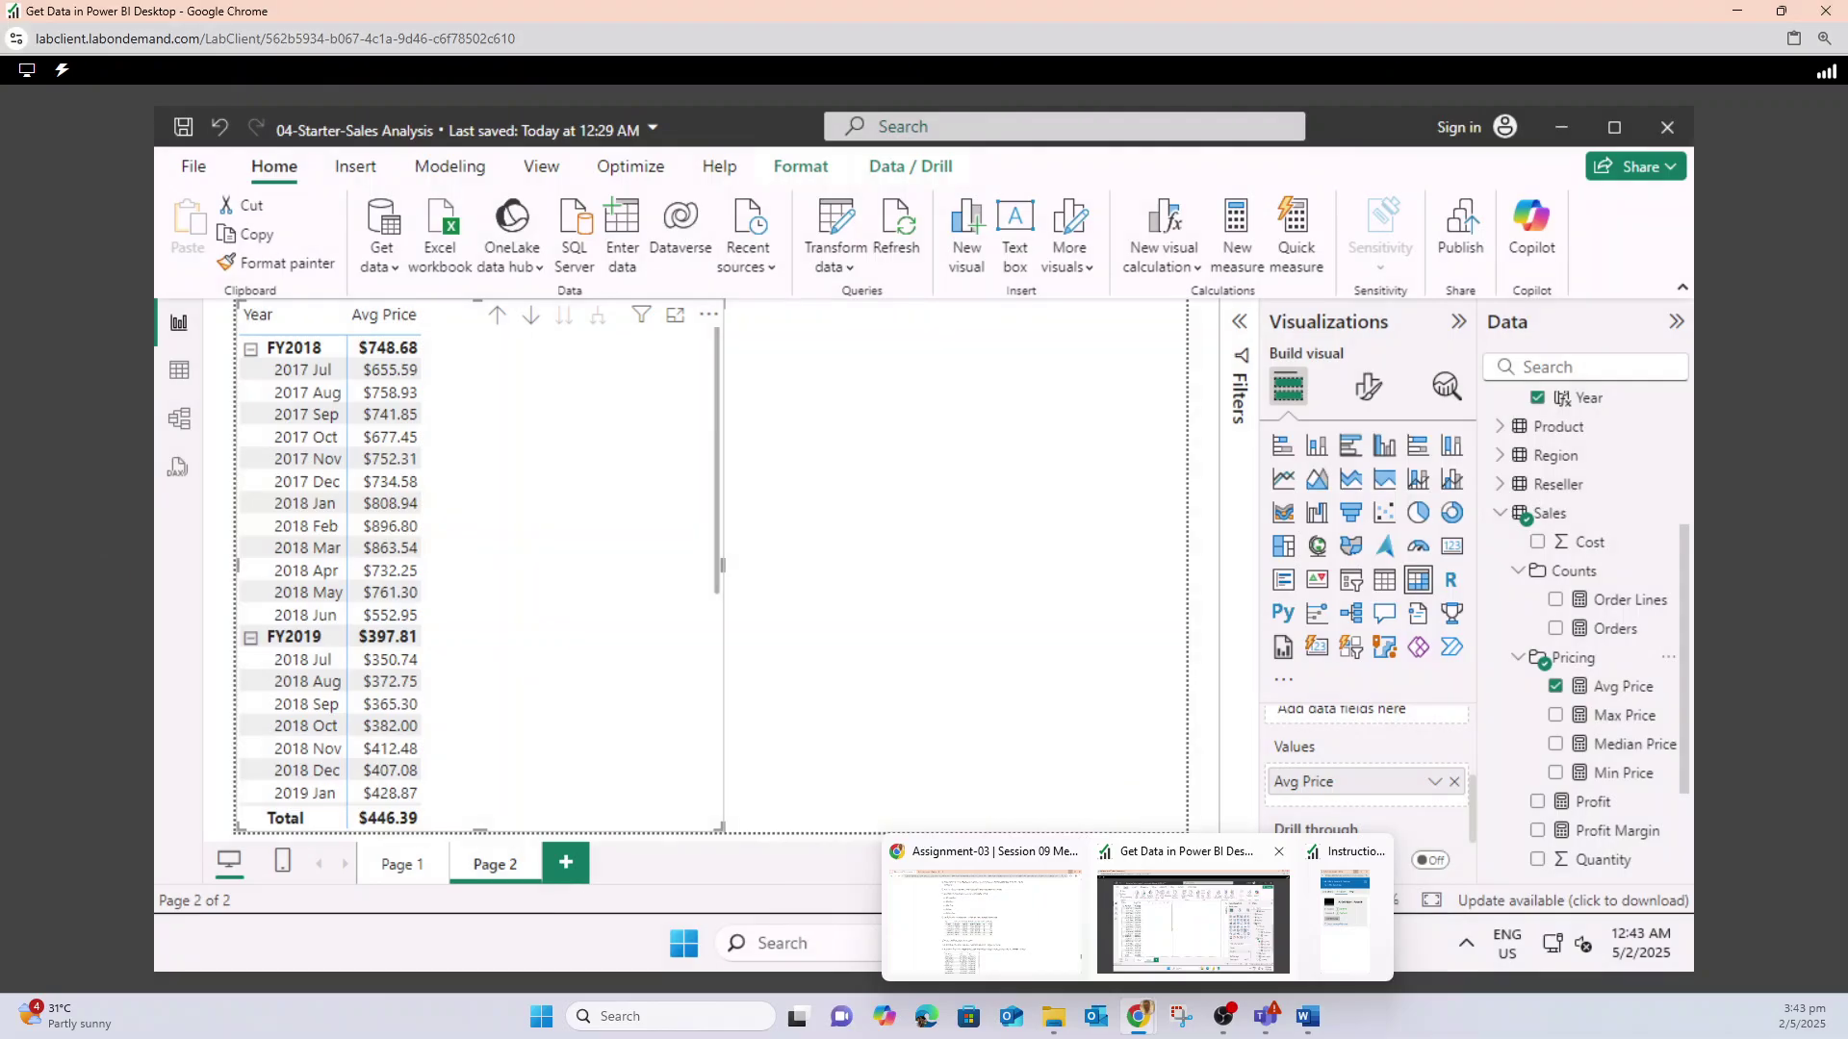
{"action": "left_click", "coordinate": [1737, 11]}
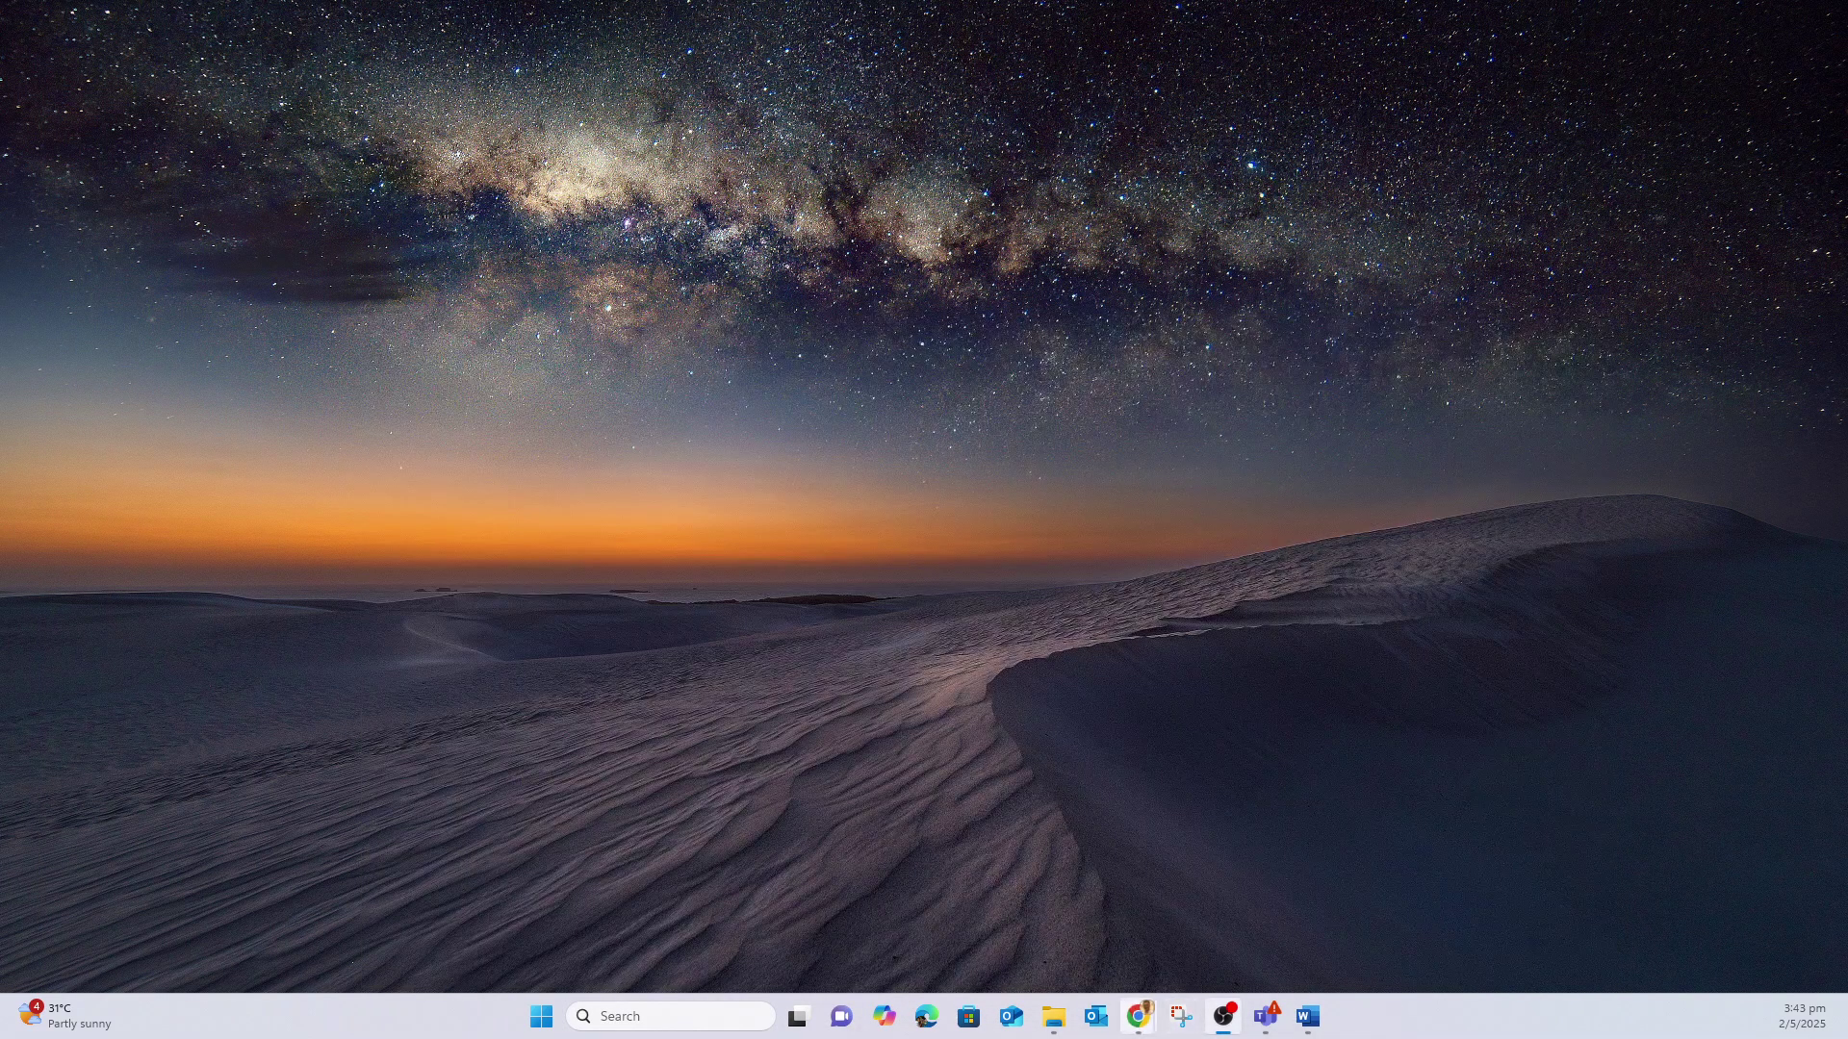
{"action": "mouse_move", "coordinate": [1139, 1016]}
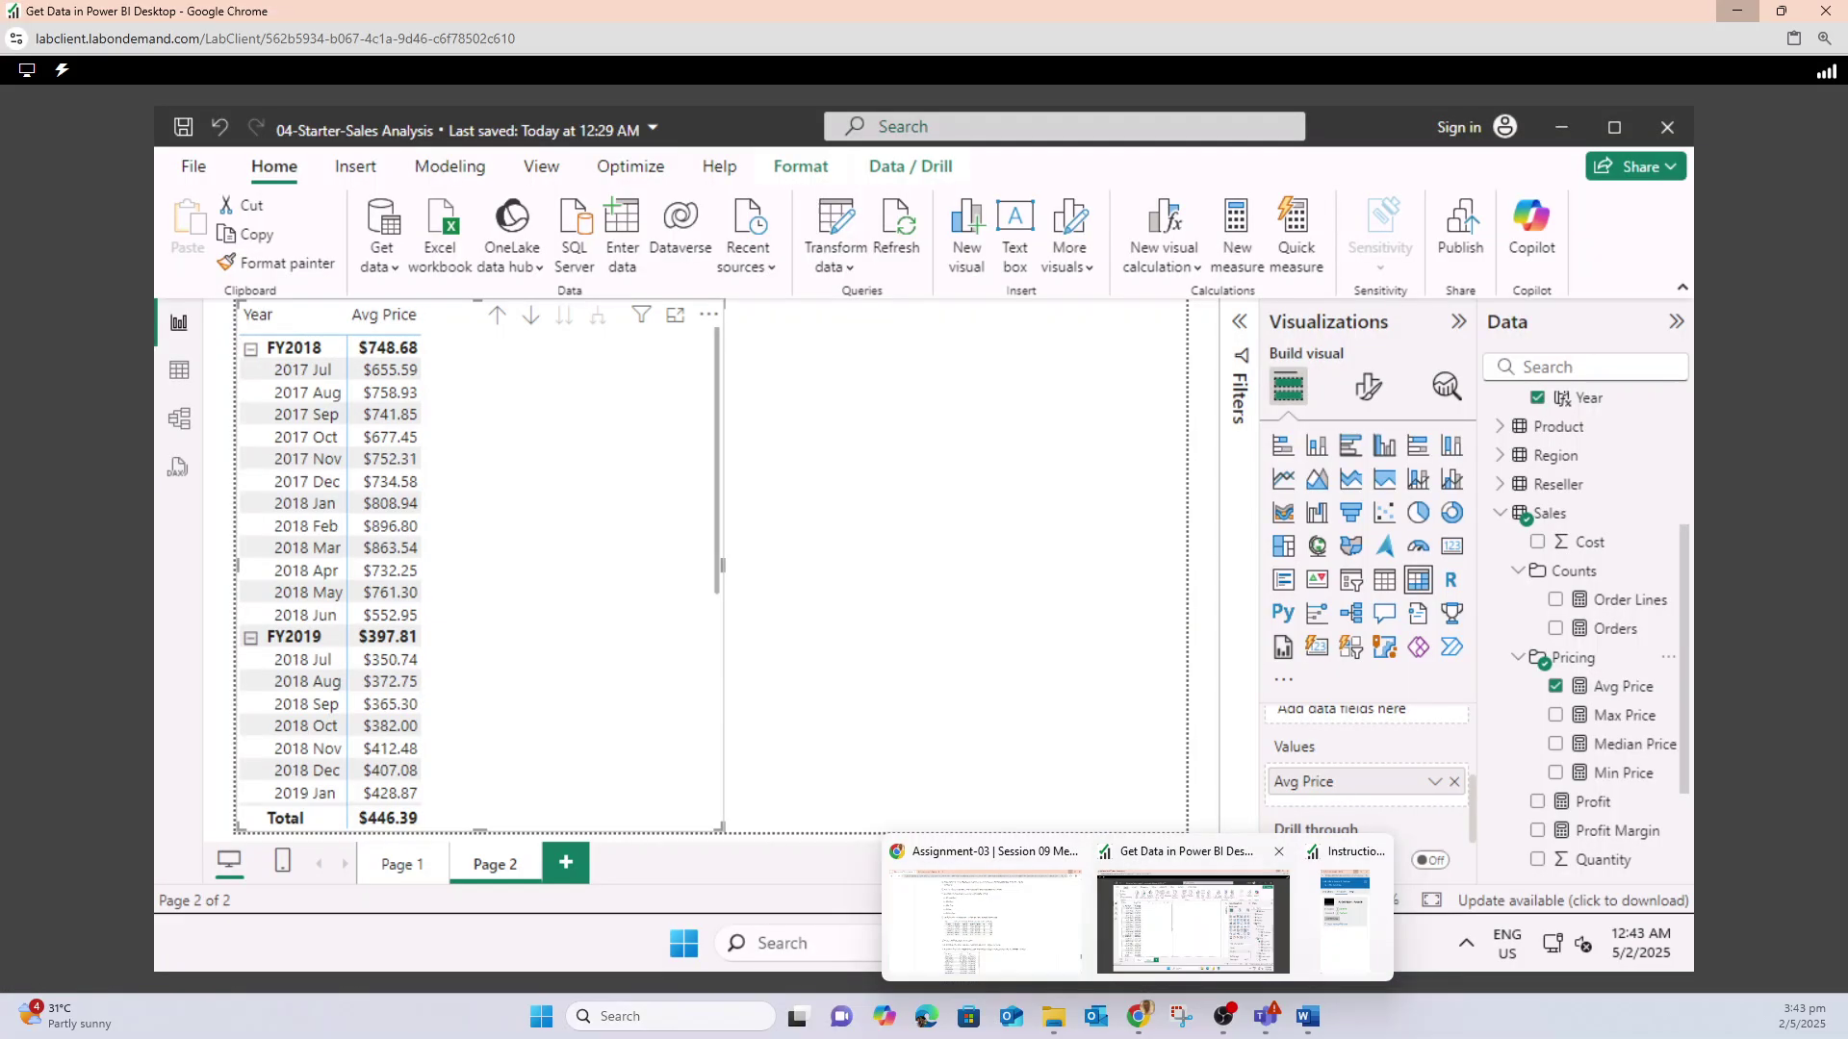
{"action": "left_click", "coordinate": [1193, 922]}
{"action": "mouse_move", "coordinate": [1139, 1016]}
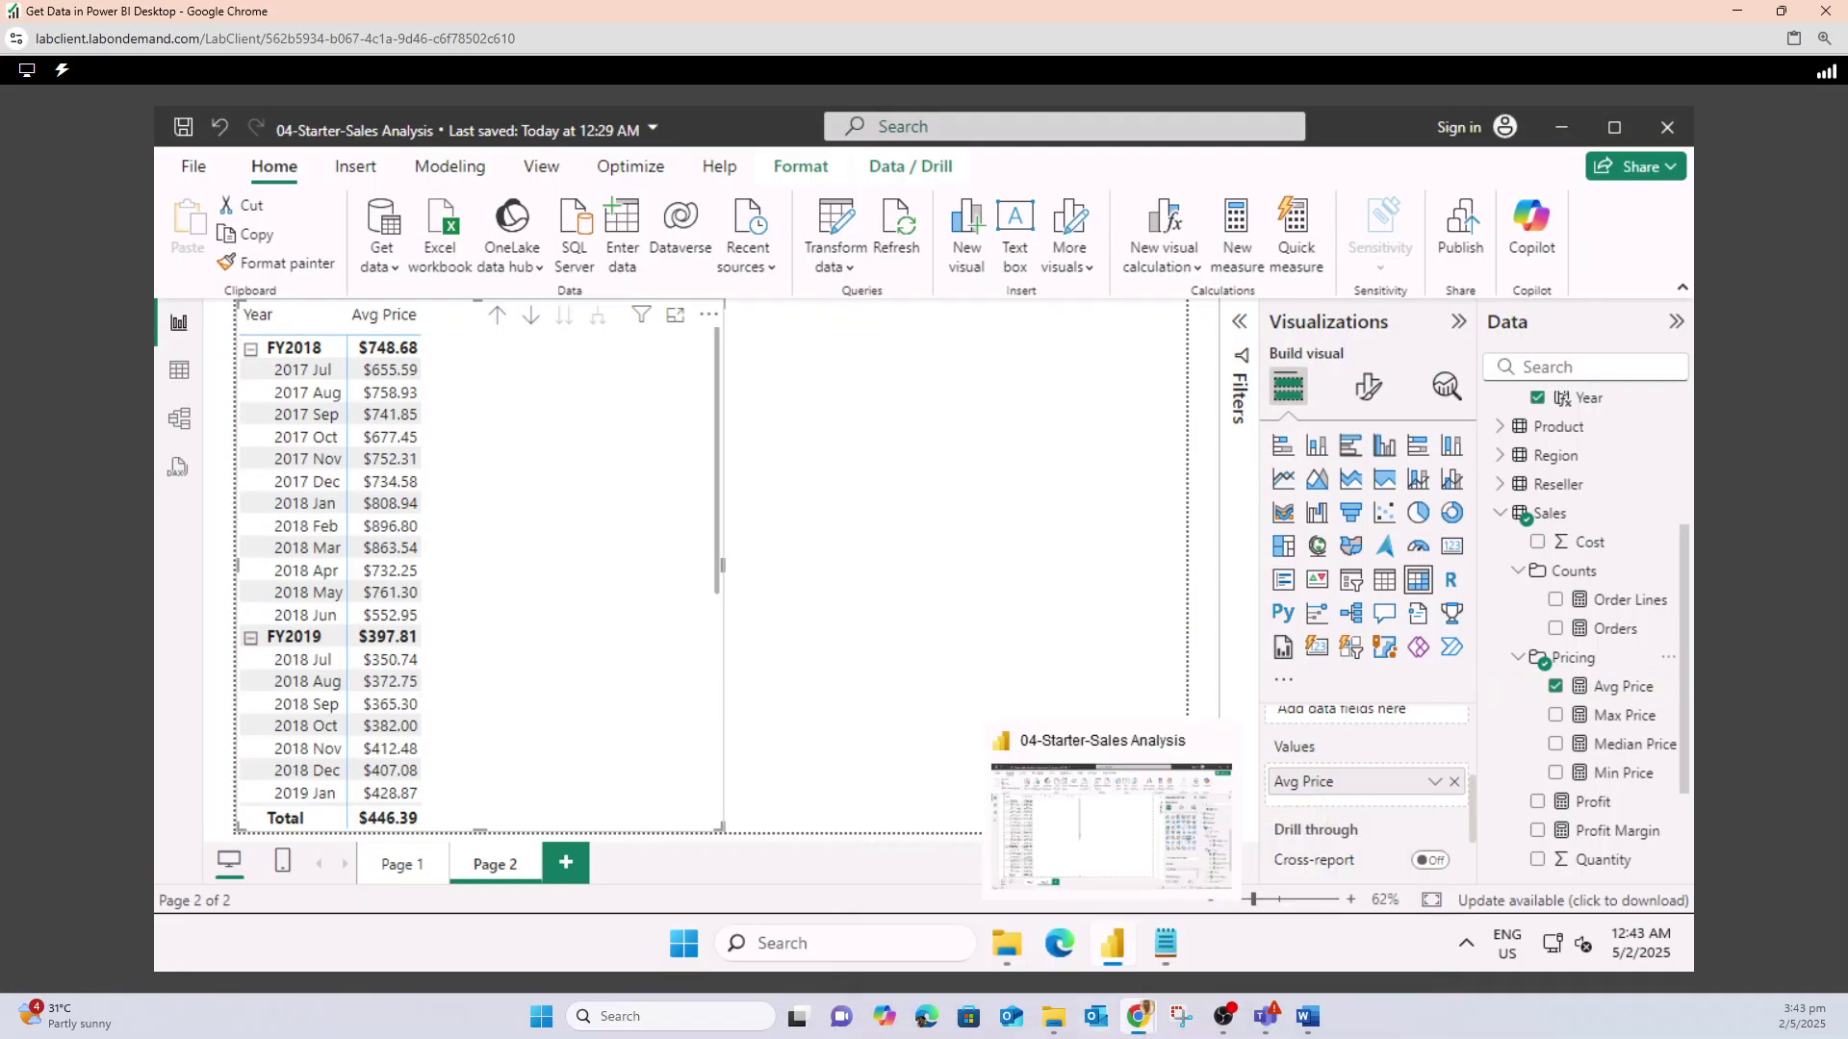
{"action": "left_click", "coordinate": [982, 919]}
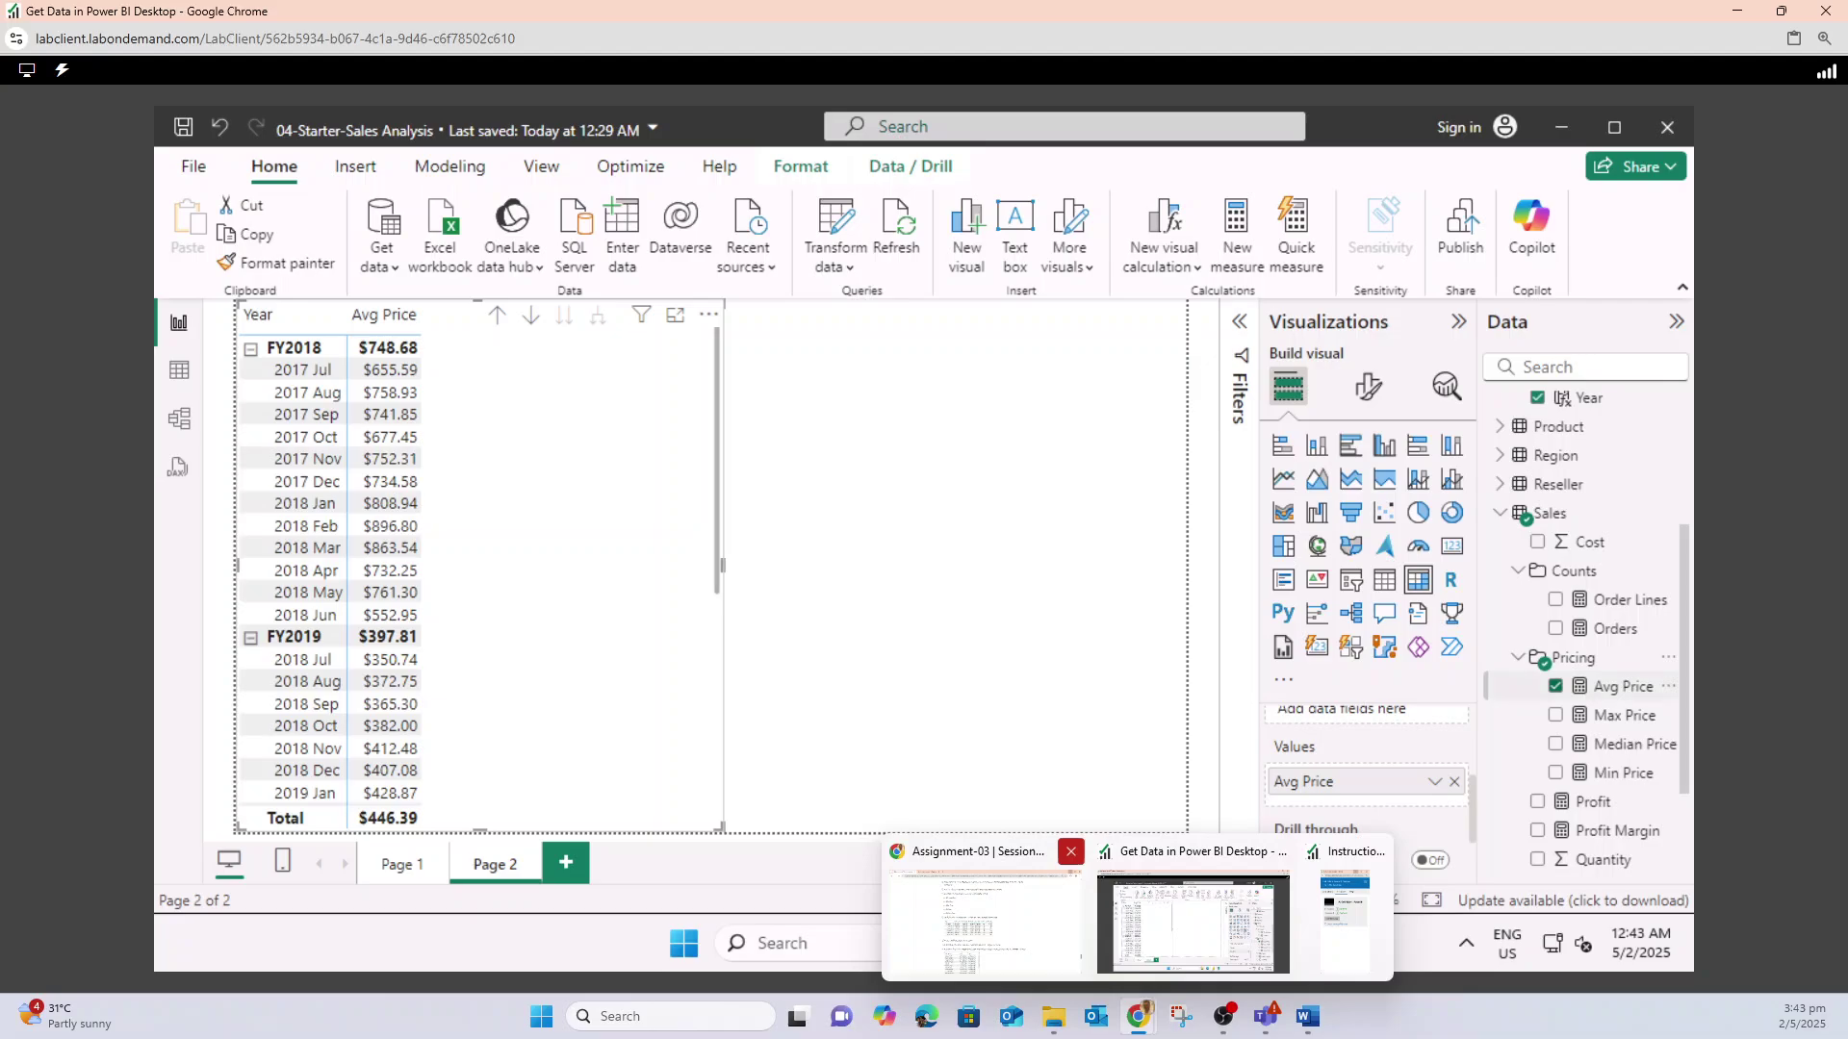
{"action": "left_click", "coordinate": [1555, 743]}
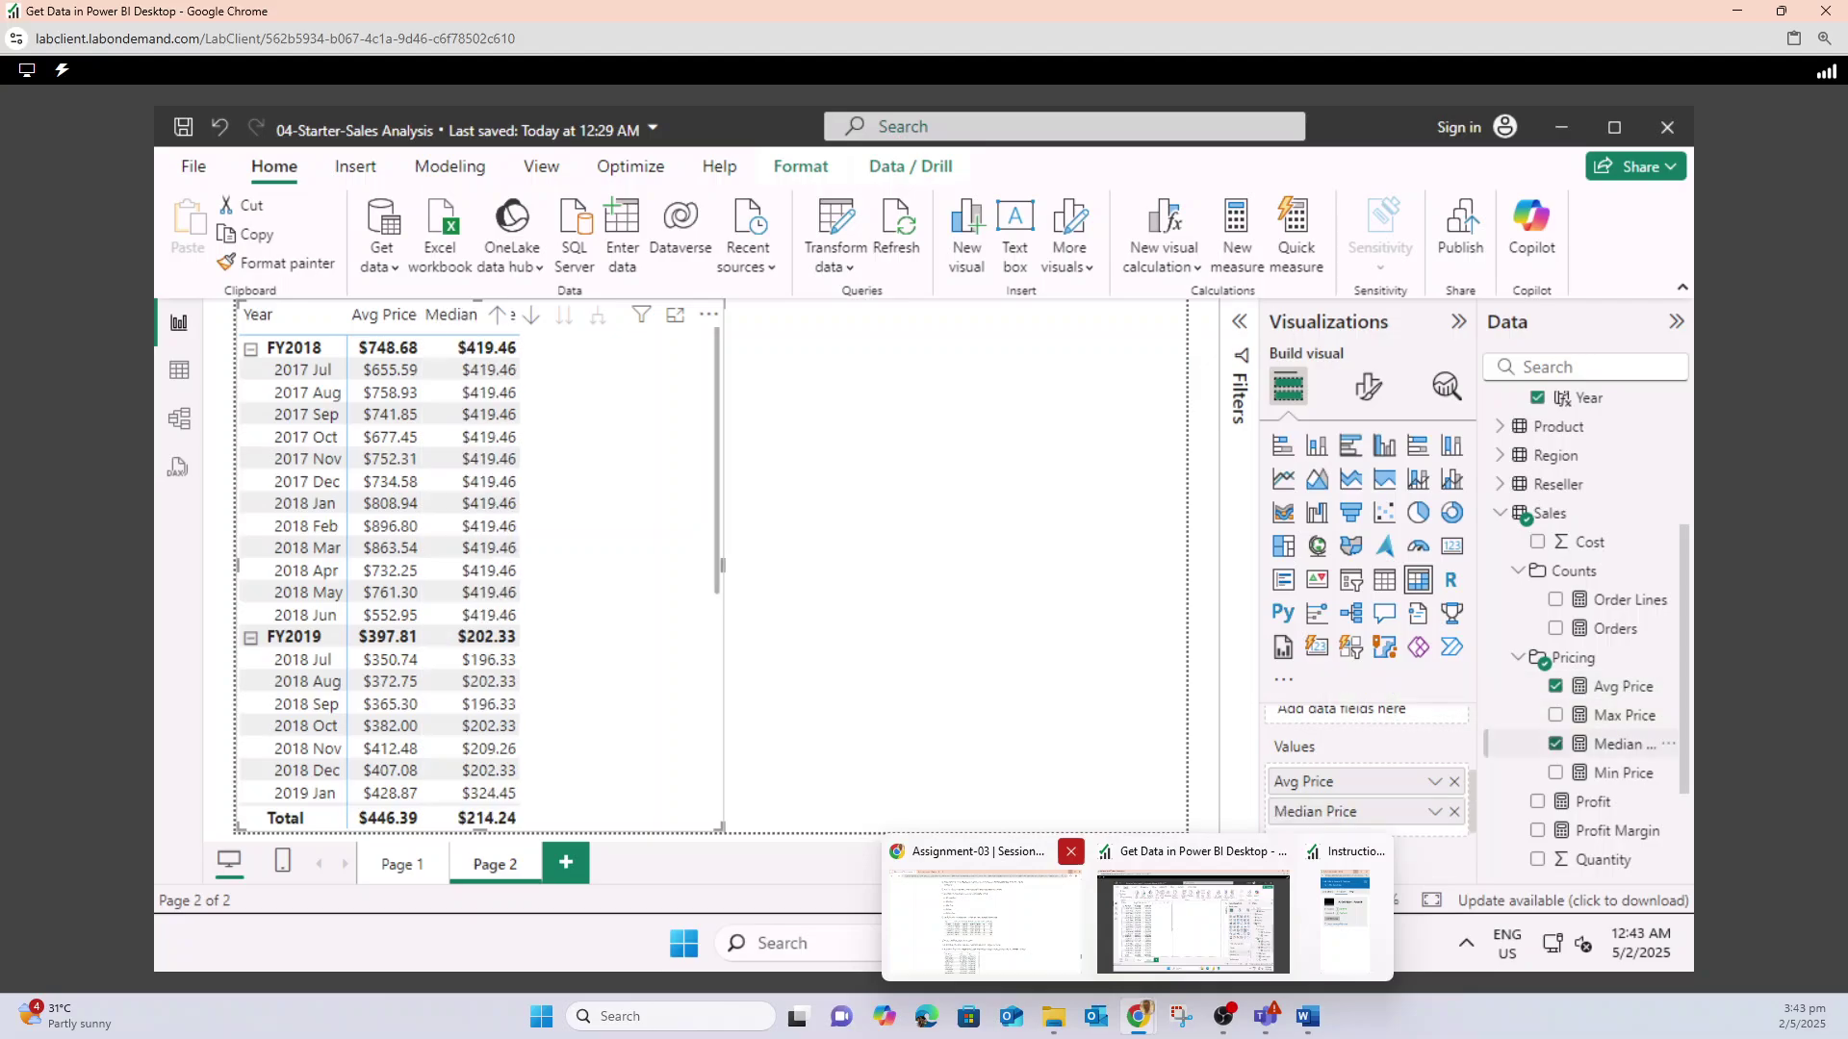
{"action": "left_click", "coordinate": [1555, 772]}
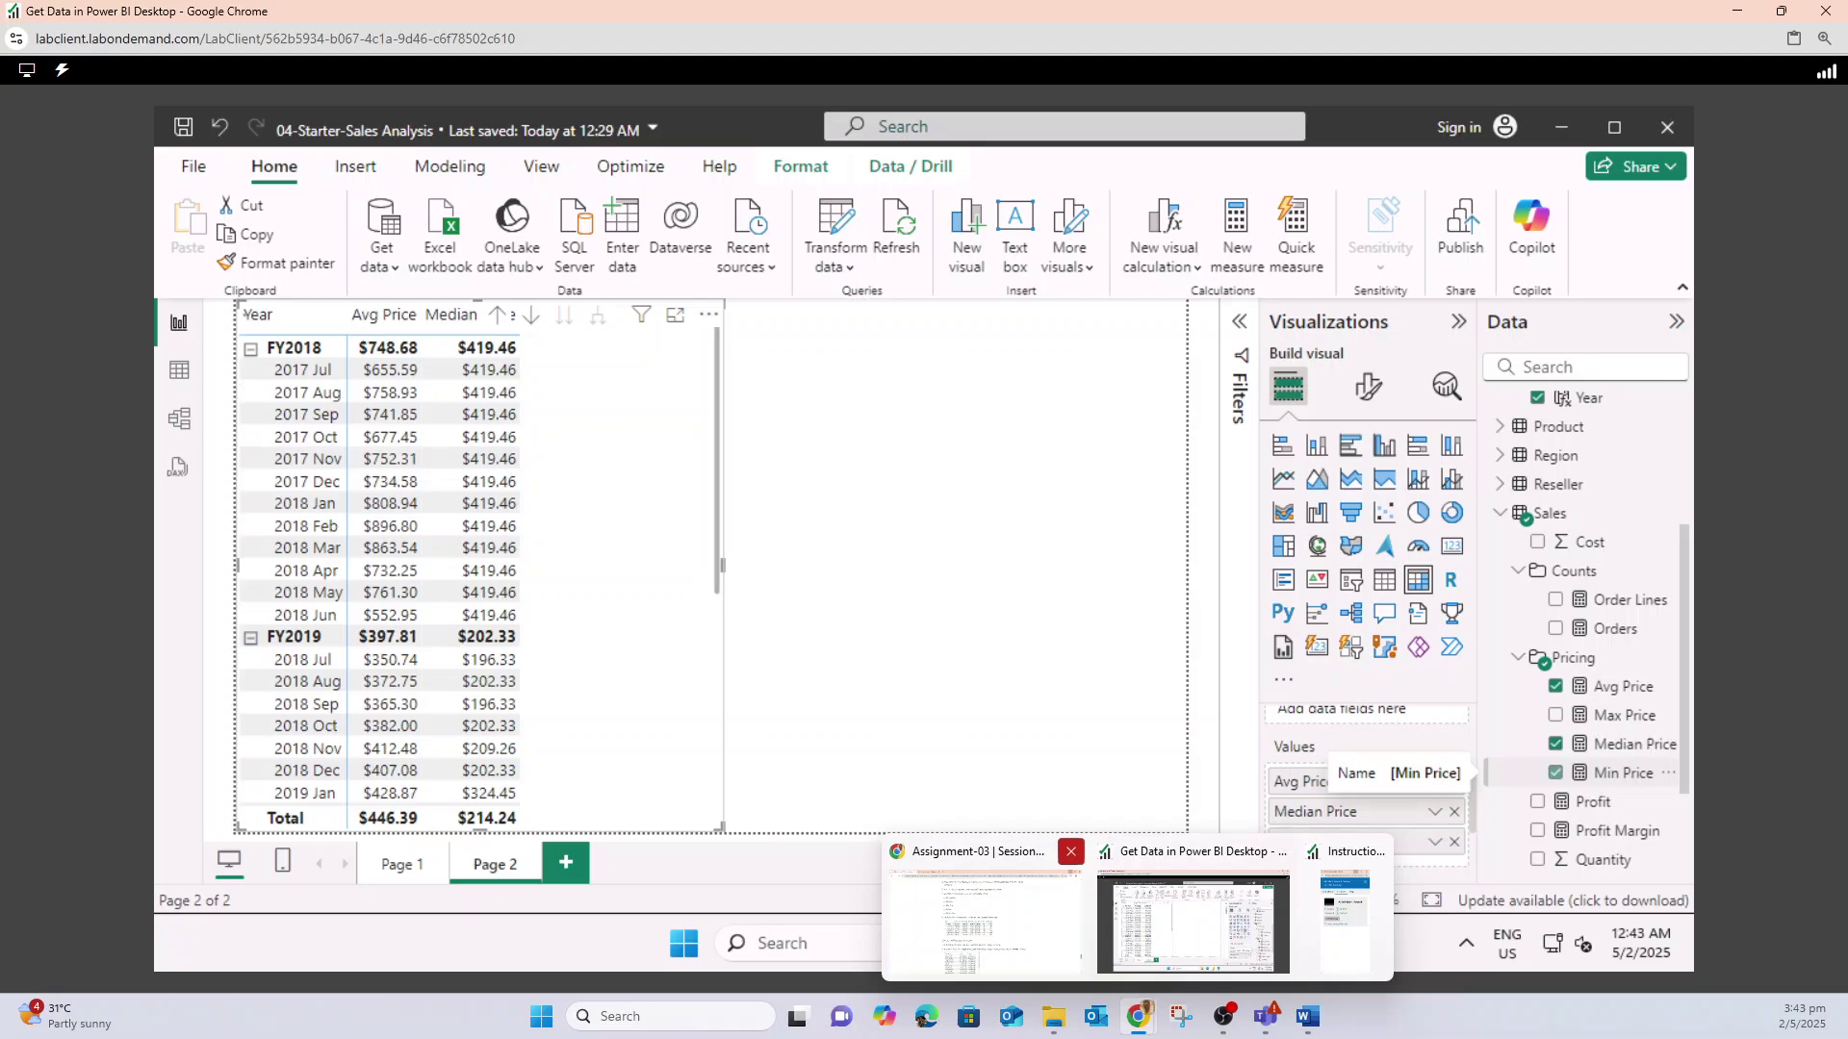
{"action": "left_click", "coordinate": [1555, 715]}
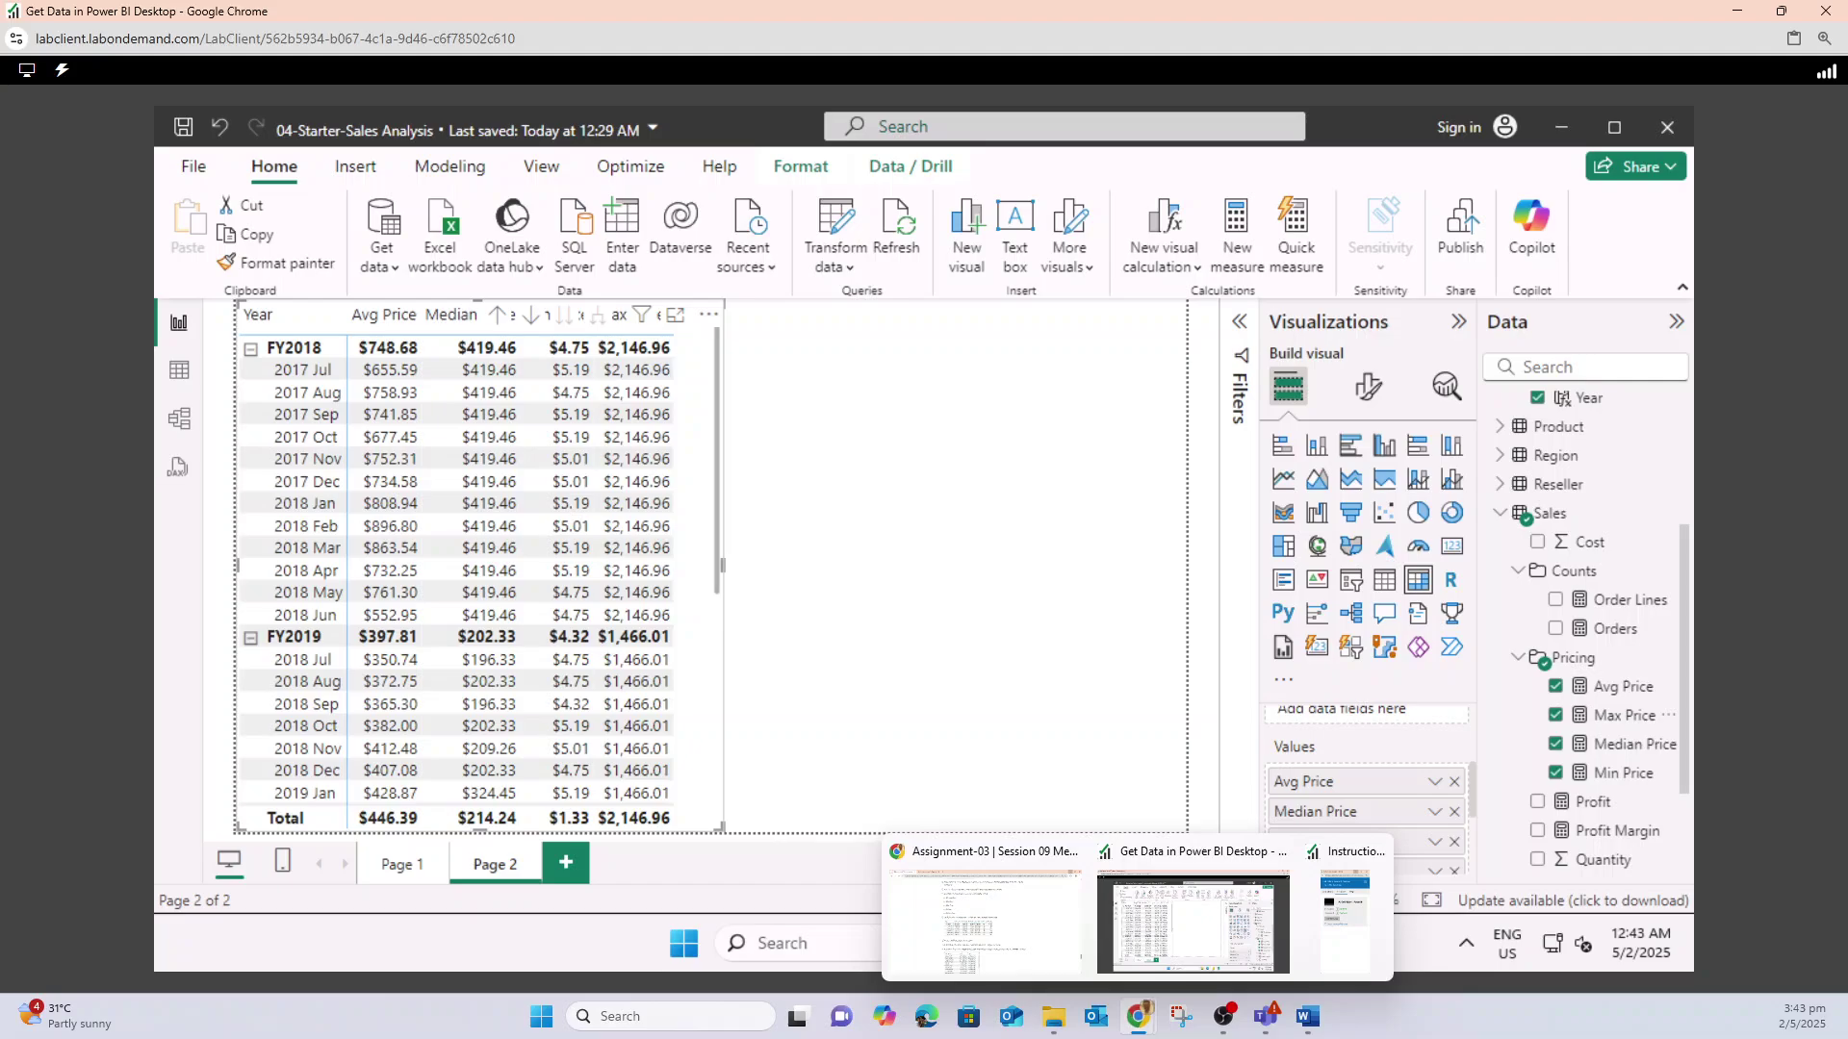
- Check the remaining measures in the lab instructions and add Orders and Order Lines to the matrix visual
{"action": "left_click", "coordinate": [981, 915]}
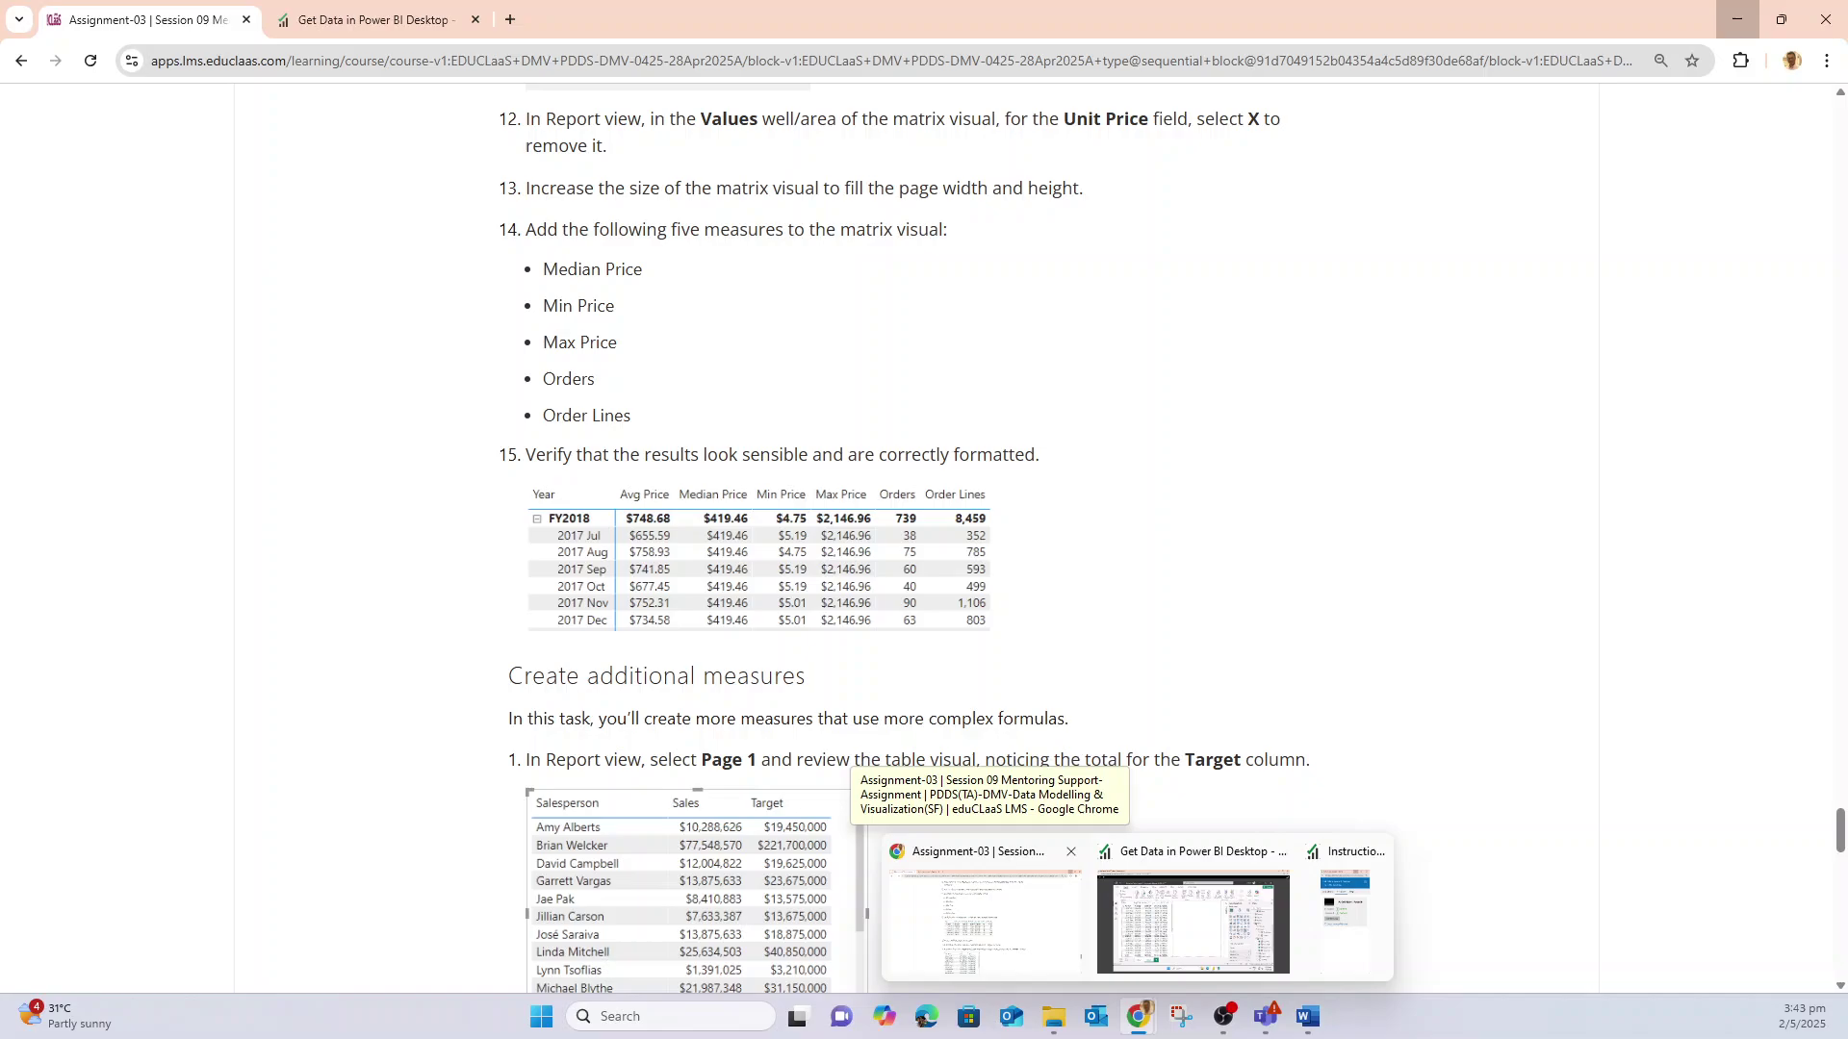
{"action": "left_click", "coordinate": [1193, 919]}
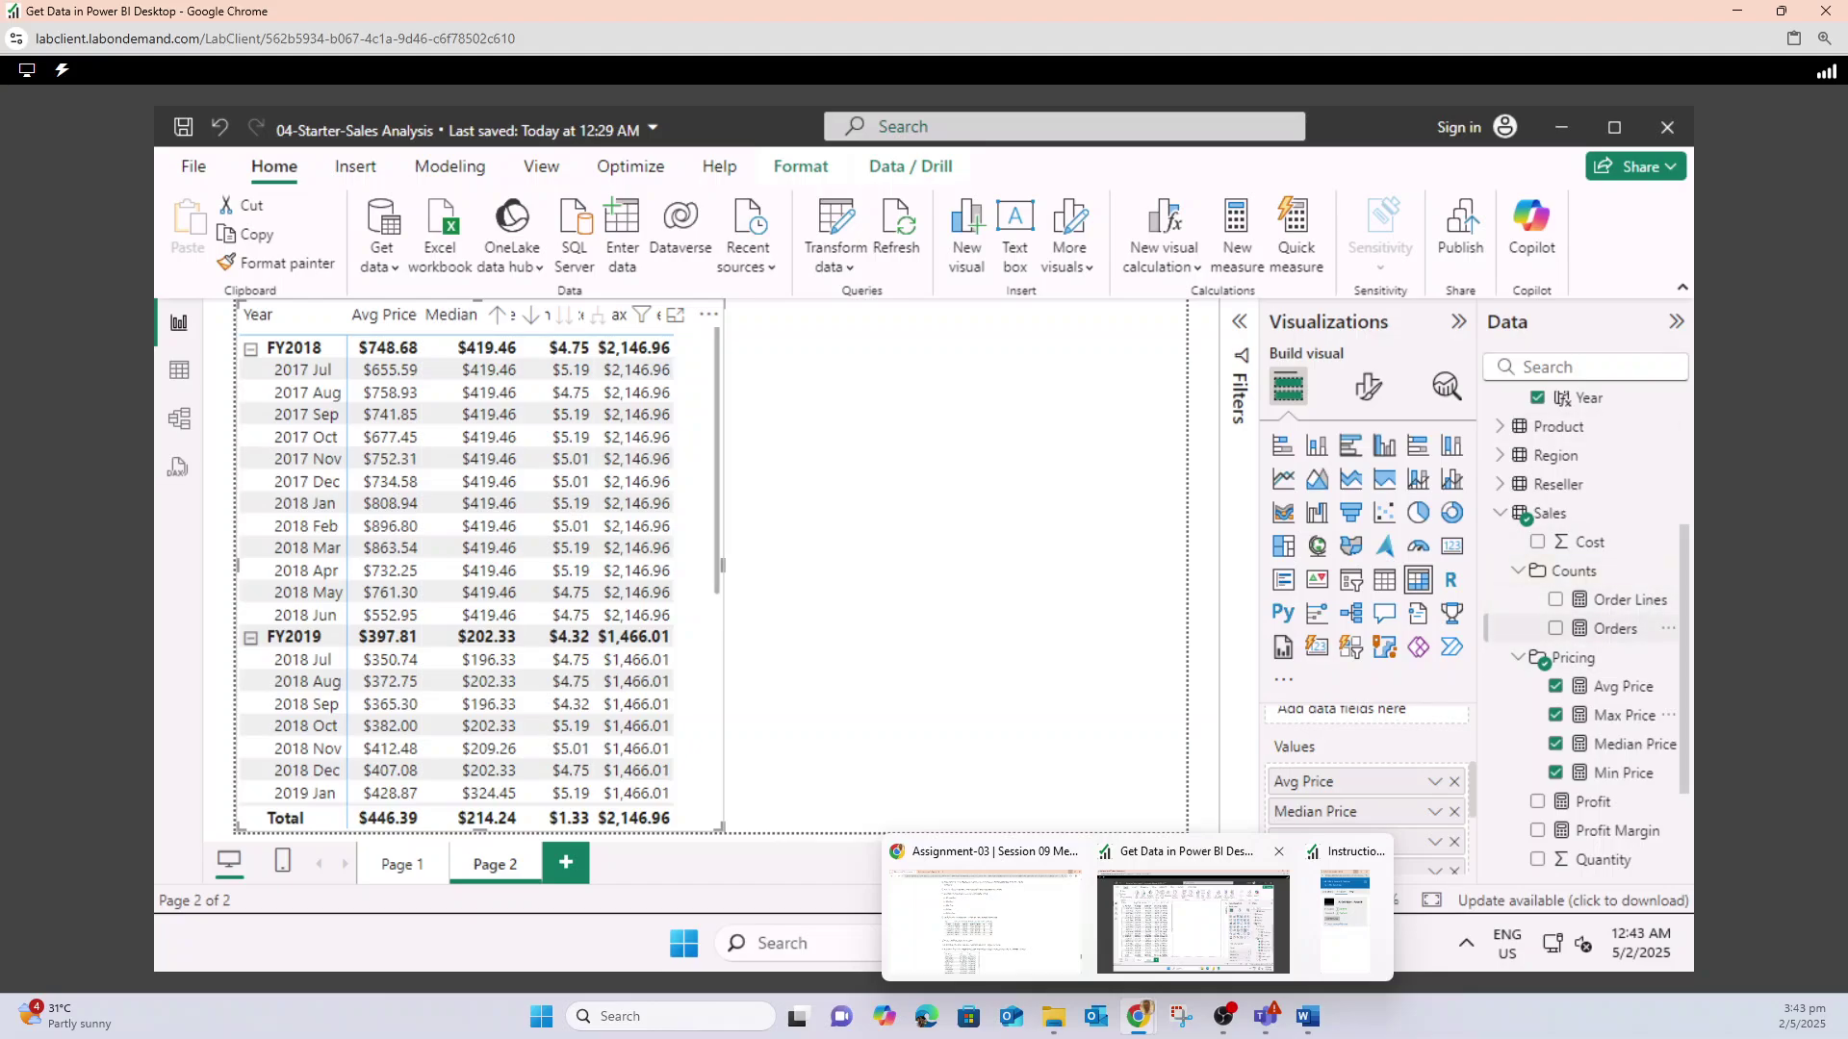
{"action": "left_click", "coordinate": [1555, 628]}
{"action": "left_click", "coordinate": [1555, 599]}
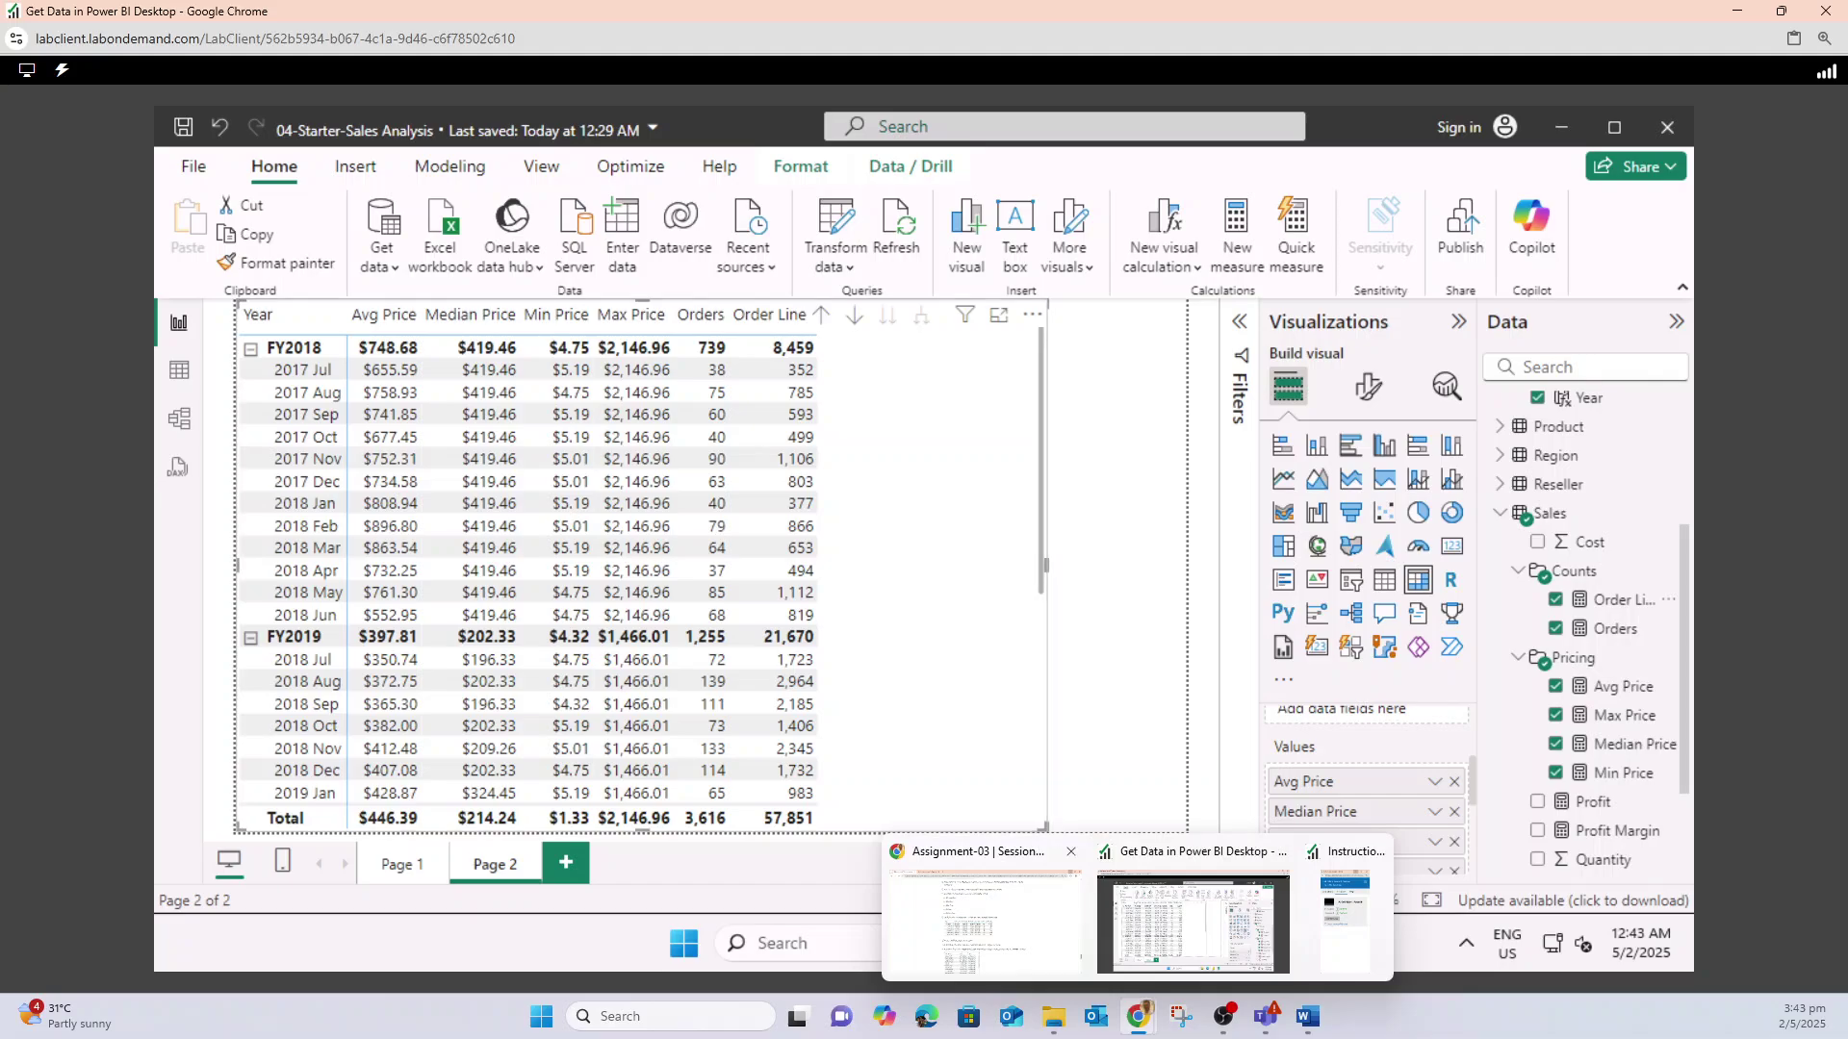
- Compare the matrix with the lab's sample result and read the Create additional measures instructions about the Target column
{"action": "left_click", "coordinate": [981, 909]}
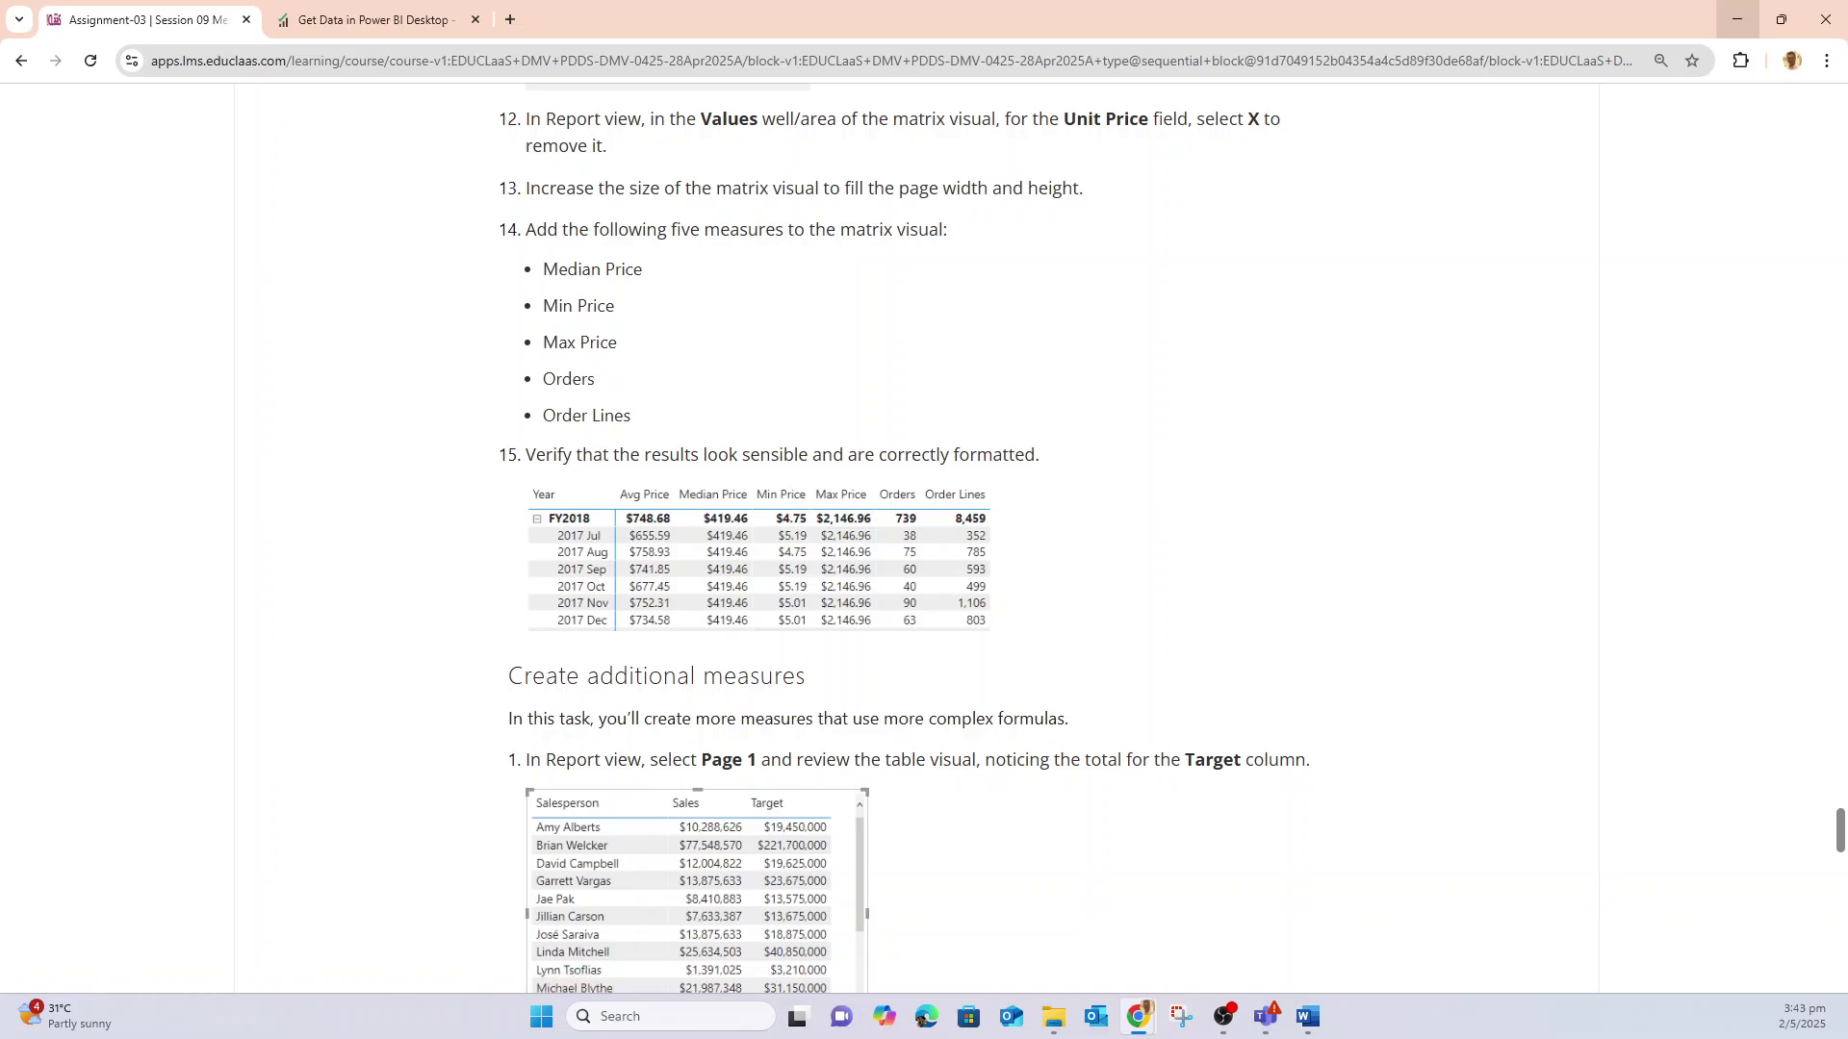
{"action": "left_click", "coordinate": [1737, 19]}
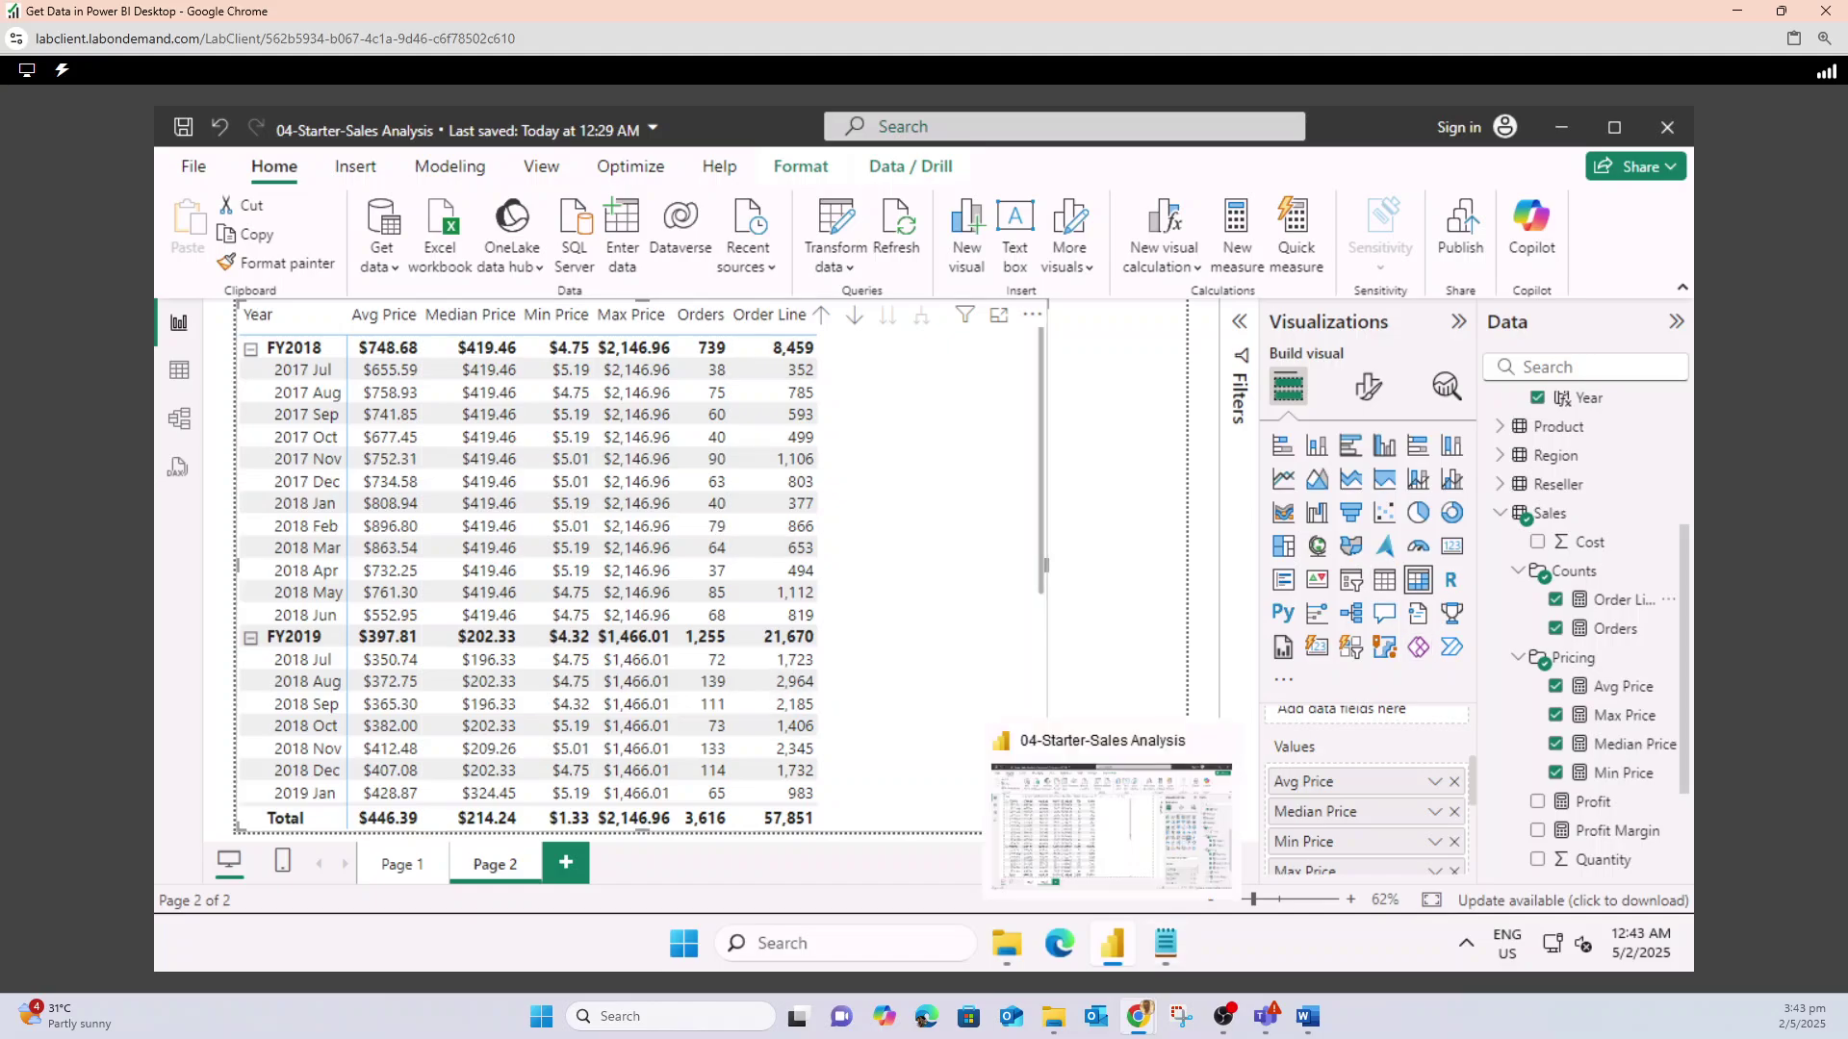
{"action": "mouse_move", "coordinate": [1138, 1016]}
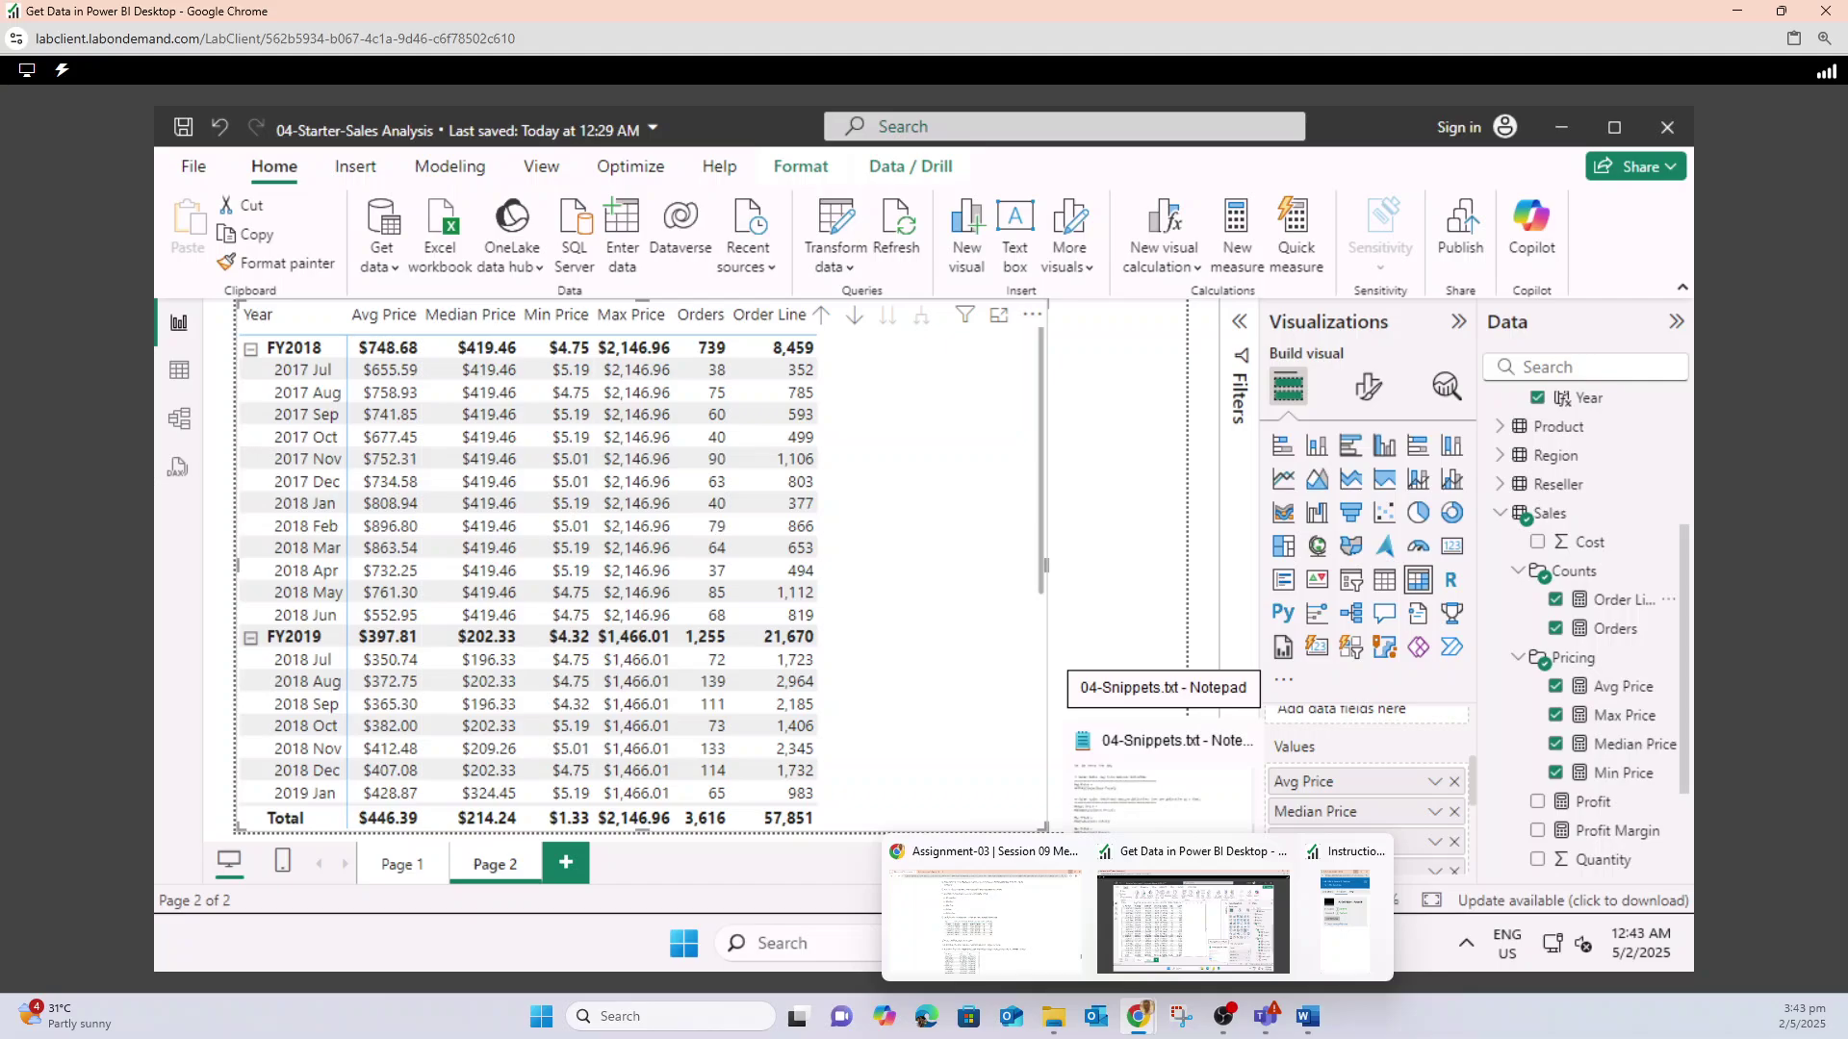
{"action": "left_click", "coordinate": [982, 919]}
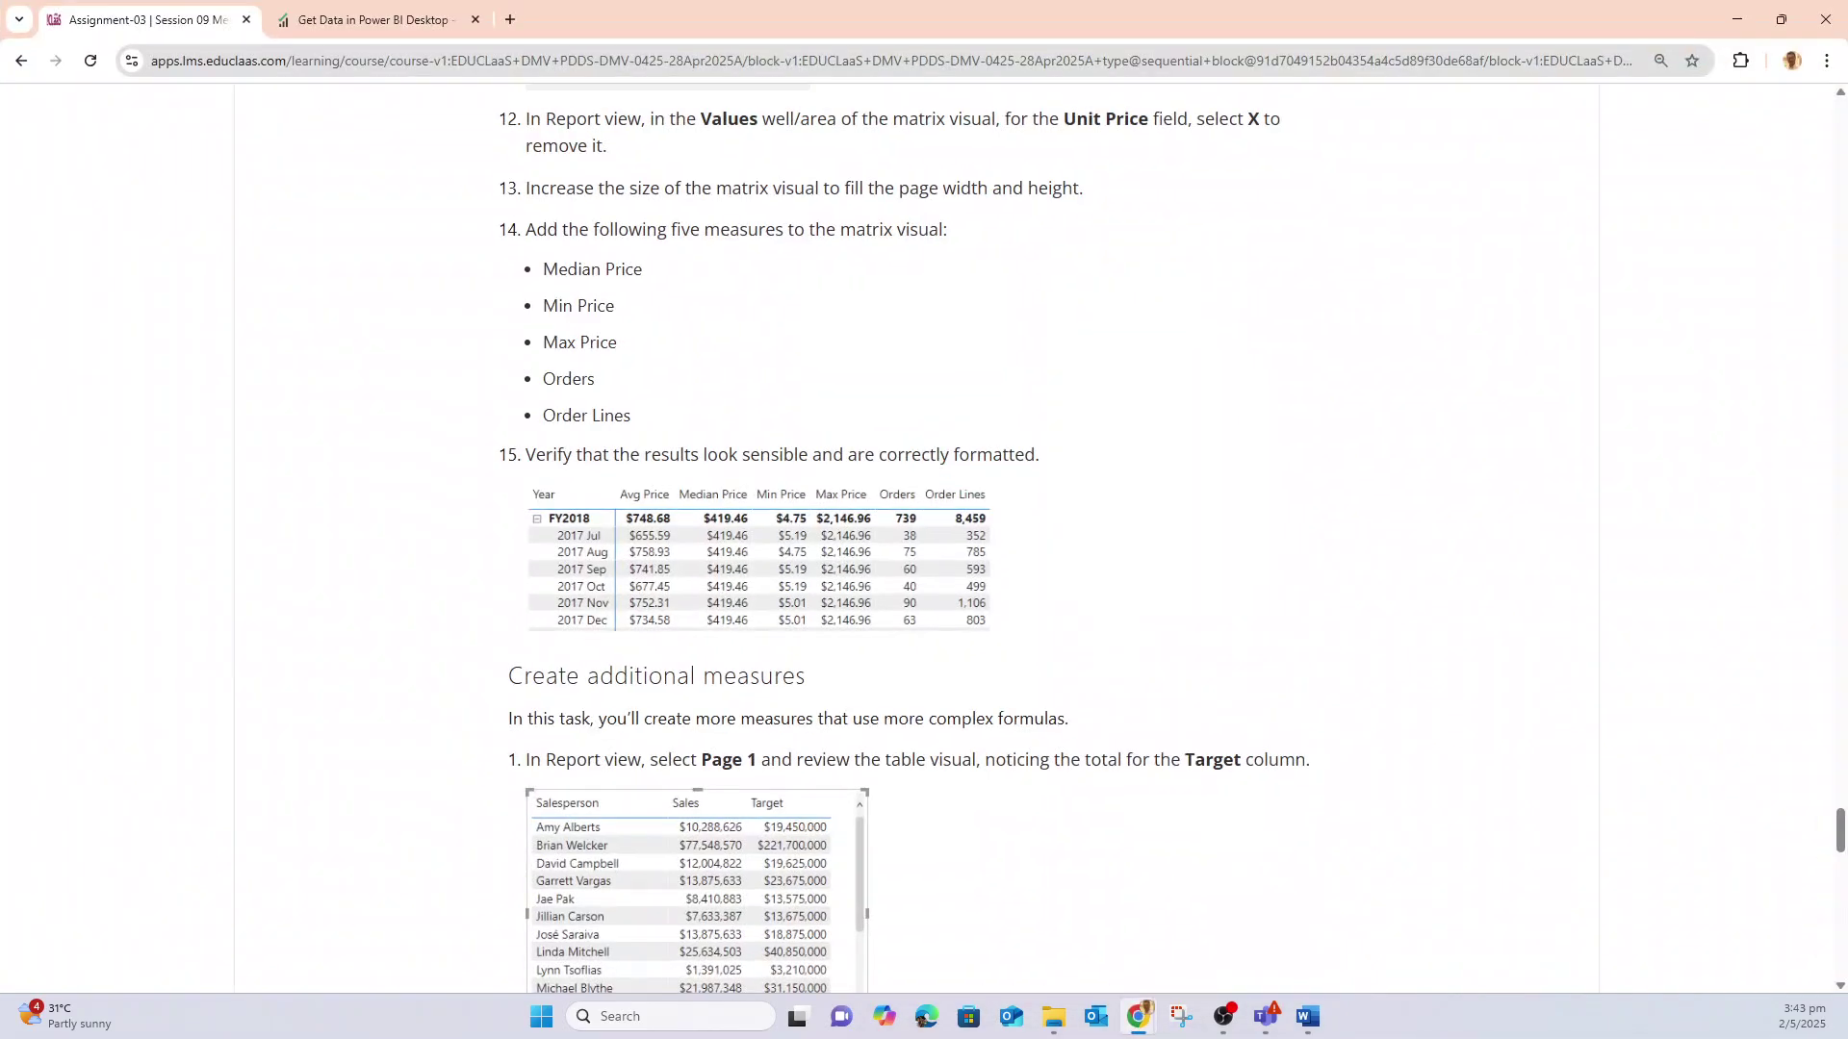
{"action": "scroll", "coordinate": [910, 539], "scroll_direction": "down", "scroll_amount": 4}
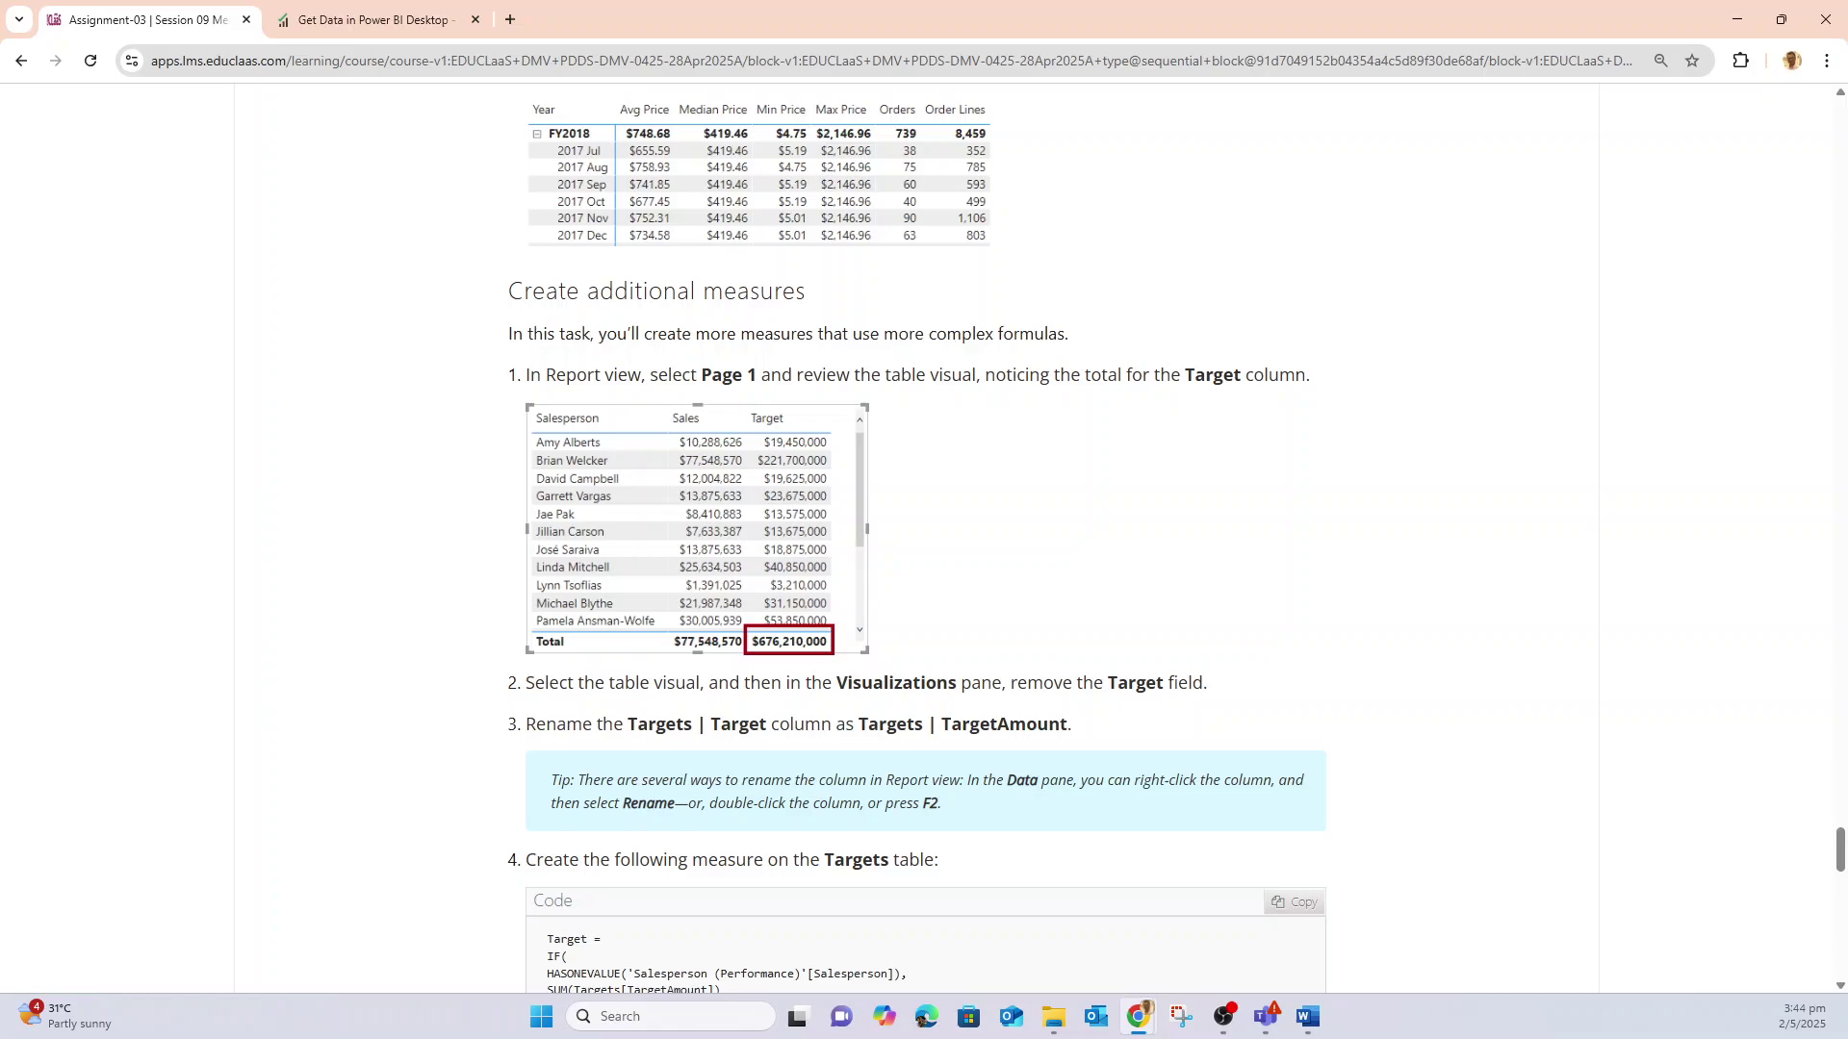
{"action": "mouse_move", "coordinate": [1139, 1016]}
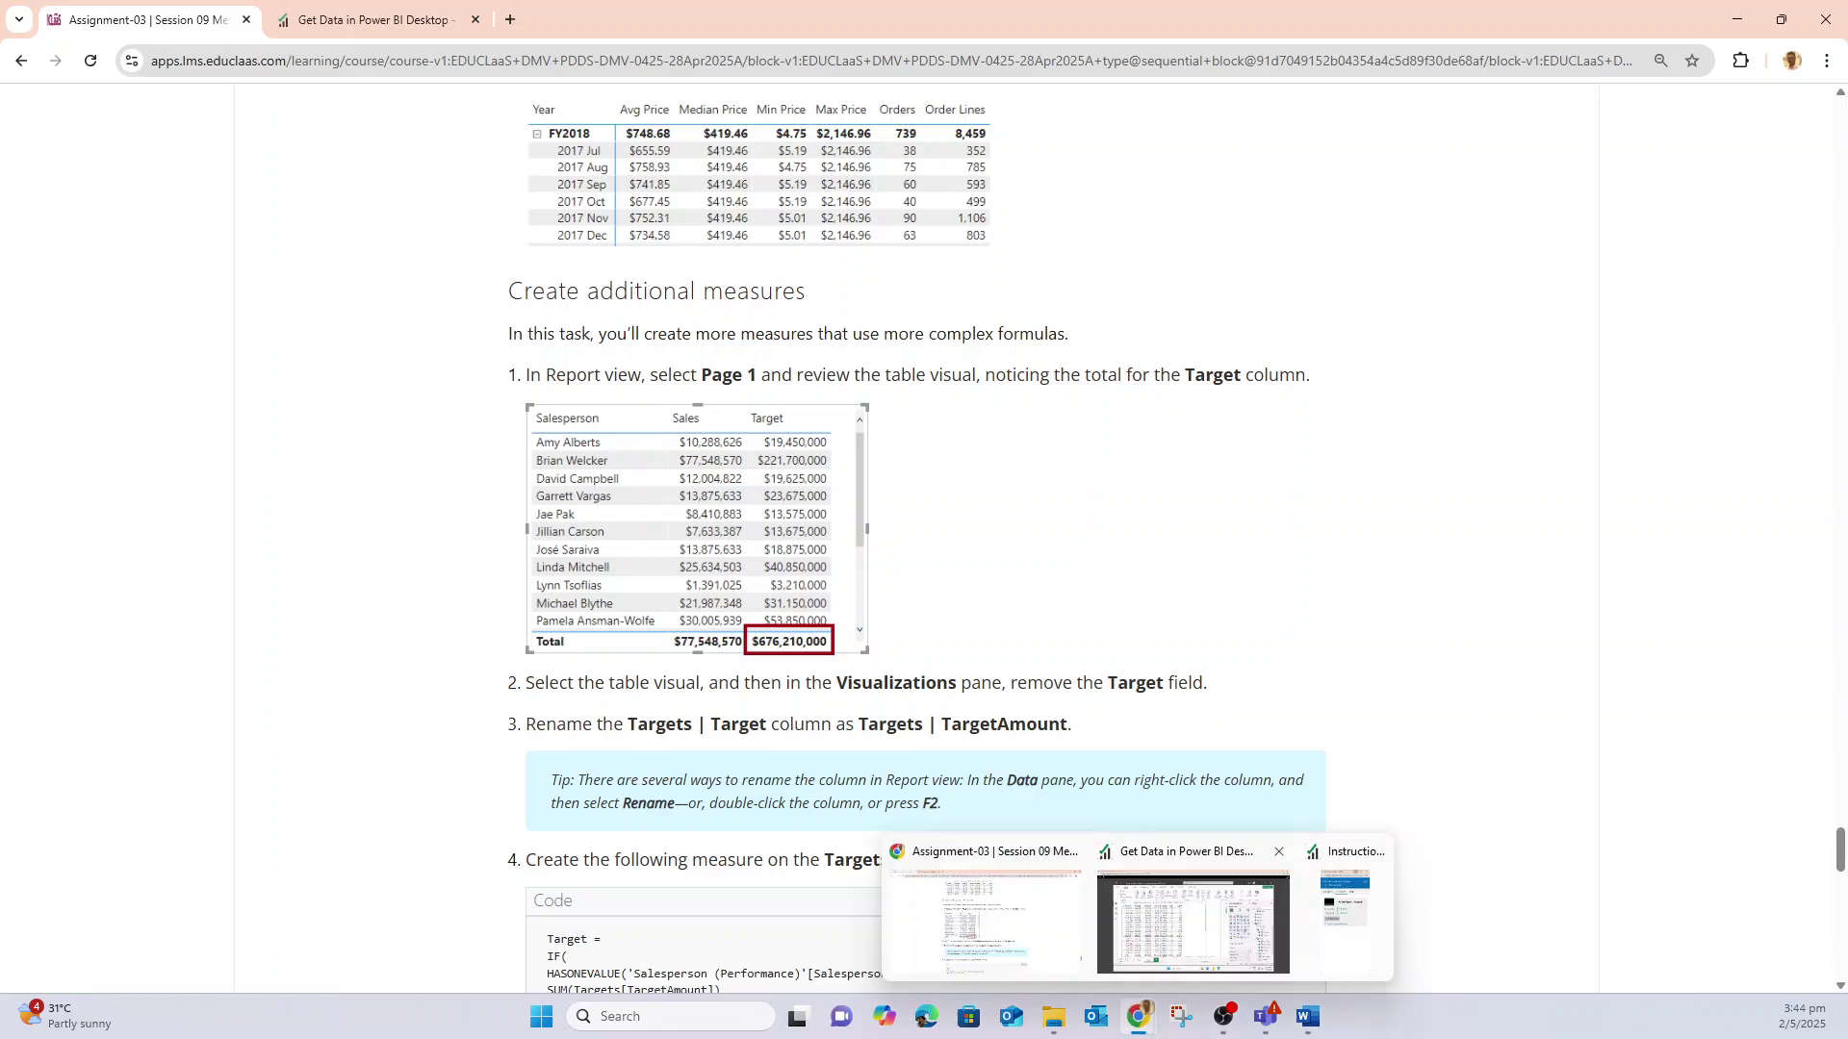
{"action": "mouse_move", "coordinate": [1193, 919]}
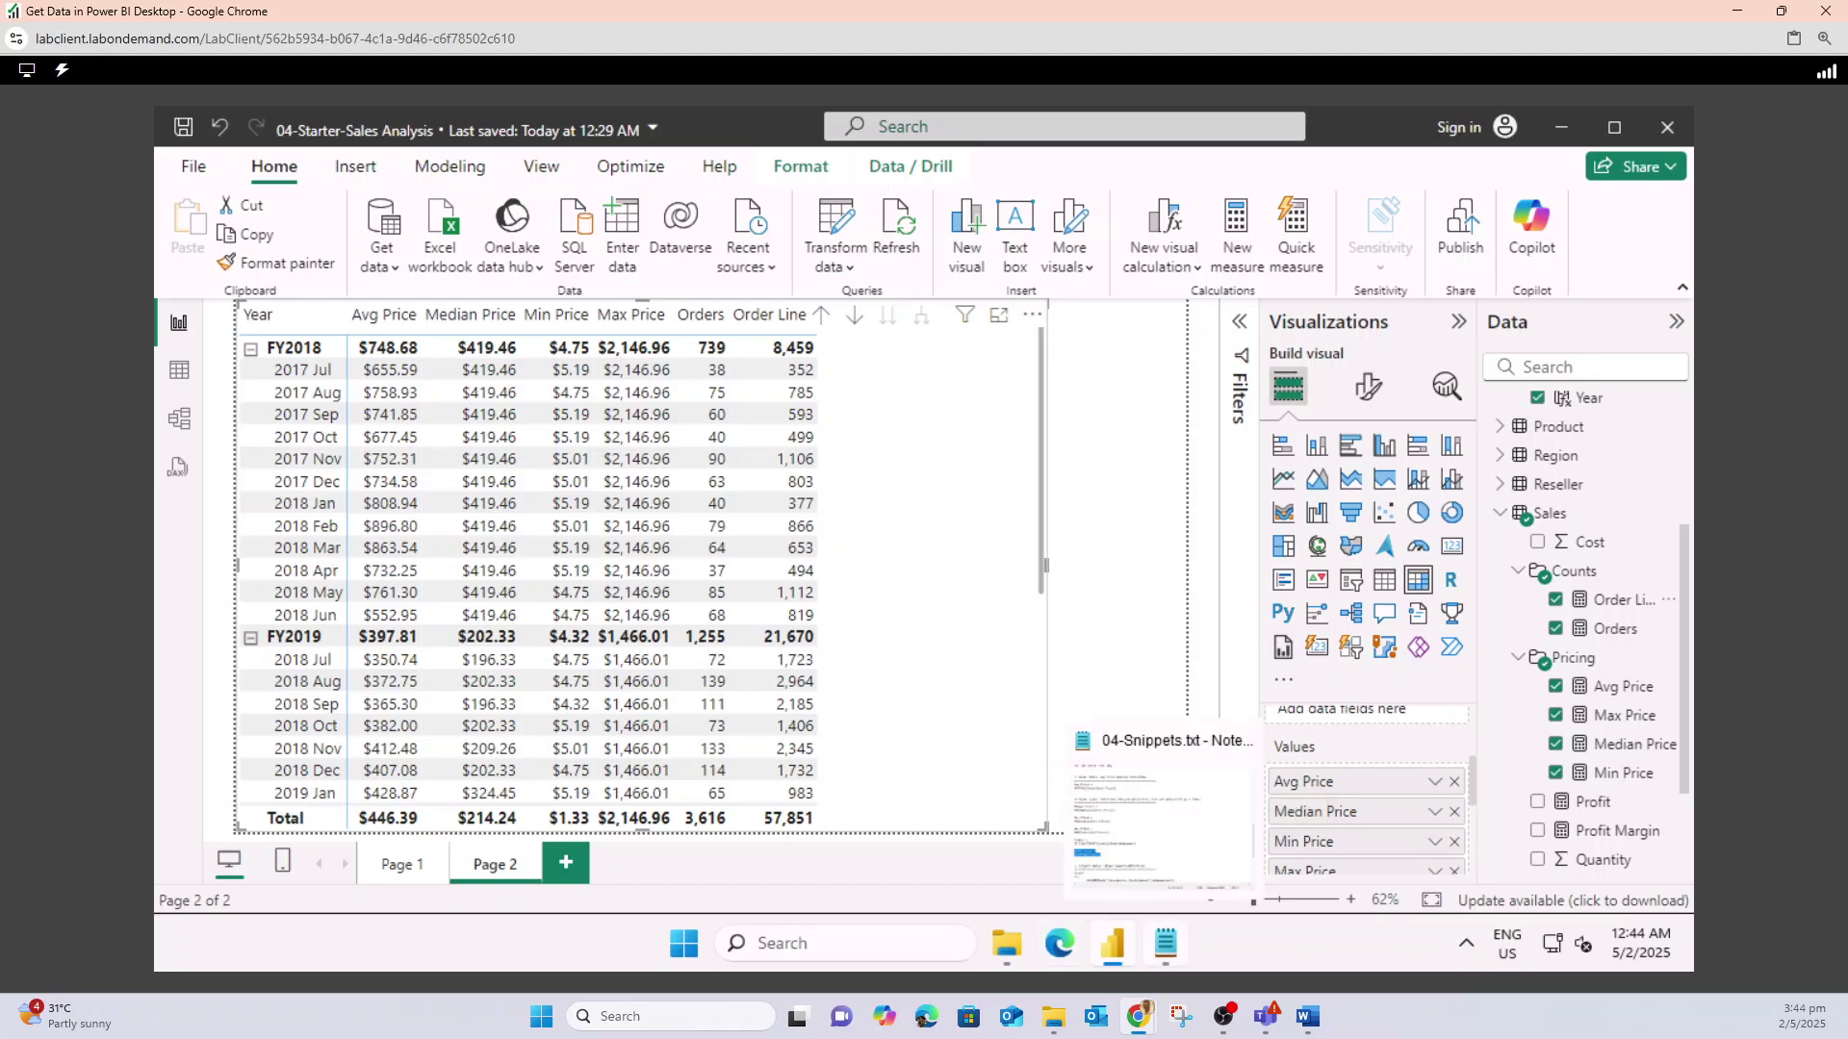
- Open report Page 1, sort the salesperson table by Target in descending order and select the table visual
{"action": "left_click", "coordinate": [401, 863]}
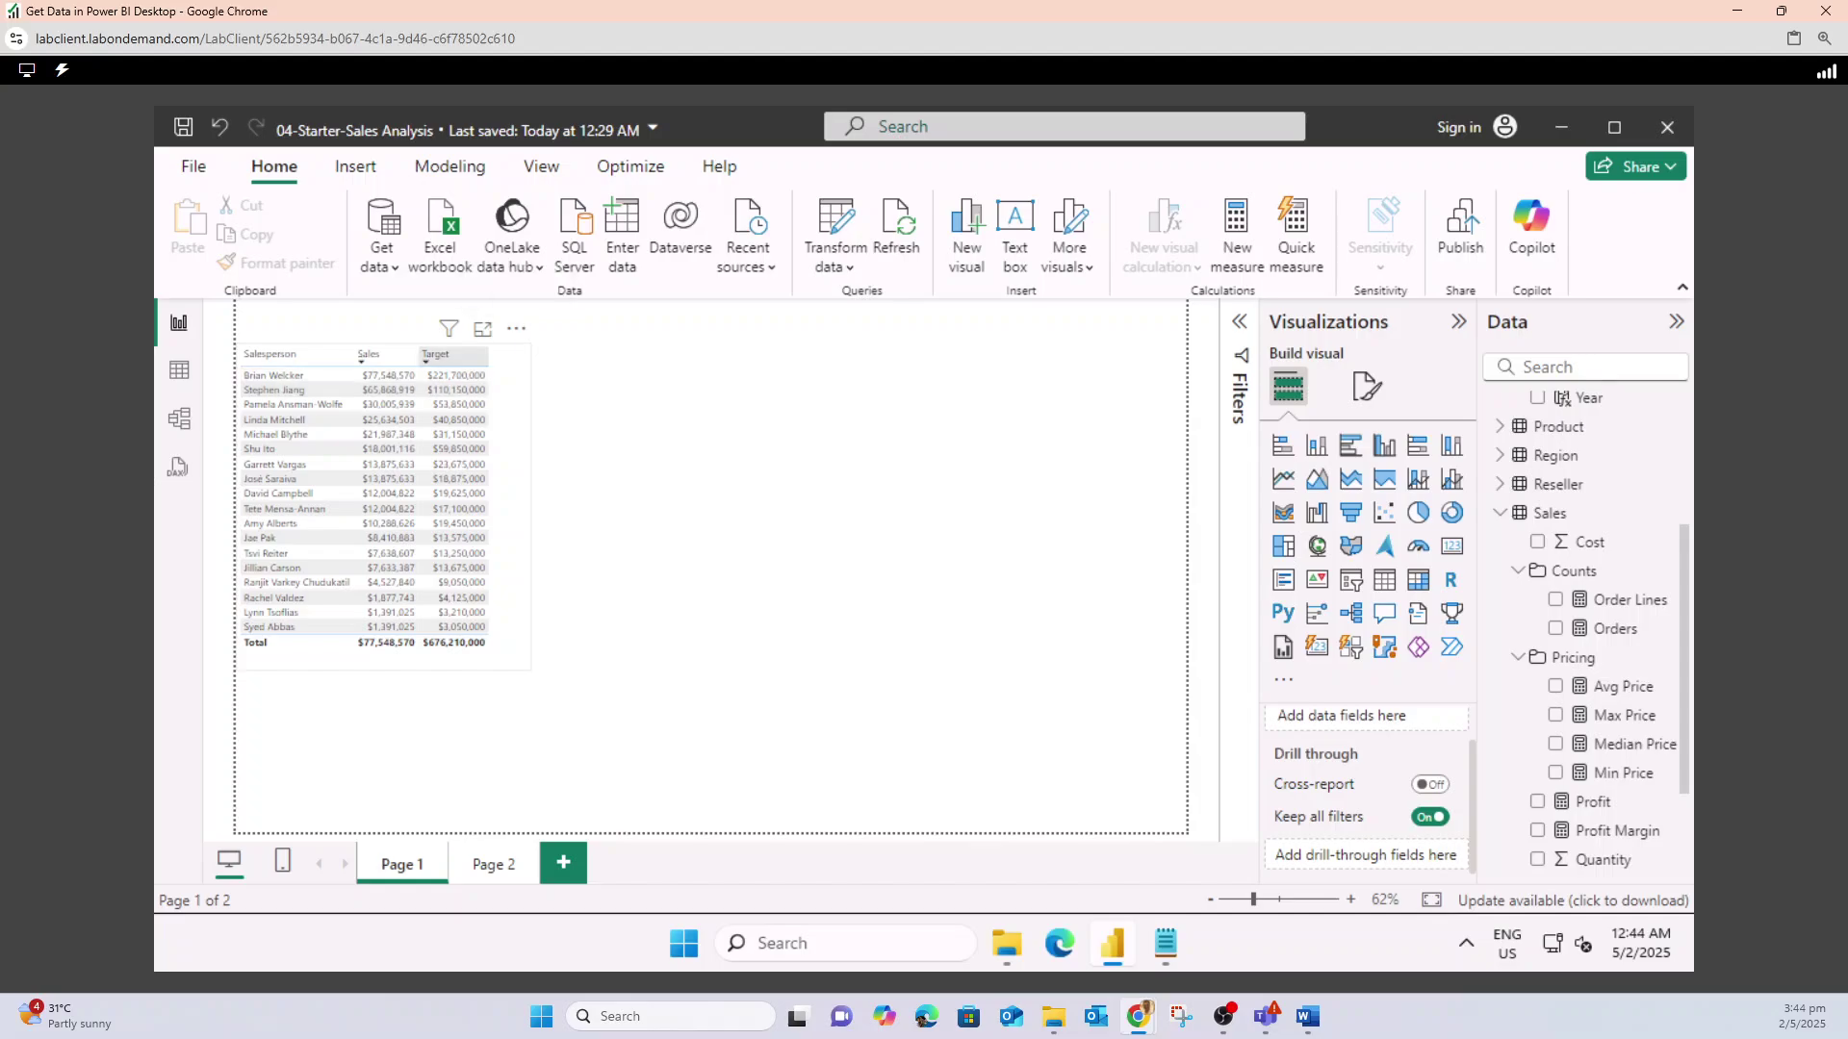
{"action": "left_click", "coordinate": [438, 355]}
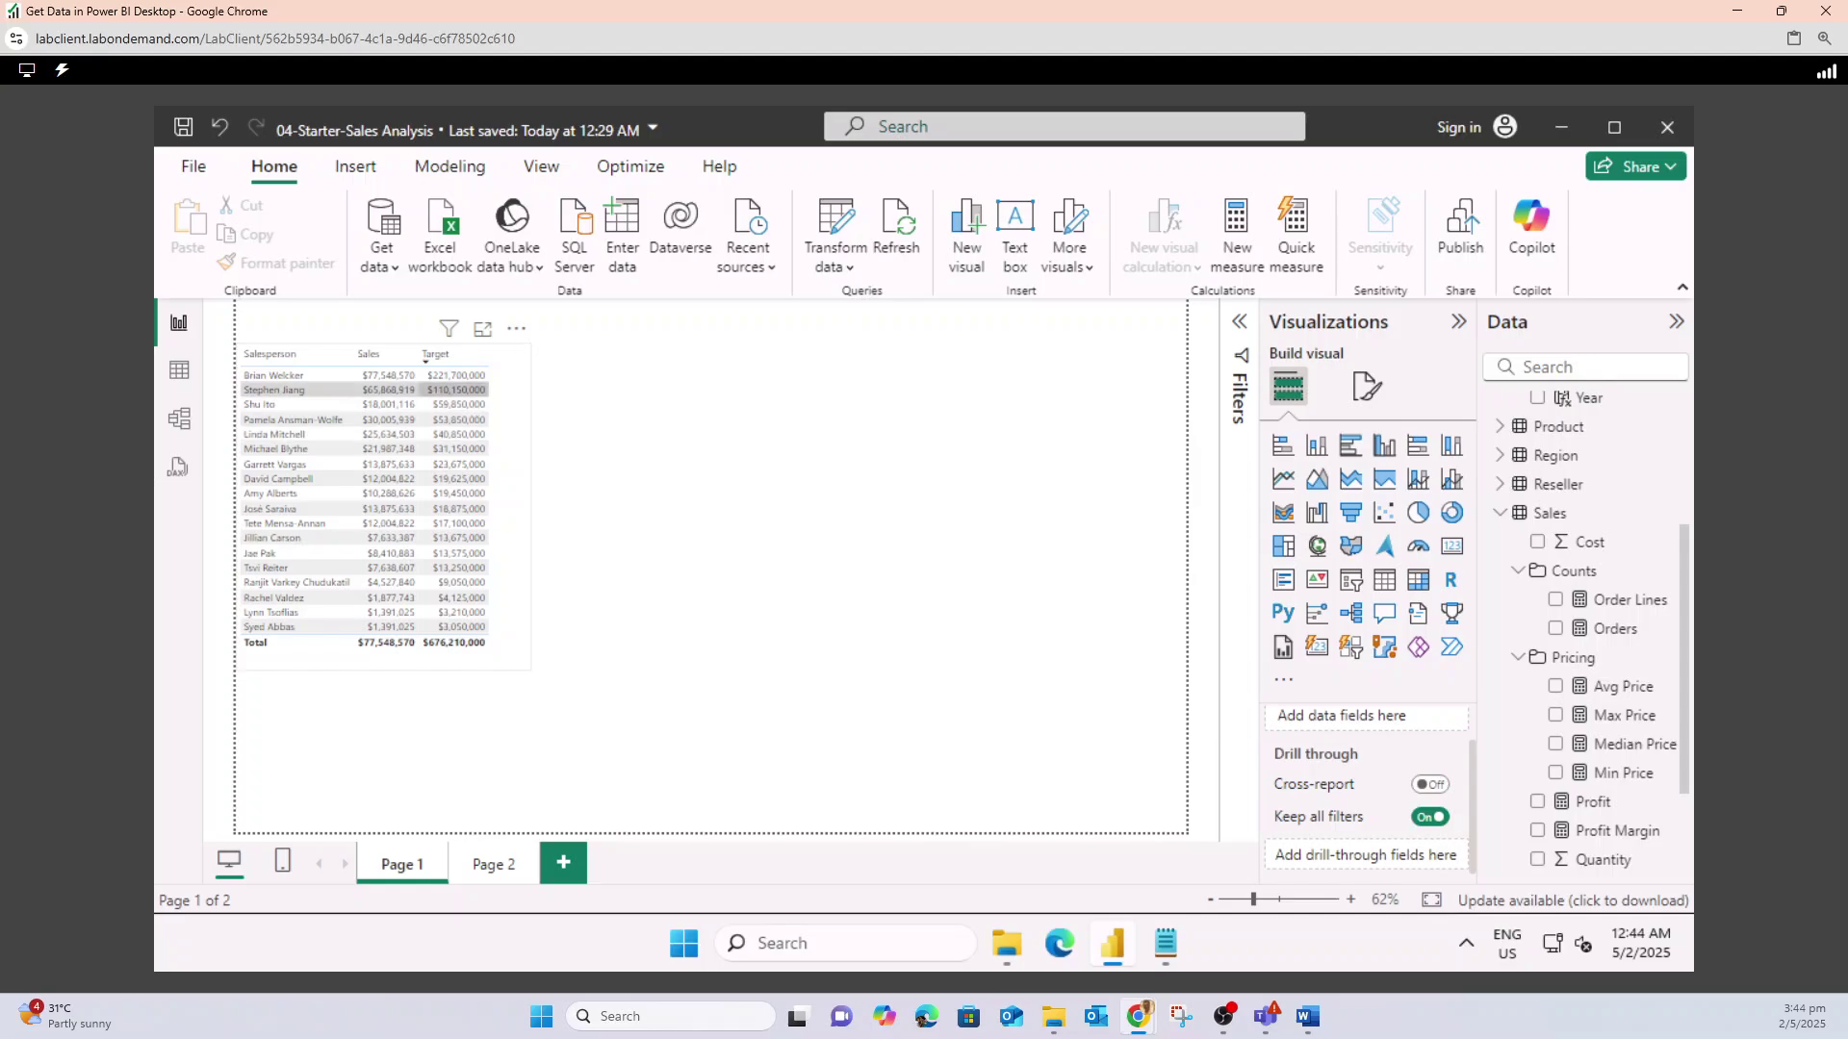
{"action": "left_click", "coordinate": [510, 381]}
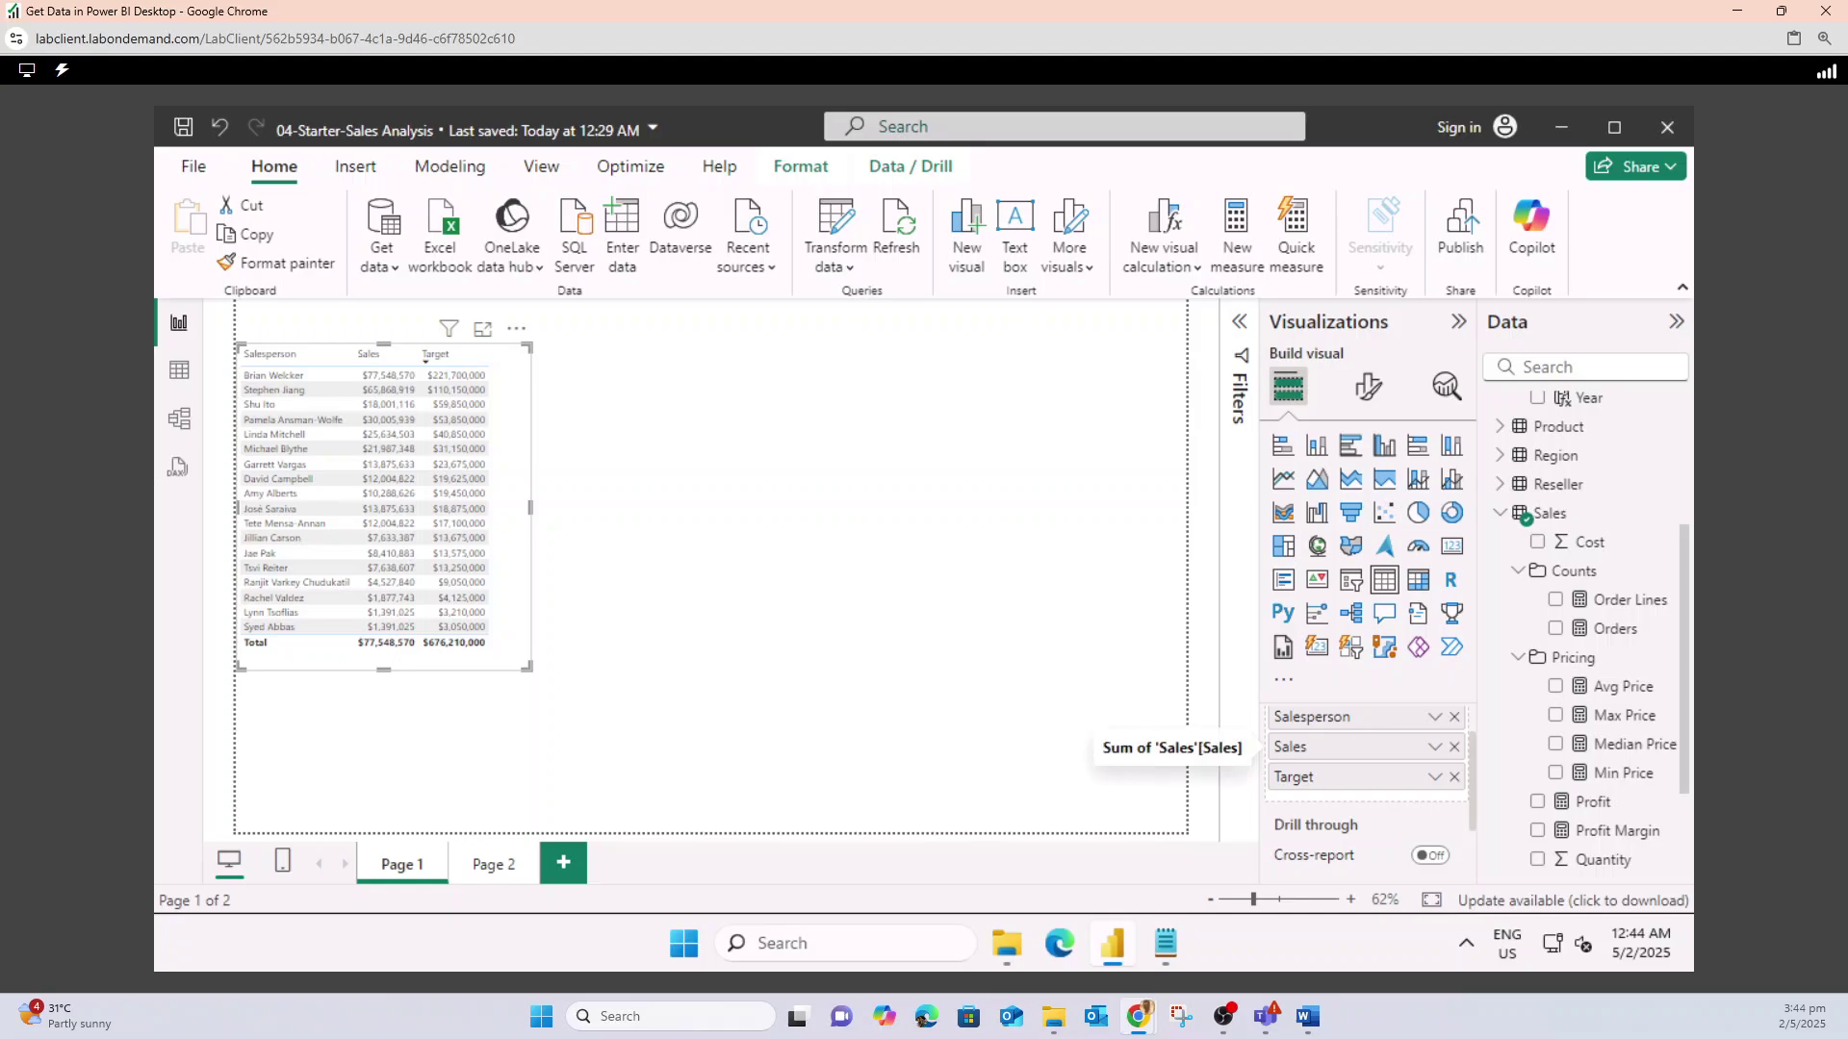
- Set the column header font size of the salesperson table to 16
{"action": "scroll", "coordinate": [1367, 760], "scroll_direction": "up", "scroll_amount": 1}
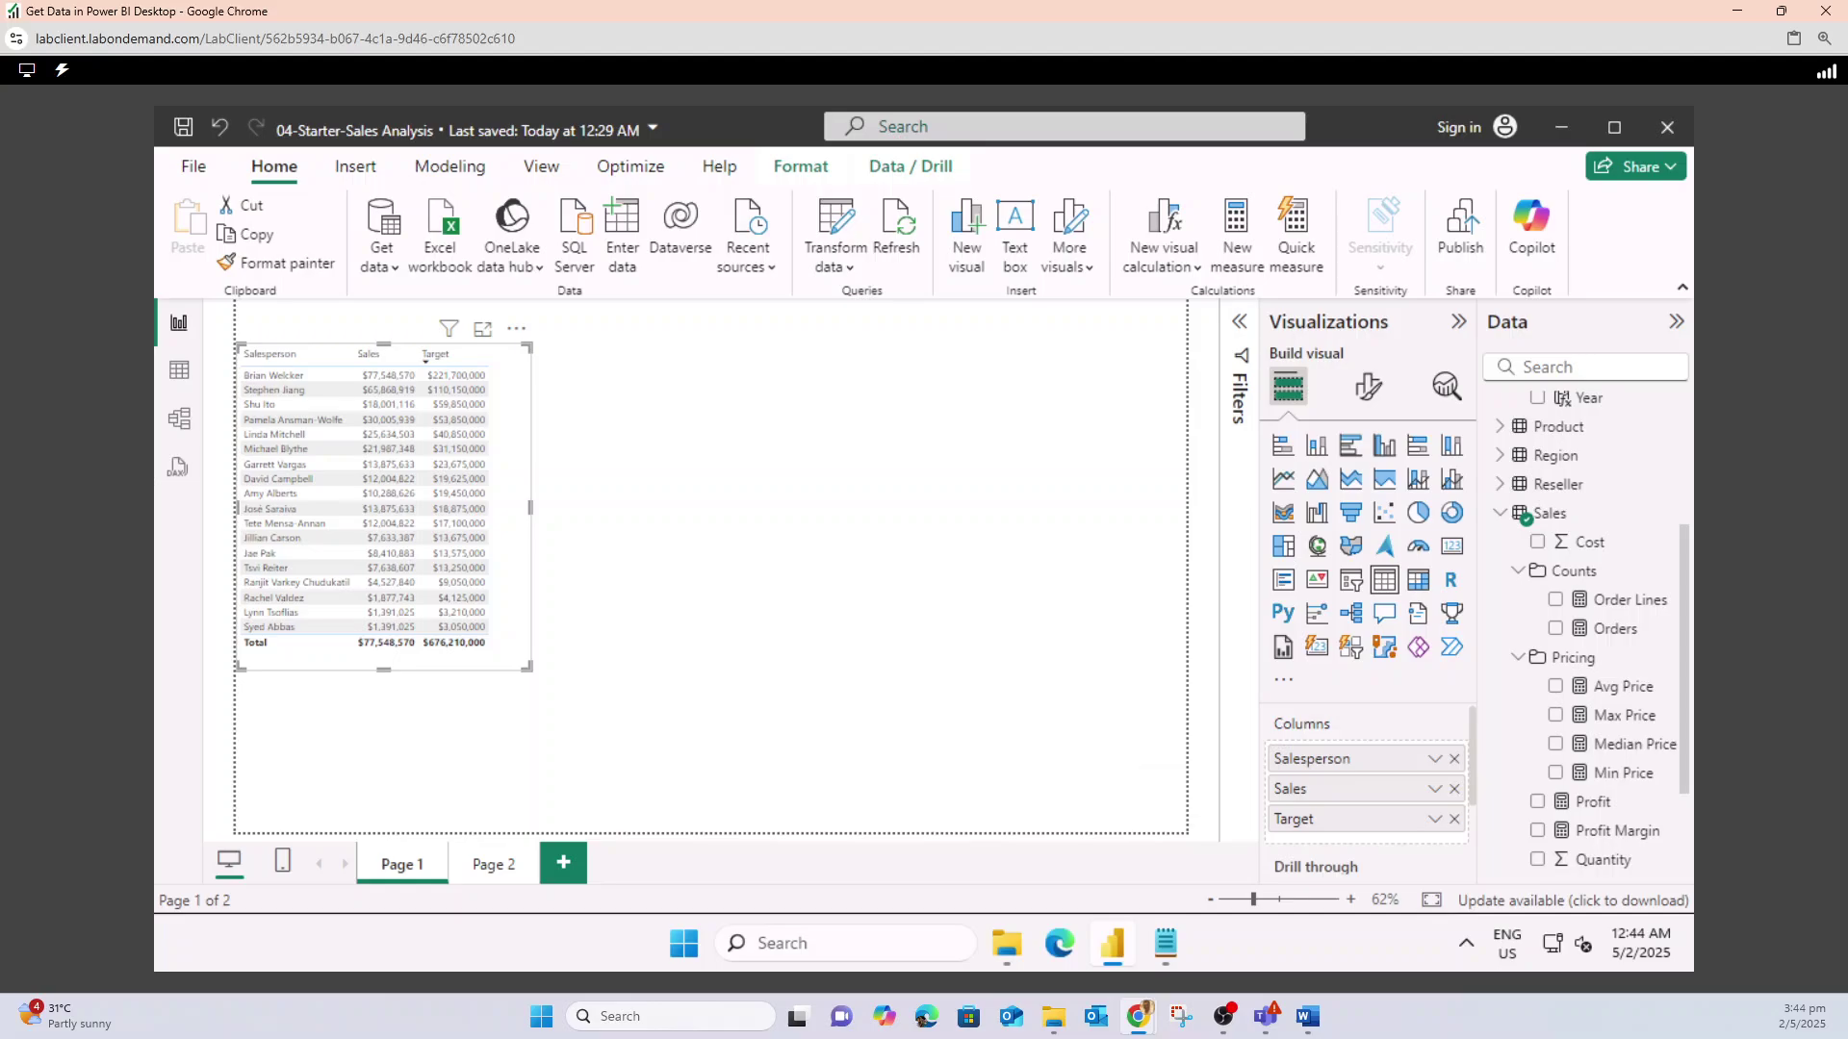
{"action": "scroll", "coordinate": [1367, 790], "scroll_direction": "down", "scroll_amount": 3}
{"action": "scroll", "coordinate": [1366, 789], "scroll_direction": "up", "scroll_amount": 3}
{"action": "left_click", "coordinate": [1367, 386]}
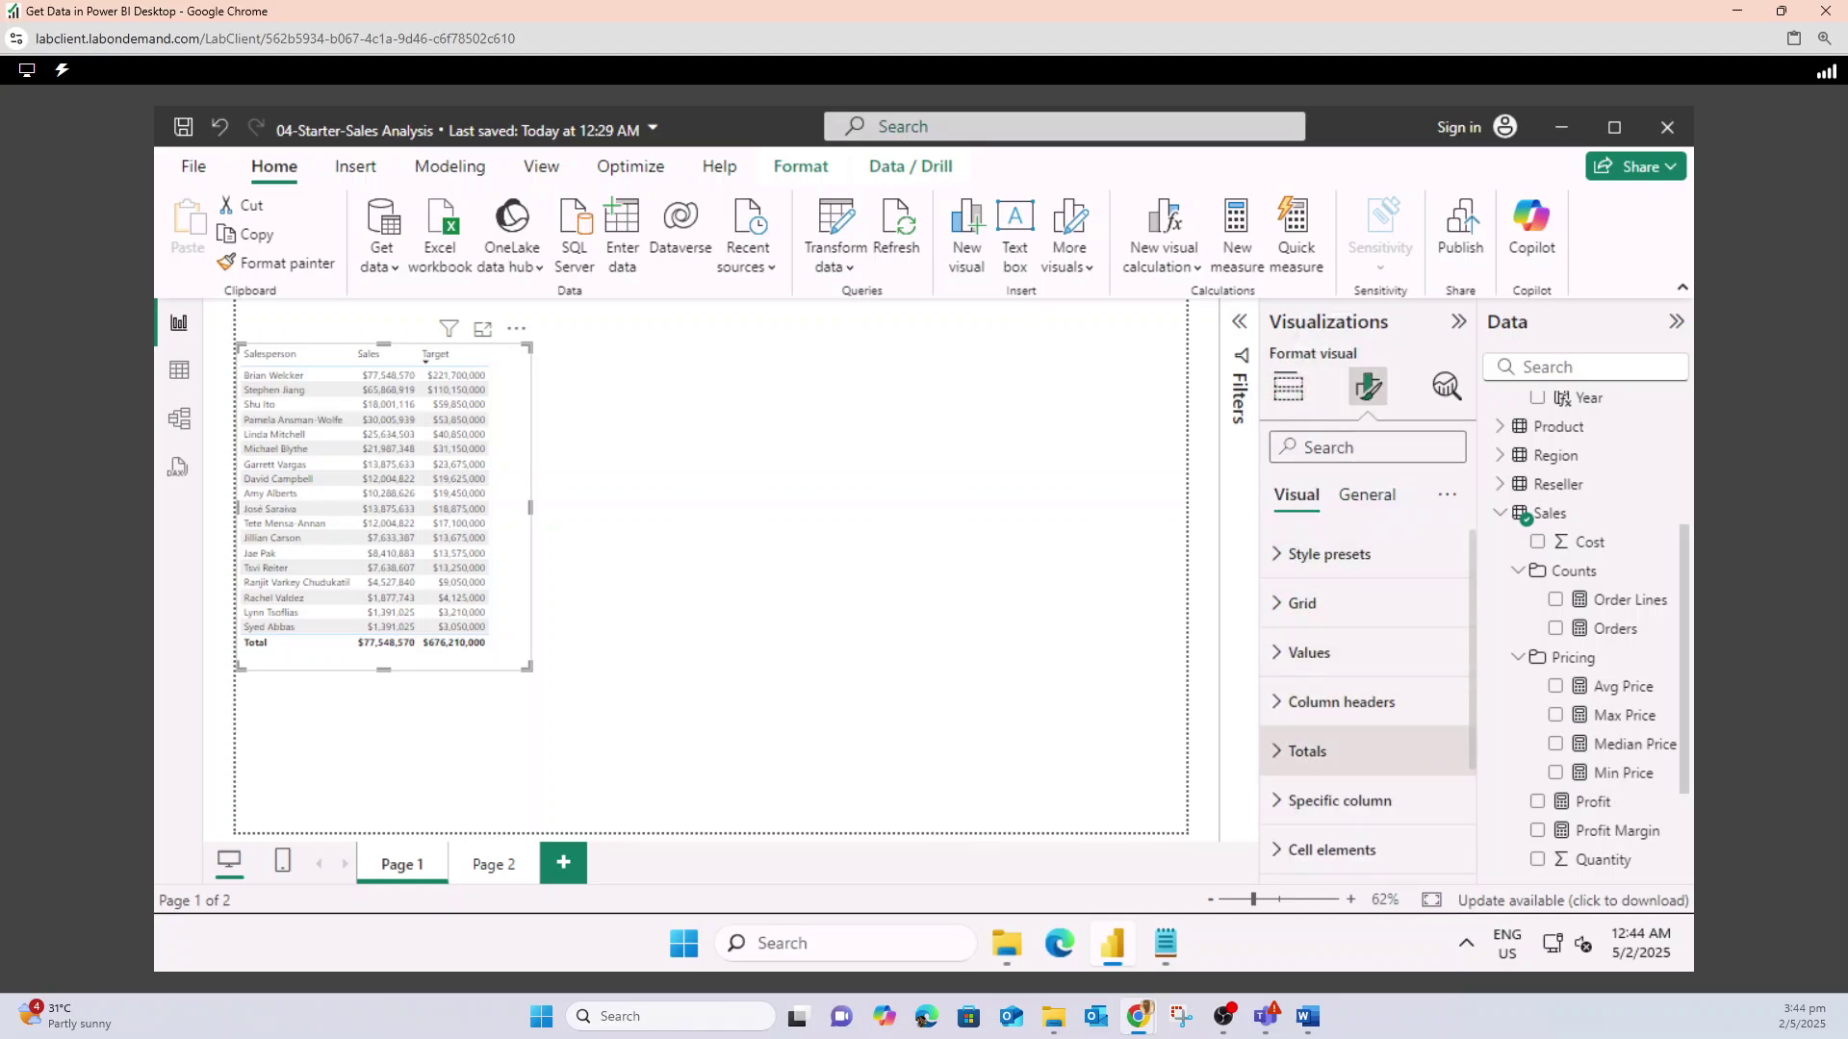
{"action": "left_click", "coordinate": [1342, 702]}
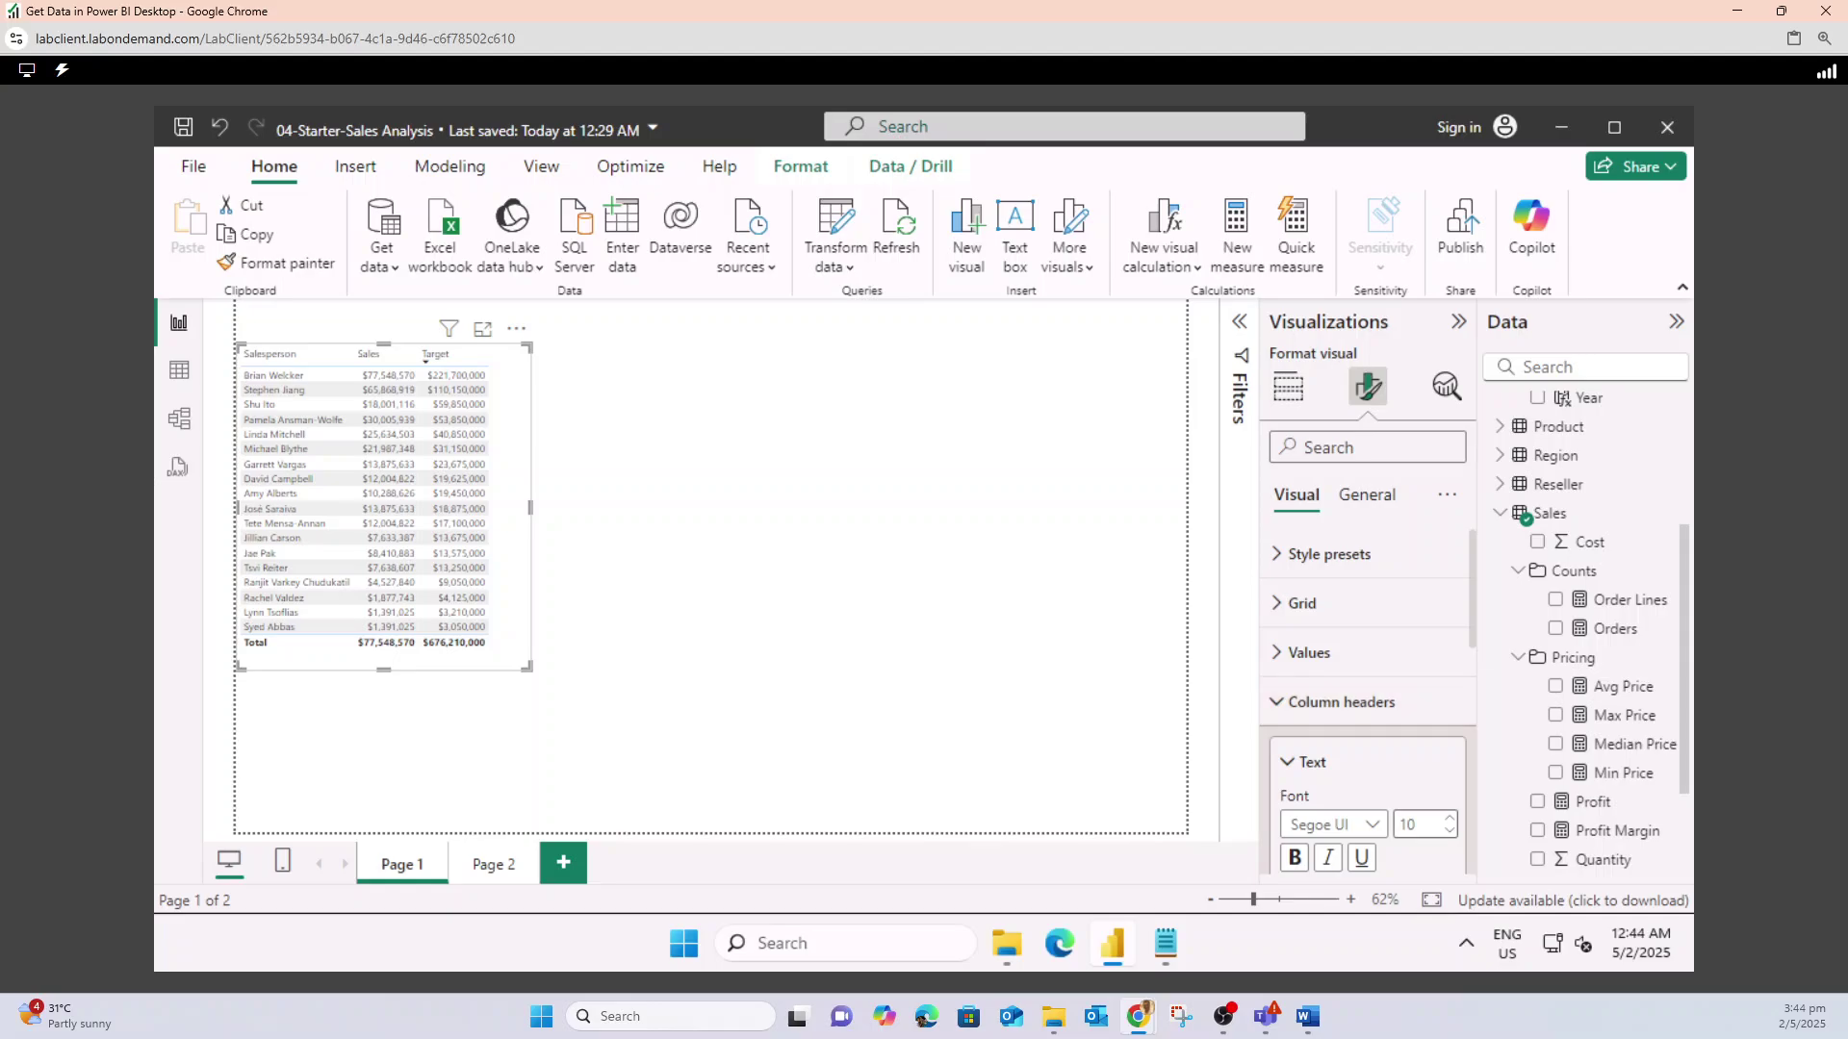
{"action": "double_click", "coordinate": [1408, 825]}
{"action": "type", "text": "16"}
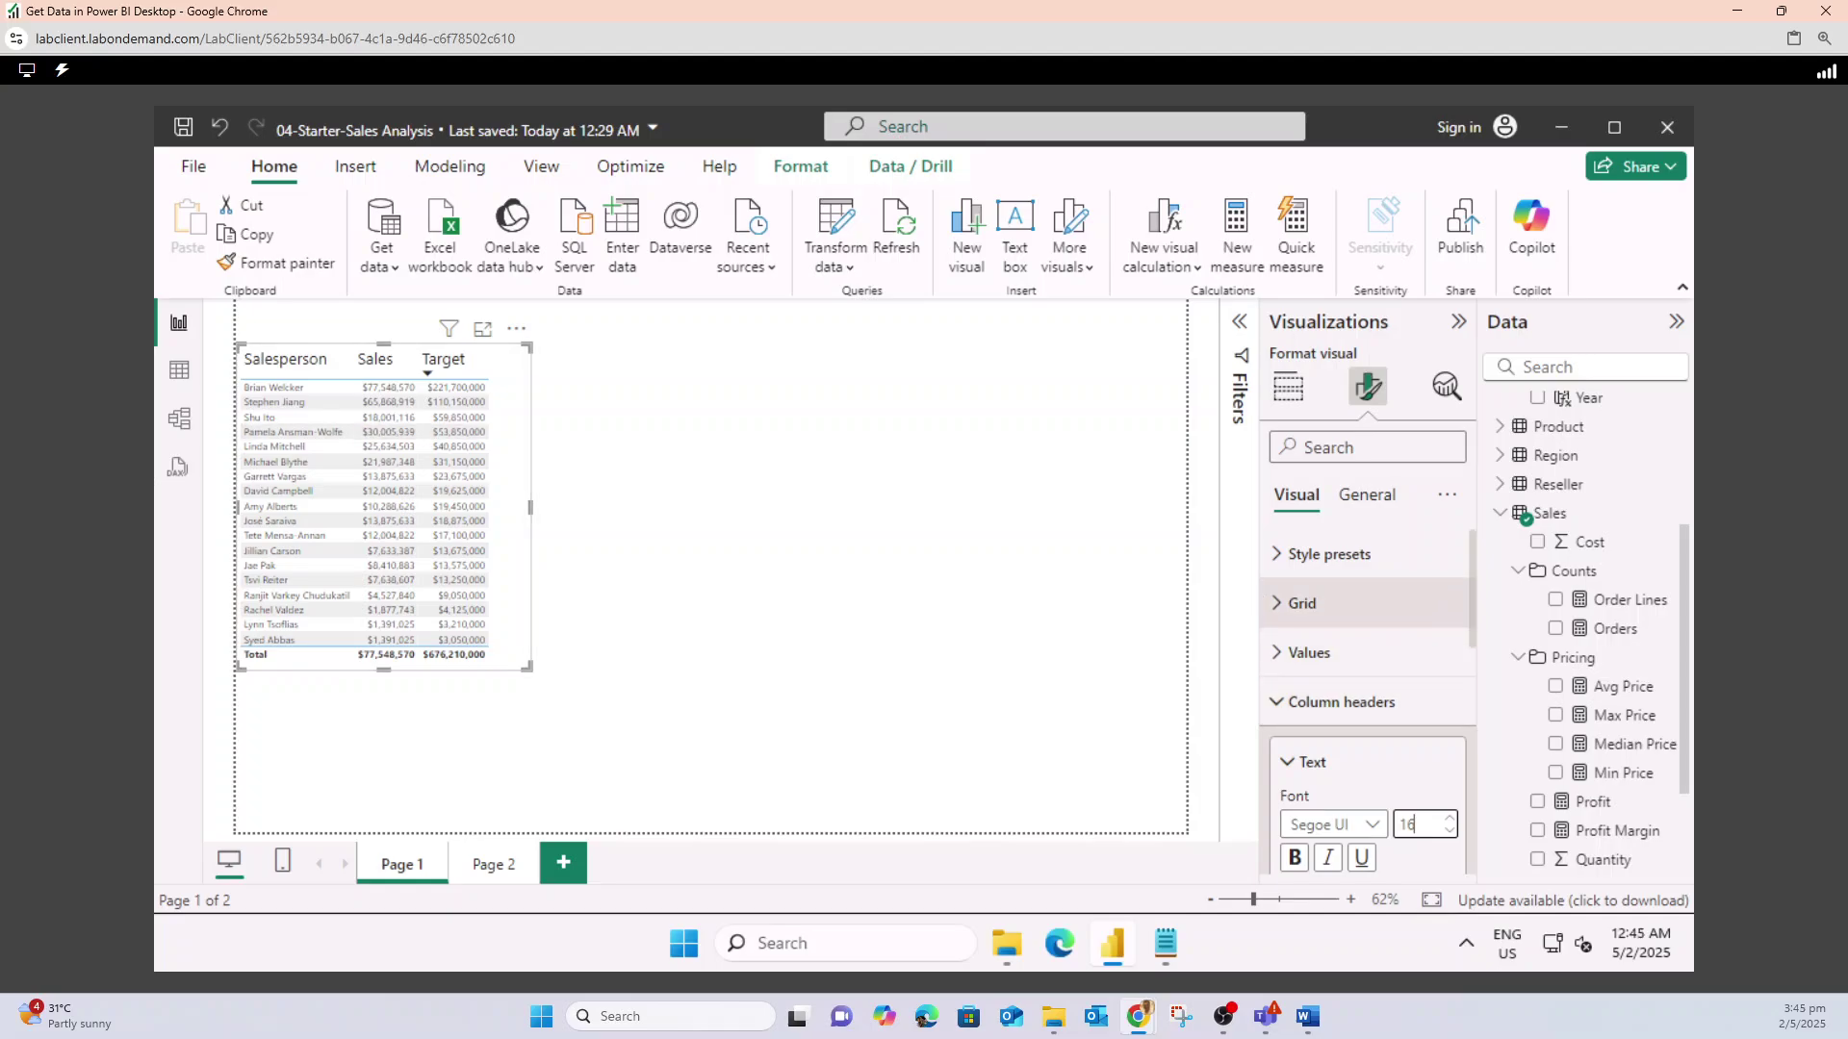
- Set the font size of the table's values to 16 and extend the table down to the lower edge of the page
{"action": "scroll", "coordinate": [1367, 654], "scroll_direction": "down", "scroll_amount": 10}
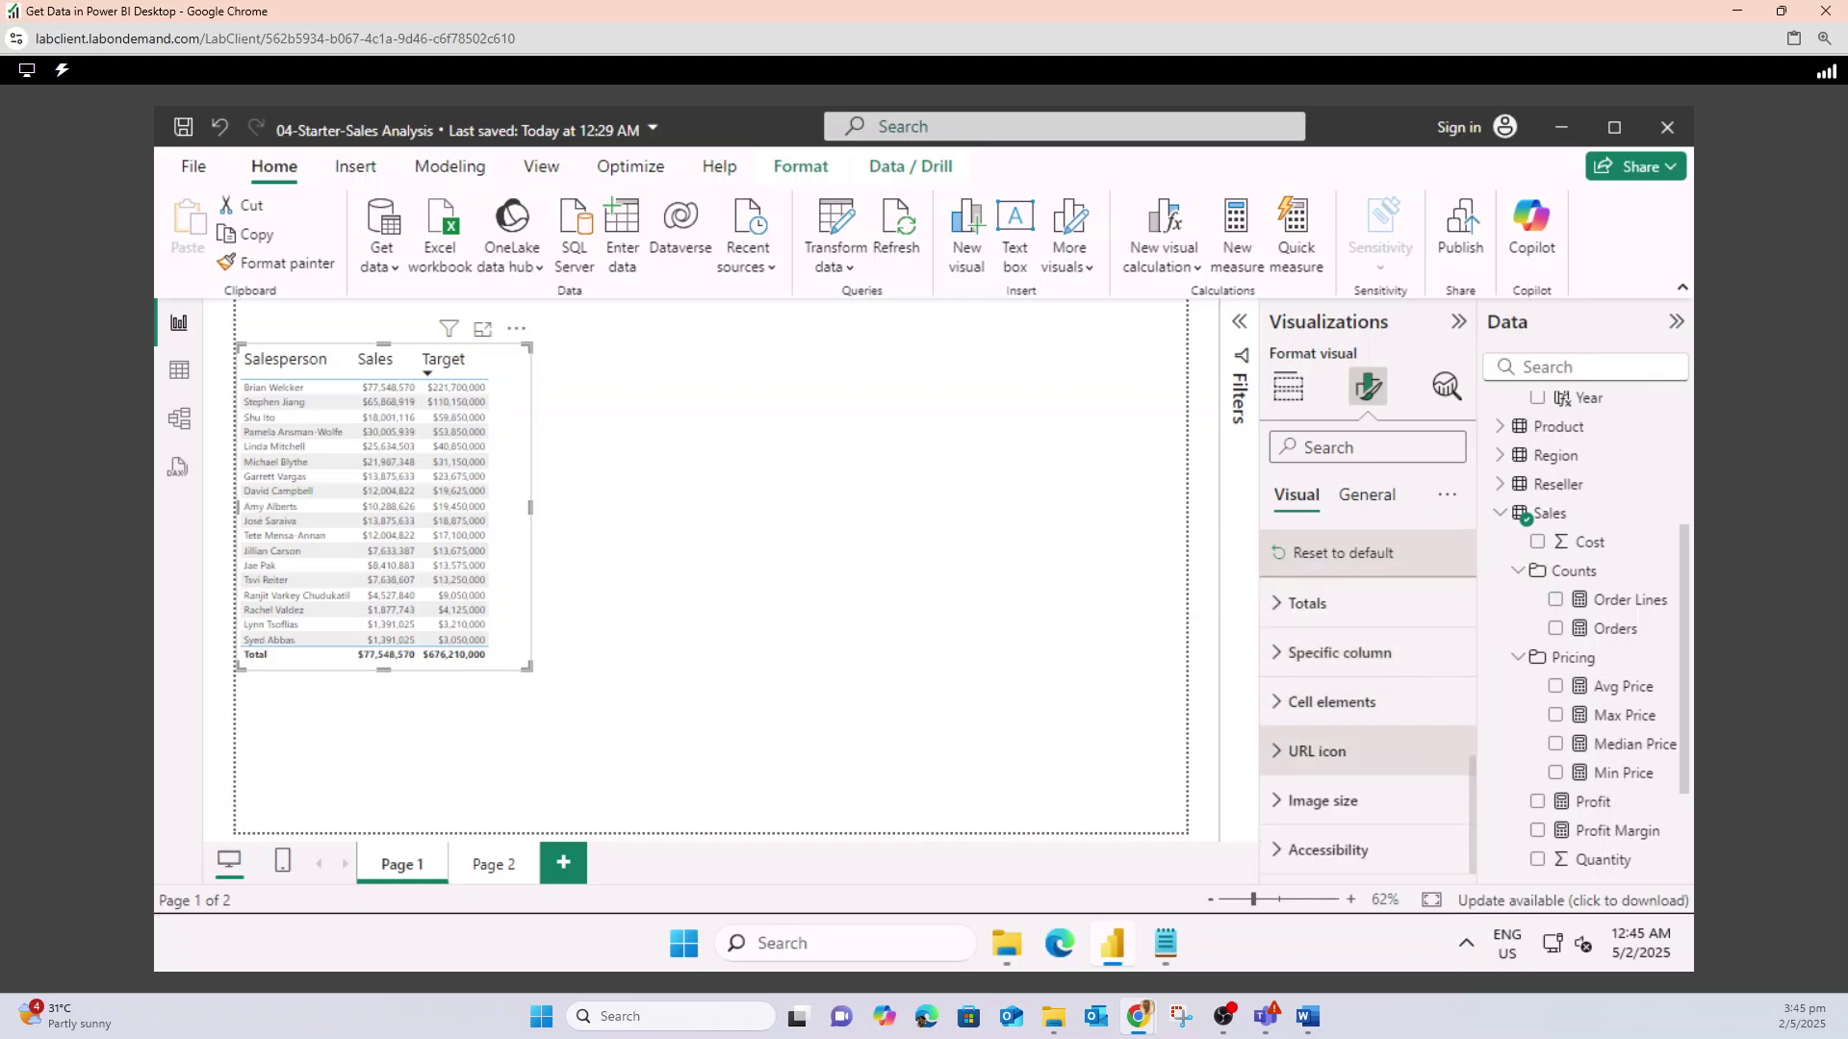
{"action": "scroll", "coordinate": [1366, 752], "scroll_direction": "up", "scroll_amount": 8}
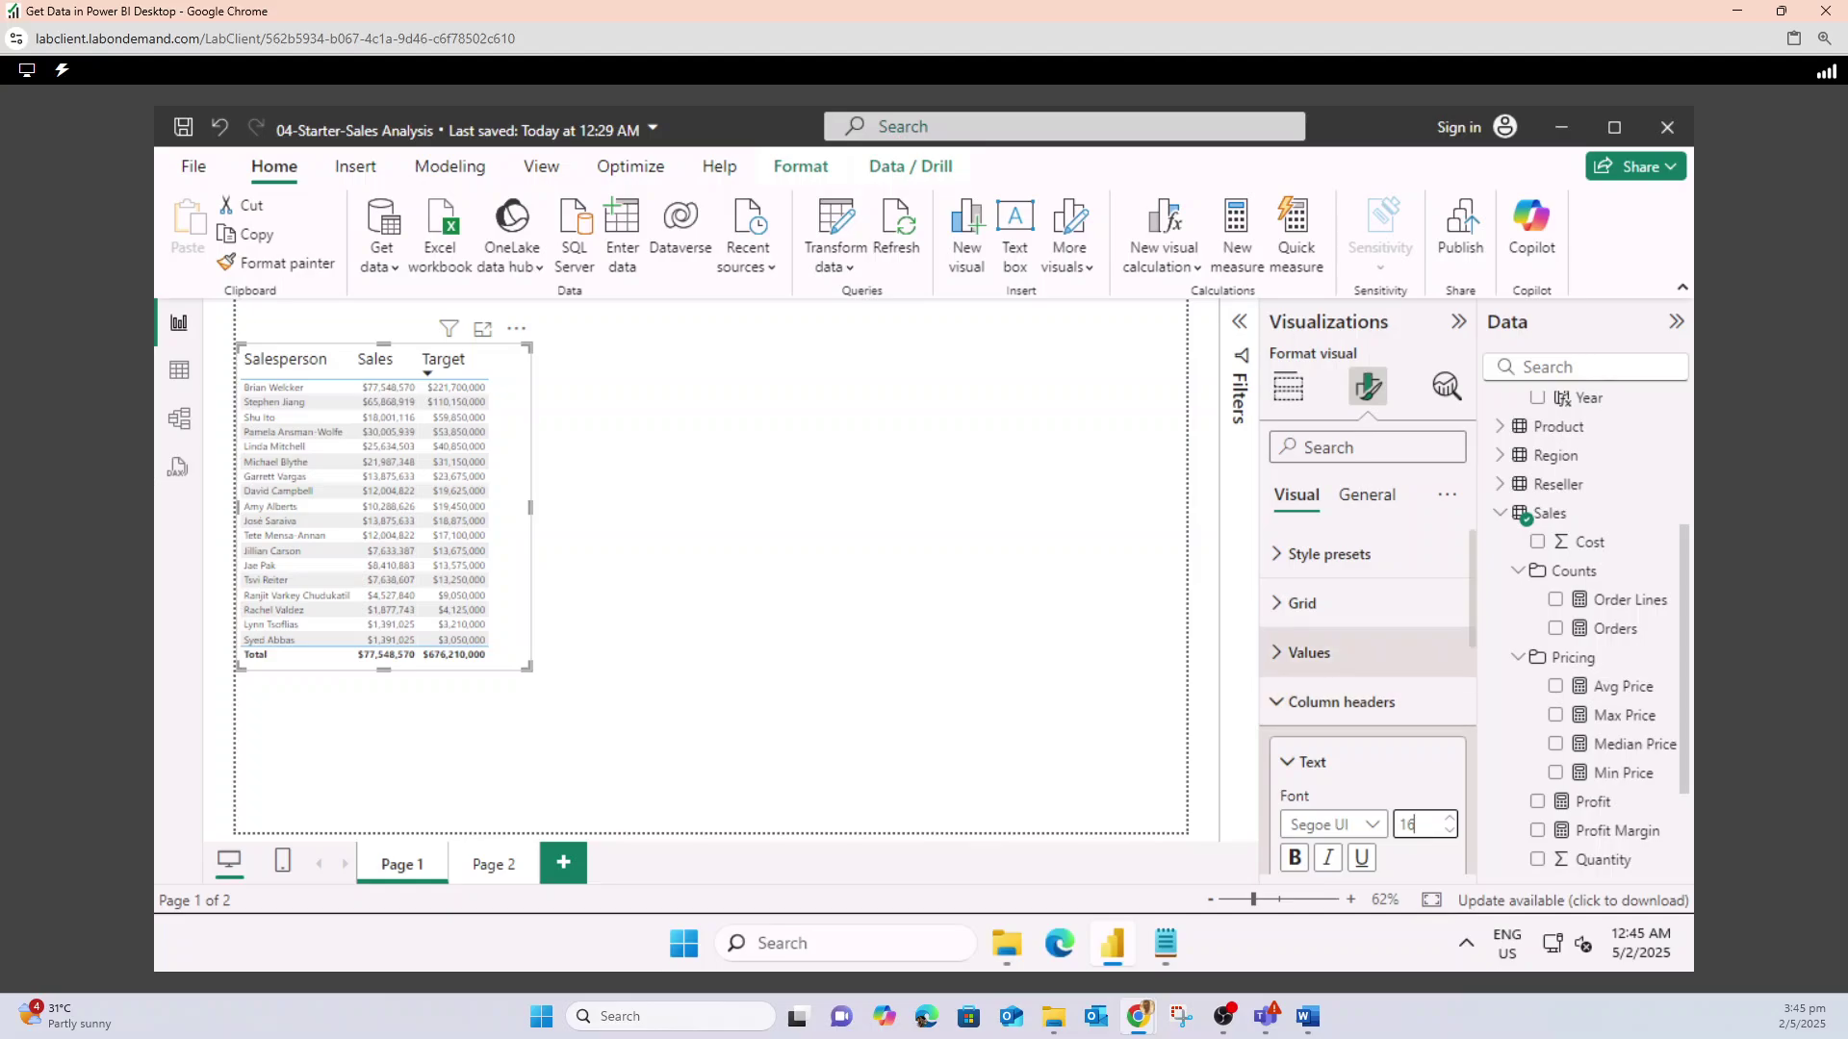
{"action": "left_click", "coordinate": [1309, 652]}
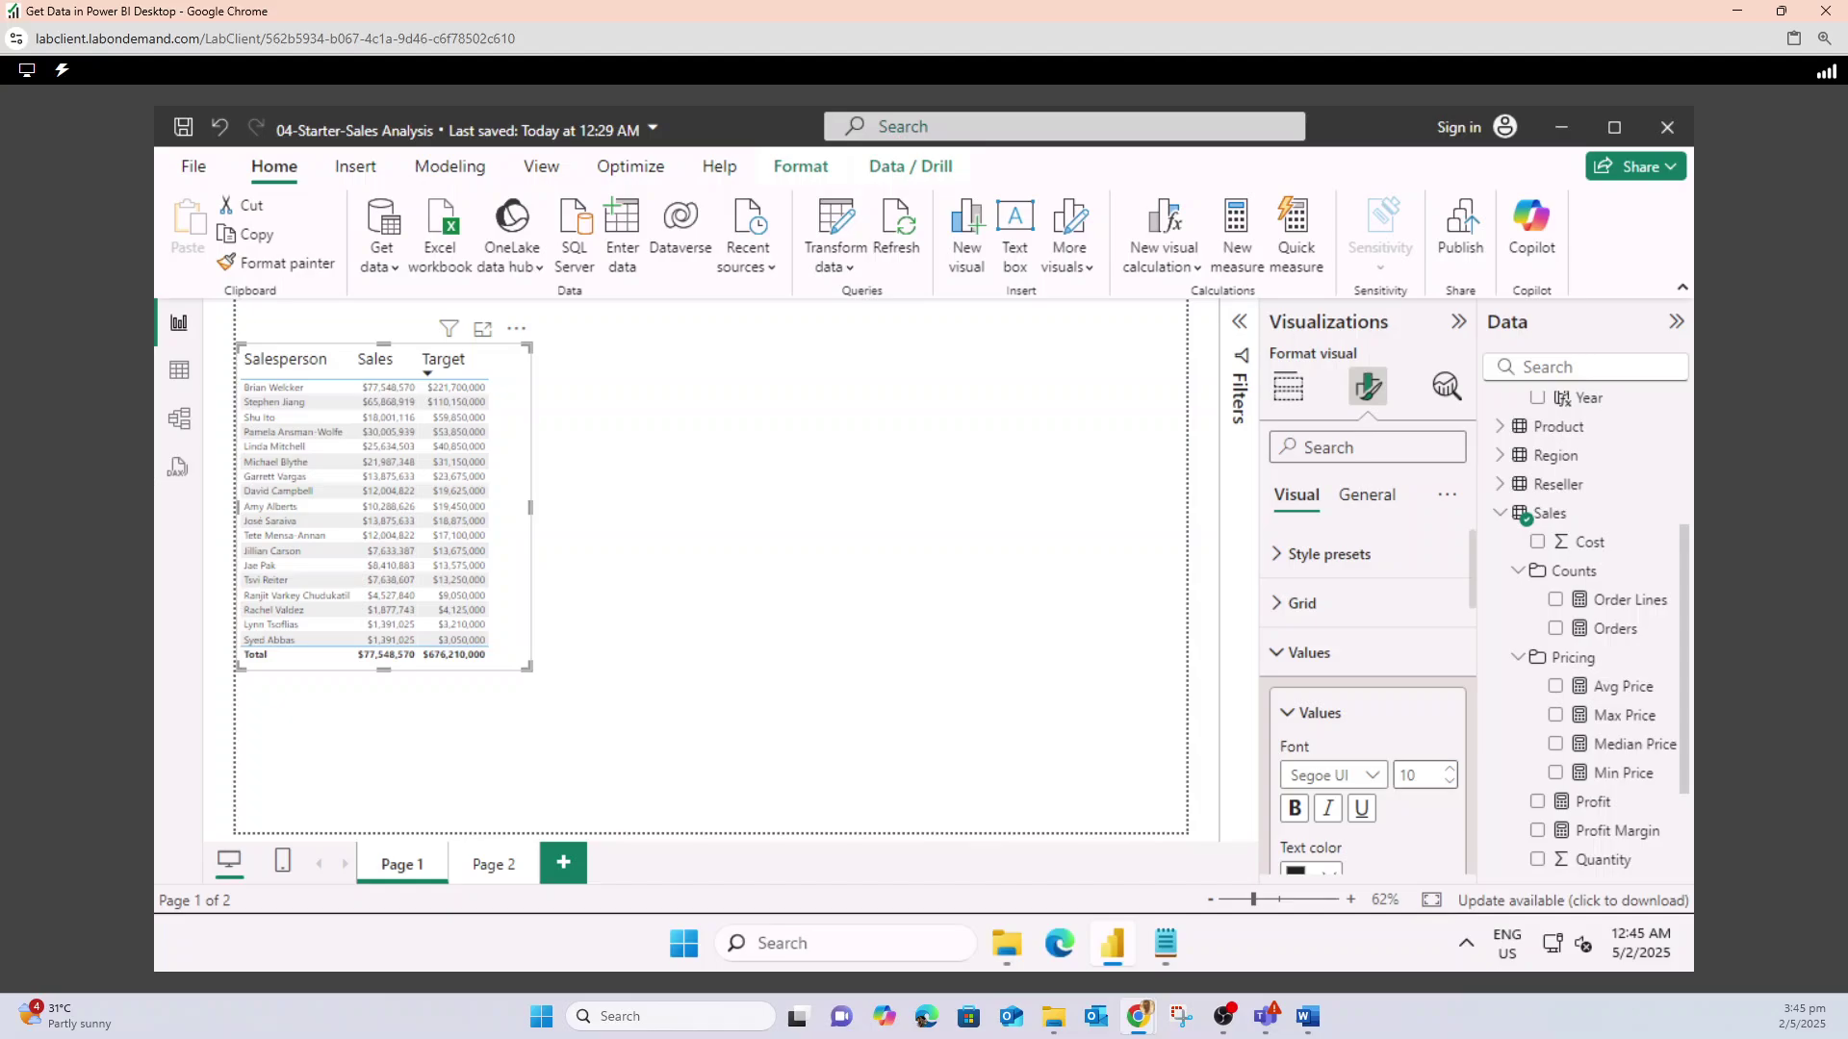
{"action": "left_click_drag", "start_coordinate": [1420, 776], "coordinate": [1394, 778]}
{"action": "type", "text": "16"}
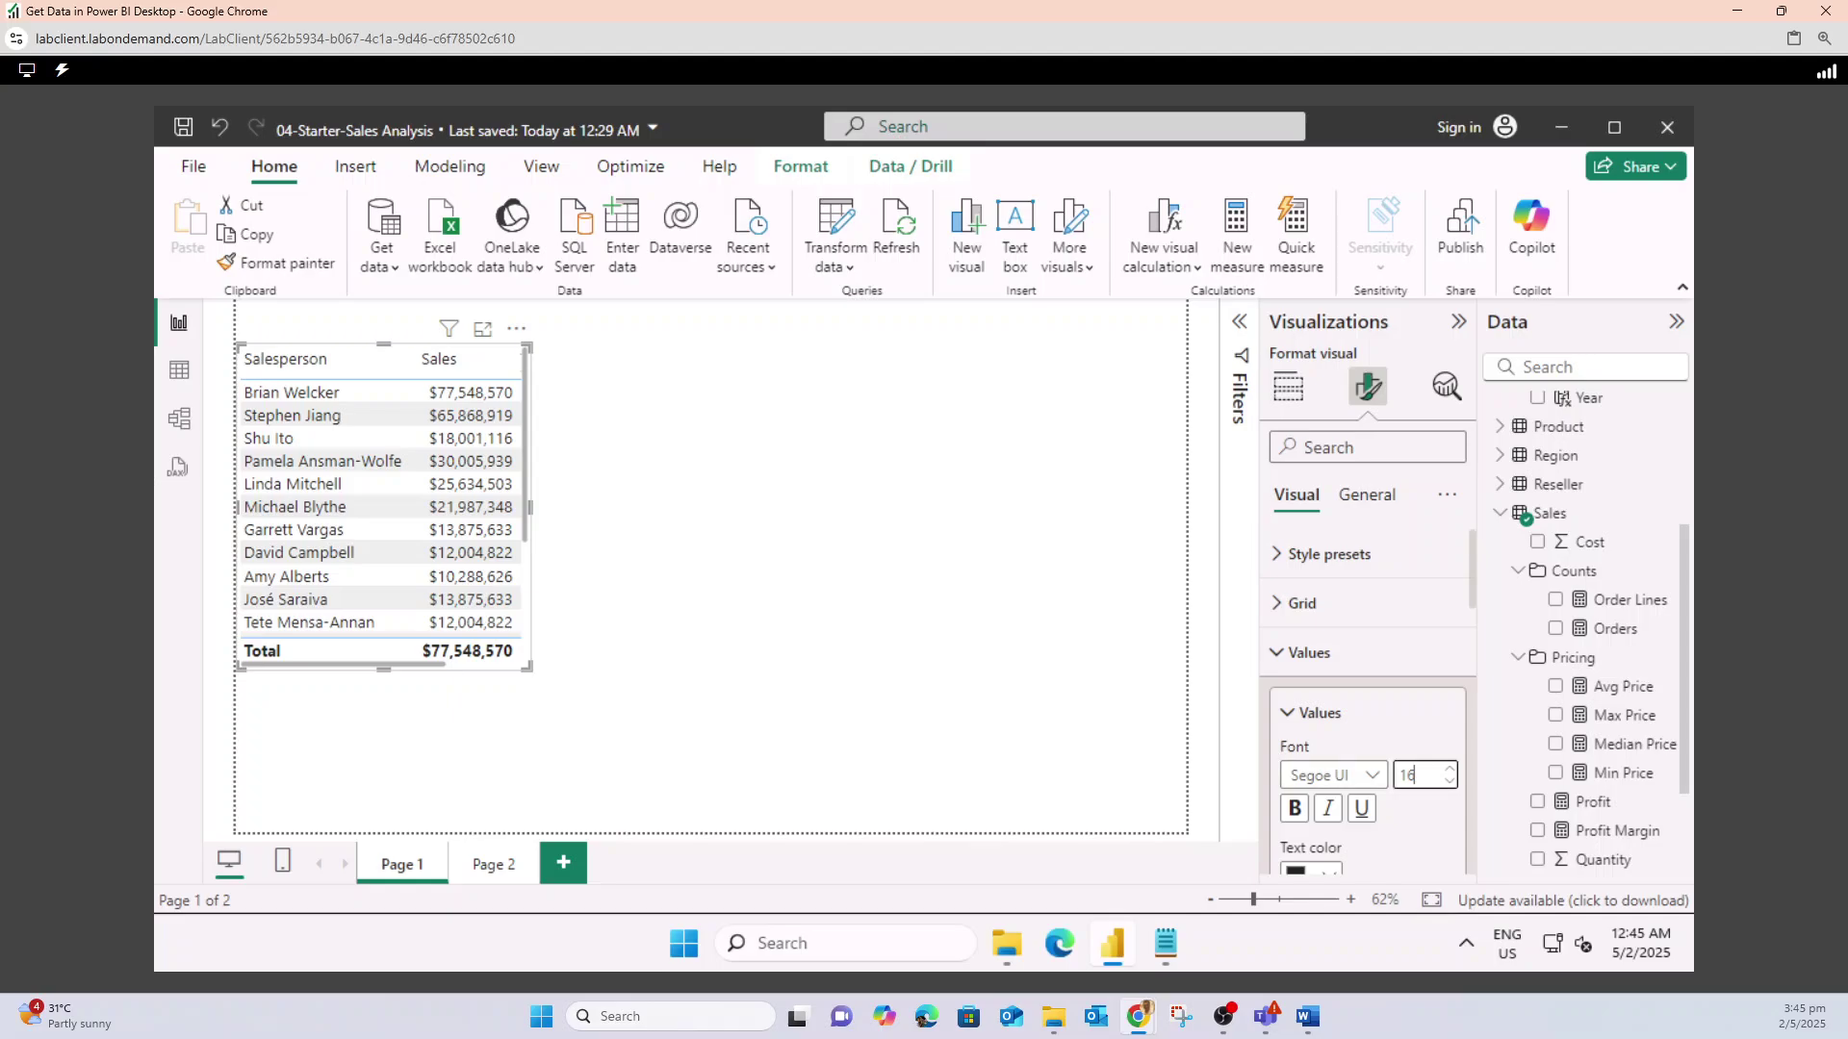
{"action": "left_click_drag", "start_coordinate": [384, 670], "coordinate": [384, 832]}
{"action": "left_click", "coordinate": [712, 616]}
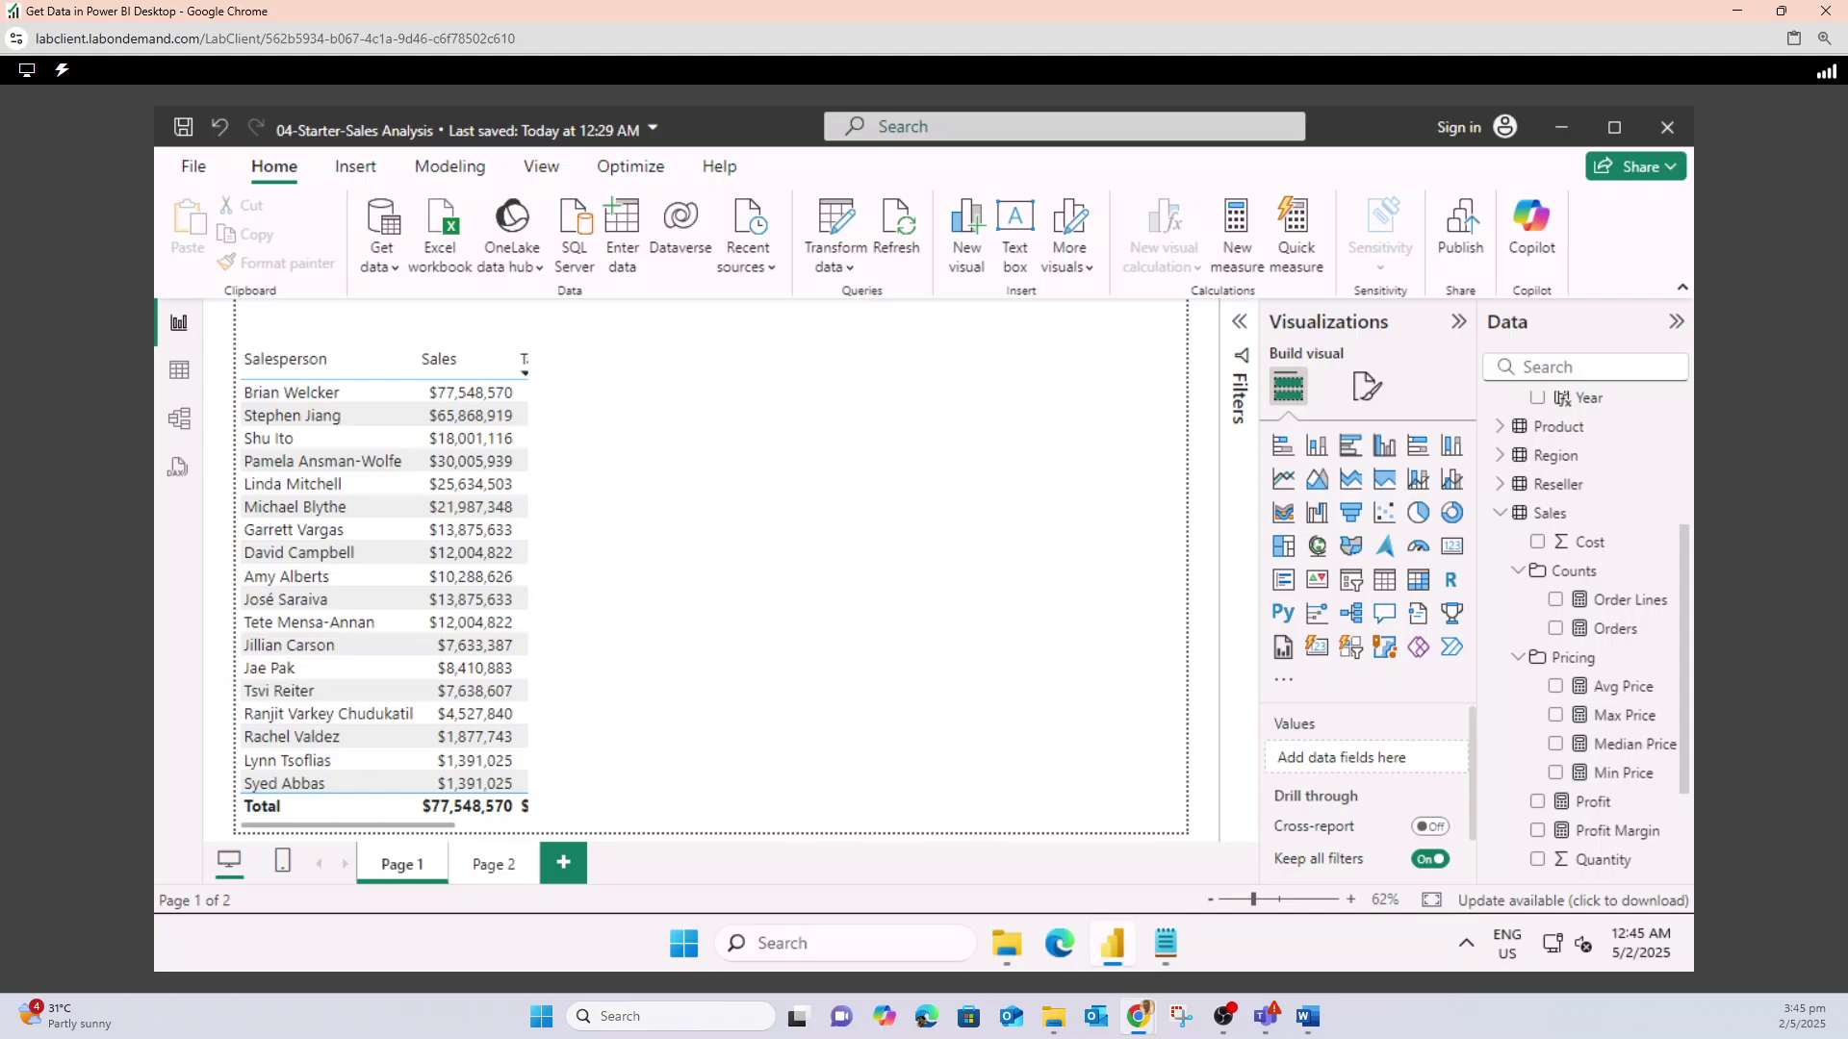
- Check the lab's column rename instruction and rename the Target column in the Targets table as Target Amount
{"action": "key", "text": "alt+Tab"}
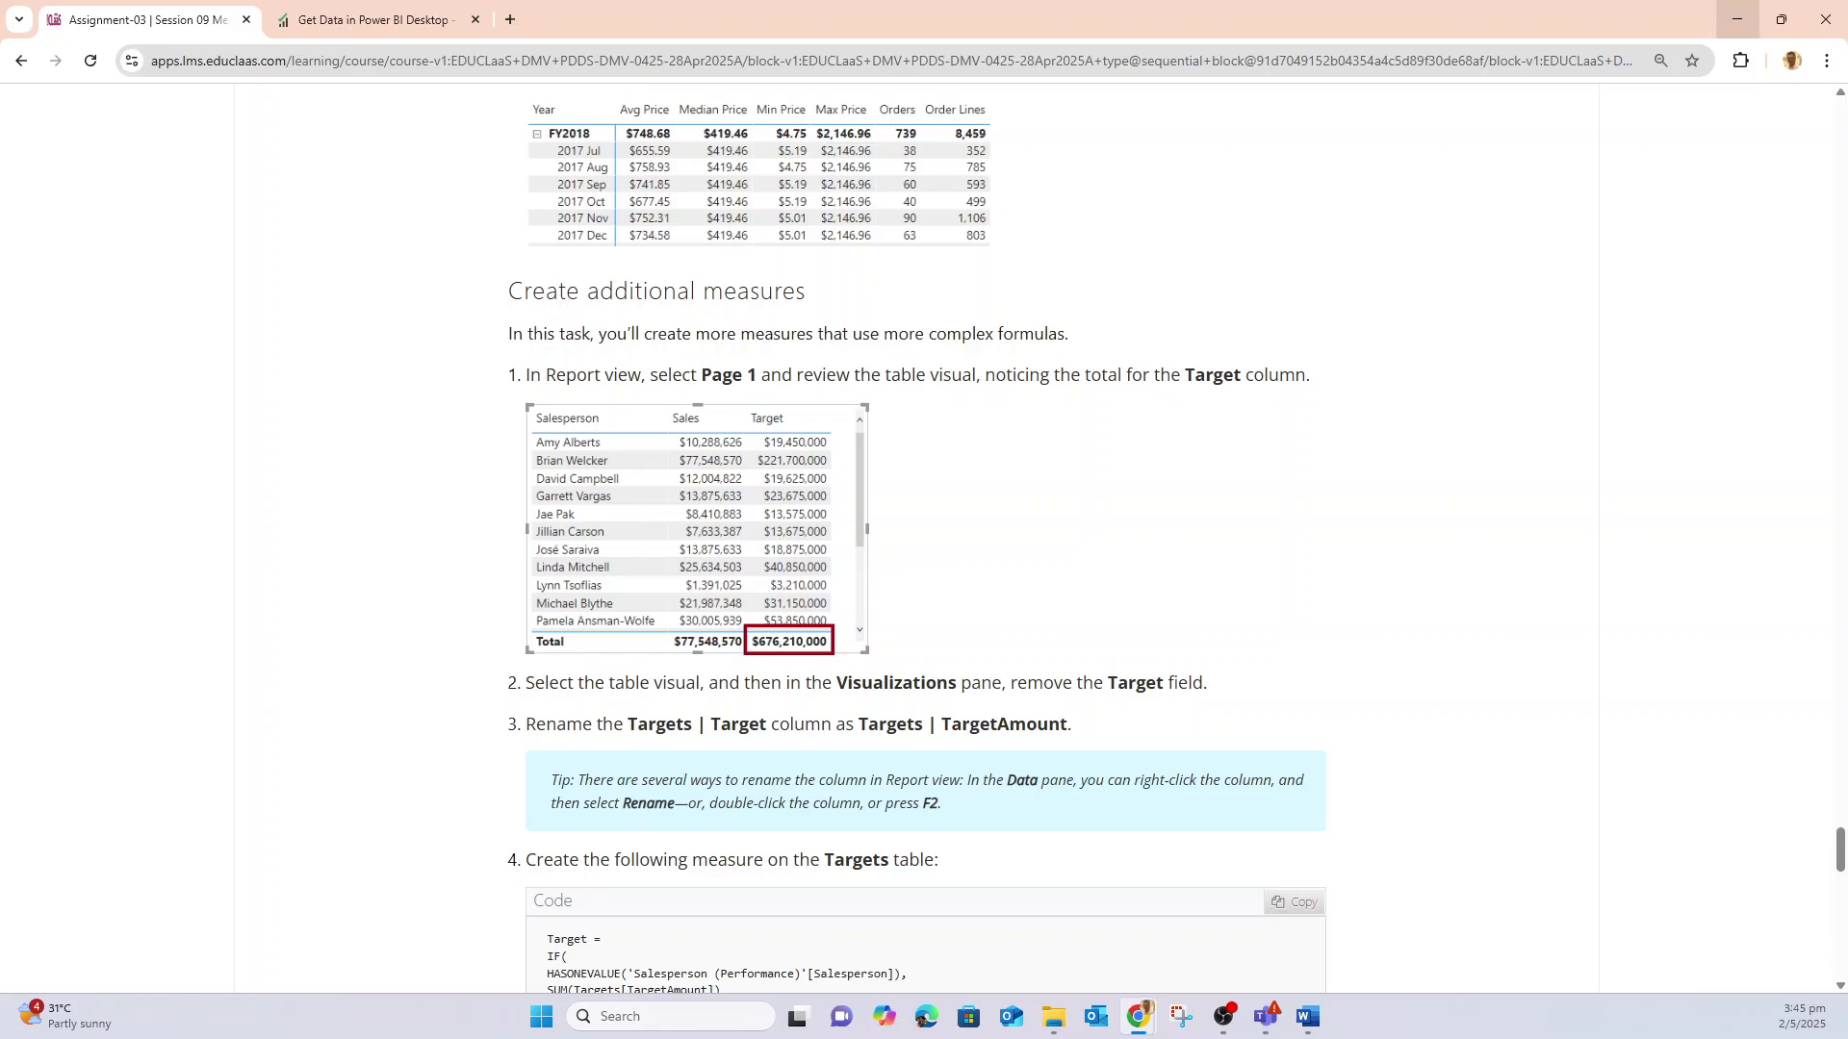
{"action": "key", "text": "alt+Tab"}
{"action": "mouse_move", "coordinate": [1138, 1017]}
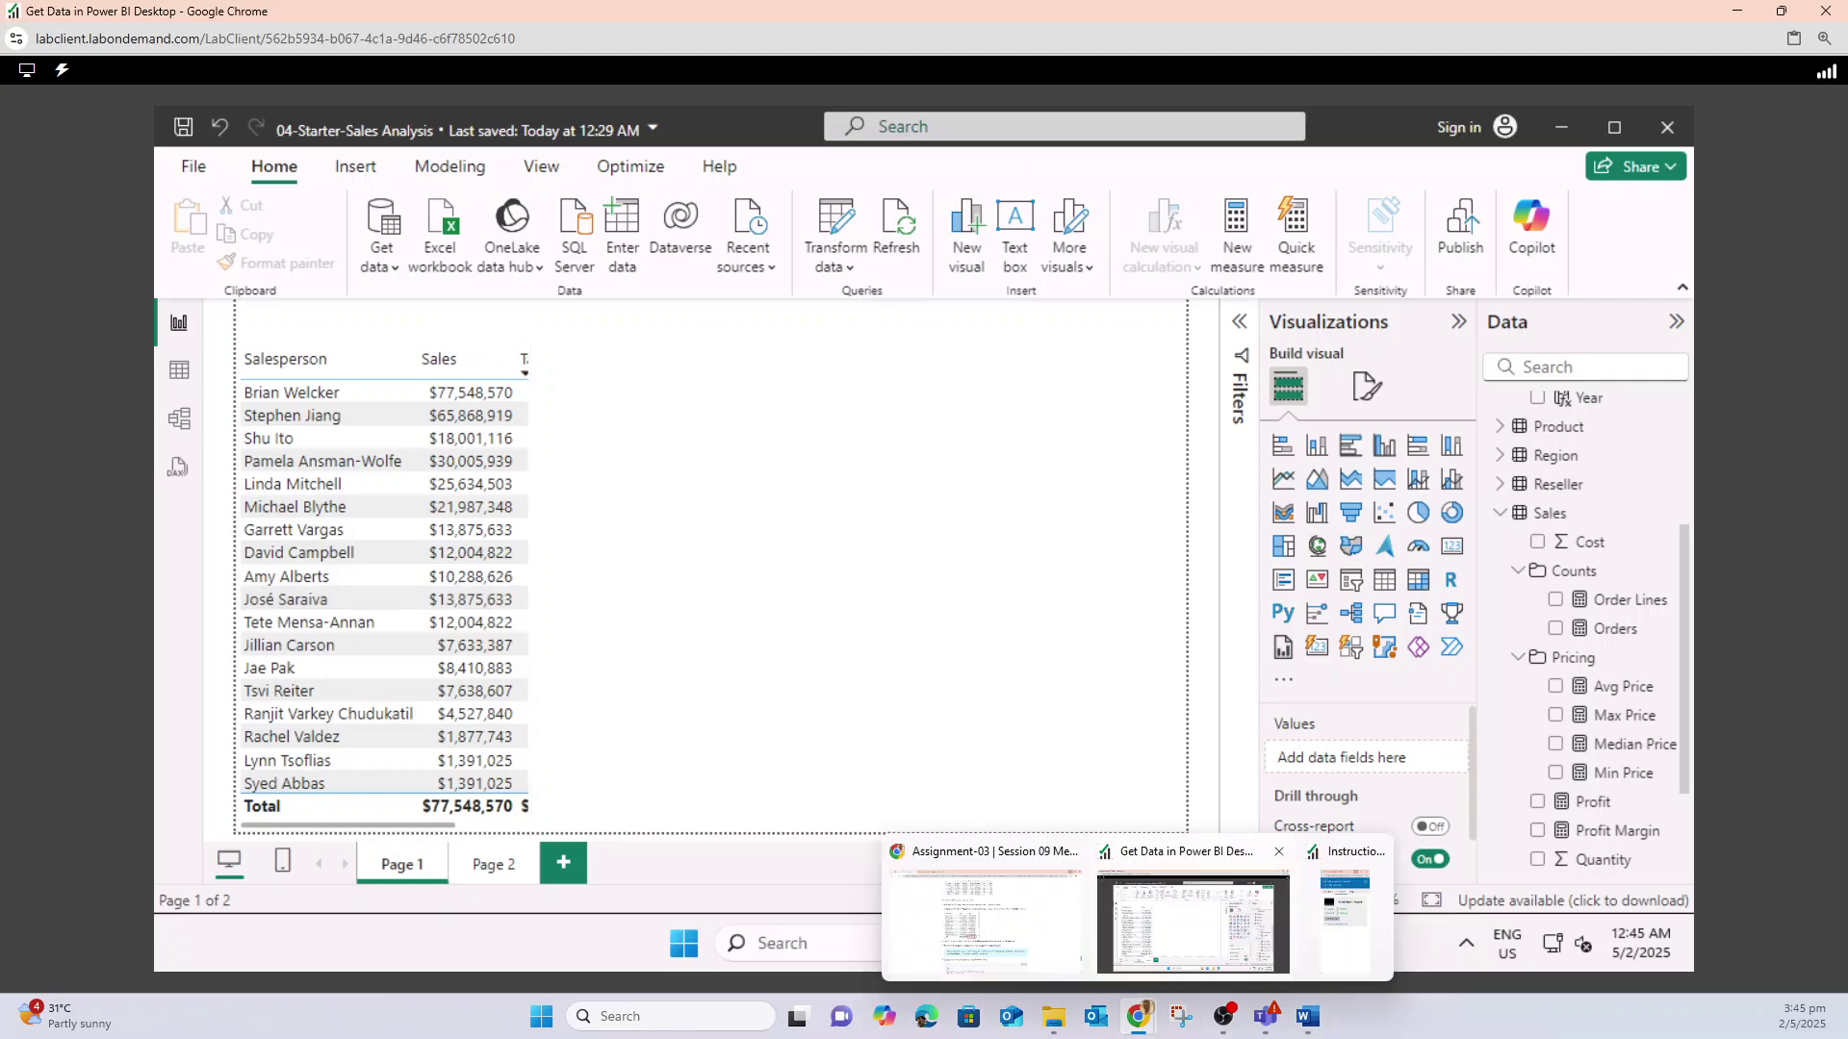
{"action": "left_click", "coordinate": [982, 919]}
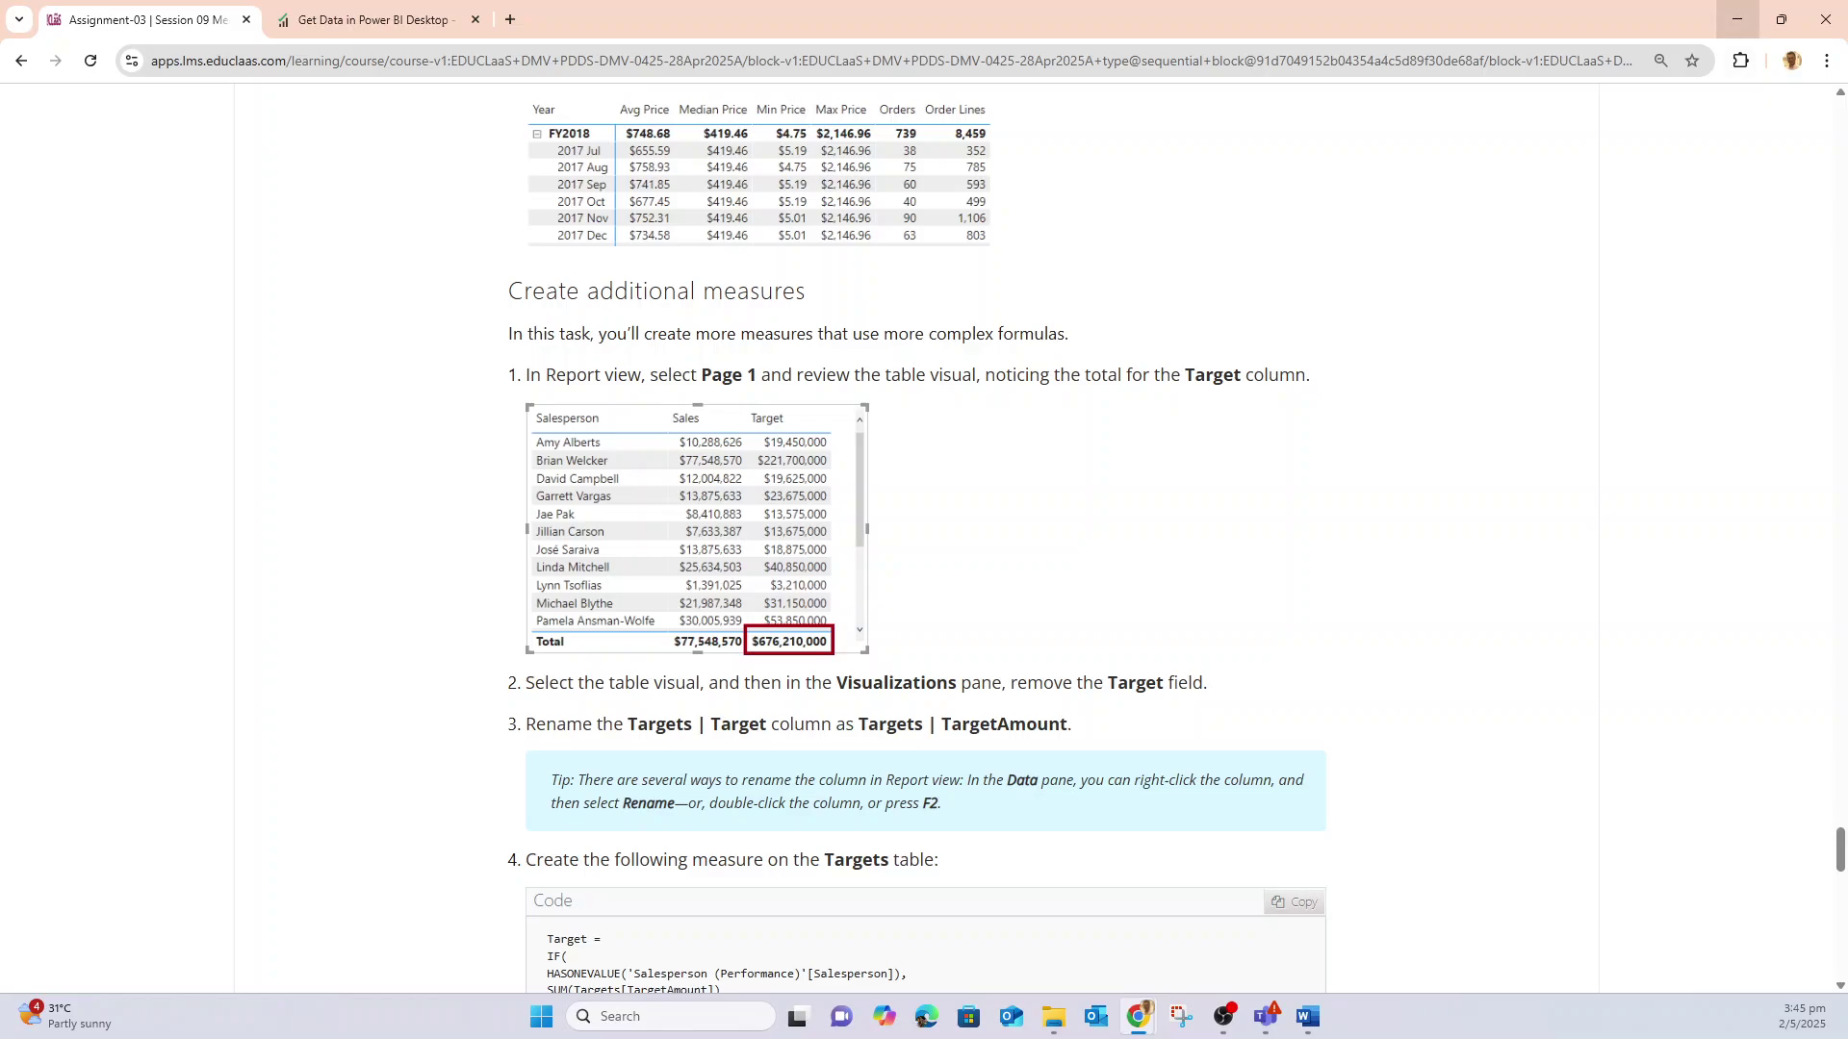
{"action": "left_click", "coordinate": [1737, 19]}
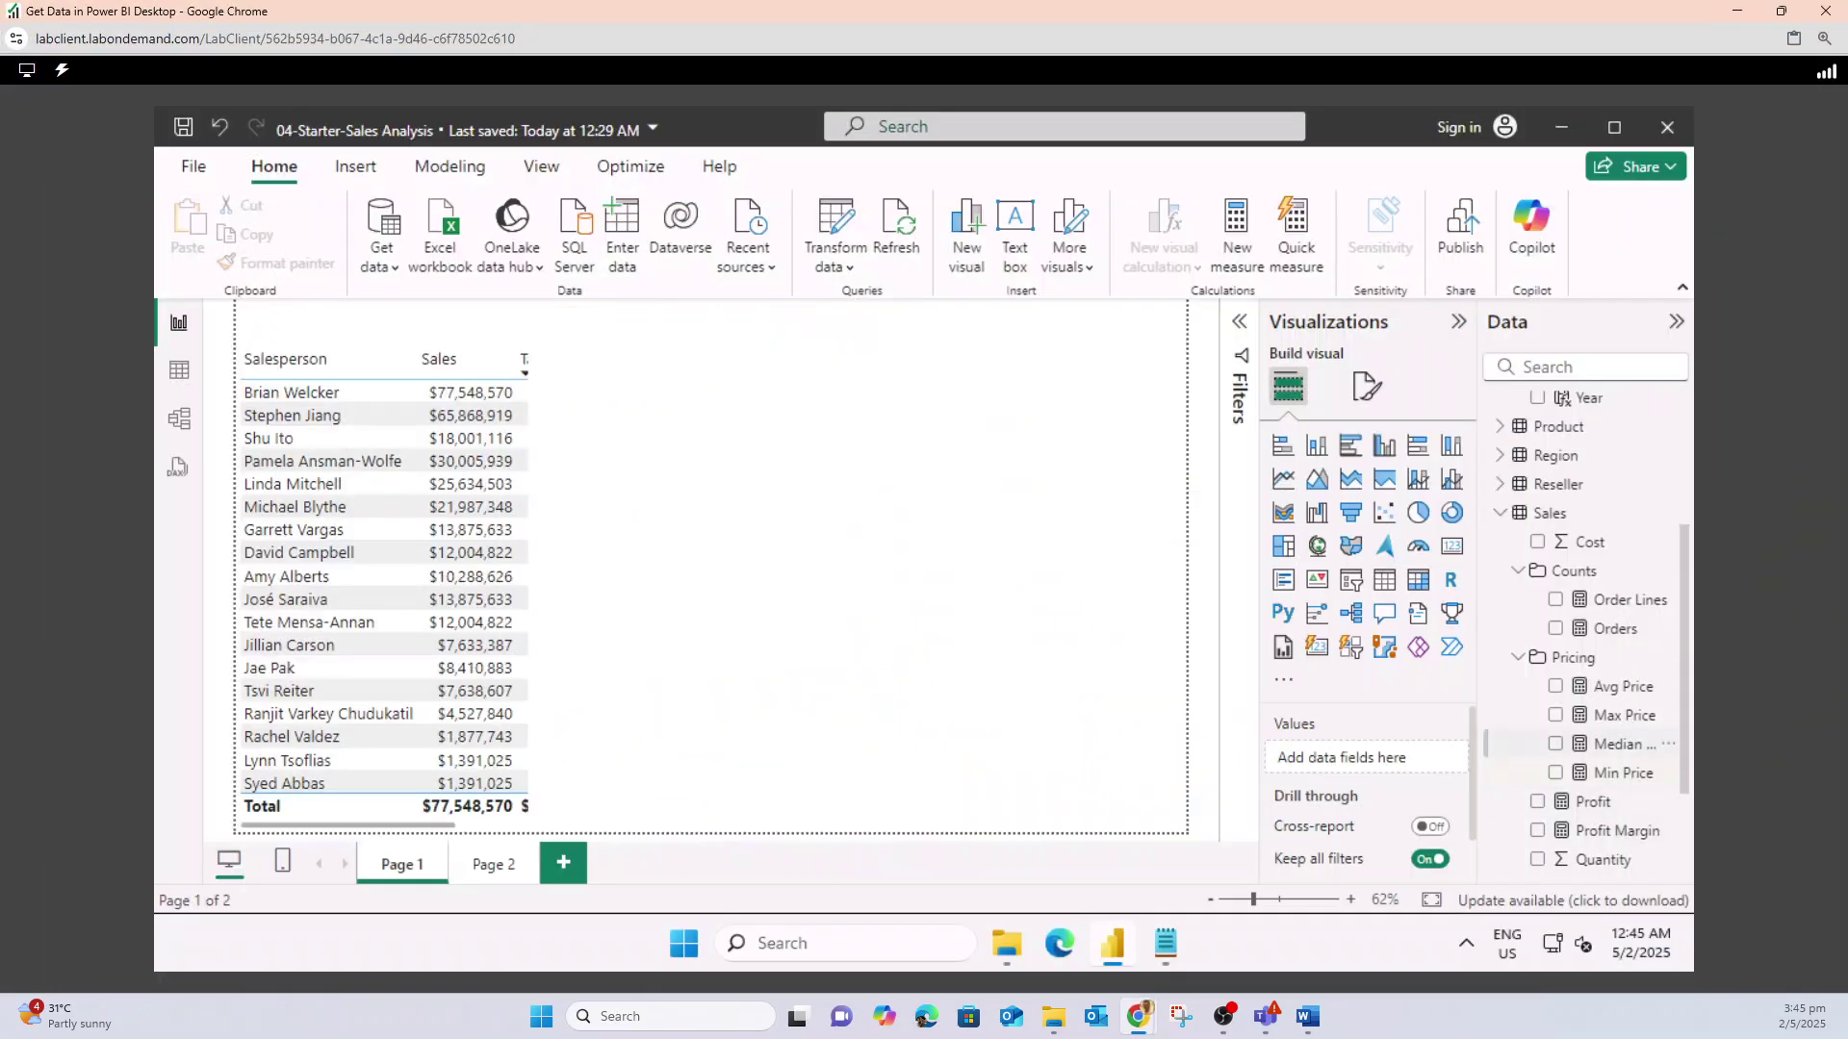
{"action": "left_click", "coordinate": [1499, 513]}
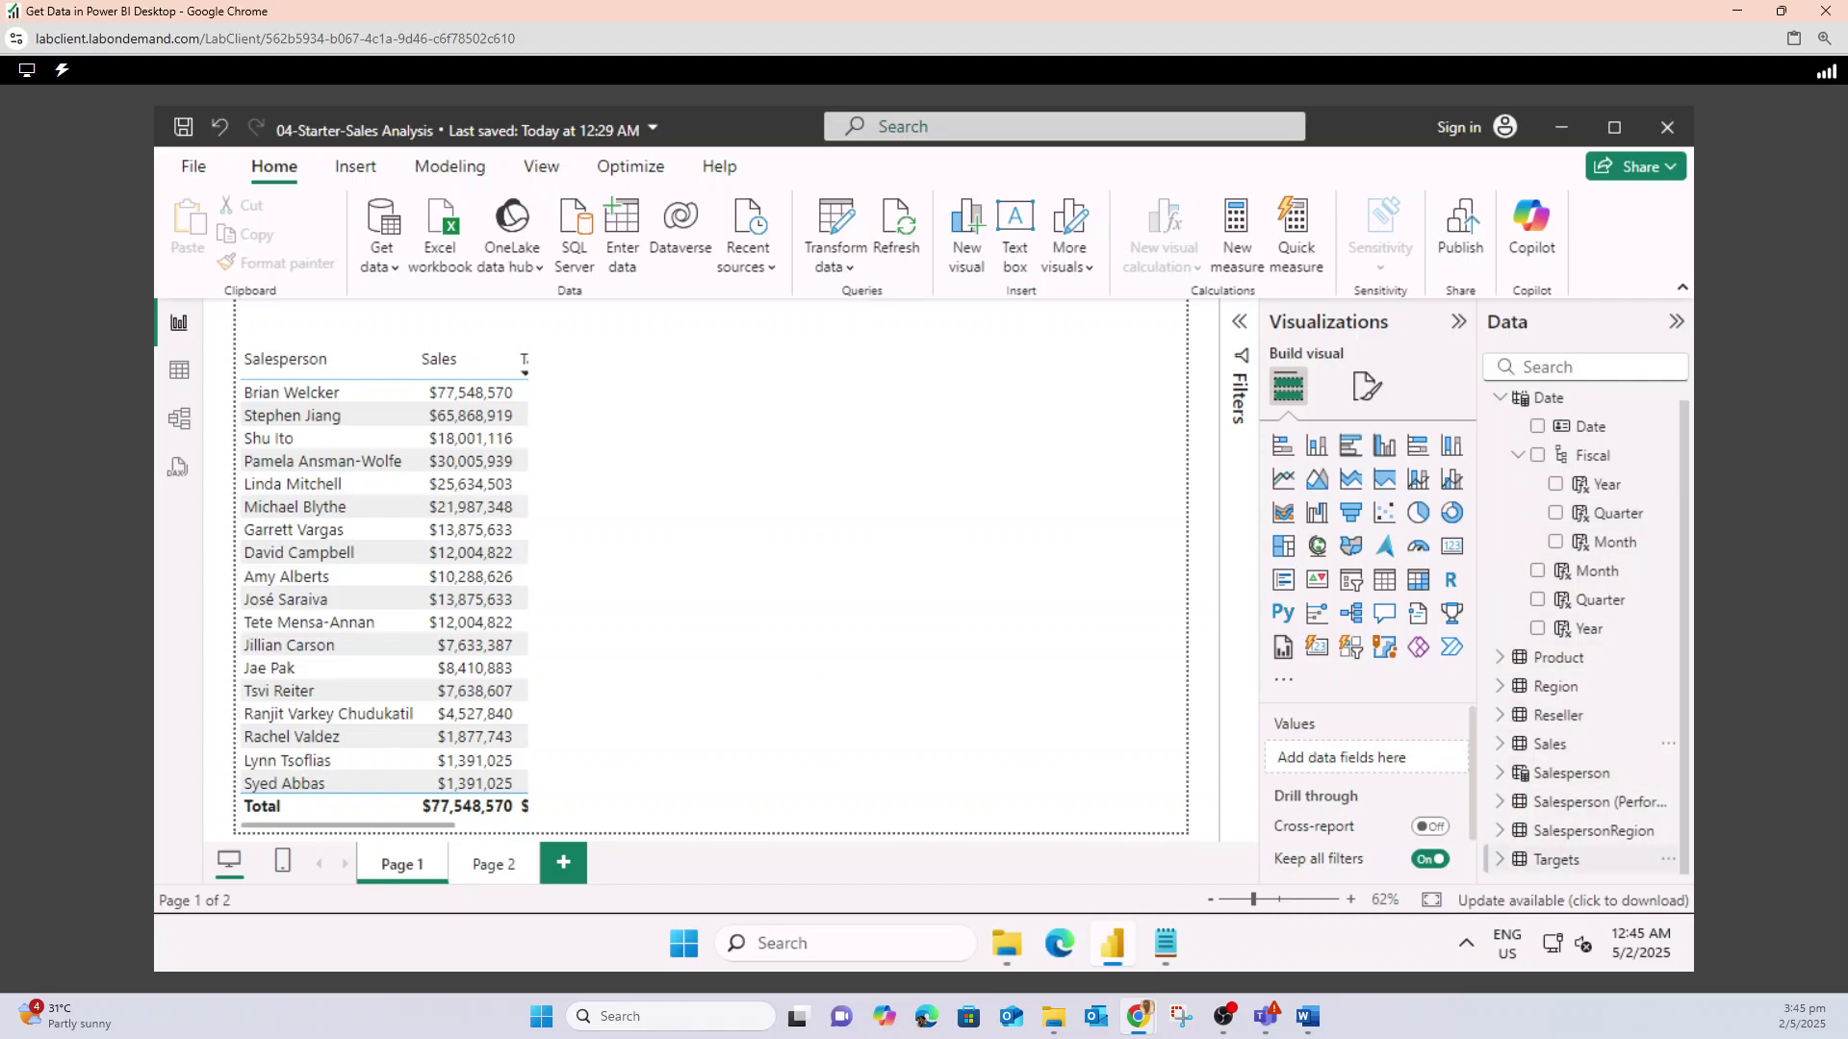
{"action": "left_click", "coordinate": [1499, 859]}
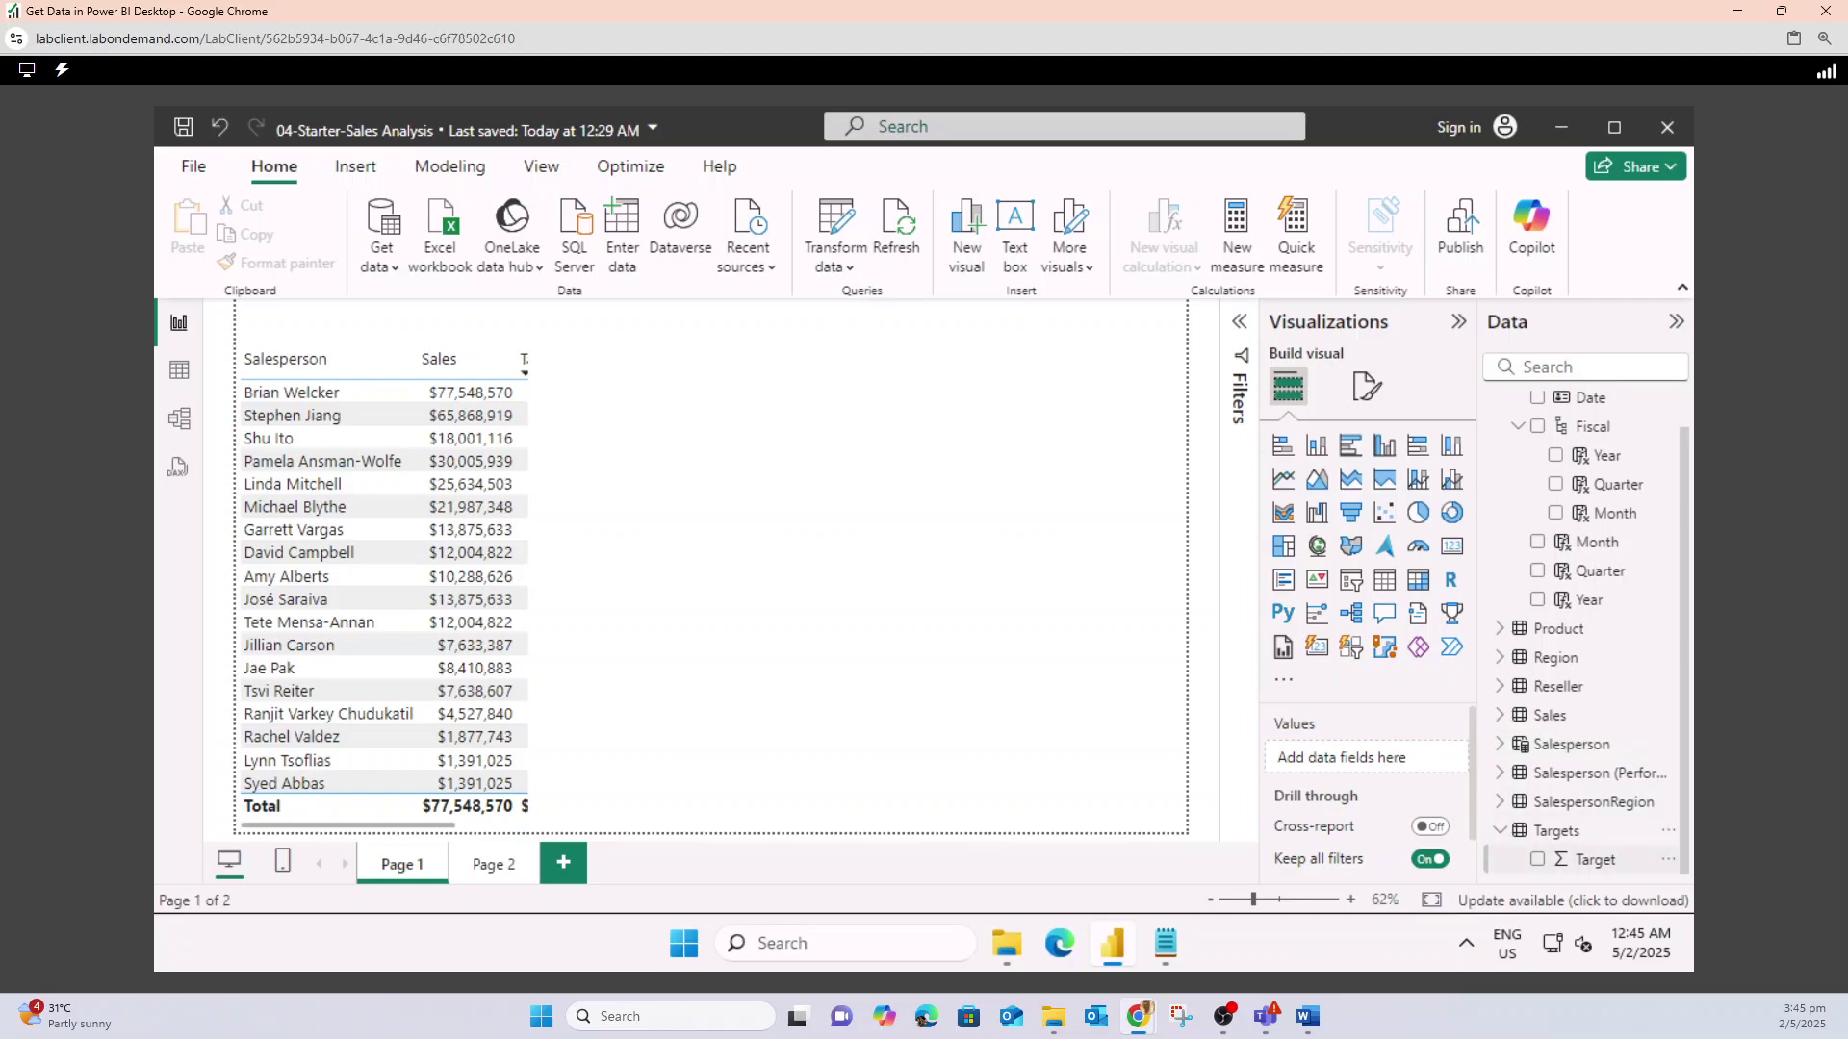
{"action": "left_click", "coordinate": [1596, 859]}
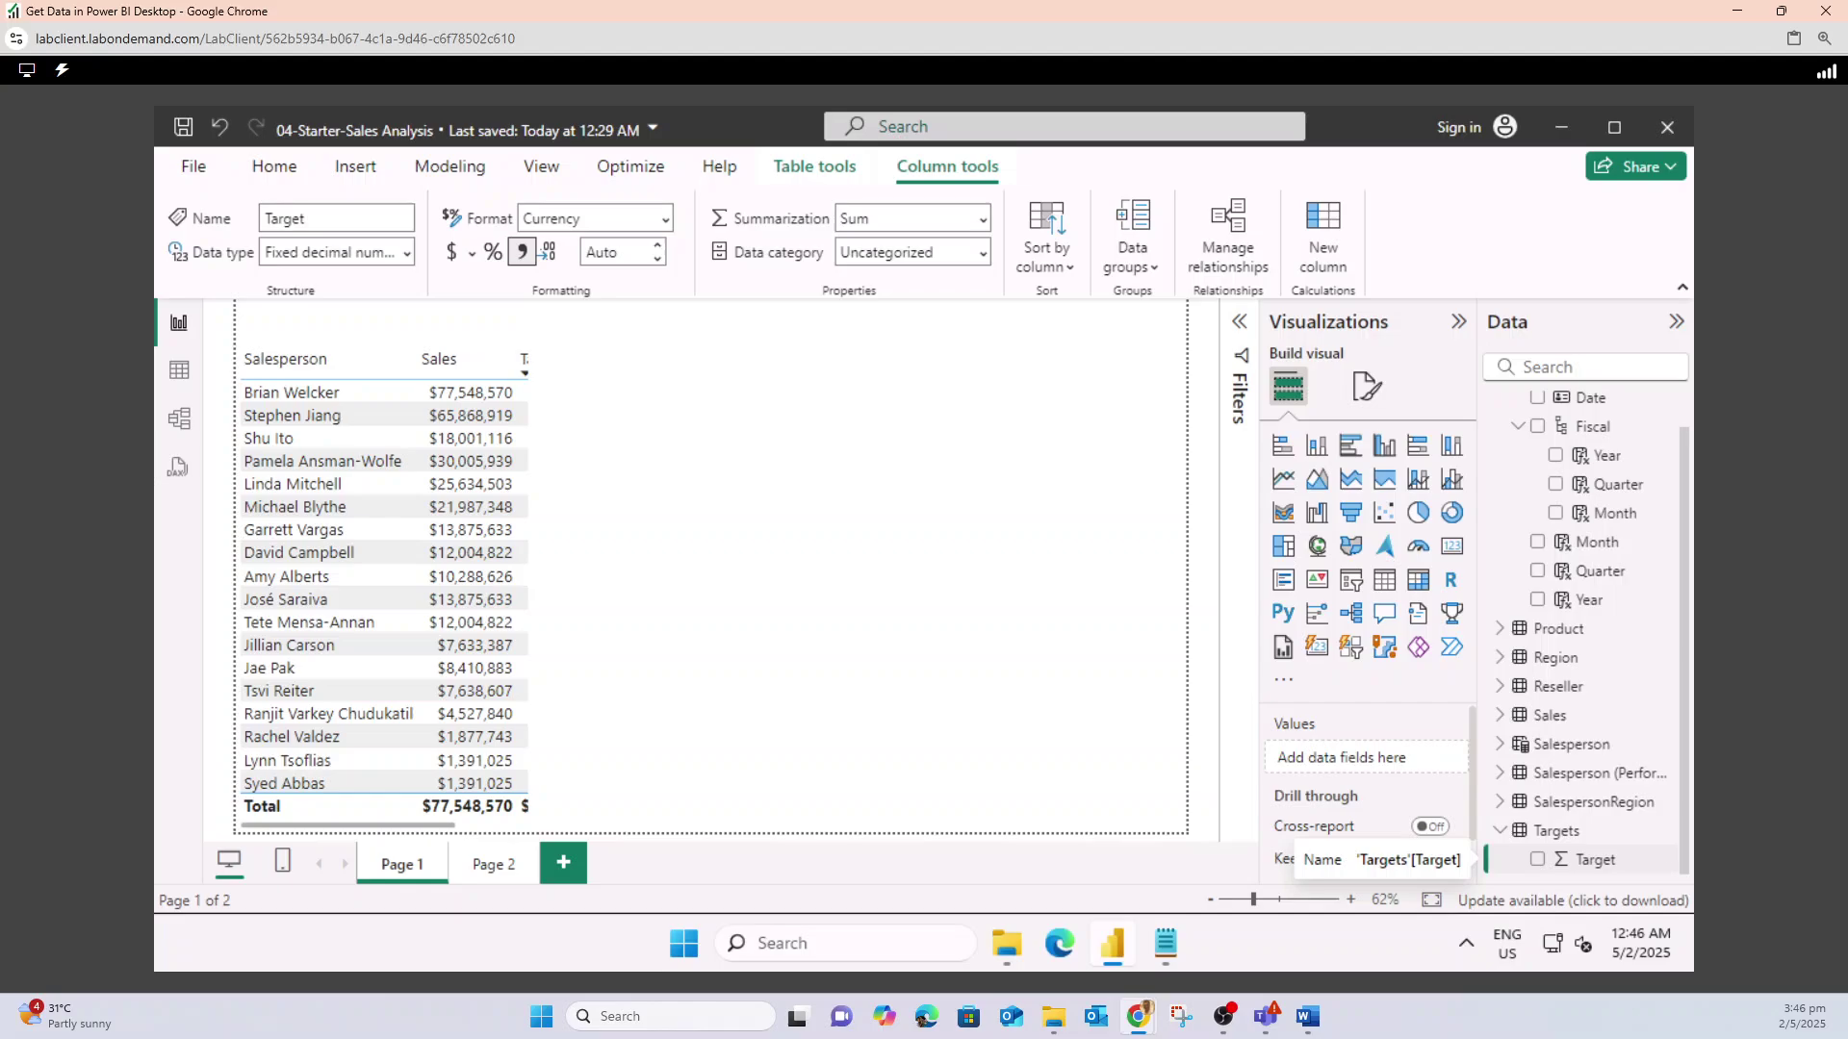
{"action": "right_click", "coordinate": [1595, 859]}
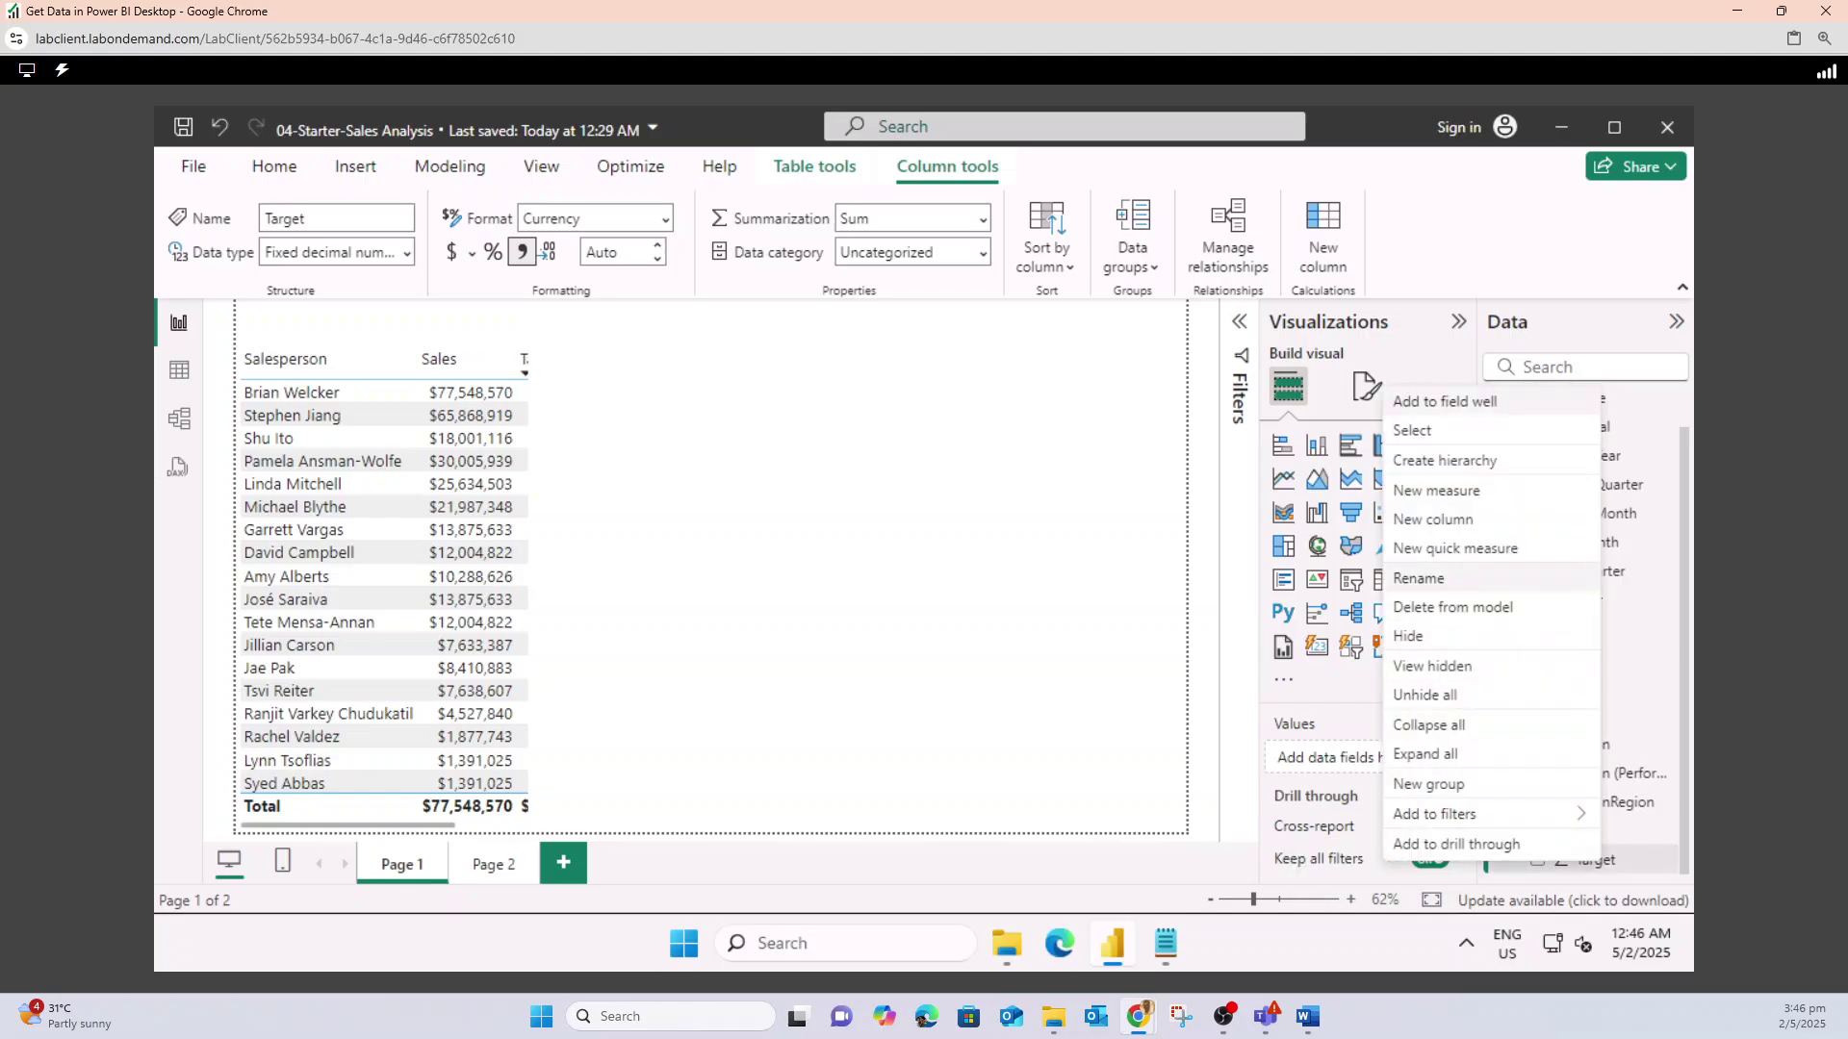
{"action": "left_click", "coordinate": [1448, 577]}
{"action": "key", "text": "Right"}
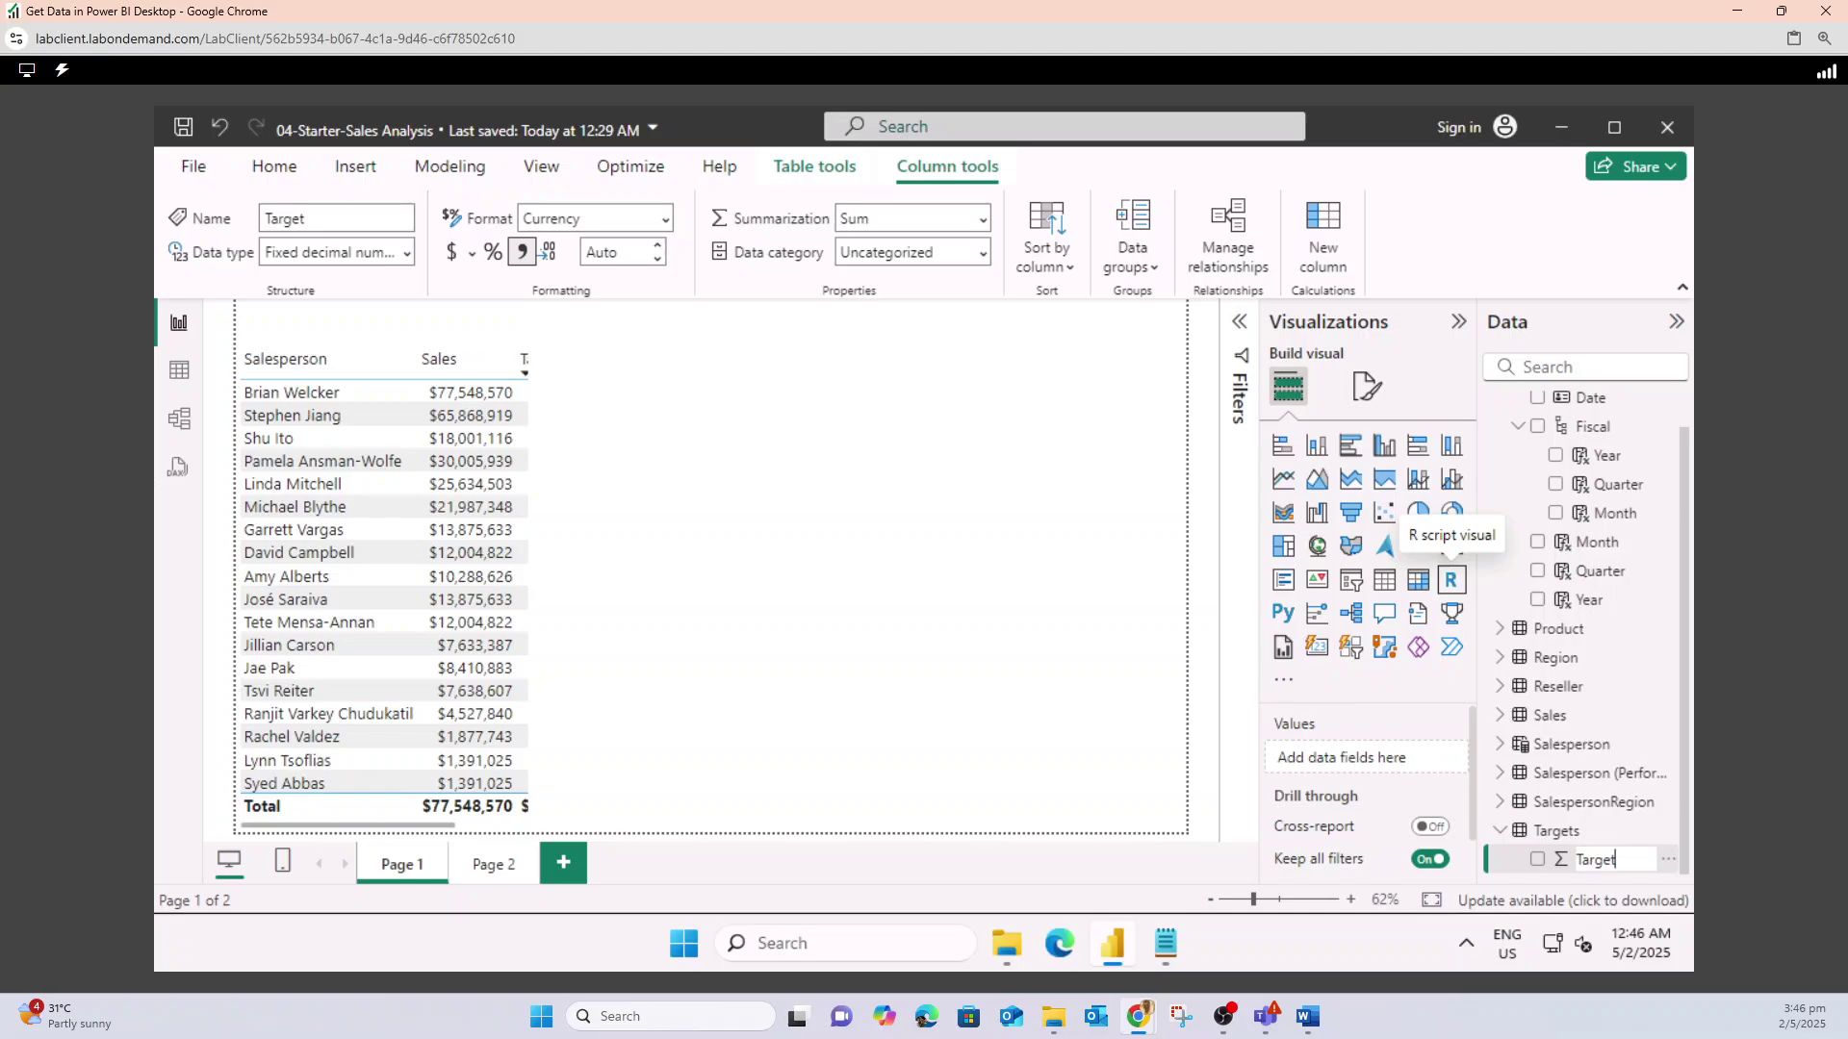
{"action": "type", "text": "An"}
{"action": "type", "text": "ount"}
{"action": "key", "text": "Return"}
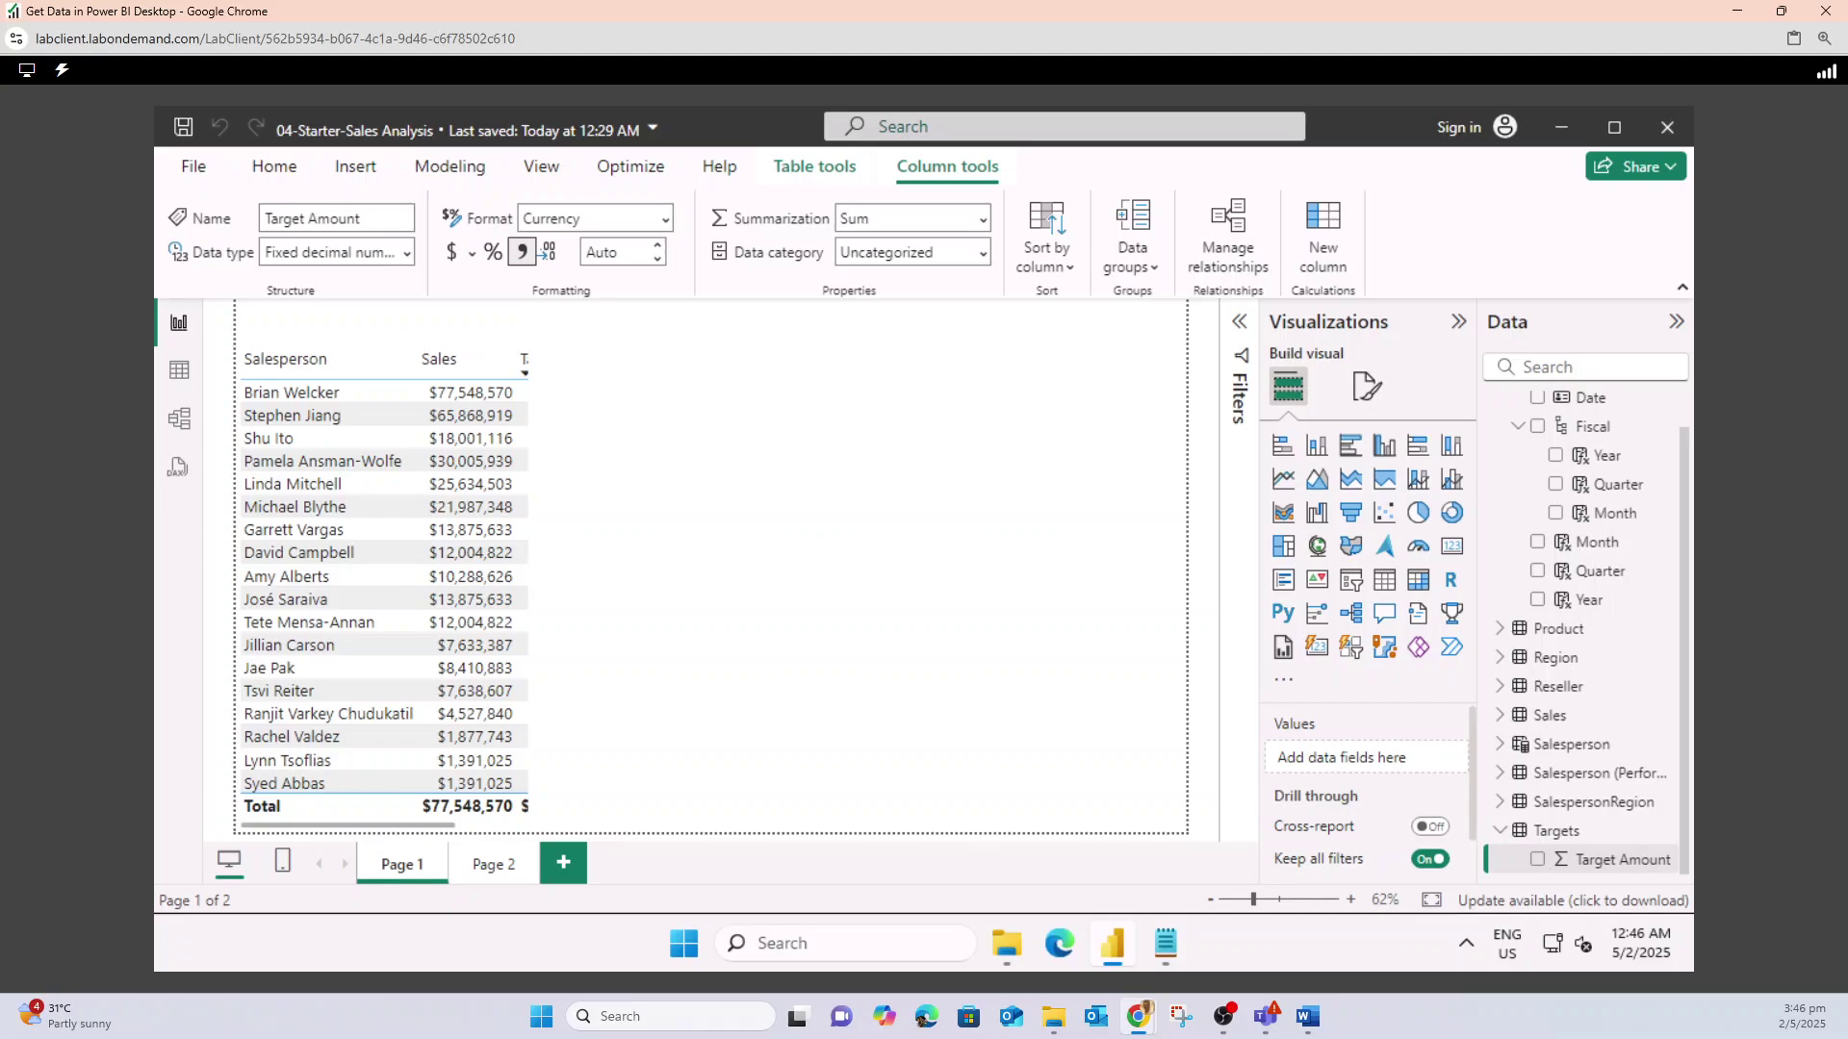
- Widen the salesperson table so that its Target column fits in full
{"action": "left_click", "coordinate": [243, 461]}
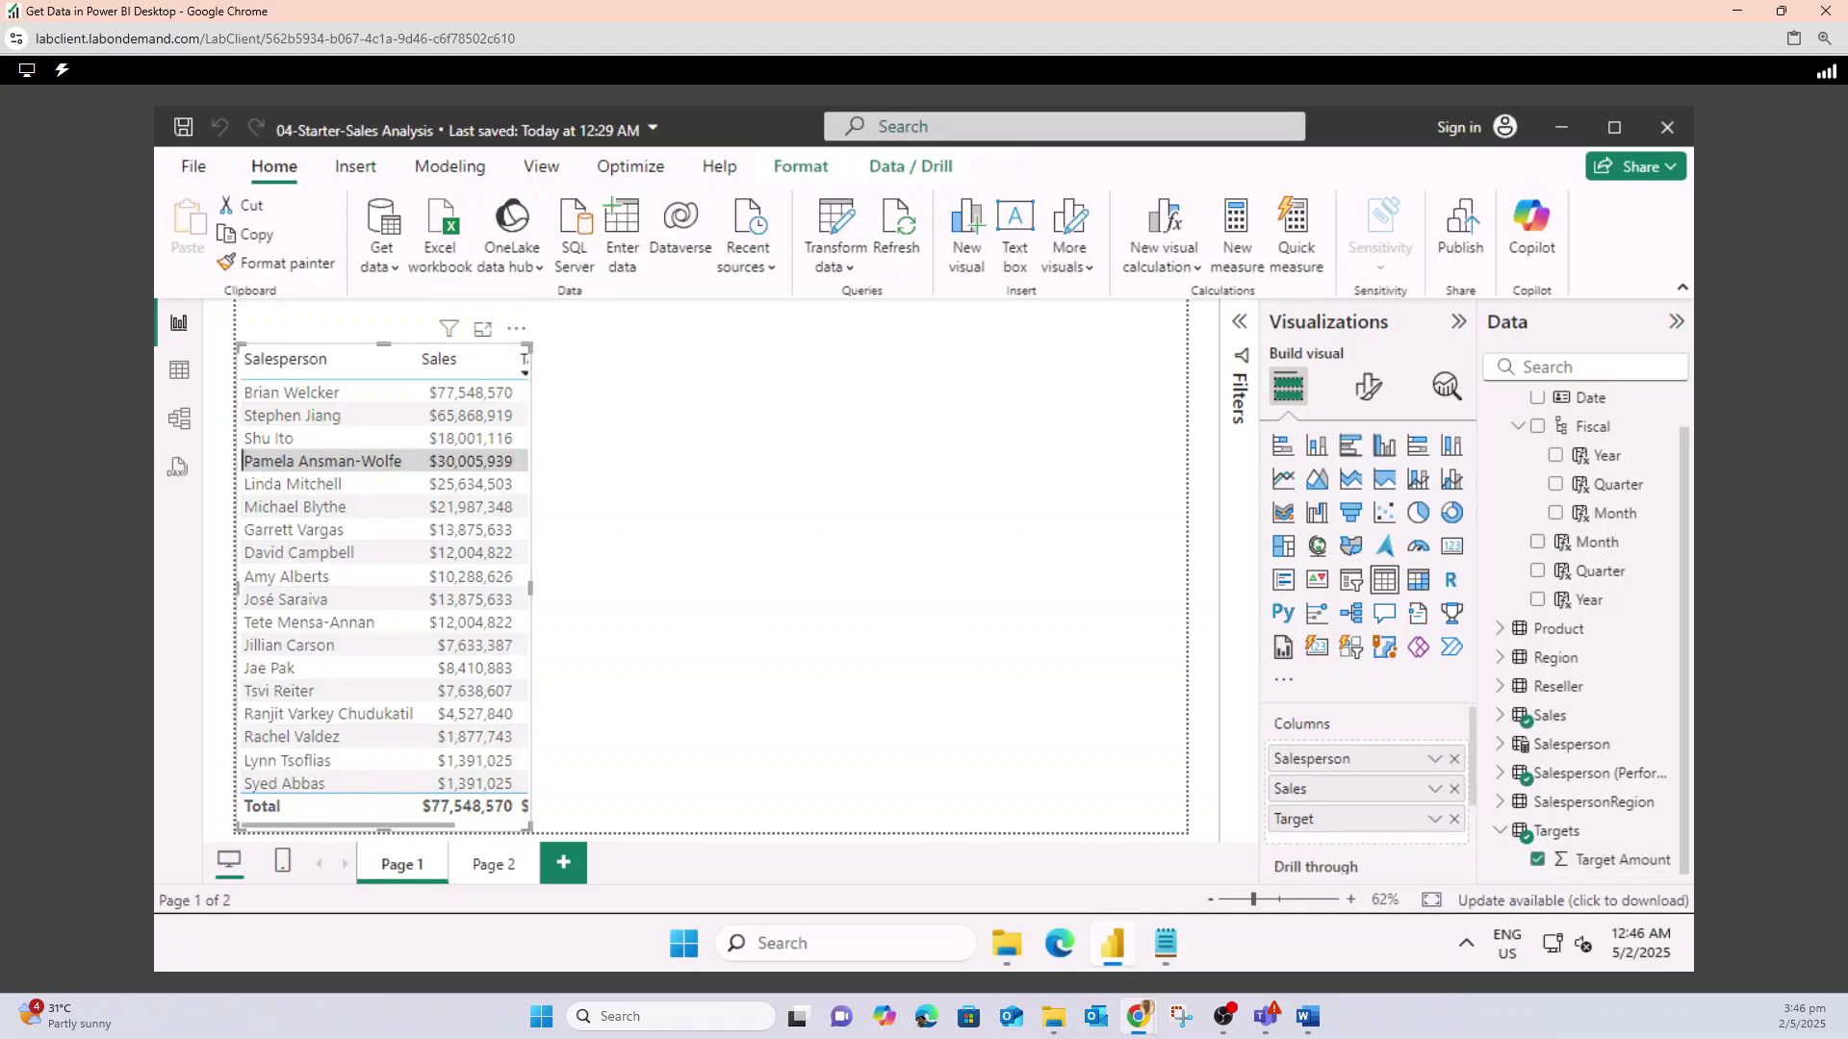
{"action": "scroll", "coordinate": [1357, 714], "scroll_direction": "down", "scroll_amount": 2}
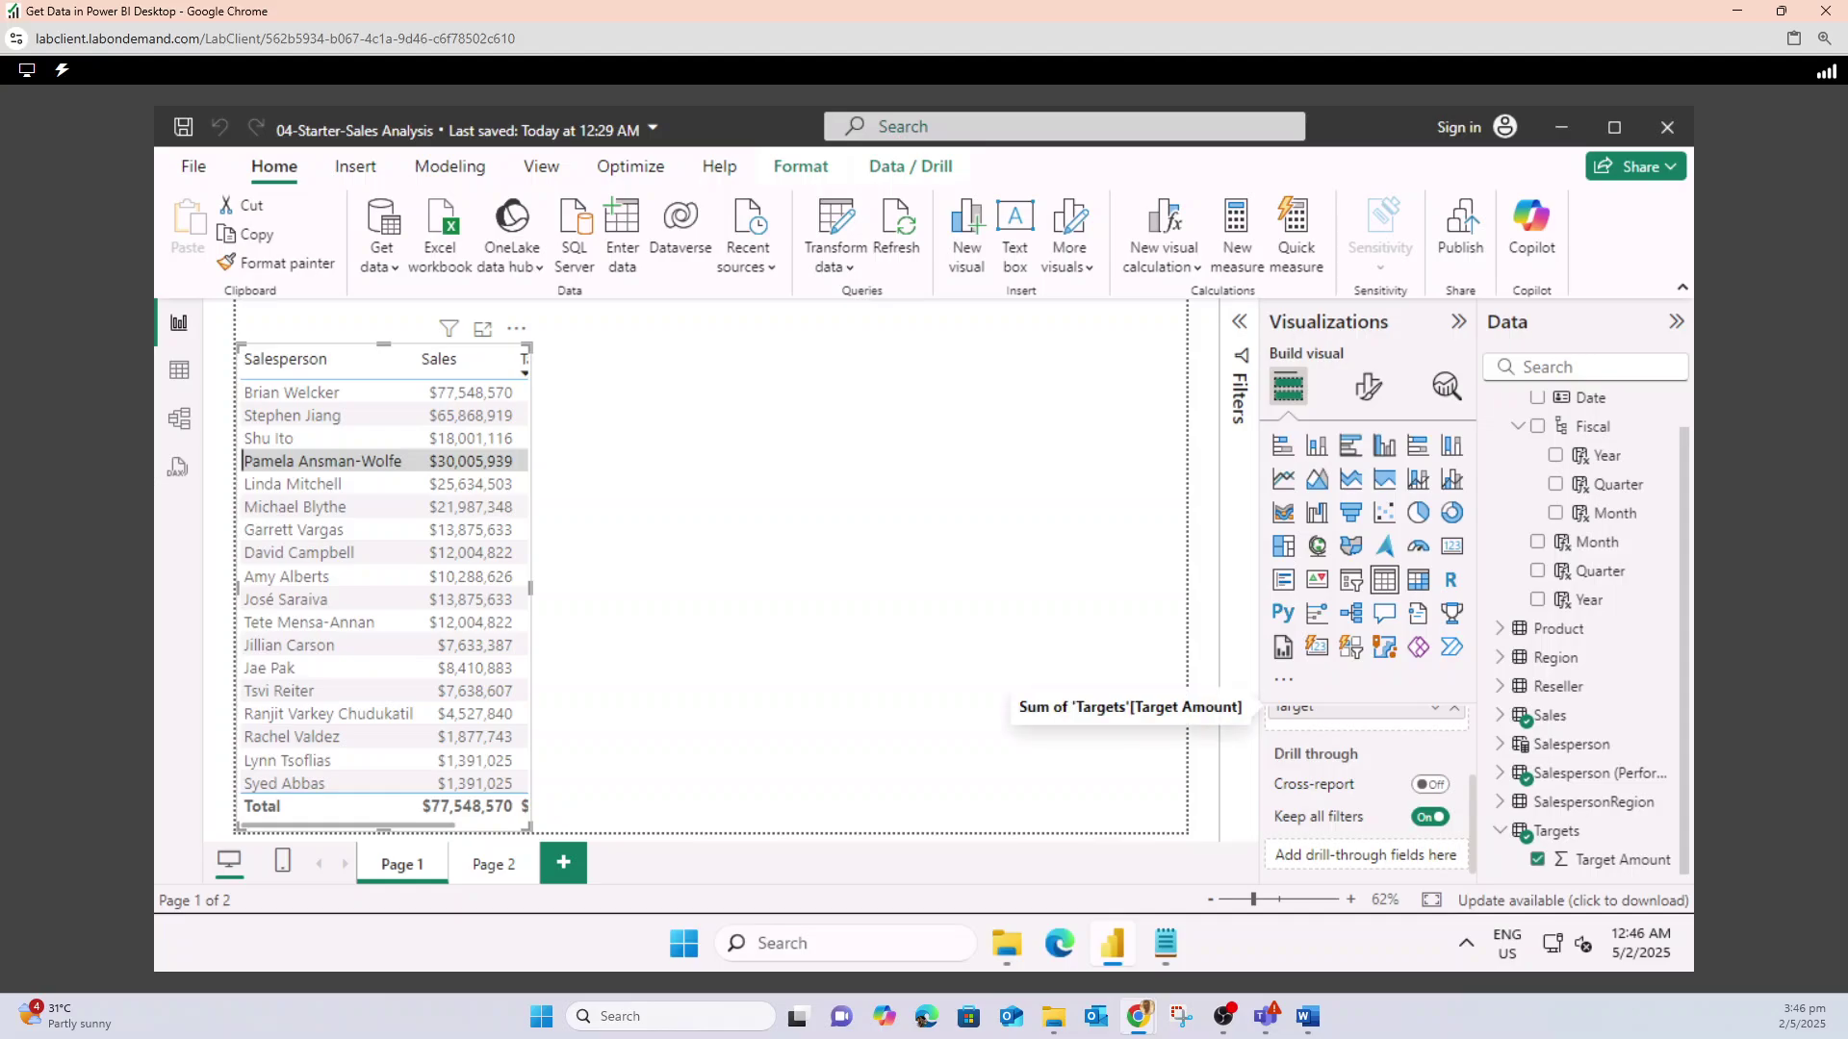
{"action": "scroll", "coordinate": [1357, 714], "scroll_direction": "up", "scroll_amount": 2}
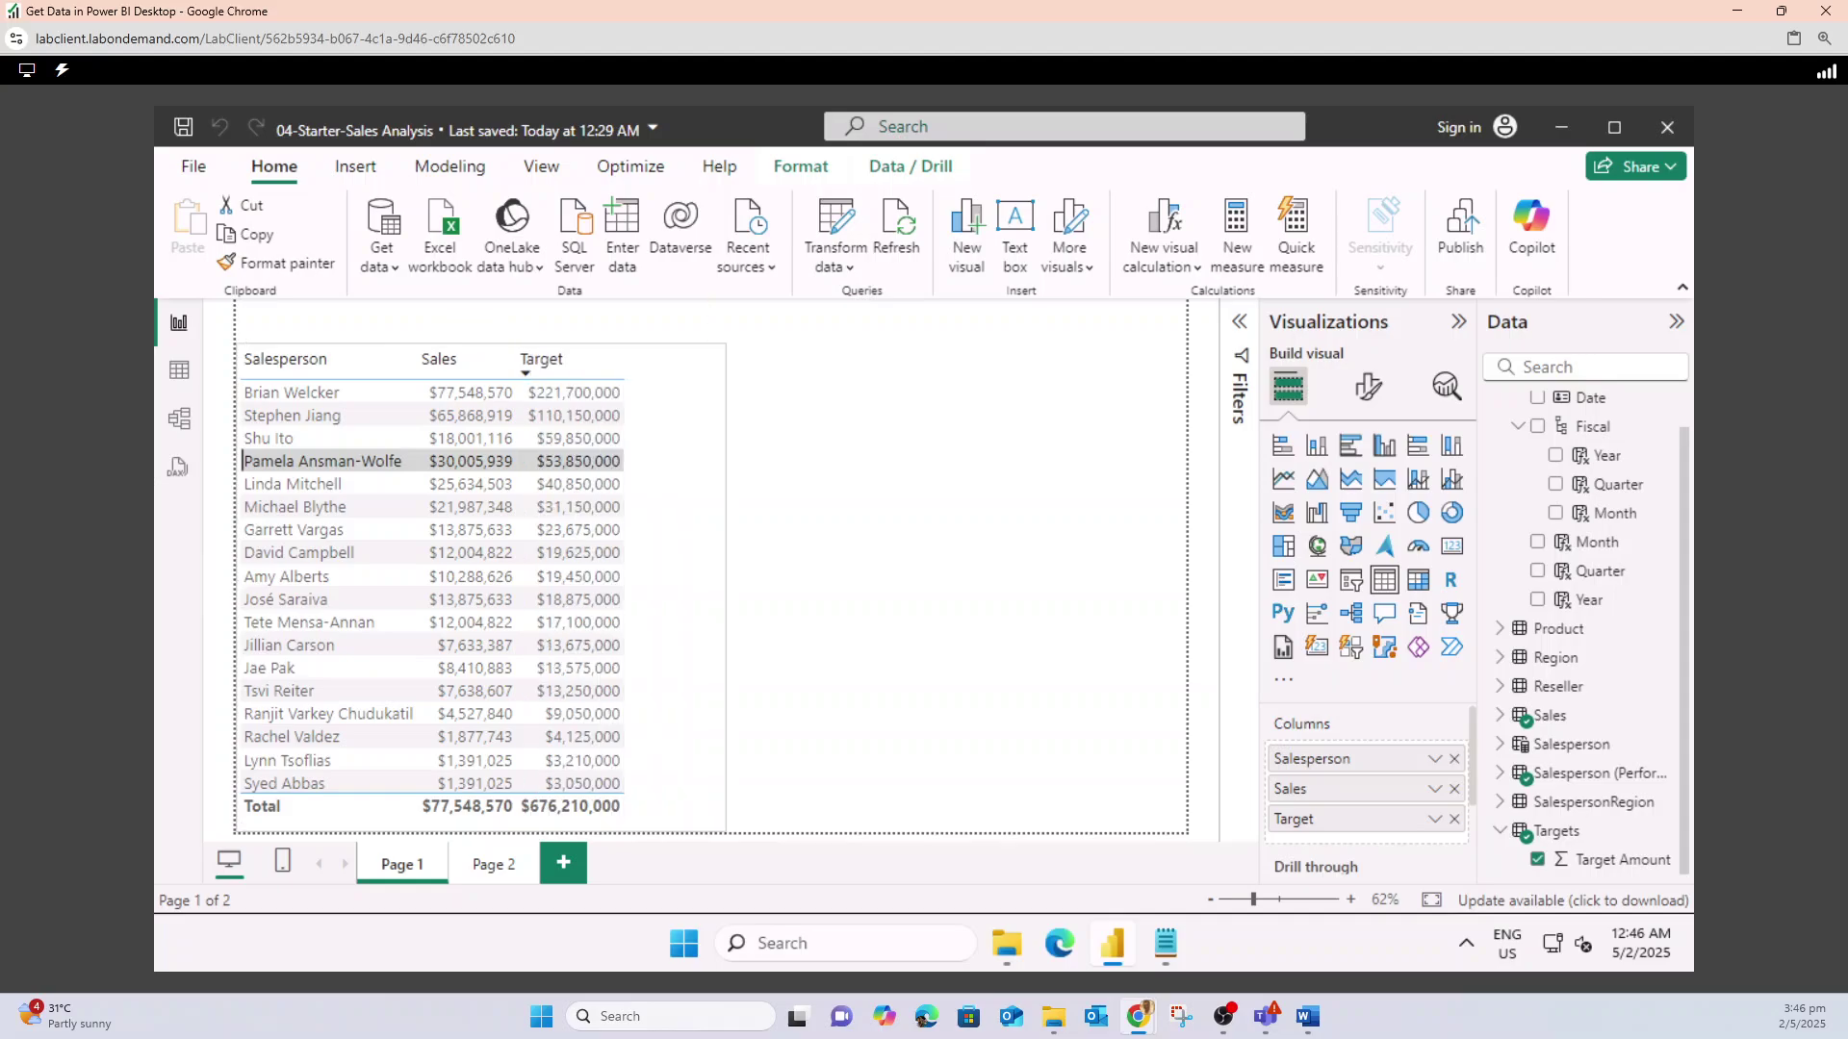
{"action": "left_click", "coordinate": [890, 587]}
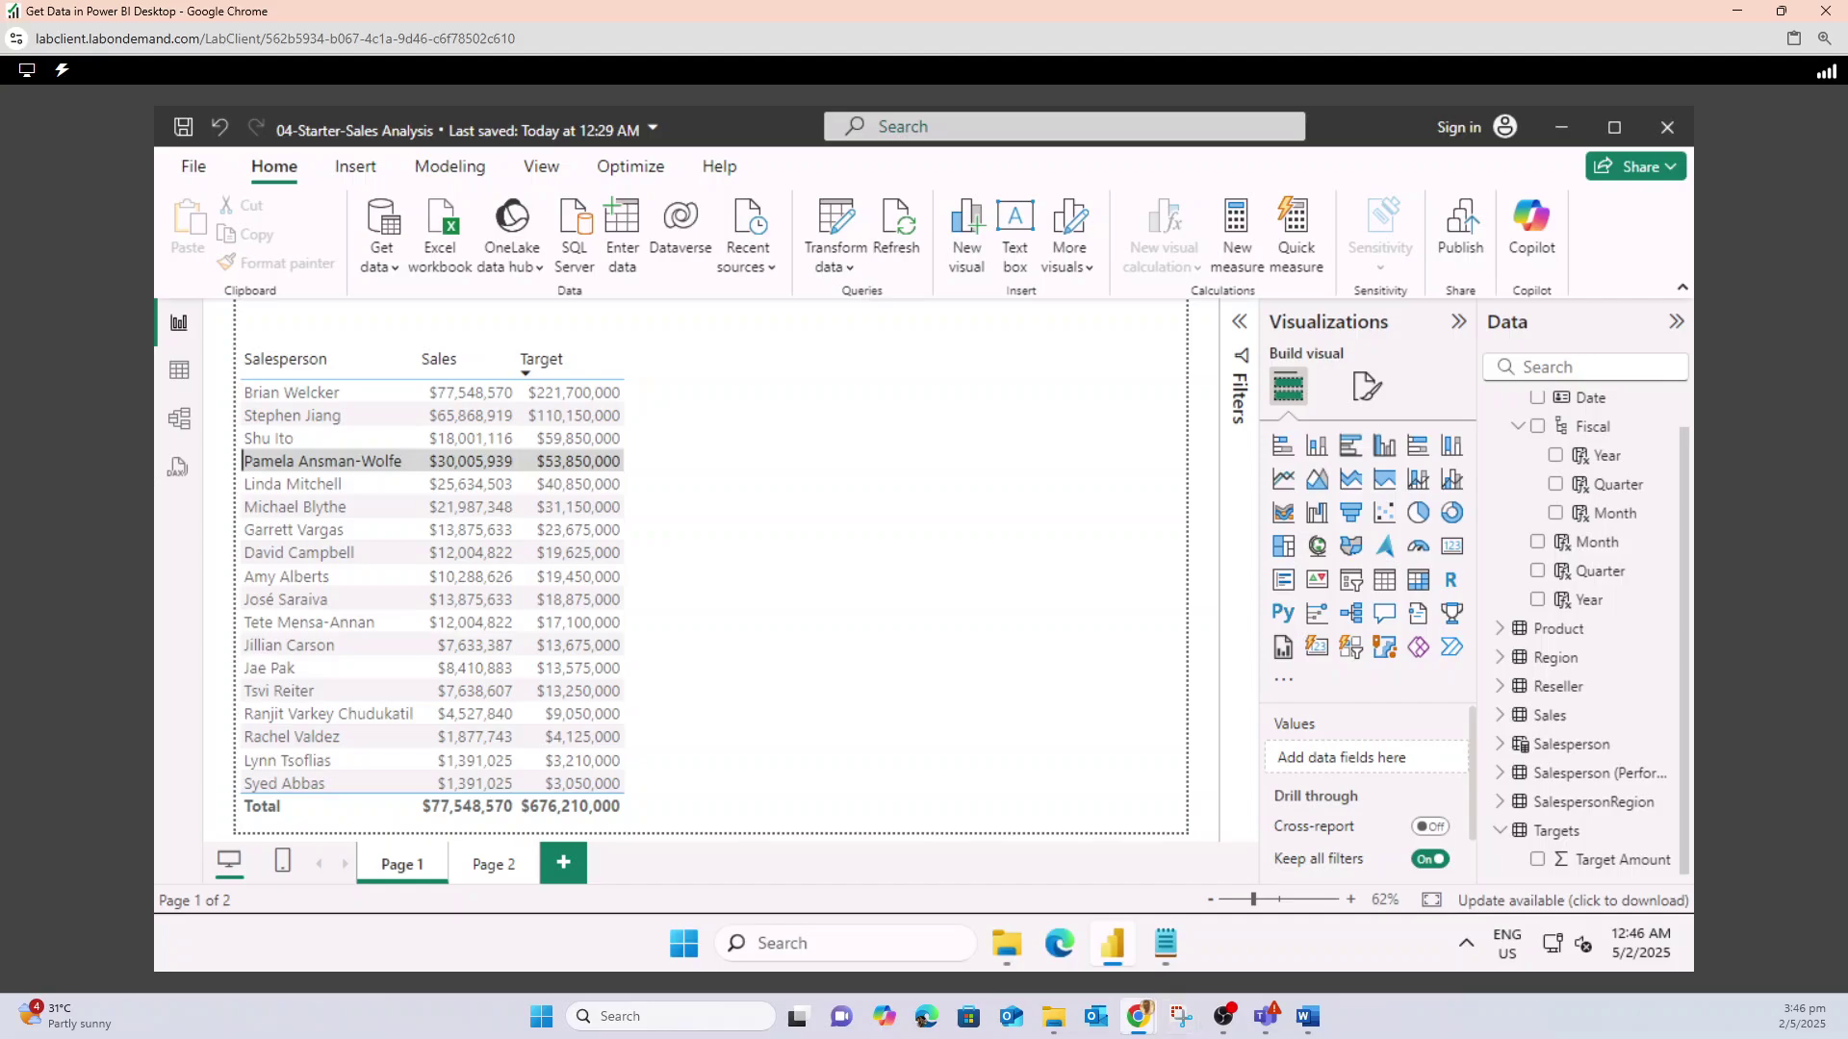
- Review the lab instructions on removing the Target field, renaming the column and creating the Target measure on the Targets table
{"action": "mouse_move", "coordinate": [1137, 1016]}
{"action": "left_click", "coordinate": [1001, 919]}
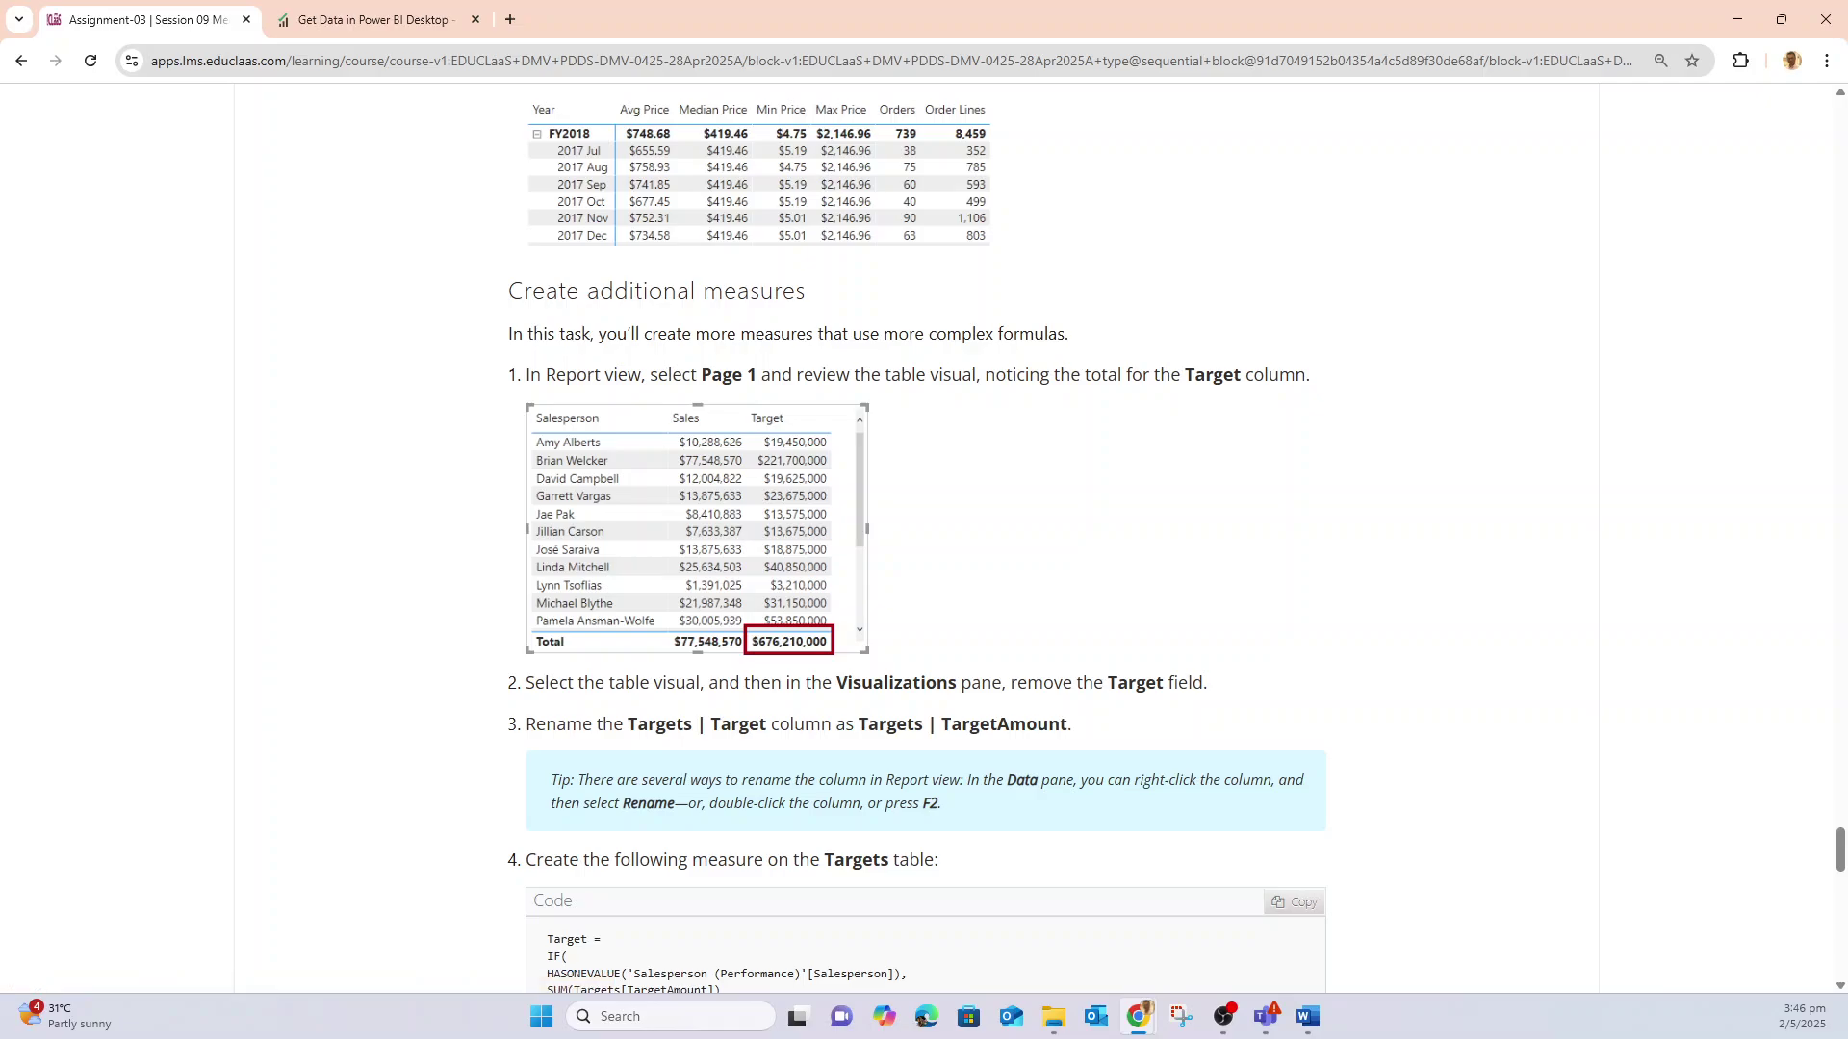
{"action": "left_click", "coordinate": [1737, 19]}
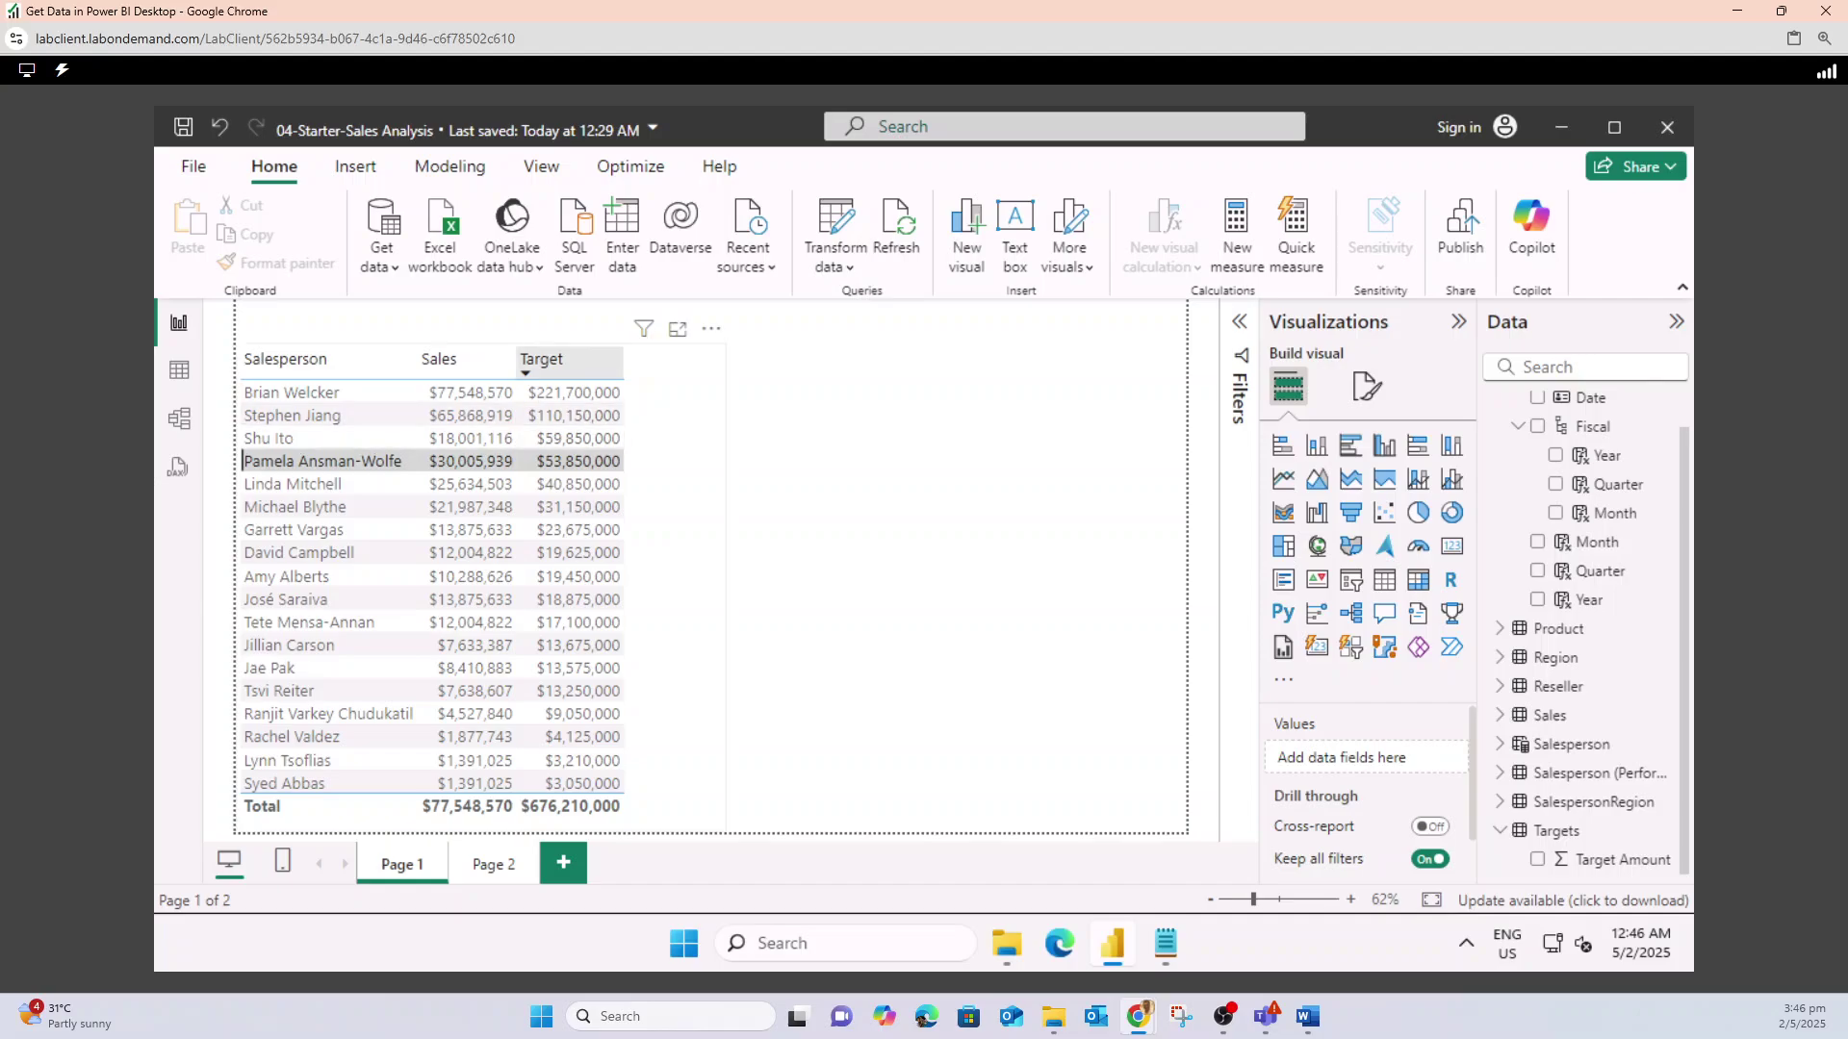
{"action": "left_click", "coordinate": [571, 393]}
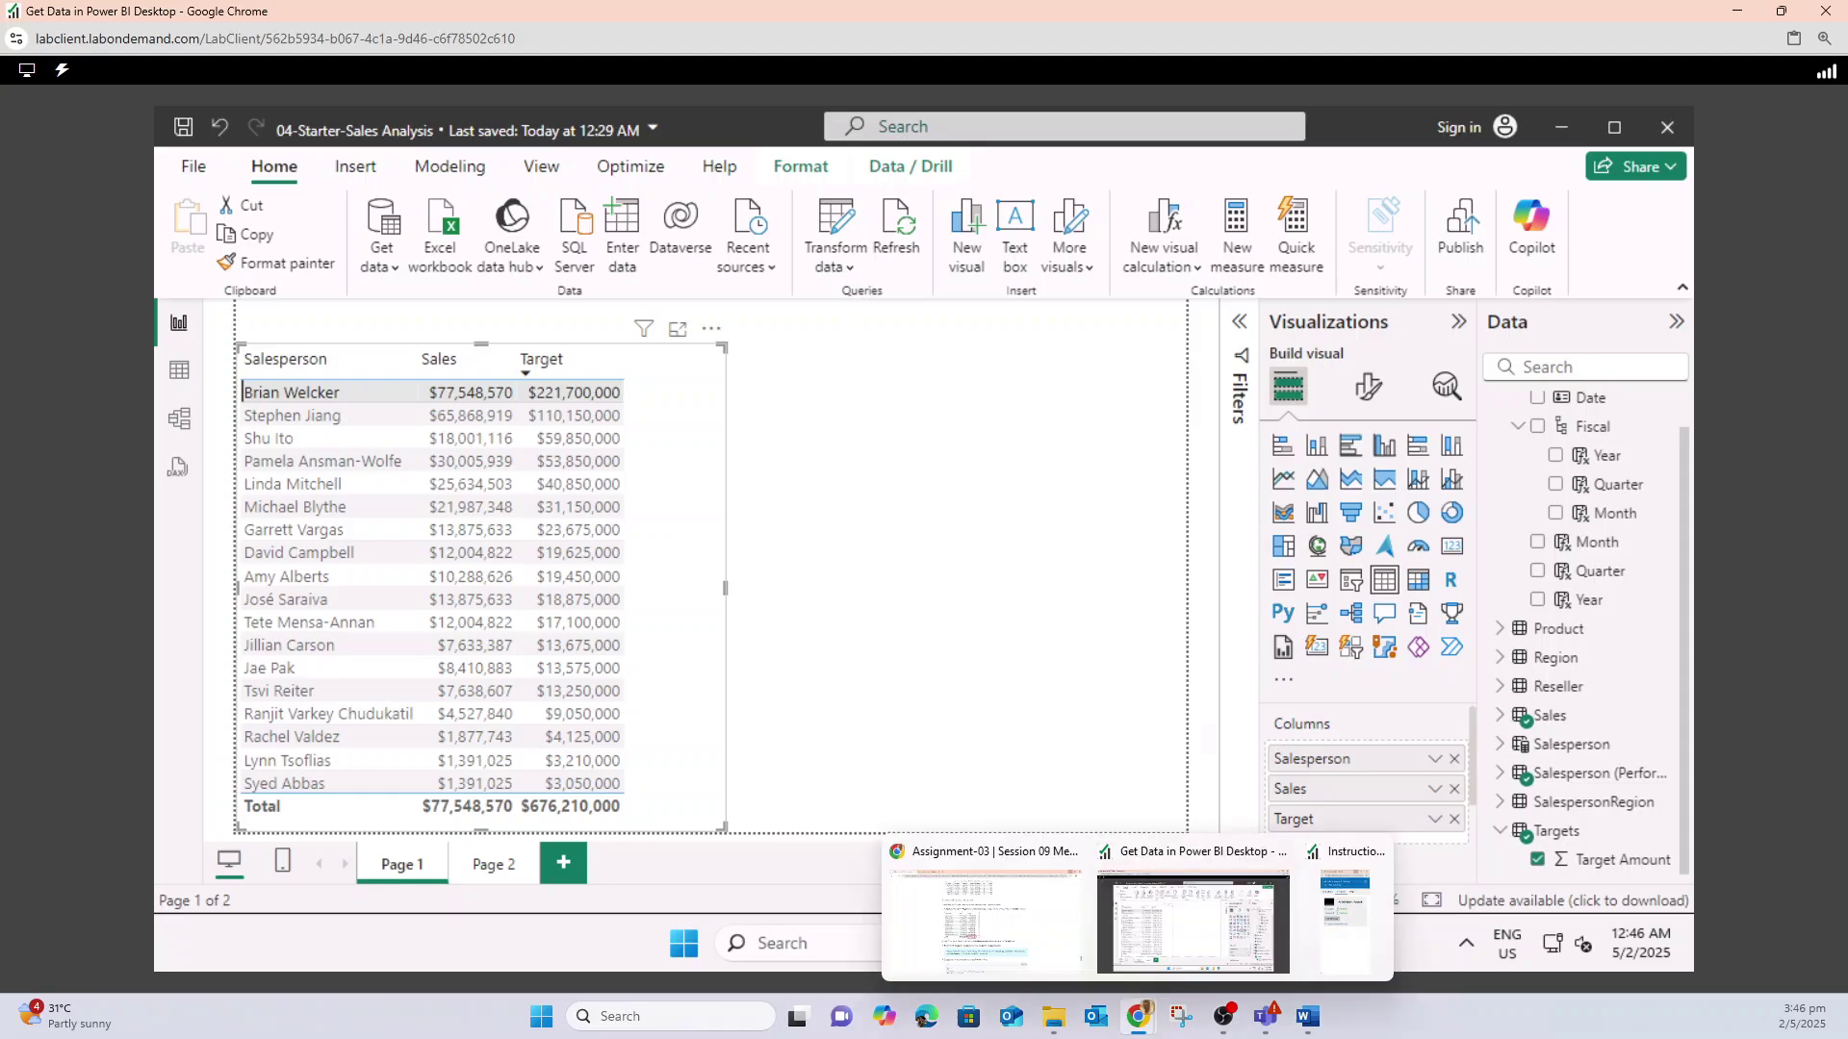
{"action": "left_click", "coordinate": [953, 924]}
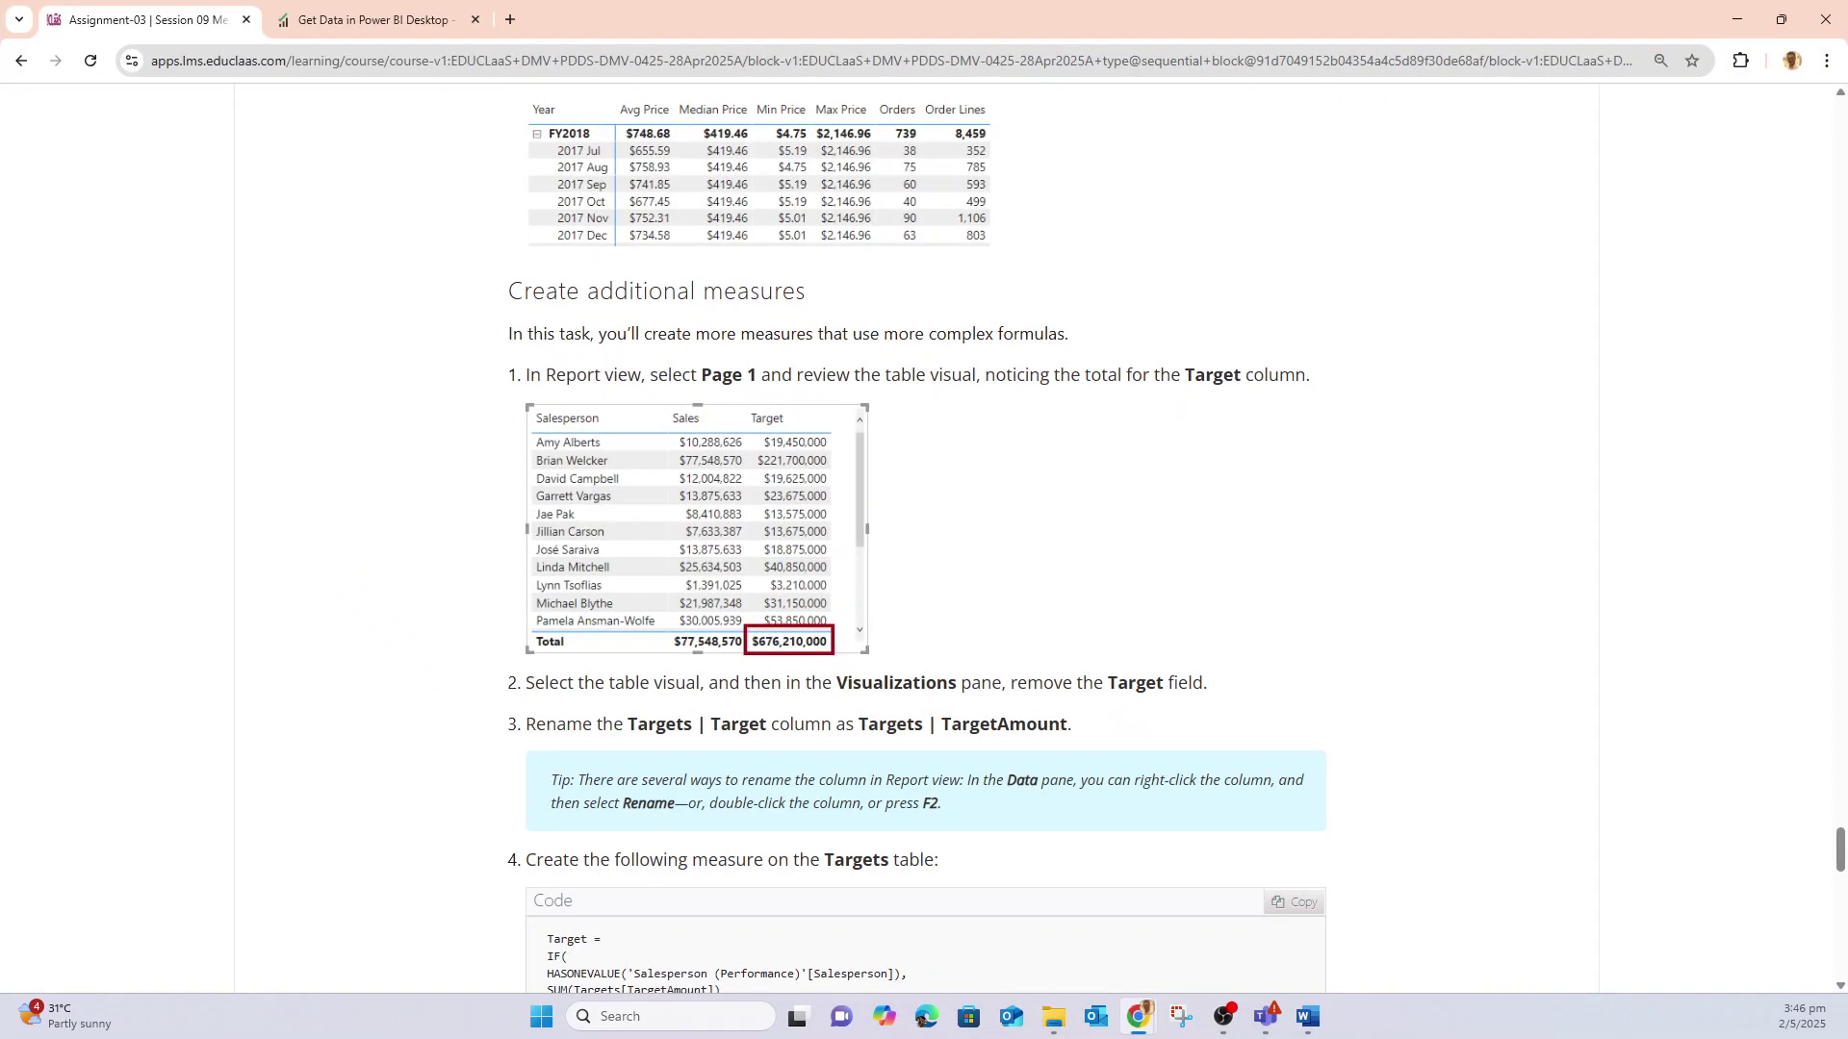
{"action": "scroll", "coordinate": [693, 866], "scroll_direction": "up", "scroll_amount": 3}
{"action": "scroll", "coordinate": [693, 866], "scroll_direction": "up", "scroll_amount": 3}
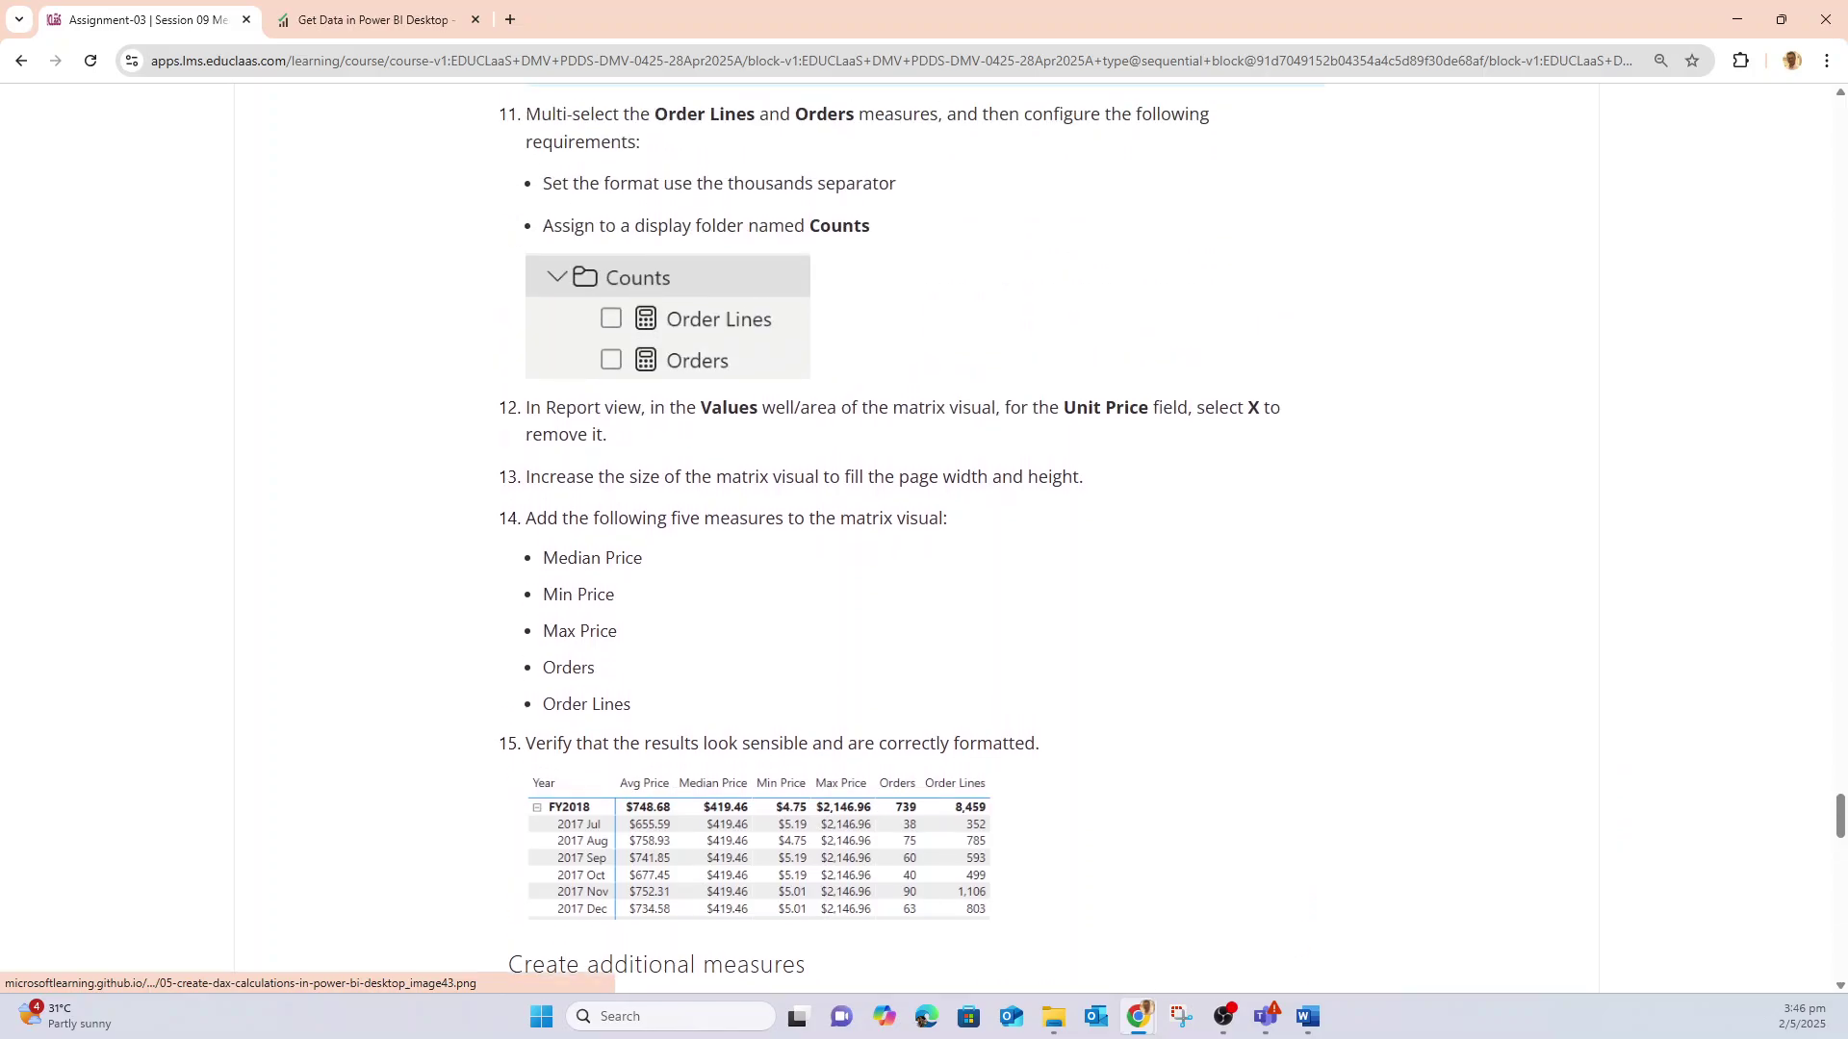
{"action": "scroll", "coordinate": [693, 866], "scroll_direction": "up", "scroll_amount": 3}
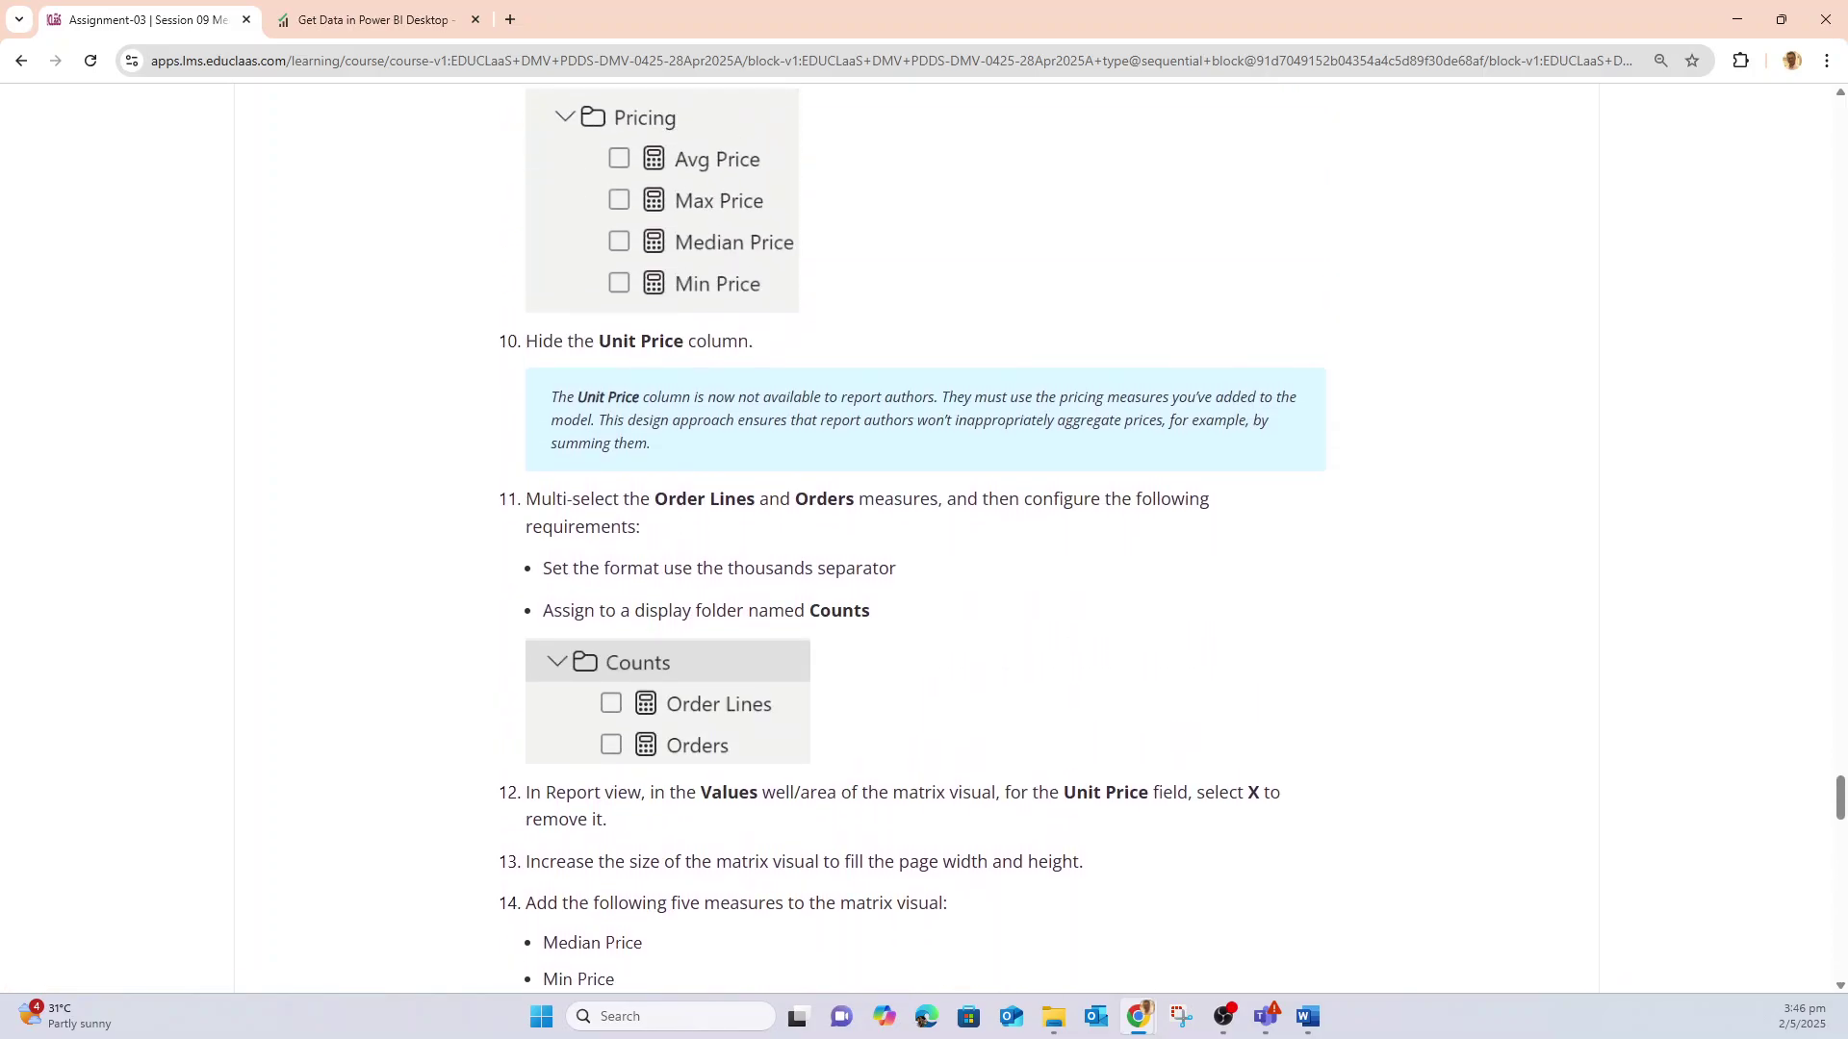
{"action": "scroll", "coordinate": [916, 534], "scroll_direction": "up", "scroll_amount": 5}
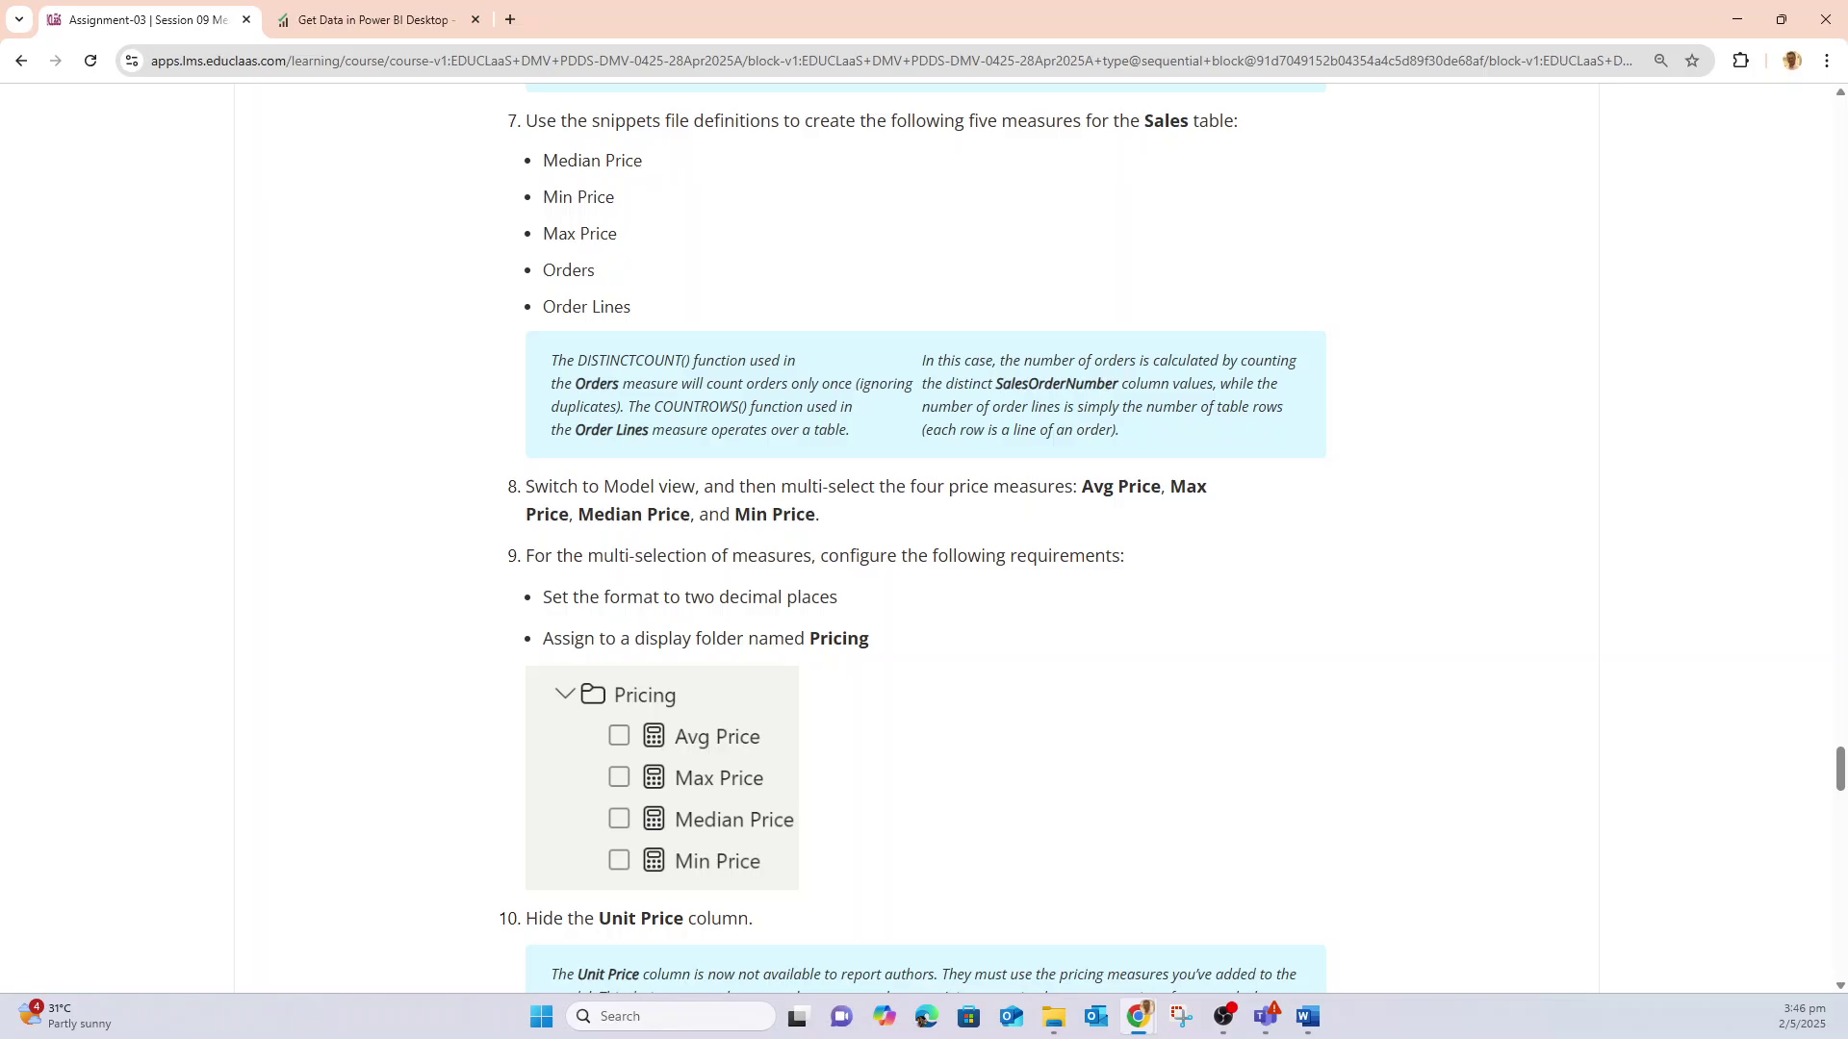
{"action": "scroll", "coordinate": [916, 534], "scroll_direction": "up", "scroll_amount": 4}
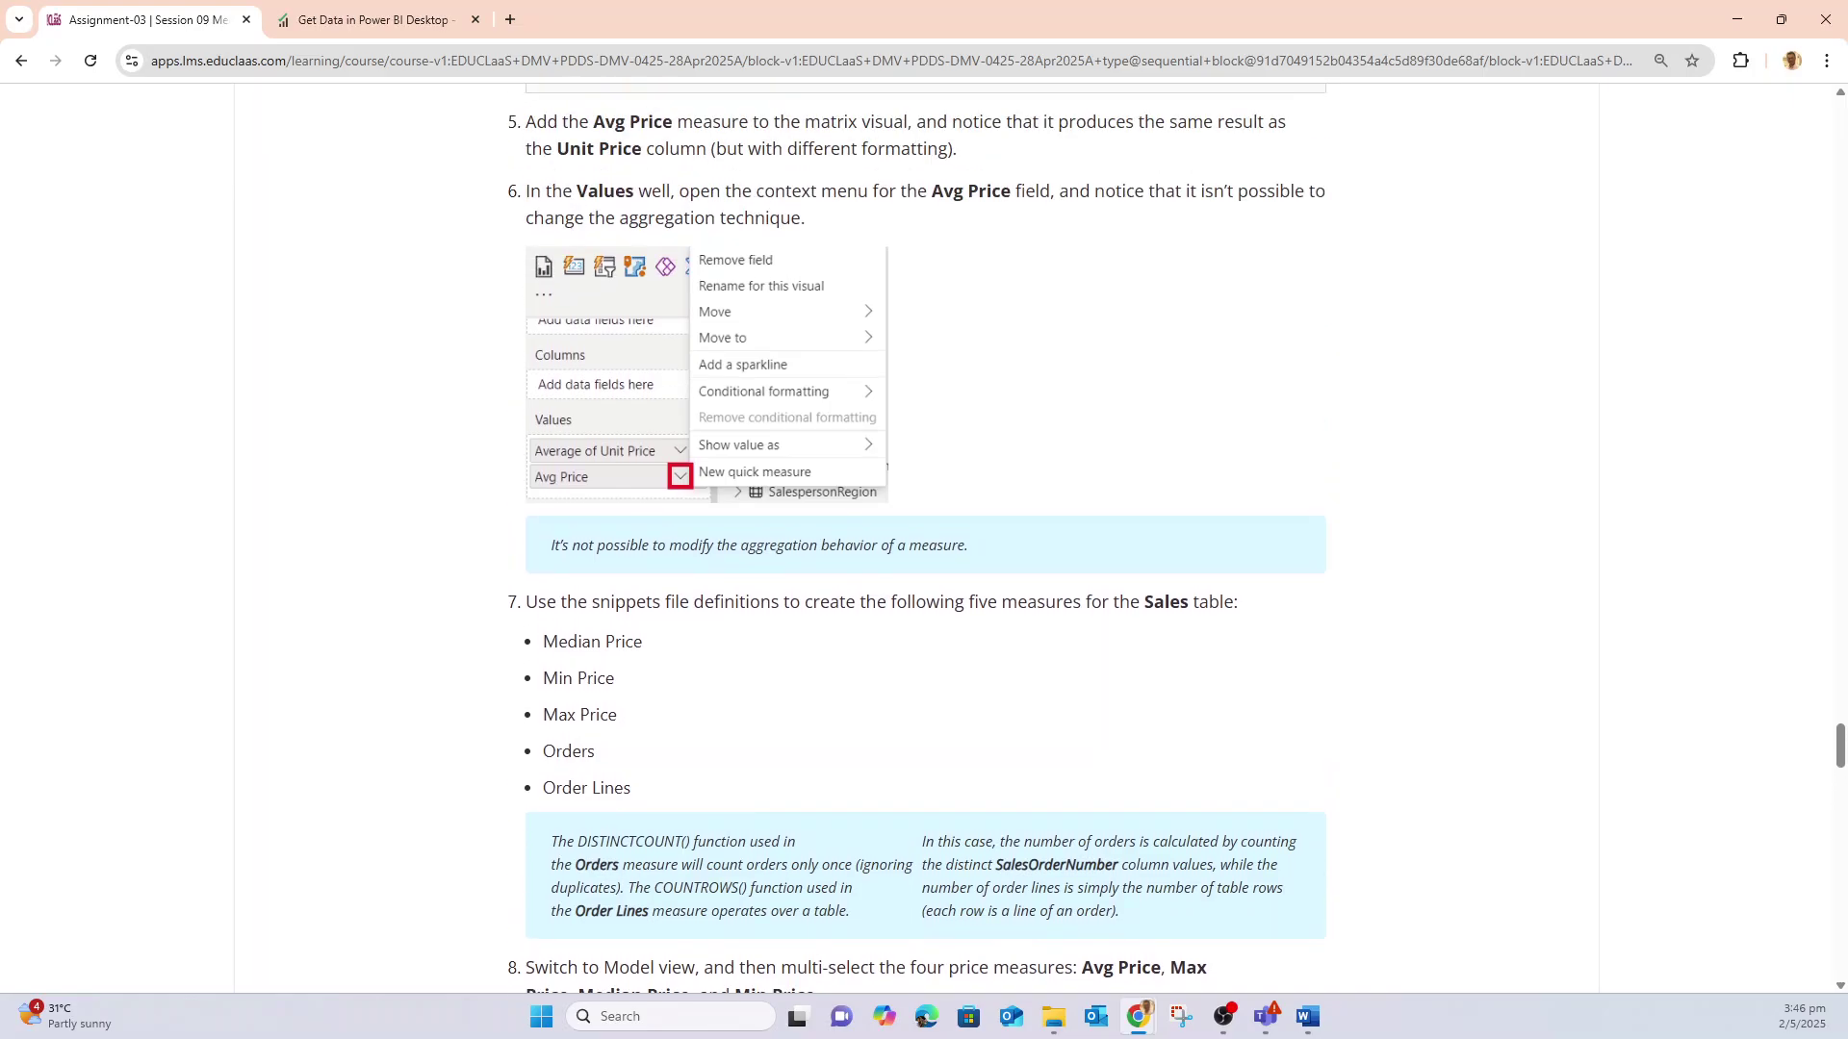
{"action": "scroll", "coordinate": [916, 535], "scroll_direction": "down", "scroll_amount": 15}
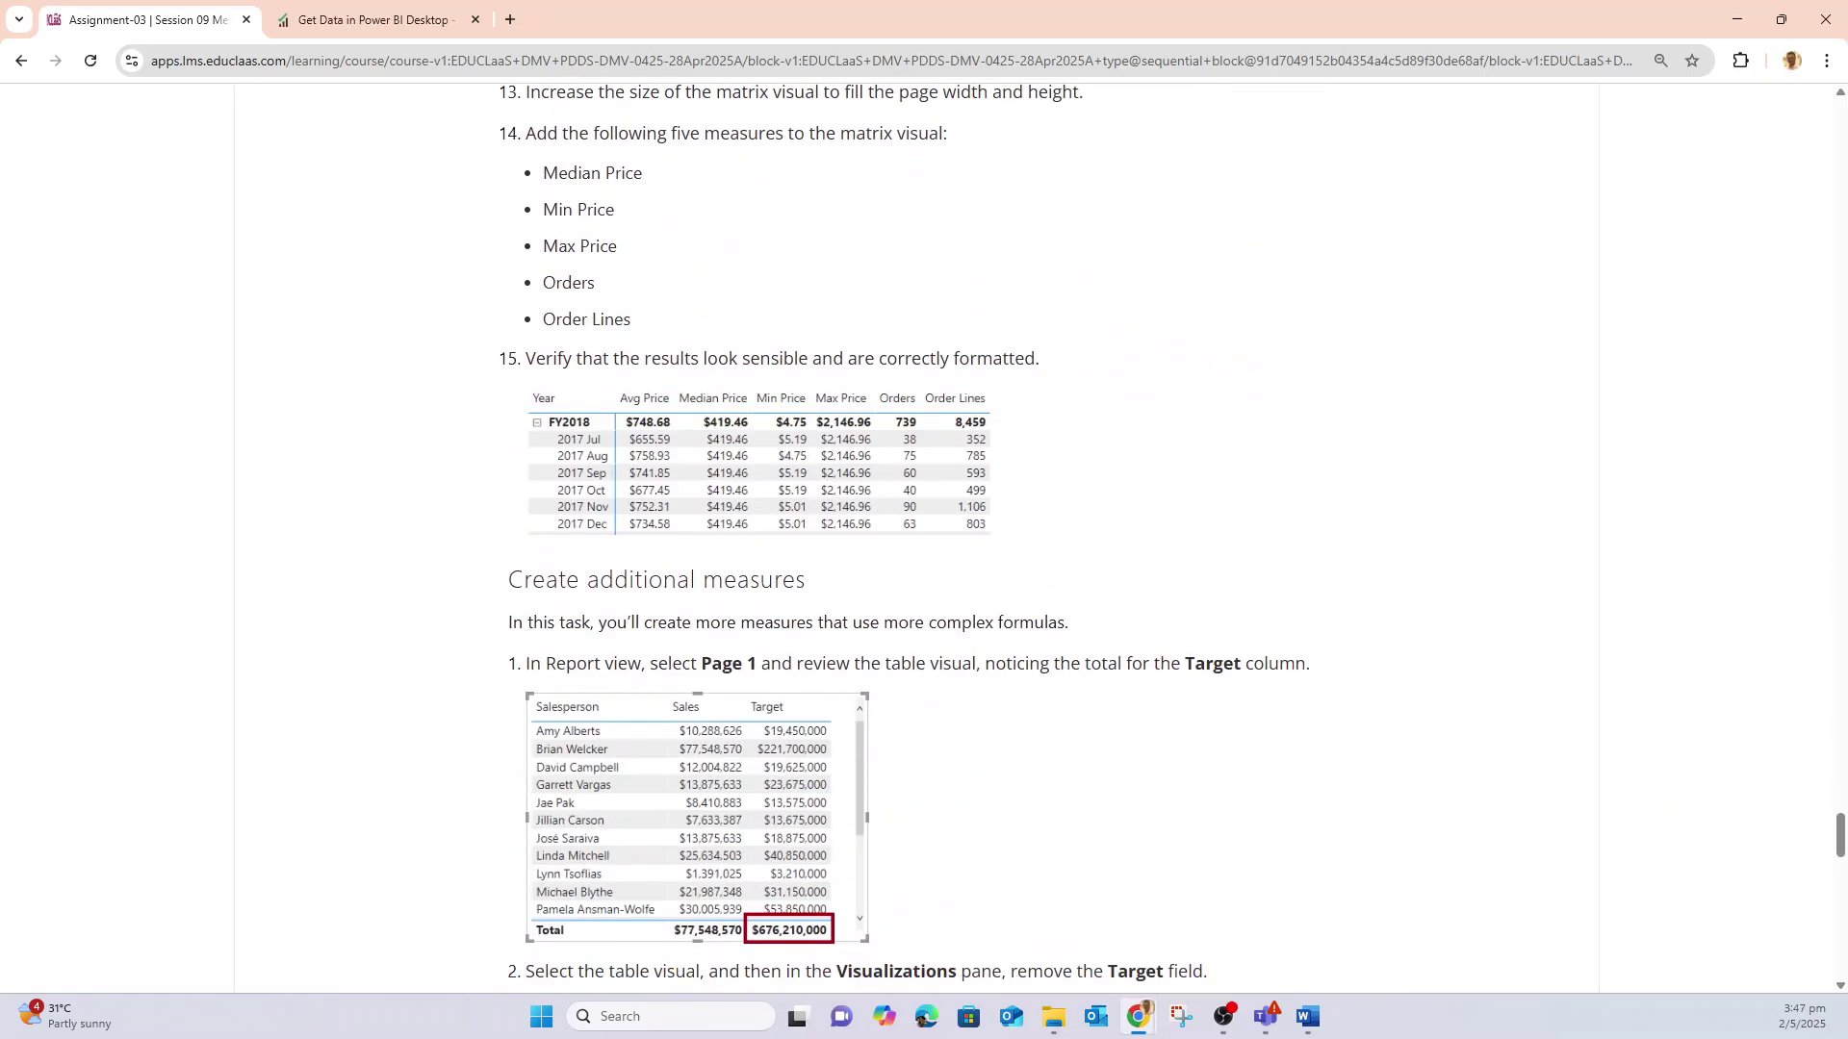
{"action": "scroll", "coordinate": [916, 534], "scroll_direction": "down", "scroll_amount": 3}
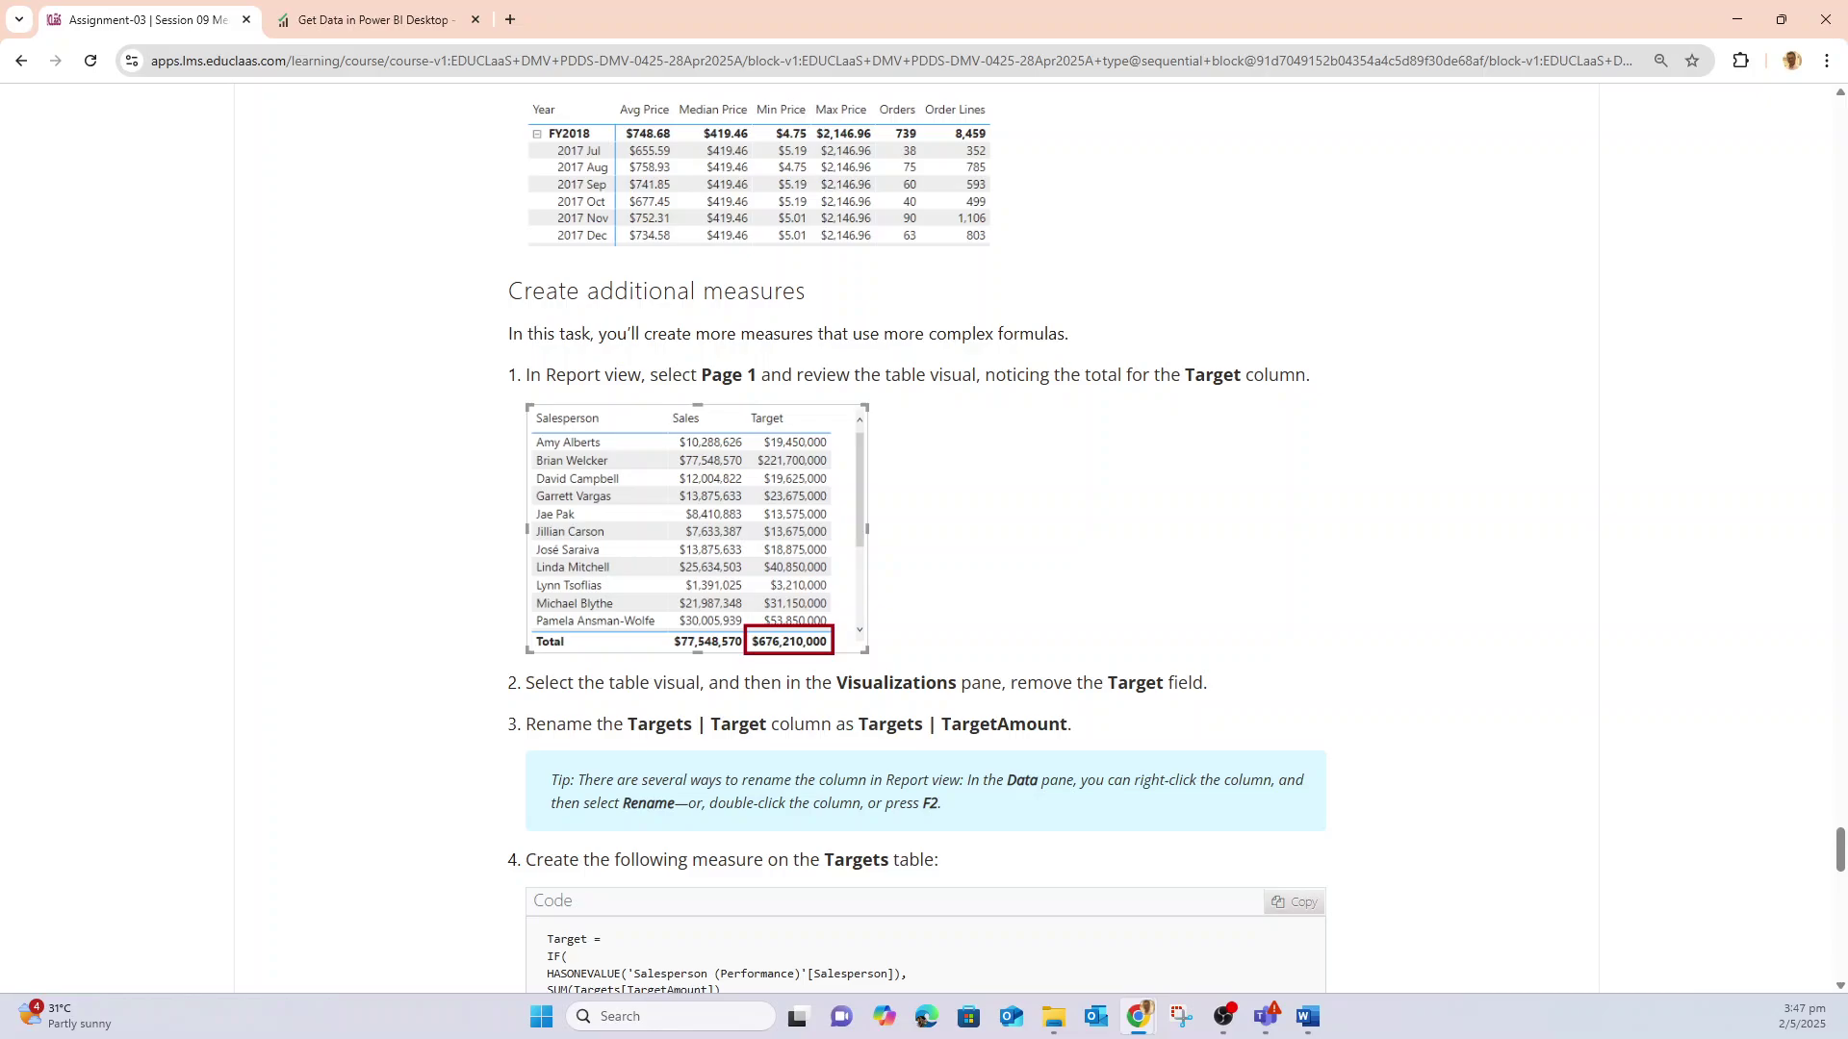
{"action": "scroll", "coordinate": [918, 539], "scroll_direction": "down", "scroll_amount": 2}
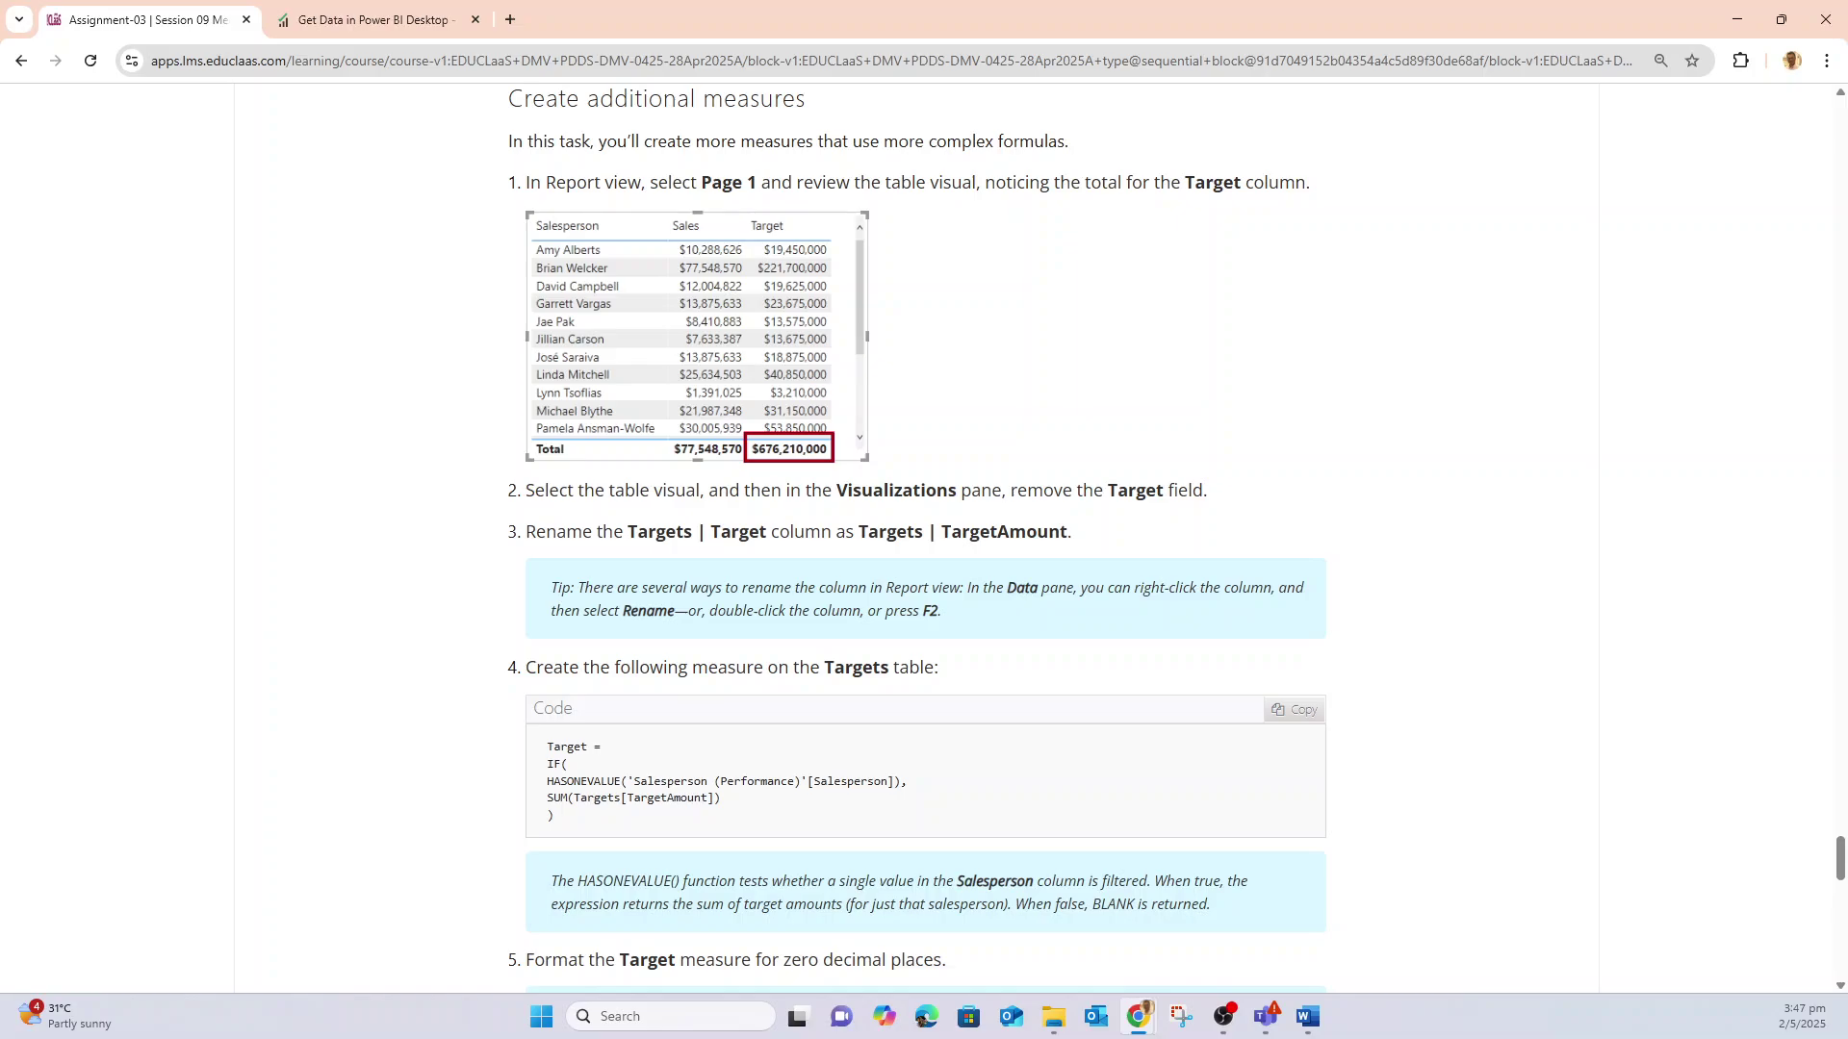
{"action": "scroll", "coordinate": [918, 539], "scroll_direction": "down", "scroll_amount": 2}
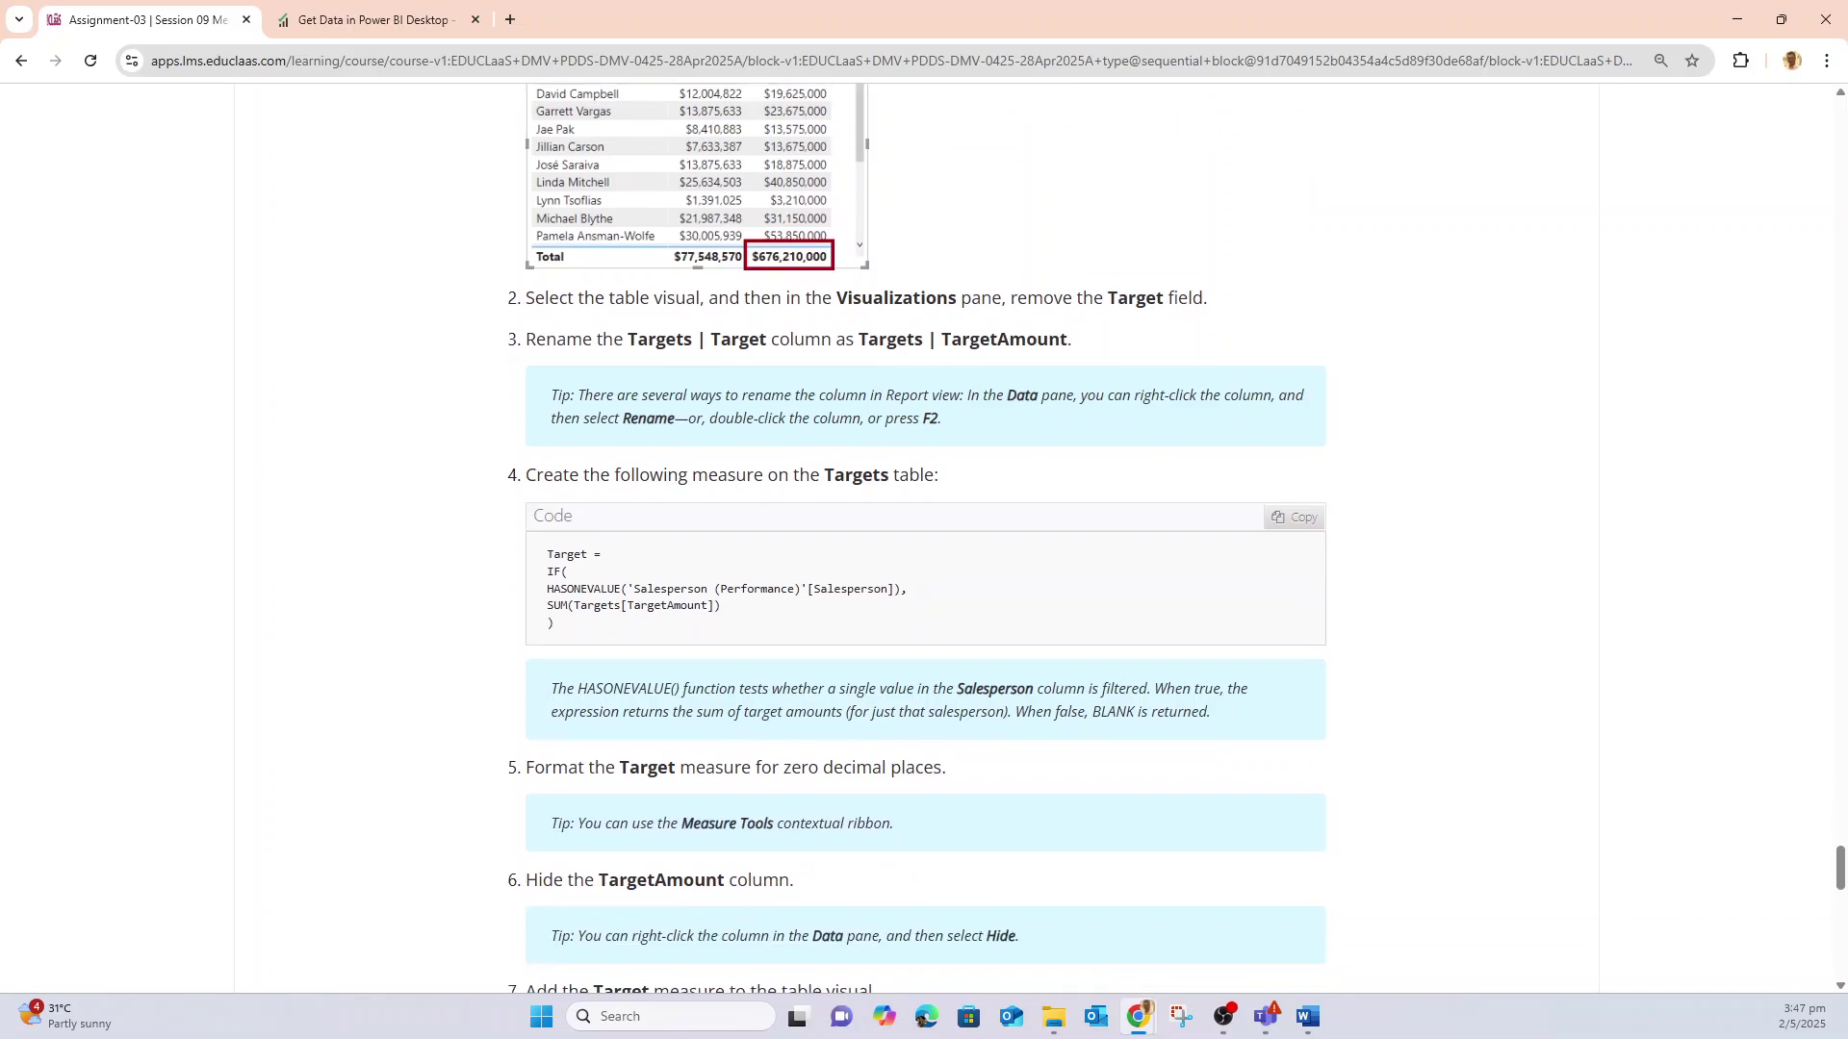
- Find the lab's Target measure code and copy the matching Target measure definition from 04-Snippets.txt in Notepad
{"action": "left_click_drag", "start_coordinate": [555, 624], "coordinate": [546, 554]}
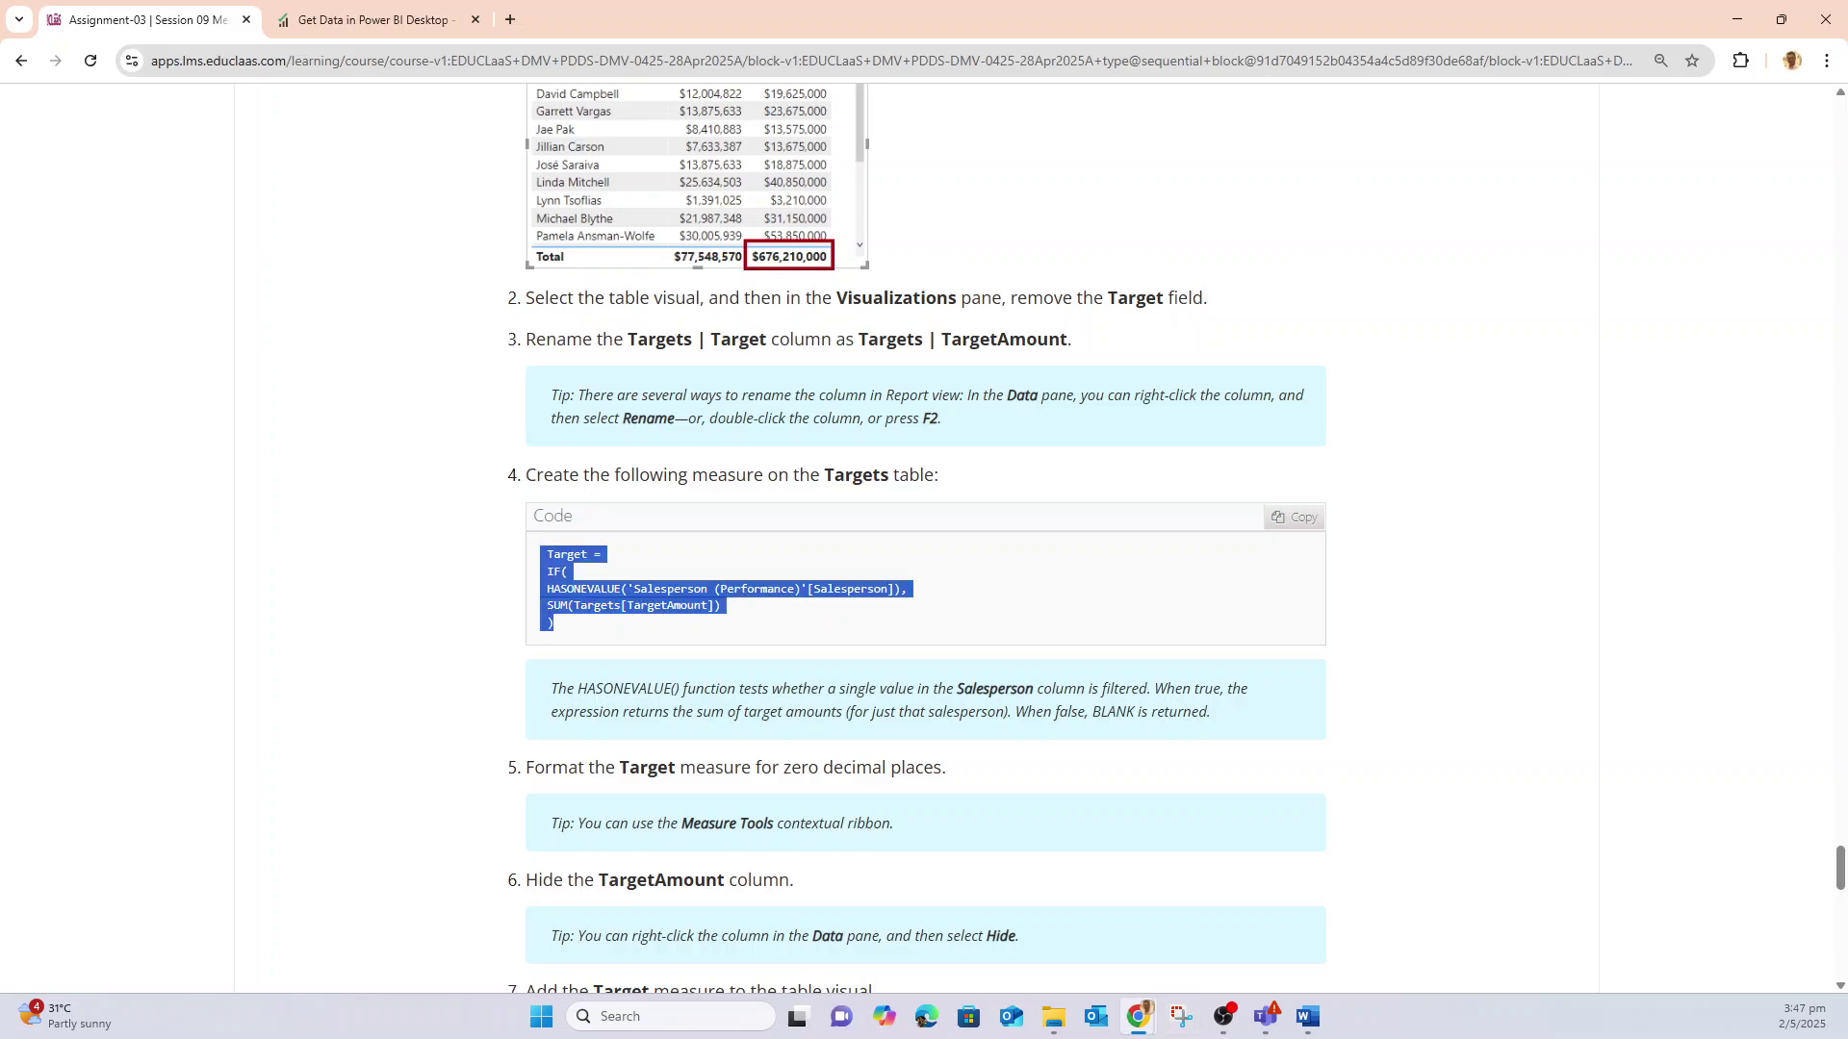
{"action": "left_click", "coordinate": [1737, 19]}
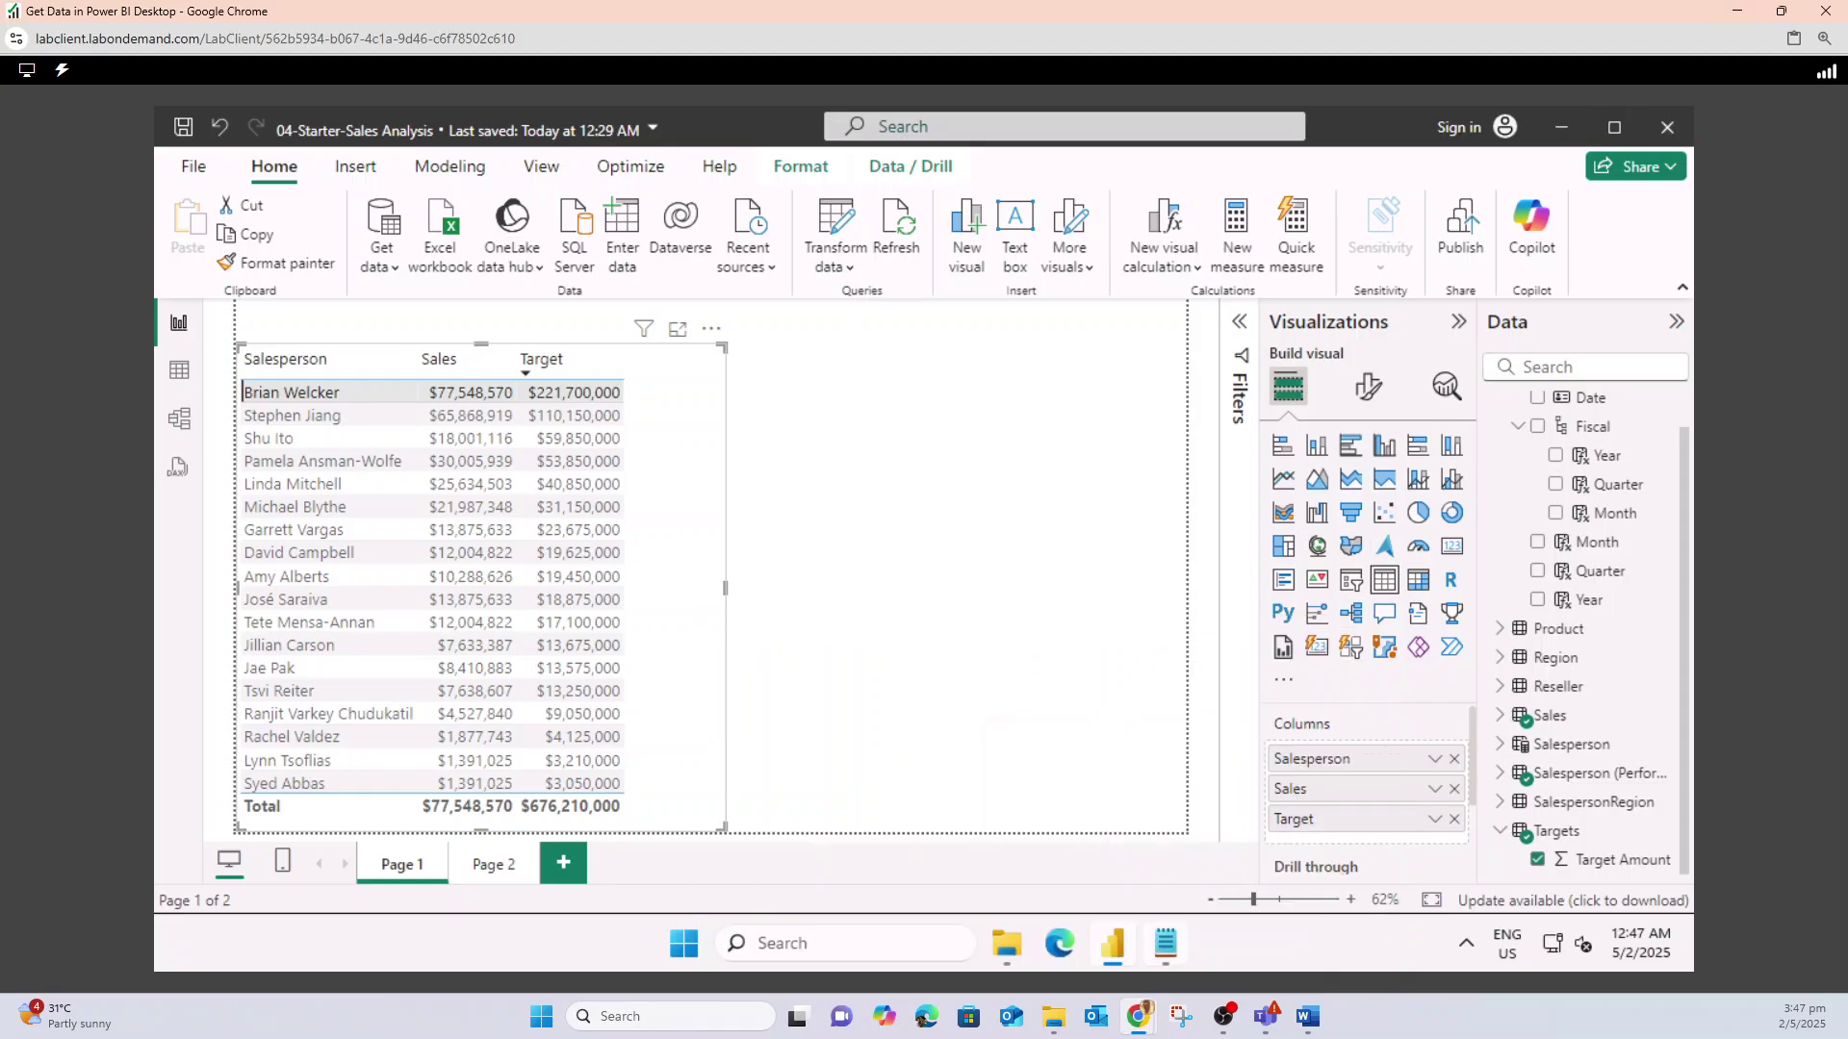
{"action": "left_click", "coordinate": [1165, 944]}
{"action": "scroll", "coordinate": [717, 534], "scroll_direction": "down", "scroll_amount": 6}
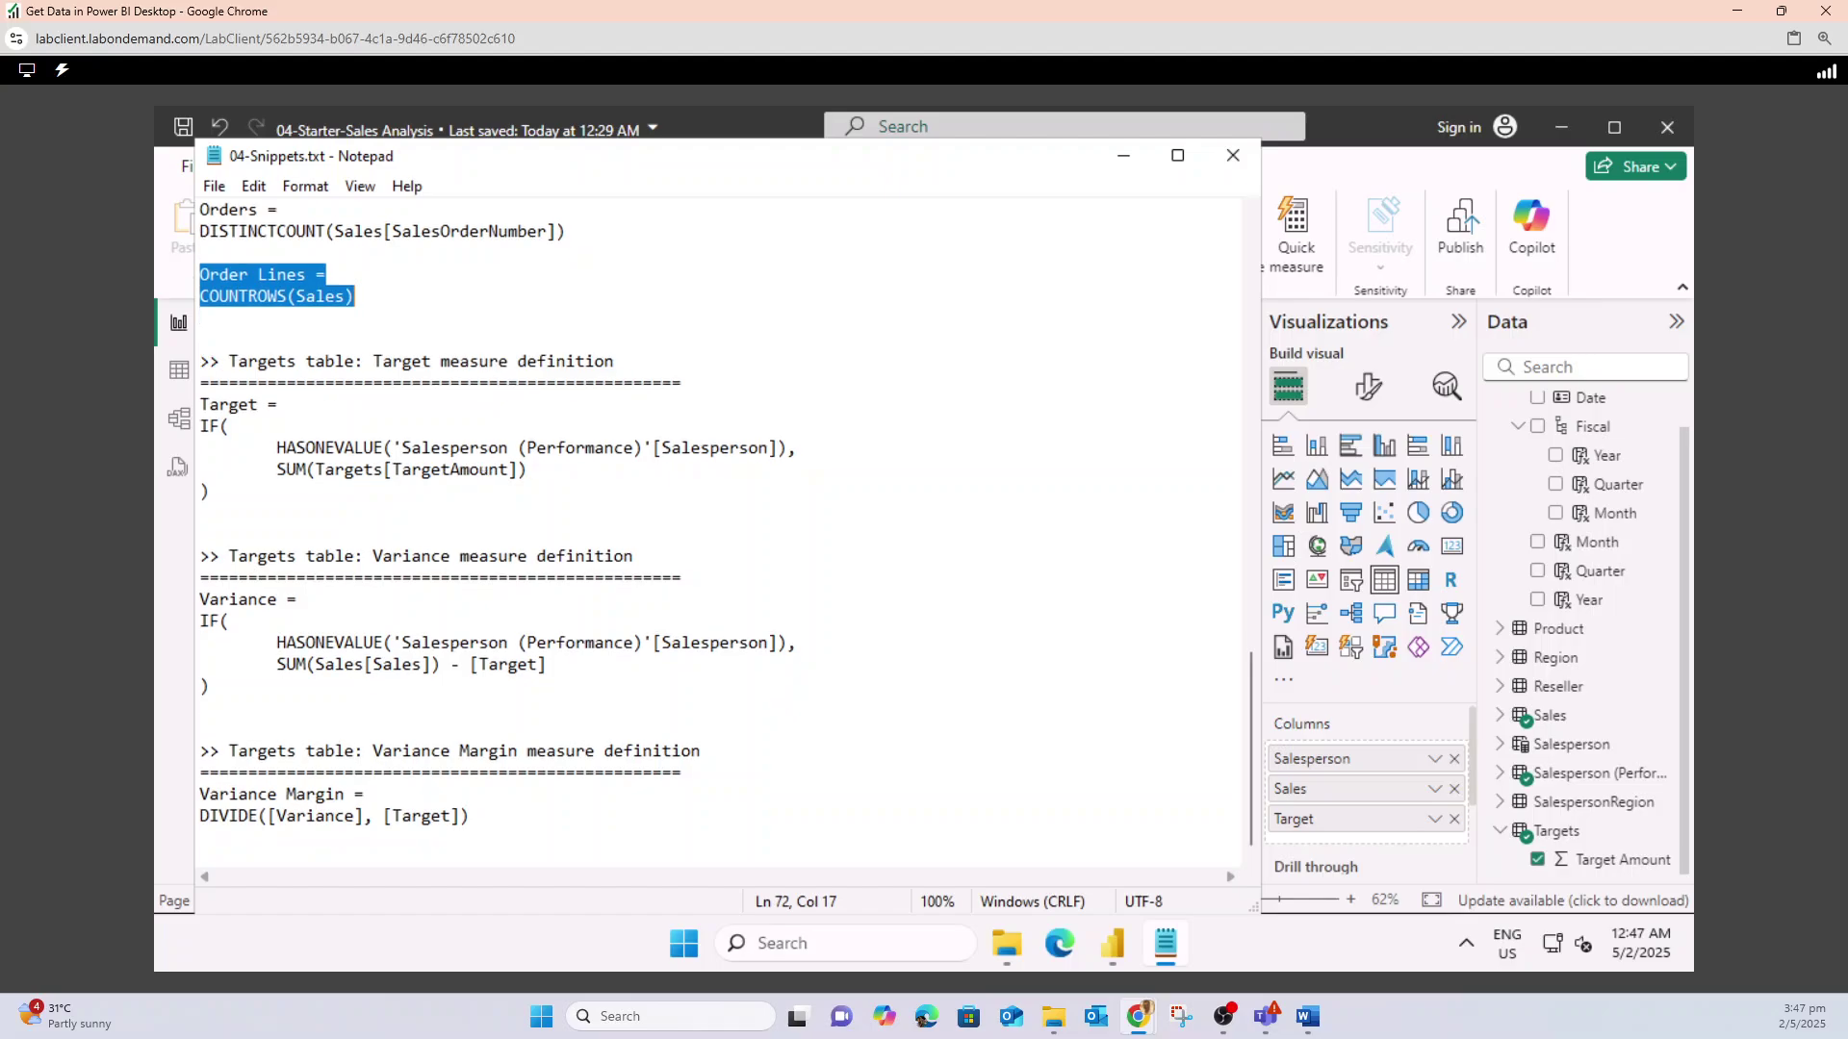
{"action": "left_click_drag", "start_coordinate": [211, 491], "coordinate": [201, 405]}
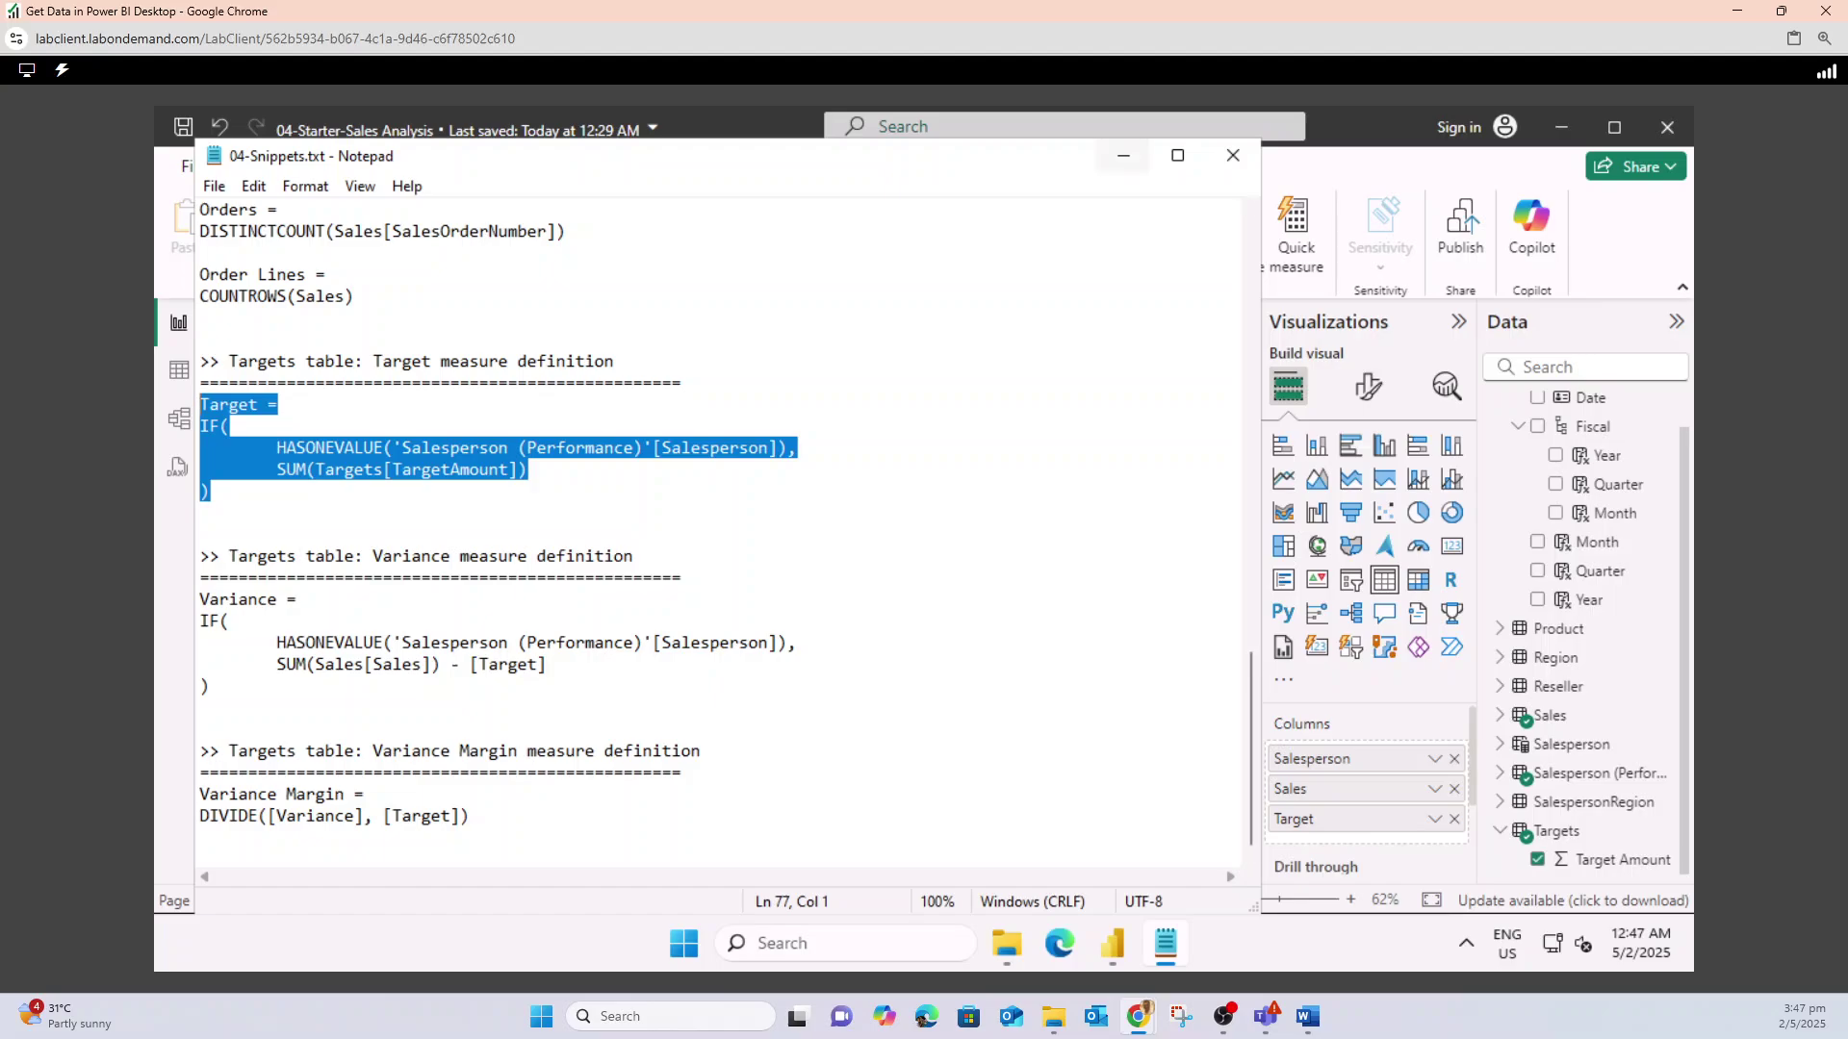
{"action": "left_click", "coordinate": [1123, 155]}
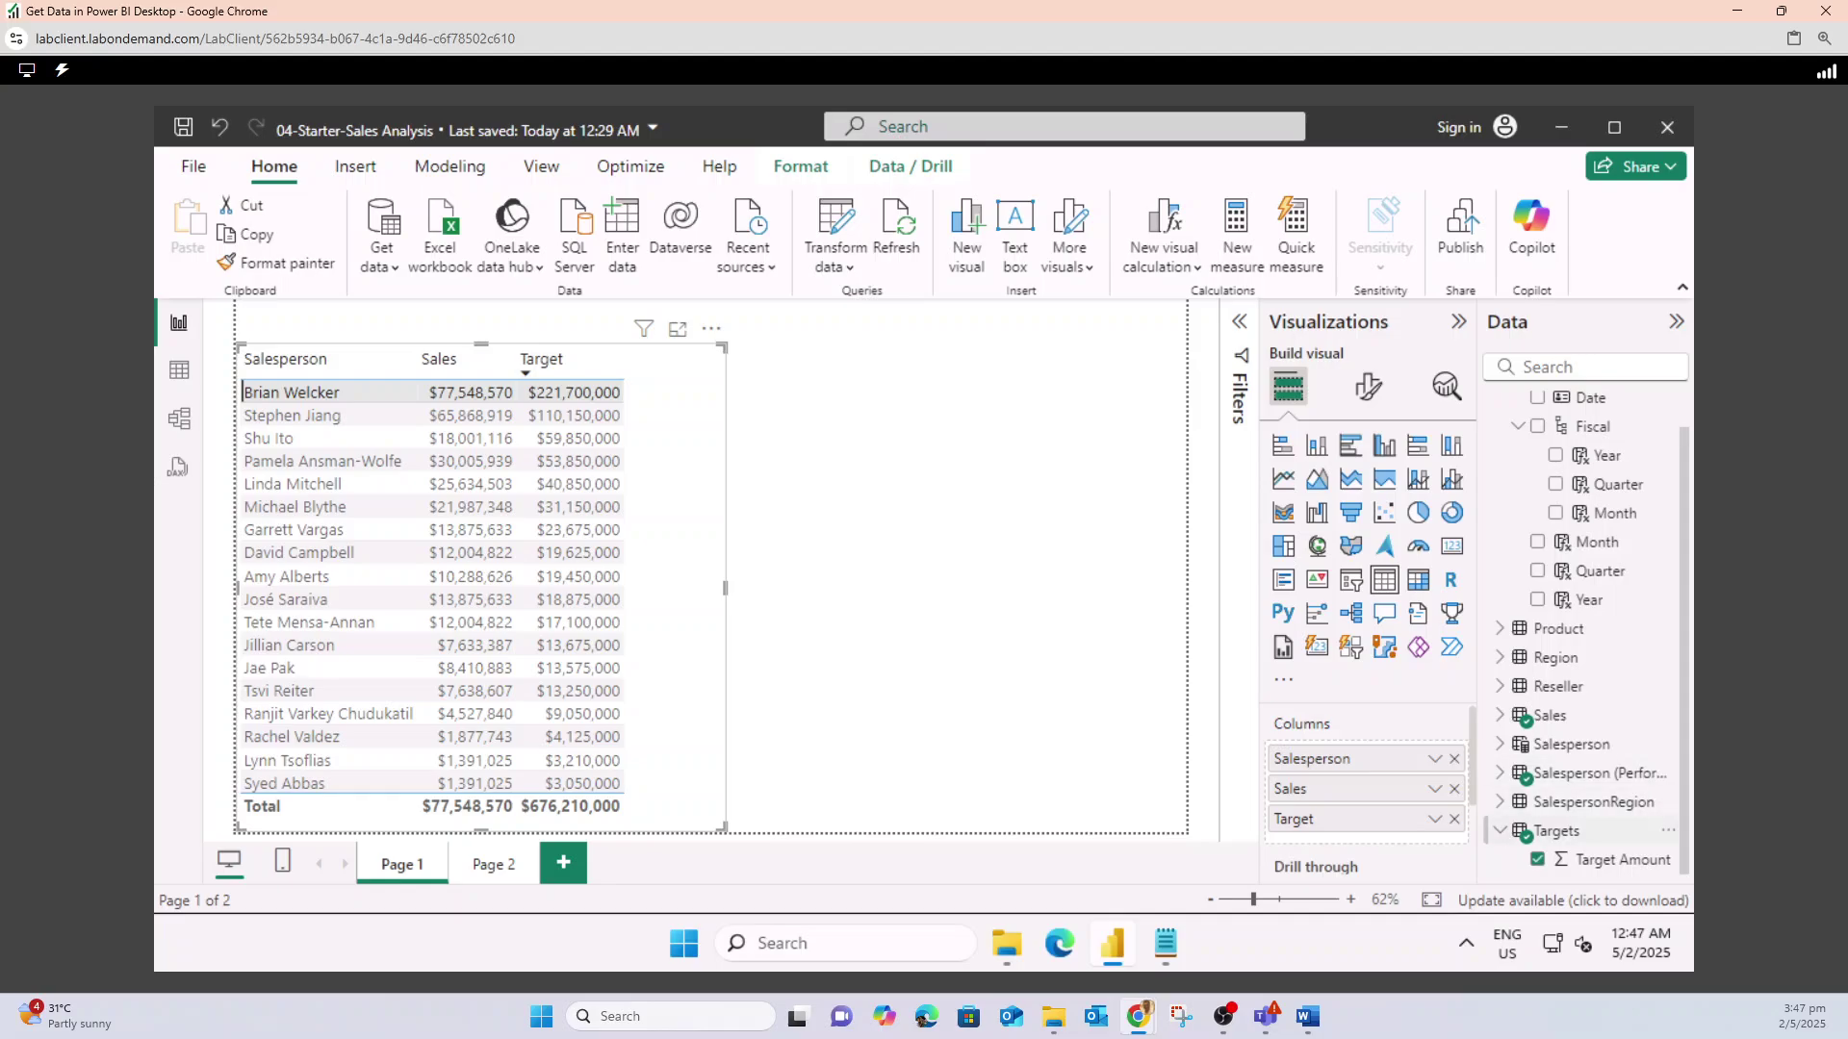
{"action": "left_click", "coordinate": [1556, 831]}
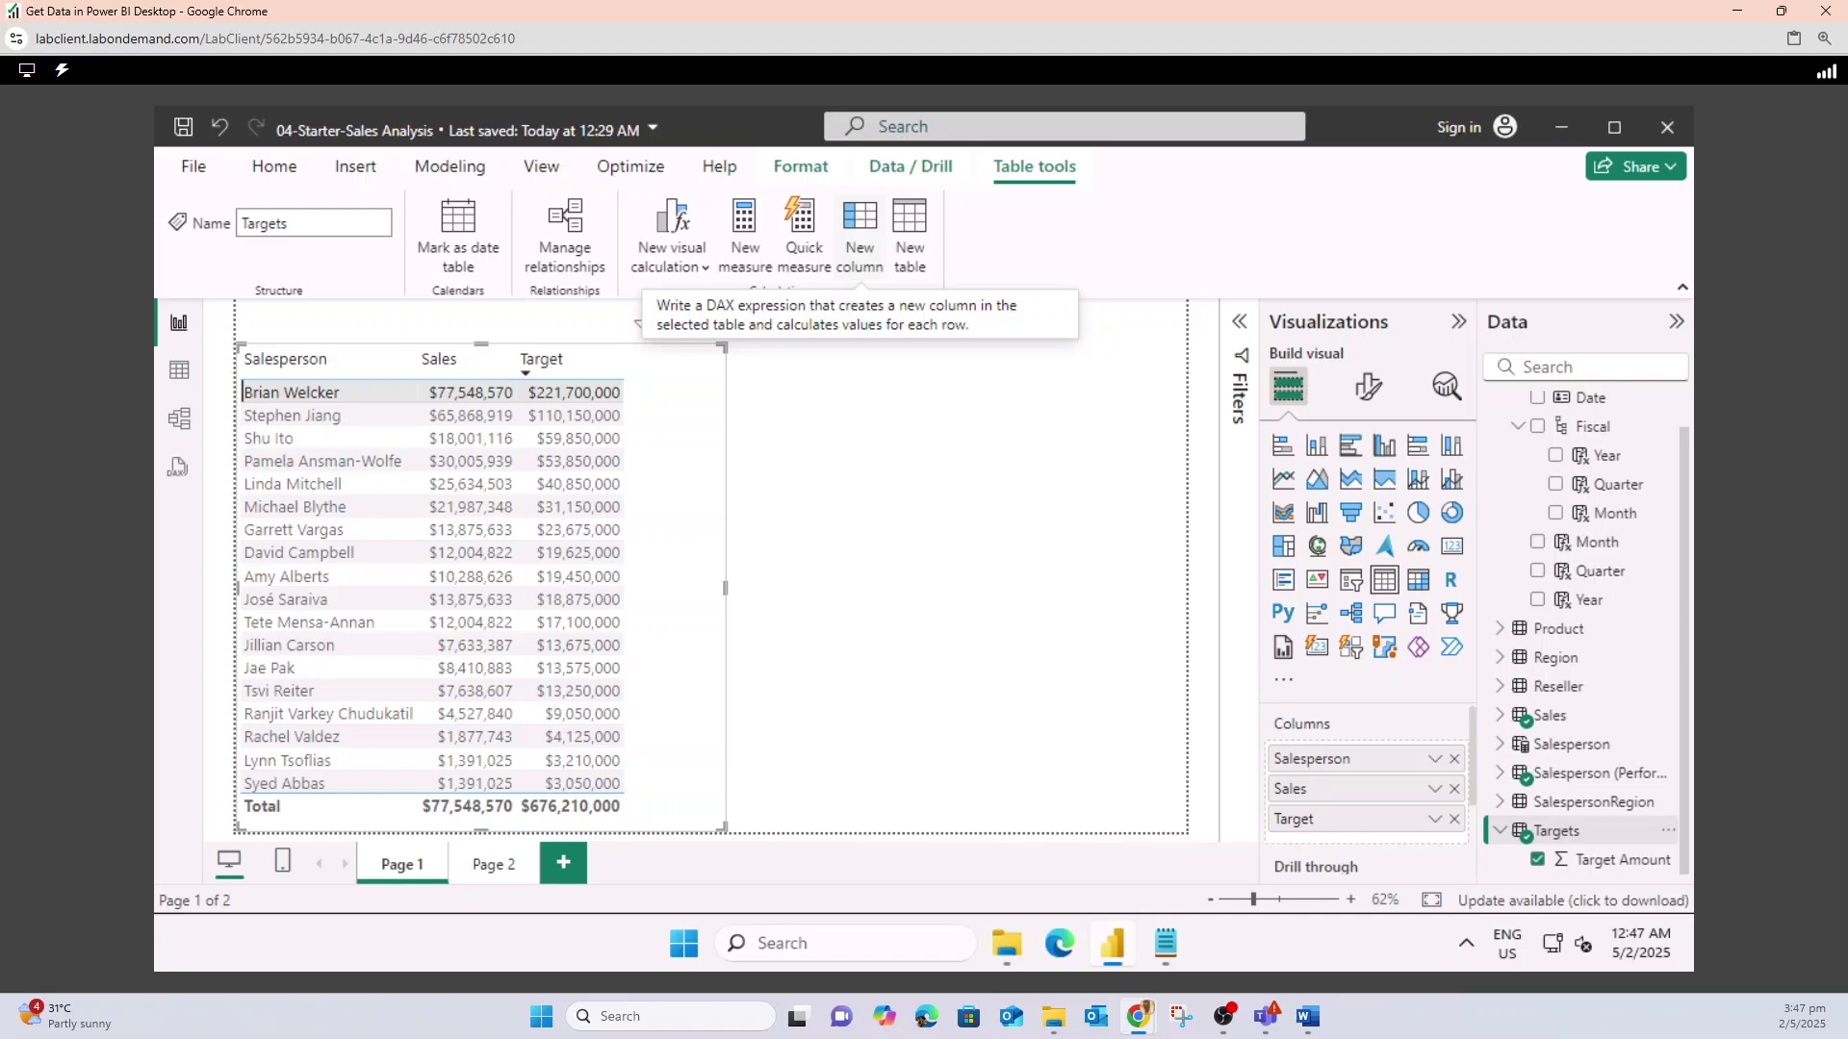
{"action": "left_click", "coordinate": [860, 231]}
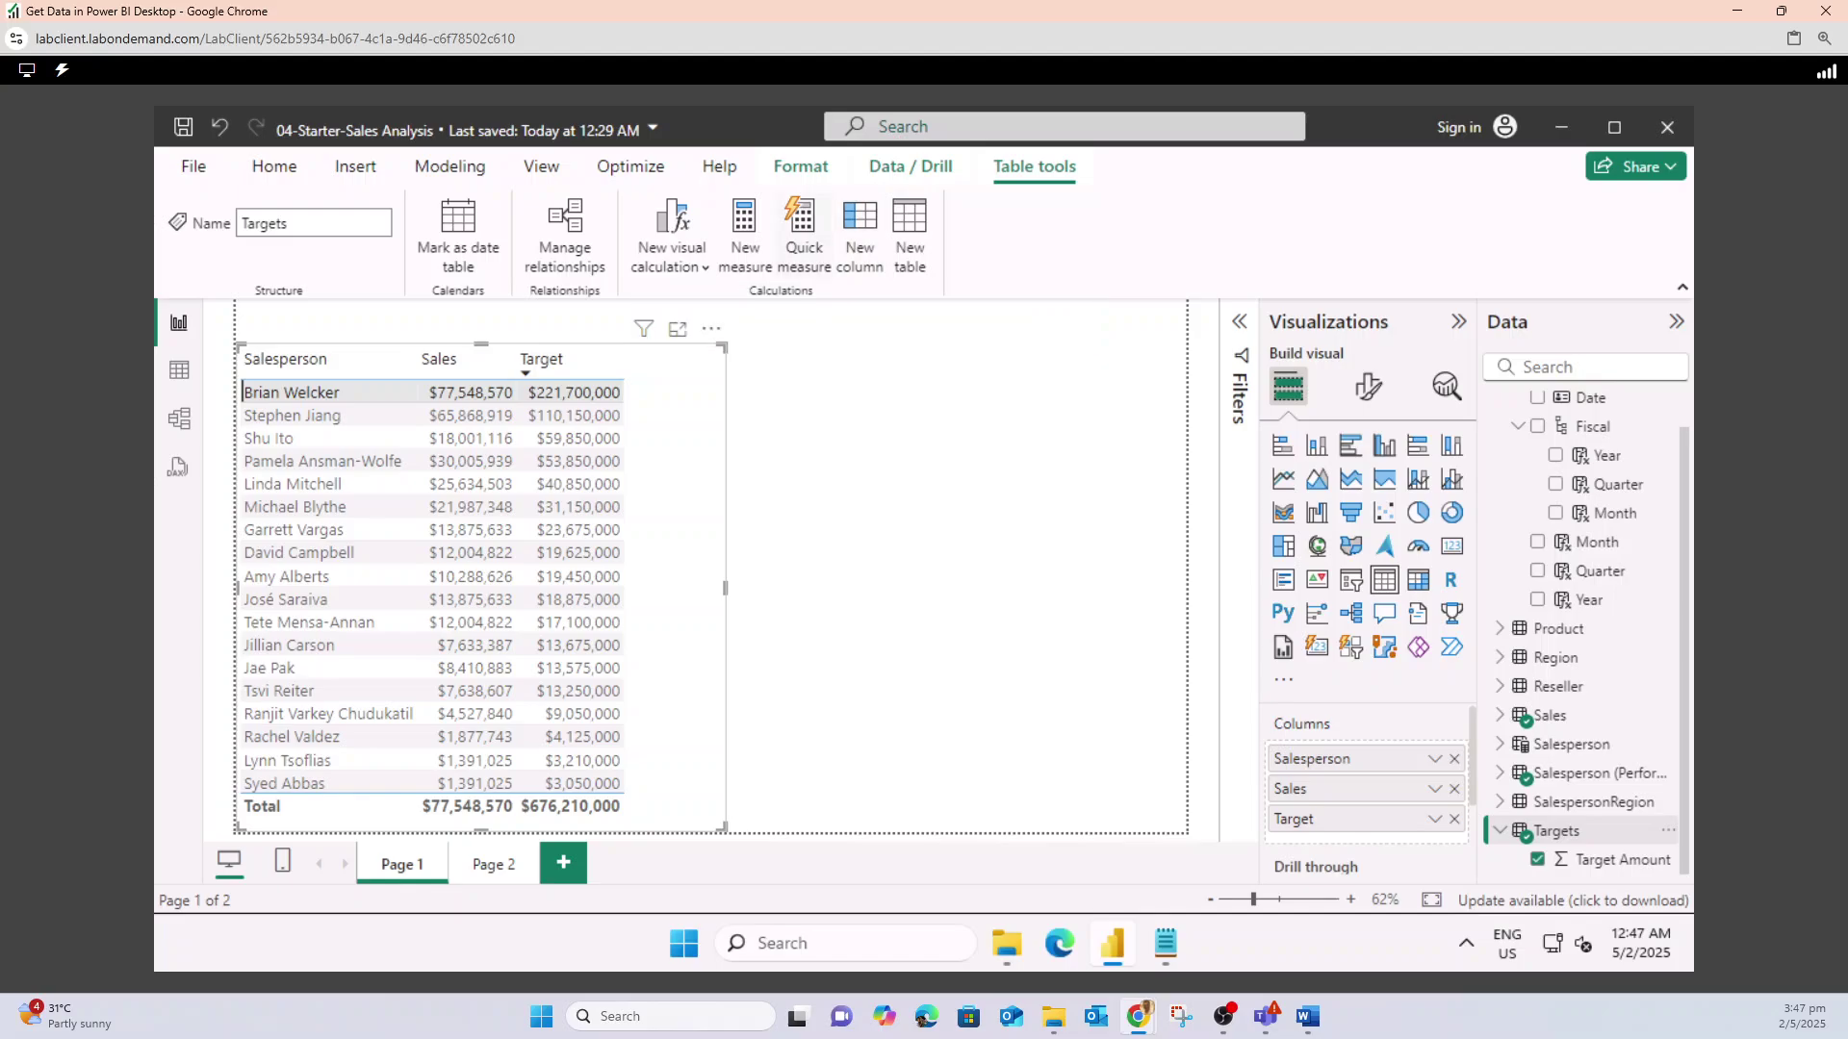
{"action": "left_click", "coordinate": [803, 236]}
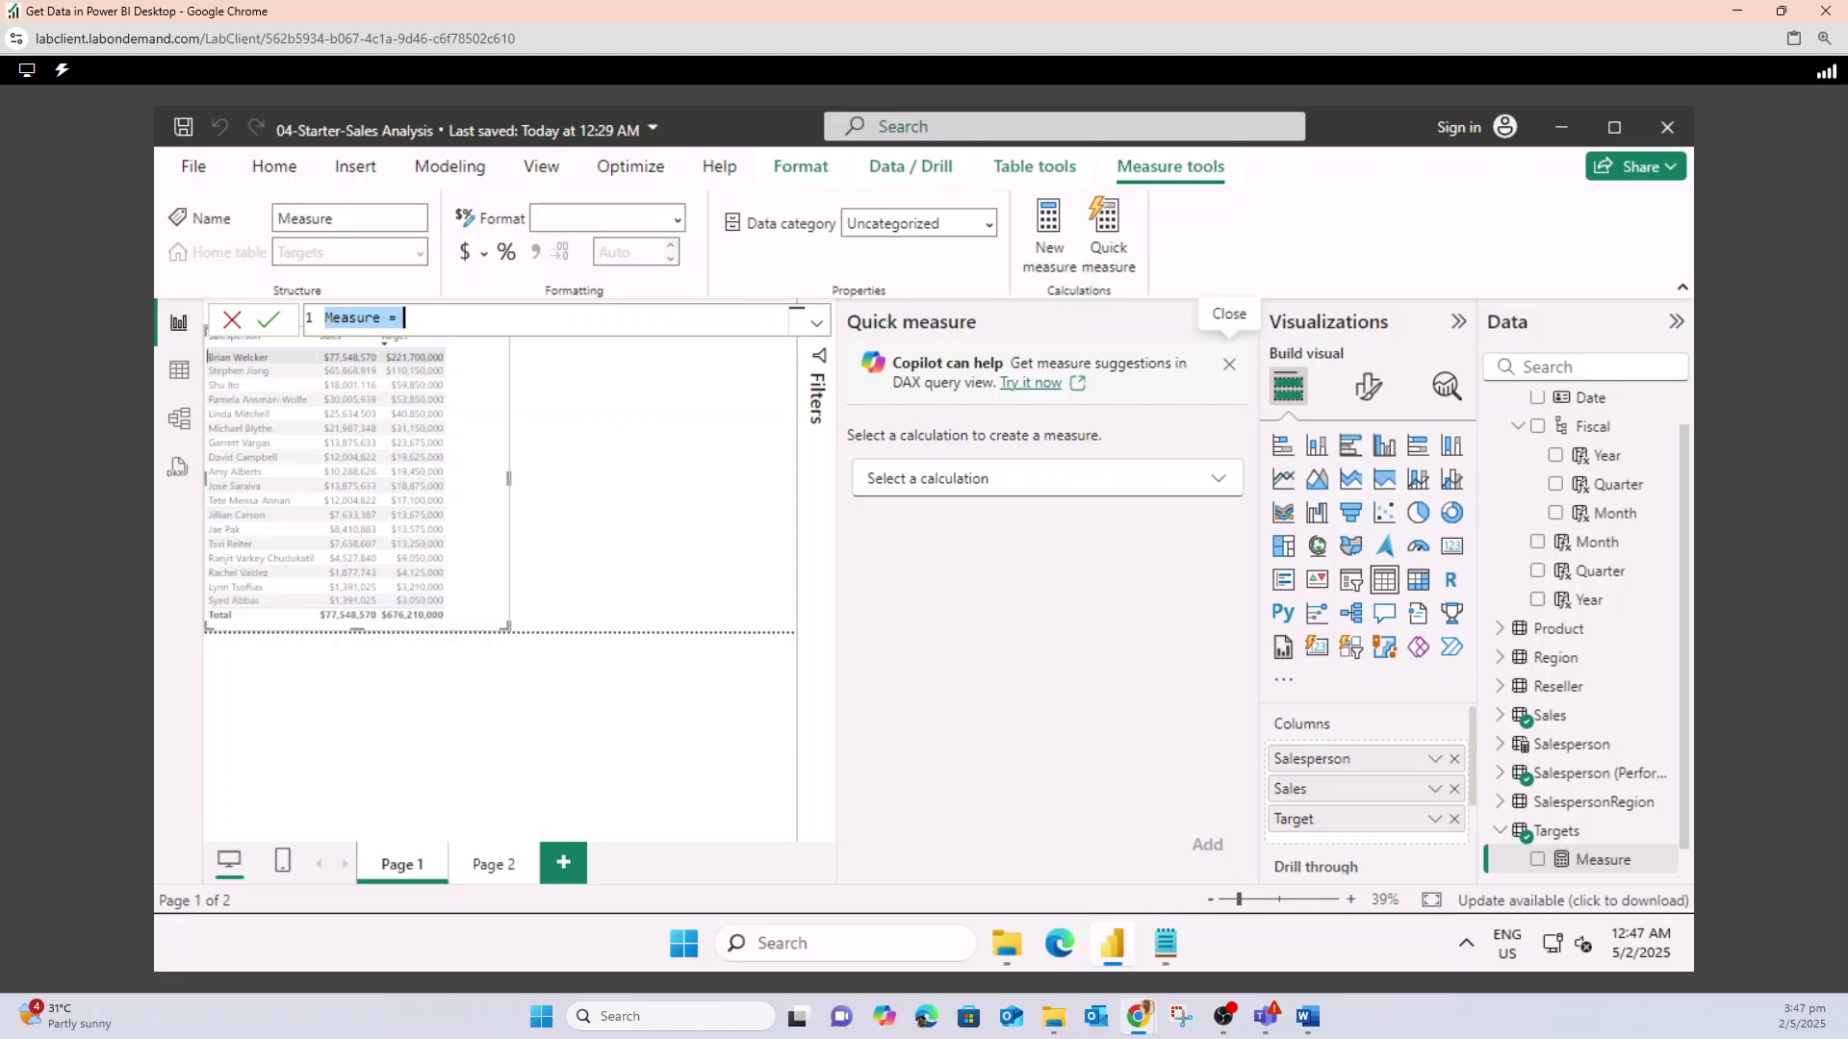
{"action": "key", "text": "Escape"}
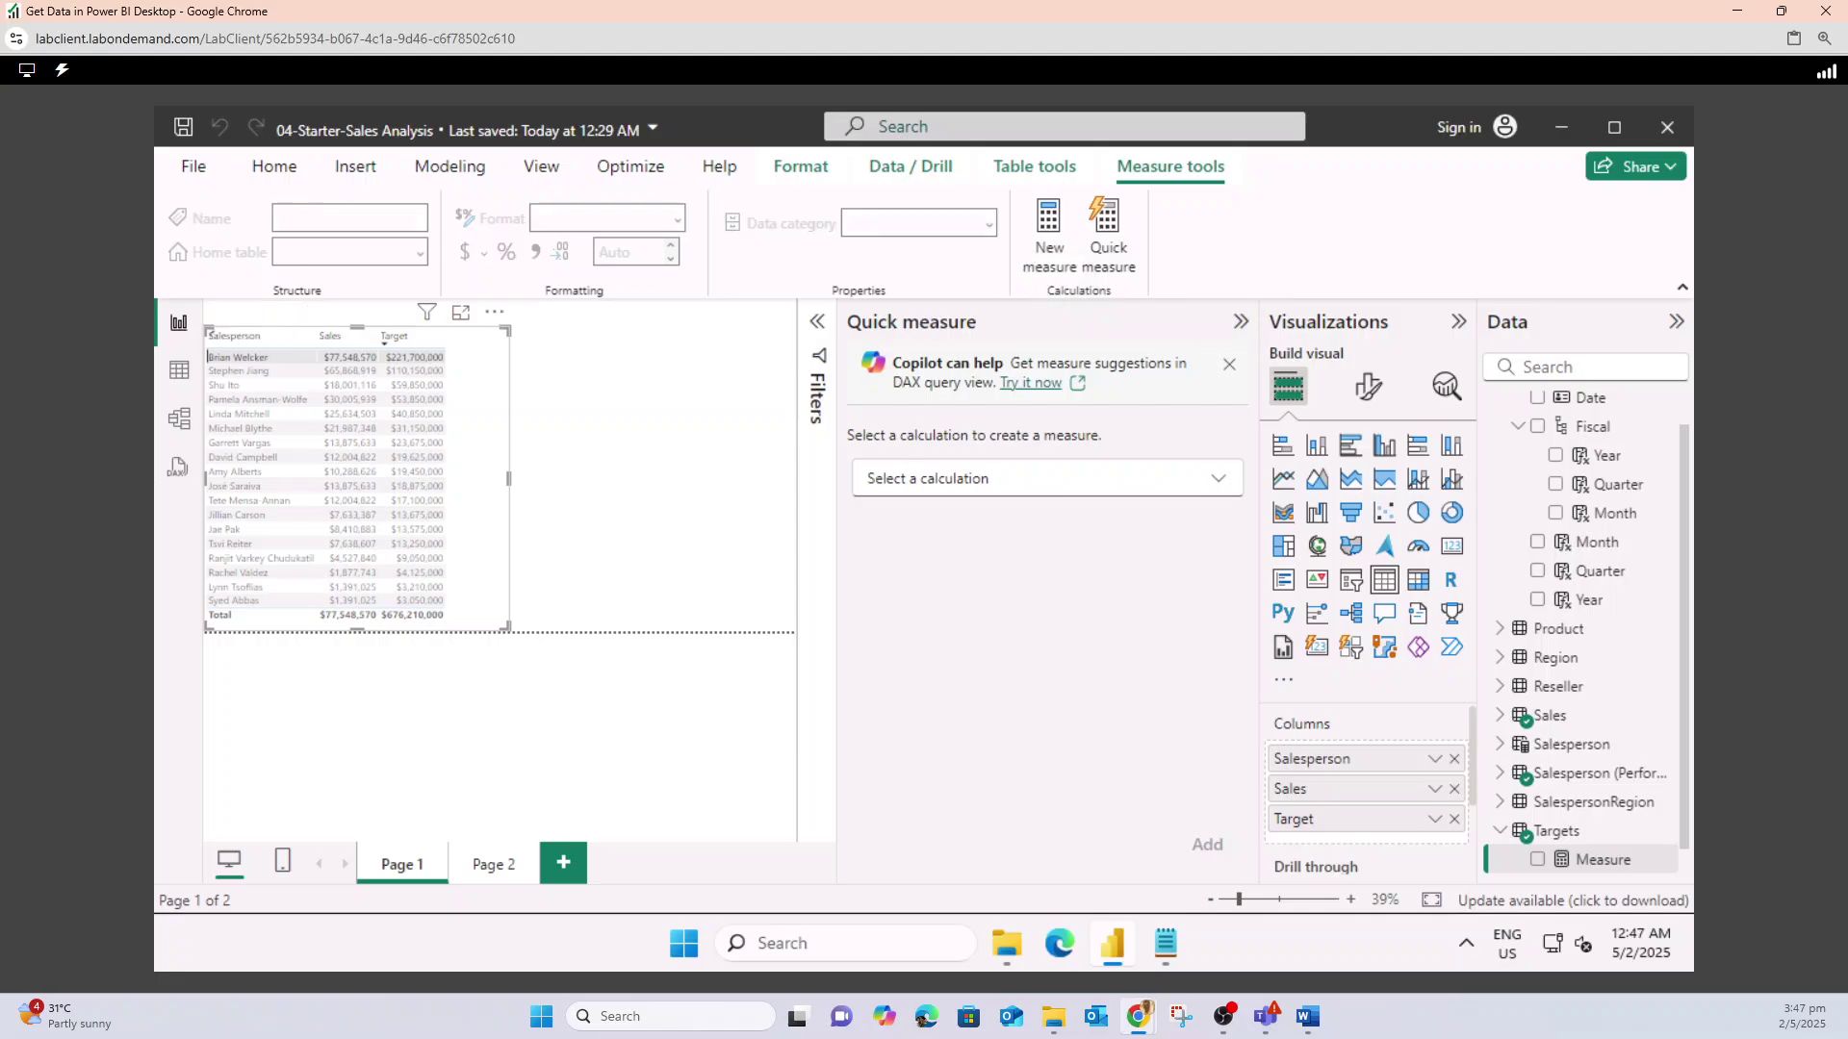
- Recheck the lab's instruction for creating the Target measure on the Targets table, and collapse the Quick measure pane in Power BI Desktop
{"action": "mouse_move", "coordinate": [1139, 1016]}
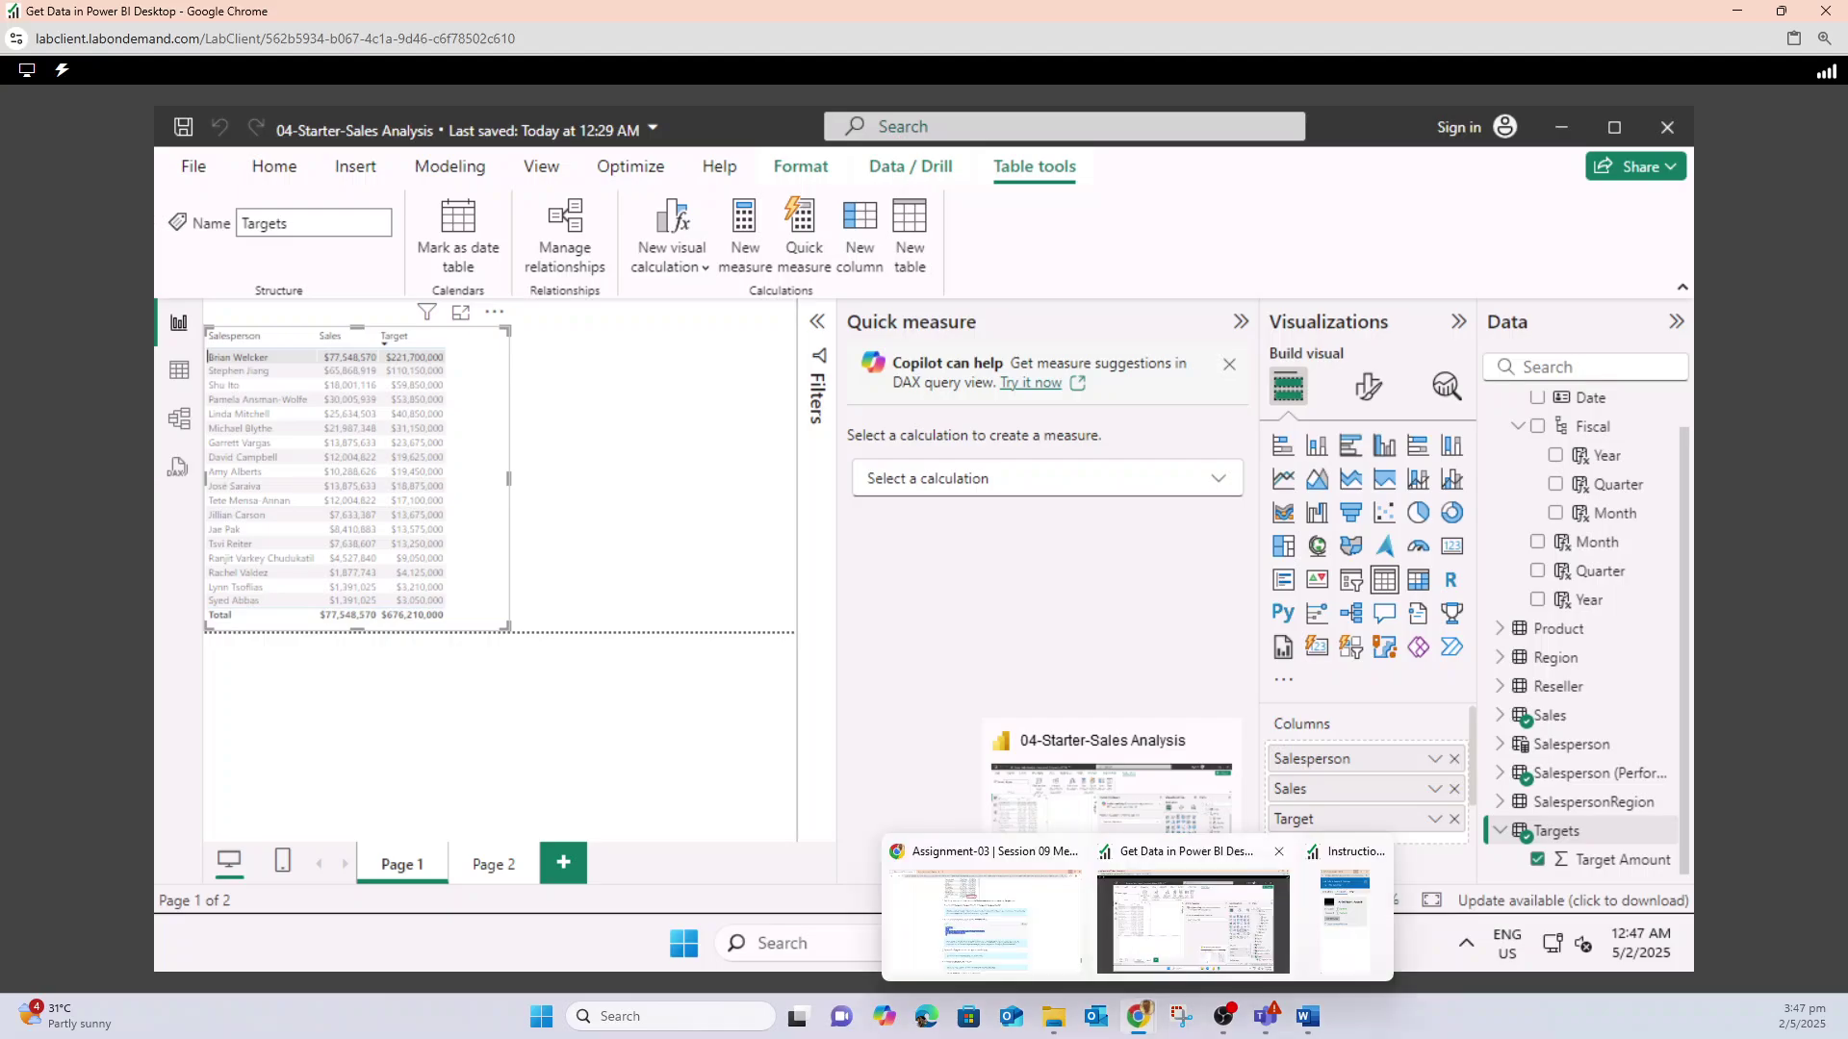
{"action": "left_click", "coordinate": [984, 914]}
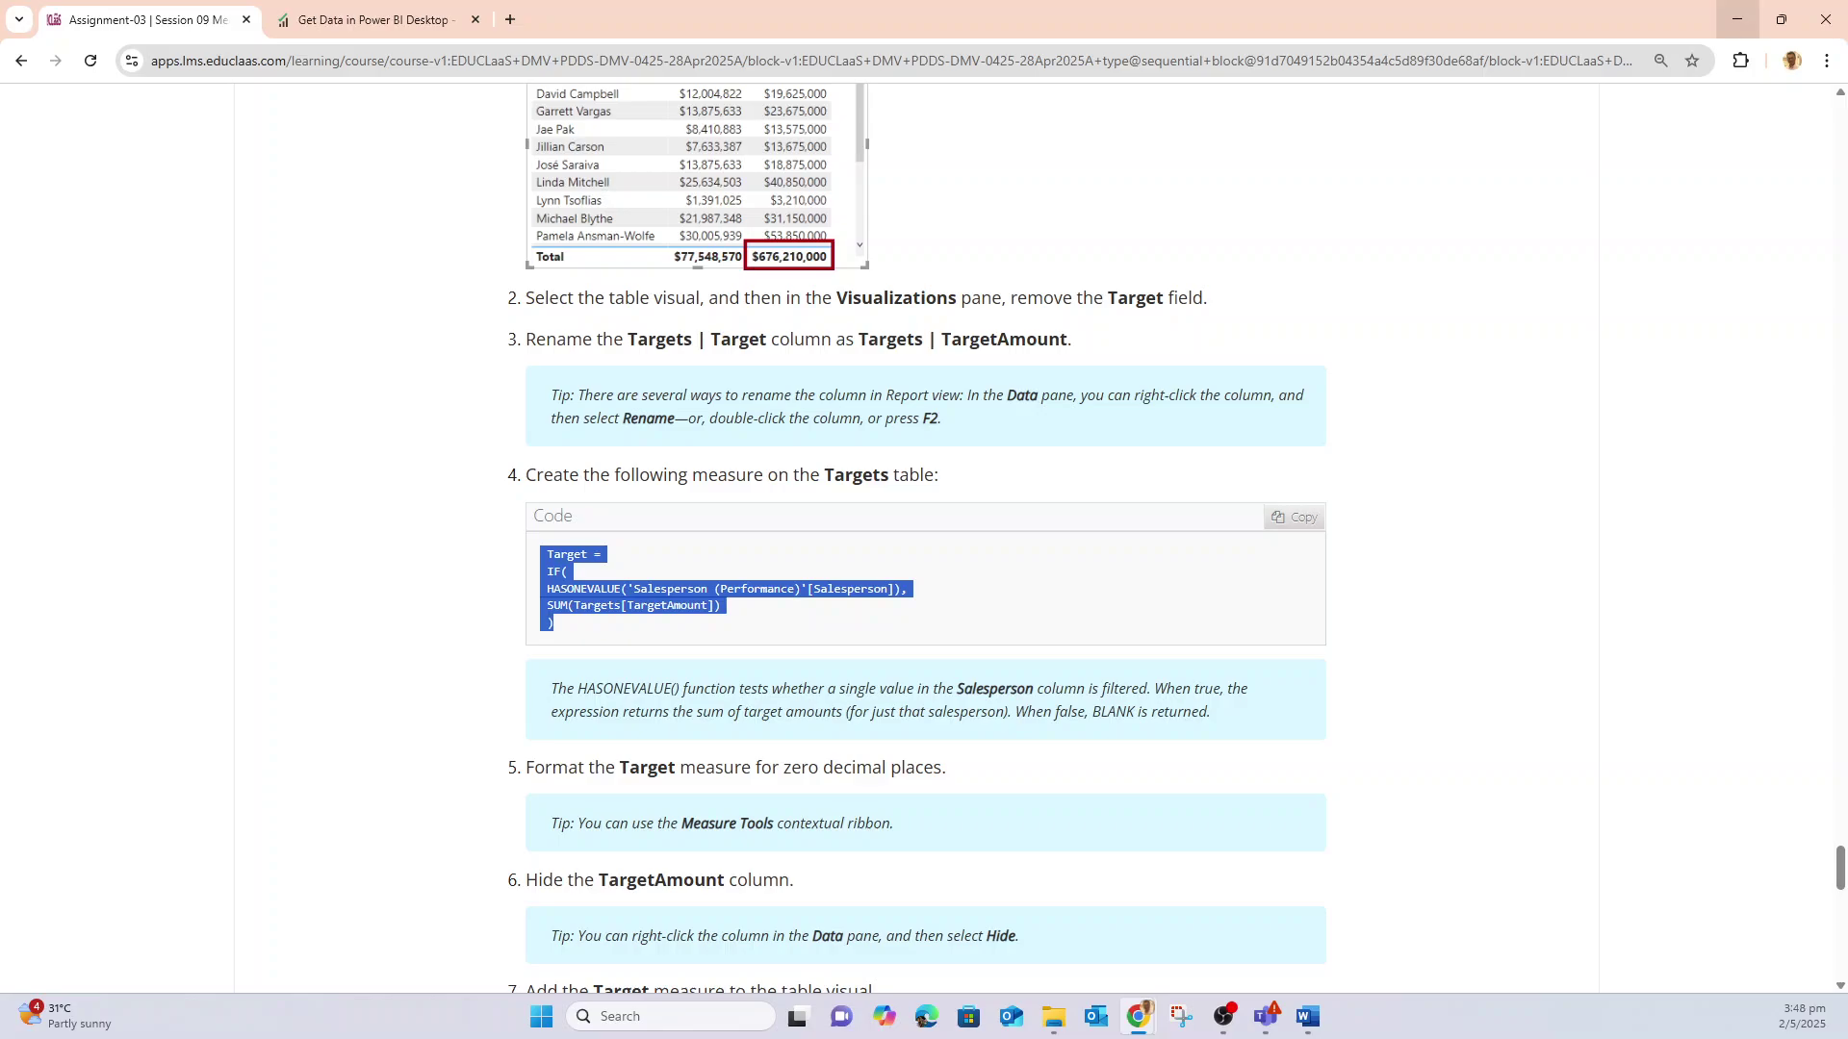
{"action": "left_click", "coordinate": [1737, 19]}
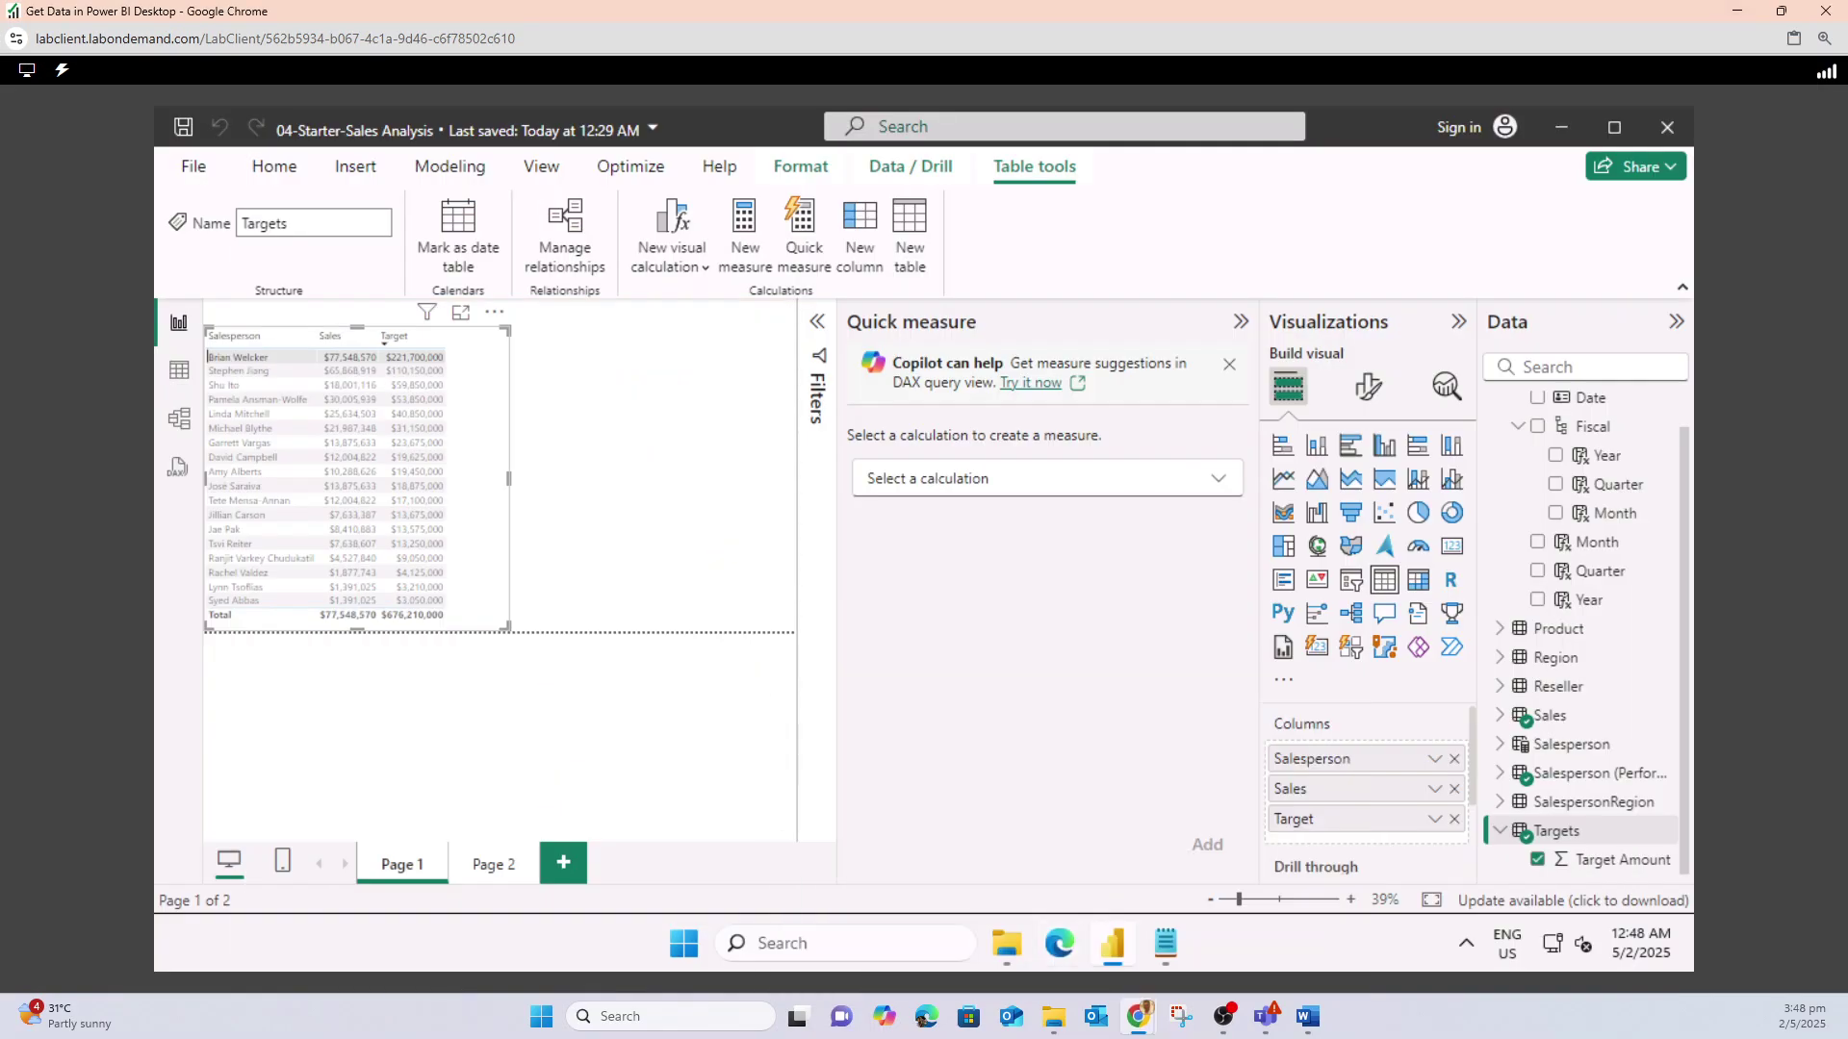
{"action": "left_click", "coordinate": [1241, 321]}
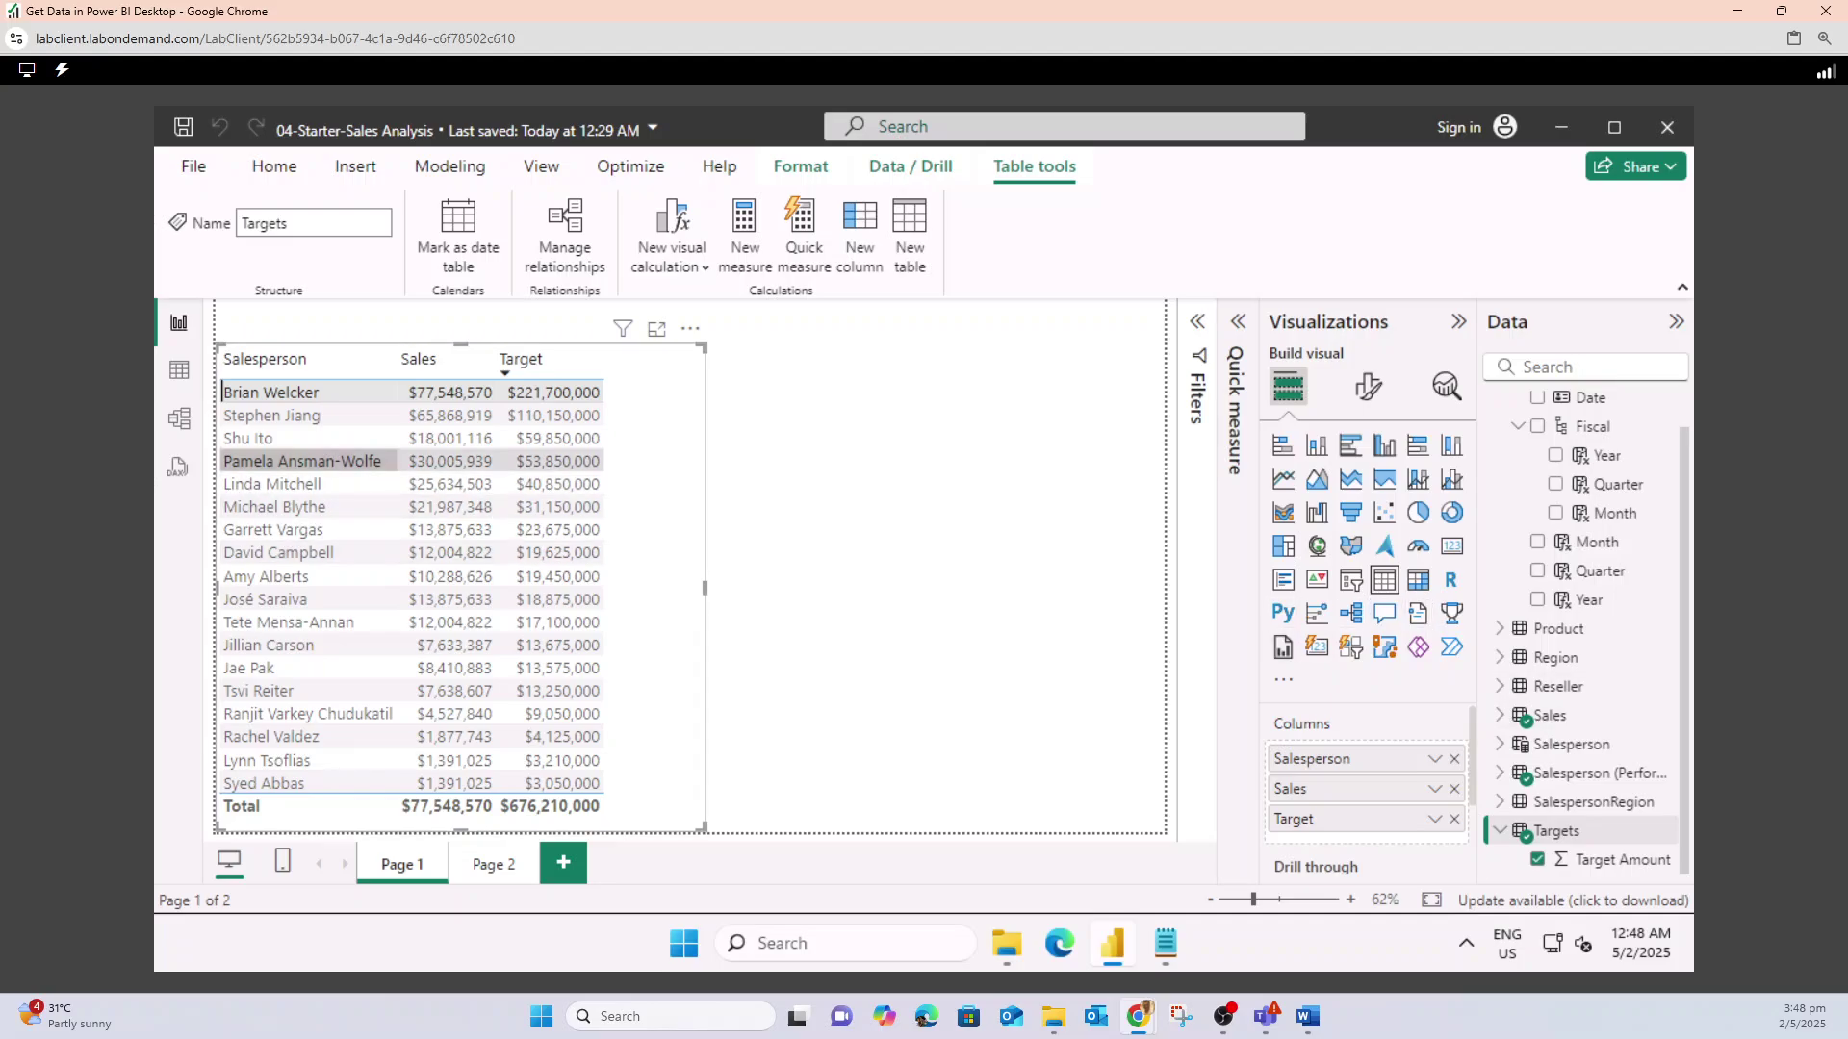
- Create a measure in the Targets table: Target = IF(HASONEVALUE('Salesperson (Performance)'[Salesperson]), SUM(Targets[TargetAmount]))
{"action": "left_click", "coordinate": [179, 371]}
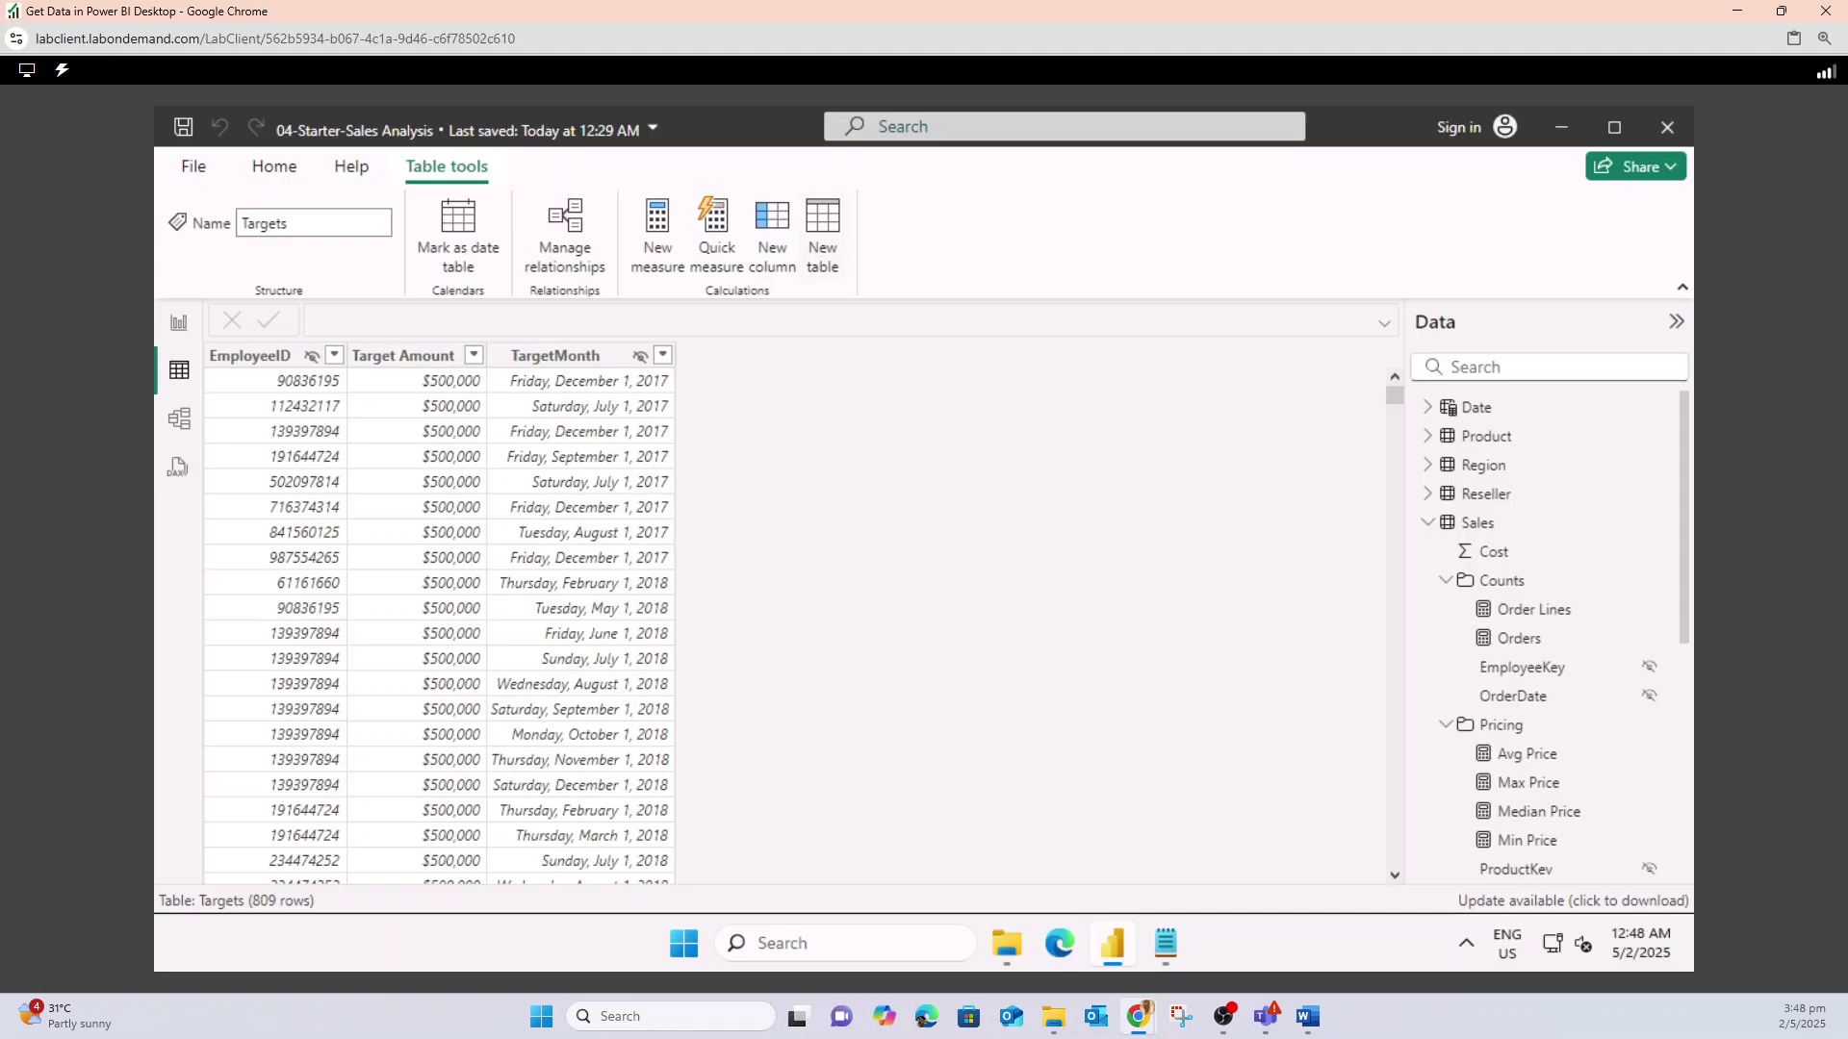
{"action": "left_click", "coordinate": [657, 236]}
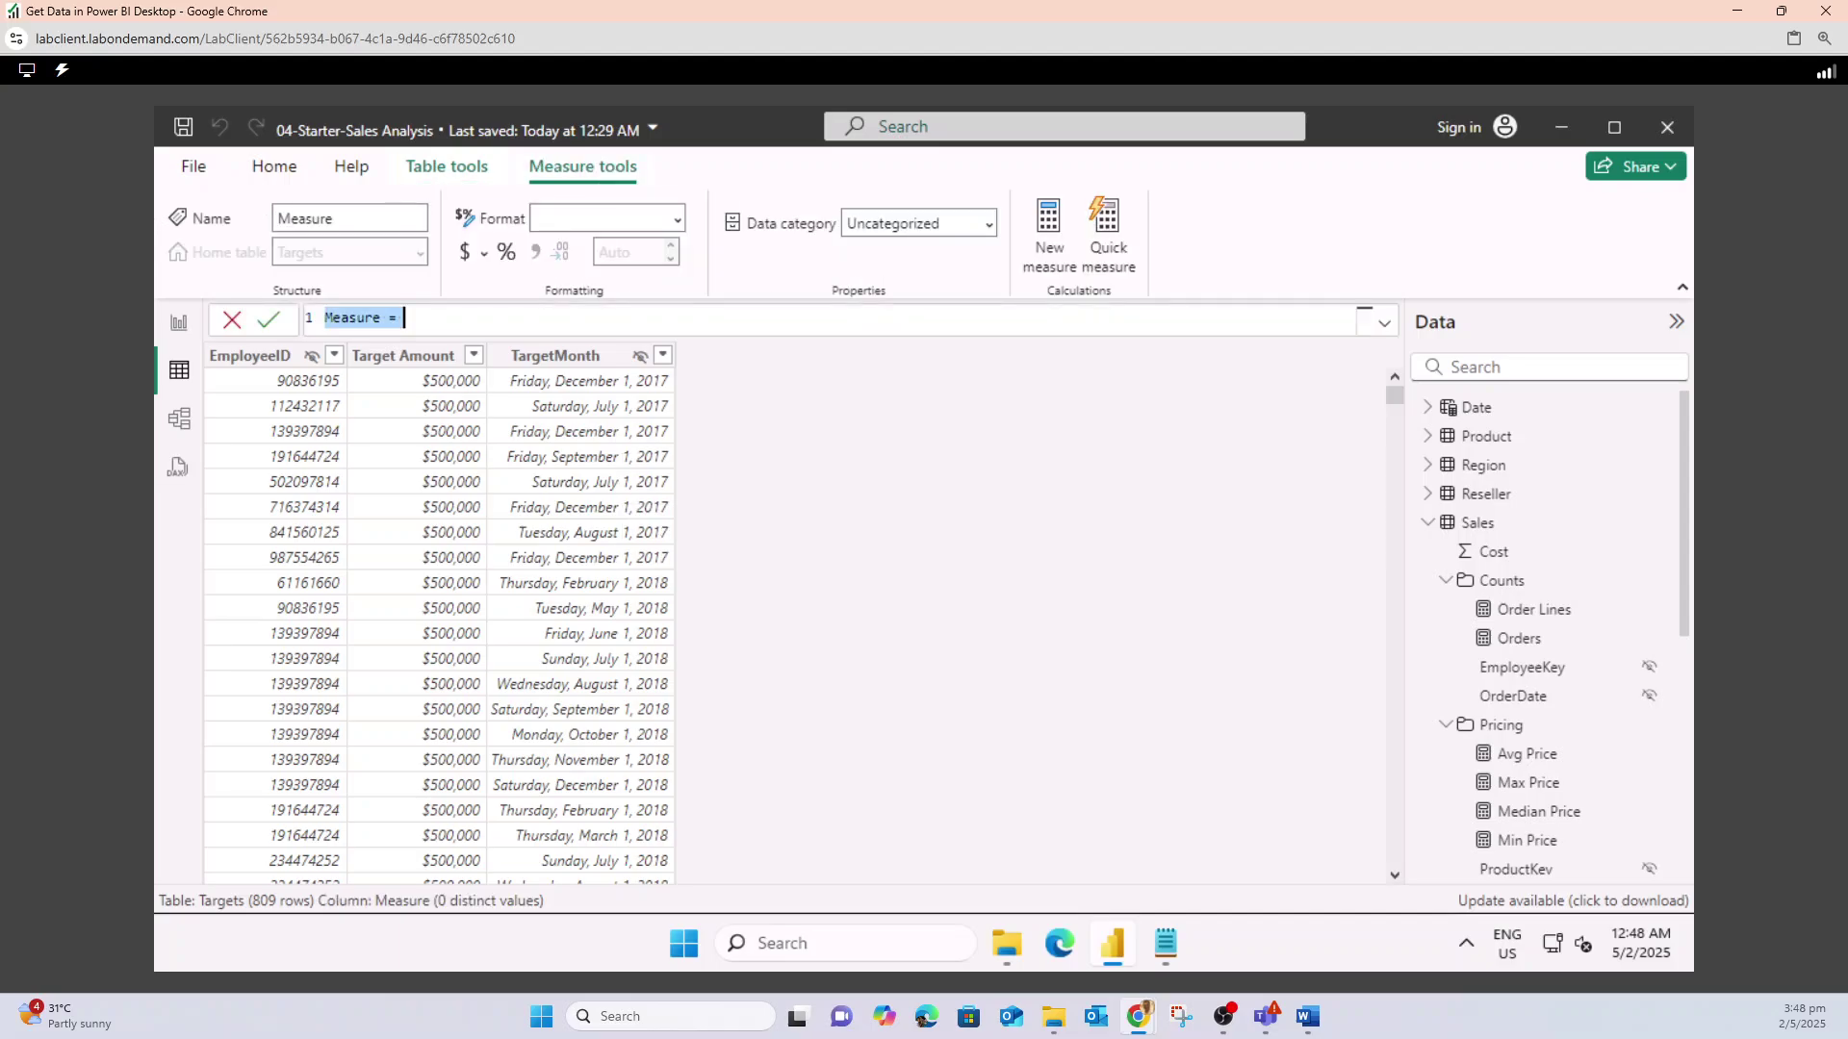
{"action": "type", "text": "Target = IF(     HASONEVALUE('Salesperson (Performance)'[Salesperson]),     SUM(Targets[TargetAmount]) )"}
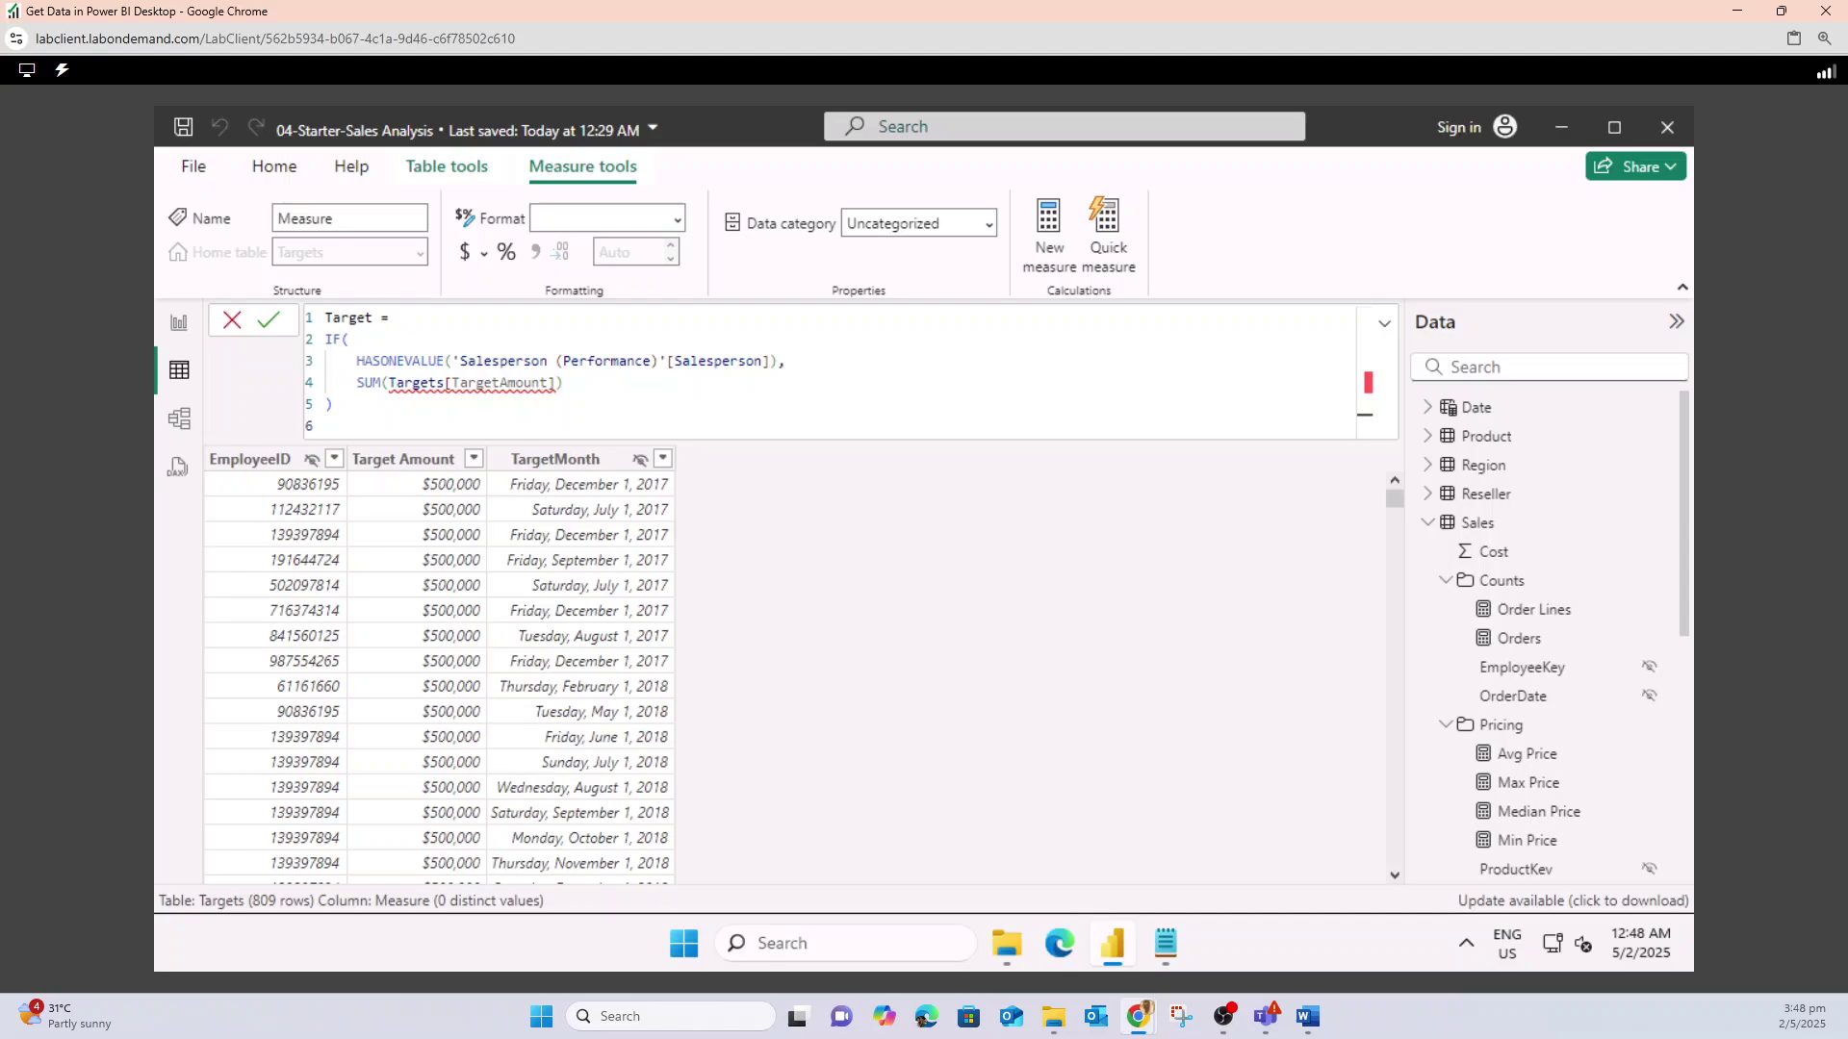
{"action": "key", "text": "Return"}
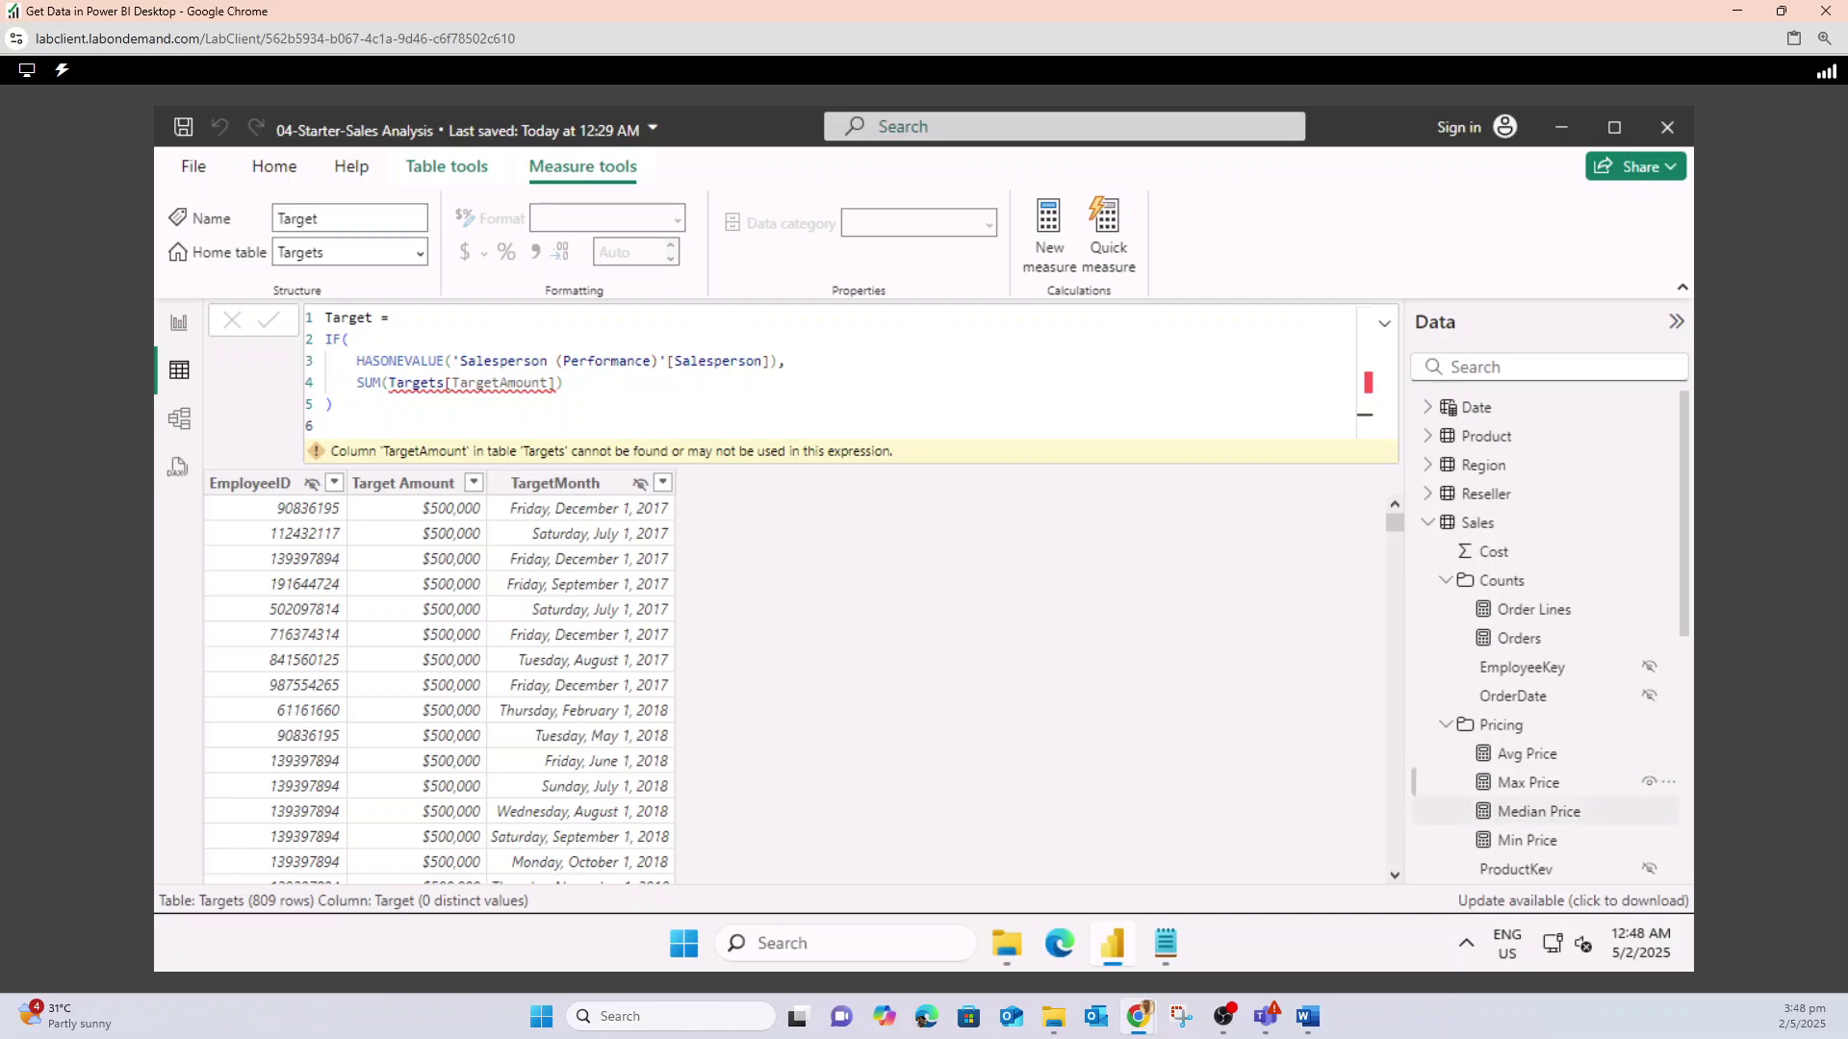
- Rename the Target Amount column of the Targets table as TargetAmount
{"action": "scroll", "coordinate": [1540, 513], "scroll_direction": "down", "scroll_amount": 5}
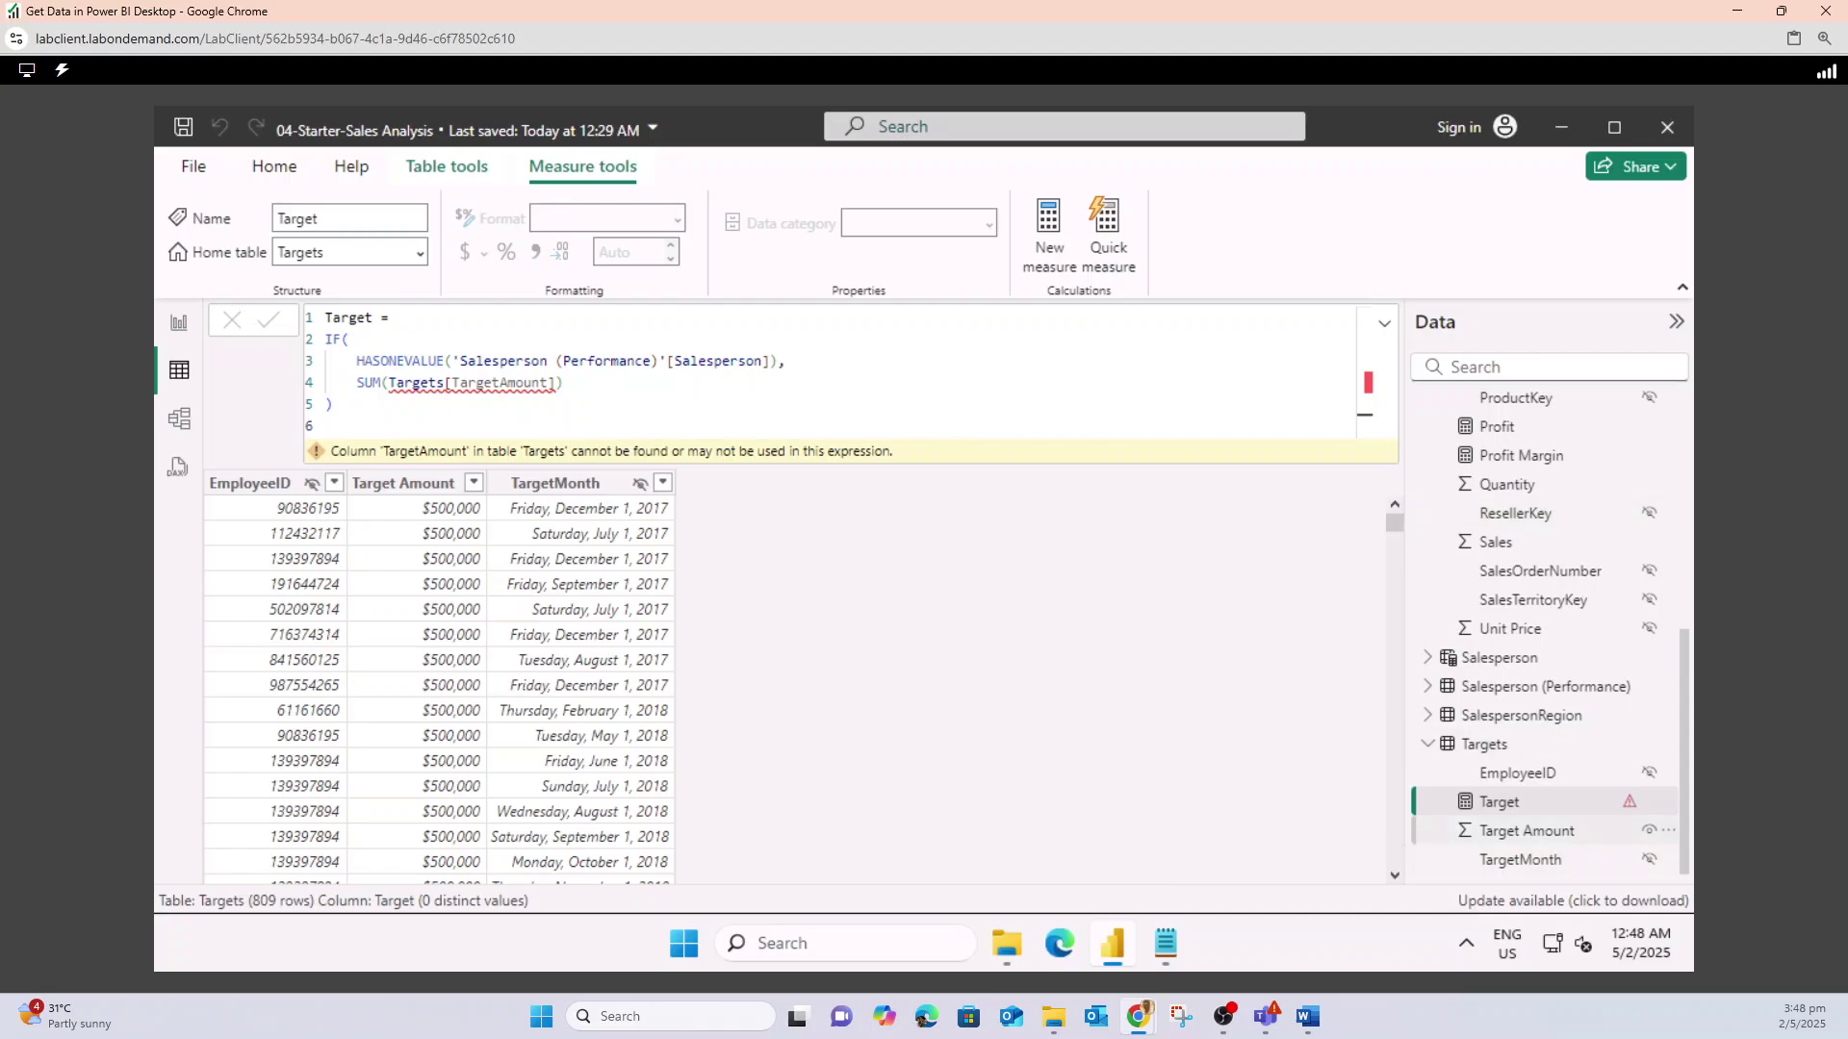
{"action": "left_click", "coordinate": [1530, 831]}
{"action": "right_click", "coordinate": [1530, 830]}
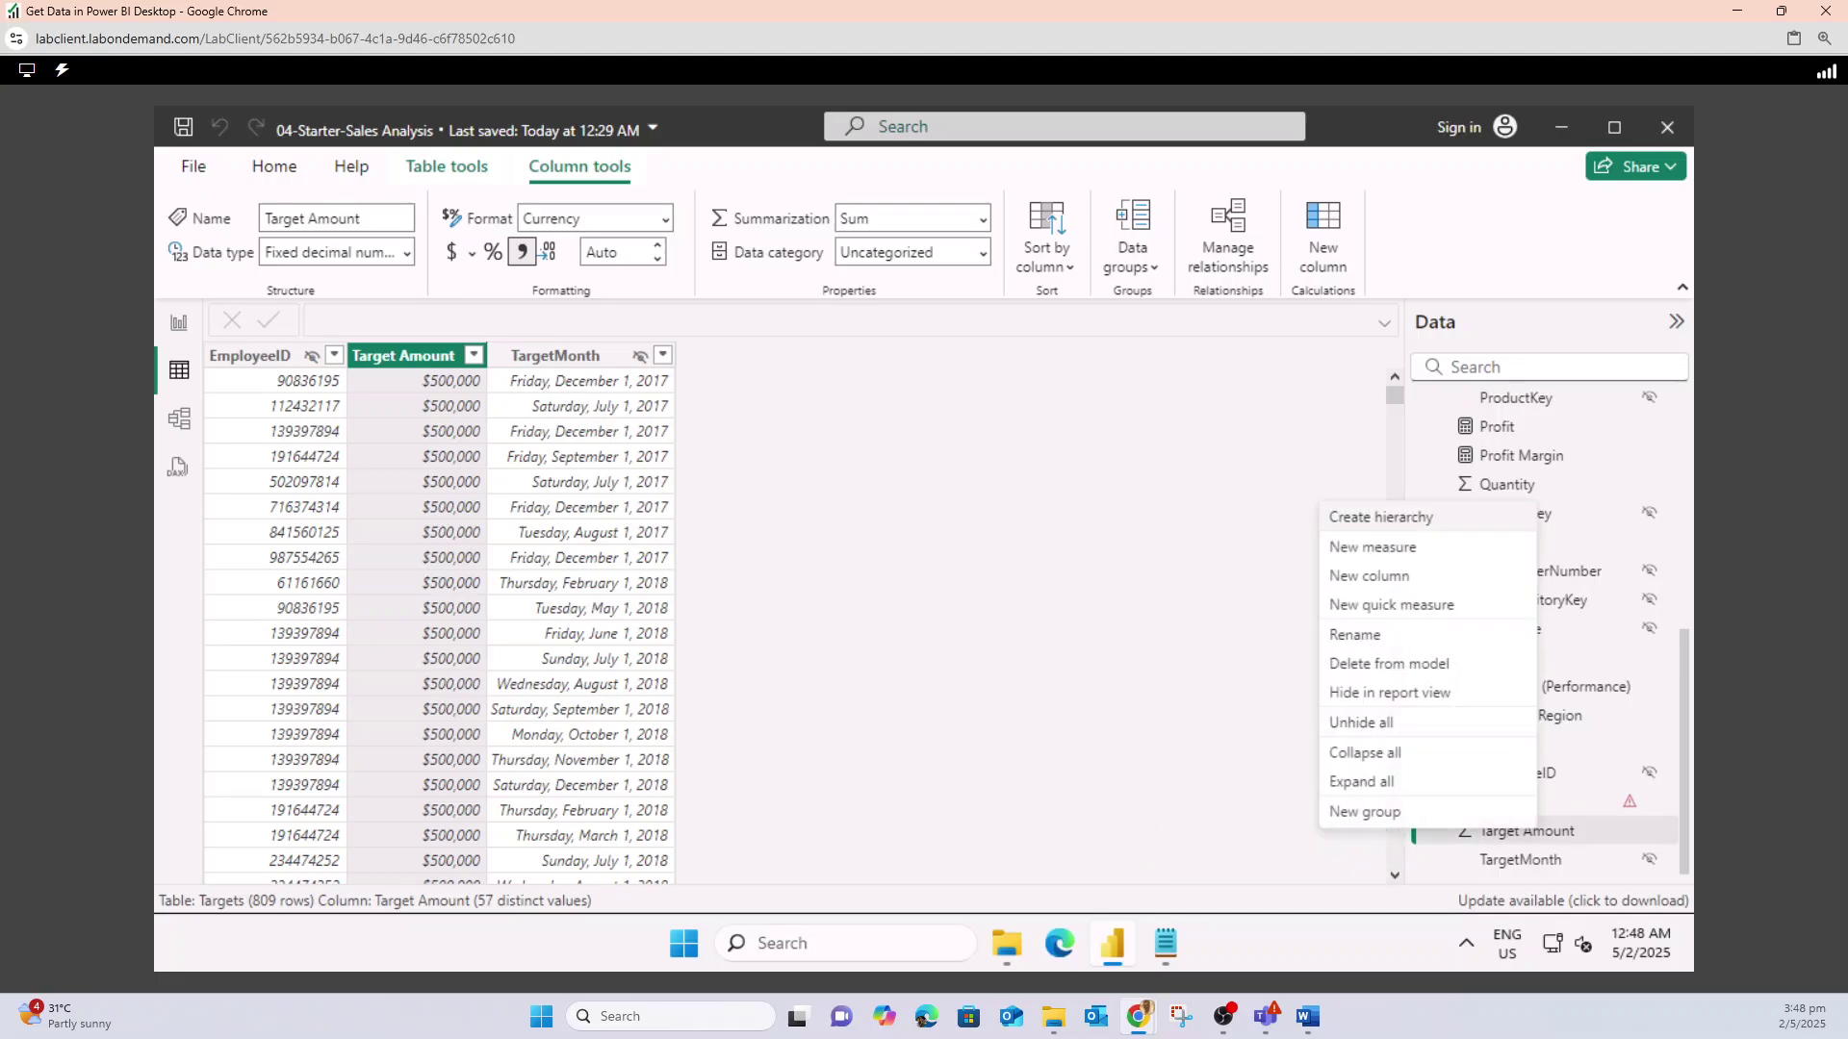
{"action": "left_click", "coordinate": [1355, 635]}
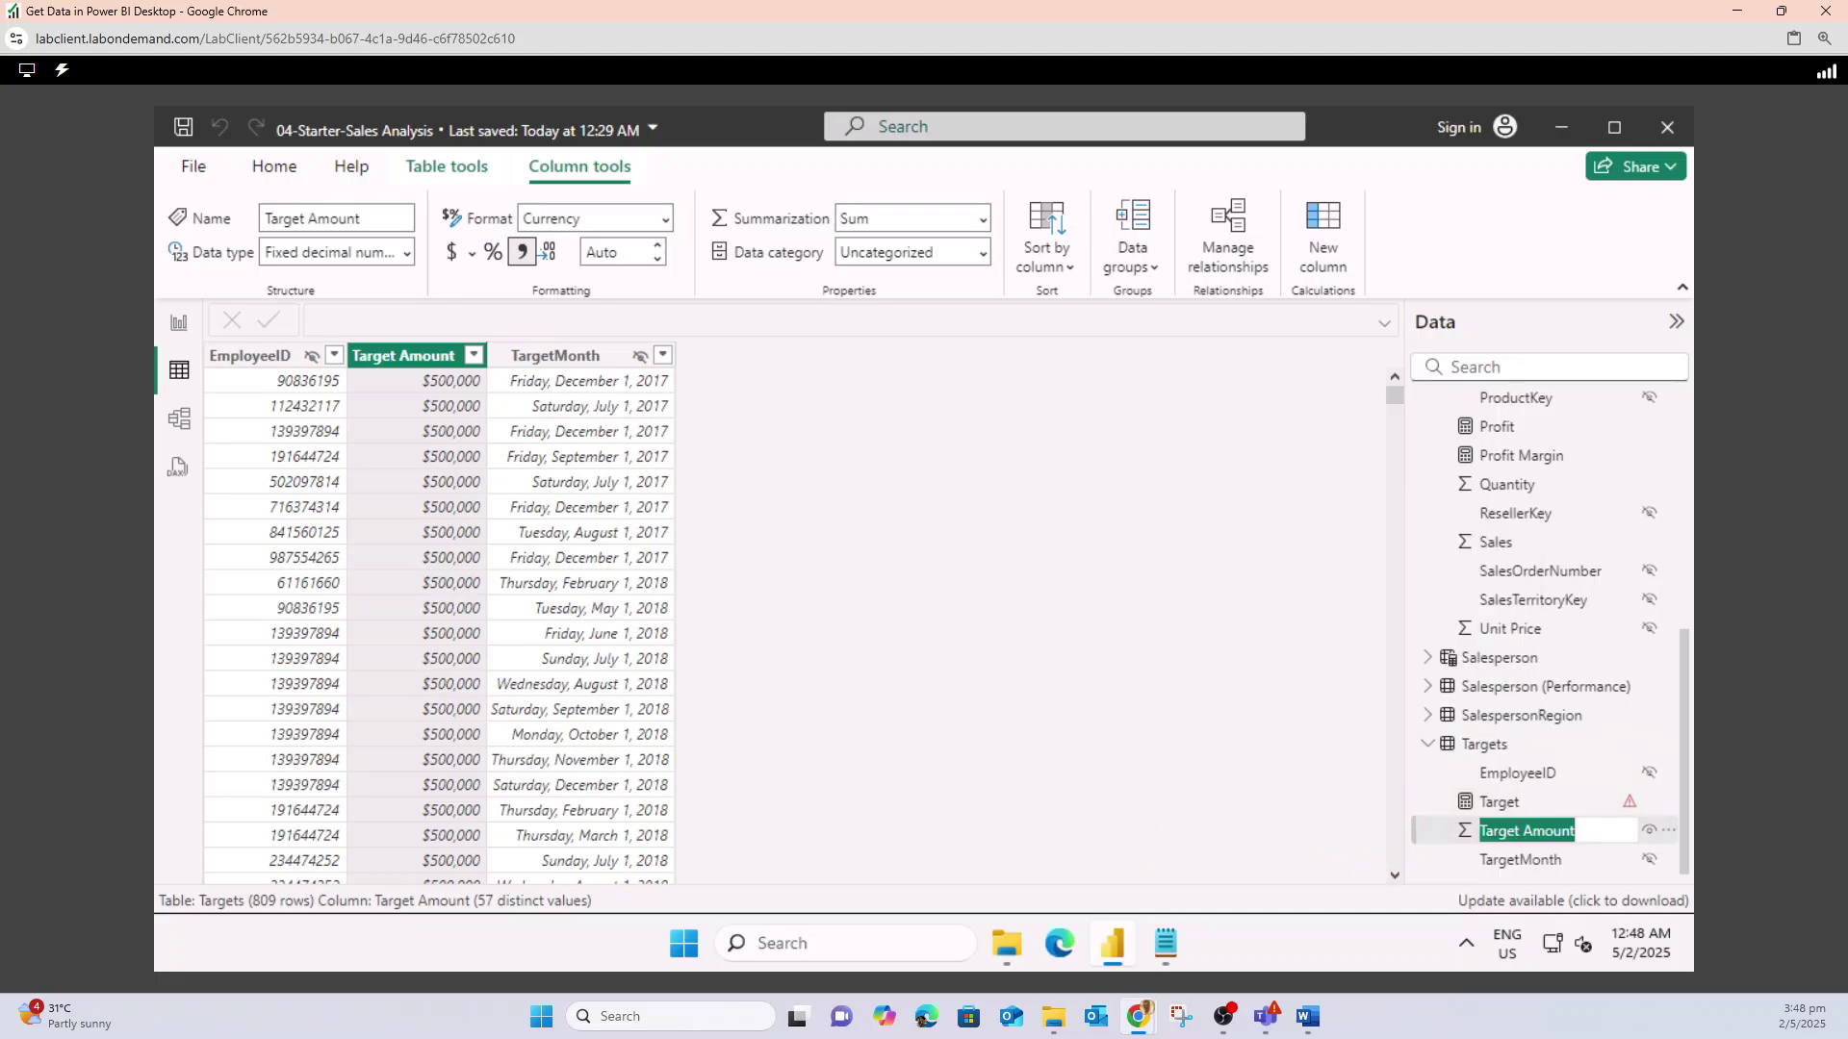
{"action": "left_click", "coordinate": [1519, 831]}
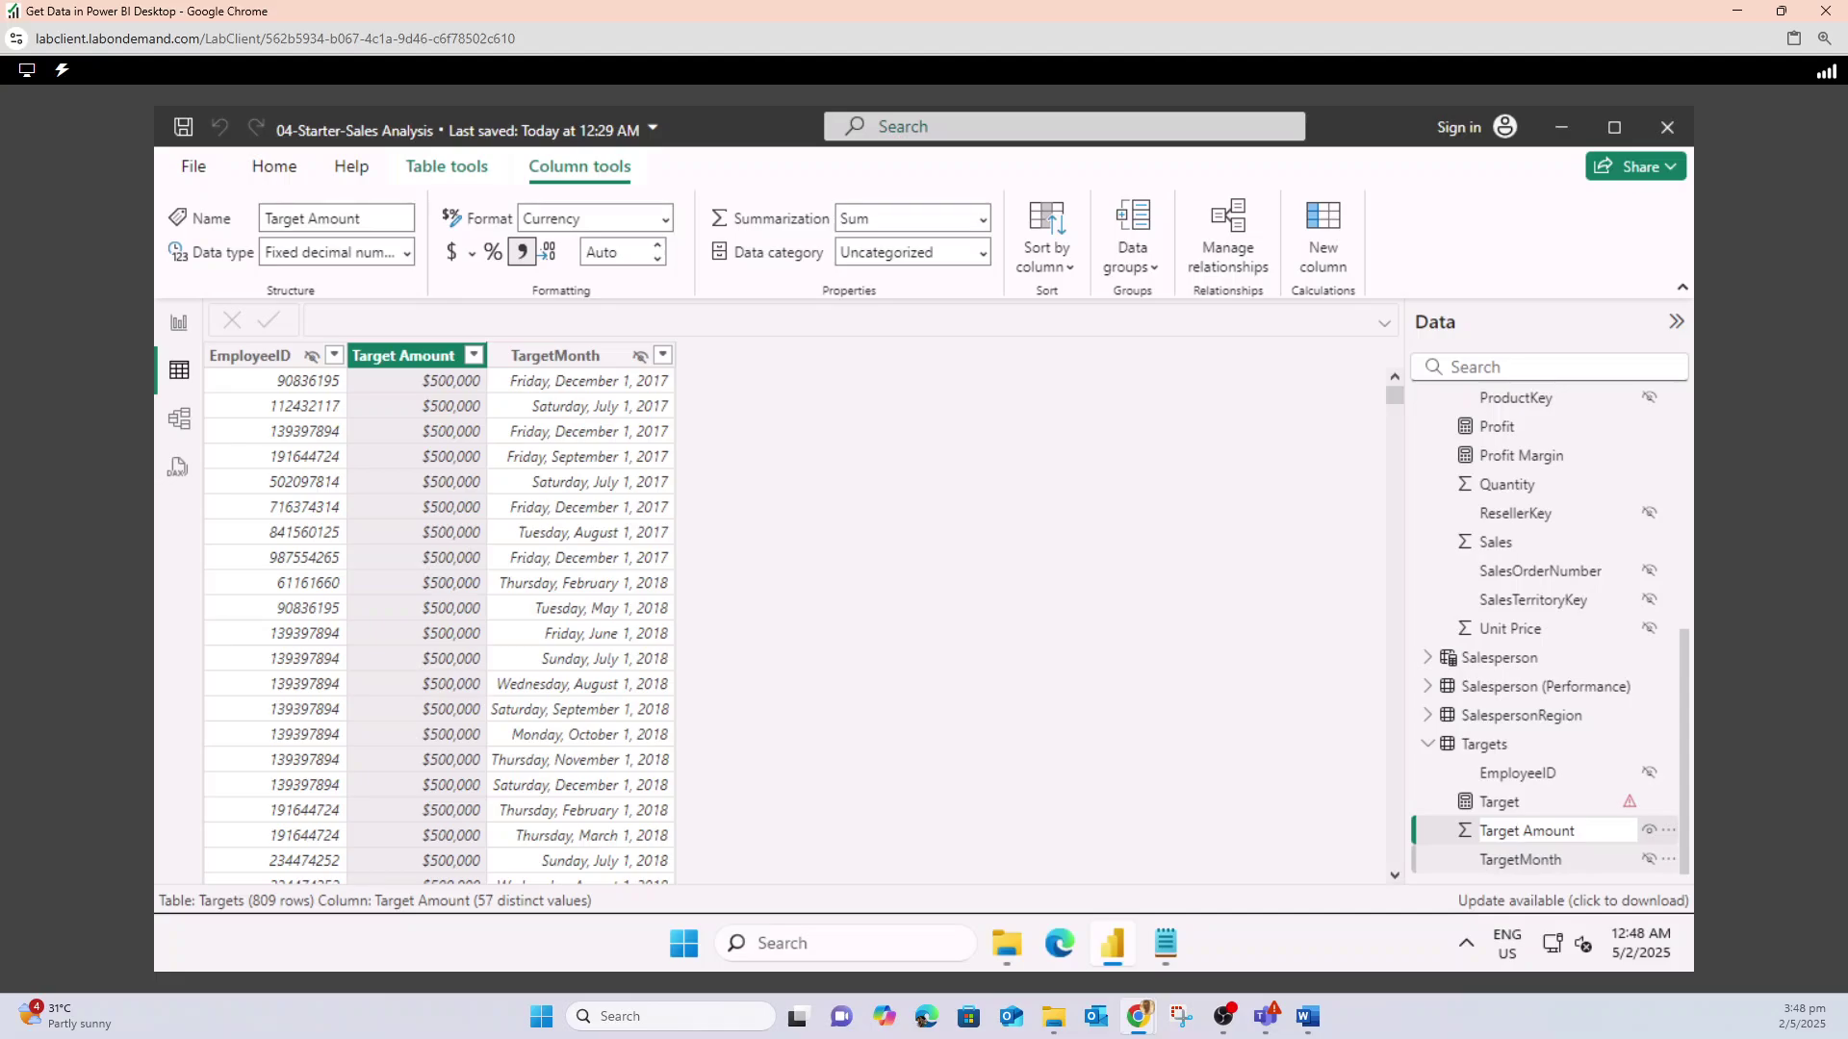
{"action": "key", "text": "Delete"}
{"action": "key", "text": "Return"}
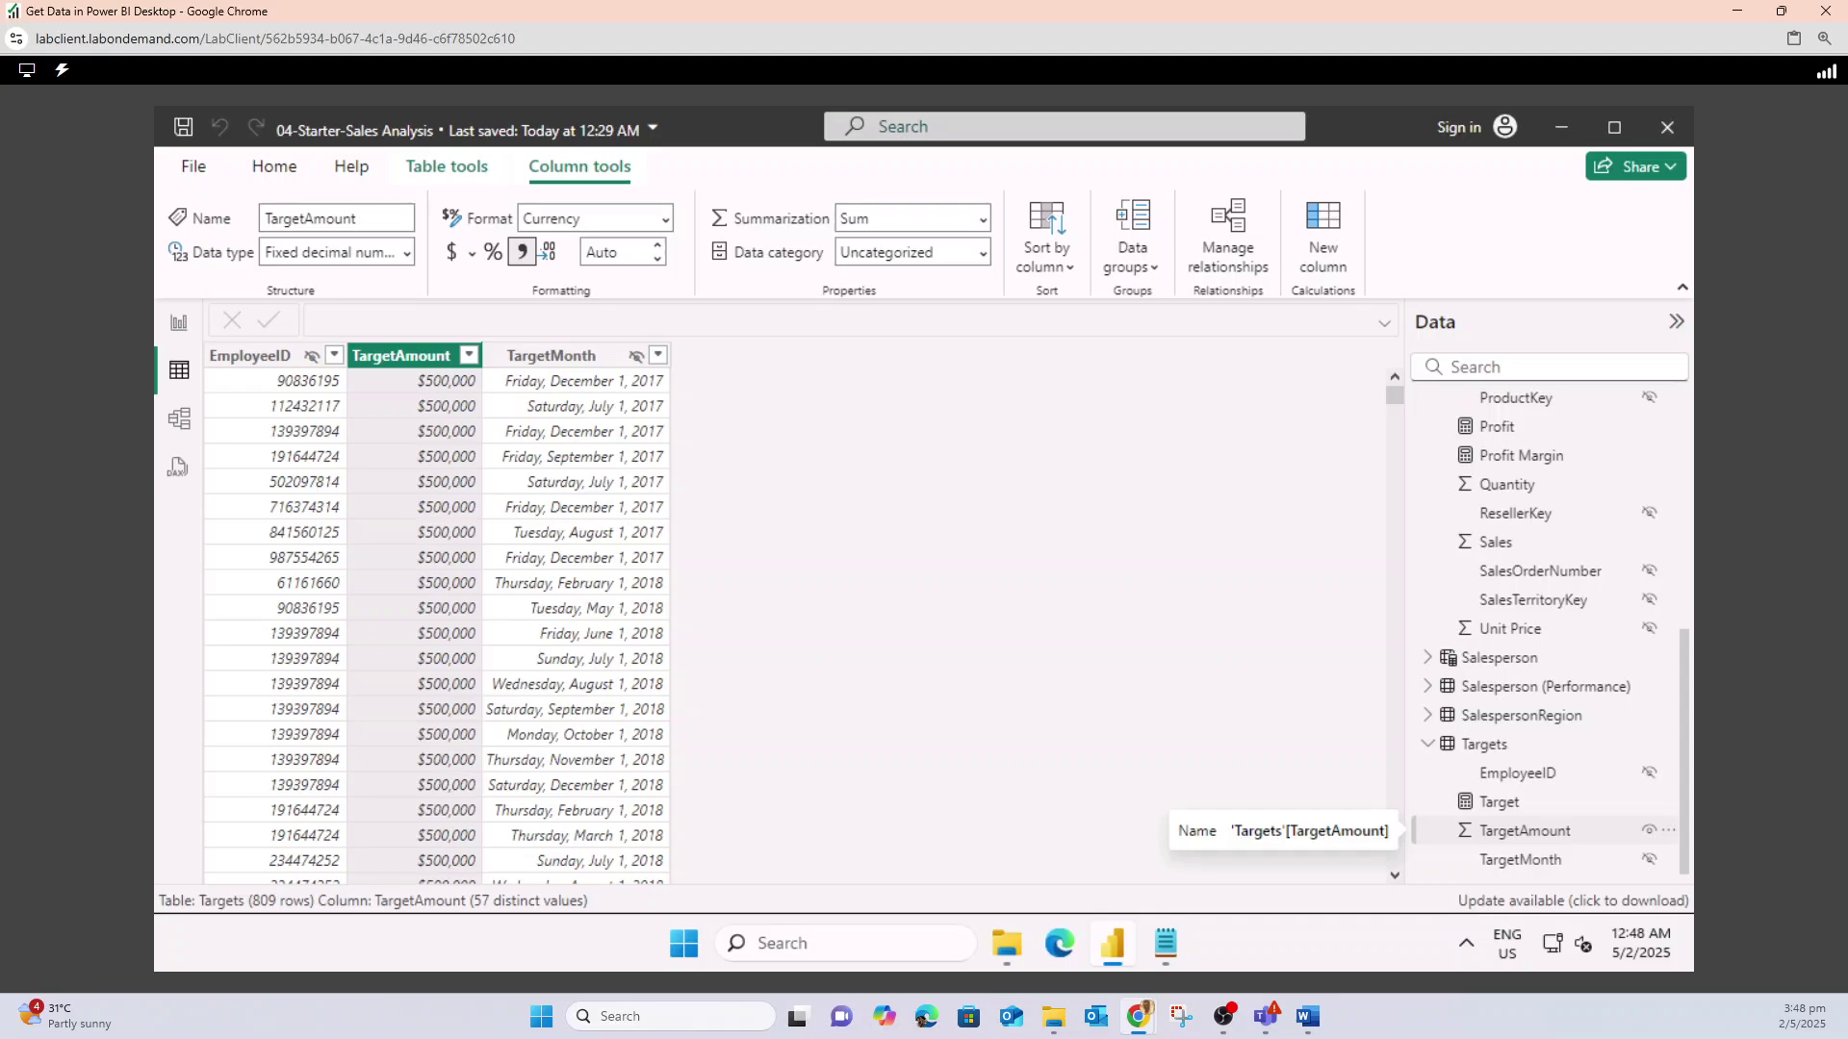
- Consult the assignment page's instructions and hide the TargetAmount column of the Targets table from the report view
{"action": "mouse_move", "coordinate": [1138, 1016]}
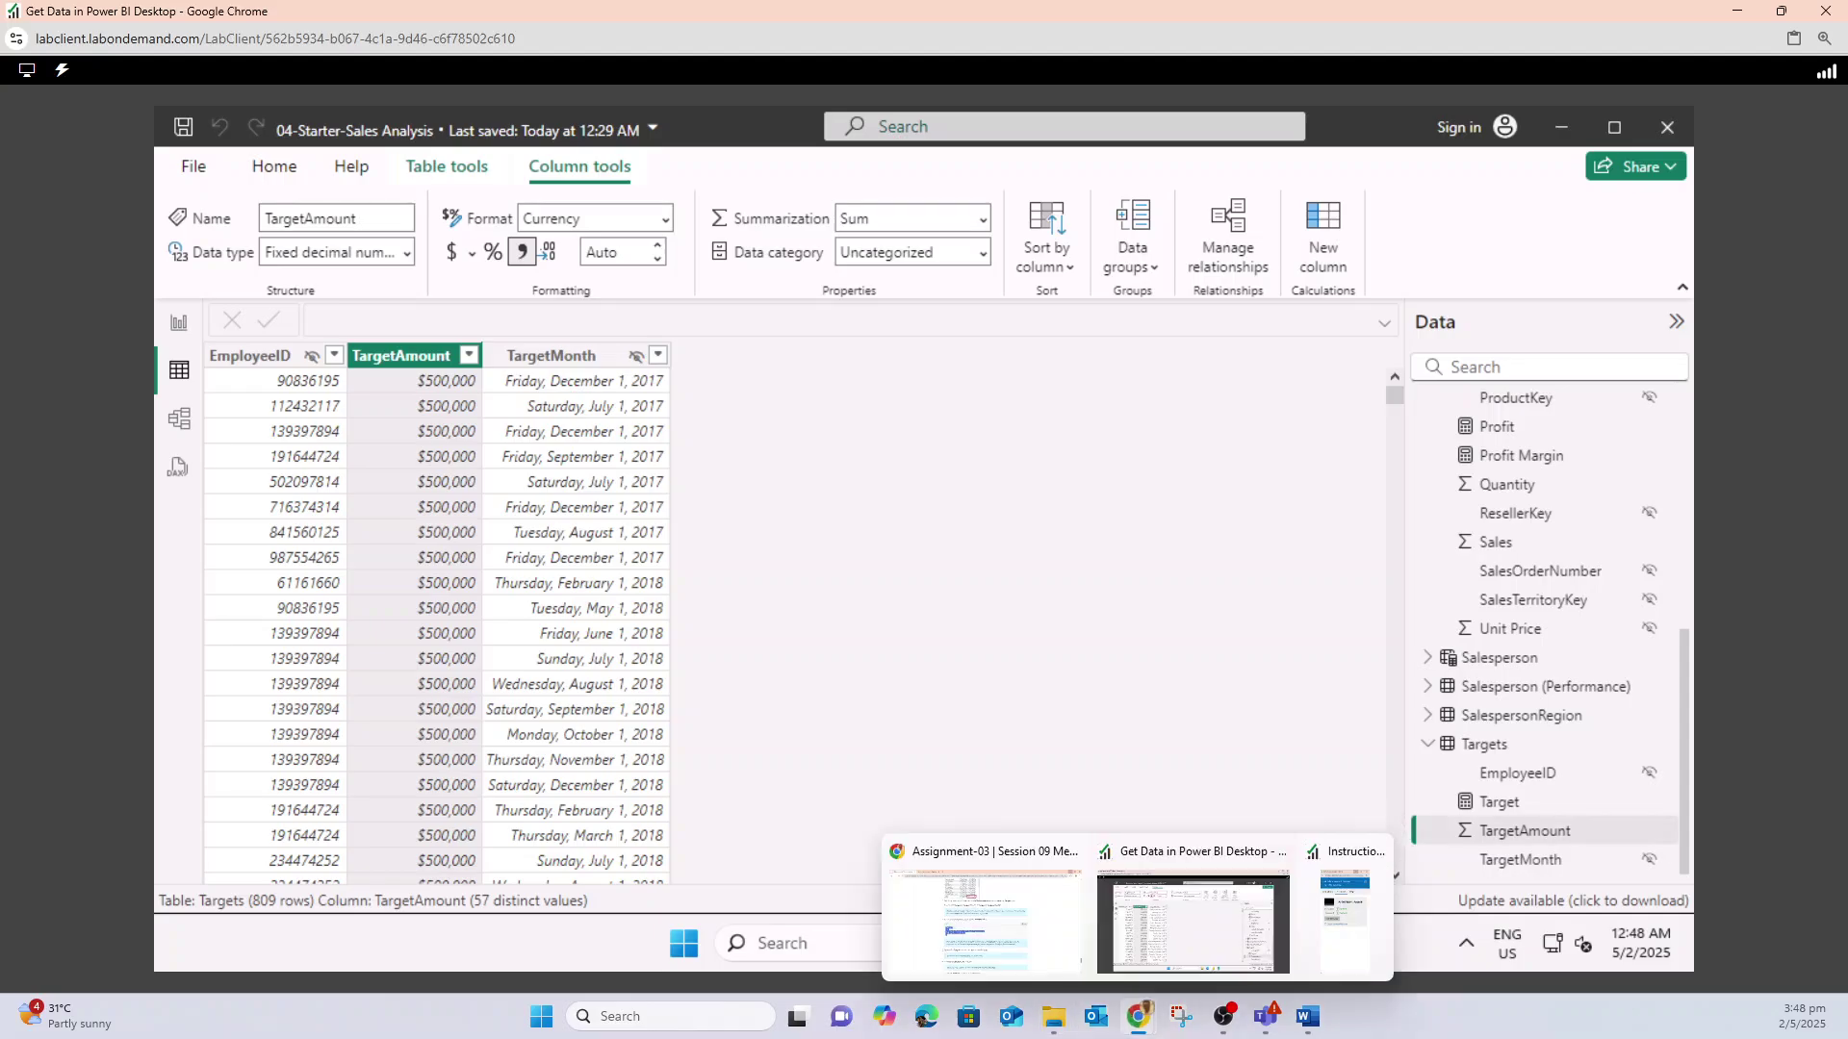
{"action": "left_click", "coordinate": [984, 919]}
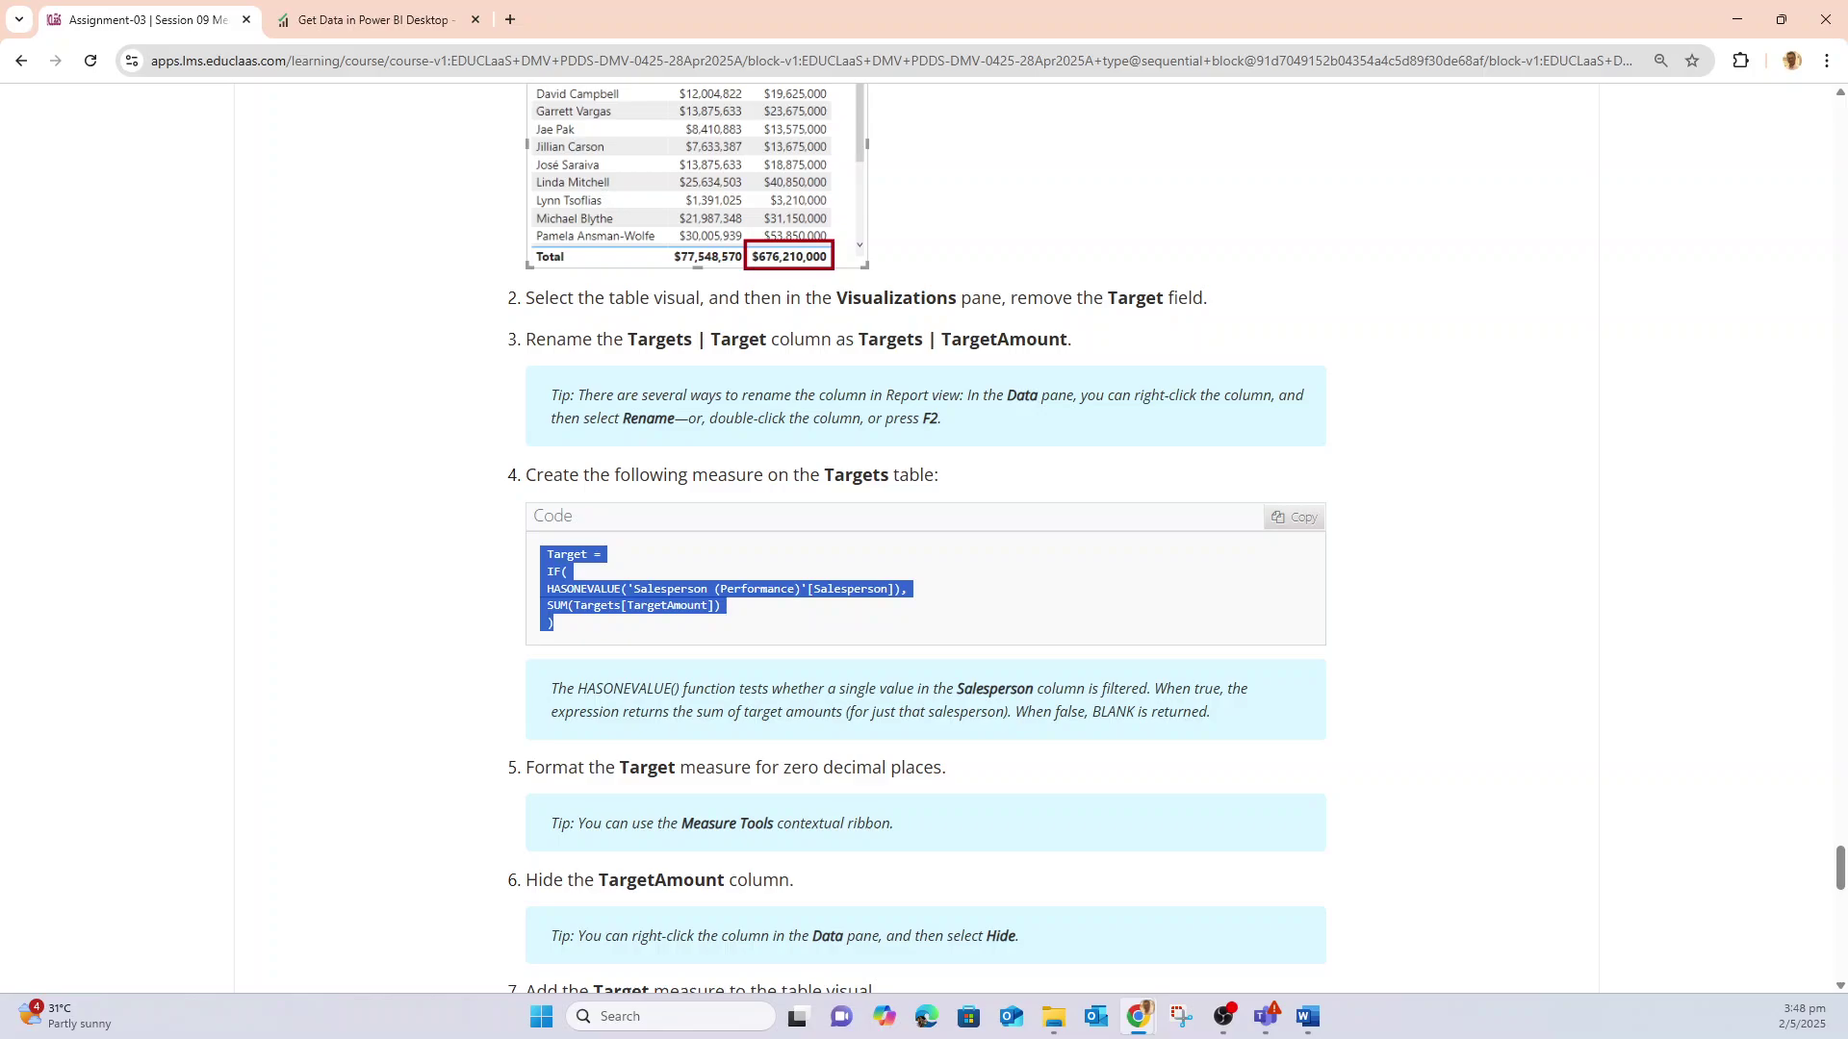
{"action": "scroll", "coordinate": [924, 539], "scroll_direction": "down", "scroll_amount": 3}
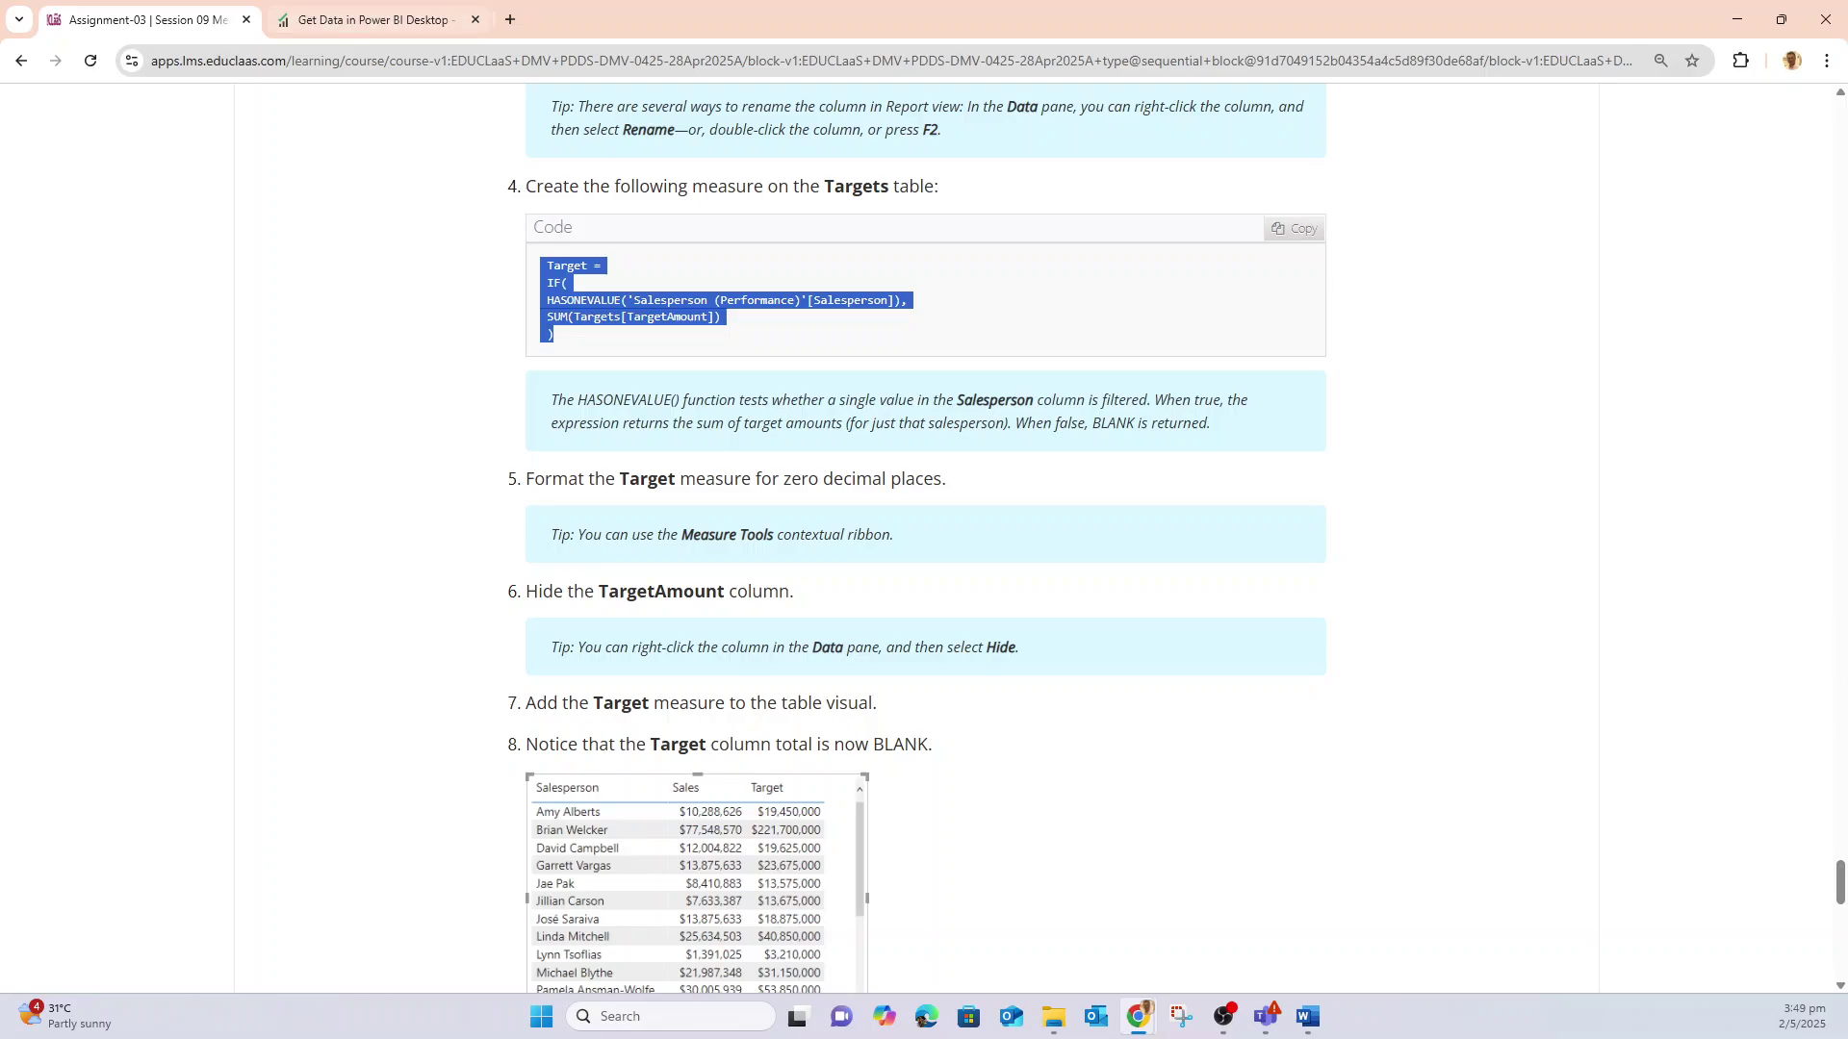
{"action": "left_click", "coordinate": [1737, 19]}
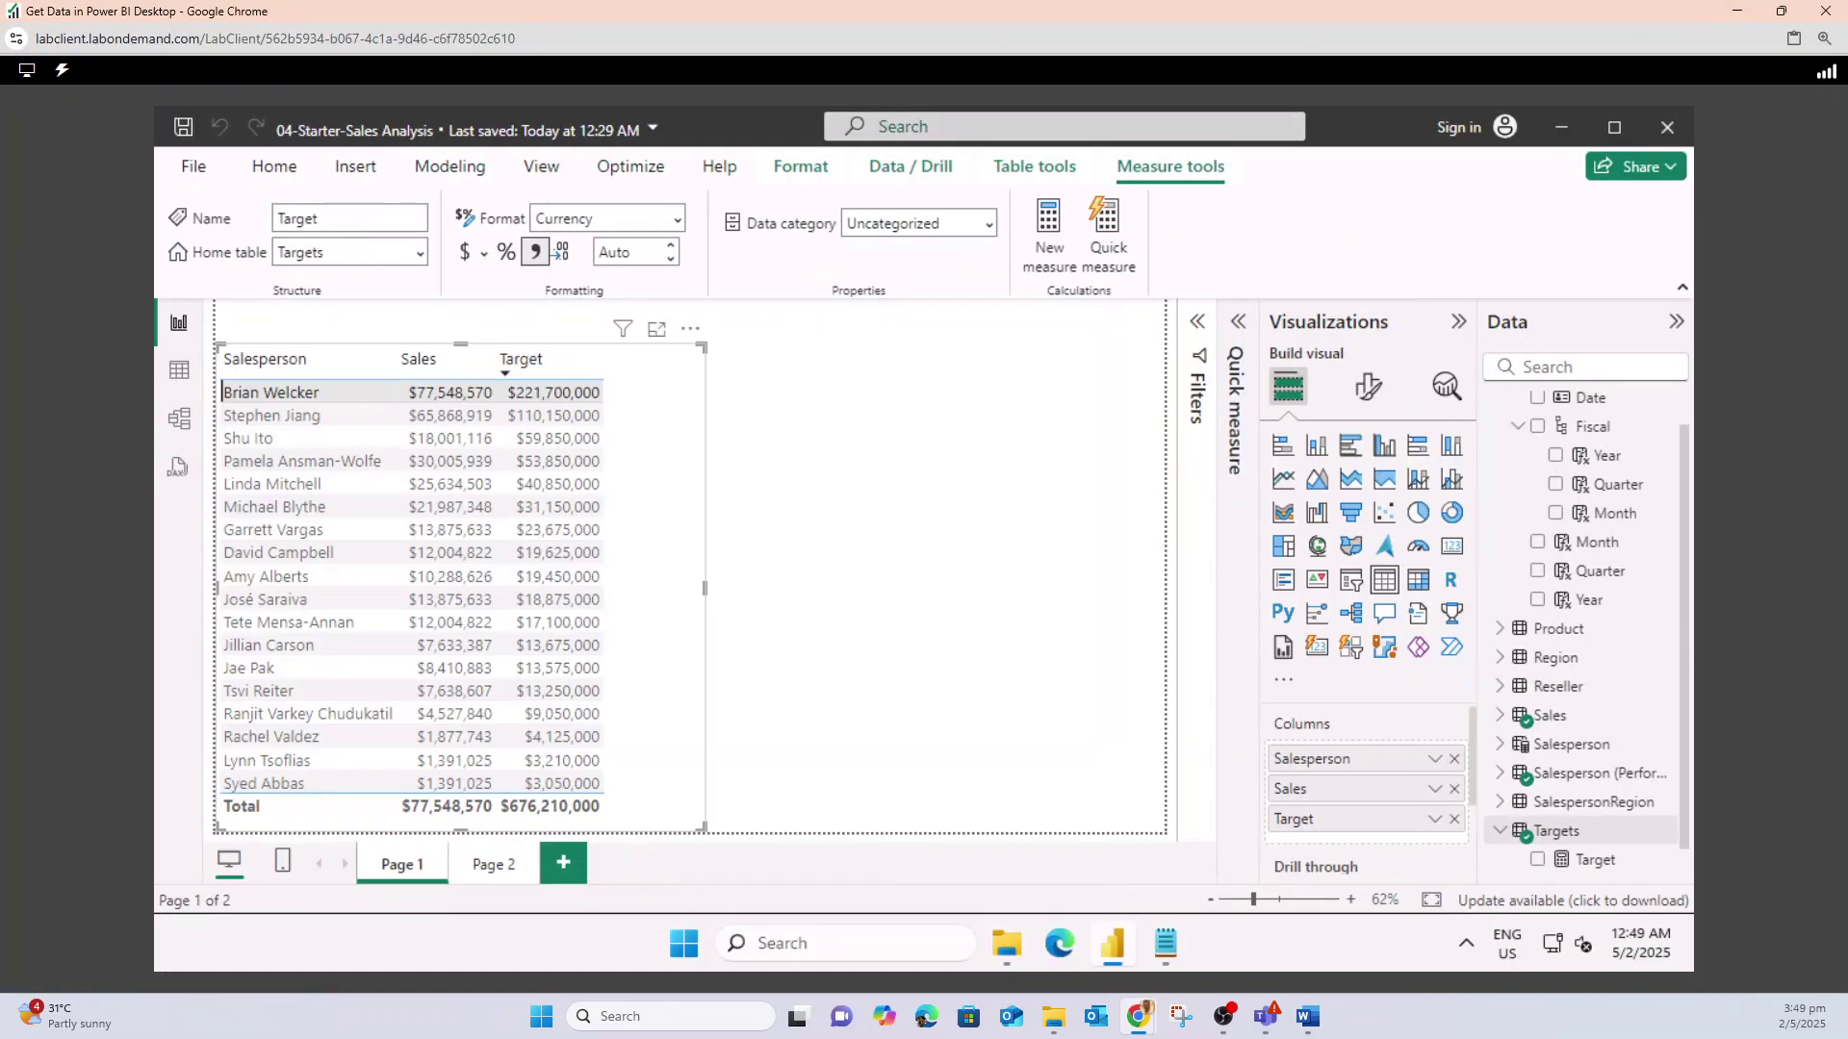
{"action": "left_click", "coordinate": [179, 322]}
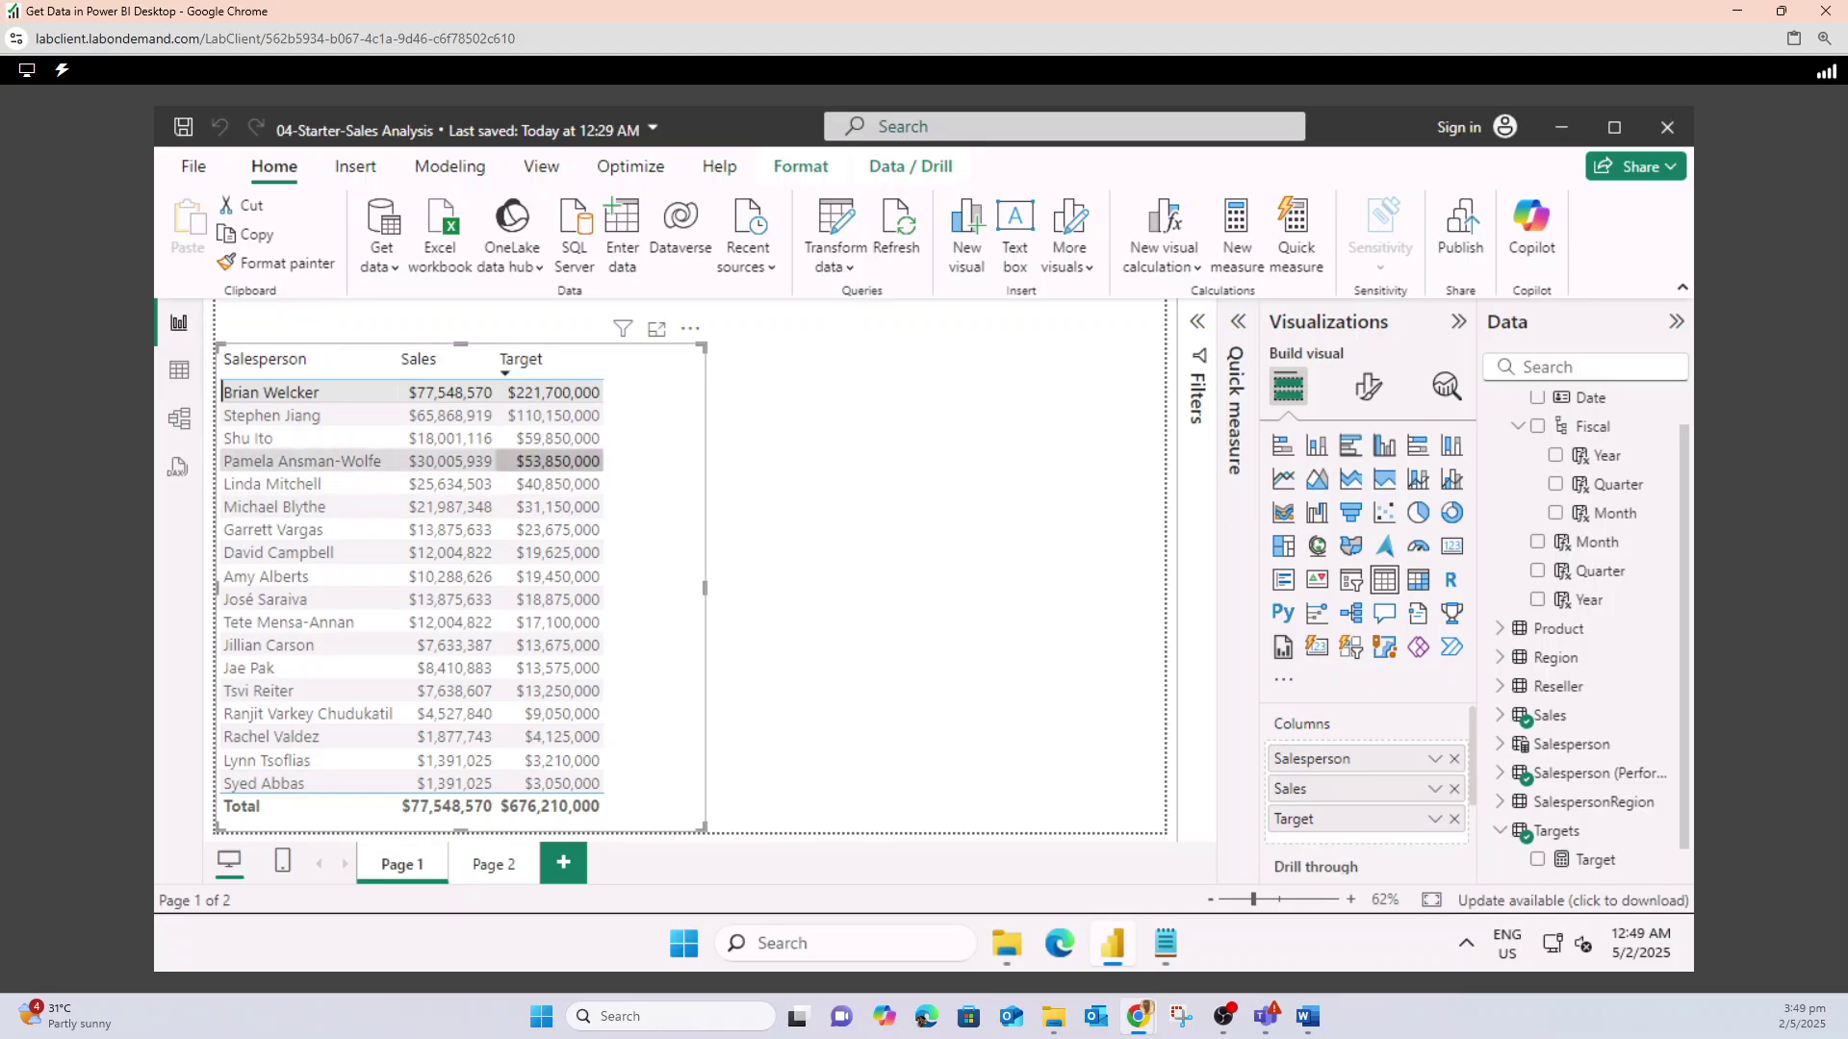
{"action": "left_click", "coordinate": [551, 462]}
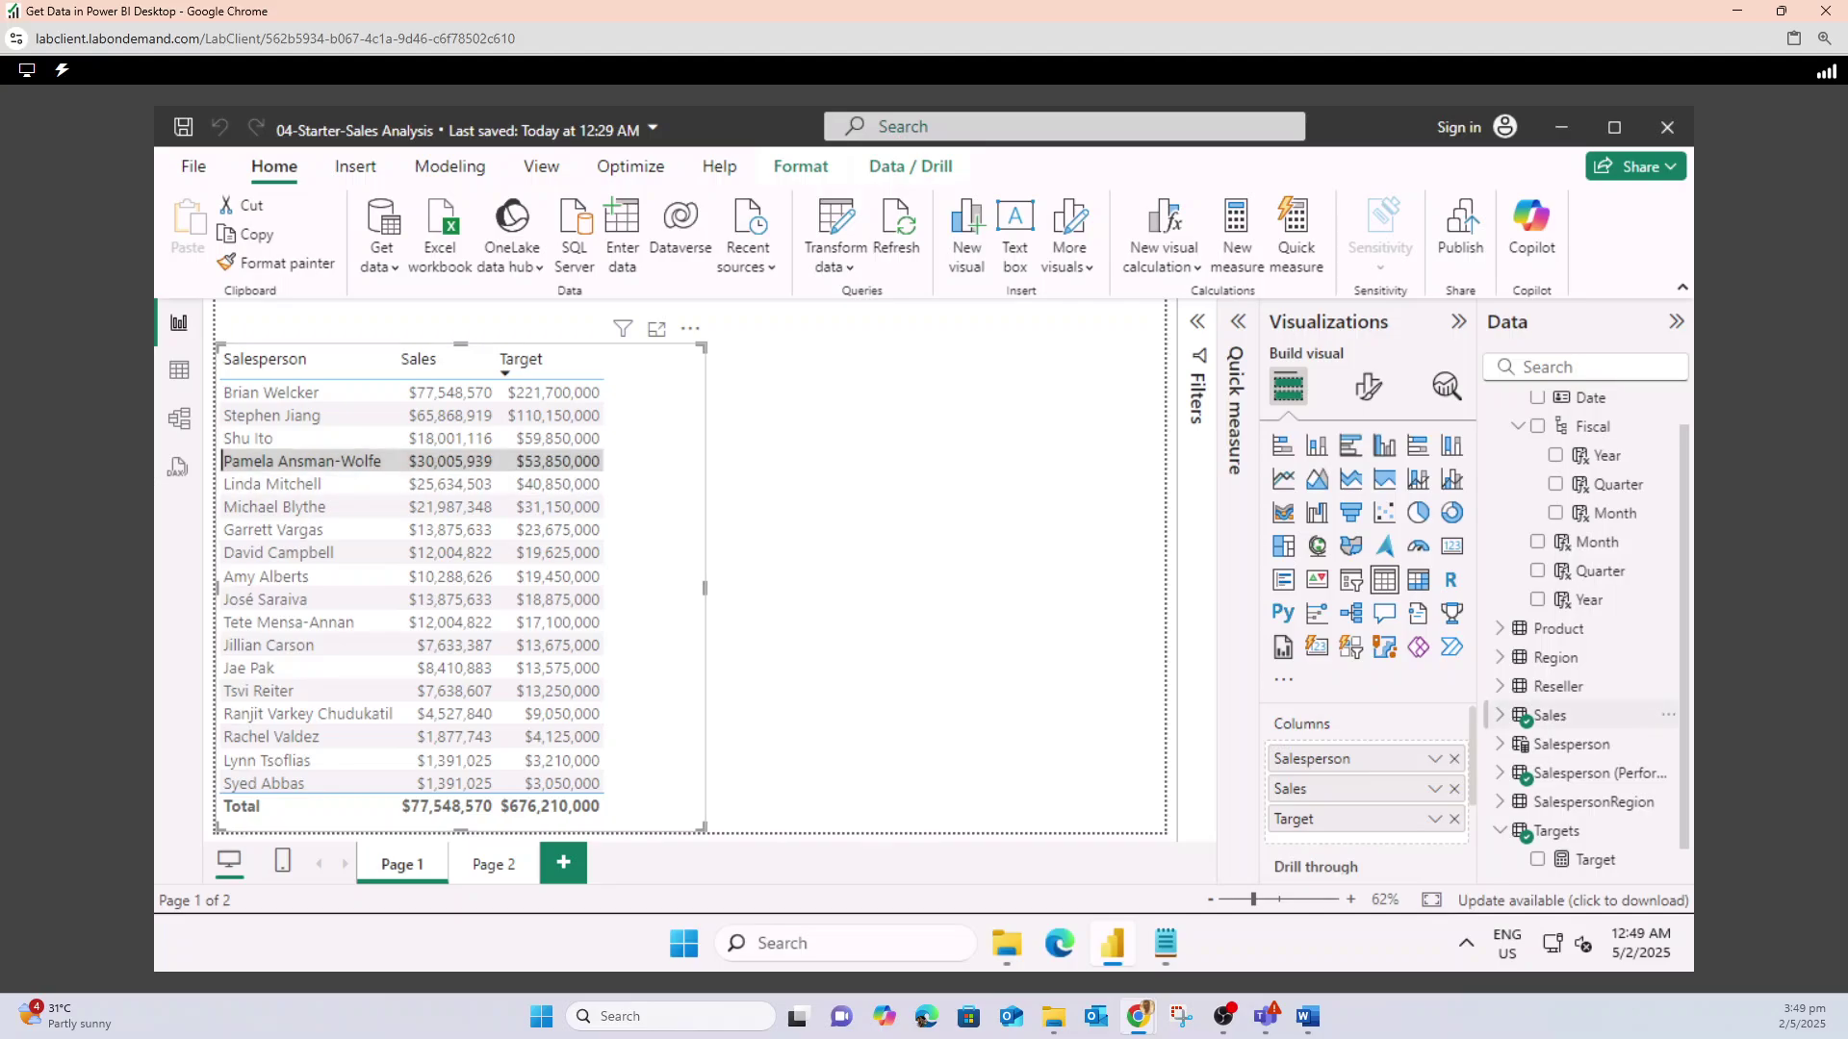
{"action": "scroll", "coordinate": [1585, 723], "scroll_direction": "down", "scroll_amount": 1}
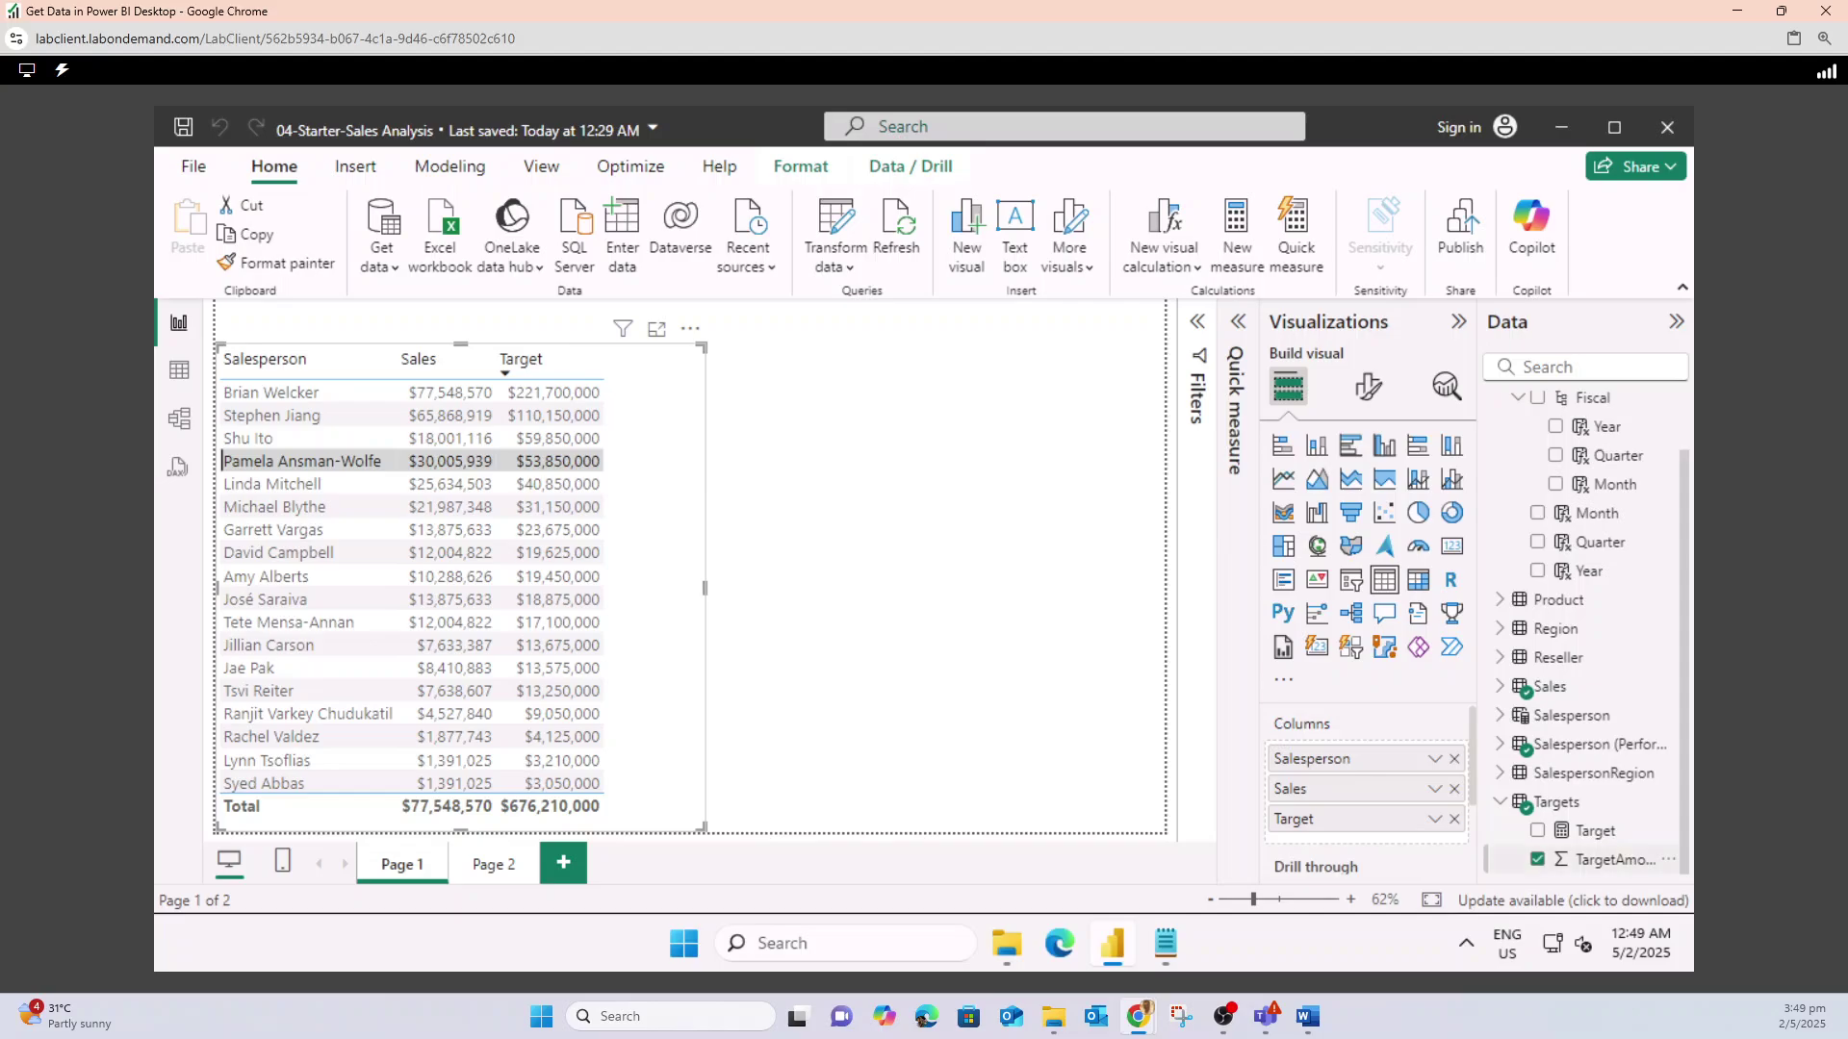
{"action": "left_click", "coordinate": [1667, 859]}
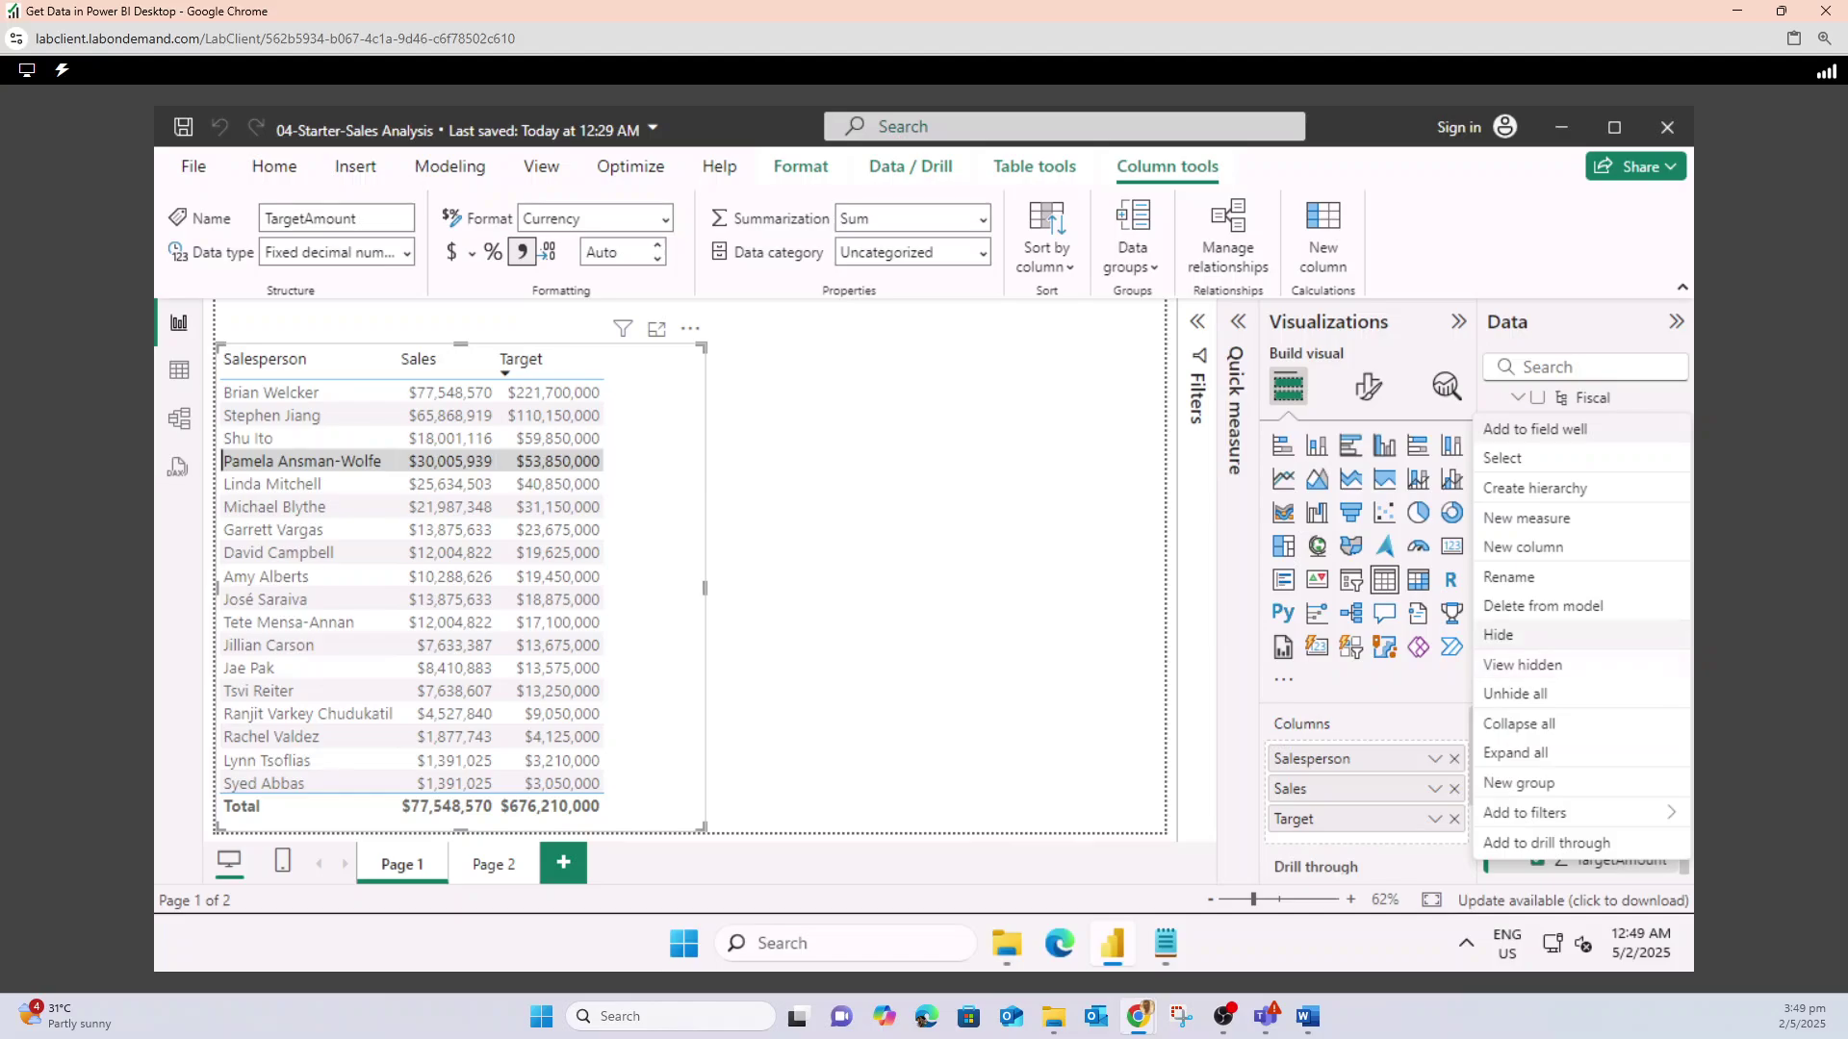
{"action": "left_click", "coordinate": [1498, 635]}
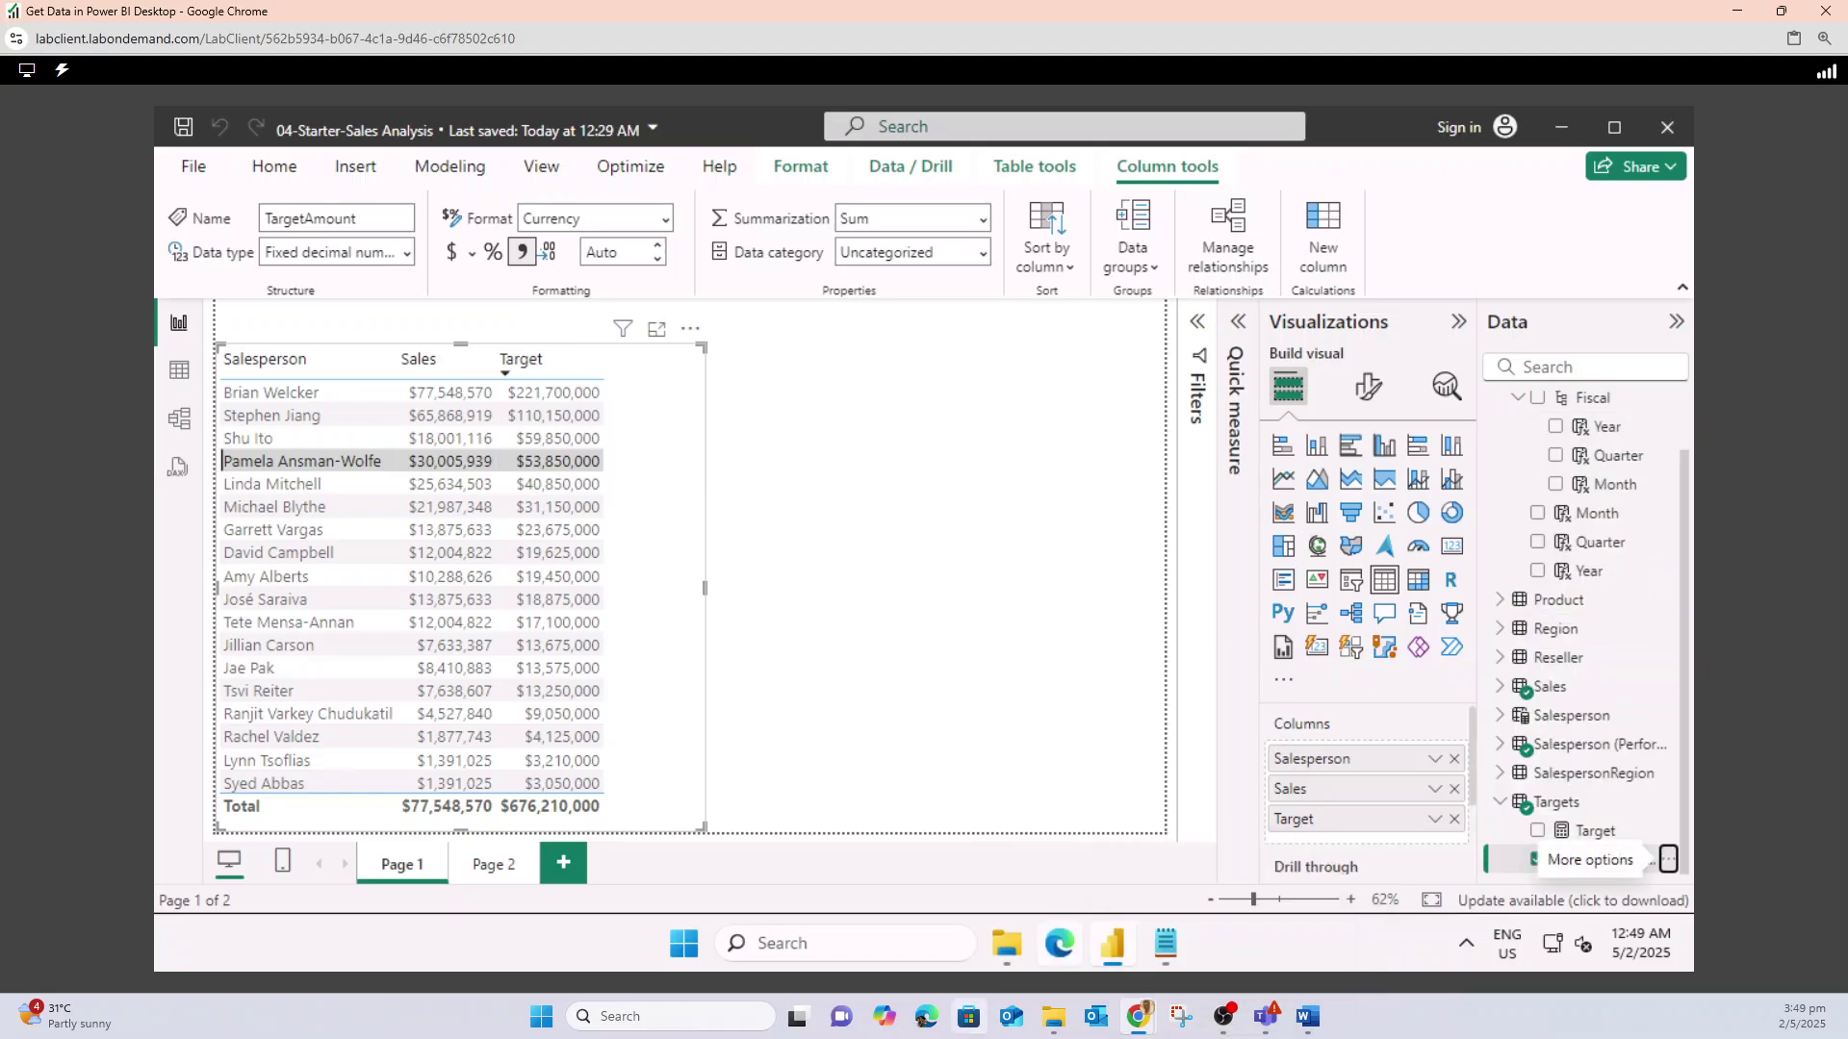
- Recheck the assignment instructions and set the Target measure's decimal places to 0 in the model view
{"action": "left_click", "coordinate": [1139, 1017]}
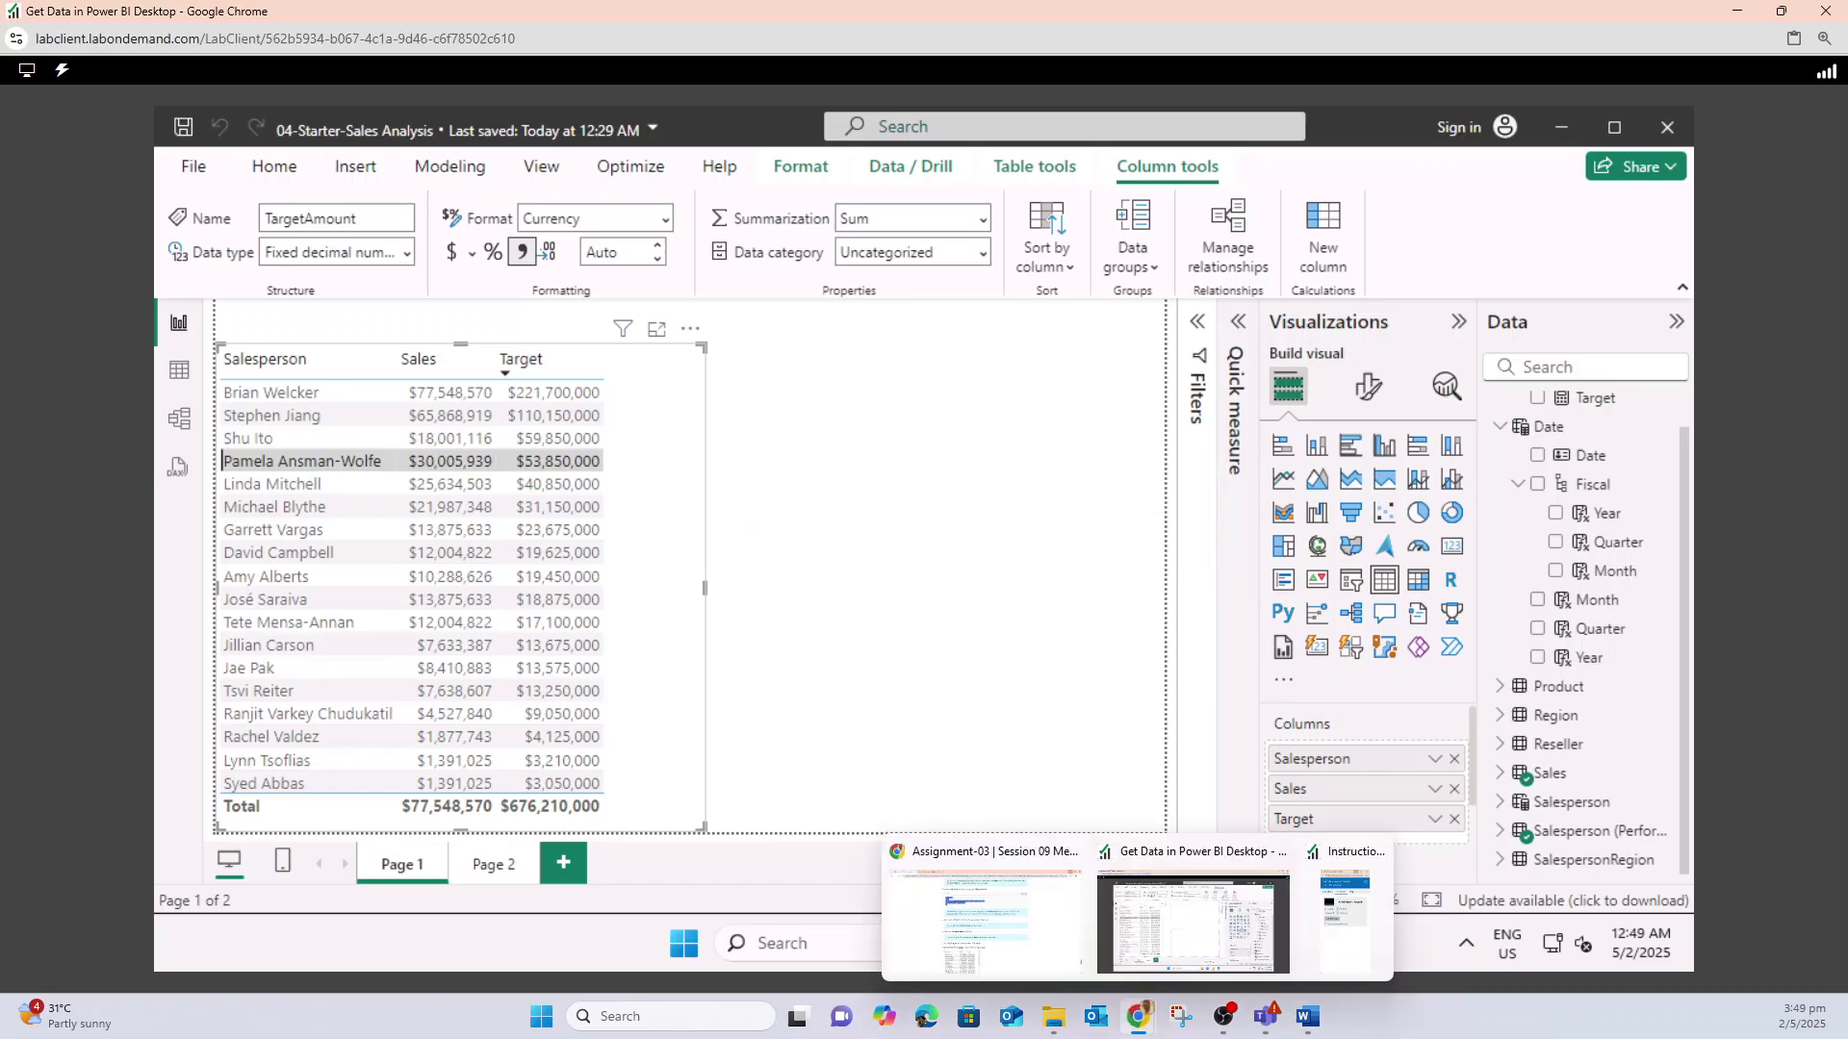
{"action": "left_click", "coordinate": [1001, 928]}
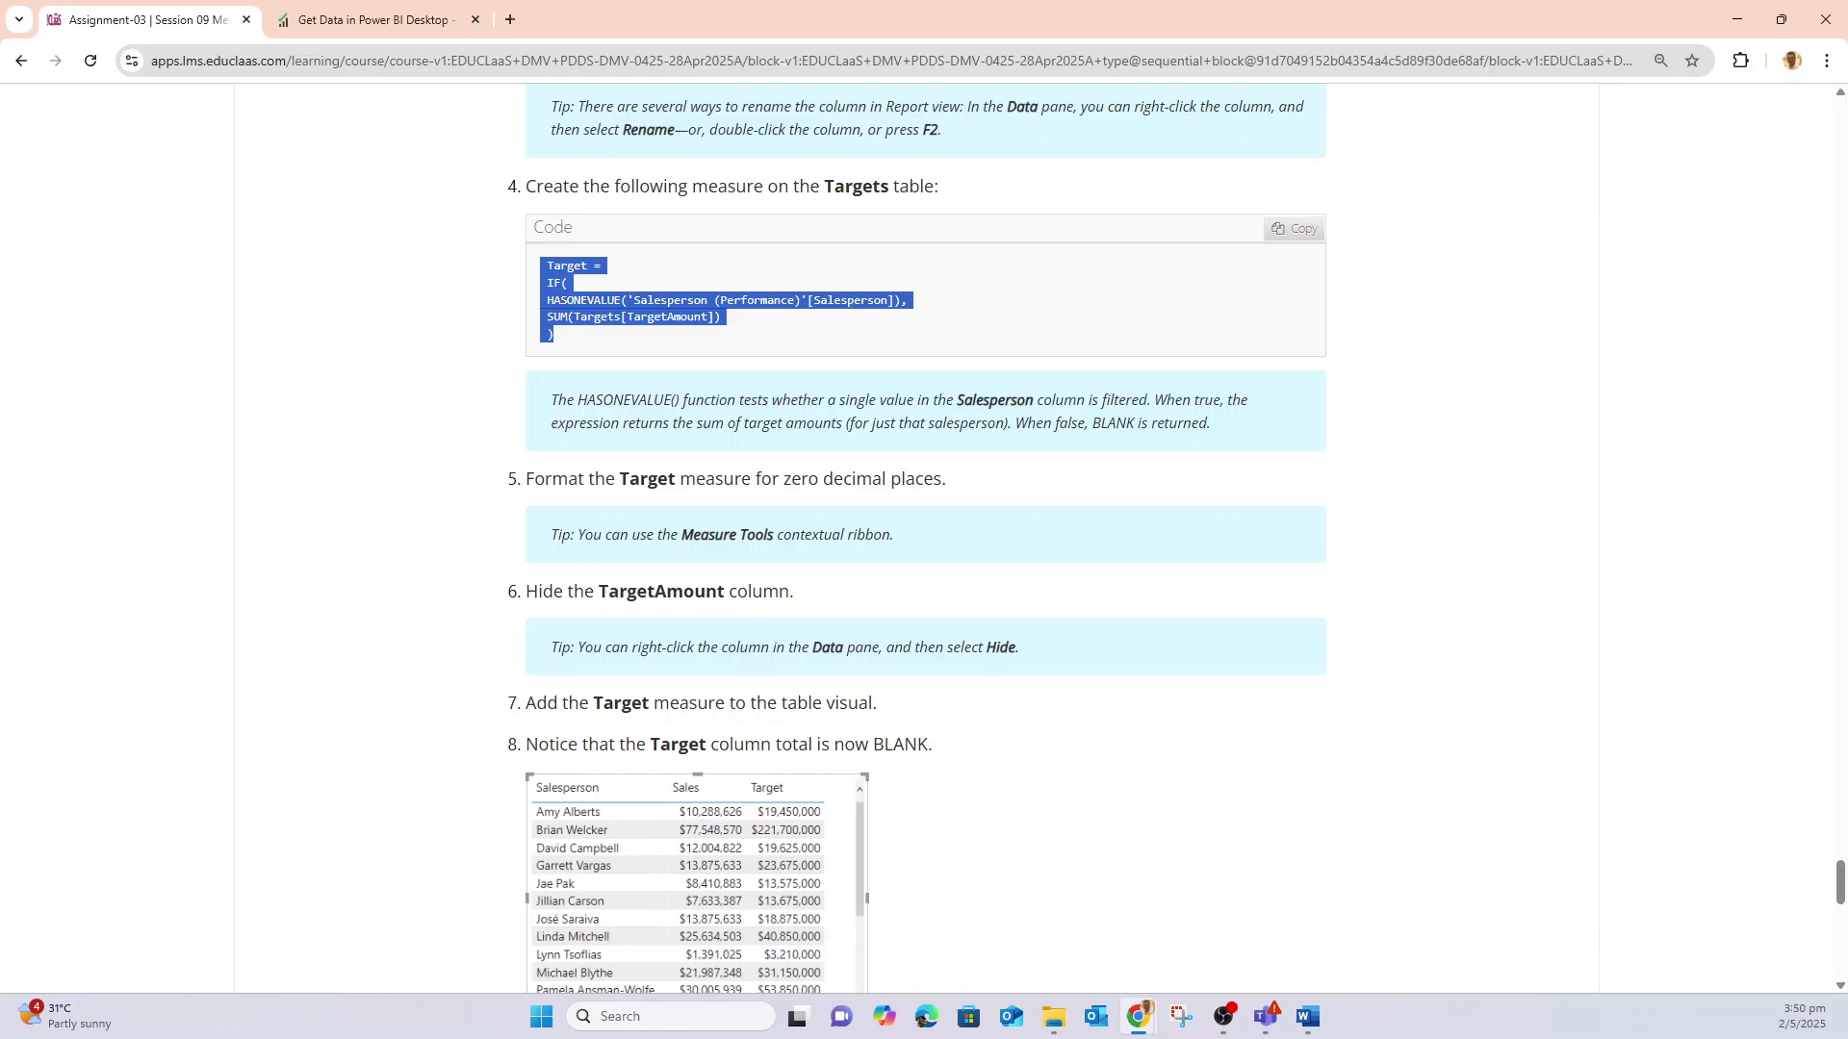
{"action": "left_click", "coordinate": [1737, 19]}
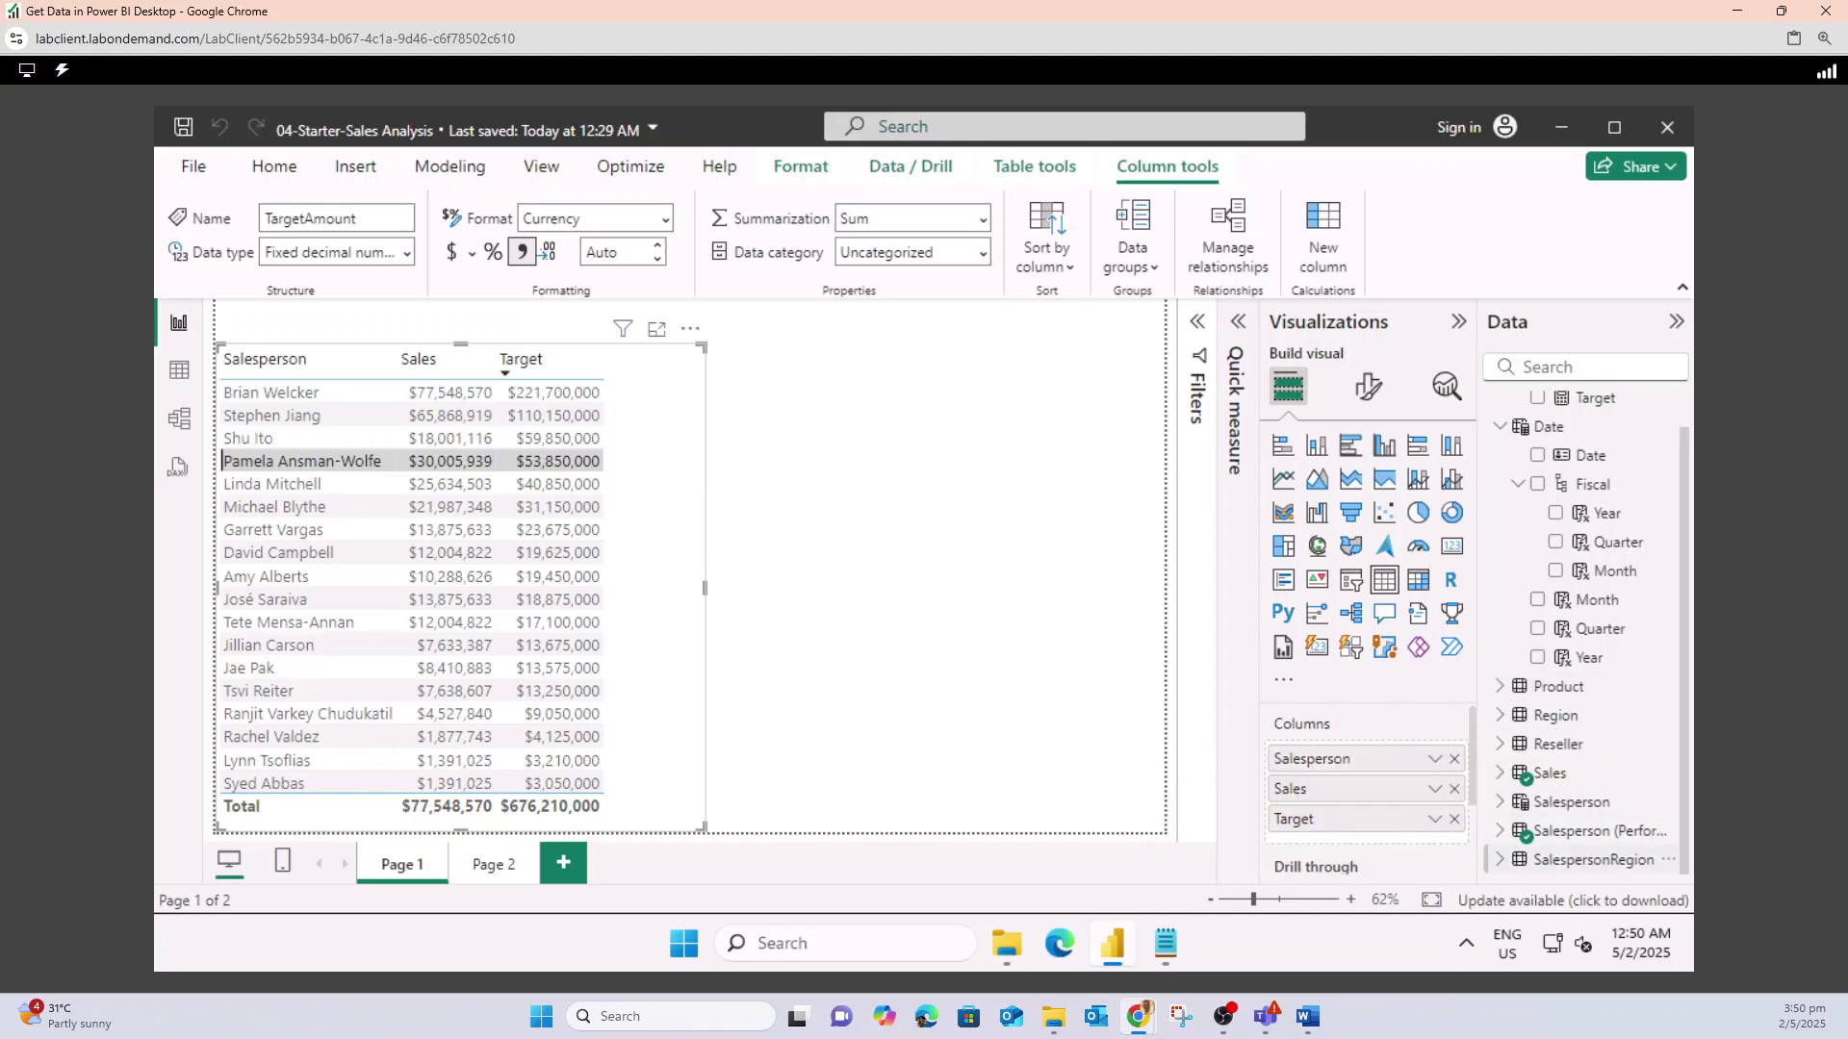
{"action": "scroll", "coordinate": [1588, 664], "scroll_direction": "up", "scroll_amount": 1}
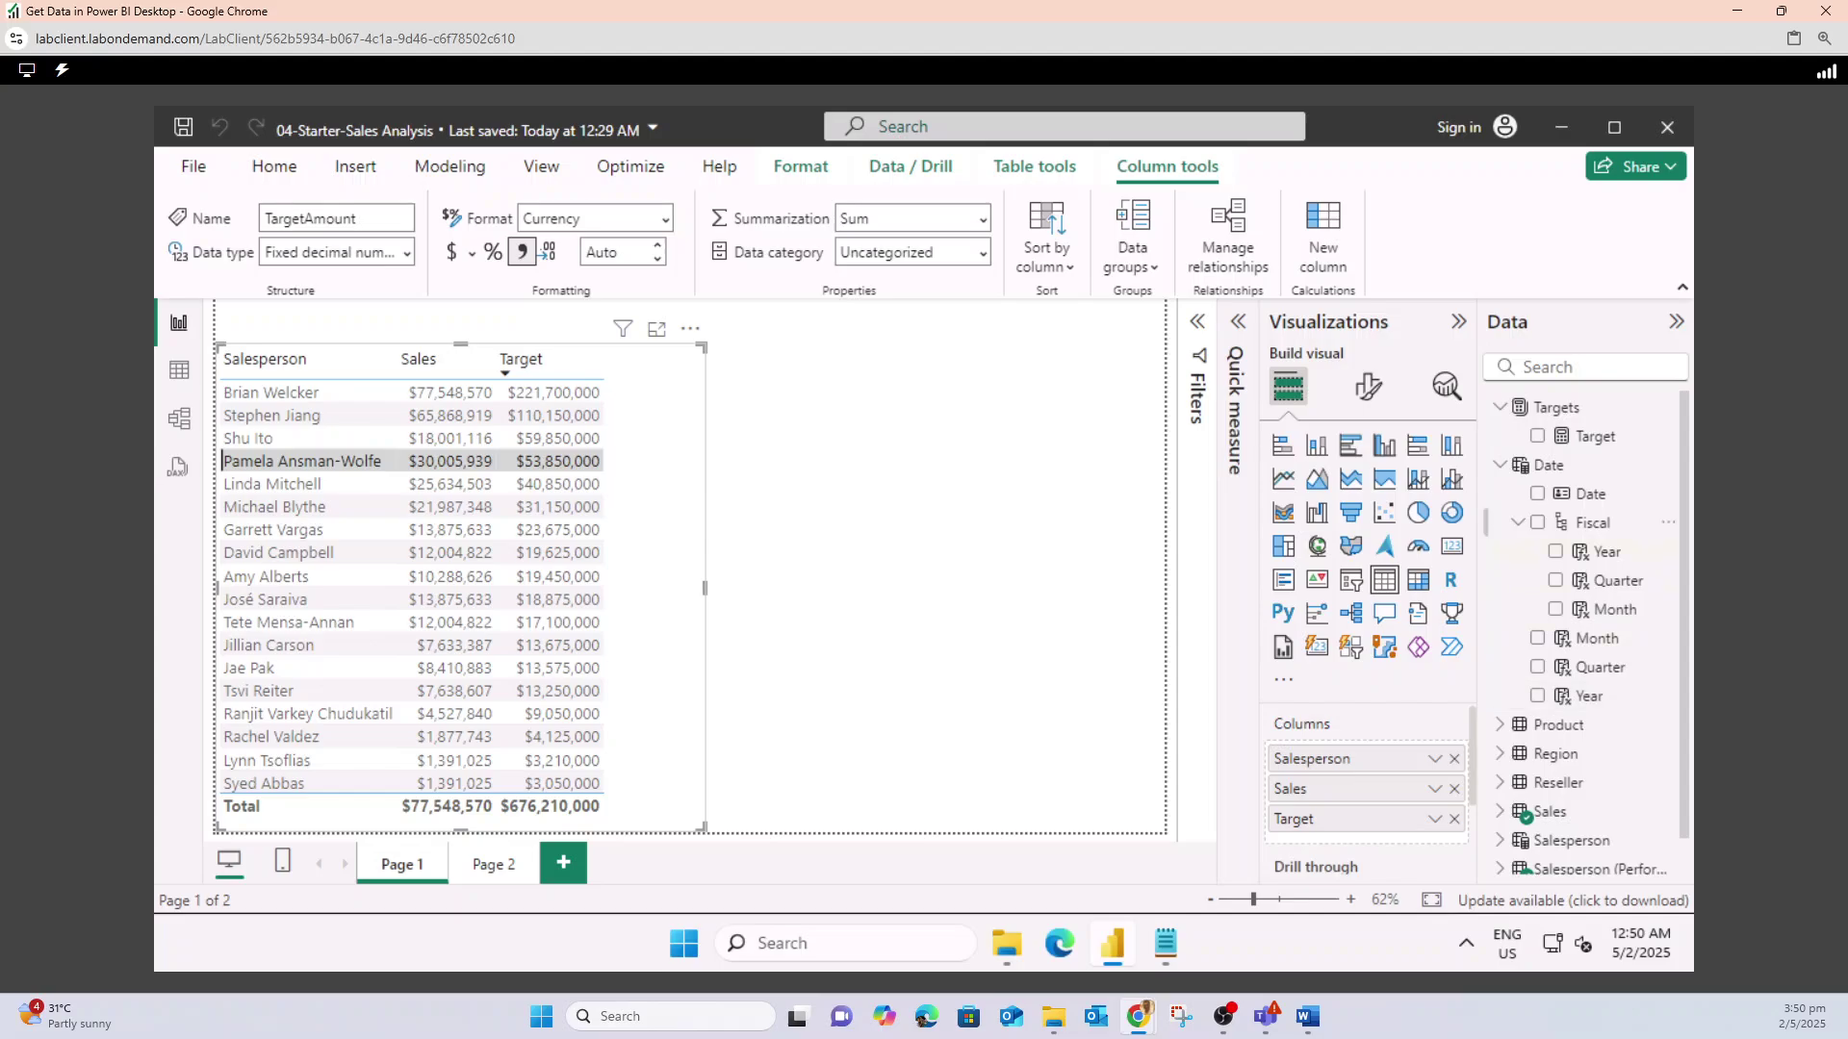
{"action": "left_click", "coordinate": [1595, 435]}
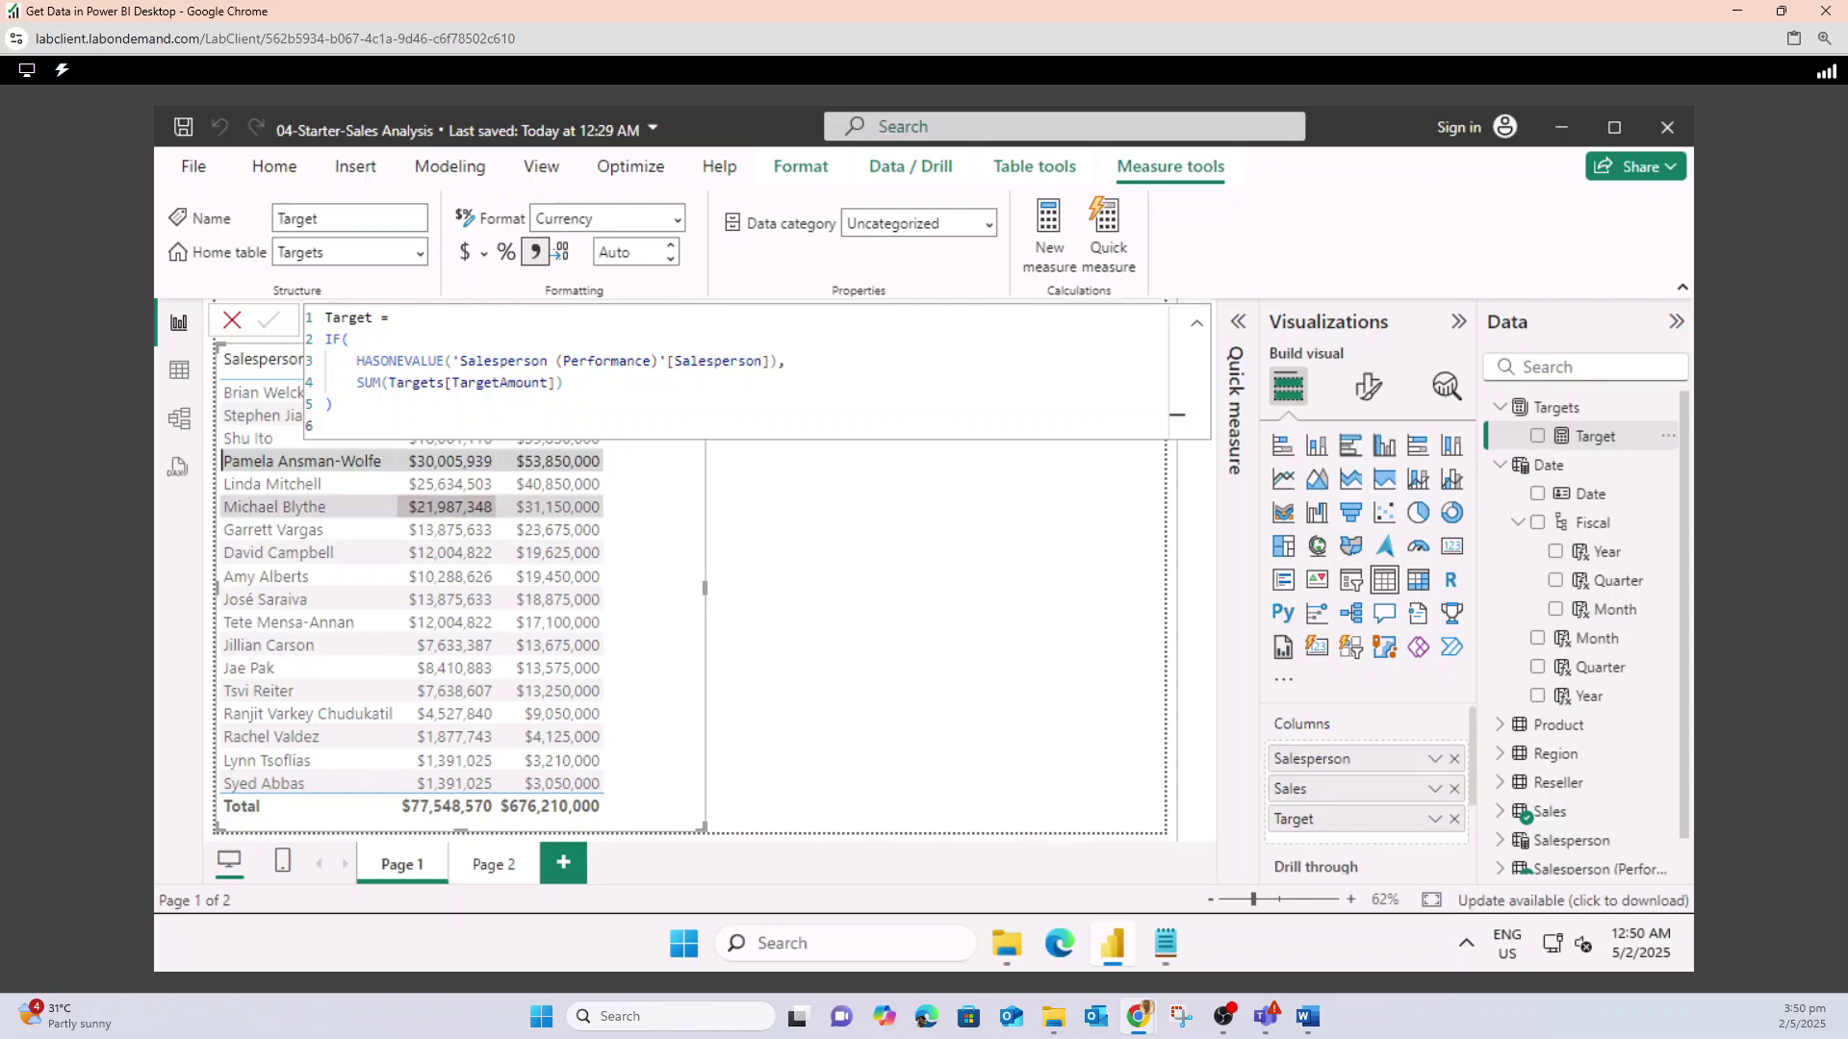
{"action": "left_click", "coordinate": [179, 369]}
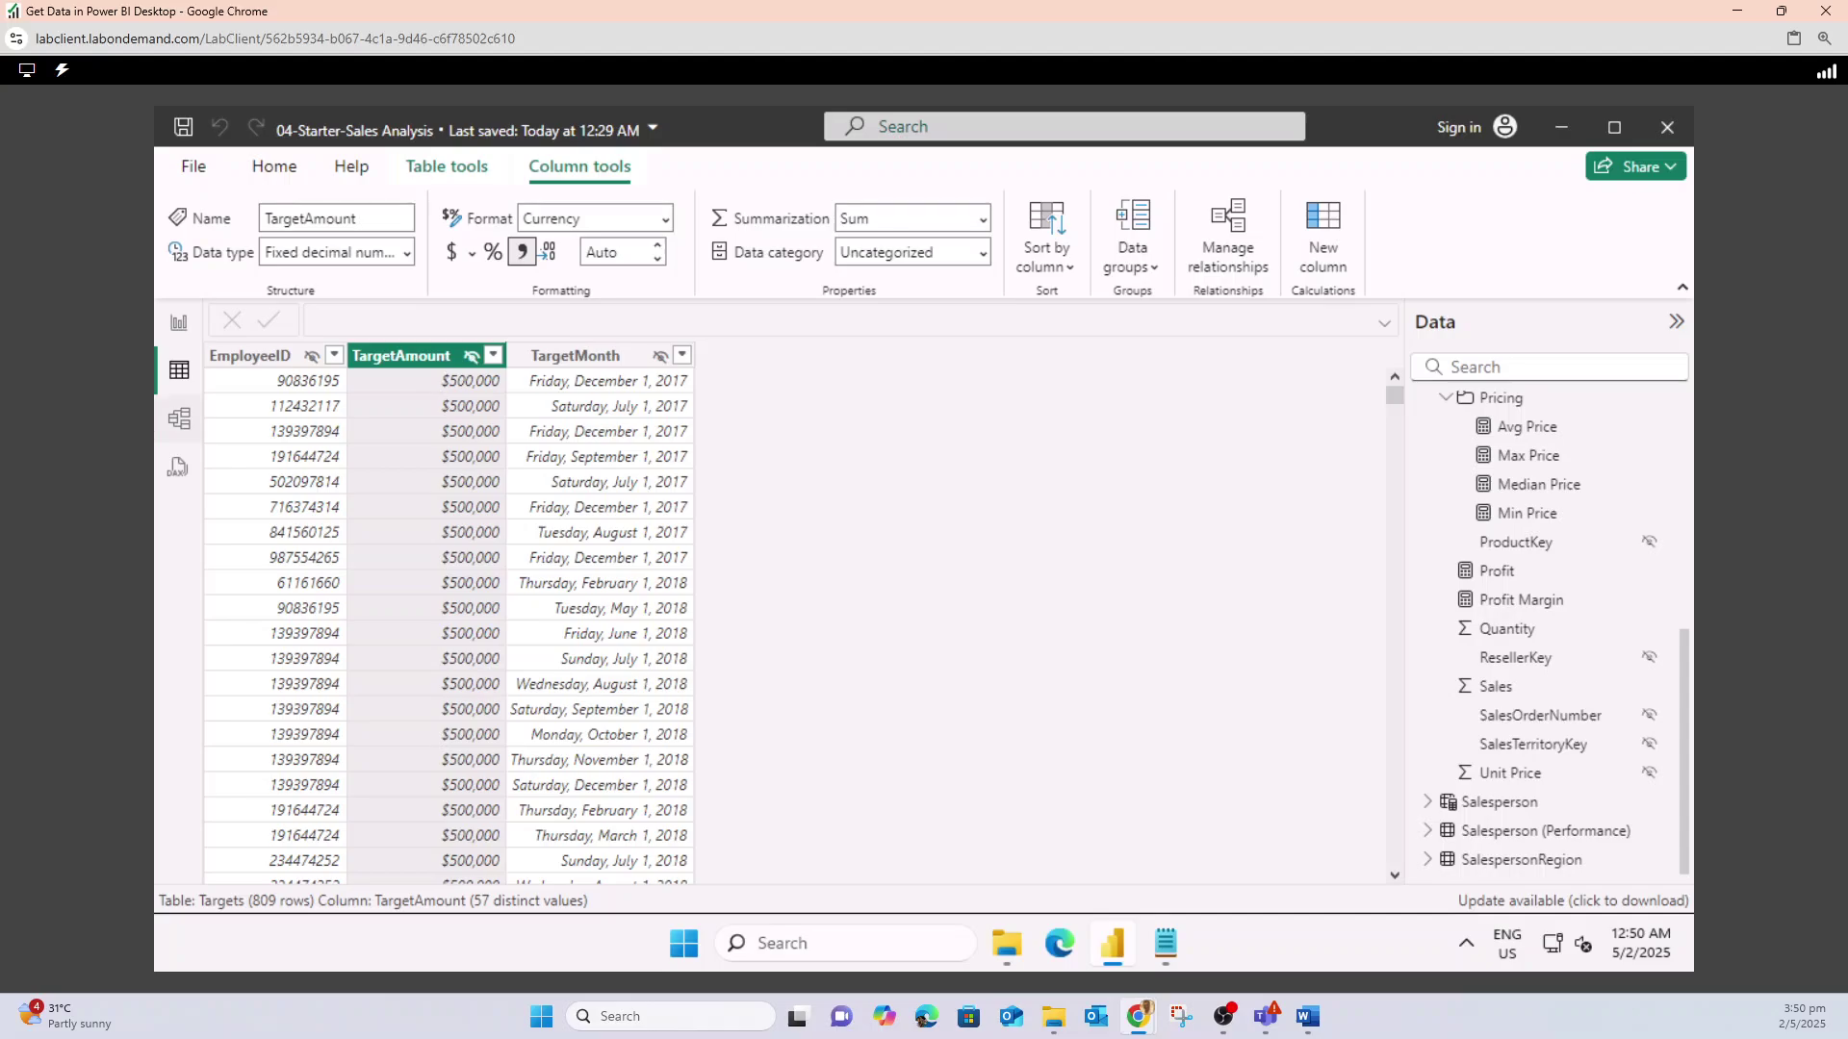
{"action": "left_click", "coordinate": [179, 417]}
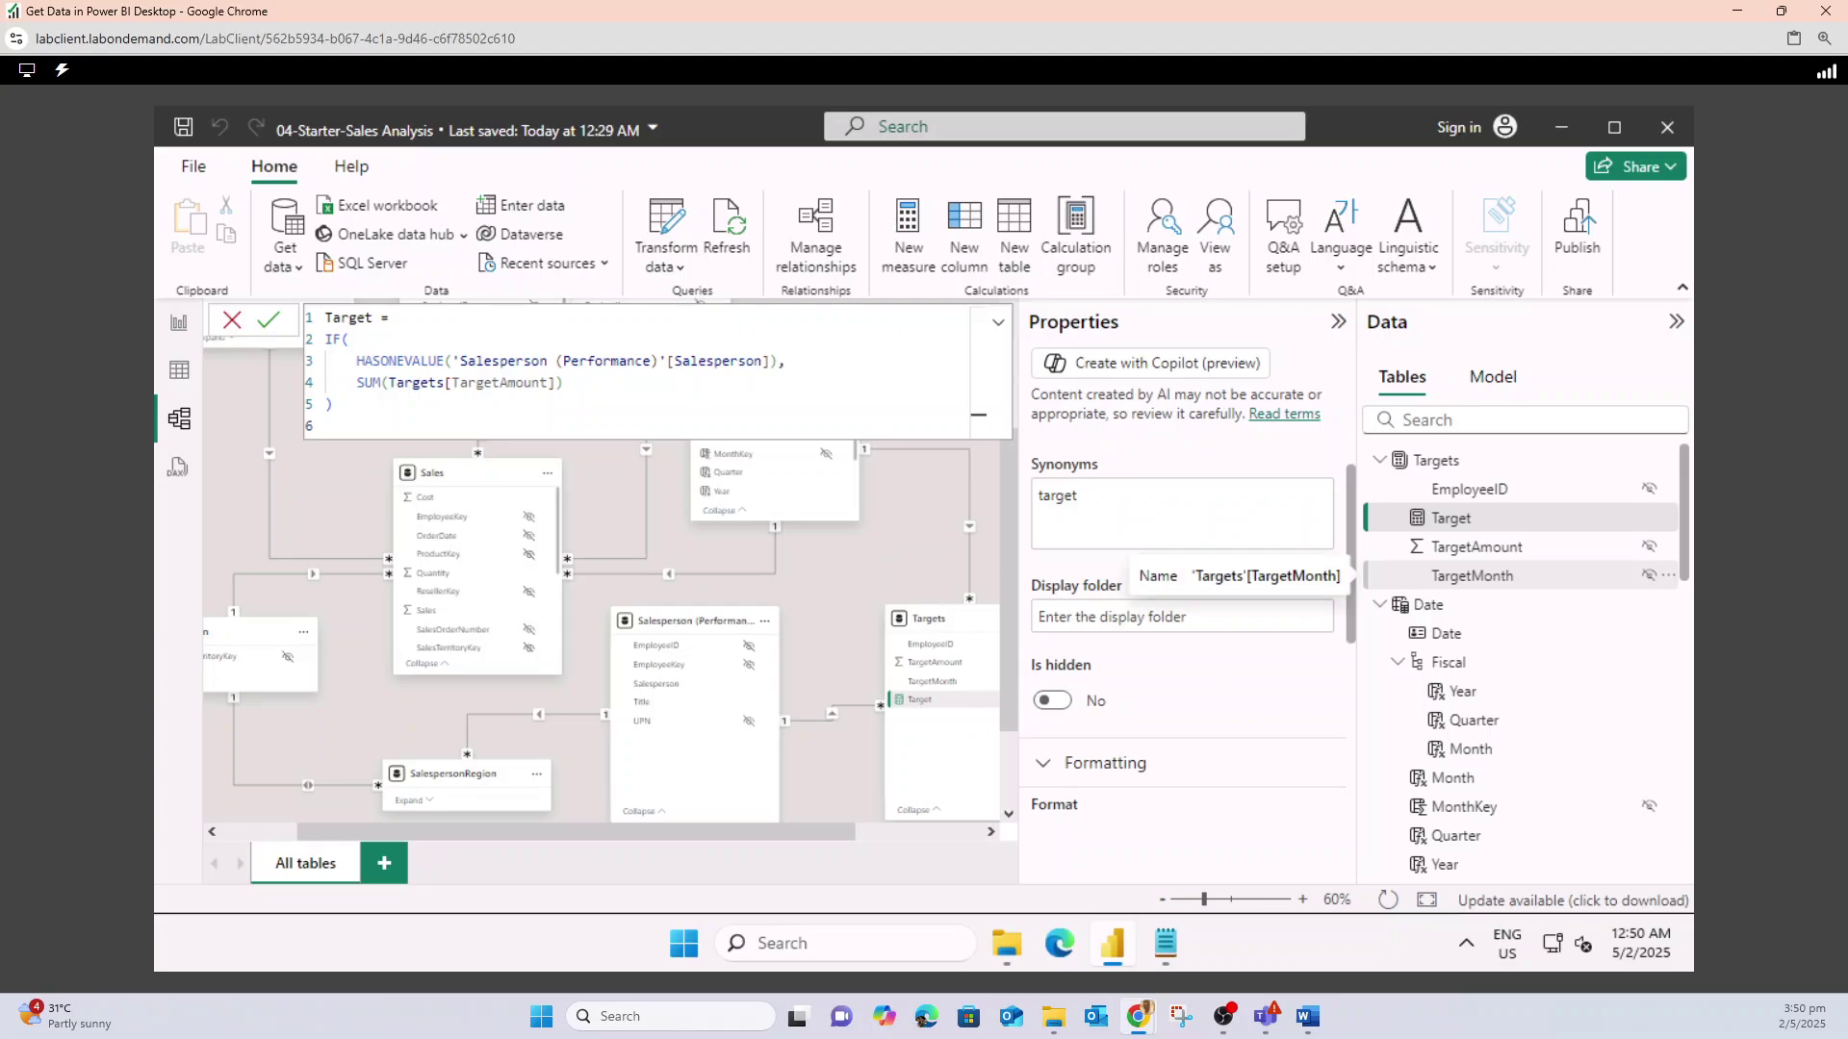
{"action": "left_click", "coordinate": [1453, 518]}
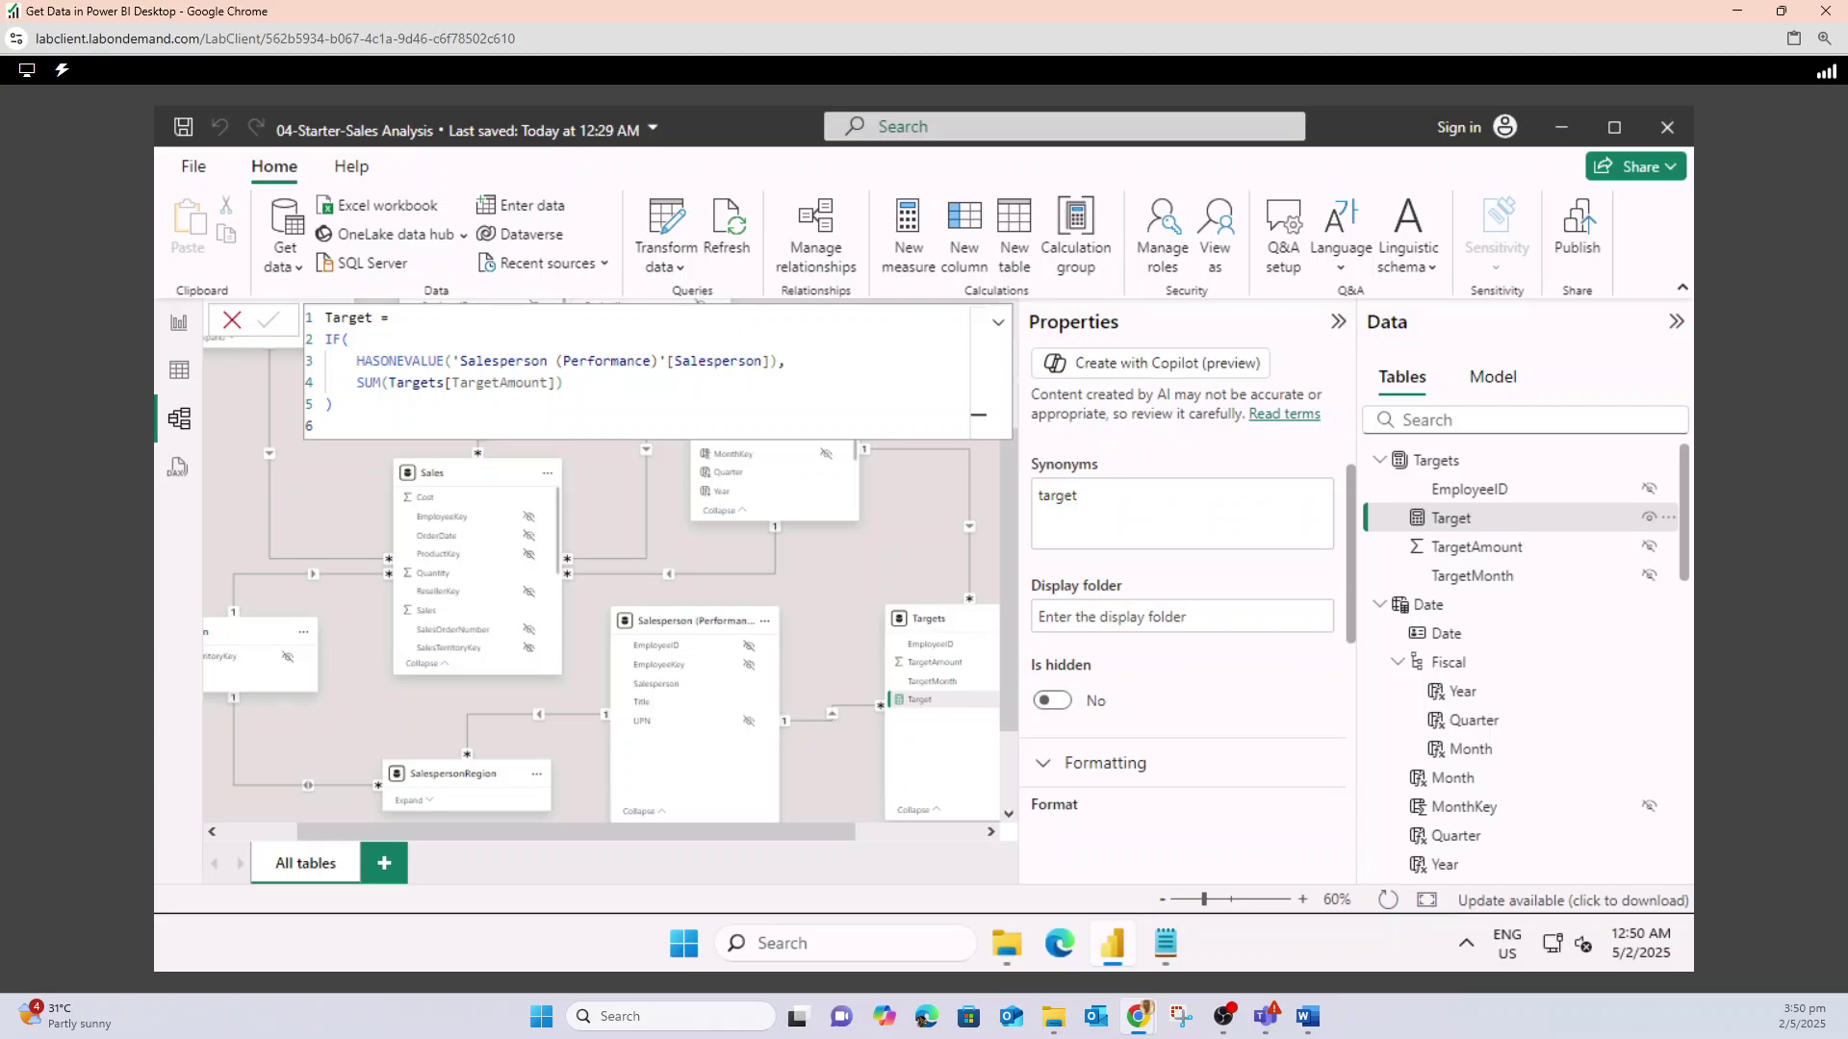
{"action": "left_click", "coordinate": [998, 322]}
{"action": "left_click", "coordinate": [998, 323]}
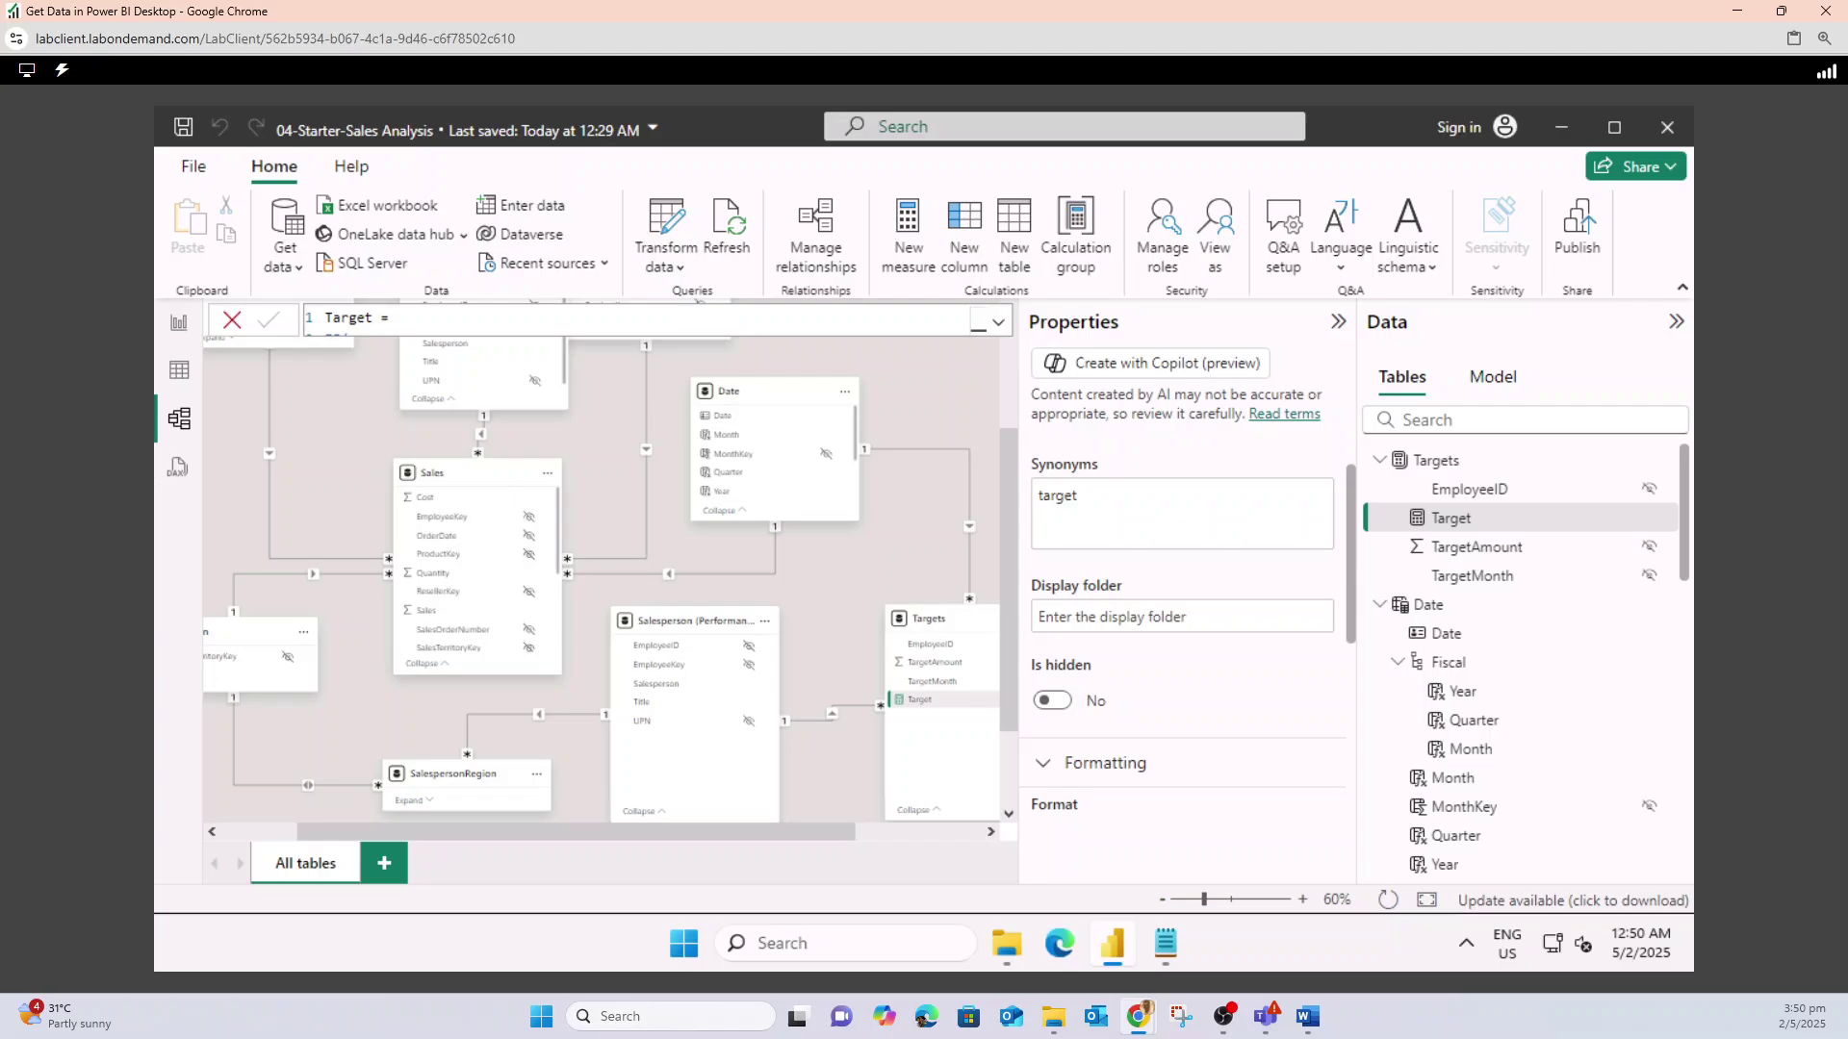
{"action": "scroll", "coordinate": [1183, 578], "scroll_direction": "down", "scroll_amount": 5}
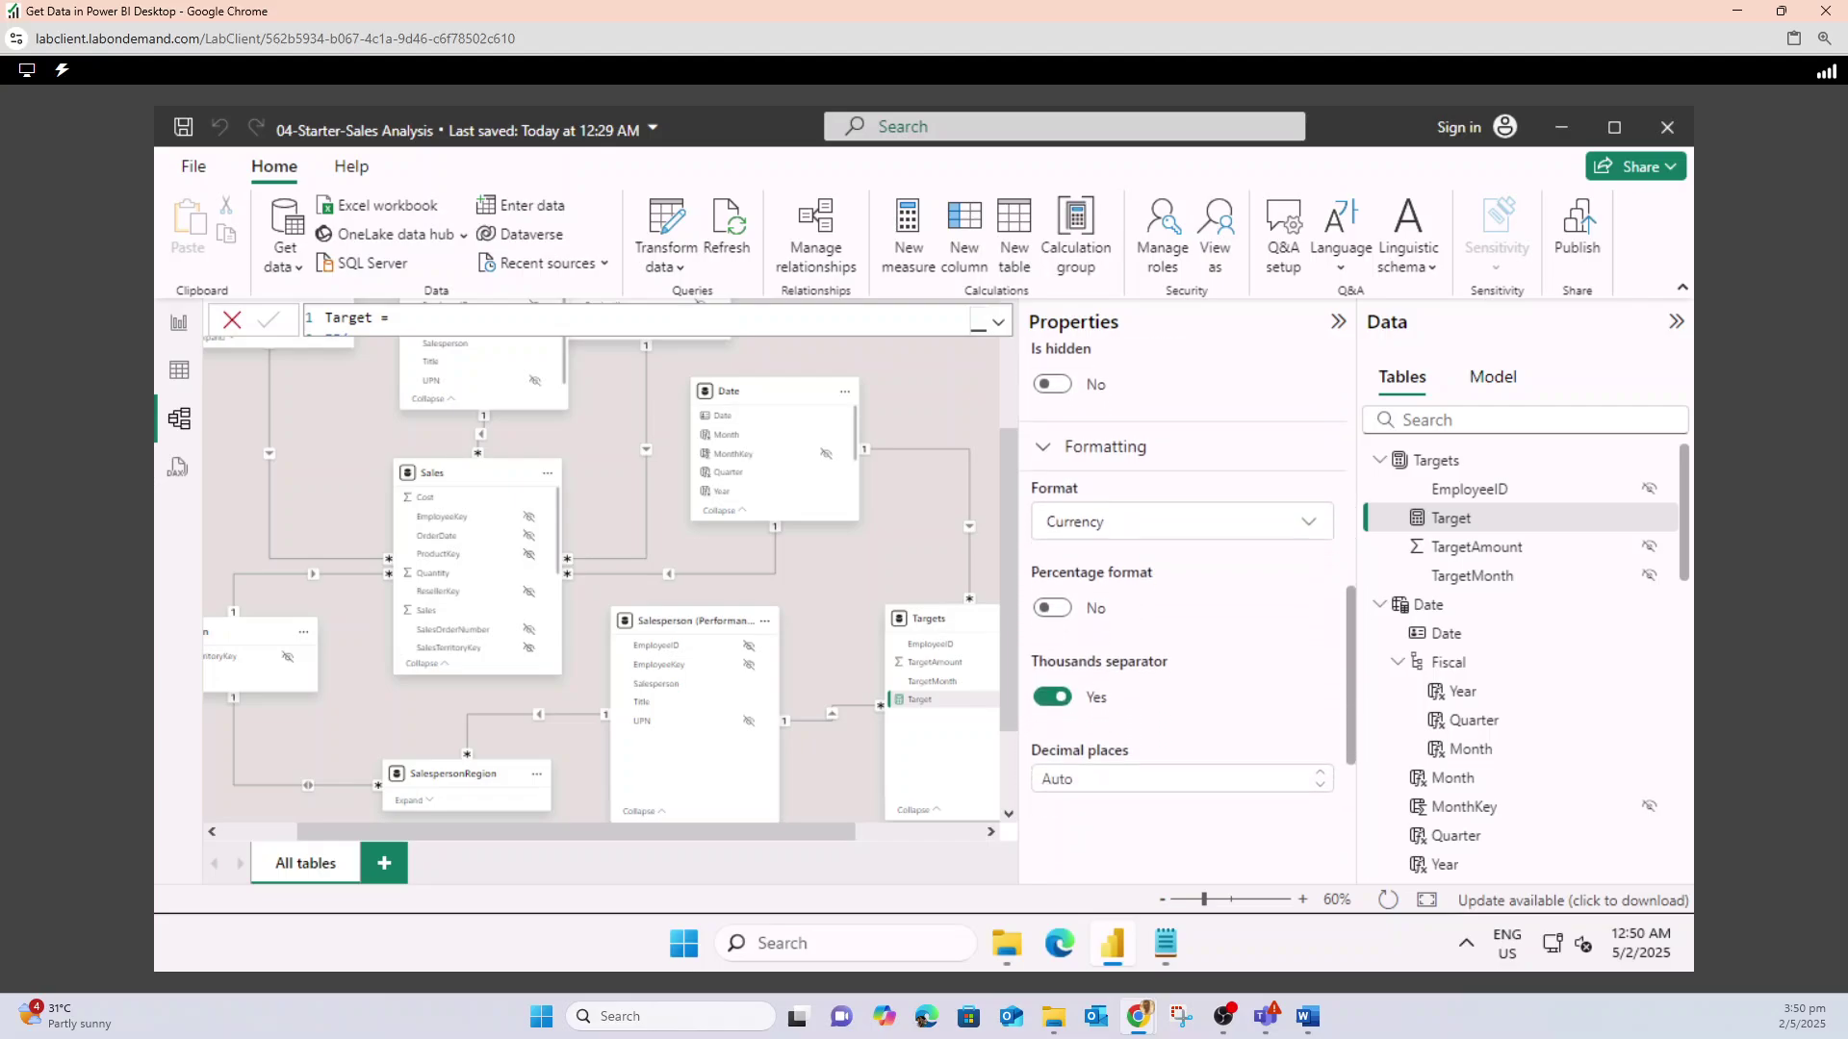
{"action": "scroll", "coordinate": [1184, 577], "scroll_direction": "down", "scroll_amount": 2}
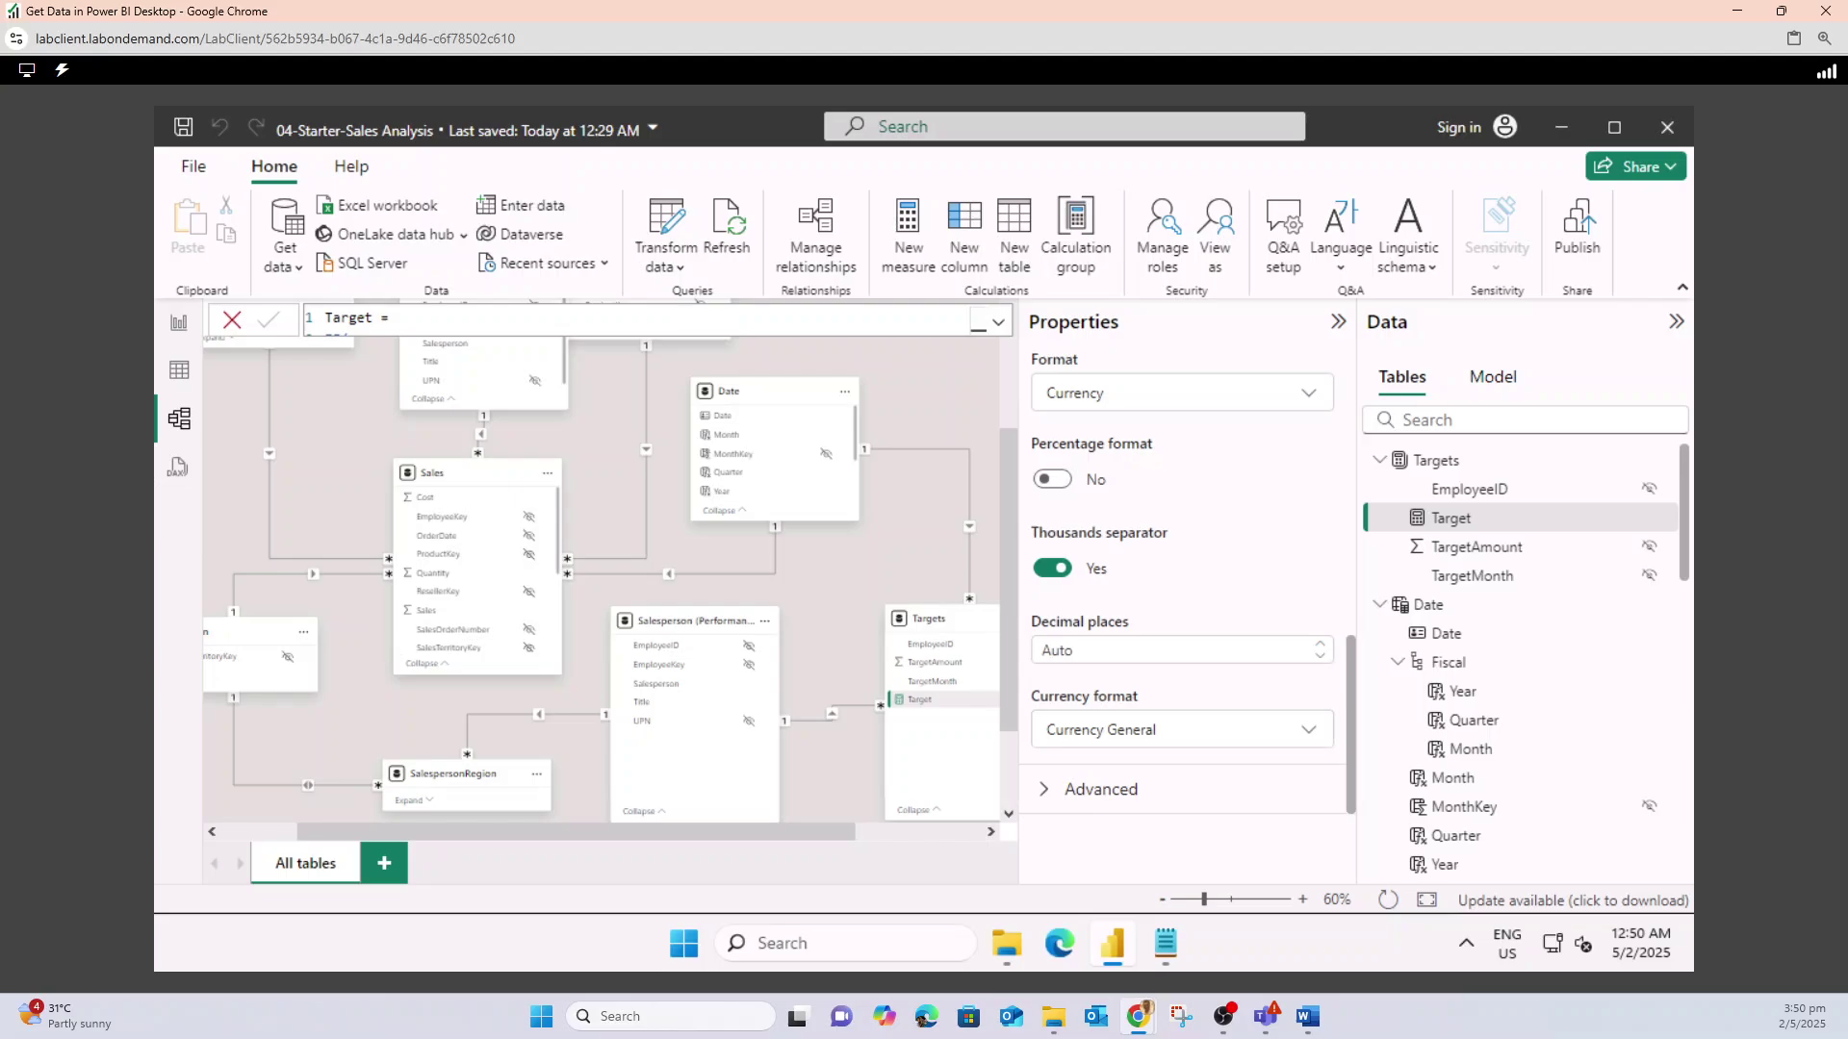
{"action": "left_click", "coordinate": [1172, 650]}
{"action": "type", "text": "0"}
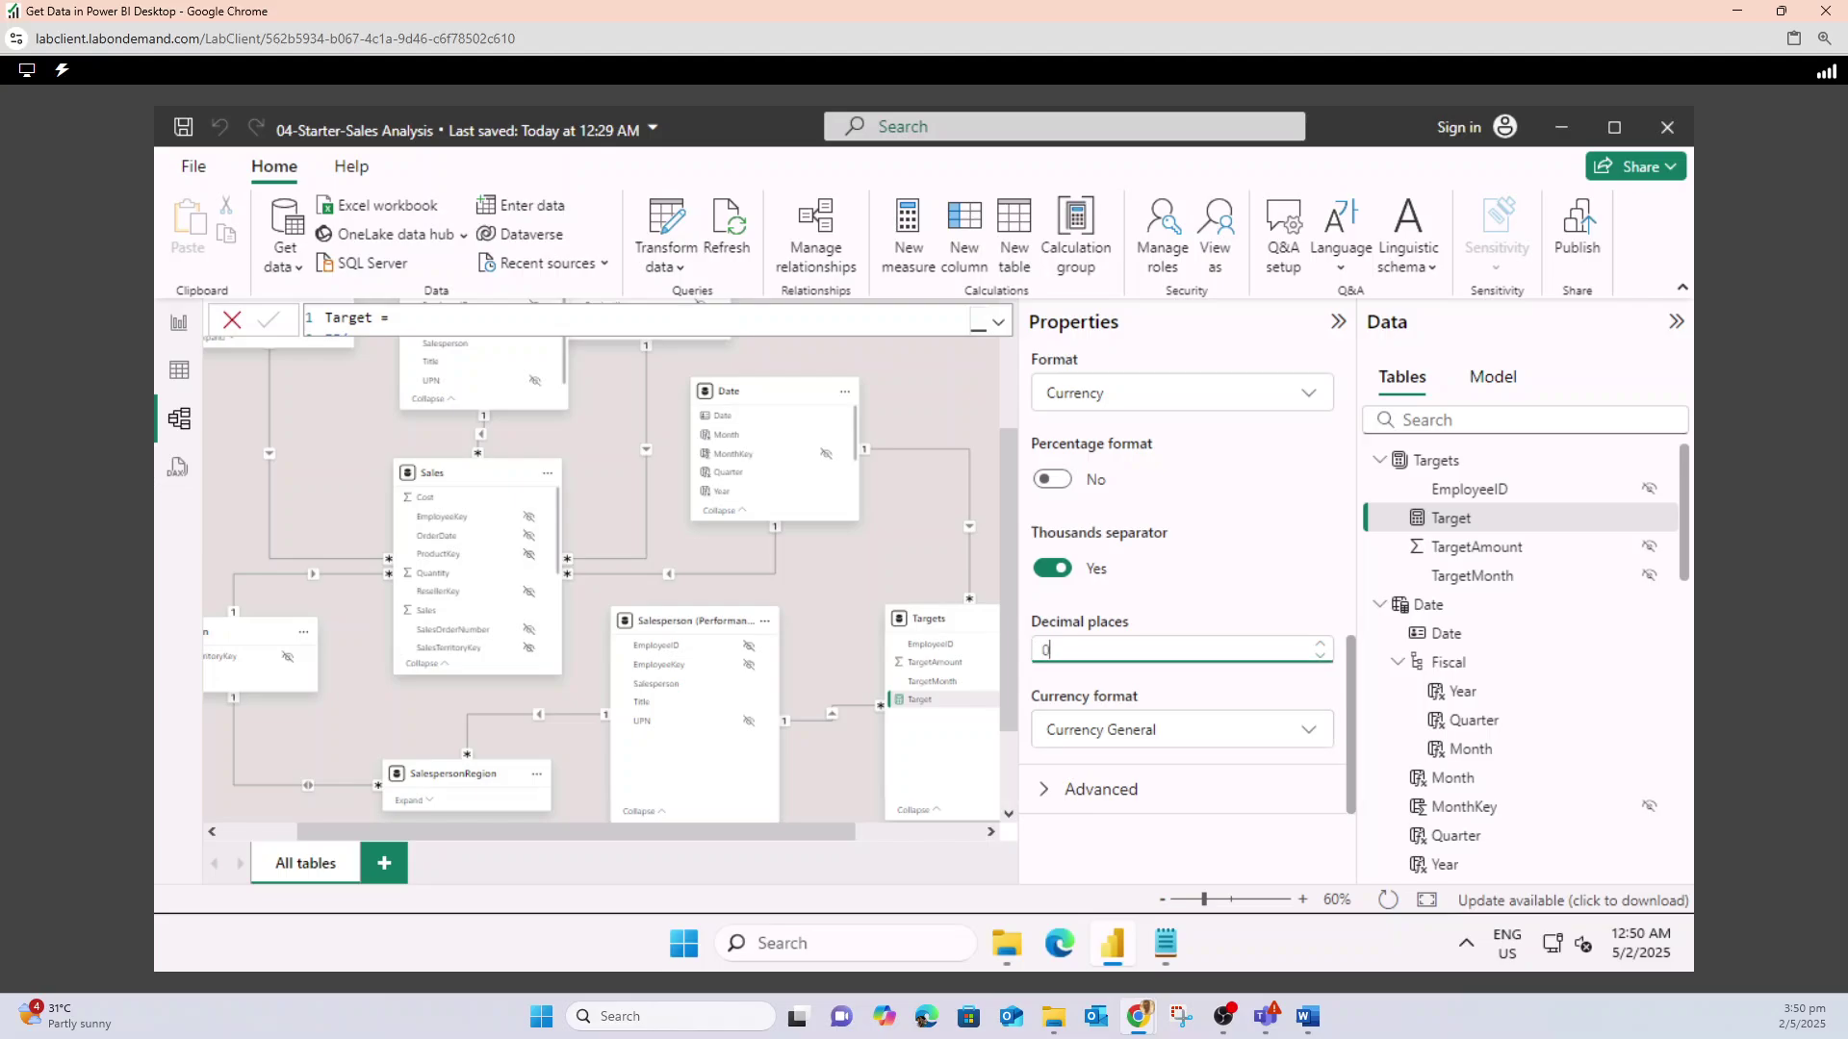
{"action": "key", "text": "Return"}
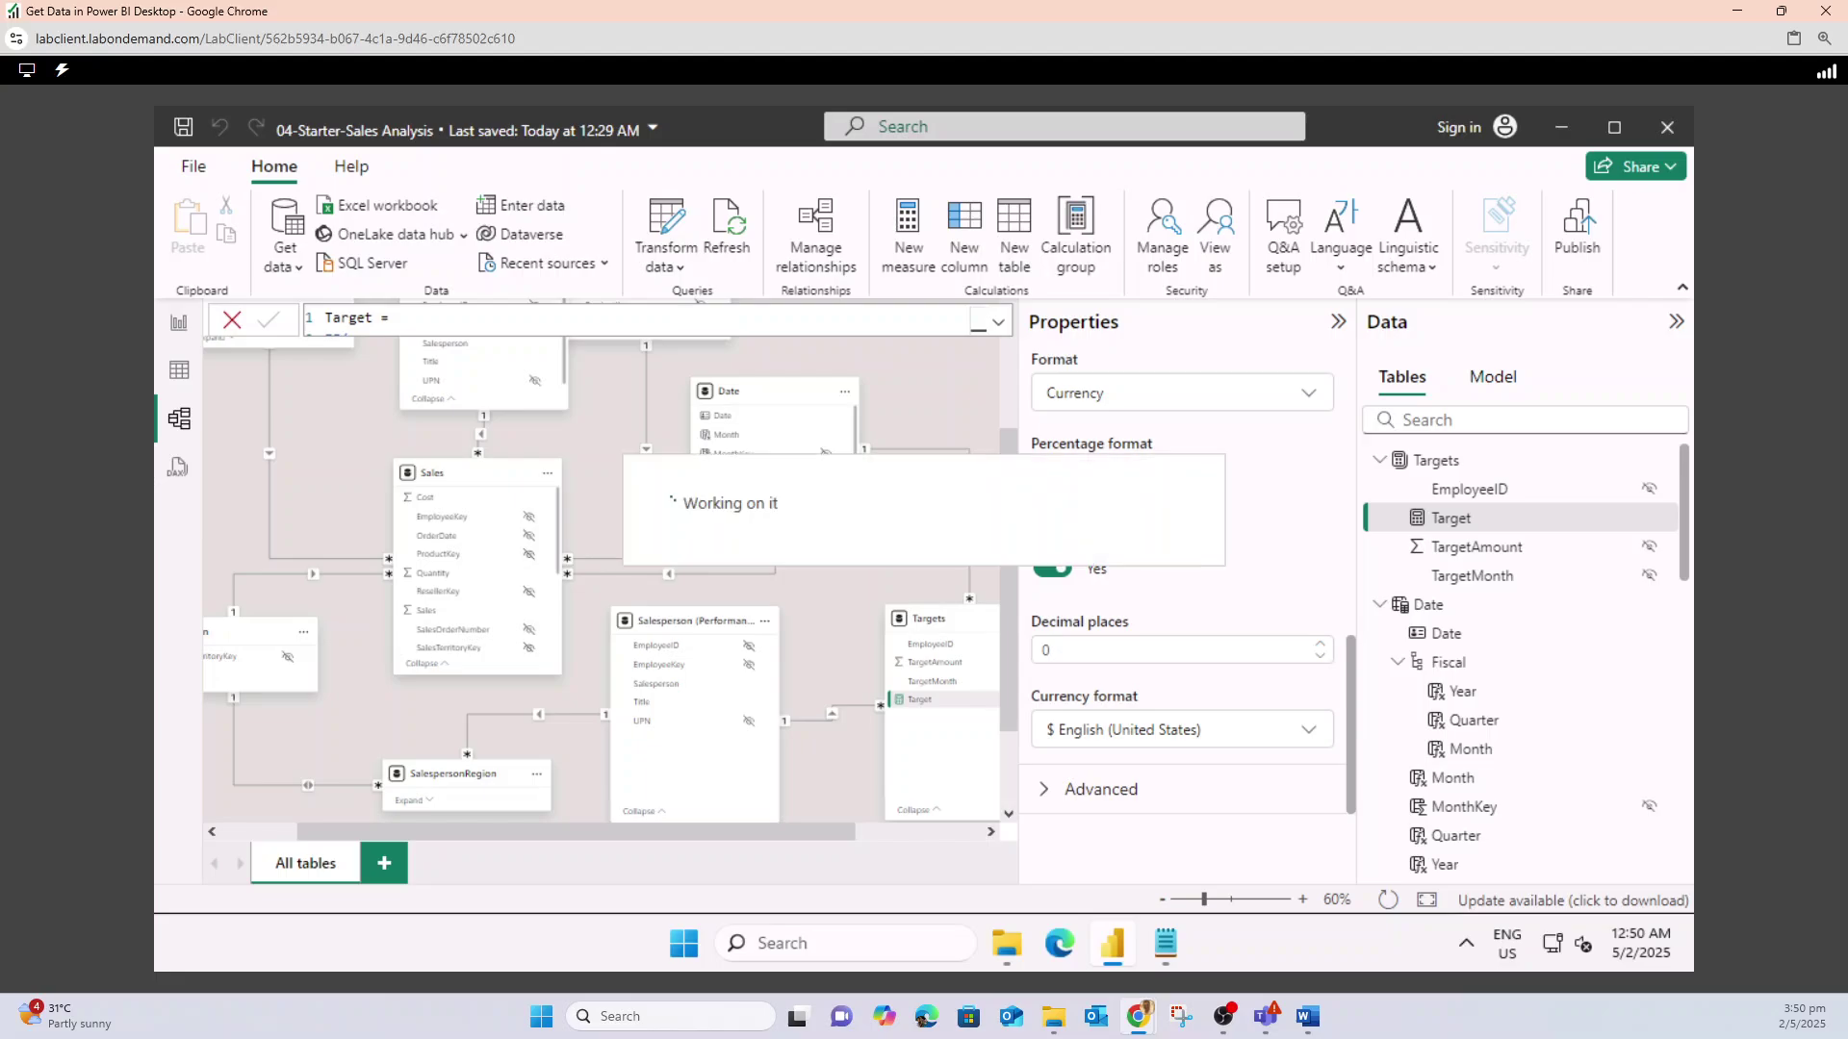
- Return to the report view and read the assignment page's instructions on adding the Target measure and creating the variance measures
{"action": "left_click", "coordinate": [179, 323]}
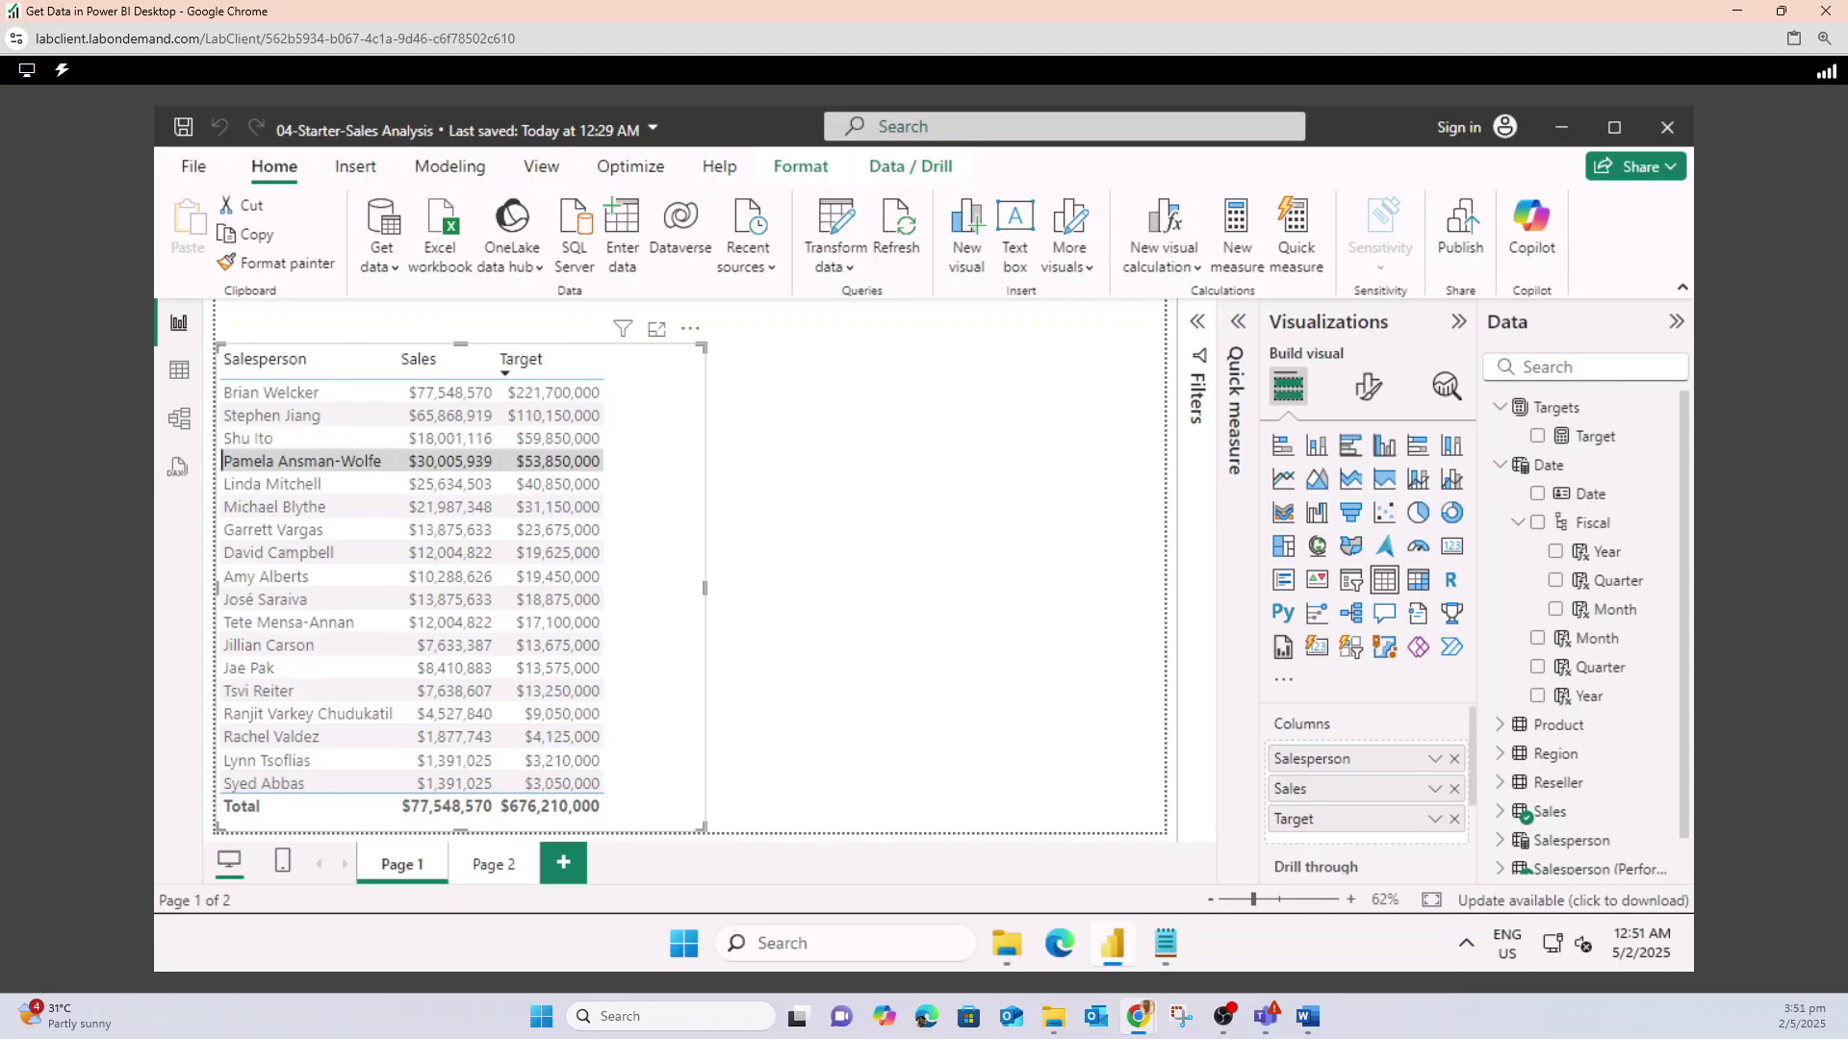
{"action": "mouse_move", "coordinate": [1139, 1016]}
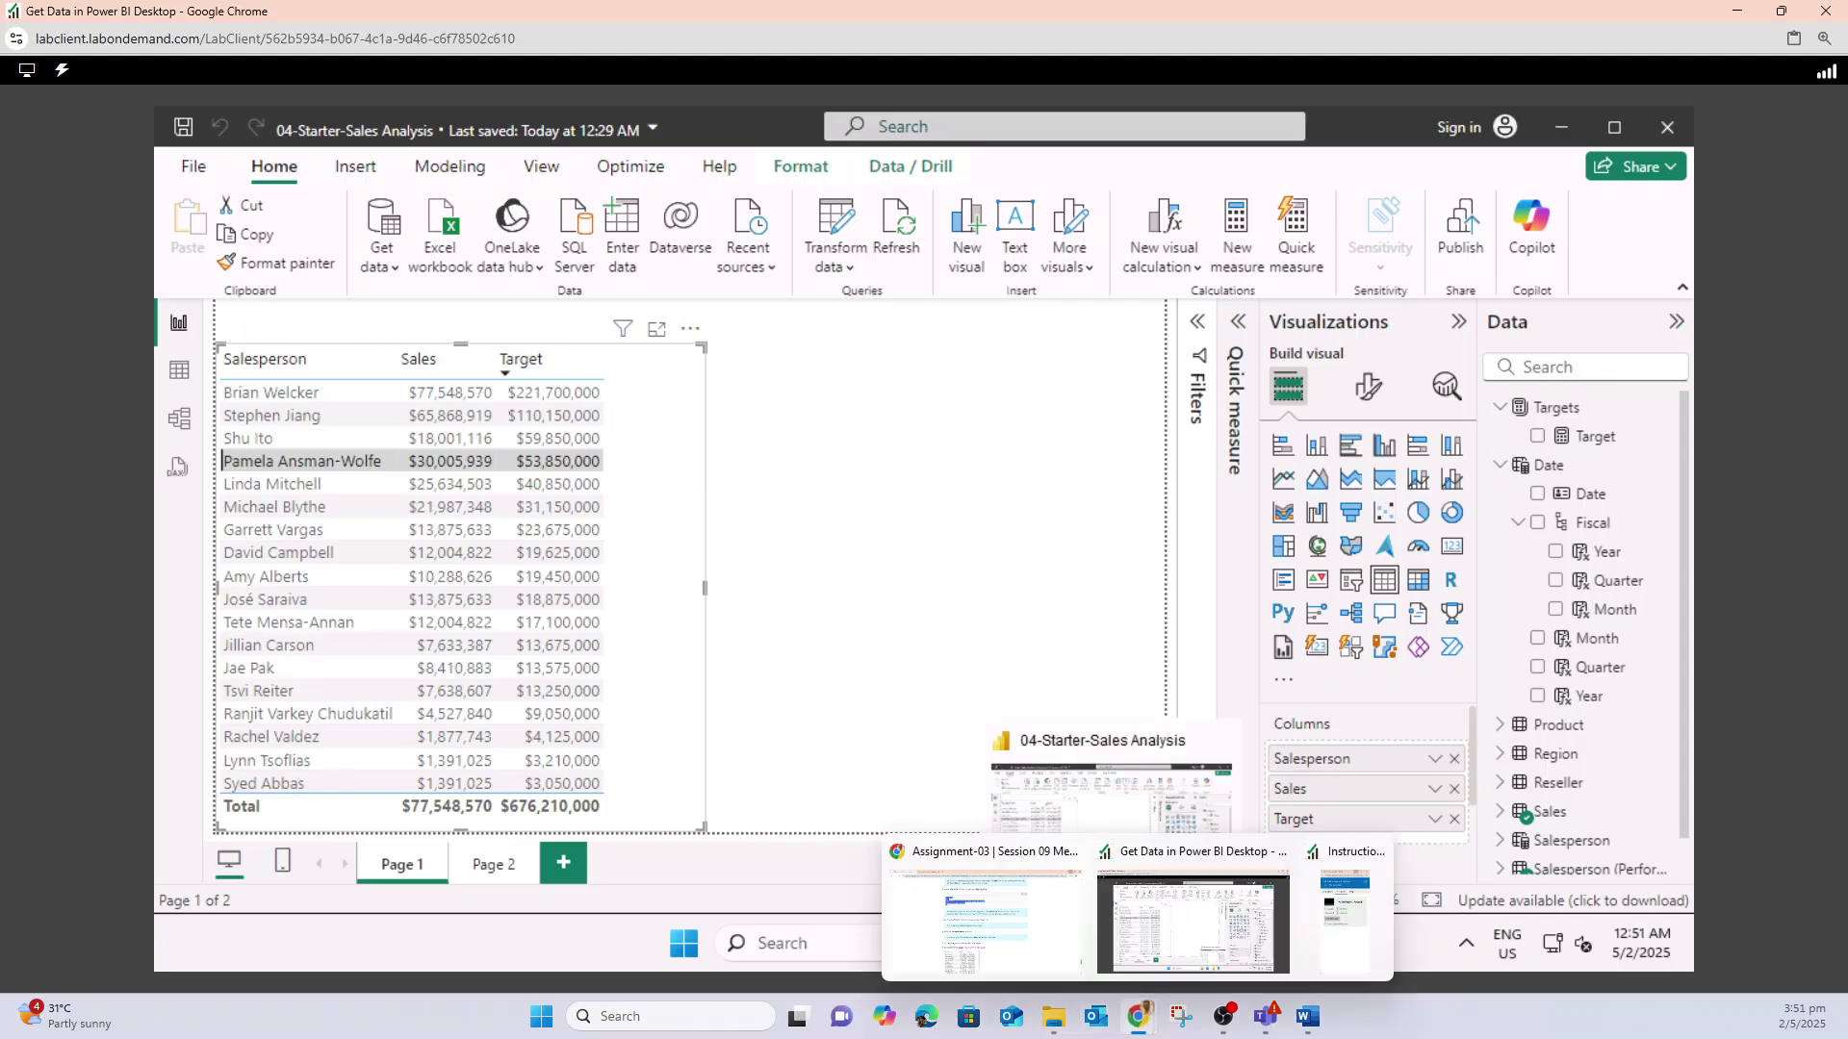
{"action": "left_click", "coordinate": [981, 922]}
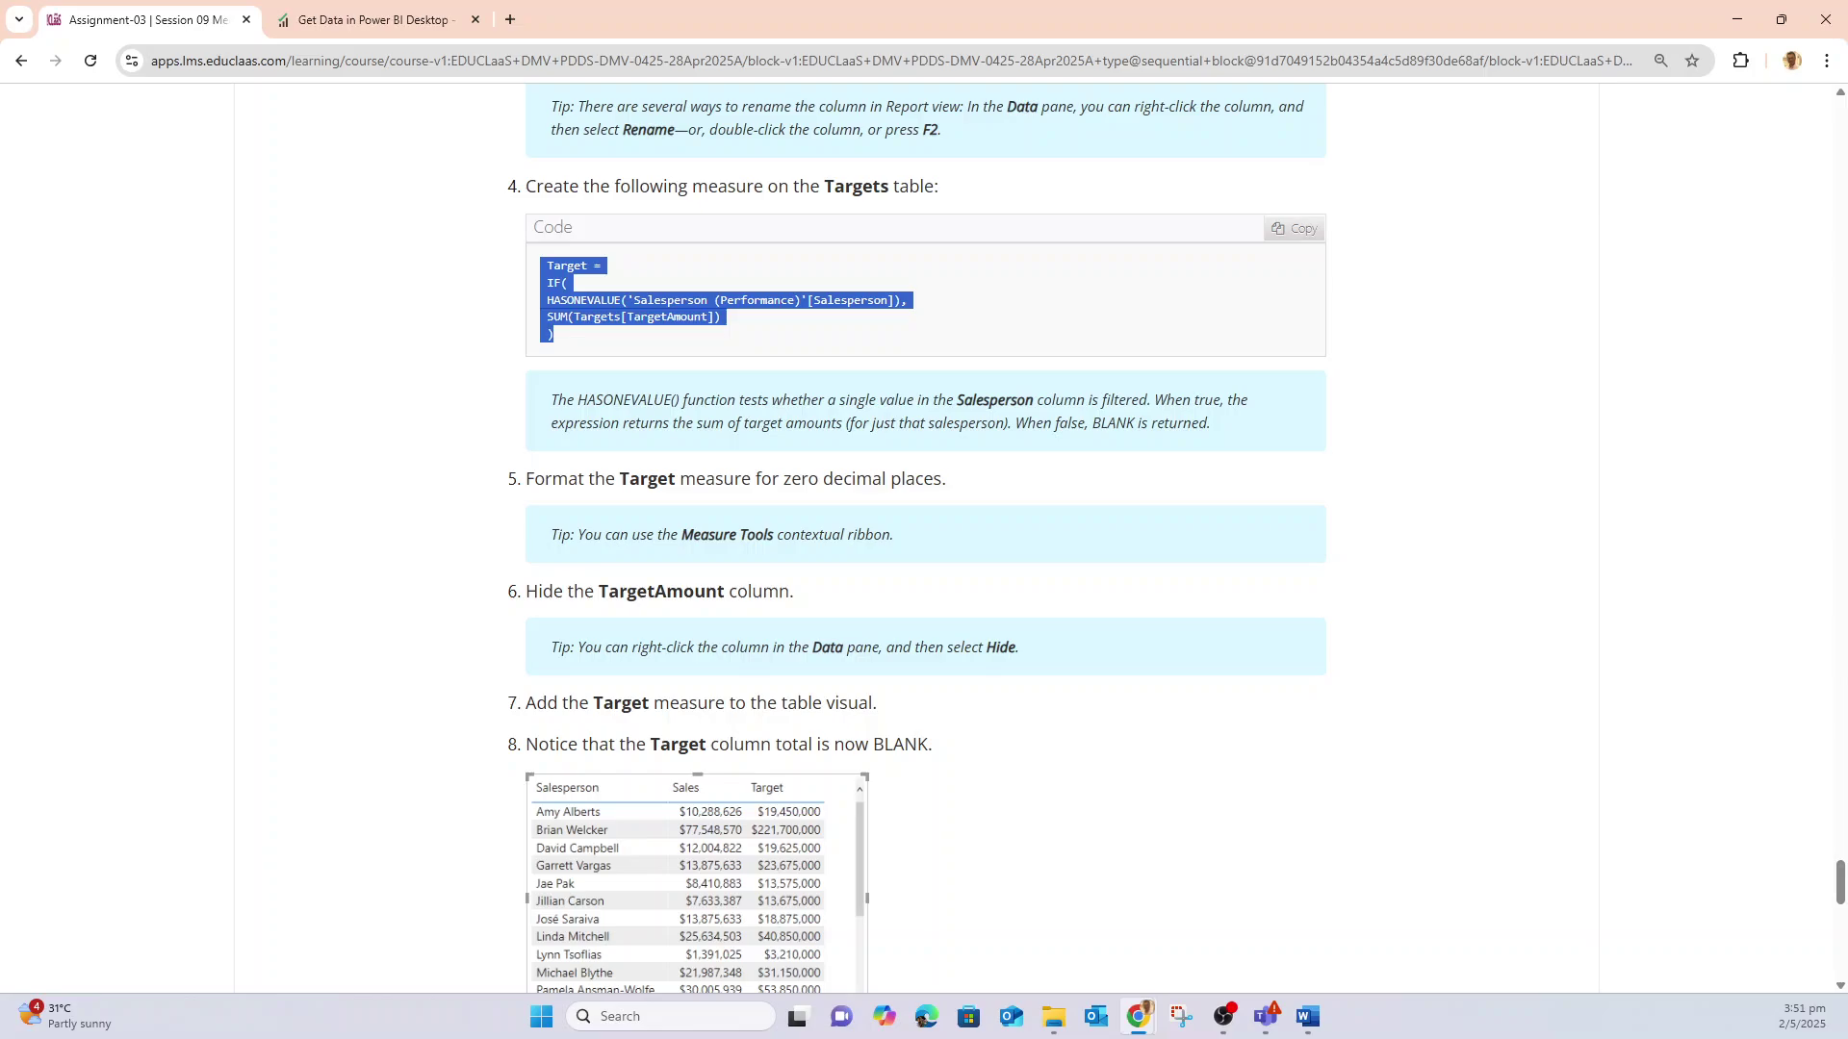
{"action": "scroll", "coordinate": [923, 539], "scroll_direction": "down", "scroll_amount": 3}
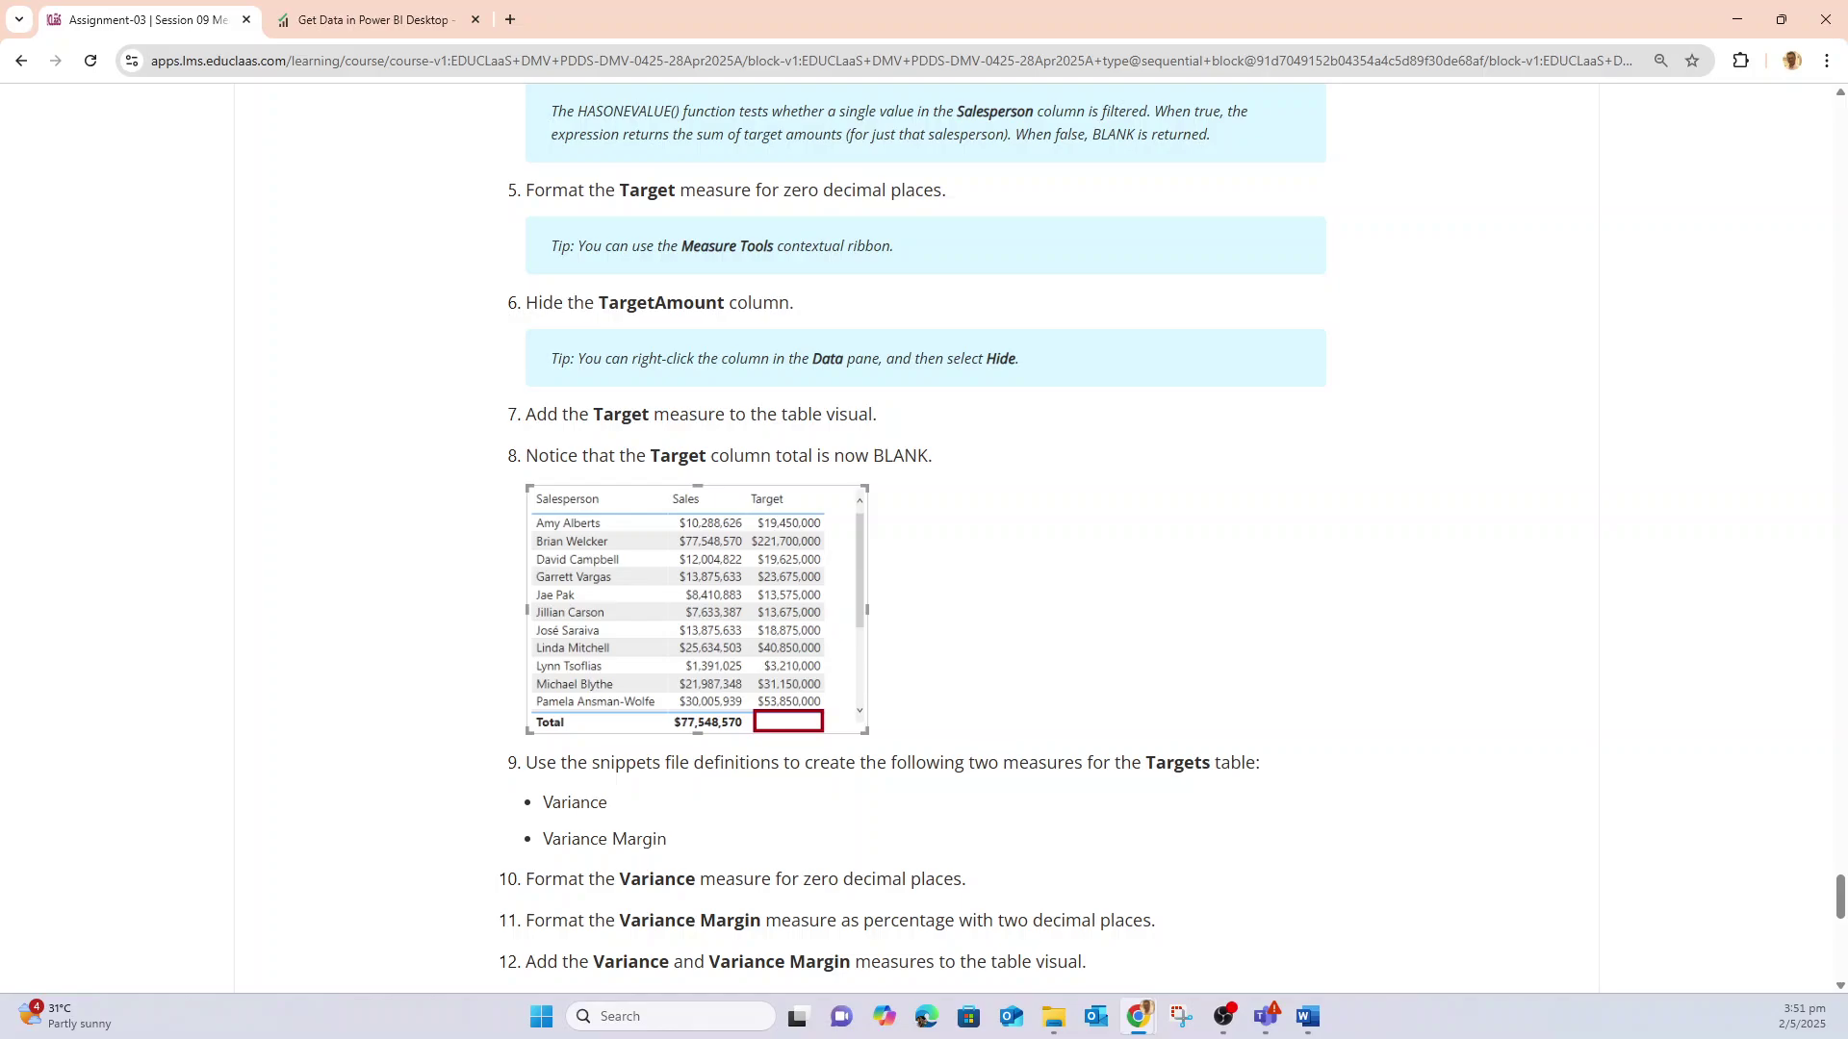
- Add the Target measure of the Targets table to the salesperson table visual's columns and widen the visual
{"action": "left_click", "coordinate": [1737, 19]}
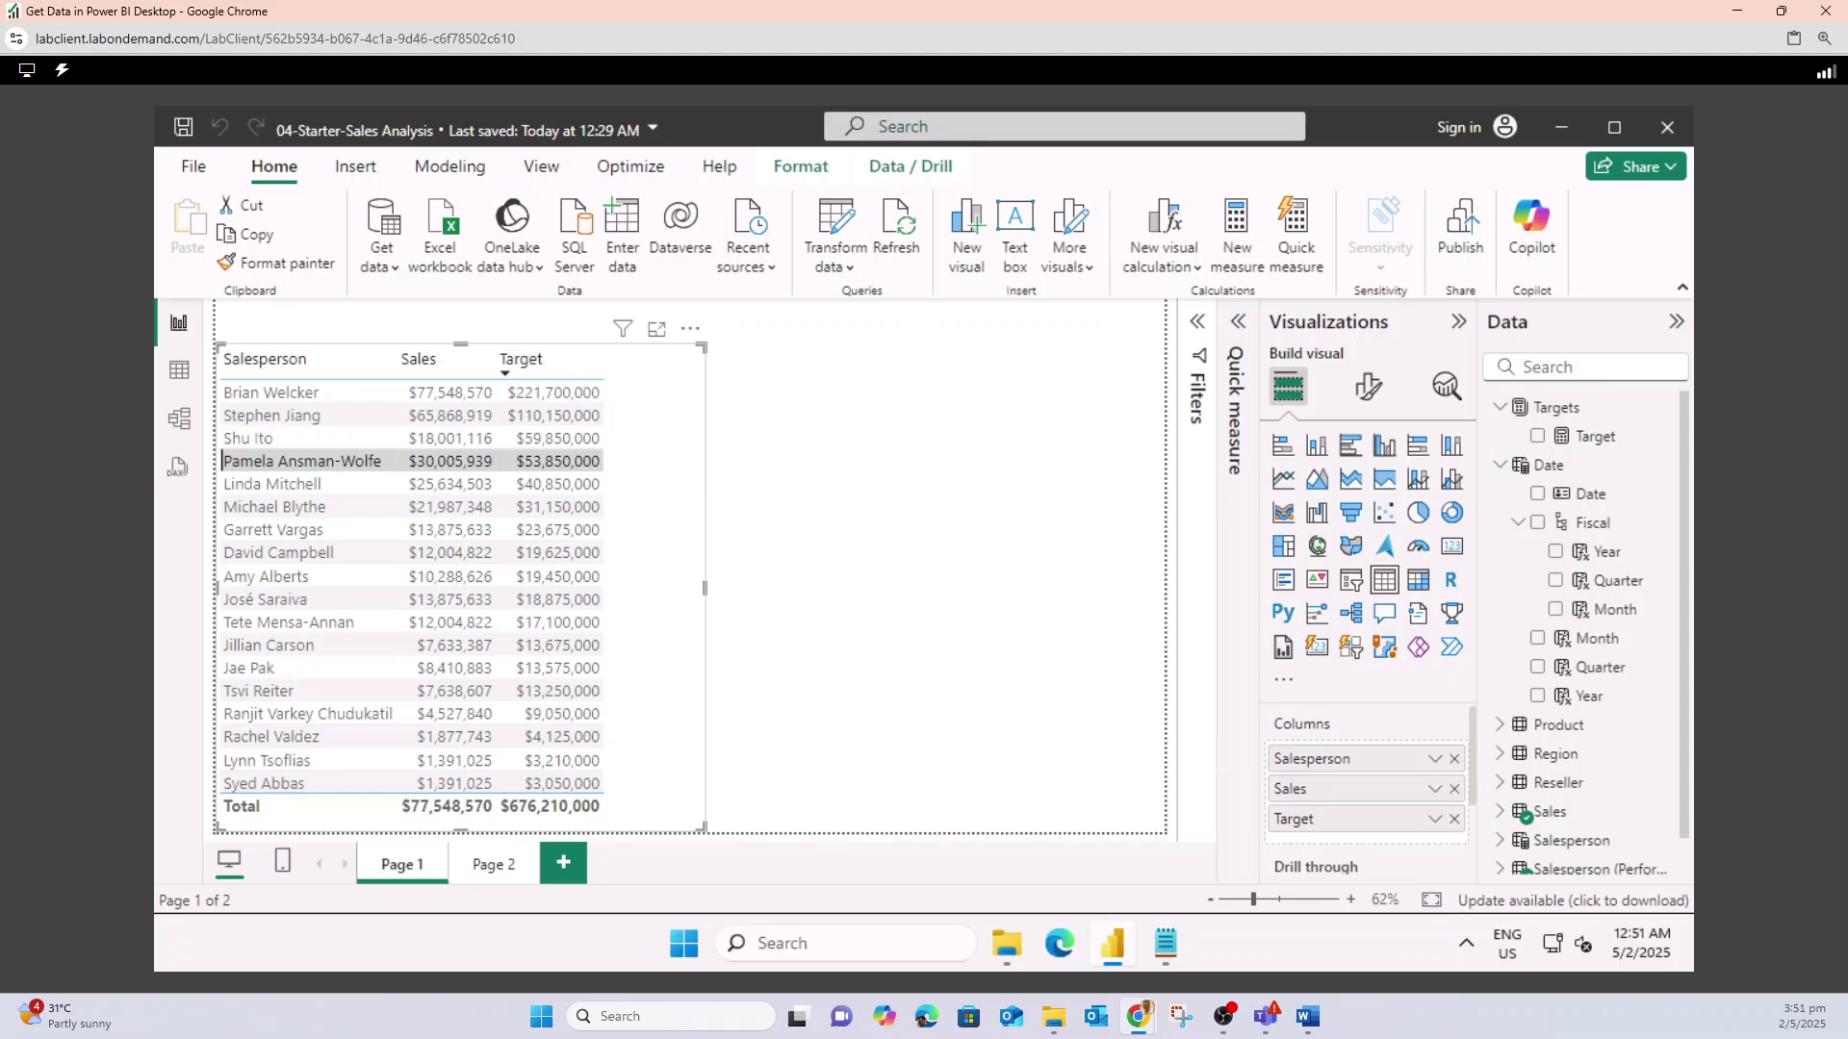
{"action": "scroll", "coordinate": [1367, 790], "scroll_direction": "down", "scroll_amount": 2}
{"action": "scroll", "coordinate": [1366, 770], "scroll_direction": "up", "scroll_amount": 2}
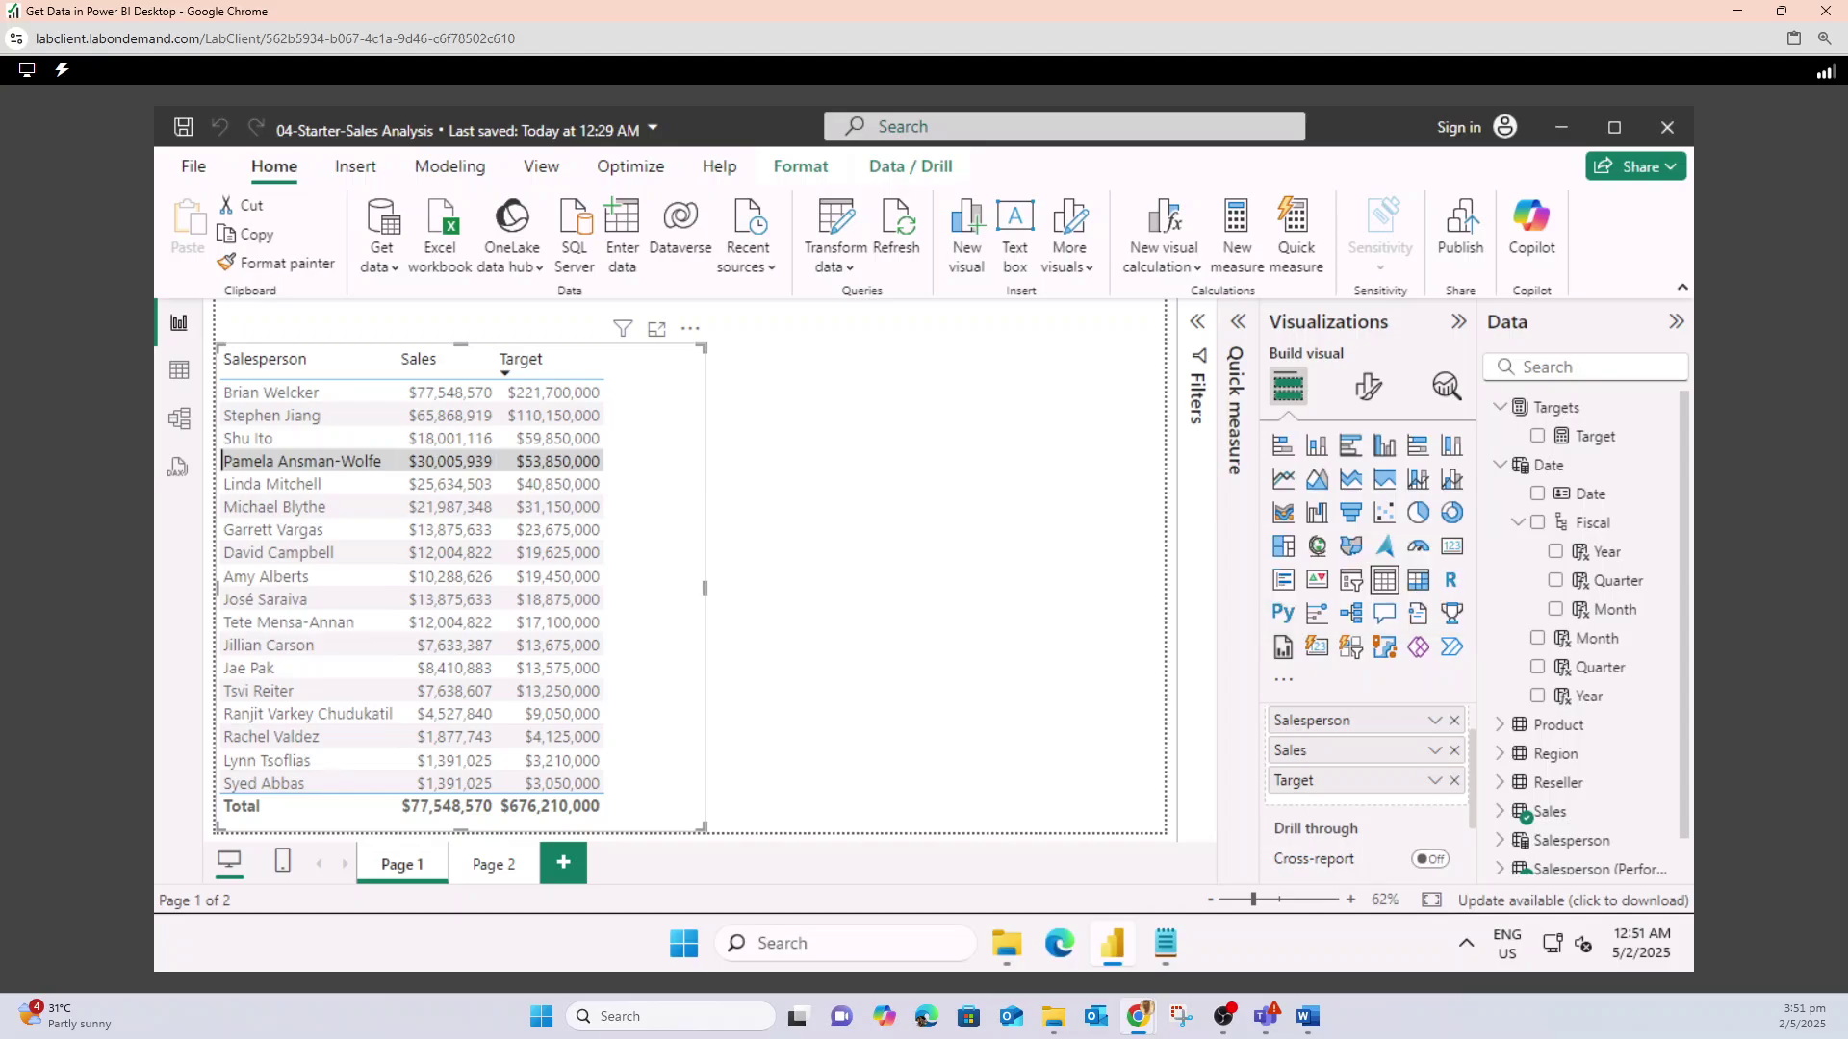
{"action": "mouse_move", "coordinate": [1138, 1017]}
{"action": "mouse_move", "coordinate": [986, 914]}
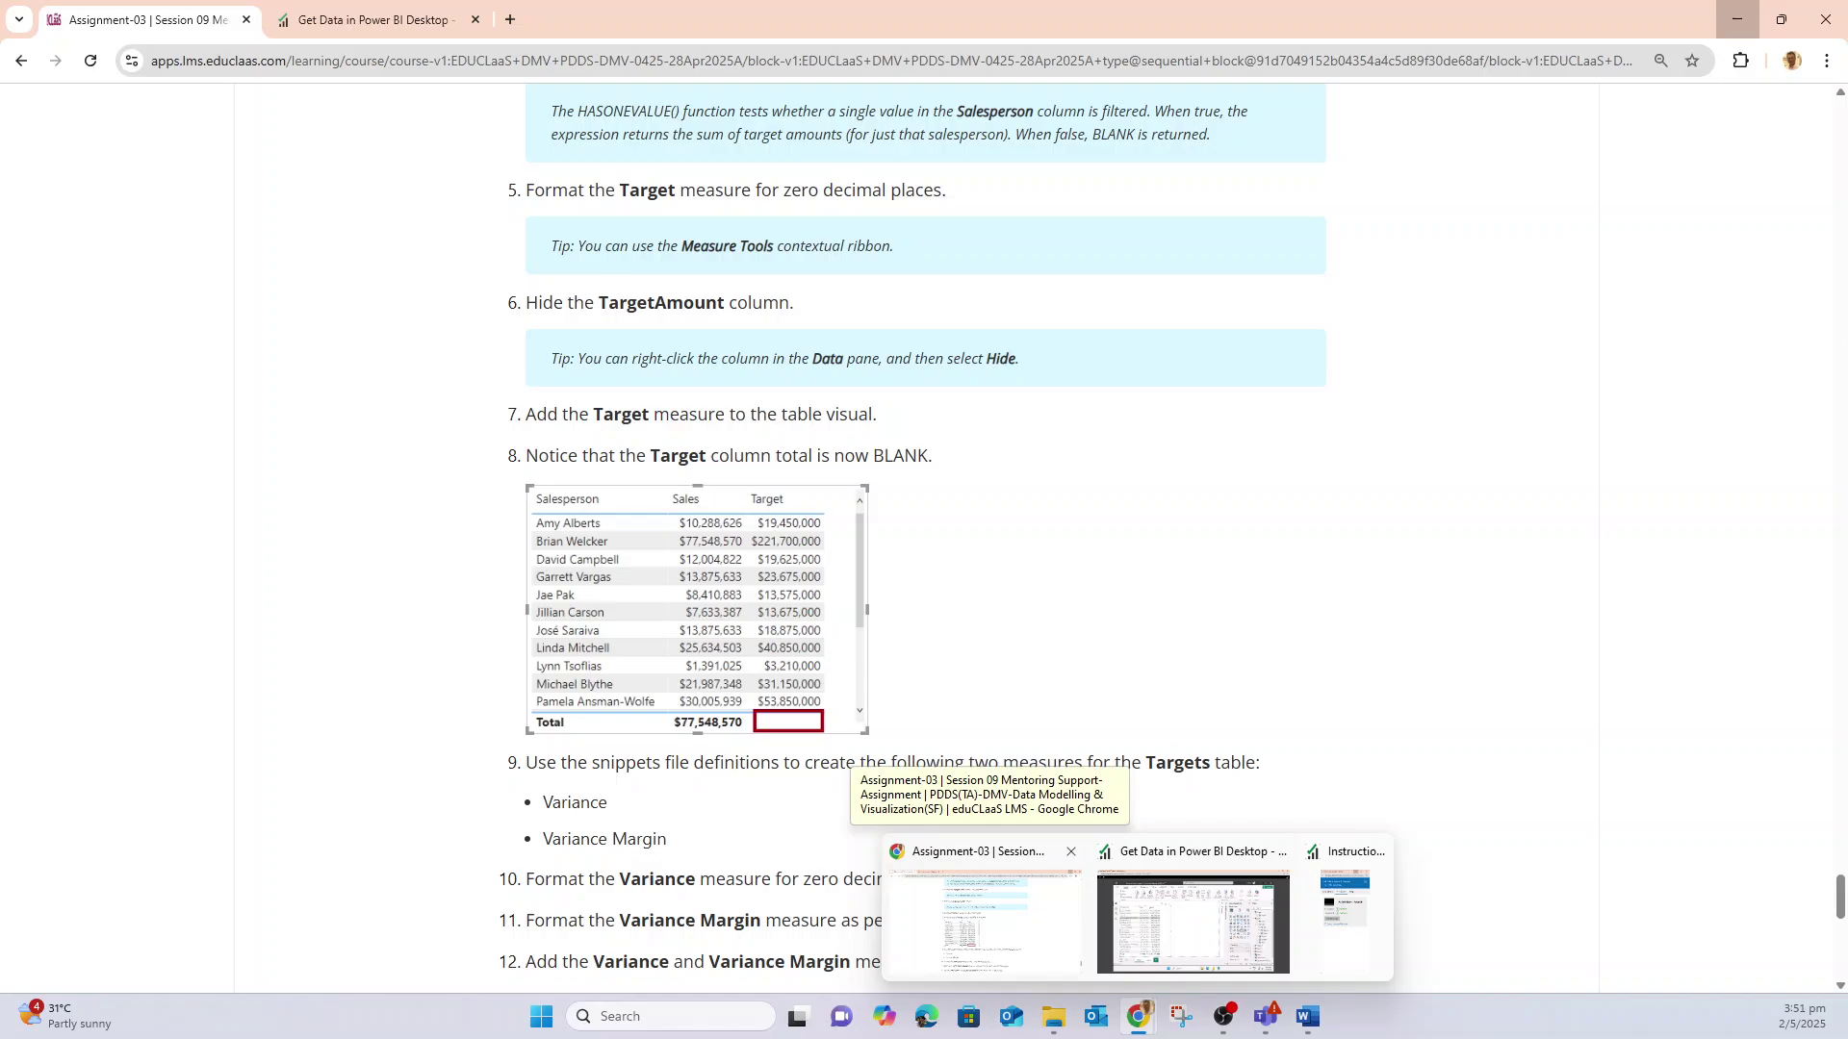
{"action": "mouse_move", "coordinate": [1193, 919]}
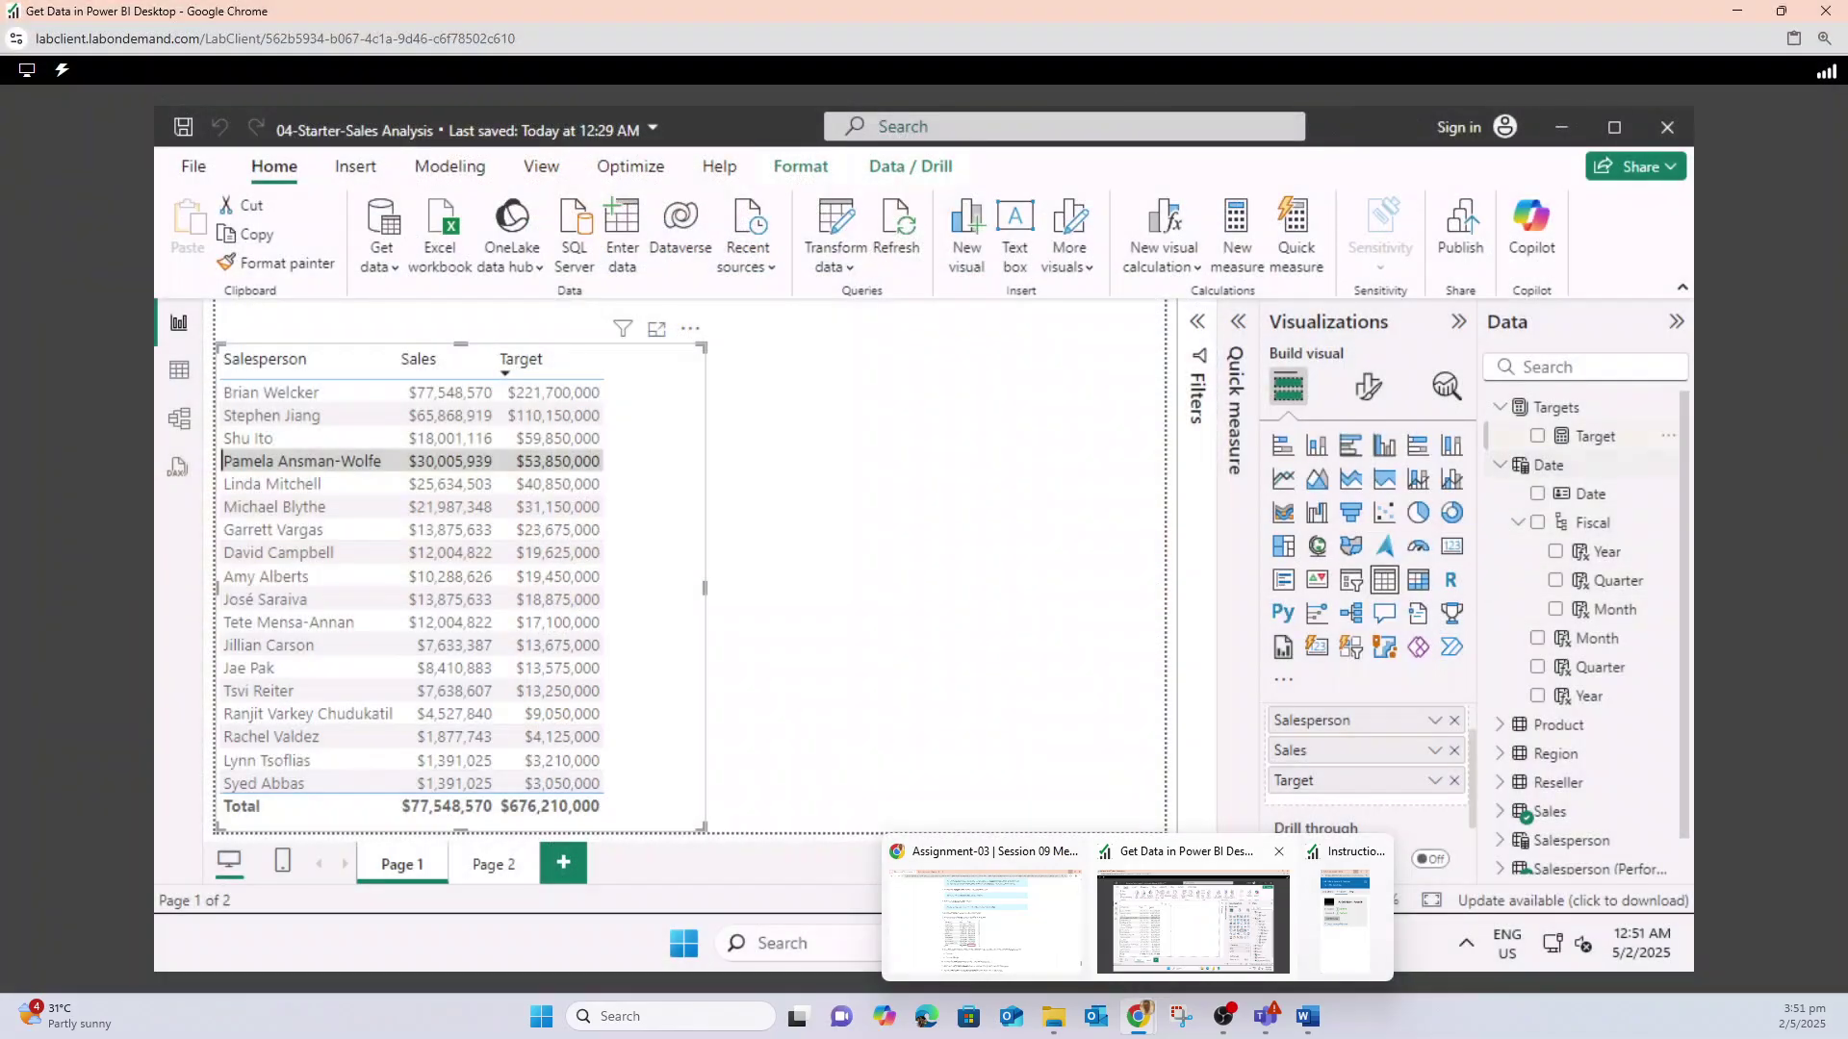
{"action": "left_click_drag", "start_coordinate": [1594, 436], "coordinate": [1386, 811]}
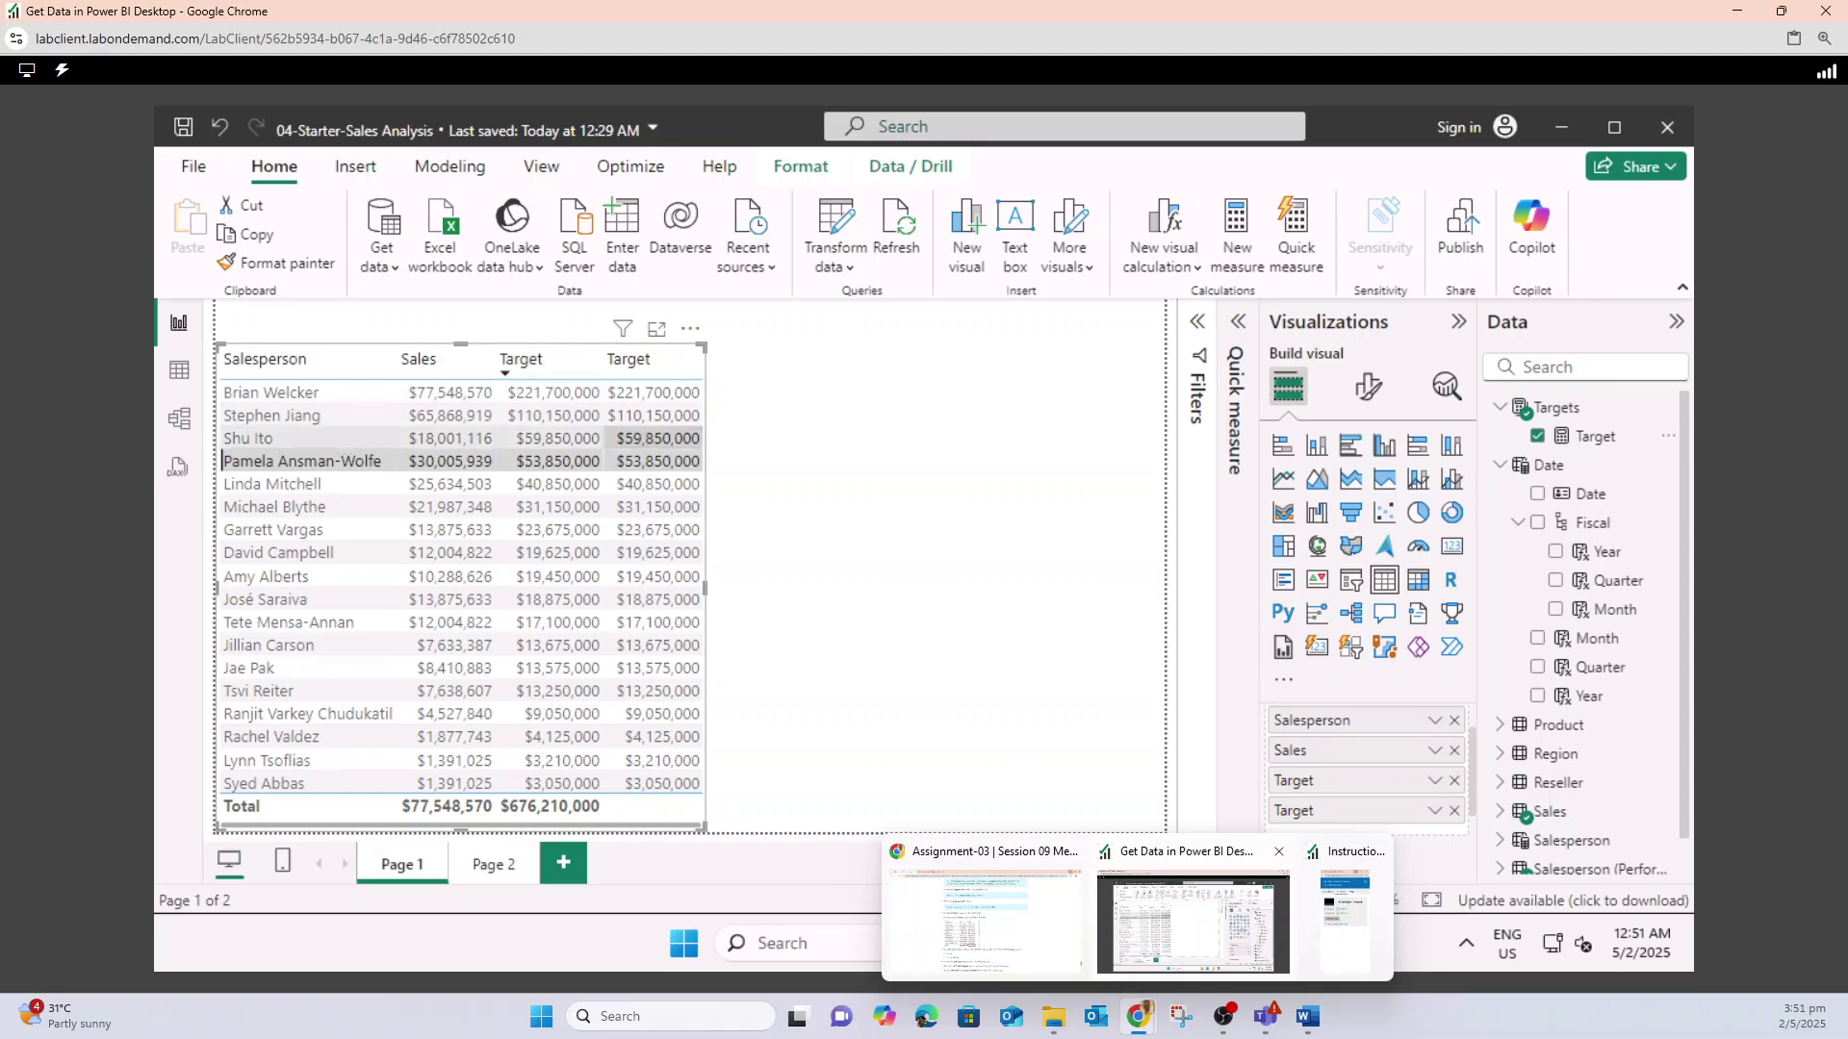
{"action": "left_click_drag", "start_coordinate": [704, 587], "coordinate": [1015, 587]}
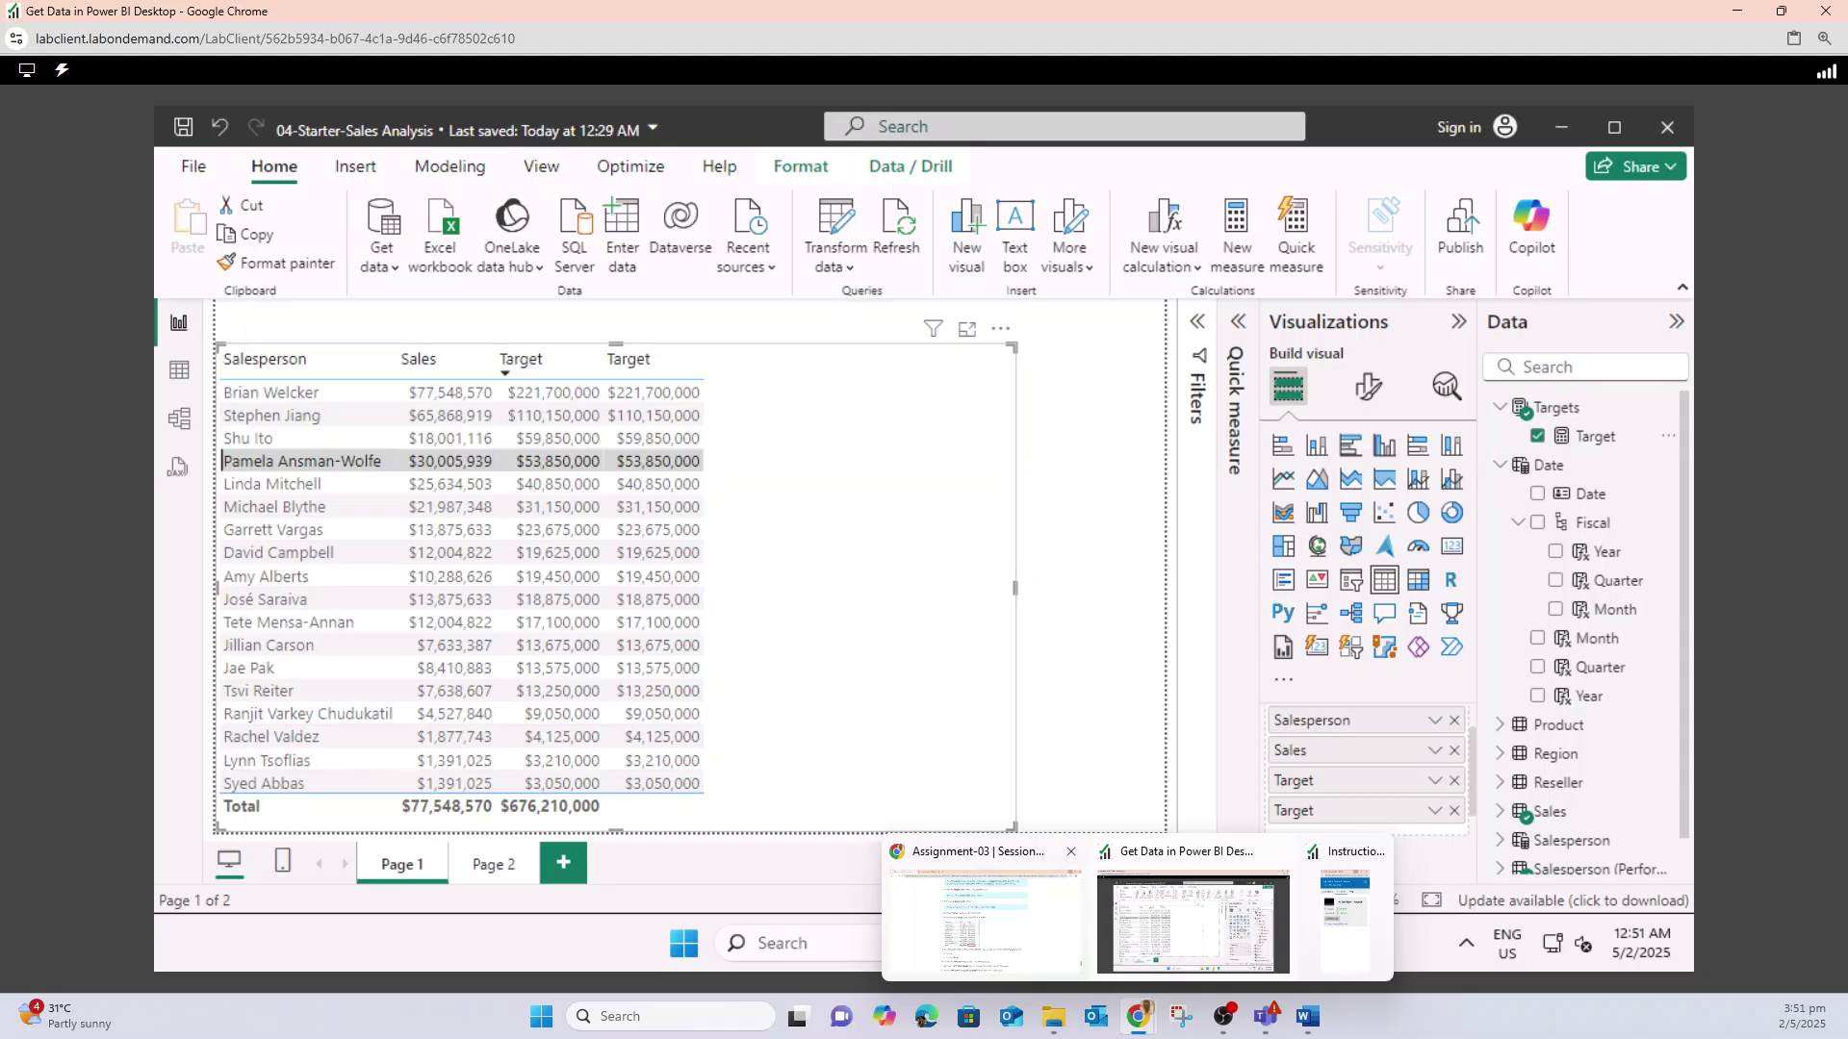
- Read the assignment page's steps on the variance measures and select the Targets table in the table view
{"action": "left_click", "coordinate": [981, 919]}
{"action": "scroll", "coordinate": [914, 538], "scroll_direction": "down", "scroll_amount": 4}
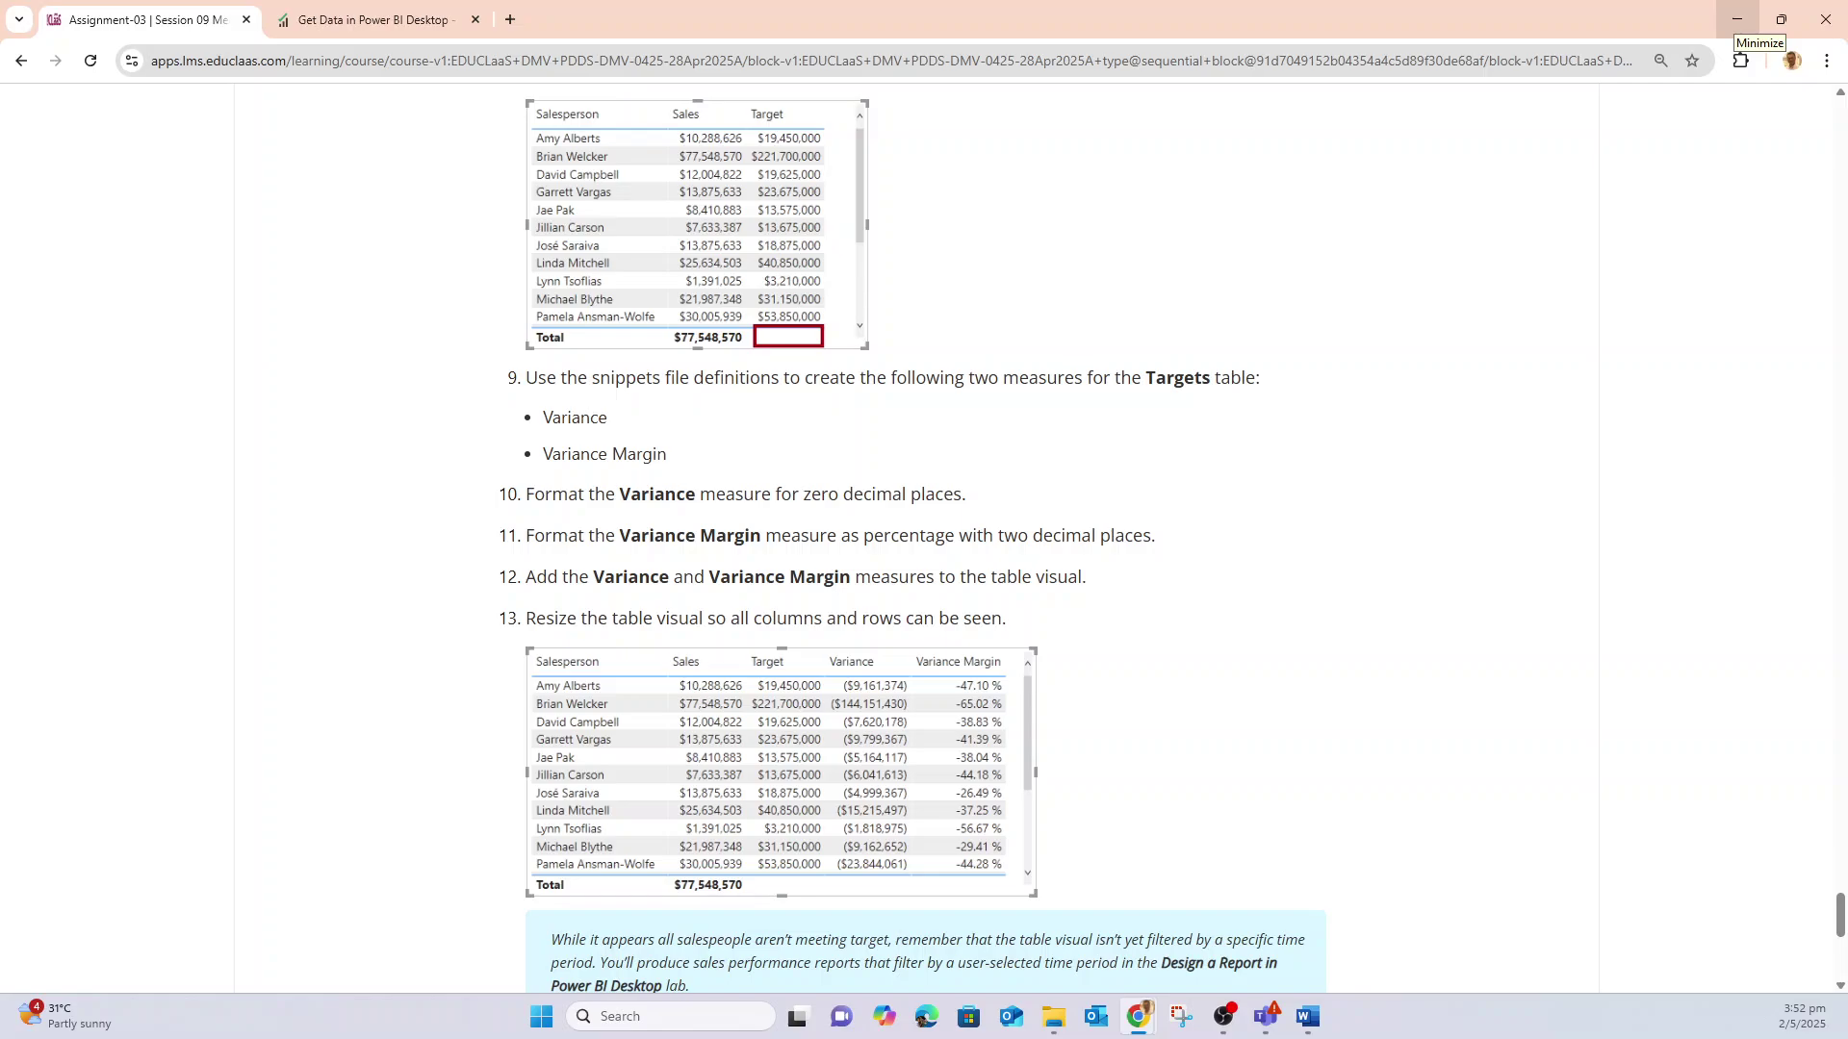
{"action": "left_click", "coordinate": [1737, 19]}
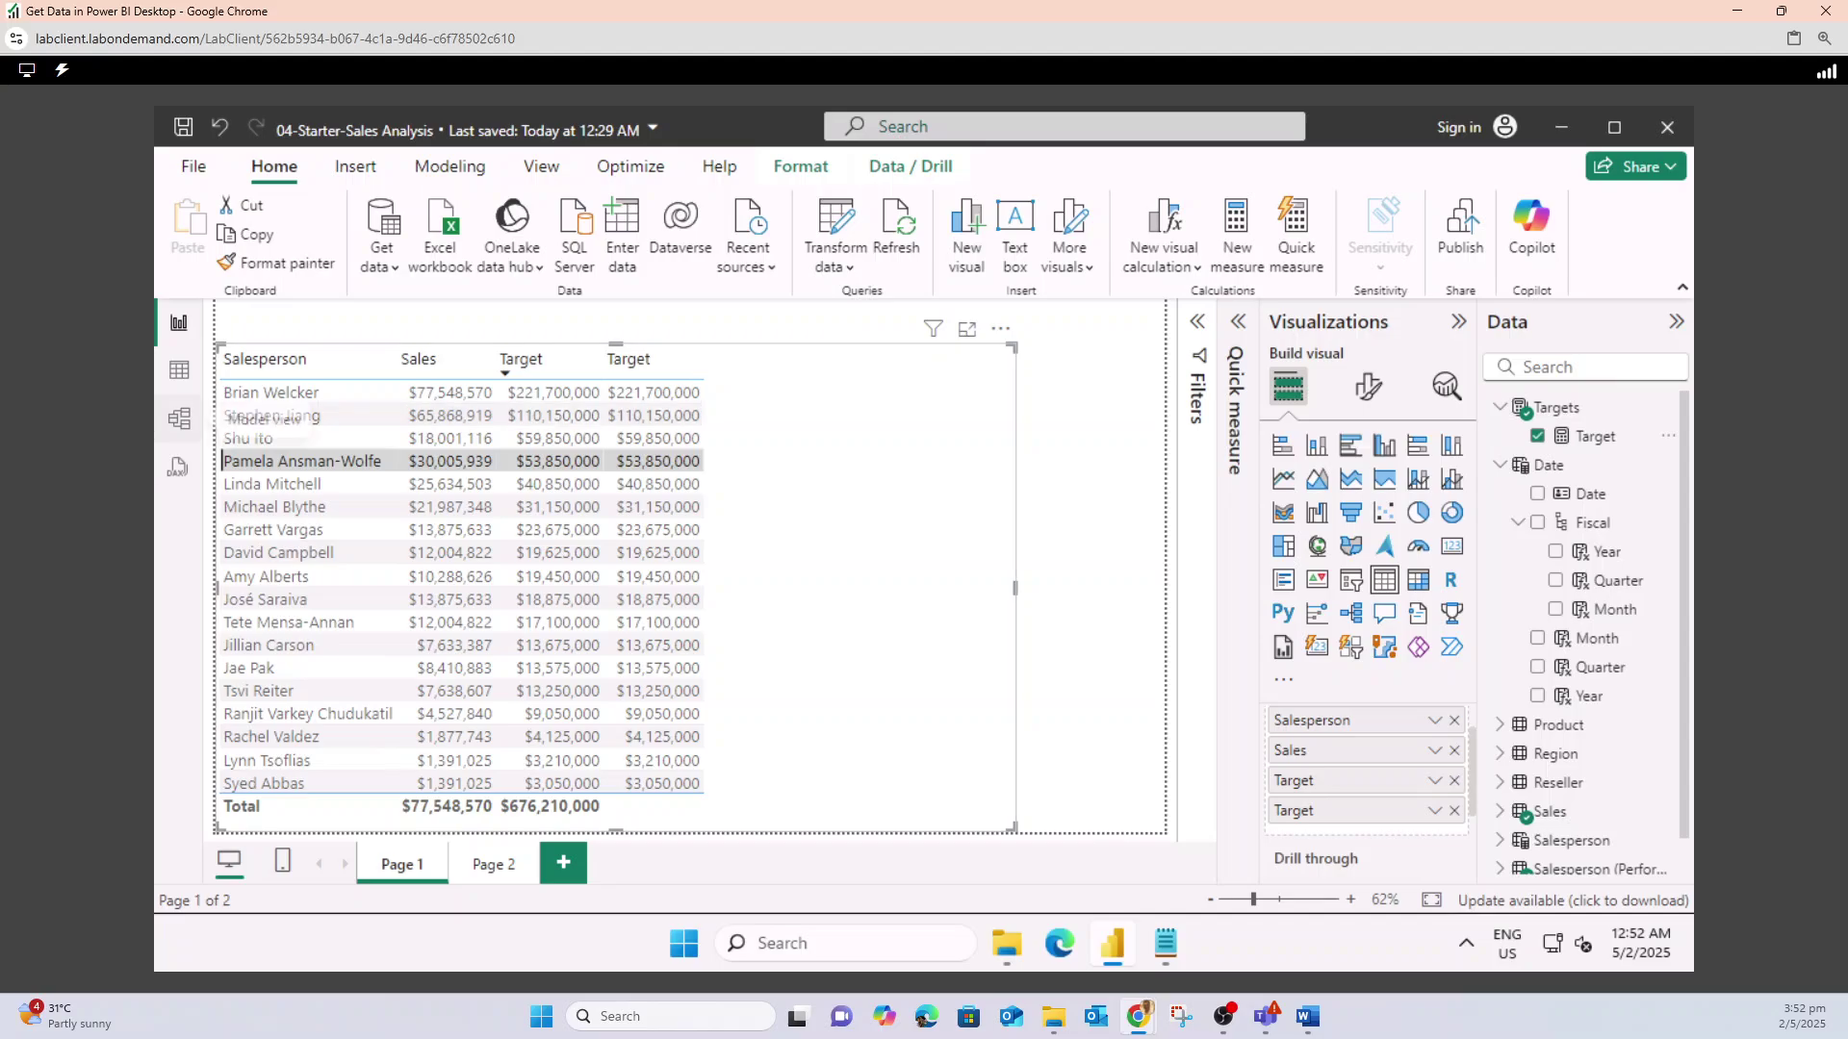
{"action": "left_click", "coordinate": [178, 419]}
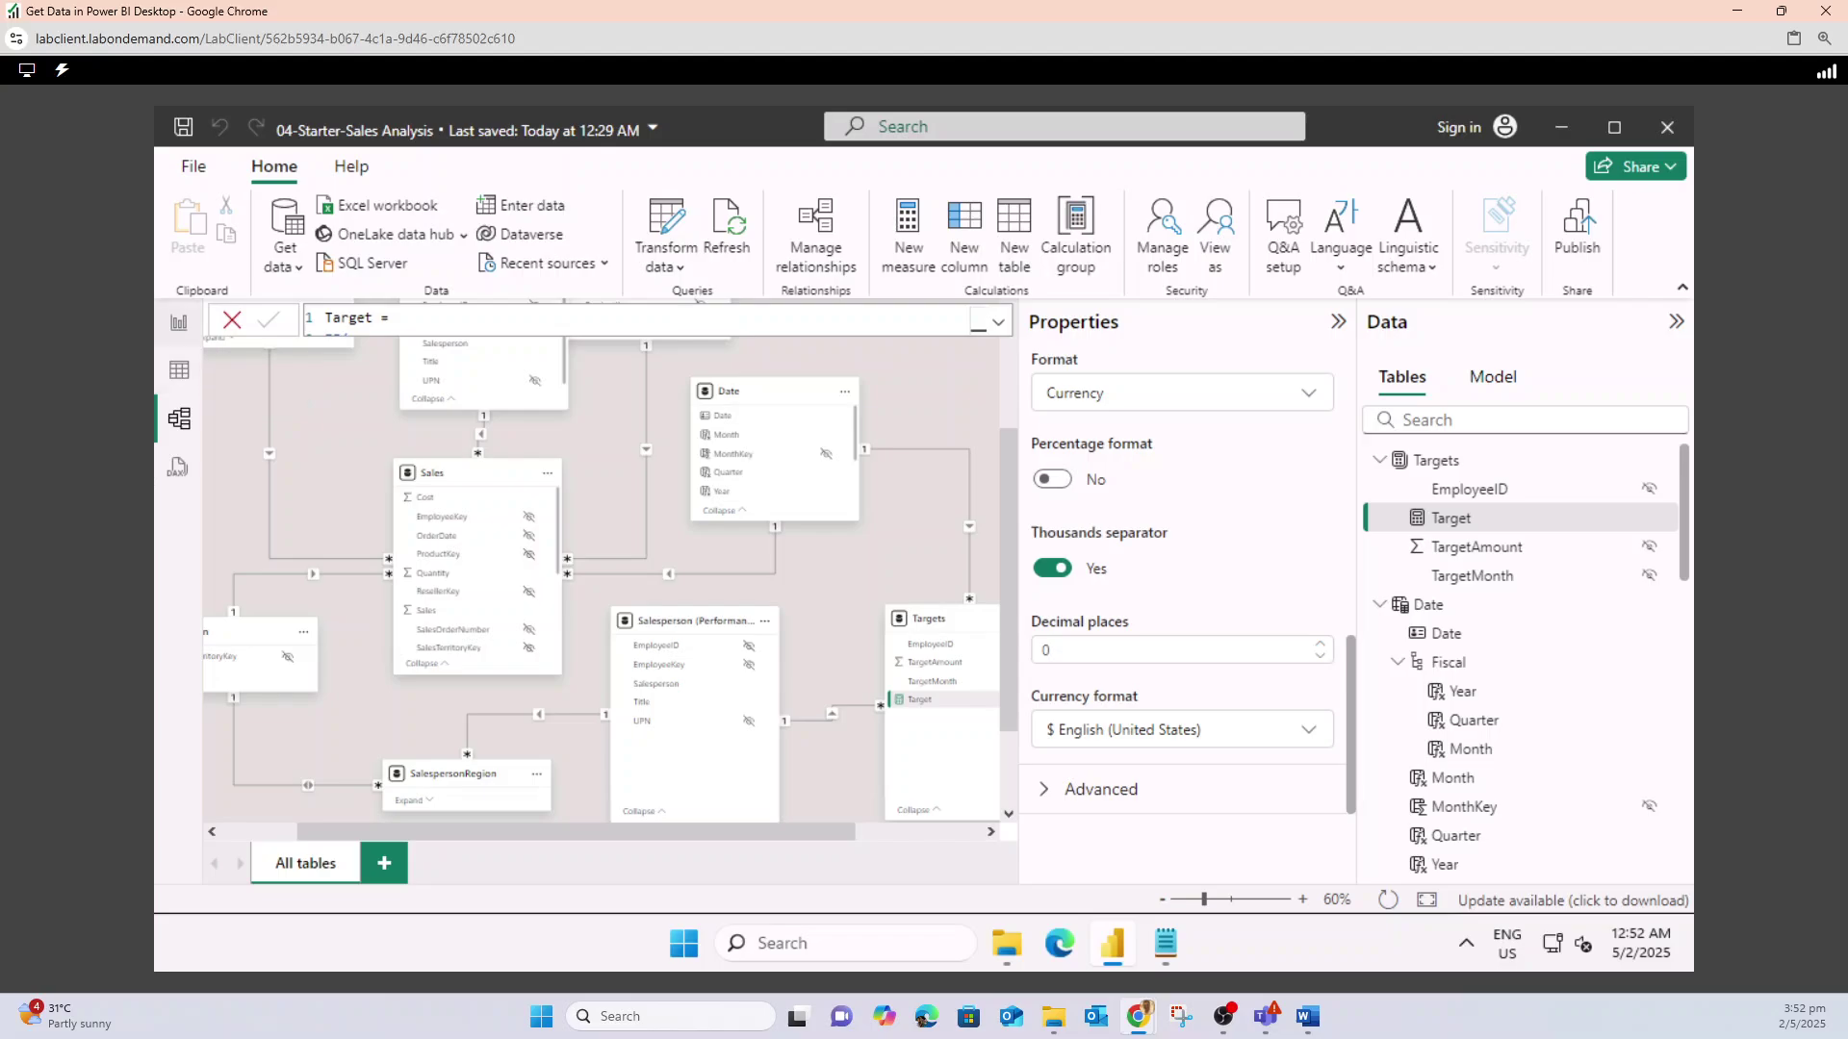
{"action": "left_click", "coordinate": [178, 322]}
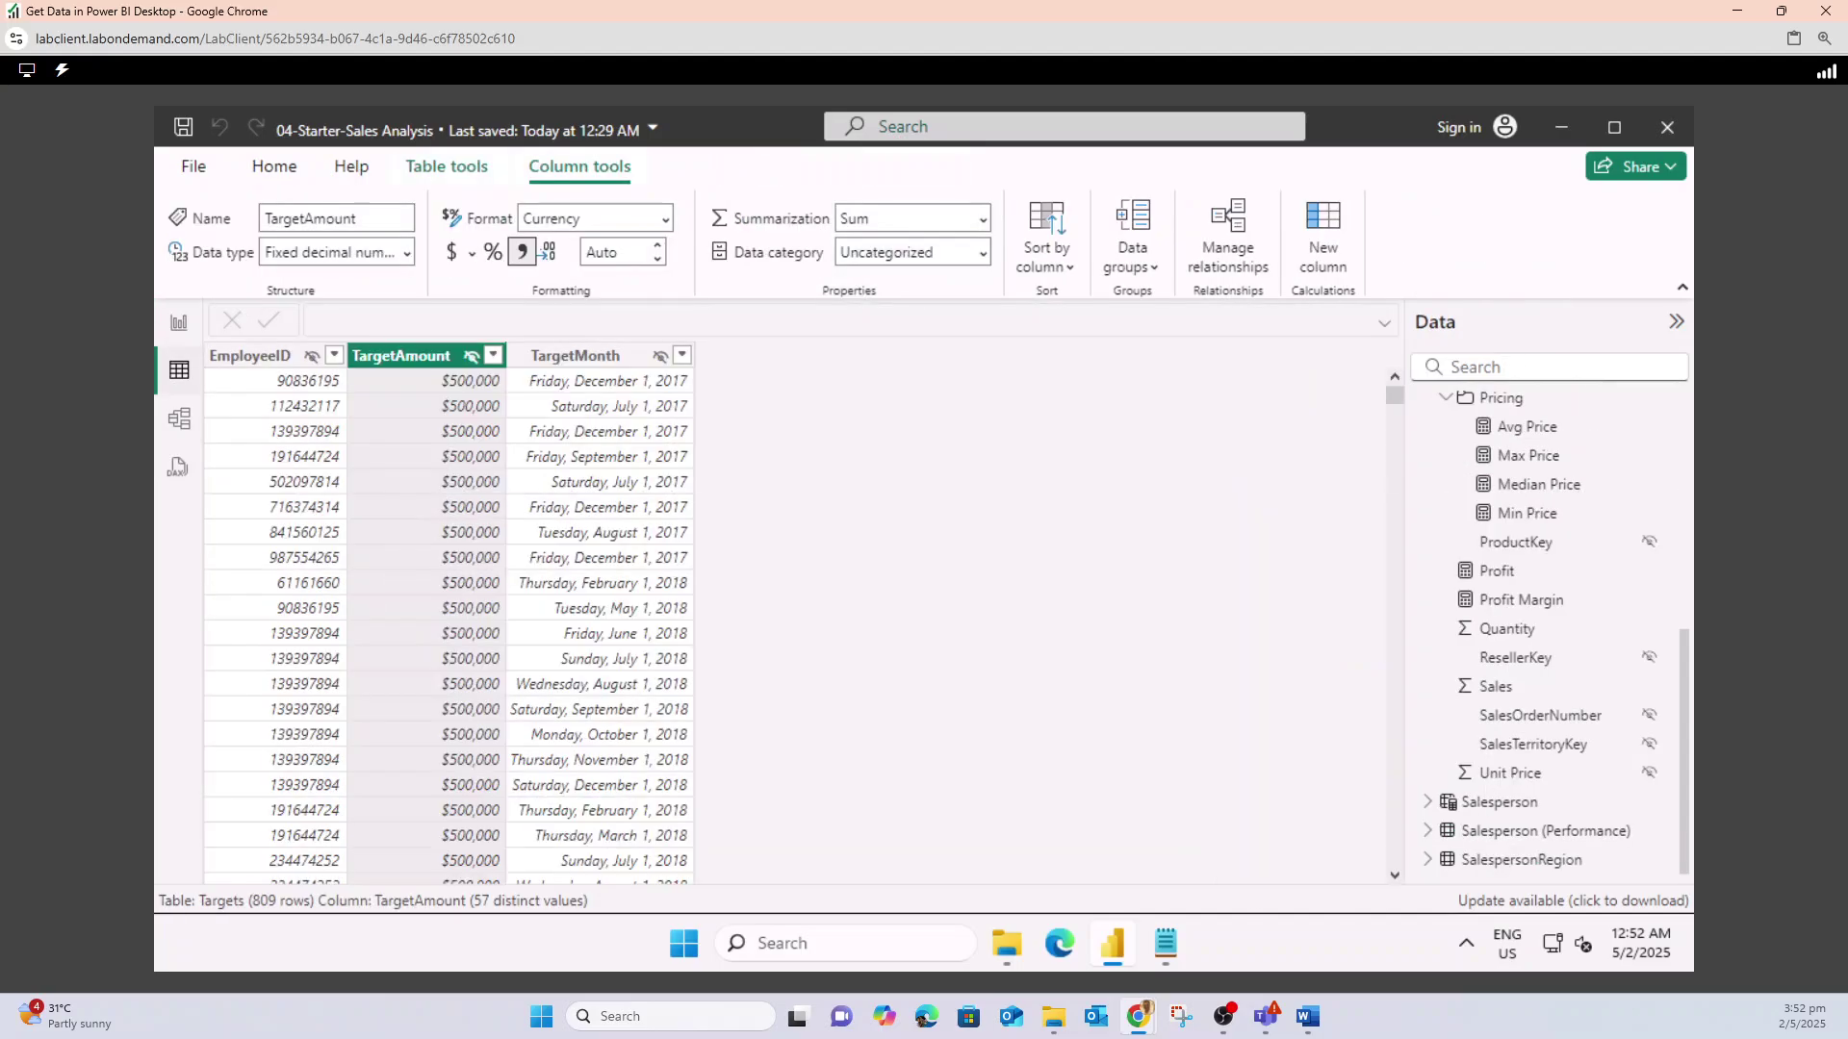
{"action": "left_click", "coordinate": [179, 371]}
{"action": "scroll", "coordinate": [1540, 577], "scroll_direction": "up", "scroll_amount": 5}
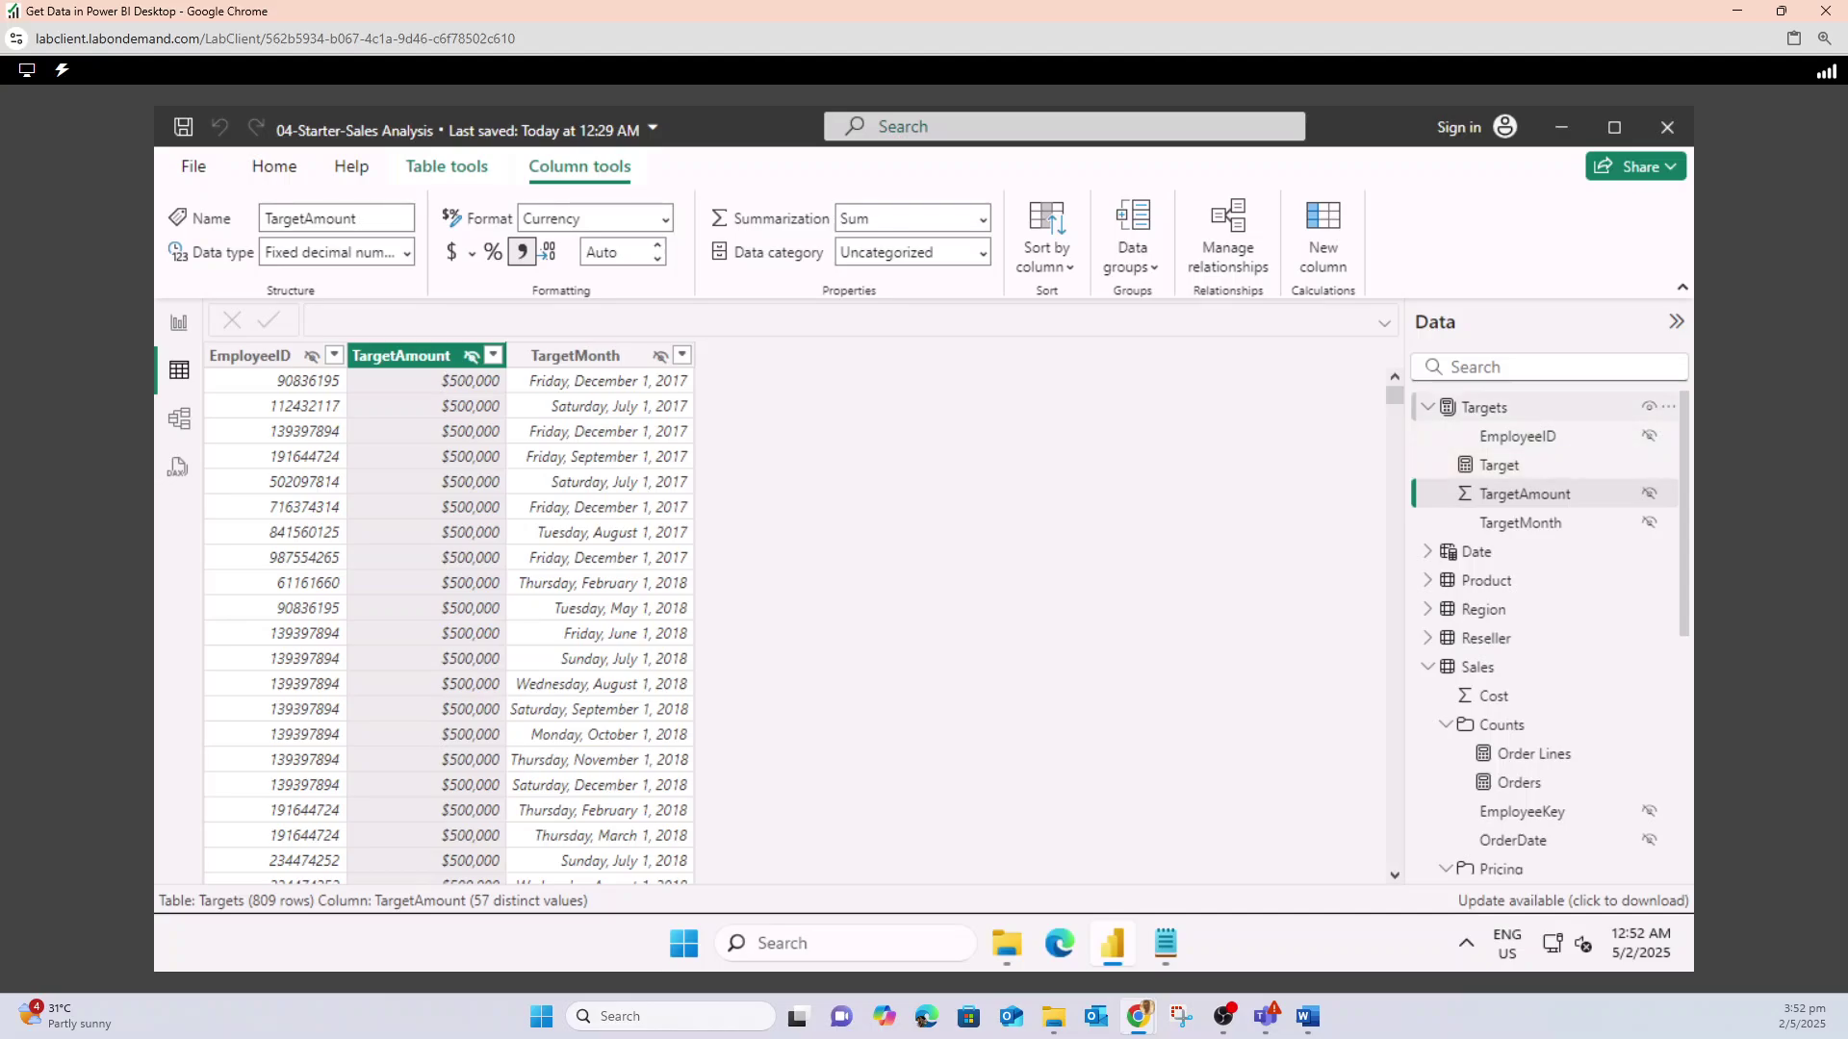
{"action": "left_click", "coordinate": [1483, 407]}
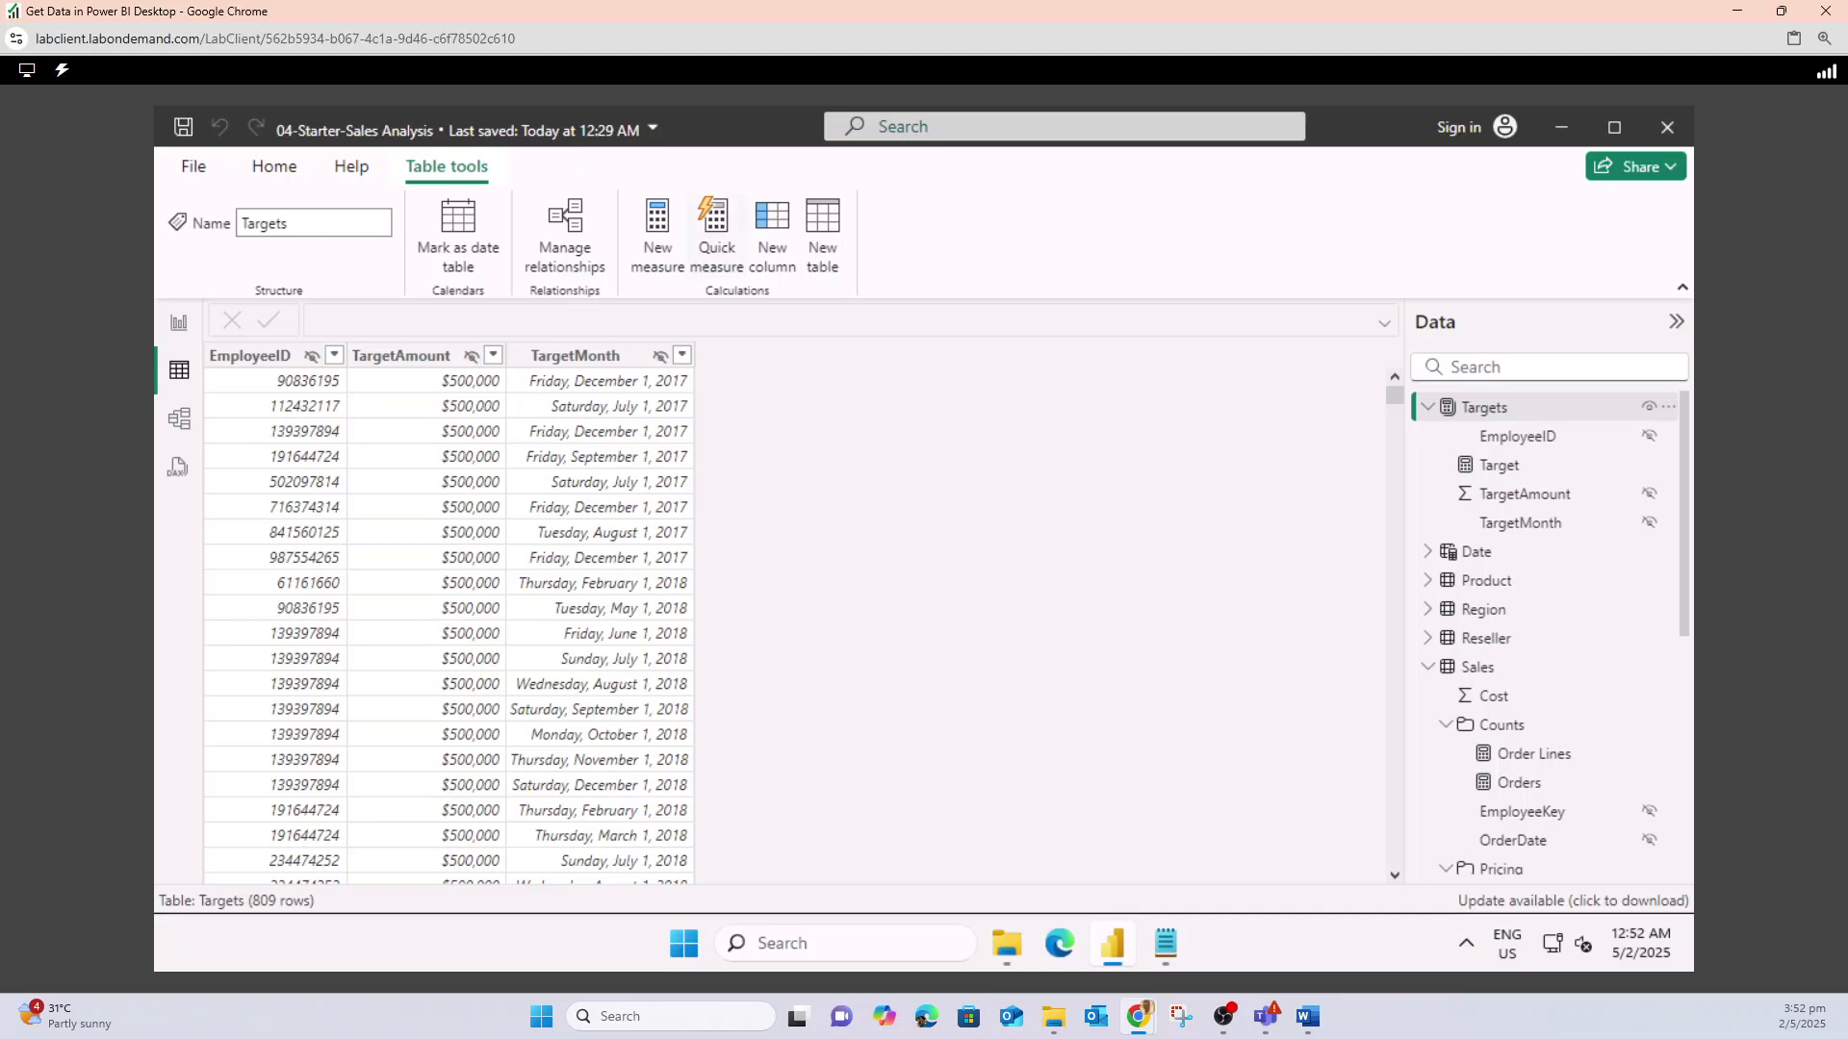
- Create the Variance measure in the Targets table using its definition copied from 04-Snippets.txt
{"action": "left_click", "coordinate": [657, 234]}
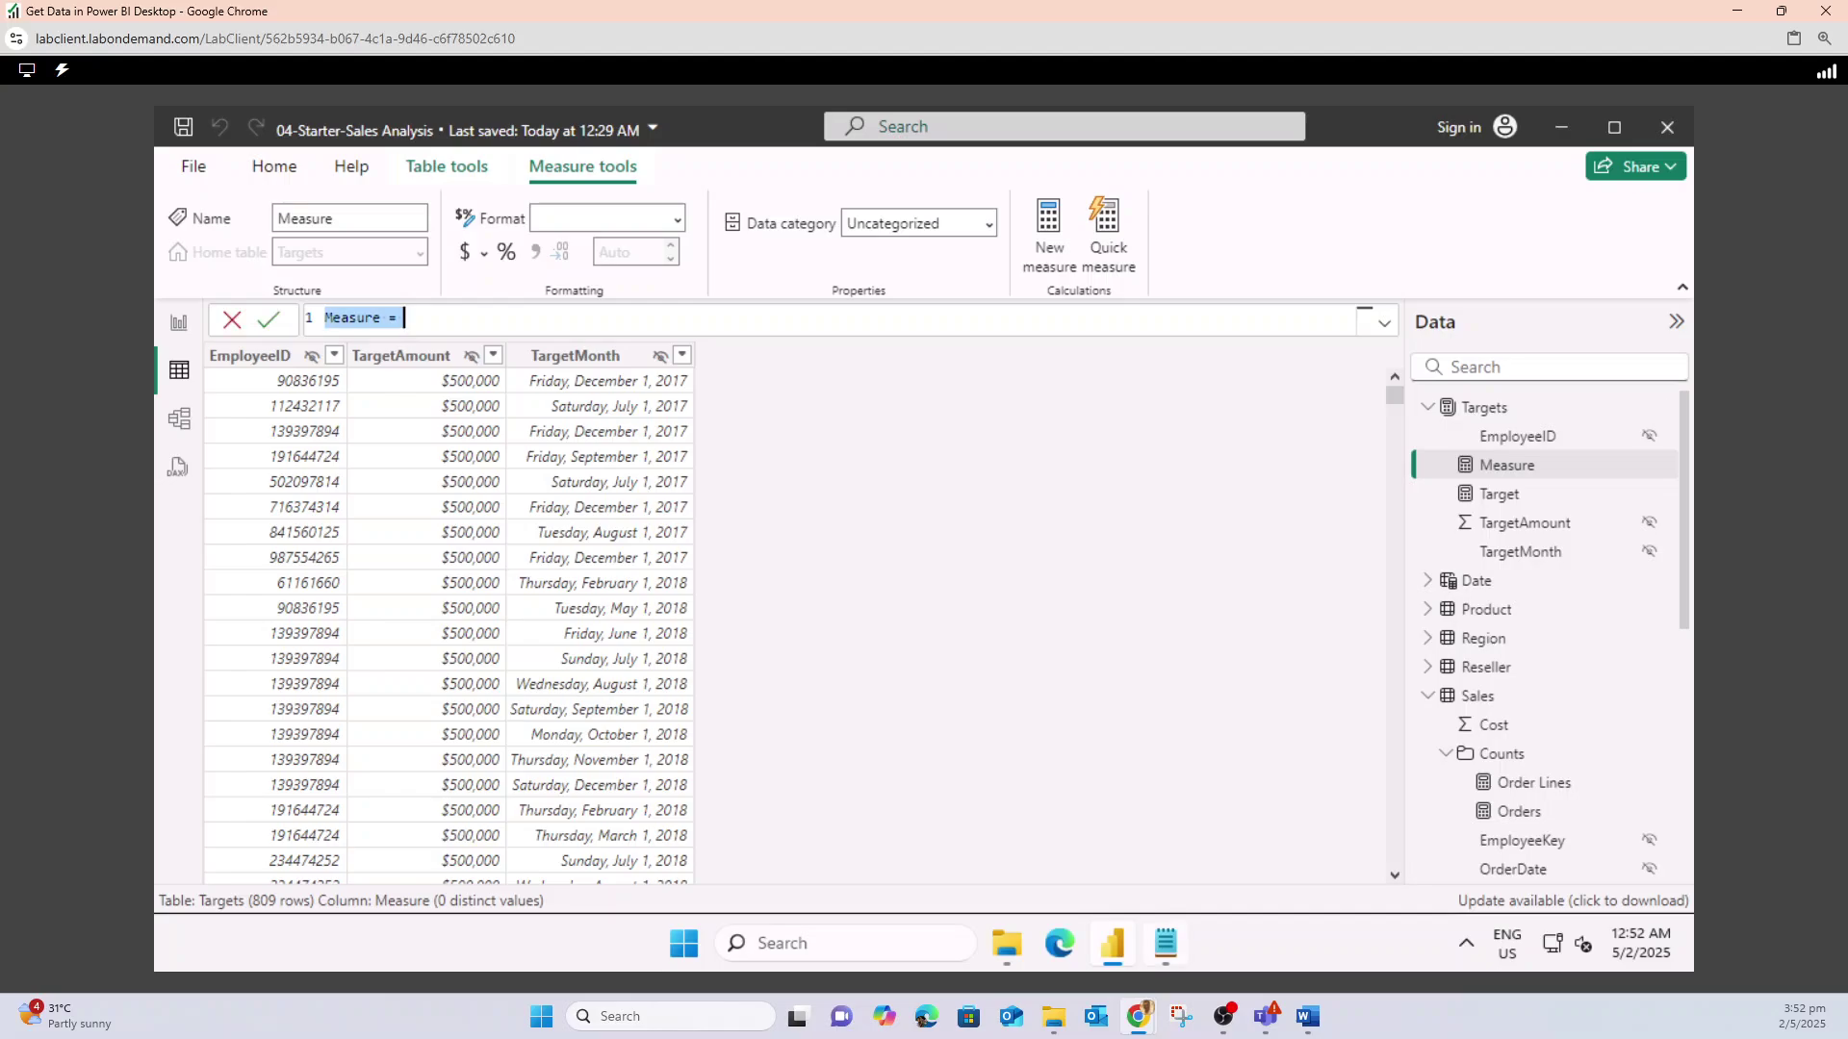
{"action": "left_click", "coordinate": [1165, 943]}
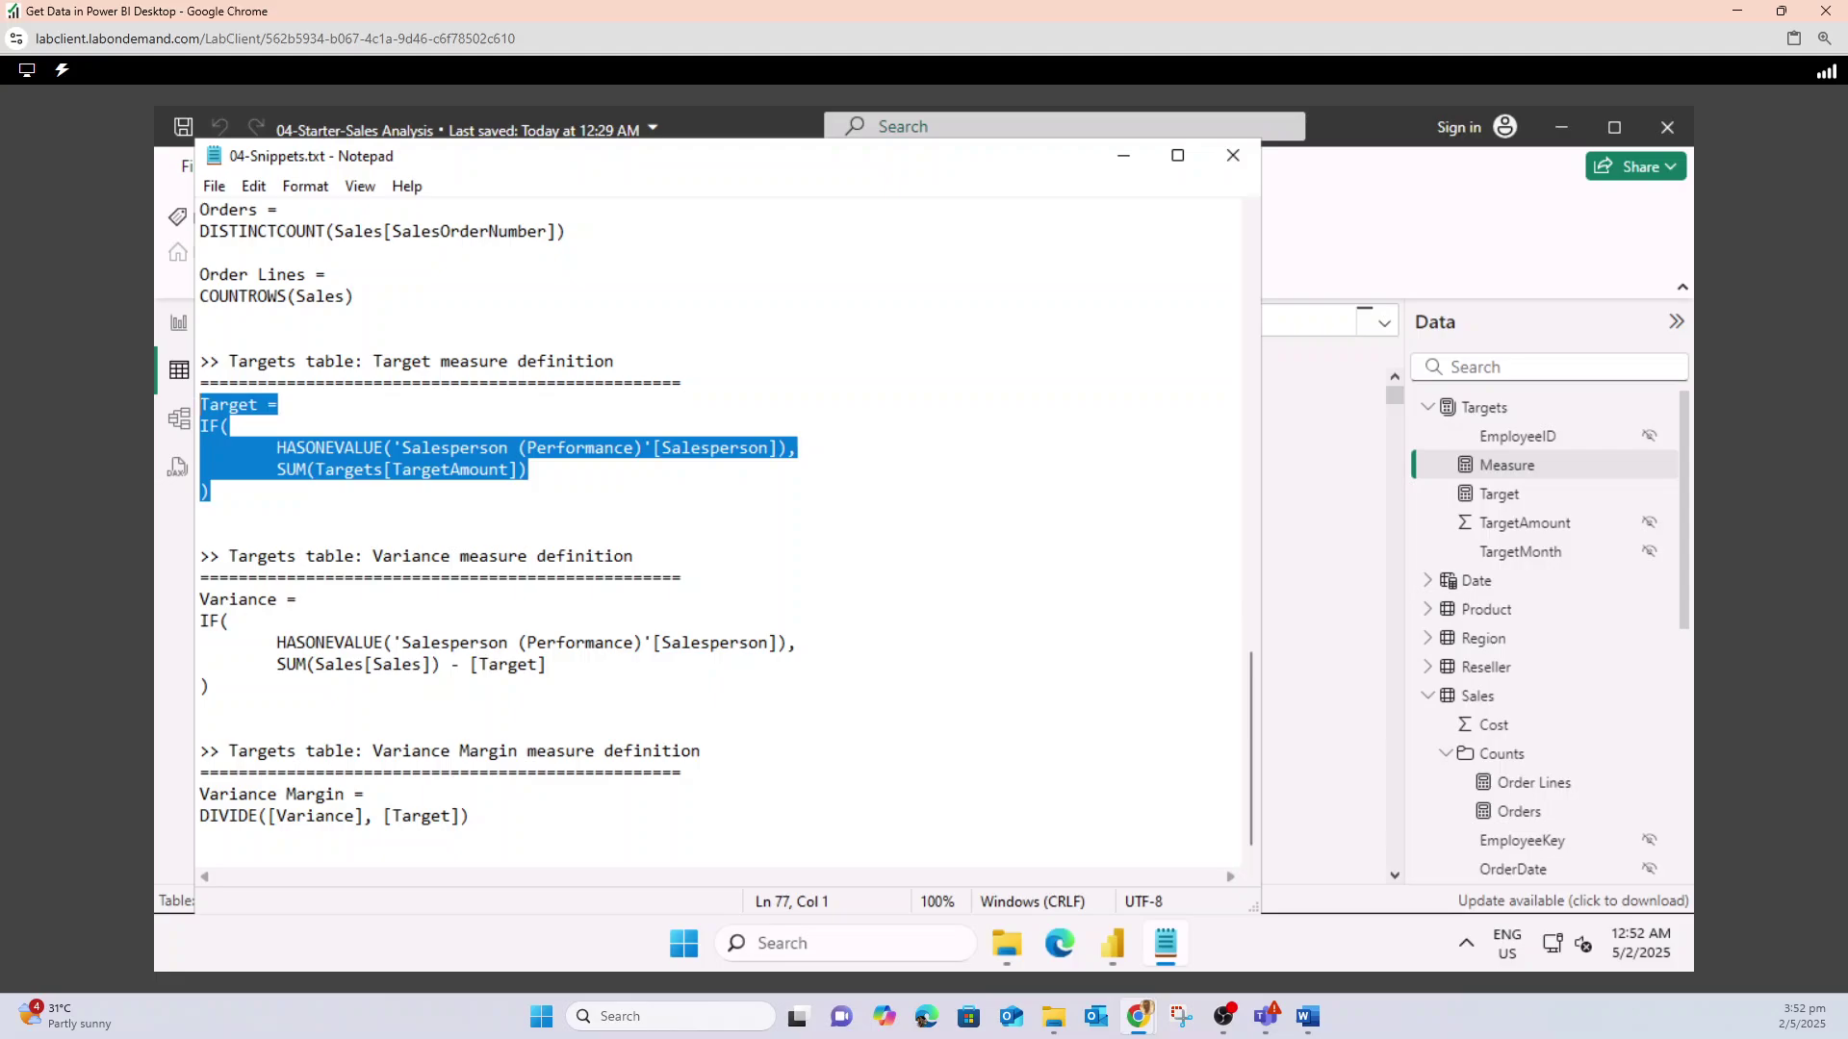
{"action": "left_click_drag", "start_coordinate": [201, 600], "coordinate": [201, 707]}
{"action": "key", "text": "ctrl+c"}
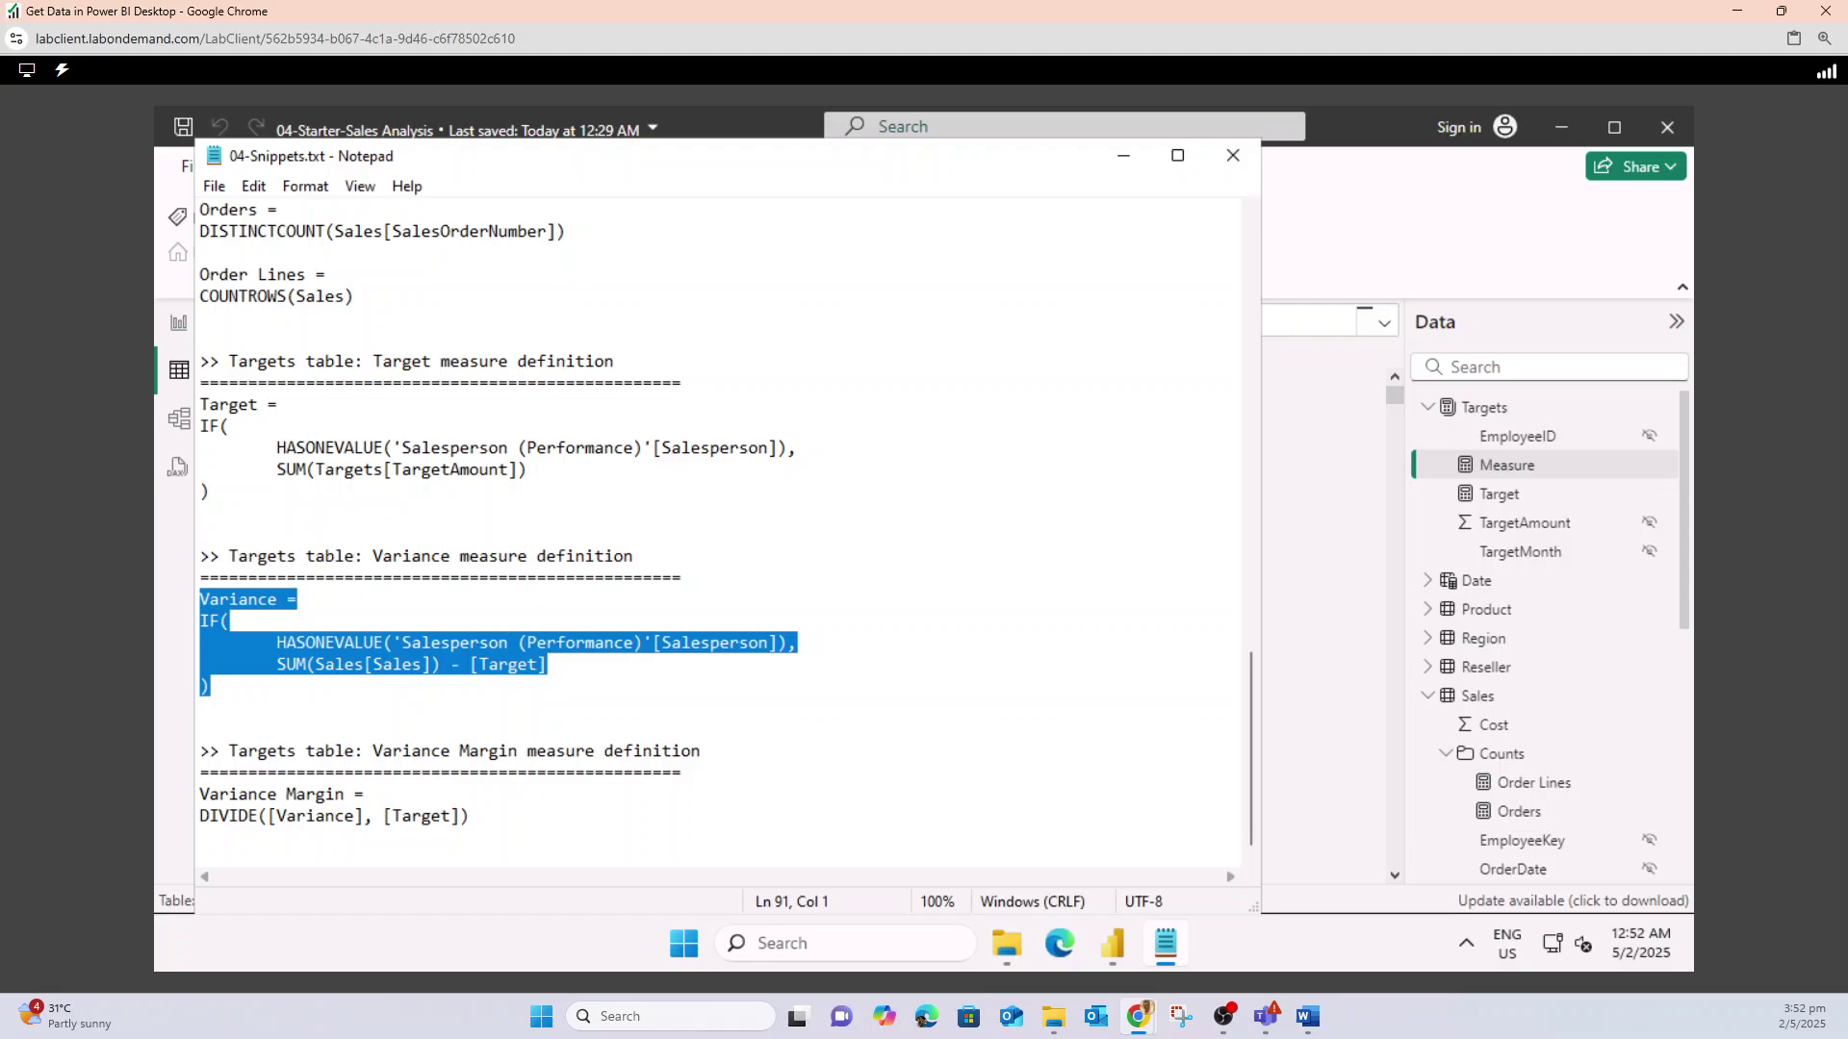
{"action": "left_click", "coordinate": [1123, 155]}
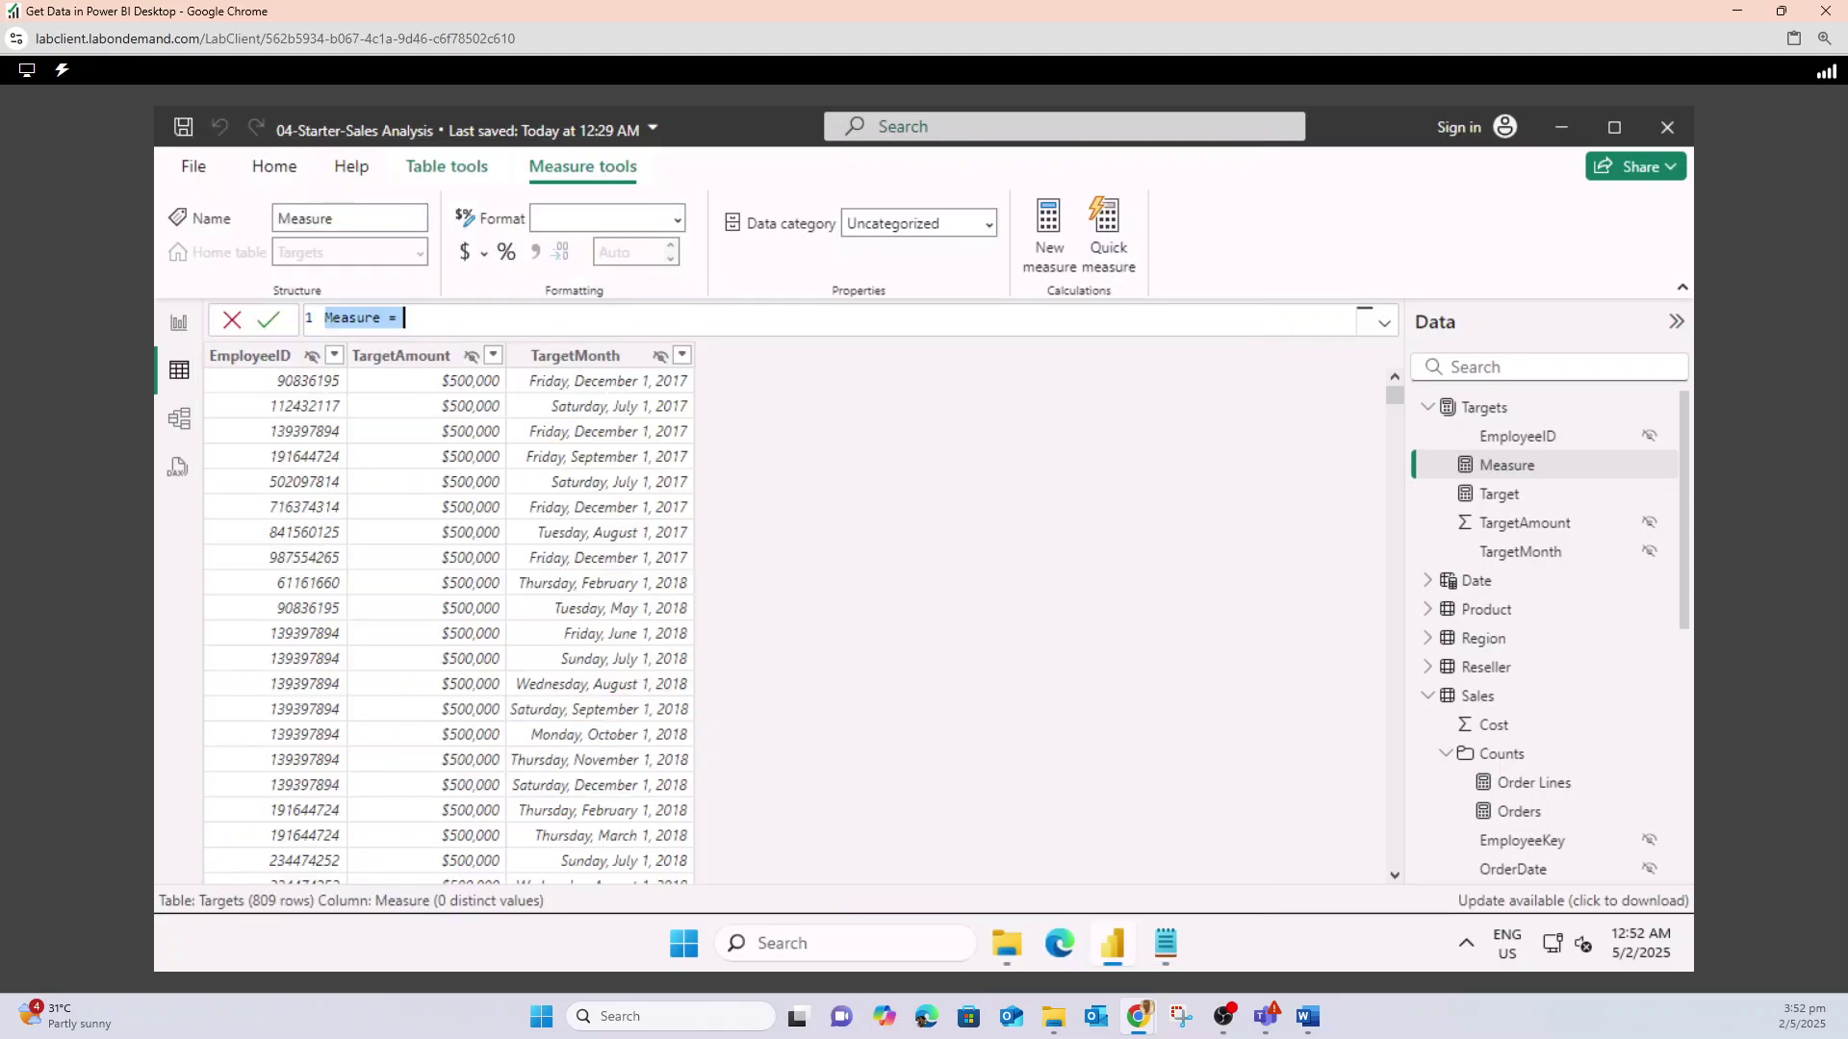
{"action": "key", "text": "ctrl+v"}
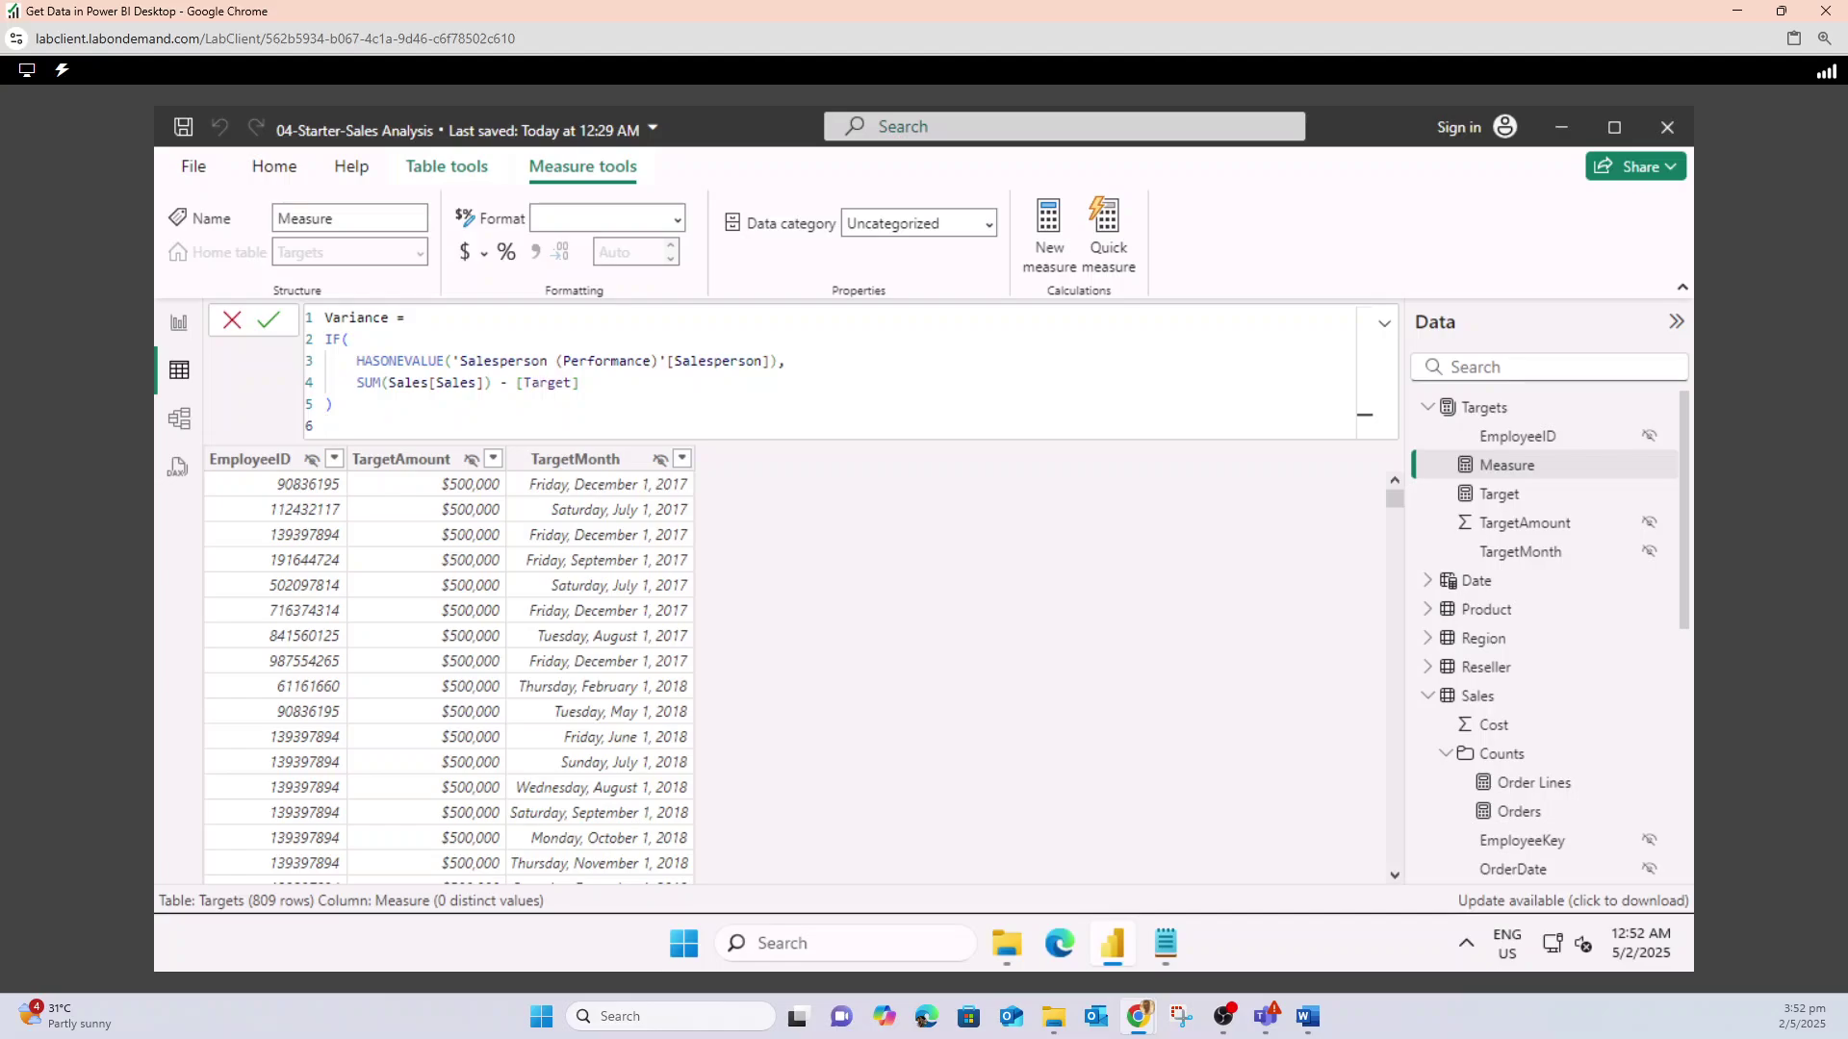
{"action": "key", "text": "Return"}
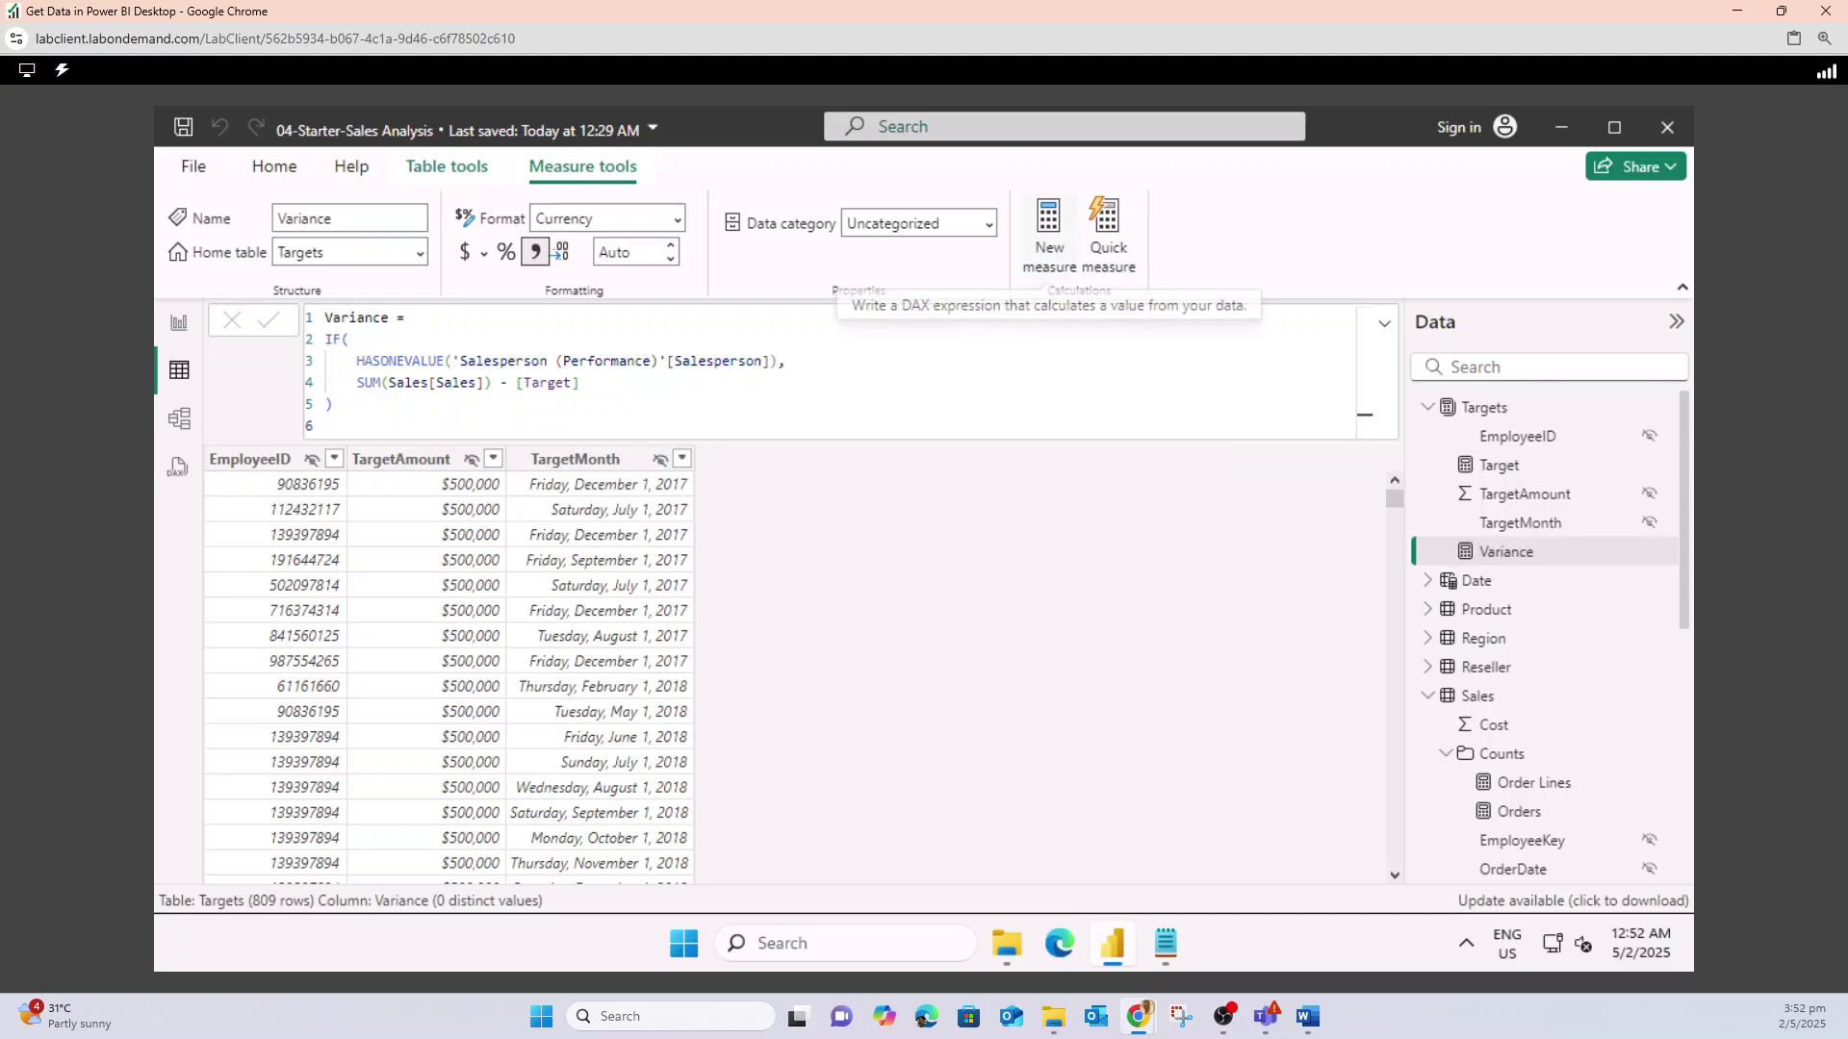
- Create the Variance Margin measure in the Targets table with the definition DIVIDE([Variance], [Target]) copied from 04-Snippets.txt
{"action": "left_click", "coordinate": [1049, 235]}
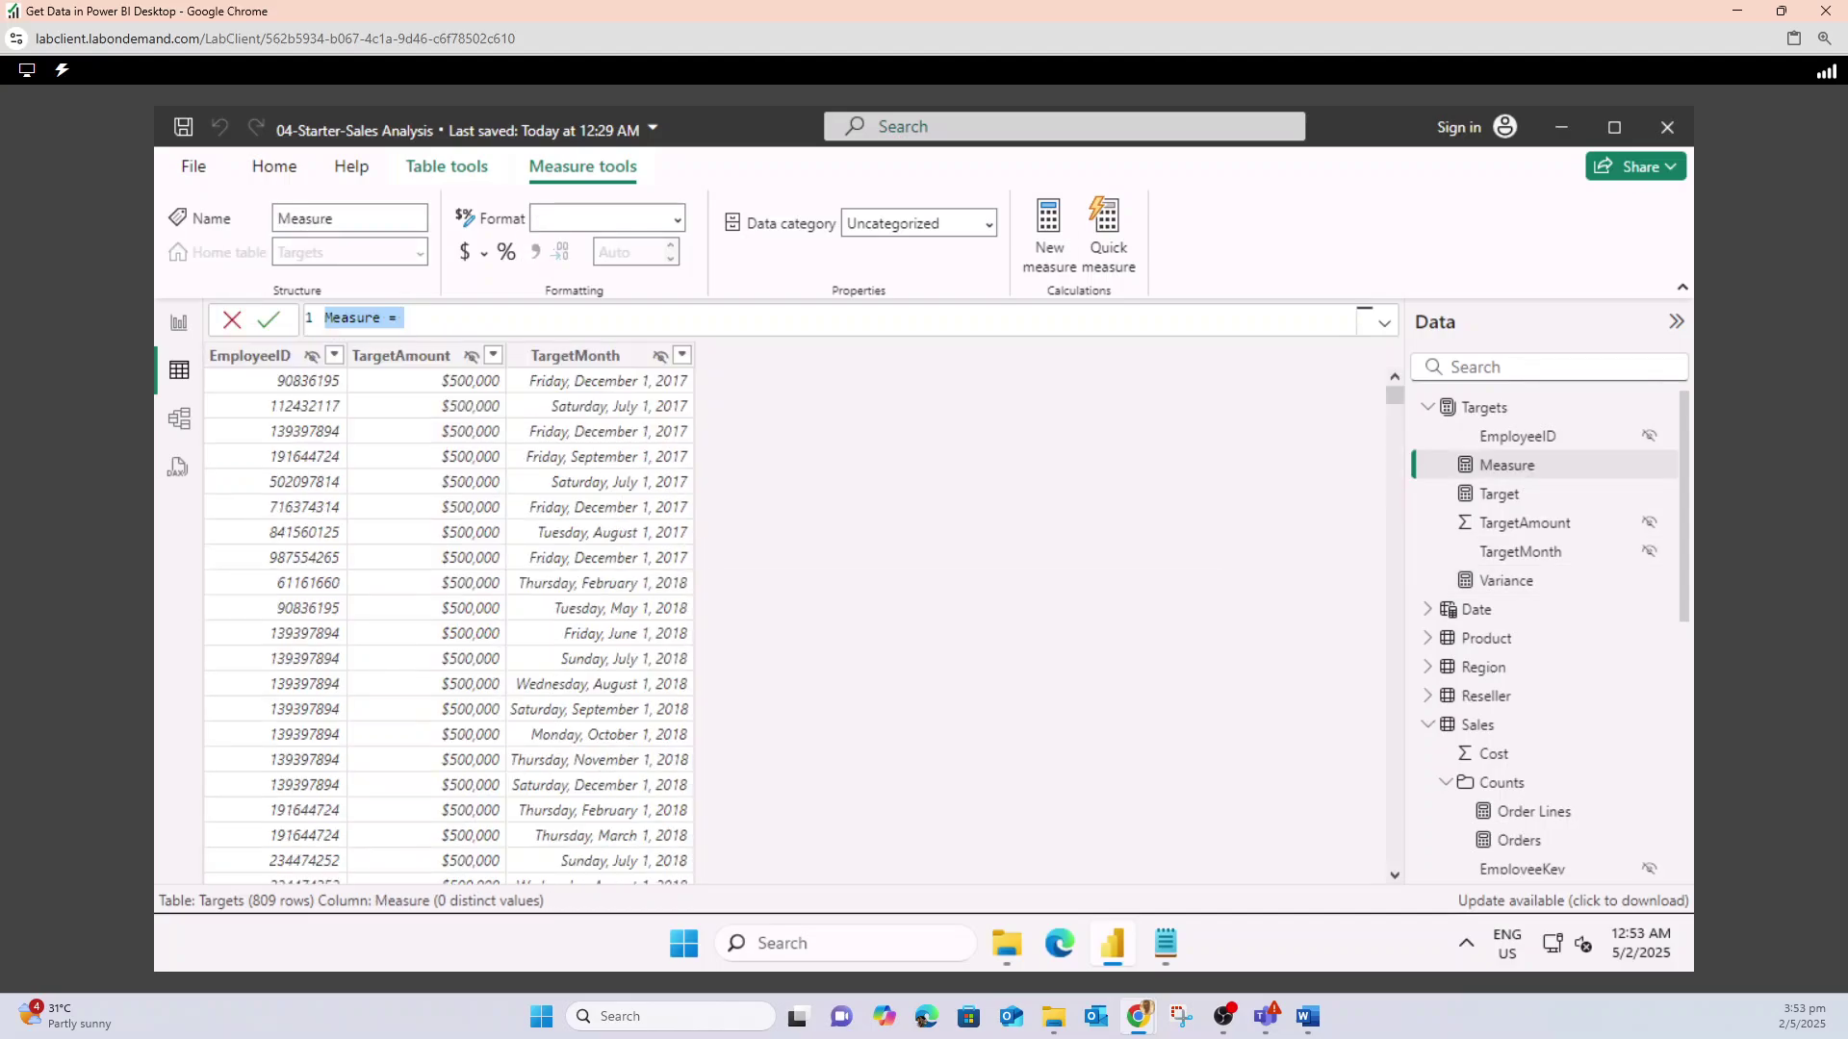
{"action": "left_click", "coordinate": [1166, 943]}
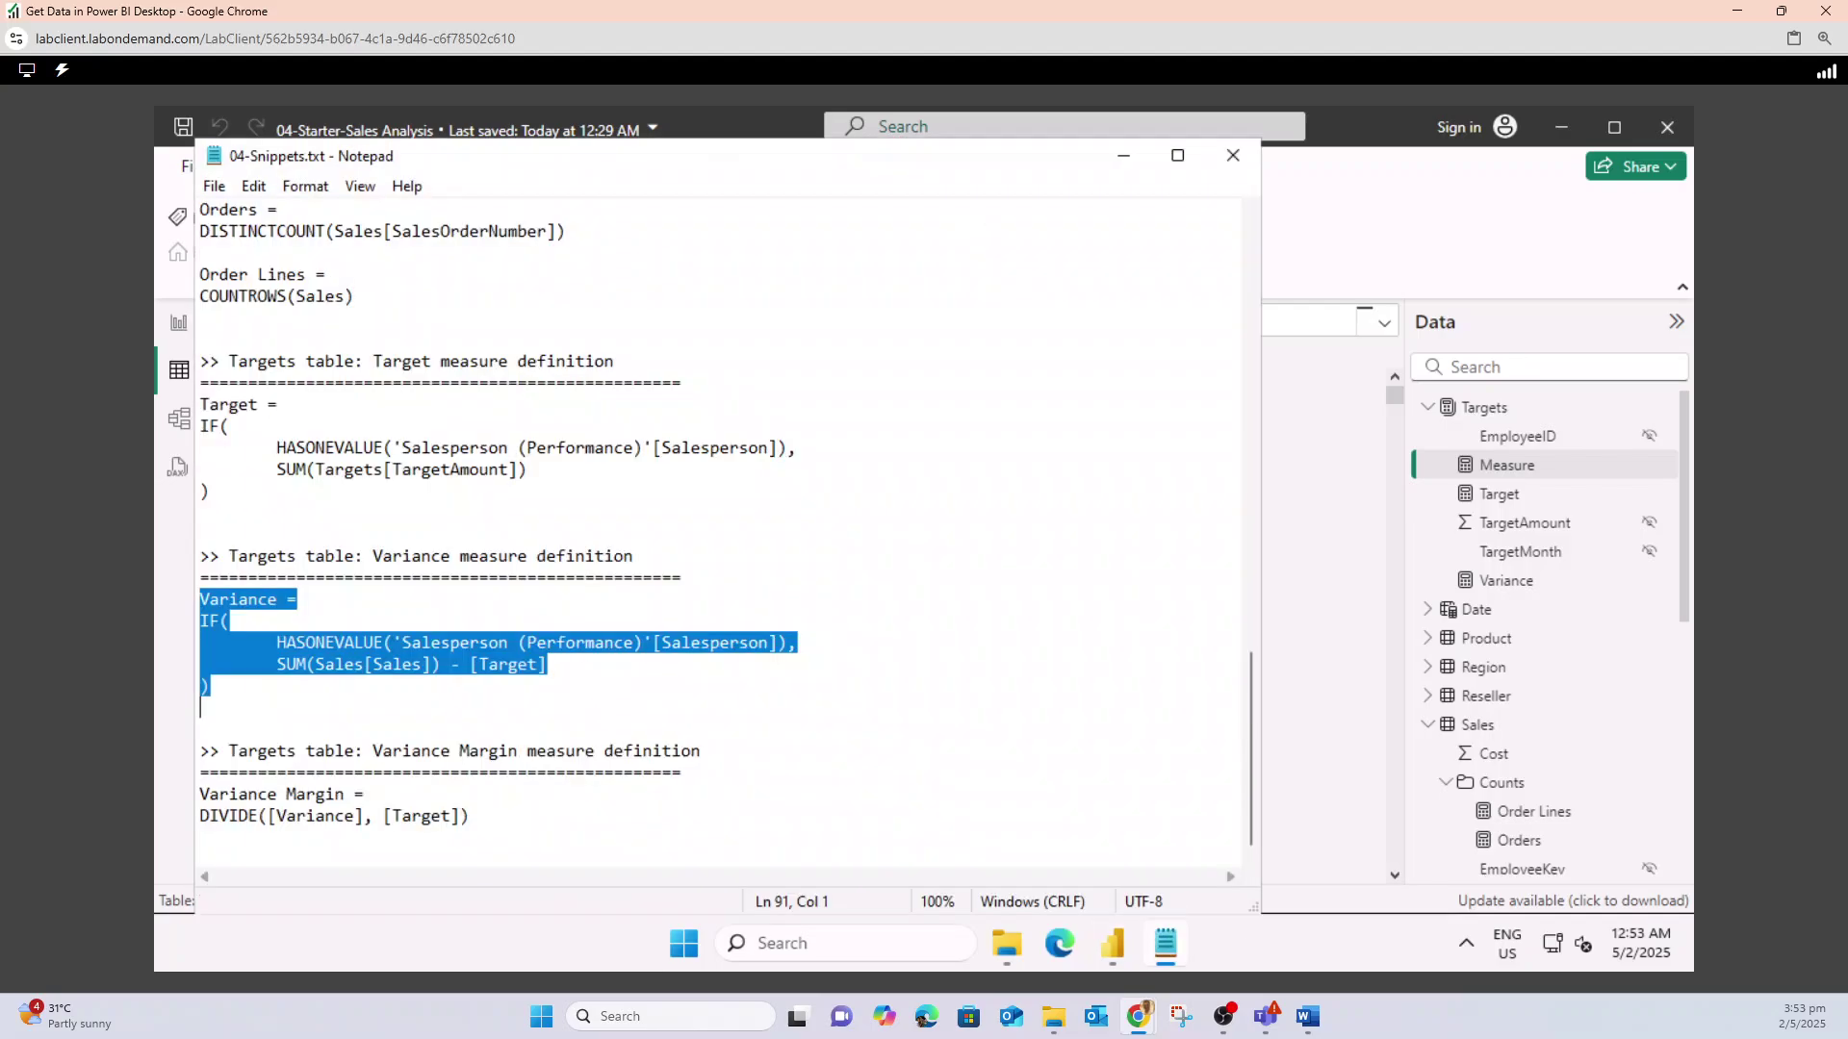
{"action": "left_click_drag", "start_coordinate": [471, 816], "coordinate": [315, 816]}
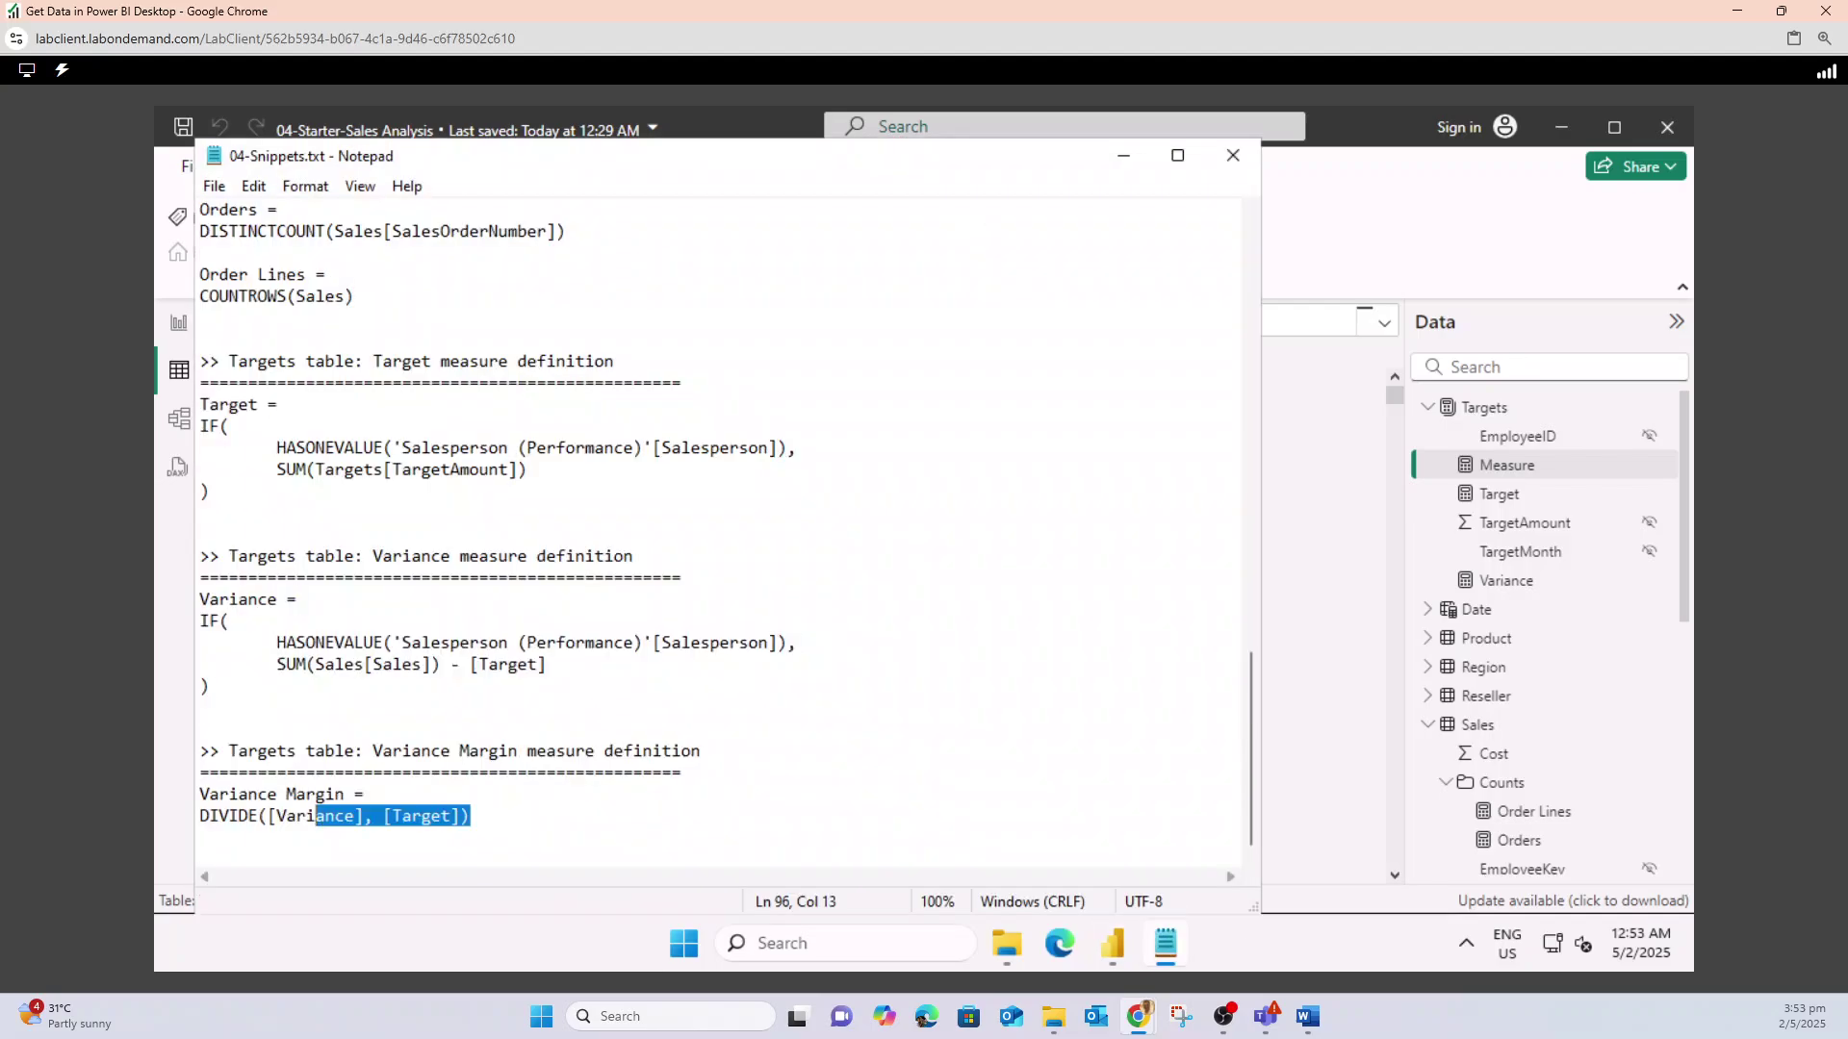
{"action": "left_click_drag", "start_coordinate": [199, 794], "coordinate": [471, 817]}
{"action": "key", "text": "ctrl+c"}
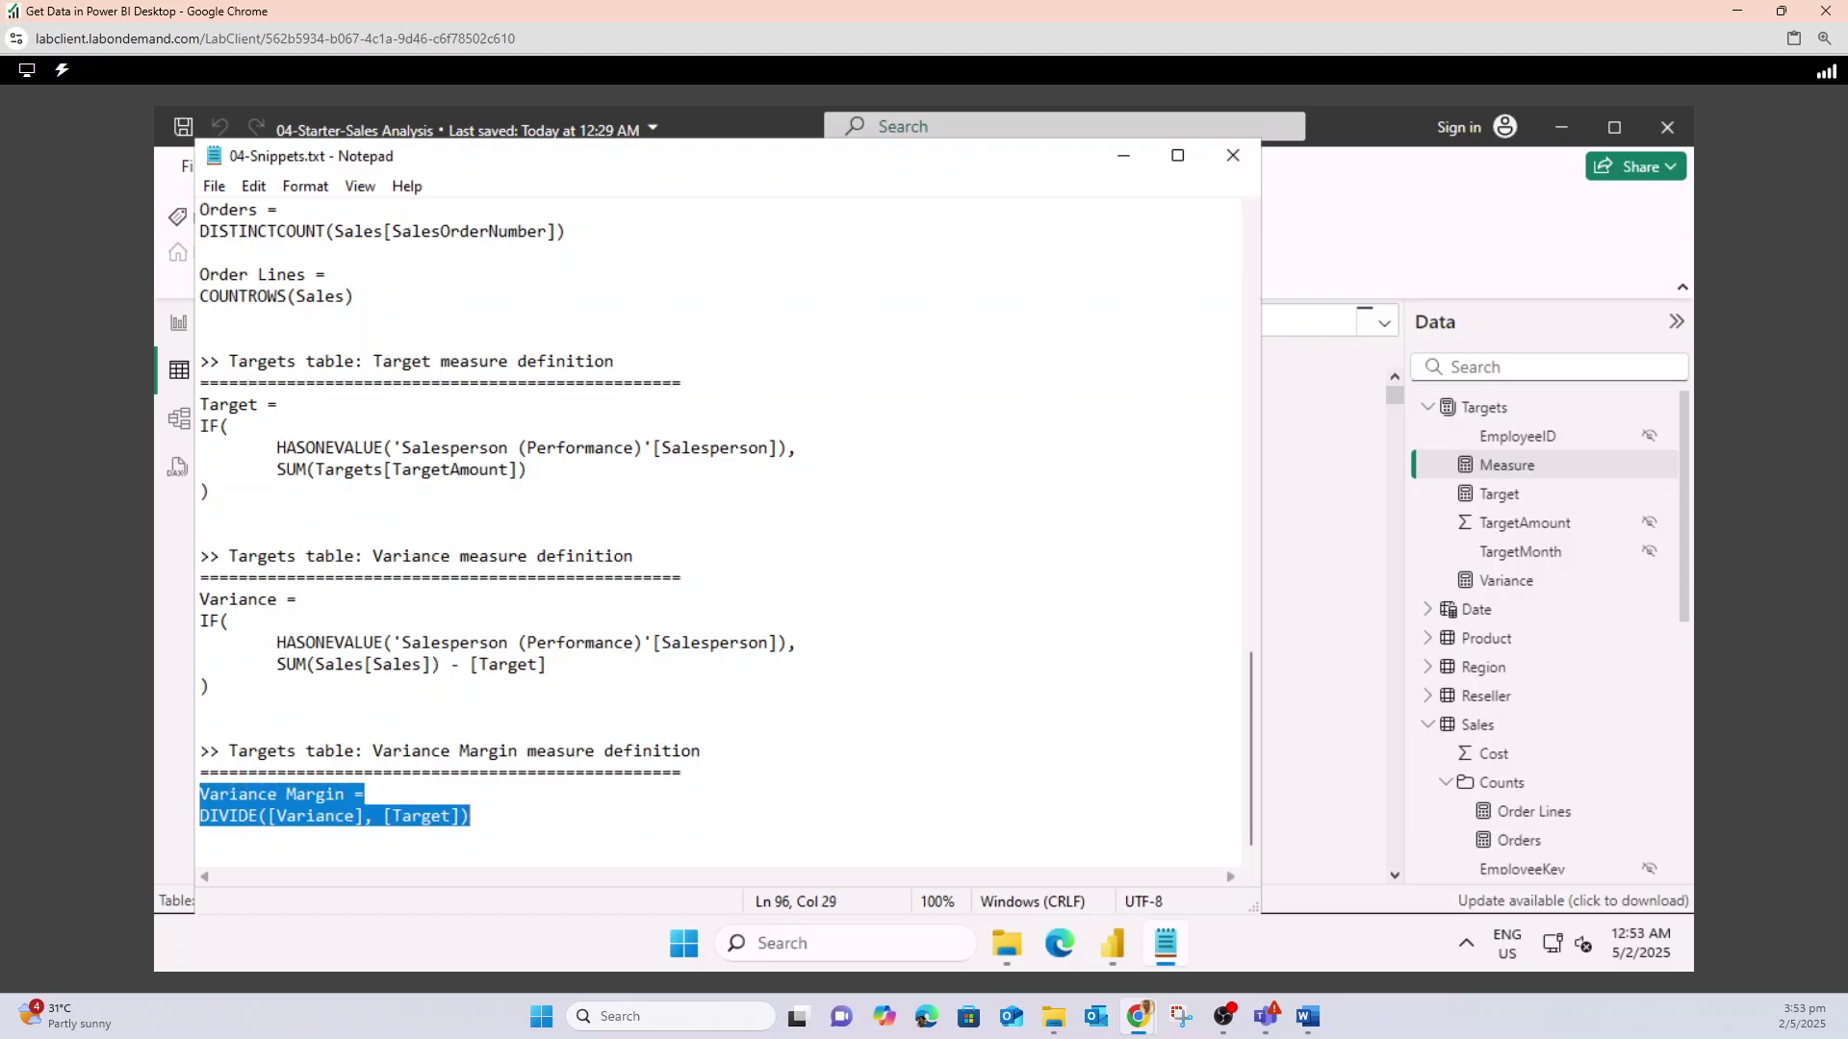
{"action": "left_click", "coordinate": [1123, 155]}
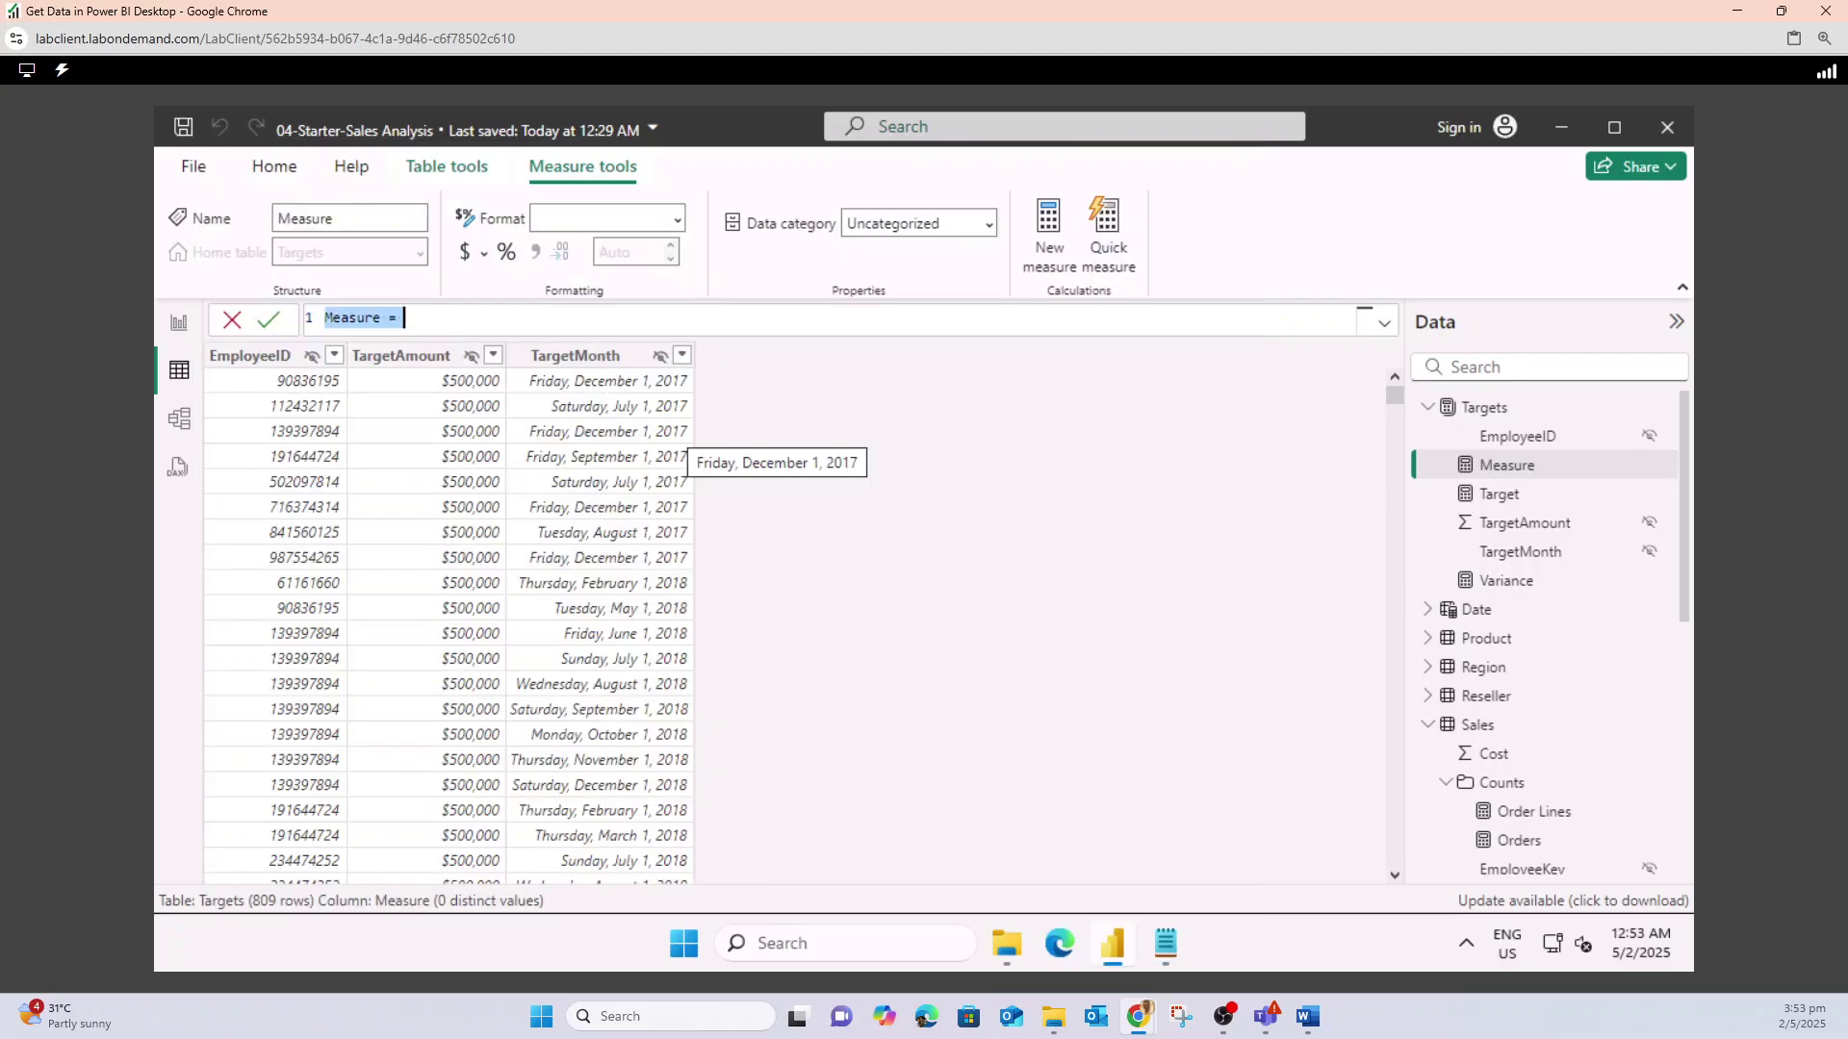
{"action": "key", "text": "ctrl+v"}
{"action": "key", "text": "Return"}
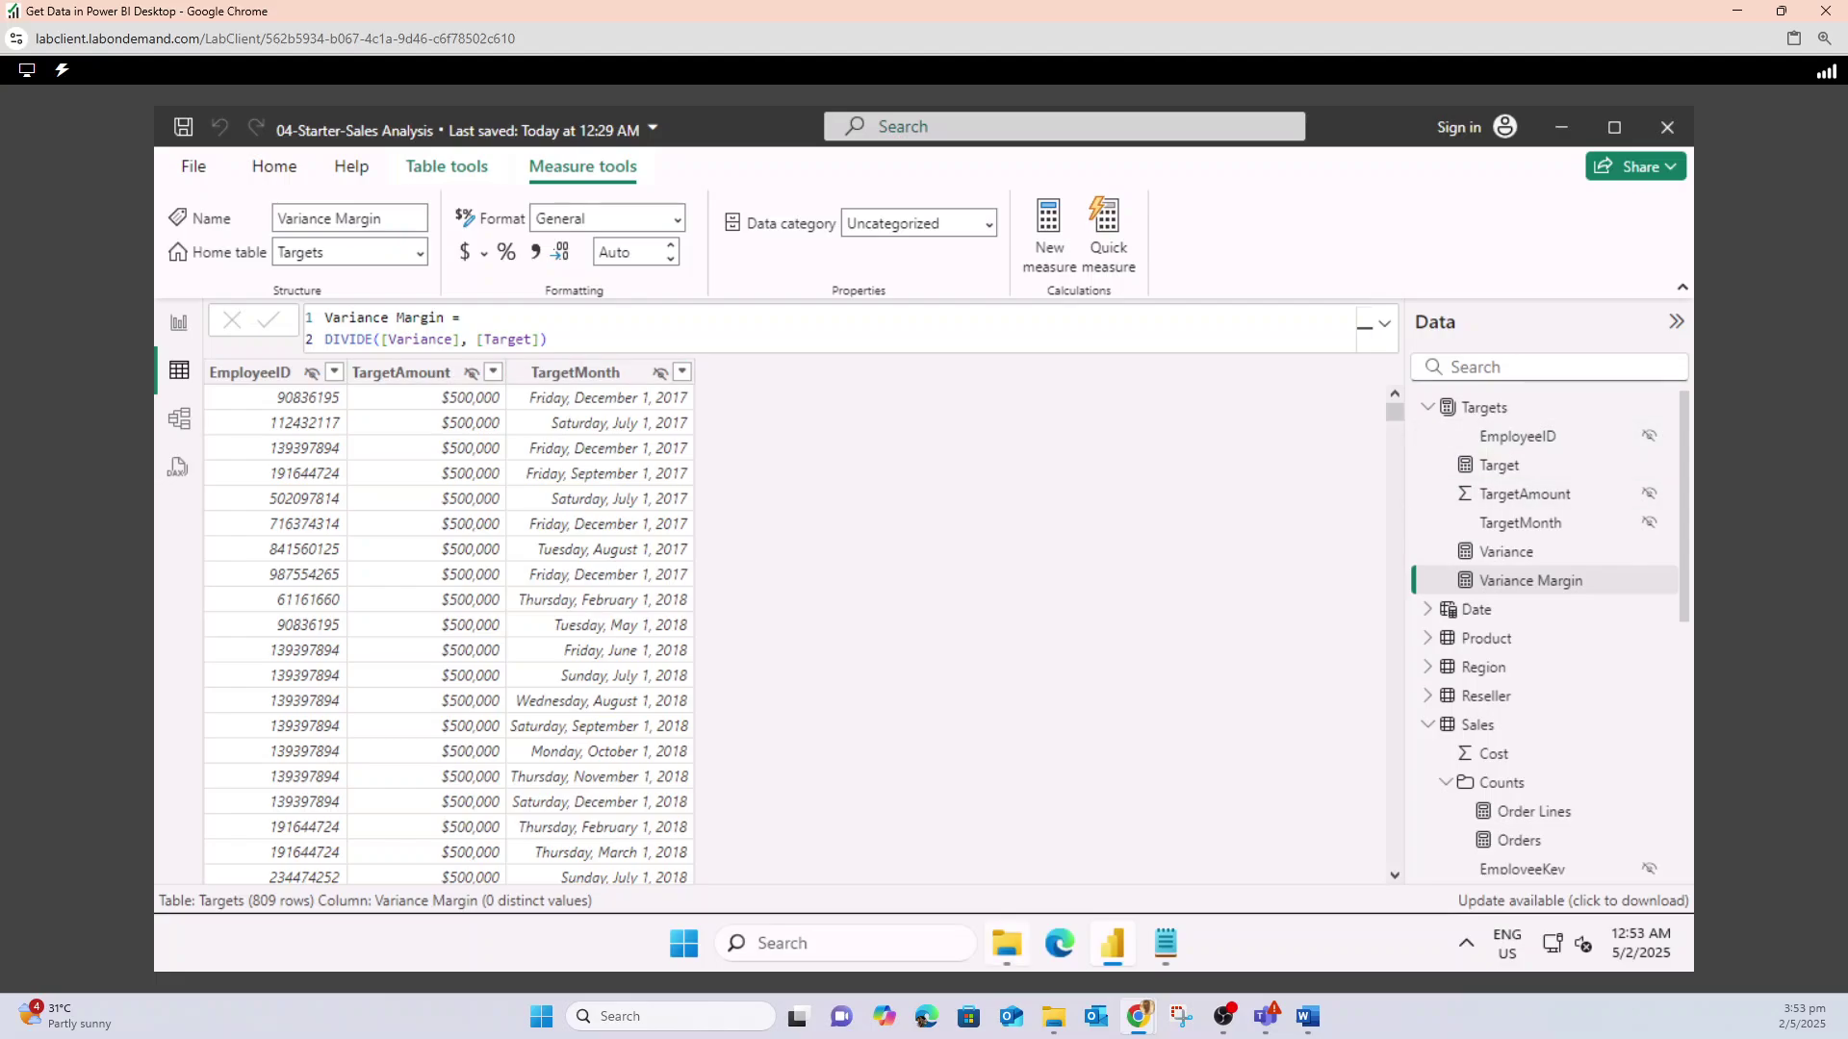
- Check the assignment page's formatting instructions and set the Variance measure's decimal places to 0
{"action": "mouse_move", "coordinate": [1007, 943]}
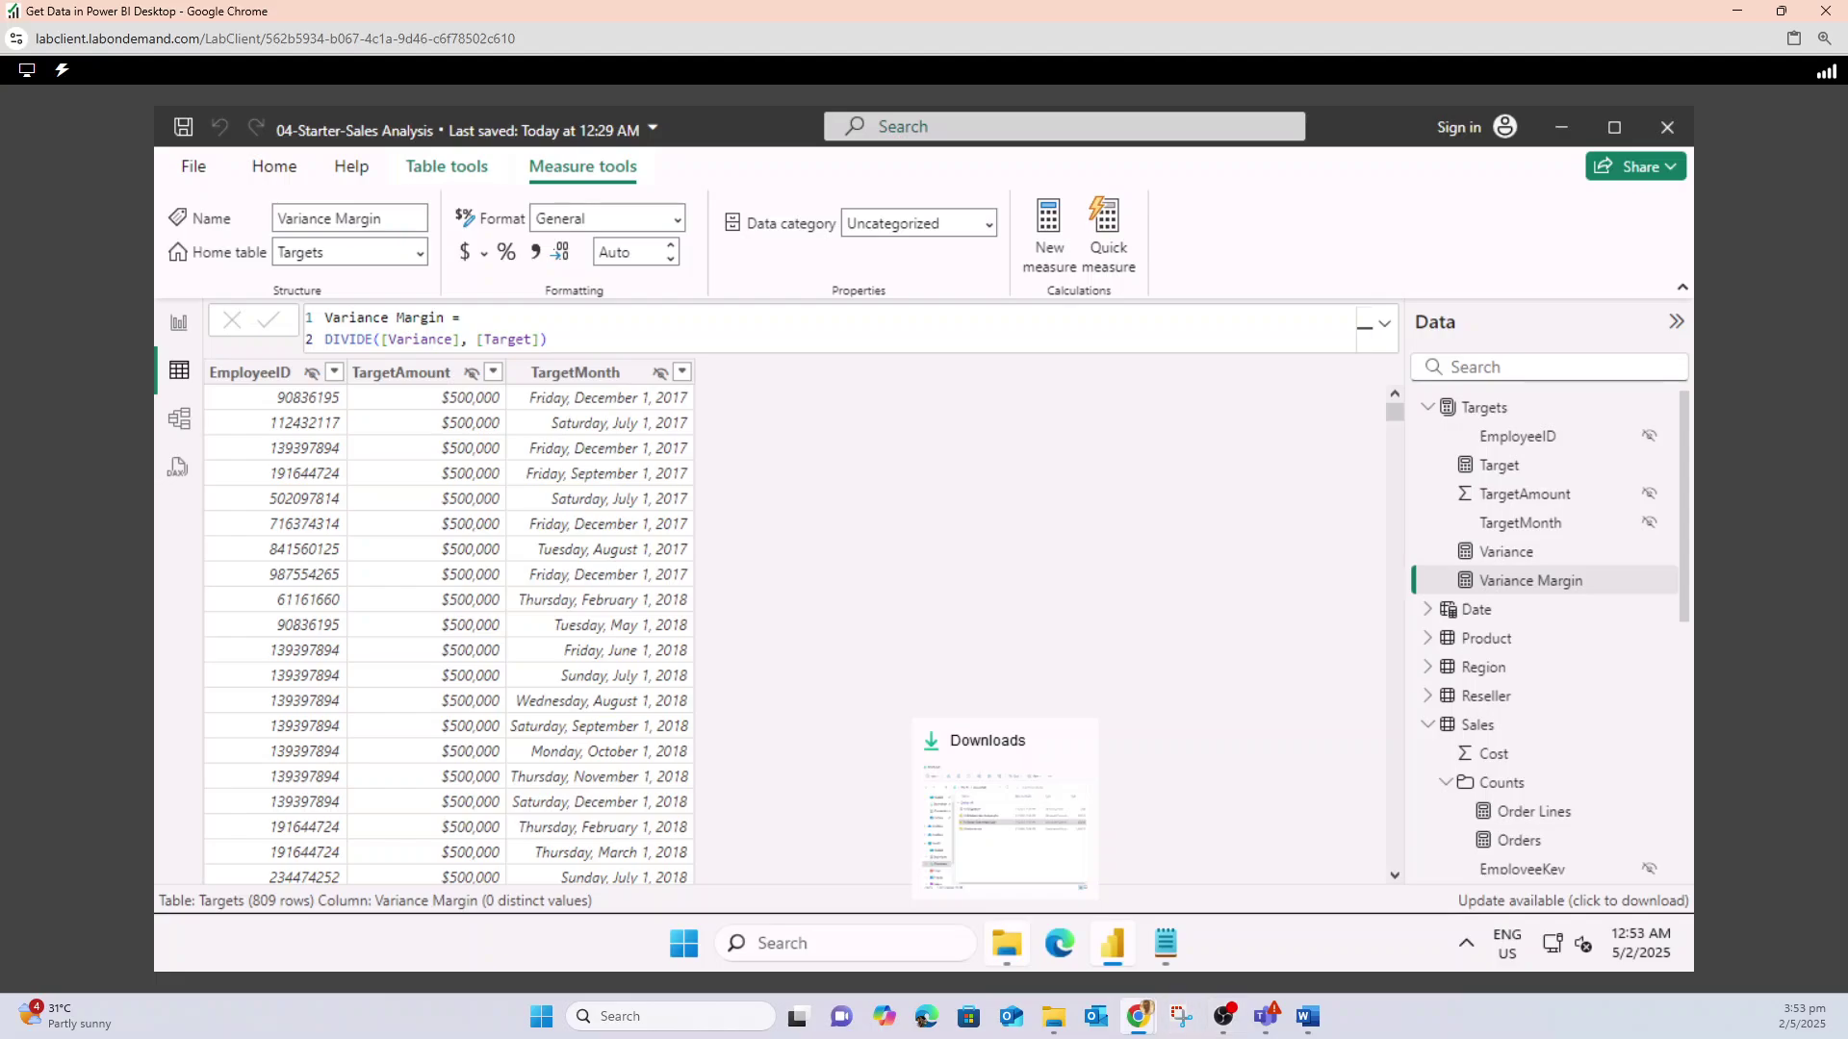
{"action": "mouse_move", "coordinate": [1138, 1016]}
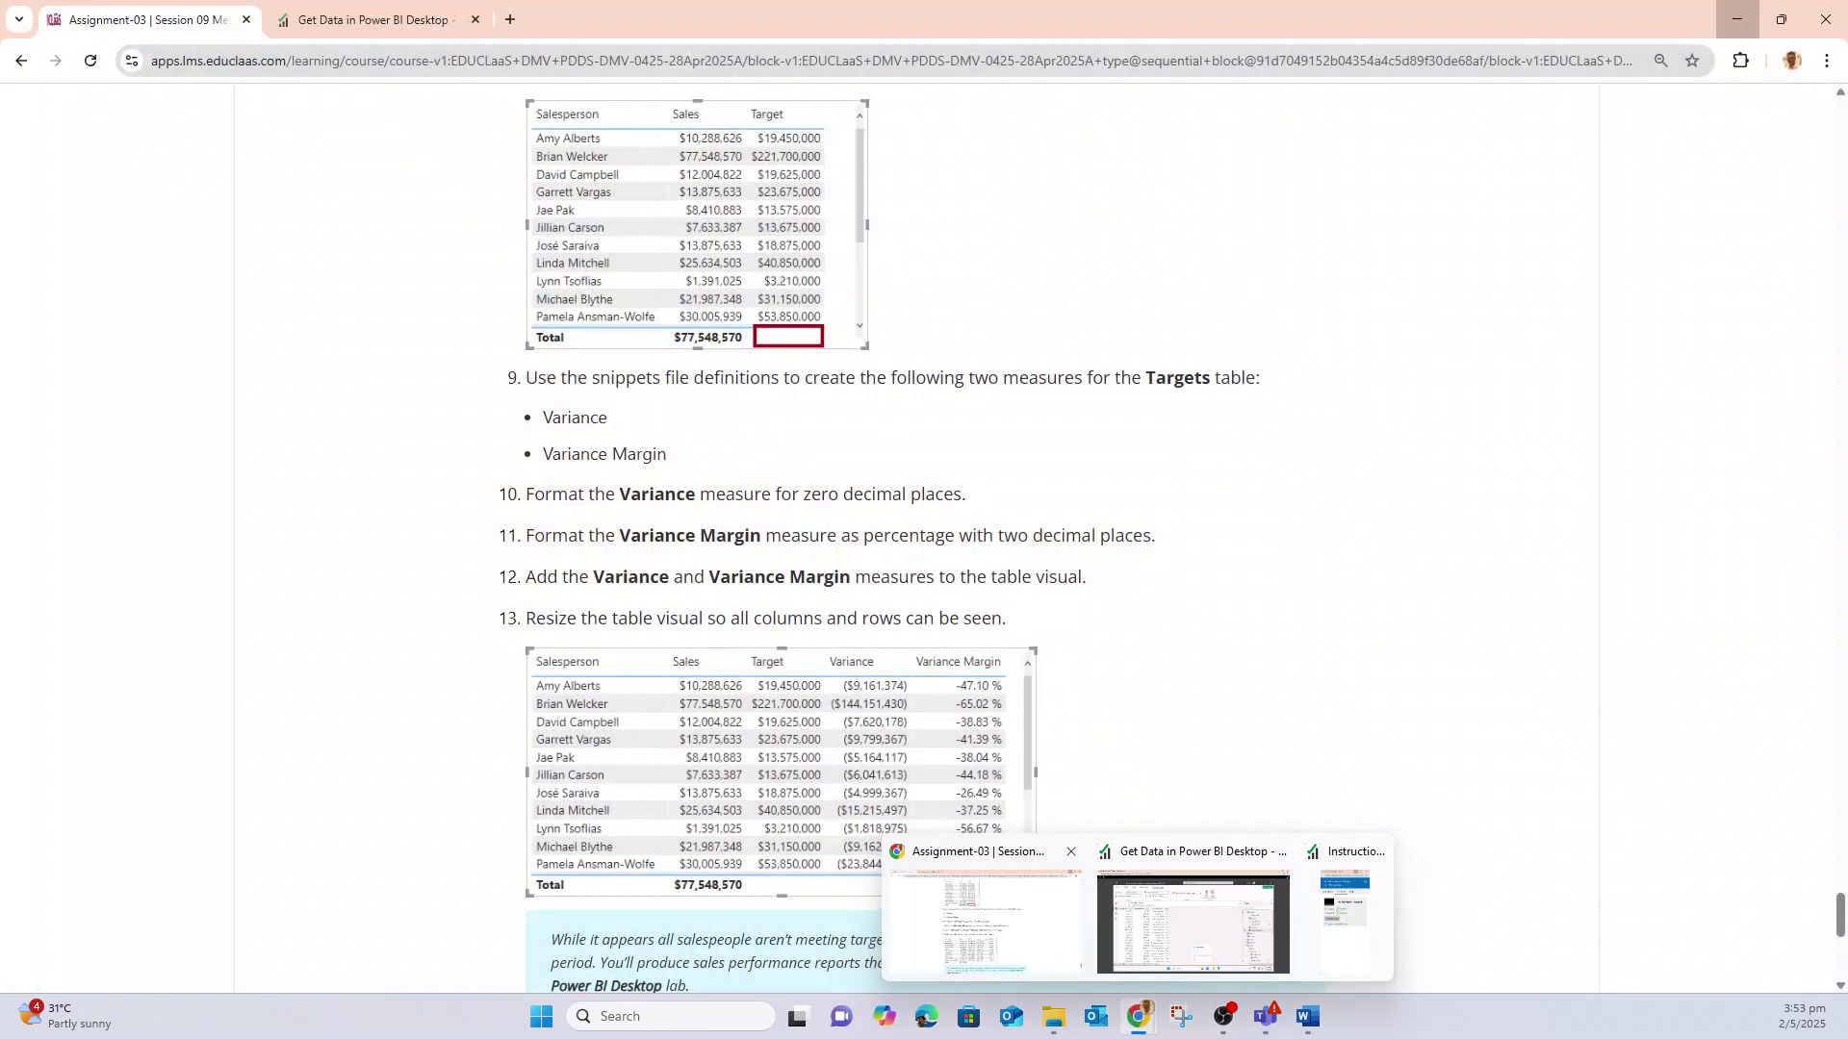
{"action": "left_click", "coordinate": [982, 919]}
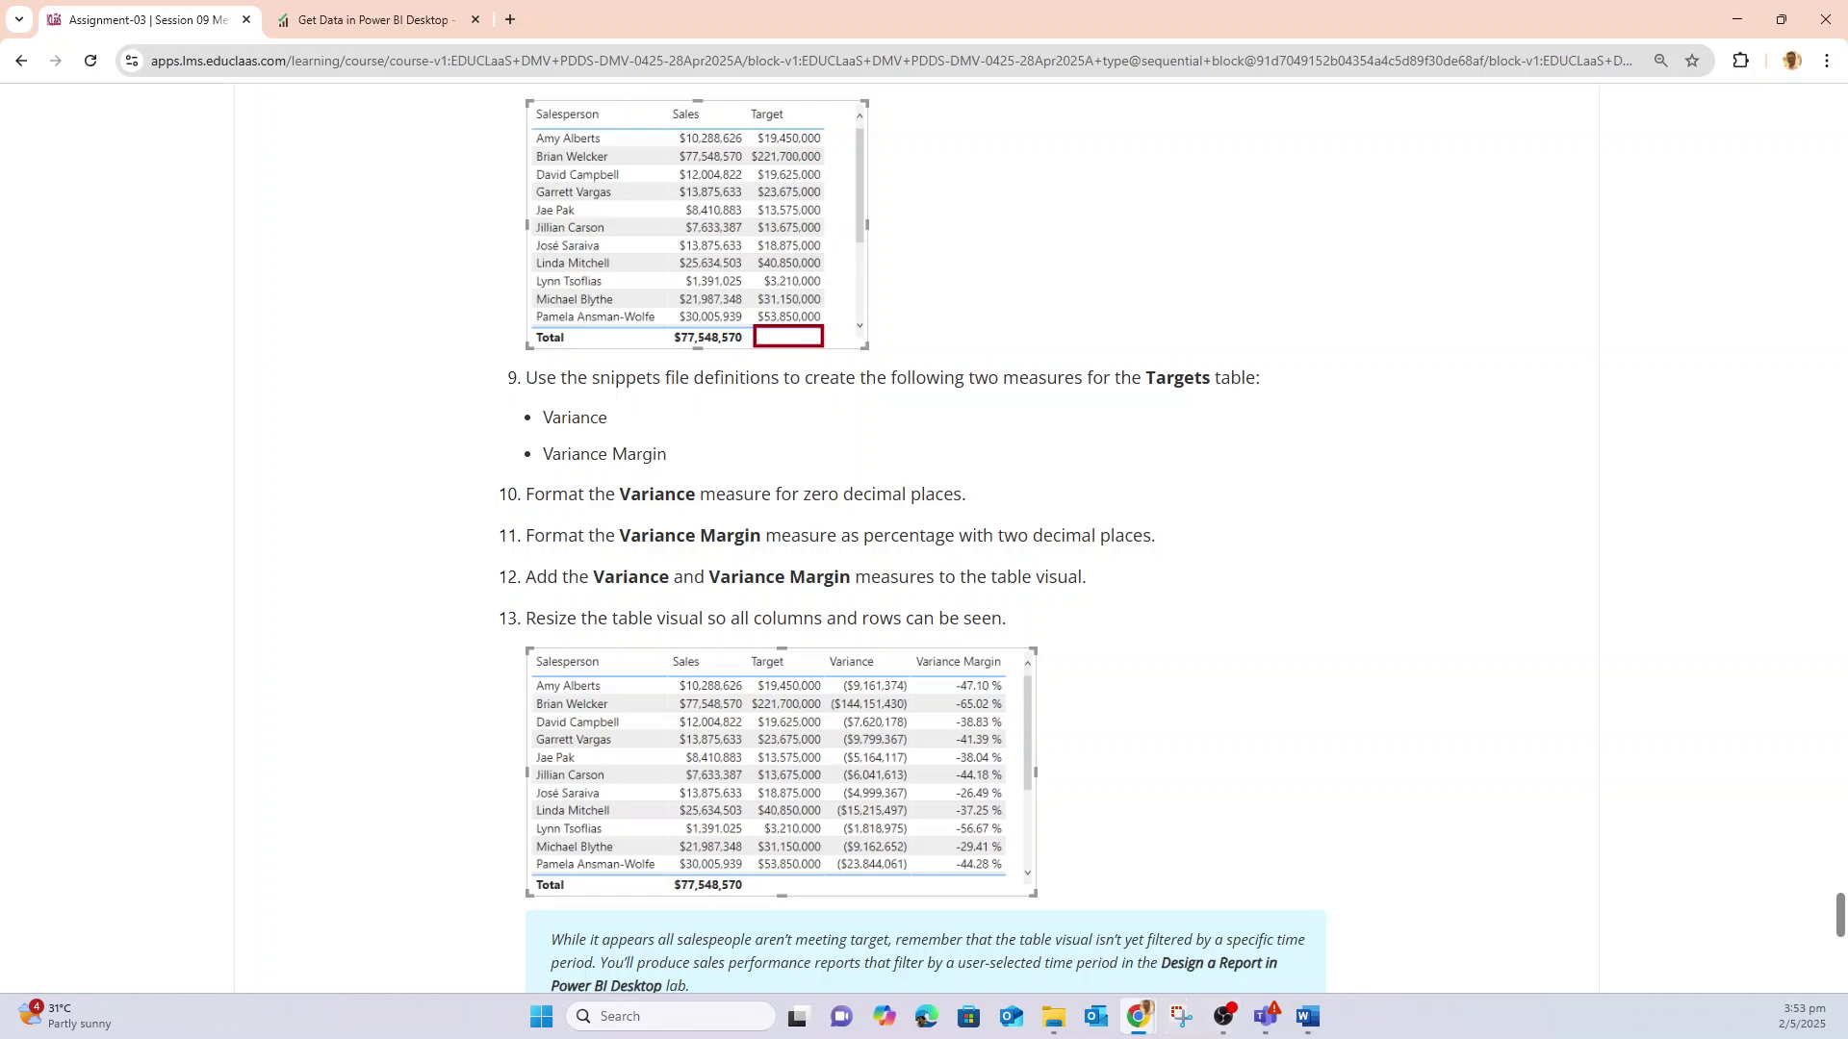
{"action": "mouse_move", "coordinate": [1138, 1016]}
{"action": "left_click", "coordinate": [1193, 919]}
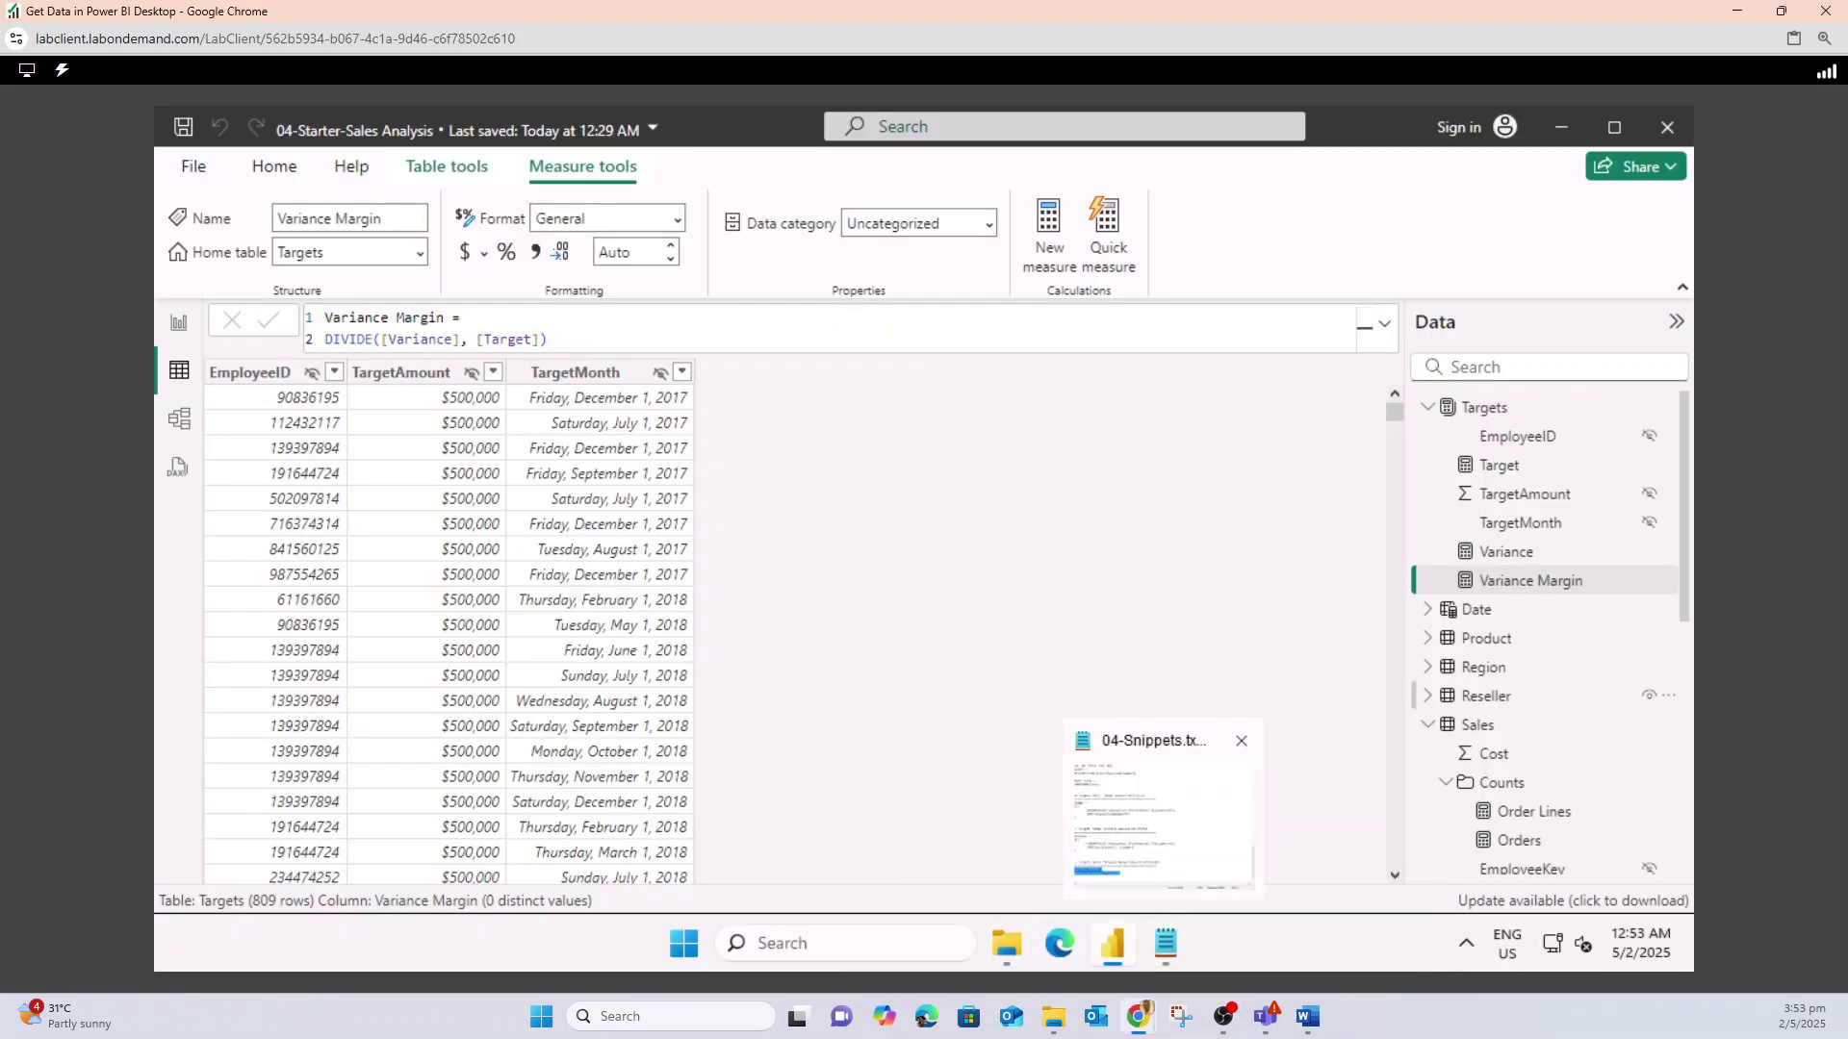
{"action": "left_click", "coordinate": [1507, 552]}
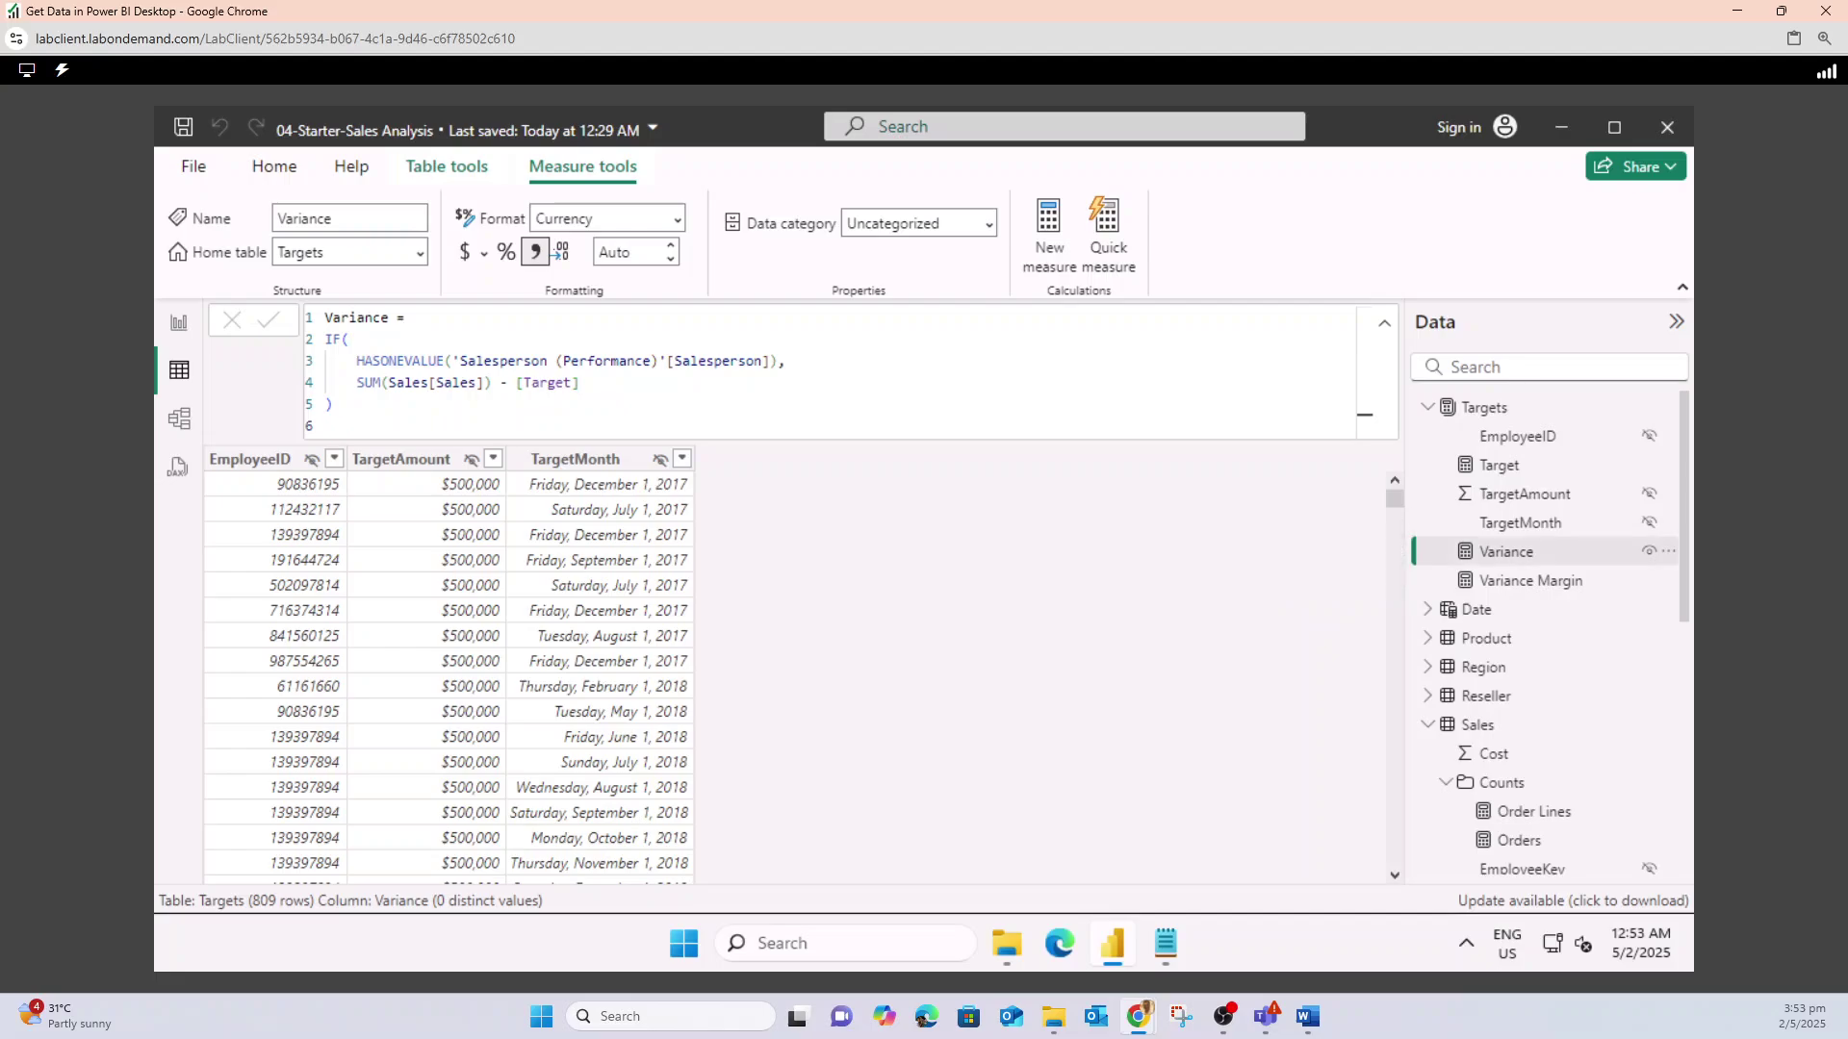
{"action": "left_click", "coordinate": [630, 253]}
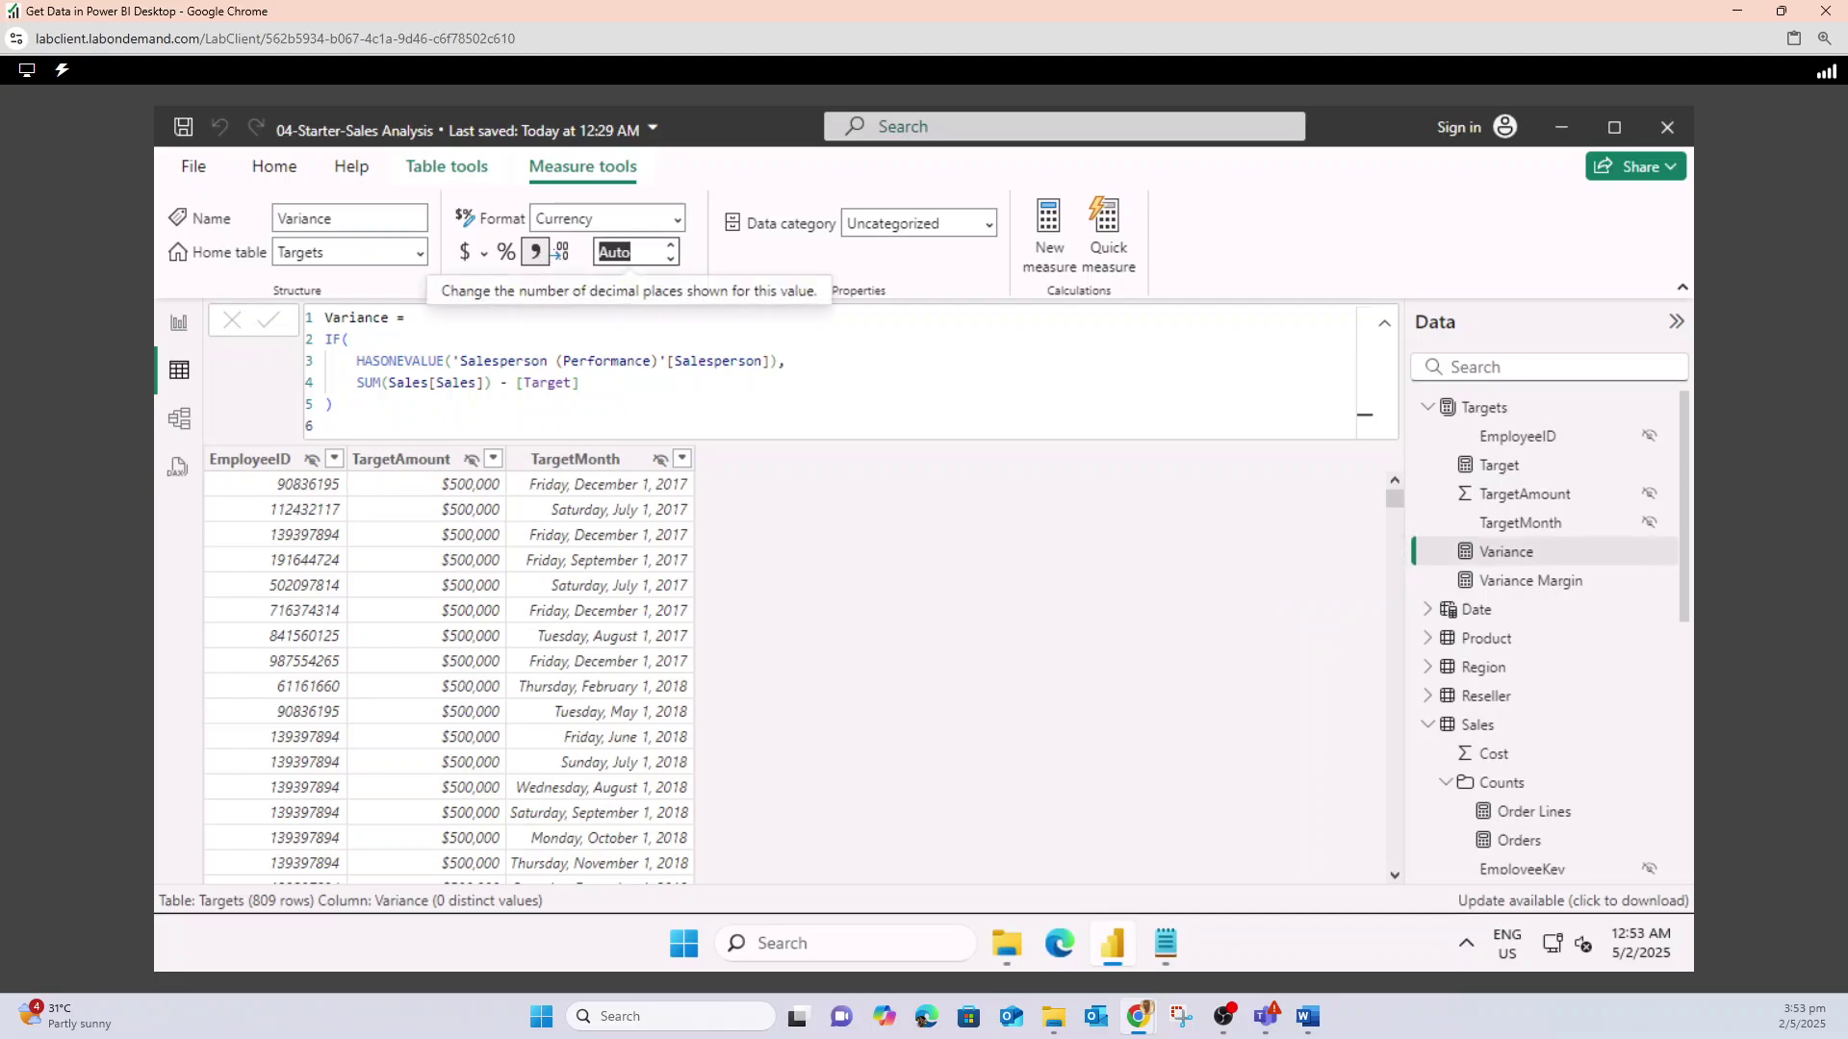
{"action": "type", "text": "0"}
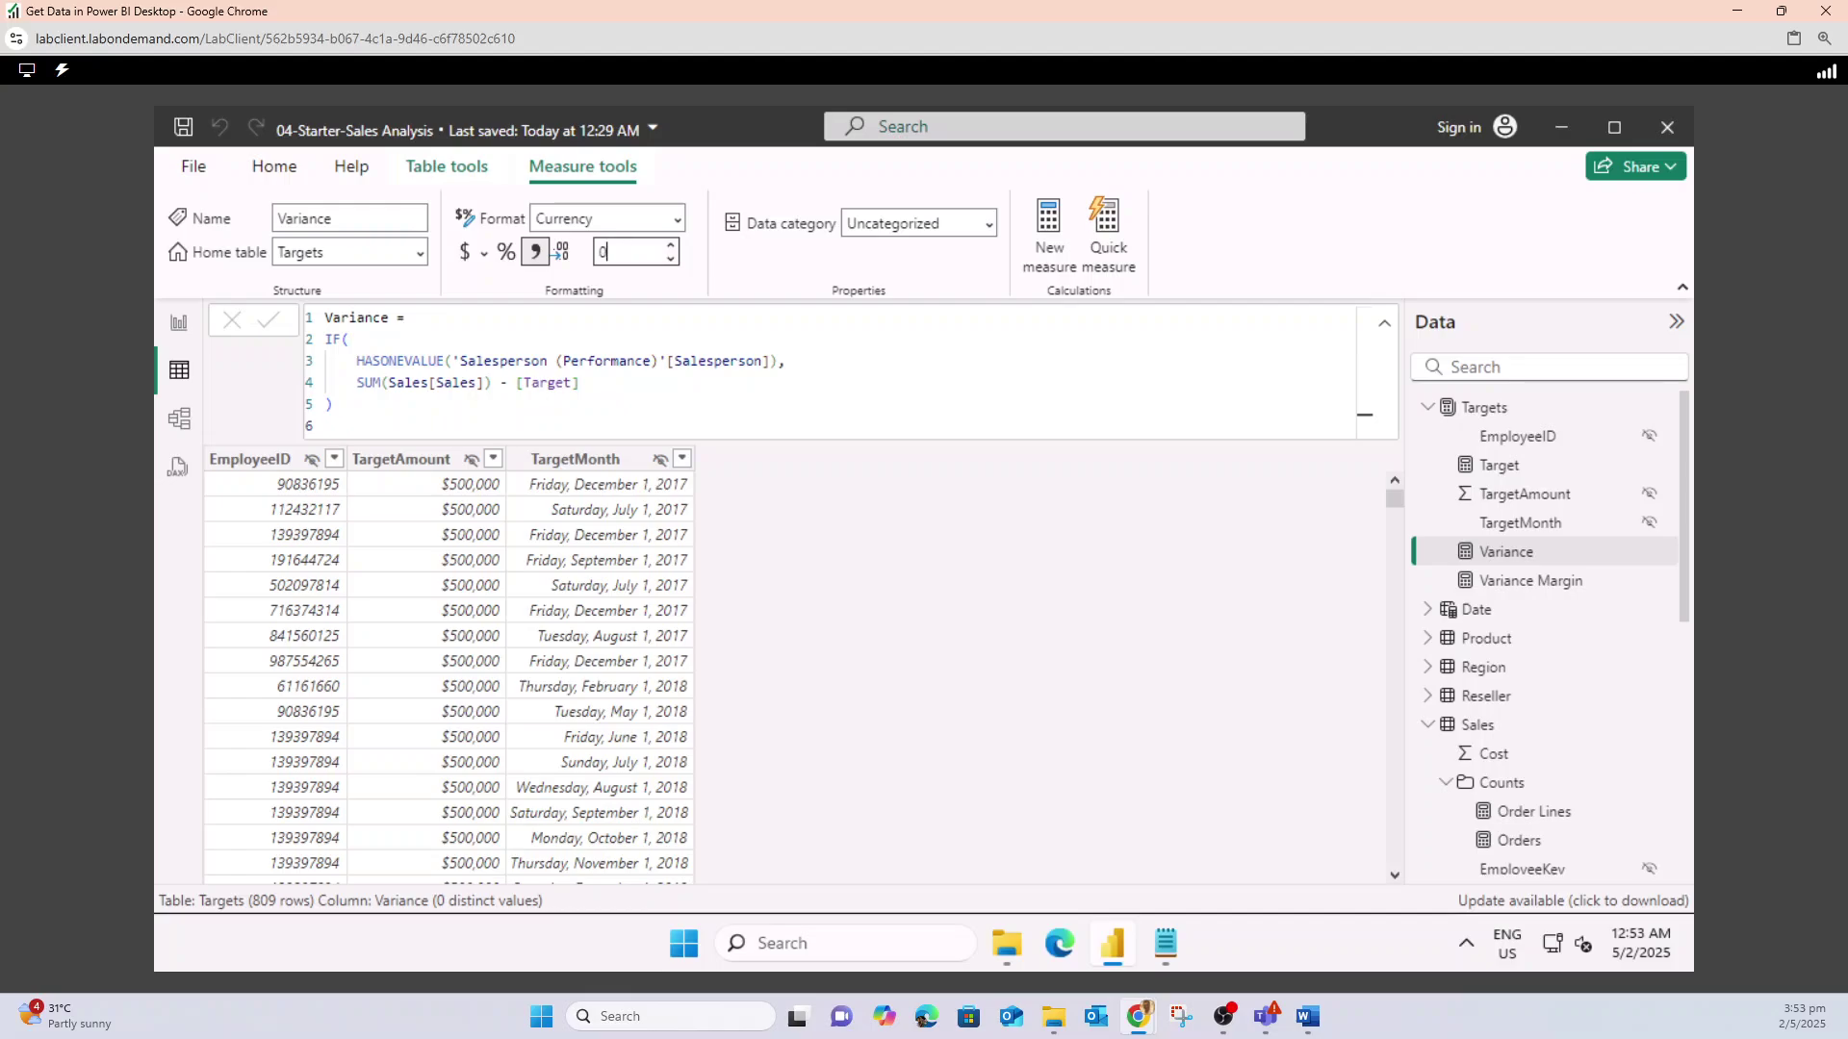
{"action": "key", "text": "Return"}
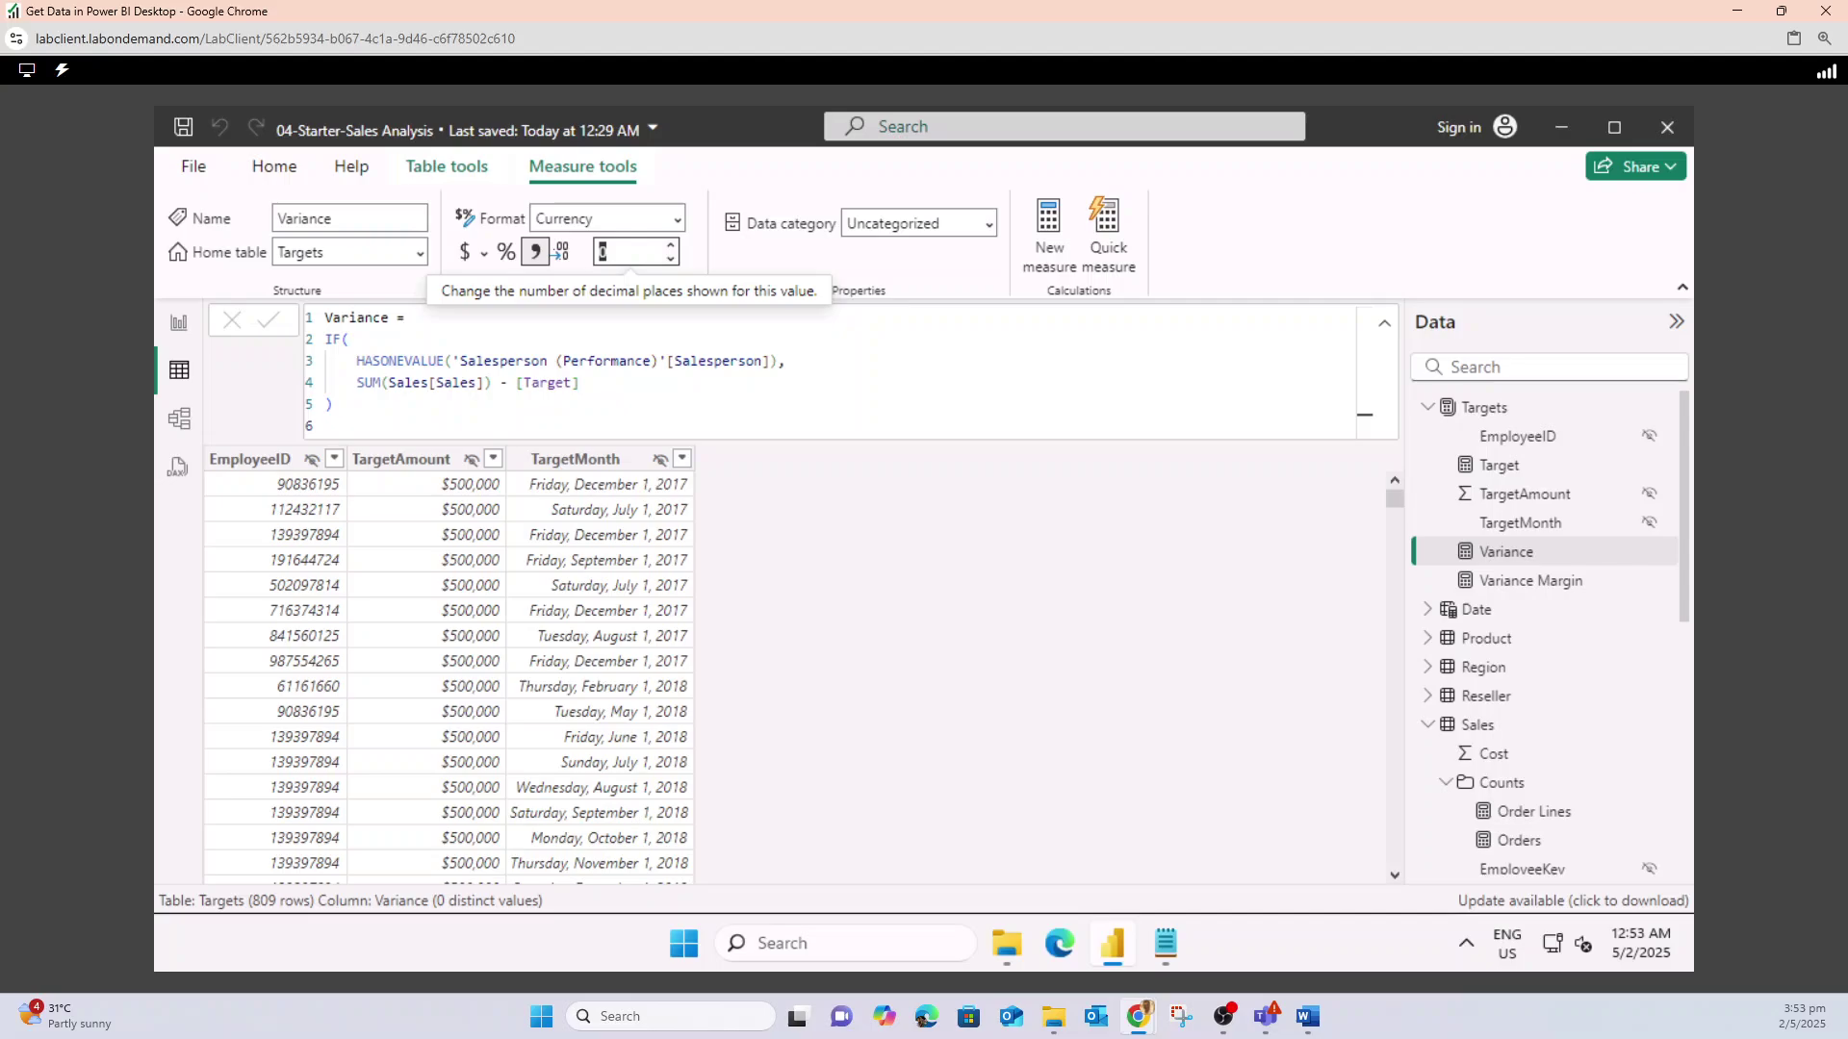
- Check the assignment page and format the Variance Margin measure as a percentage with two decimal places
{"action": "mouse_move", "coordinate": [1138, 1017]}
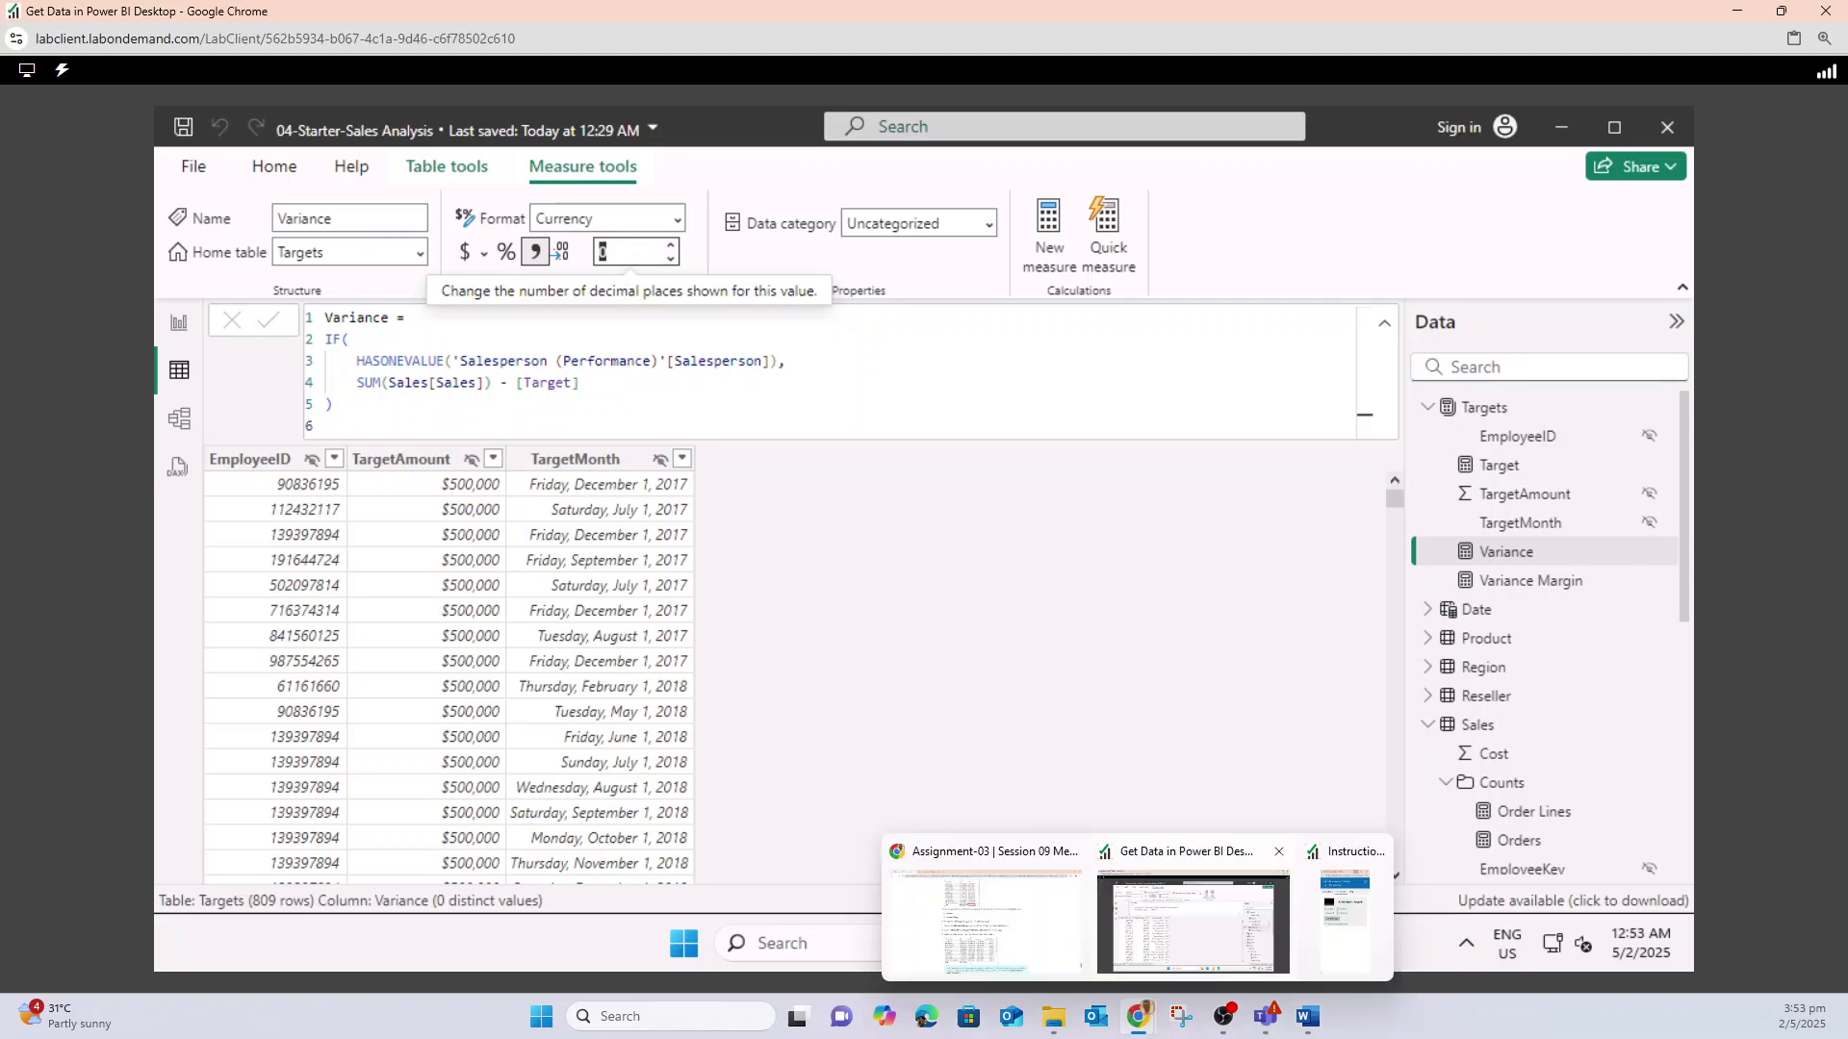
{"action": "mouse_move", "coordinate": [983, 914]}
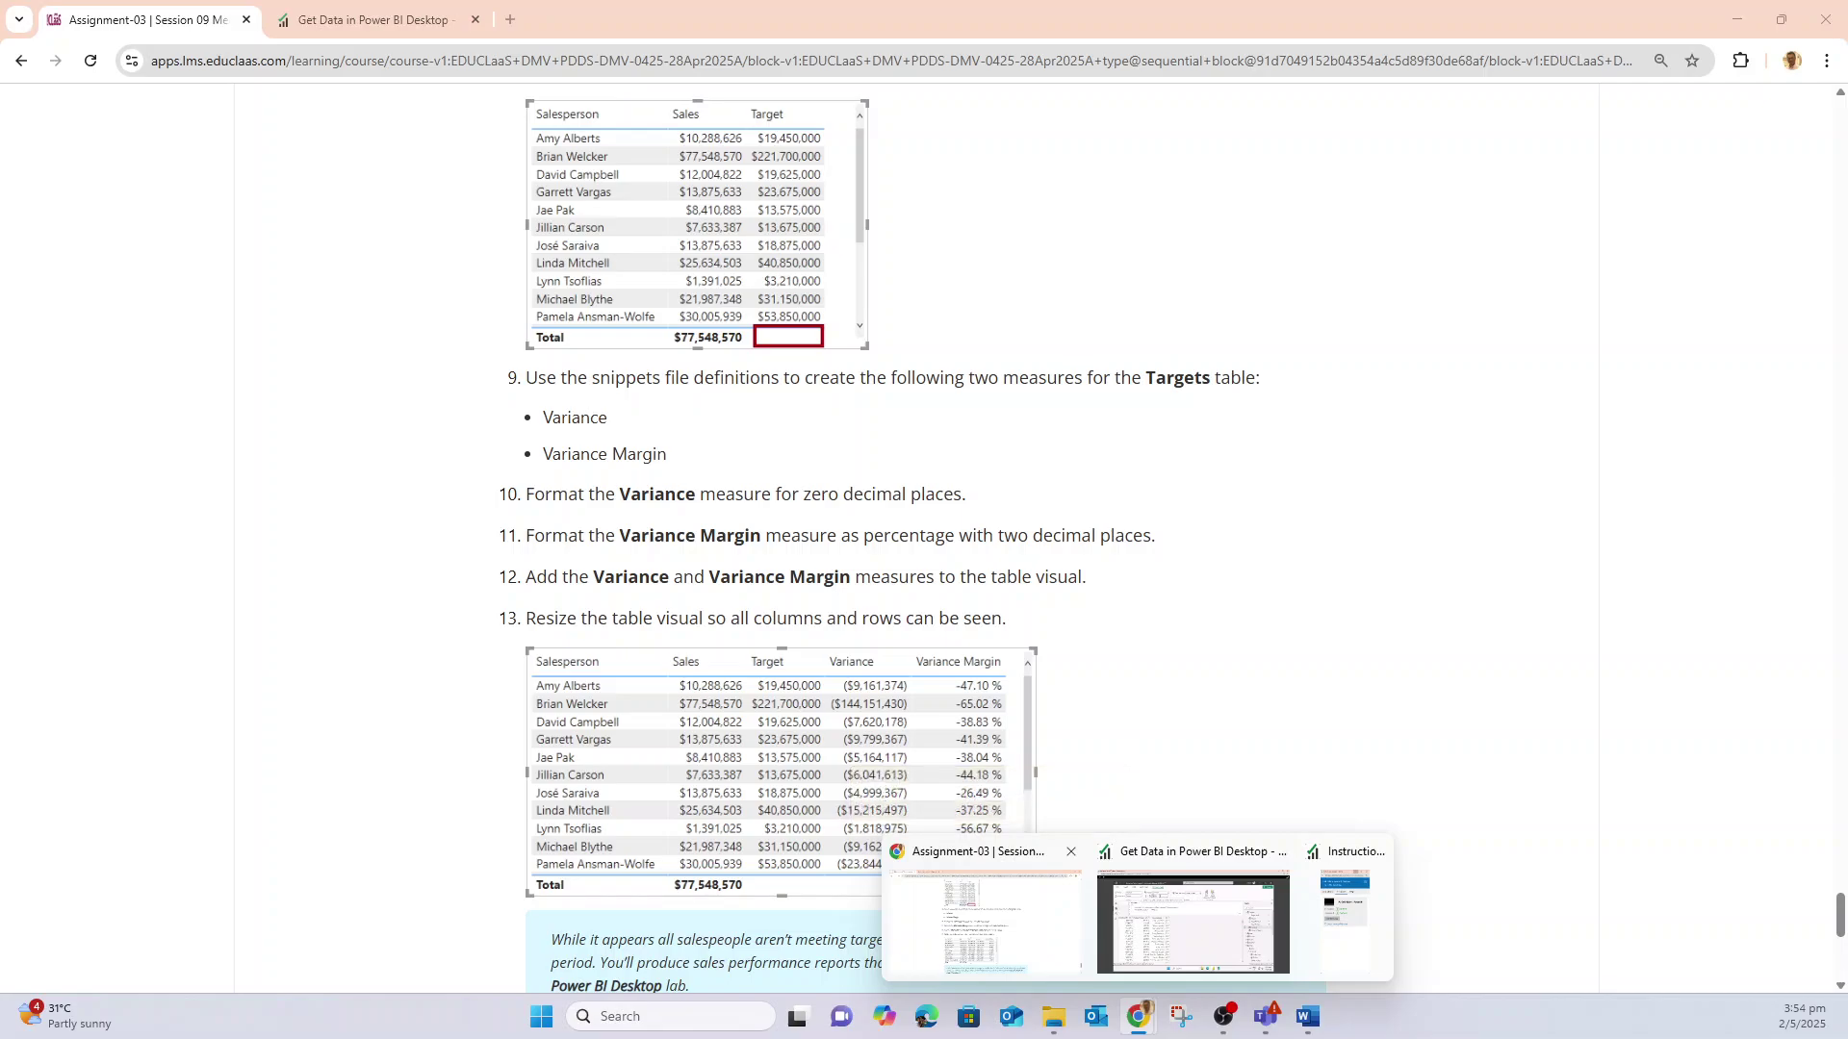
{"action": "mouse_move", "coordinate": [1193, 914]}
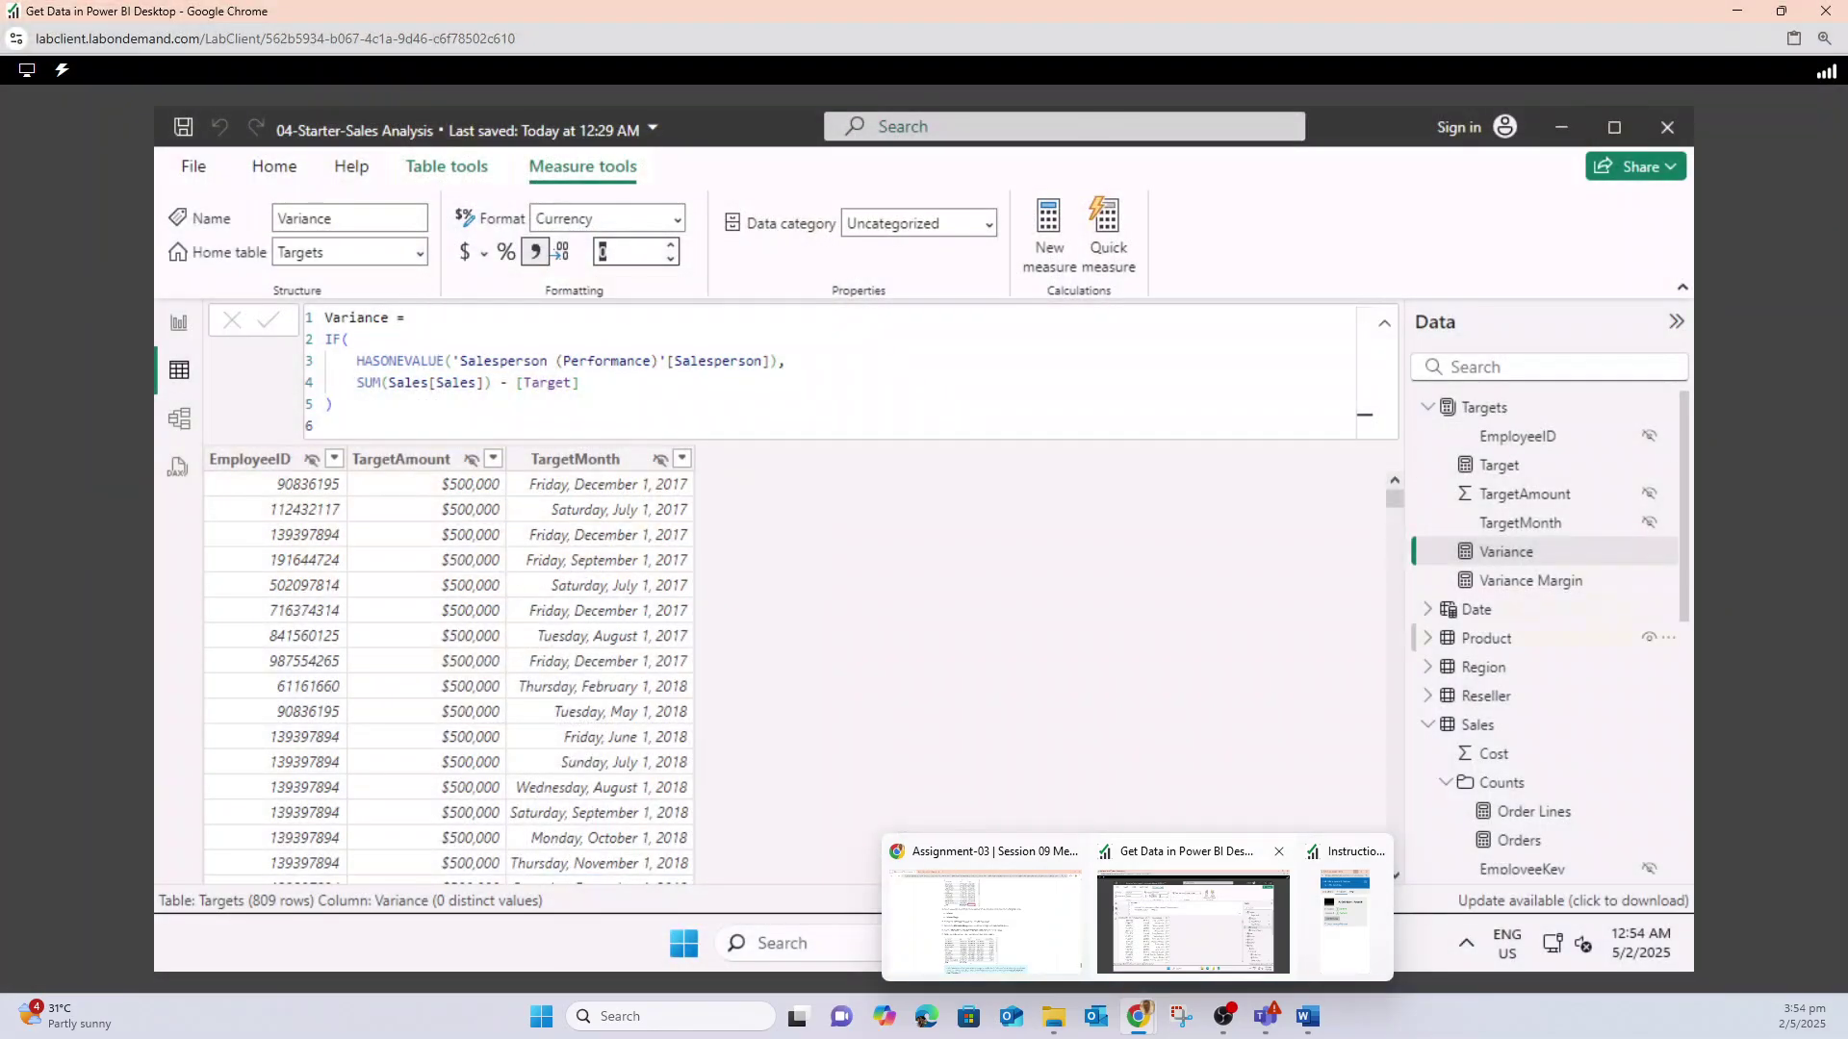
{"action": "left_click", "coordinate": [1530, 581]}
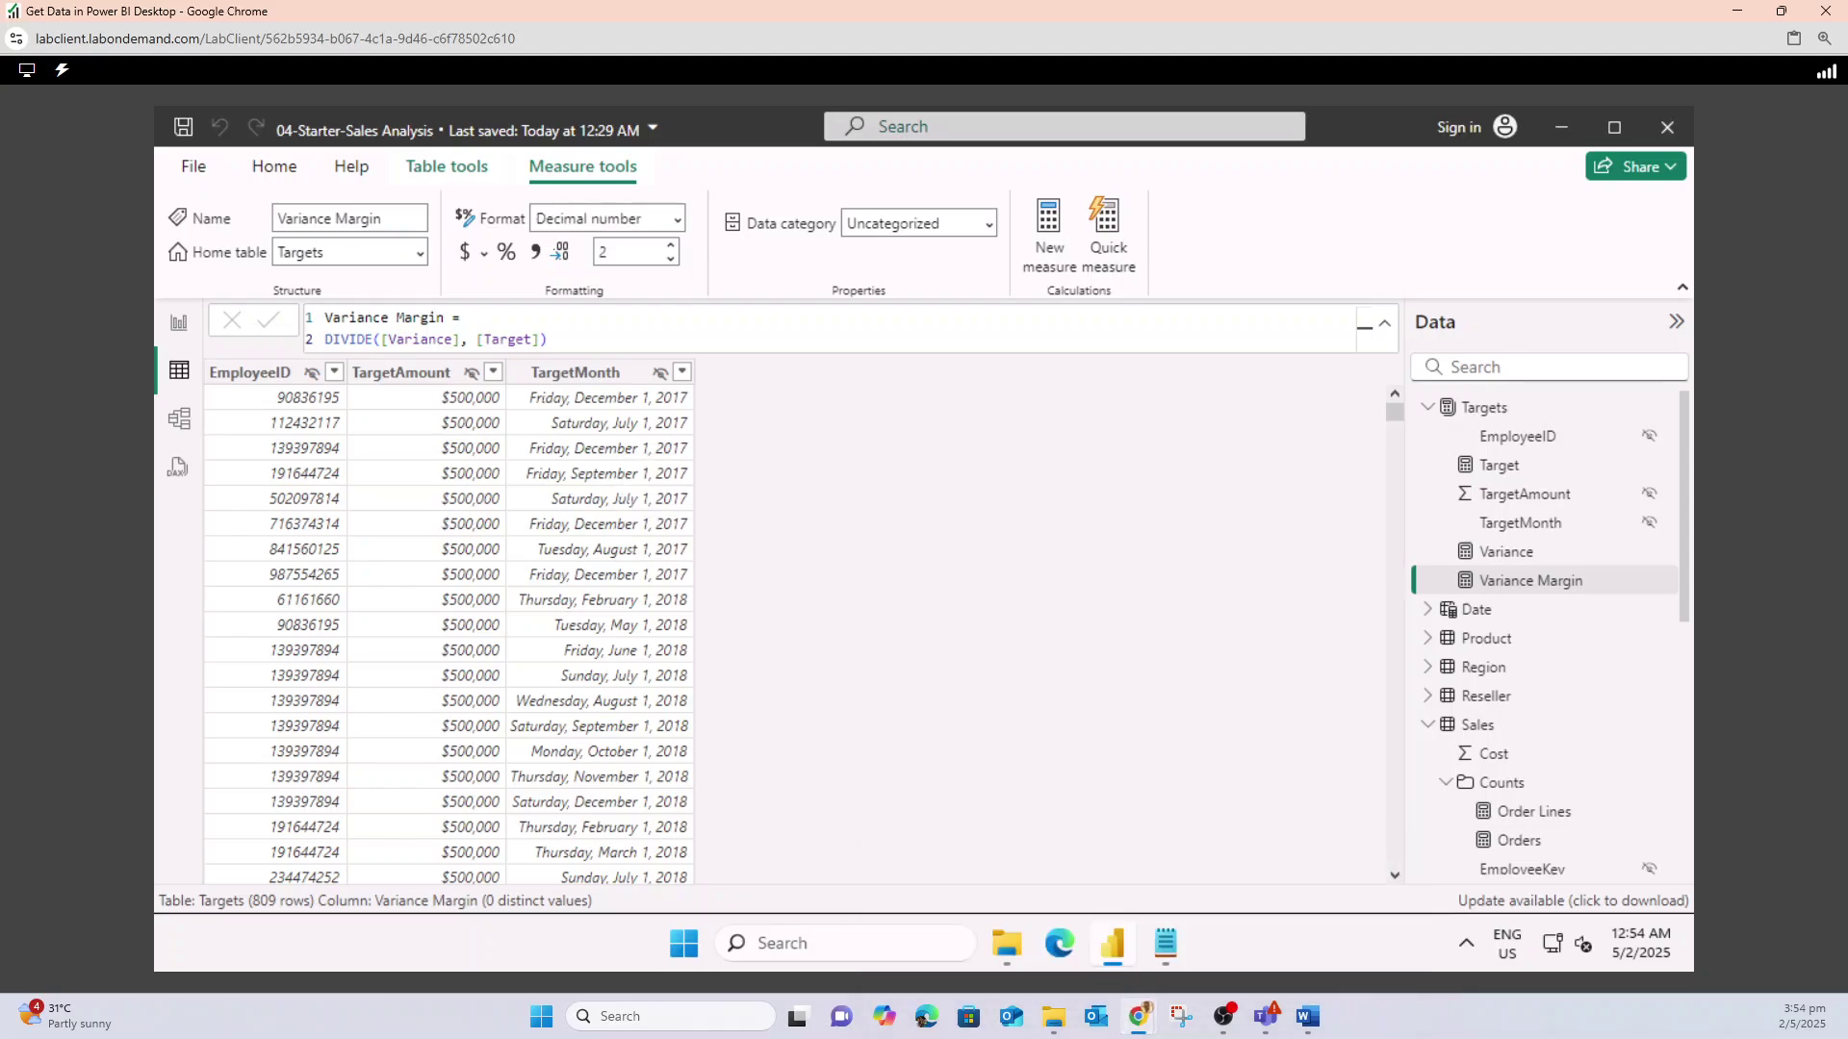
{"action": "left_click", "coordinate": [982, 919]}
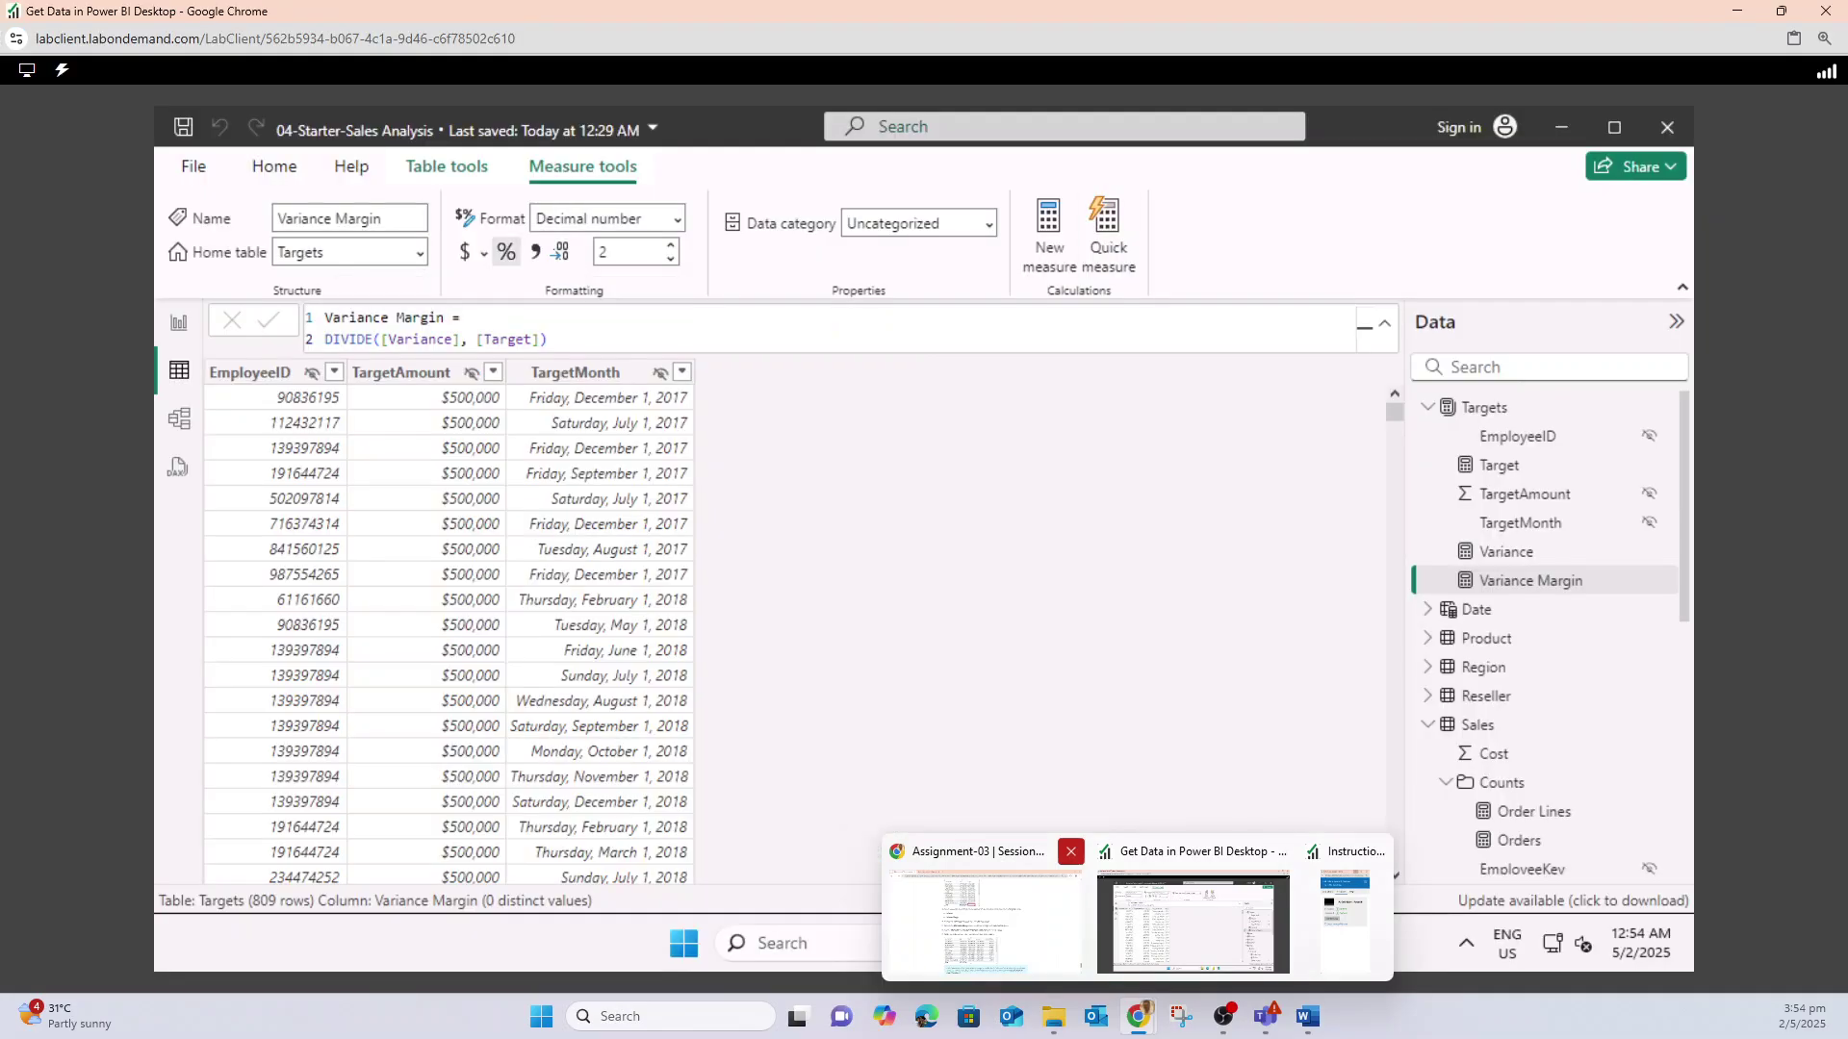
{"action": "left_click", "coordinate": [506, 252]}
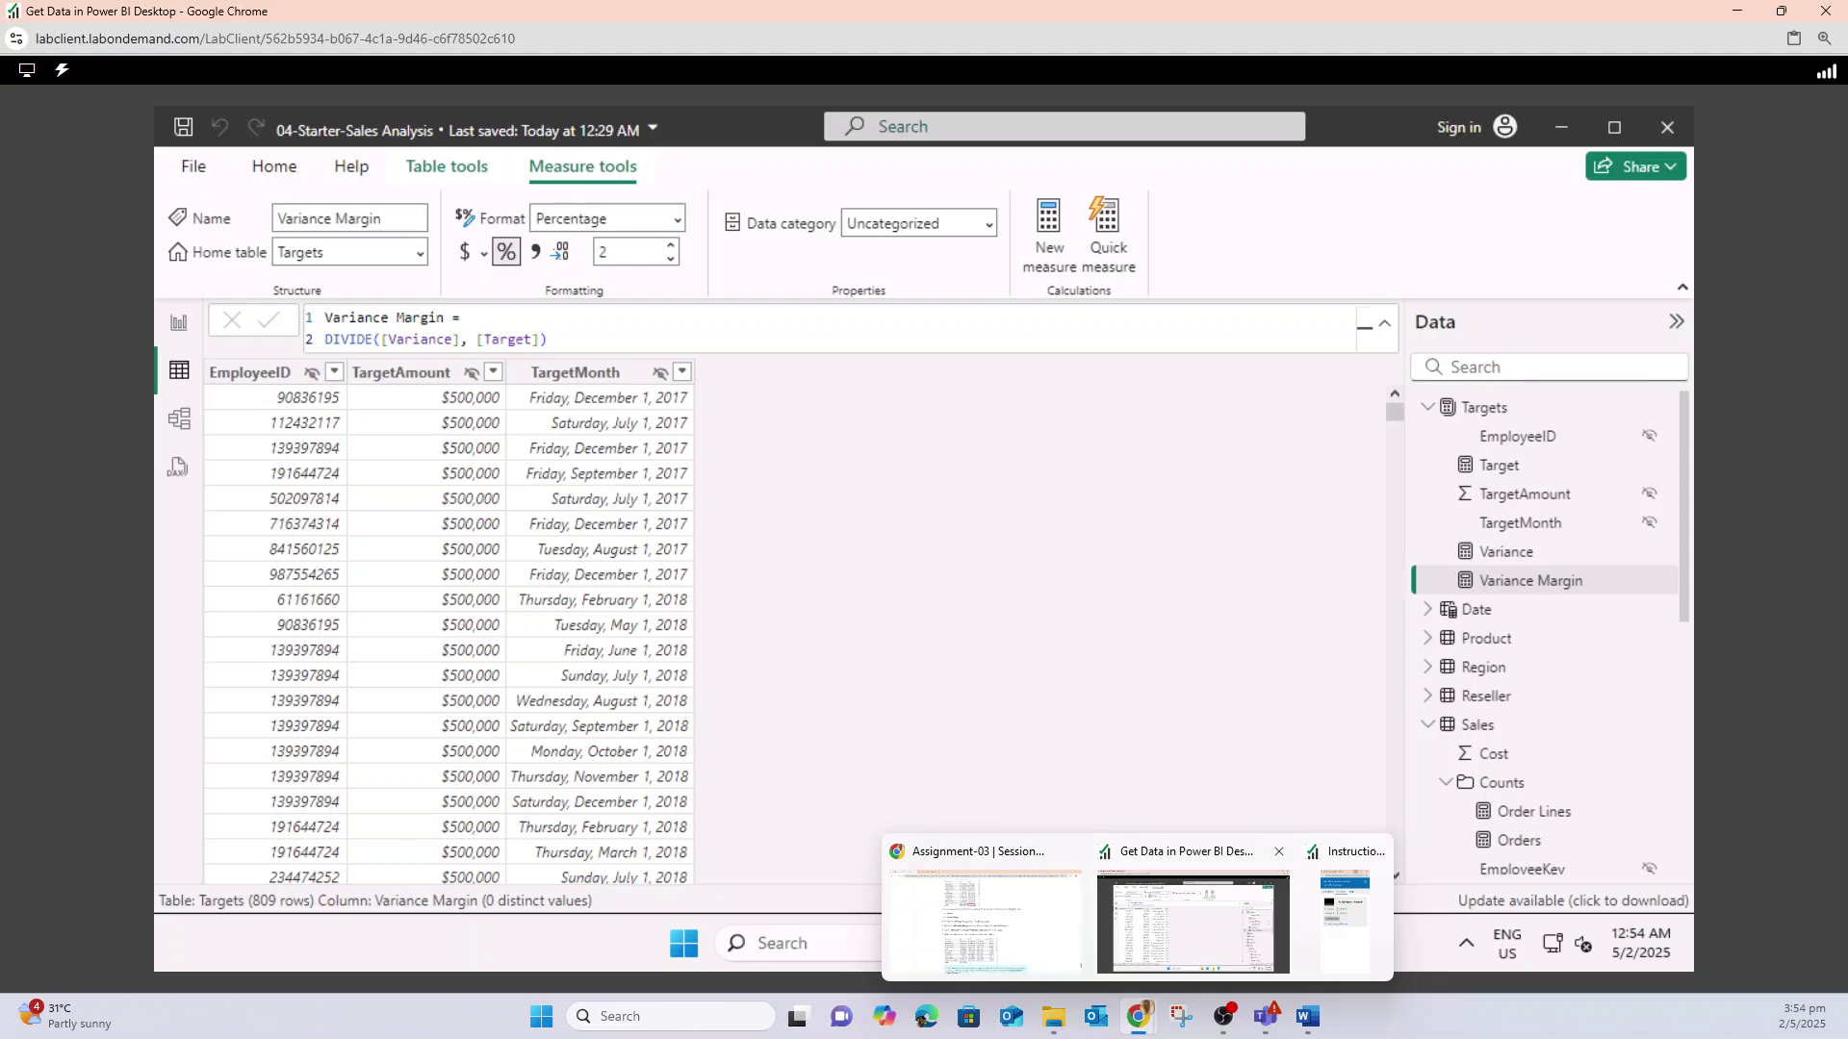
- Add the Variance and Variance Margin measures to the salesperson table visual in the report view and remove its duplicate Target field
{"action": "left_click", "coordinate": [985, 919]}
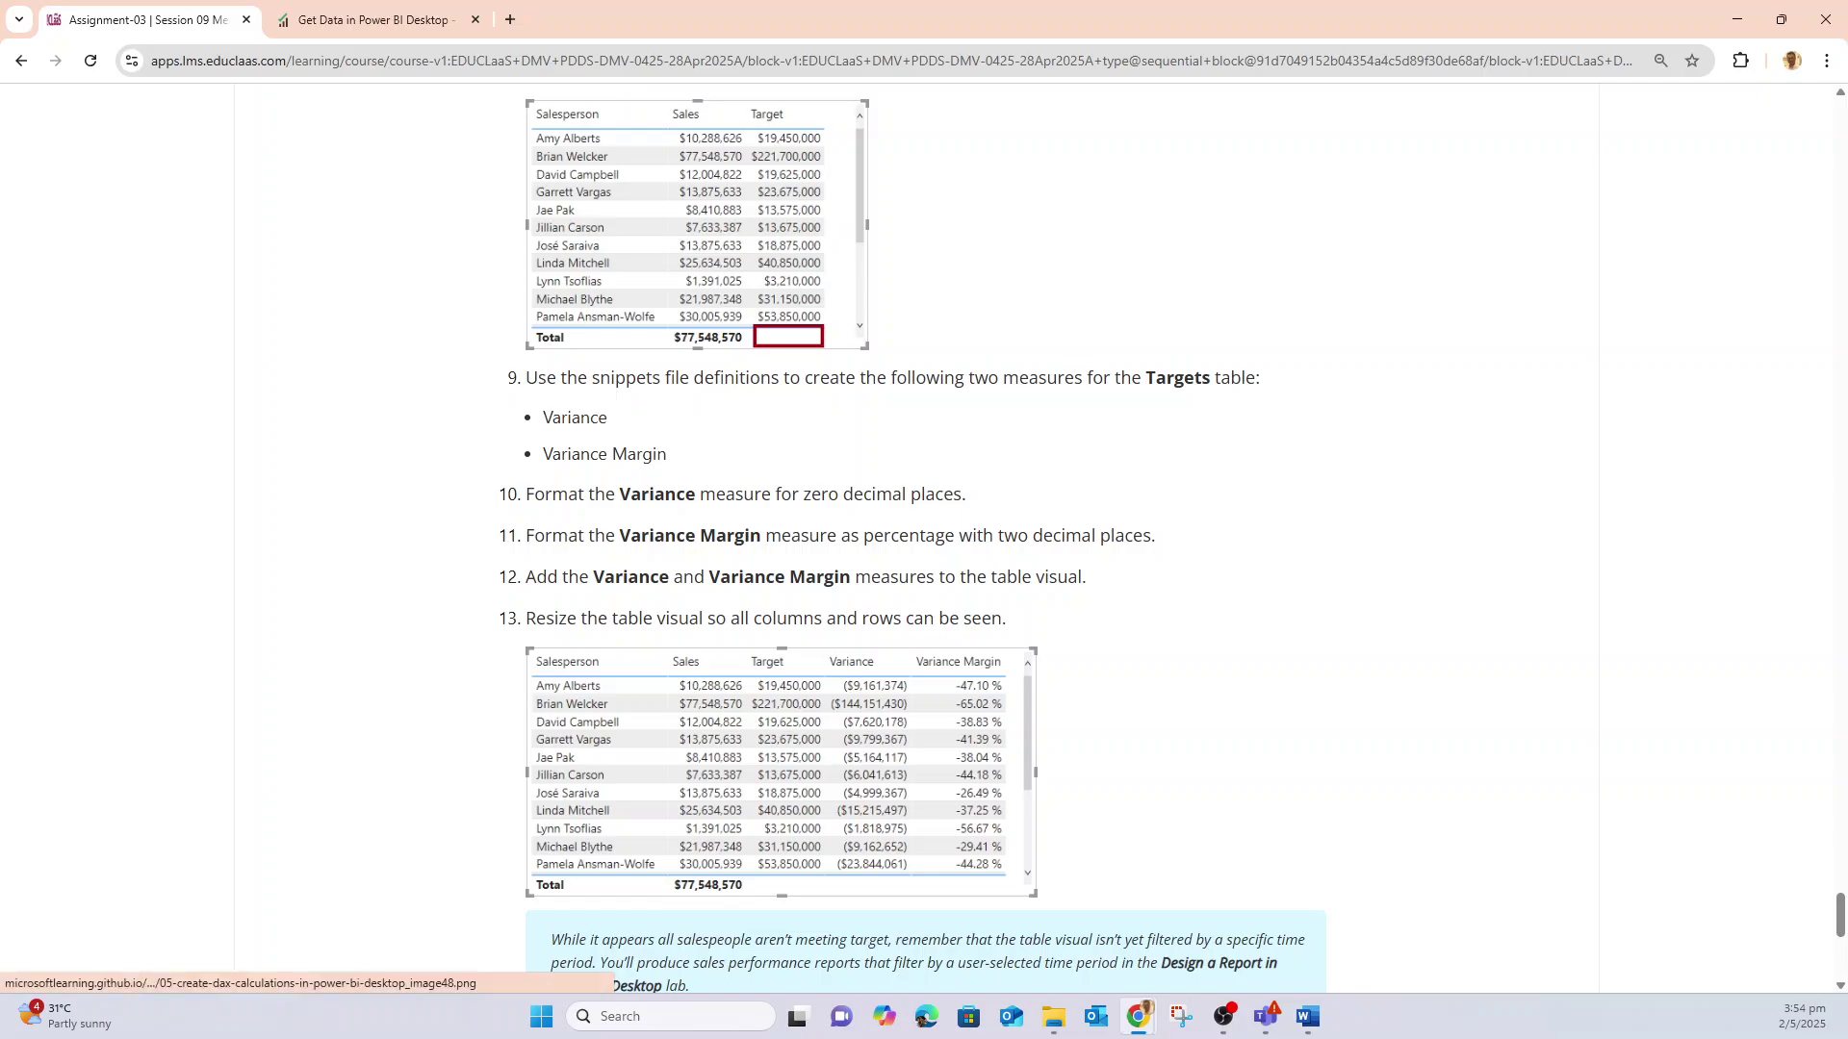
{"action": "left_click", "coordinate": [1737, 20]}
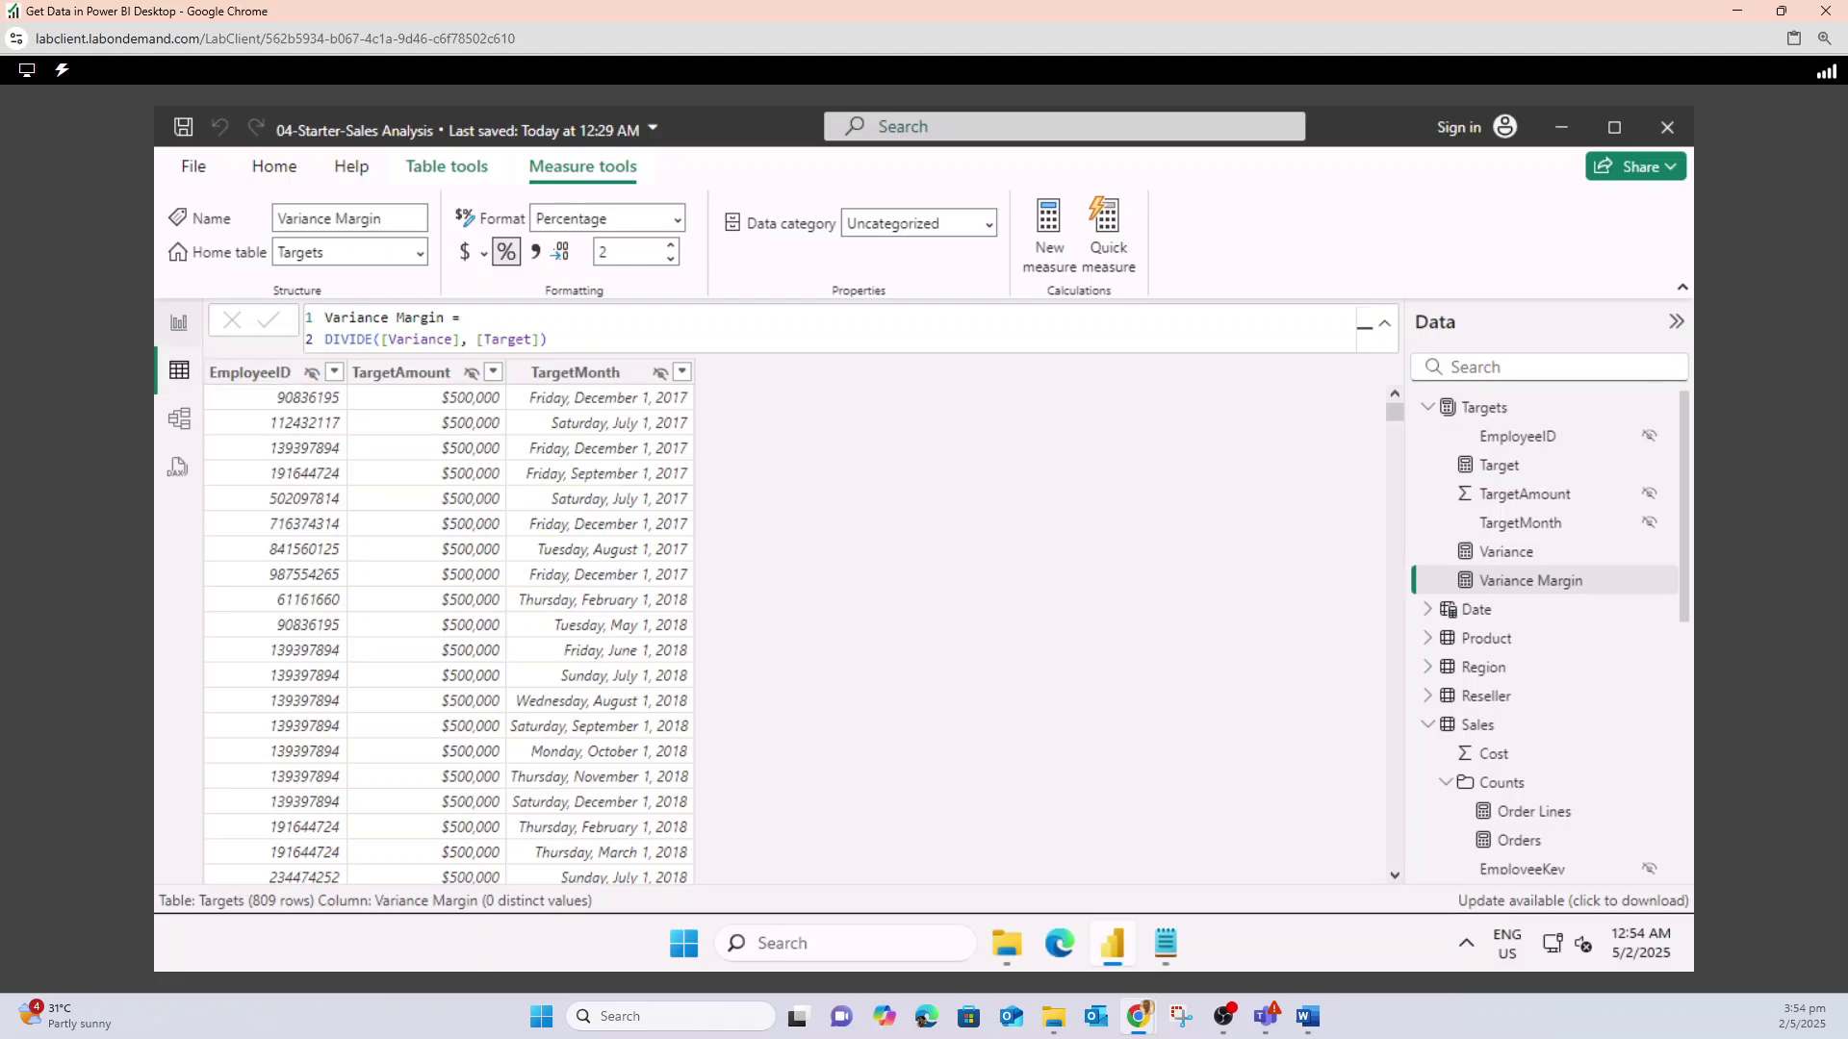
{"action": "left_click", "coordinate": [179, 323]}
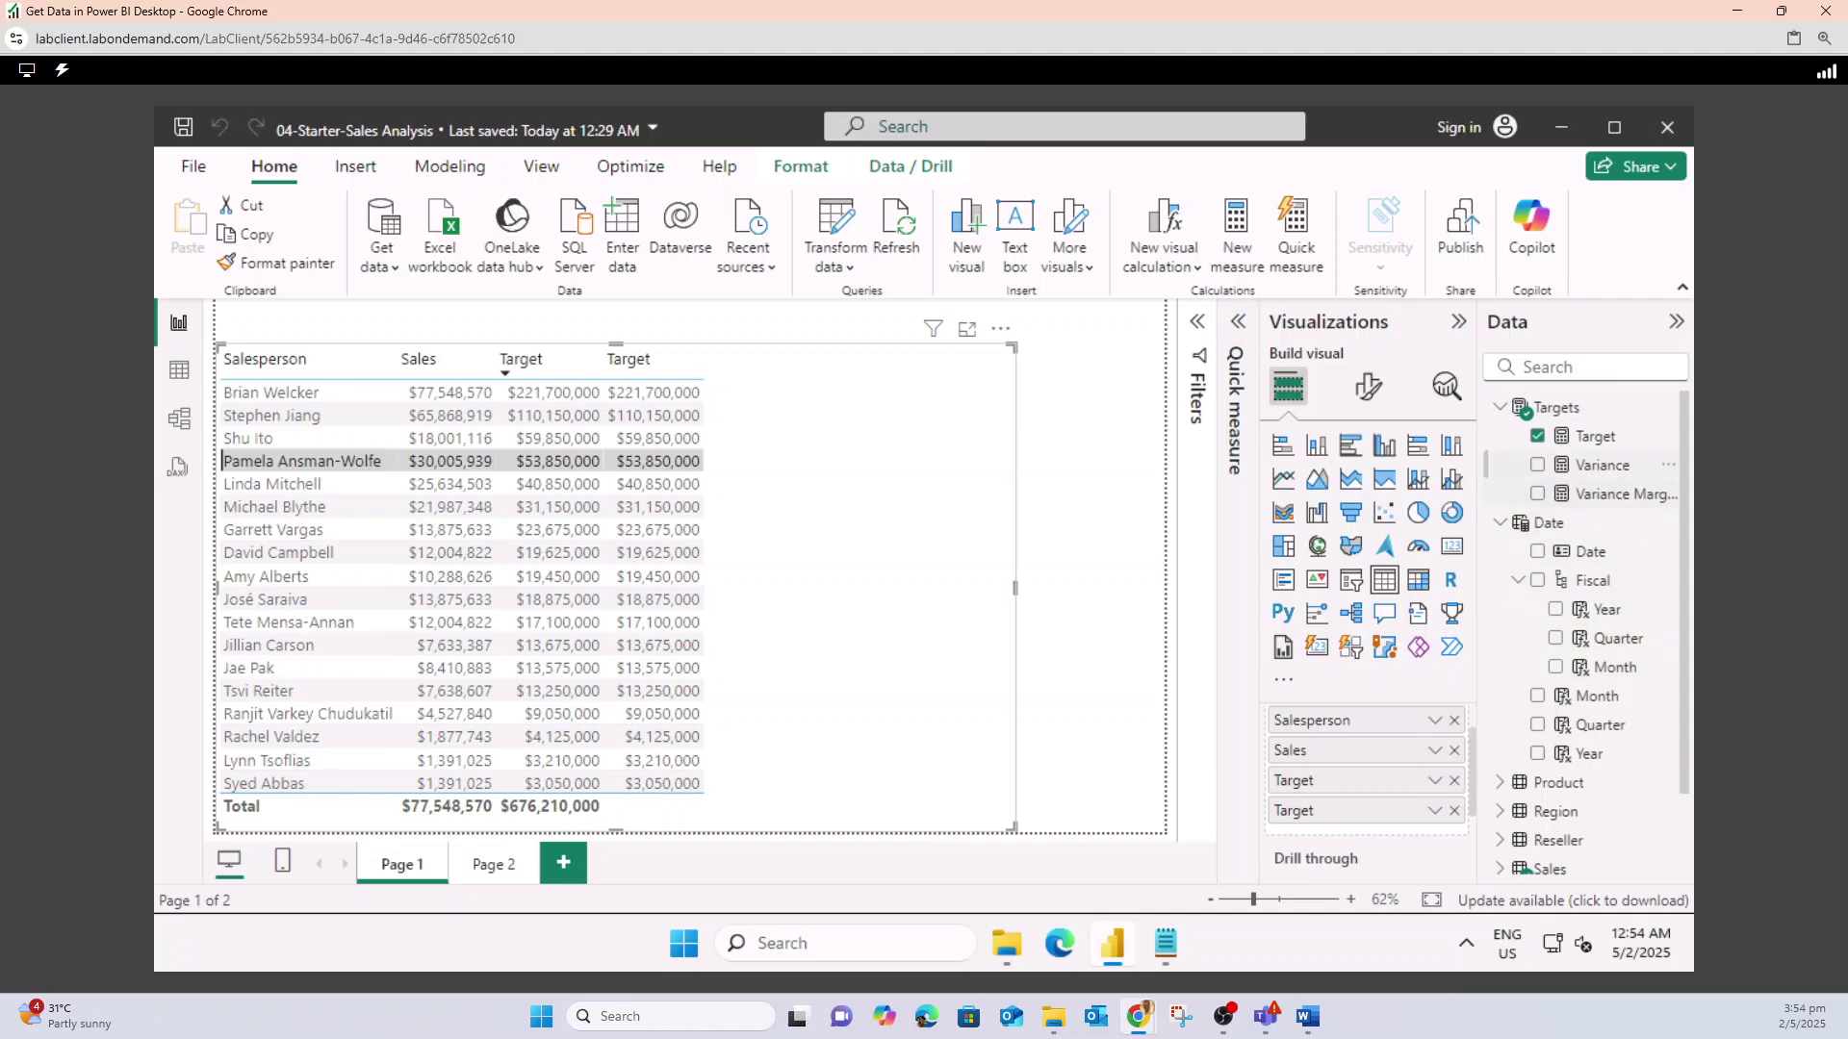
{"action": "left_click_drag", "start_coordinate": [1603, 464], "coordinate": [1386, 828]}
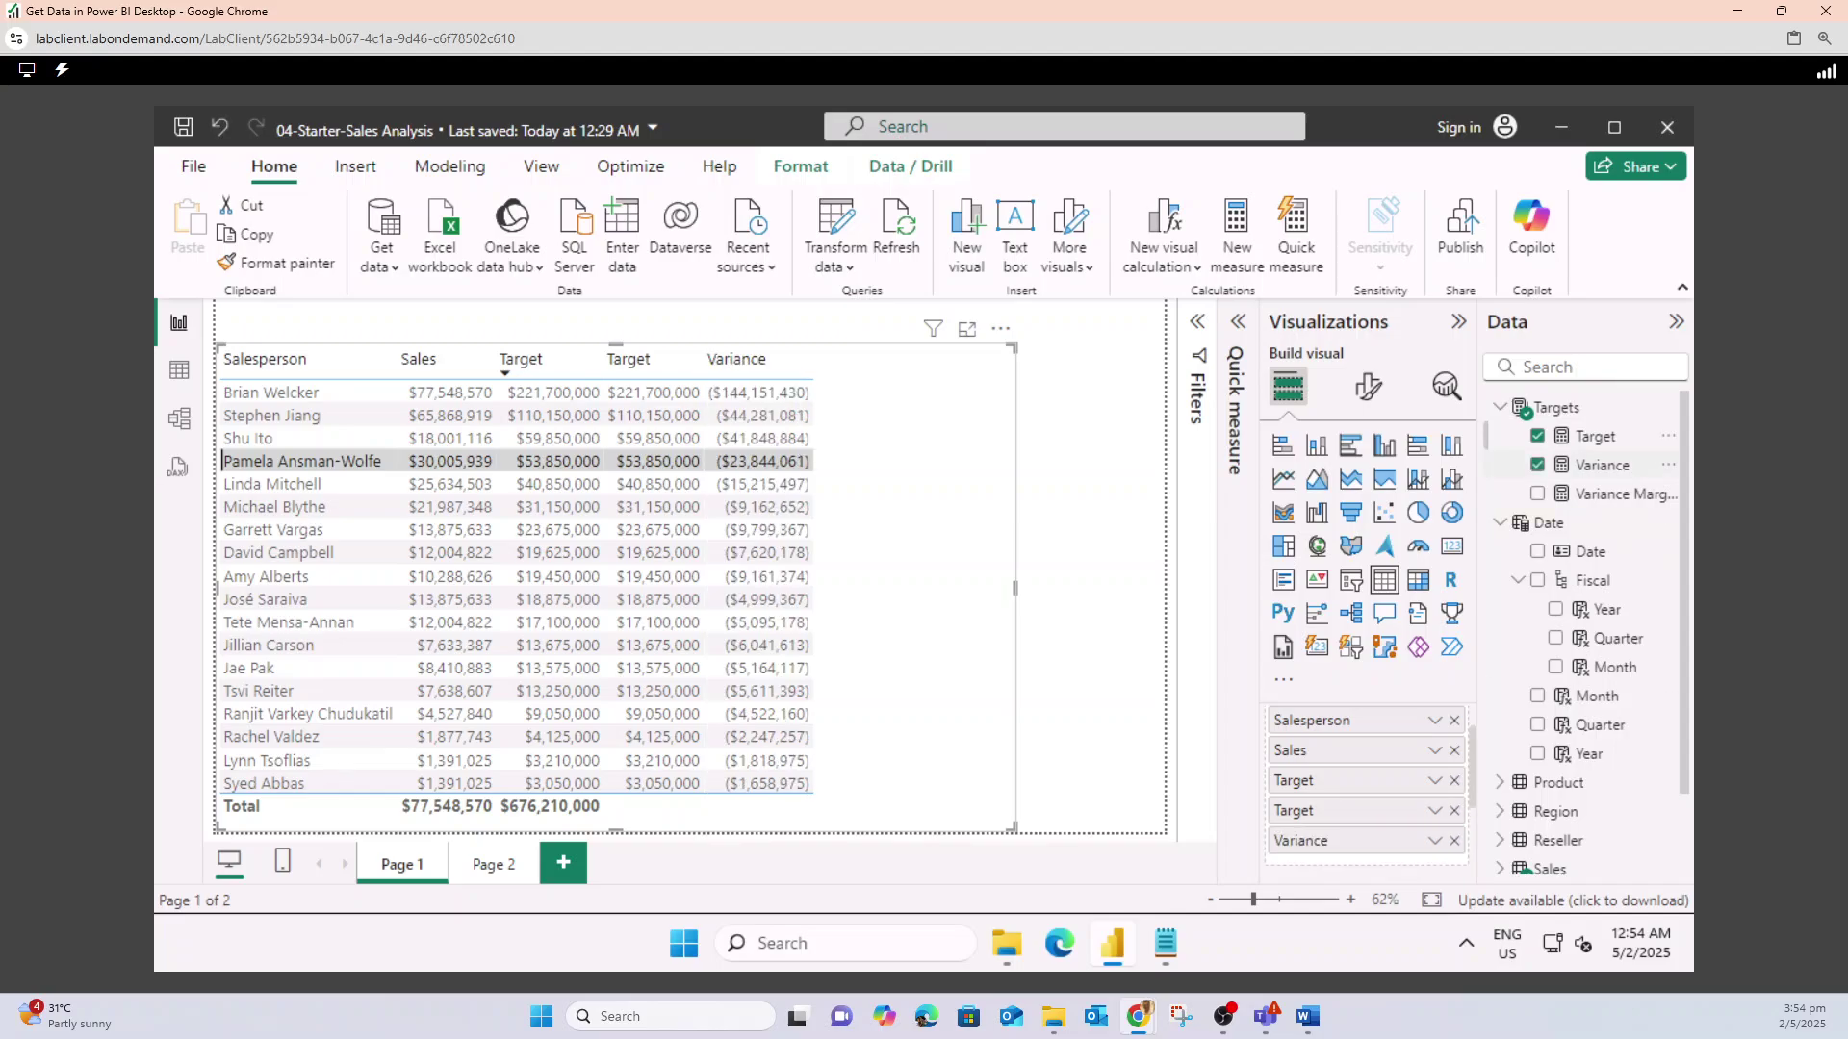
{"action": "left_click_drag", "start_coordinate": [1602, 494], "coordinate": [1385, 823]}
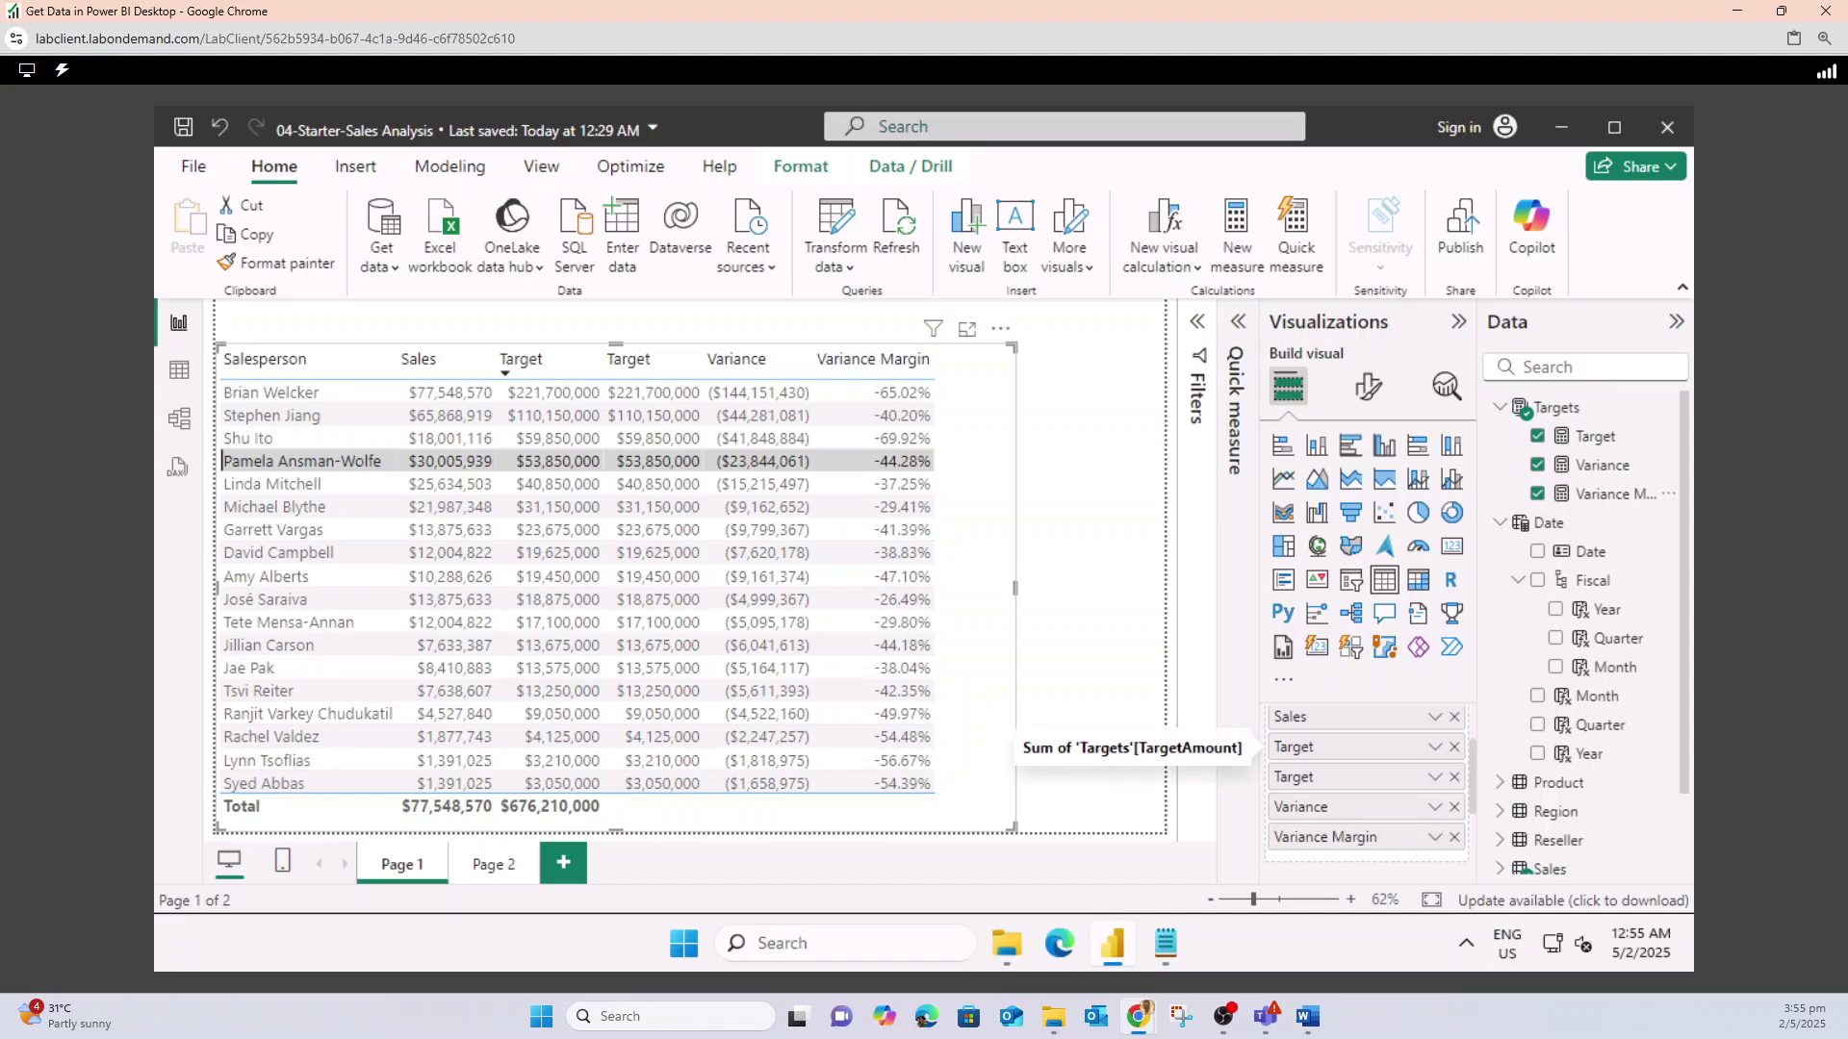
{"action": "left_click", "coordinate": [1454, 747]}
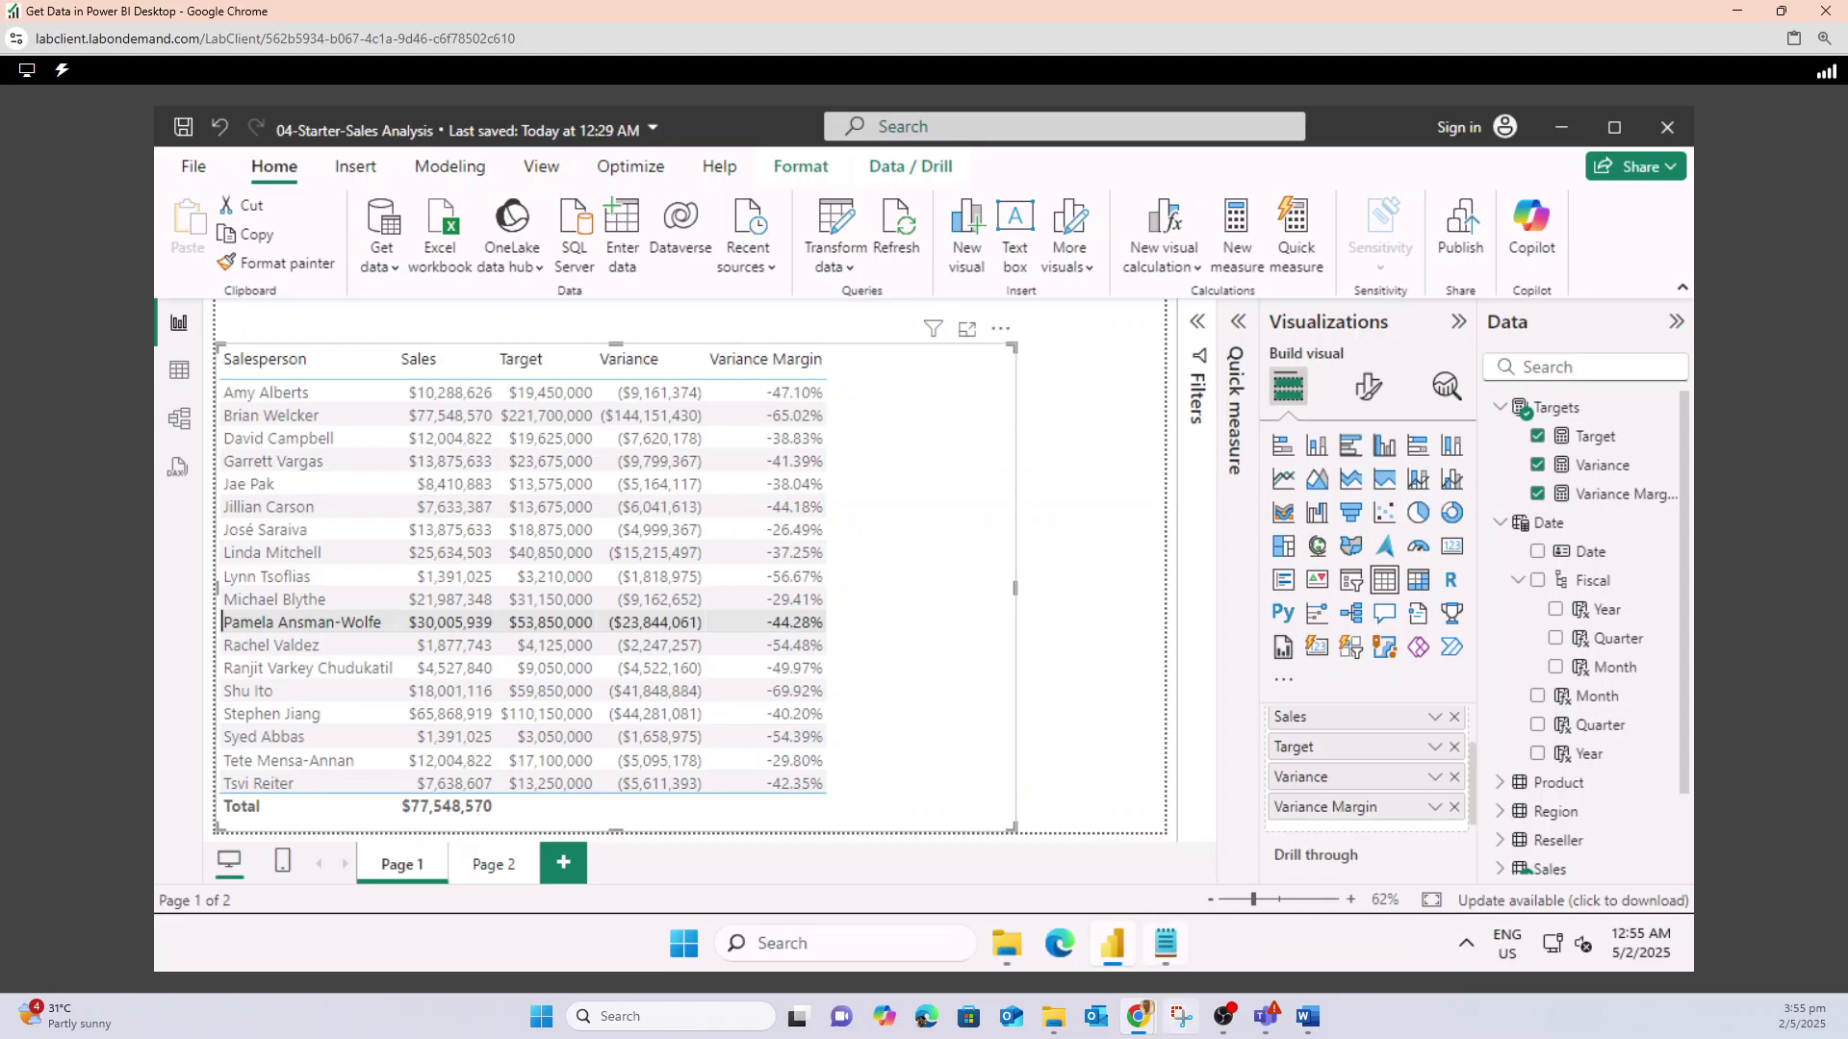
- Read the assignment page's closing instructions and collapse all tables in the Data pane
{"action": "mouse_move", "coordinate": [1139, 1017]}
{"action": "left_click", "coordinate": [996, 929]}
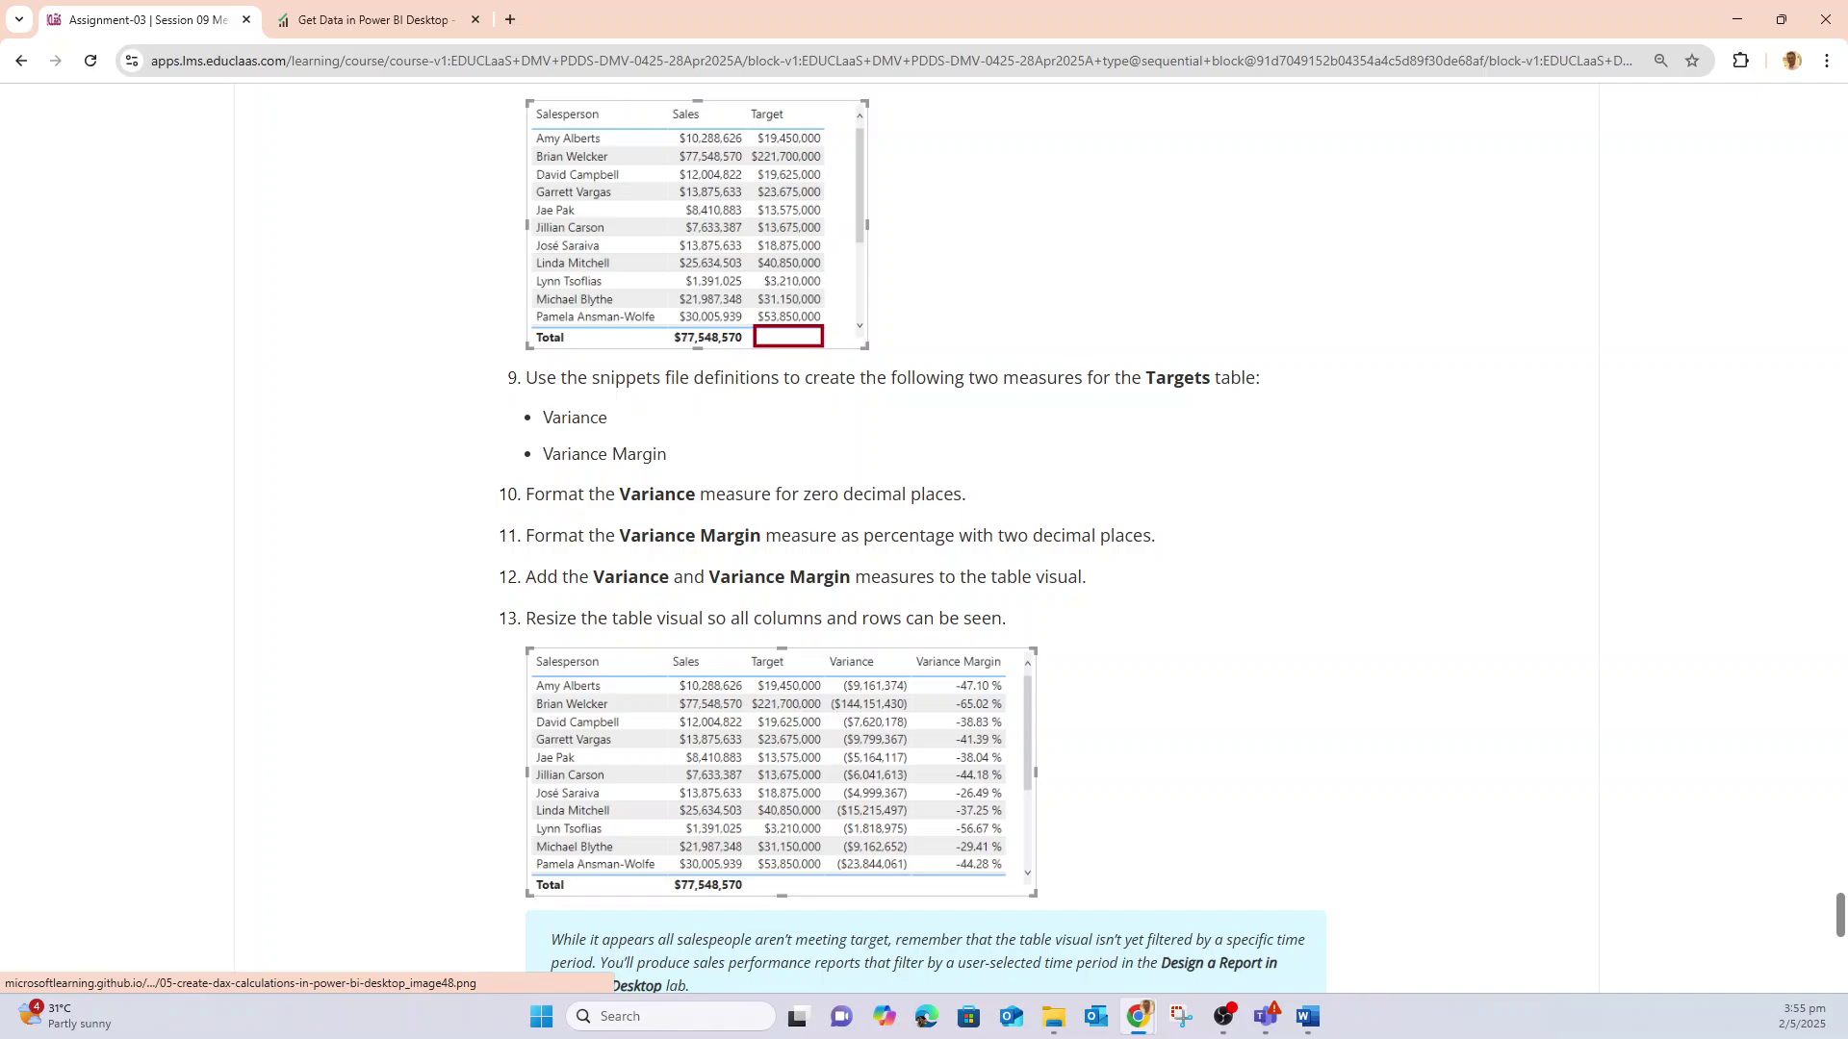
{"action": "scroll", "coordinate": [780, 770], "scroll_direction": "down", "scroll_amount": 6}
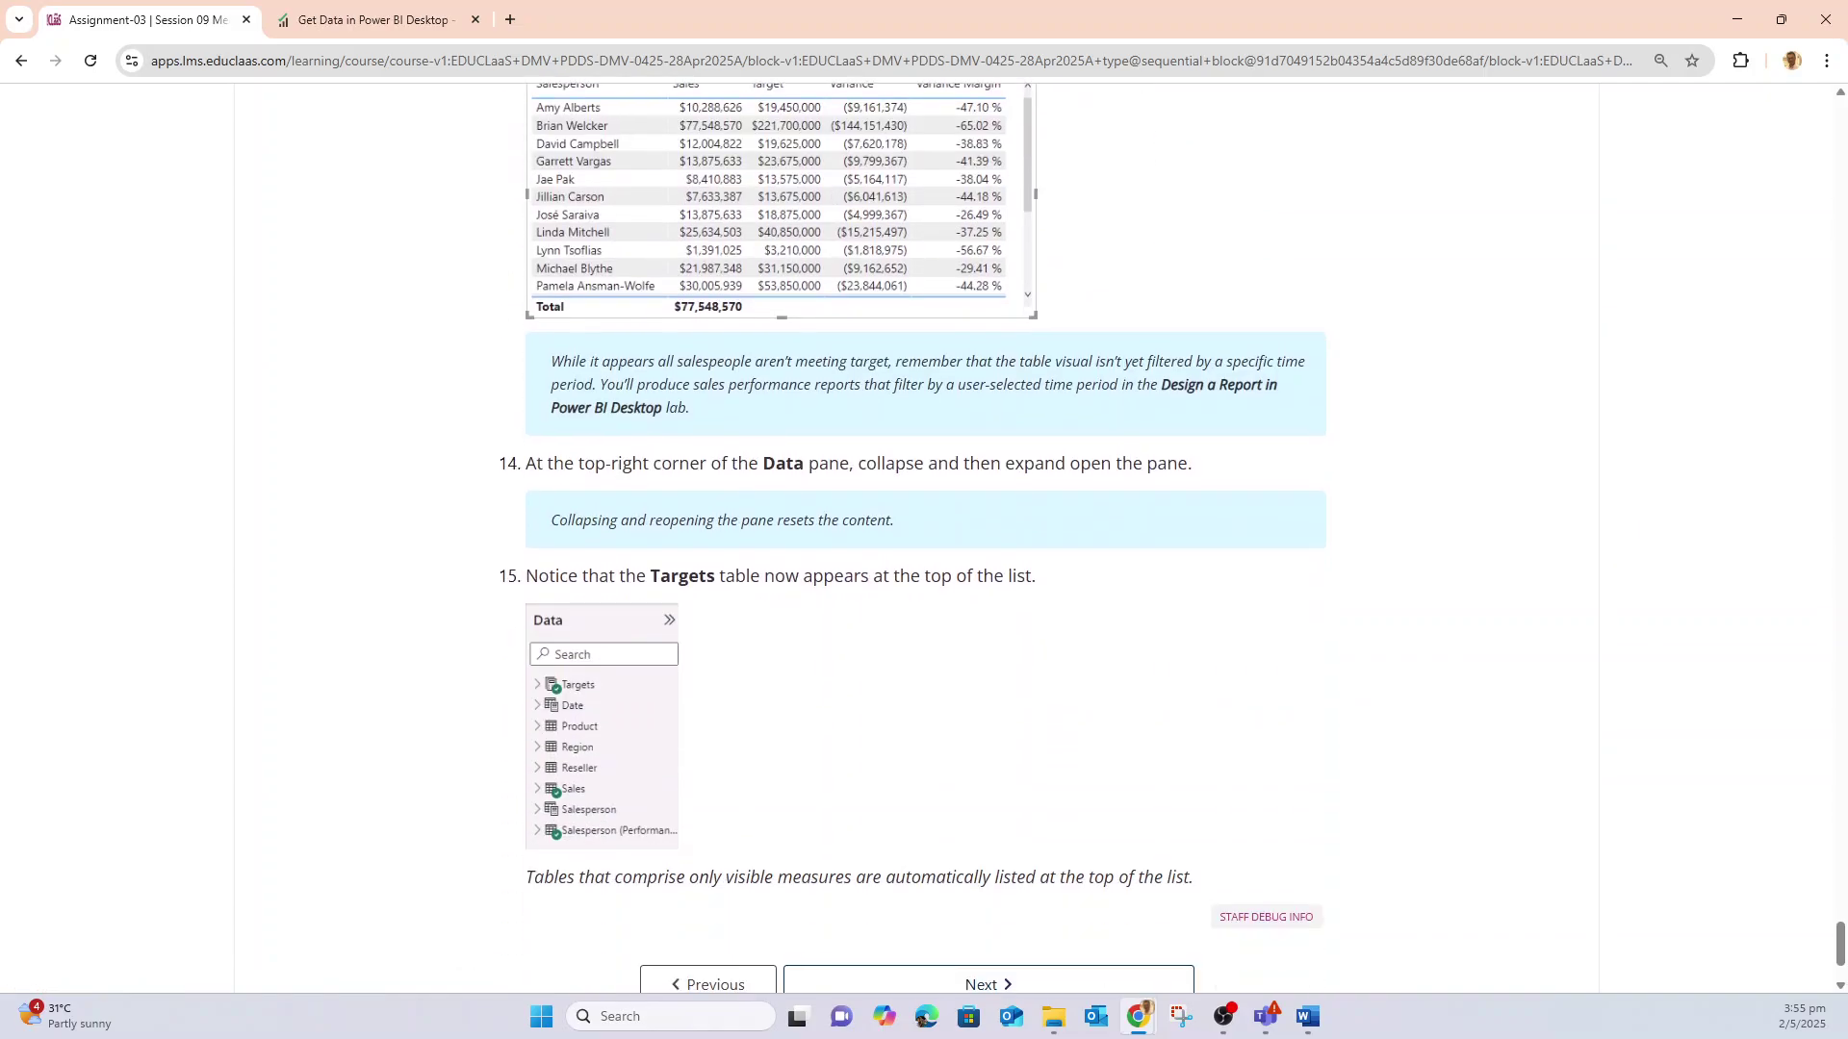
{"action": "scroll", "coordinate": [924, 539], "scroll_direction": "down", "scroll_amount": 2}
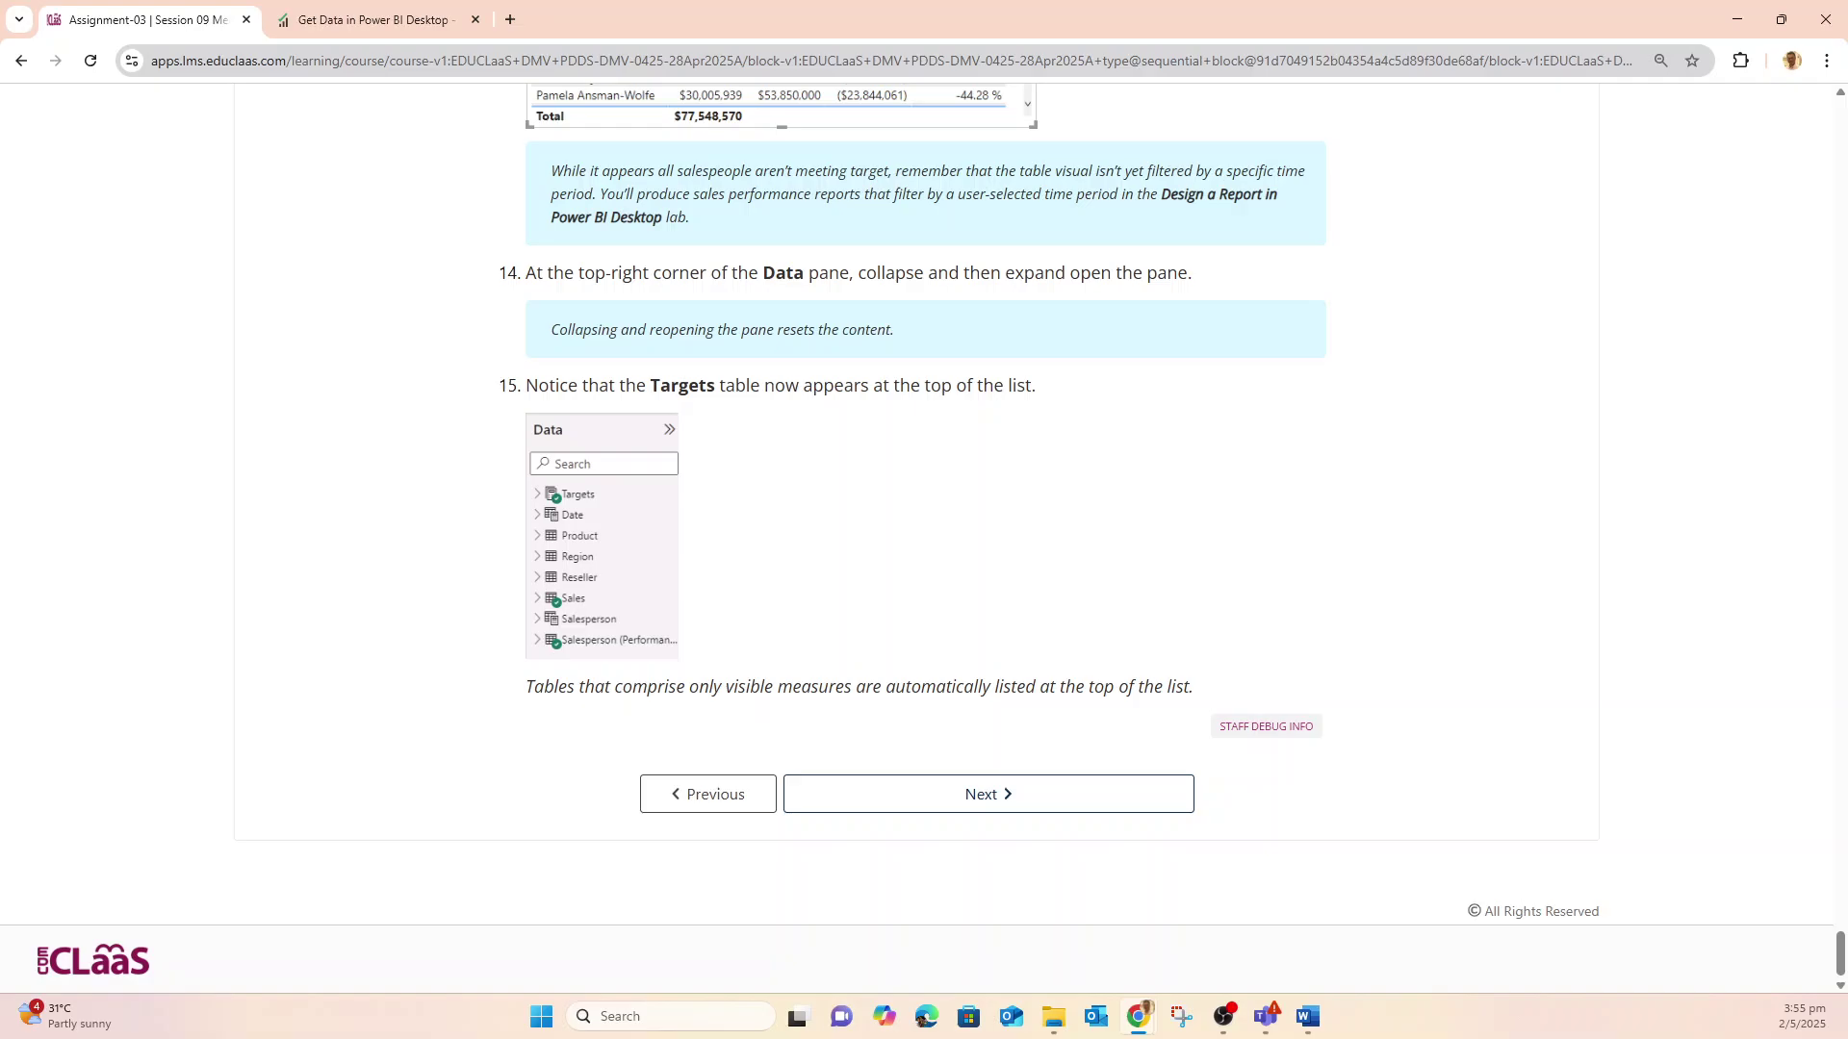
{"action": "left_click", "coordinate": [1737, 19]}
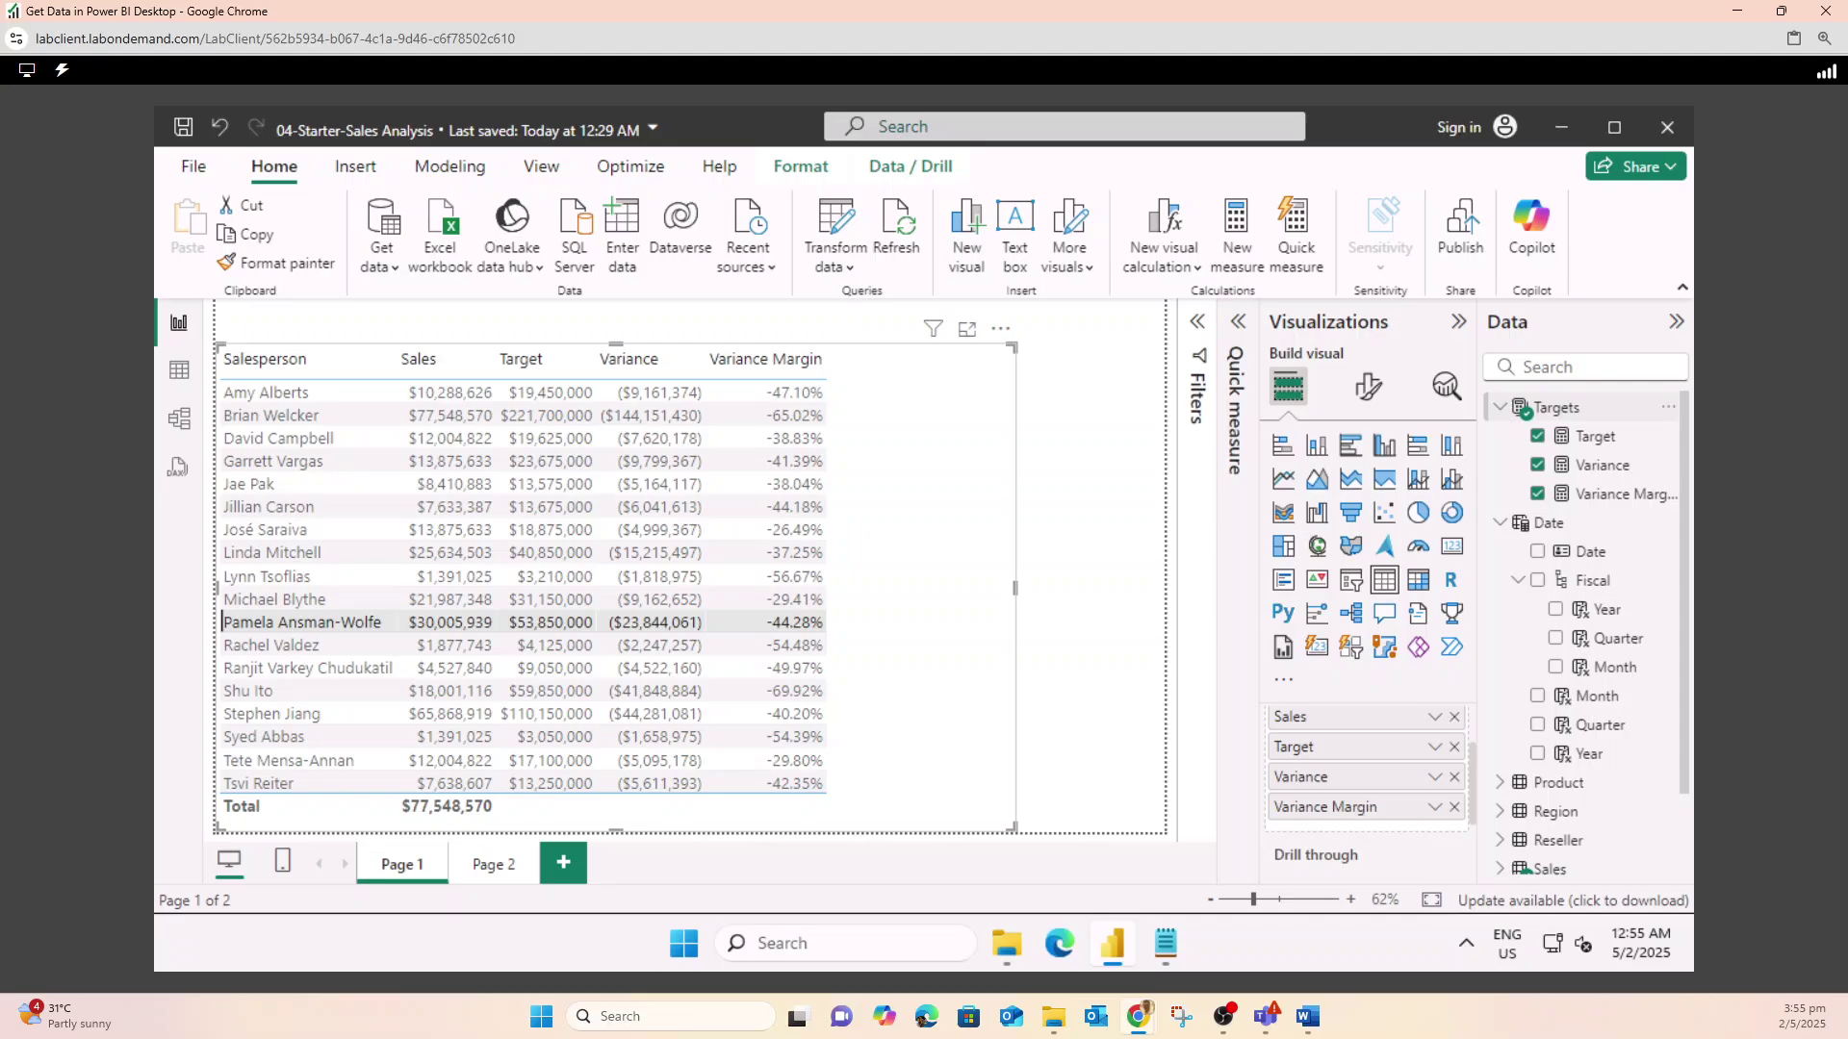
{"action": "left_click", "coordinate": [1499, 407]}
{"action": "left_click", "coordinate": [1499, 436]}
{"action": "right_click", "coordinate": [1553, 409]}
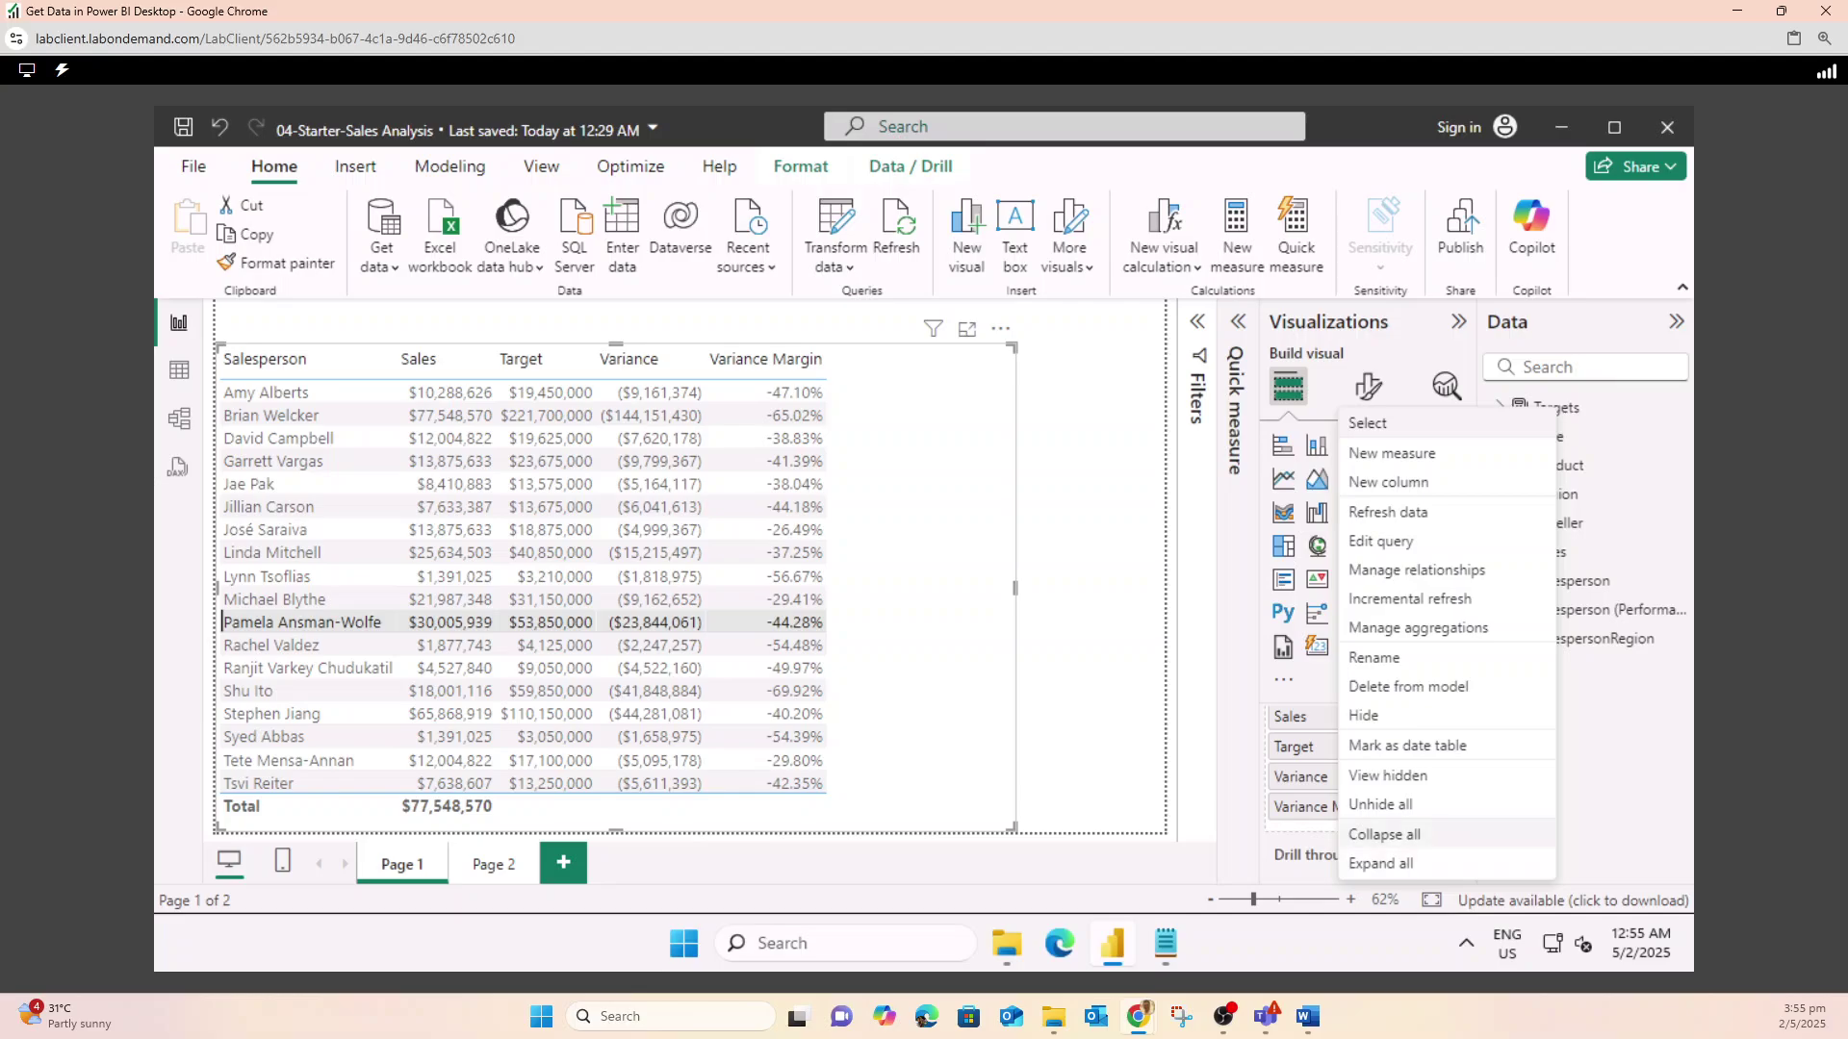
{"action": "left_click", "coordinate": [1378, 834]}
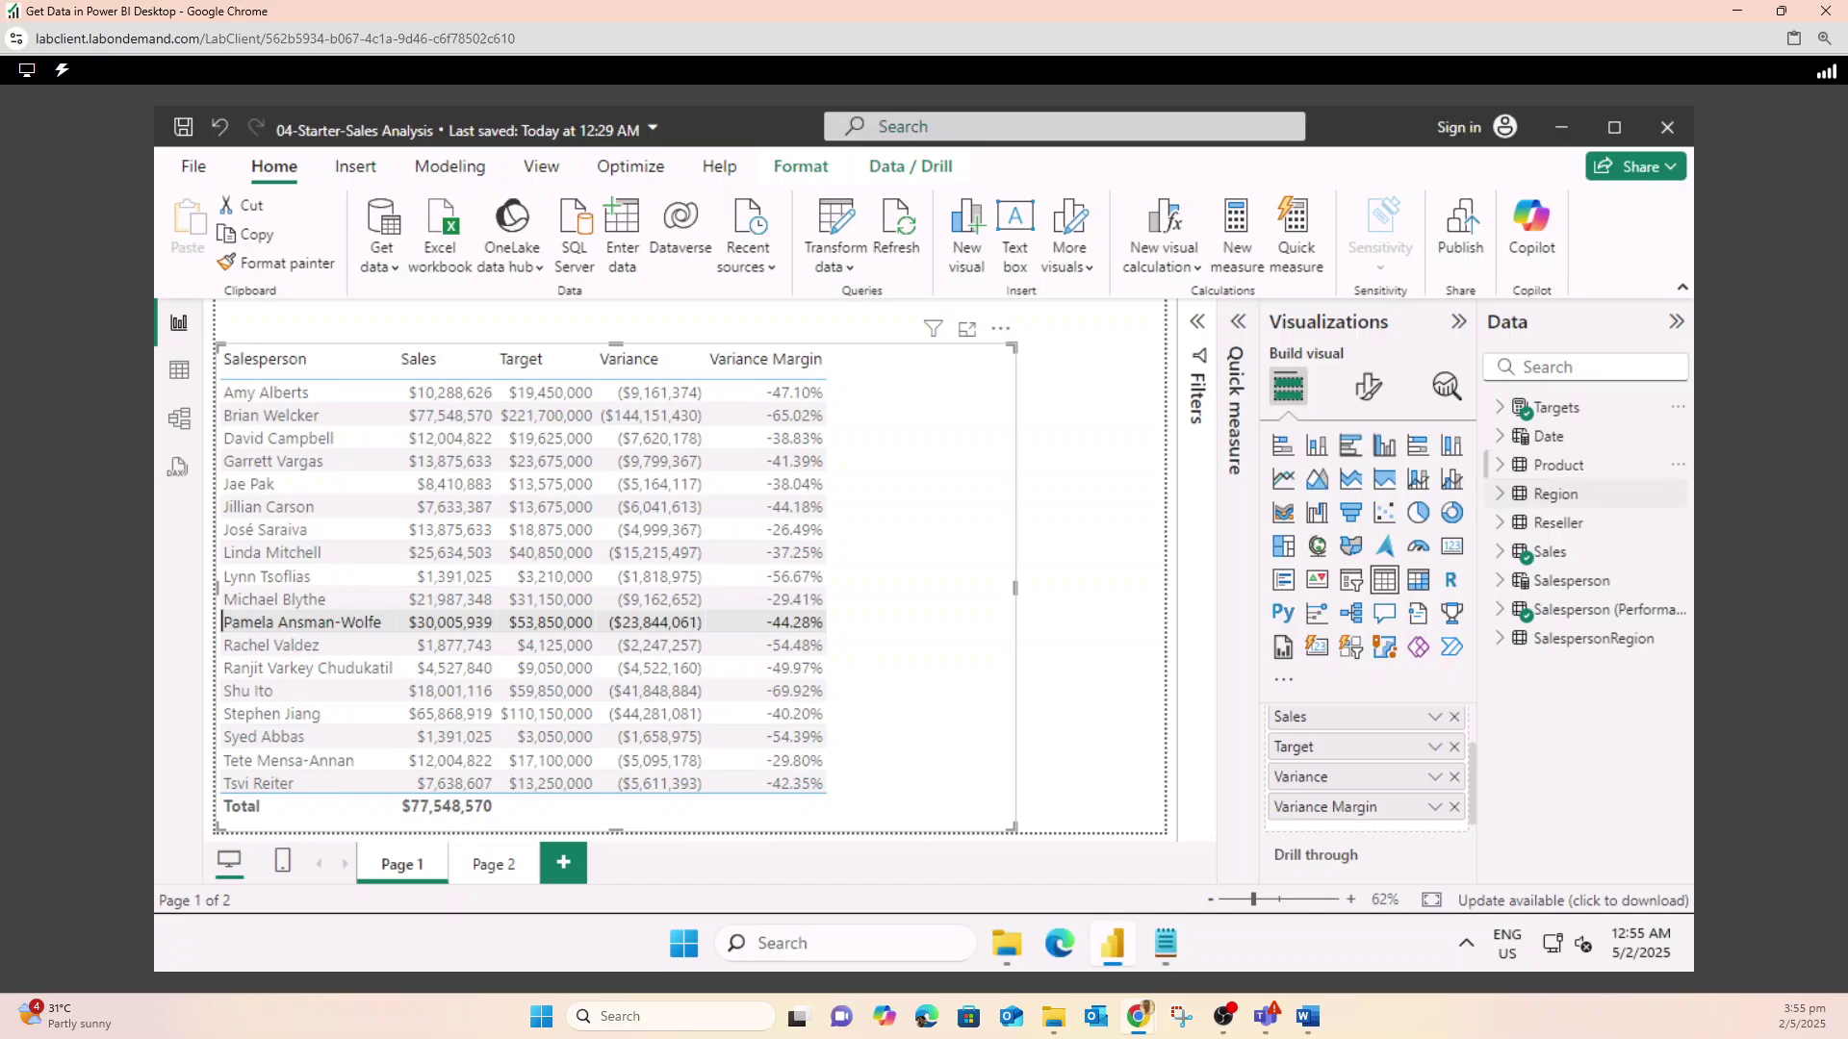
- Expand all tables in the Data pane and widen the pane
{"action": "right_click", "coordinate": [1562, 686]}
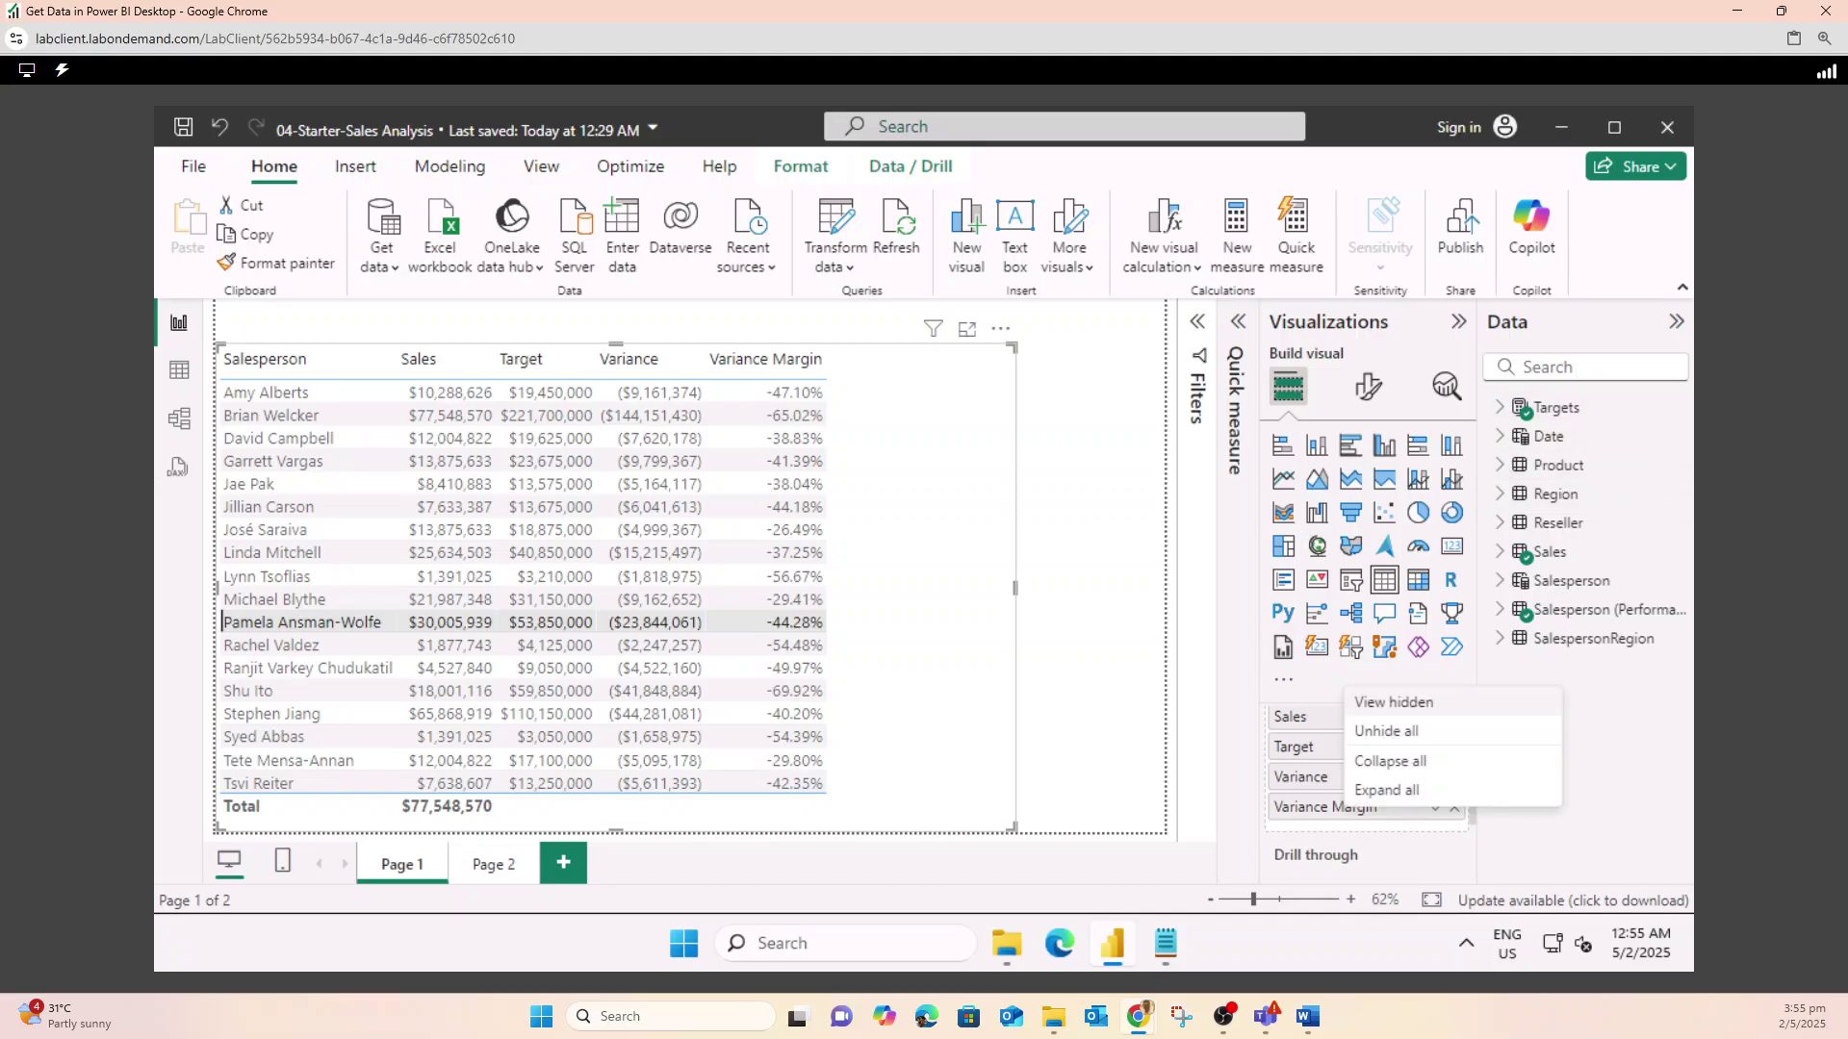
{"action": "left_click", "coordinate": [1386, 789]}
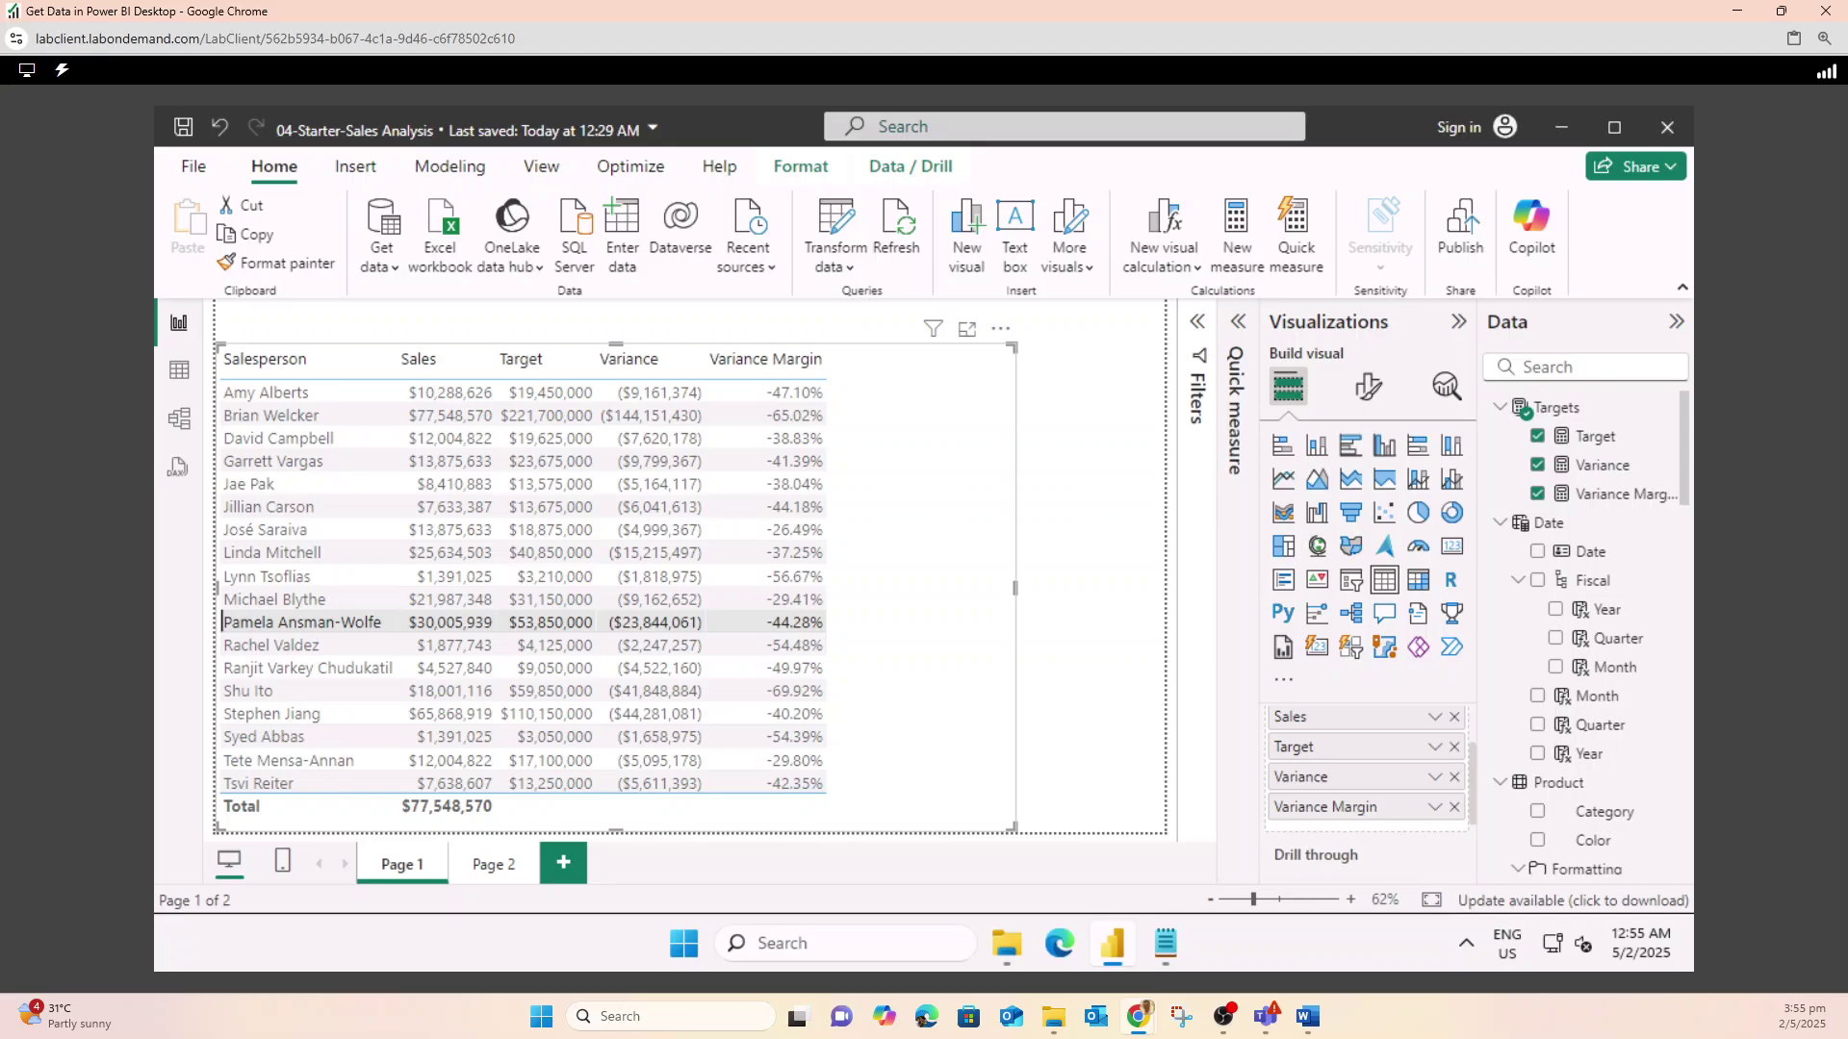
{"action": "left_click_drag", "start_coordinate": [1479, 578], "coordinate": [1421, 578]}
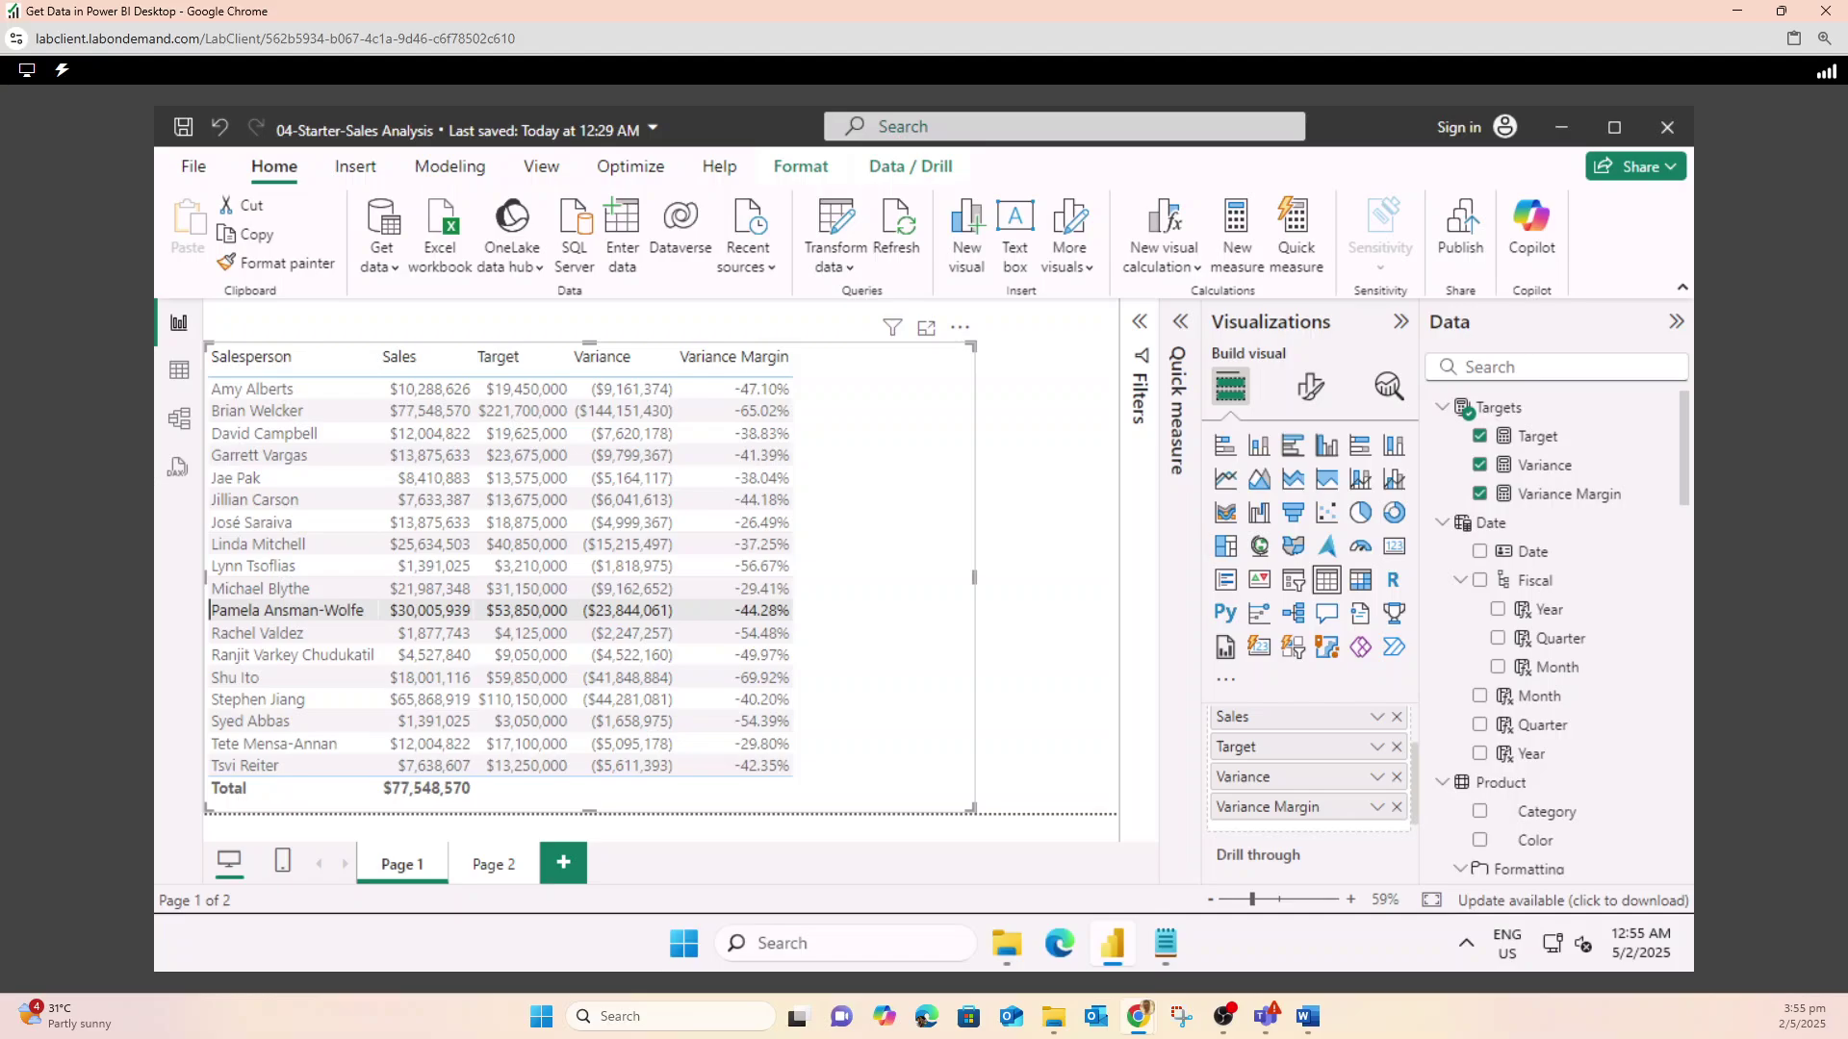
- Recheck the assignment page and collapse the Targets table, the Date table's Fiscal hierarchy and the Product table in the Data pane
{"action": "mouse_move", "coordinate": [1138, 1017]}
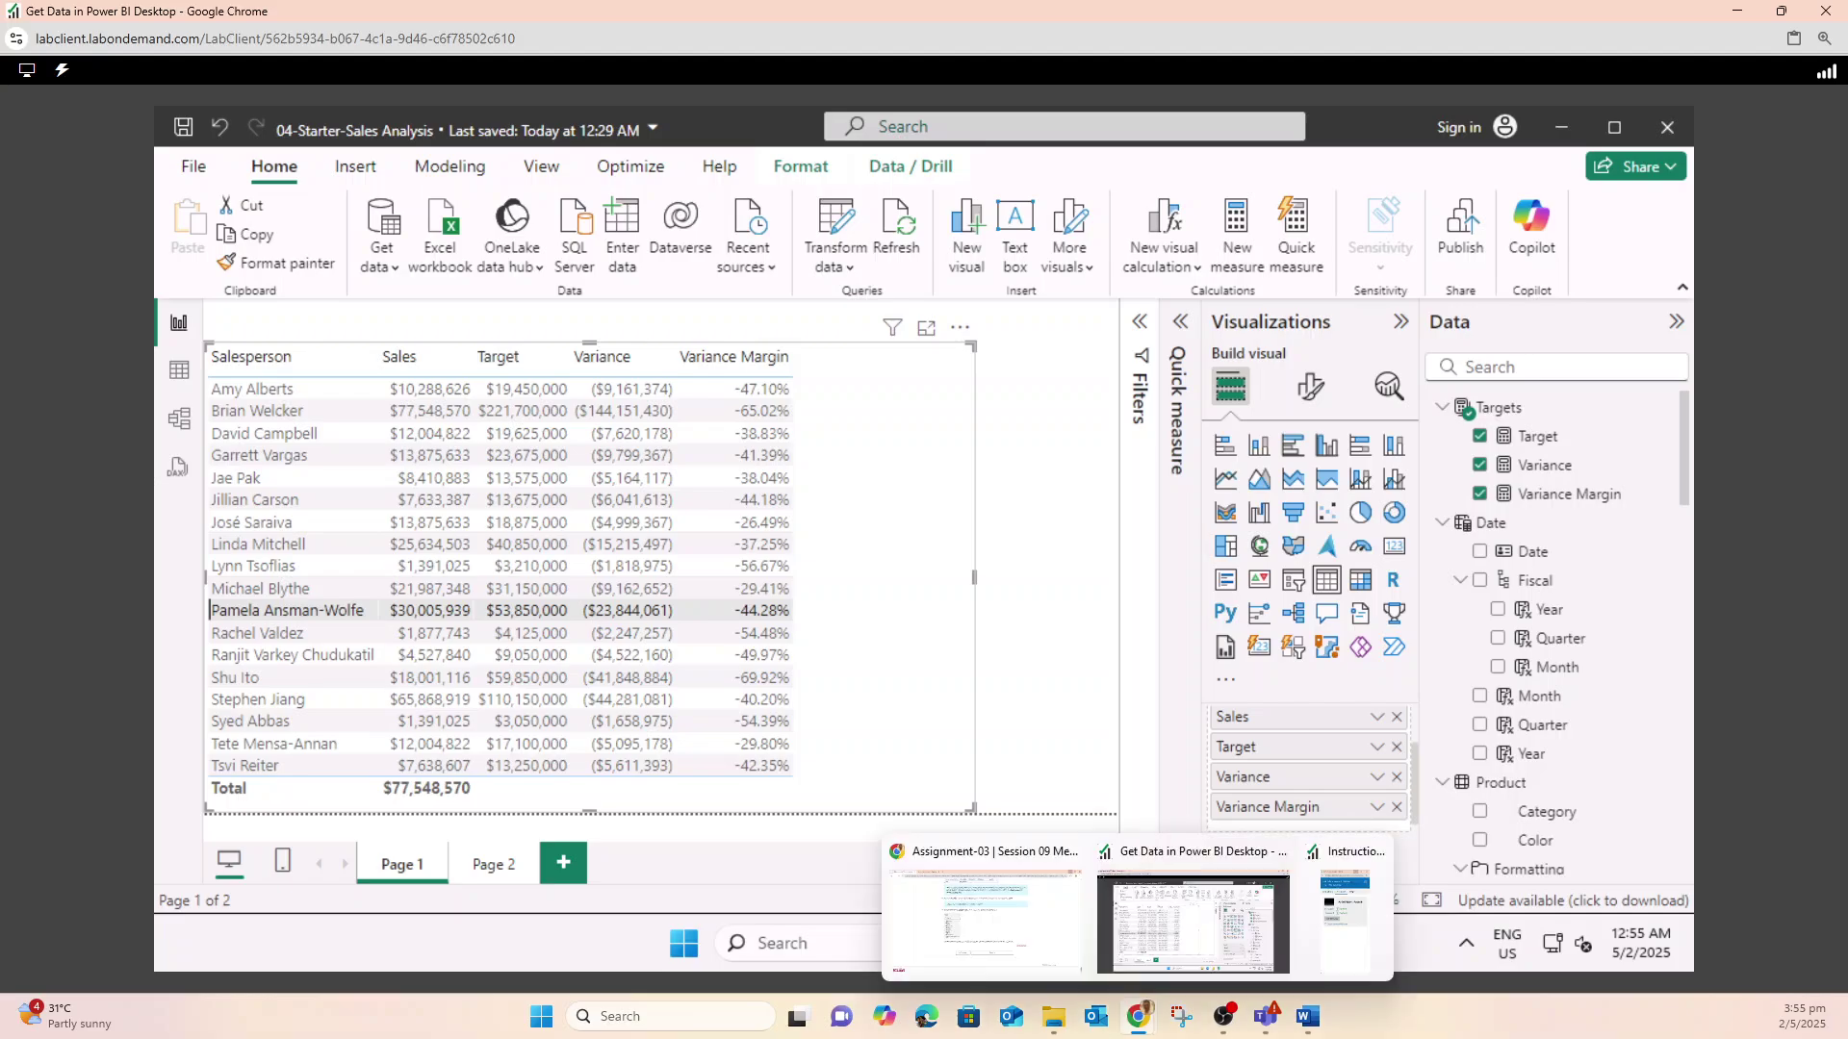
{"action": "left_click", "coordinate": [982, 915]}
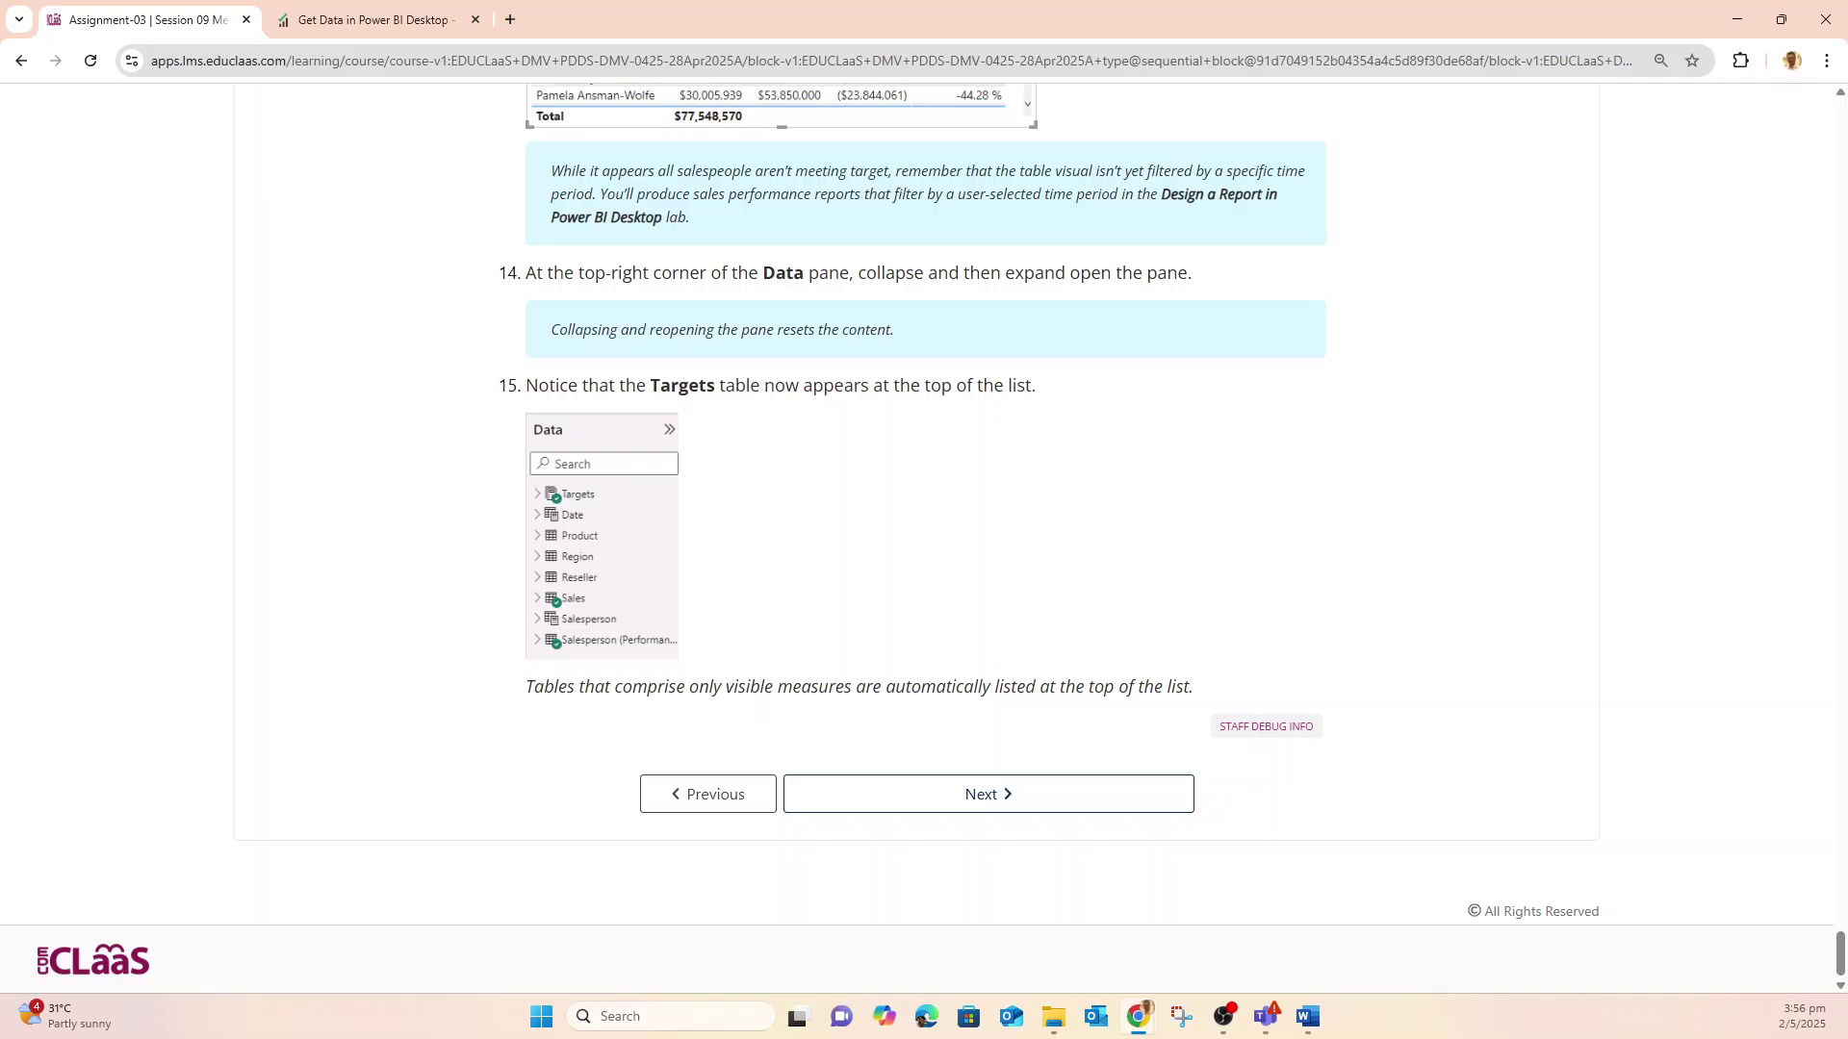
{"action": "left_click", "coordinate": [1736, 19]}
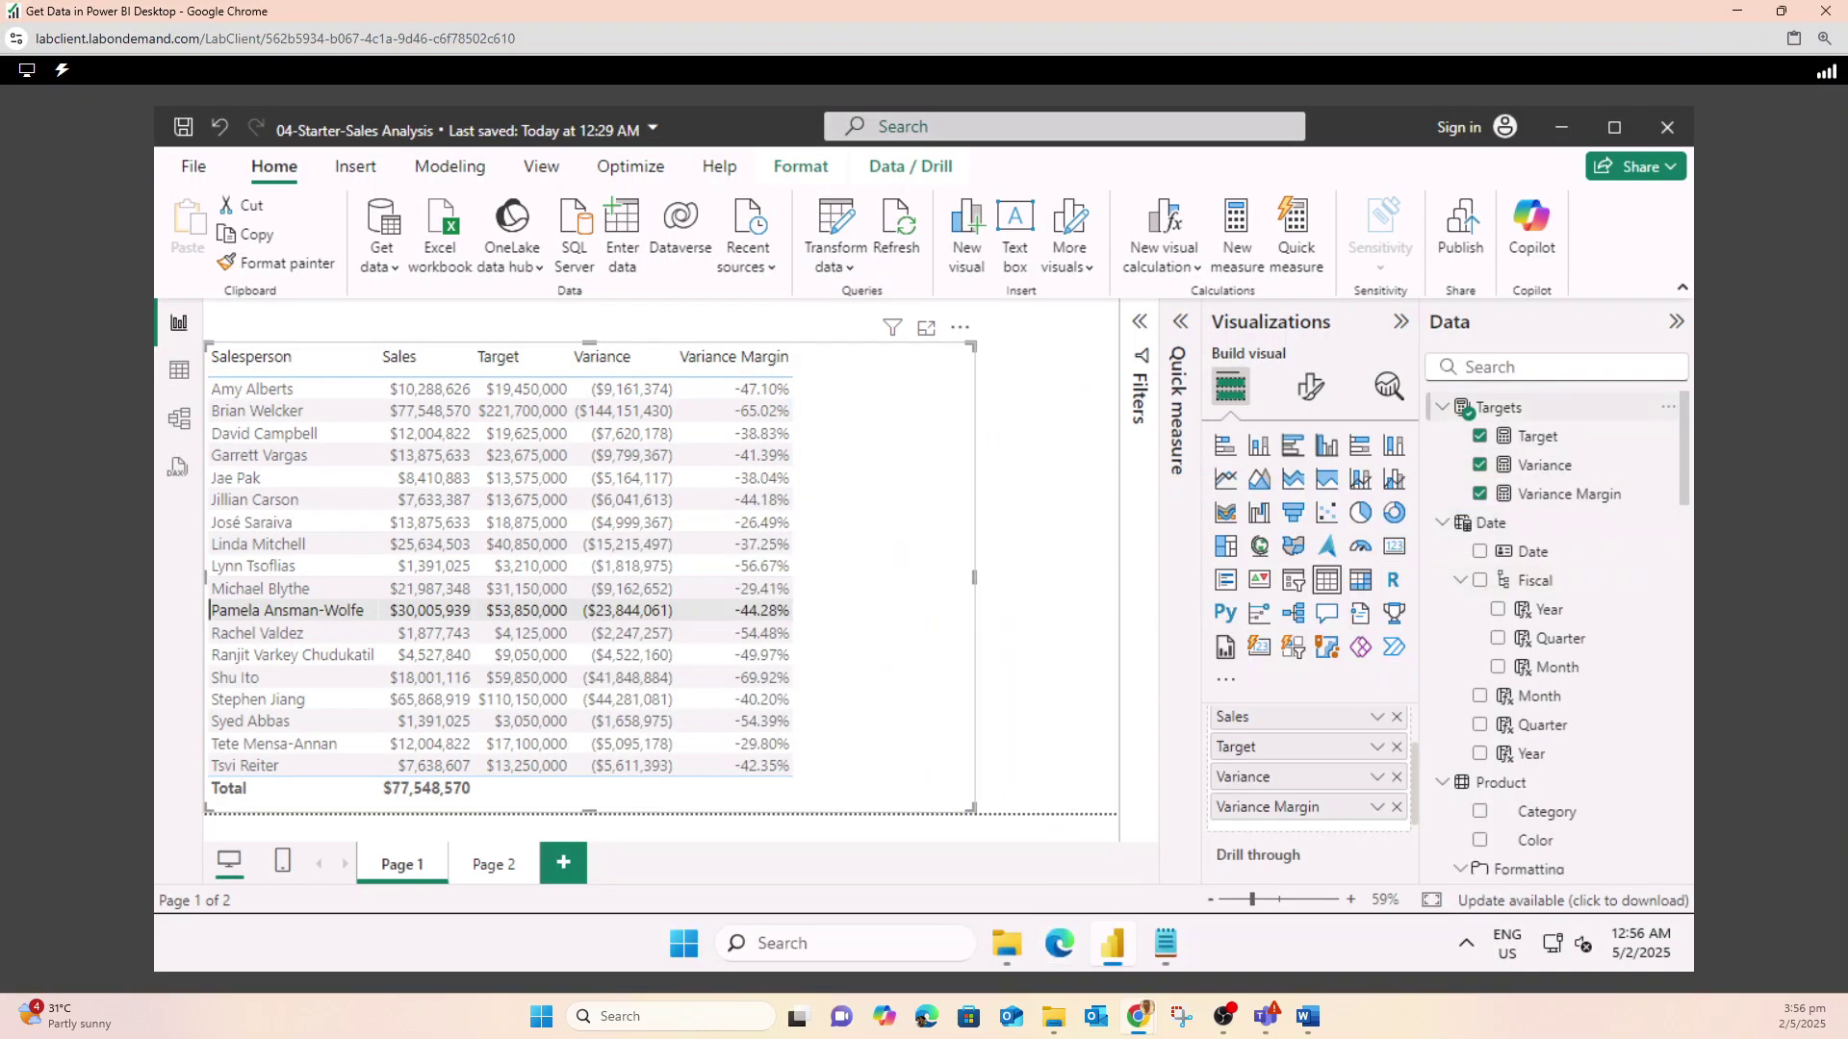
{"action": "left_click", "coordinate": [1442, 407]}
{"action": "left_click", "coordinate": [1460, 493]}
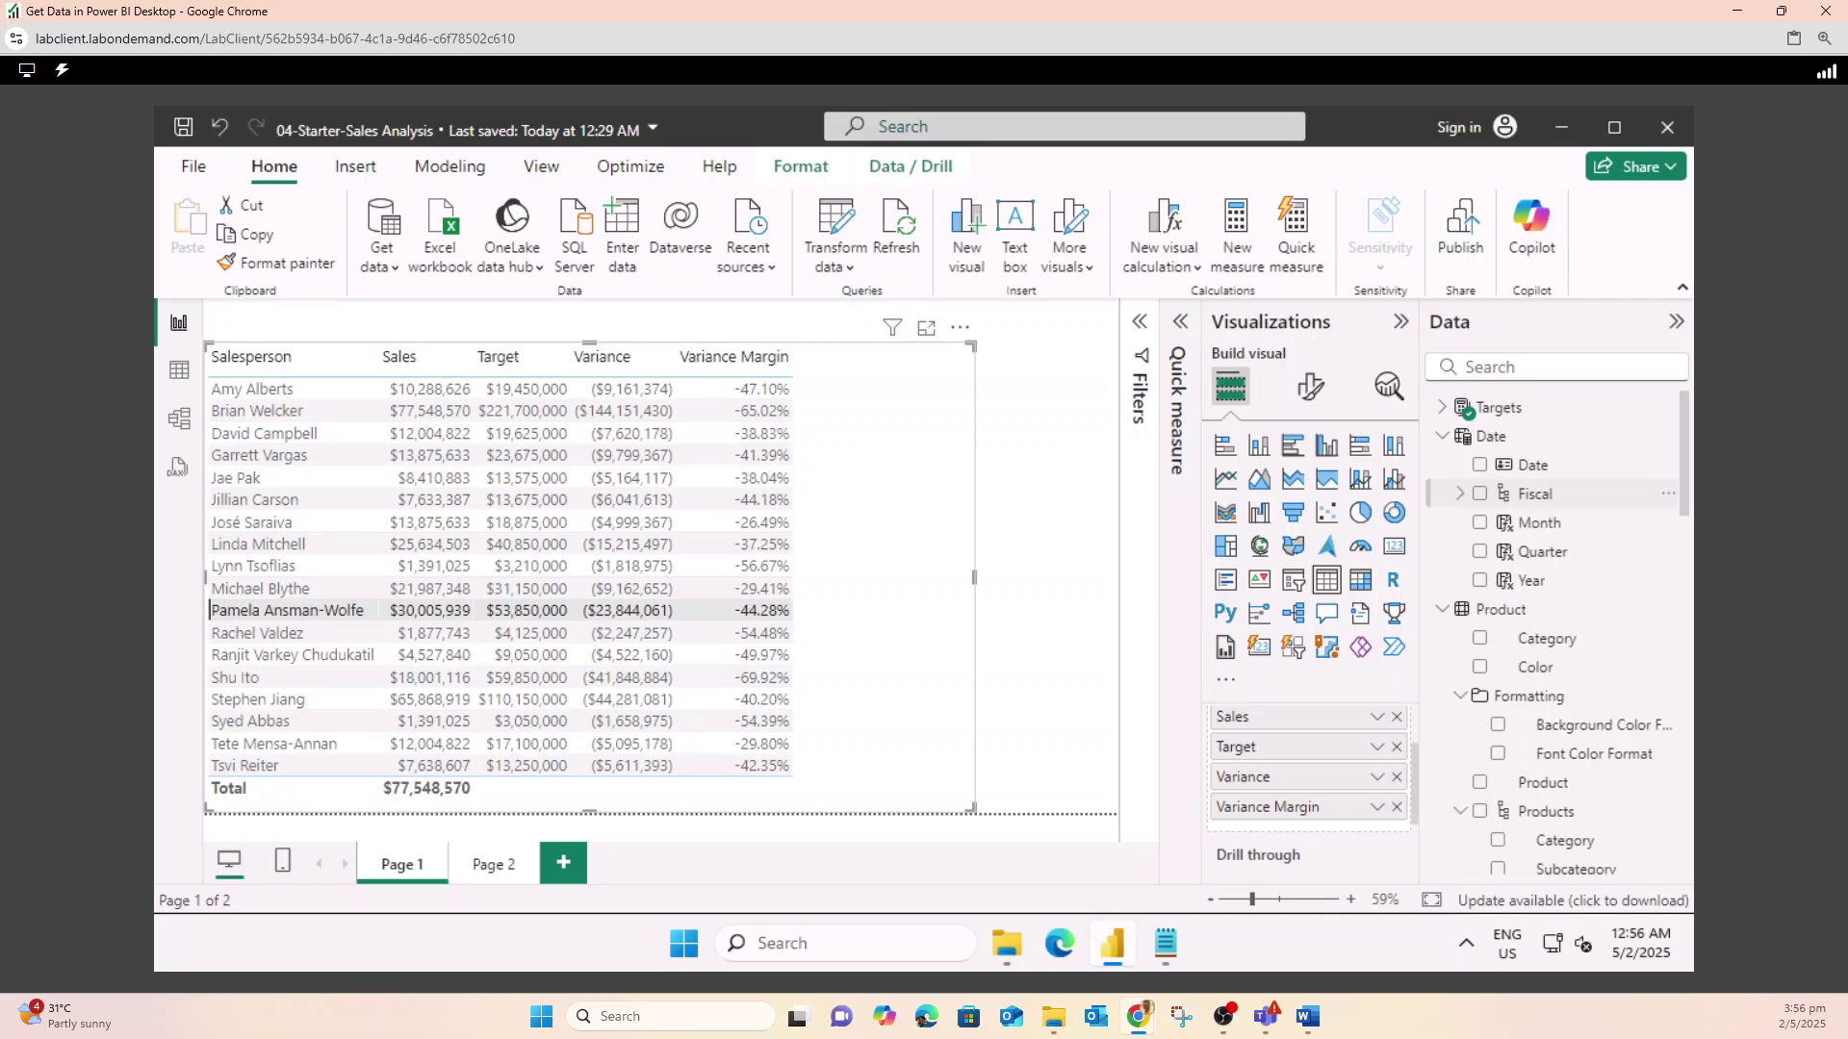
{"action": "left_click", "coordinate": [1454, 609]}
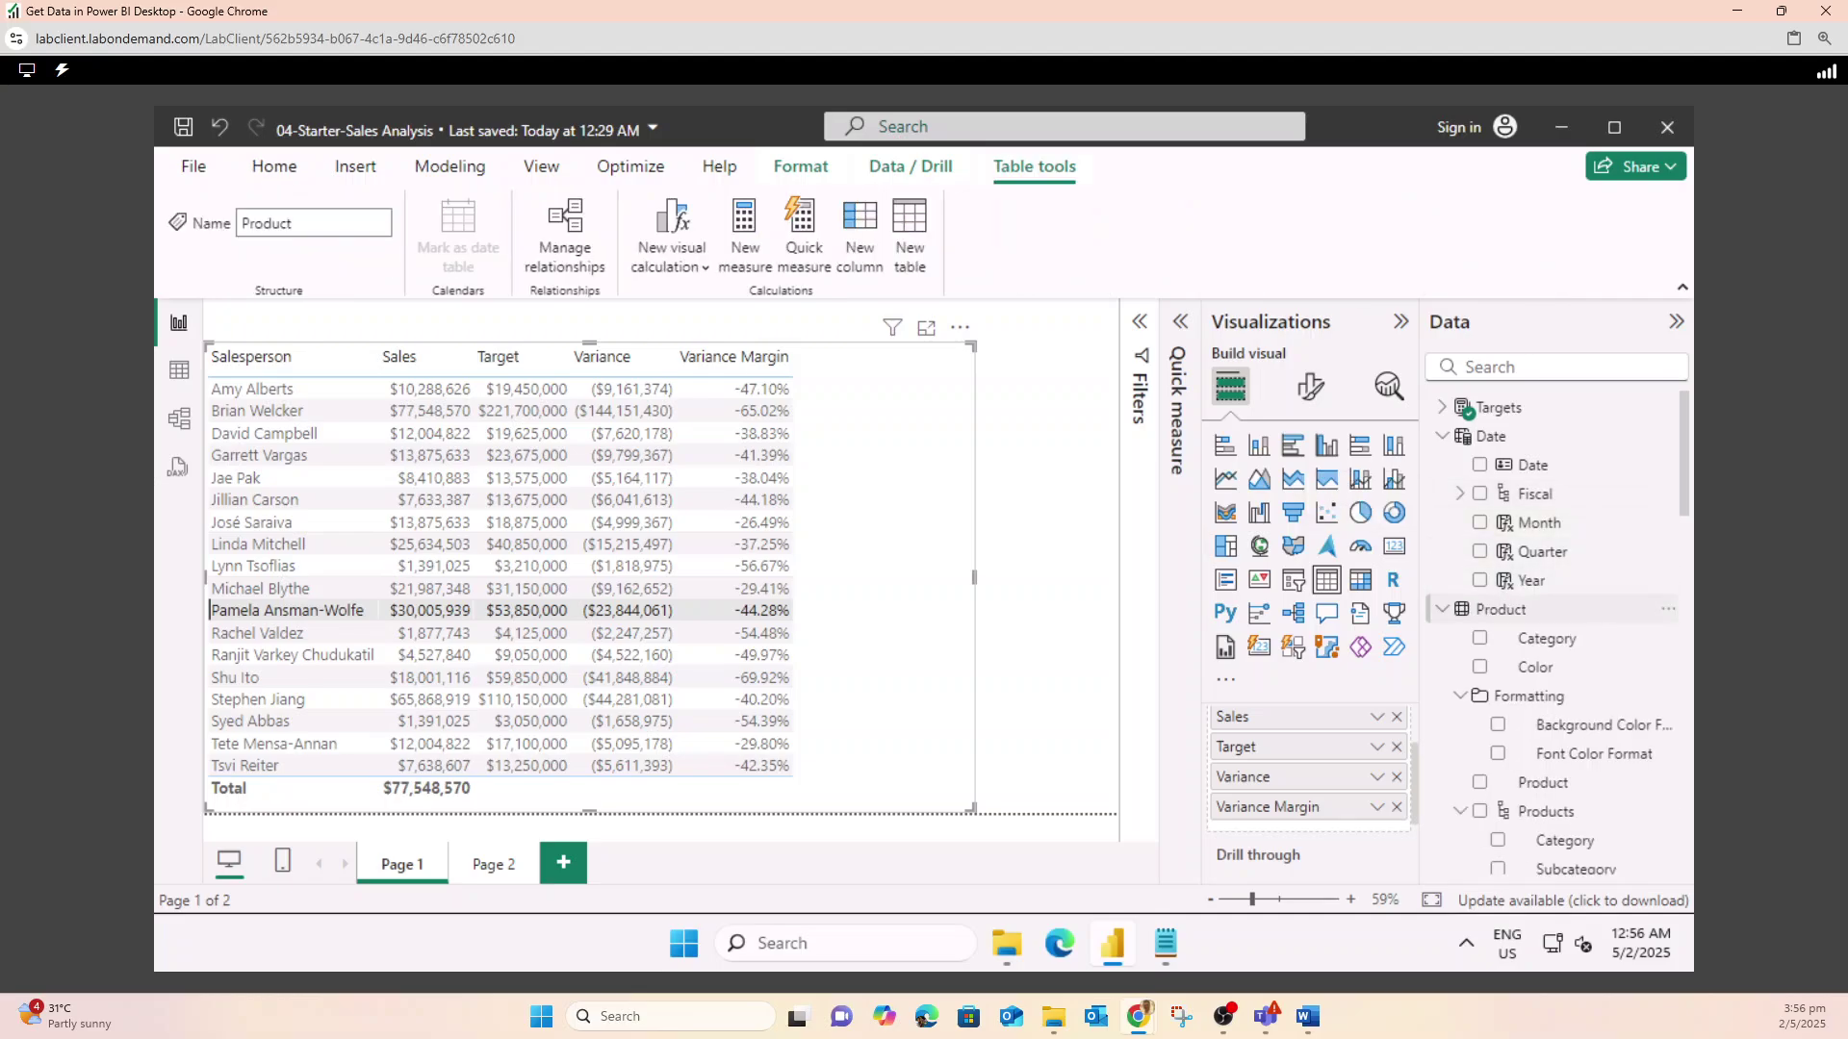
{"action": "left_click", "coordinate": [1441, 609]}
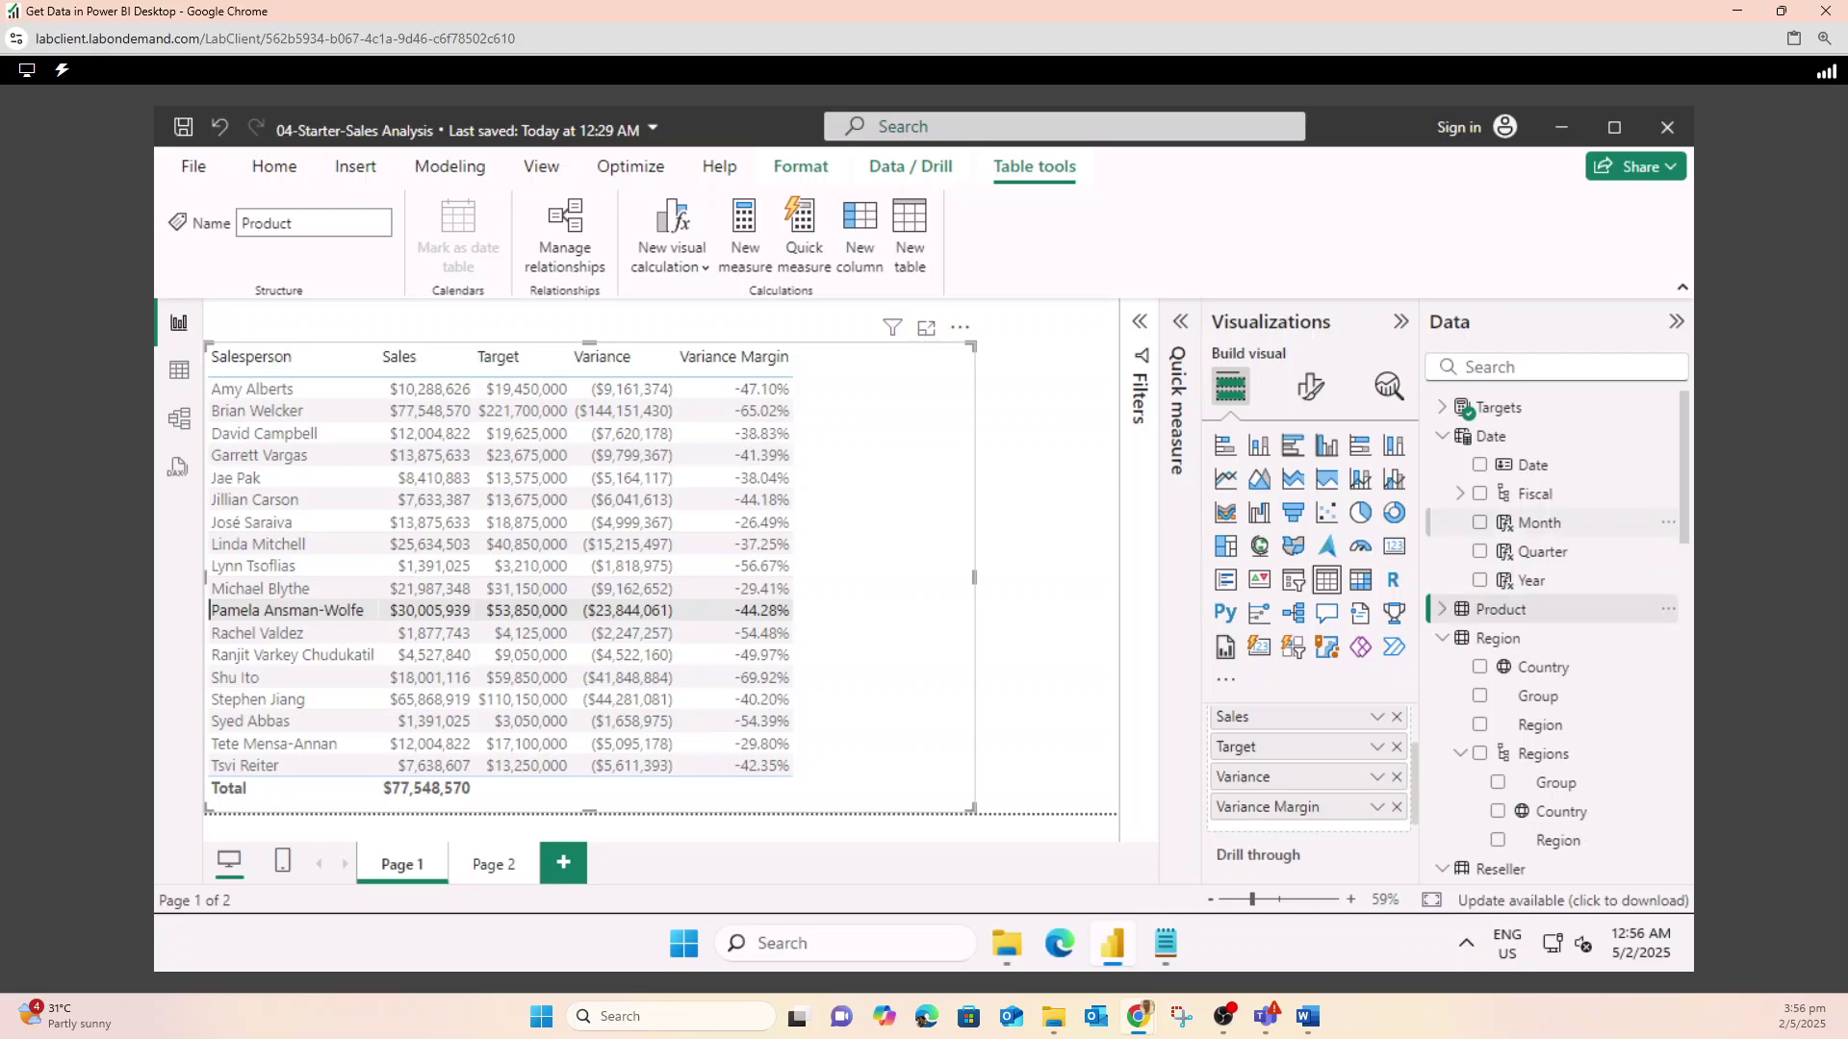
{"action": "scroll", "coordinate": [1554, 626], "scroll_direction": "down", "scroll_amount": 5}
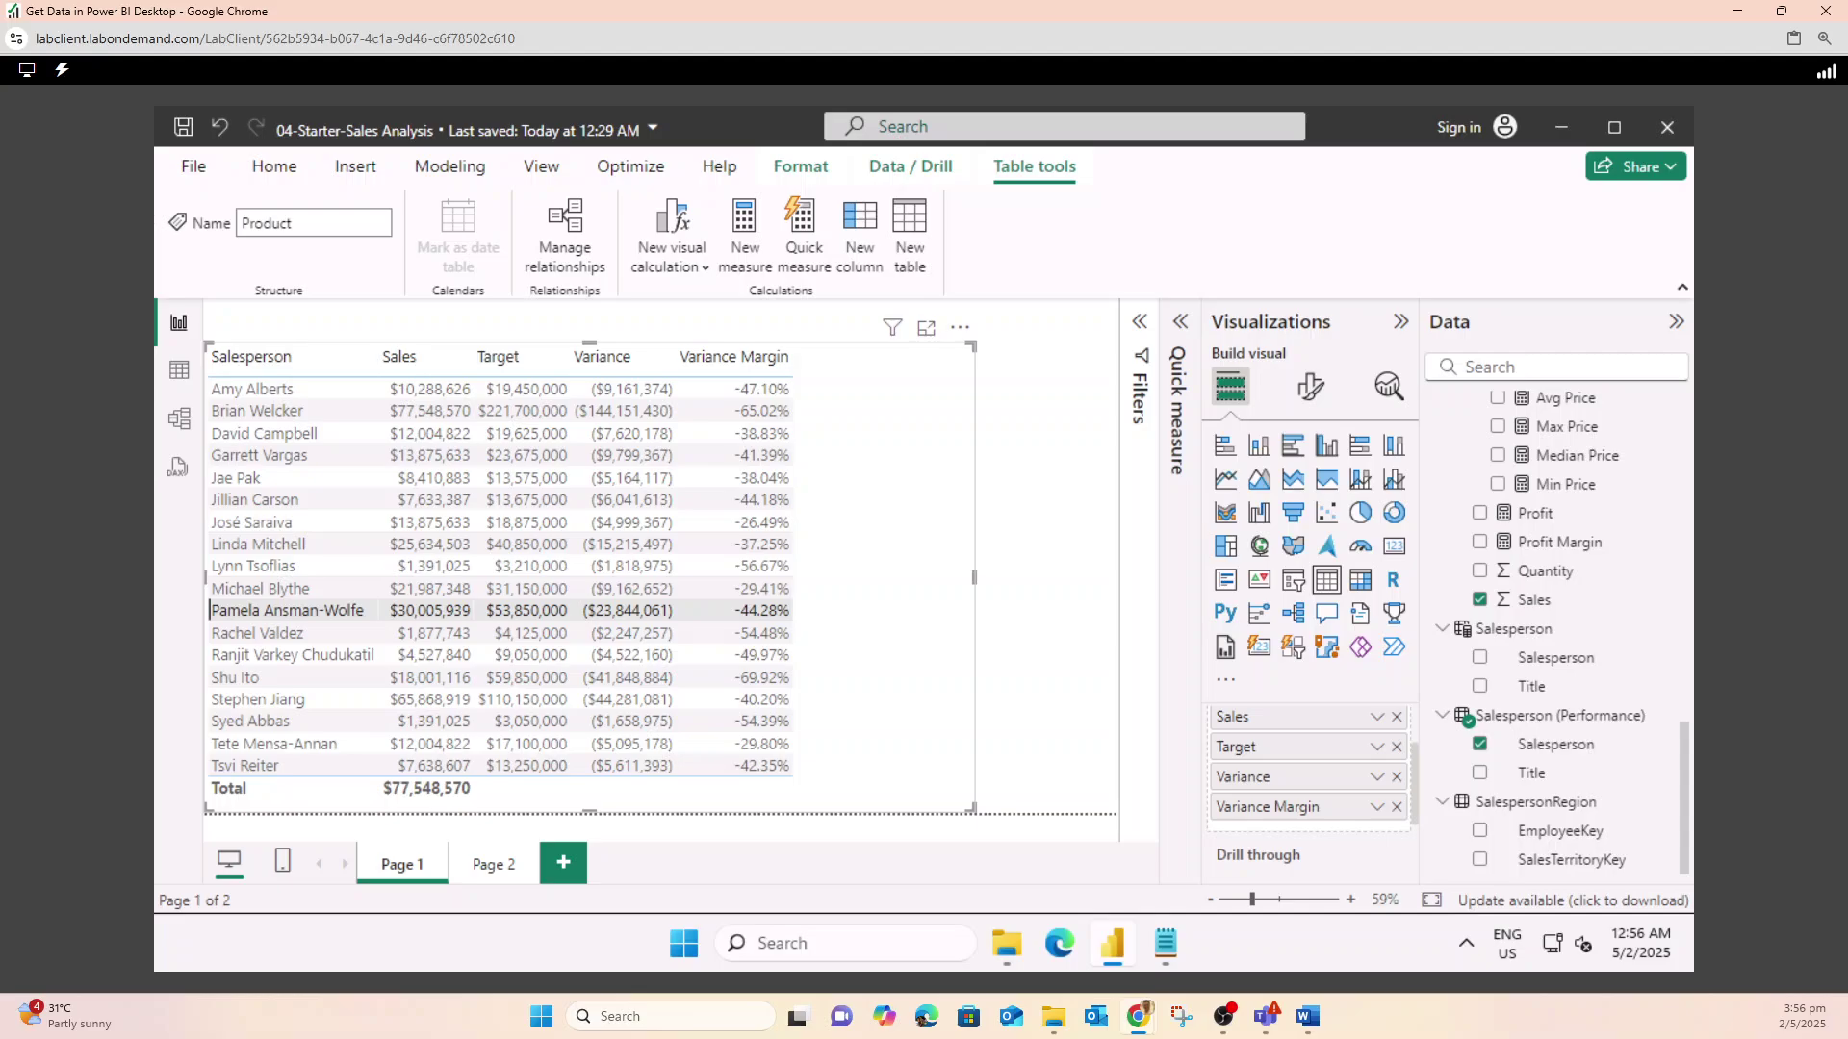
- Review the end of the assignment page, the Word submission document and the lab's Resources page, and return to the Power BI report
{"action": "mouse_move", "coordinate": [1111, 943]}
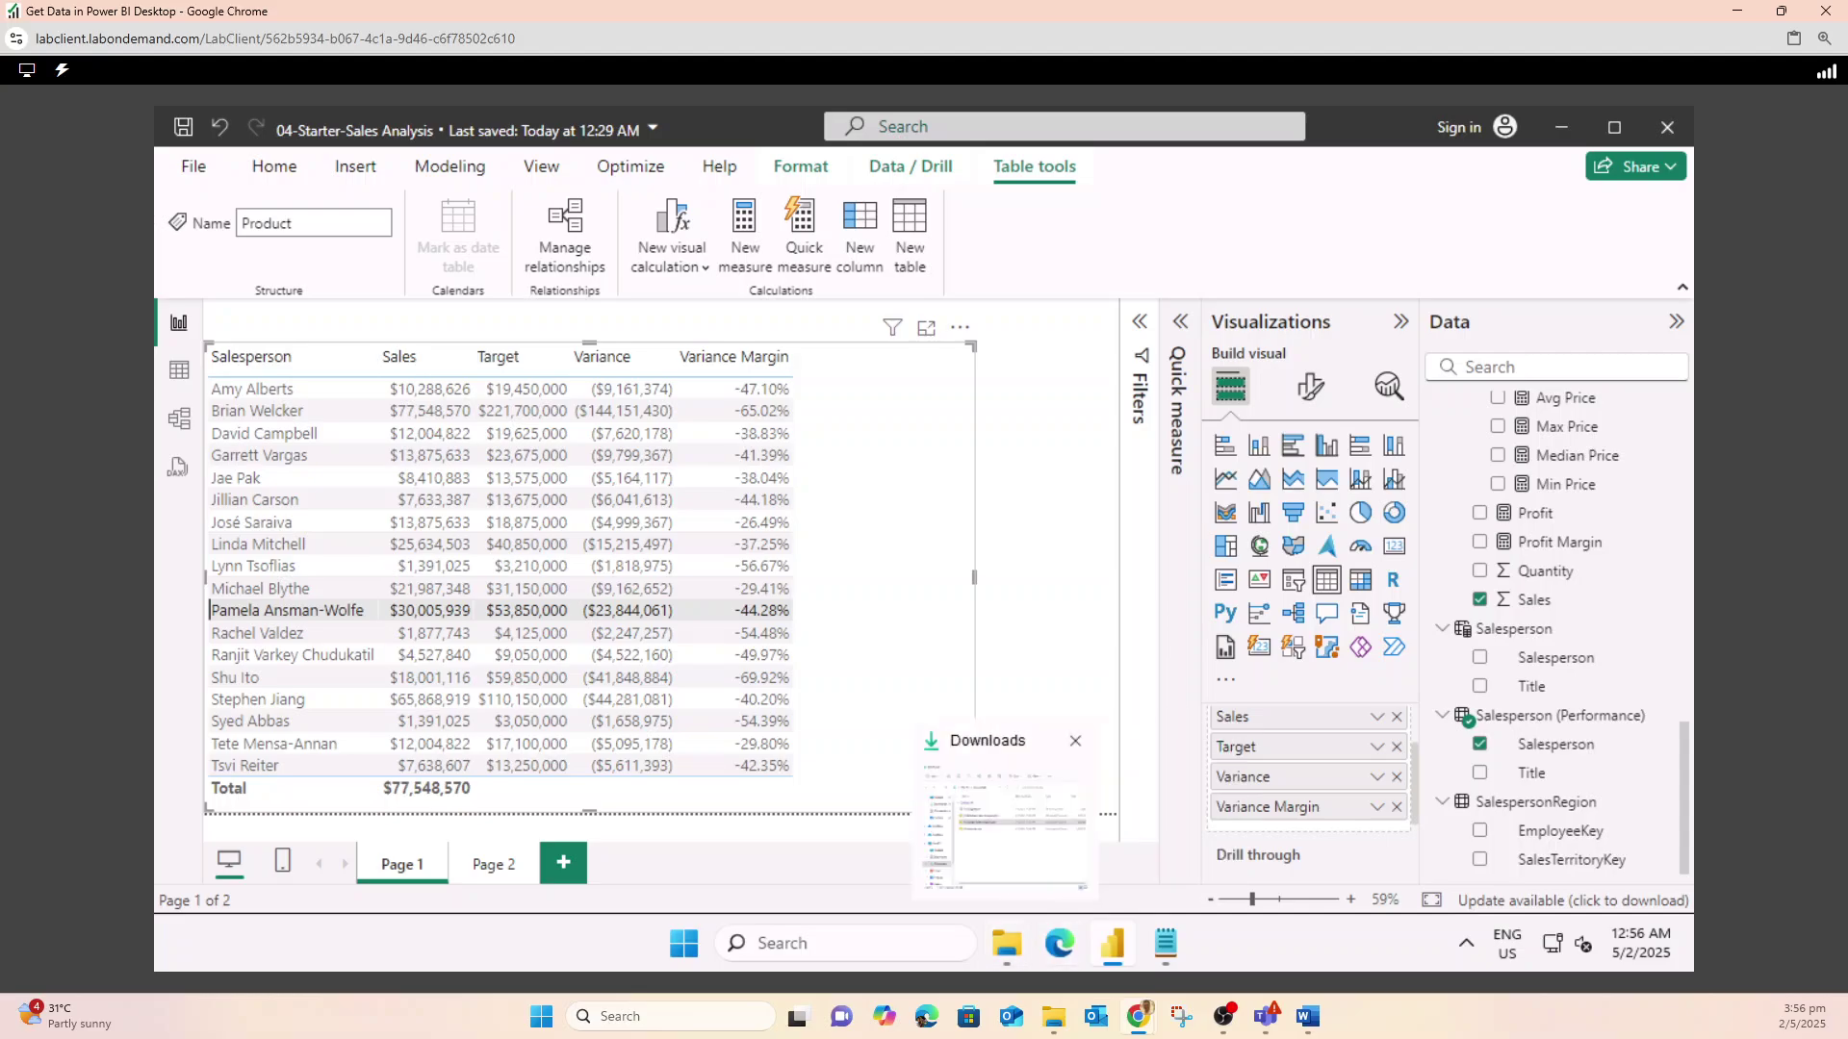
{"action": "mouse_move", "coordinate": [1138, 1016]}
{"action": "left_click", "coordinate": [981, 914]}
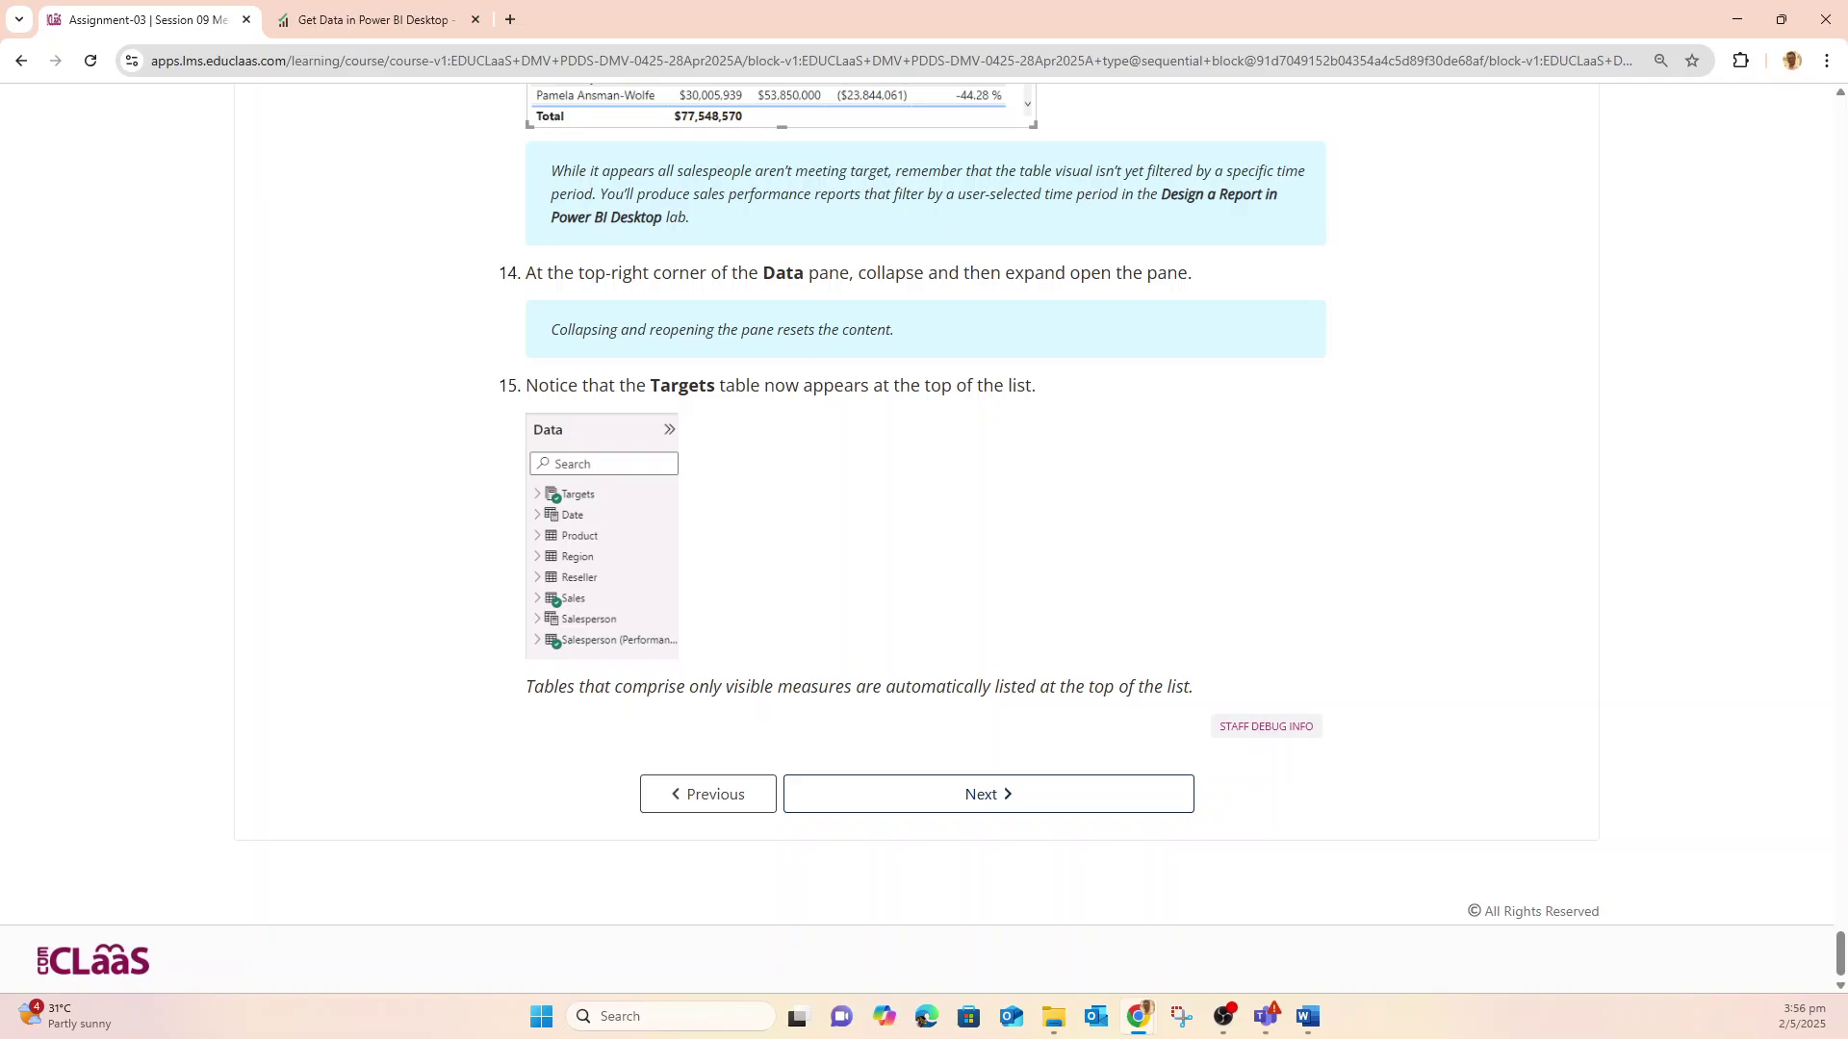
{"action": "scroll", "coordinate": [924, 481], "scroll_direction": "up", "scroll_amount": 5}
{"action": "scroll", "coordinate": [924, 481], "scroll_direction": "down", "scroll_amount": 5}
{"action": "left_click", "coordinate": [1307, 1016]}
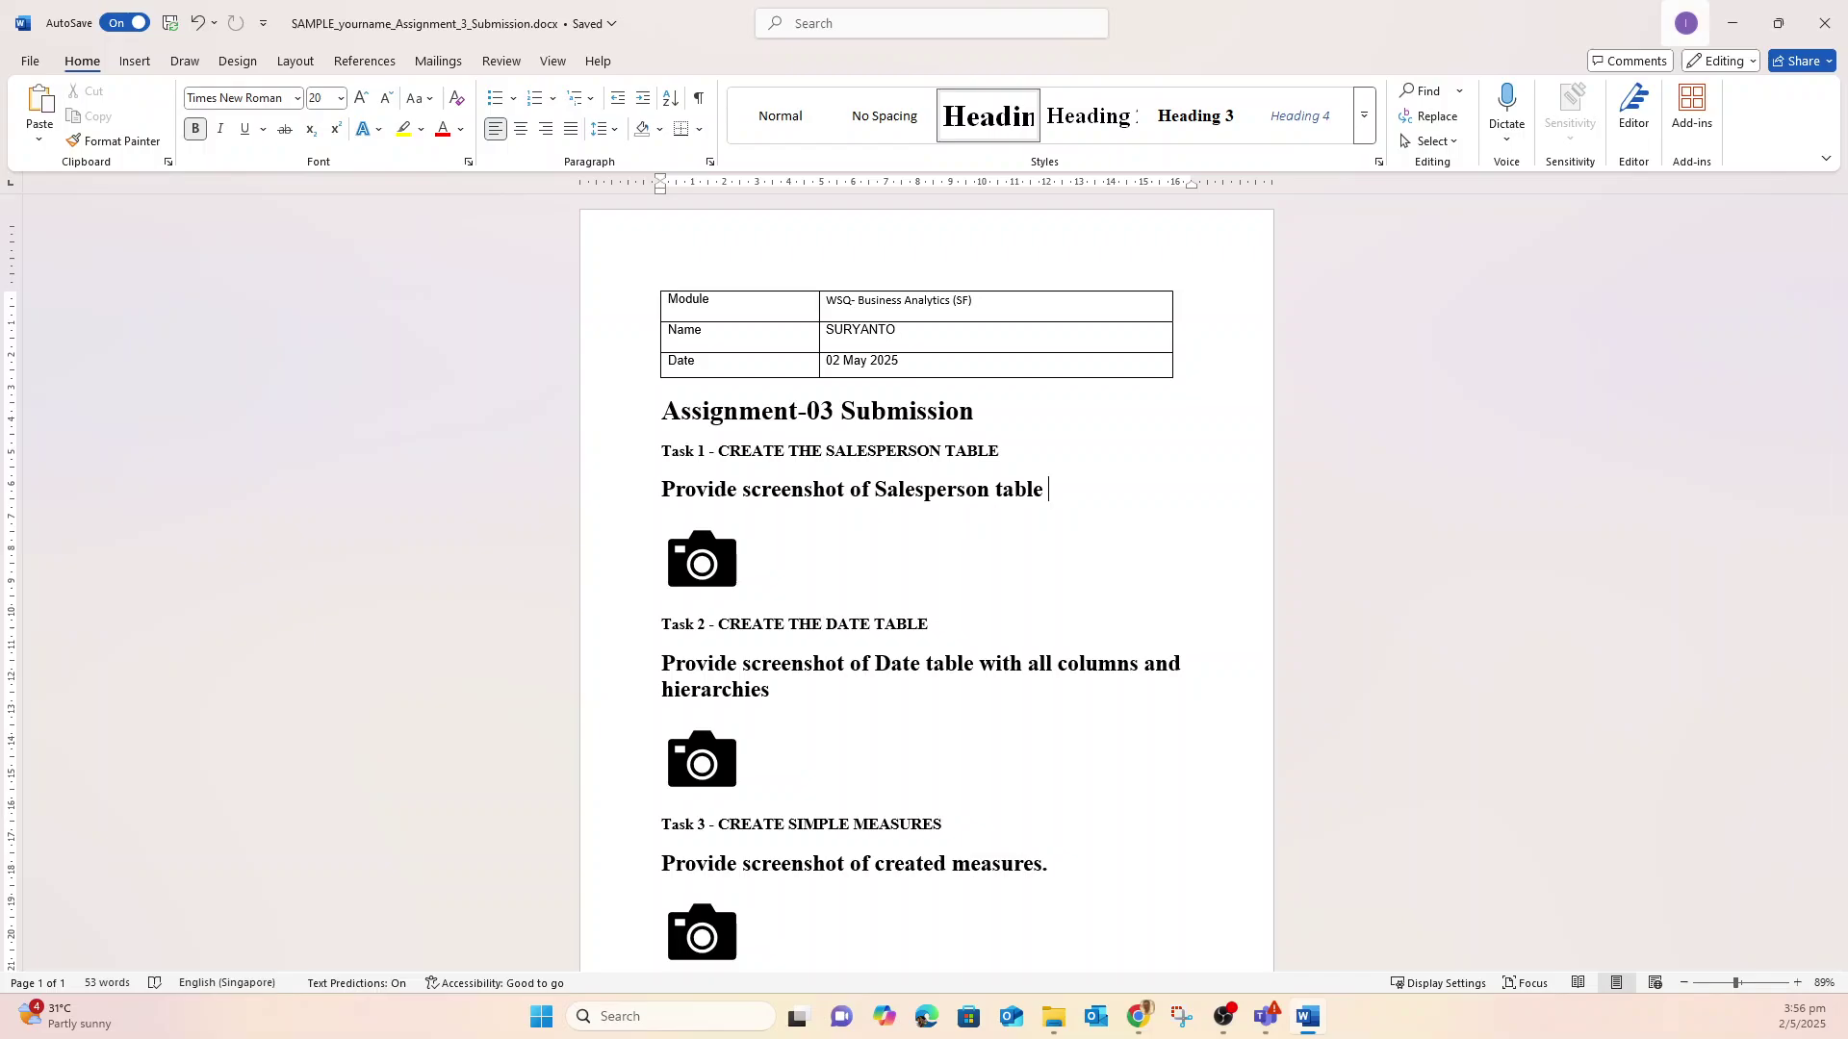
{"action": "left_click", "coordinate": [1733, 23]}
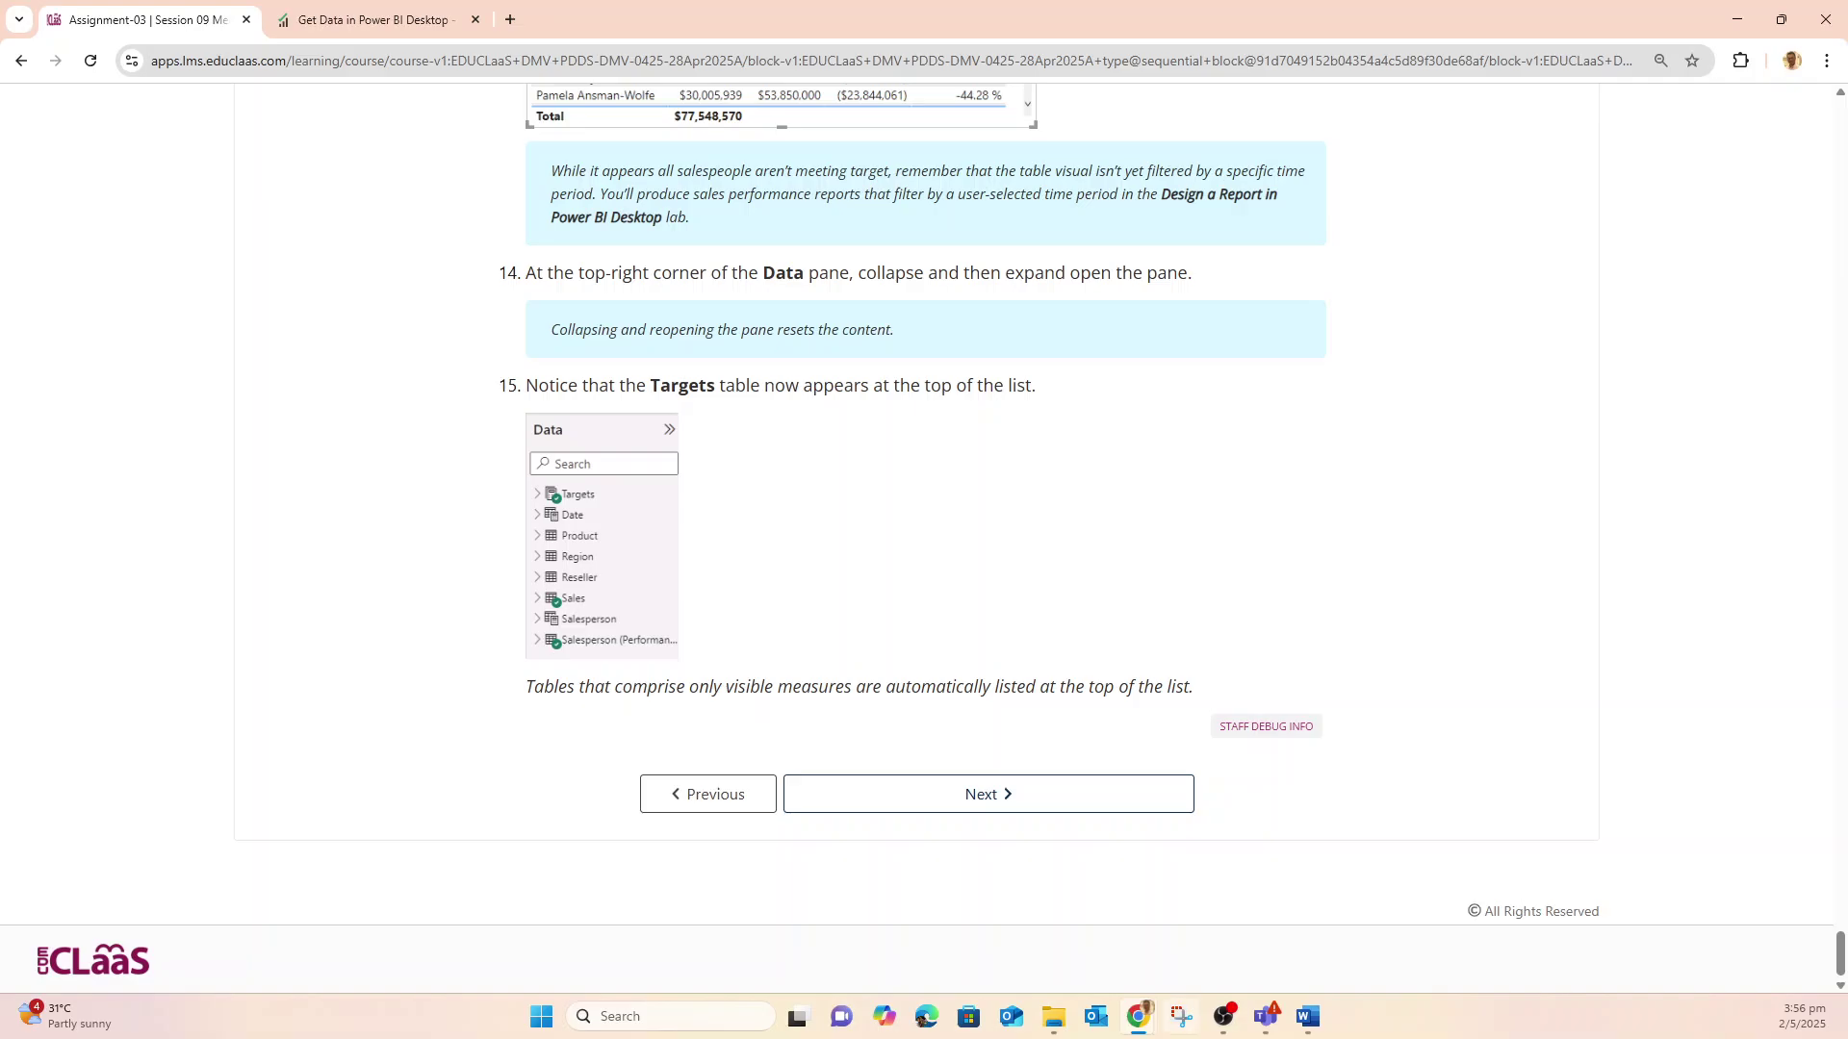
{"action": "mouse_move", "coordinate": [1139, 1016]}
{"action": "mouse_move", "coordinate": [1345, 919]}
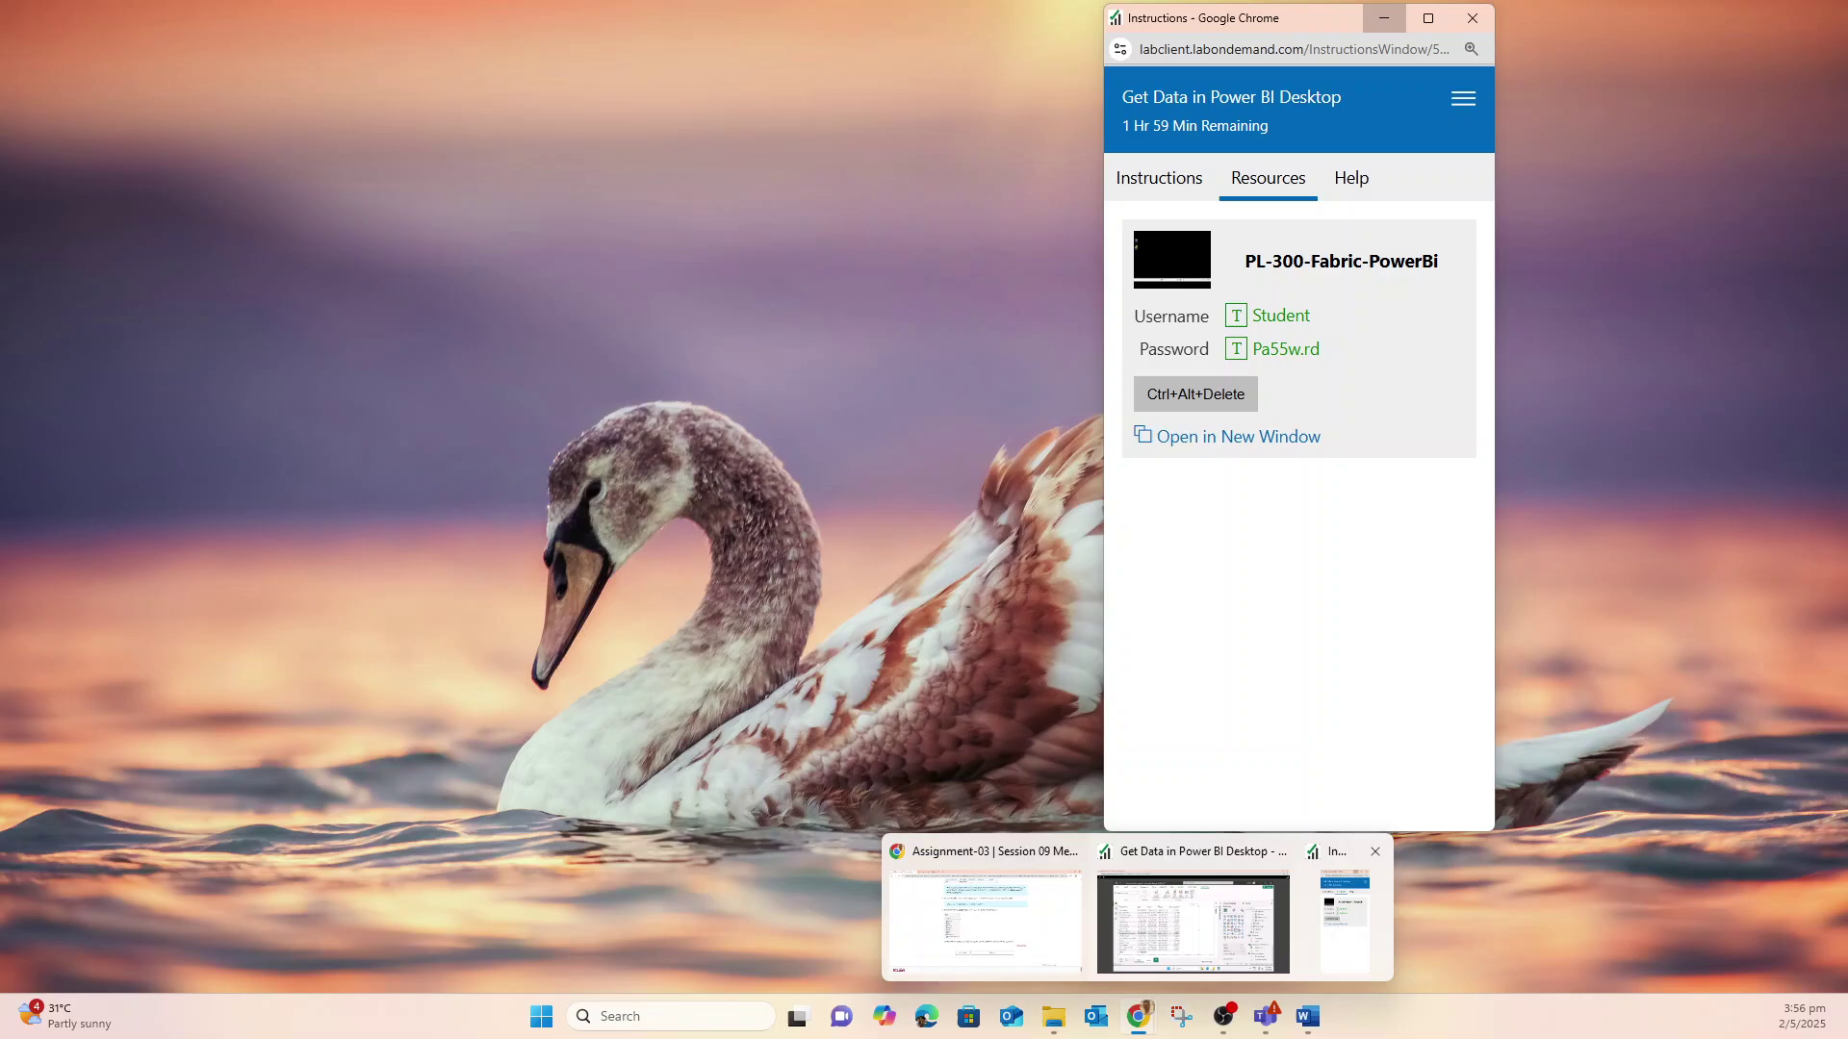
{"action": "left_click", "coordinate": [1344, 919]}
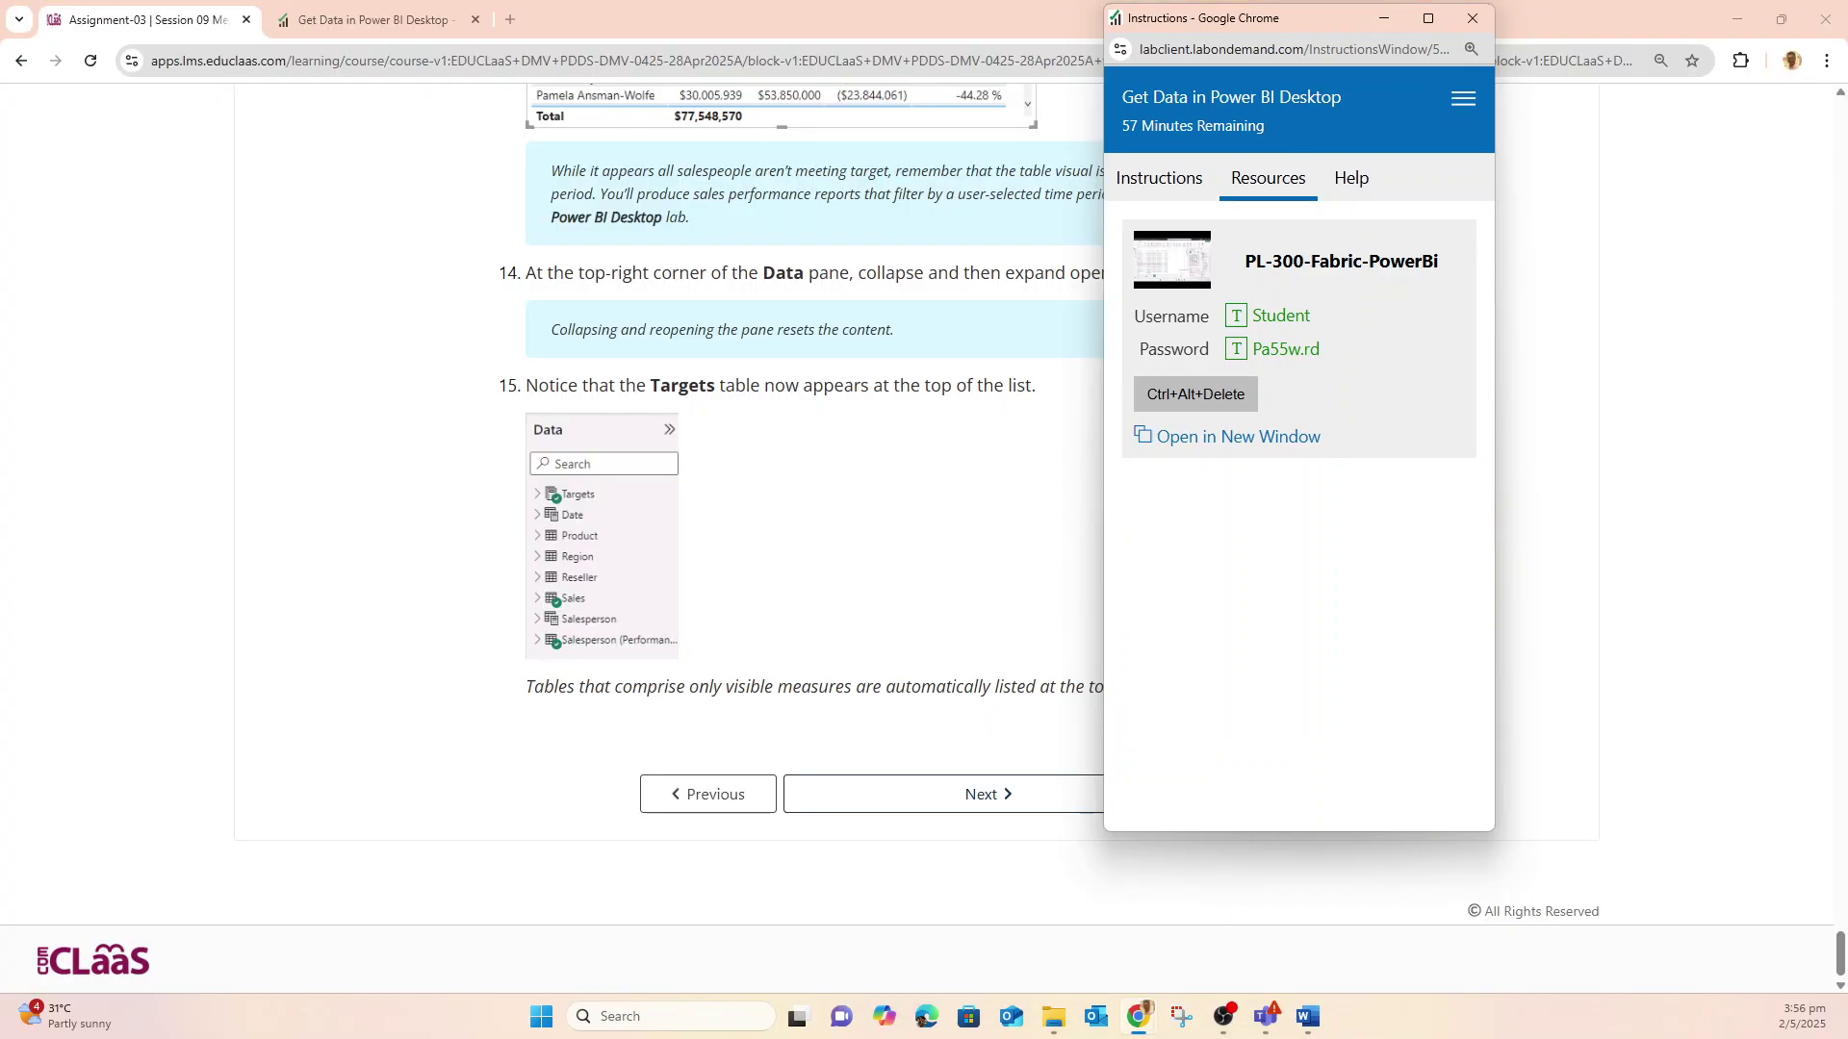
{"action": "mouse_move", "coordinate": [1139, 1016]}
{"action": "left_click", "coordinate": [1192, 919]}
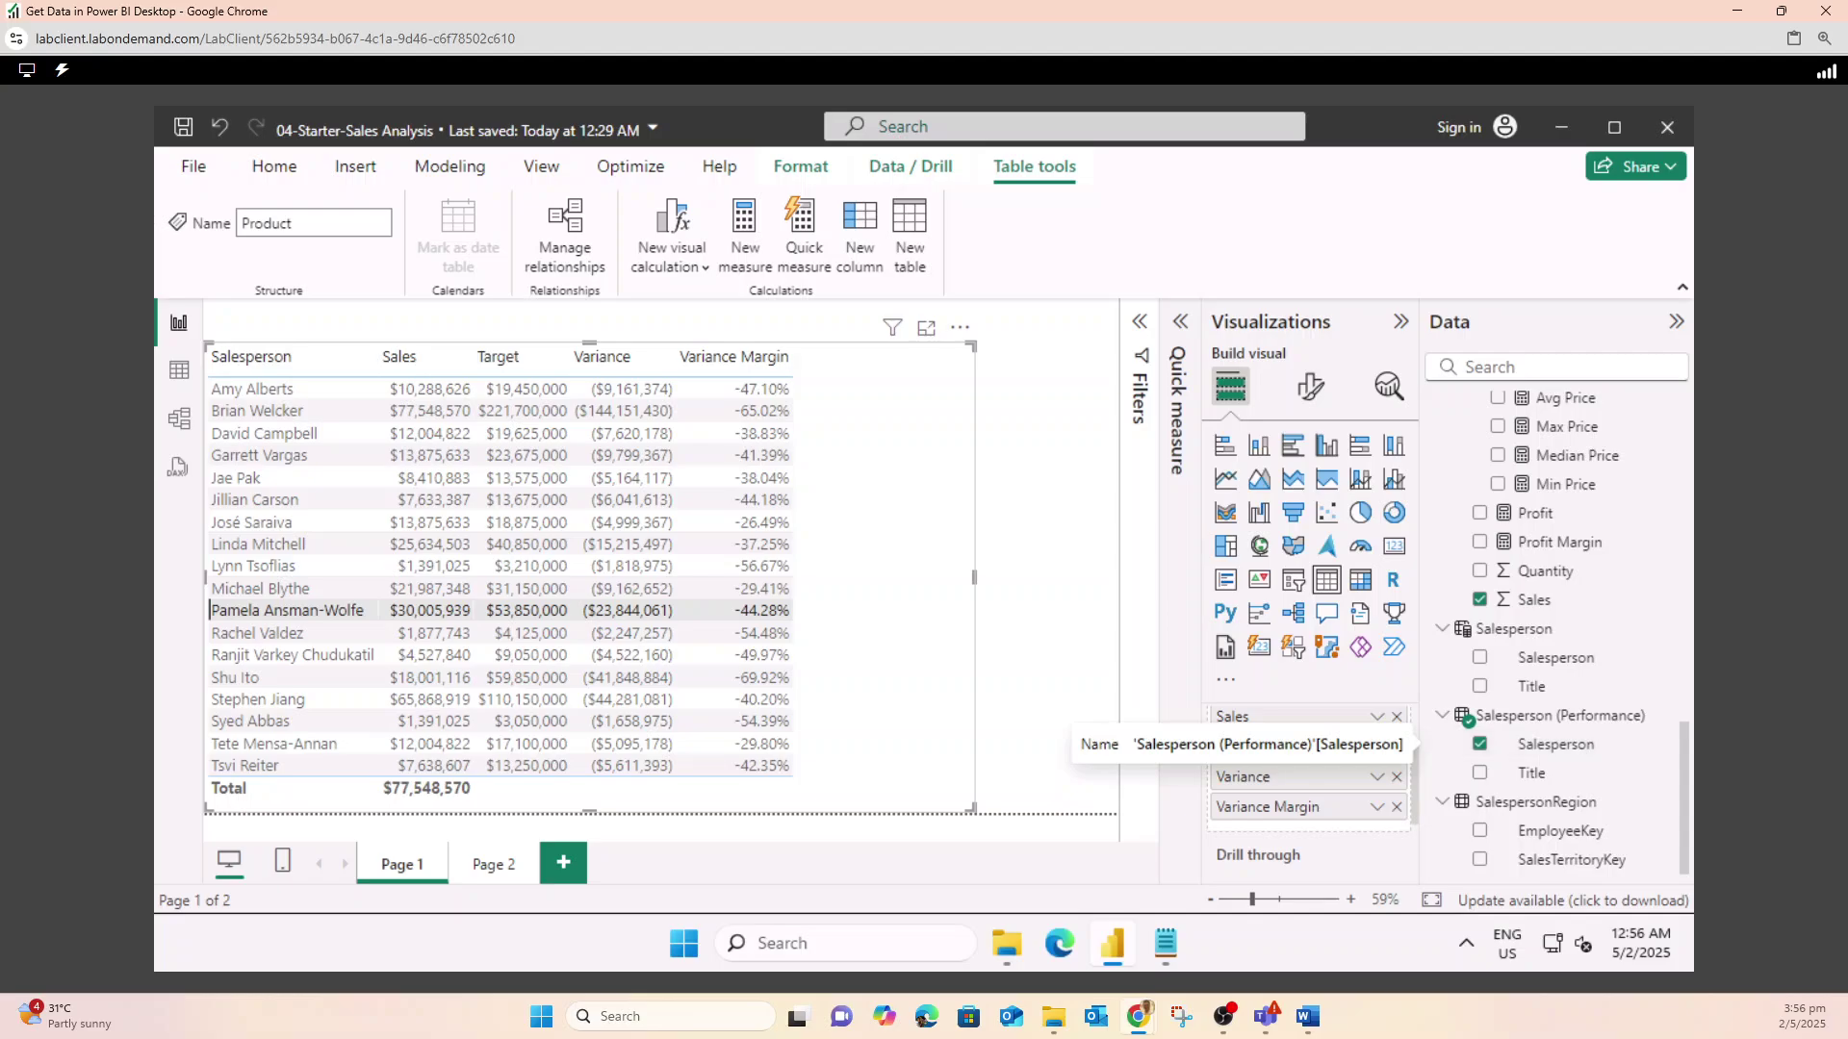
- Switch to the Assignment-03 page in Chrome and search it for "Salesperson"
{"action": "mouse_move", "coordinate": [1112, 943]}
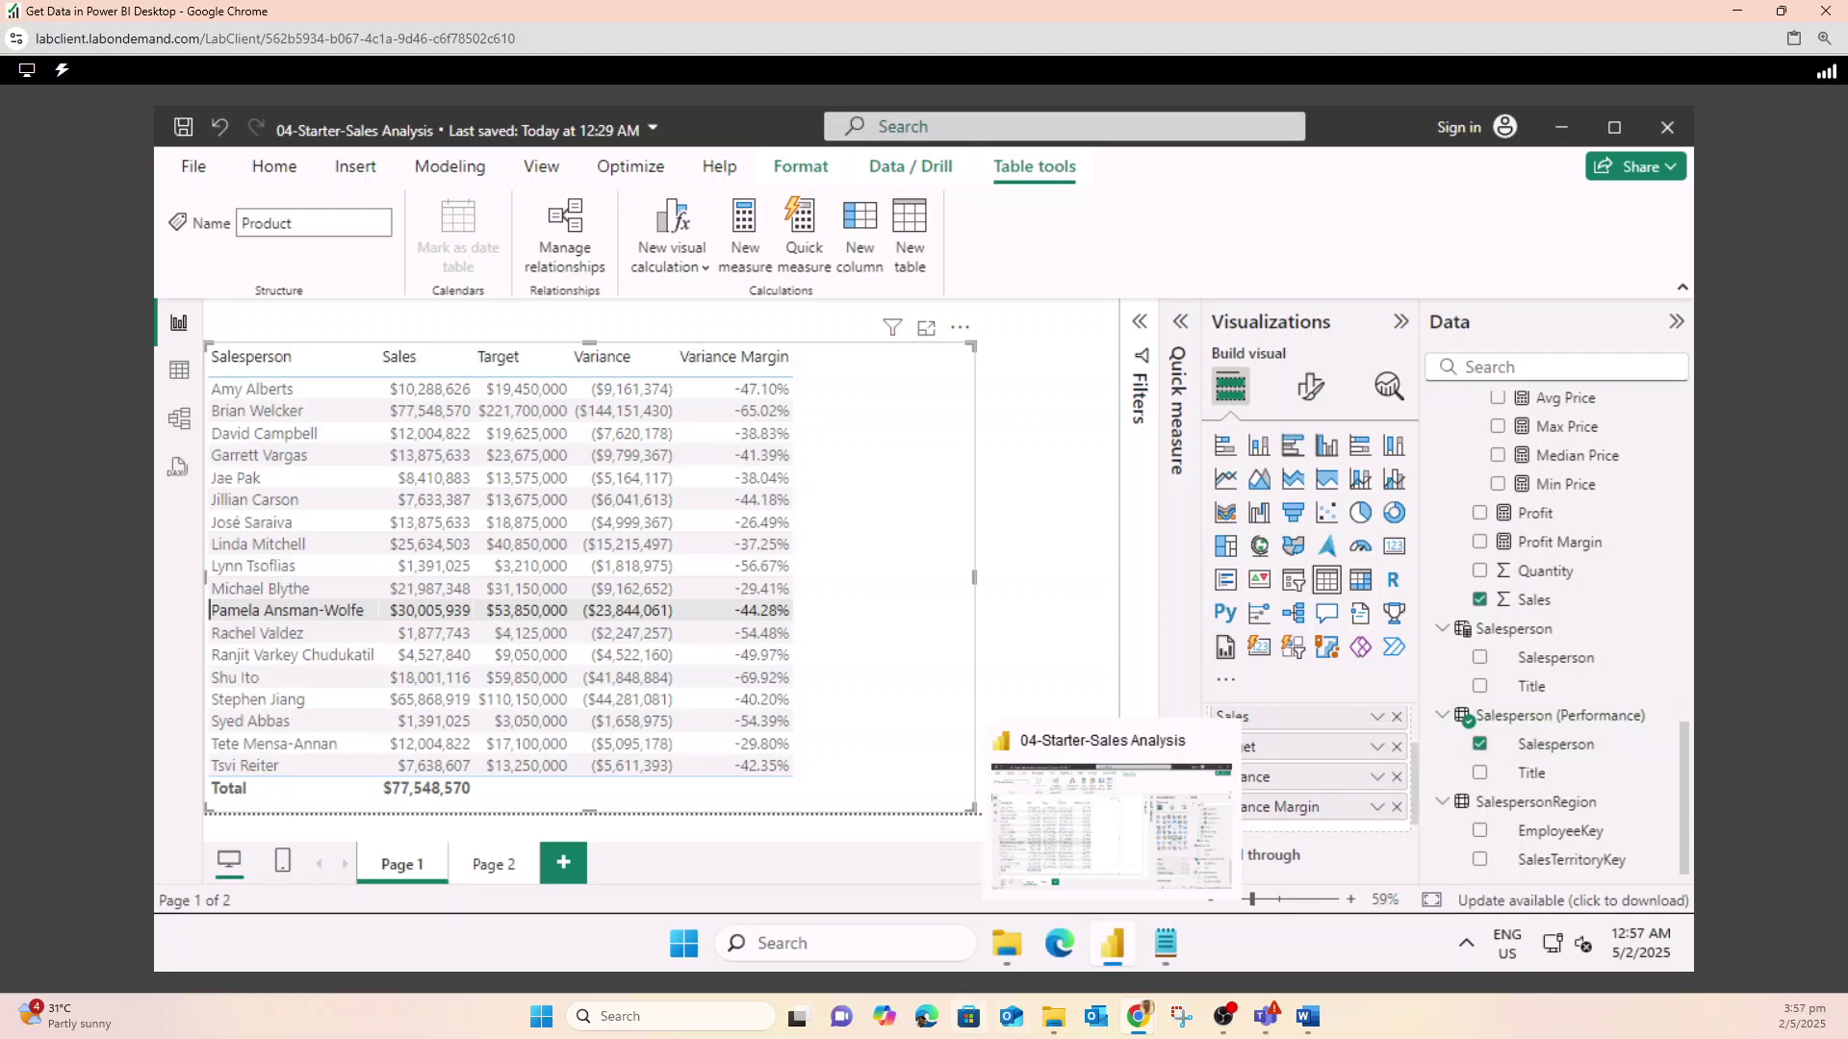
{"action": "mouse_move", "coordinate": [1139, 1017]}
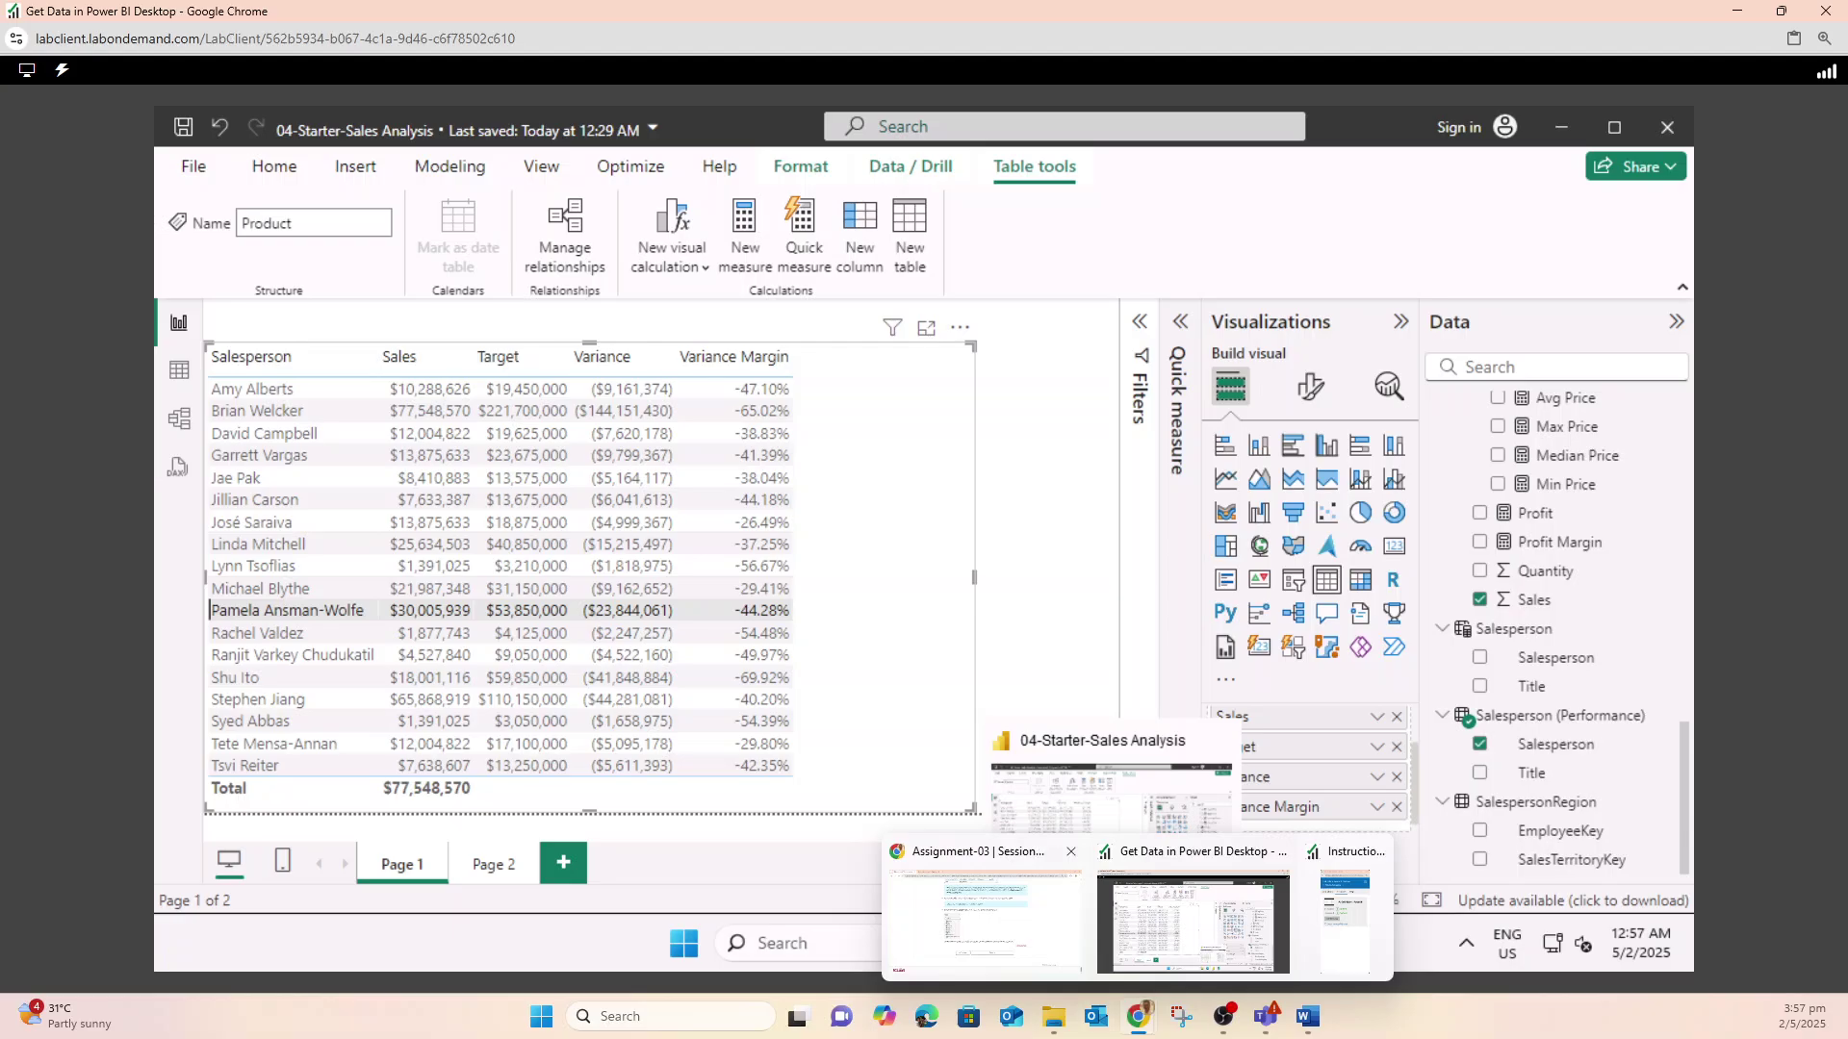
{"action": "left_click", "coordinate": [981, 909]}
{"action": "scroll", "coordinate": [924, 538], "scroll_direction": "up", "scroll_amount": 15}
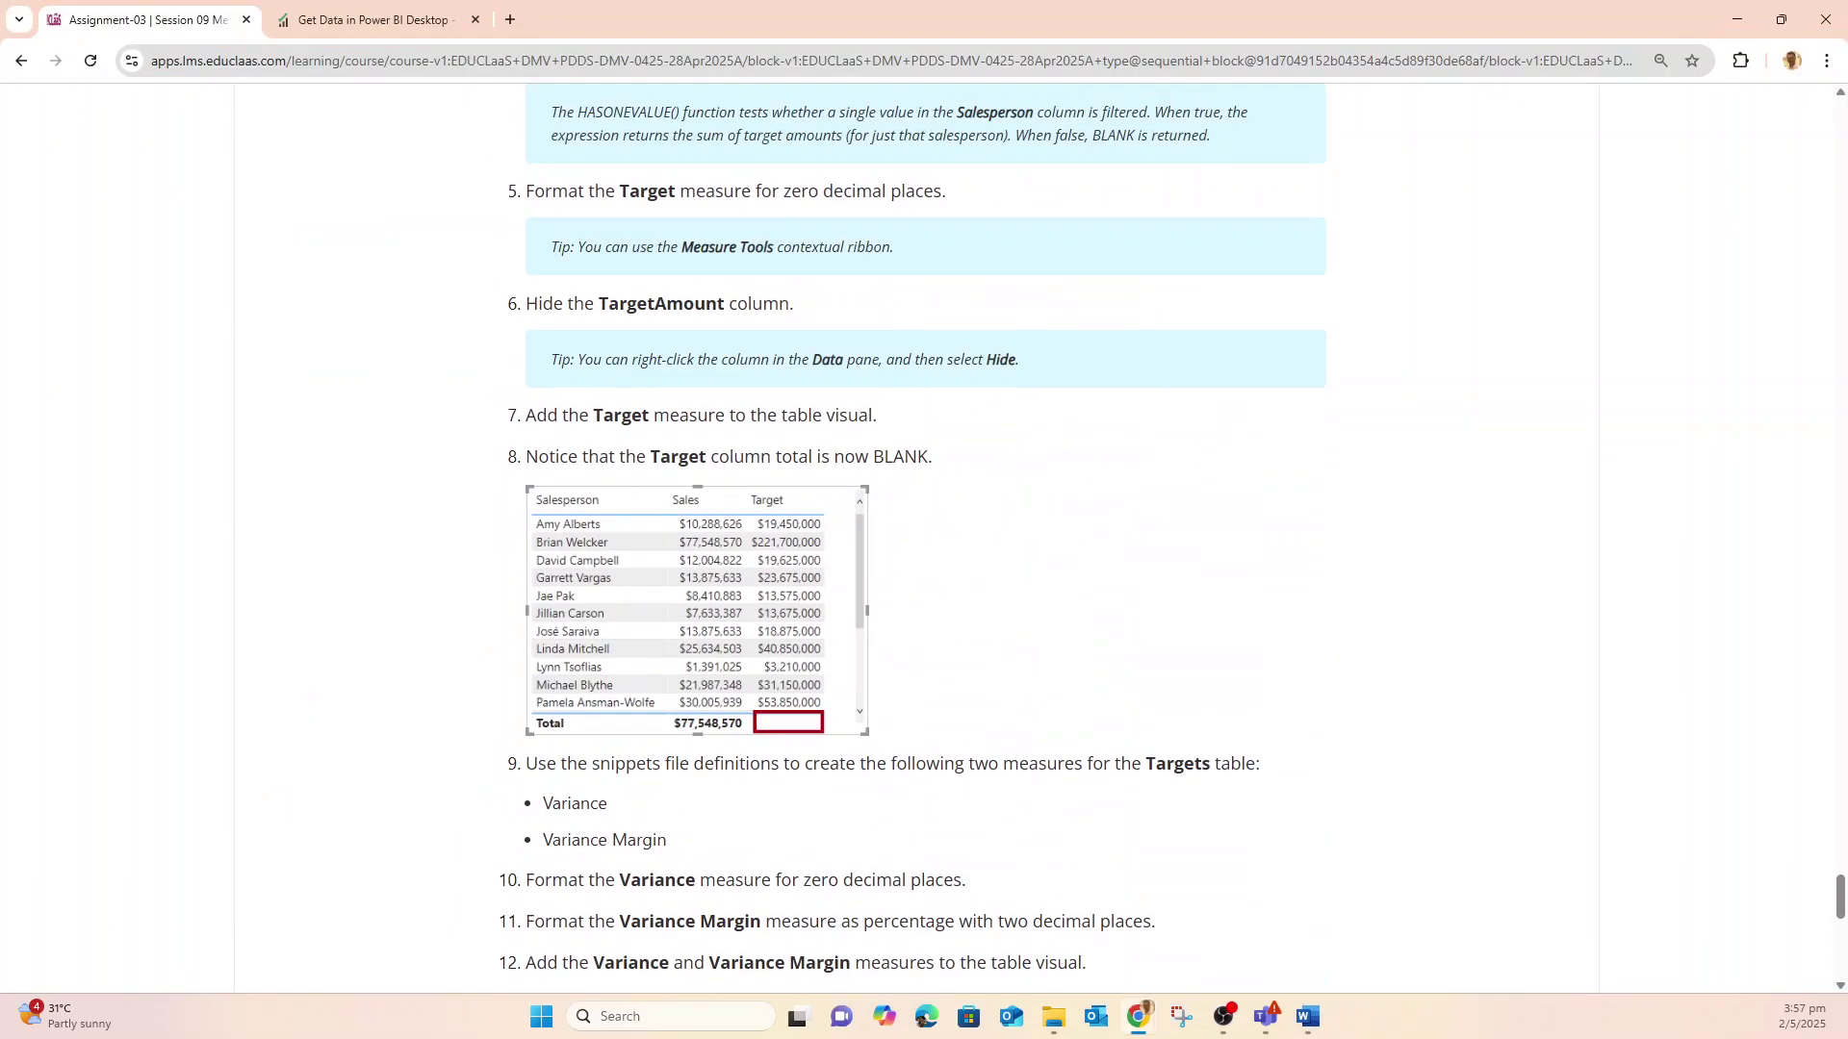
{"action": "scroll", "coordinate": [924, 539], "scroll_direction": "up", "scroll_amount": 20}
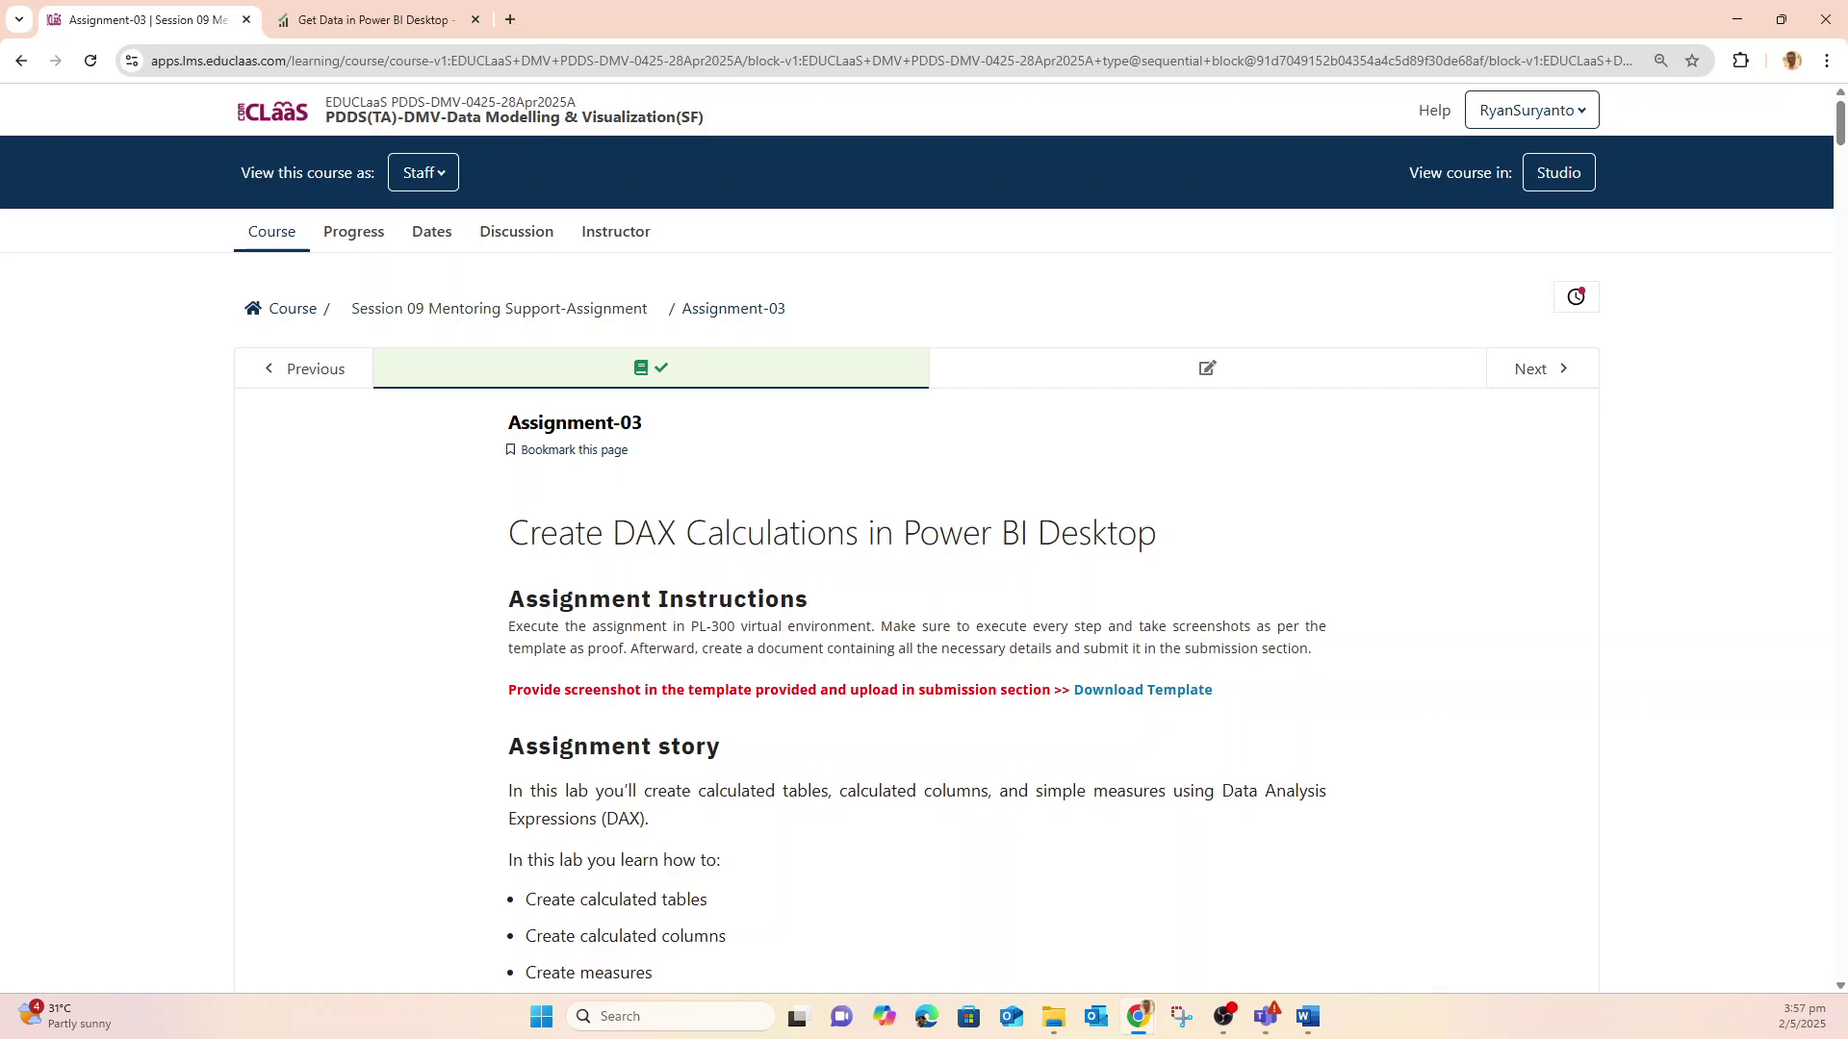
{"action": "key", "text": "ctrl+f"}
{"action": "type", "text": "Sale"}
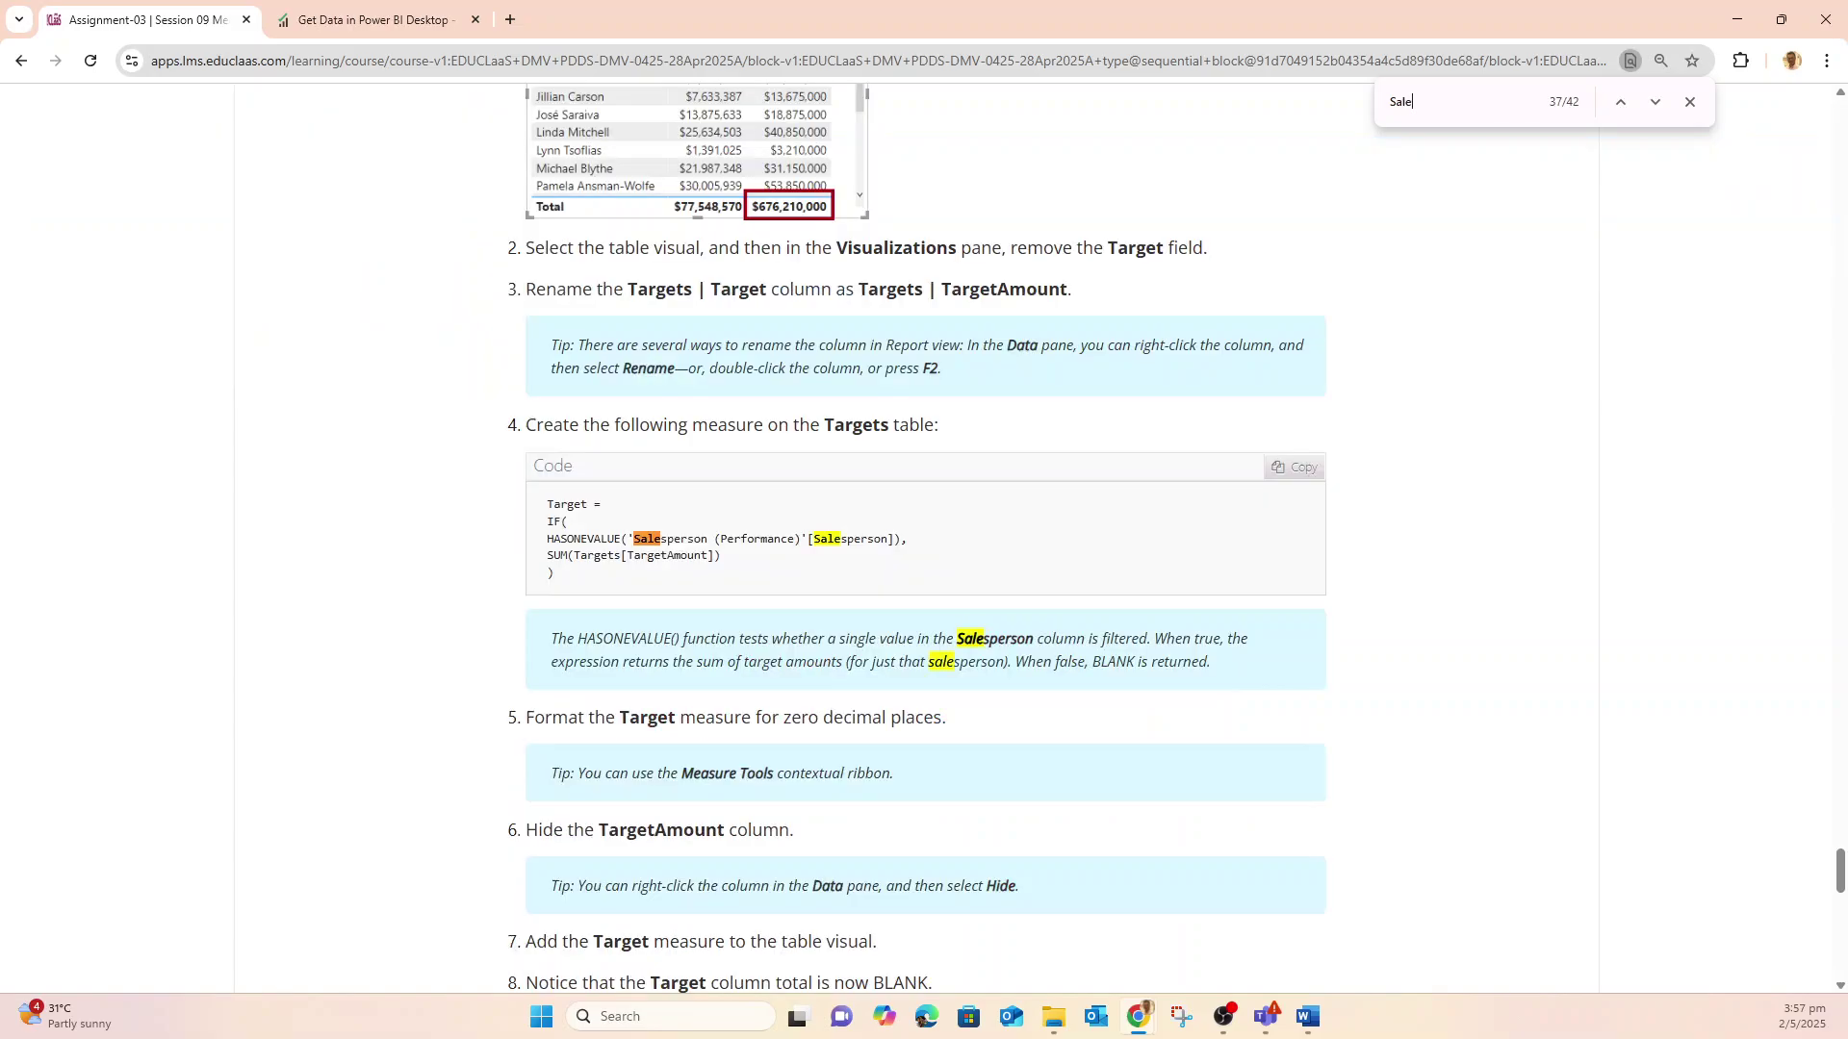
{"action": "type", "text": "s"}
{"action": "type", "text": "person"}
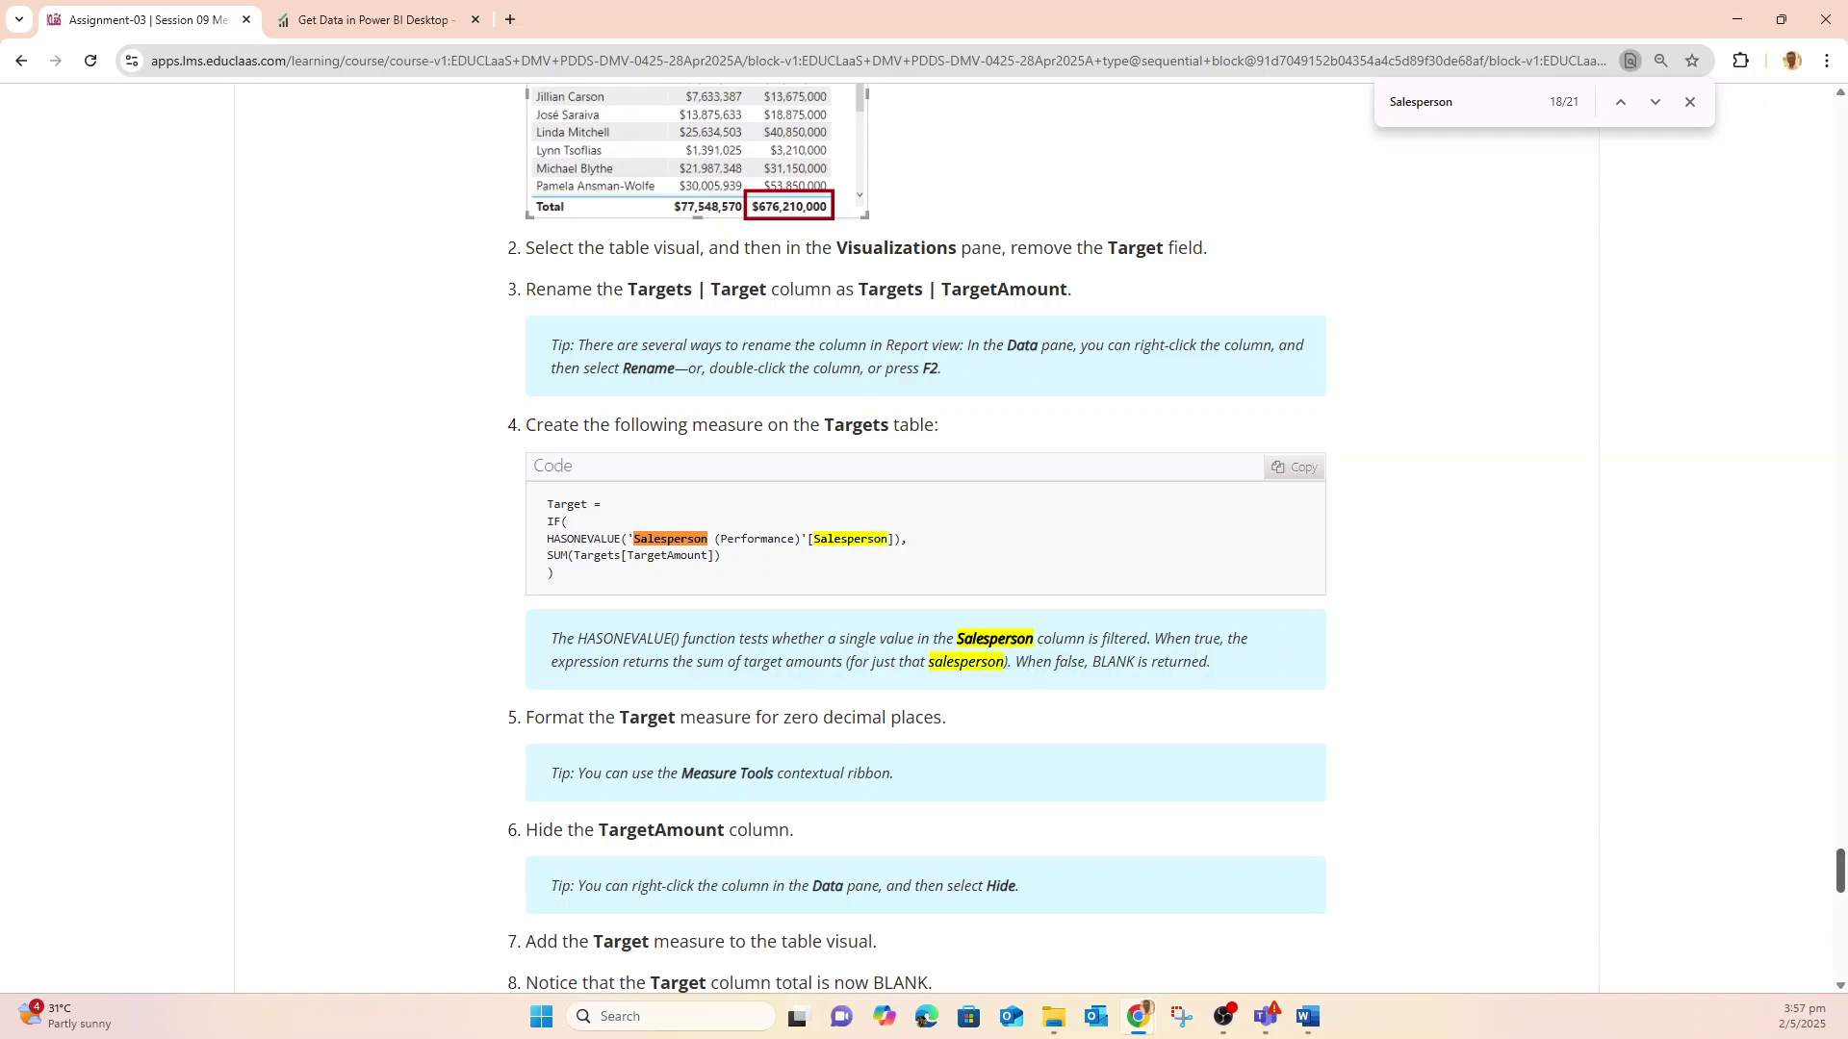
- Go through the Salesperson matches from the start of the assignment page to the formula instruction for the Salesperson calculated table
{"action": "left_click_drag", "start_coordinate": [1840, 871], "coordinate": [1839, 124]}
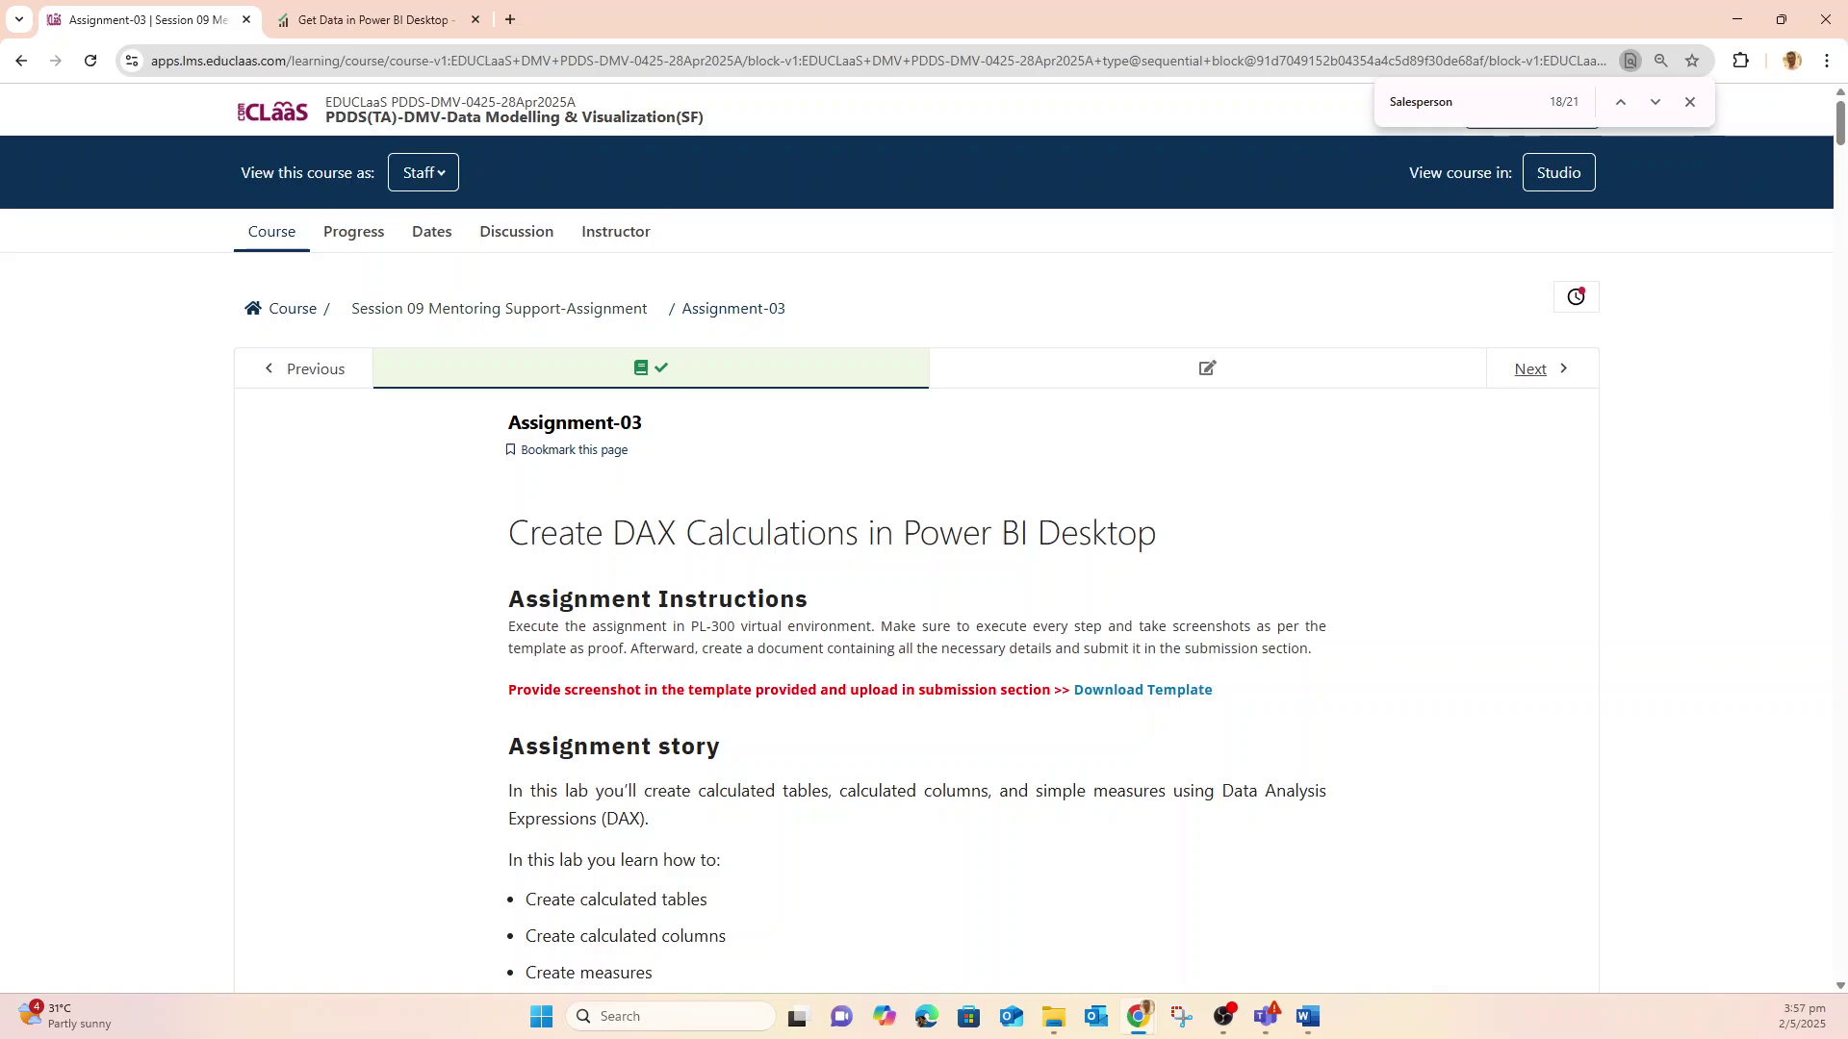
{"action": "key", "text": "ctrl+f"}
{"action": "left_click", "coordinate": [1455, 102]}
{"action": "key", "text": "ctrl+f"}
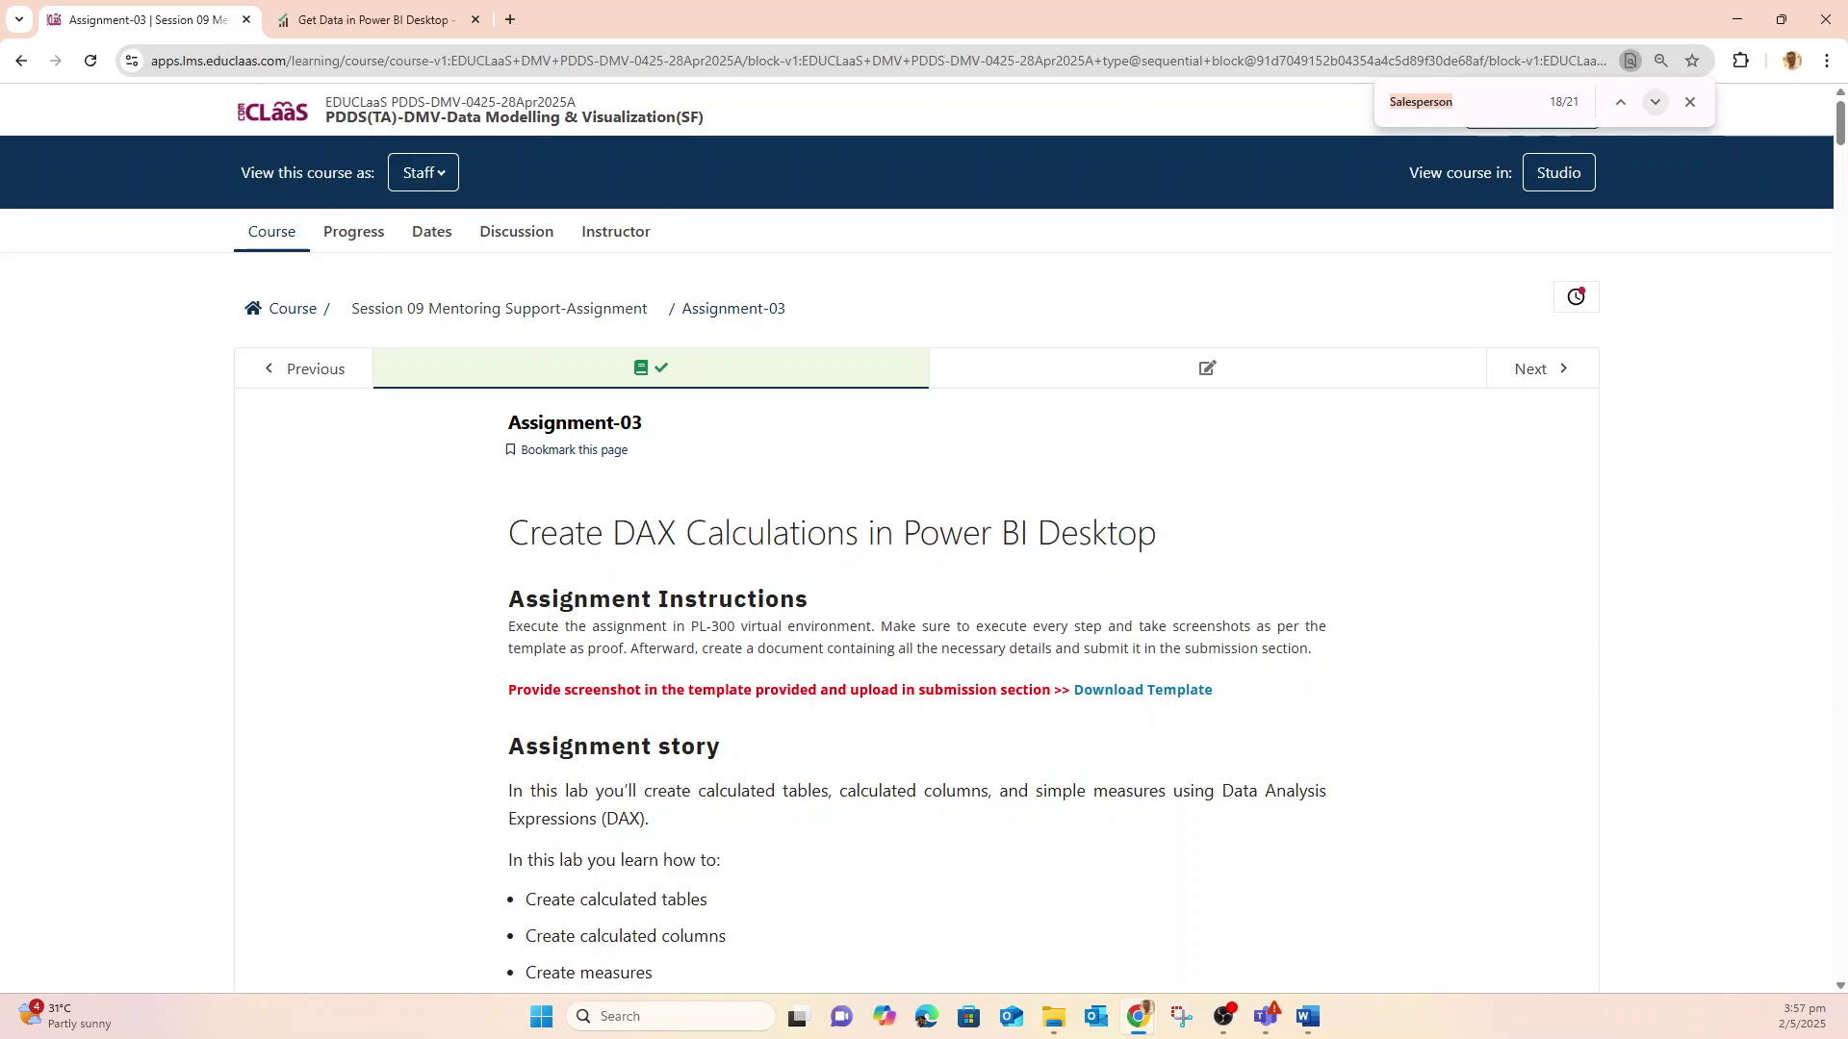
{"action": "left_click", "coordinate": [1655, 102]}
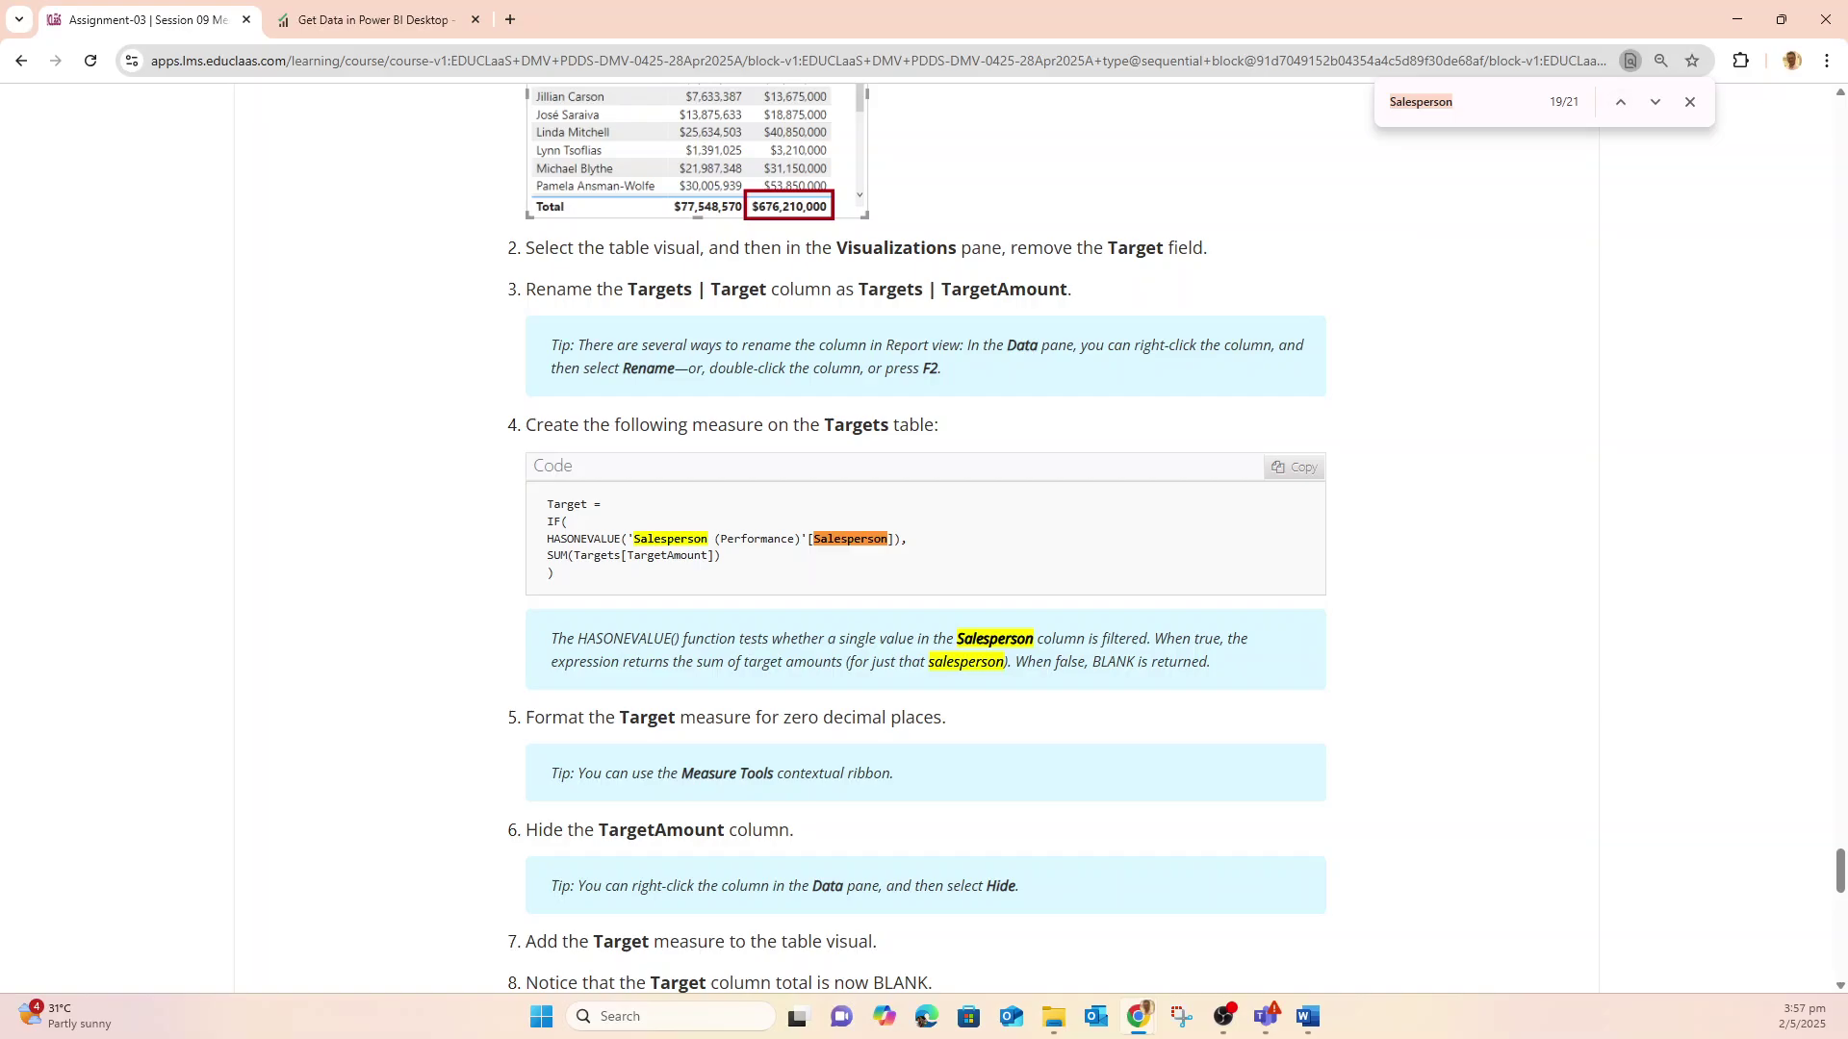
{"action": "left_click_drag", "start_coordinate": [1840, 871], "coordinate": [1840, 113]}
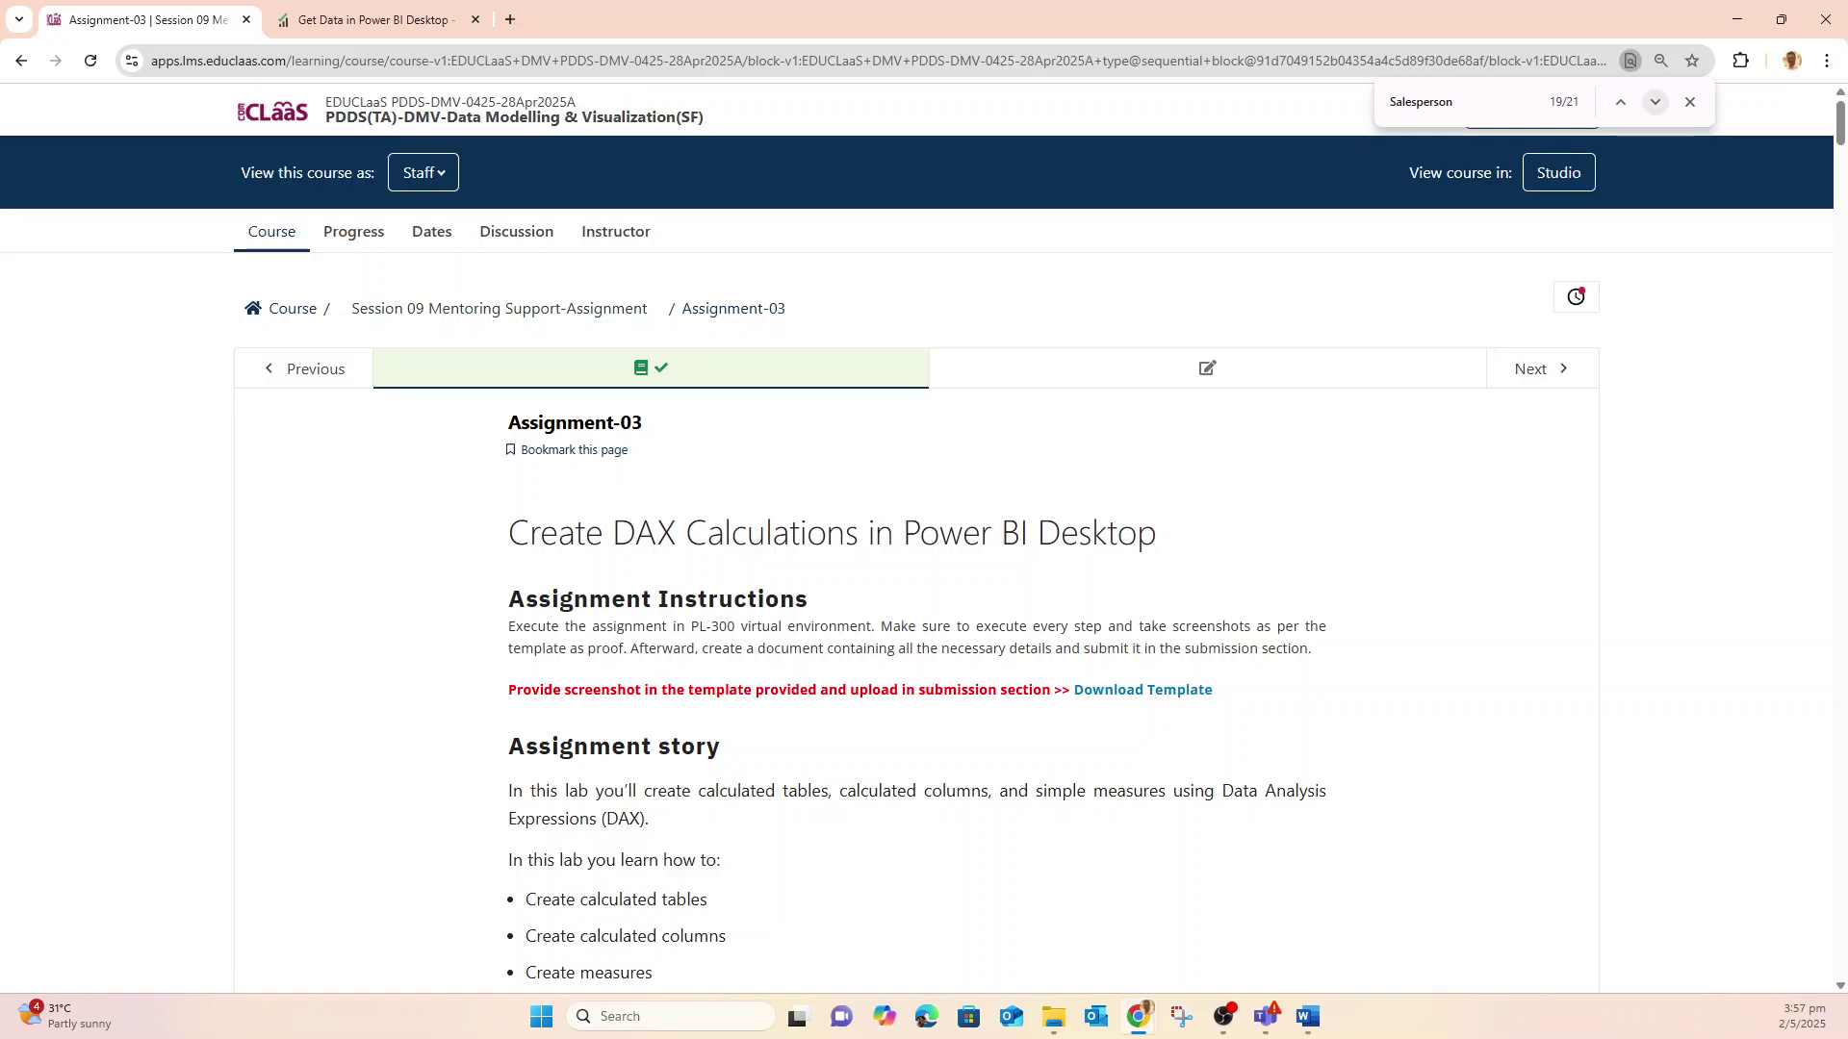
{"action": "left_click", "coordinate": [1655, 102]}
{"action": "left_click", "coordinate": [1655, 102]}
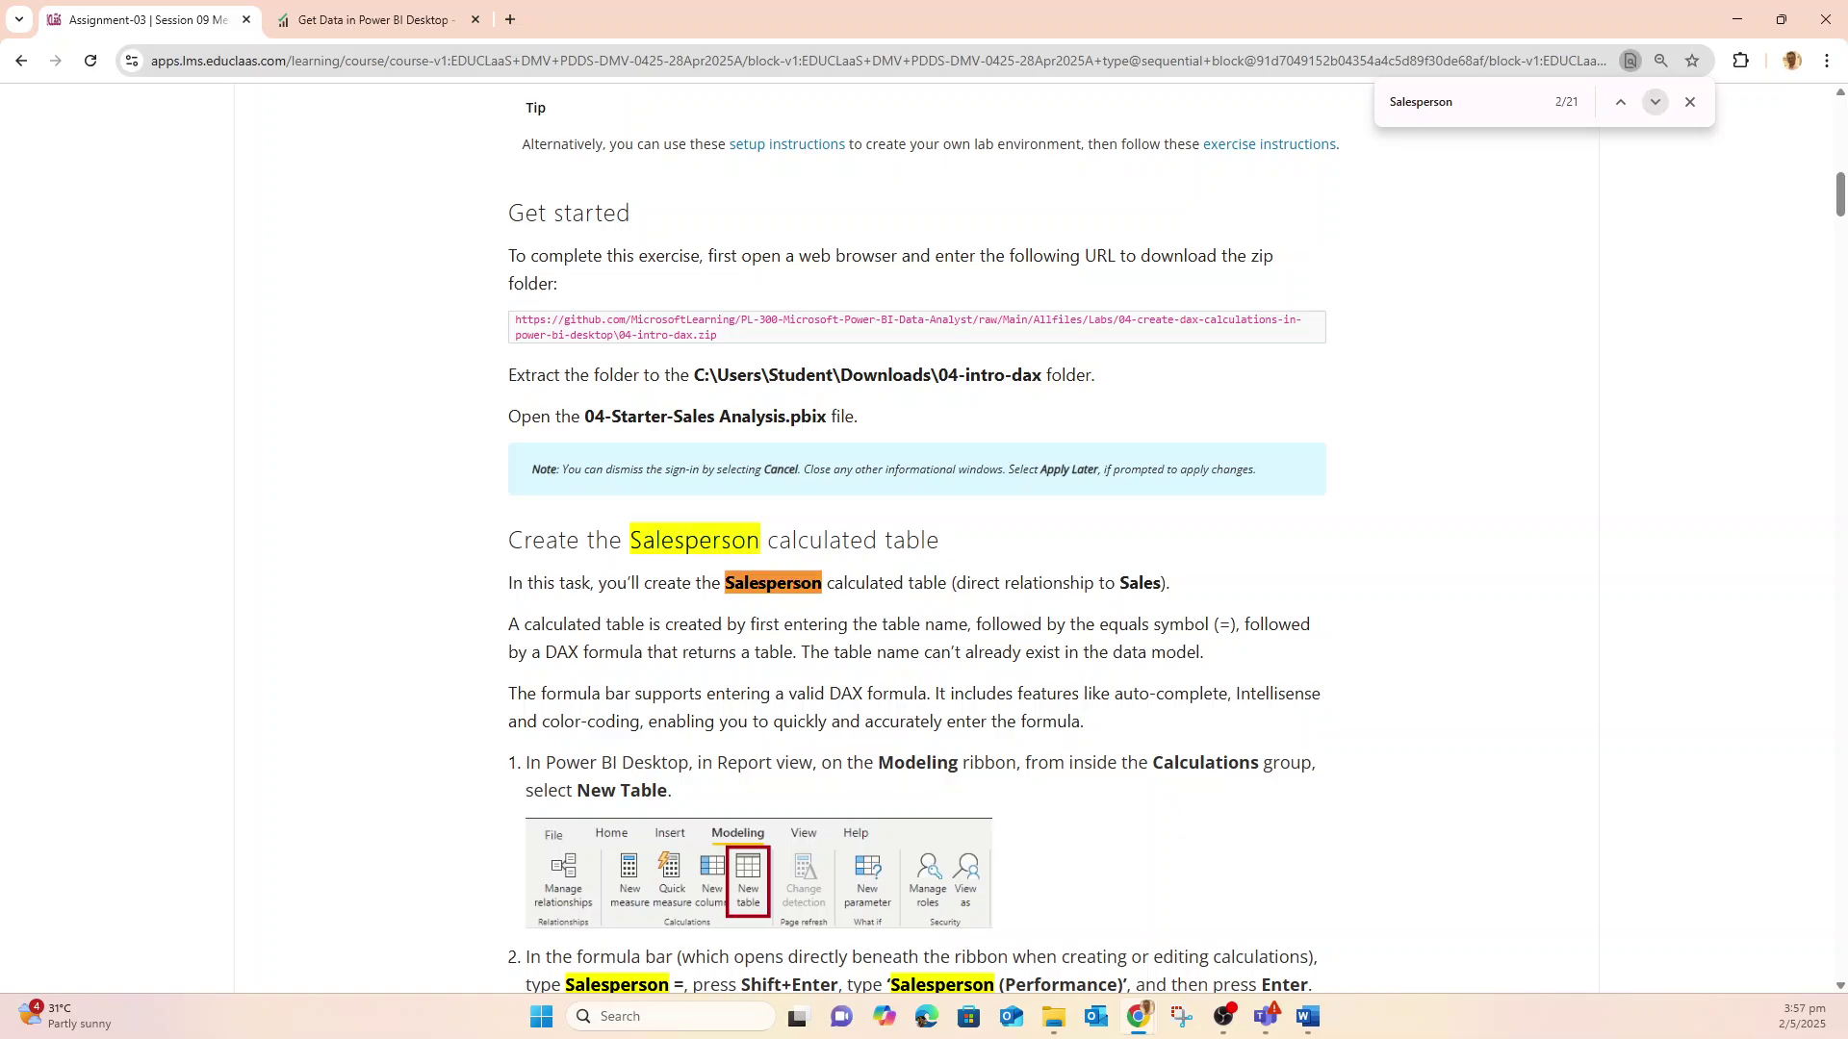
{"action": "left_click", "coordinate": [1655, 102]}
- Read the assignment's Salesperson calculated table task, from the Get started section through the table description instructions
{"action": "scroll", "coordinate": [916, 539], "scroll_direction": "down", "scroll_amount": 5}
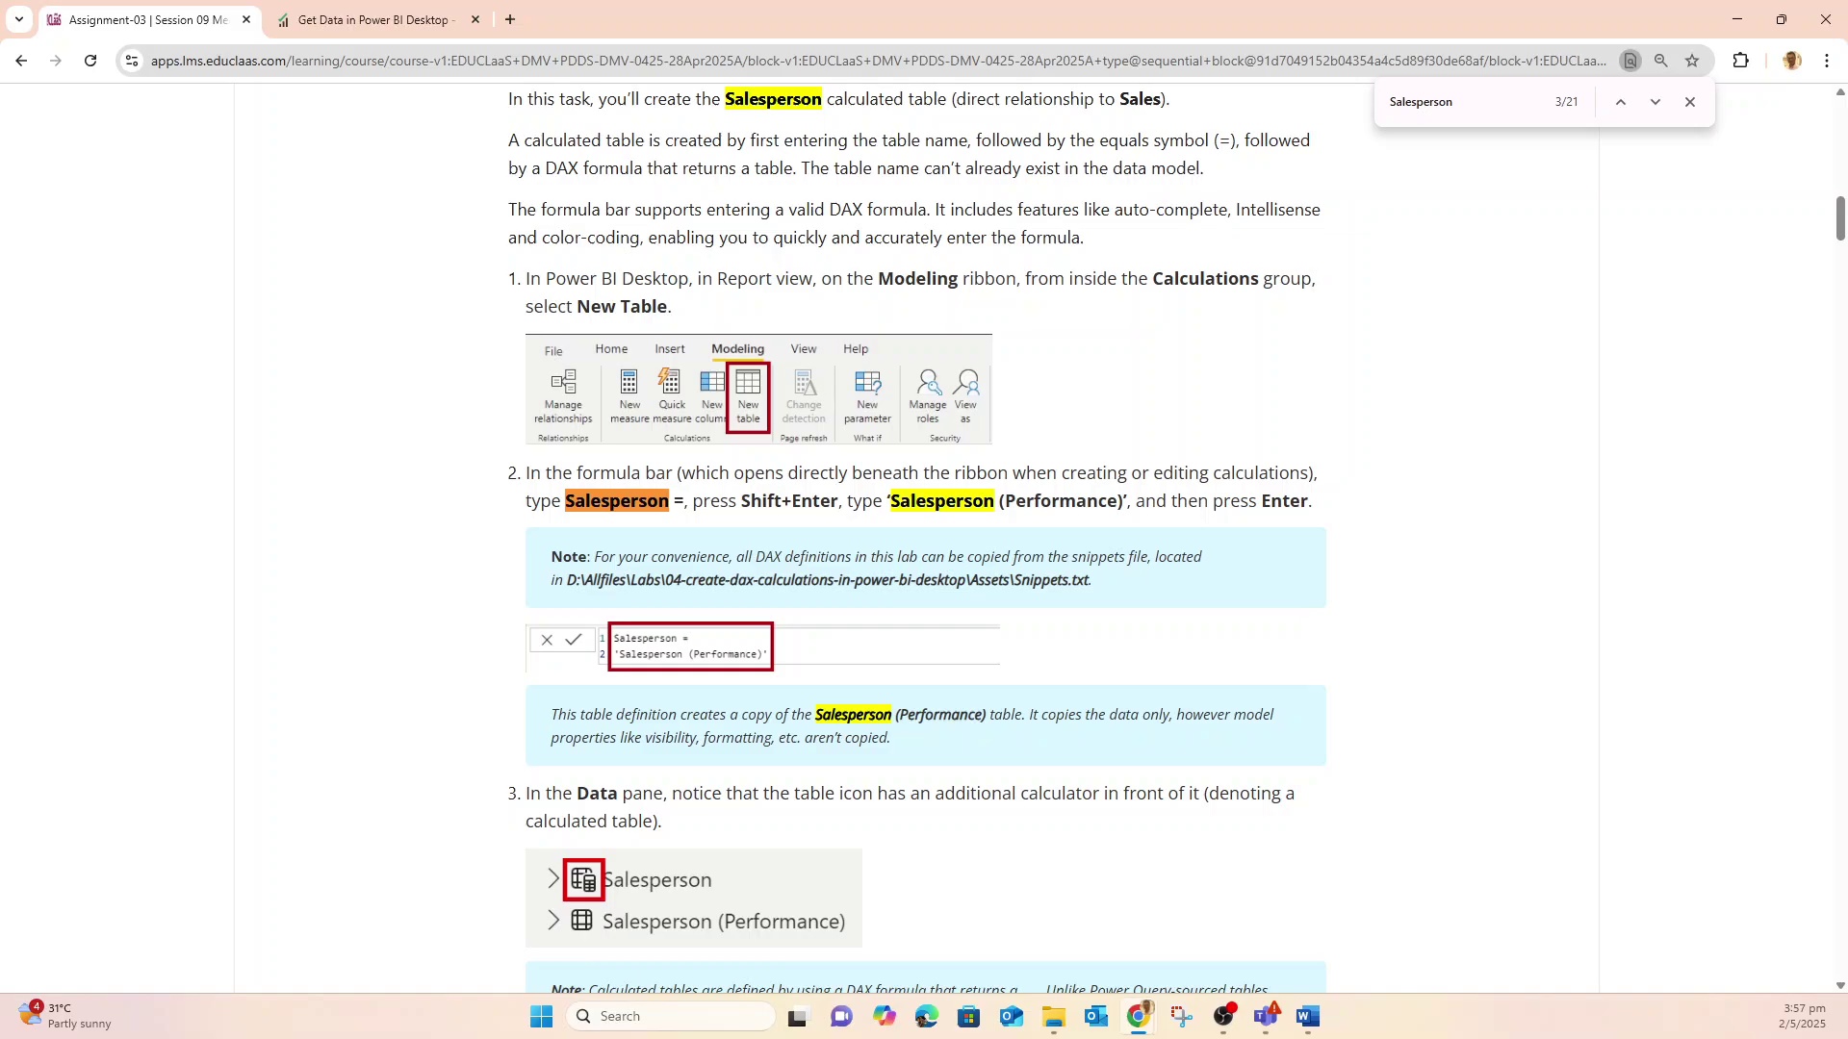
{"action": "scroll", "coordinate": [924, 539], "scroll_direction": "up", "scroll_amount": 5}
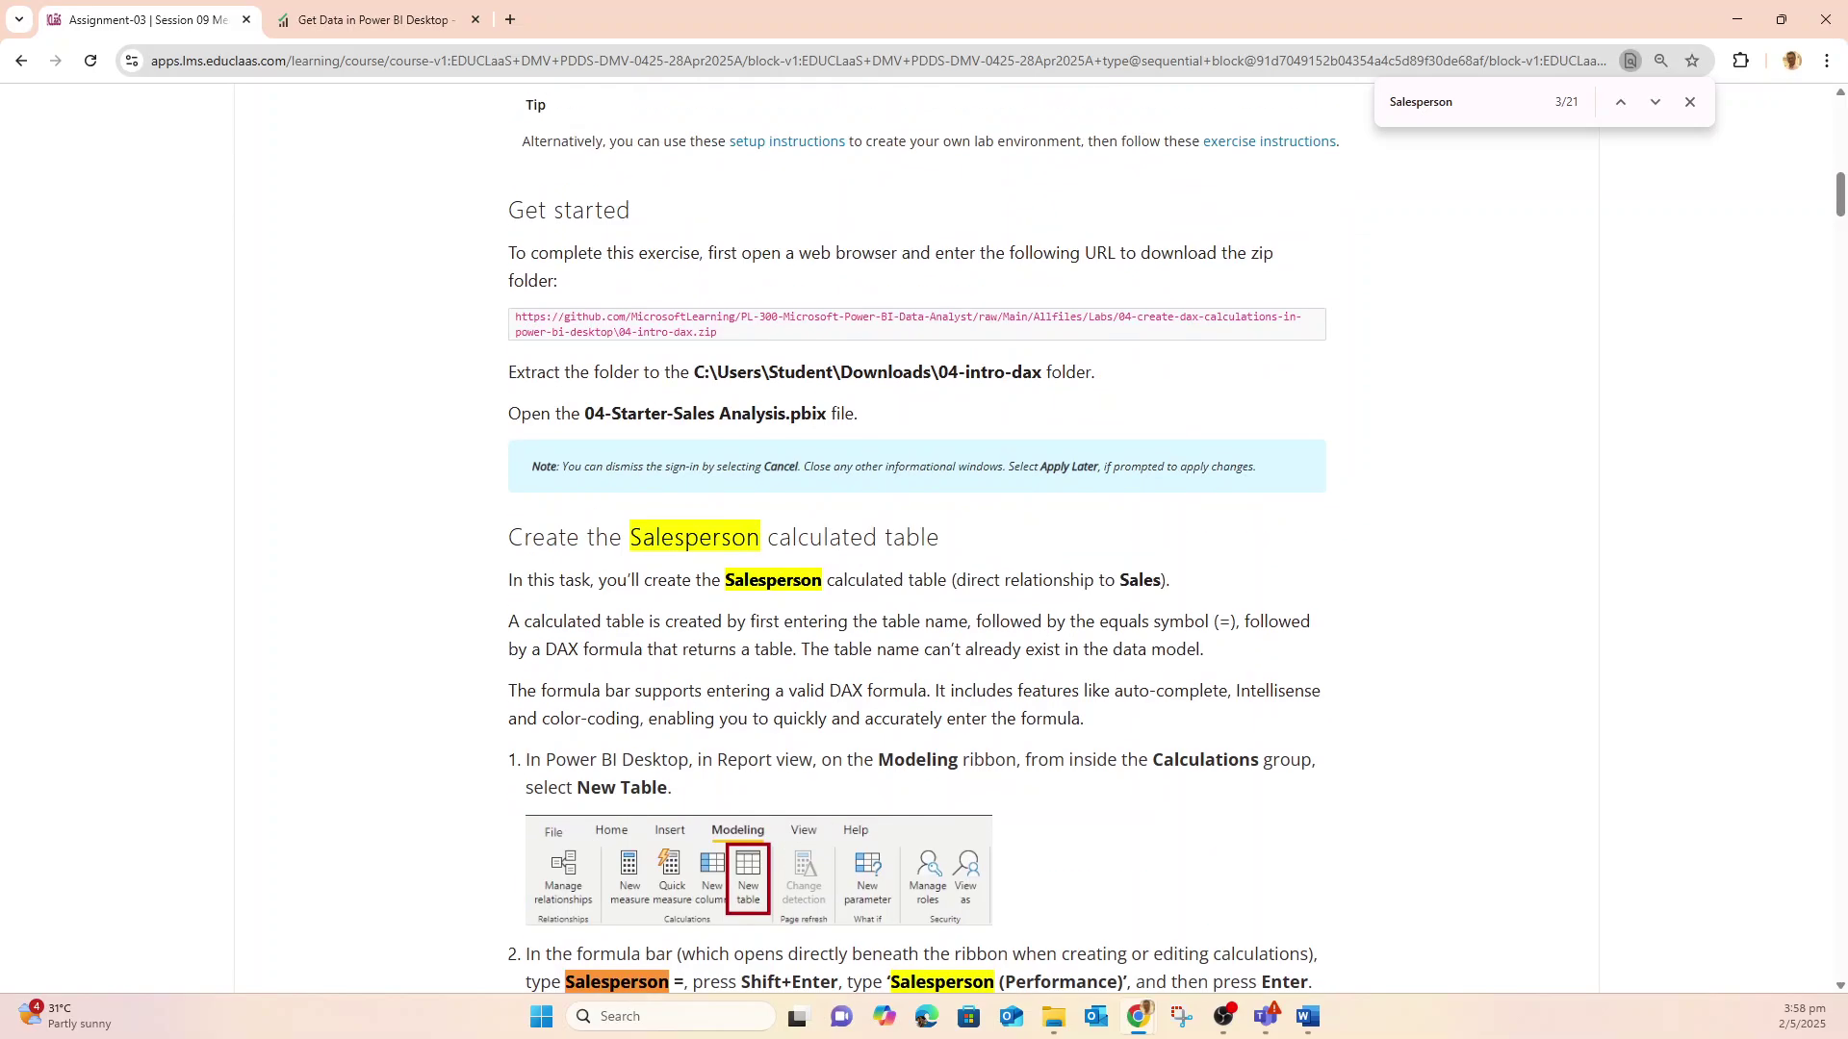
{"action": "scroll", "coordinate": [924, 539], "scroll_direction": "up", "scroll_amount": 7}
{"action": "scroll", "coordinate": [924, 539], "scroll_direction": "down", "scroll_amount": 5}
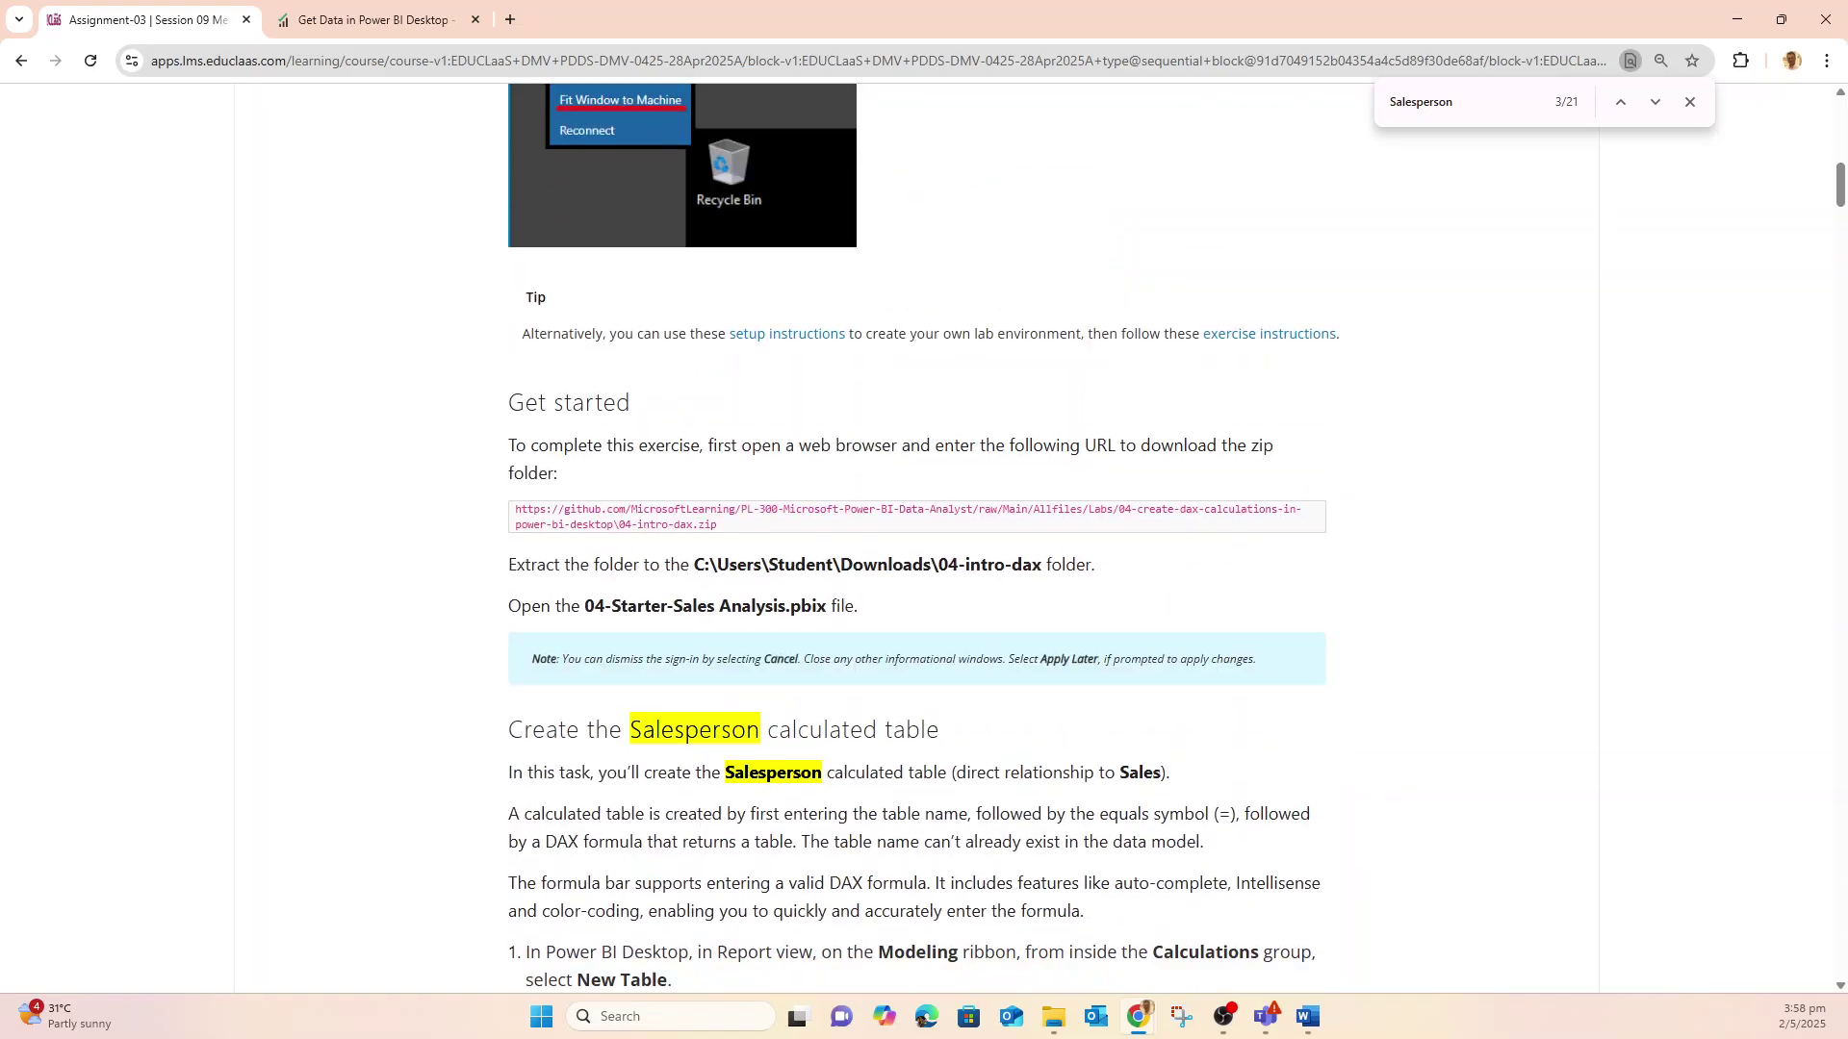
{"action": "scroll", "coordinate": [924, 538], "scroll_direction": "down", "scroll_amount": 4}
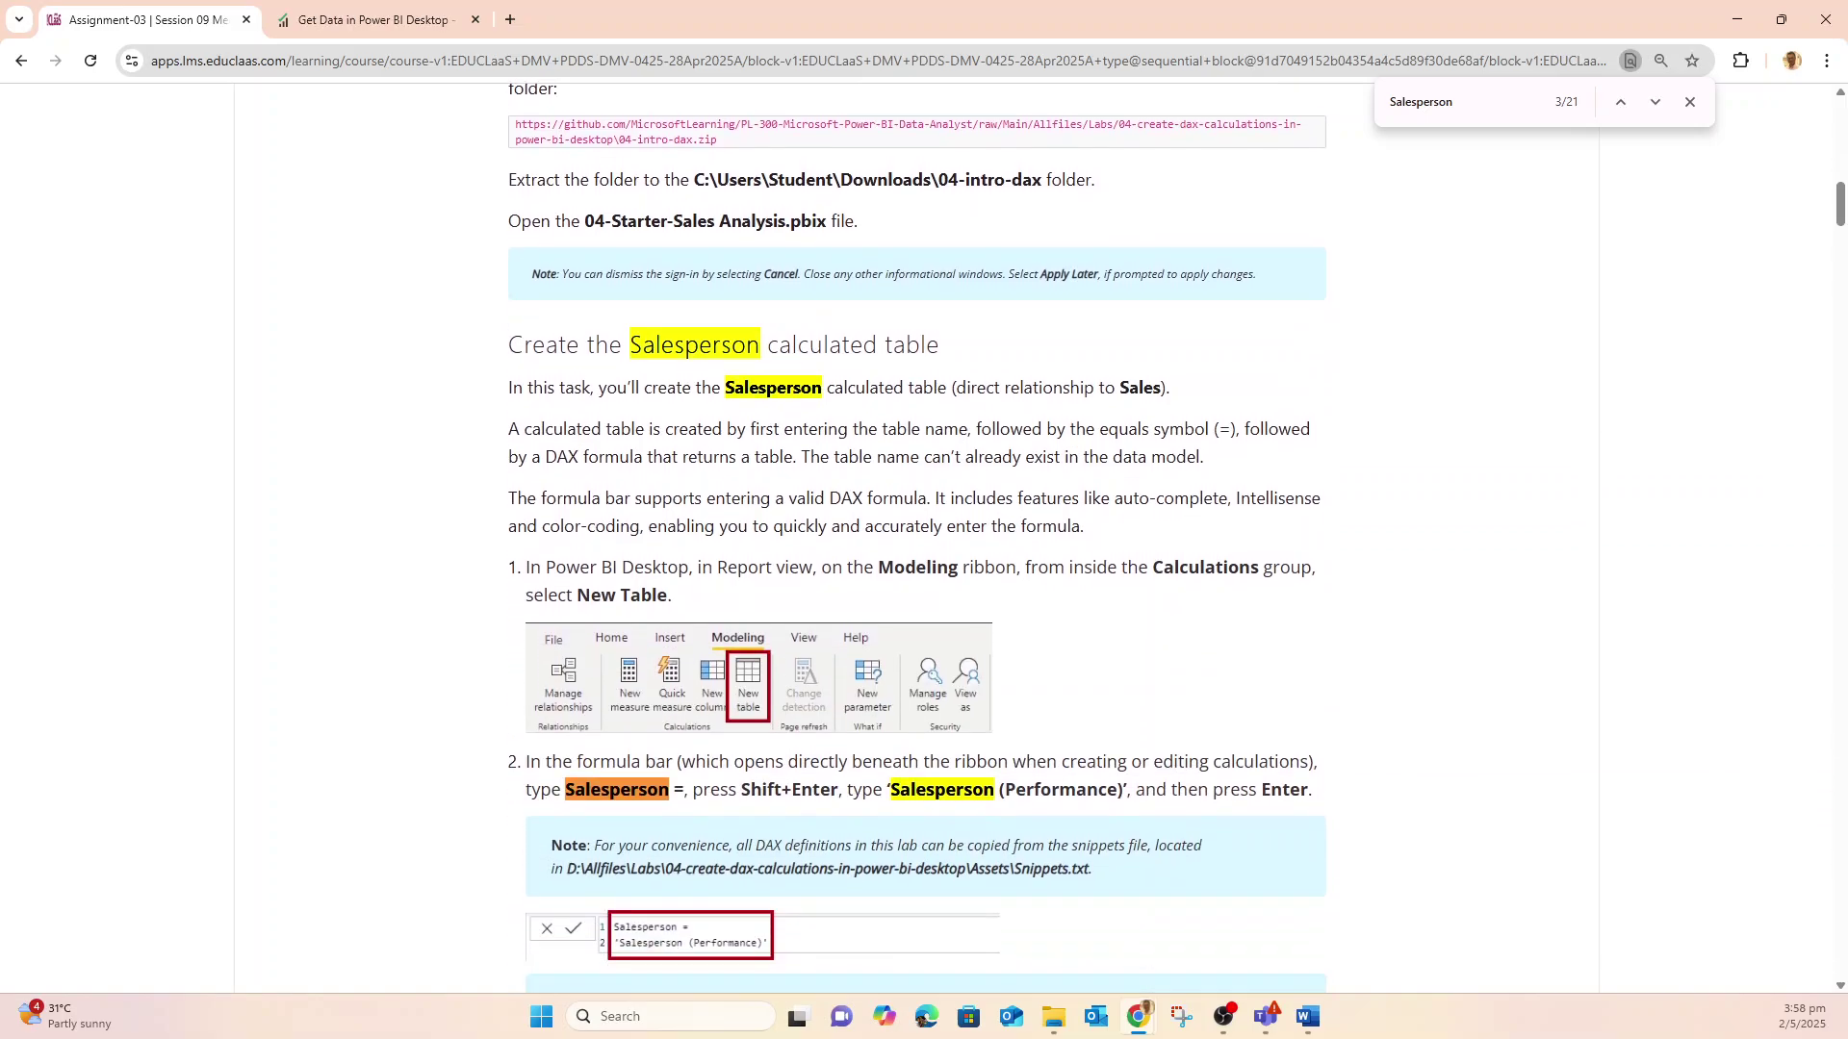
{"action": "scroll", "coordinate": [924, 539], "scroll_direction": "down", "scroll_amount": 4}
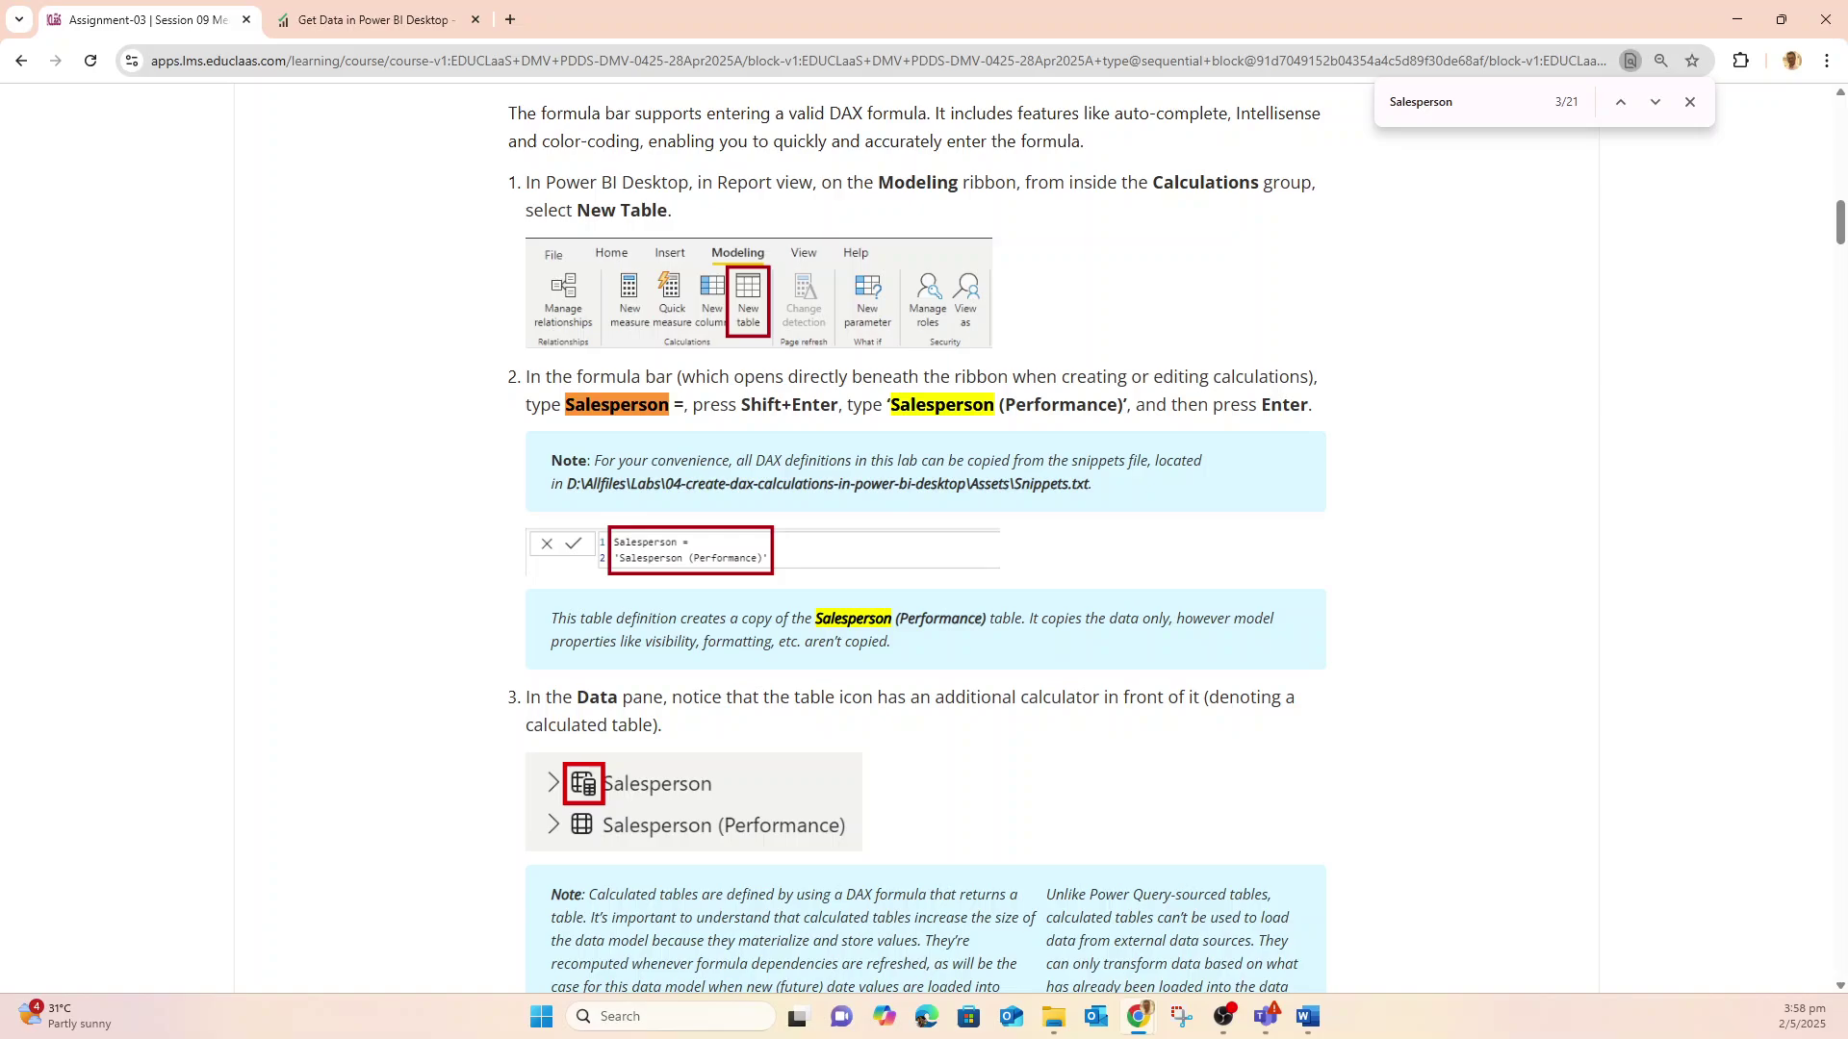
{"action": "scroll", "coordinate": [924, 539], "scroll_direction": "down", "scroll_amount": 5}
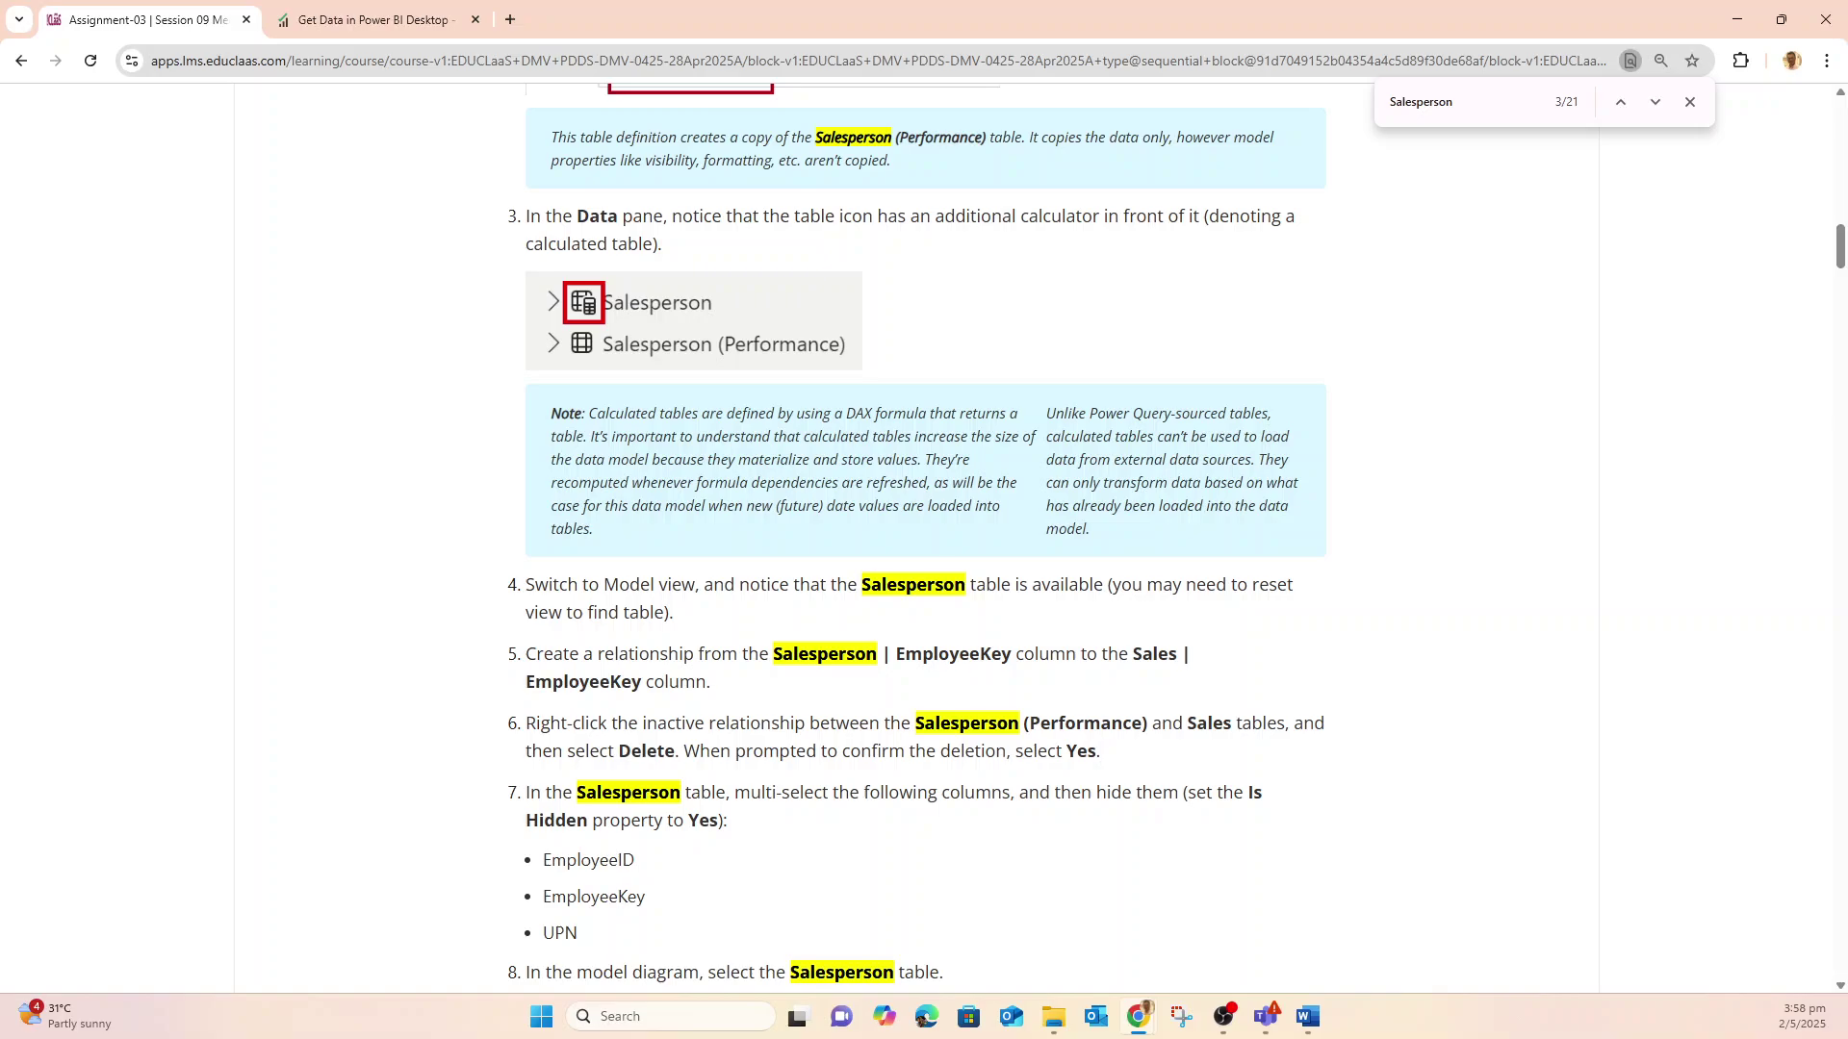
{"action": "scroll", "coordinate": [923, 539], "scroll_direction": "down", "scroll_amount": 5}
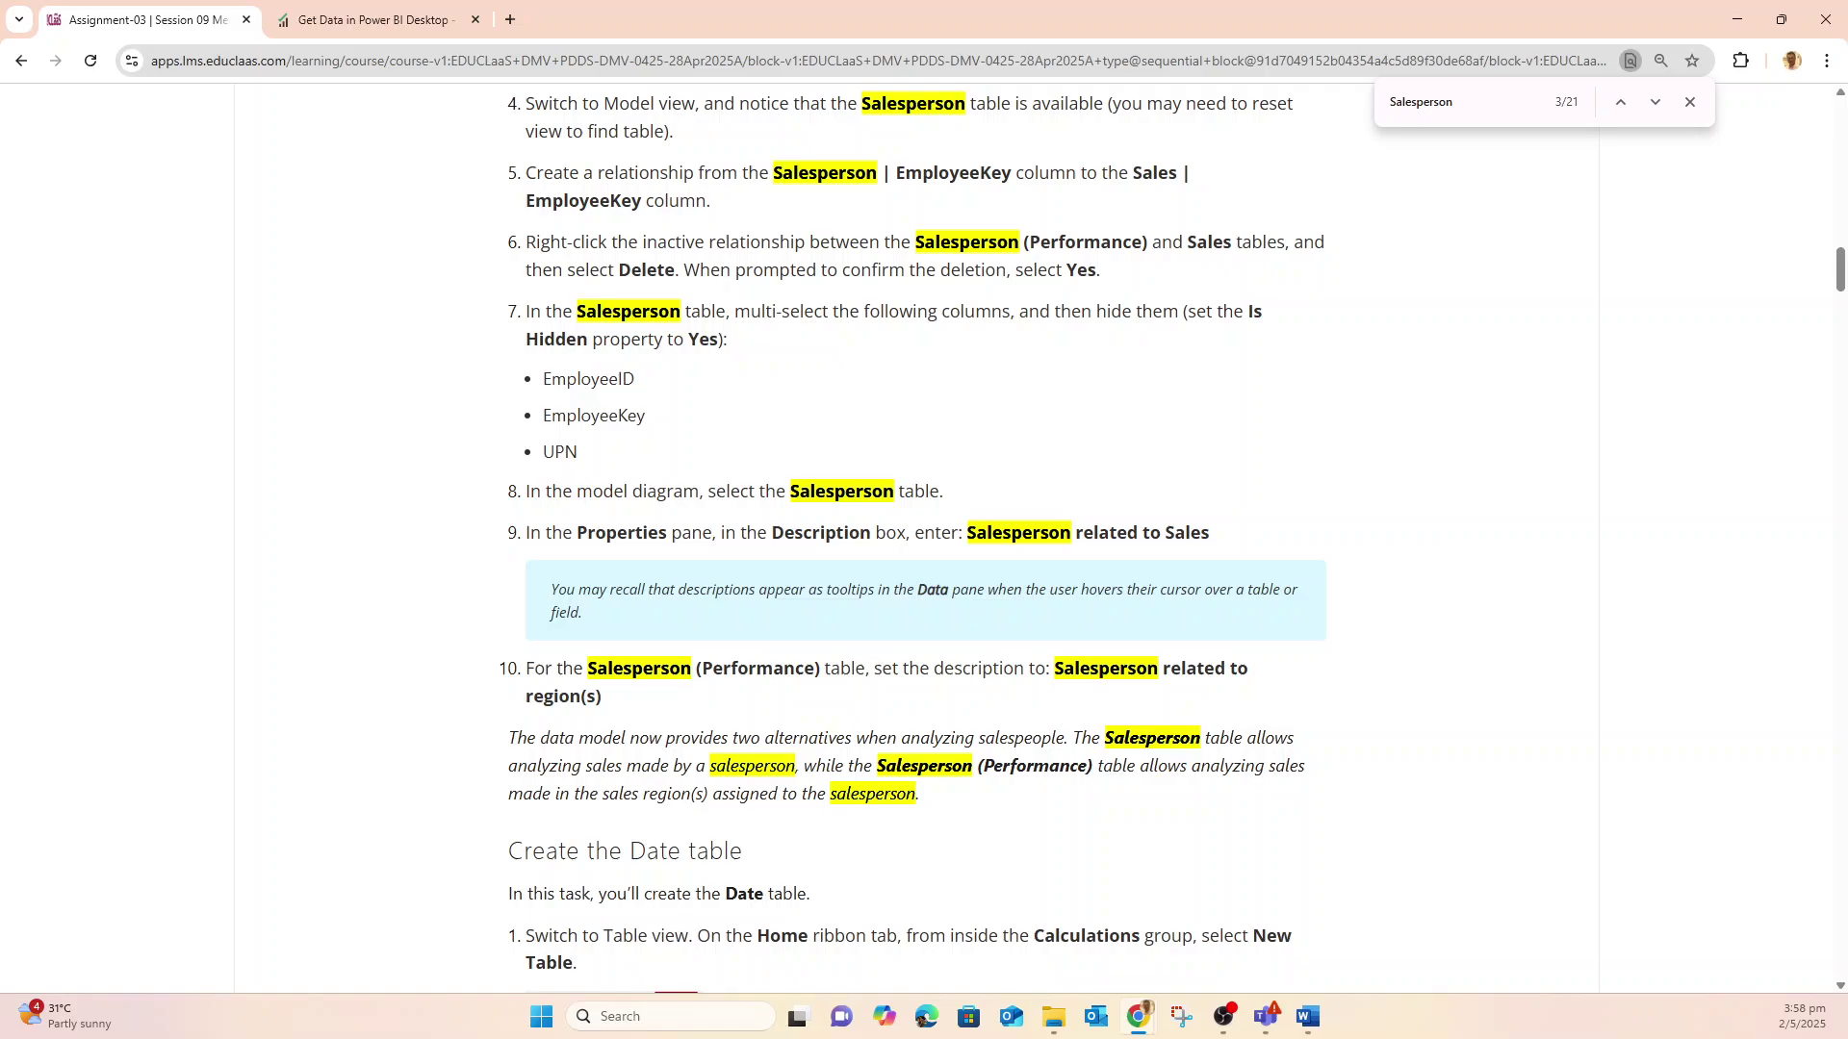
- Search the assignment page for "rename" and go through all its matches
{"action": "key", "text": "ctrl+f"}
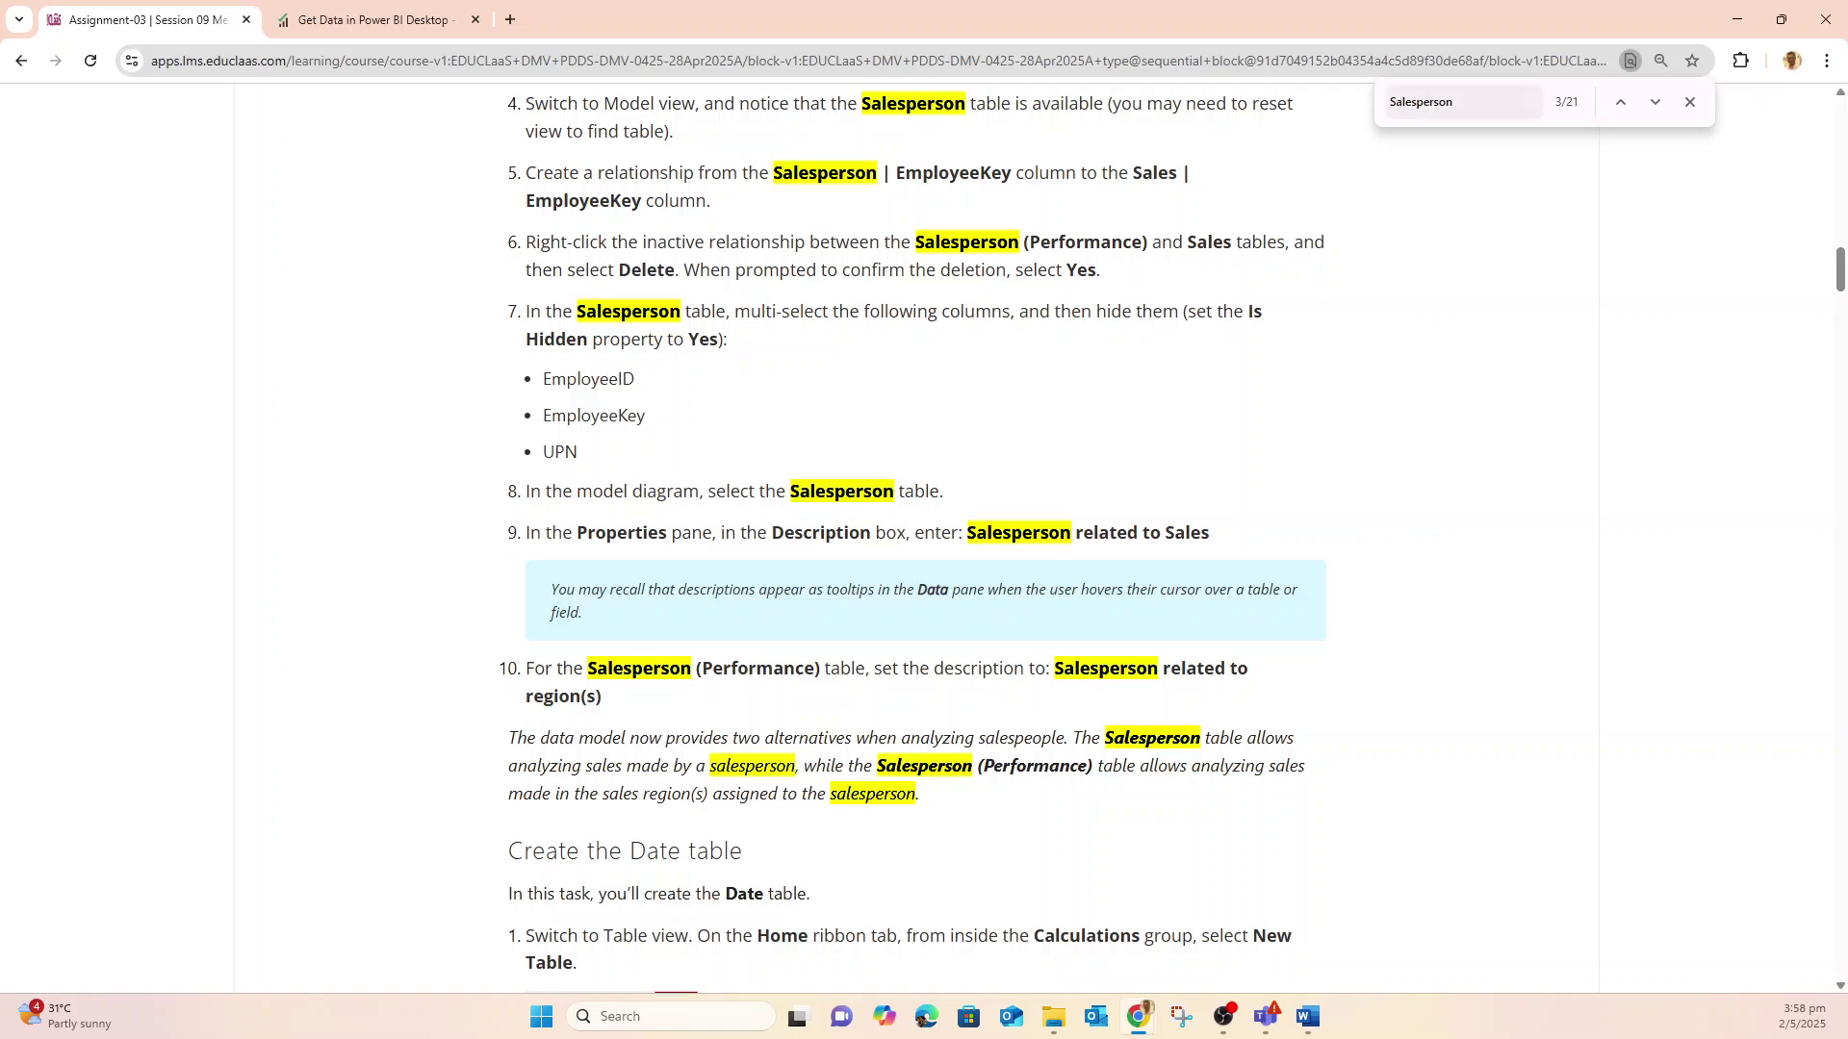
{"action": "type", "text": "rename"}
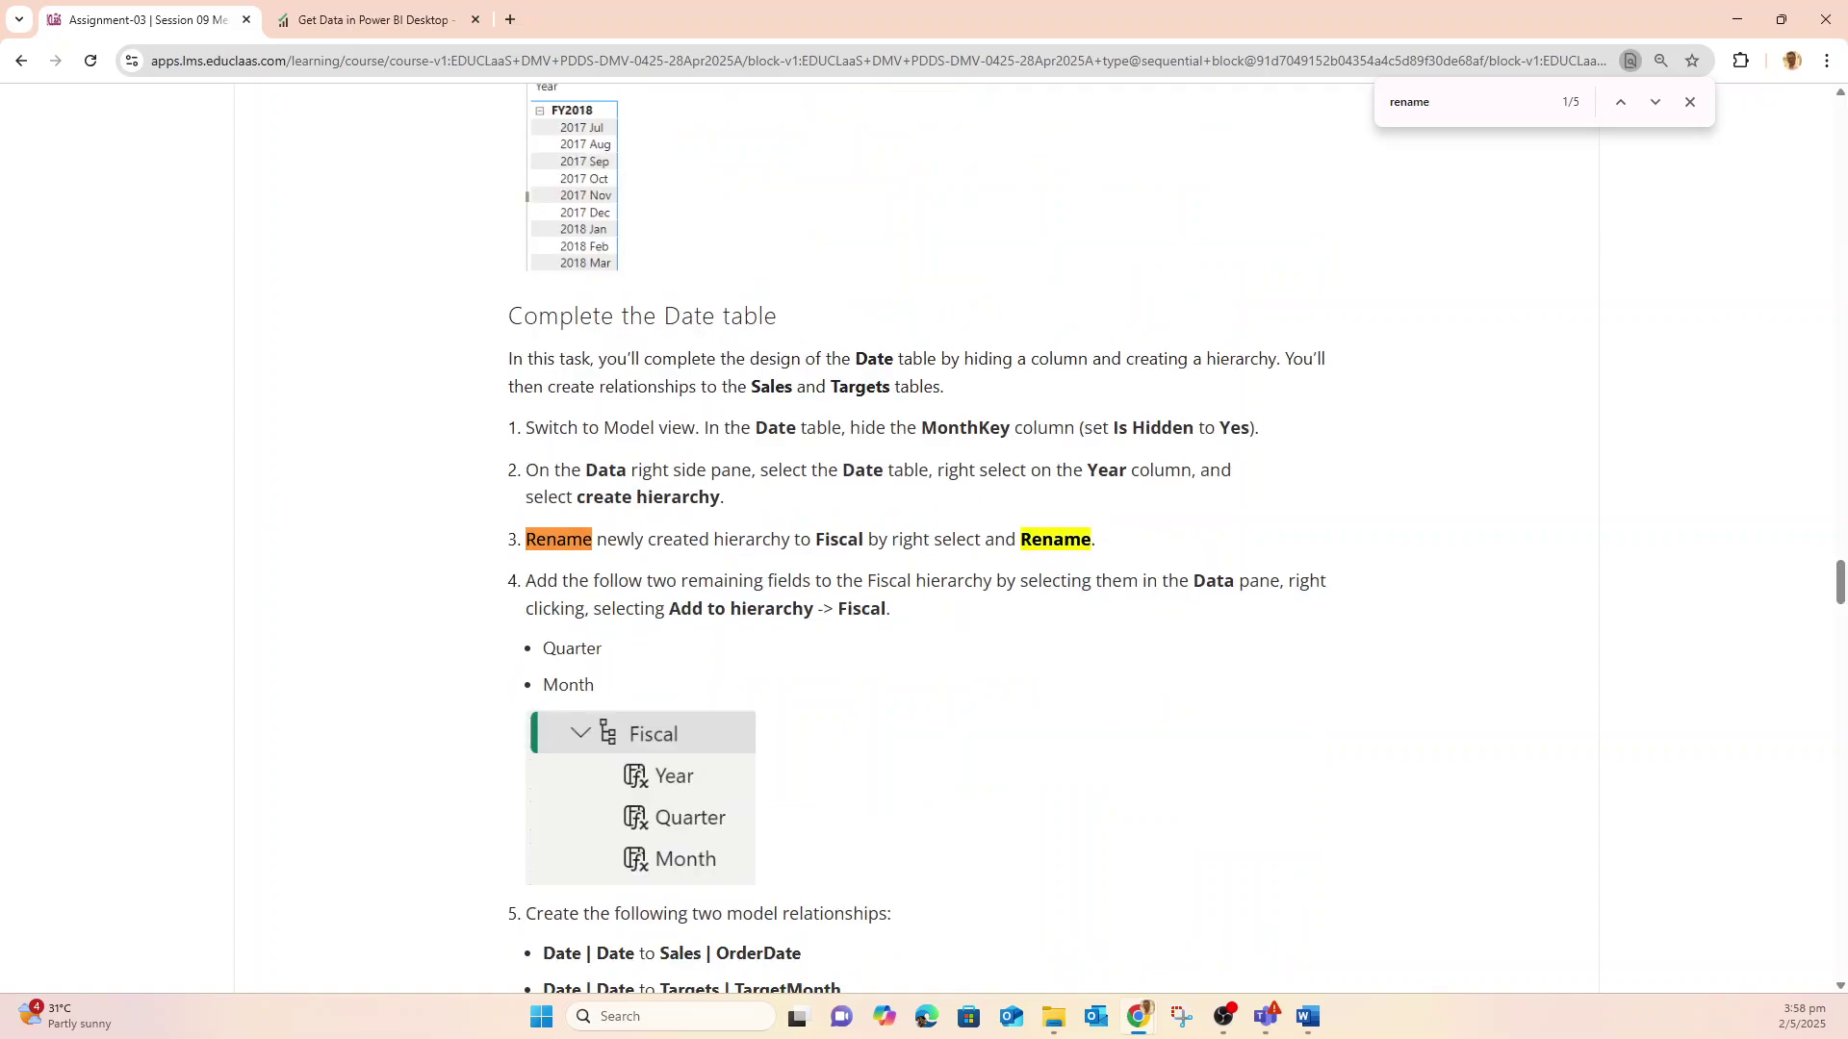
{"action": "left_click", "coordinate": [1655, 101]}
{"action": "left_click", "coordinate": [1655, 101]}
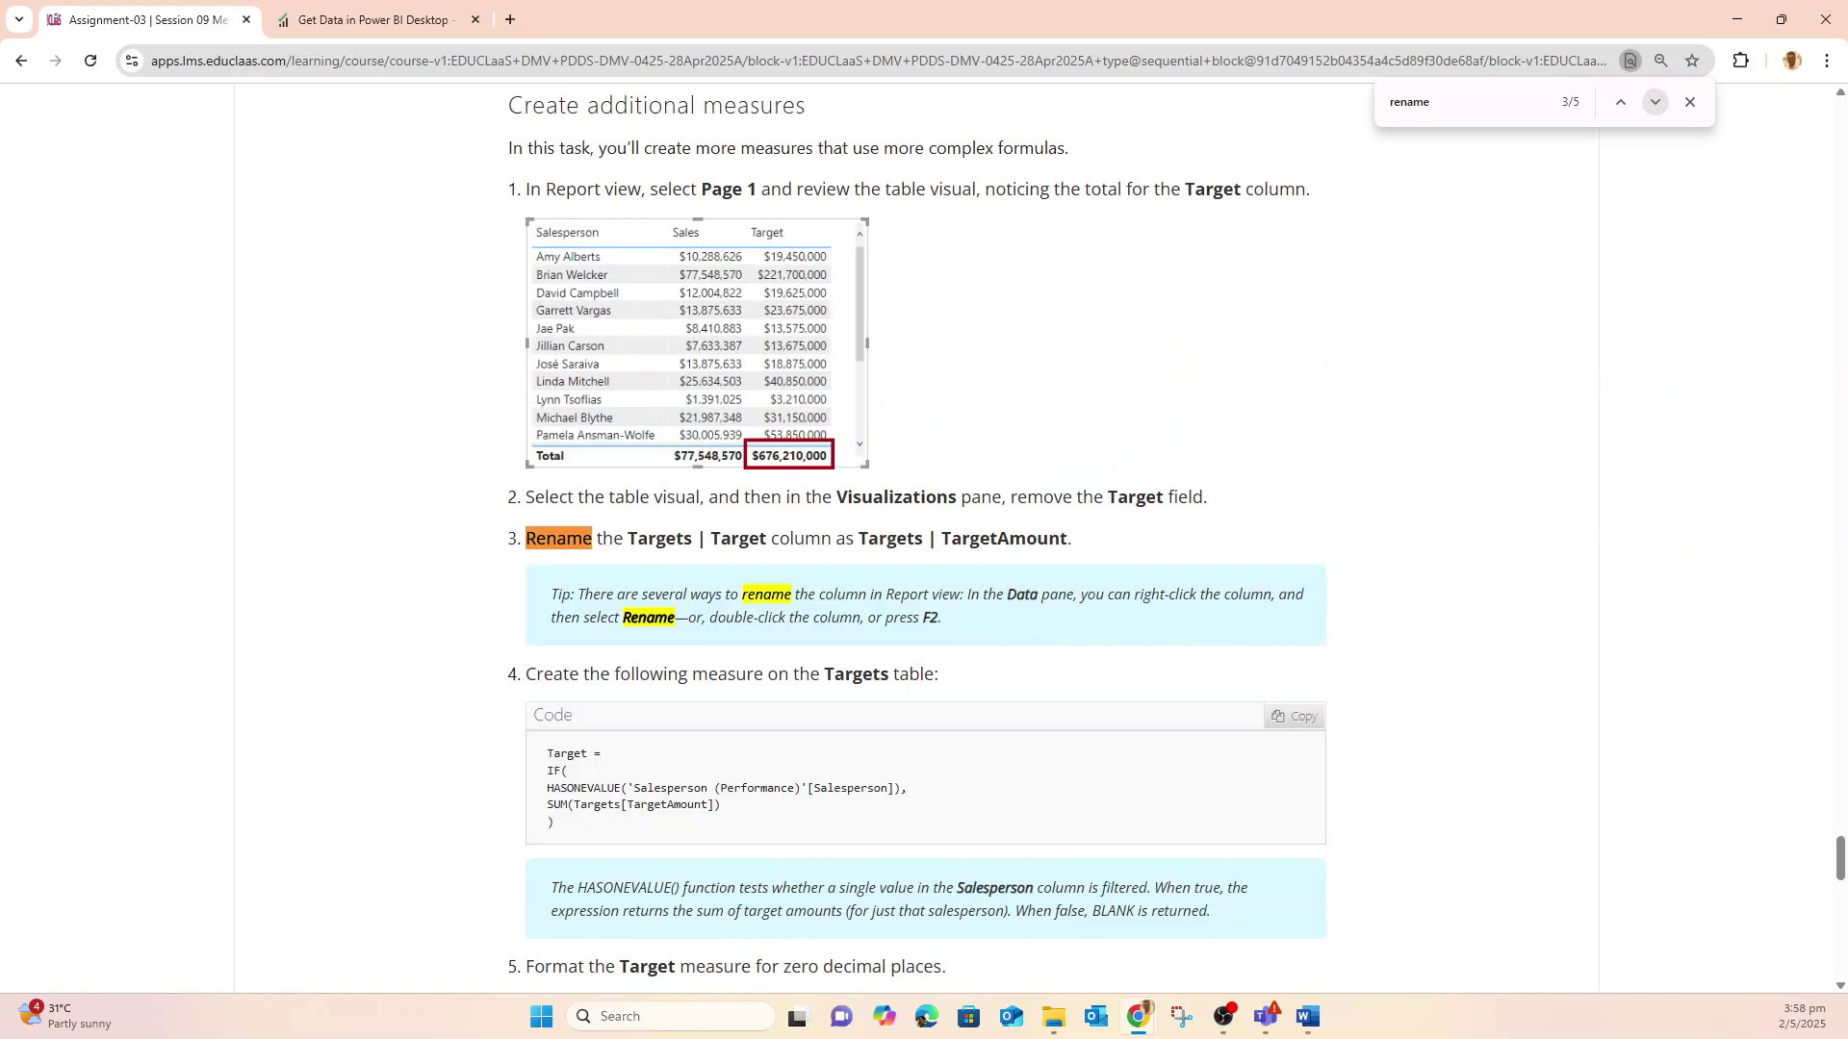
{"action": "left_click", "coordinate": [1655, 101]}
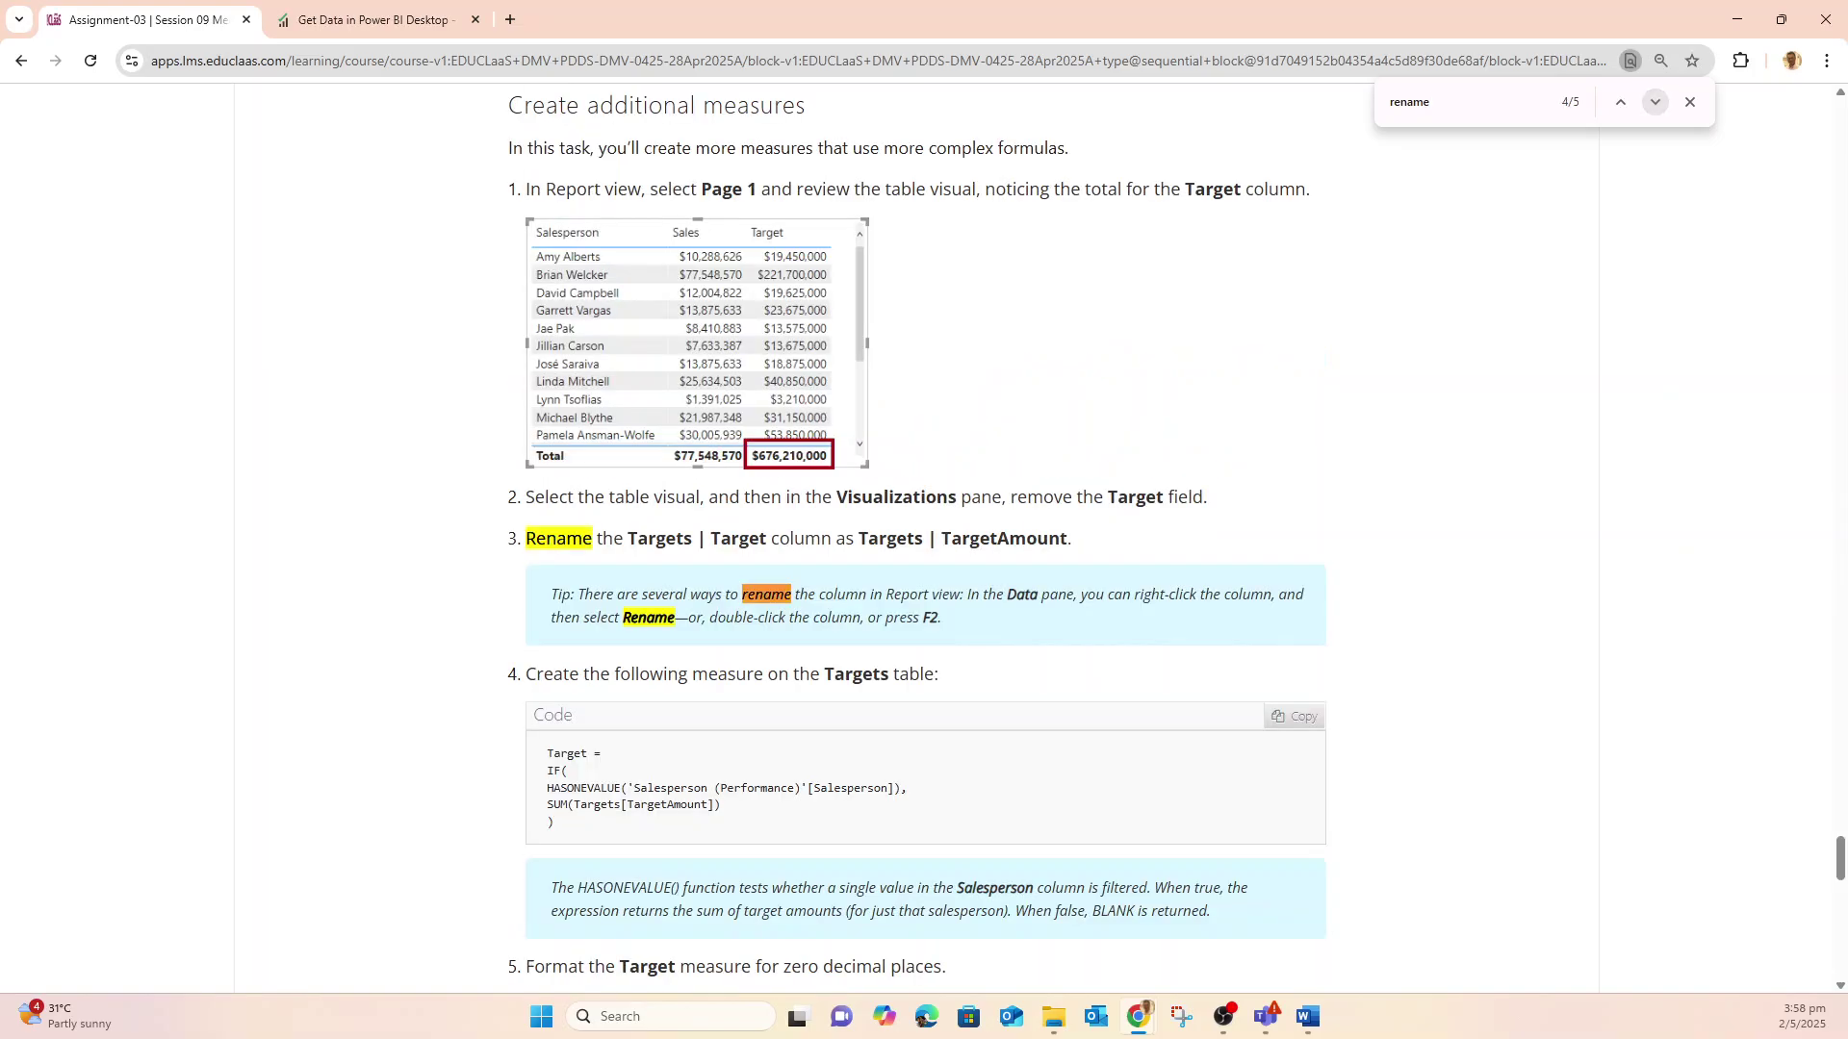
{"action": "left_click", "coordinate": [1655, 101]}
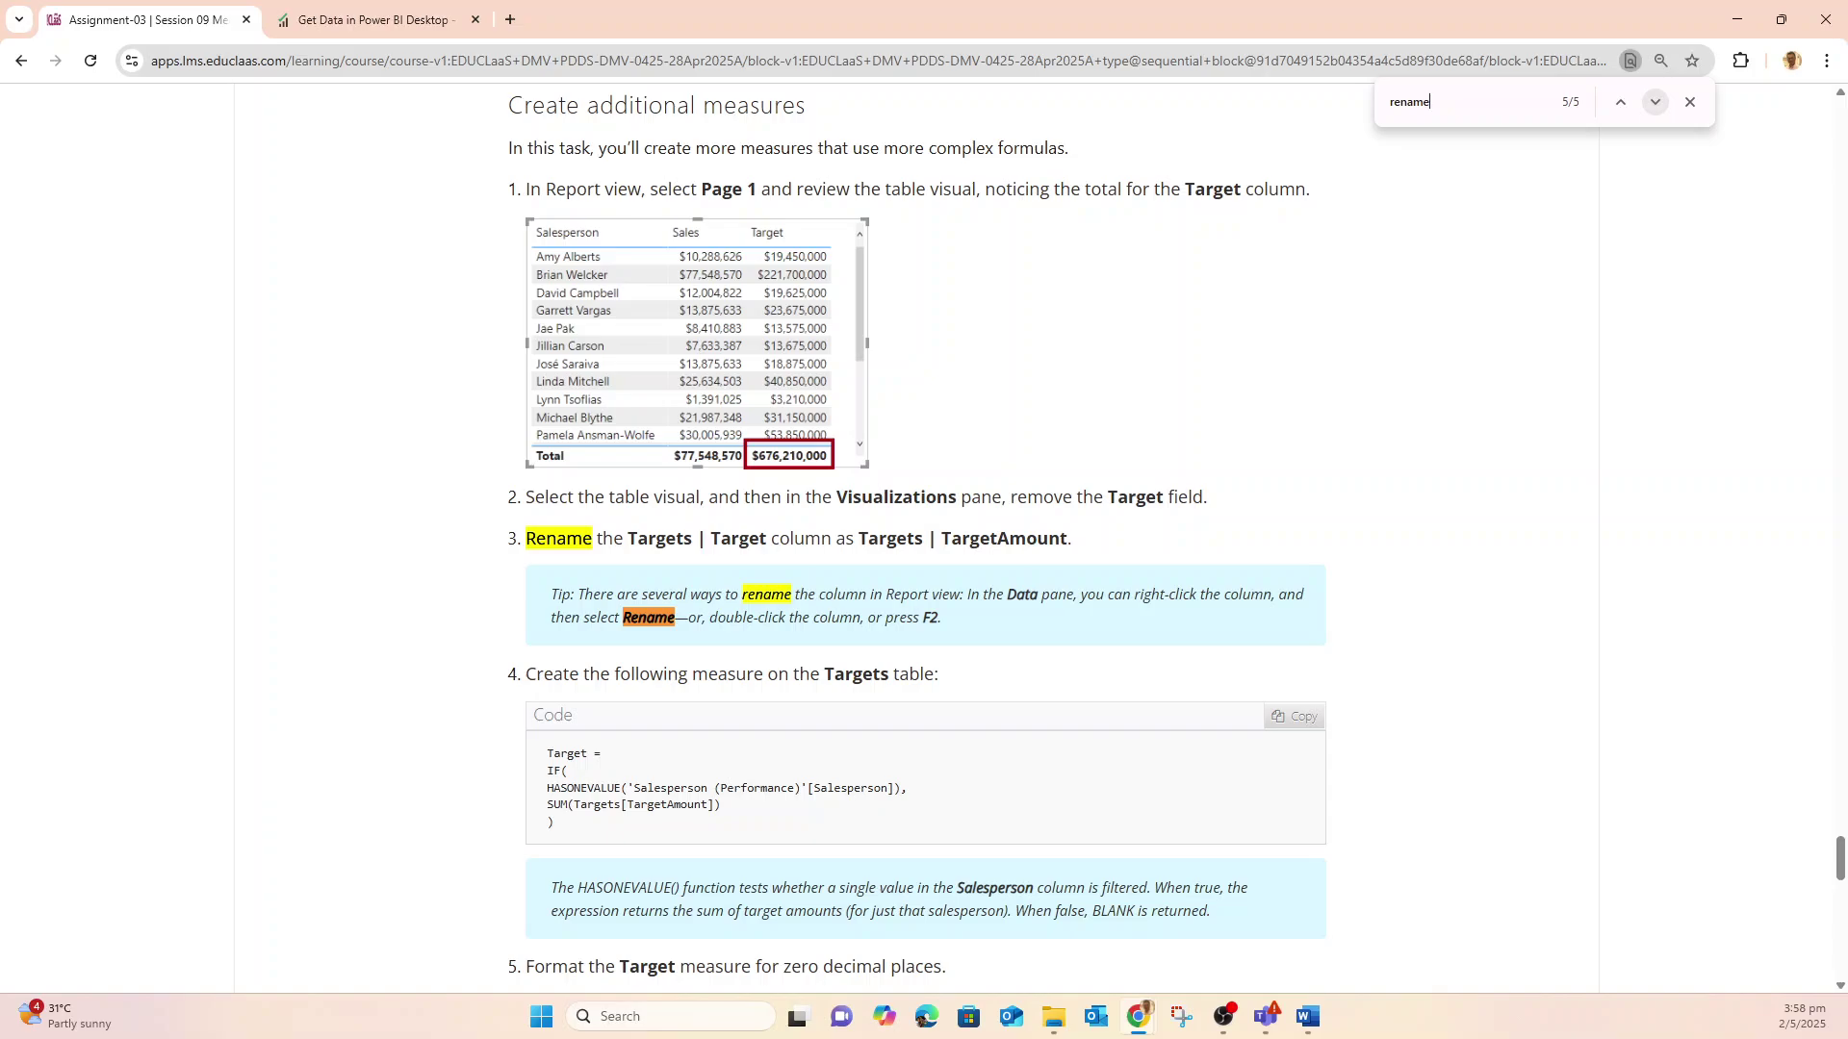
{"action": "left_click", "coordinate": [1655, 101]}
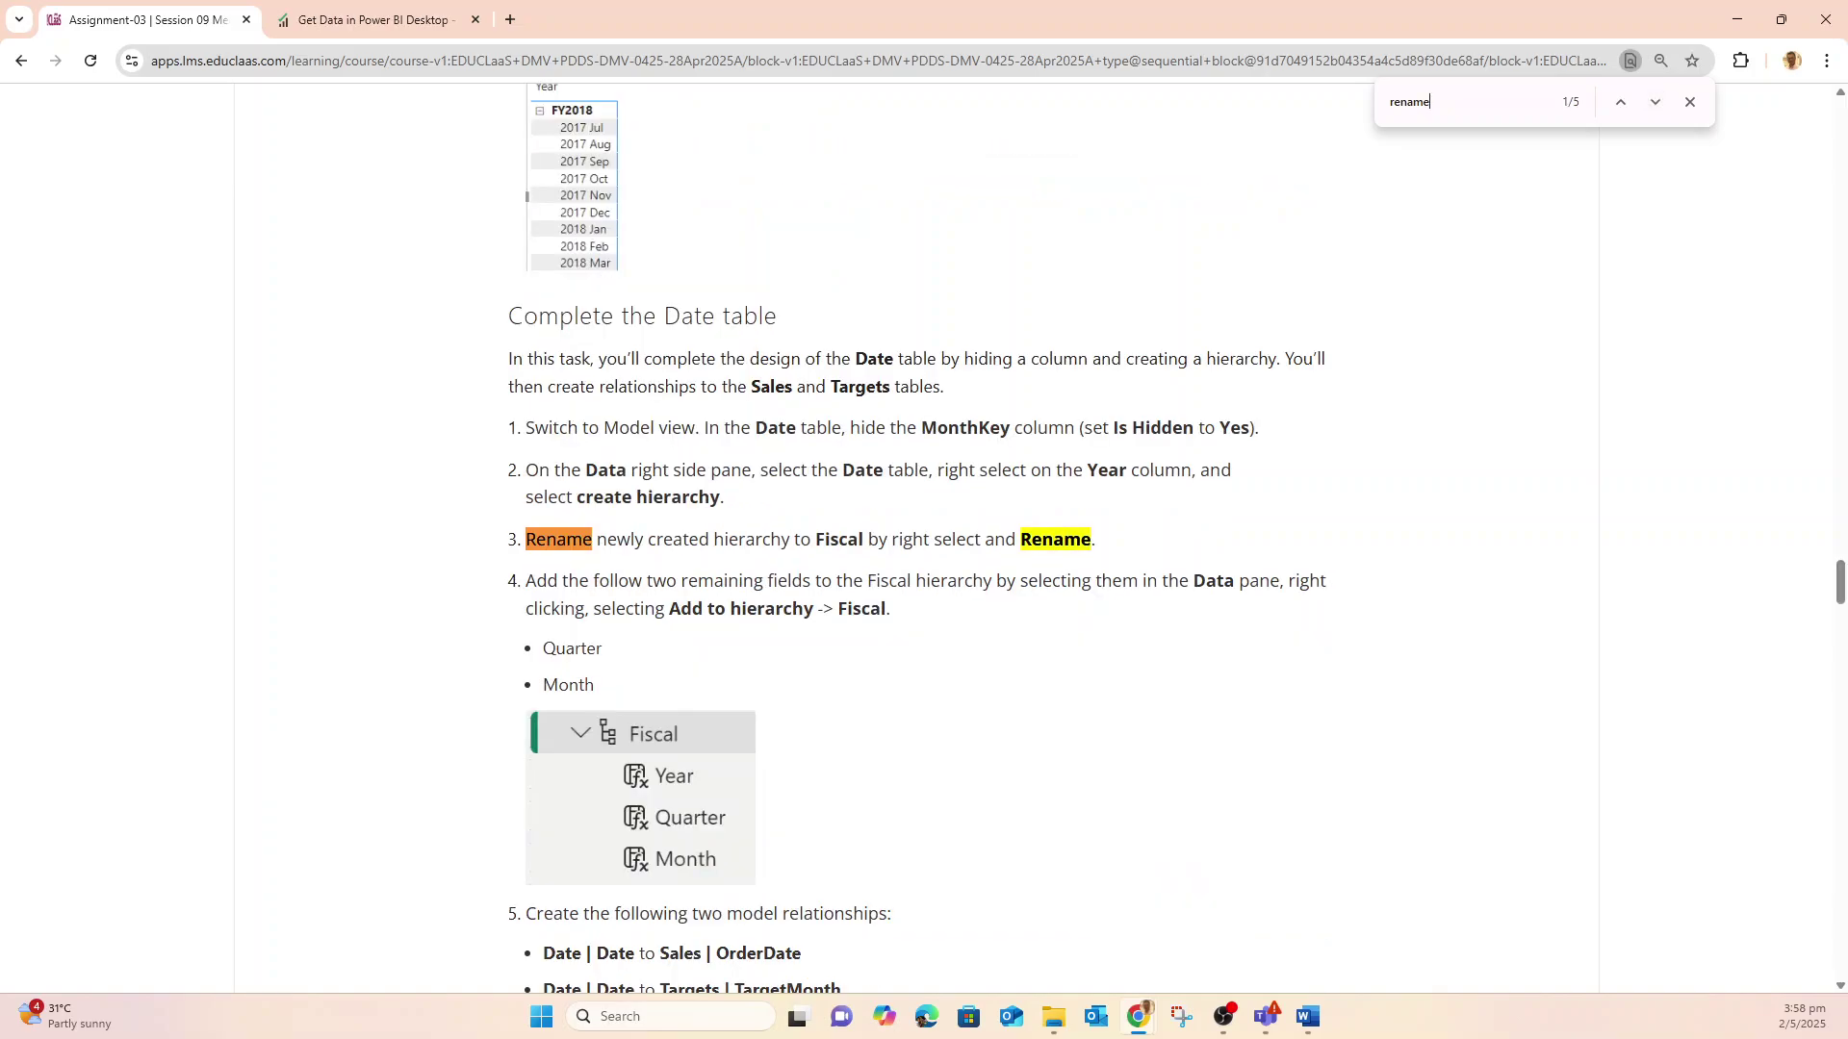
- Review the Complete the Date table instructions on the Fiscal hierarchy, model relationships and hidden columns
{"action": "scroll", "coordinate": [916, 539], "scroll_direction": "down", "scroll_amount": 8}
{"action": "scroll", "coordinate": [916, 538], "scroll_direction": "up", "scroll_amount": 8}
{"action": "scroll", "coordinate": [916, 539], "scroll_direction": "down", "scroll_amount": 3}
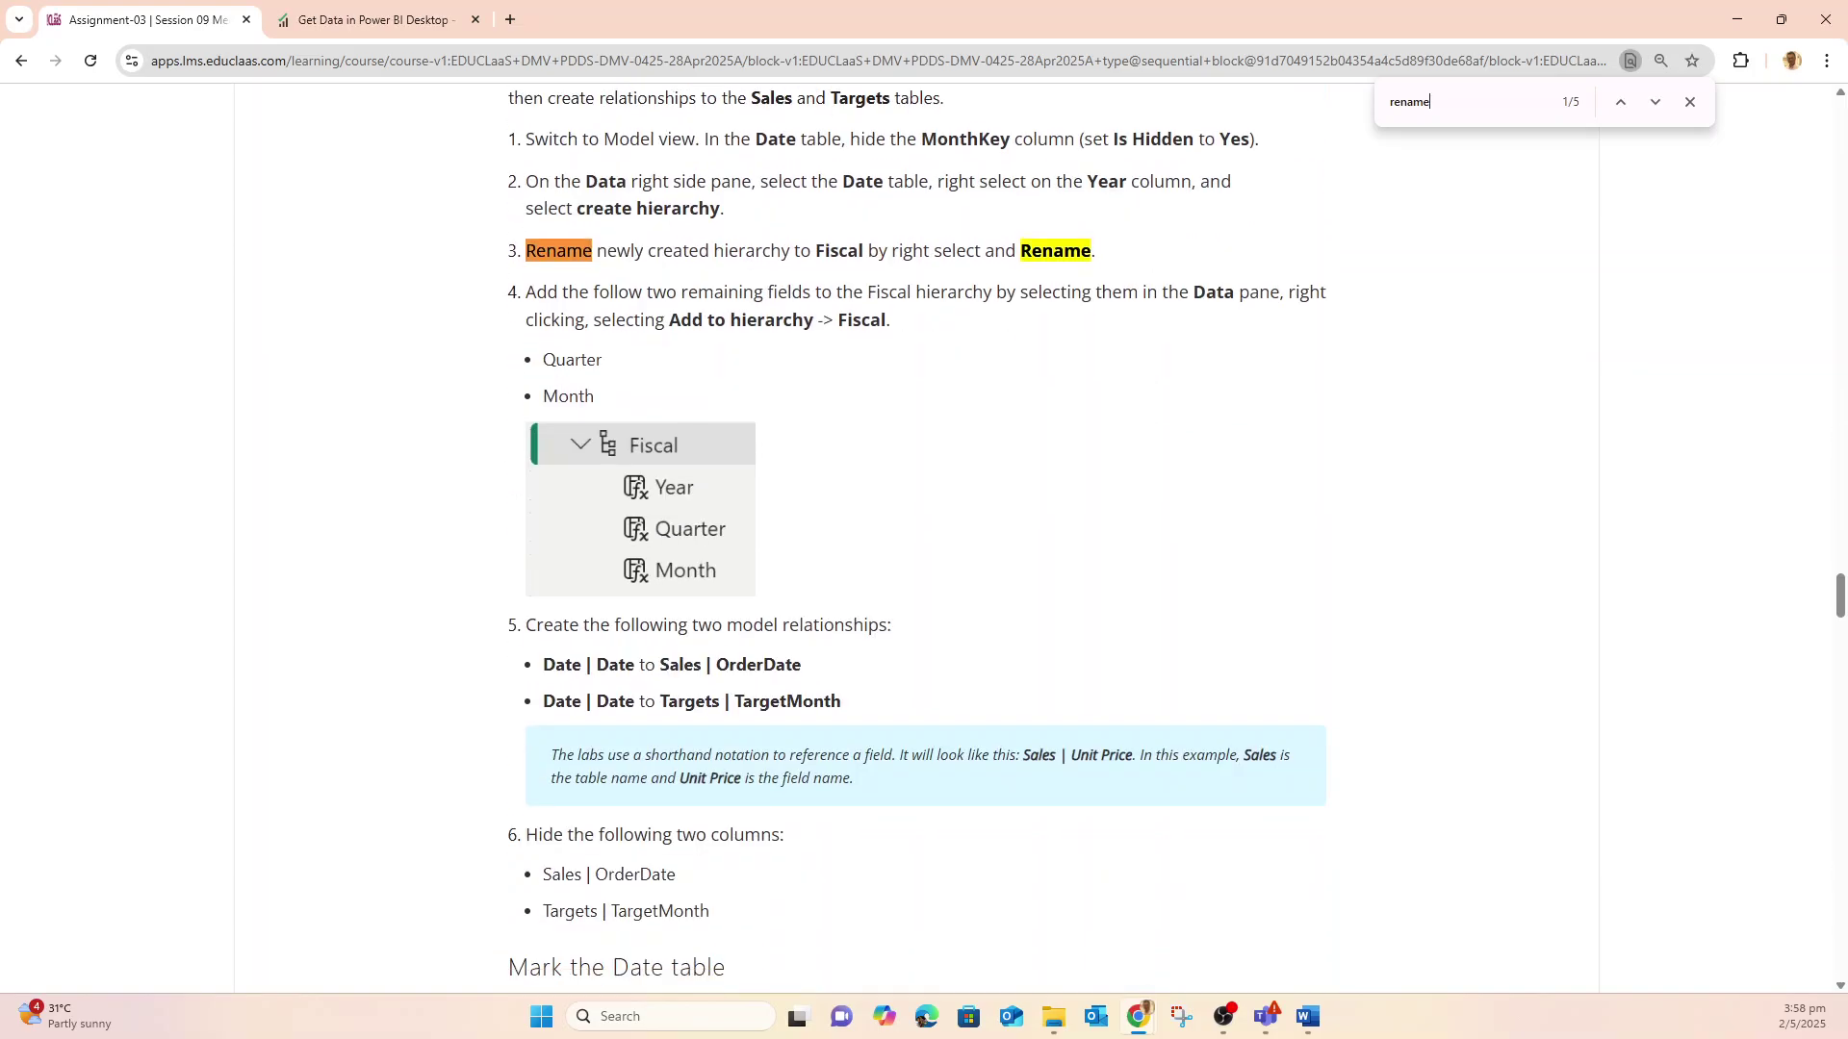
{"action": "scroll", "coordinate": [917, 539], "scroll_direction": "up", "scroll_amount": 5}
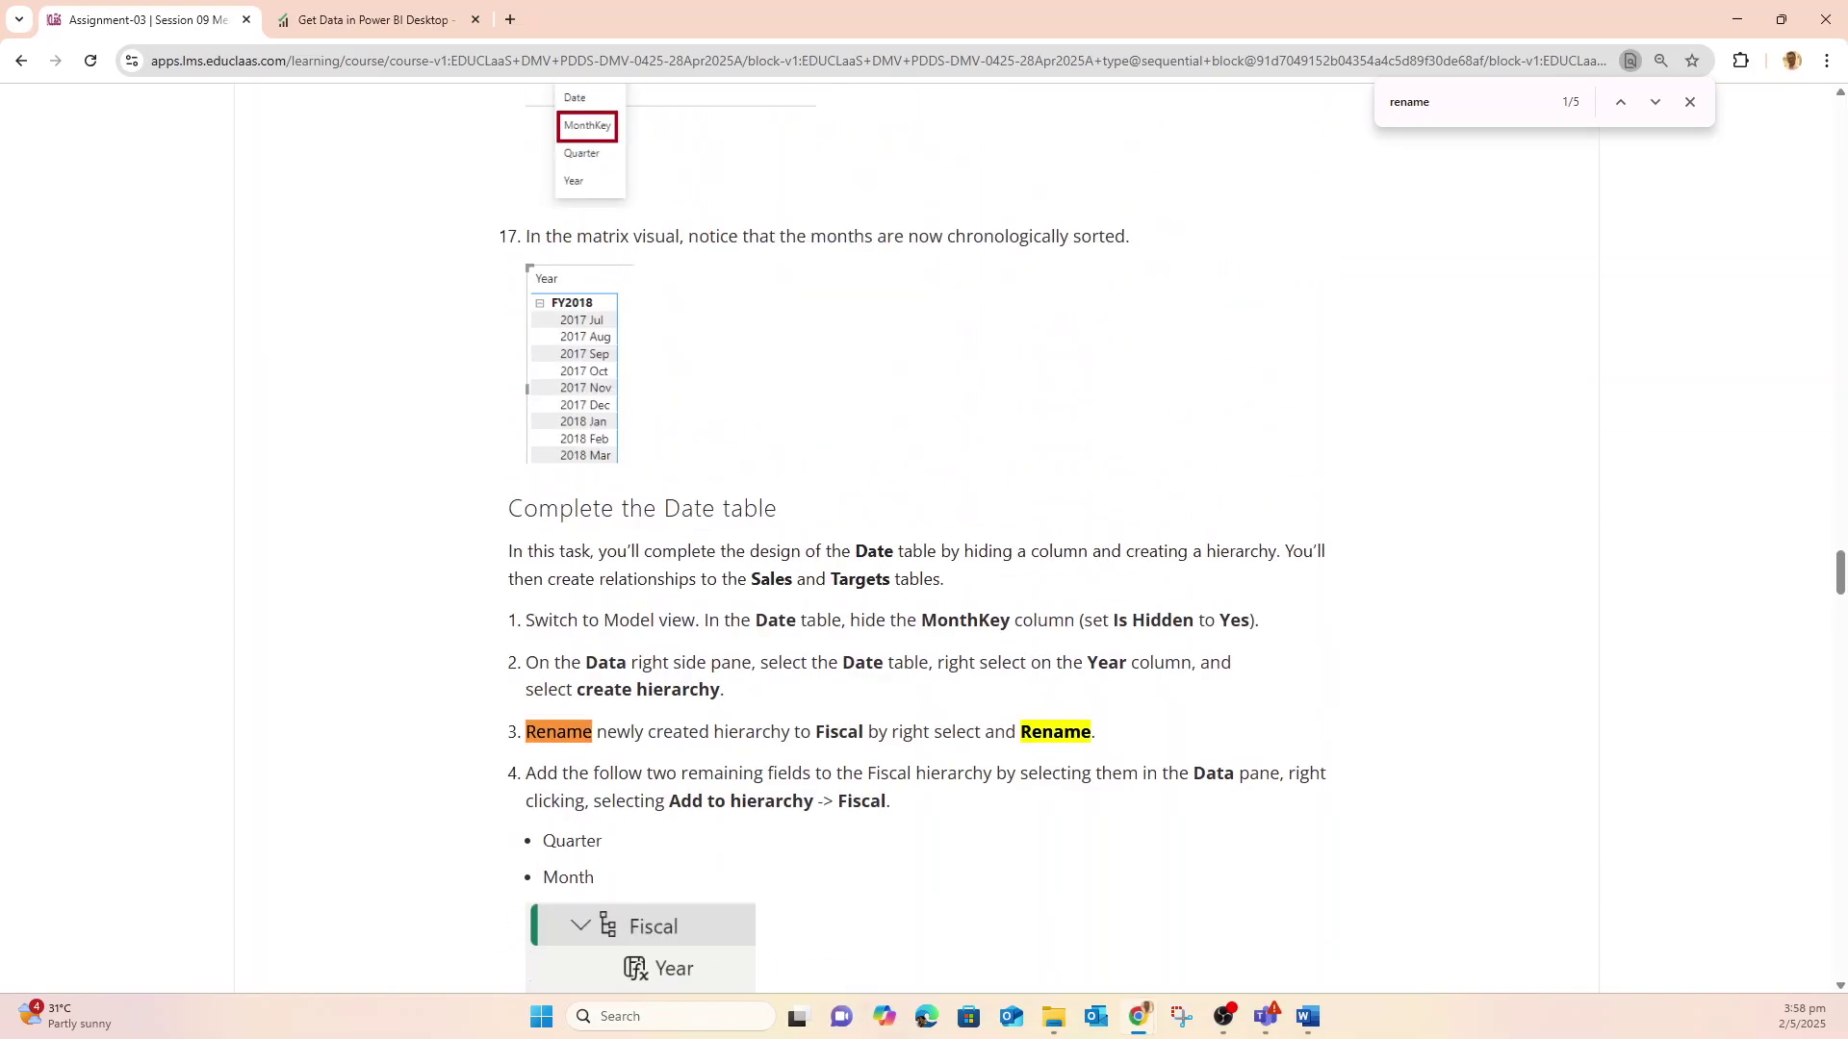
- Switch back to the Power BI report in the lab window and collapse the Date, Region and Reseller tables in the Data pane
{"action": "mouse_move", "coordinate": [1138, 1016]}
{"action": "left_click", "coordinate": [1194, 922]}
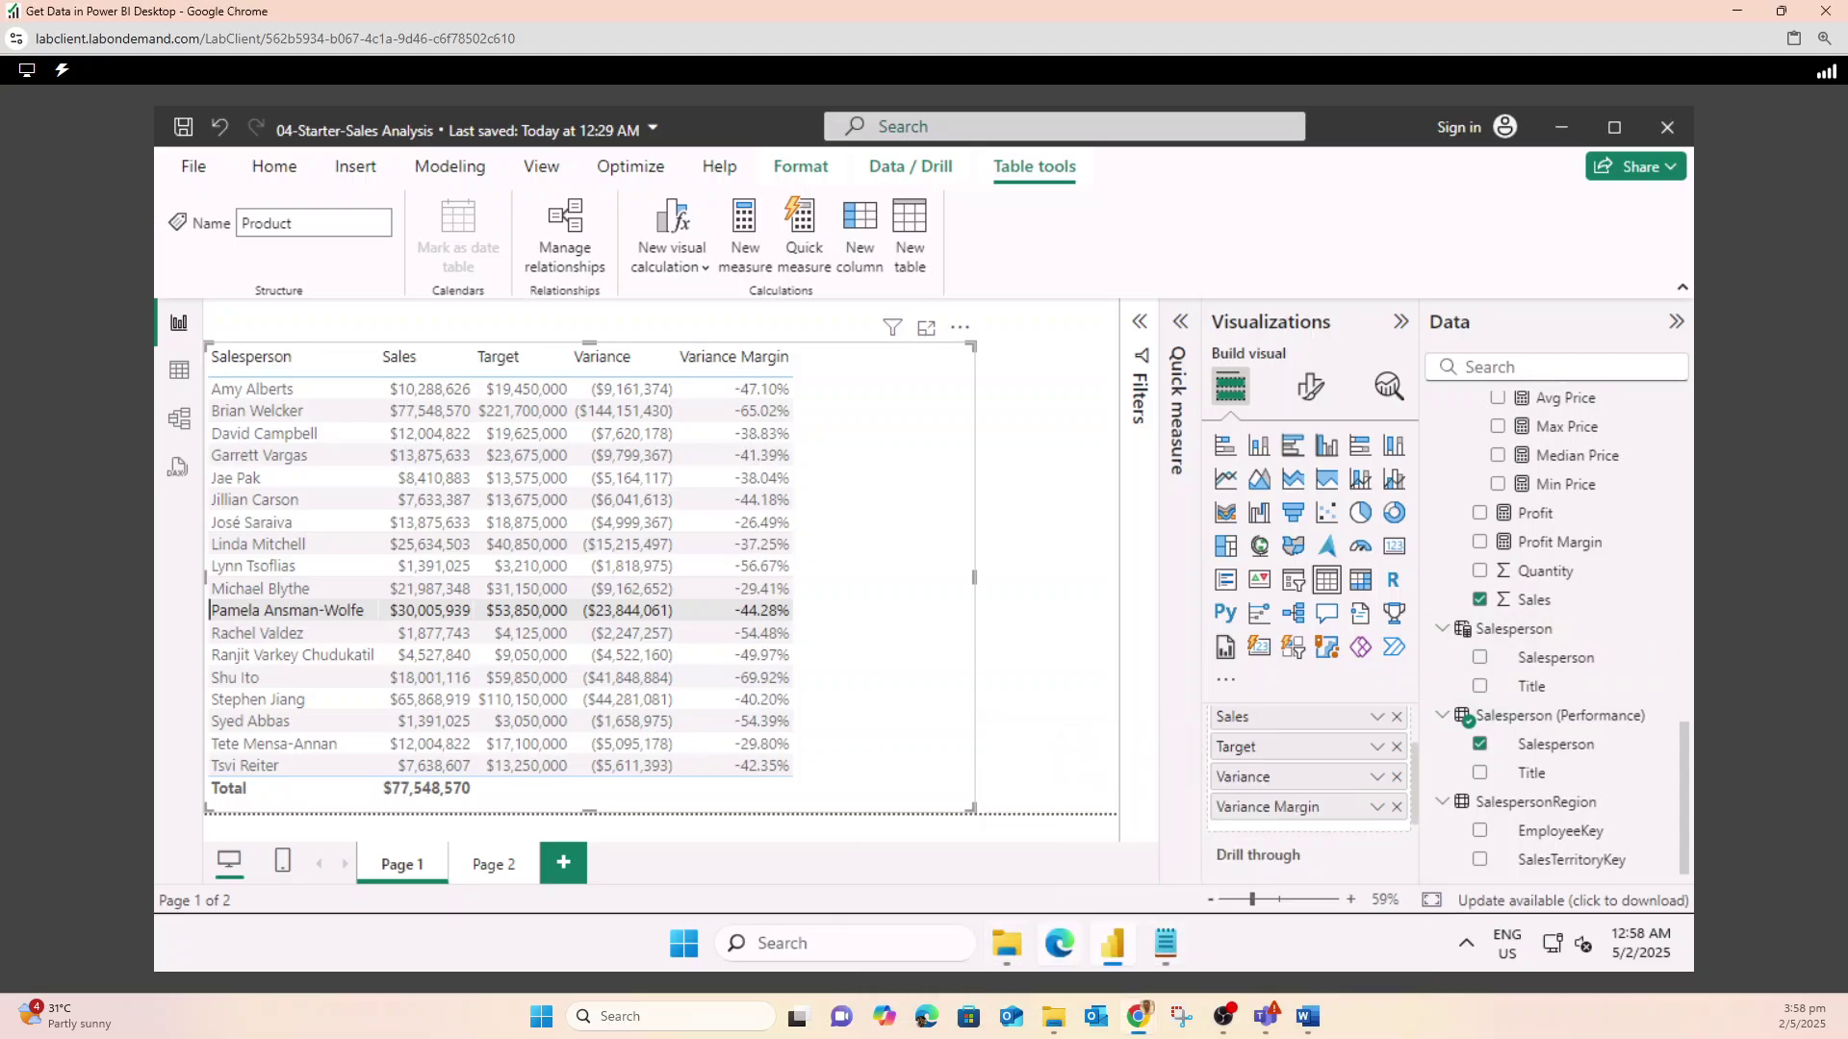
{"action": "scroll", "coordinate": [1554, 625], "scroll_direction": "down", "scroll_amount": 5}
{"action": "scroll", "coordinate": [1554, 640], "scroll_direction": "up", "scroll_amount": 10}
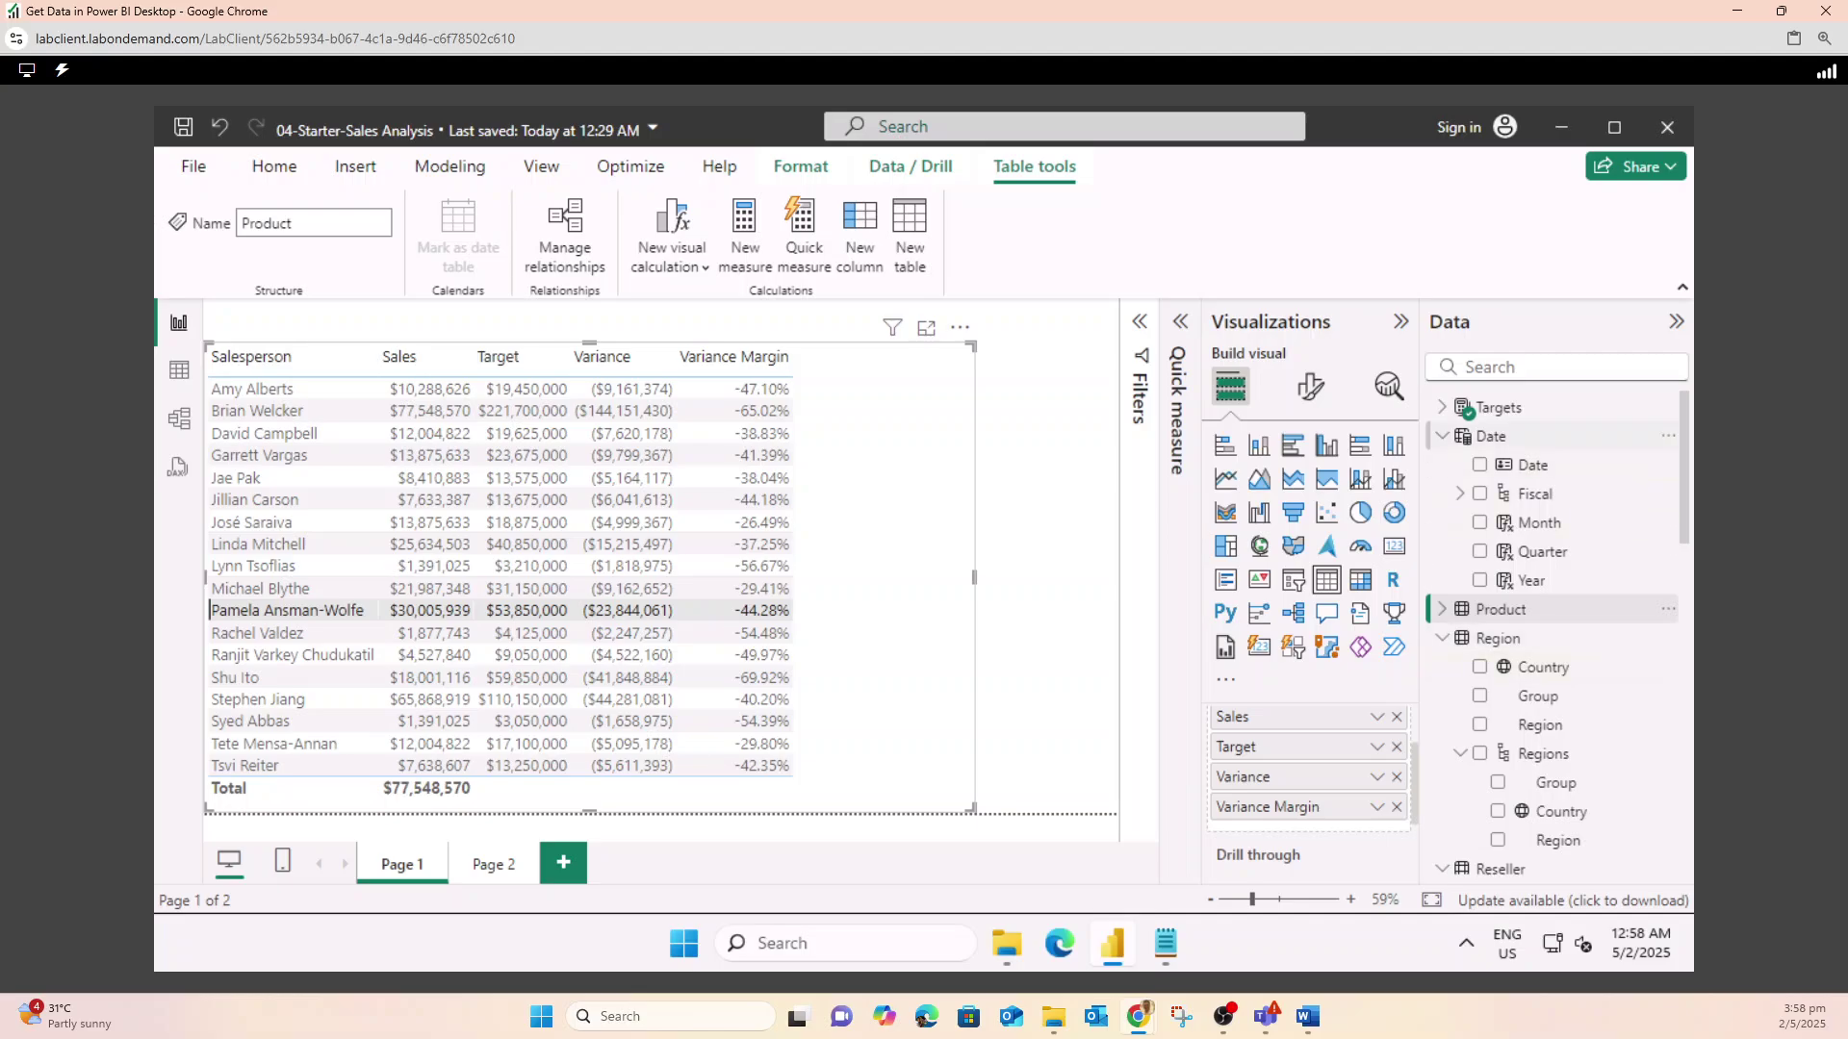
{"action": "left_click", "coordinate": [1441, 436]}
{"action": "left_click", "coordinate": [1441, 494]}
{"action": "left_click", "coordinate": [1441, 522]}
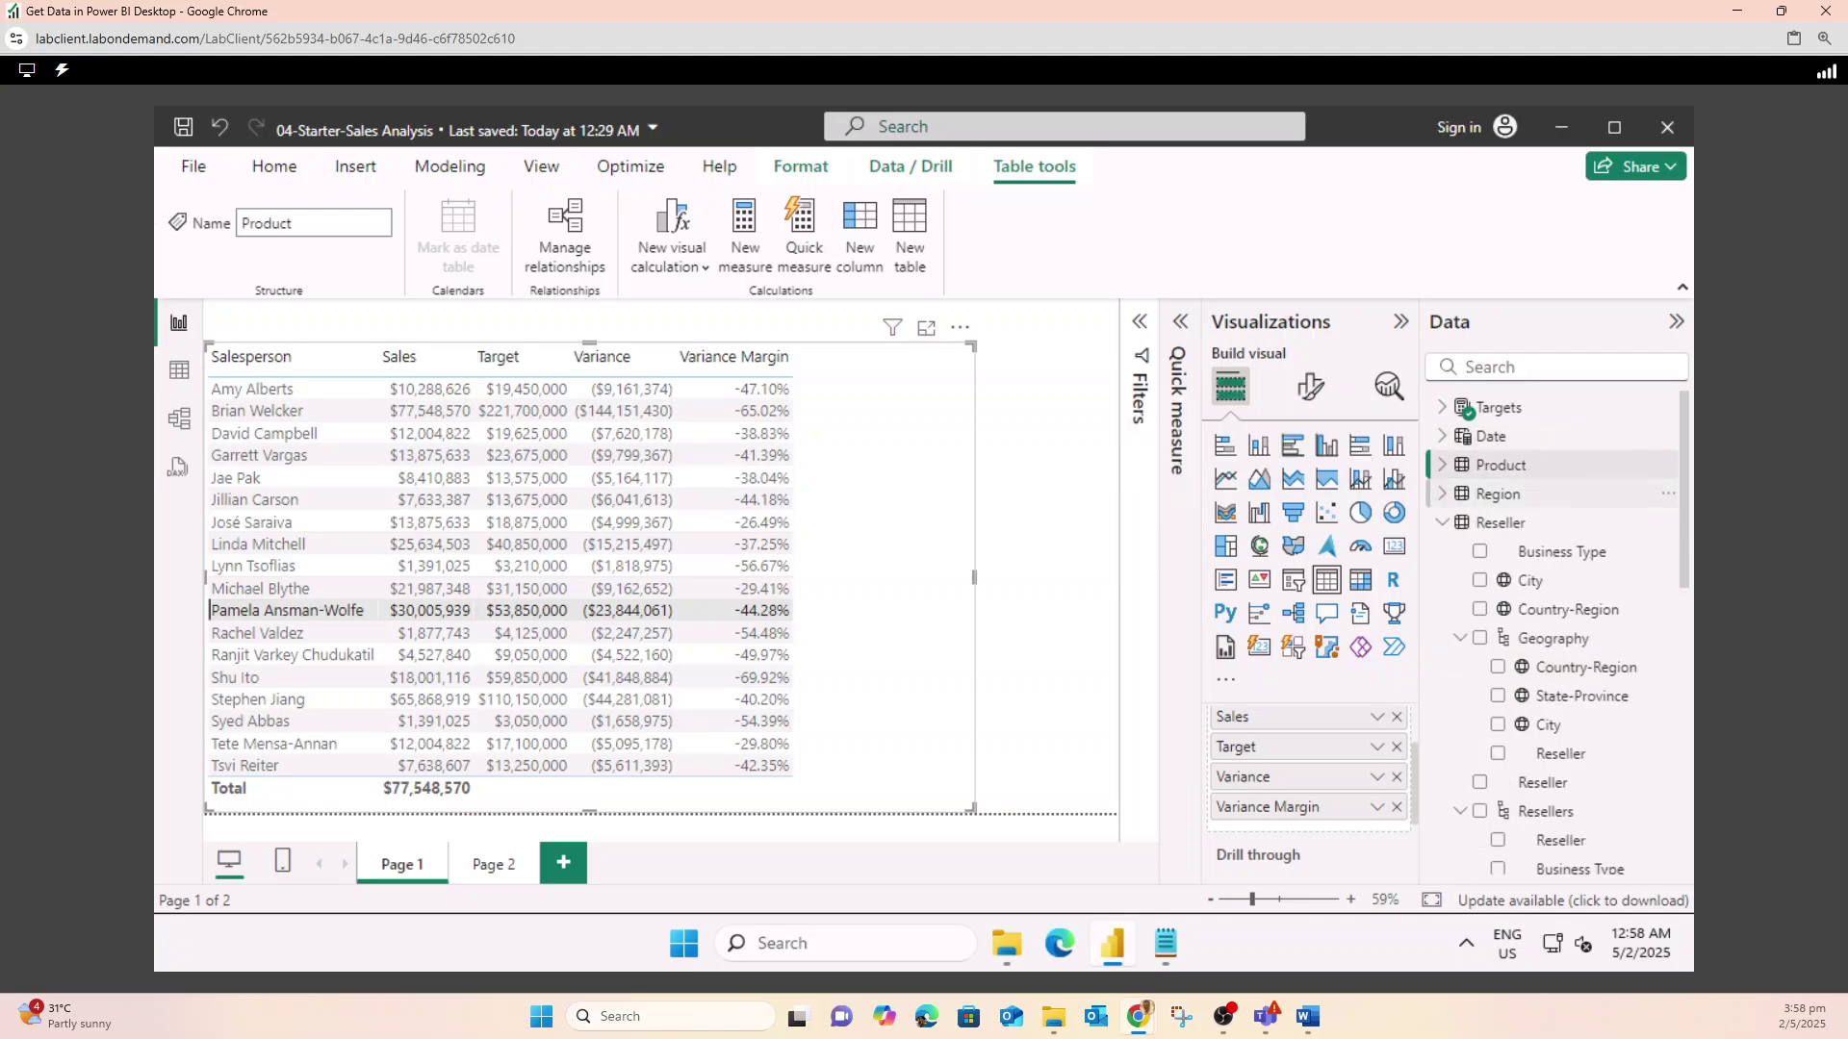
{"action": "left_click", "coordinate": [1442, 522]}
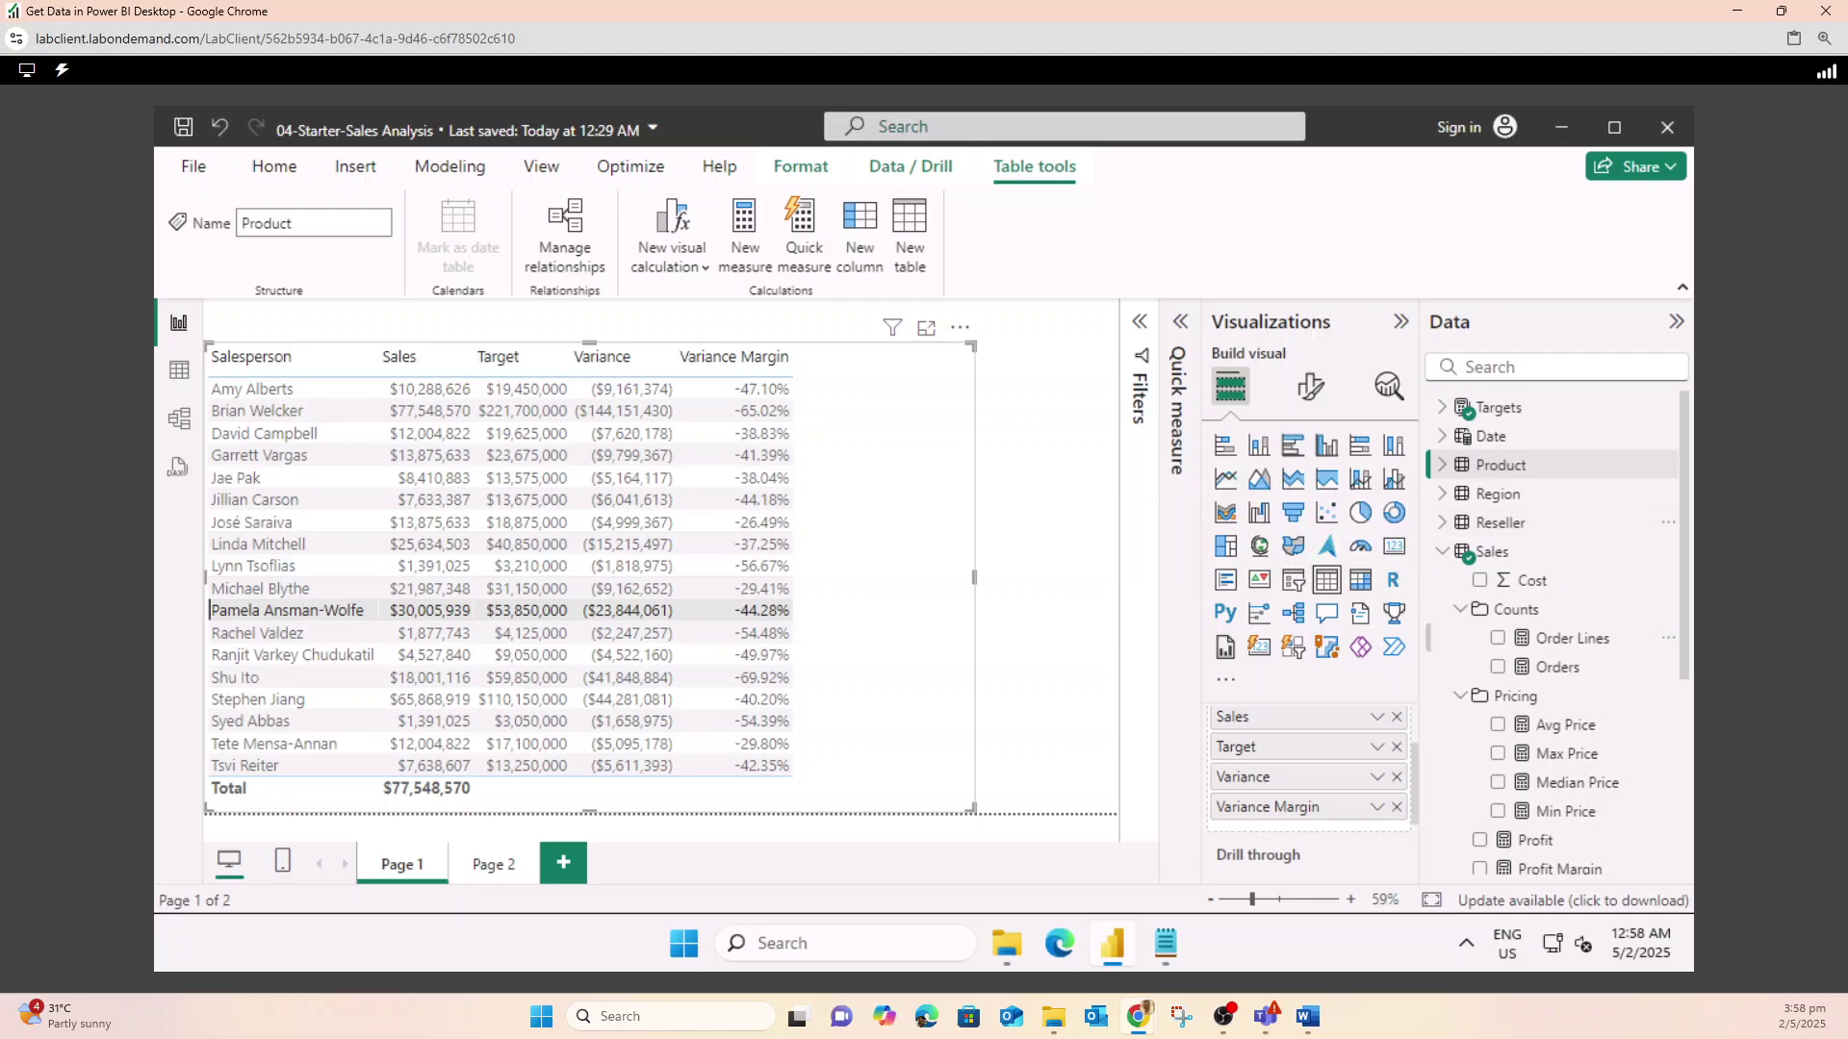
- Check the Sales table's fields, including the Counts and Pricing folders, and collapse the table in the Data pane
{"action": "scroll", "coordinate": [1579, 667], "scroll_direction": "down", "scroll_amount": 3}
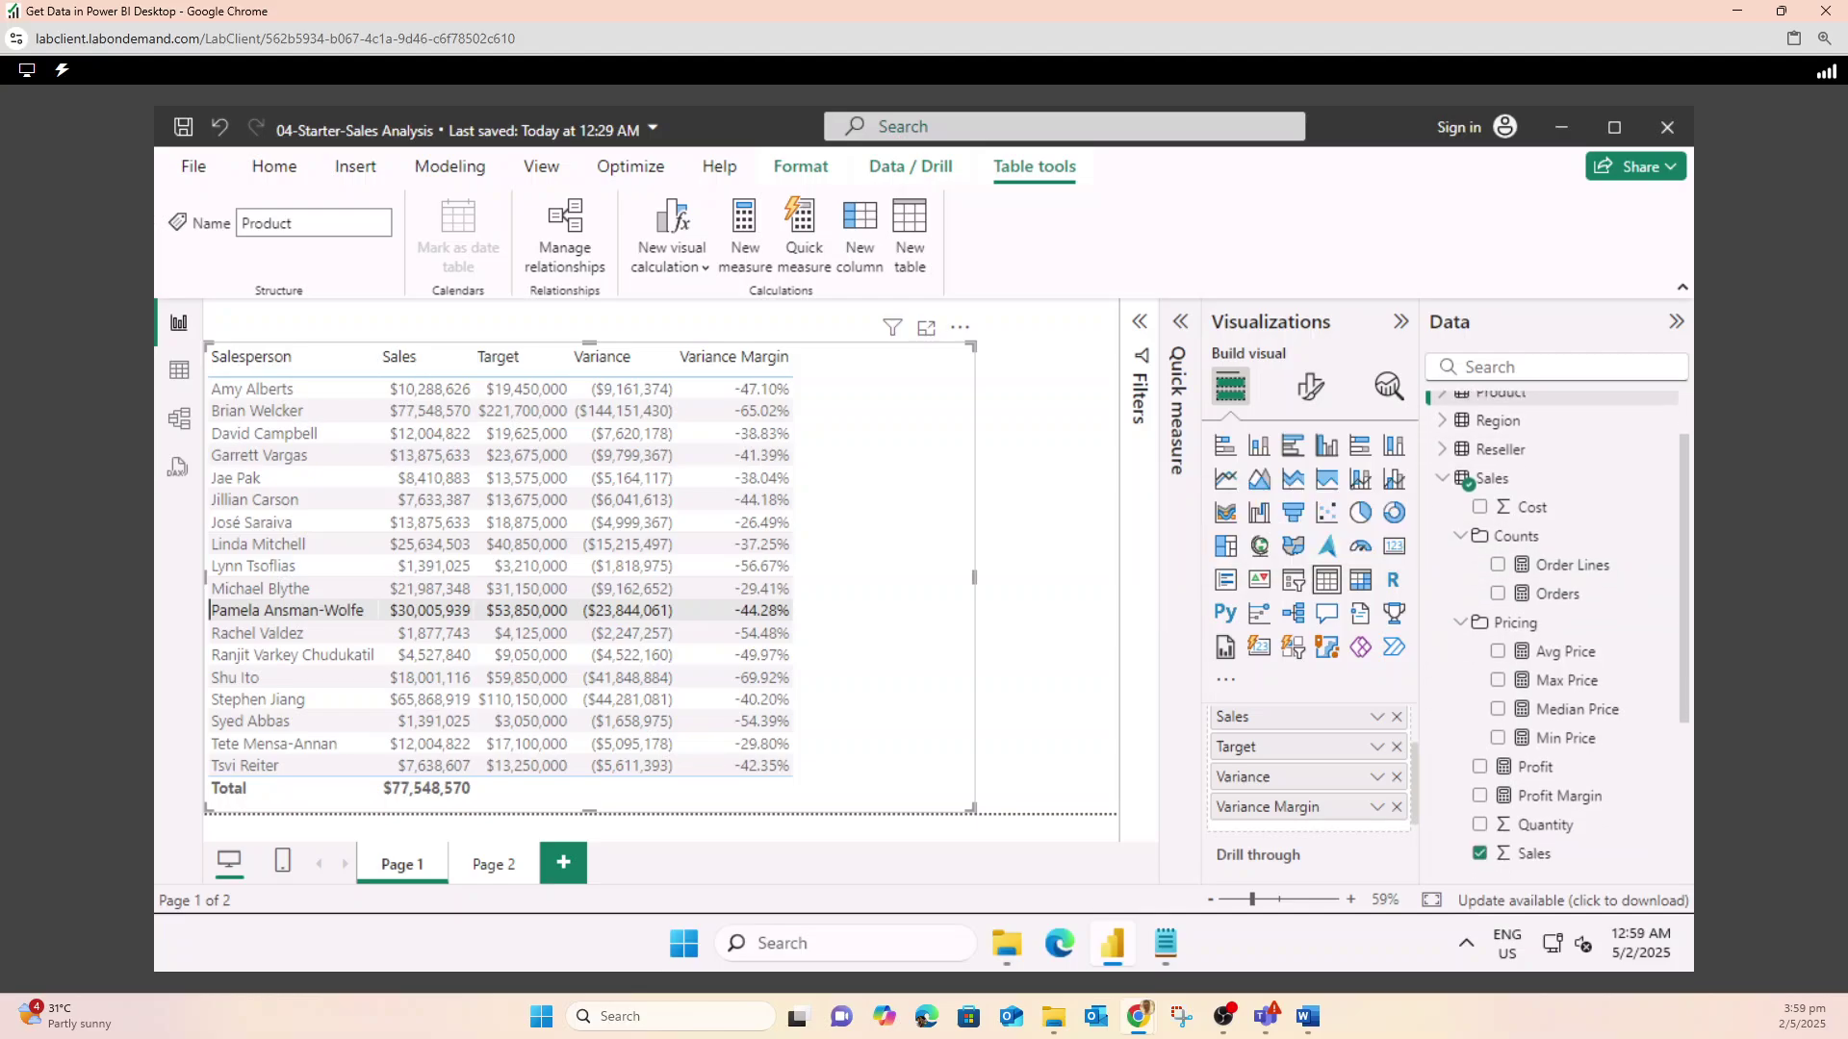
{"action": "scroll", "coordinate": [1556, 632], "scroll_direction": "down", "scroll_amount": 1}
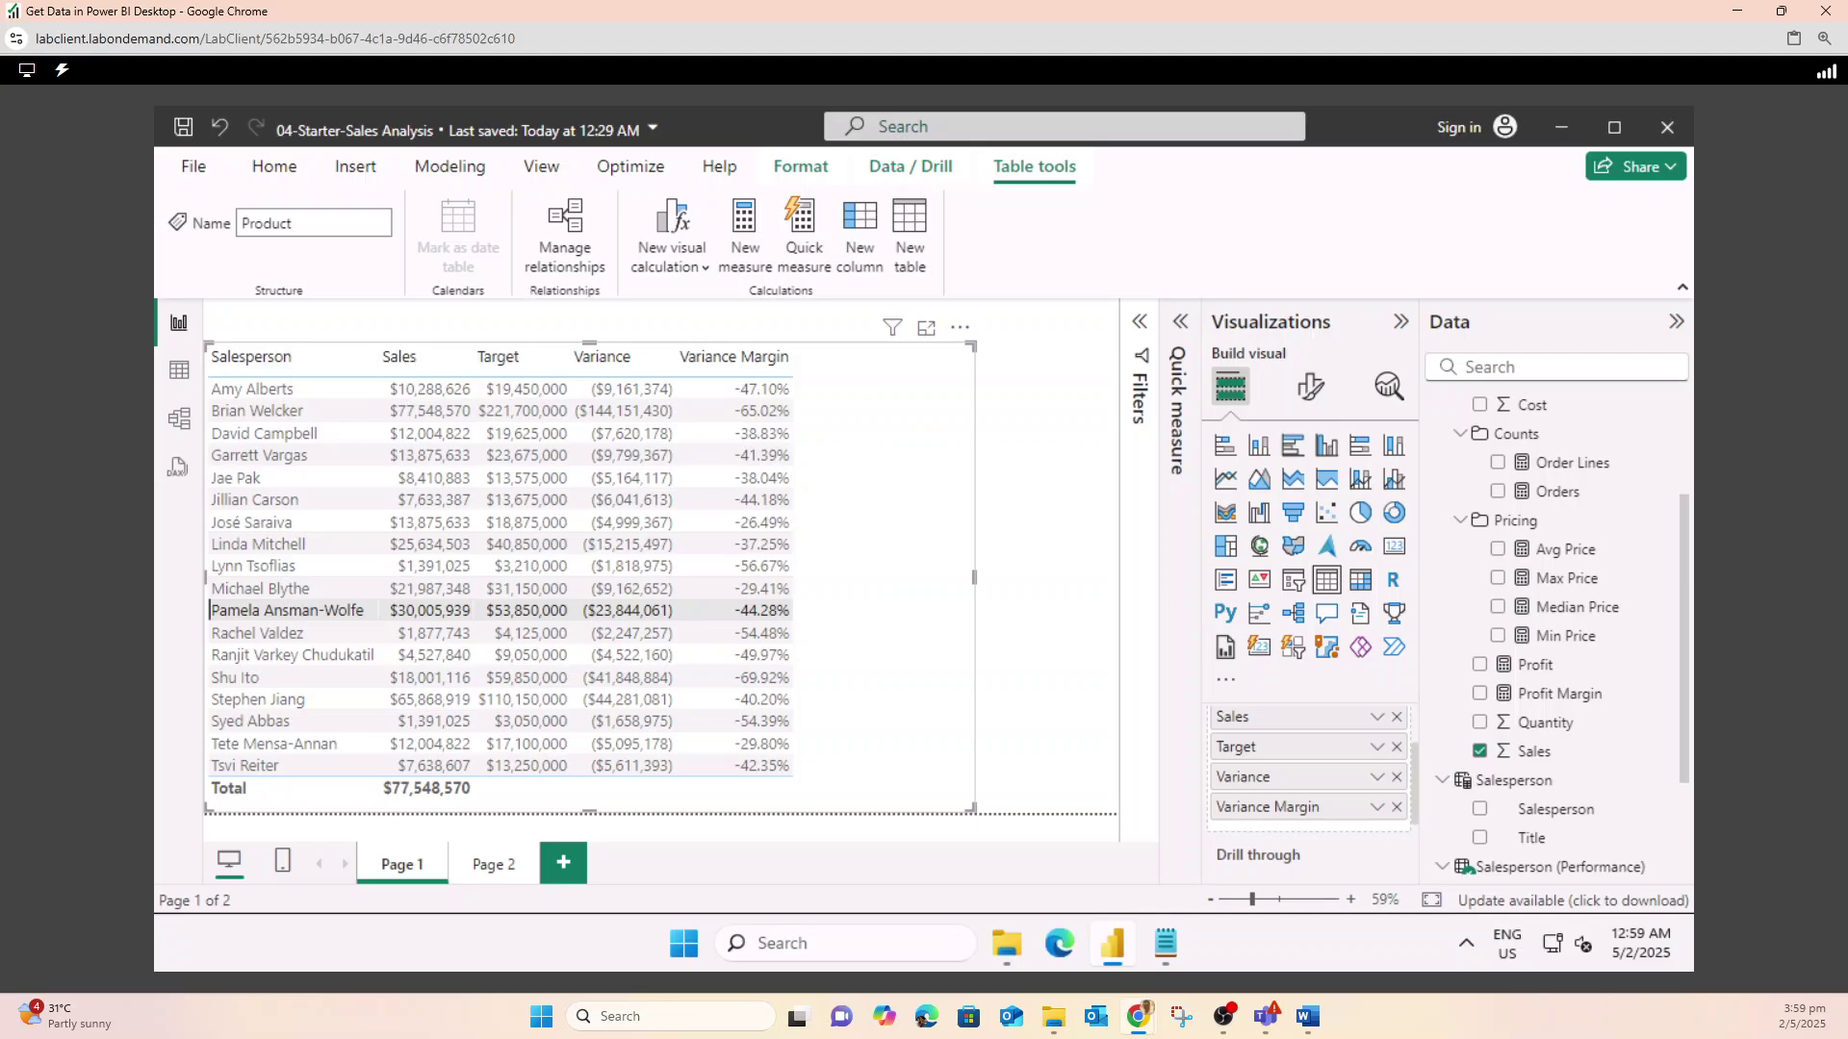
{"action": "scroll", "coordinate": [1570, 633], "scroll_direction": "up", "scroll_amount": 3}
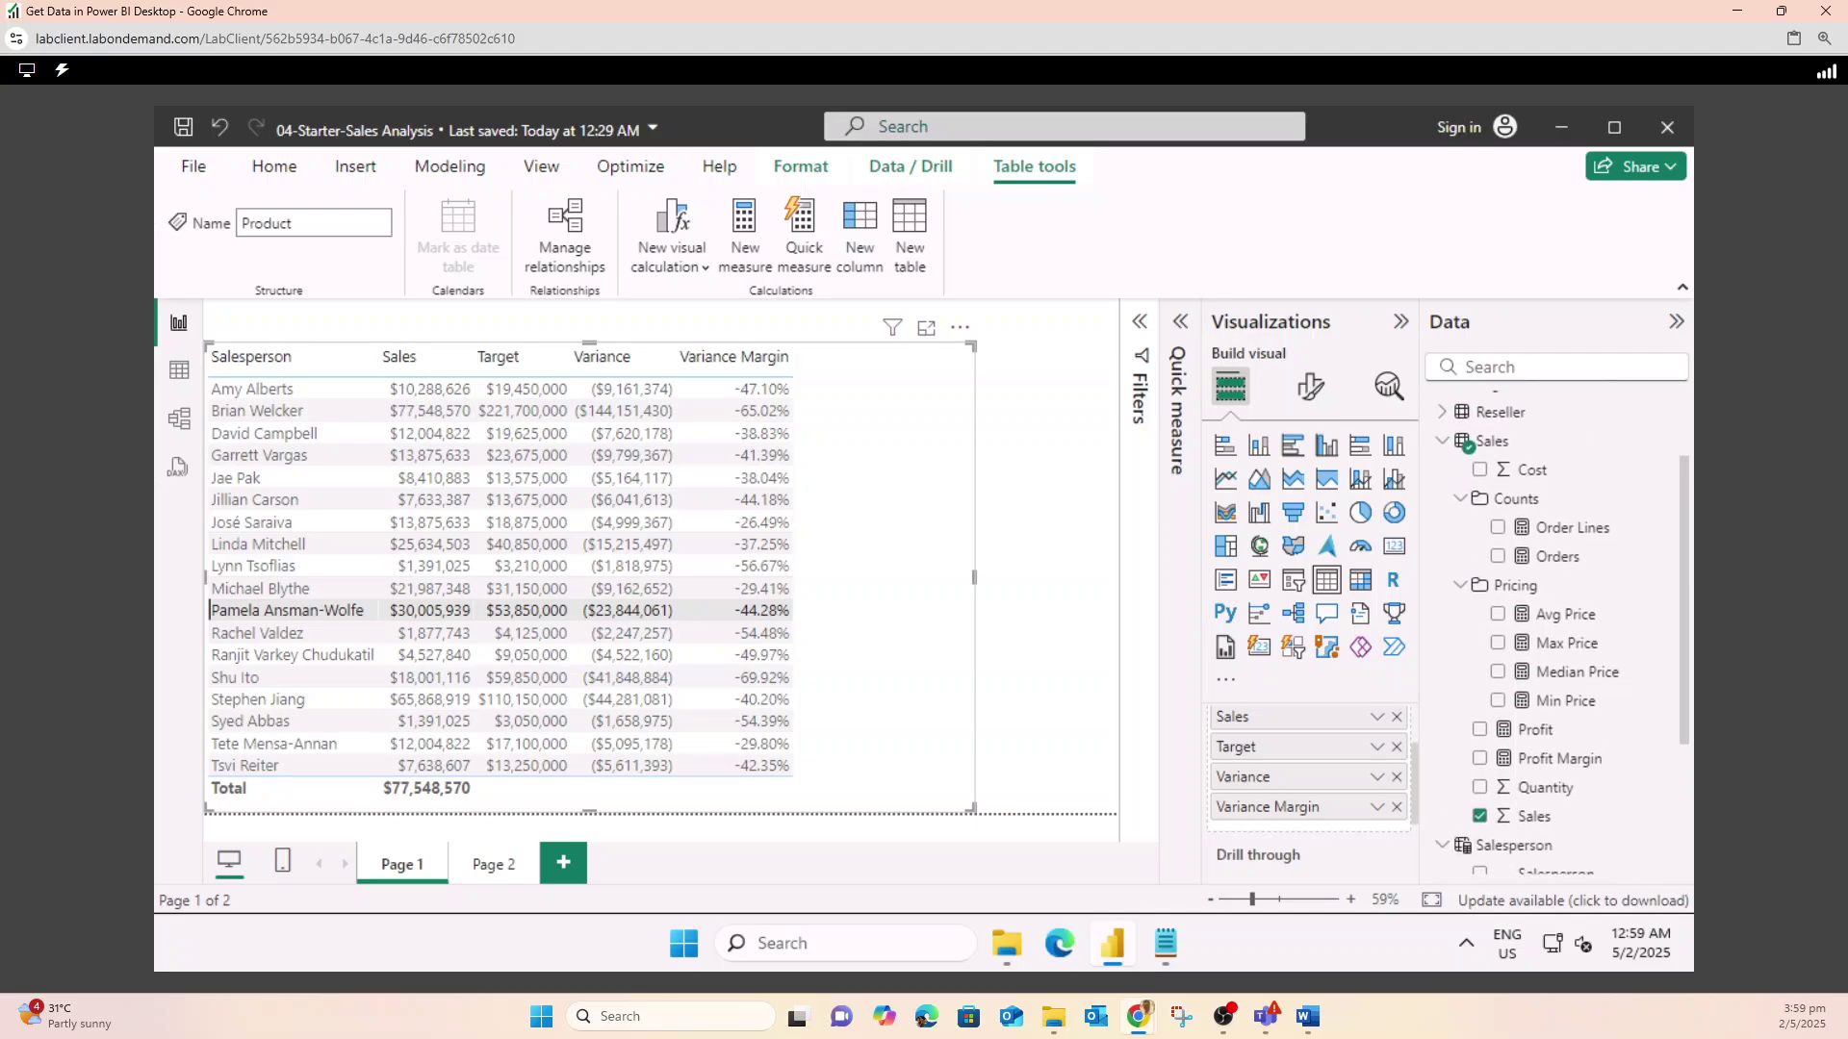
{"action": "scroll", "coordinate": [1570, 634], "scroll_direction": "down", "scroll_amount": 1}
{"action": "scroll", "coordinate": [1570, 634], "scroll_direction": "up", "scroll_amount": 2}
{"action": "left_click", "coordinate": [1442, 507]}
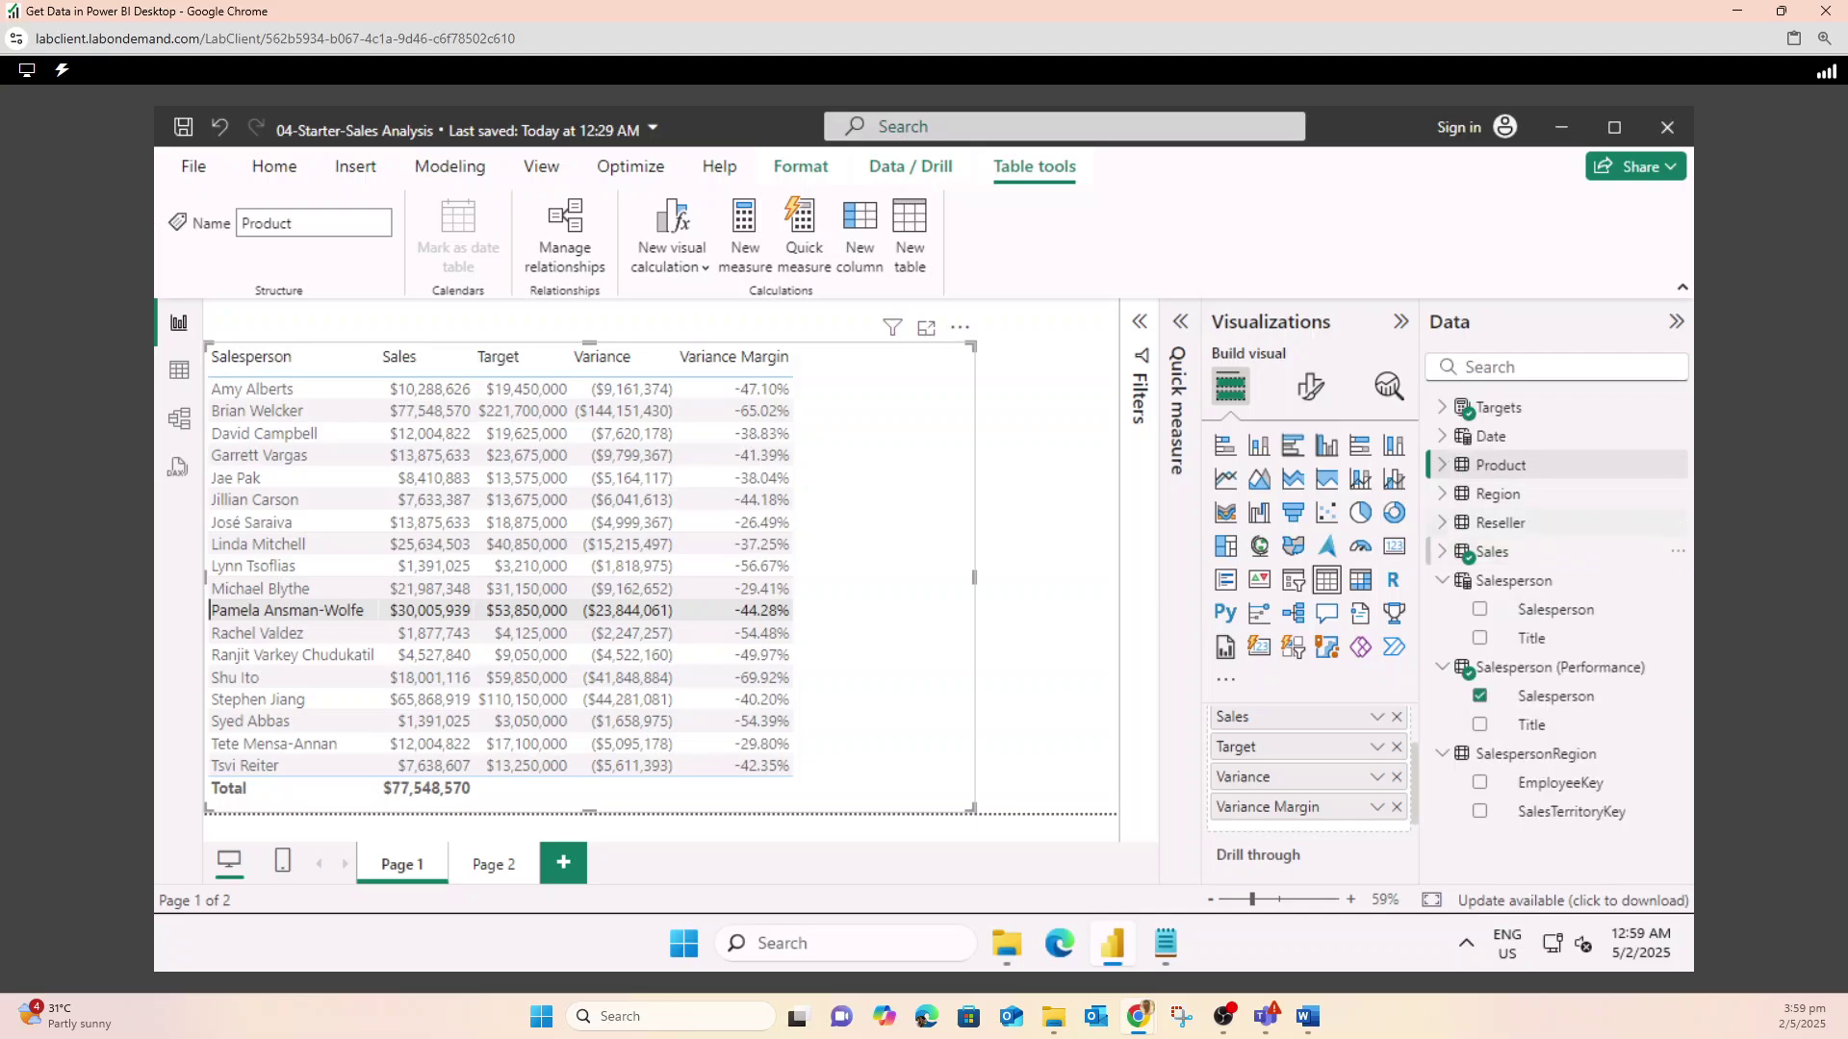
{"action": "mouse_move", "coordinate": [1111, 943]}
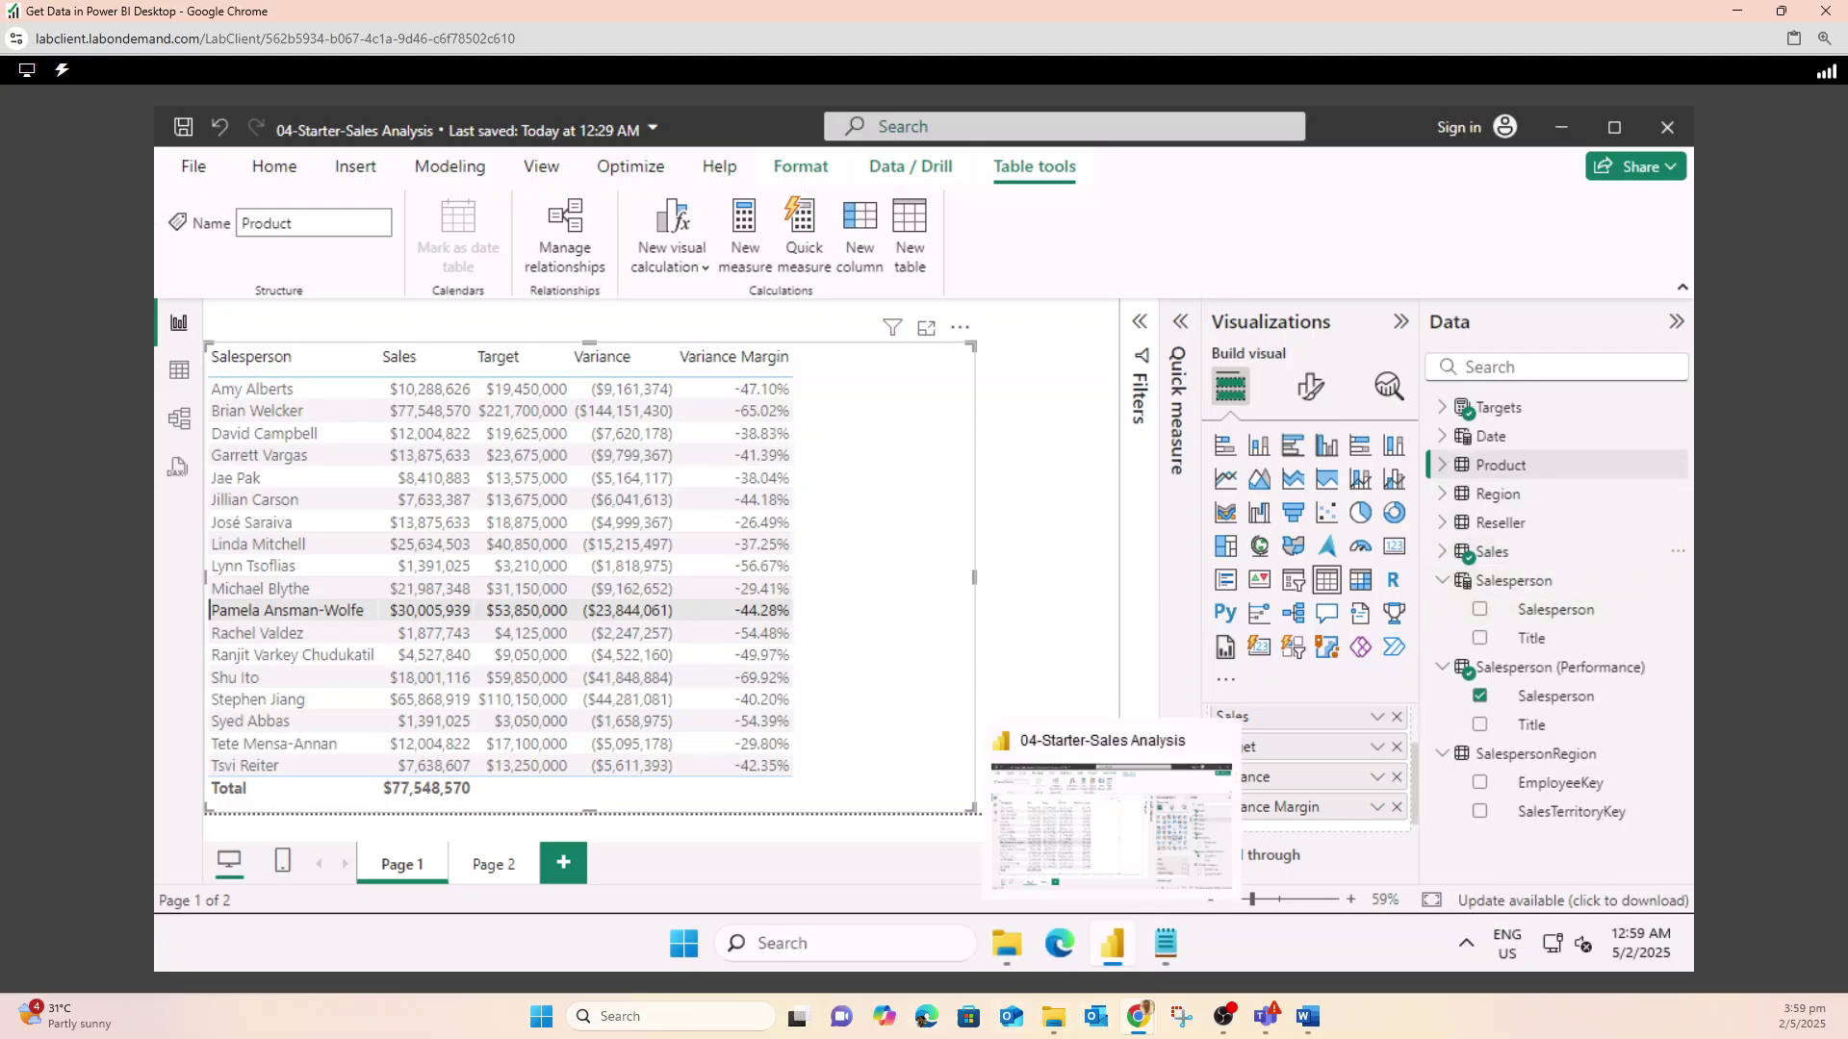
- Switch to Snipping Tool, capture the report's Data pane and outline the Salesperson table in the capture with a red rectangle
{"action": "left_click", "coordinate": [1181, 1017]}
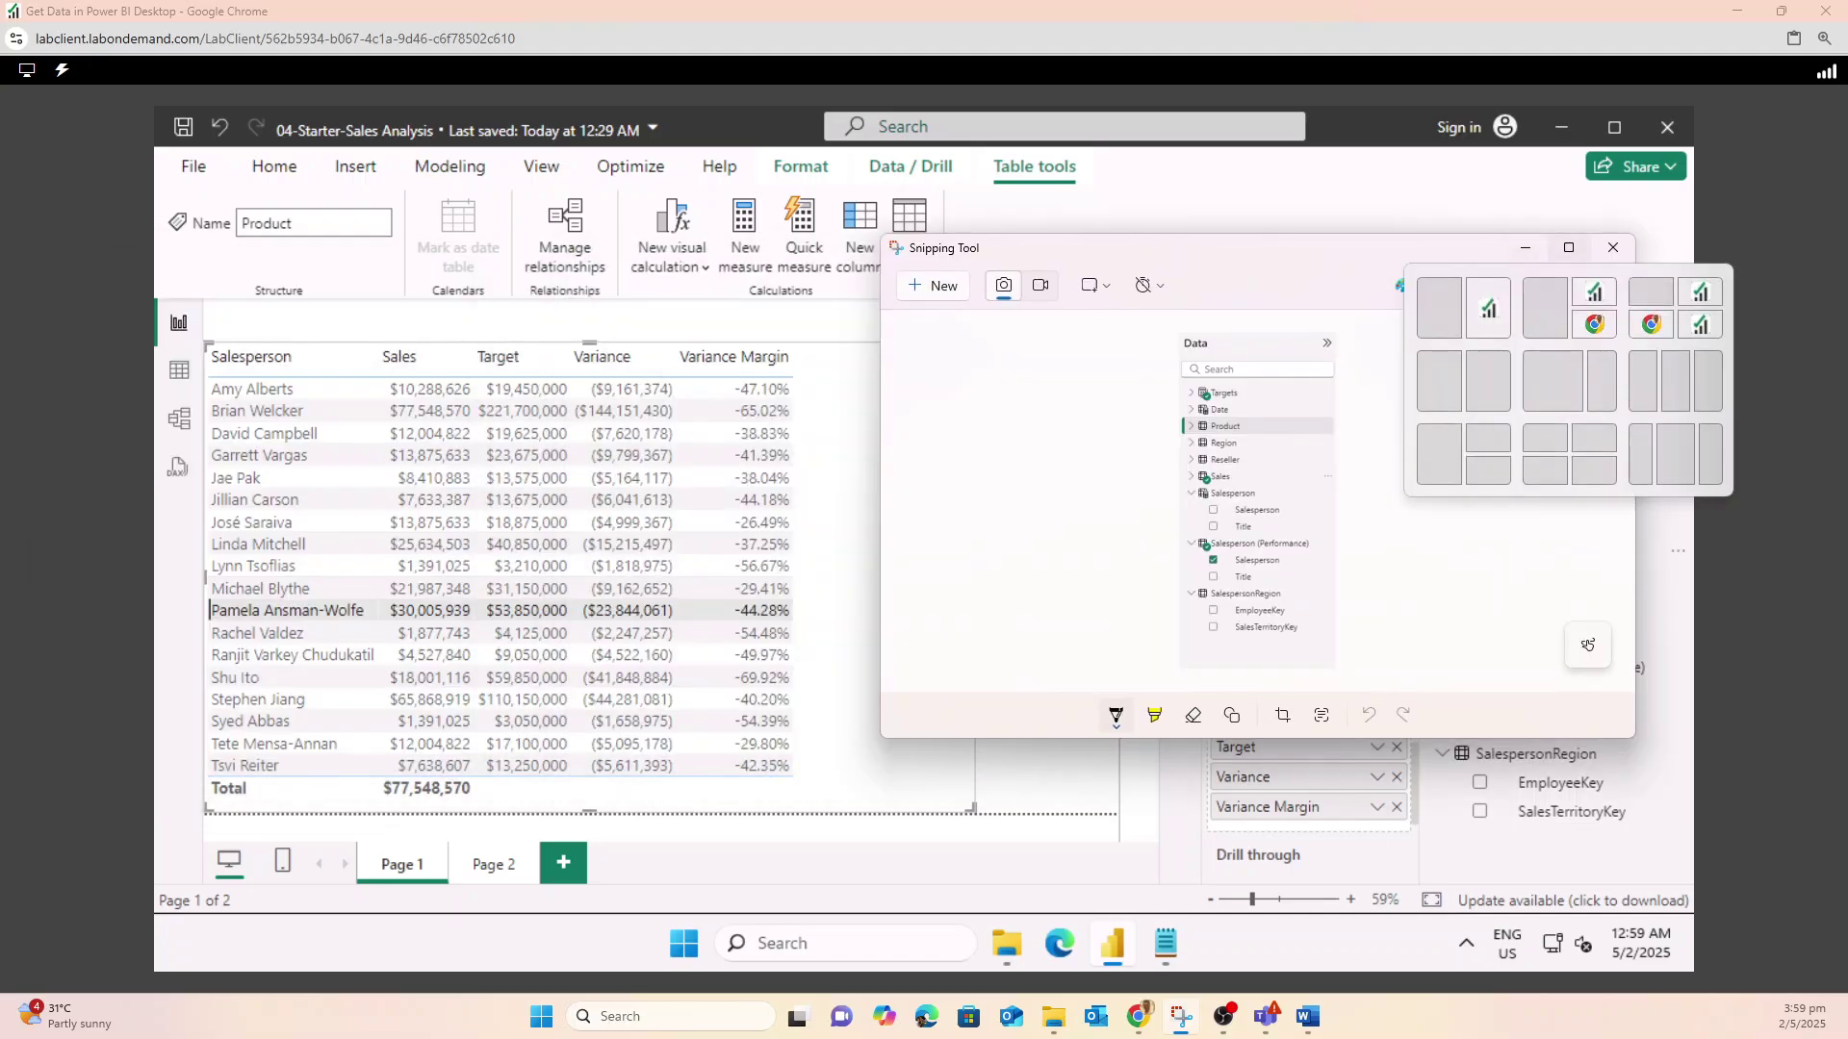
{"action": "left_click", "coordinate": [1569, 248]}
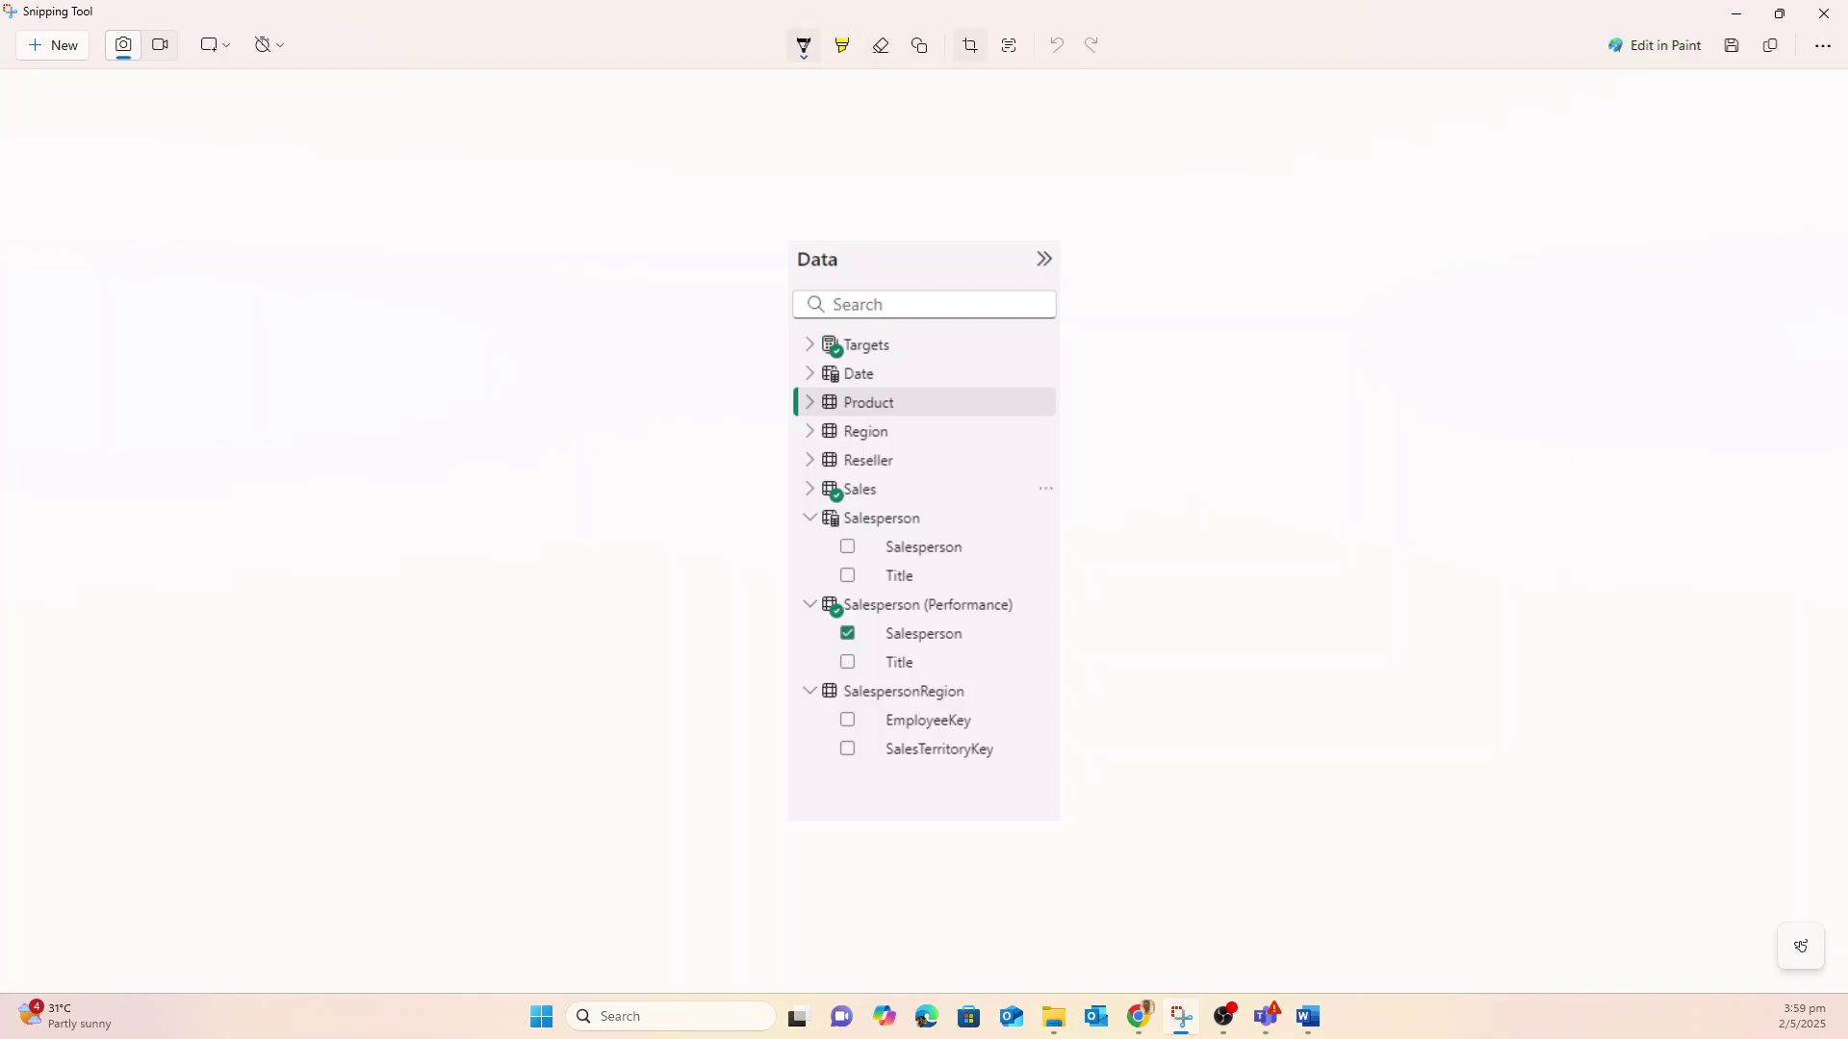
{"action": "left_click", "coordinate": [919, 45]}
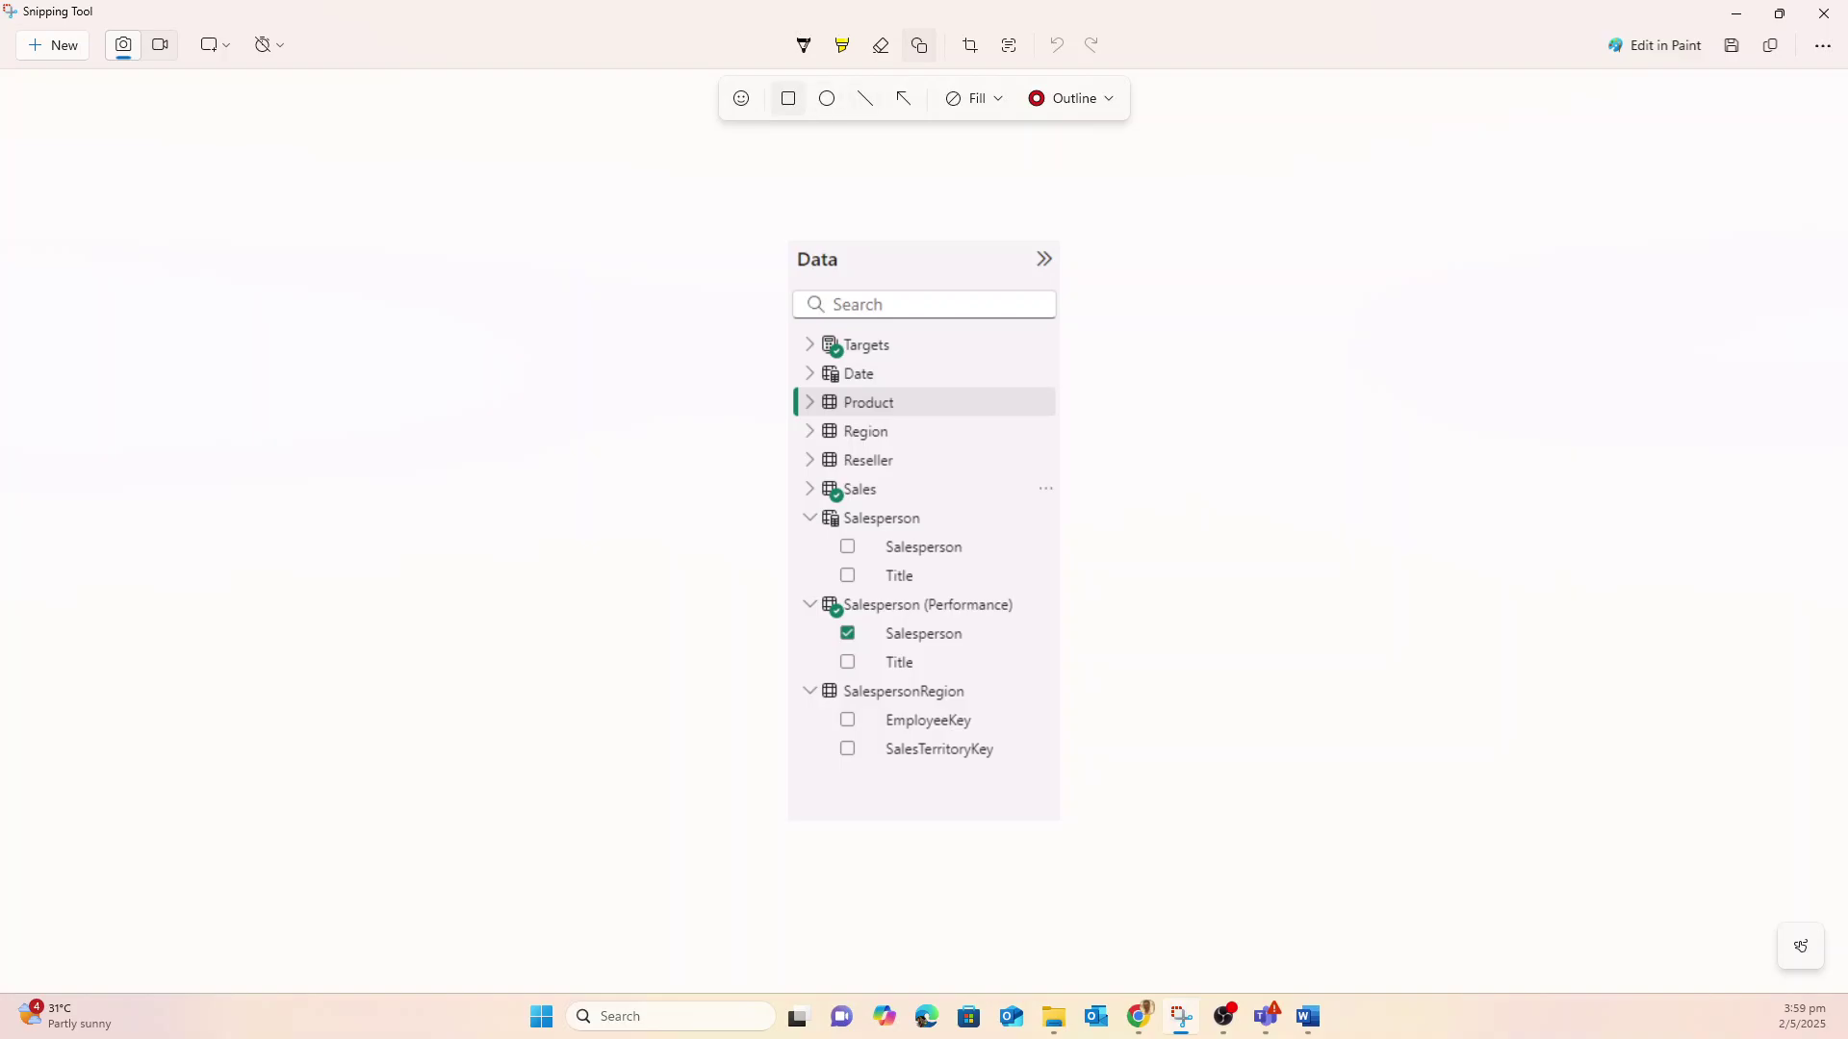
{"action": "left_click_drag", "start_coordinate": [791, 501], "coordinate": [994, 586]}
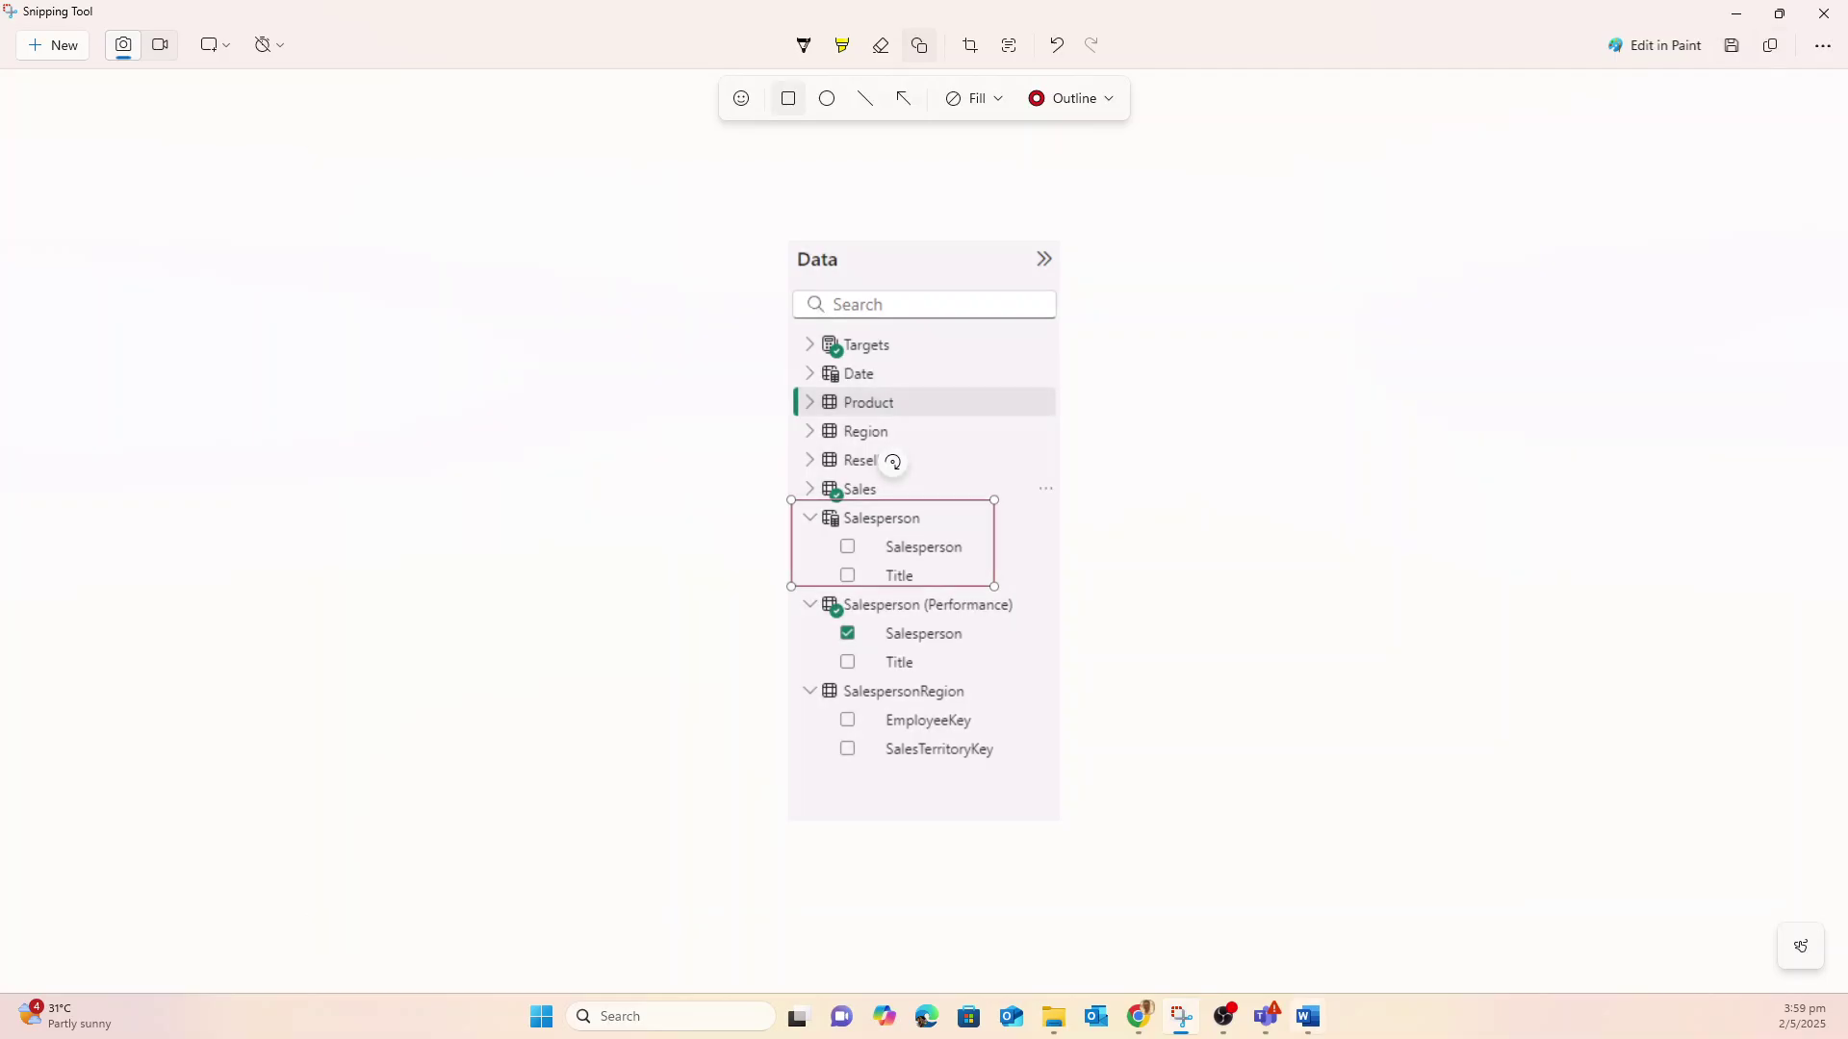
- Switch to the Word submission, replace the Task 1 camera placeholder with the marked Salesperson screenshot and bring it directly under its heading
{"action": "left_click", "coordinate": [1306, 1017]}
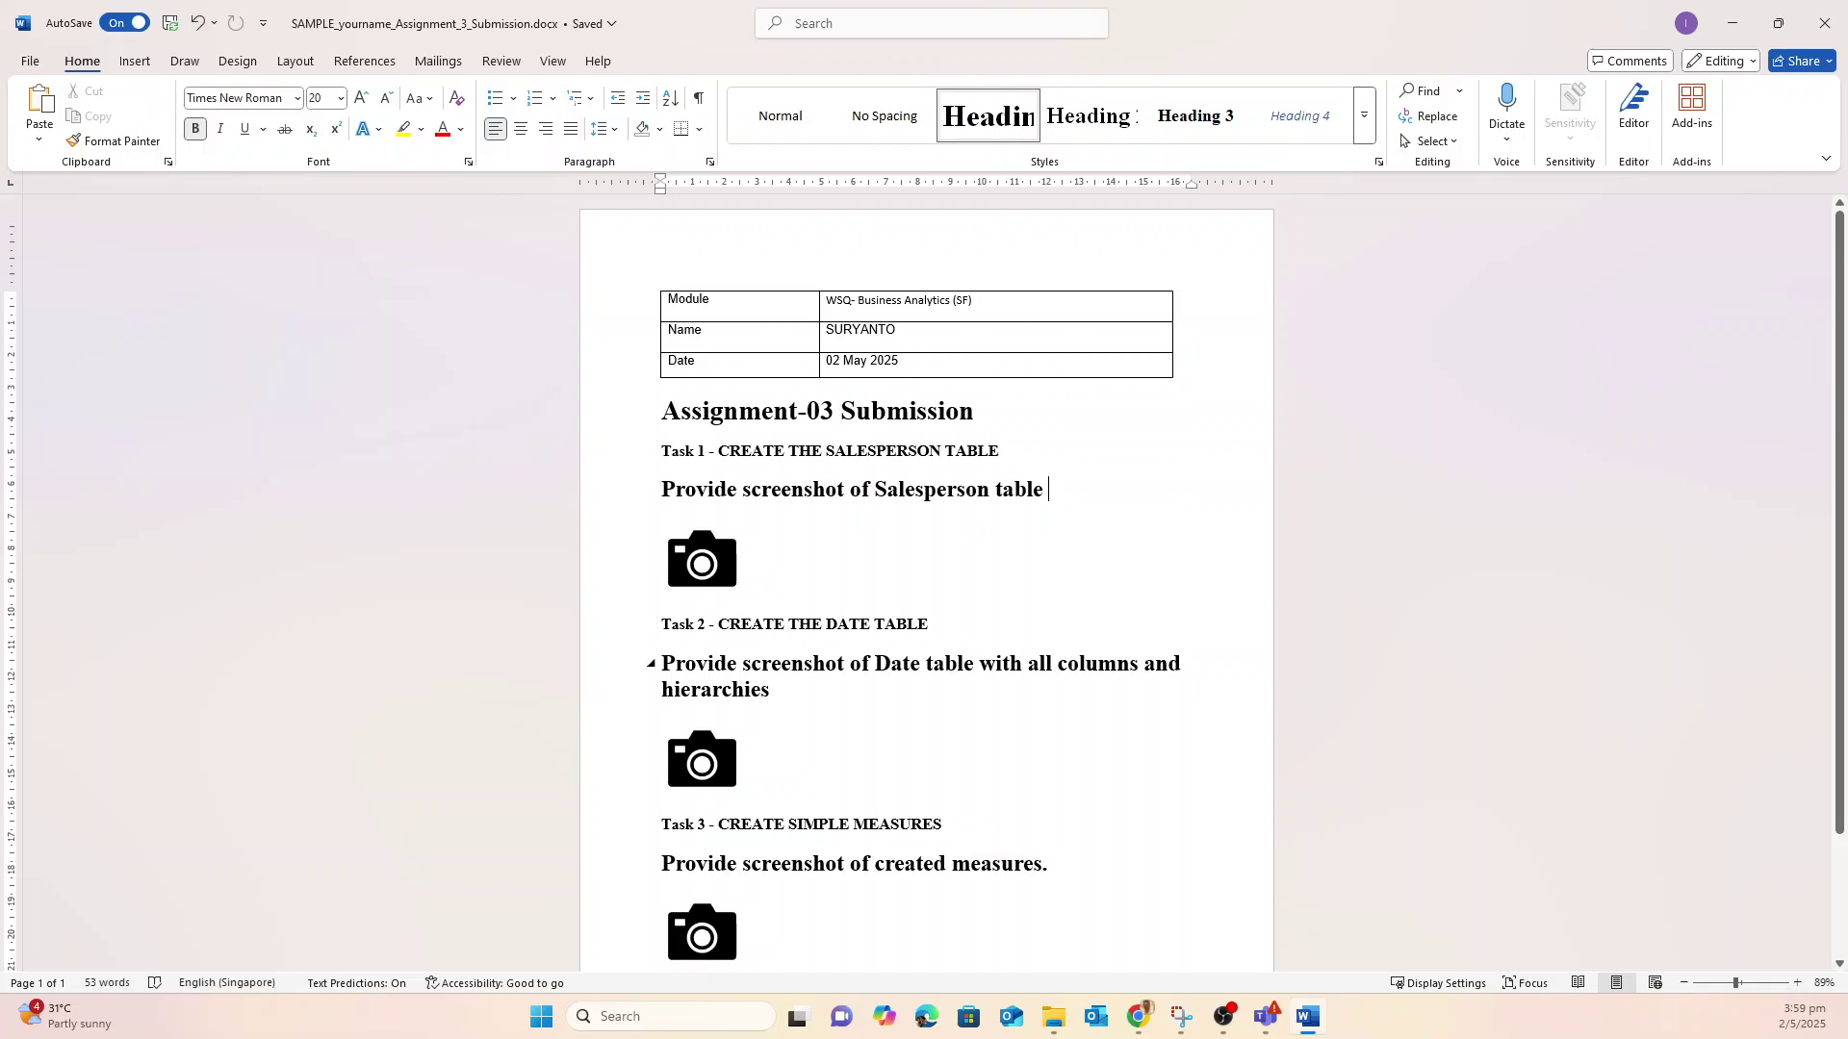
{"action": "left_click", "coordinate": [650, 559]}
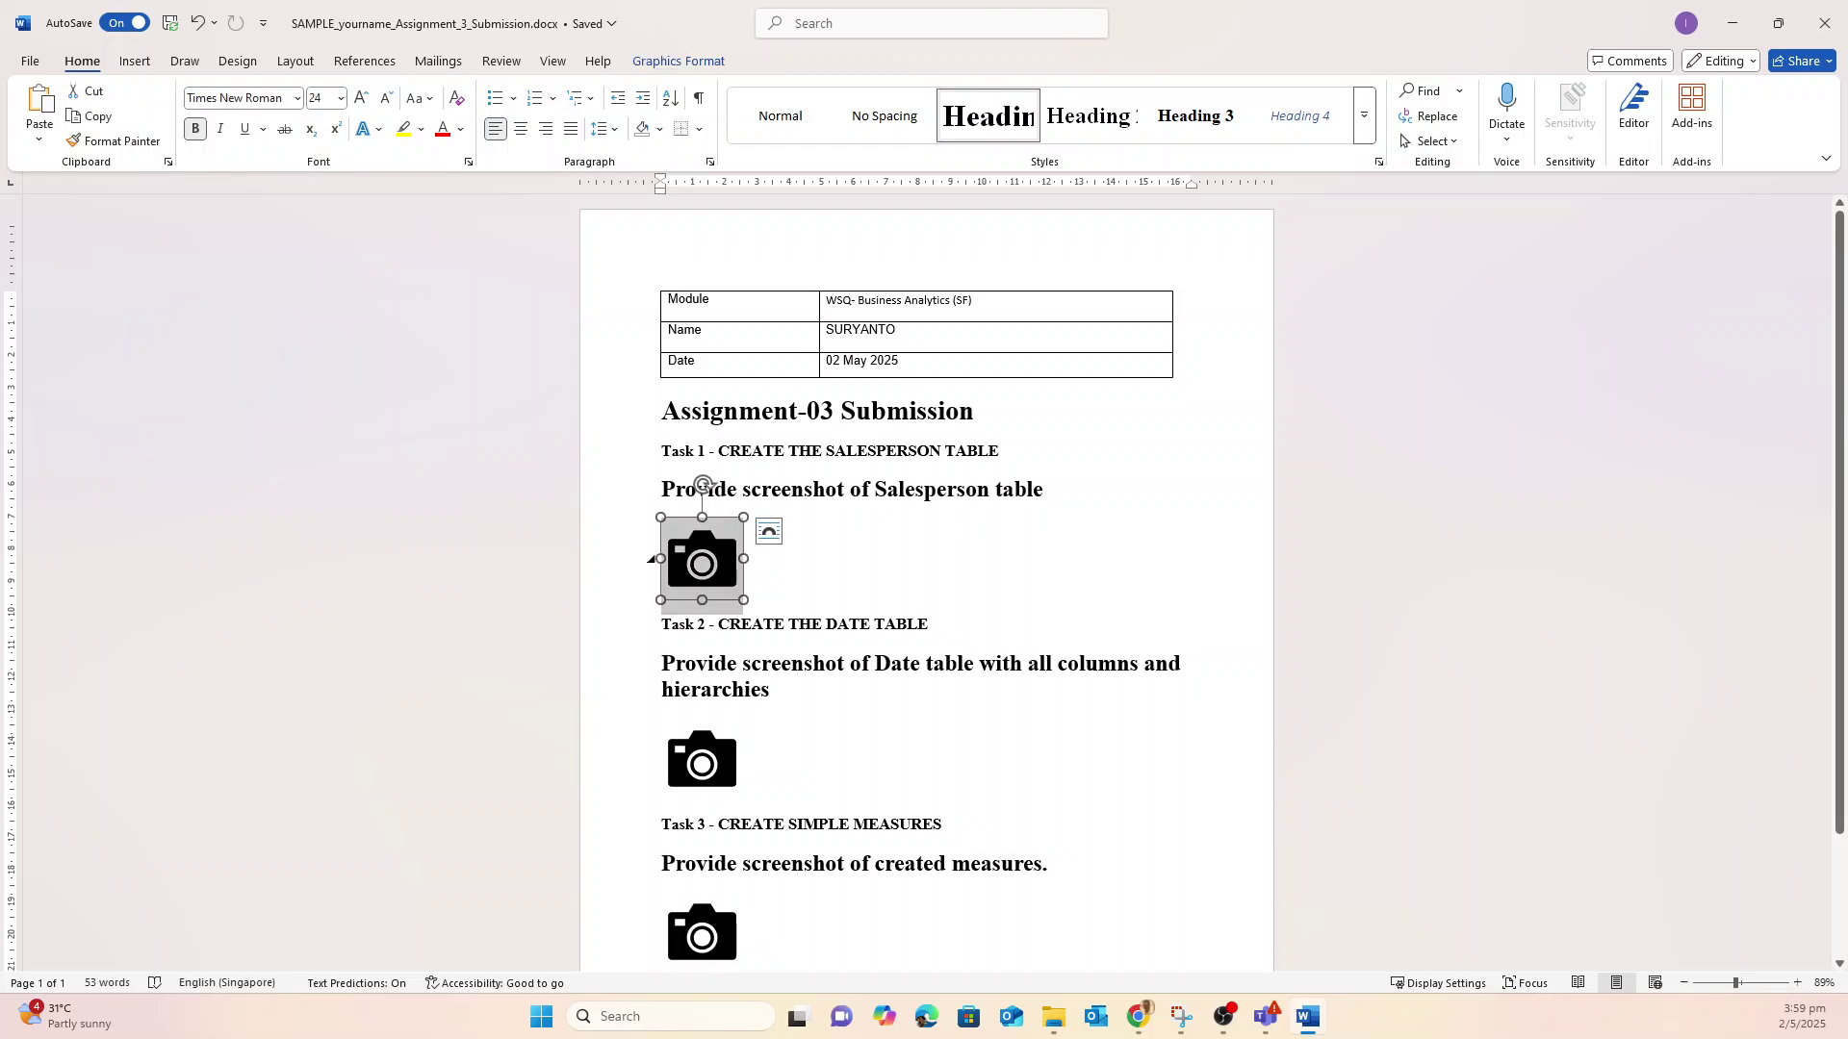
{"action": "key", "text": "Delete"}
{"action": "key", "text": "ctrl+v"}
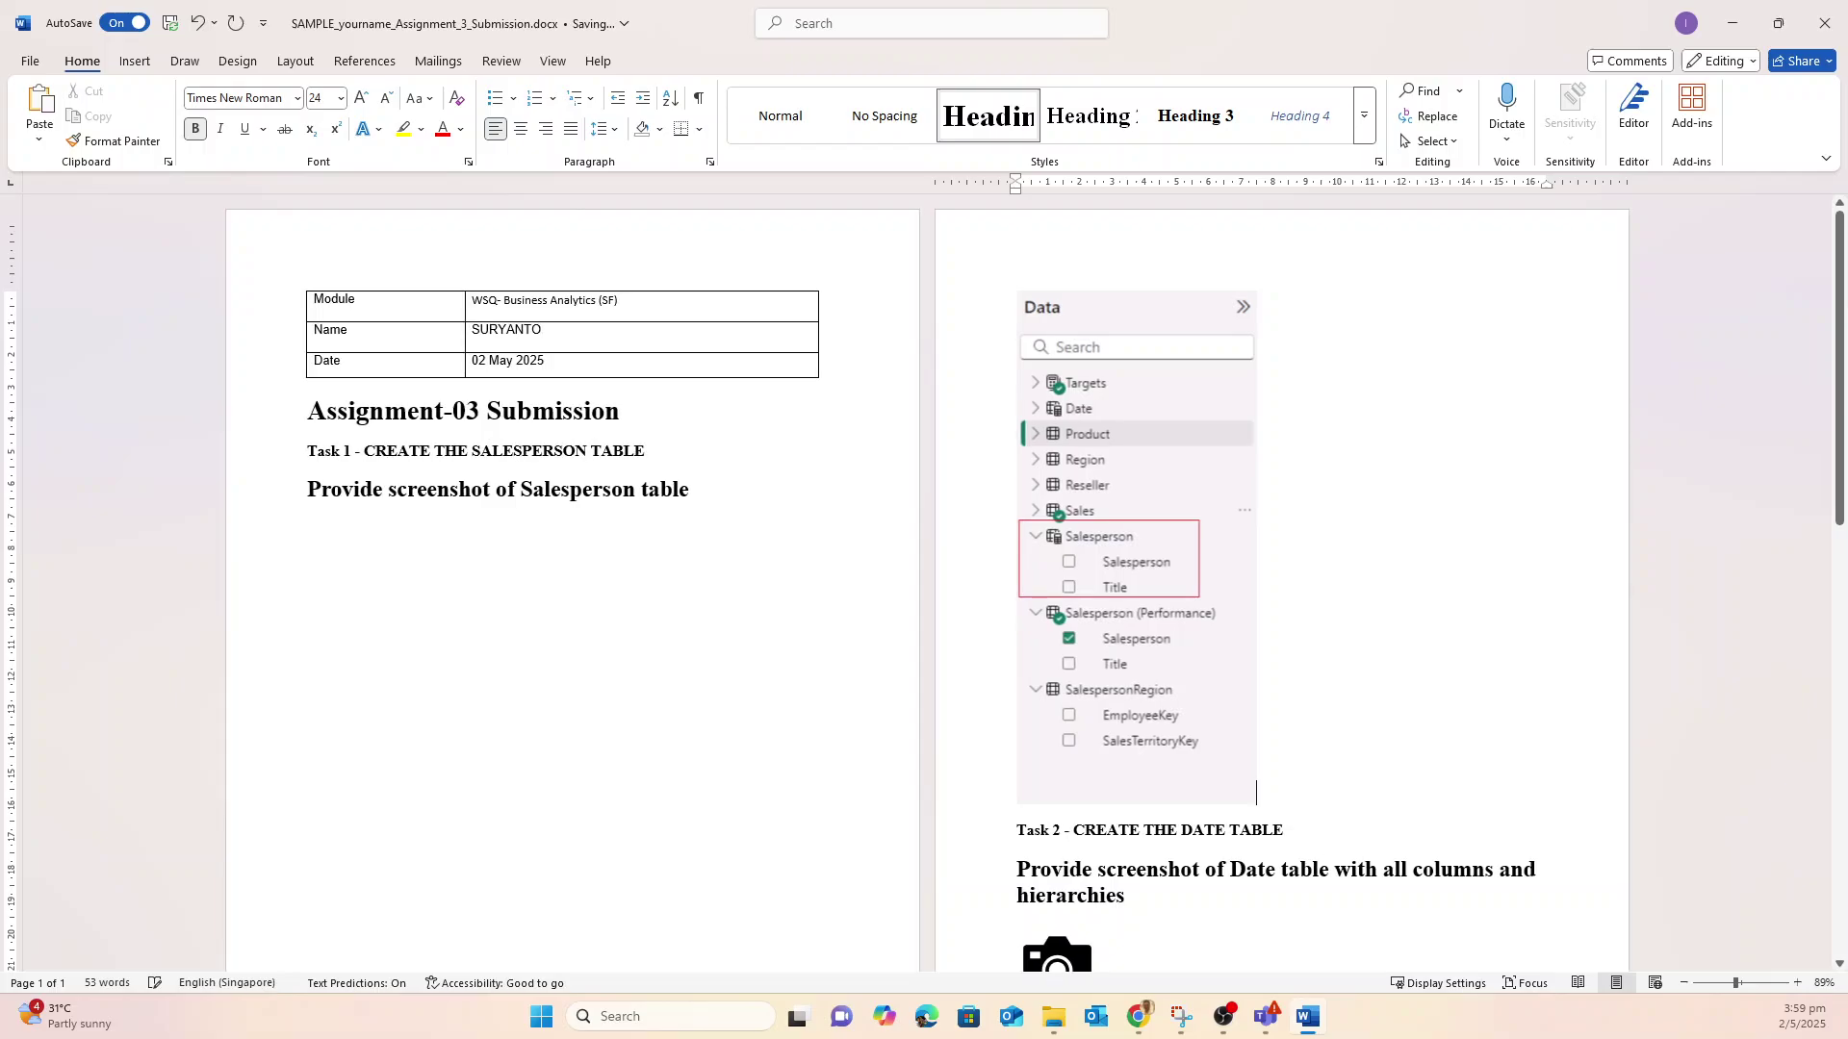
{"action": "left_click", "coordinate": [1007, 547]}
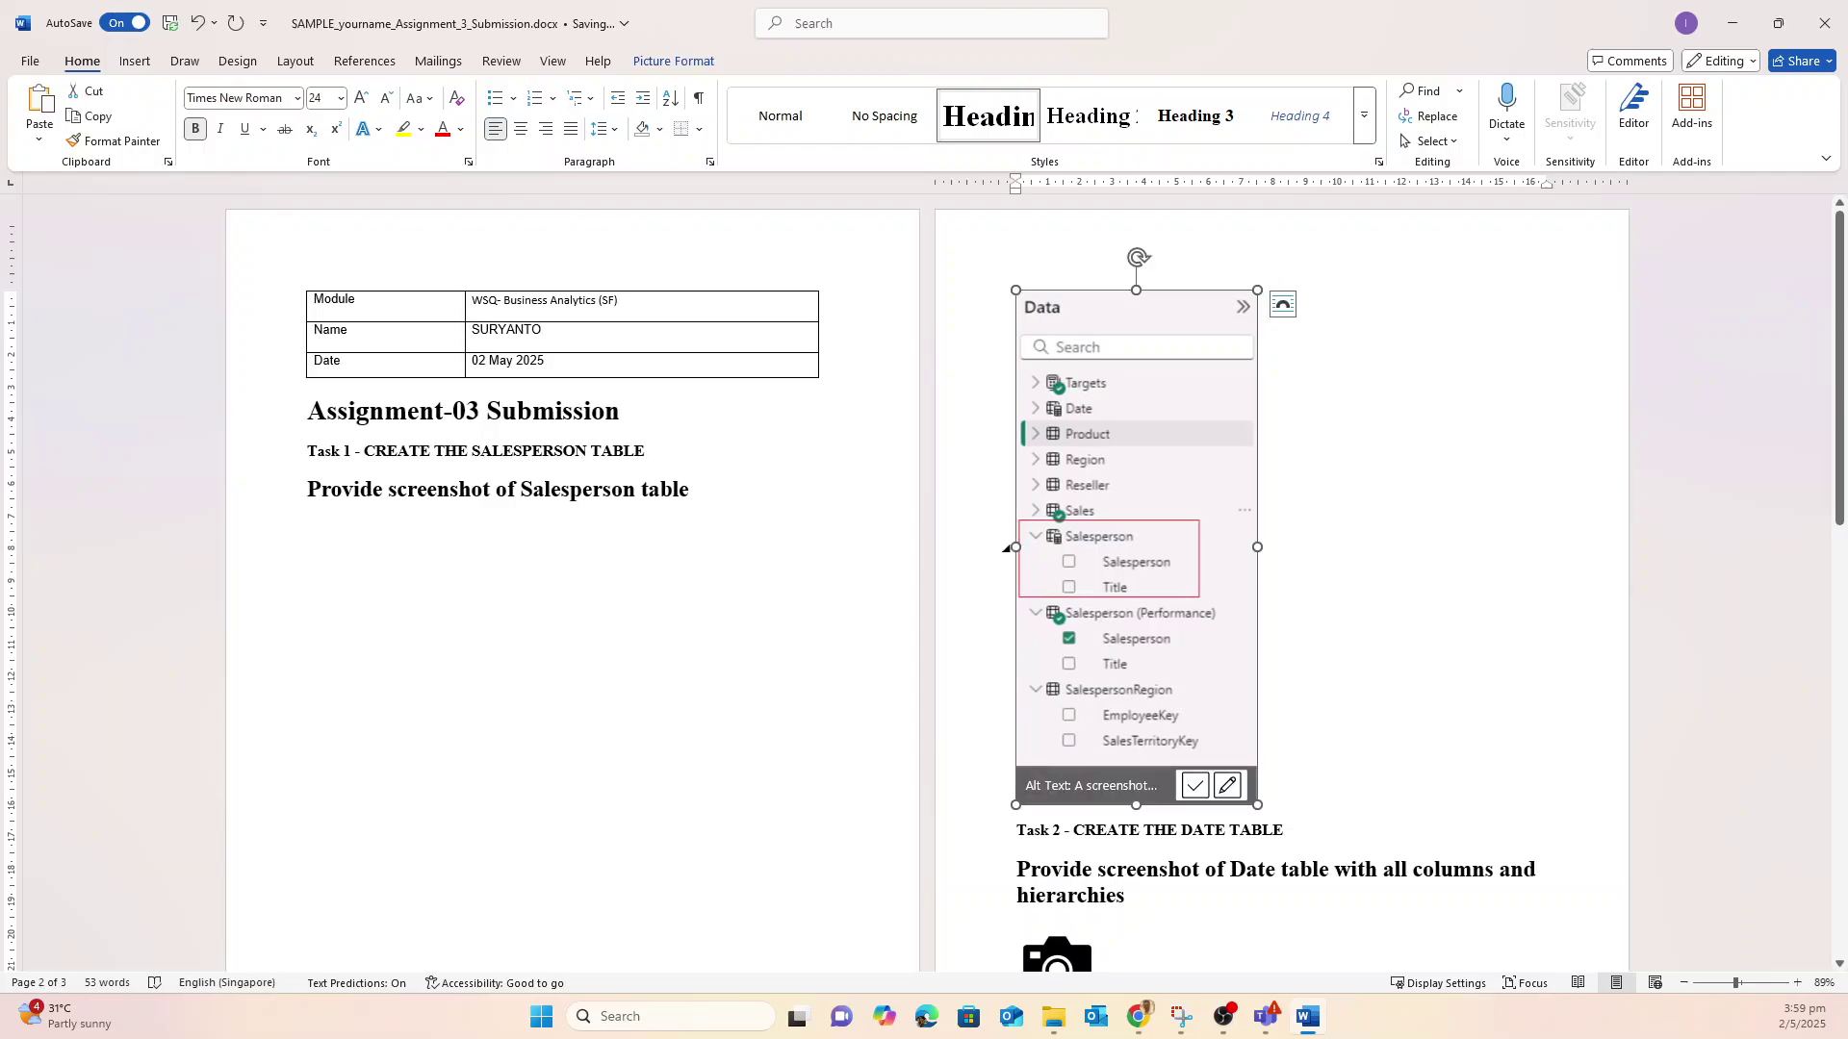
{"action": "key", "text": "BackSpace"}
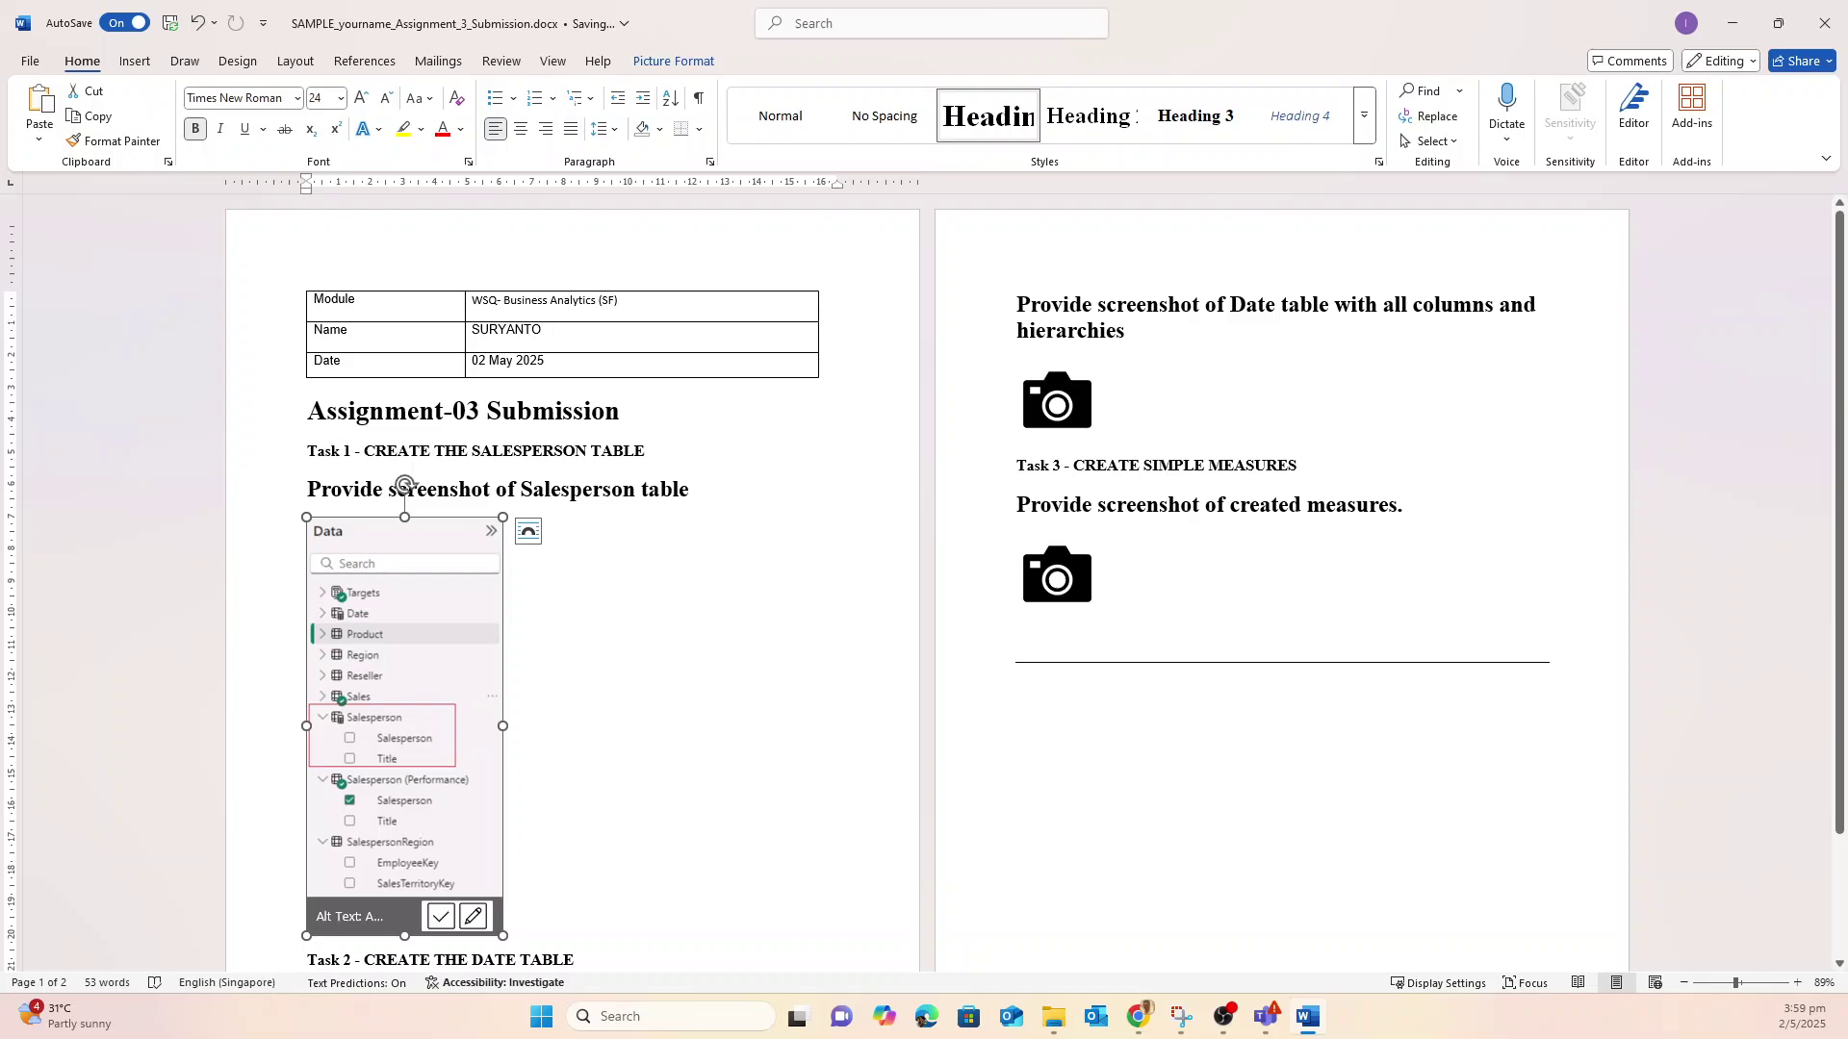
- Switch back to the Power BI report in the lab window and expand the Date table and its Fiscal hierarchy
{"action": "left_click", "coordinate": [1732, 23]}
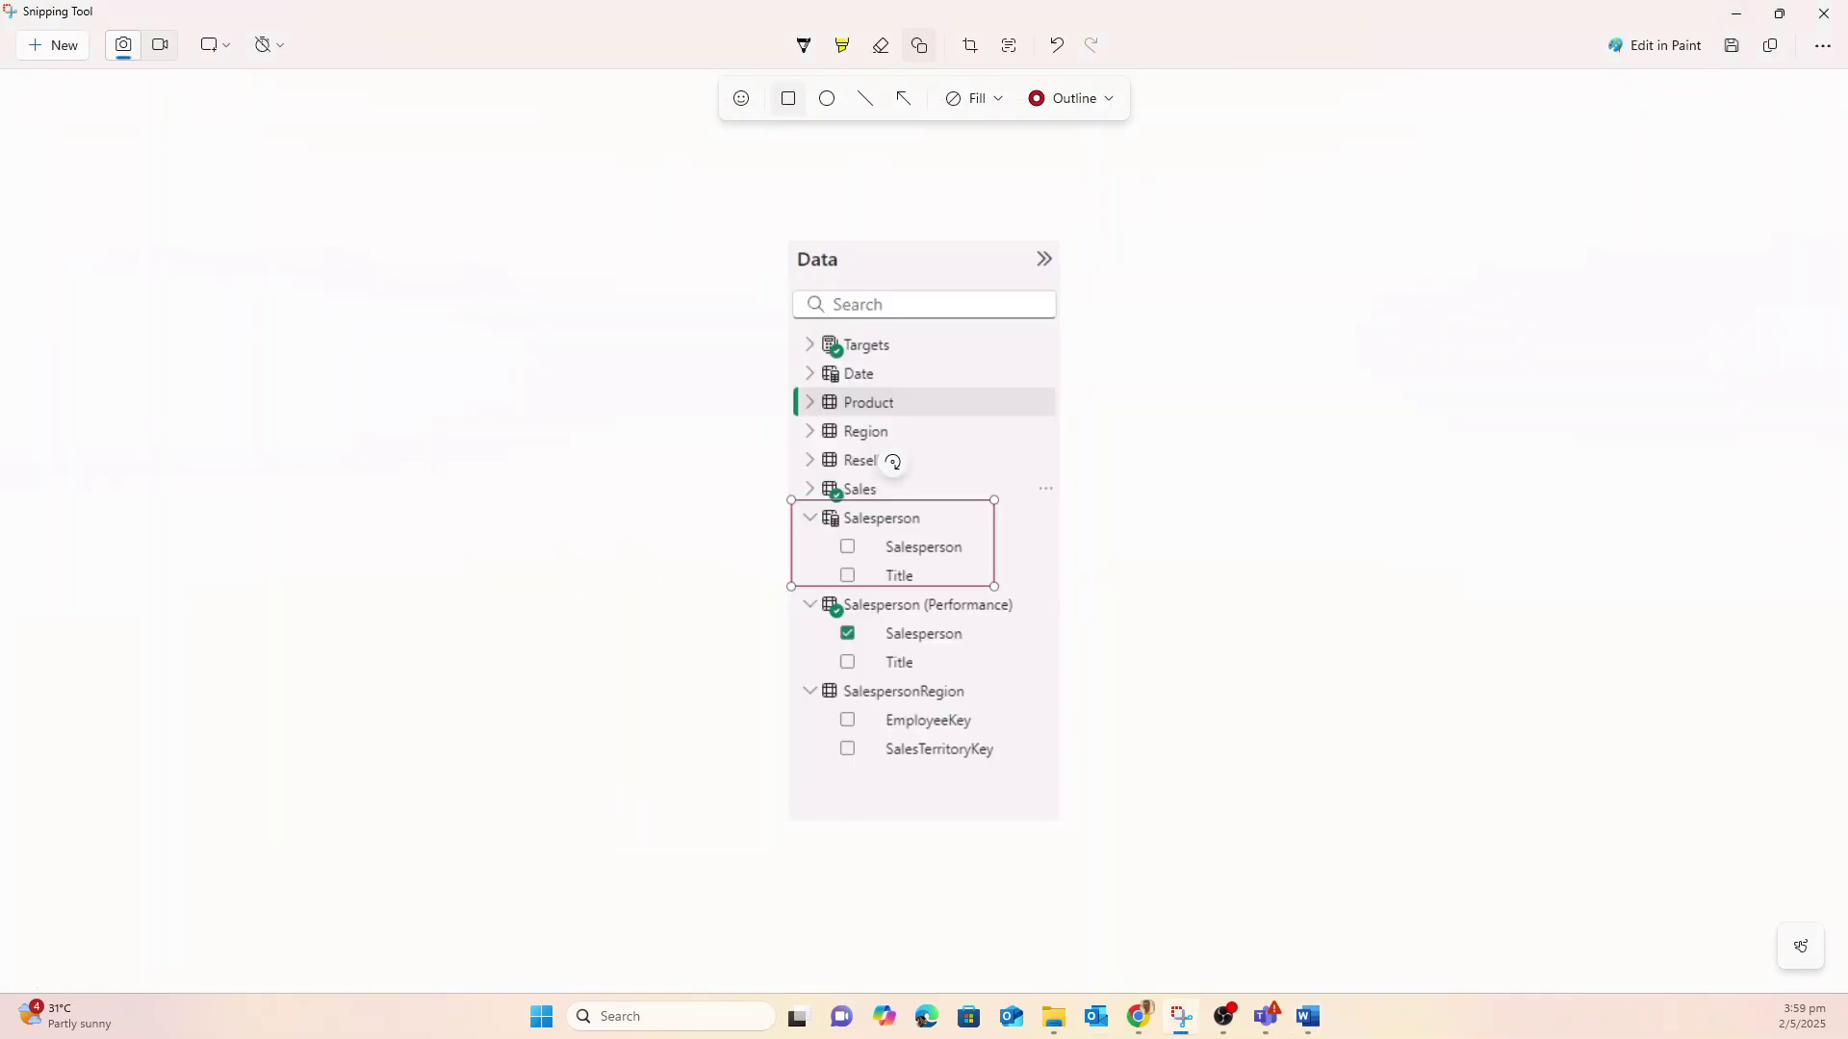
{"action": "left_click", "coordinate": [1138, 1016]}
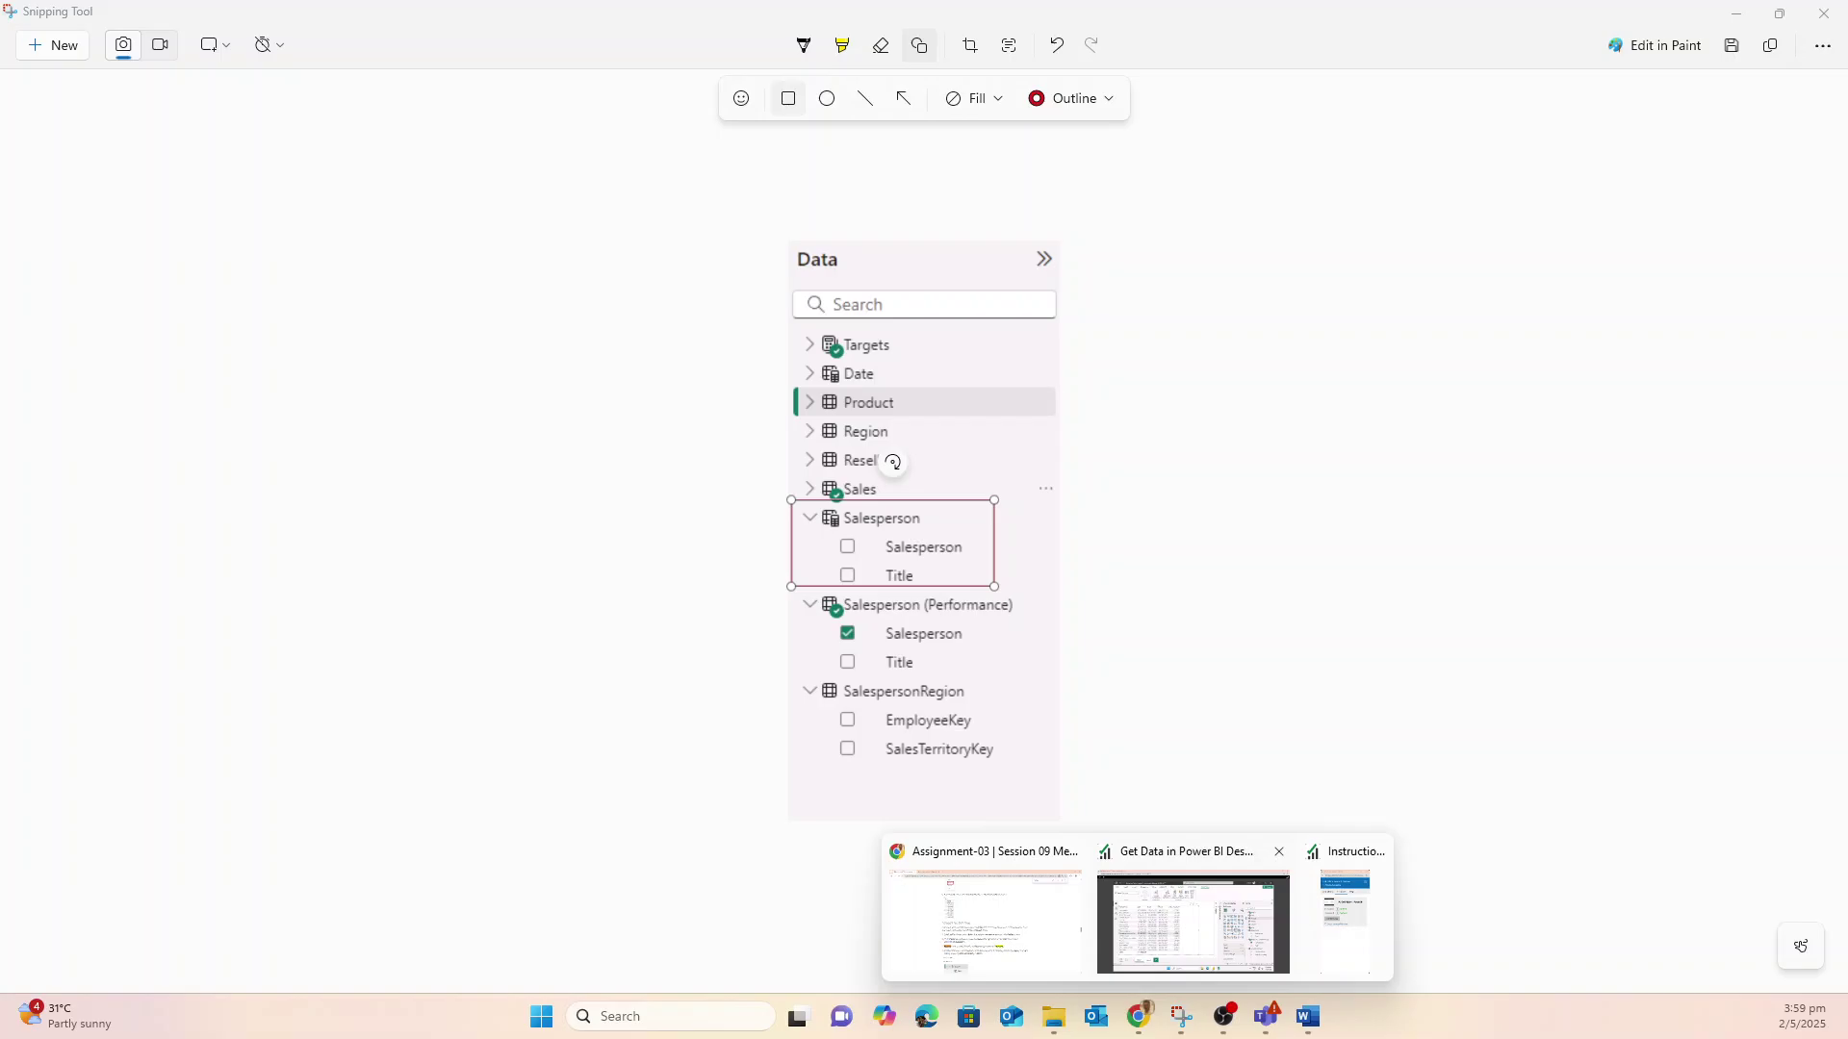
{"action": "left_click", "coordinate": [1193, 922]}
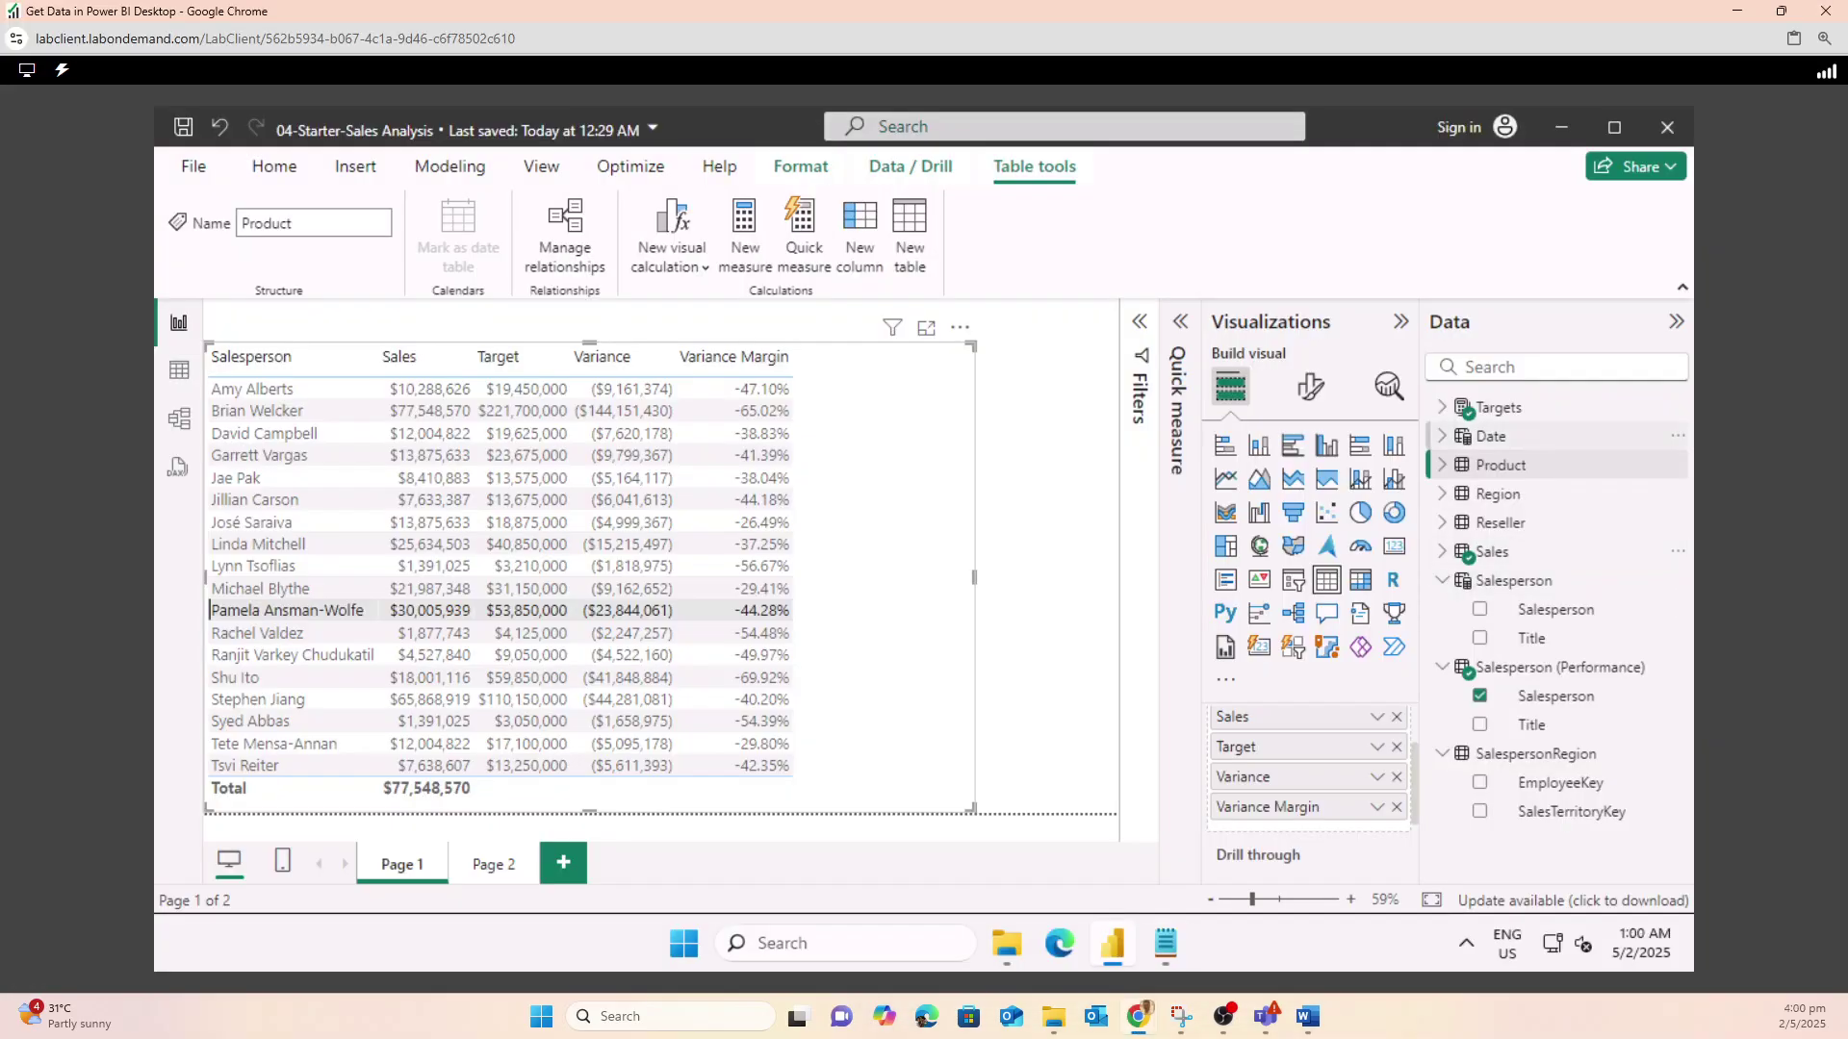
{"action": "left_click", "coordinate": [1441, 436]}
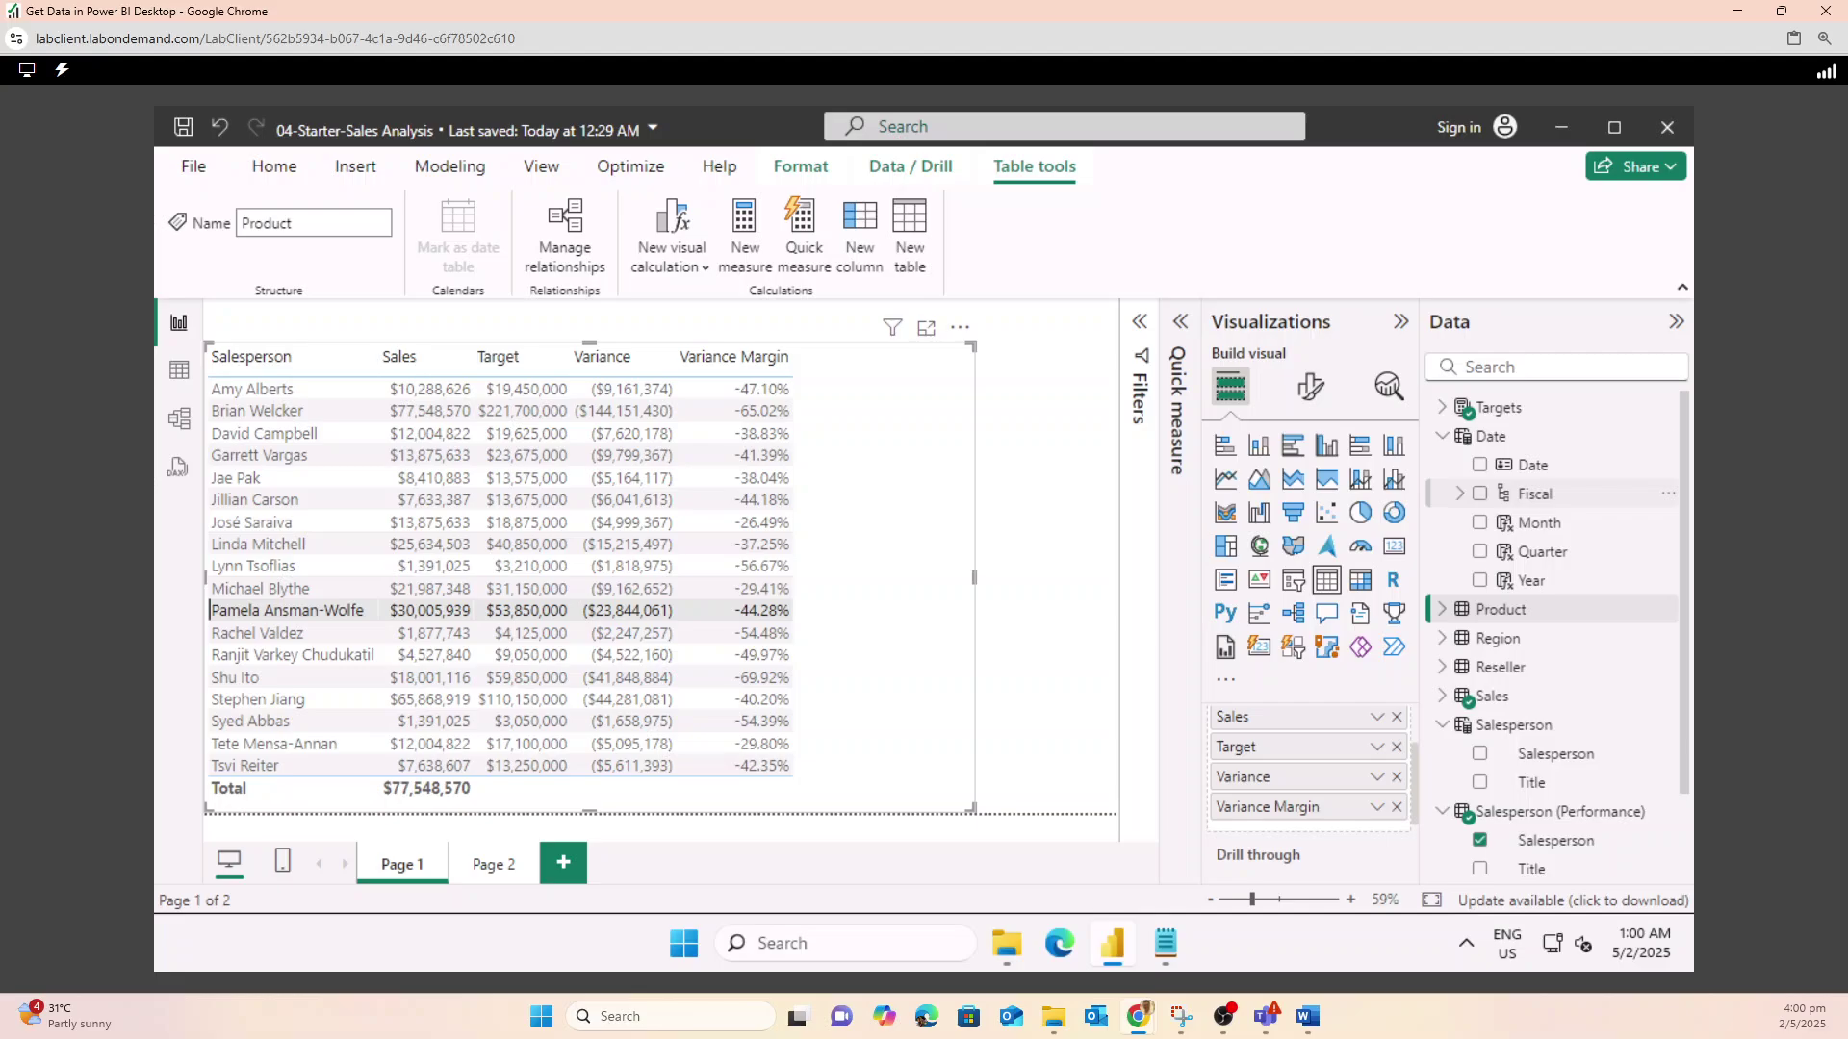
{"action": "left_click", "coordinate": [1460, 493]}
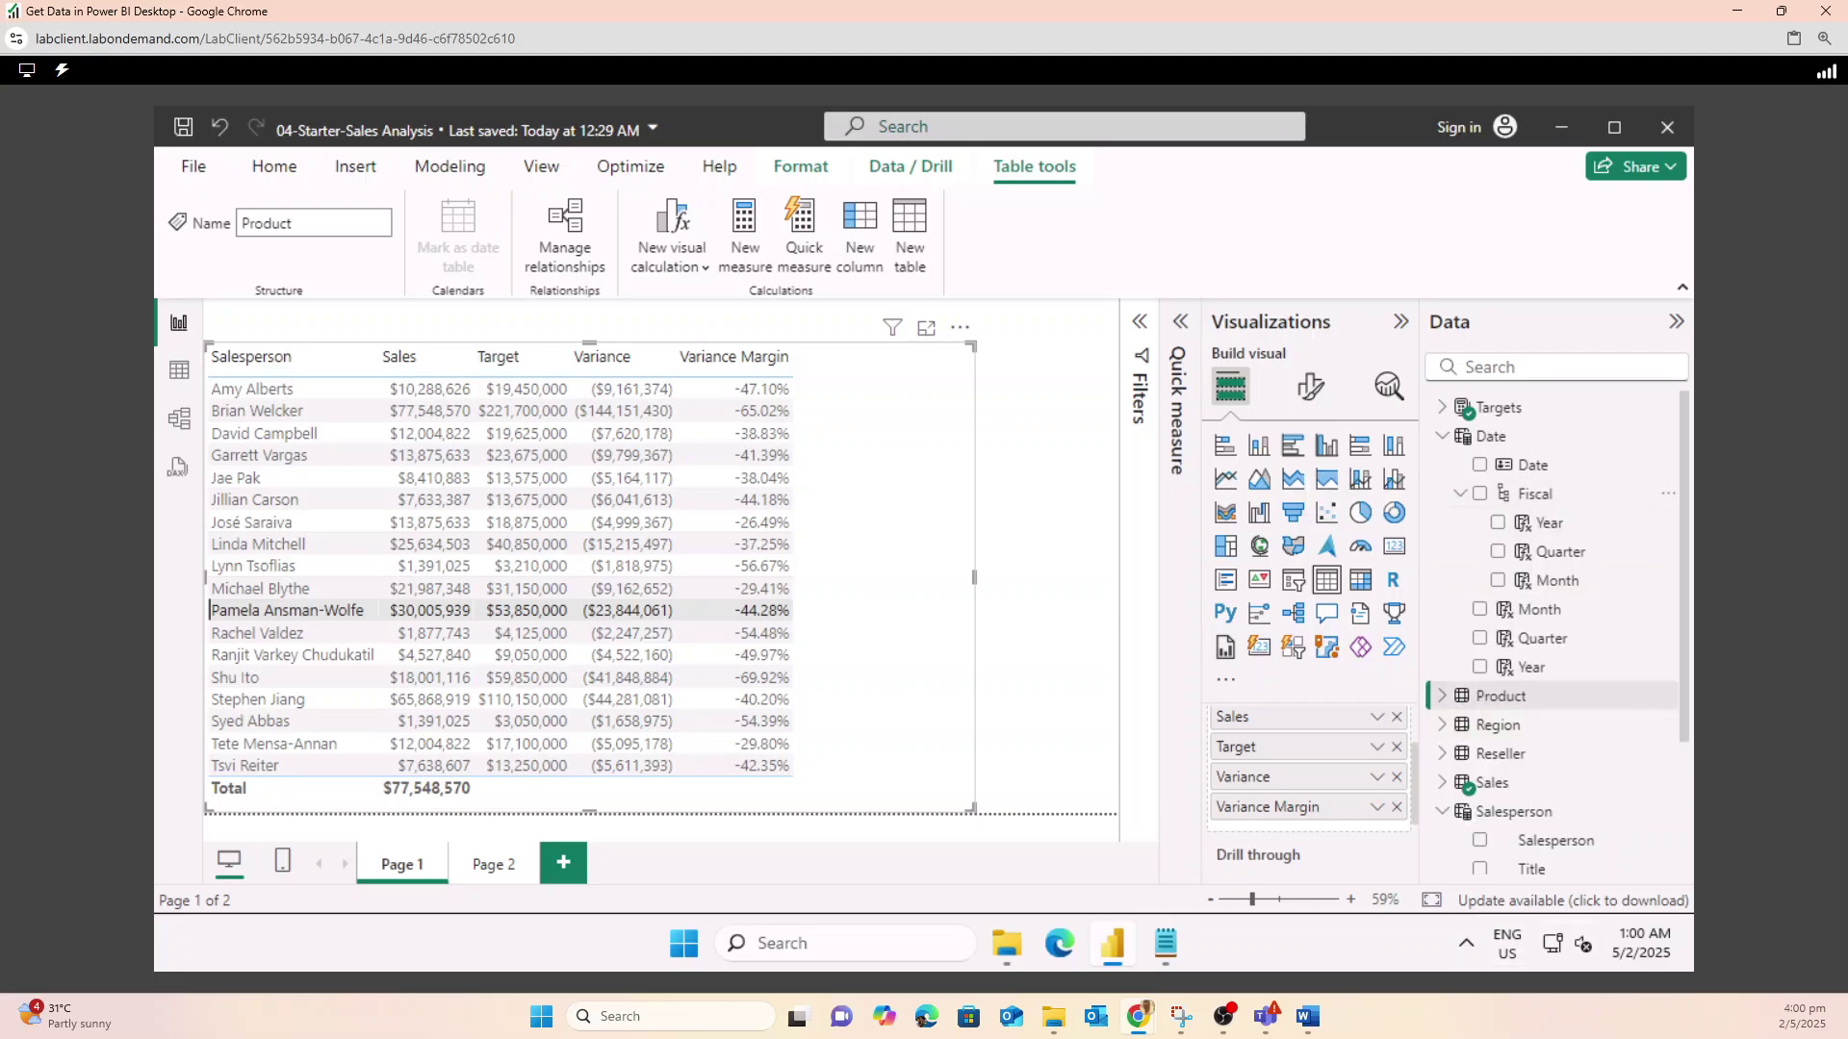
- In Snipping Tool, capture the Visualizations and Data panes and outline the expanded Date table with a red rectangle
{"action": "left_click", "coordinate": [1181, 1016]}
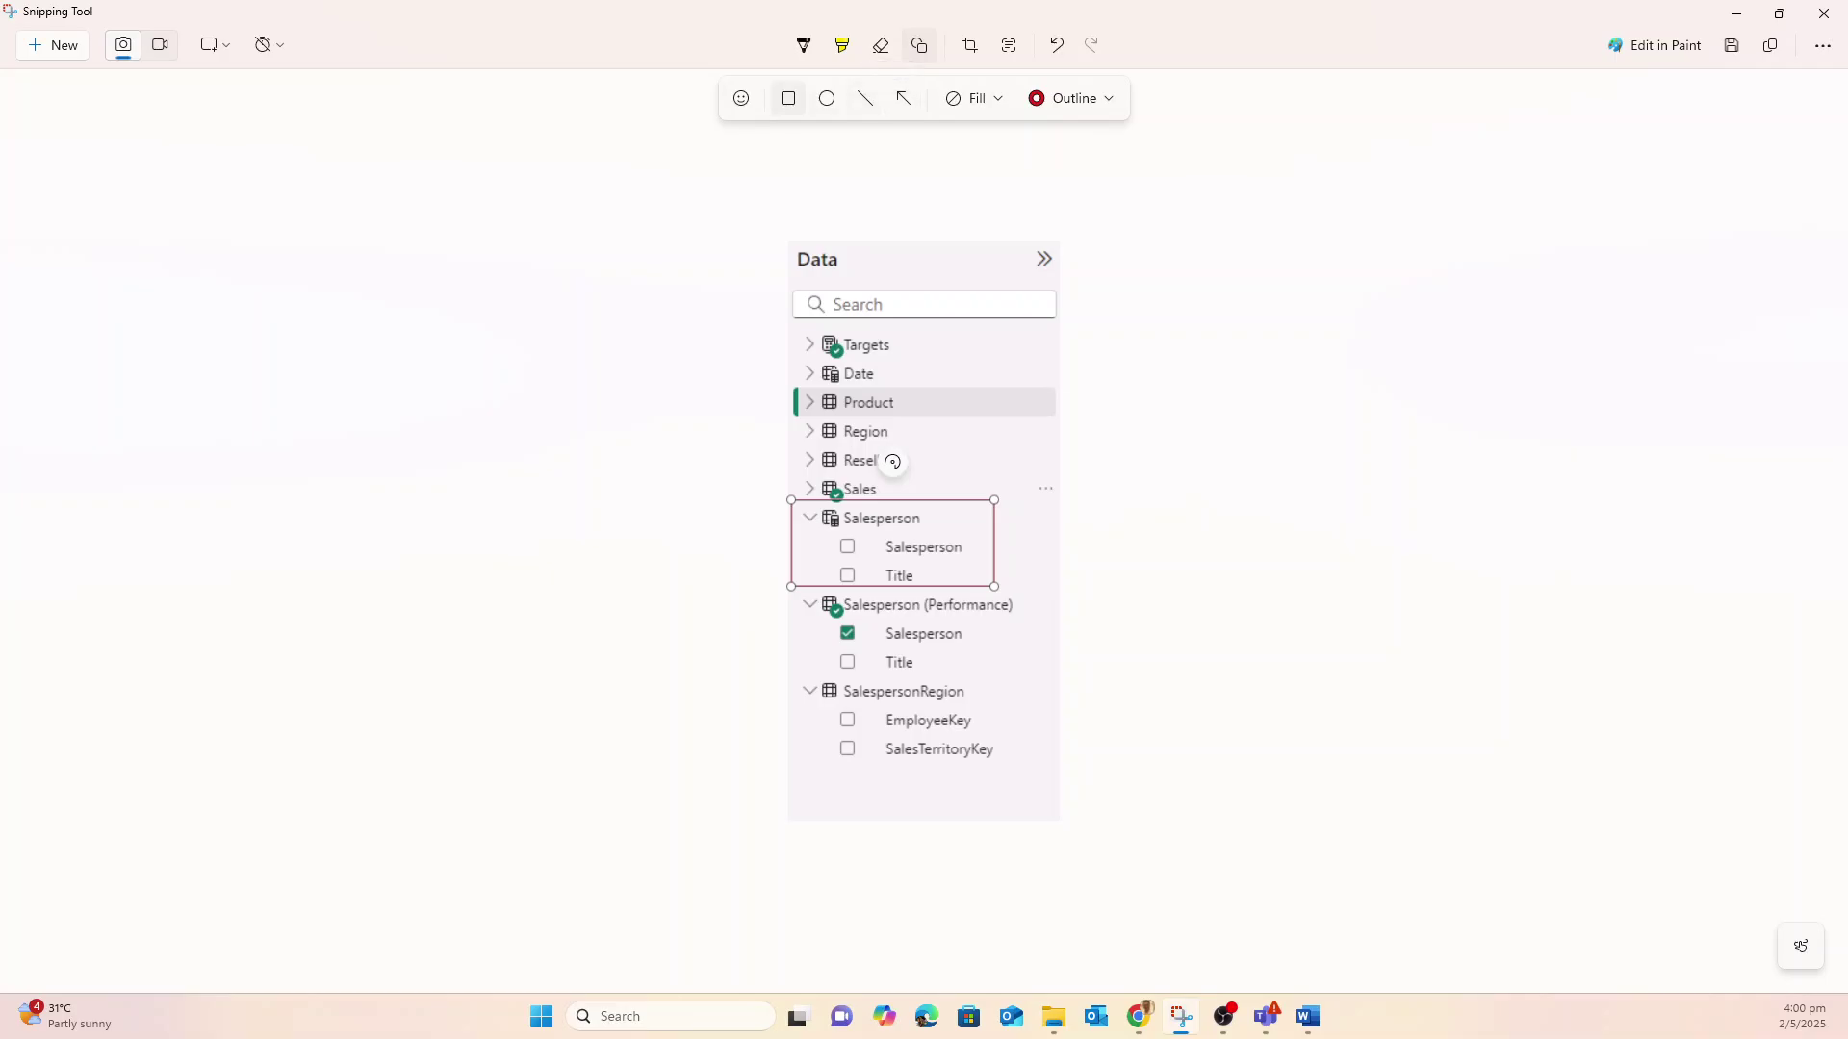
{"action": "left_click", "coordinate": [53, 45]}
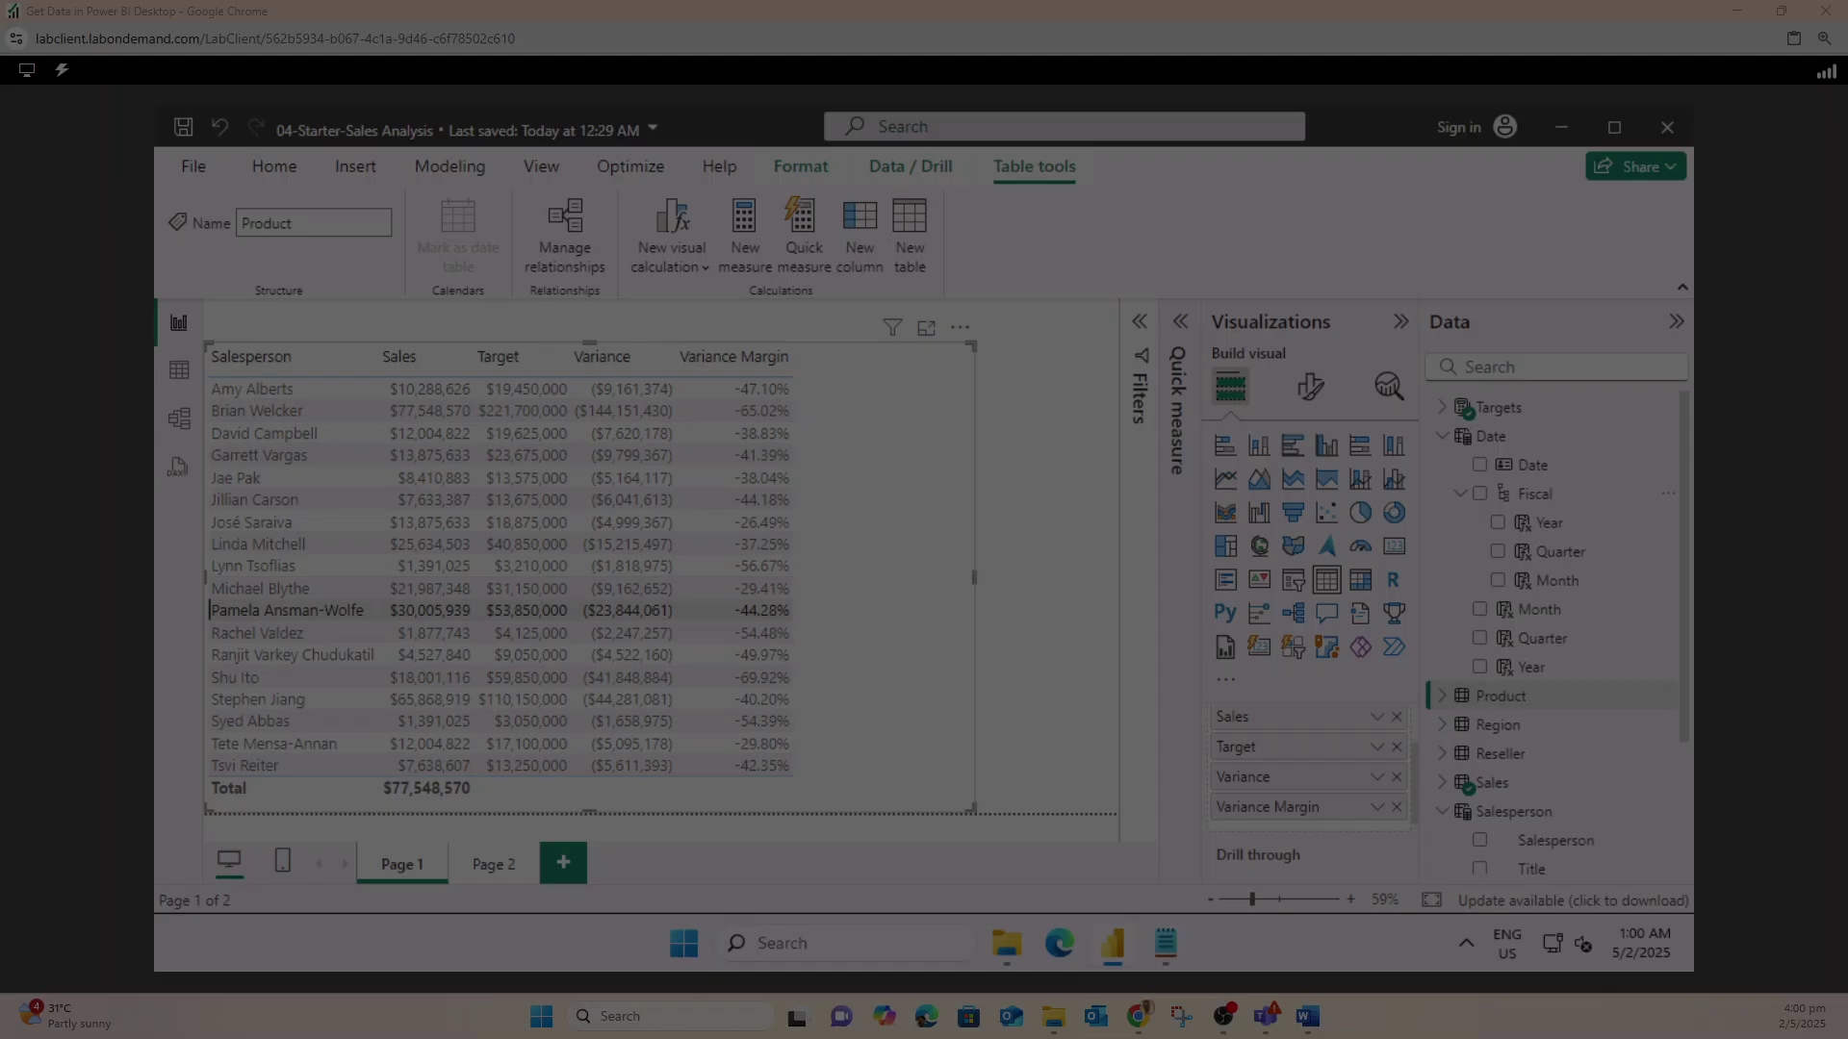
{"action": "left_click_drag", "start_coordinate": [1166, 294], "coordinate": [1691, 856]}
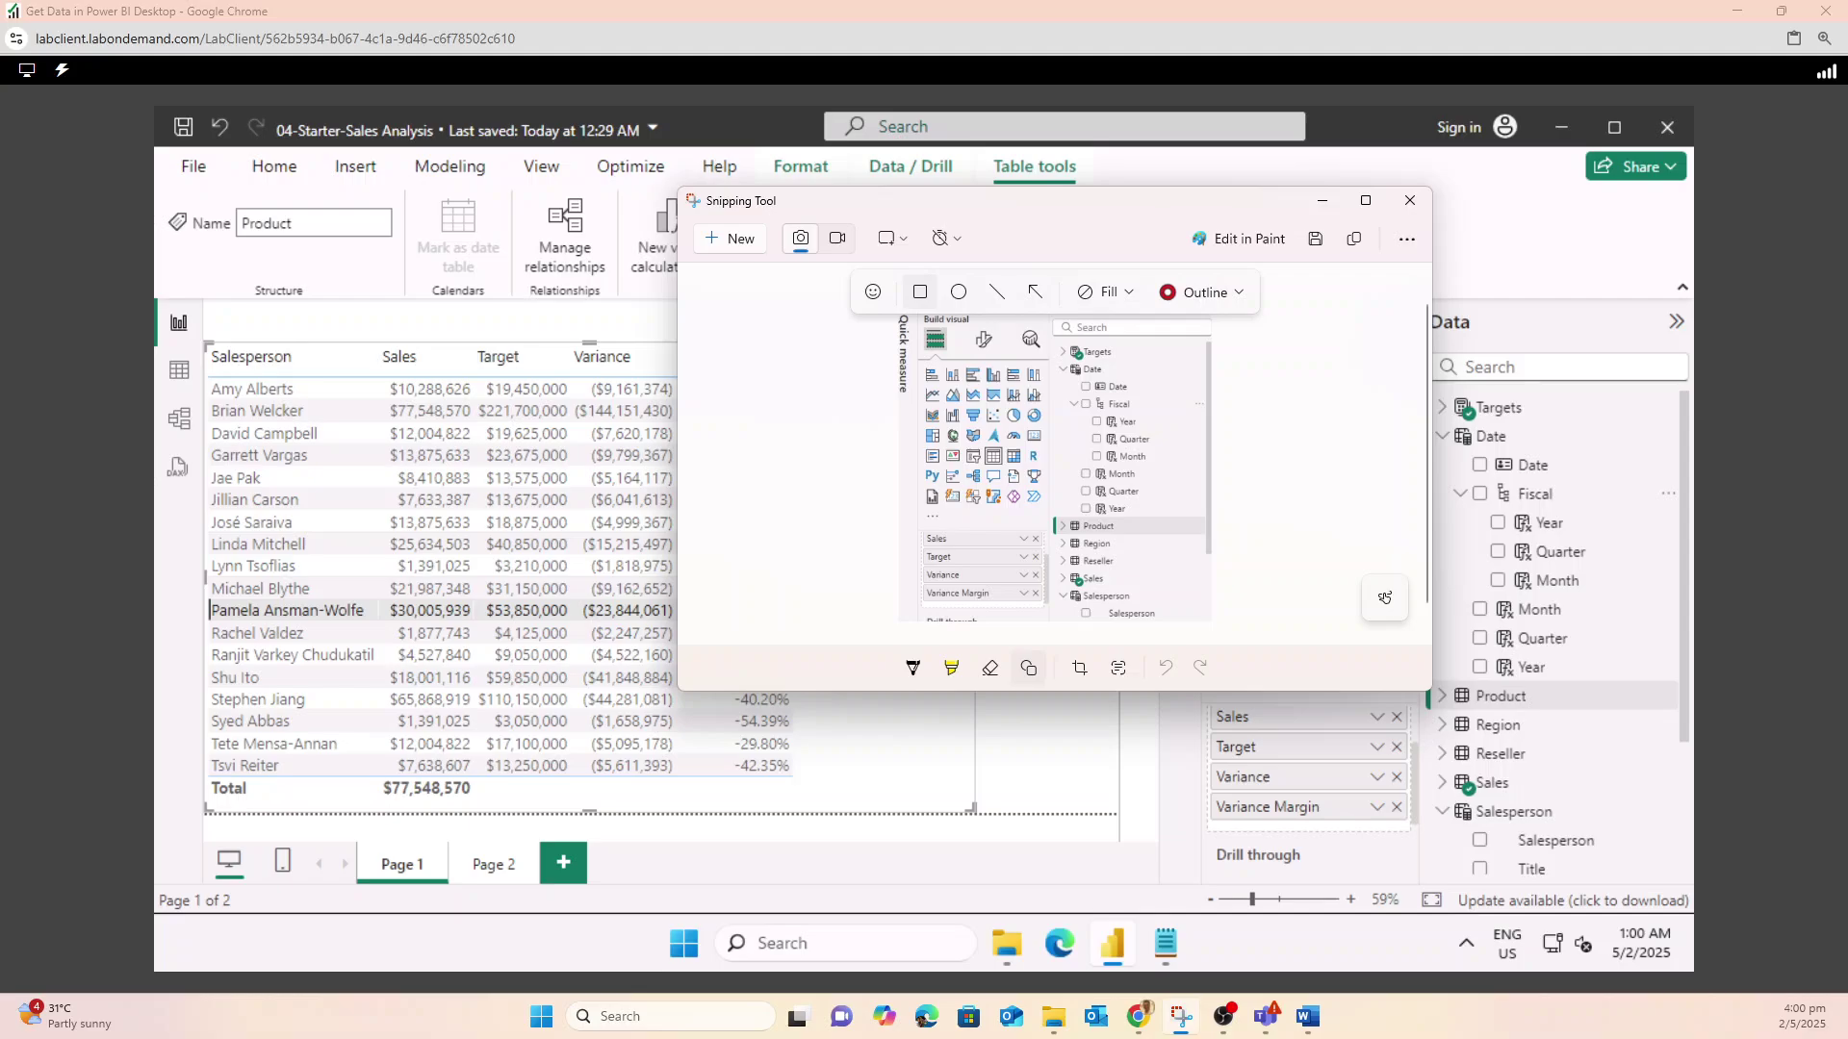
{"action": "mouse_move", "coordinate": [1053, 360]}
{"action": "left_mouse_down"}
{"action": "mouse_move", "coordinate": [1135, 378]}
{"action": "mouse_move", "coordinate": [1159, 520]}
{"action": "left_mouse_up"}
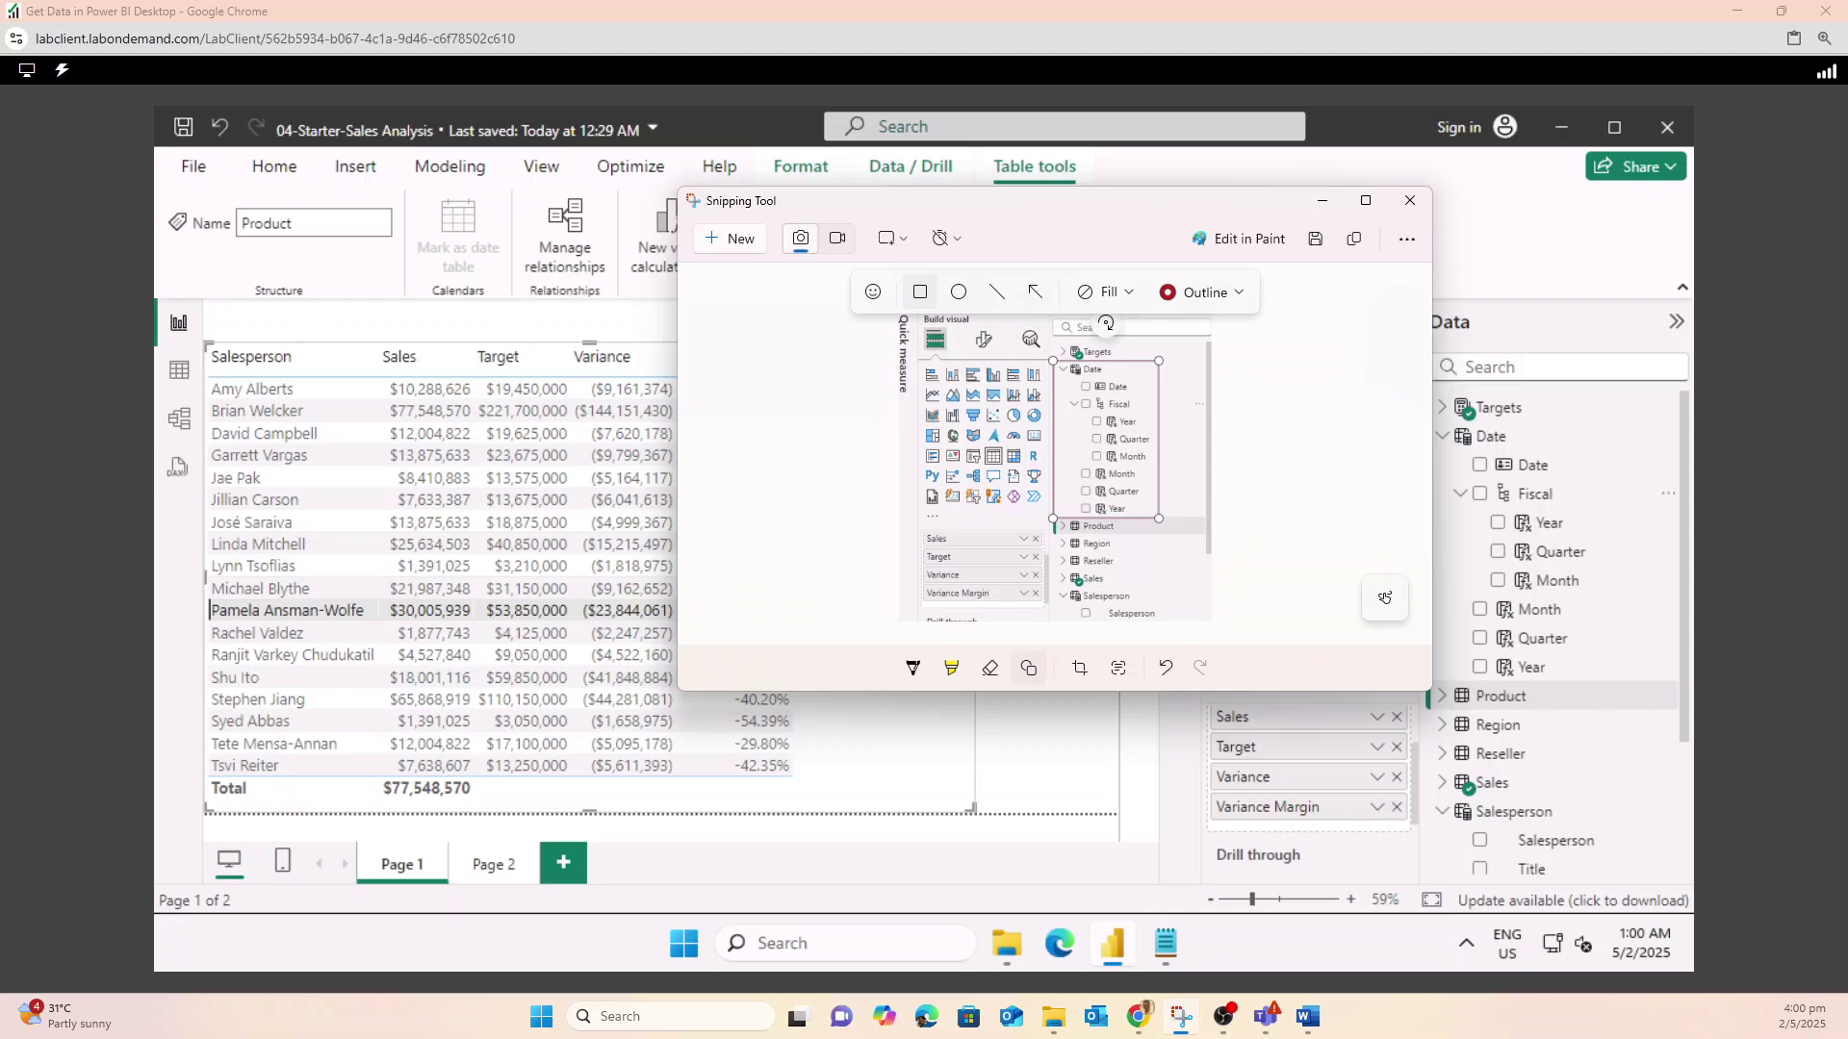
- In the Word submission, replace the Task 2 camera placeholder with the marked Date table screenshot and open its alt text for editing
{"action": "mouse_move", "coordinate": [1165, 943]}
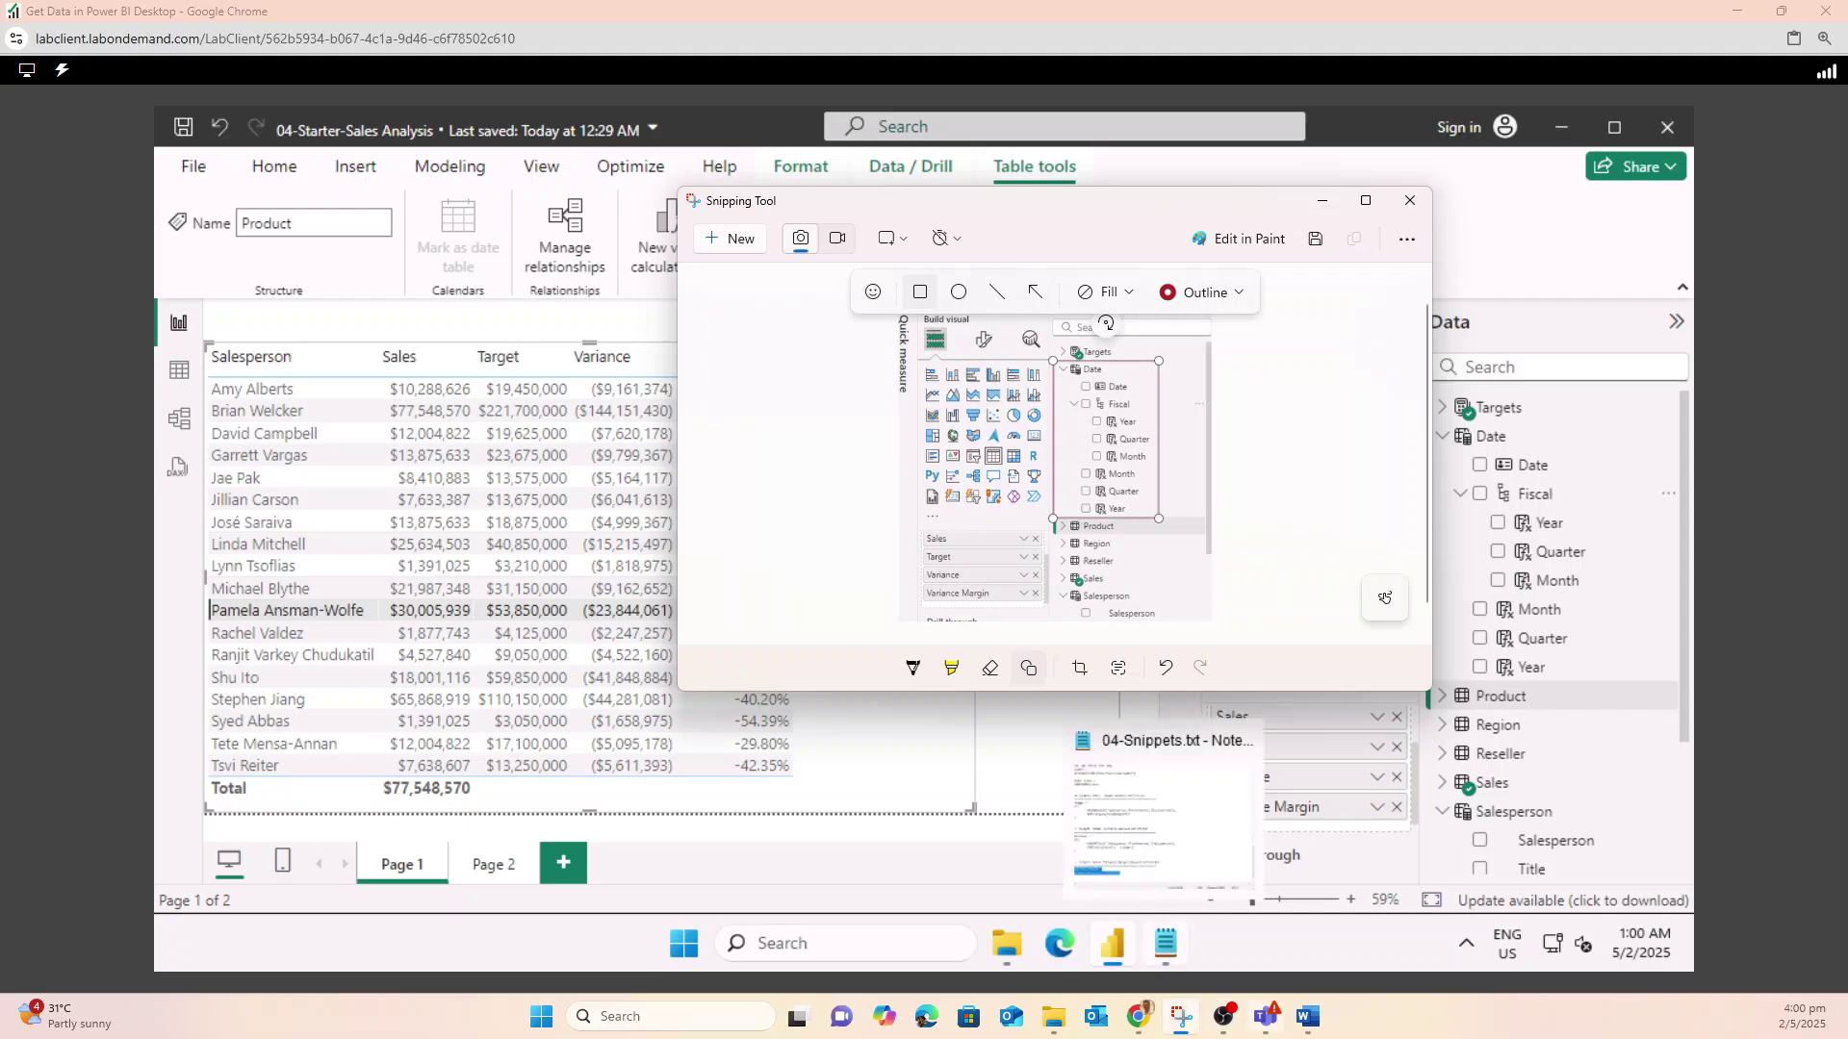
{"action": "left_click", "coordinate": [1307, 1017]}
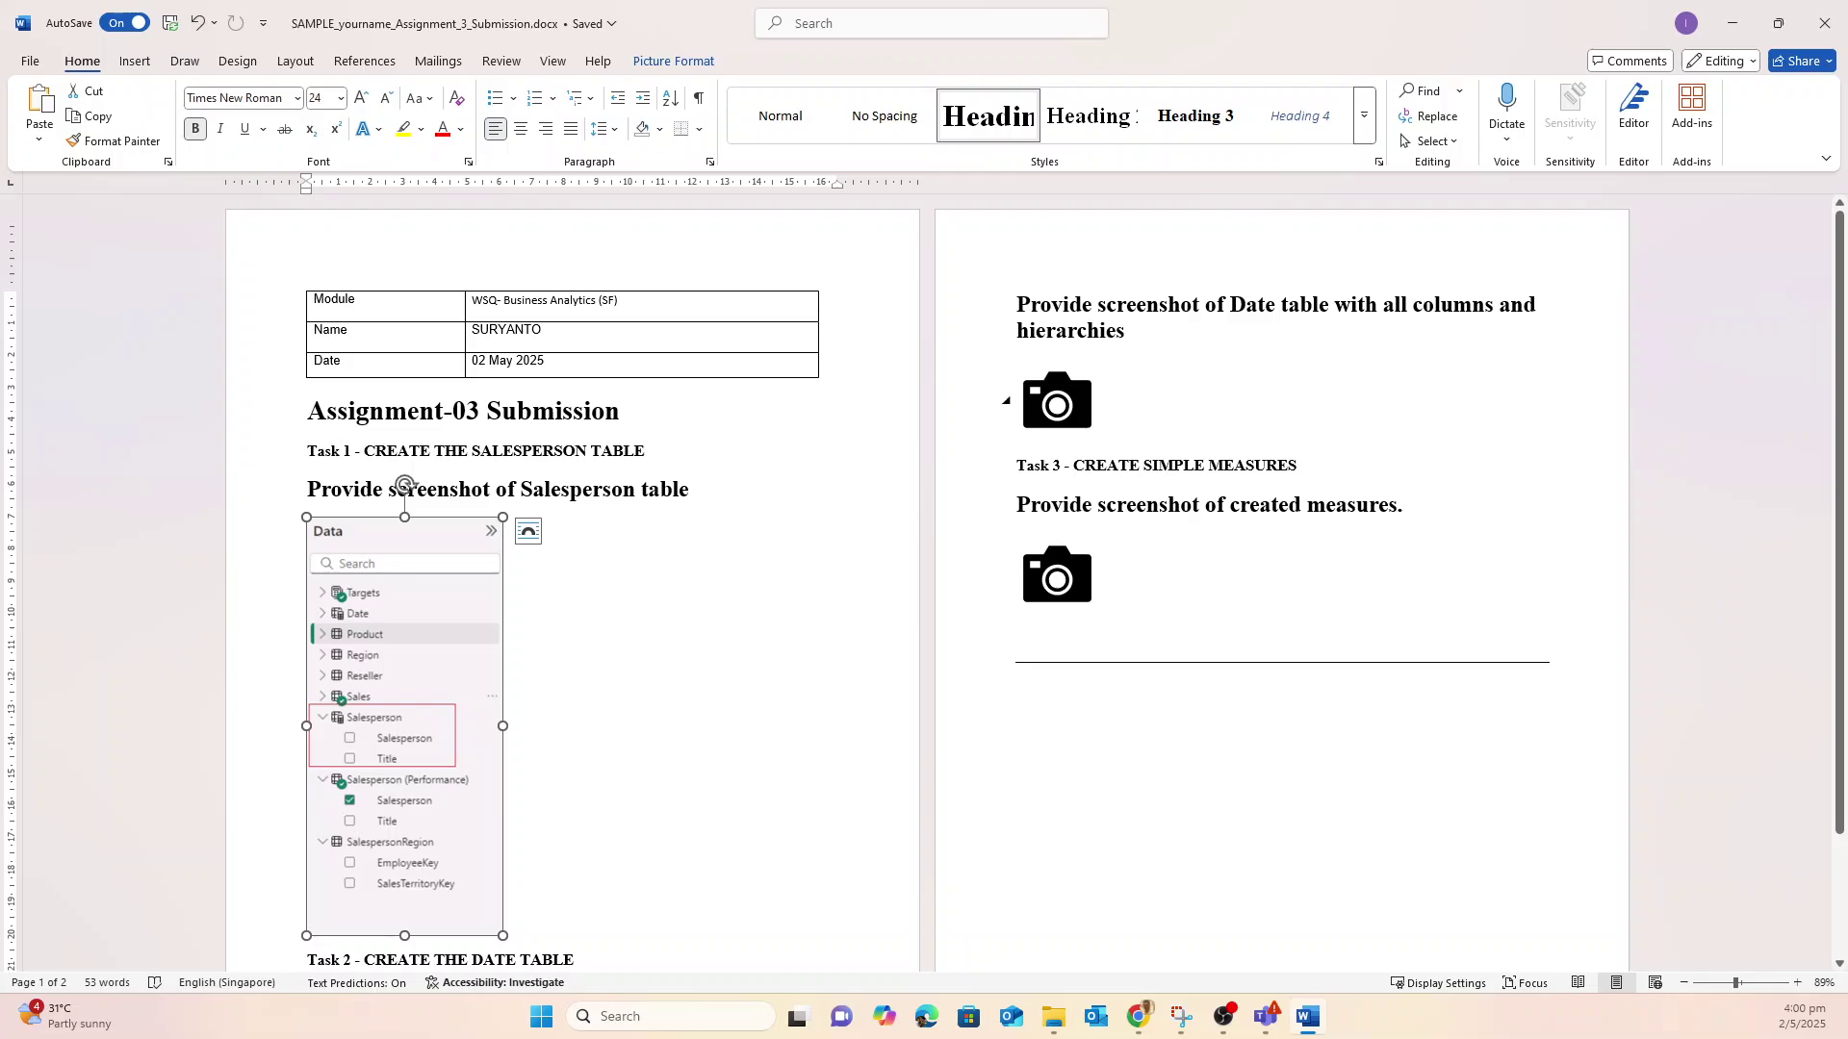
{"action": "left_click", "coordinate": [1057, 400]}
{"action": "key", "text": "ctrl+v"}
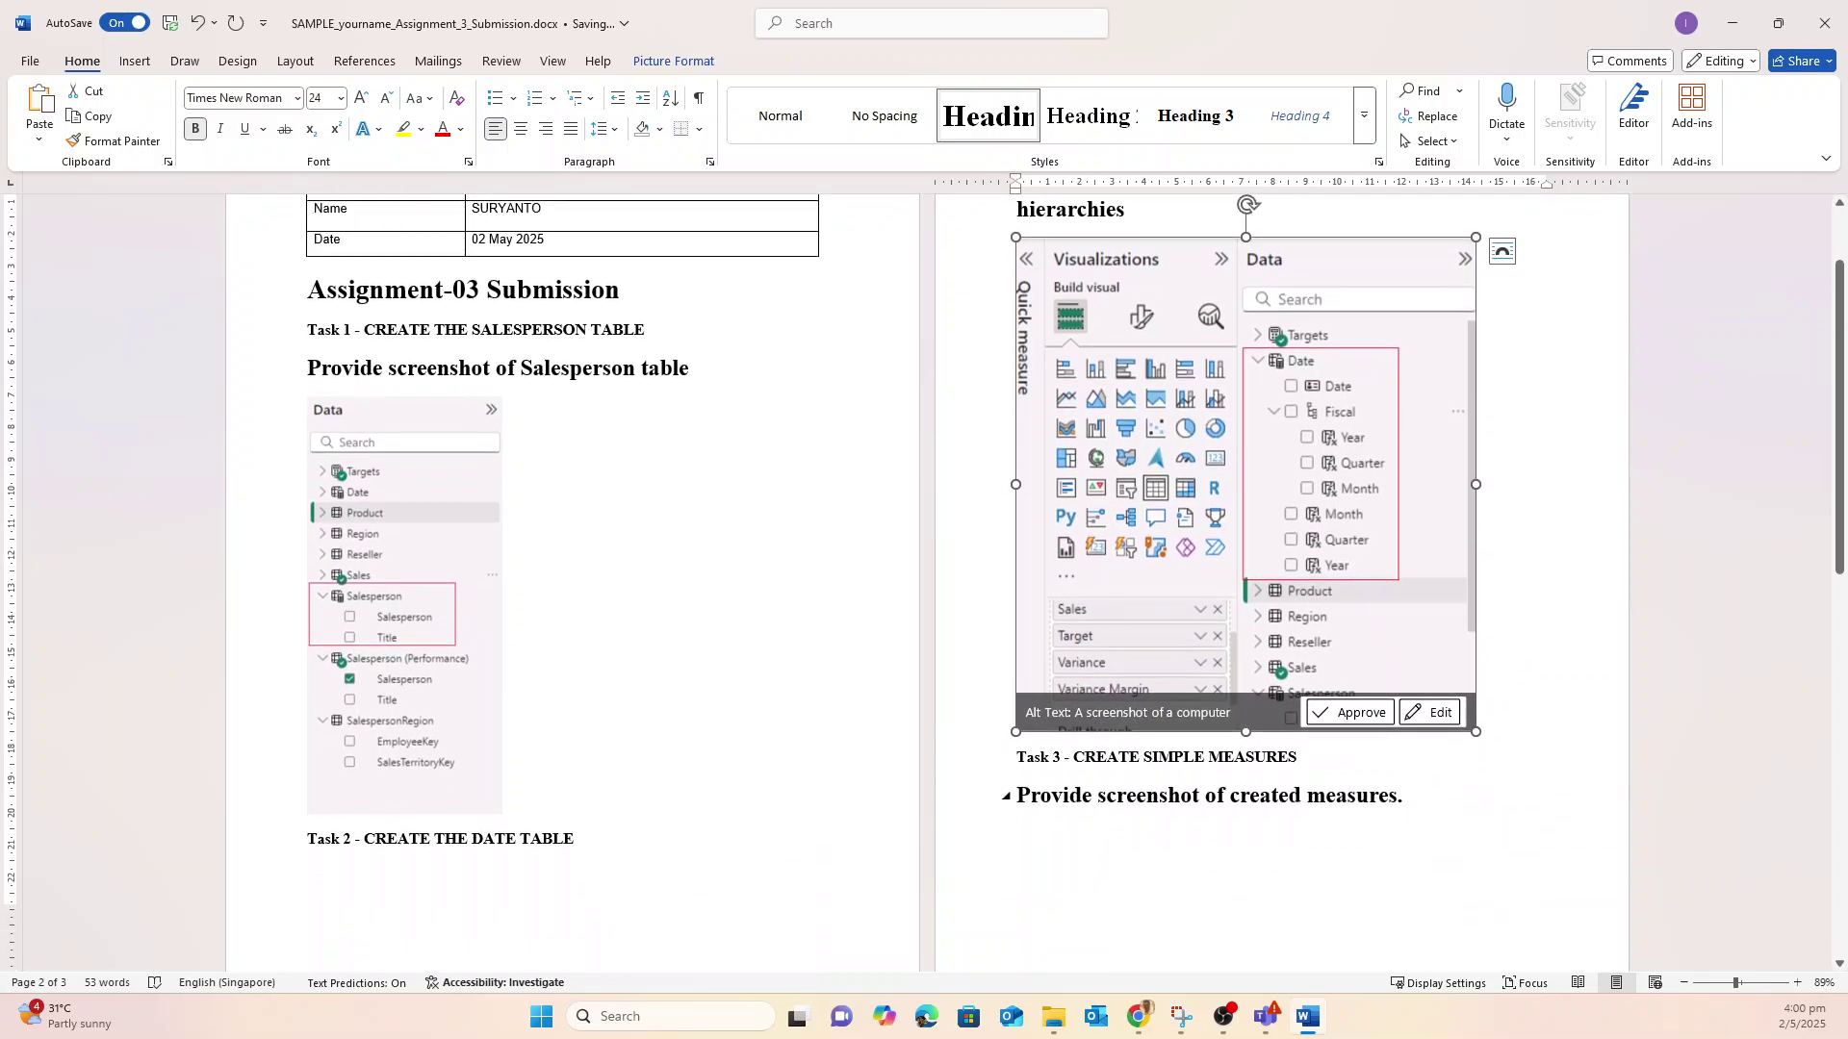
{"action": "left_click", "coordinate": [1430, 712]}
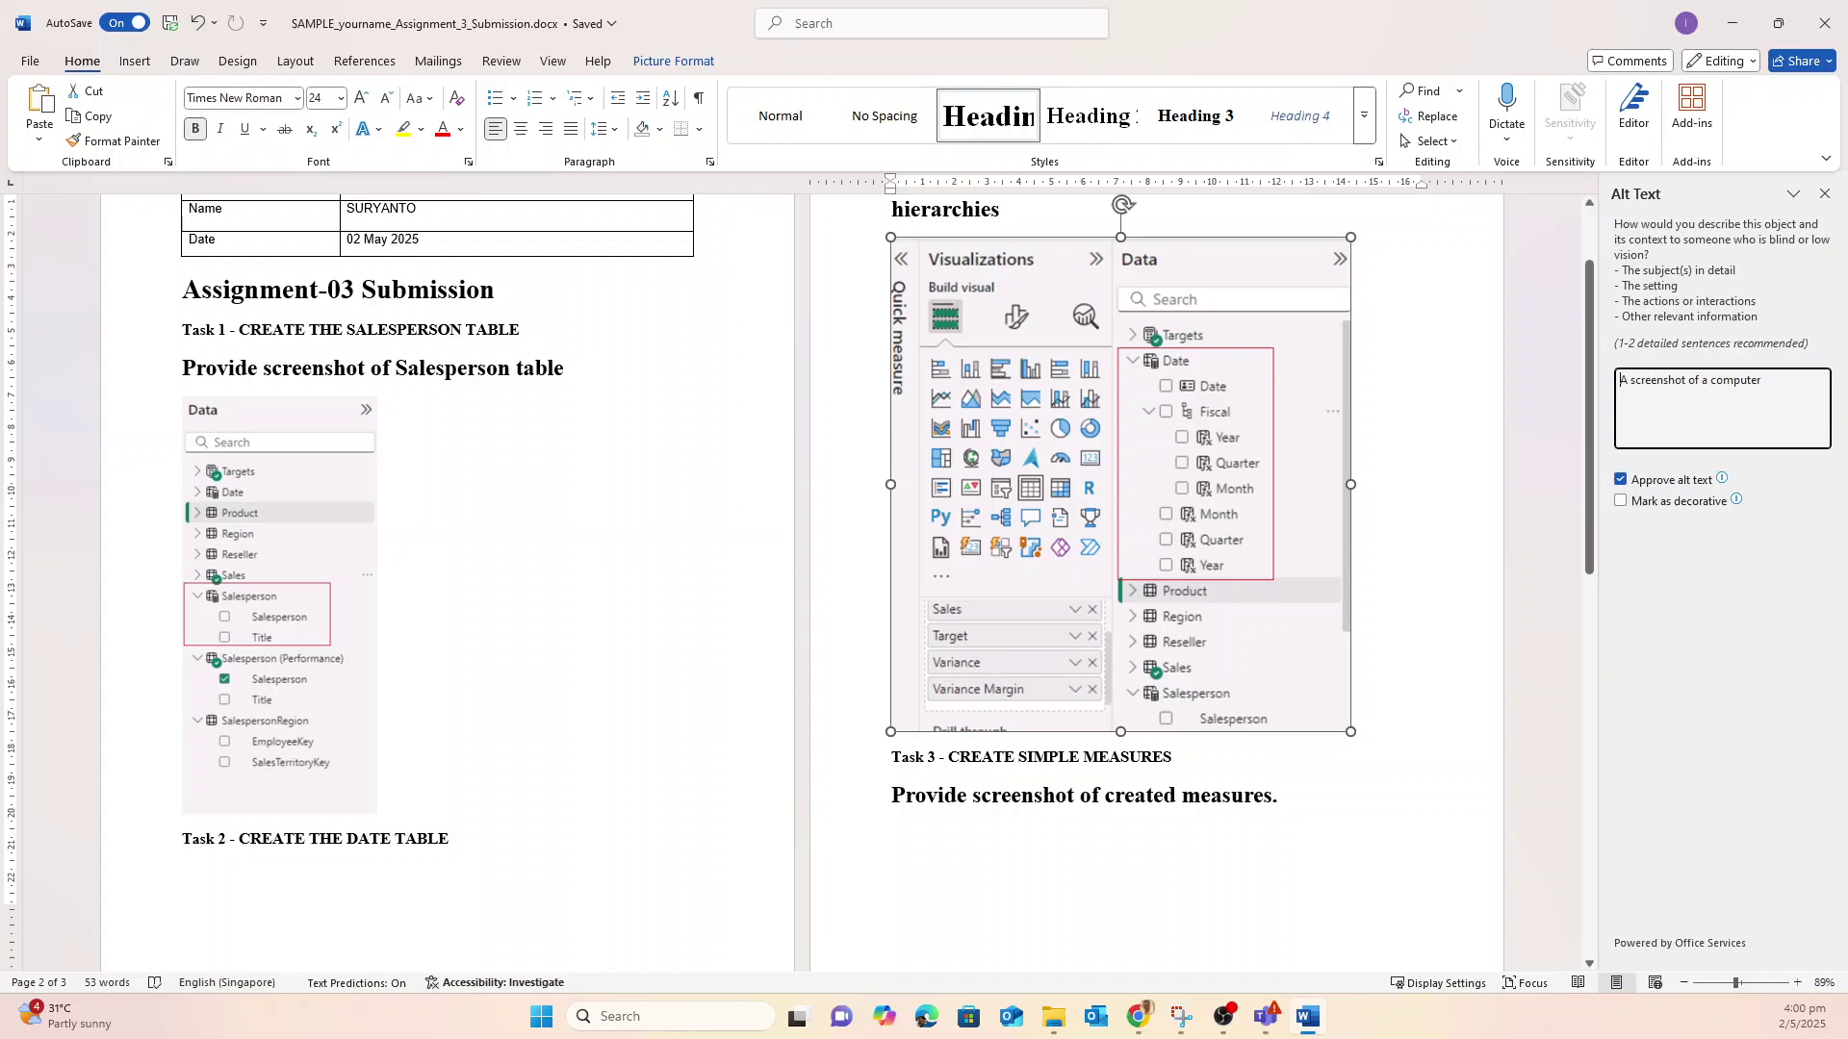
{"action": "scroll", "coordinate": [798, 578], "scroll_direction": "down", "scroll_amount": 5}
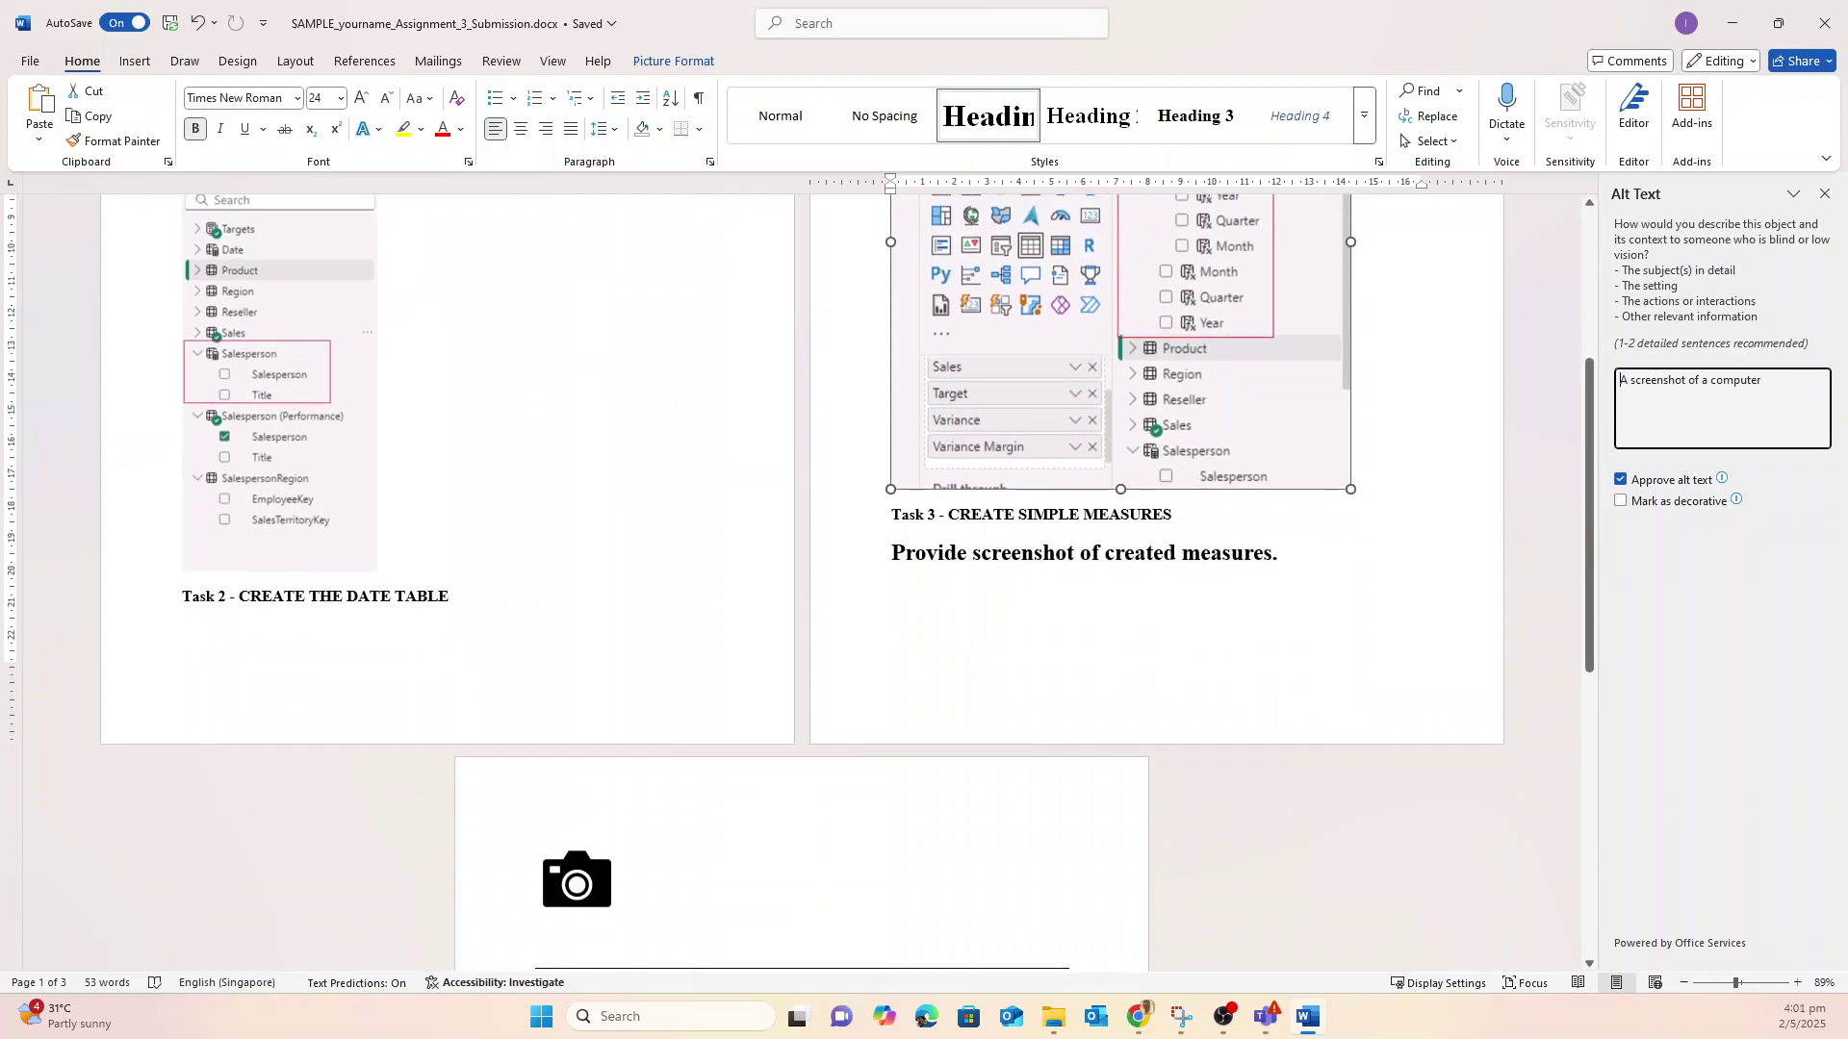
{"action": "scroll", "coordinate": [799, 577], "scroll_direction": "down", "scroll_amount": 5}
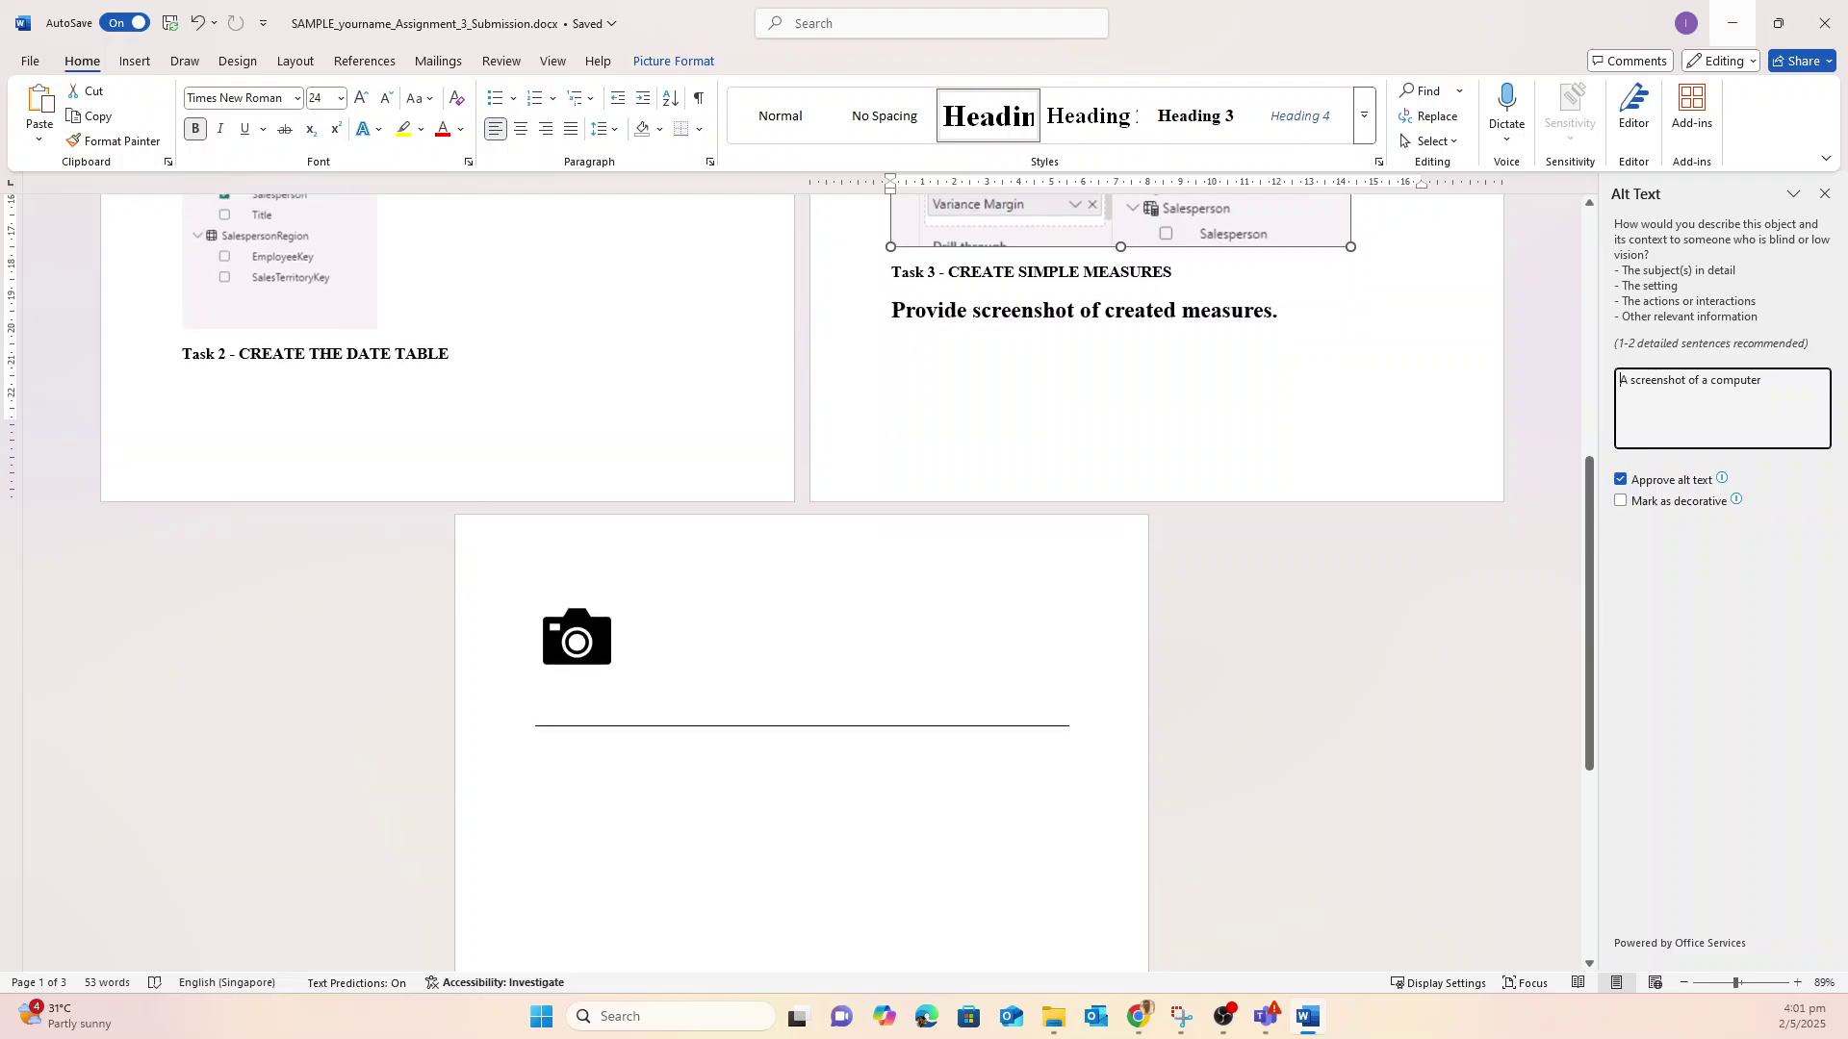
- Return to the Power BI report, move the Snipping Tool window off the Data pane, and collapse the Fiscal hierarchy and Date table
{"action": "left_click", "coordinate": [1732, 23]}
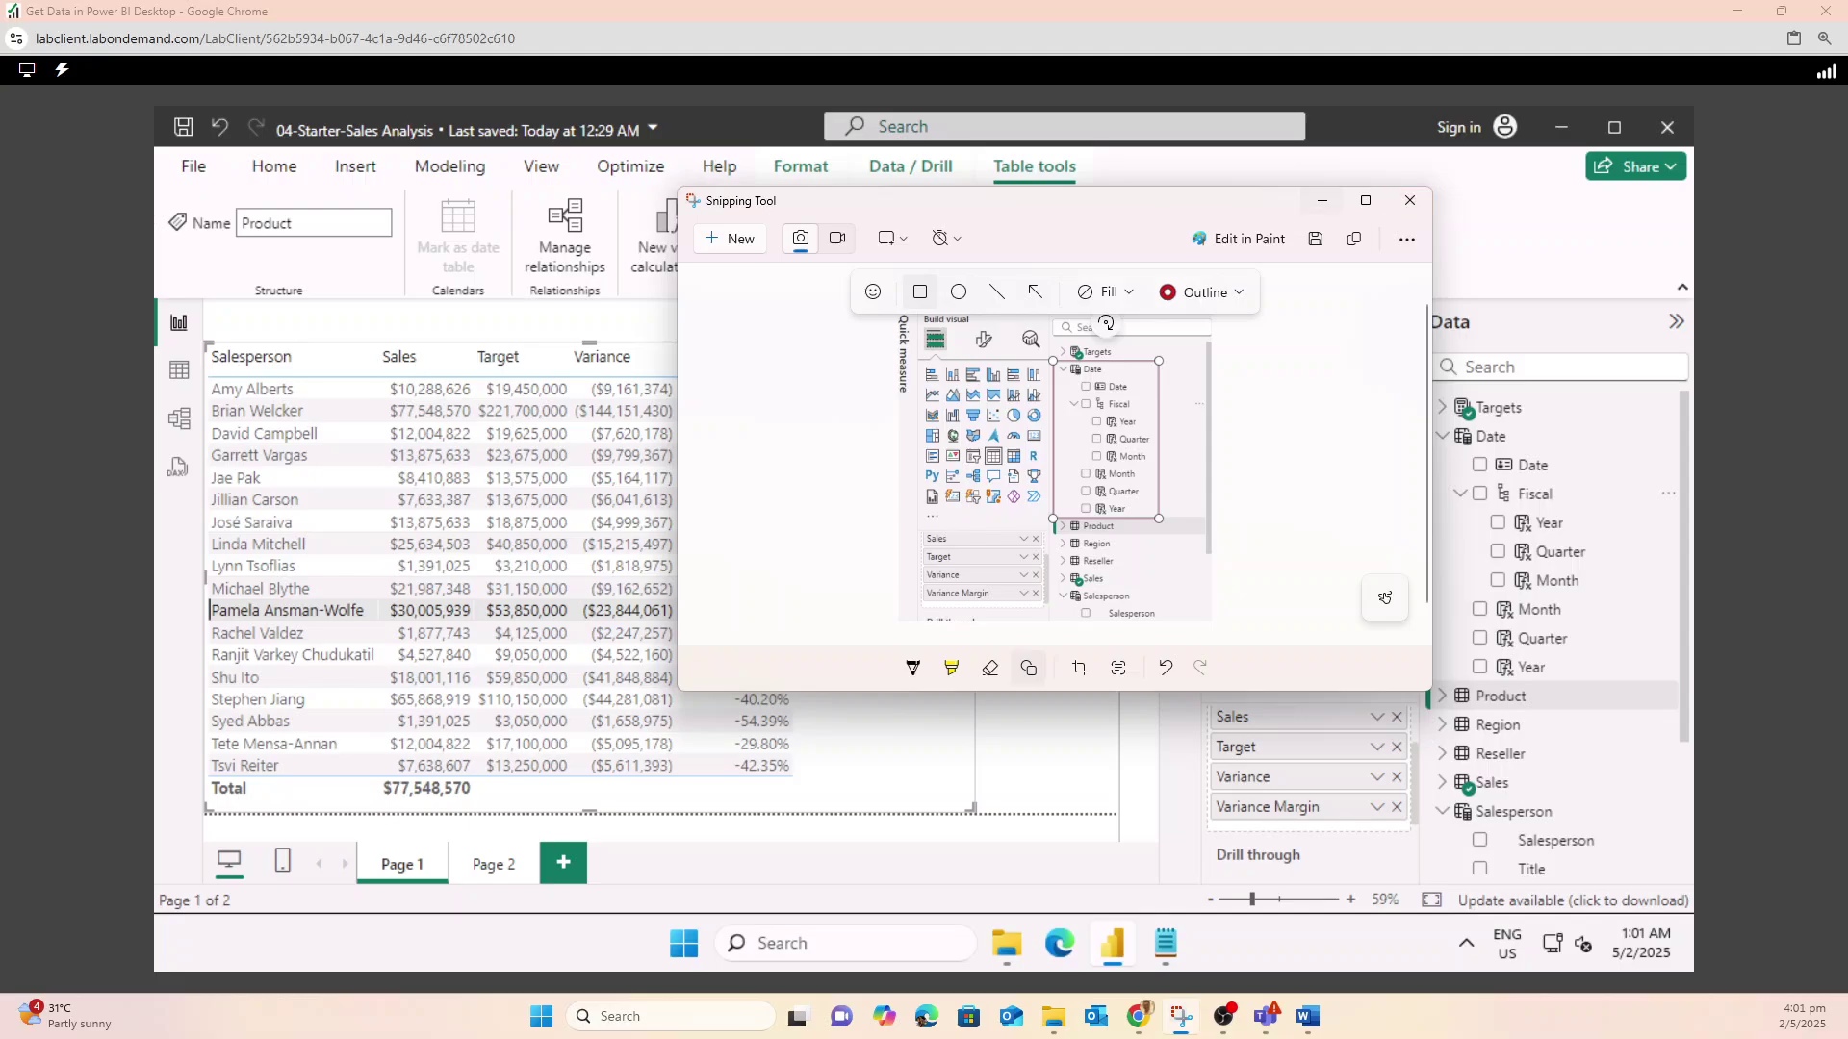
{"action": "left_click_drag", "start_coordinate": [1270, 210], "coordinate": [838, 200]}
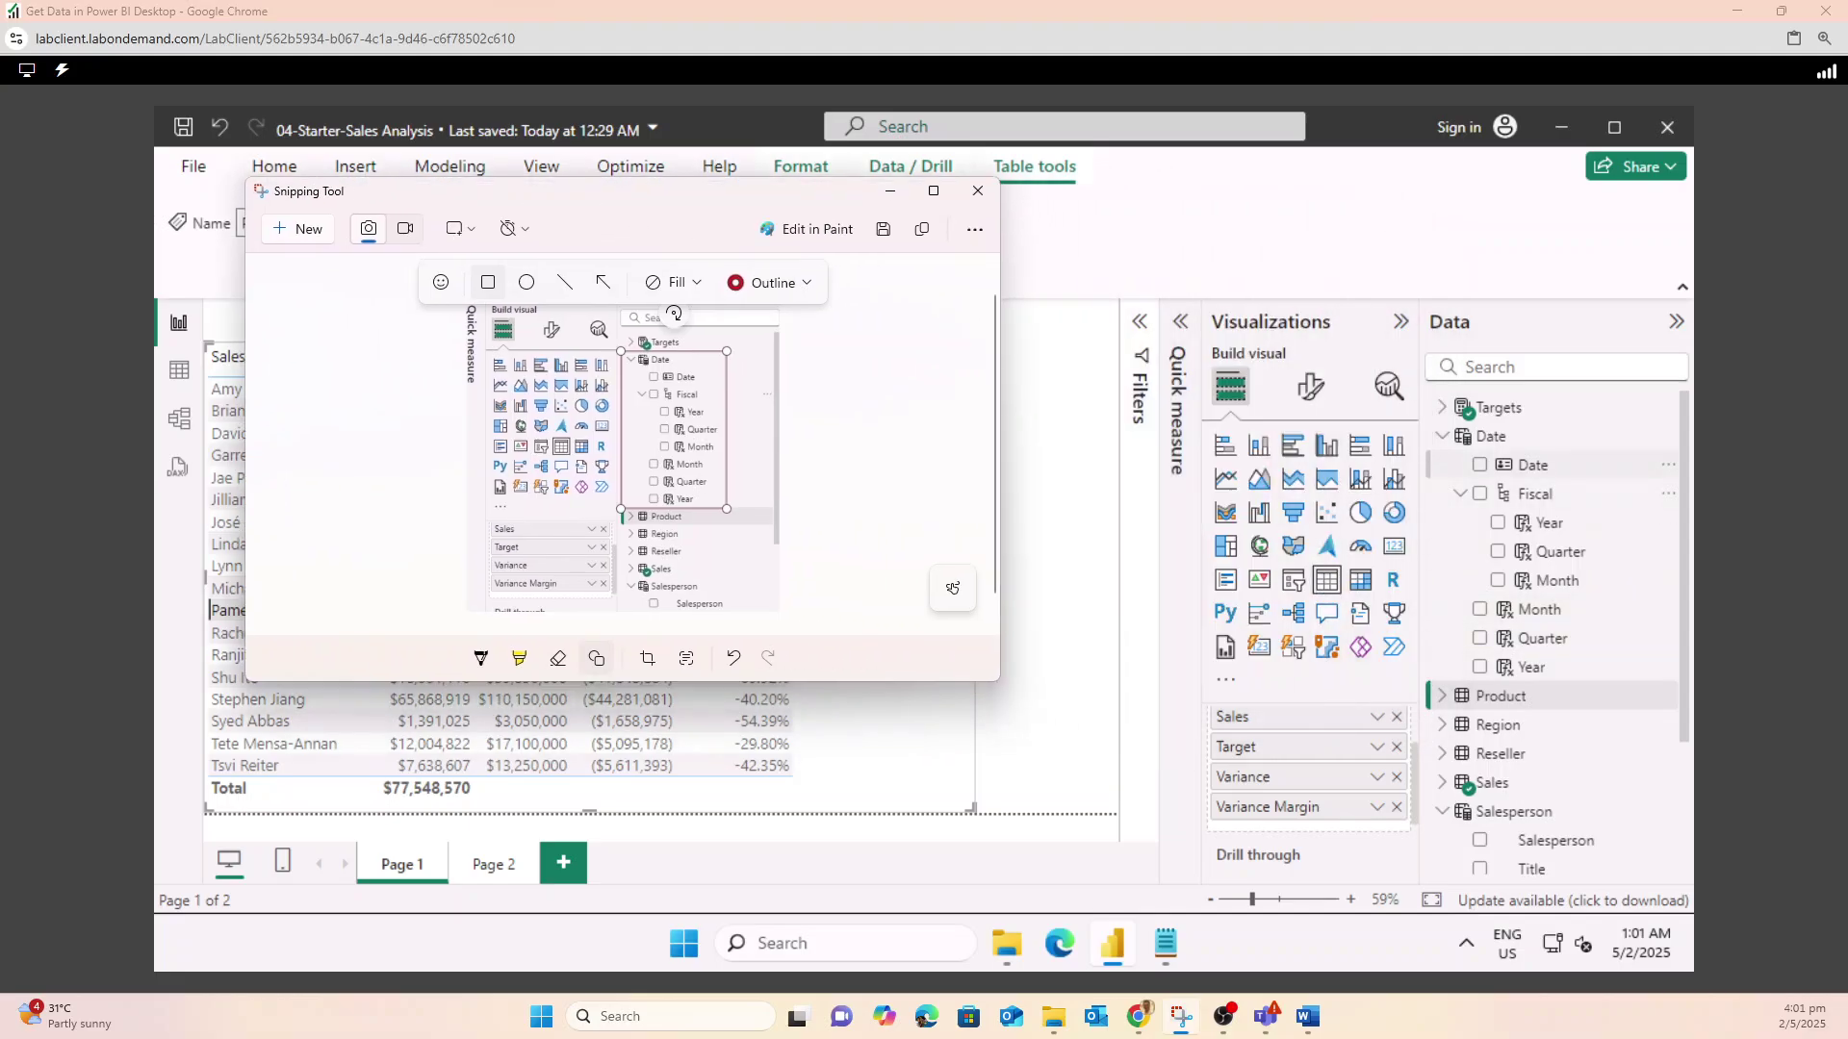
{"action": "left_click", "coordinate": [1537, 495]}
{"action": "left_click", "coordinate": [1460, 493]}
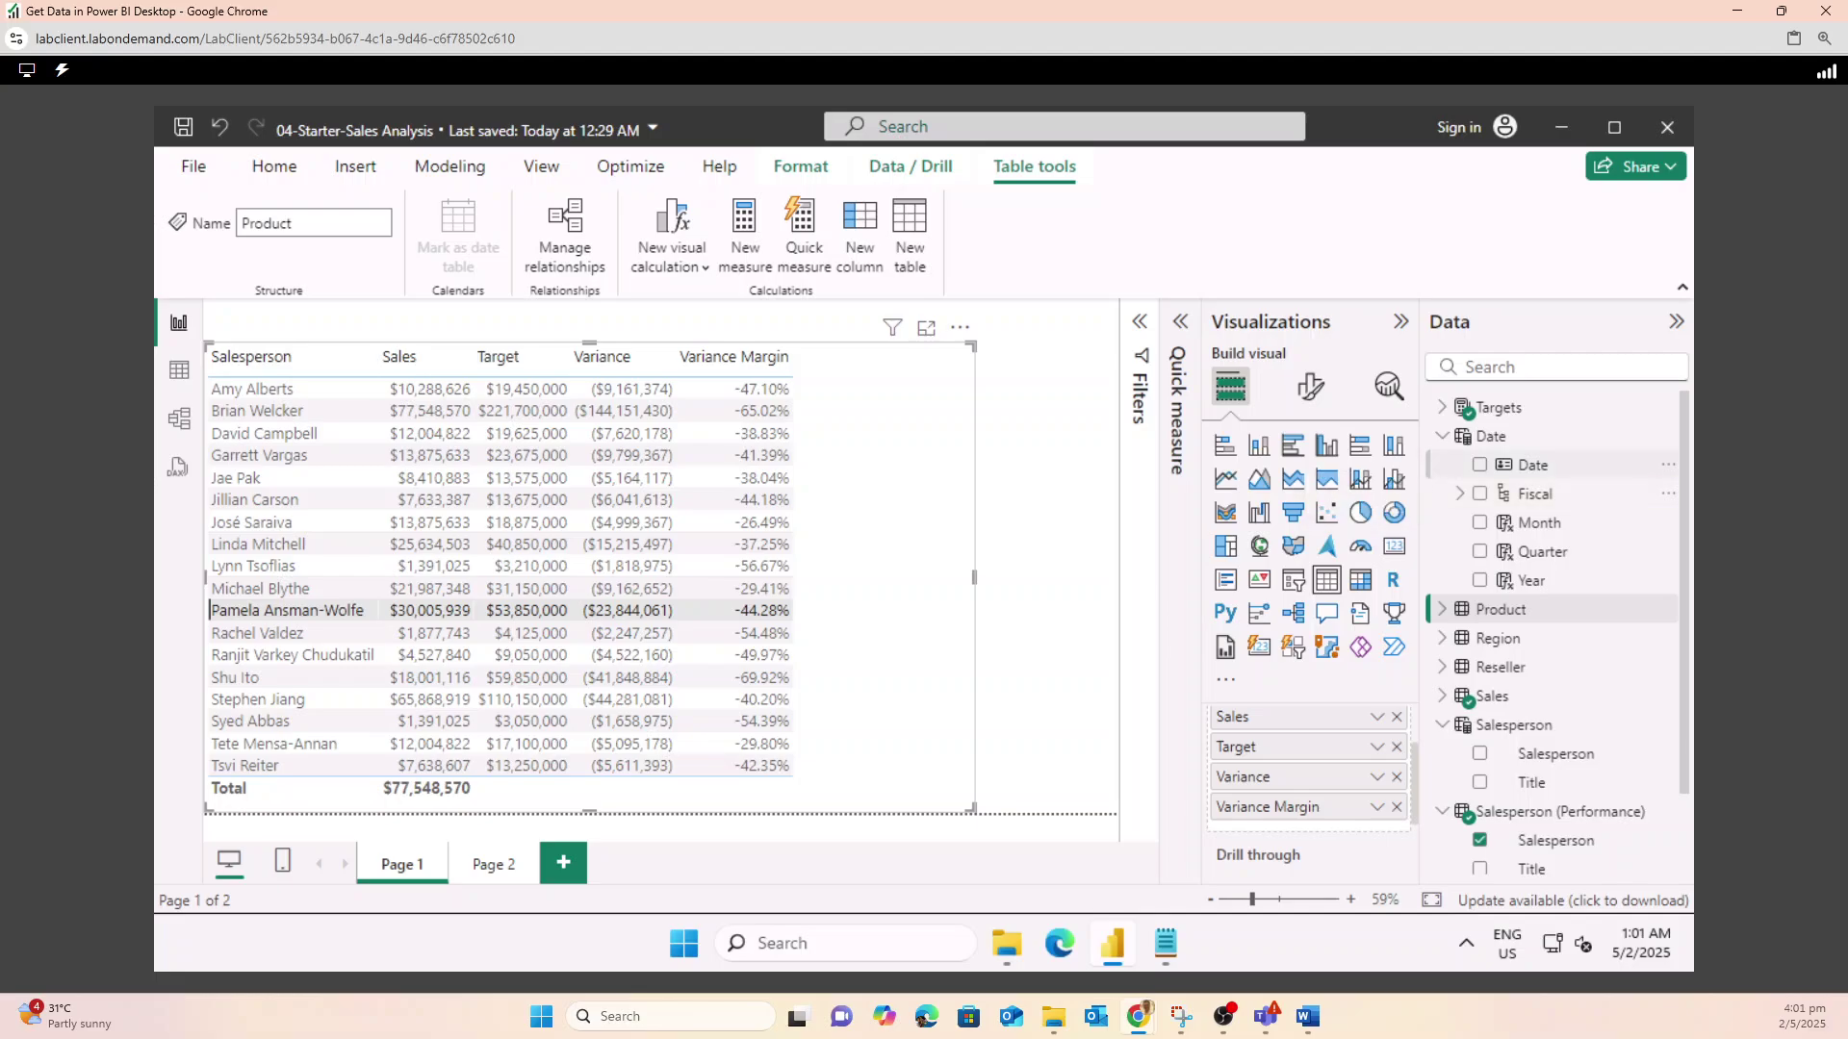
{"action": "left_click", "coordinate": [1441, 437]}
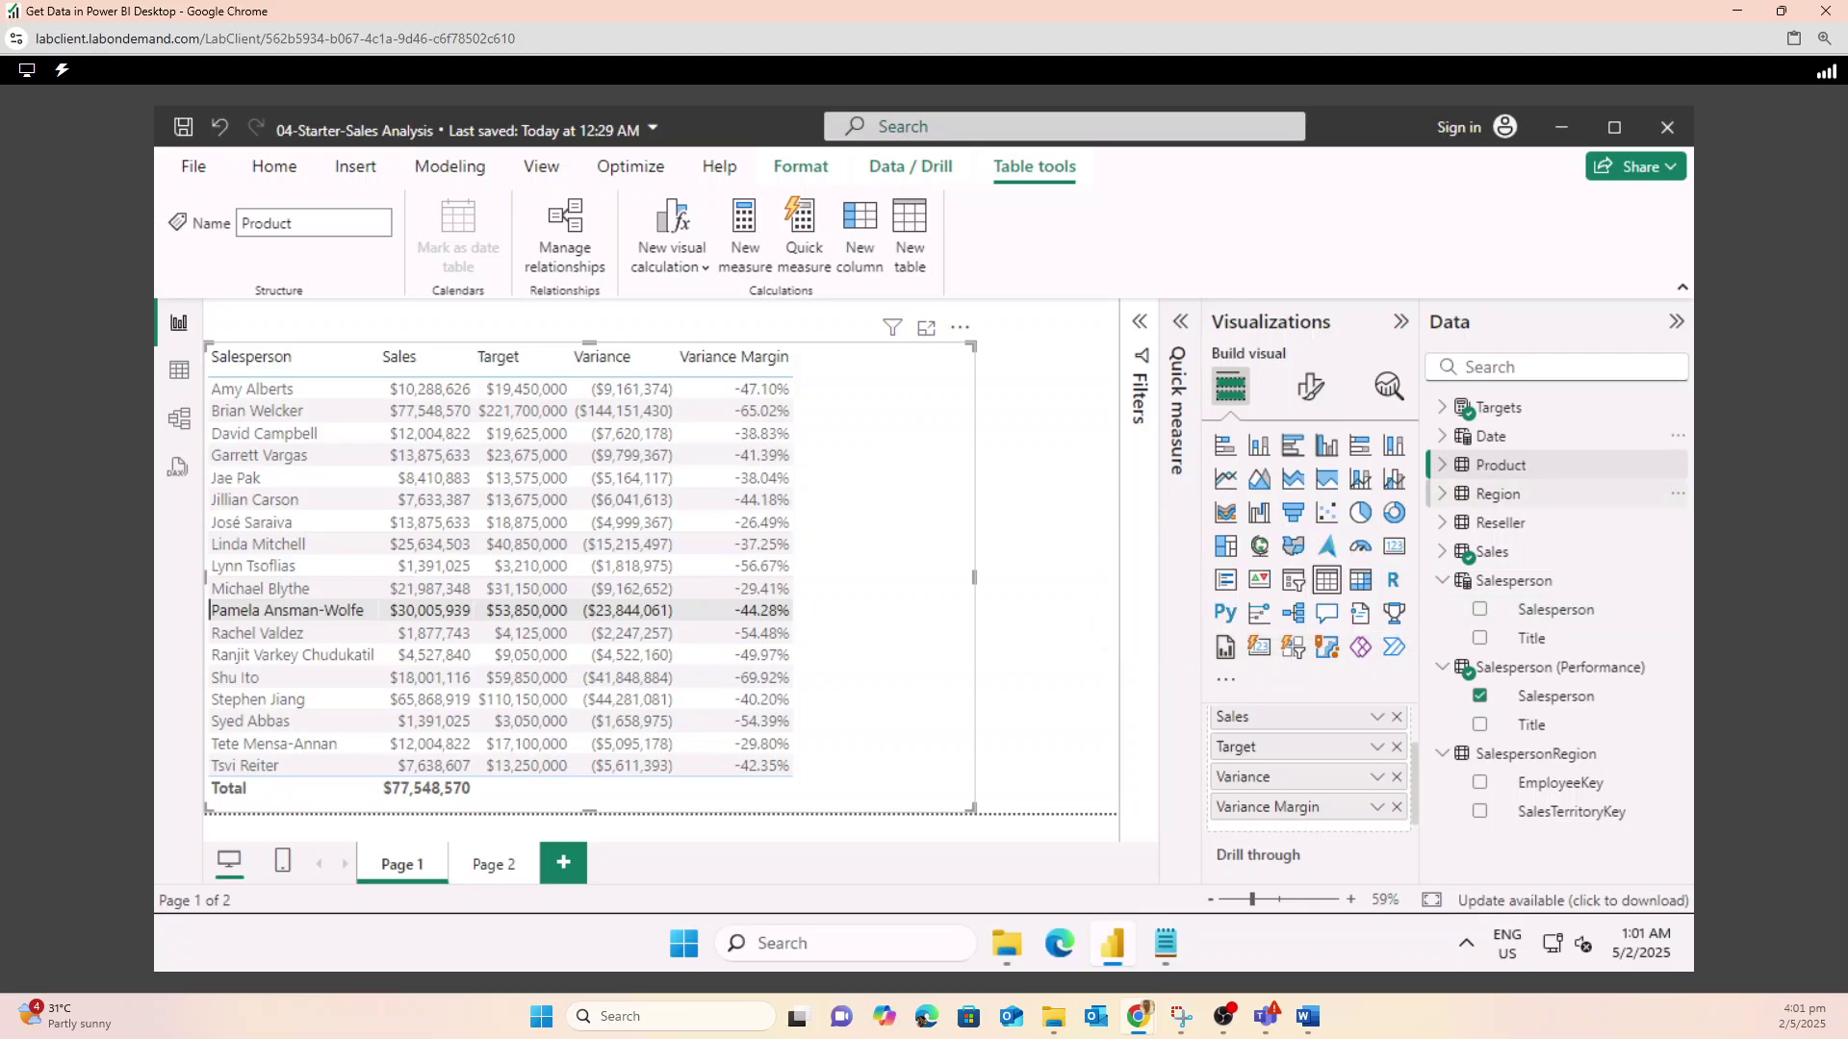
- Expand the Targets table to show its measures, then check the Product table's fields and collapse it in the Data pane
{"action": "left_click", "coordinate": [1442, 408]}
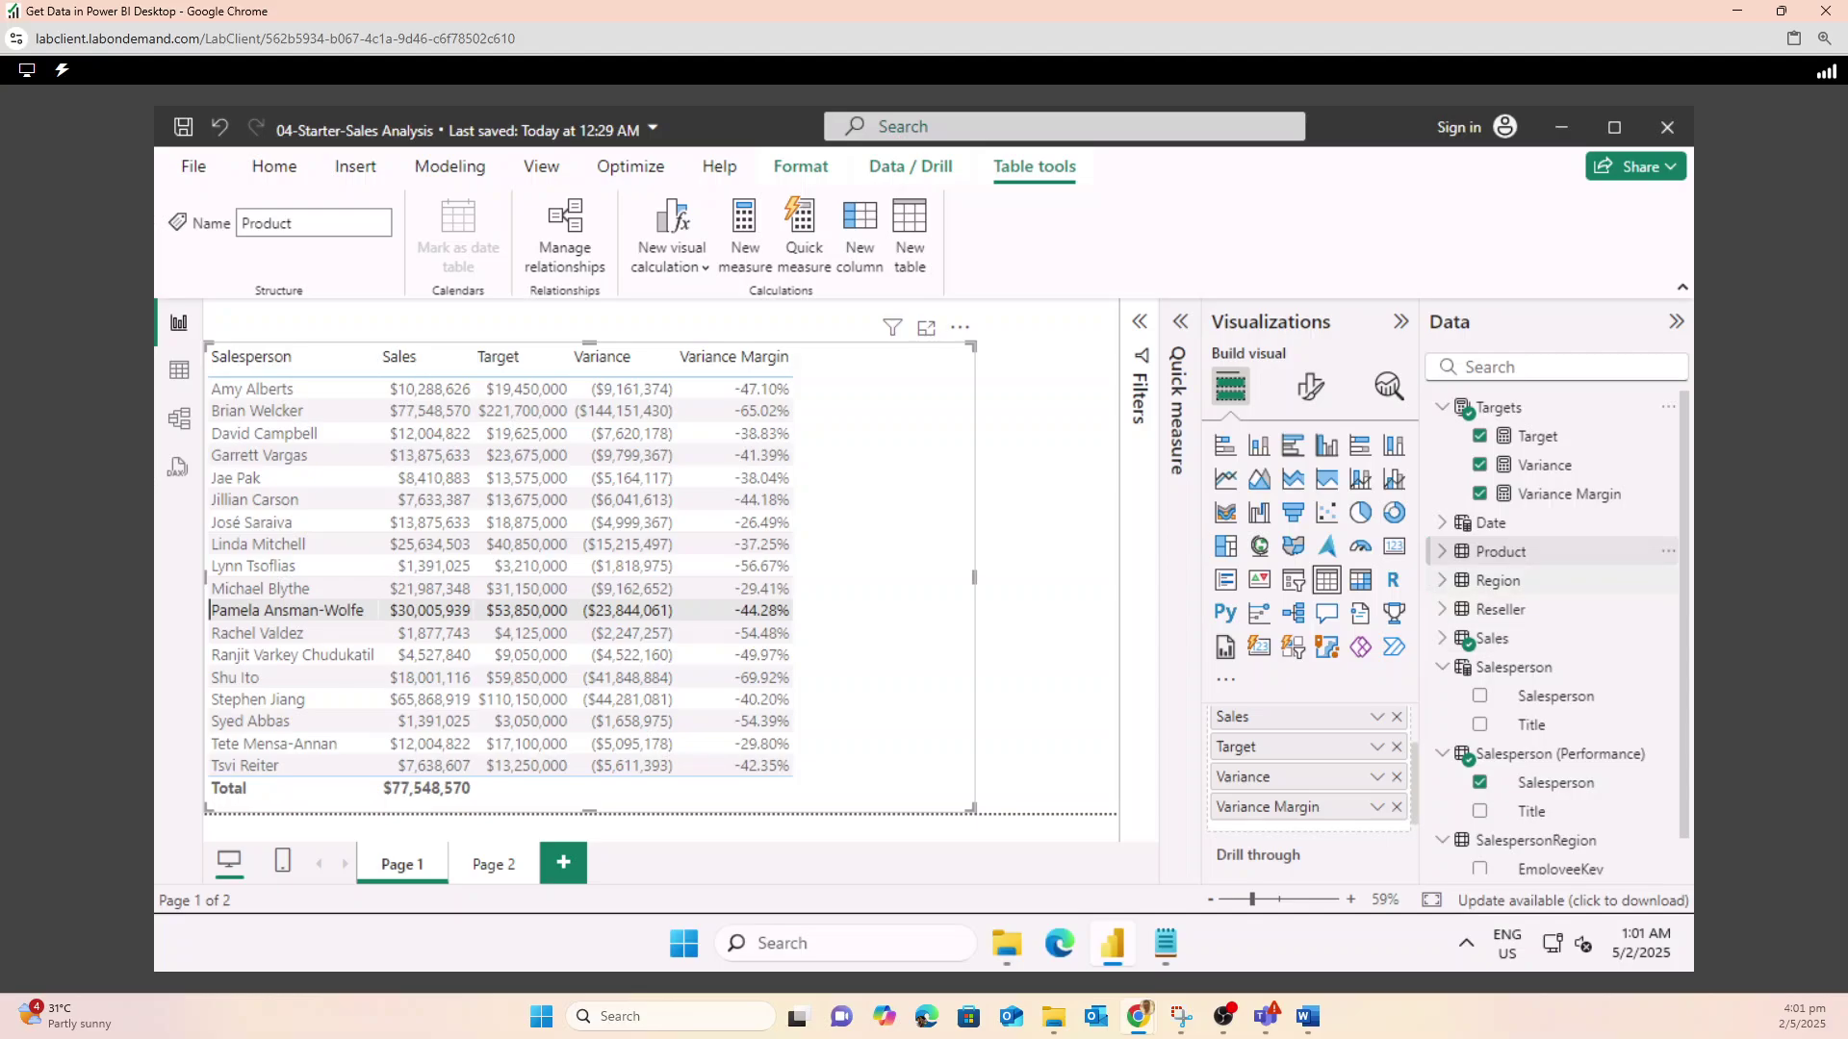
{"action": "left_click", "coordinate": [1442, 550]}
{"action": "scroll", "coordinate": [1551, 664], "scroll_direction": "down", "scroll_amount": 4}
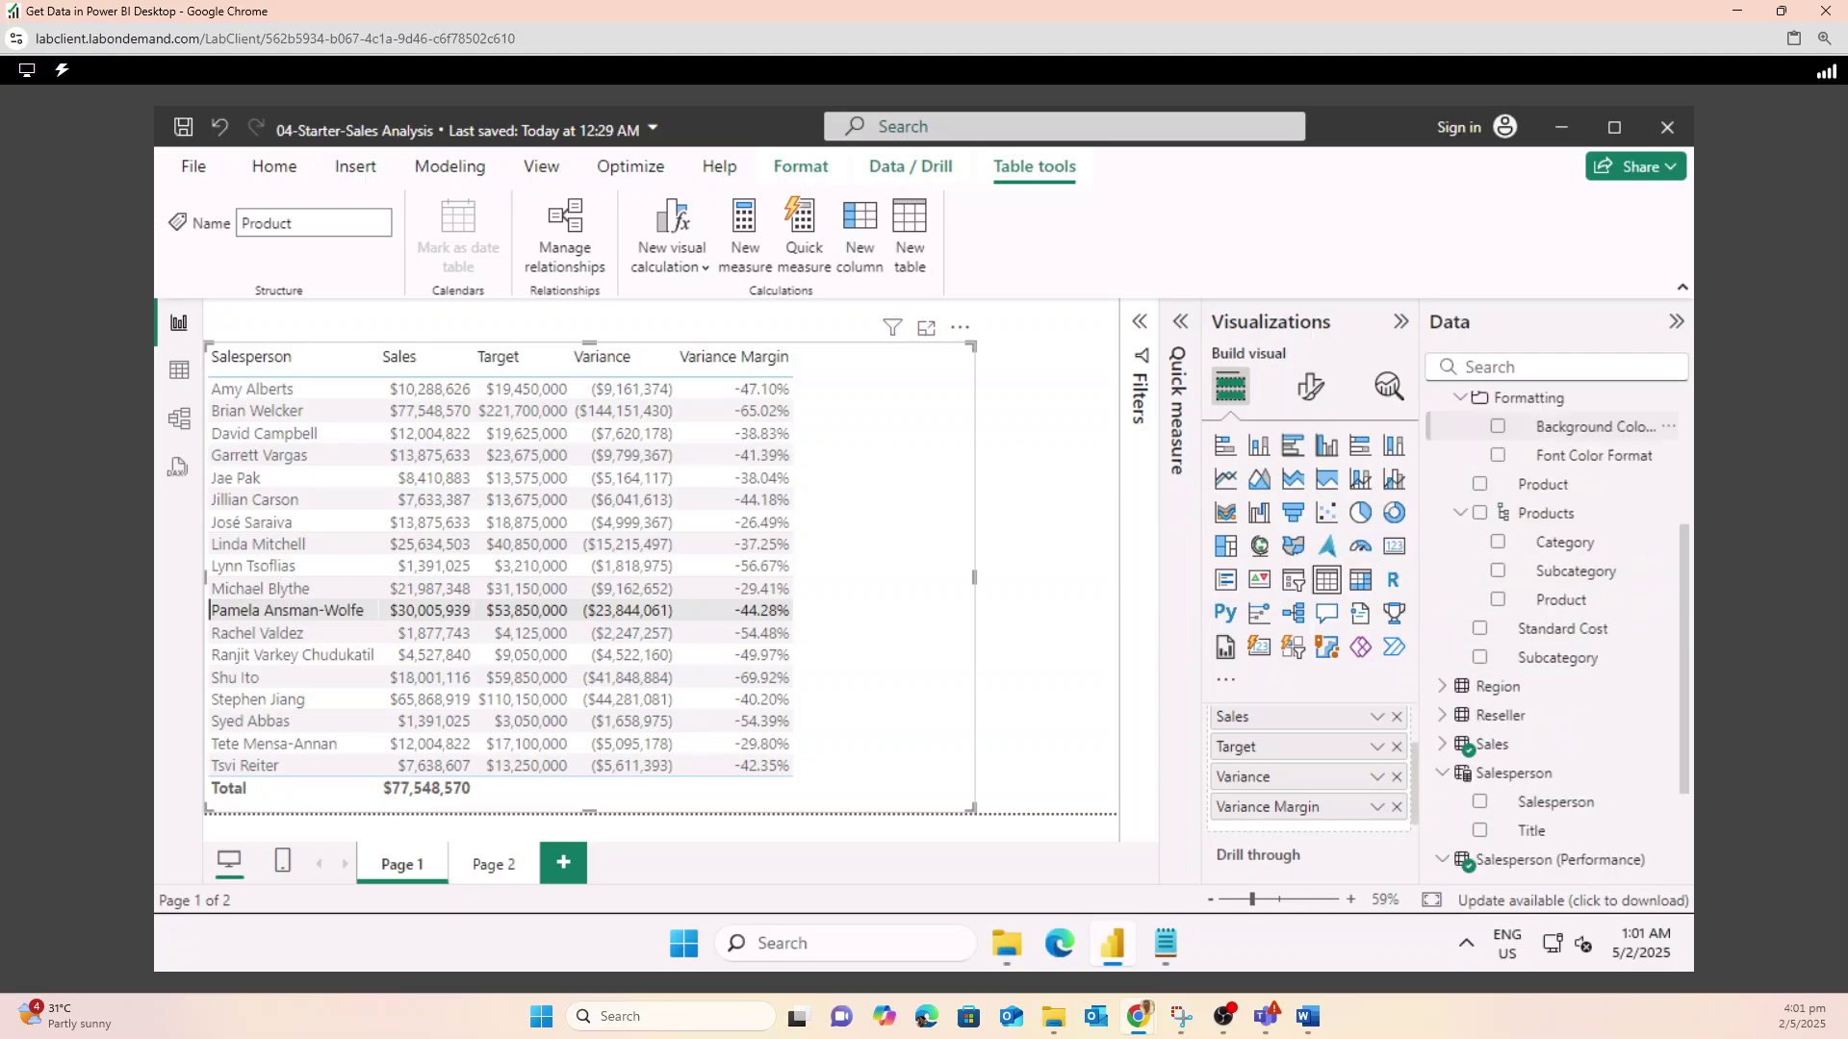
{"action": "scroll", "coordinate": [1551, 664], "scroll_direction": "up", "scroll_amount": 2}
{"action": "scroll", "coordinate": [1549, 662], "scroll_direction": "down", "scroll_amount": 3}
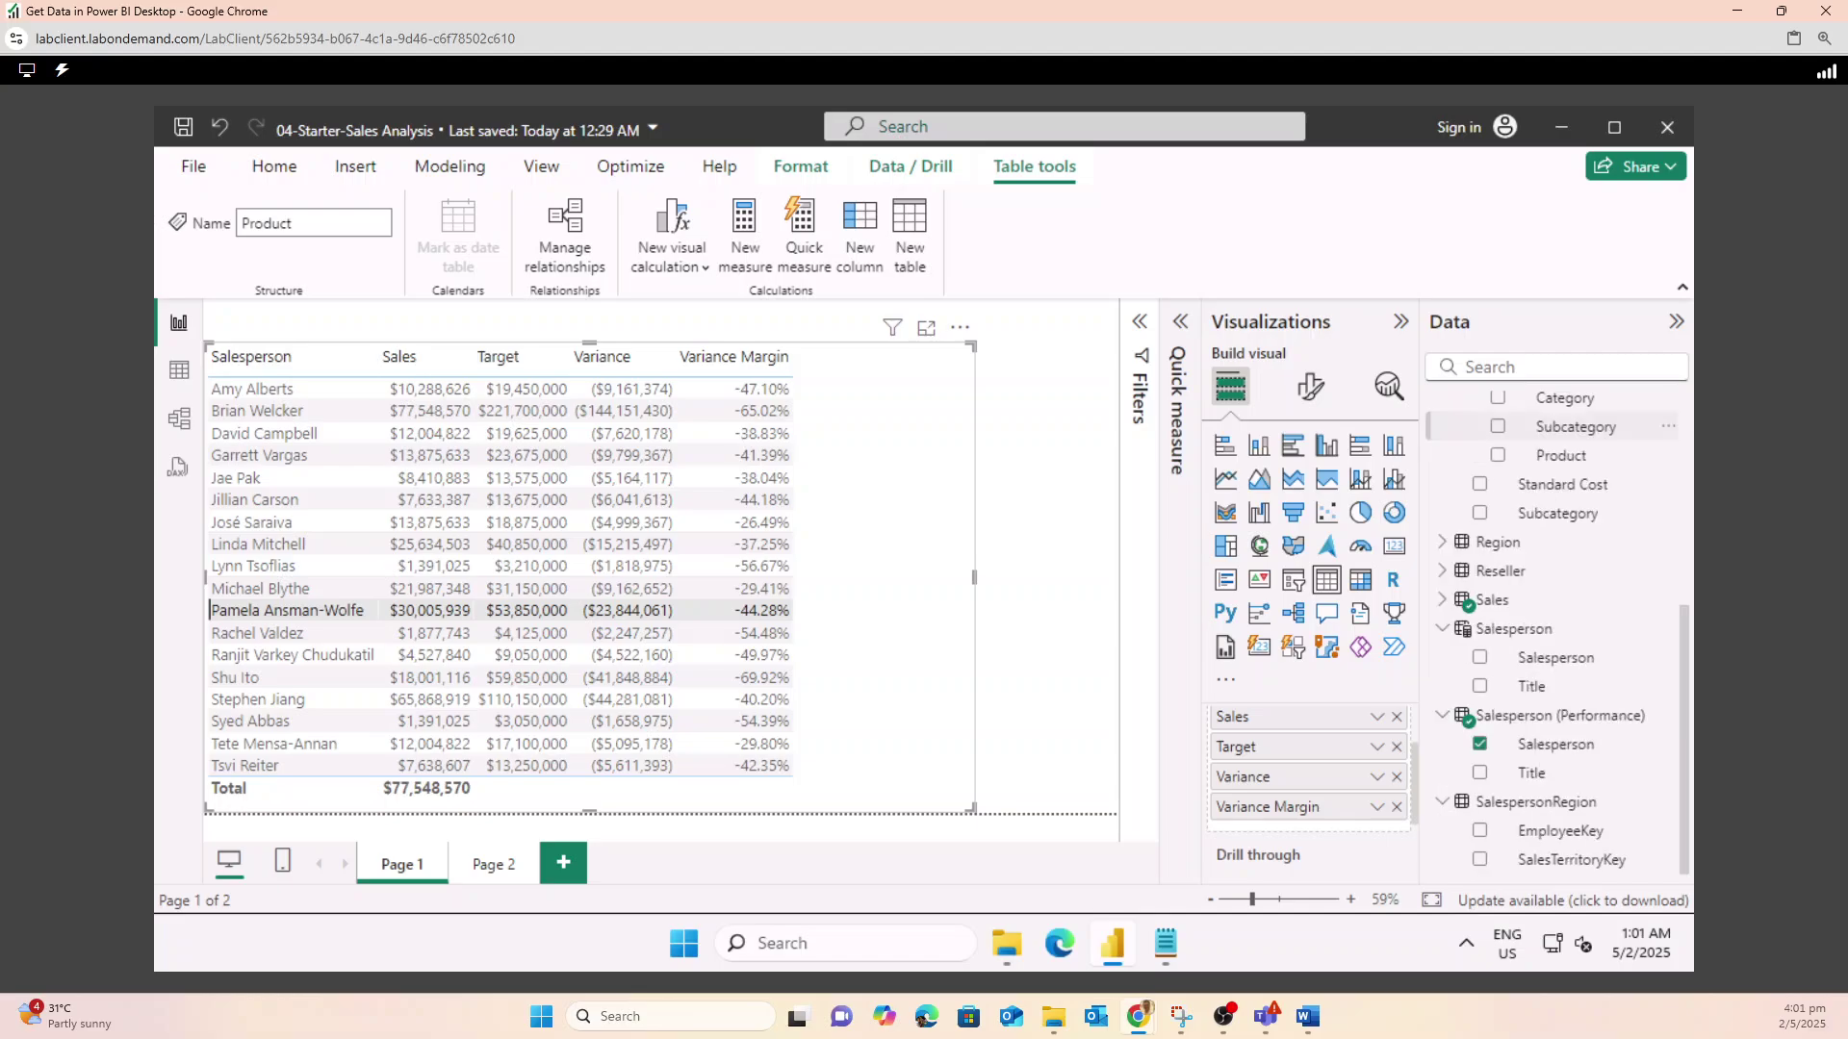
{"action": "scroll", "coordinate": [1551, 658], "scroll_direction": "up", "scroll_amount": 5}
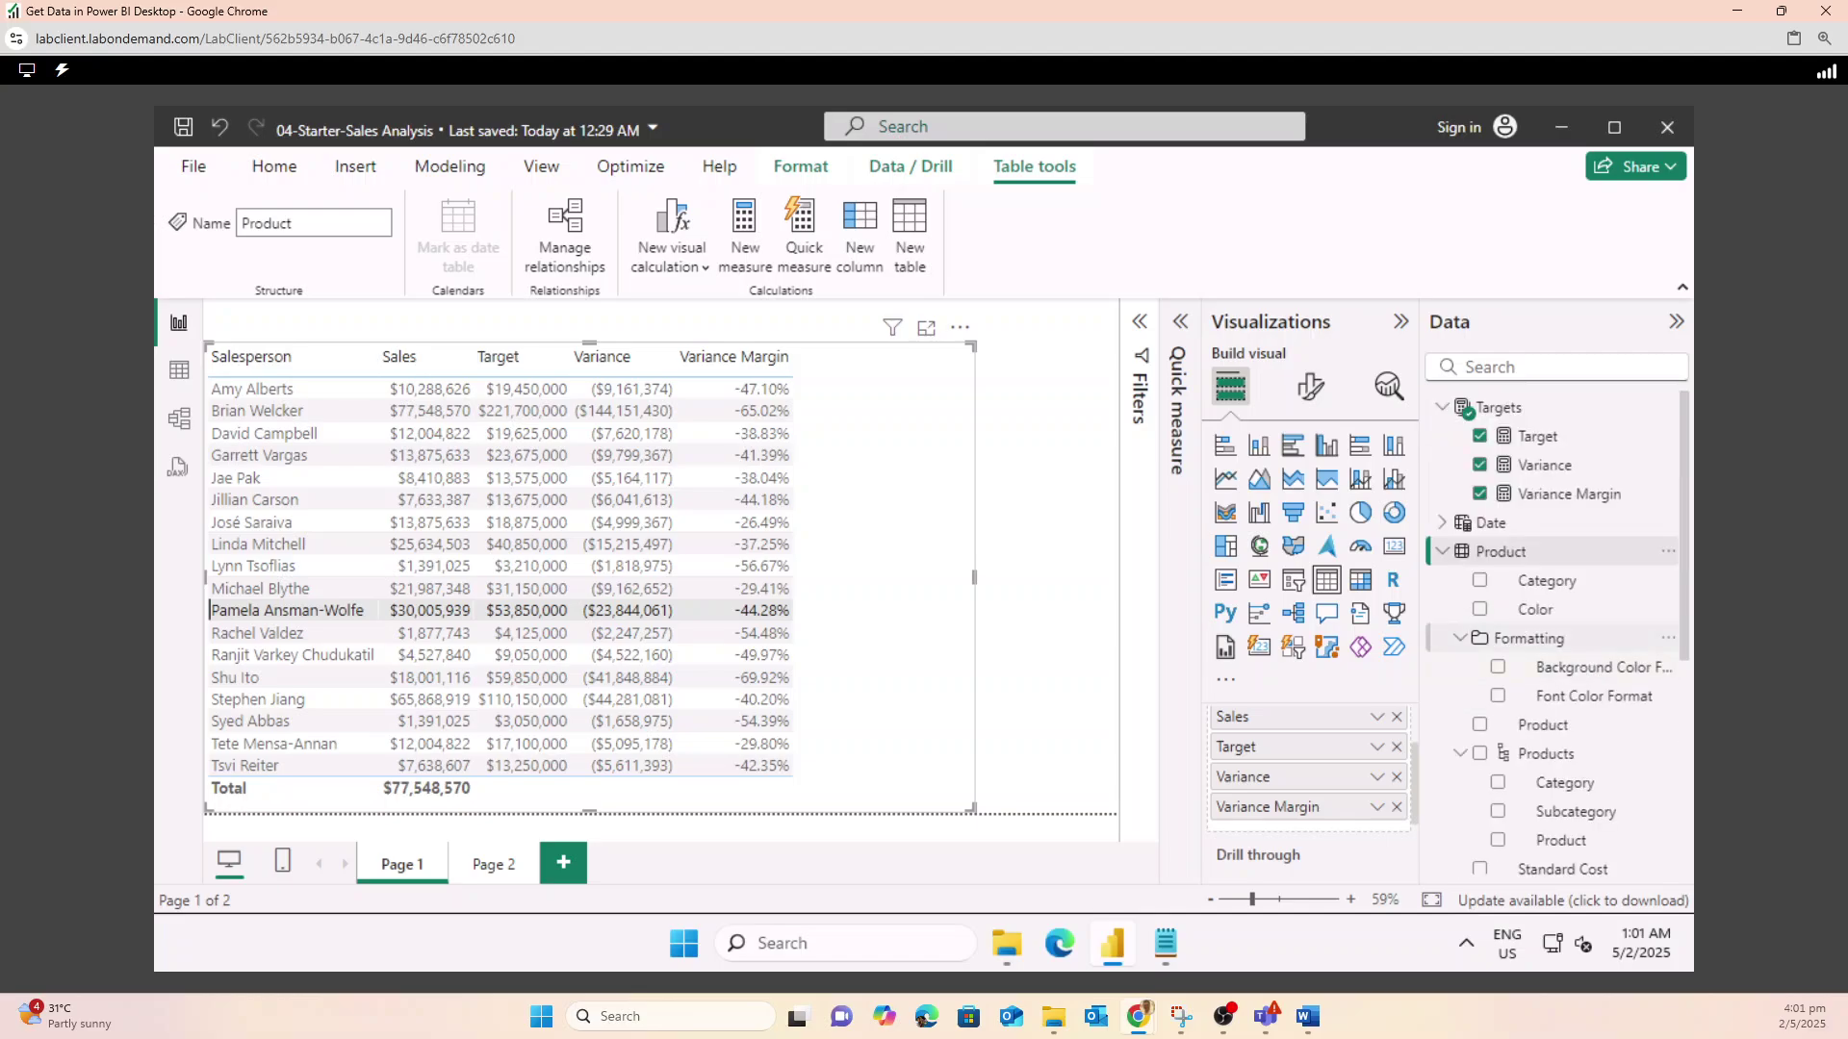
{"action": "left_click", "coordinate": [1460, 638]}
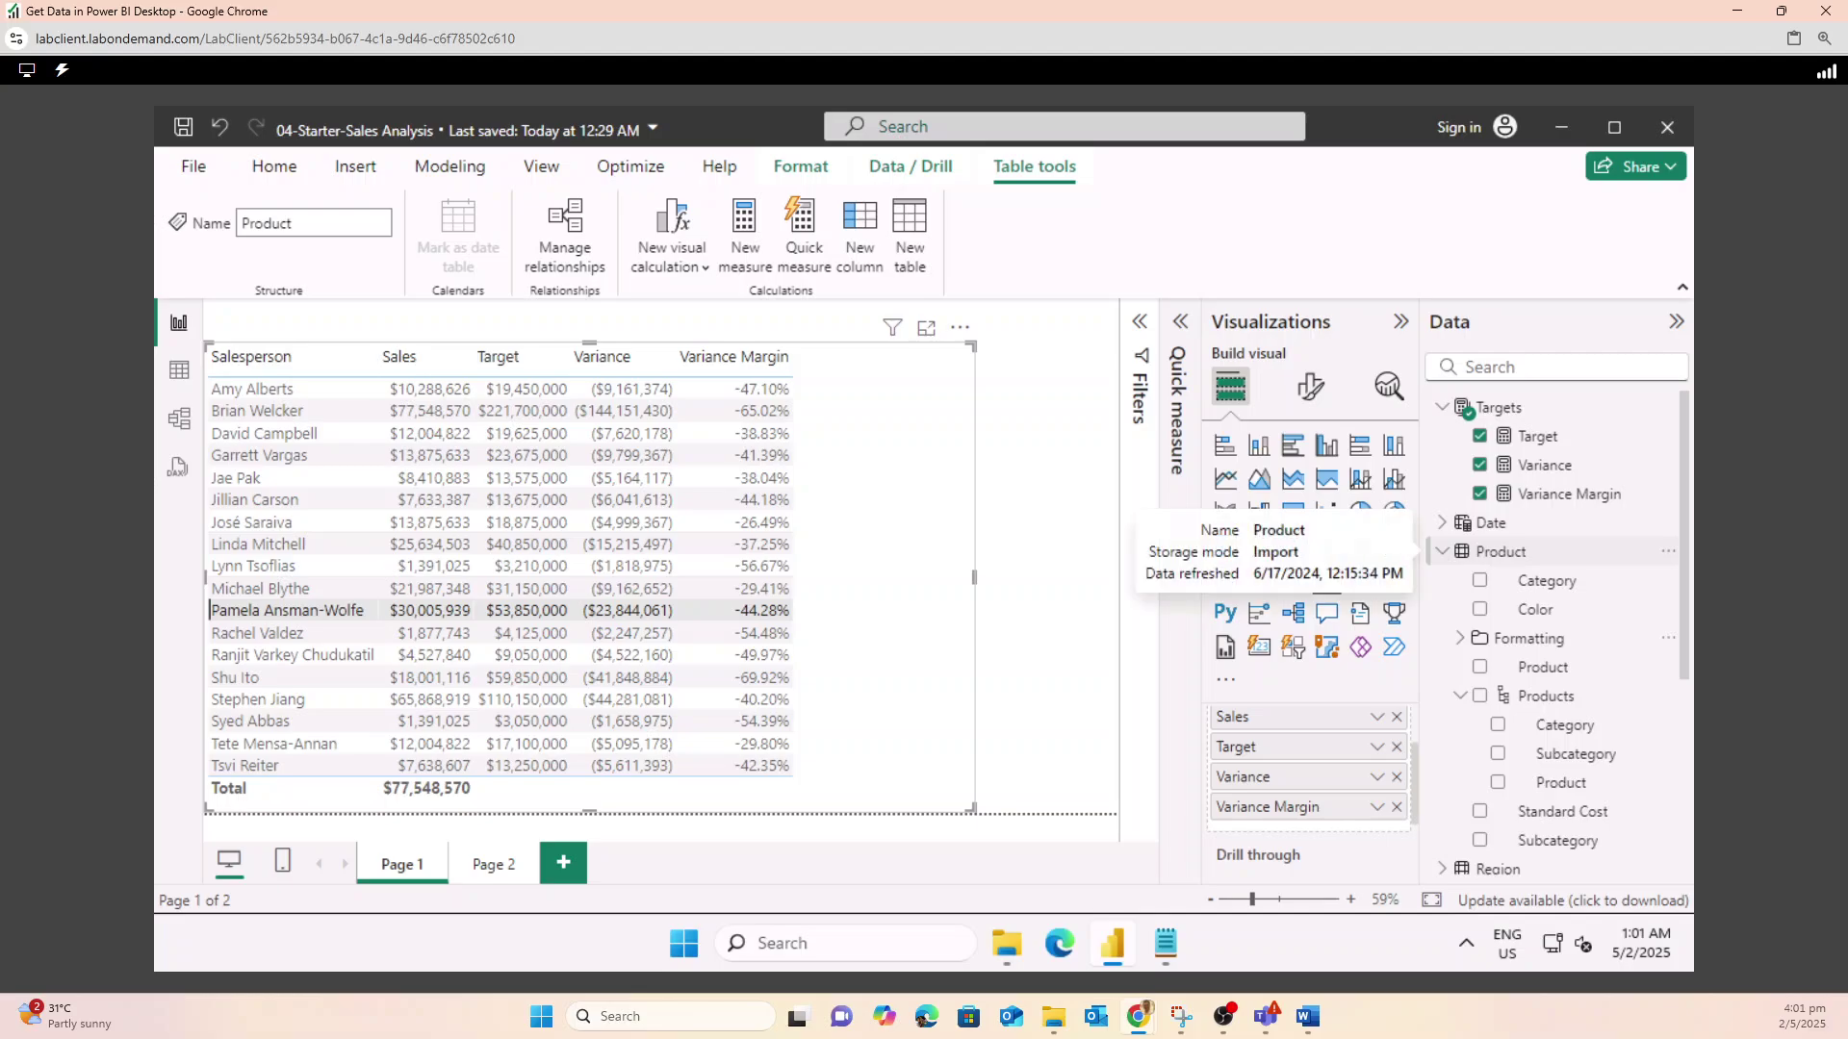
{"action": "left_click", "coordinate": [1441, 551]}
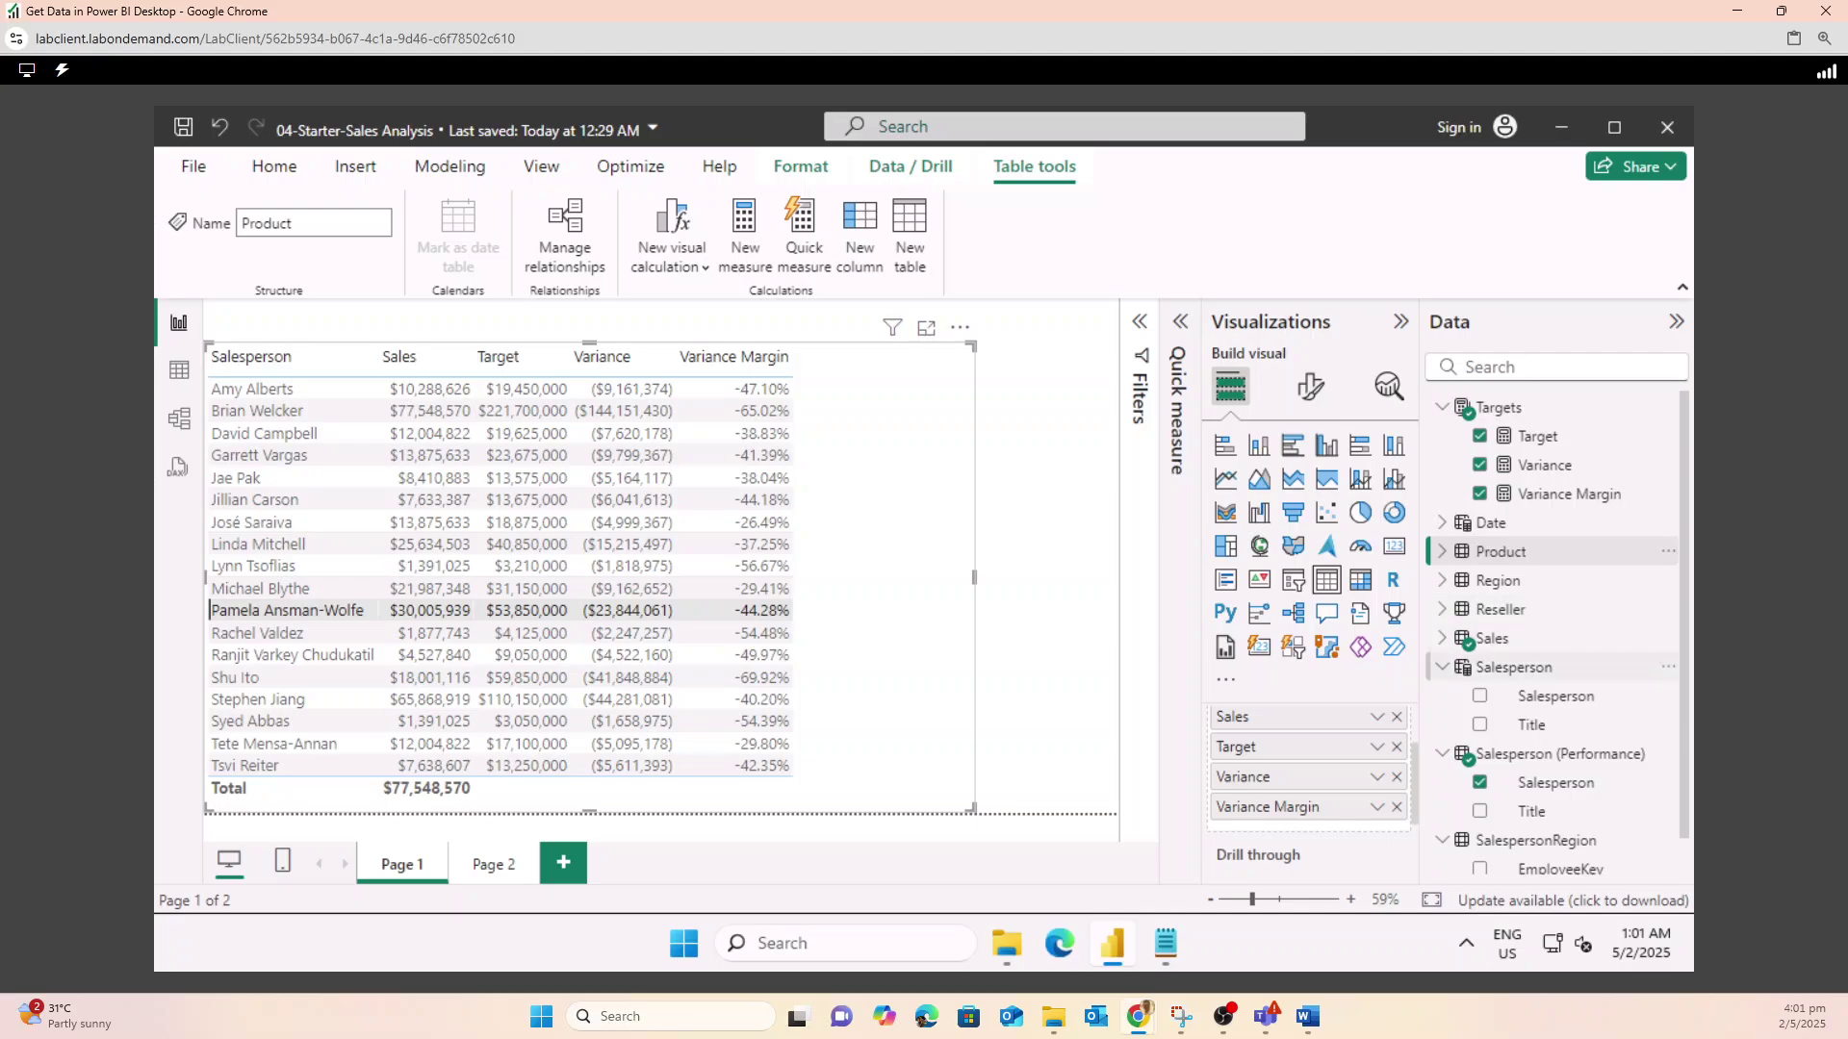
{"action": "mouse_move", "coordinate": [1139, 1016]}
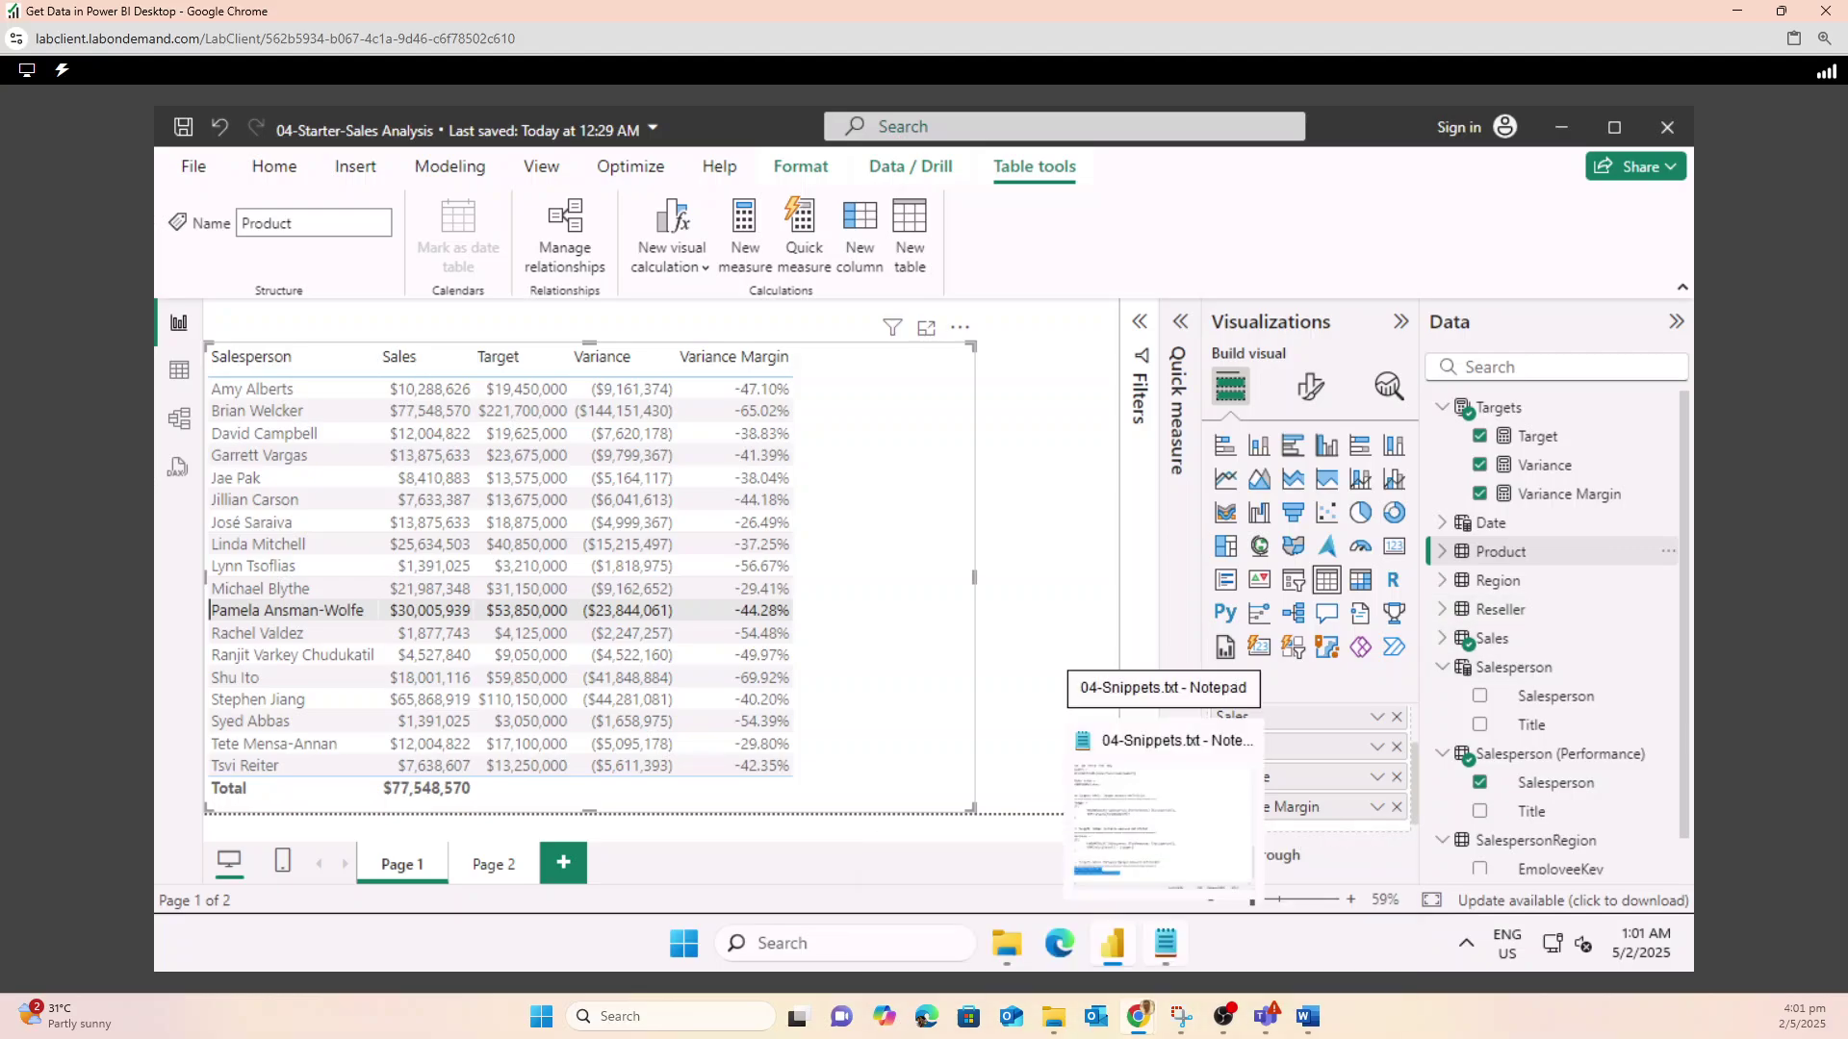
- Check the Assignment-03 page in Chrome and the 04-Snippets.txt file for the measures required in the Sales and Targets tables
{"action": "left_click", "coordinate": [982, 919]}
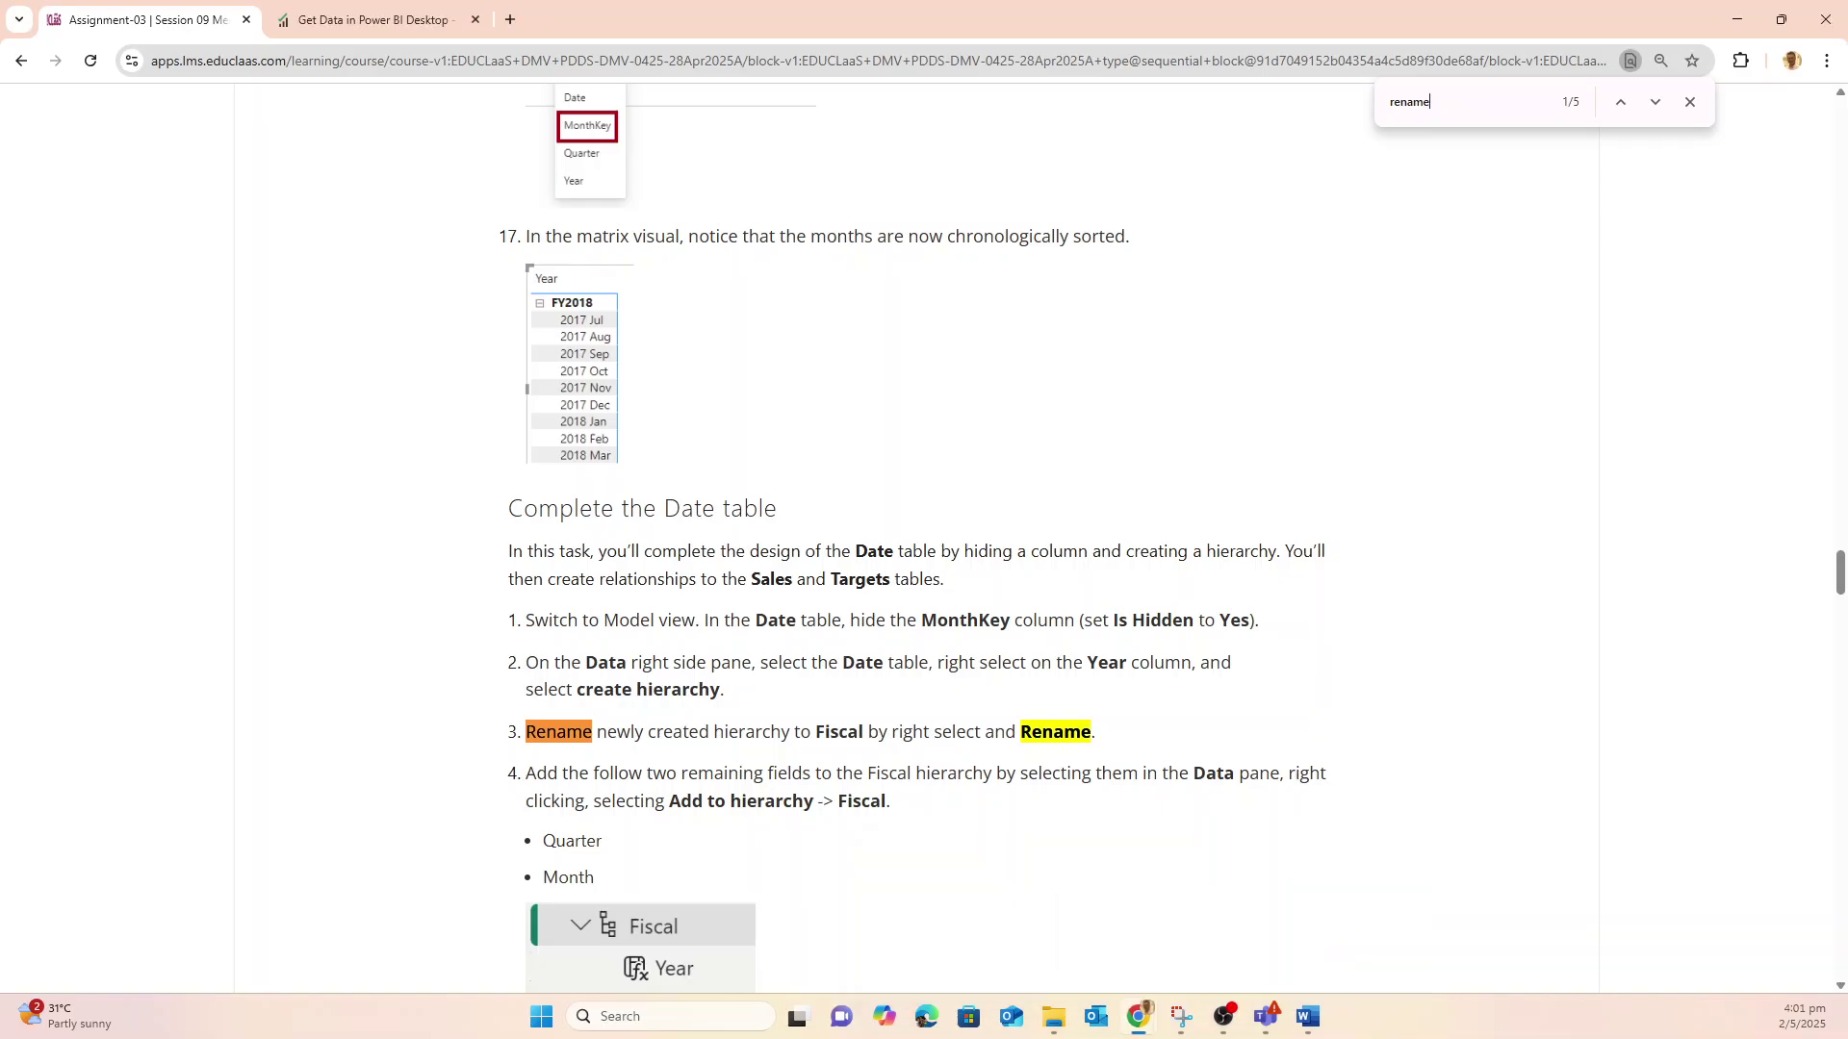
{"action": "scroll", "coordinate": [924, 481], "scroll_direction": "down", "scroll_amount": 20}
{"action": "scroll", "coordinate": [924, 539], "scroll_direction": "down", "scroll_amount": 20}
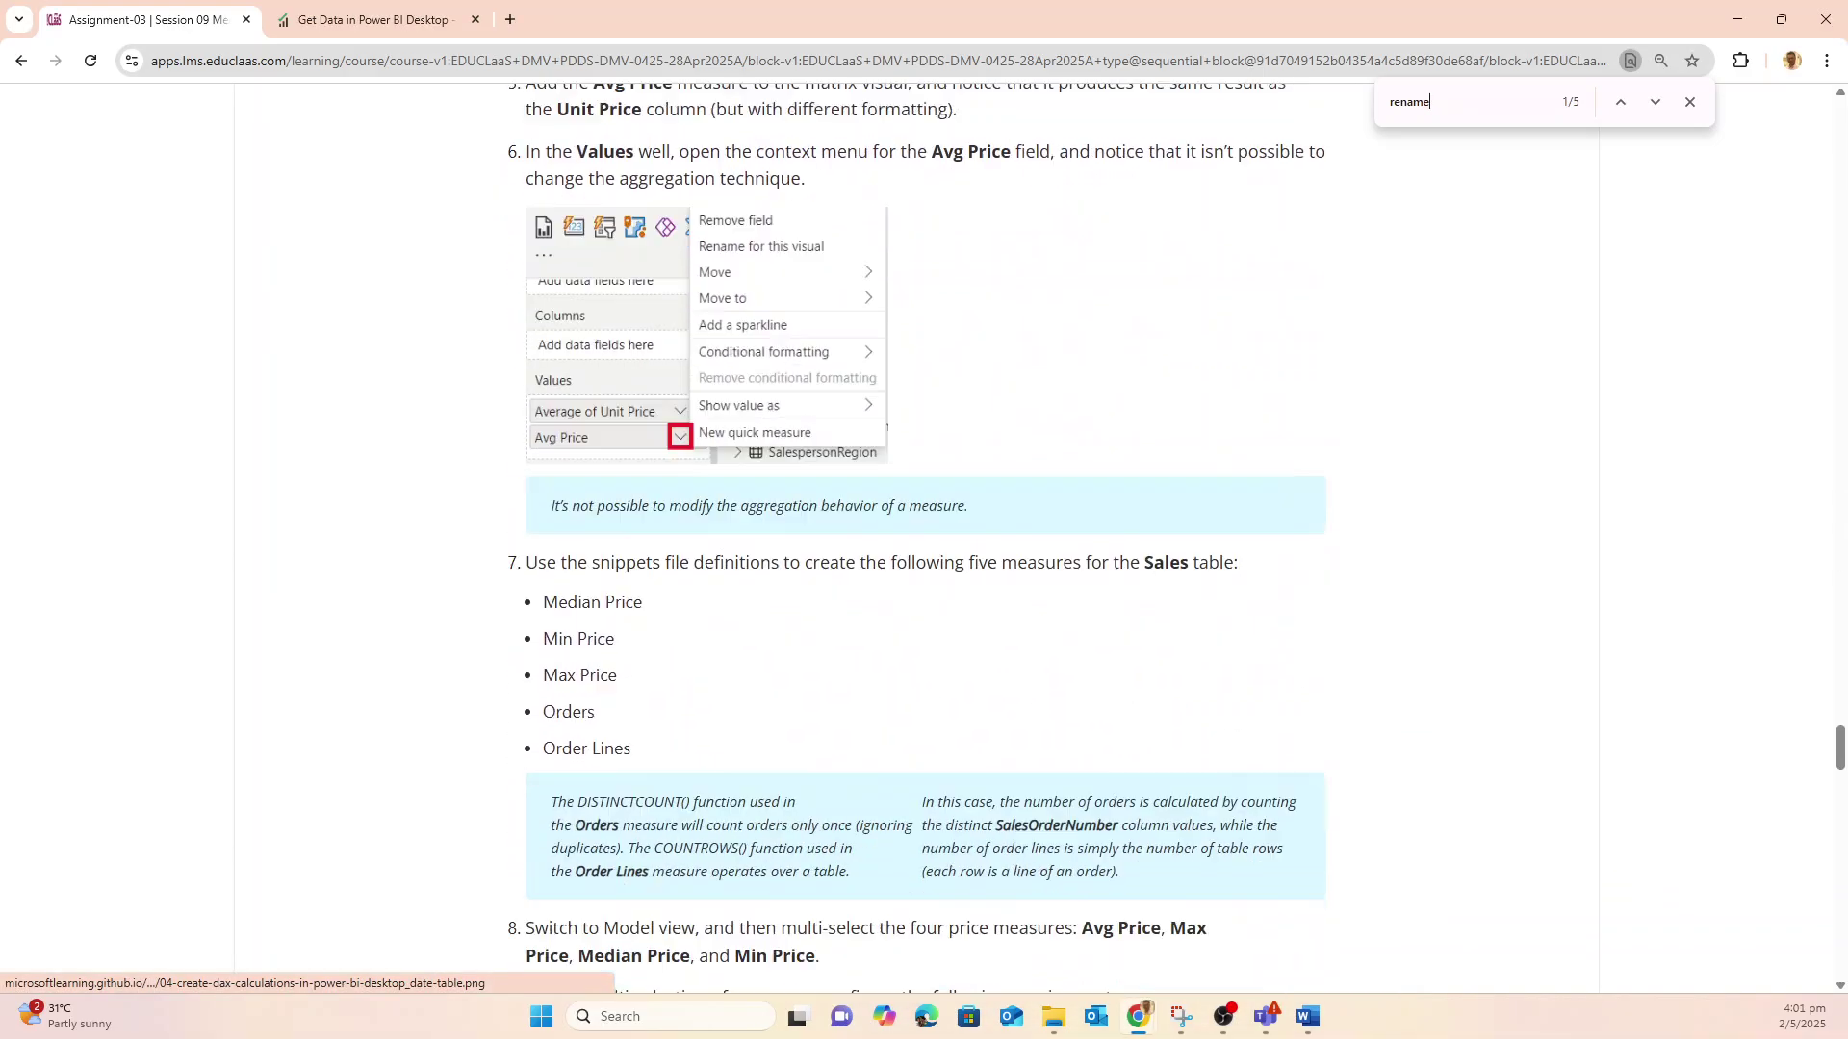
{"action": "scroll", "coordinate": [924, 539], "scroll_direction": "down", "scroll_amount": 4}
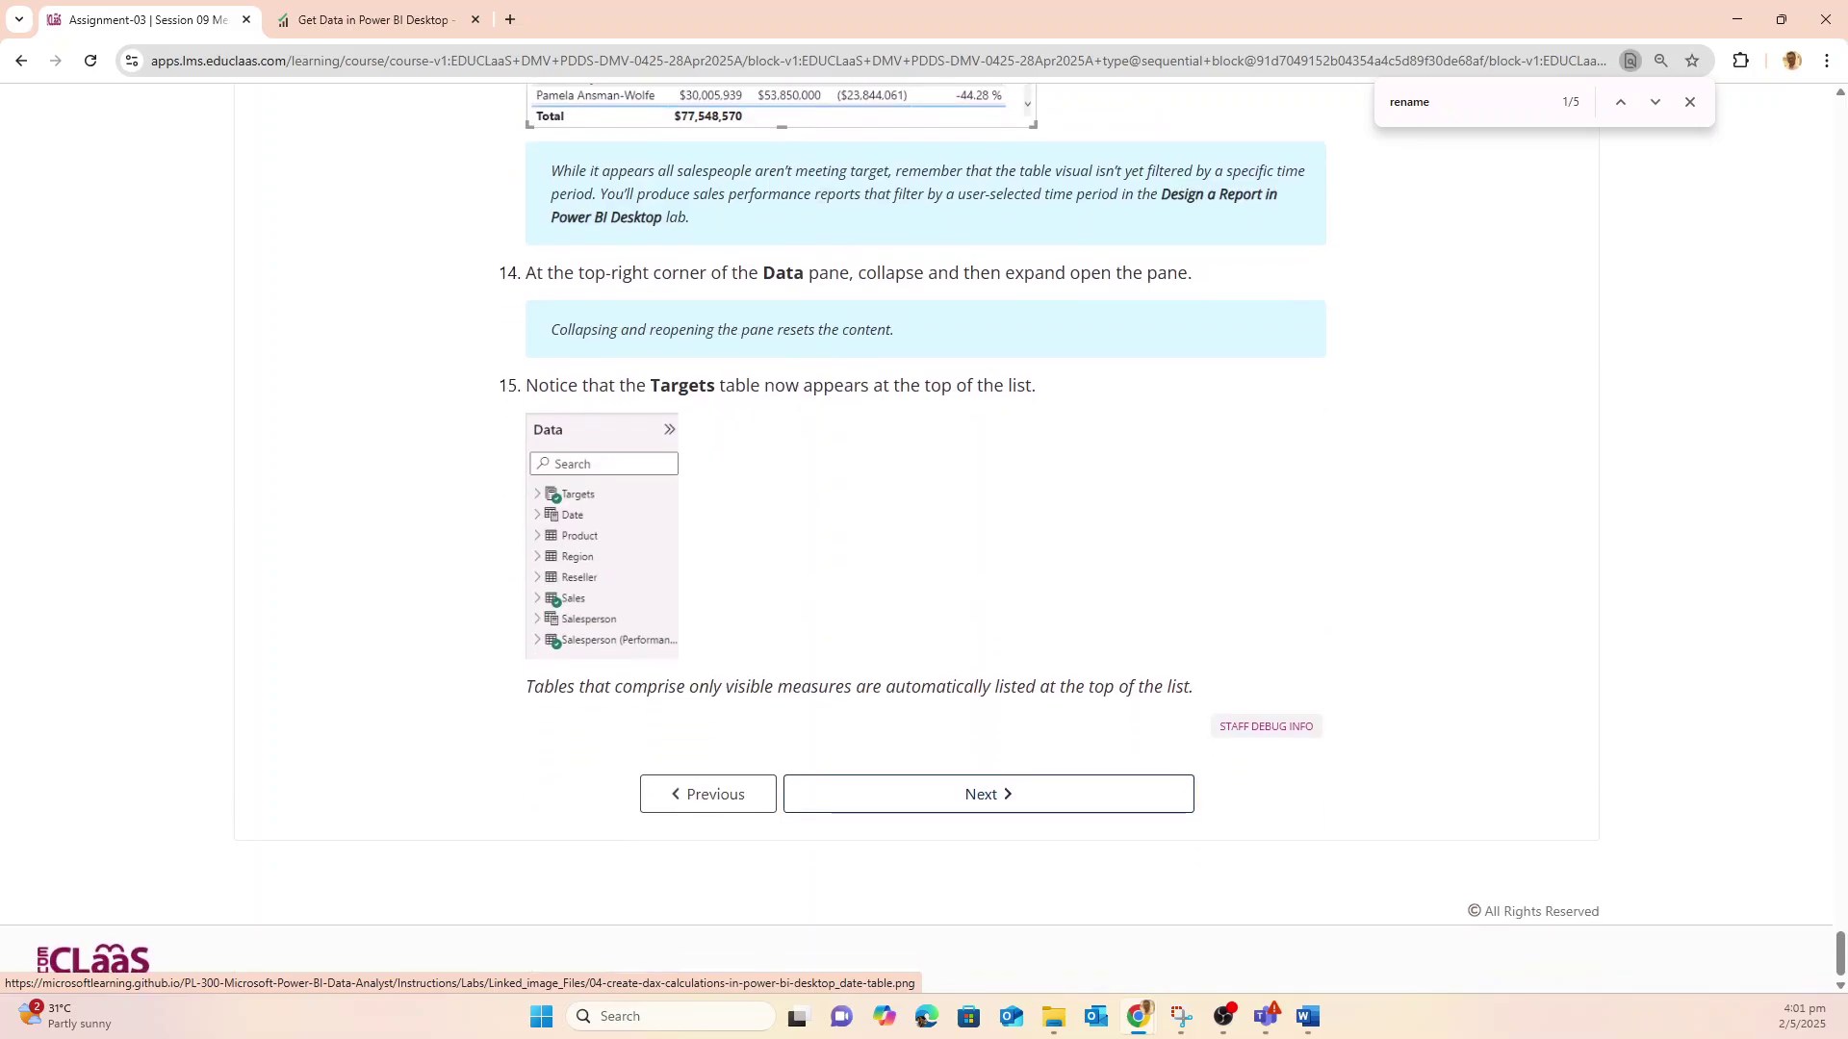
{"action": "scroll", "coordinate": [924, 539], "scroll_direction": "up", "scroll_amount": 5}
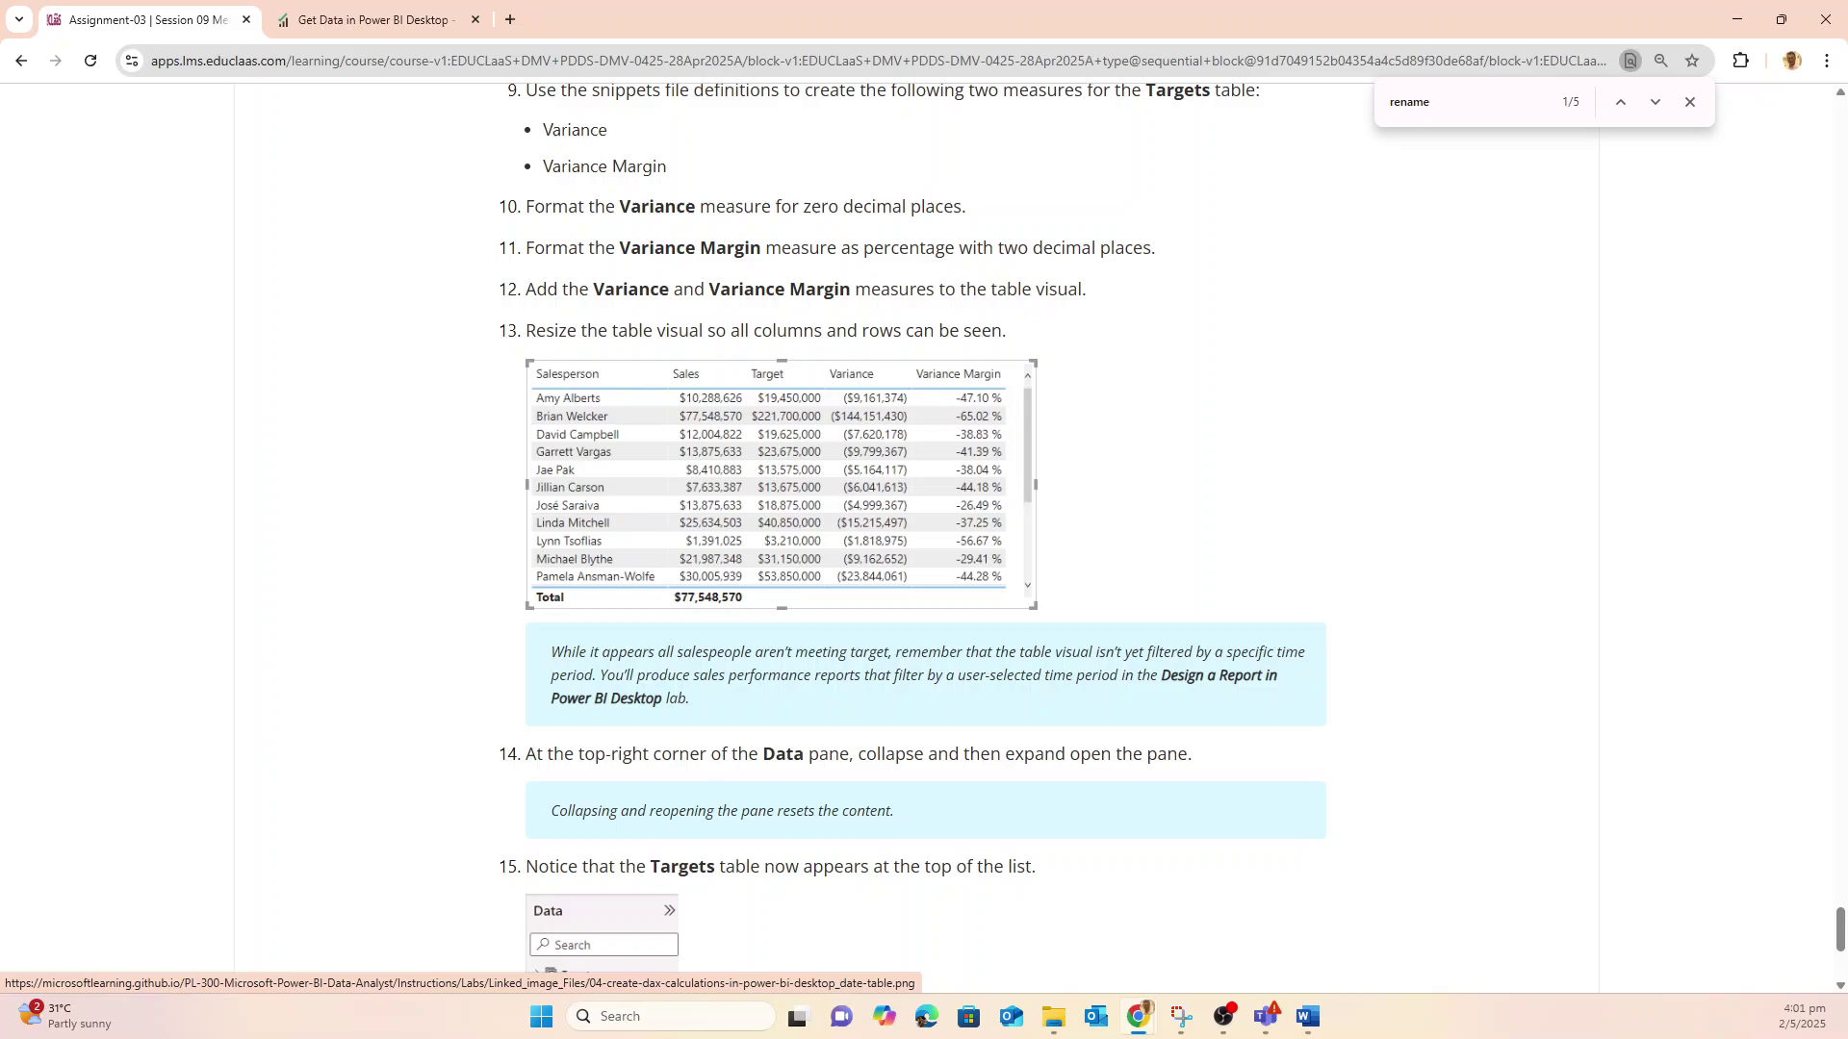
{"action": "scroll", "coordinate": [924, 519], "scroll_direction": "down", "scroll_amount": 5}
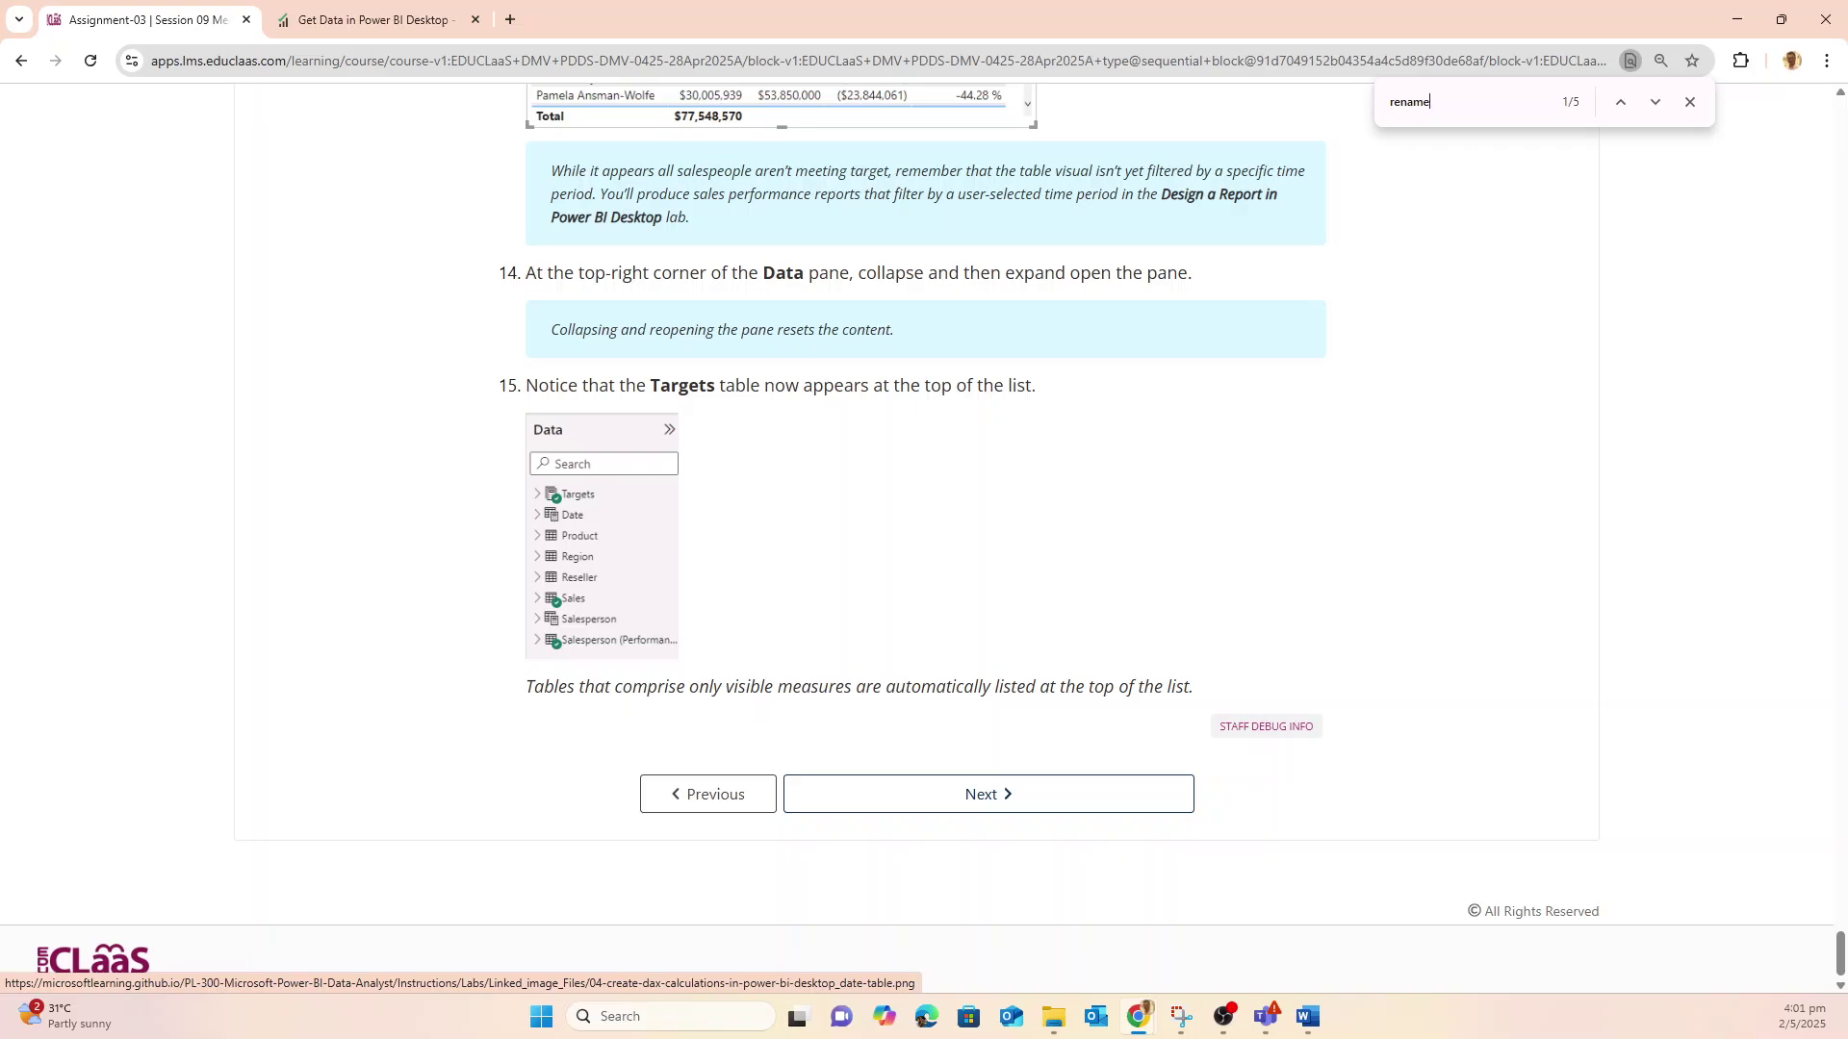
{"action": "mouse_move", "coordinate": [1181, 1016]}
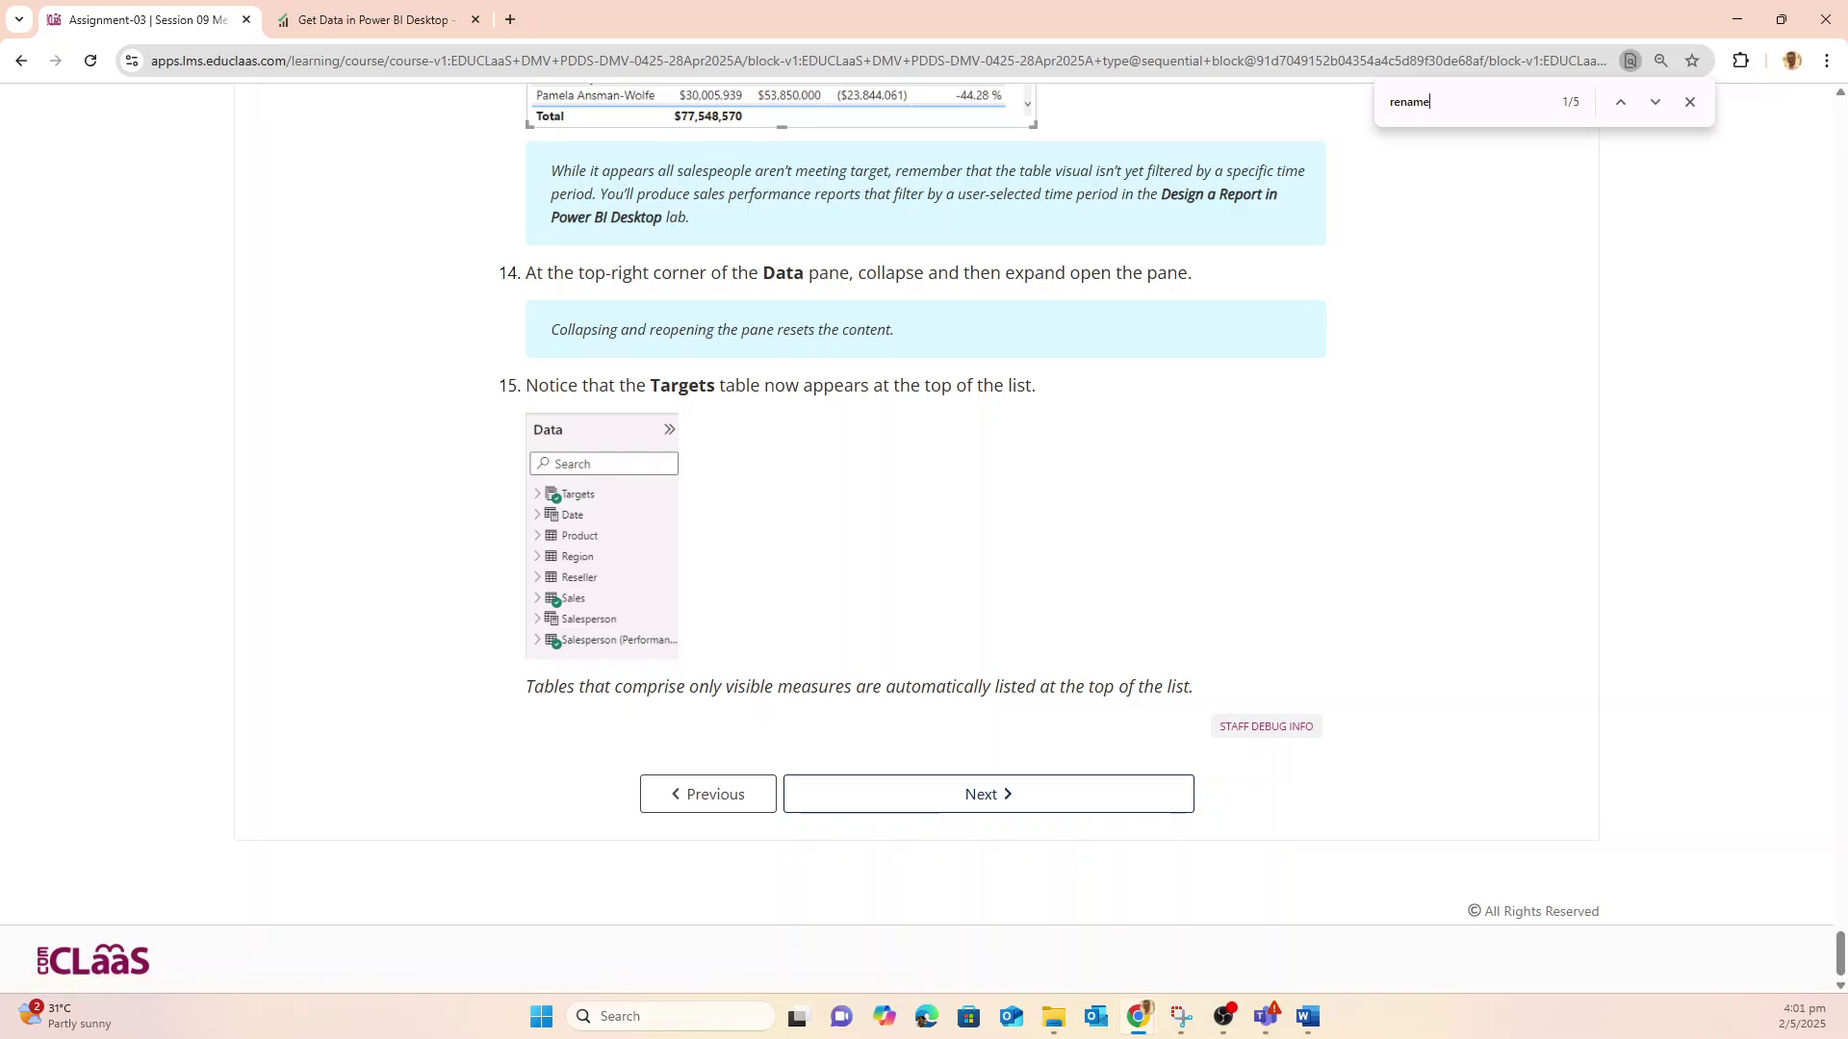
{"action": "left_click", "coordinate": [1737, 20]}
{"action": "left_click", "coordinate": [1166, 943]}
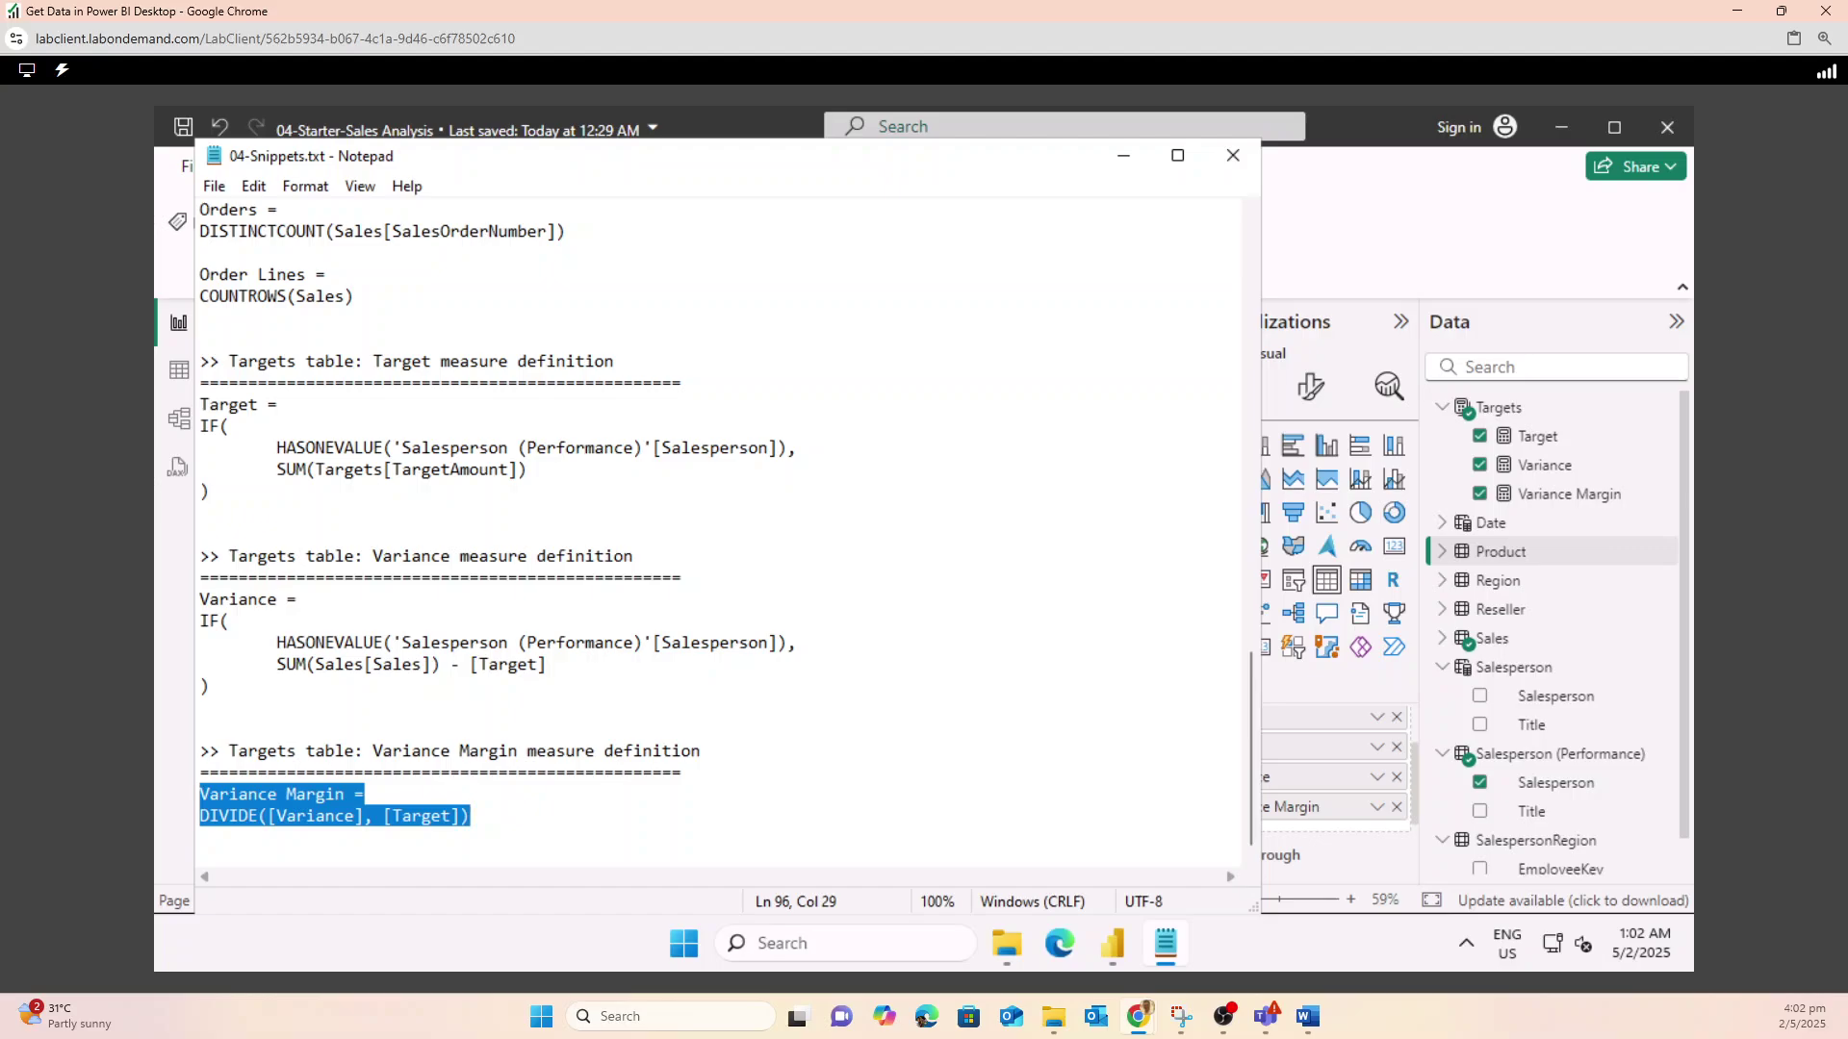
{"action": "scroll", "coordinate": [717, 534], "scroll_direction": "up", "scroll_amount": 13}
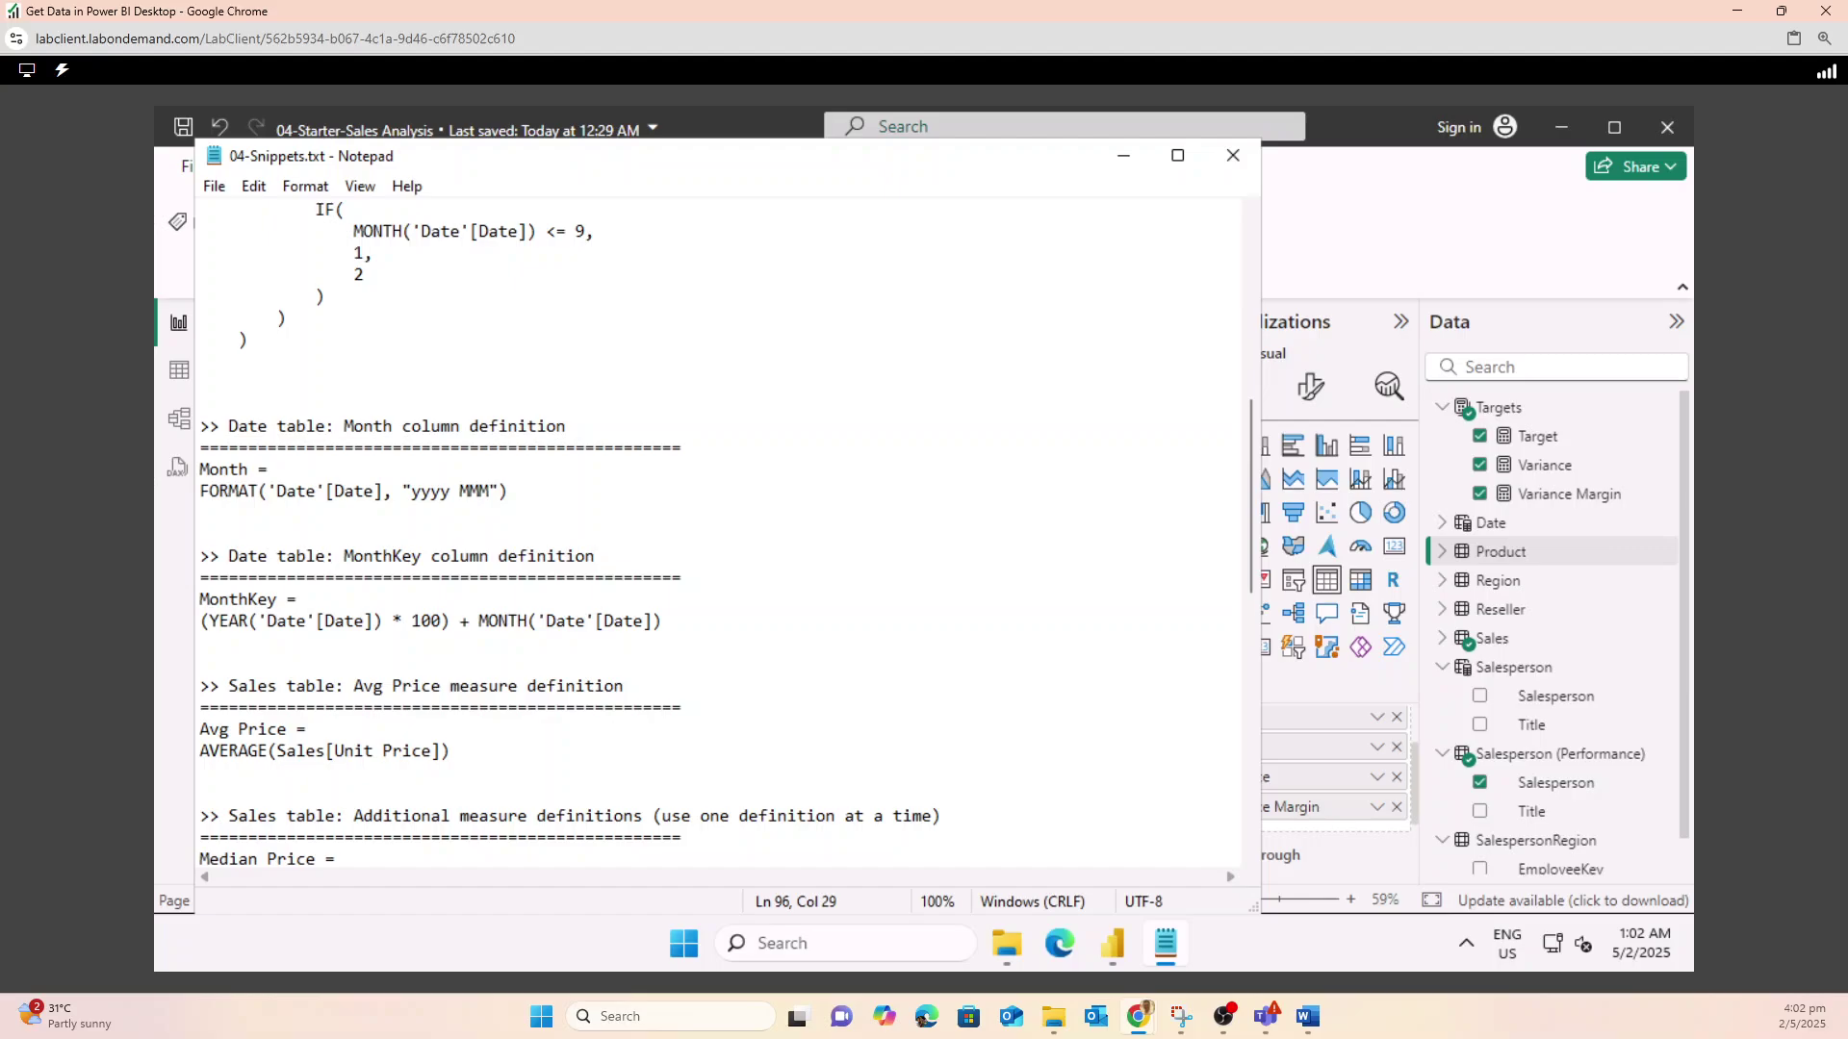
{"action": "scroll", "coordinate": [716, 534], "scroll_direction": "up", "scroll_amount": 6}
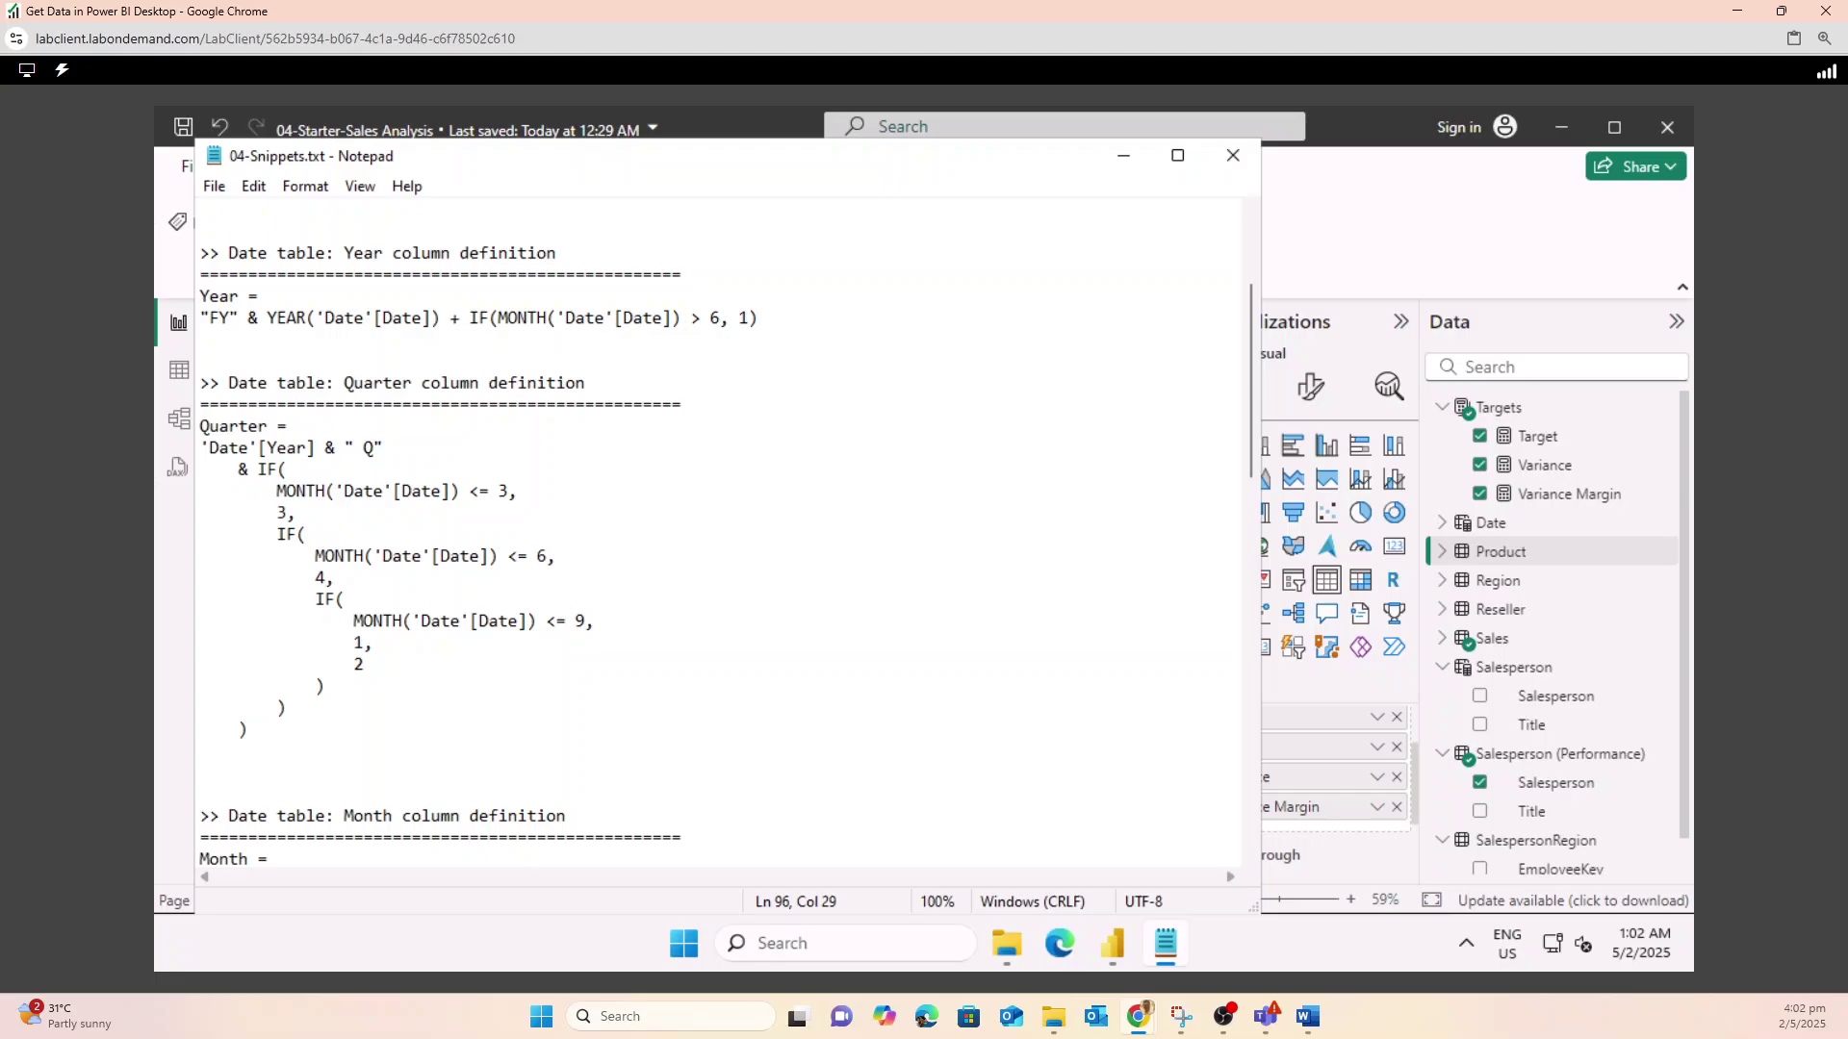
{"action": "left_click", "coordinate": [1123, 155]}
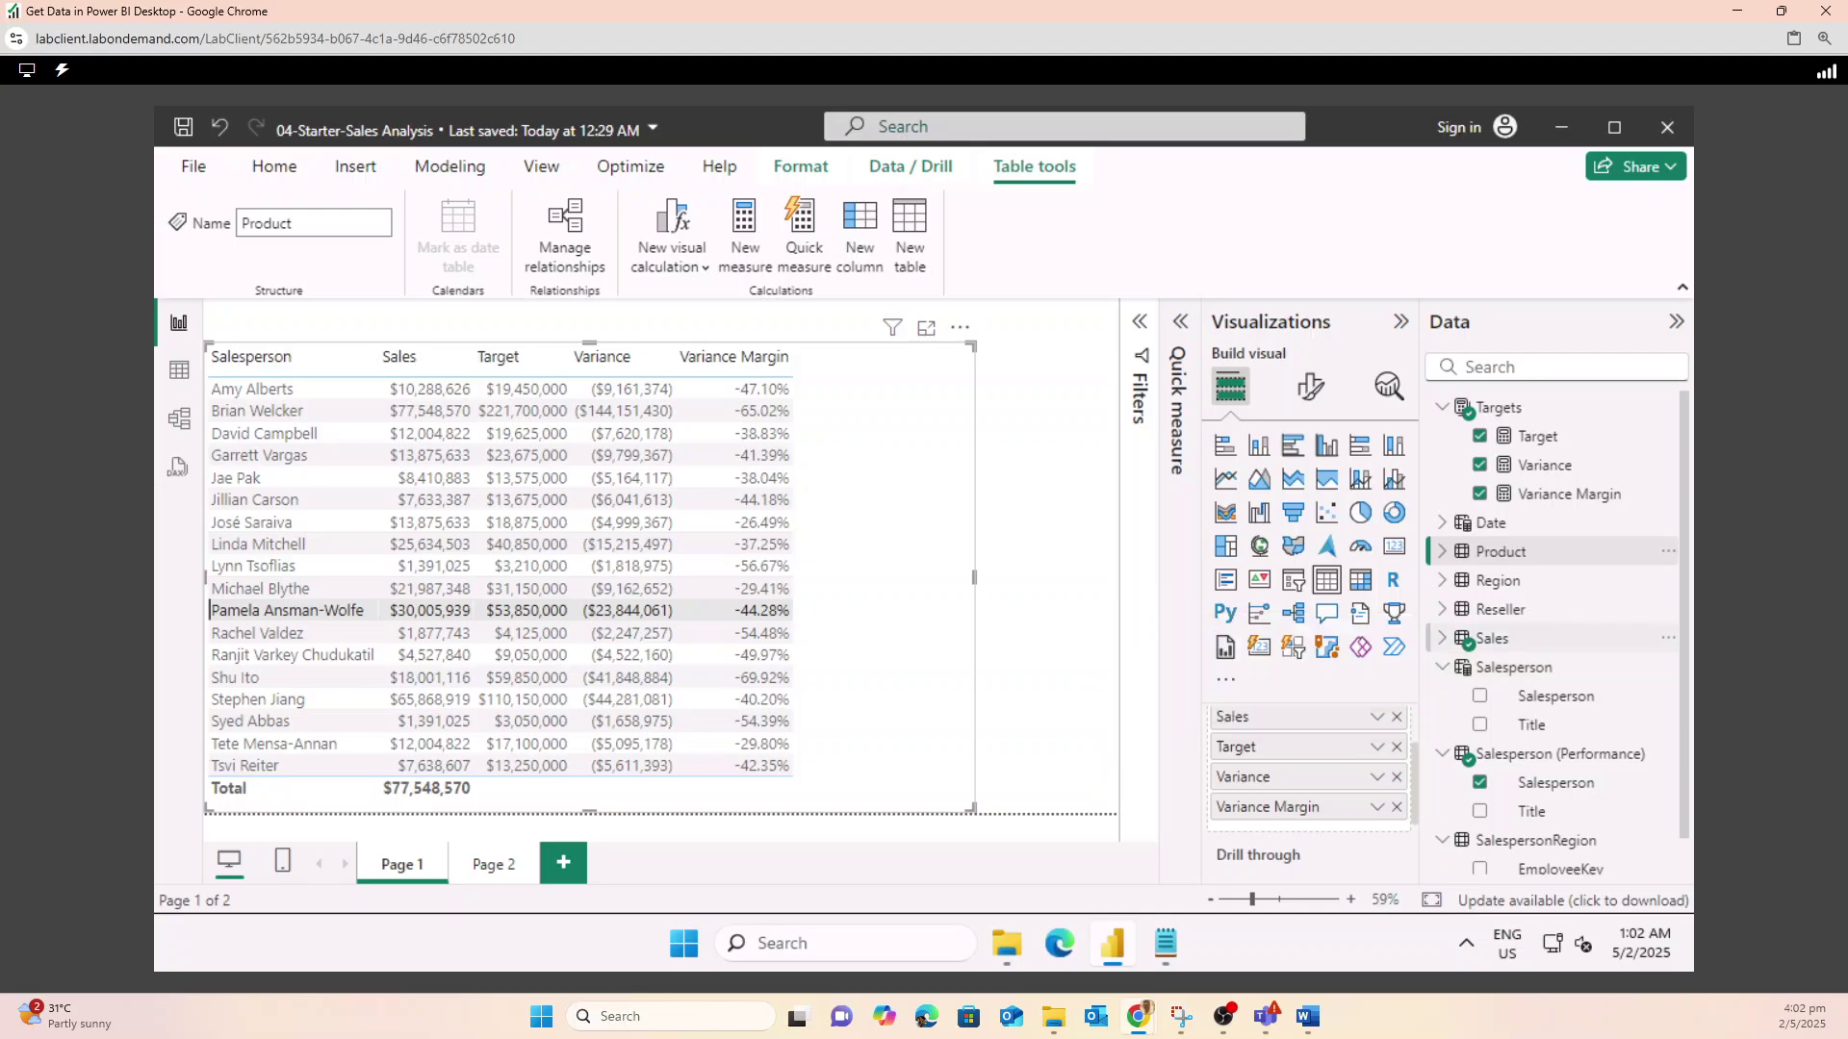
- Expand the Sales table in the Data pane and bring its Counts and Pricing measures into view together
{"action": "left_click", "coordinate": [1441, 638]}
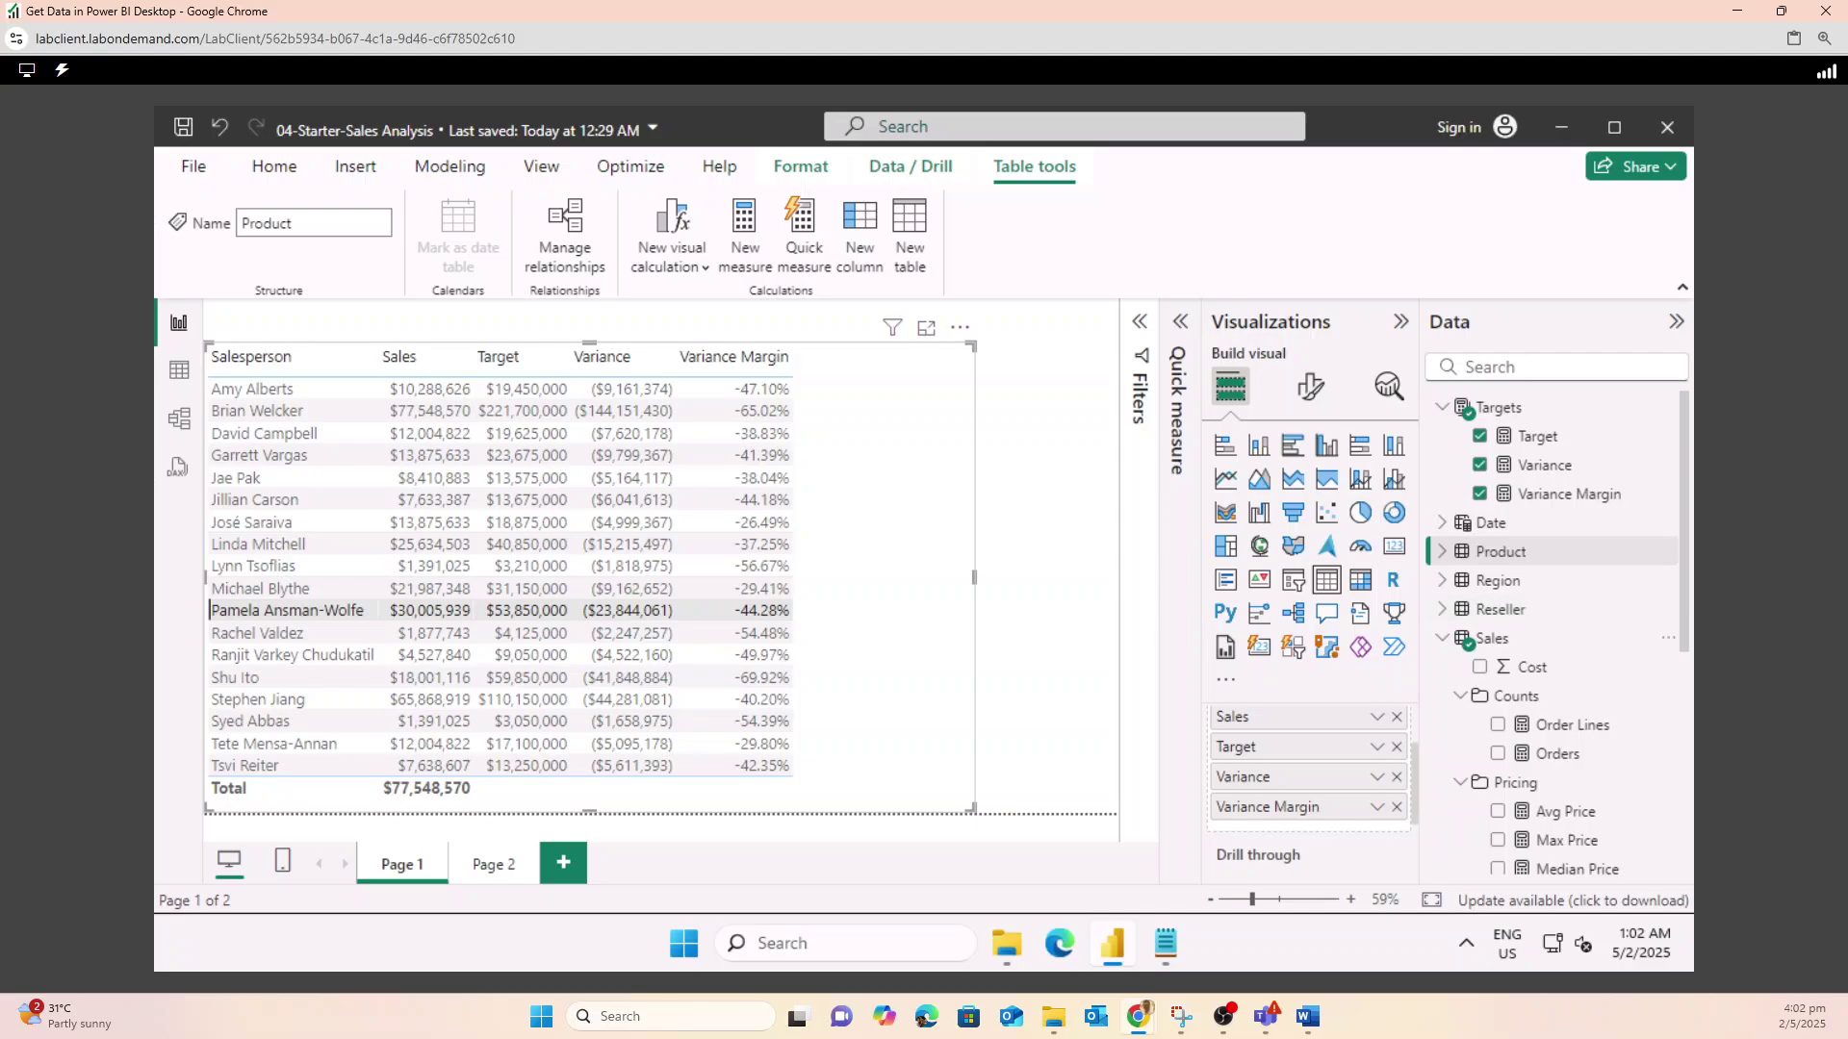
{"action": "scroll", "coordinate": [1556, 632], "scroll_direction": "down", "scroll_amount": 1}
{"action": "scroll", "coordinate": [1556, 633], "scroll_direction": "down", "scroll_amount": 1}
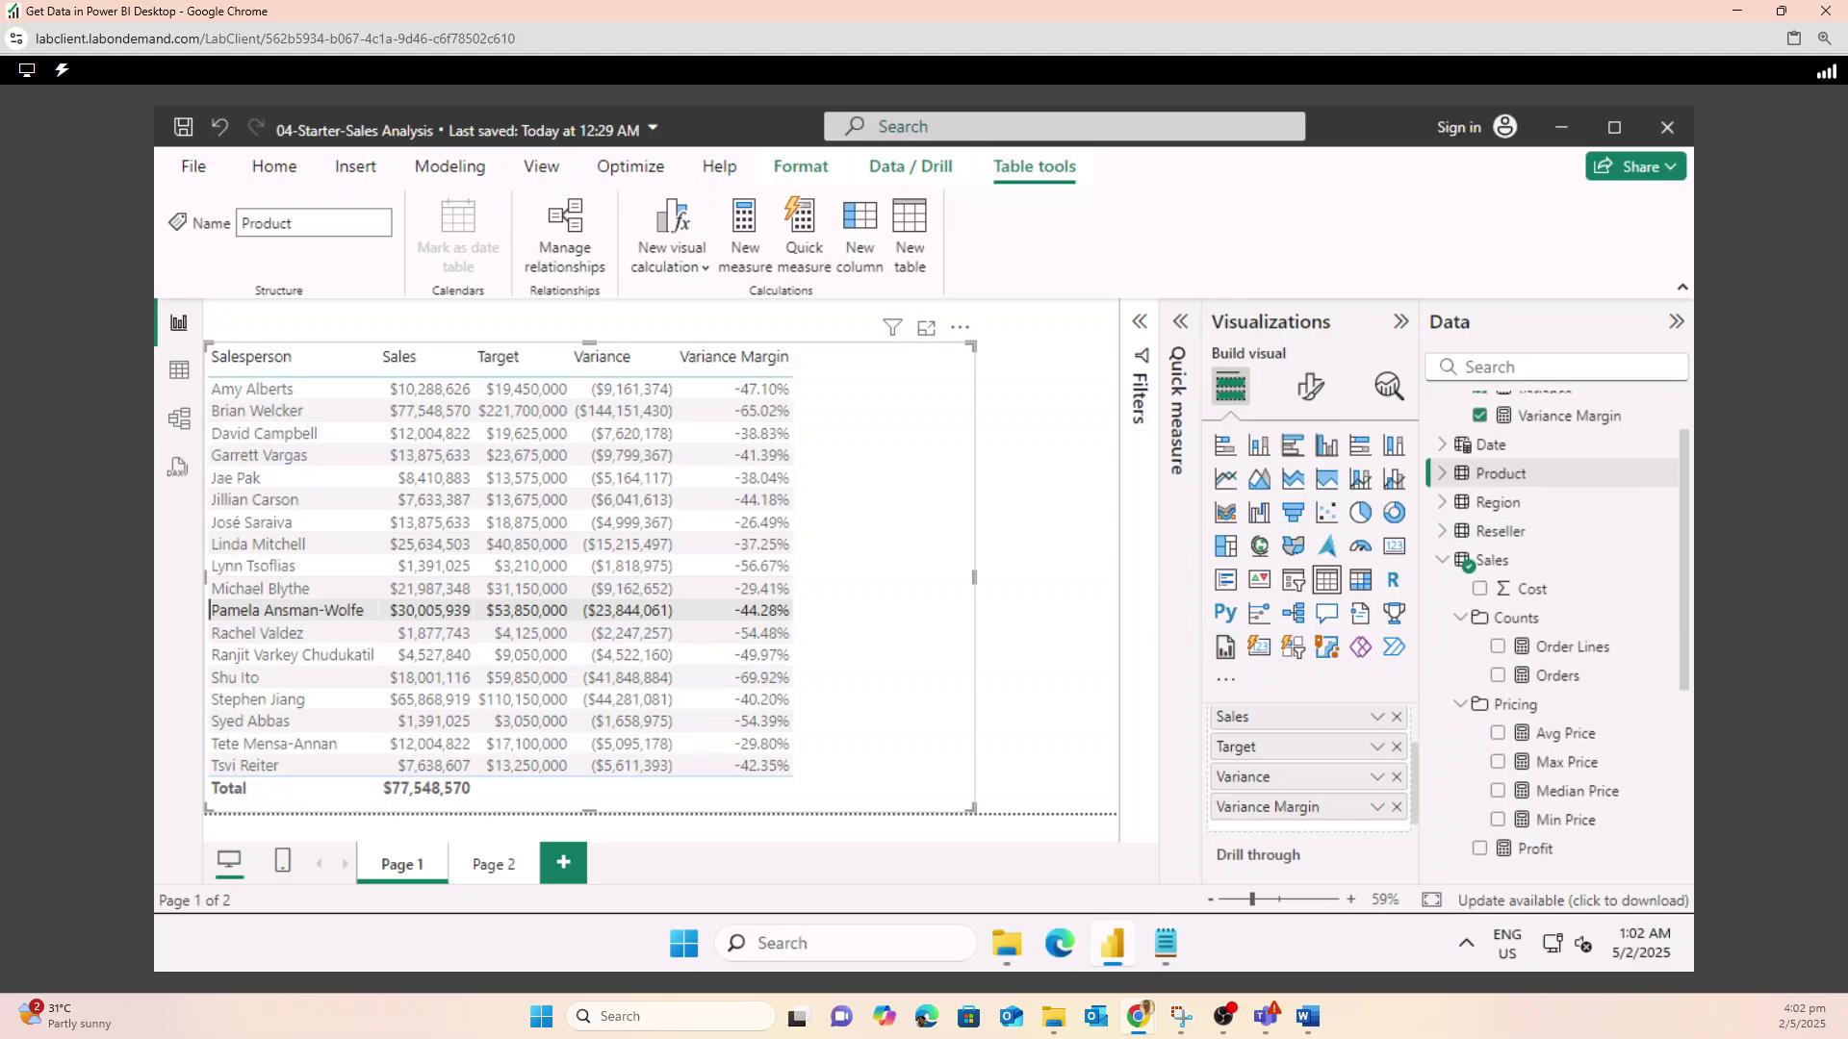
{"action": "scroll", "coordinate": [1556, 632], "scroll_direction": "down", "scroll_amount": 2}
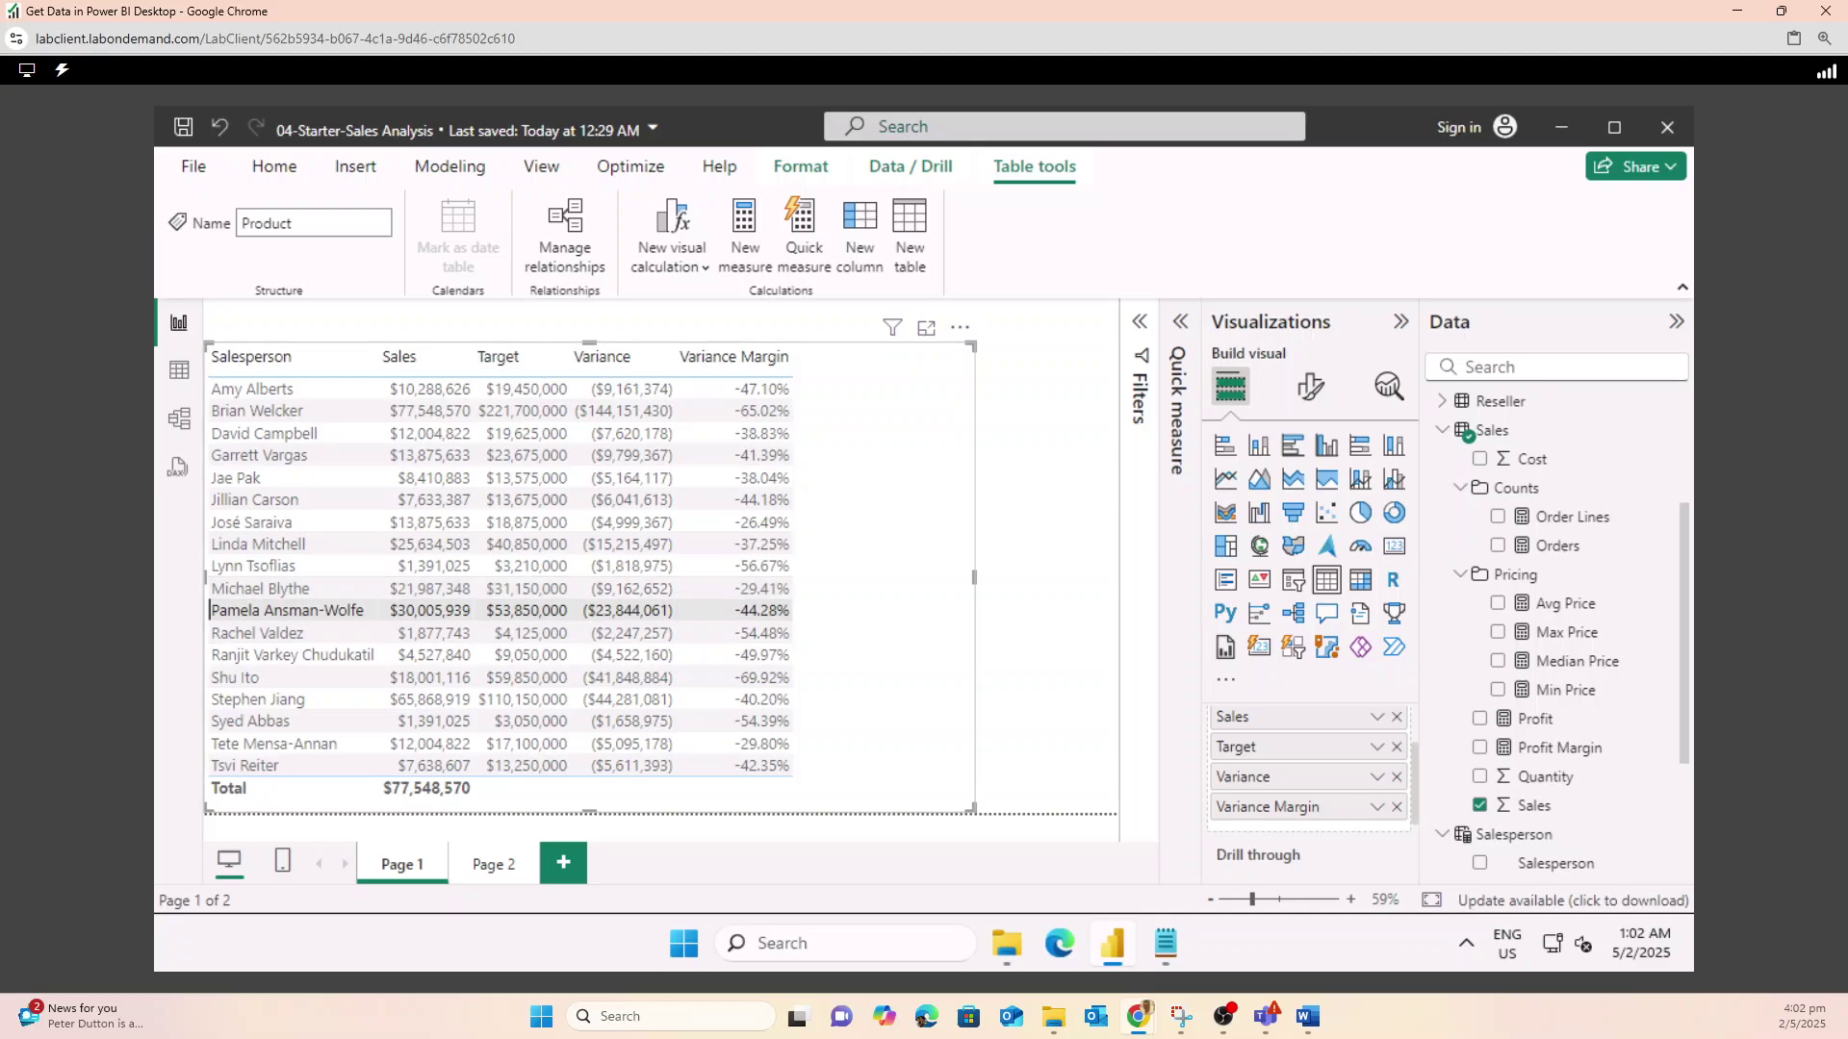
{"action": "scroll", "coordinate": [1556, 632], "scroll_direction": "down", "scroll_amount": 1}
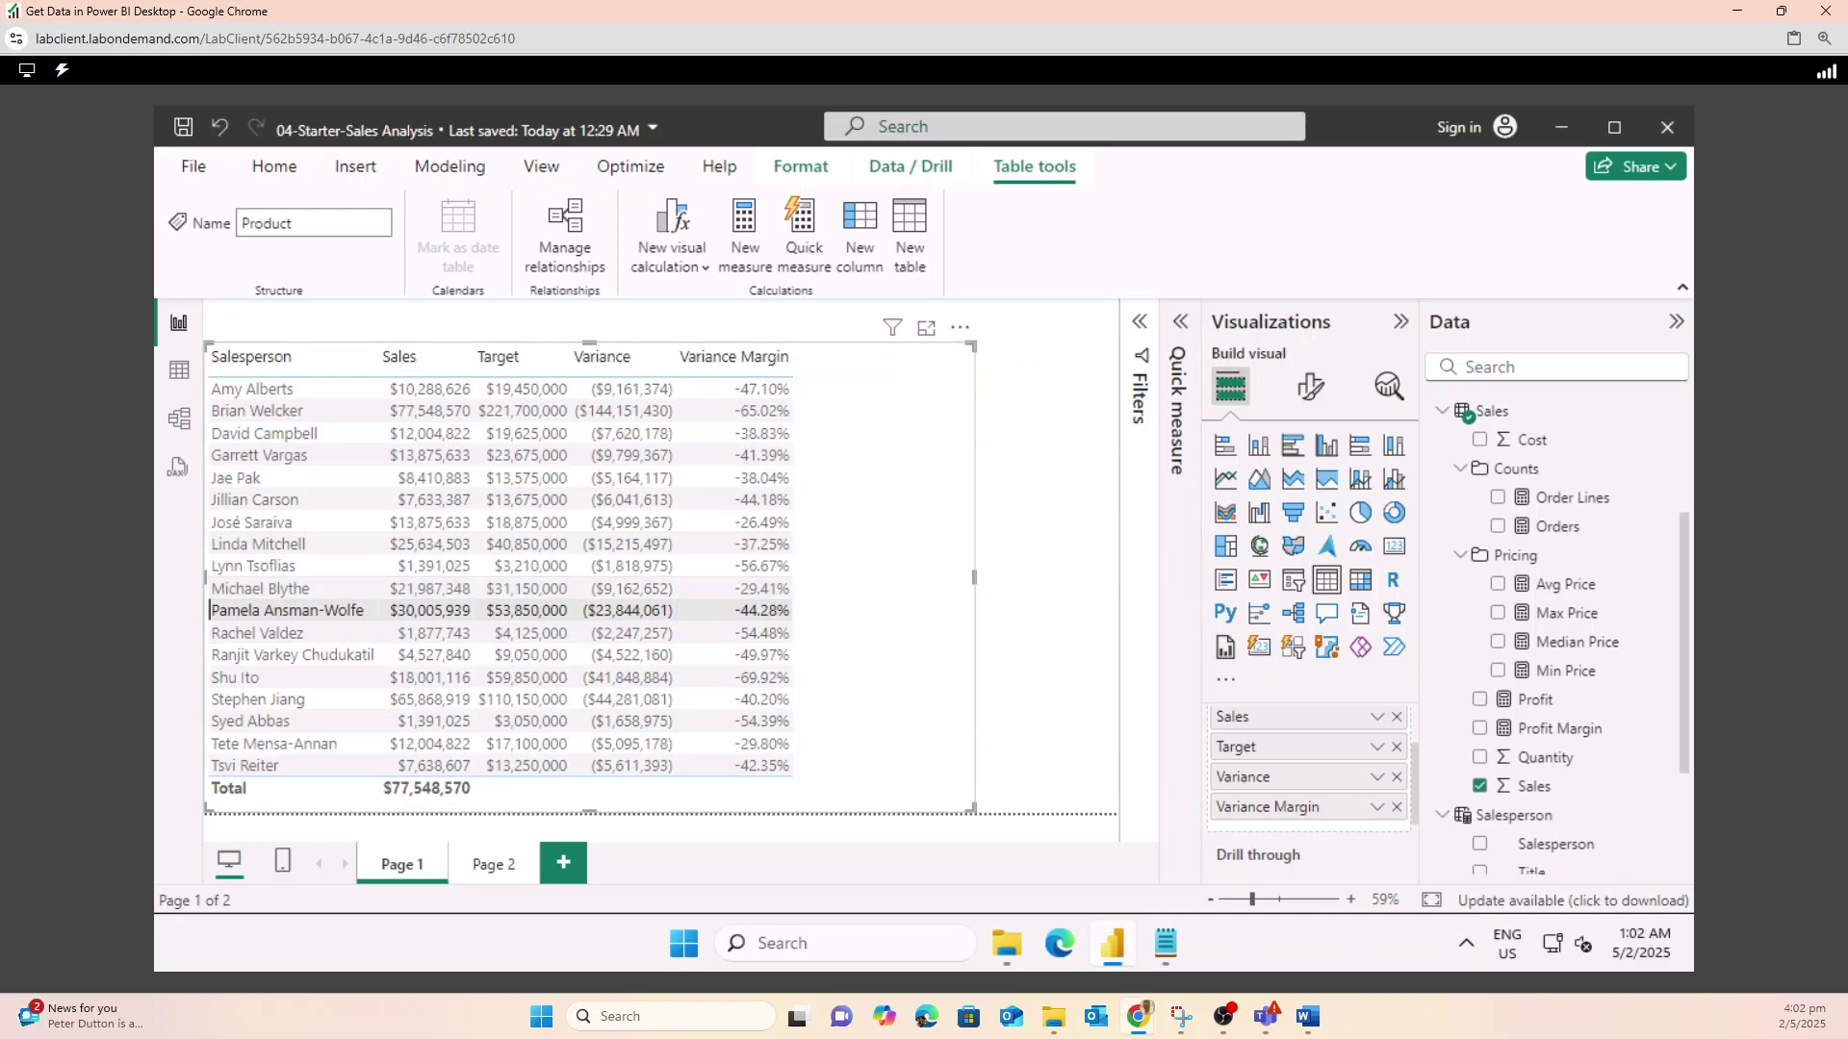
{"action": "scroll", "coordinate": [1556, 632], "scroll_direction": "down", "scroll_amount": 5}
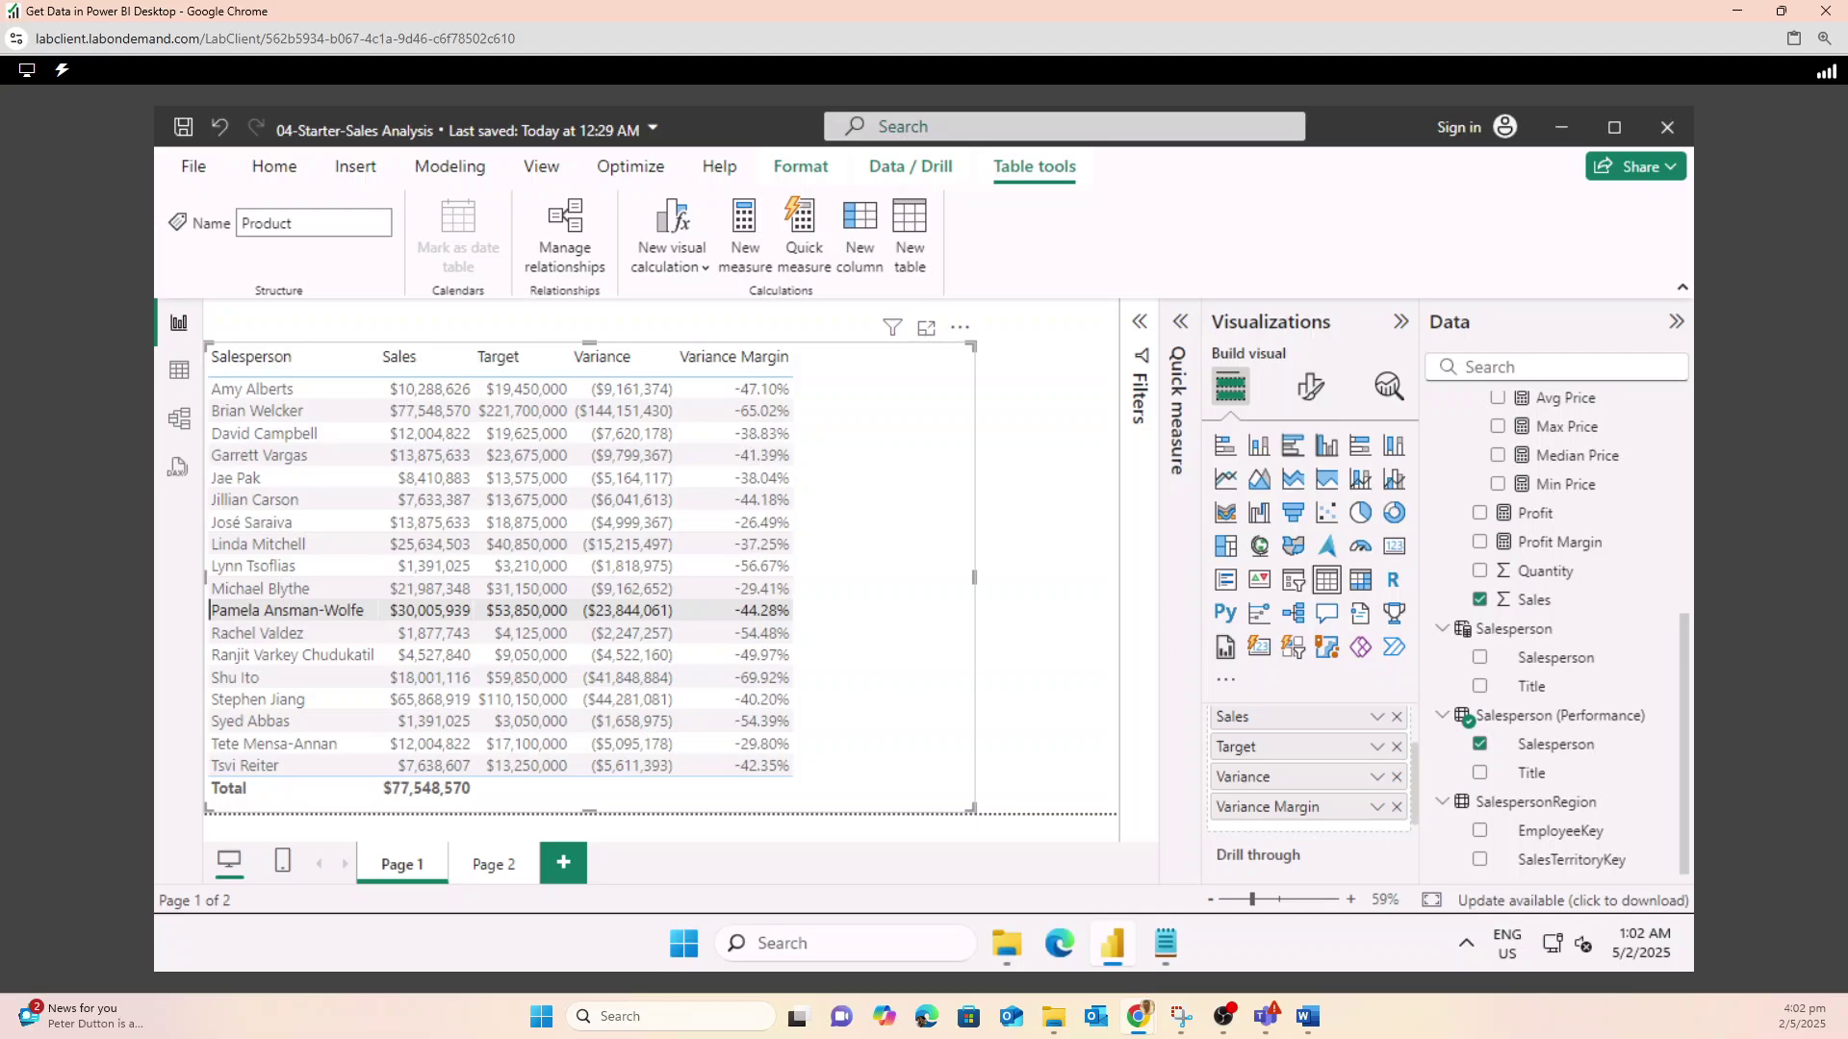
{"action": "scroll", "coordinate": [1570, 632], "scroll_direction": "up", "scroll_amount": 5}
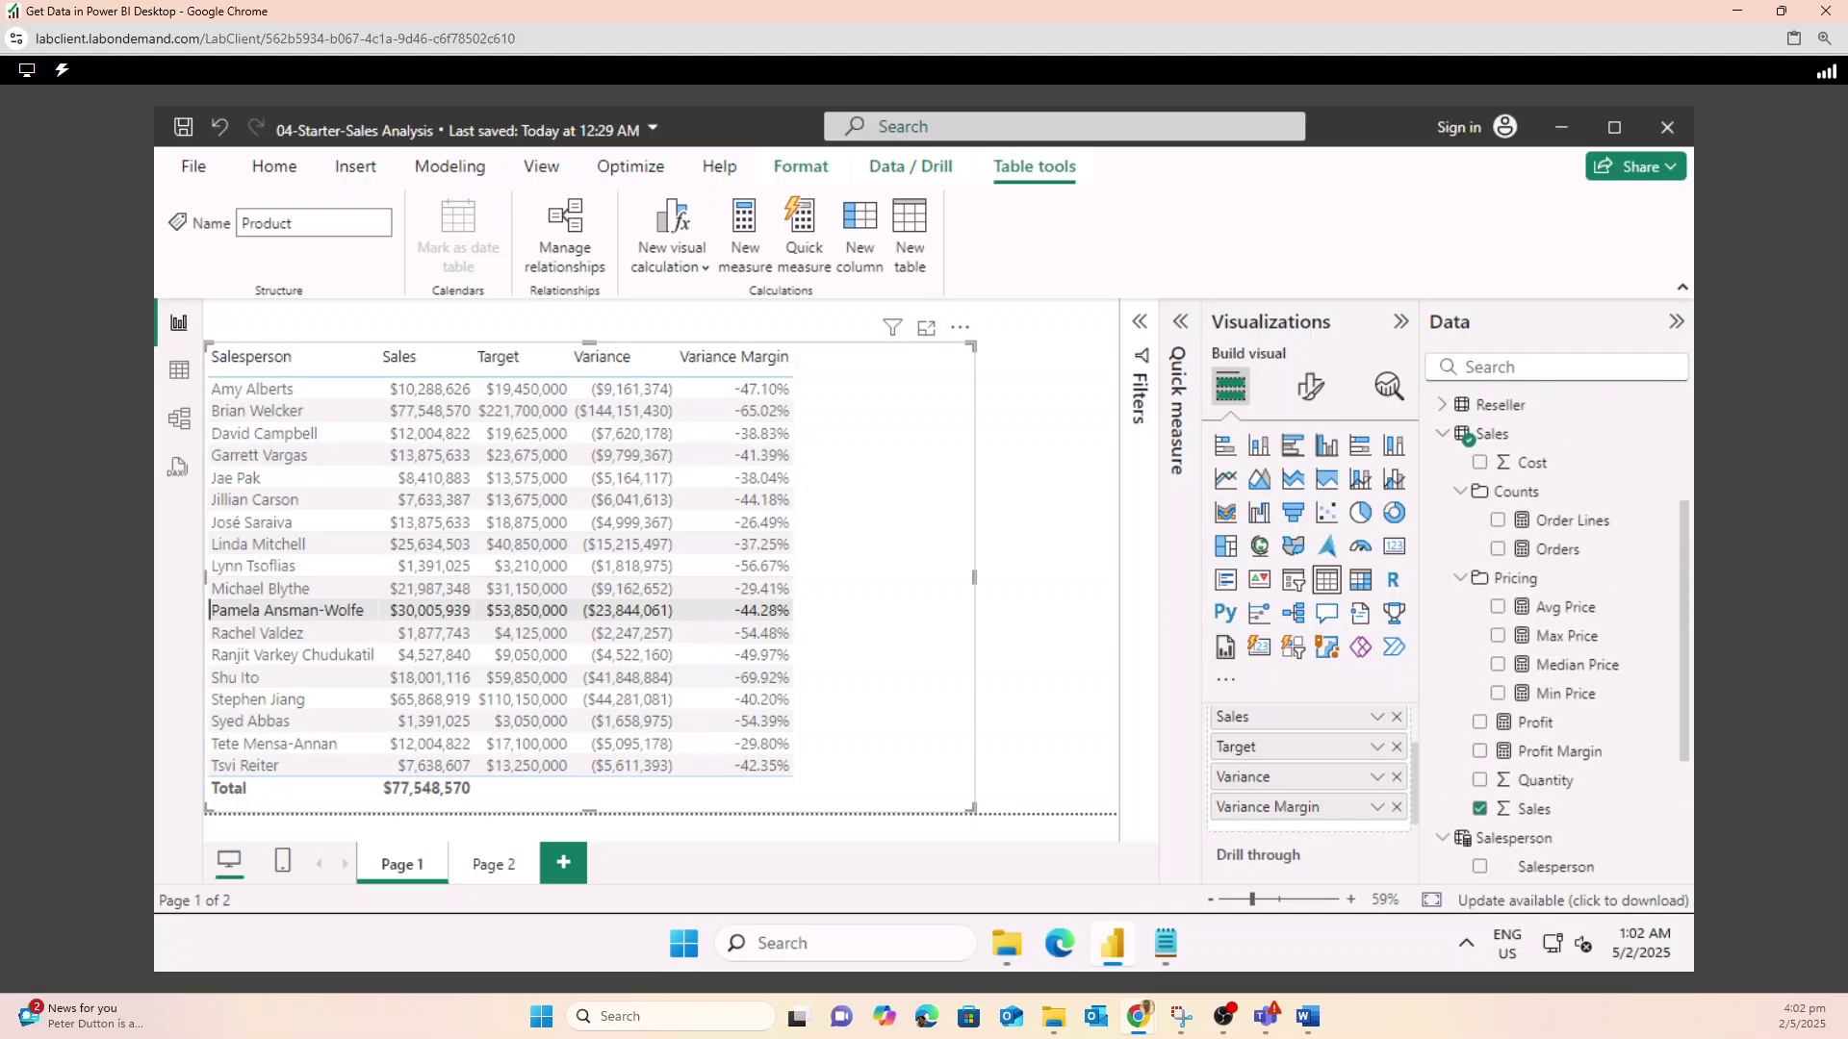
- Switch to Snipping Tool and capture the expanded Sales table from the Data pane
{"action": "key", "text": "alt+Tab"}
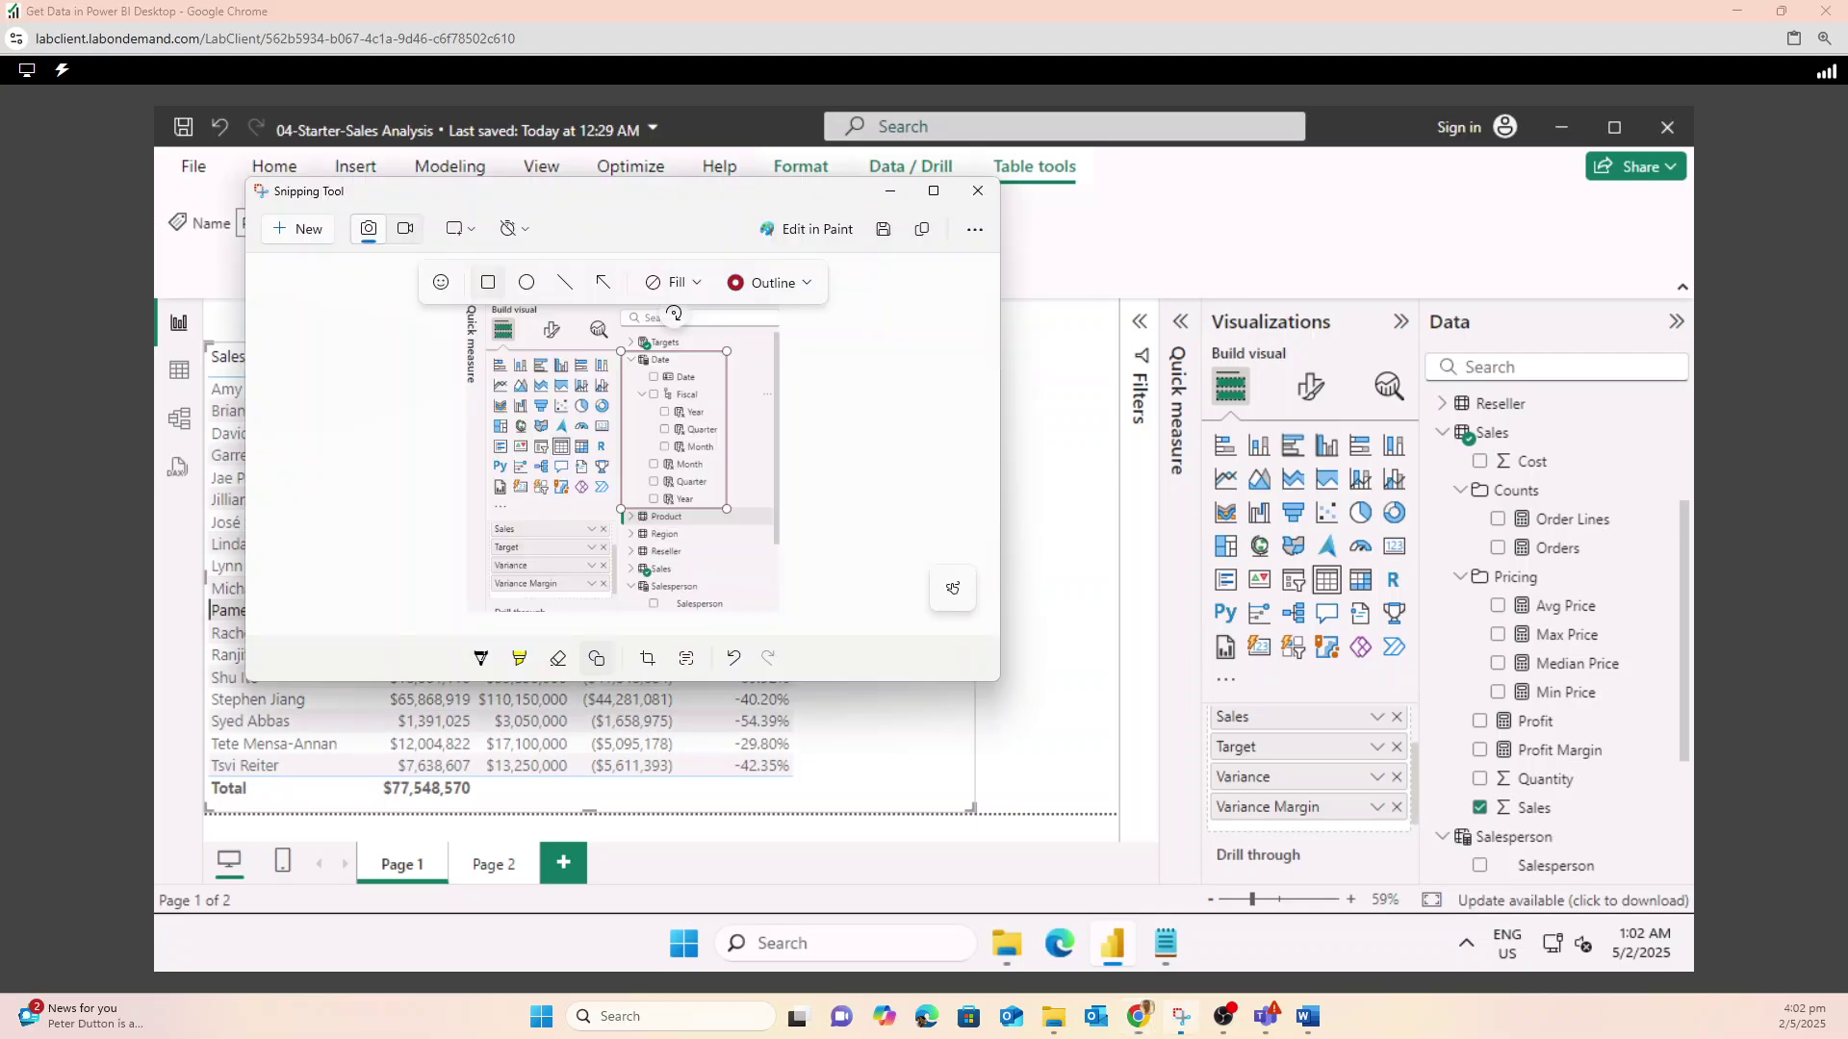
{"action": "key", "text": "alt+Tab"}
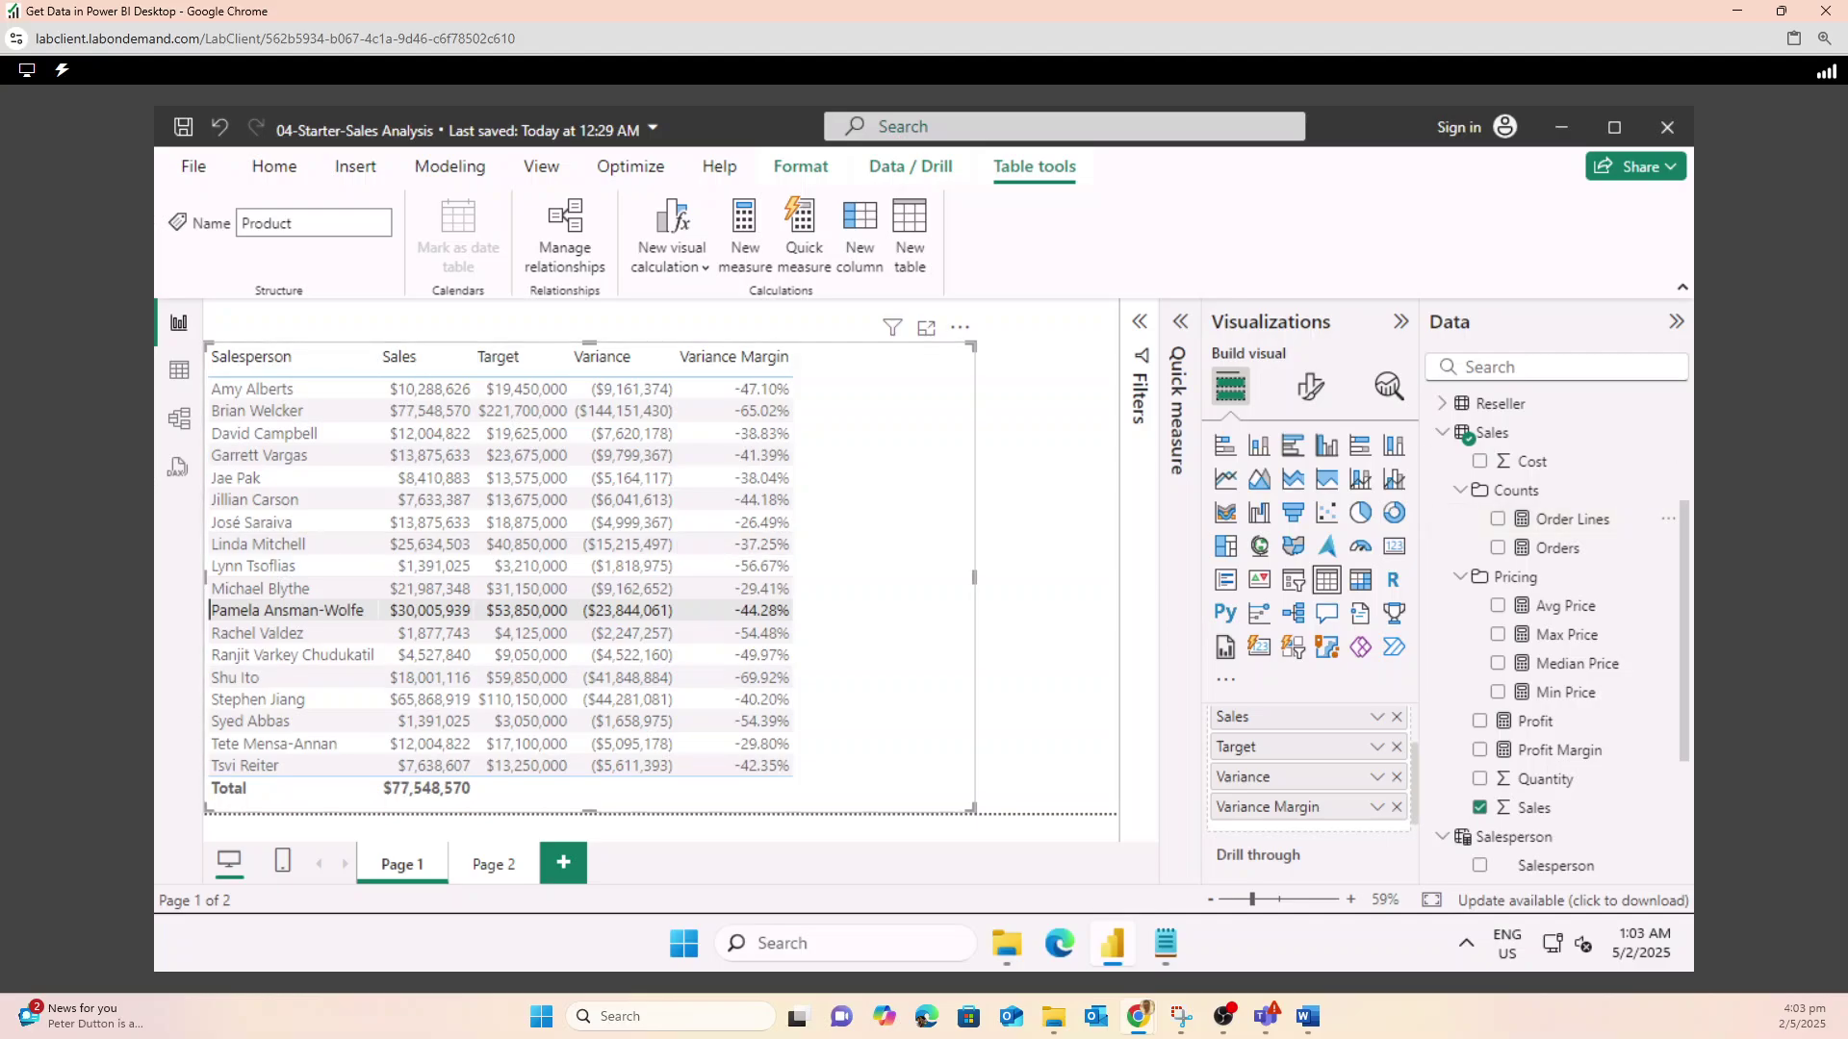
{"action": "key", "text": "alt+Tab"}
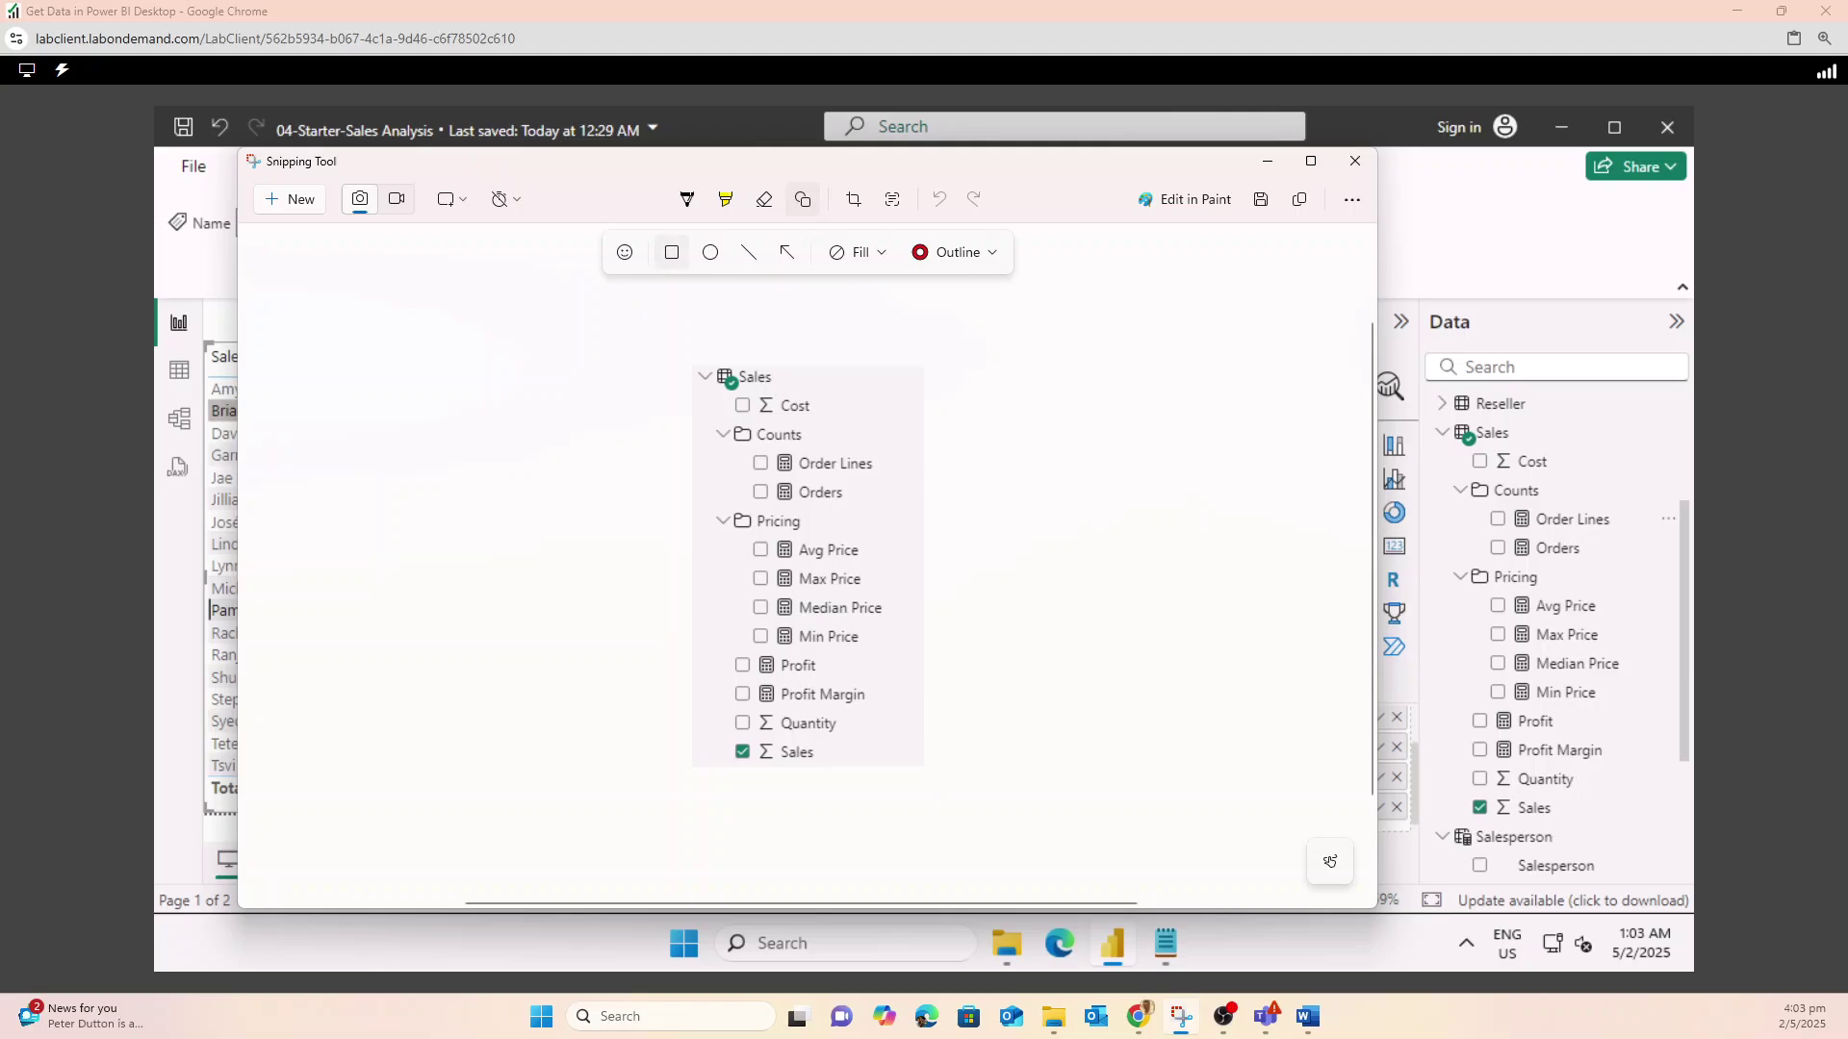
{"action": "left_click_drag", "start_coordinate": [870, 459], "coordinate": [890, 451]}
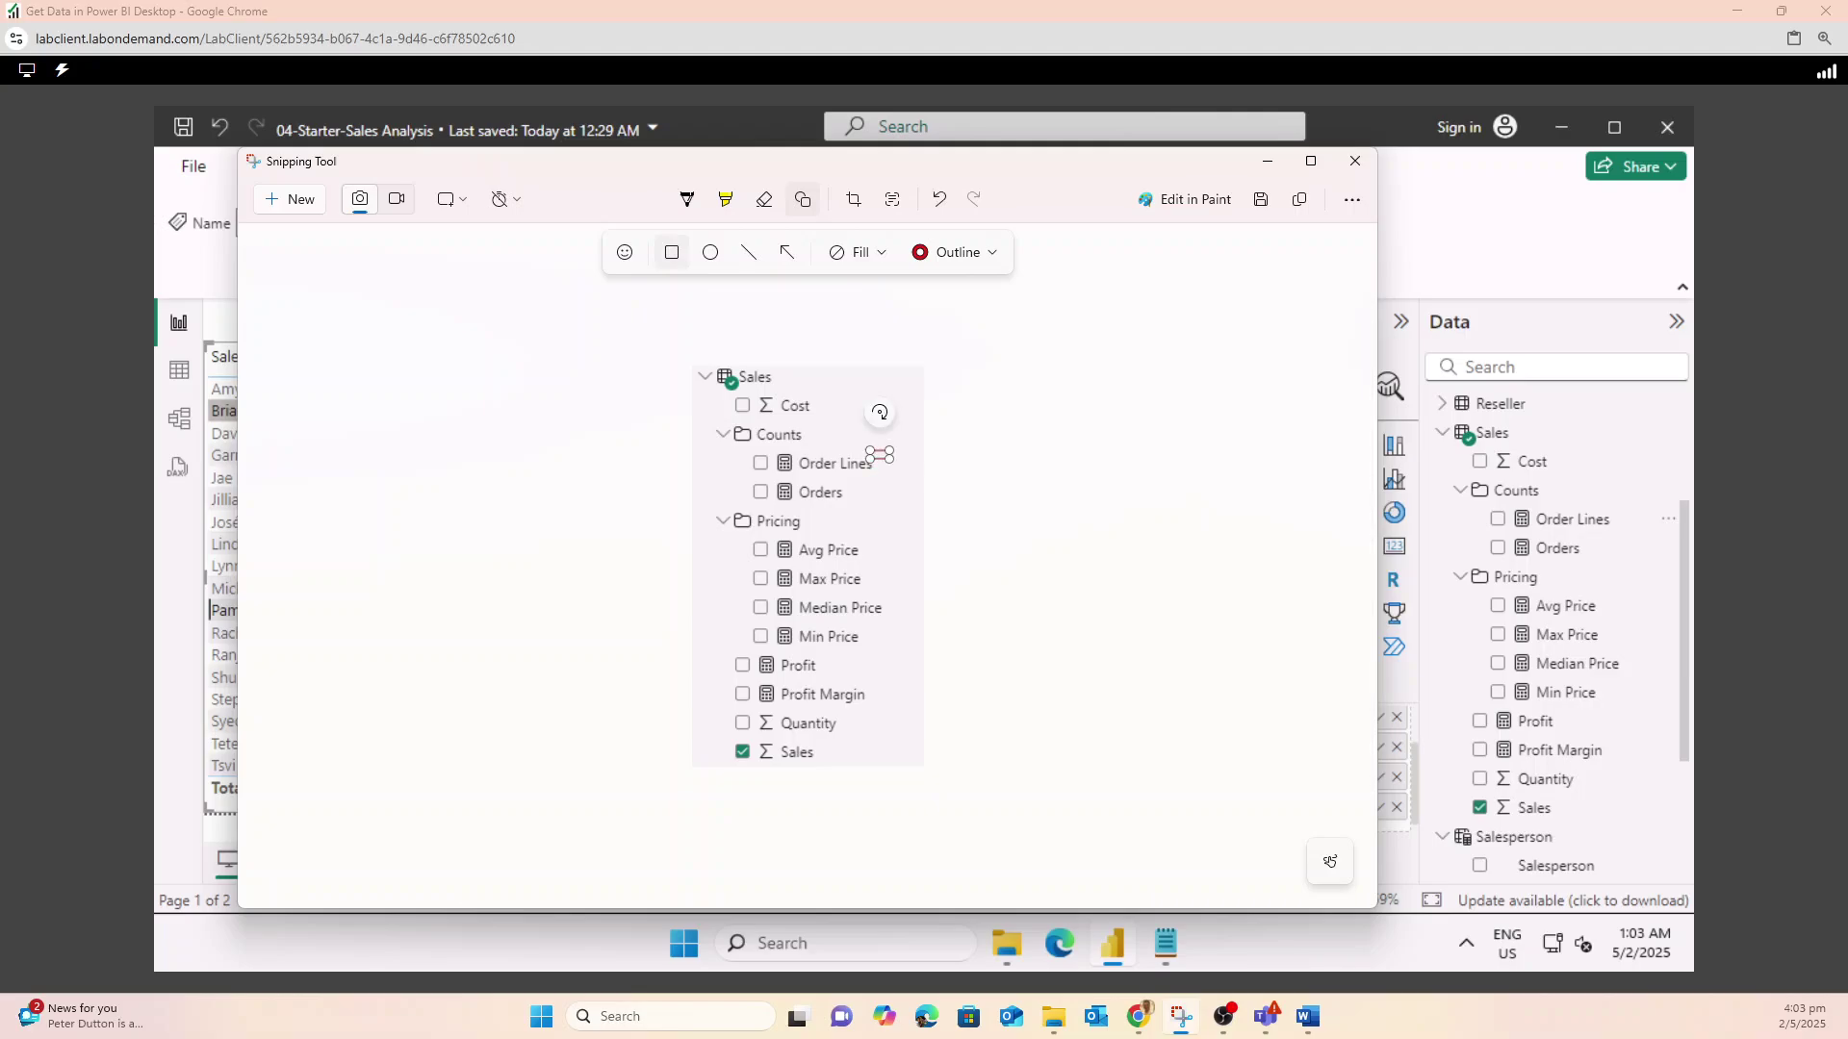
{"action": "key", "text": "ctrl+z"}
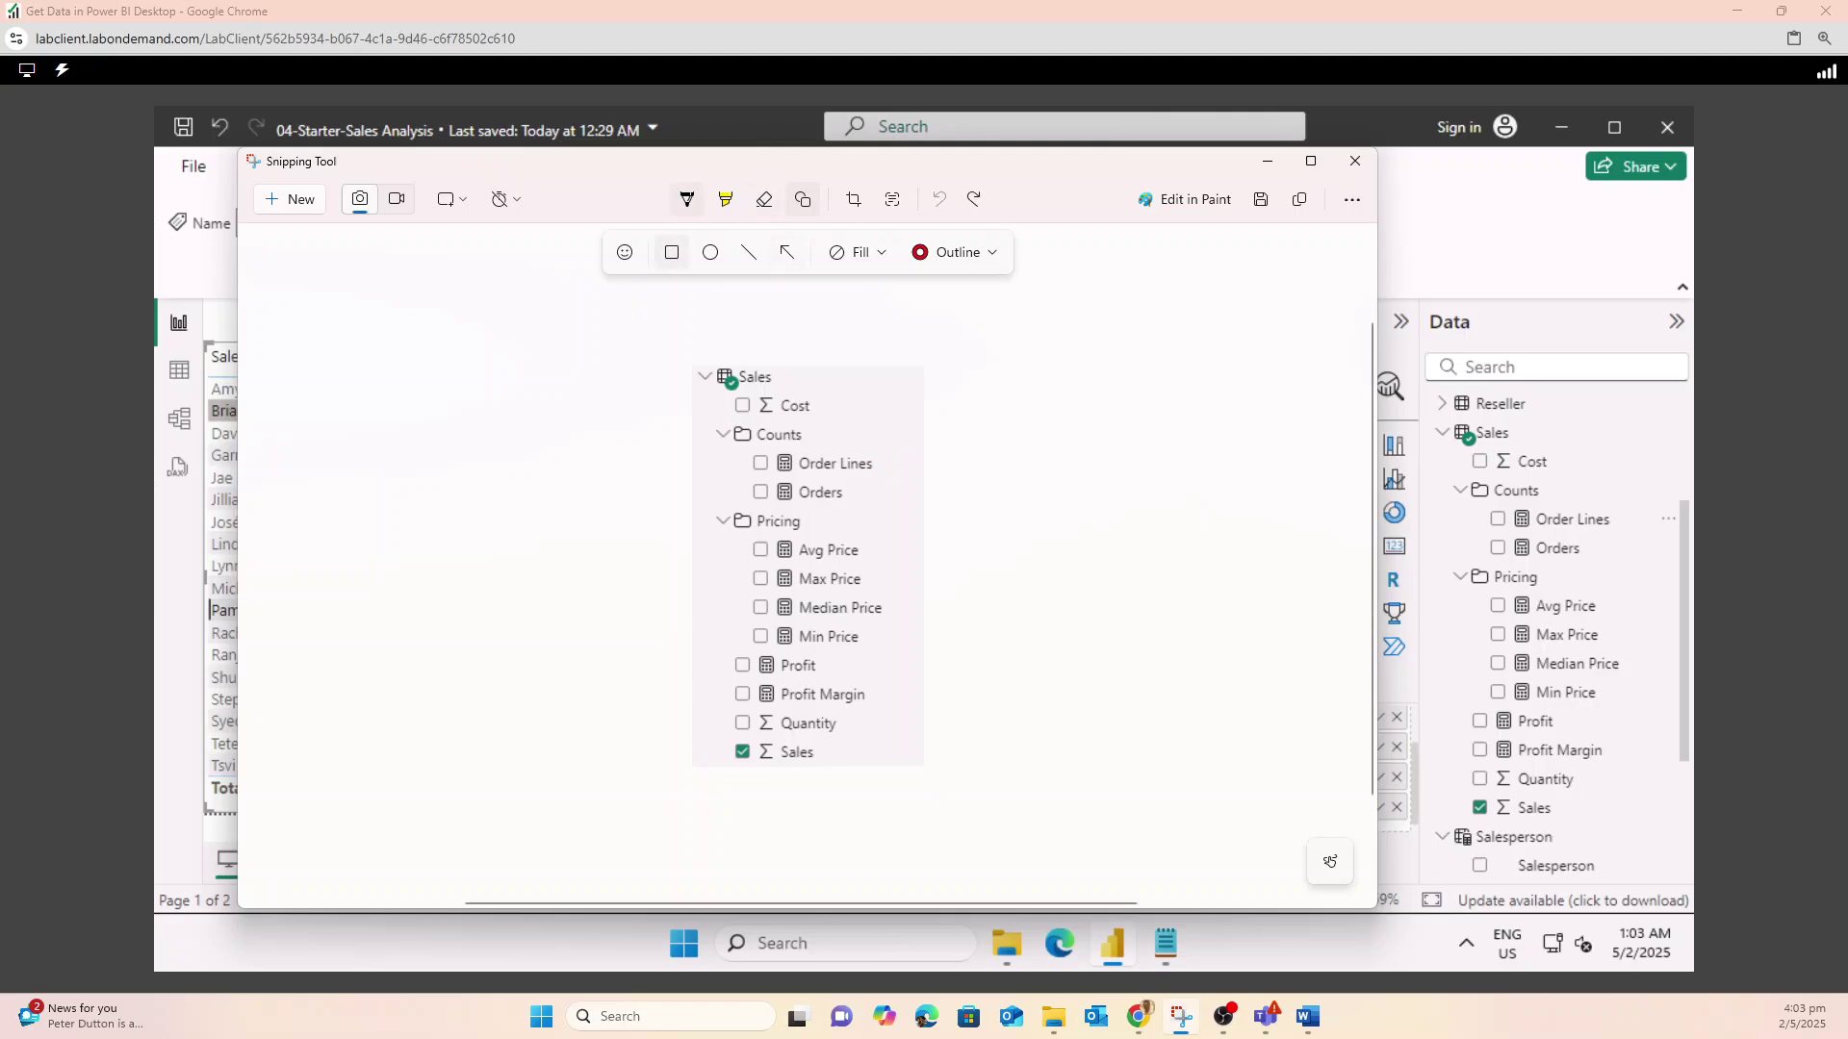
{"action": "left_click", "coordinate": [687, 199]}
{"action": "left_click_drag", "start_coordinate": [871, 454], "coordinate": [883, 474]}
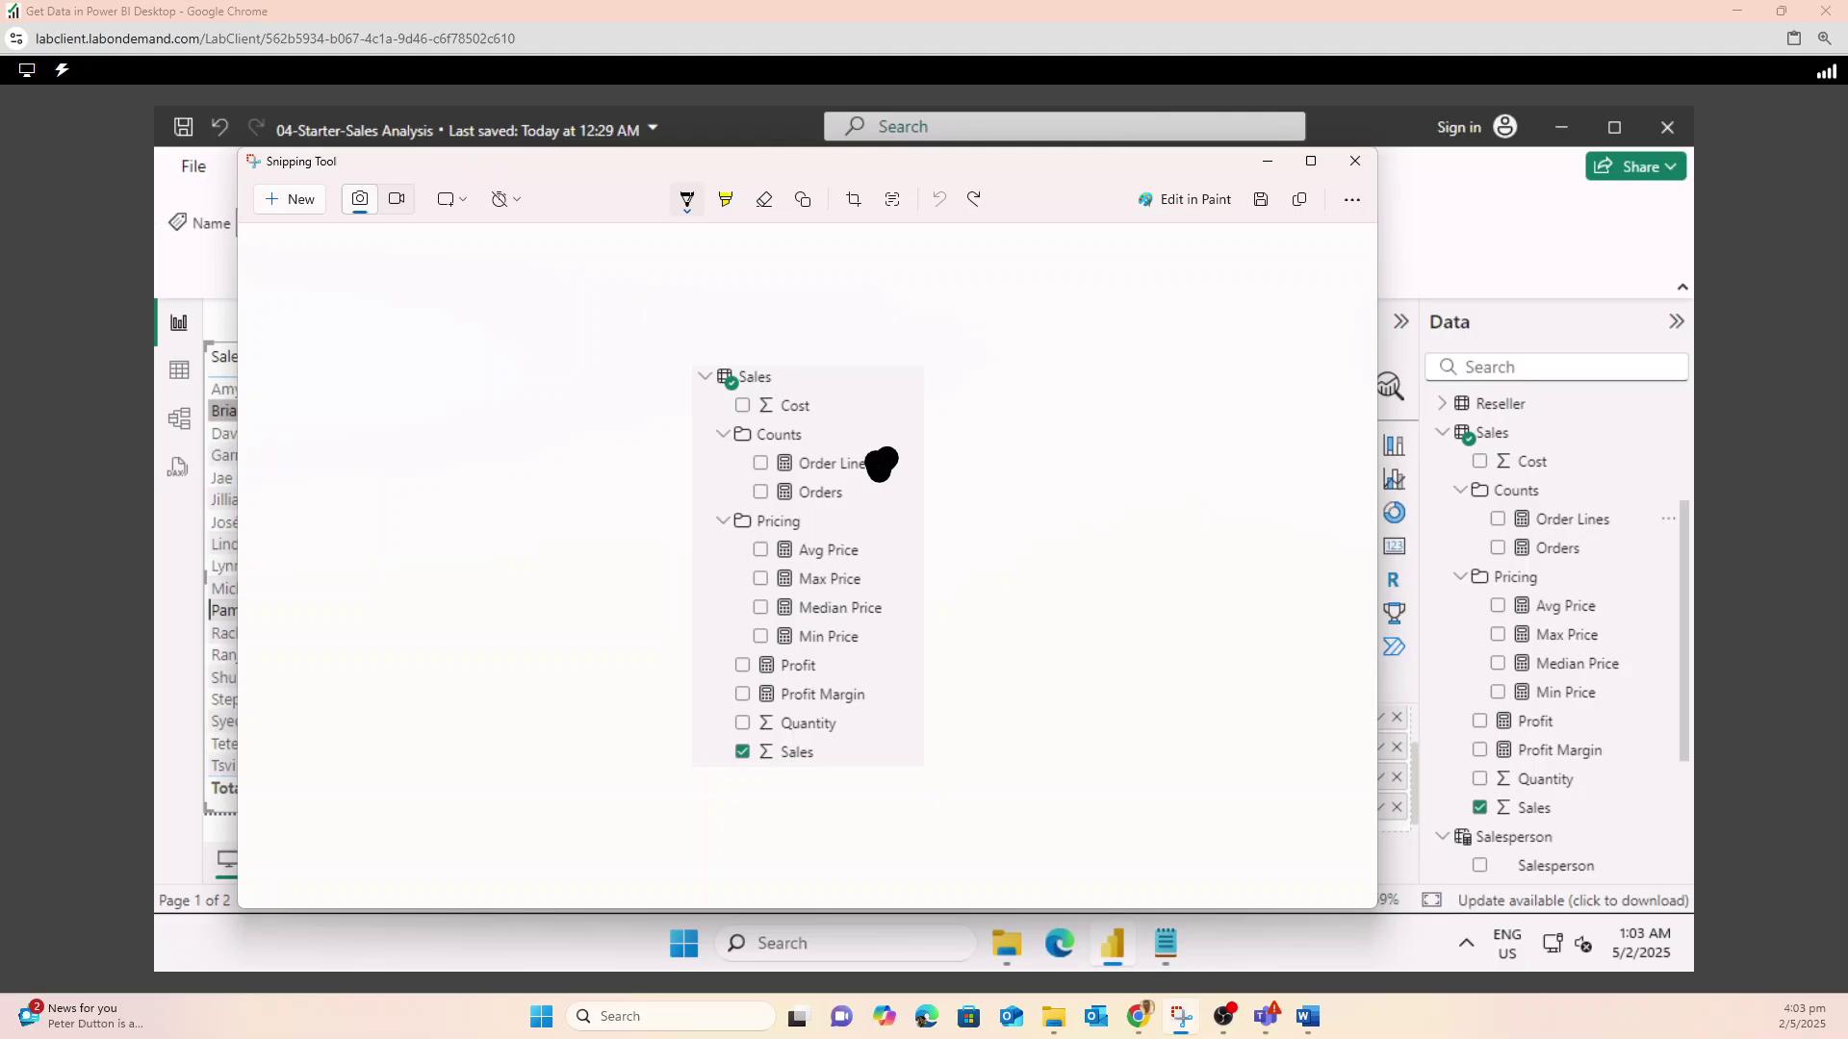
{"action": "key", "text": "ctrl+z"}
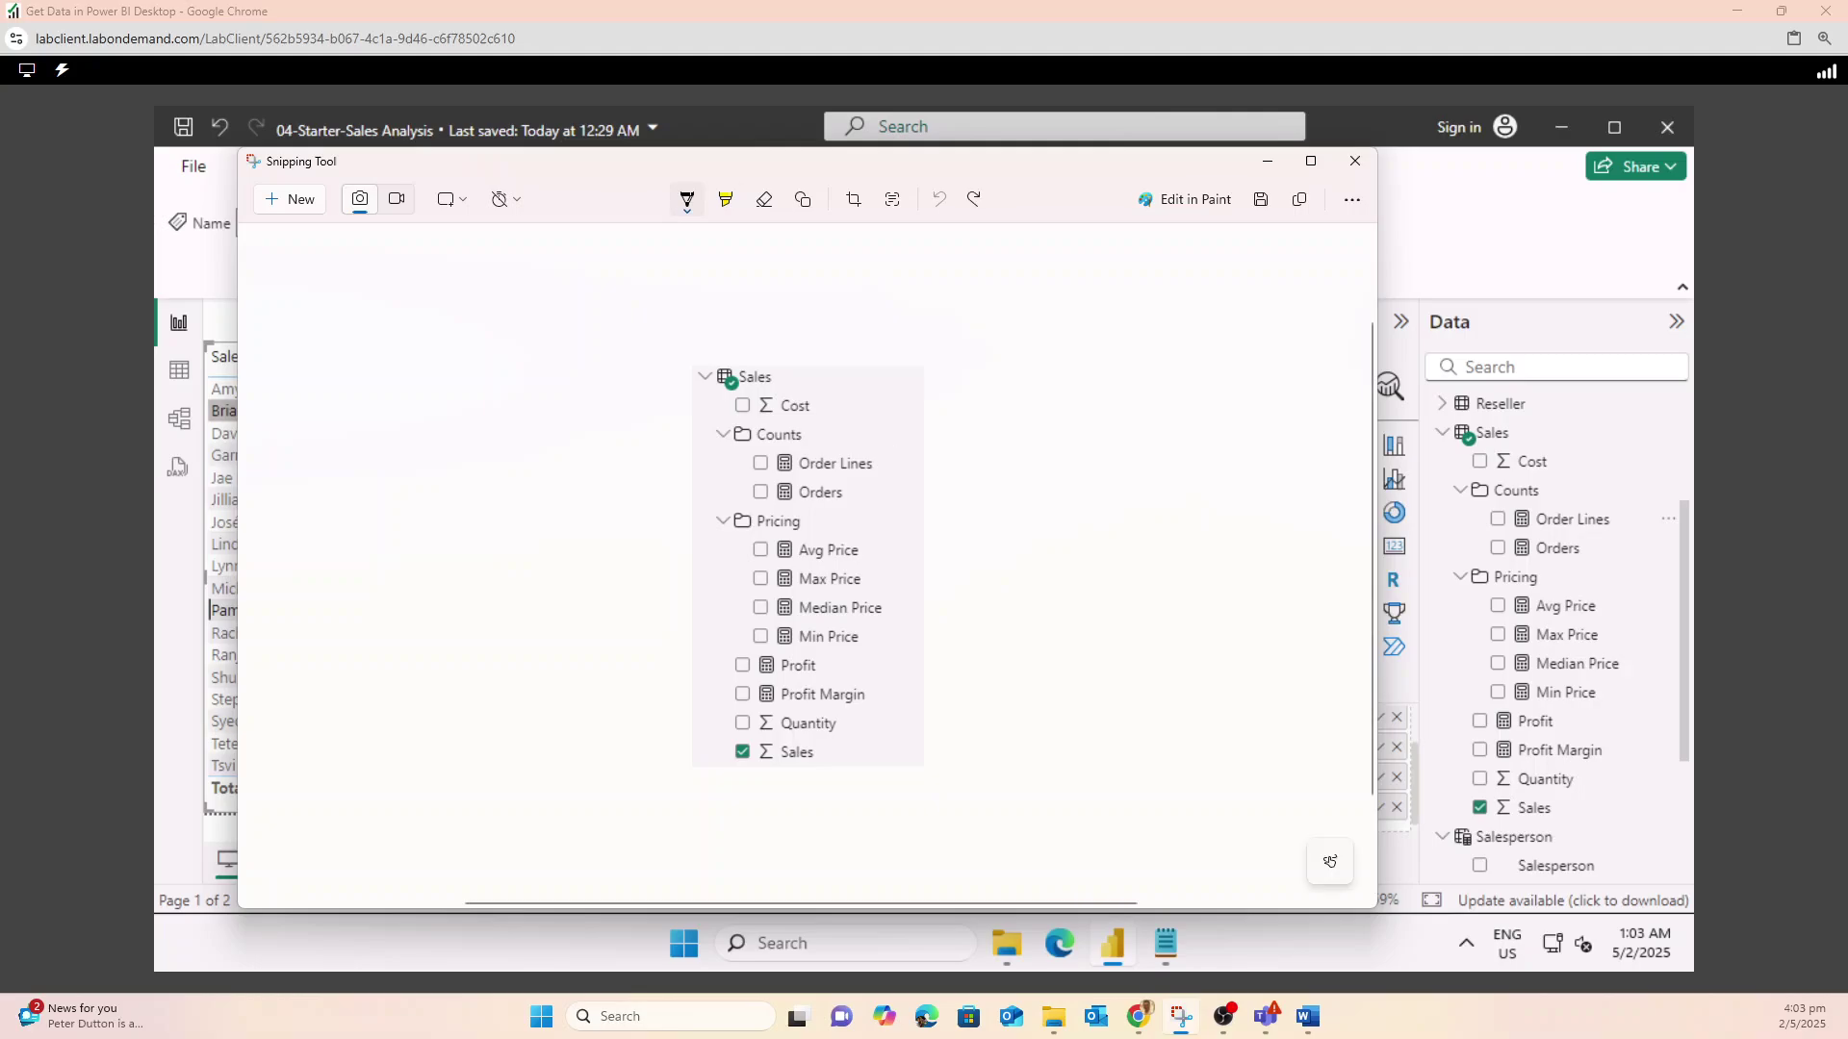
- Set a thin red pen and draw check marks beside Order Lines, Orders, Avg Price, Max Price, Median Price and Min Price
{"action": "left_click", "coordinate": [687, 199]}
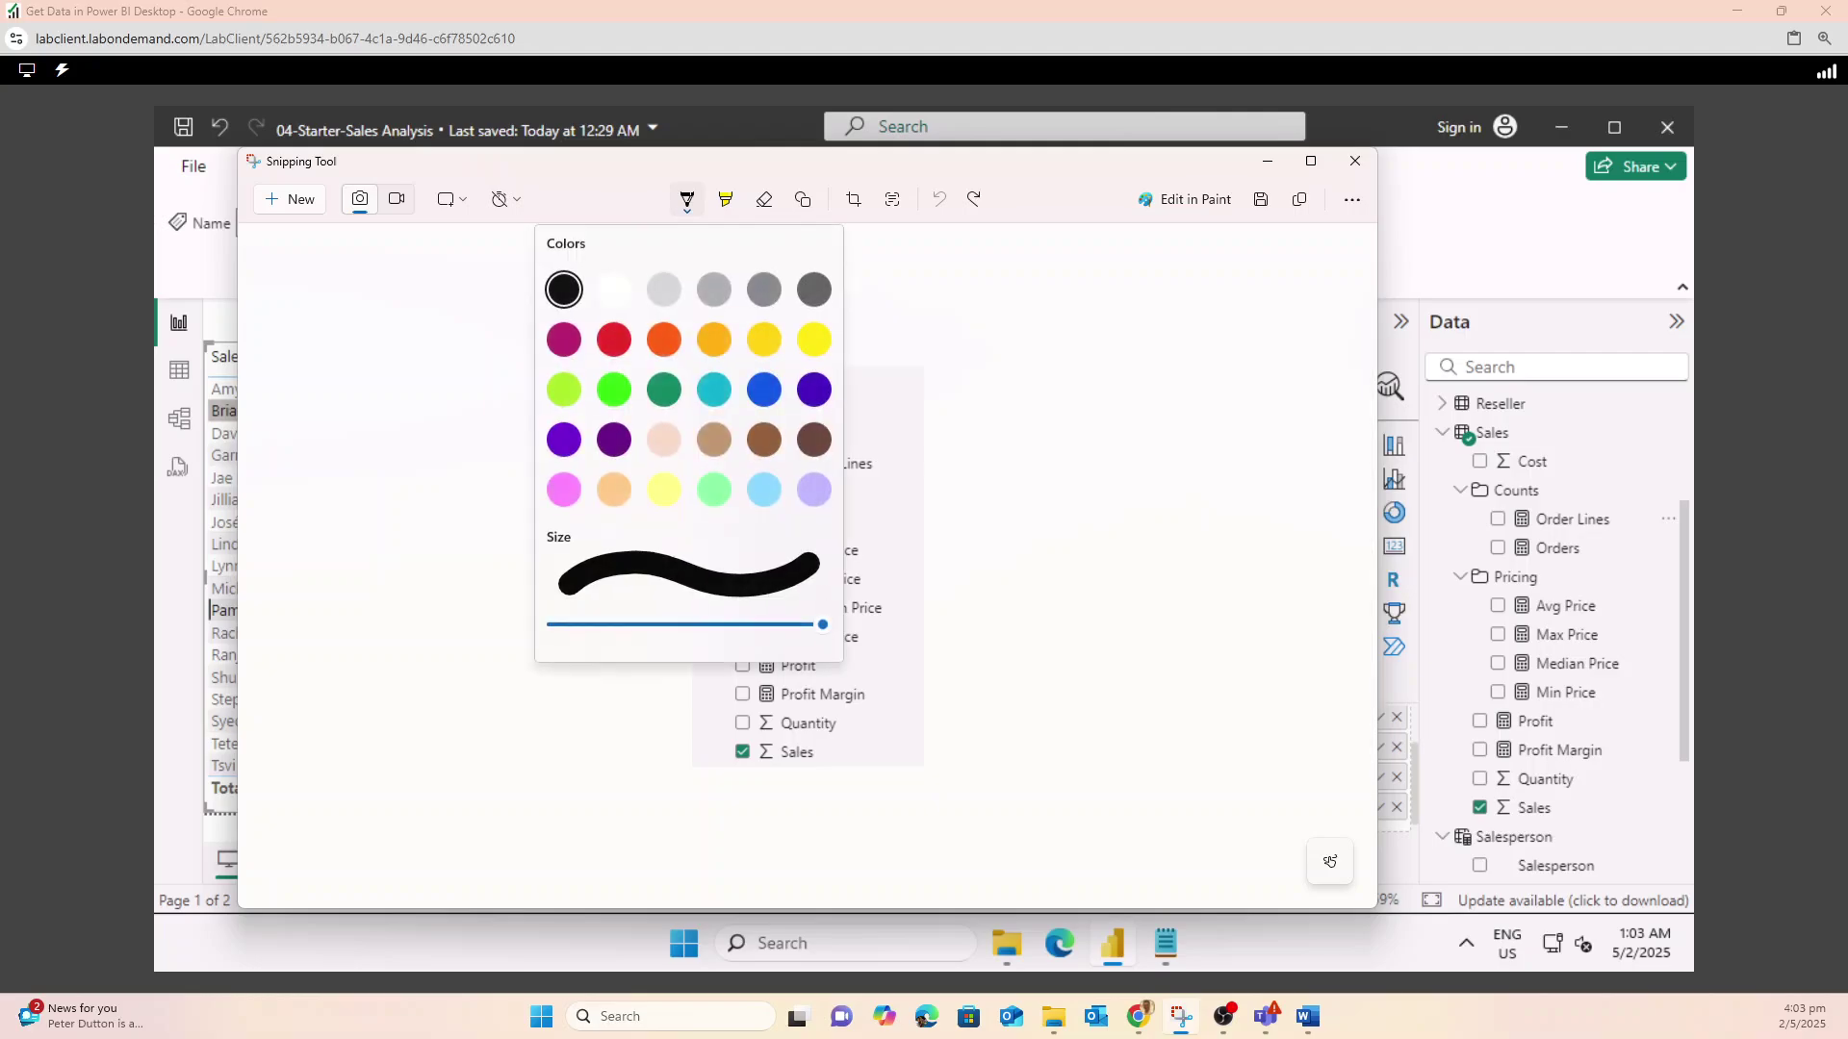
{"action": "left_click", "coordinate": [615, 338]}
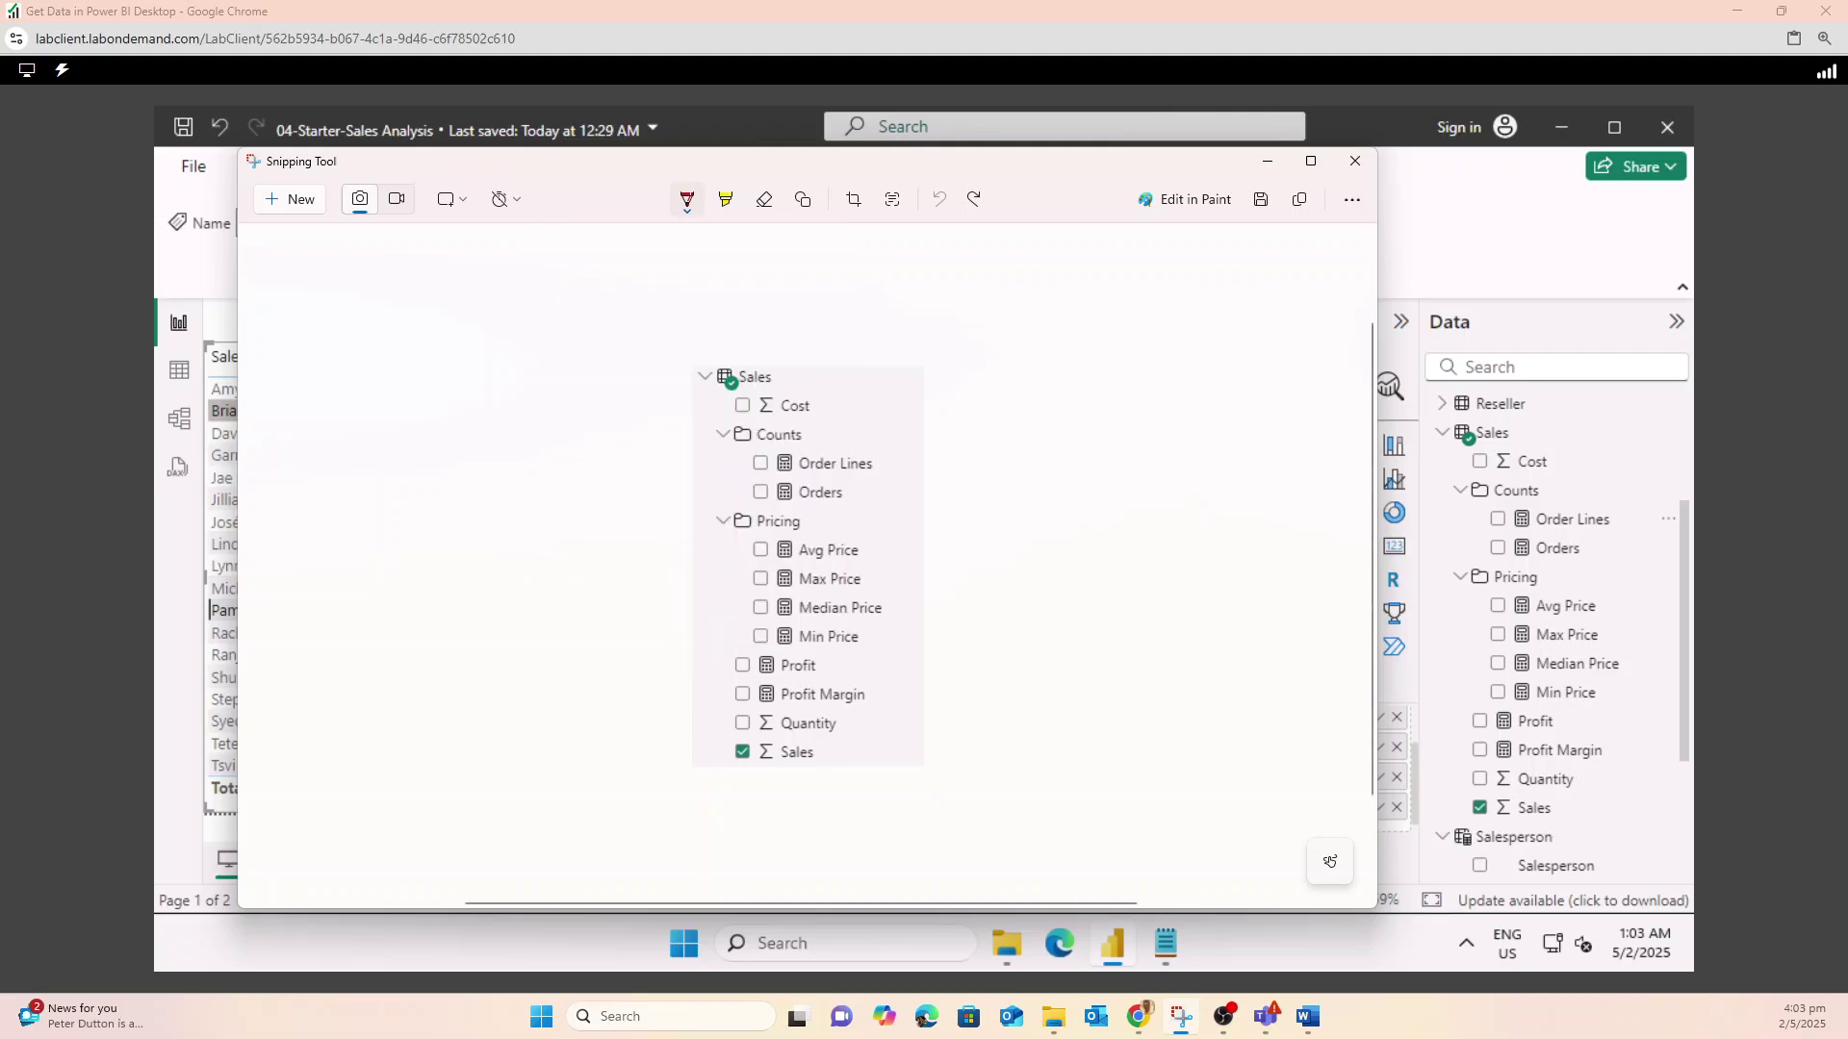
{"action": "left_click", "coordinate": [687, 199]}
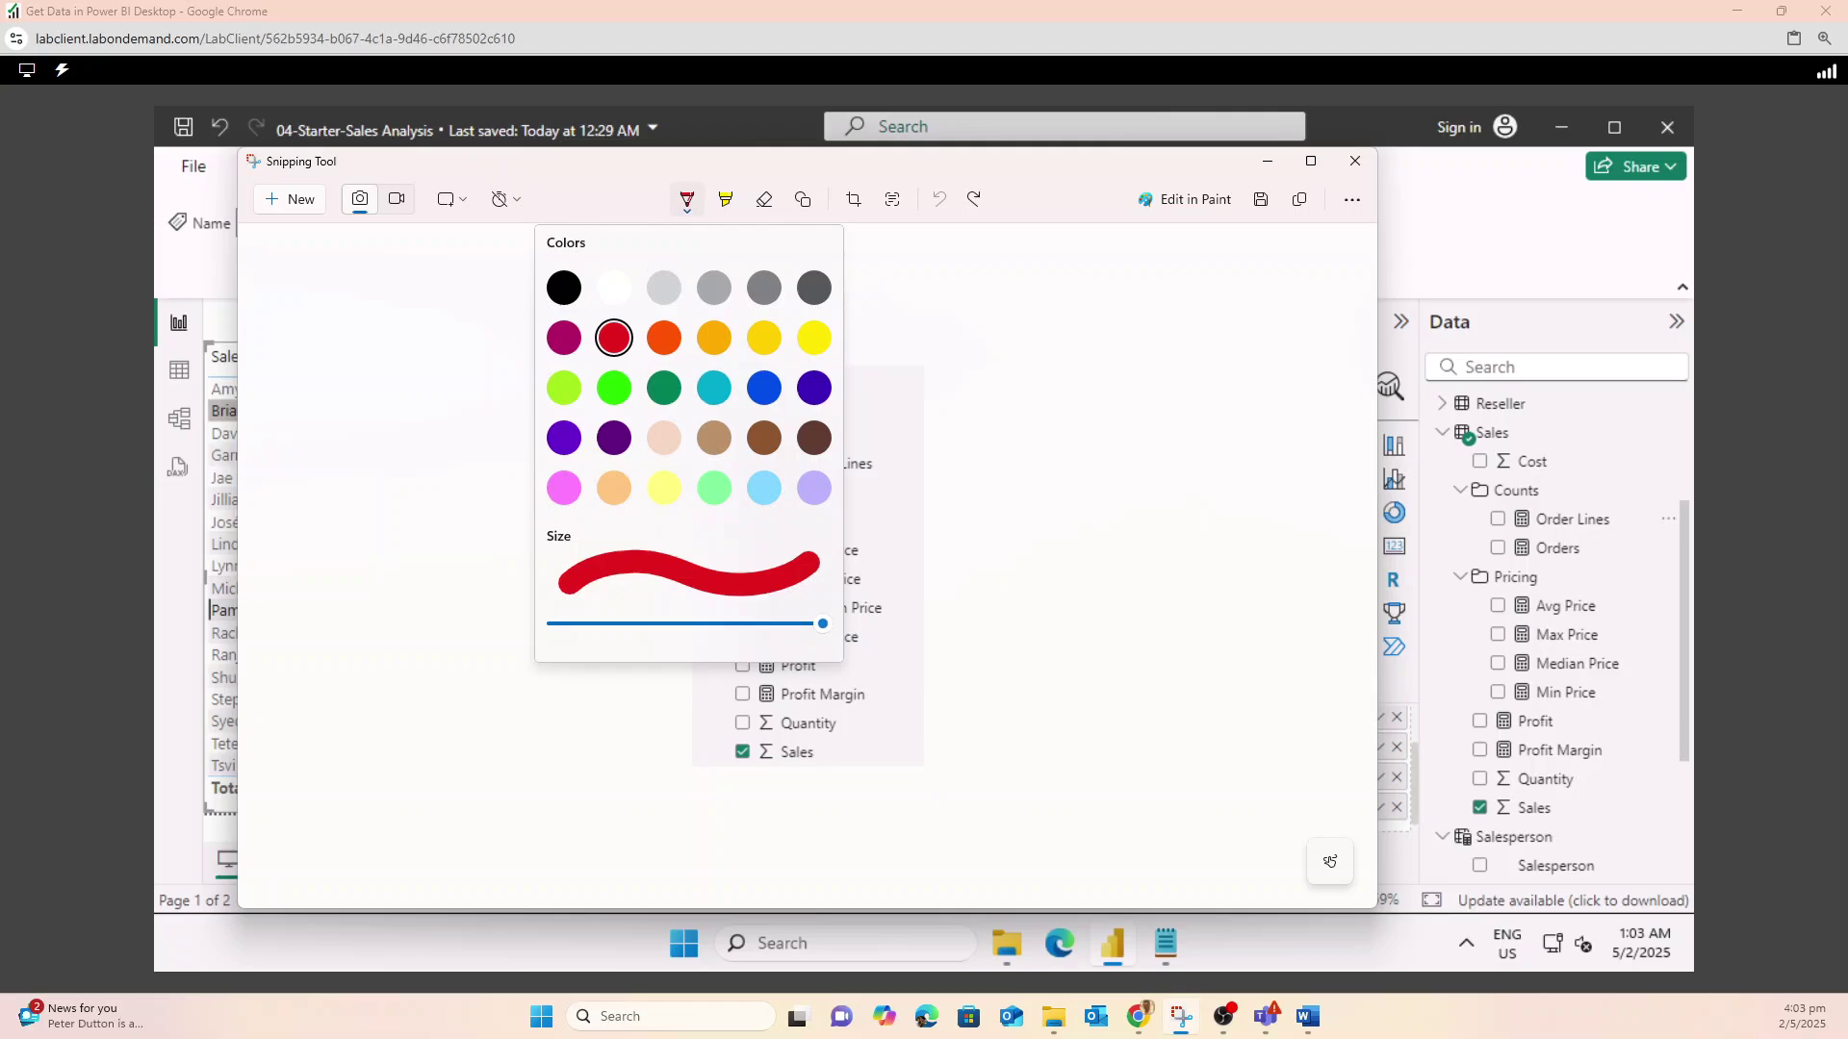
{"action": "left_click_drag", "start_coordinate": [822, 623], "coordinate": [576, 624]}
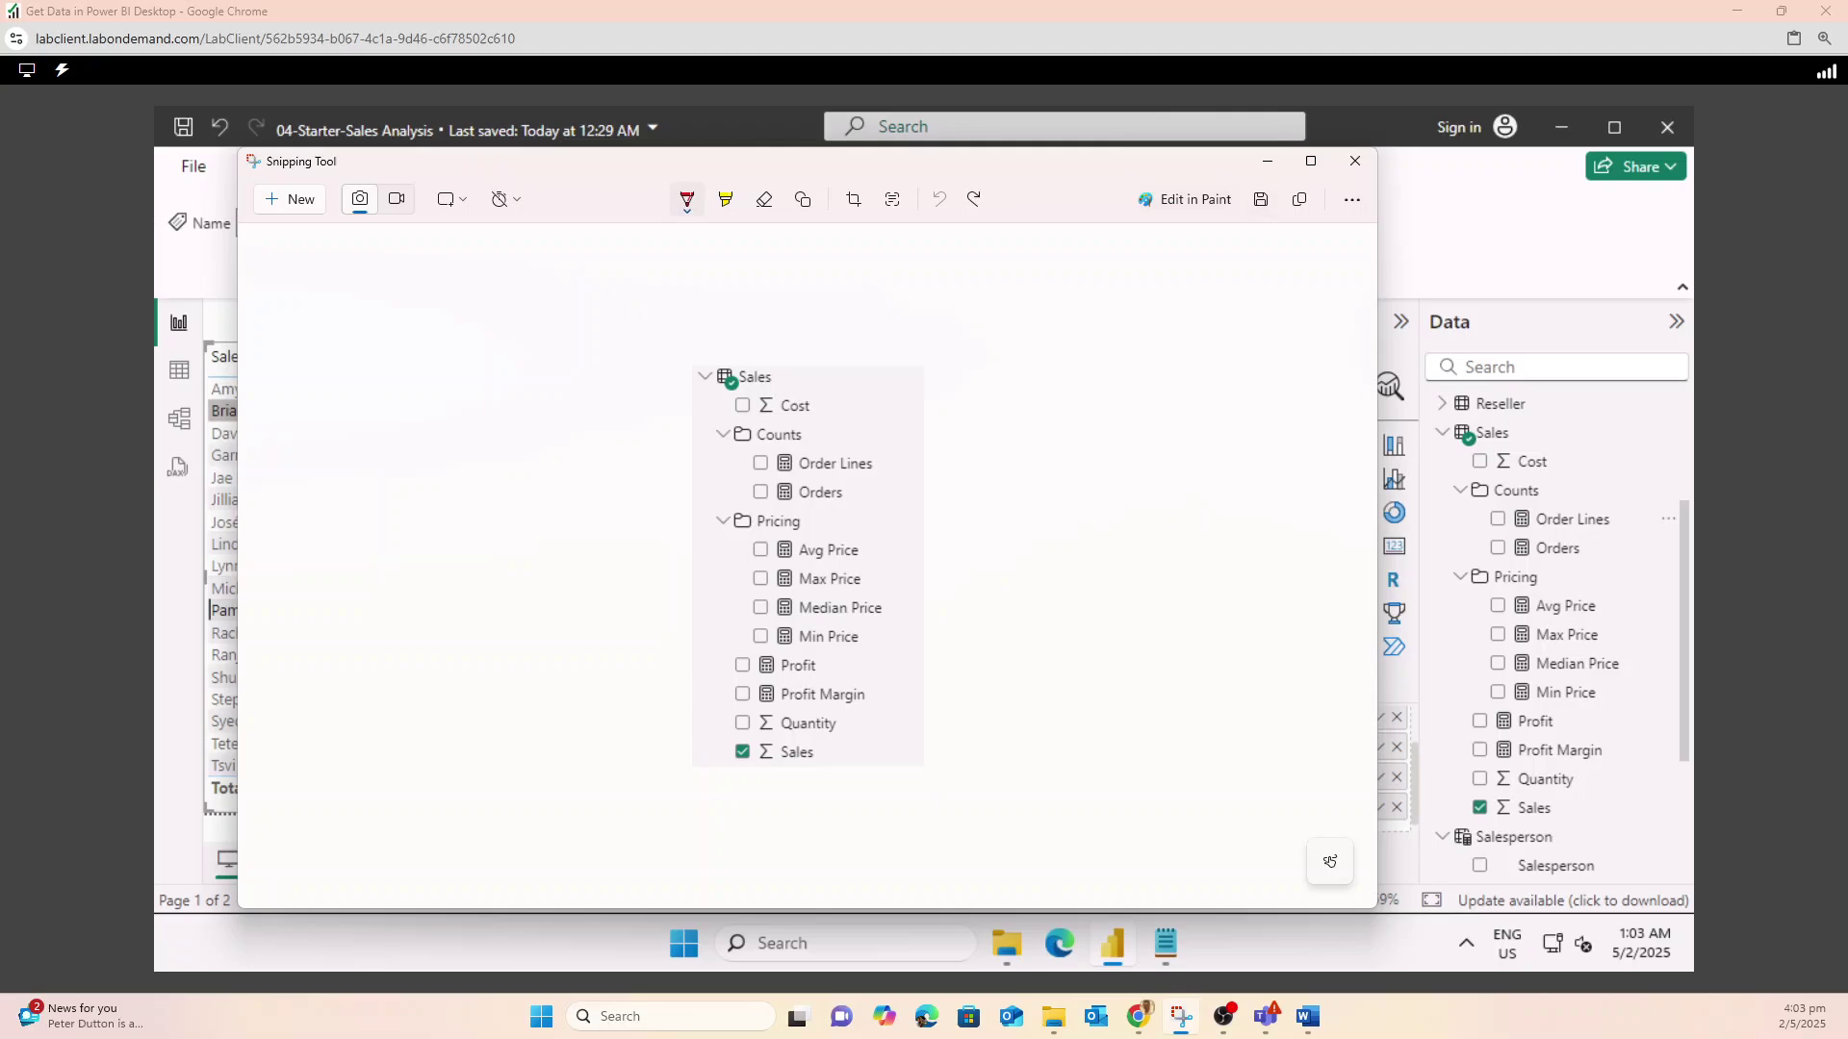
{"action": "mouse_move", "coordinate": [879, 450]}
{"action": "left_mouse_down"}
{"action": "mouse_move", "coordinate": [896, 444]}
{"action": "mouse_move", "coordinate": [859, 480]}
{"action": "mouse_move", "coordinate": [864, 550]}
{"action": "mouse_move", "coordinate": [882, 529]}
{"action": "mouse_move", "coordinate": [910, 587]}
{"action": "mouse_move", "coordinate": [879, 625]}
{"action": "left_mouse_up"}
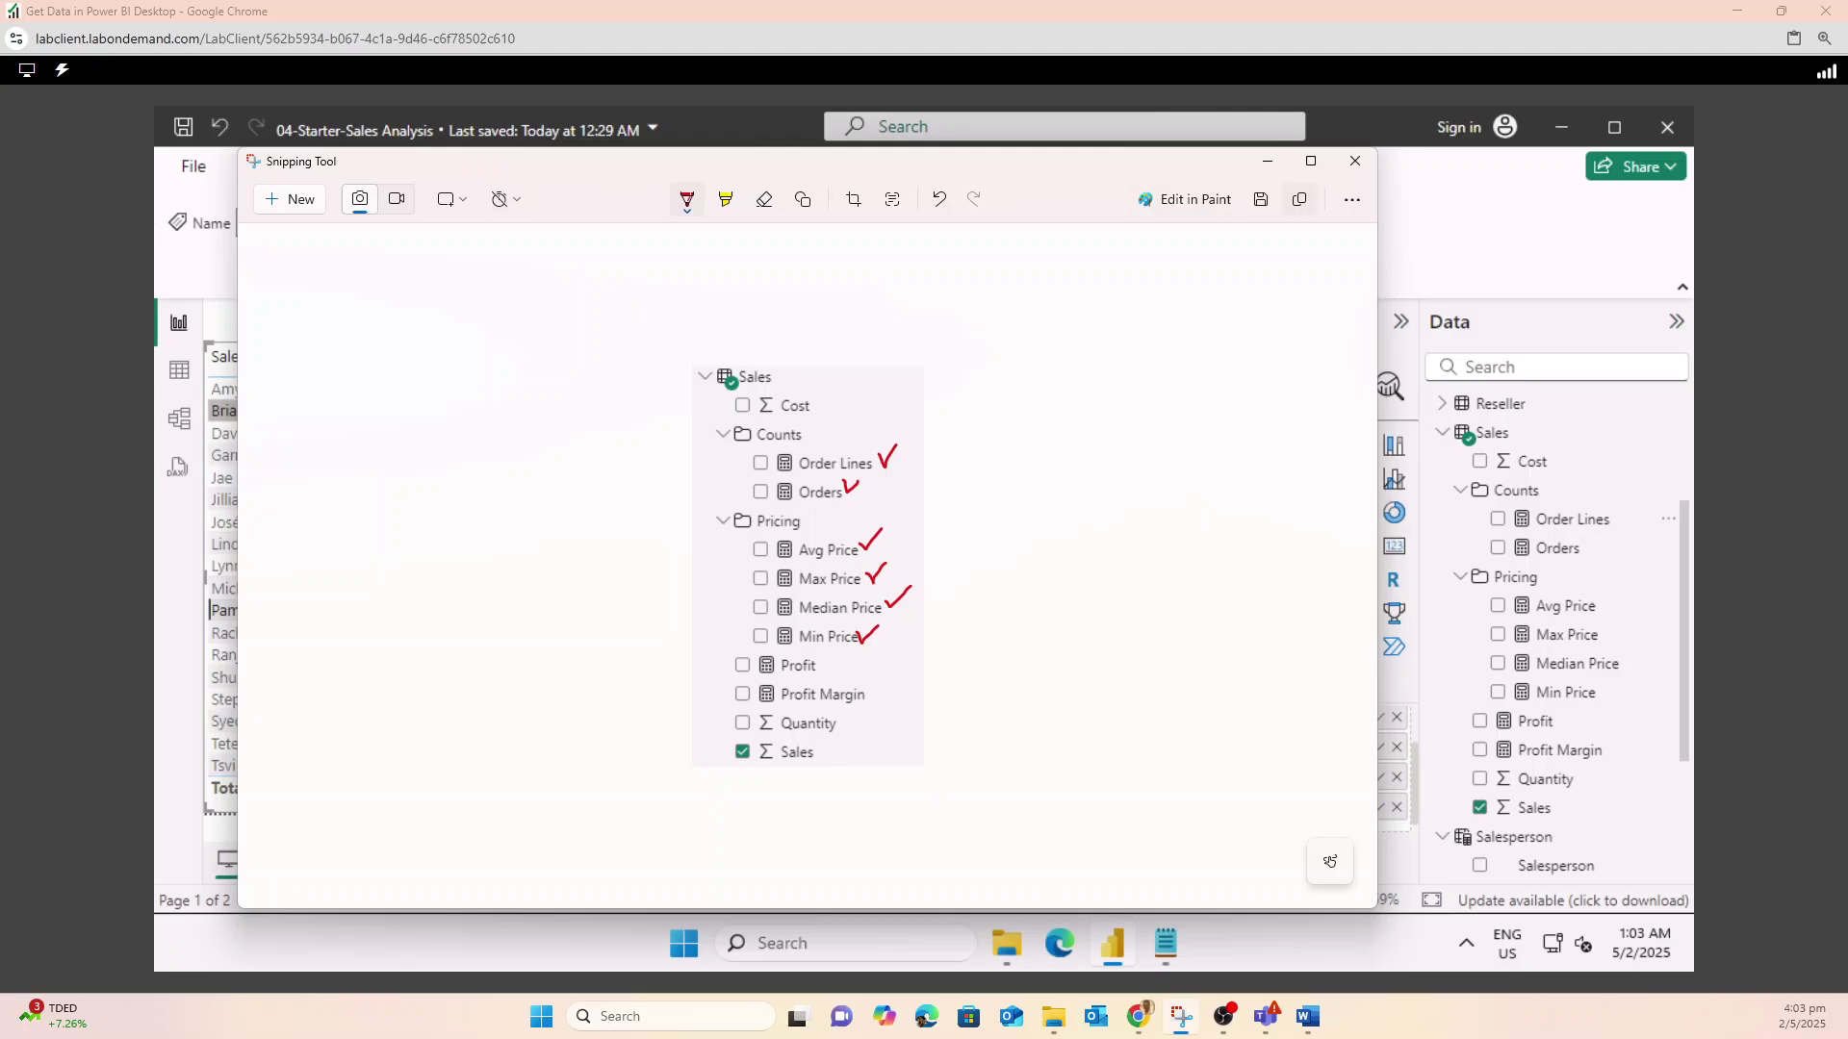
- In the Word submission, replace the Task 3 camera placeholder with the marked Sales measures screenshot and review the pages
{"action": "left_click", "coordinate": [1307, 1016]}
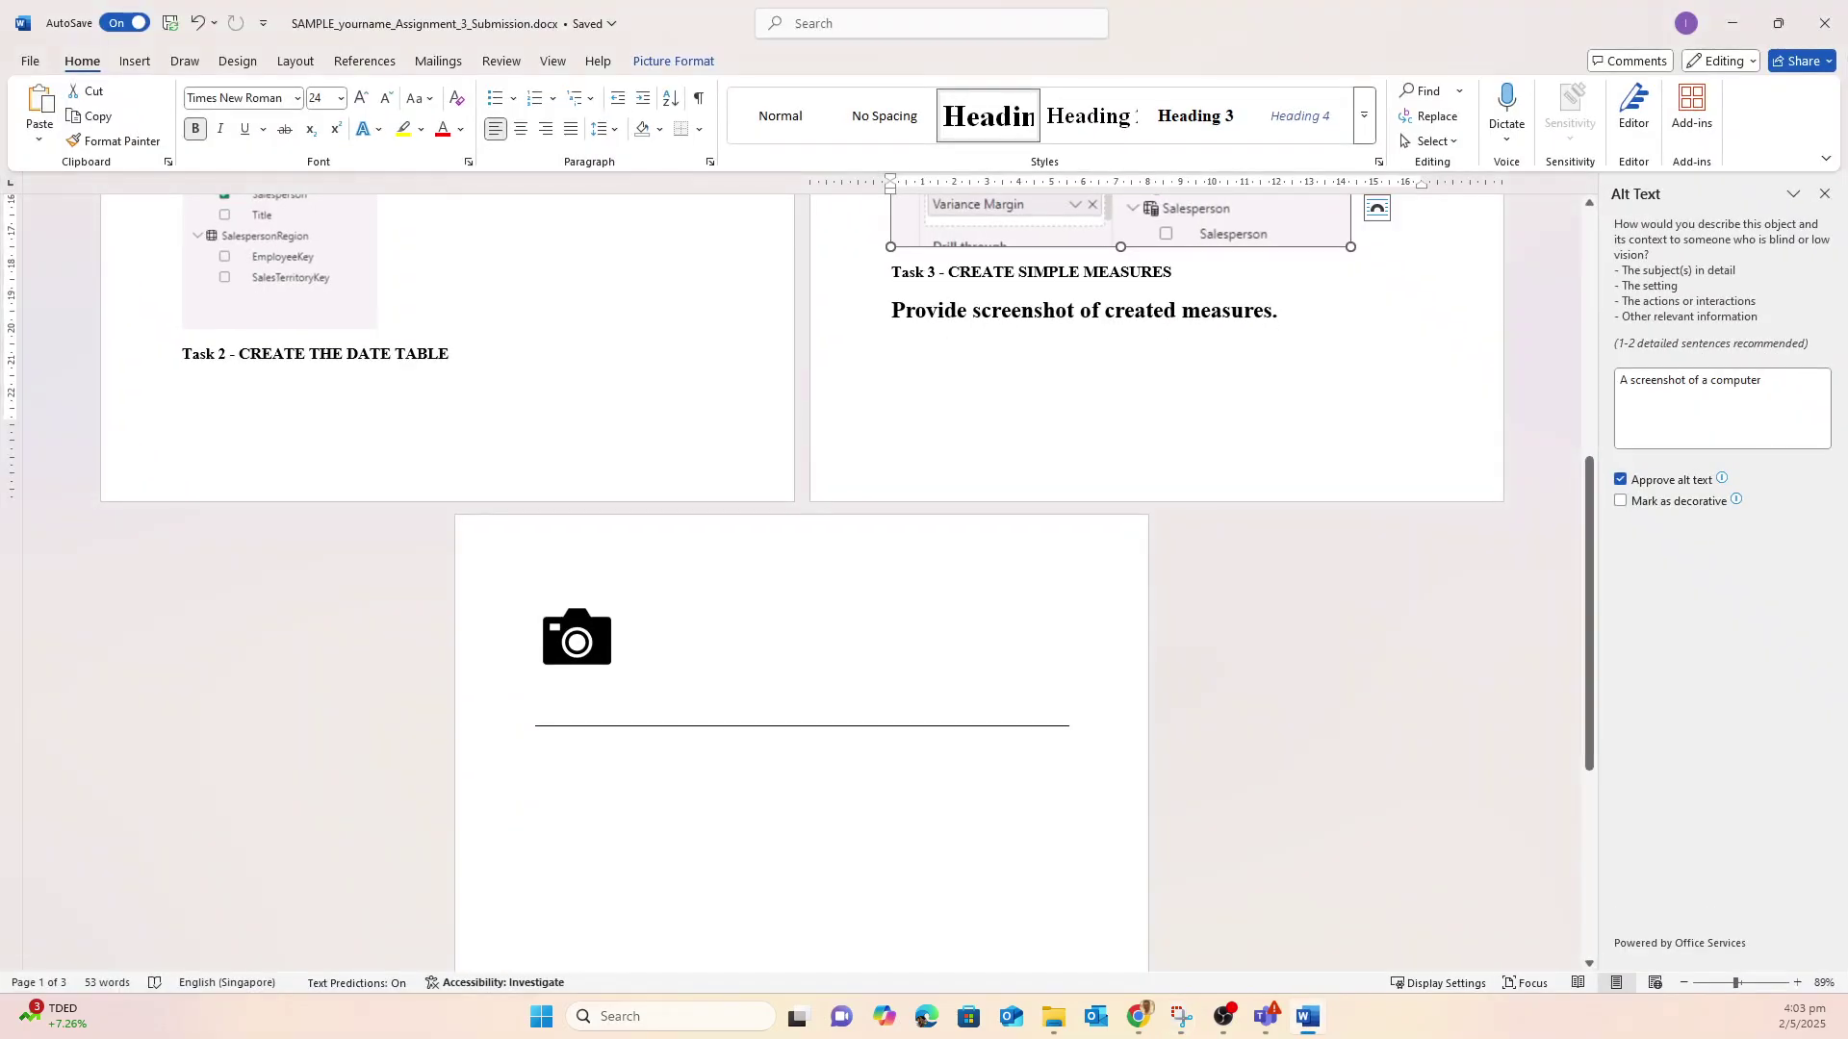
{"action": "key", "text": "ctrl+z"}
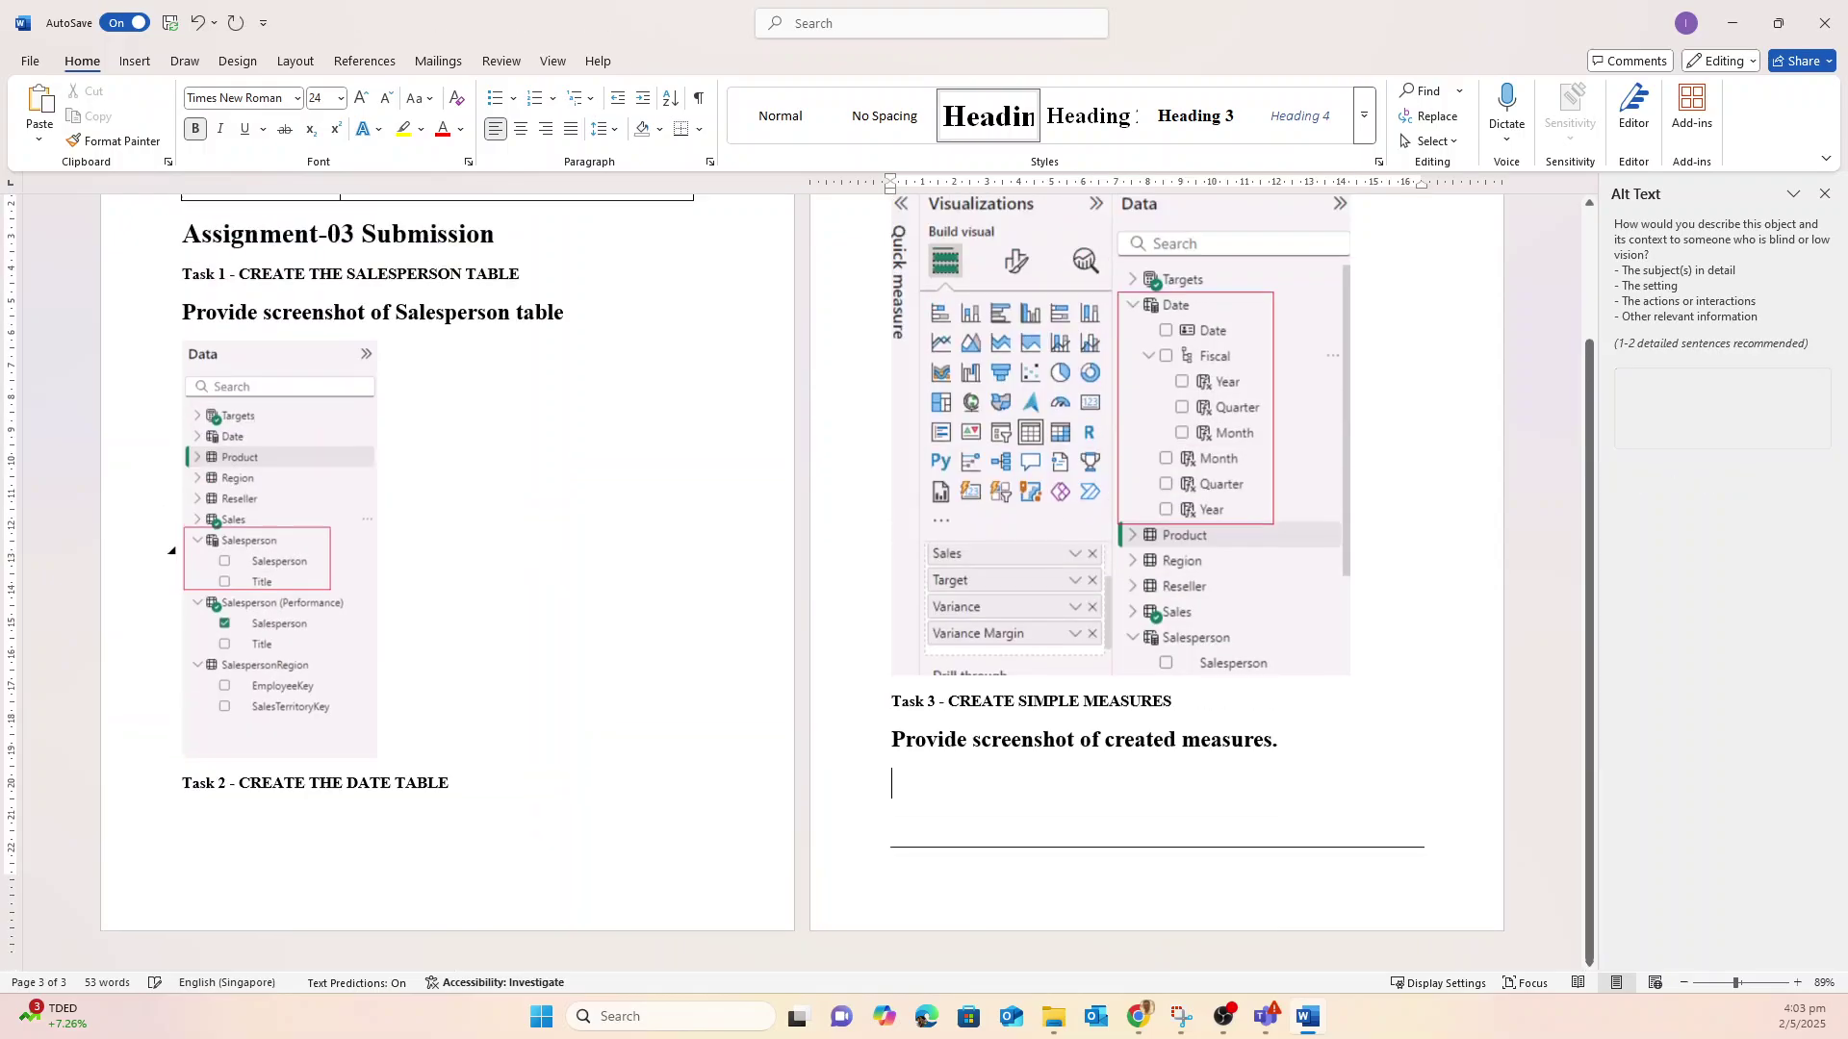
{"action": "key", "text": "ctrl+v"}
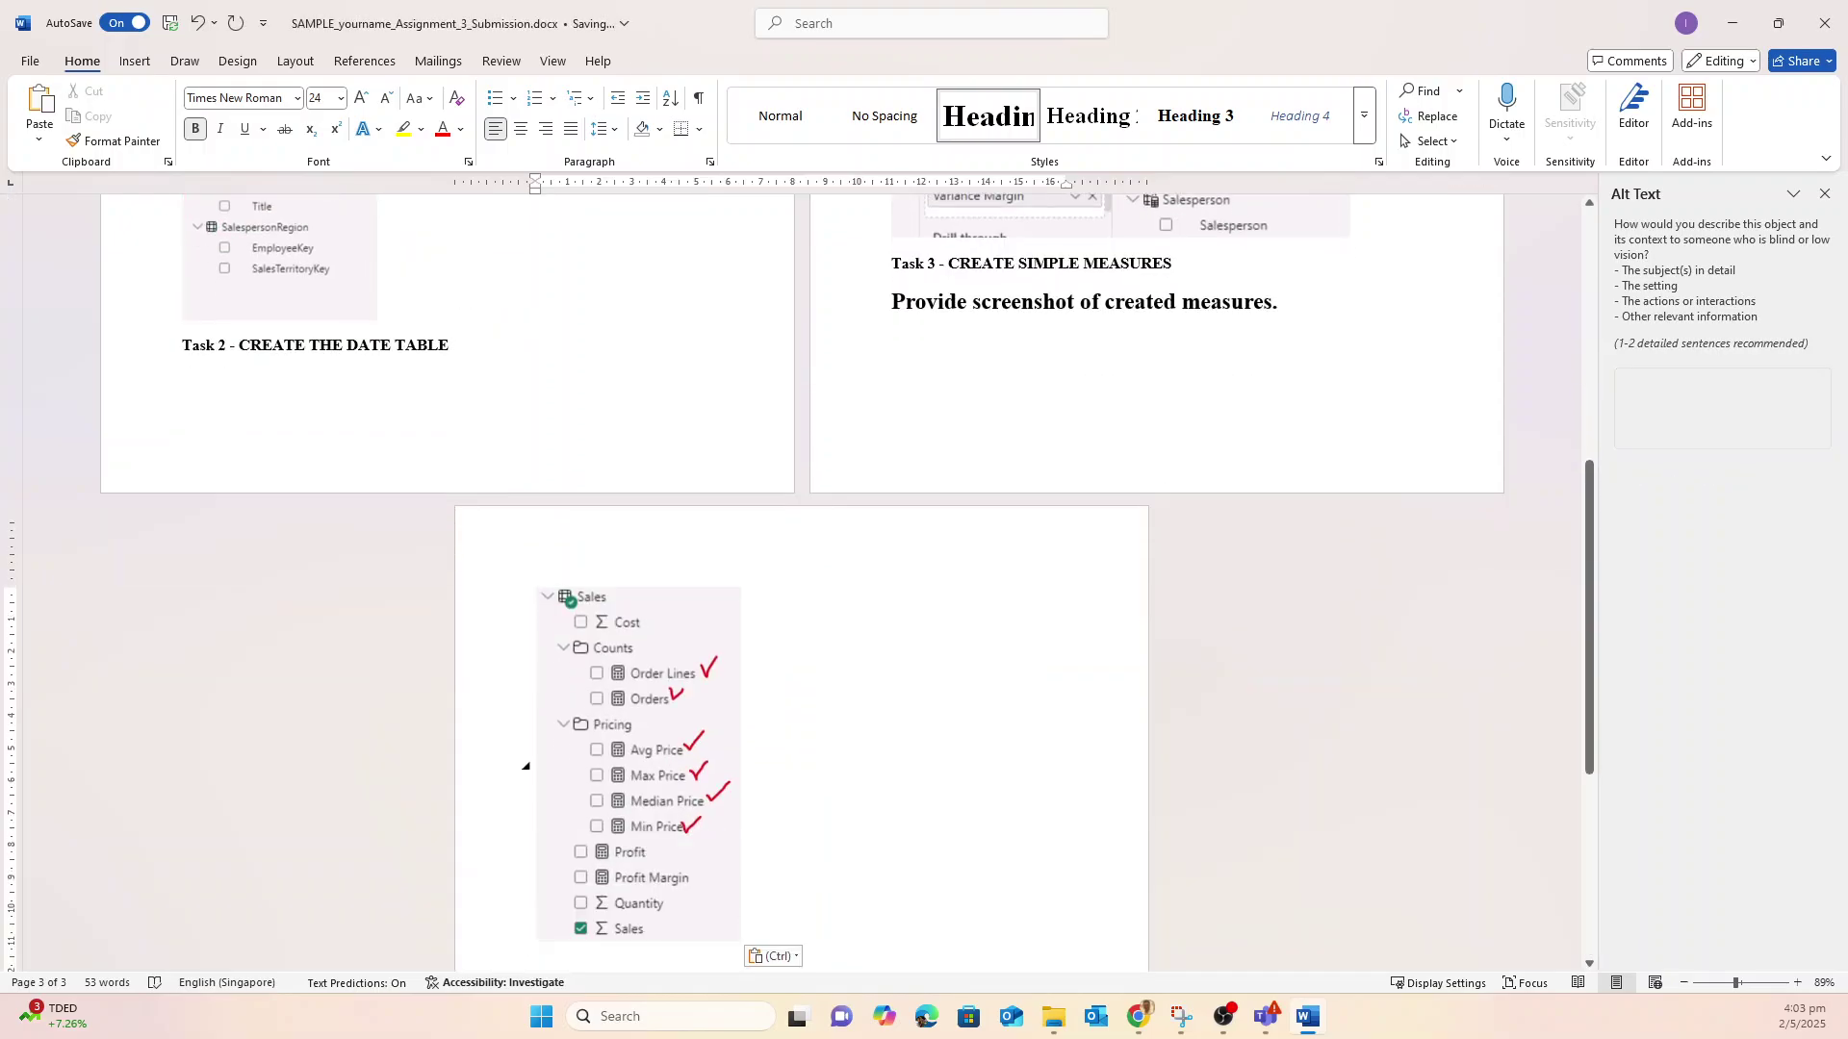
{"action": "scroll", "coordinate": [1031, 424], "scroll_direction": "up", "scroll_amount": 2}
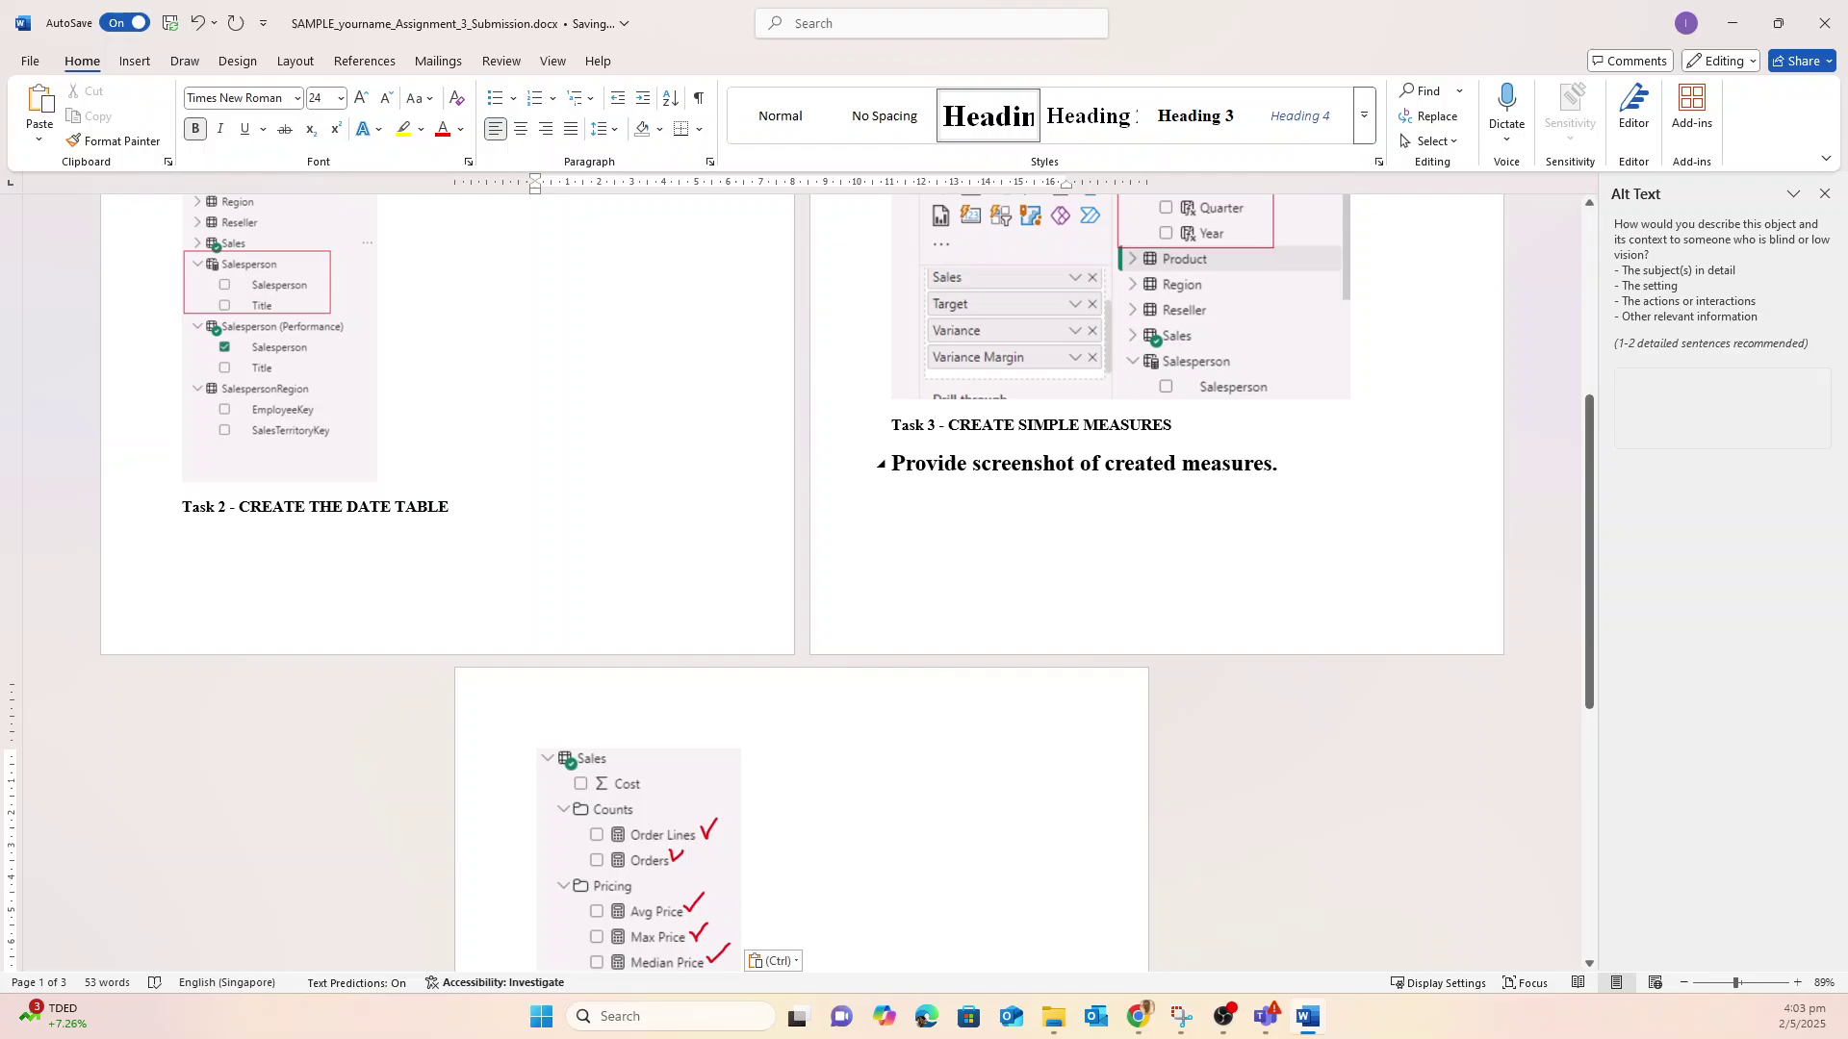
{"action": "scroll", "coordinate": [799, 583], "scroll_direction": "down", "scroll_amount": 10}
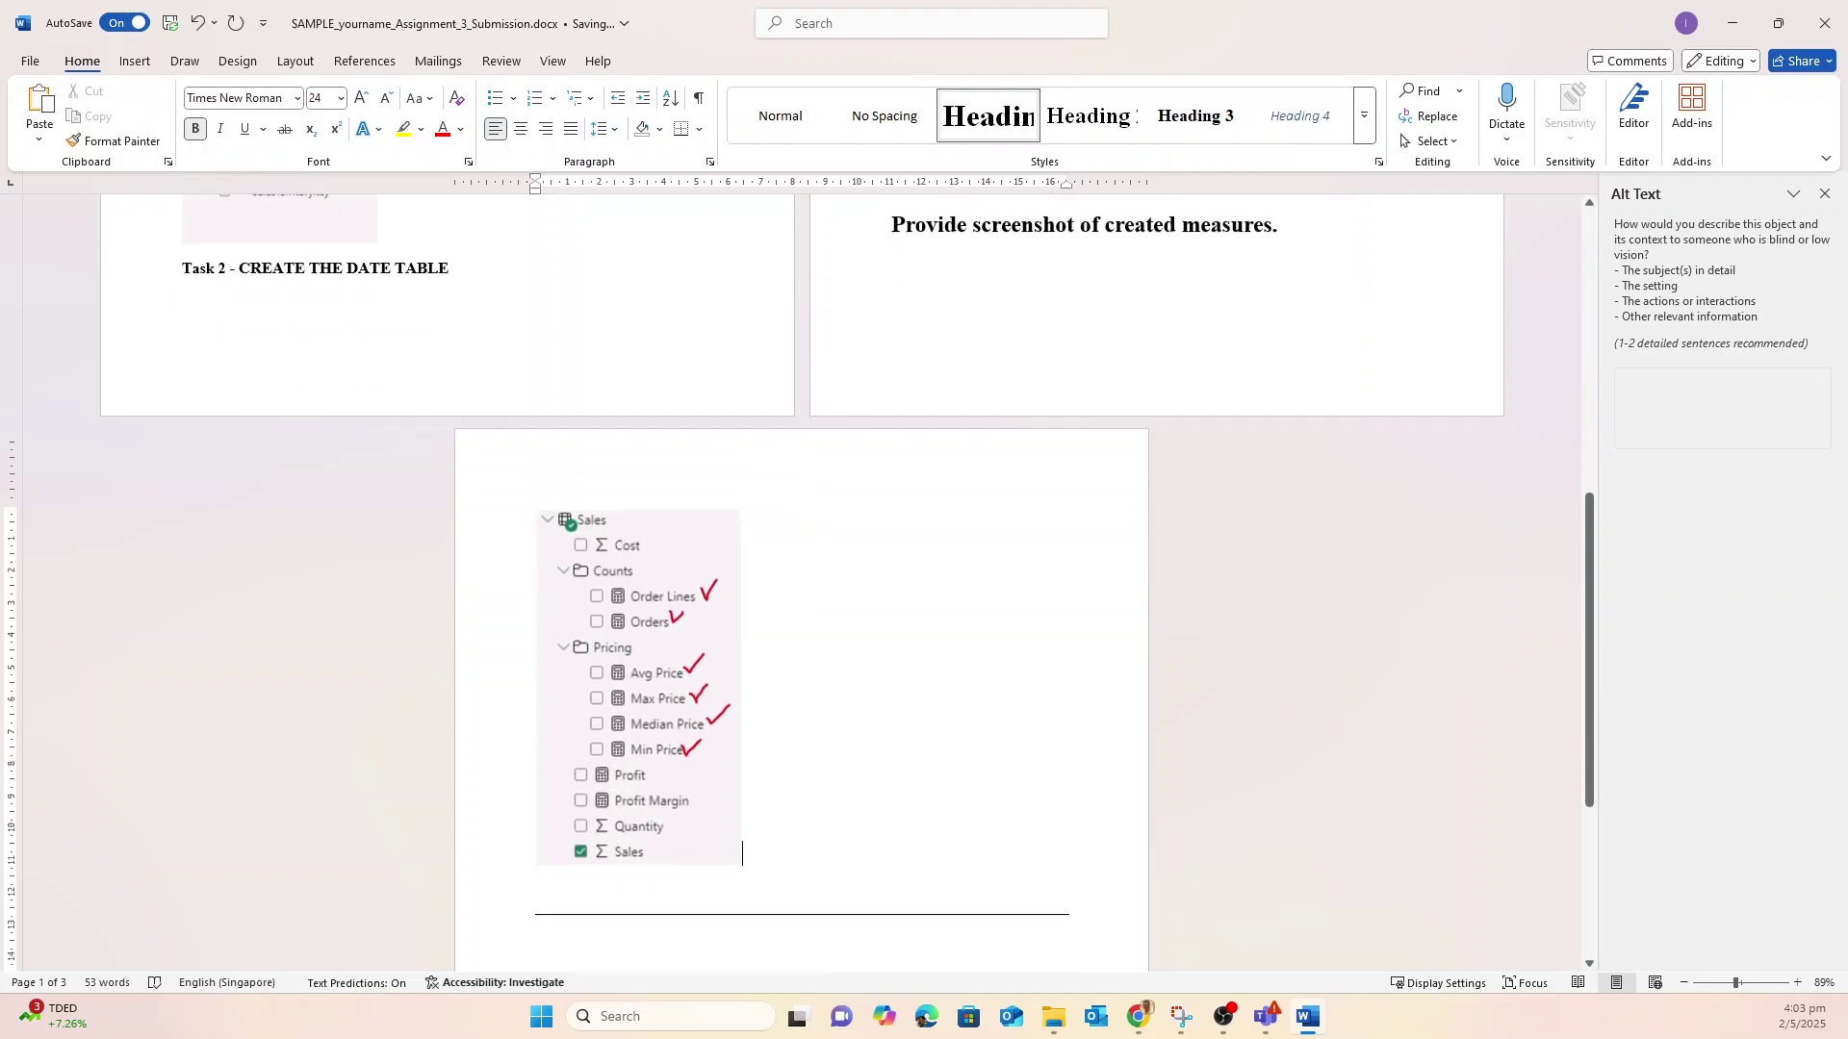
{"action": "scroll", "coordinate": [798, 583], "scroll_direction": "up", "scroll_amount": 10}
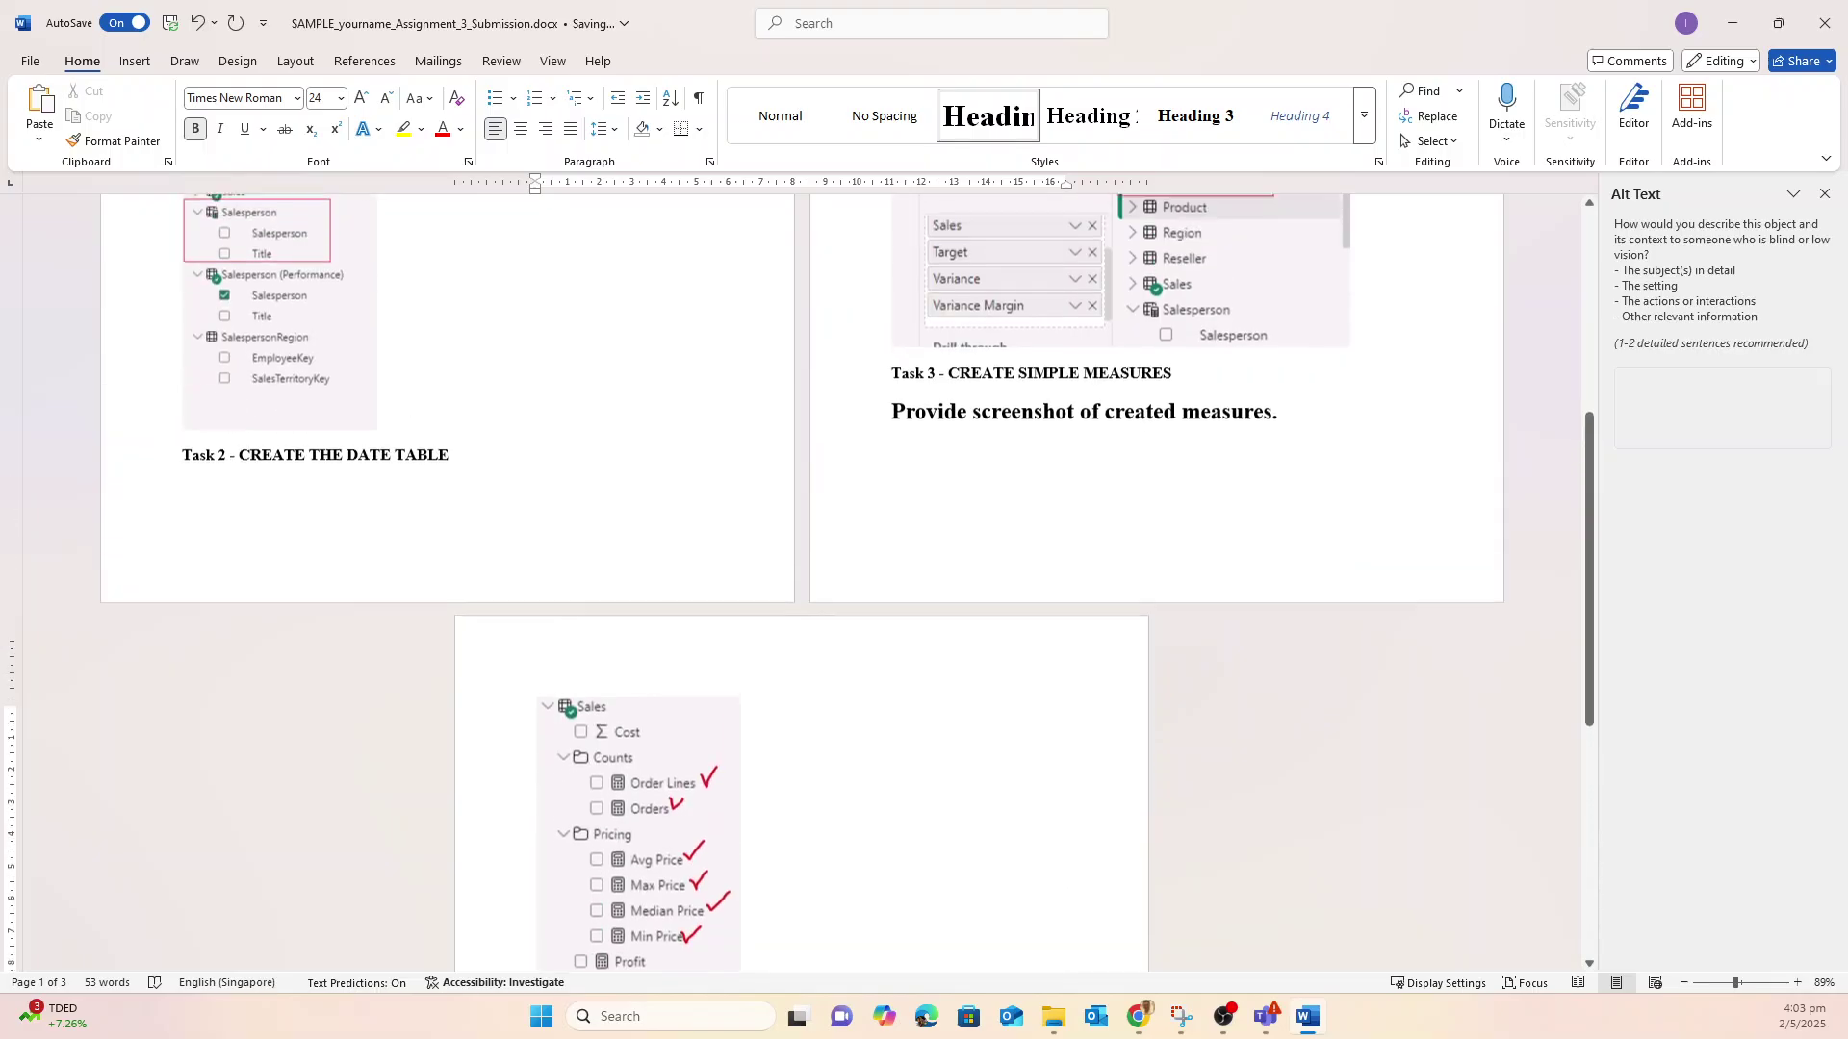
{"action": "scroll", "coordinate": [799, 584], "scroll_direction": "up", "scroll_amount": 5}
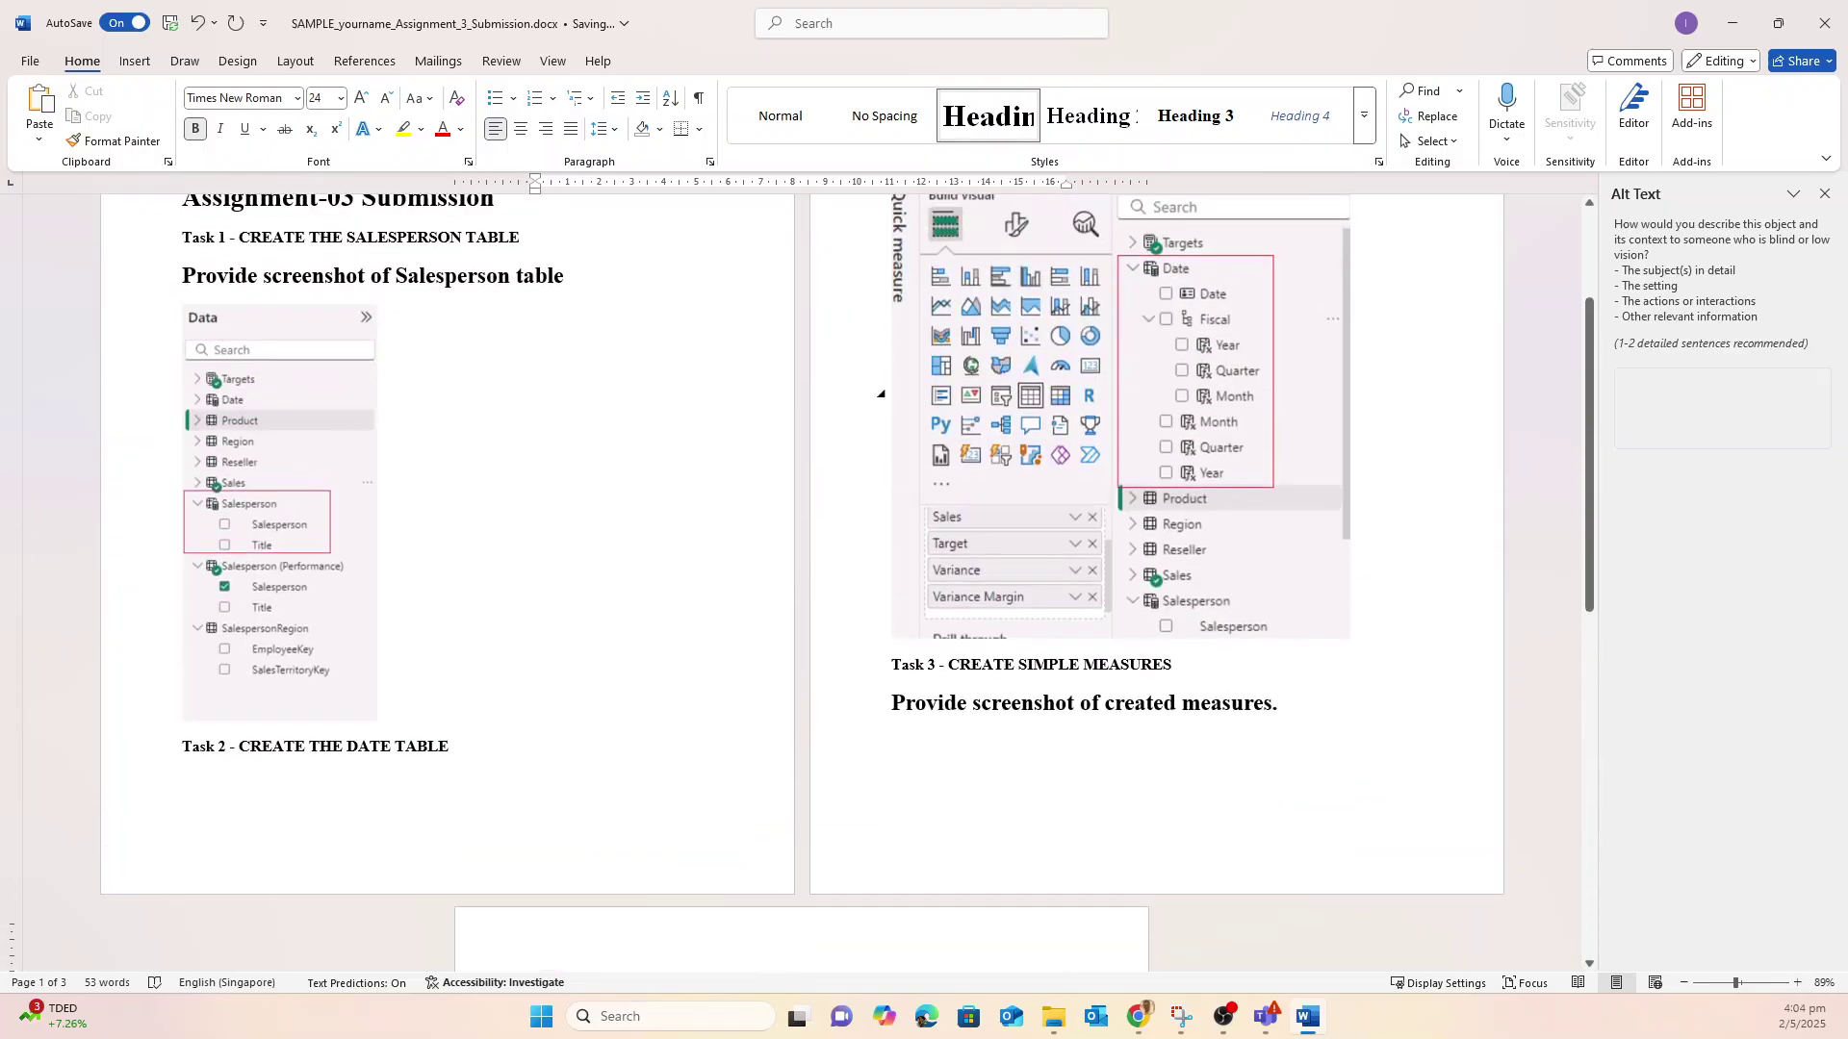
- Turn off AutoSave for the completed Assignment 3 submission and close the document
{"action": "scroll", "coordinate": [799, 583], "scroll_direction": "up", "scroll_amount": 4}
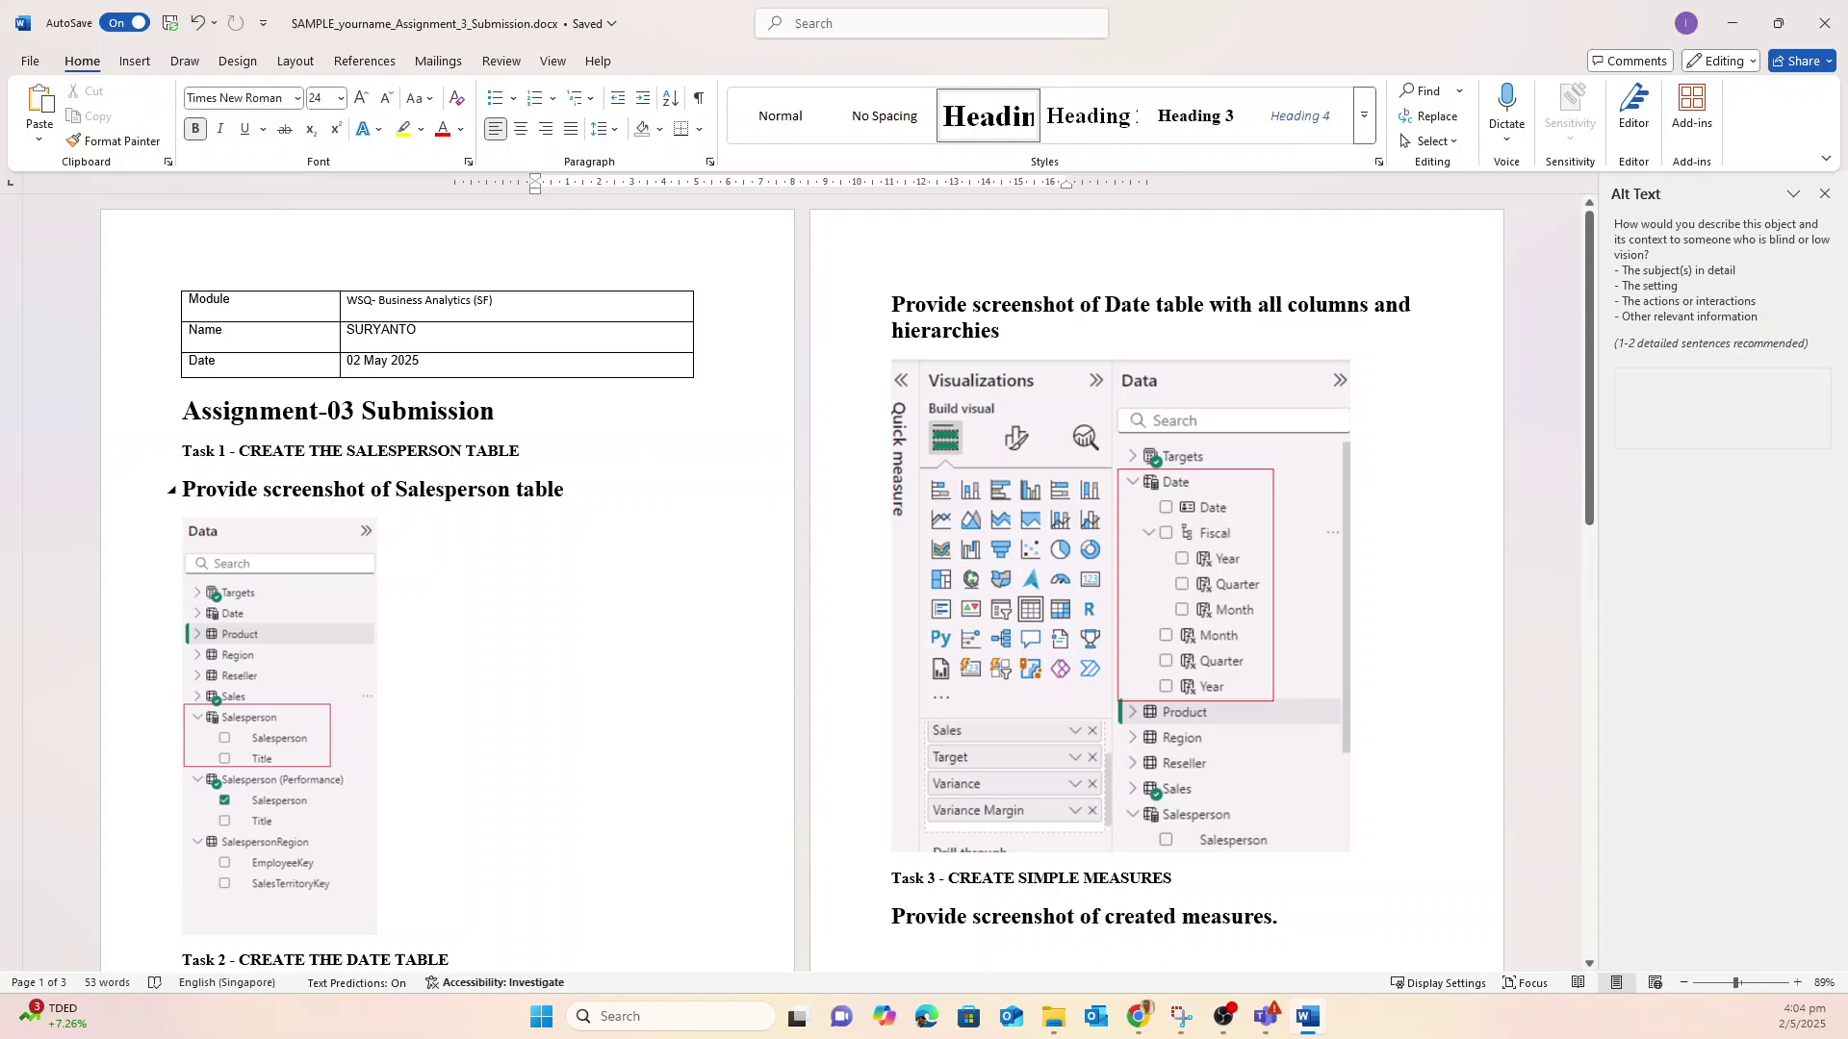
{"action": "scroll", "coordinate": [846, 580], "scroll_direction": "down", "scroll_amount": 1}
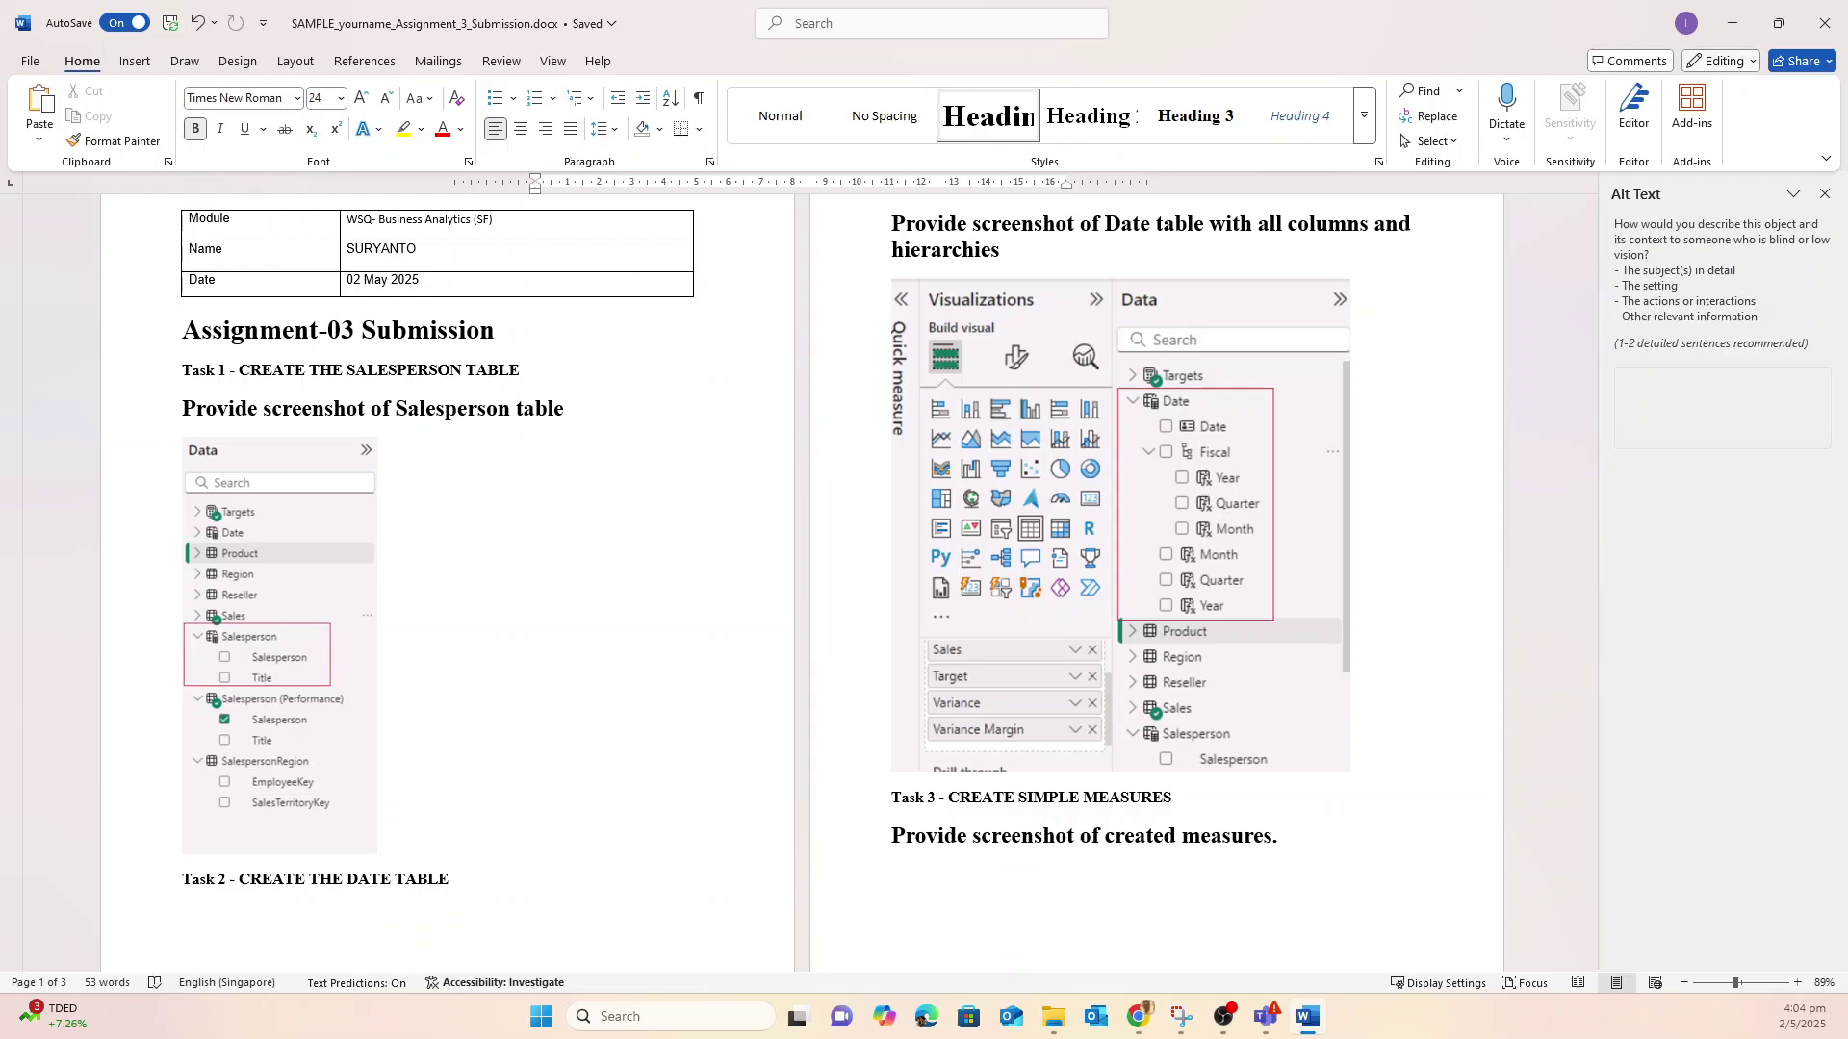
{"action": "key", "text": "ctrl+v"}
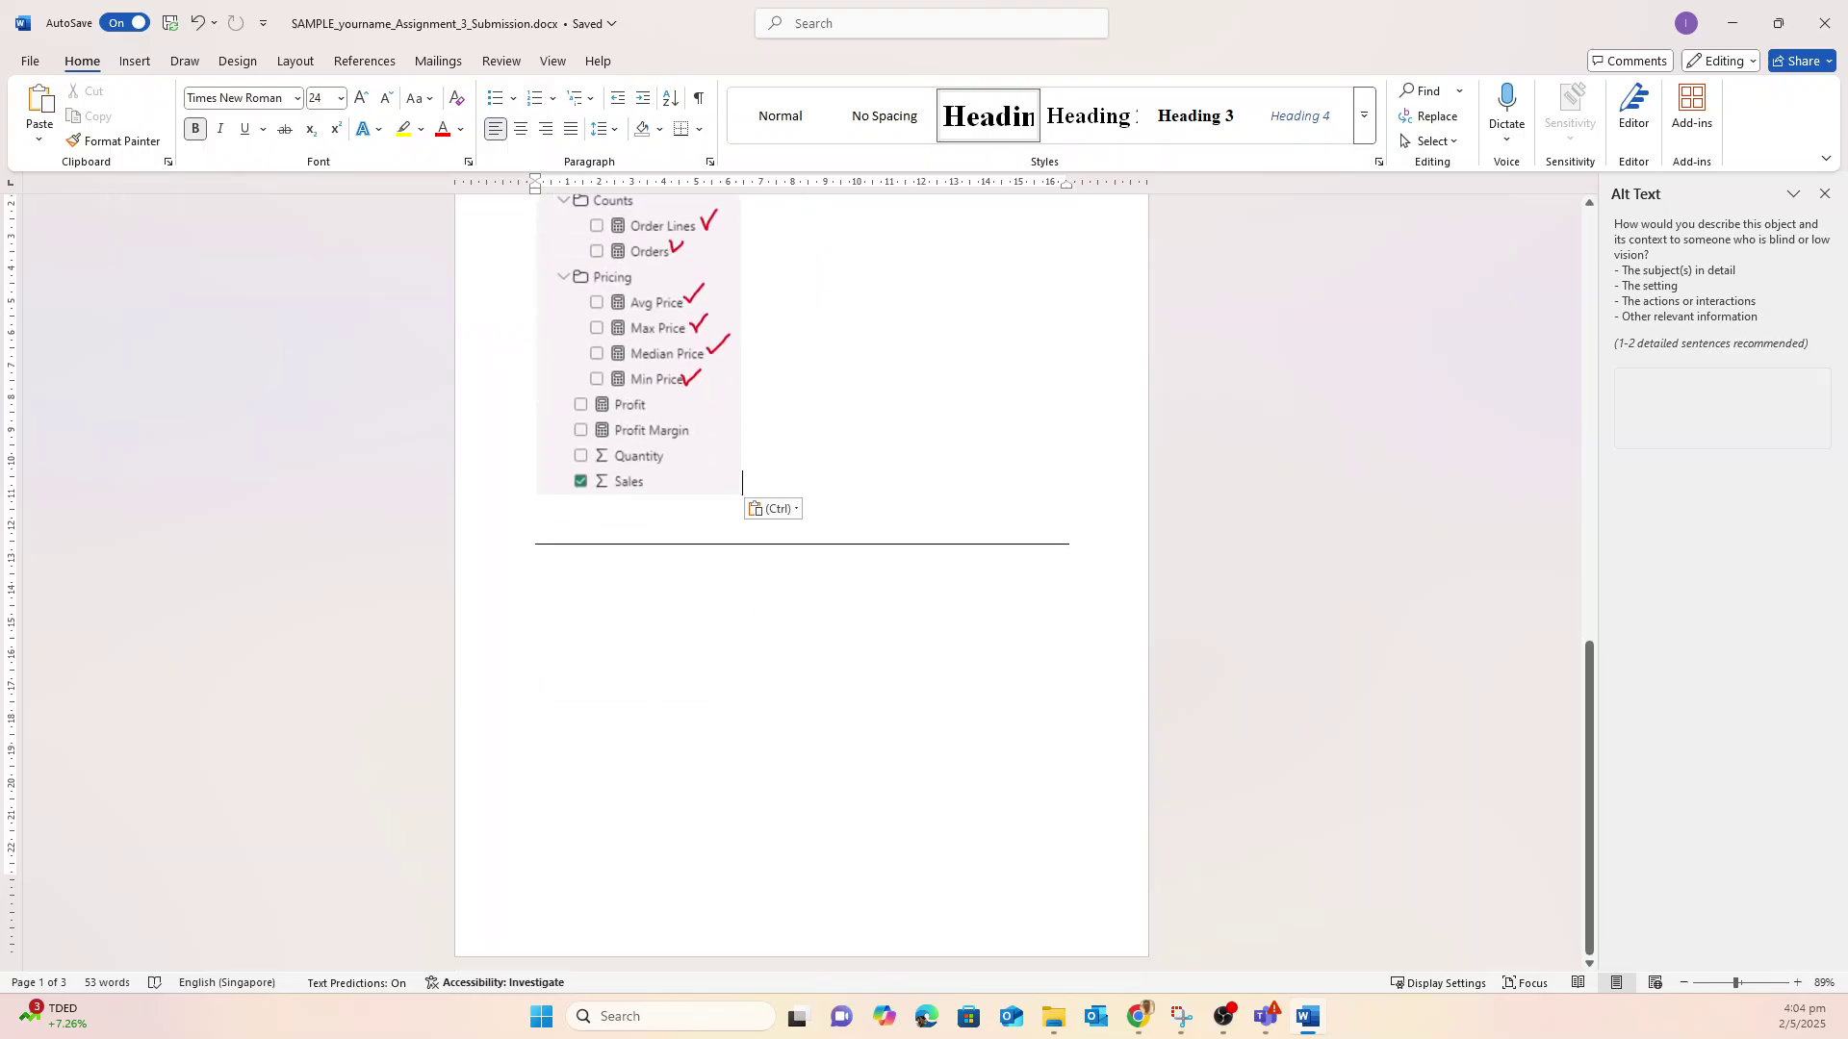
{"action": "scroll", "coordinate": [846, 580], "scroll_direction": "up", "scroll_amount": 12}
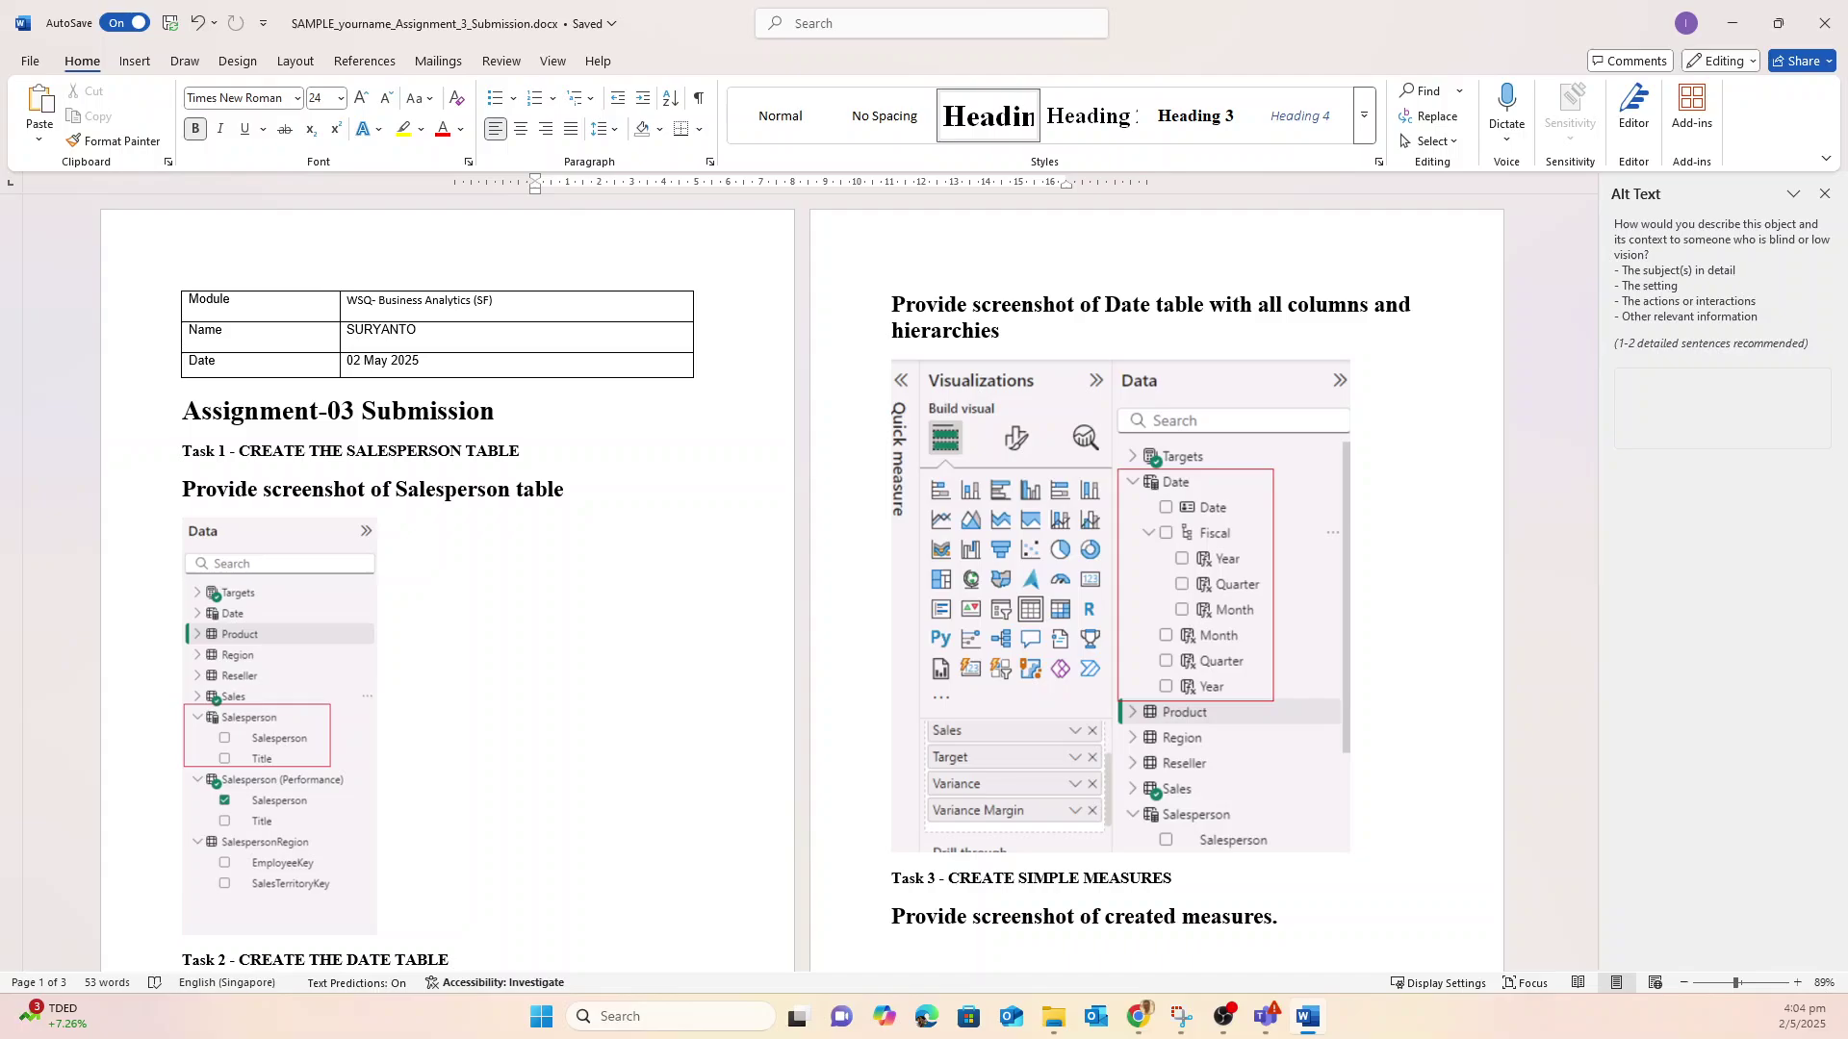
{"action": "left_click", "coordinate": [125, 22]}
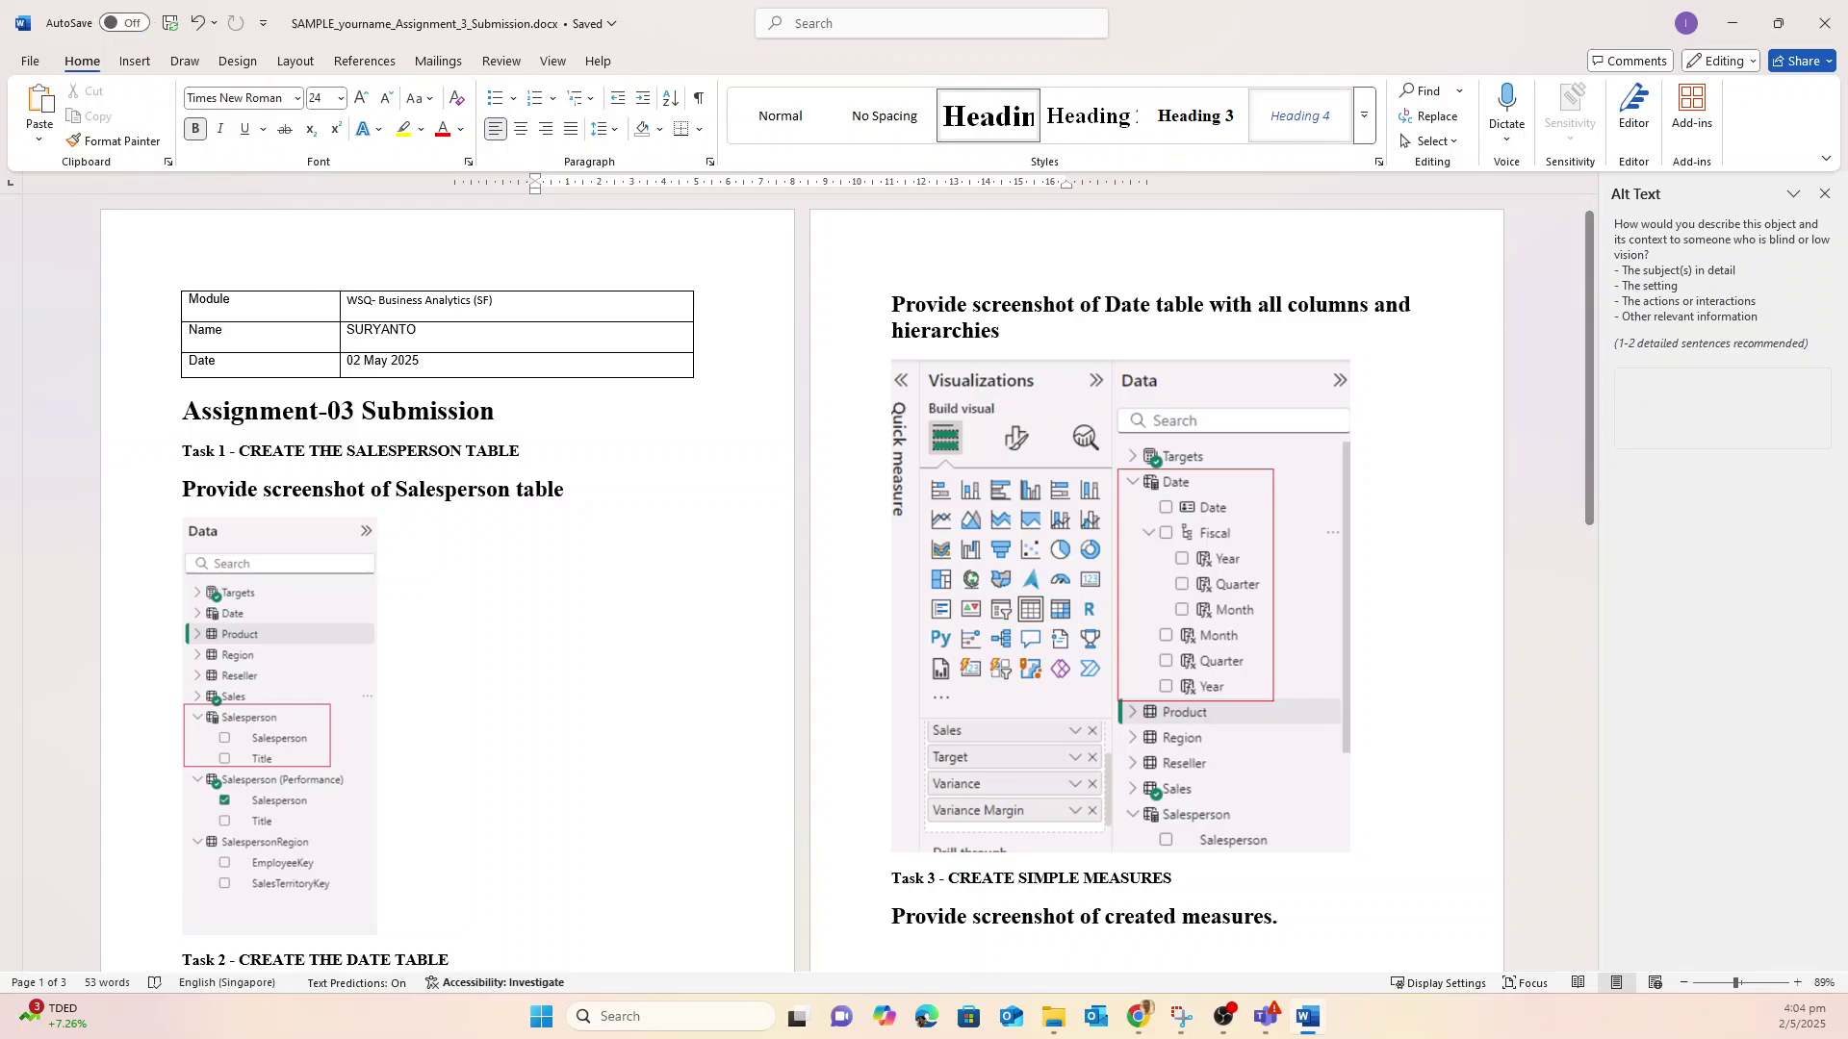
{"action": "left_click", "coordinate": [1824, 22]}
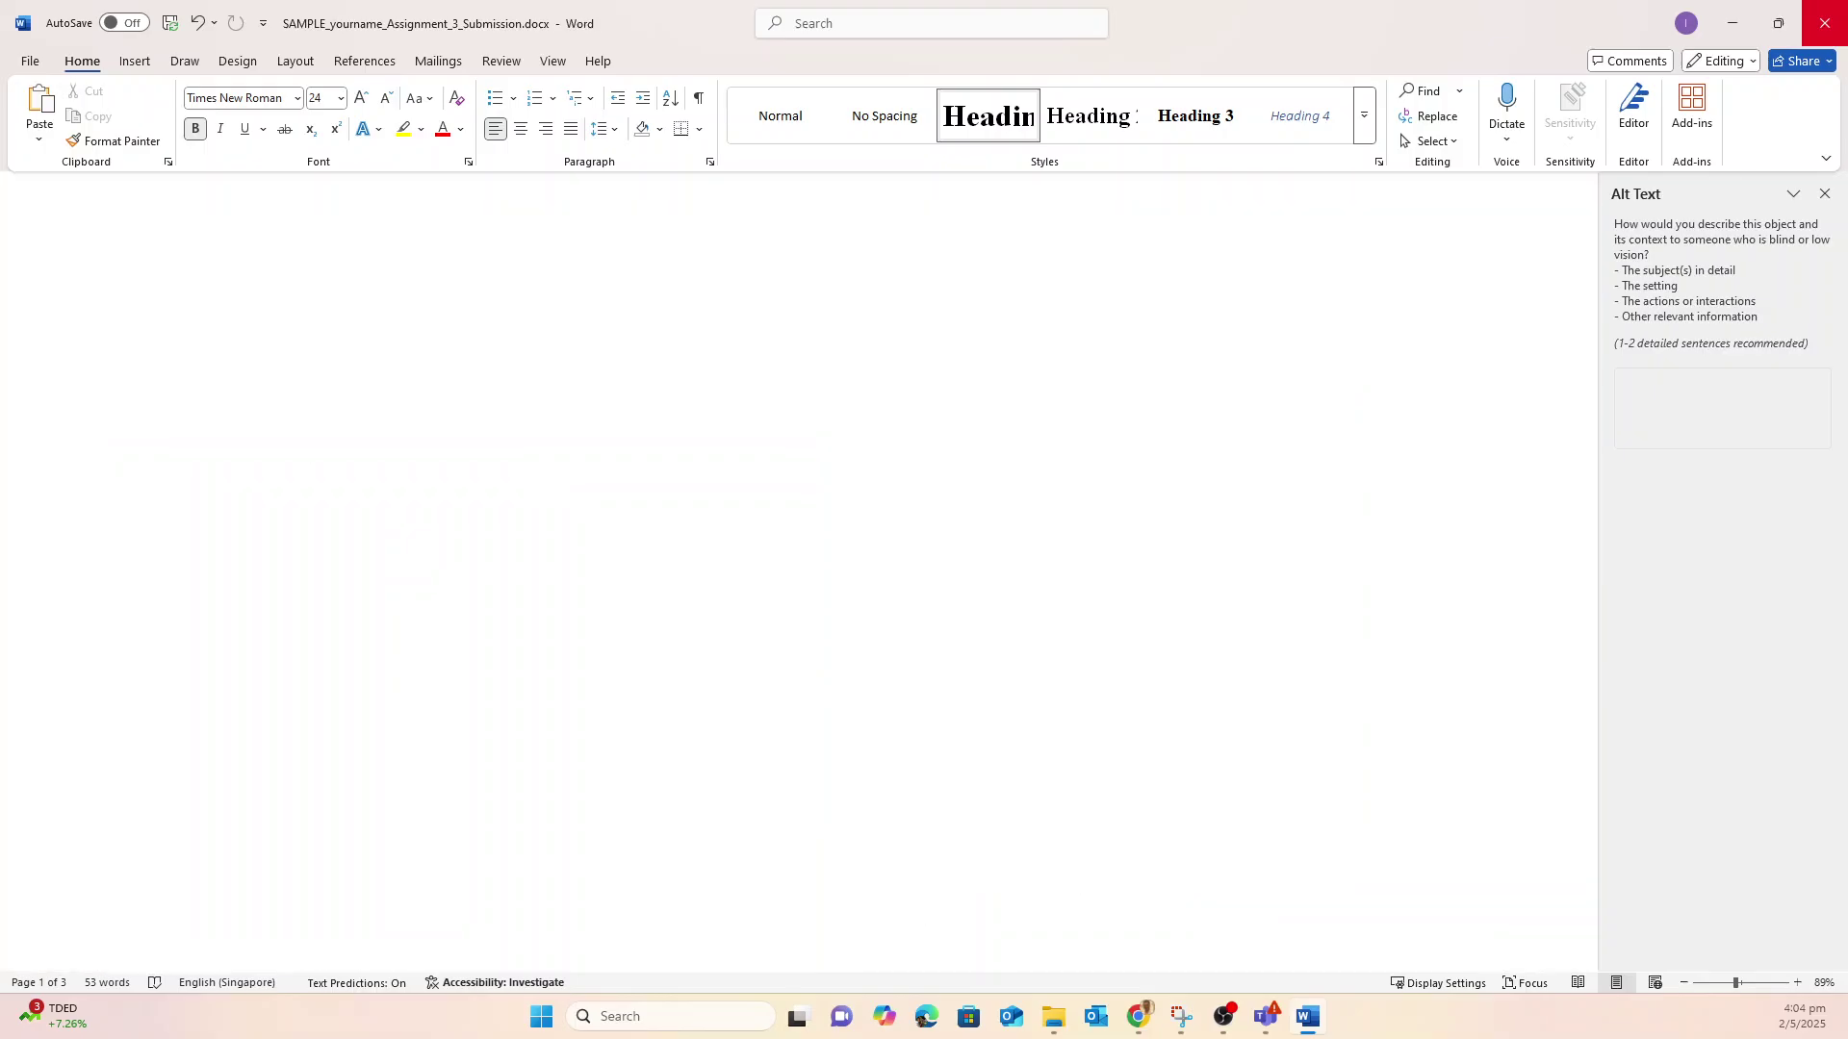